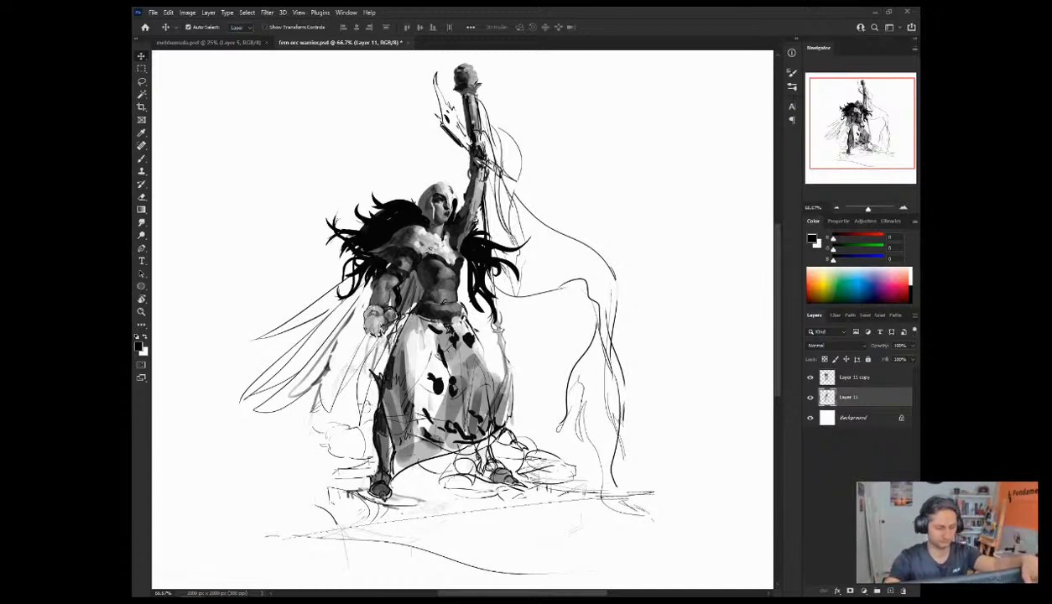
Step: Fit the whole canvas in view and duplicate the Layer 11 copy layer, which holds the painted figure
click(590, 168)
click(836, 208)
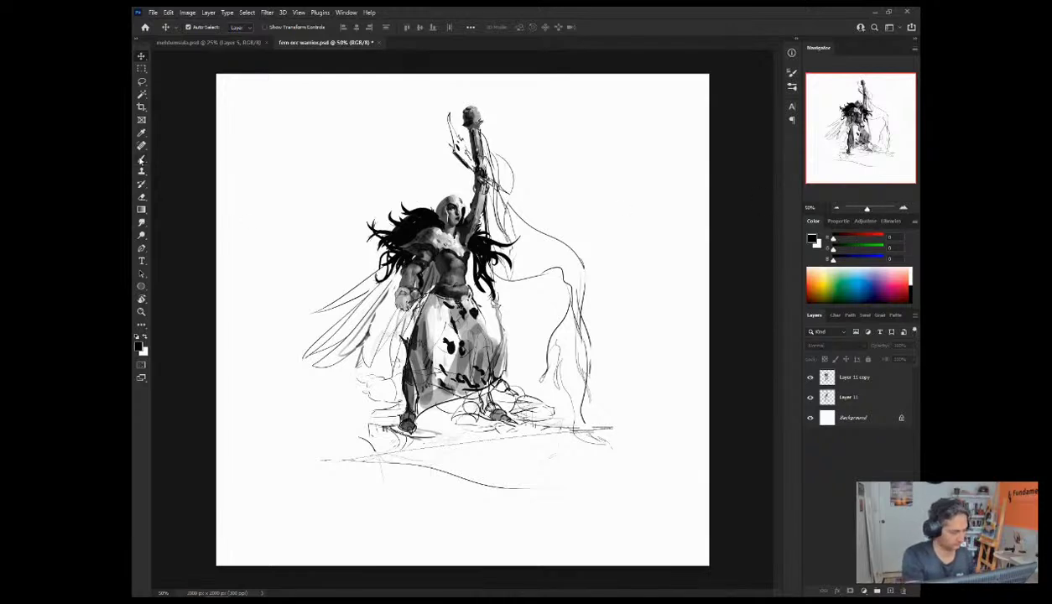
key(b)
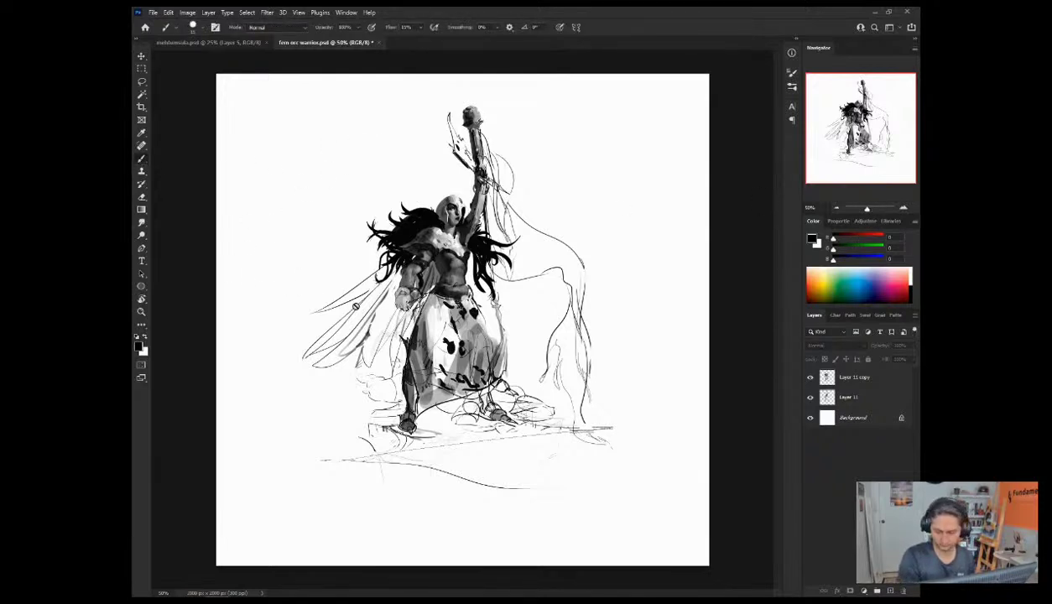
click(841, 376)
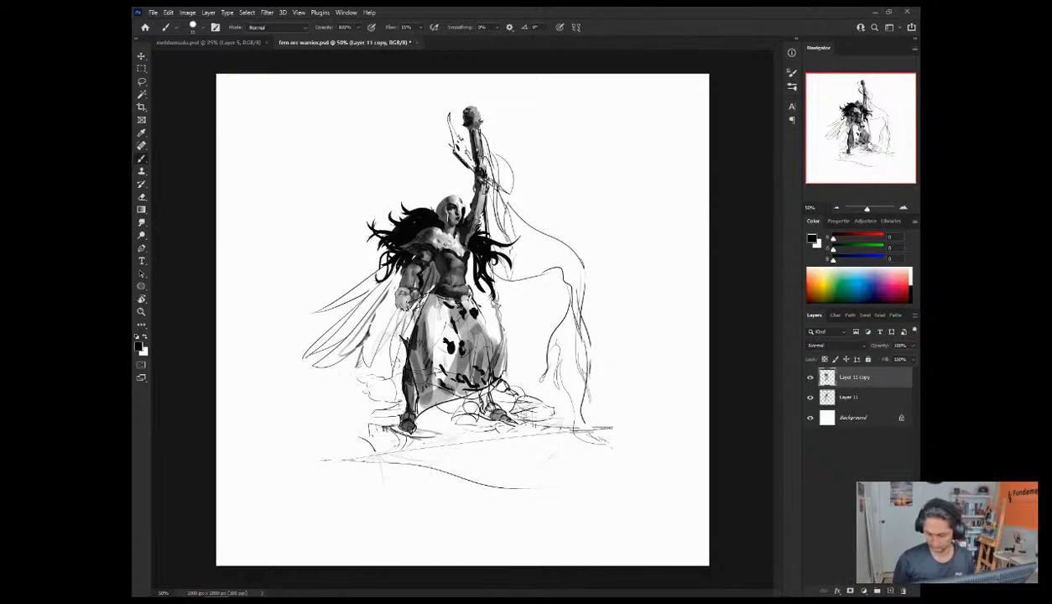
click(809, 397)
click(809, 400)
right_click(834, 377)
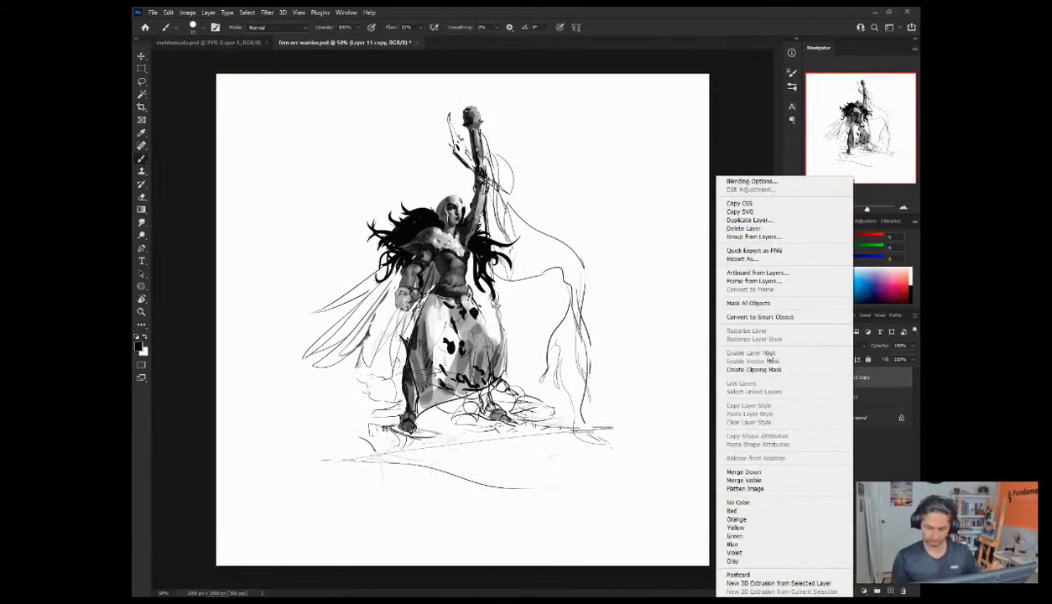
click(705, 432)
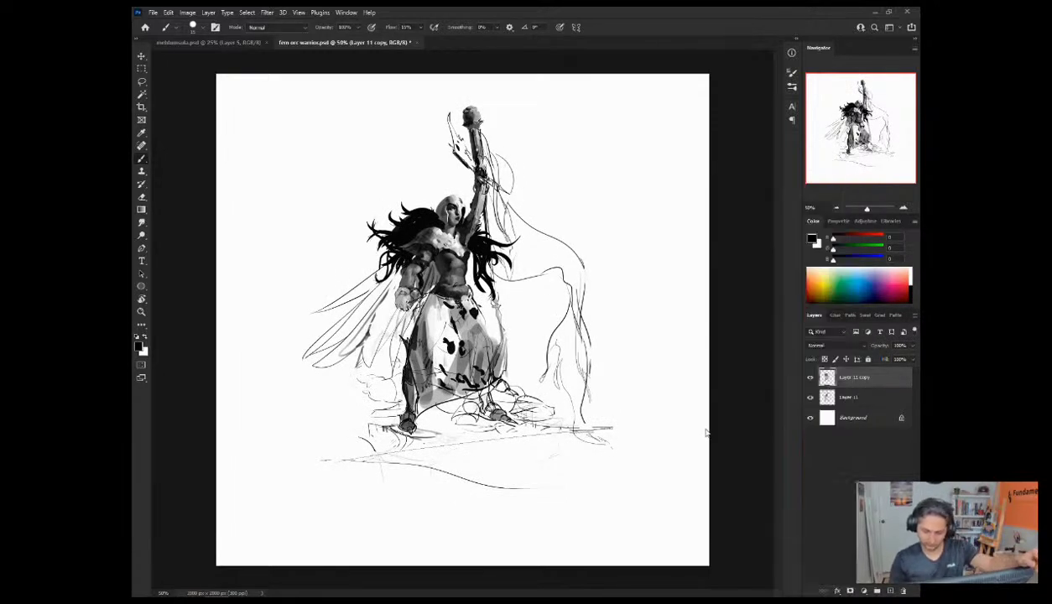
right_click(829, 373)
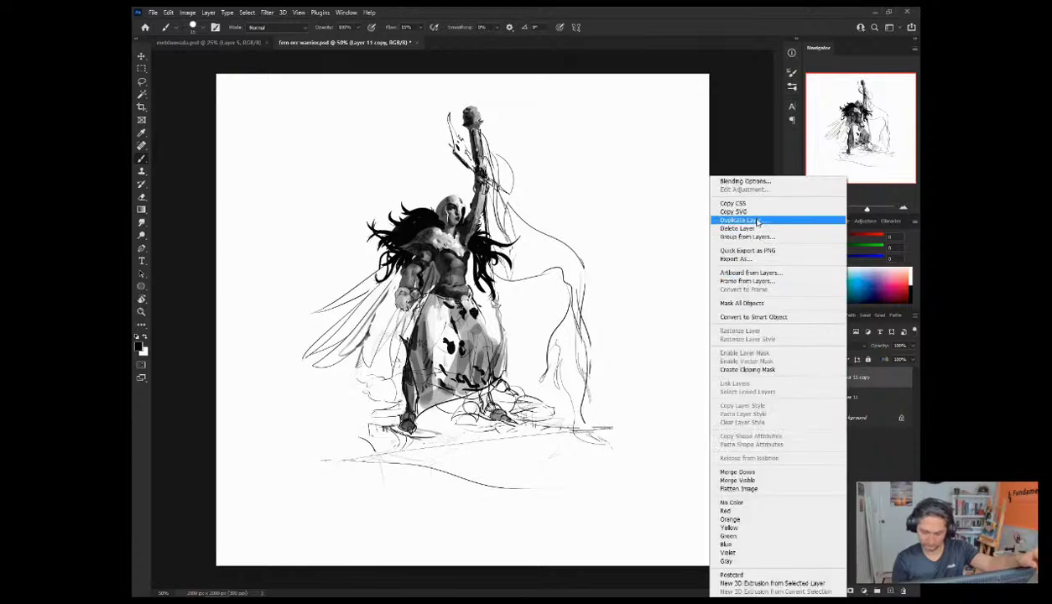
click(757, 220)
click(891, 401)
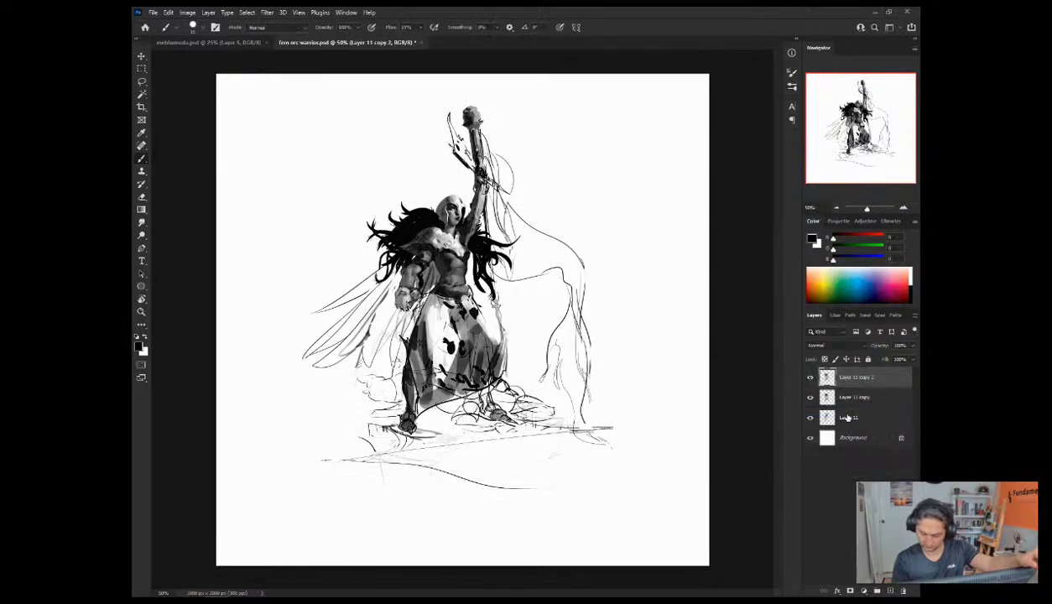
Step: Duplicate Layer 11, then hide the original Layer 11 and Layer 11 copy as backups
right_click(840, 411)
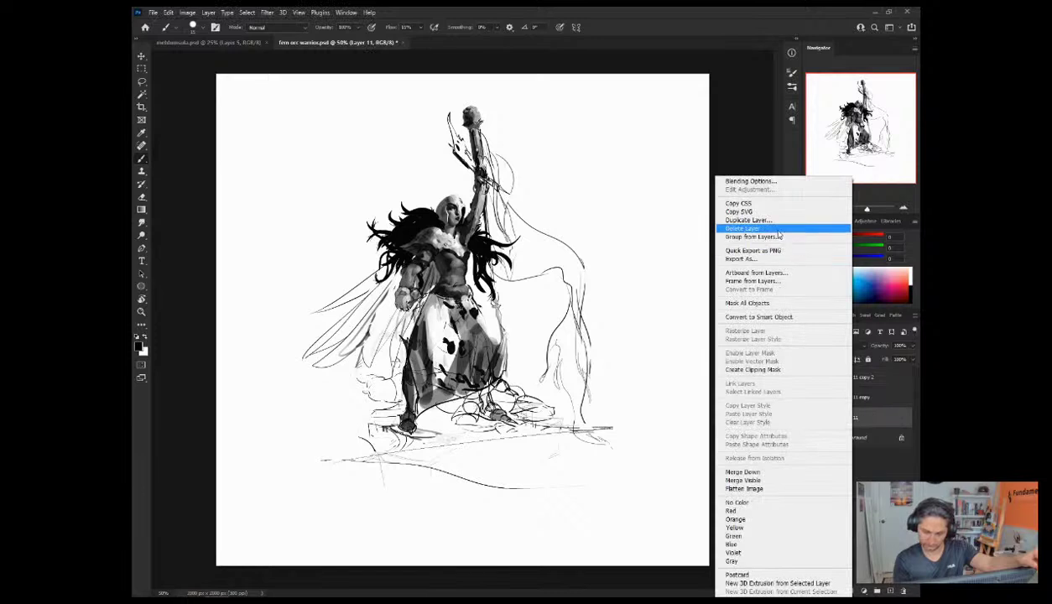
click(755, 220)
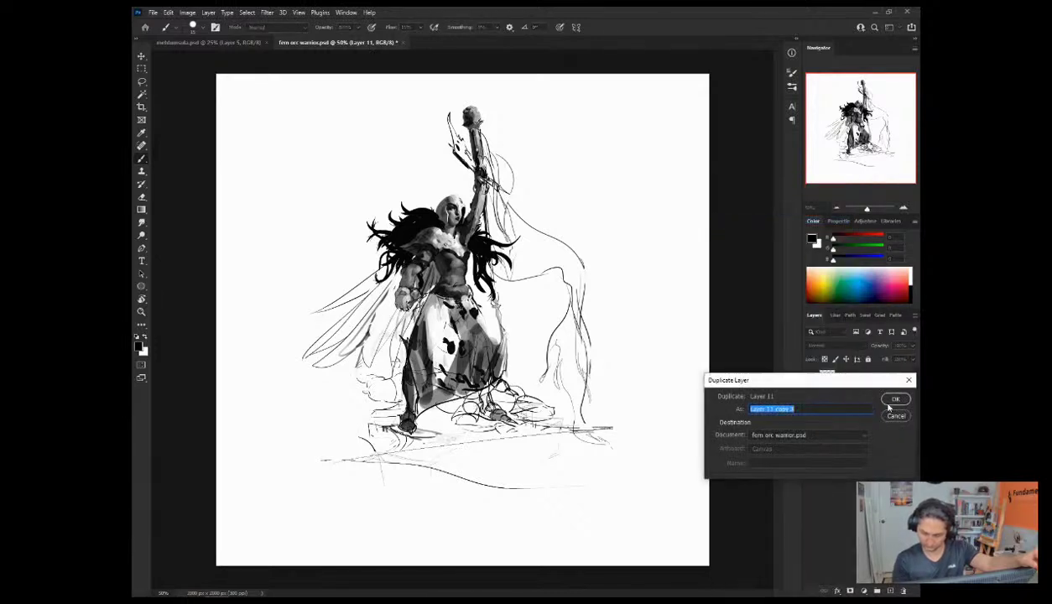
click(894, 400)
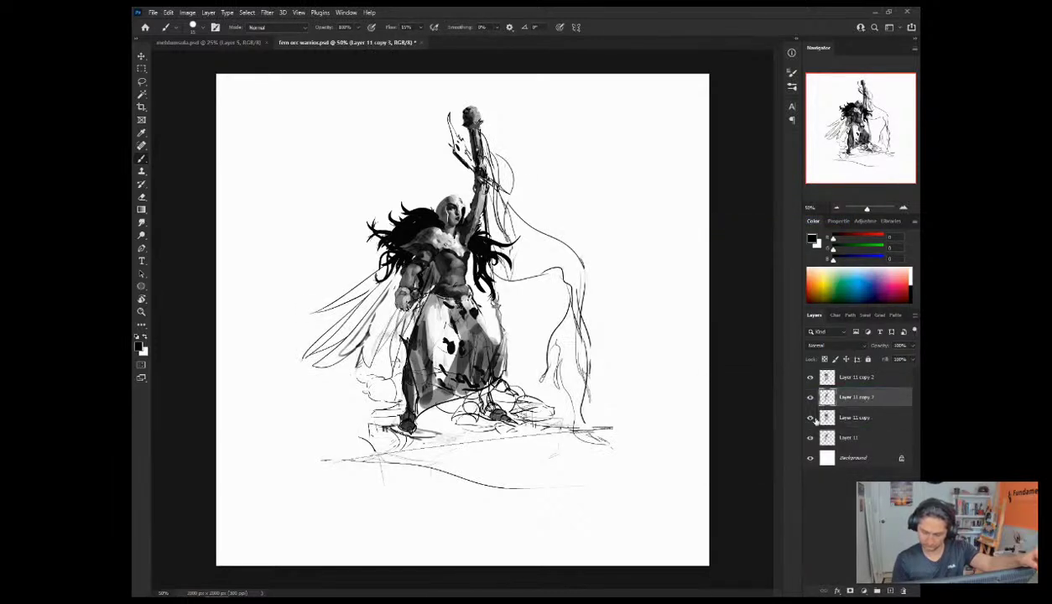
click(809, 437)
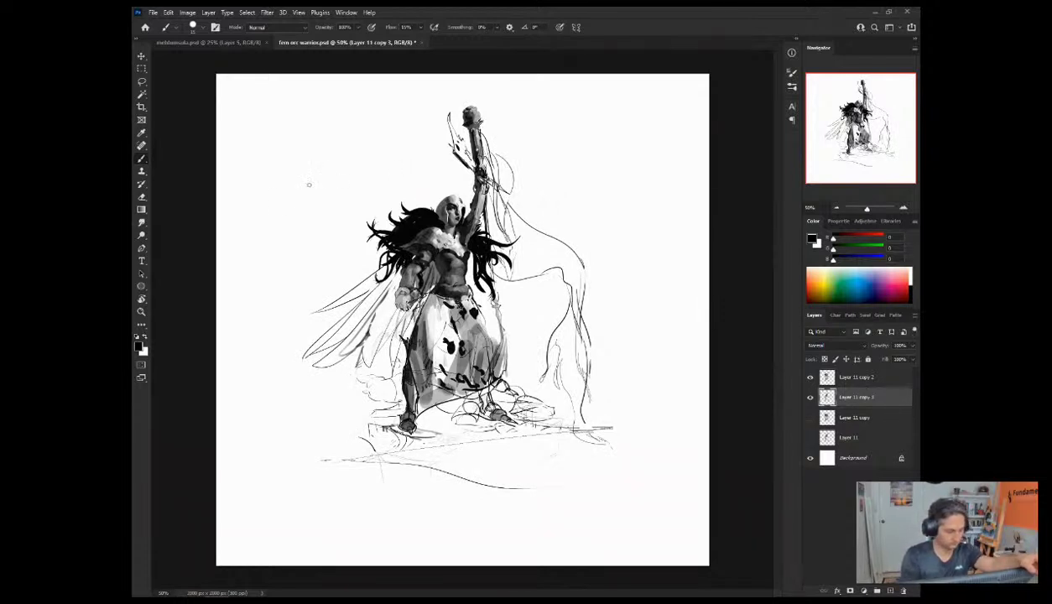
key(bracketleft)
mouse_move(357, 121)
mouse_down()
mouse_move(354, 154)
mouse_move(379, 158)
mouse_move(381, 189)
mouse_up()
key(ctrl+z)
key(ctrl+z)
Step: Switch to the Kyle's Inkbox brush listed below Soft Round Pressure Opacity, reduce its size, and test it on the canvas
right_click(392, 177)
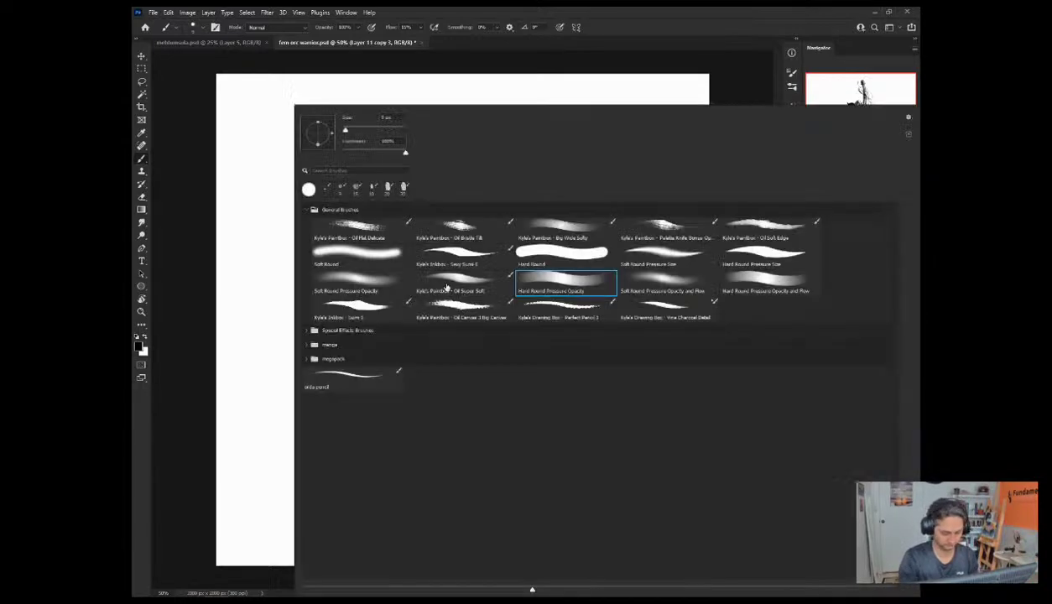
double_click(355, 307)
key(bracketleft)
key(bracketleft)
key(bracketleft)
key(bracketleft)
key(bracketleft)
key(bracketleft)
key(bracketleft)
key(bracketleft)
drag(334, 139, 339, 189)
key(ctrl+z)
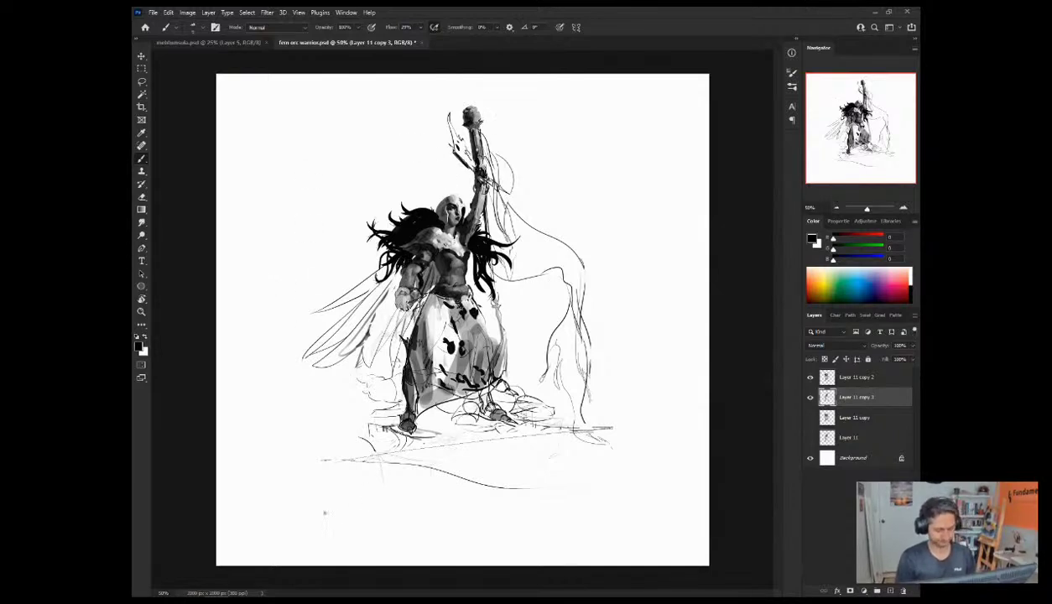
Step: Handwrite the title "Painting from Imagination" in black in the empty area below the figure
mouse_move(285, 510)
mouse_down()
mouse_move(290, 497)
mouse_move(302, 513)
mouse_move(331, 519)
mouse_move(343, 508)
mouse_move(352, 530)
mouse_move(339, 533)
mouse_up()
mouse_move(384, 491)
mouse_down()
mouse_move(390, 533)
mouse_move(420, 522)
mouse_up()
mouse_move(436, 503)
mouse_down()
mouse_move(475, 512)
mouse_move(476, 524)
mouse_move(513, 515)
mouse_move(519, 502)
mouse_move(550, 513)
mouse_up()
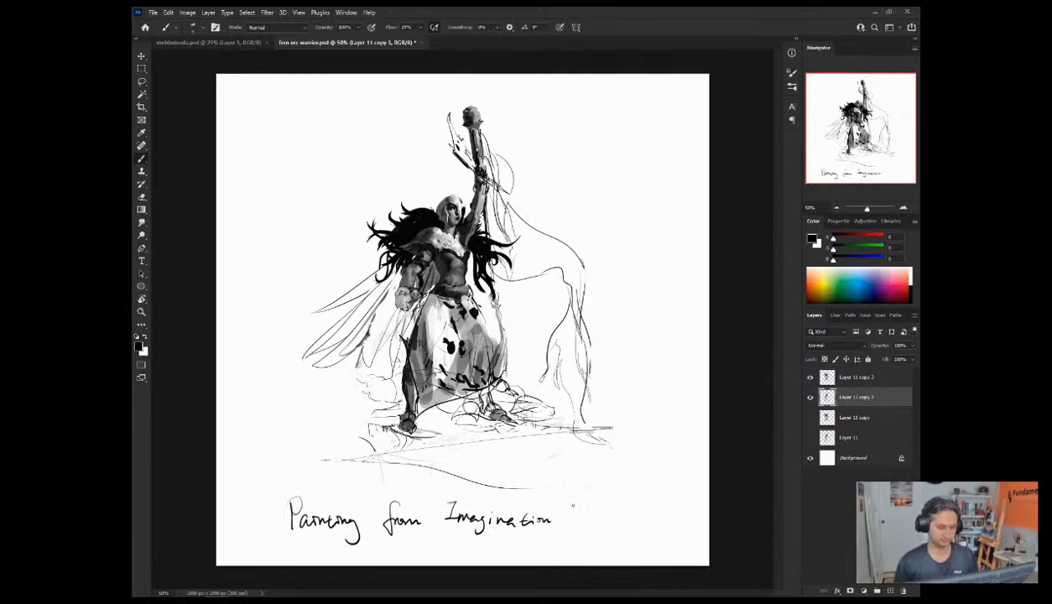
Step: Check the top figure layer's content and erase the sketched blade lines beside the raised weapon
click(810, 378)
click(810, 377)
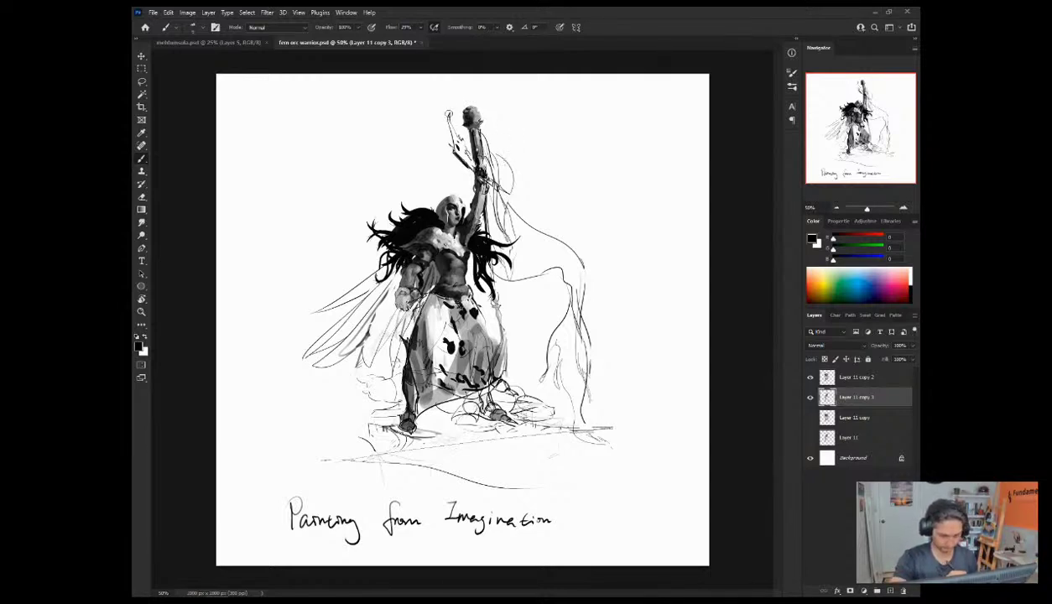
click(842, 377)
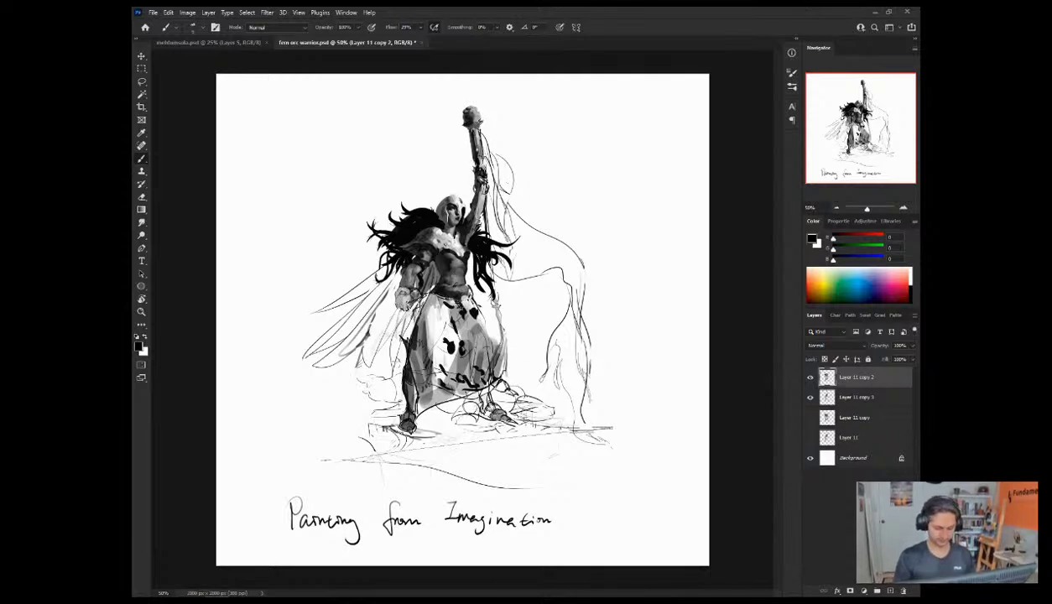
Step: On Layer 11 copy 3, erase the foot beyond the skirt's hem and repaint it higher on the rocks in sampled dark grey
click(836, 394)
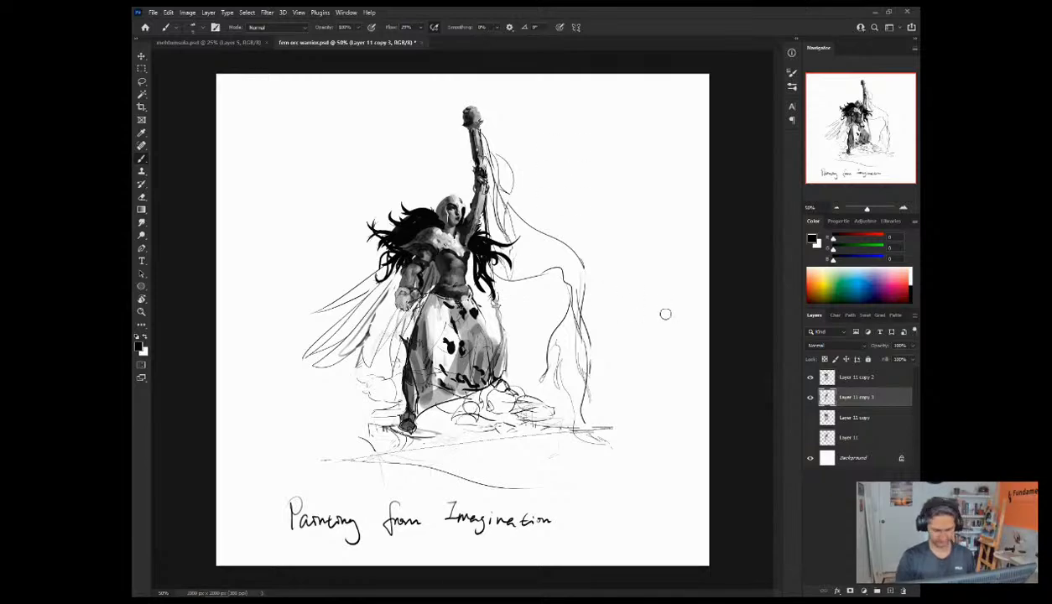
click(904, 208)
click(903, 208)
drag(856, 140, 842, 116)
click(903, 208)
click(836, 210)
click(836, 208)
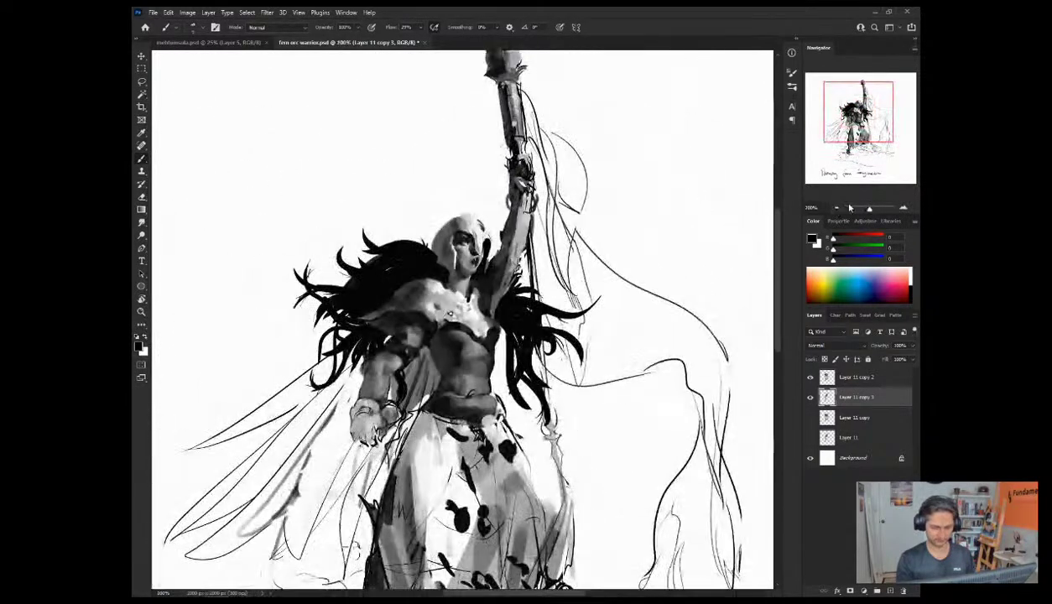
click(837, 208)
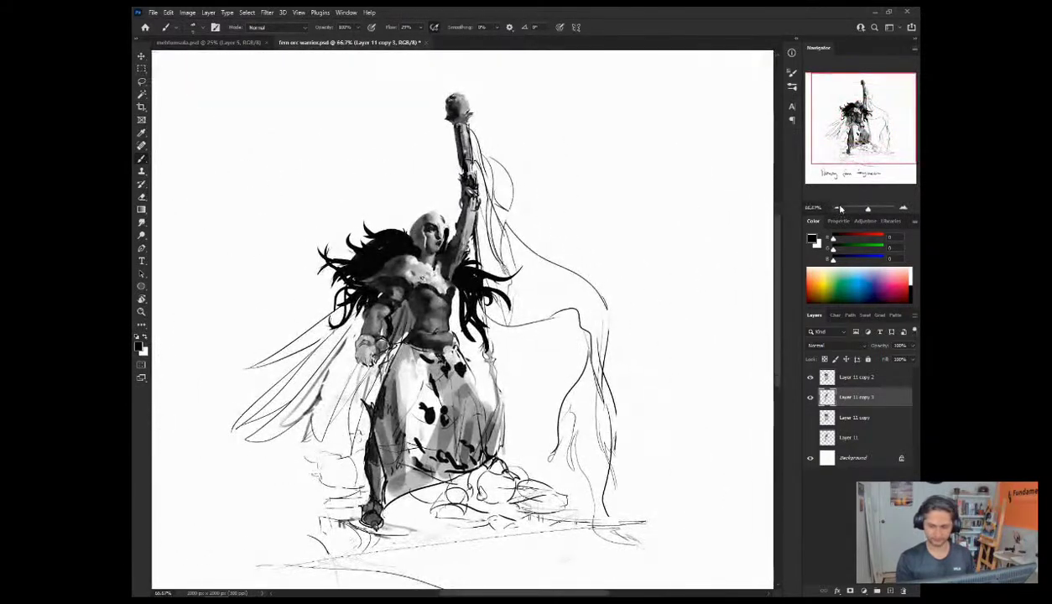
drag(879, 157, 877, 160)
click(837, 207)
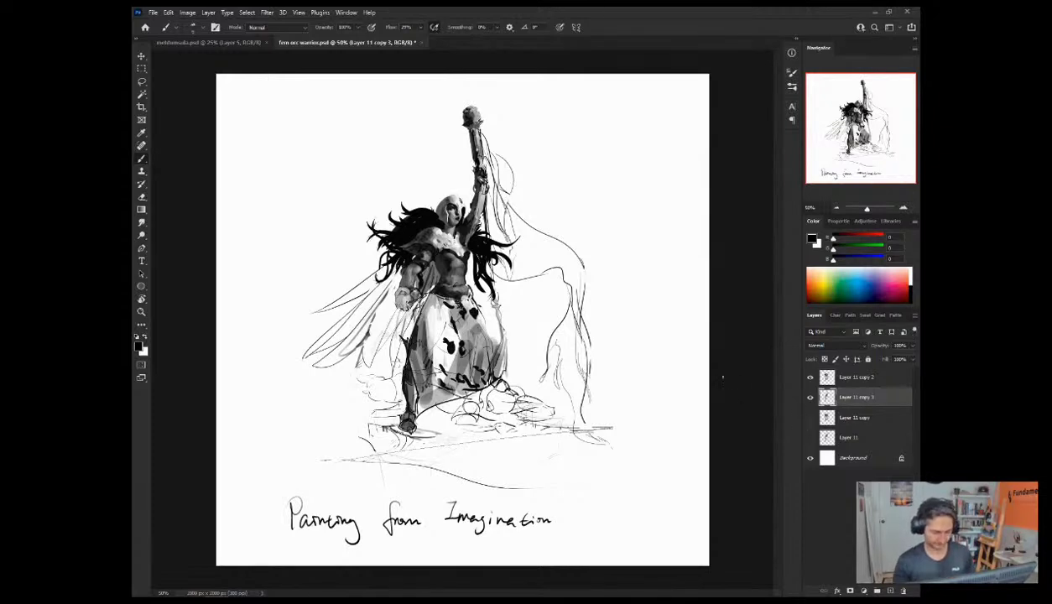
key(x)
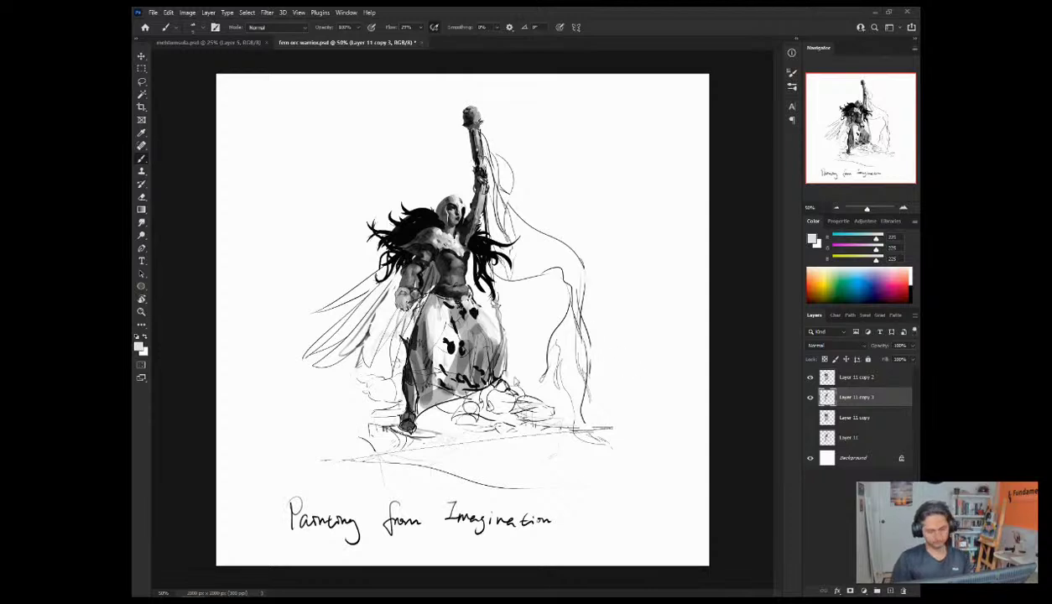
alt+click(408, 417)
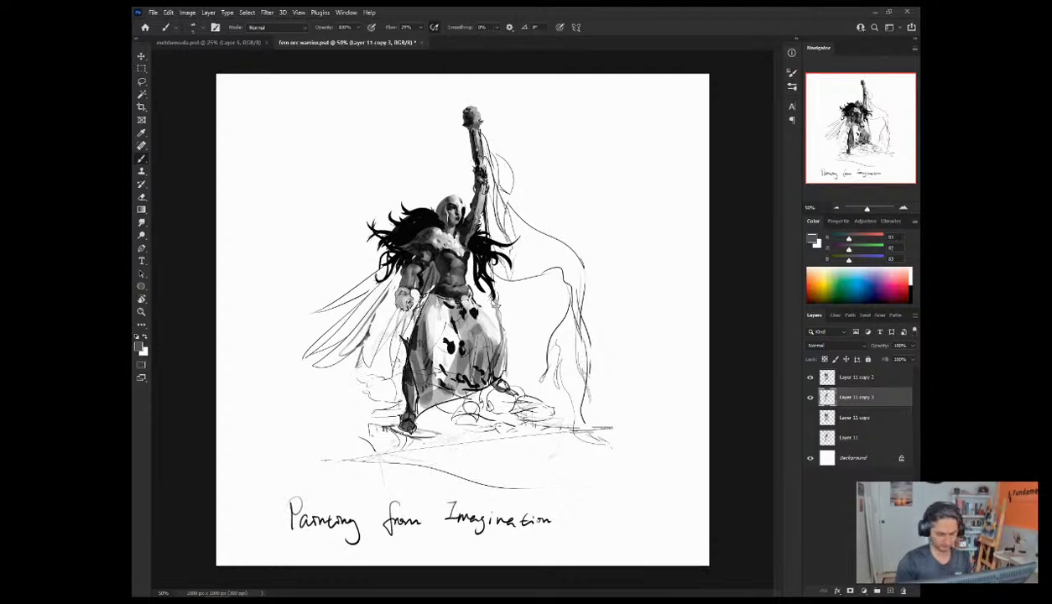
Step: Shade the feathers nearest the lowered hand with mid-grey strokes sampled from the figure
alt+click(419, 269)
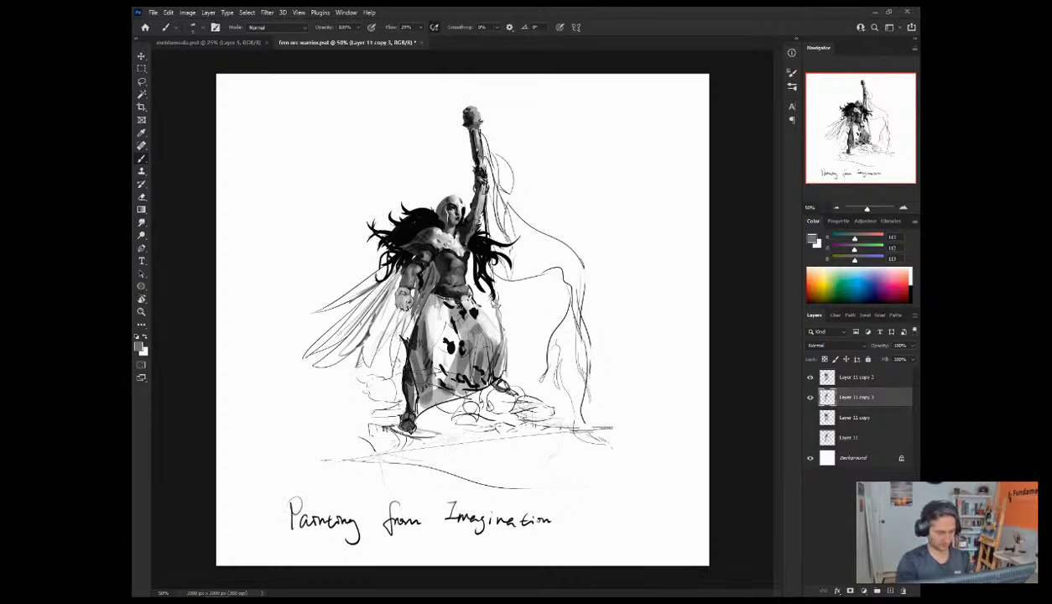
drag(382, 285, 351, 335)
drag(384, 299, 366, 344)
drag(386, 298, 377, 327)
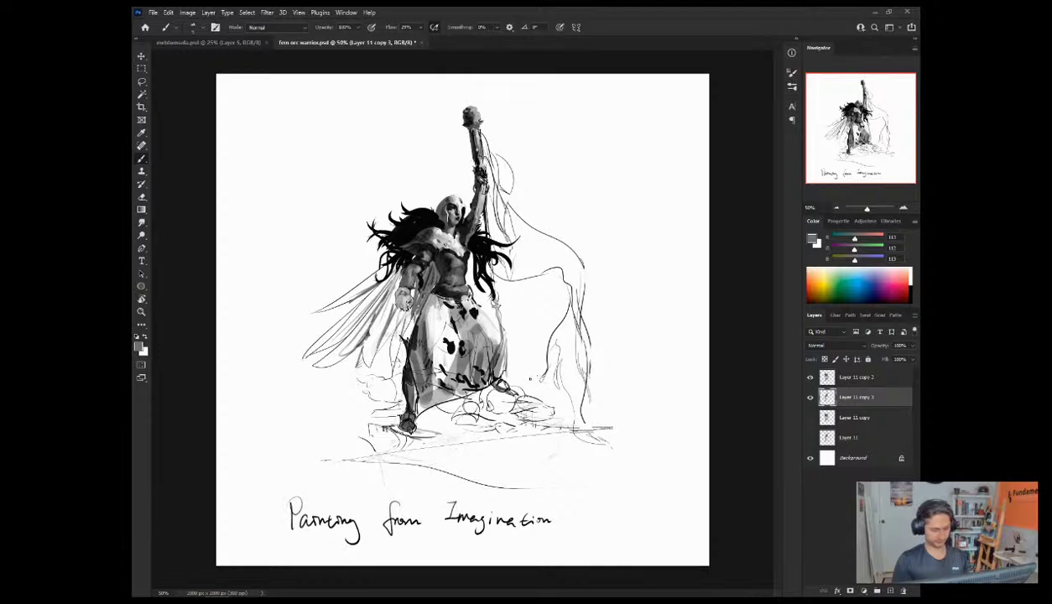
alt+click(385, 282)
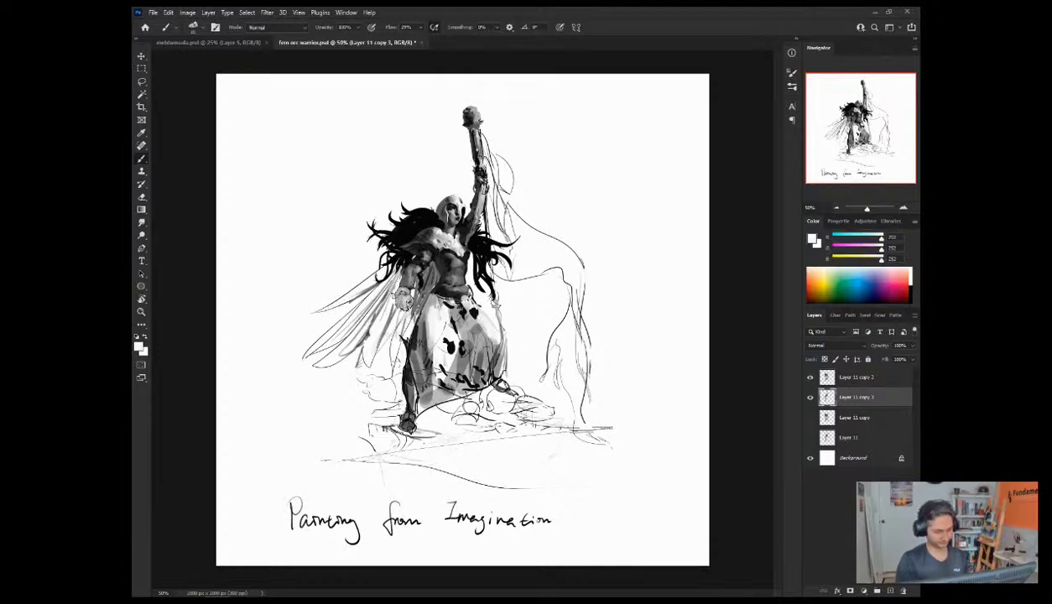
alt+click(359, 309)
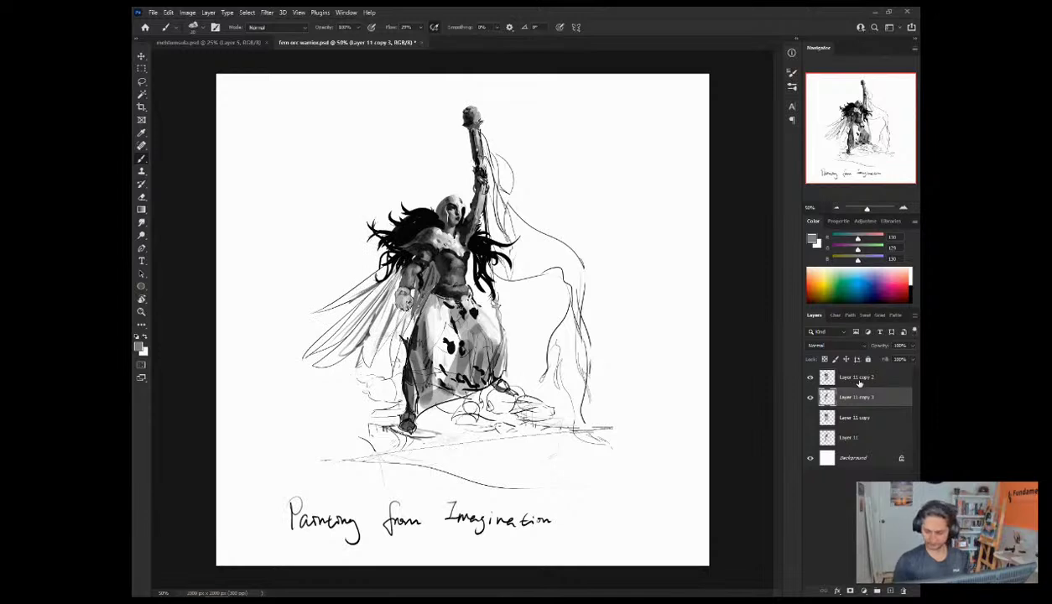
Step: Add a new layer above Layer 11 copy 2 and fill the sketched feathers with a sampled light grey
click(855, 379)
key(ctrl+shift+alt+n)
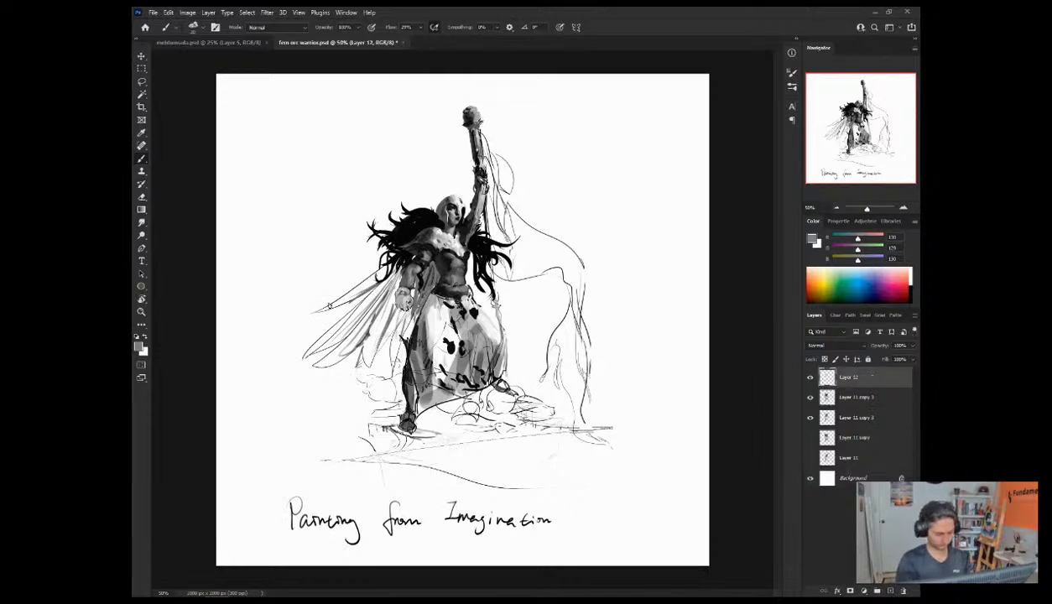
alt+click(391, 290)
mouse_move(359, 274)
mouse_down()
mouse_move(323, 300)
mouse_move(357, 294)
mouse_move(351, 281)
mouse_move(380, 270)
mouse_up()
key(ctrl+z)
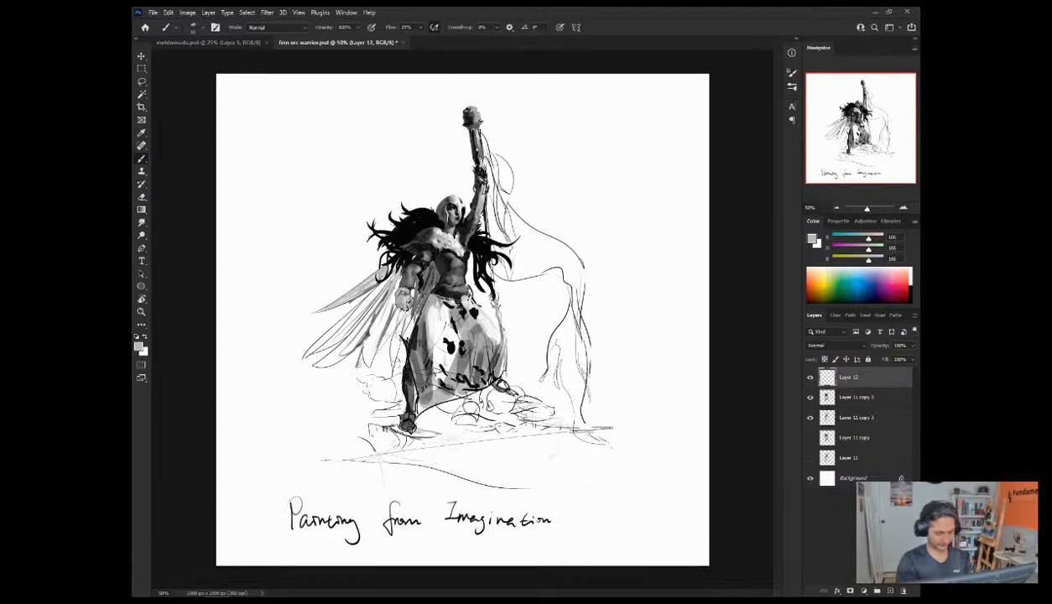
mouse_move(306, 341)
mouse_down()
mouse_move(369, 298)
mouse_move(320, 351)
mouse_move(340, 351)
mouse_move(370, 313)
mouse_move(325, 359)
mouse_move(360, 326)
mouse_move(320, 364)
mouse_move(358, 320)
mouse_up()
drag(352, 357, 382, 291)
key(ctrl+z)
mouse_move(369, 335)
mouse_down()
mouse_move(362, 351)
mouse_move(364, 332)
mouse_move(363, 350)
mouse_move(392, 310)
mouse_move(391, 340)
mouse_up()
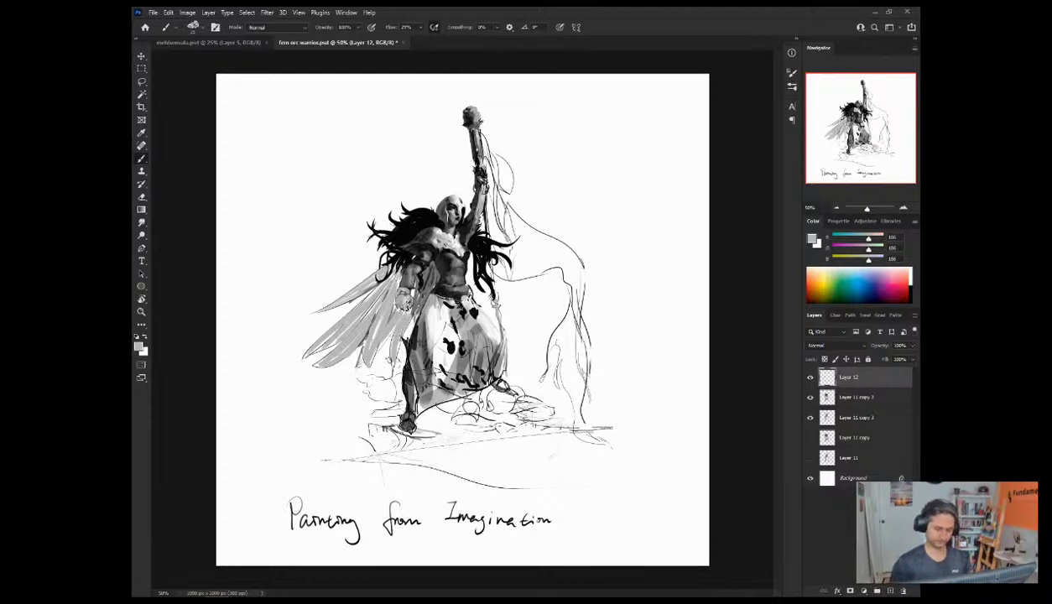
Step: Draw a weapon in thin black lines from the lowered hand diagonally across the skirt
key(d)
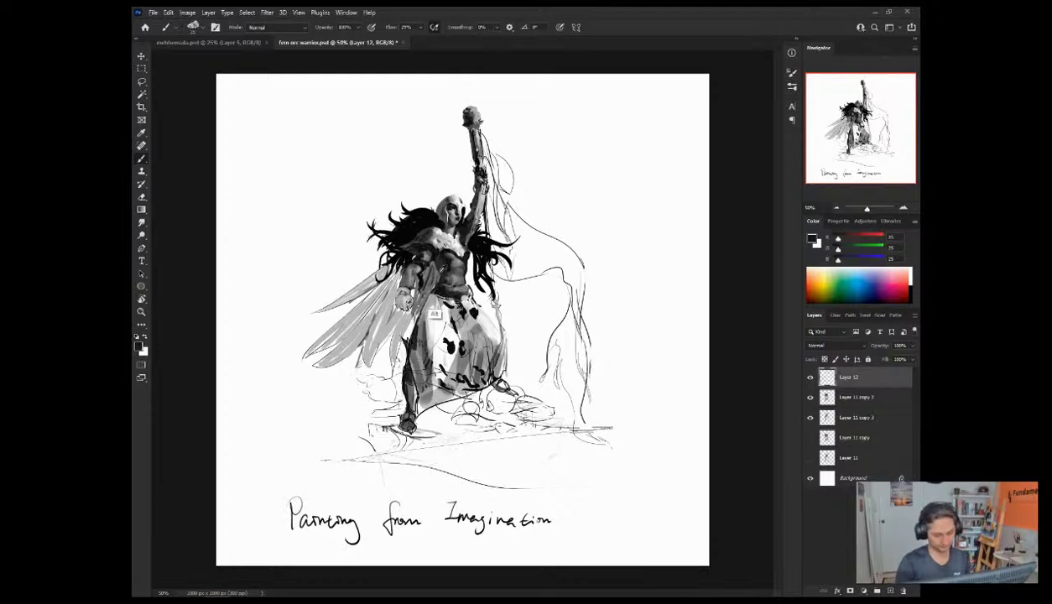
drag(401, 301, 423, 312)
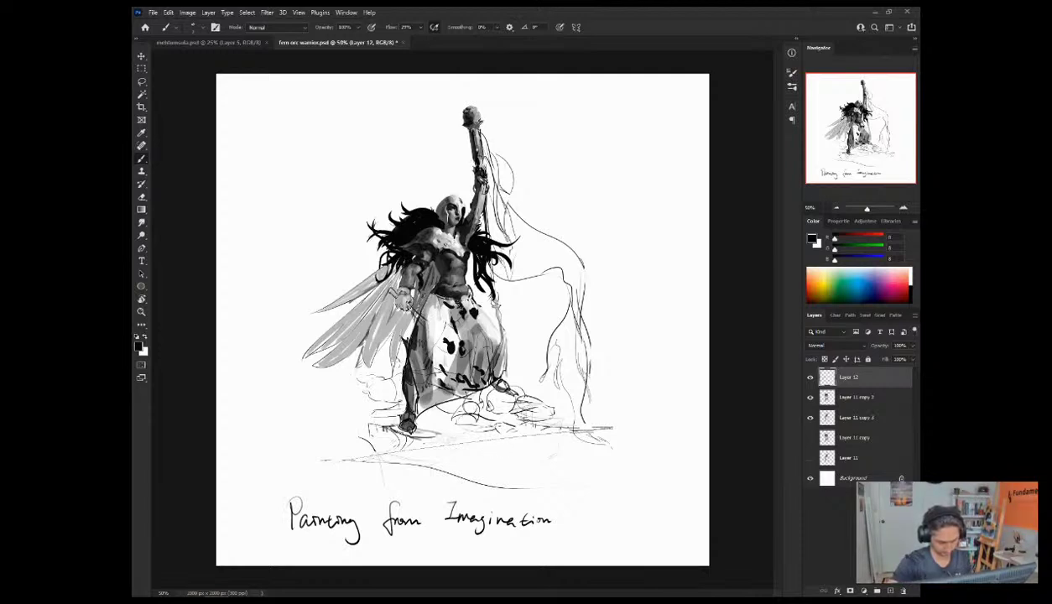
mouse_move(418, 322)
mouse_down()
mouse_move(437, 332)
mouse_move(445, 359)
mouse_up()
drag(418, 322, 439, 364)
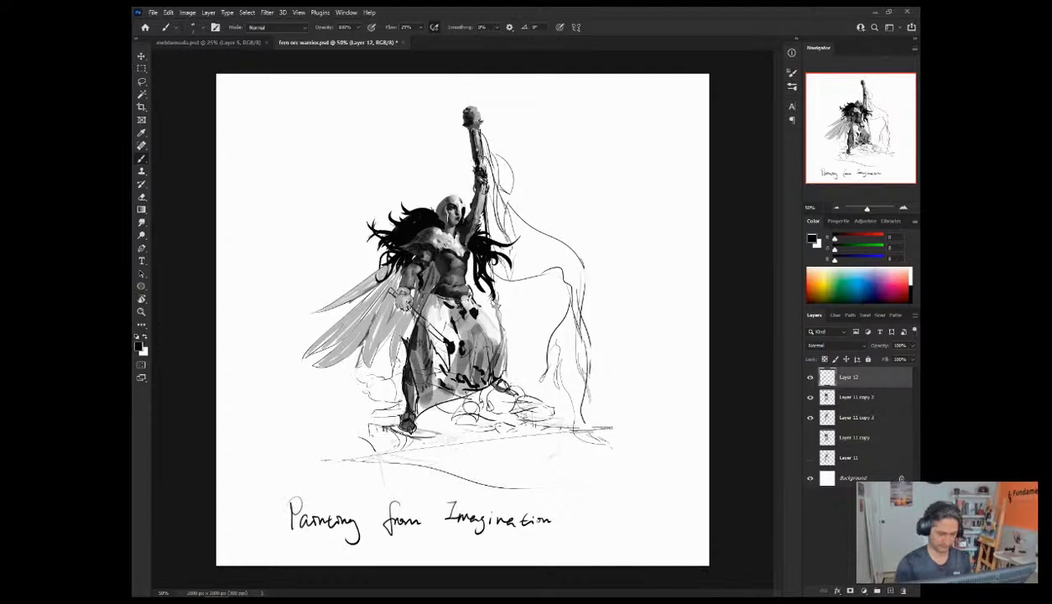
Step: Paint around the weapon's lower end on the skirt with a mid-grey sampled near the hem
key(x)
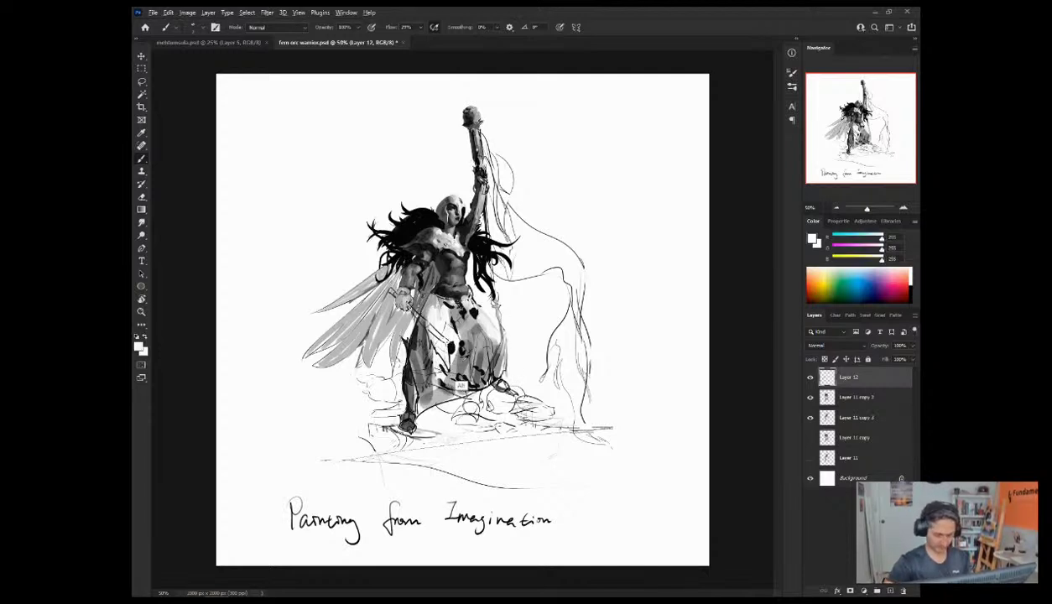
alt+click(458, 381)
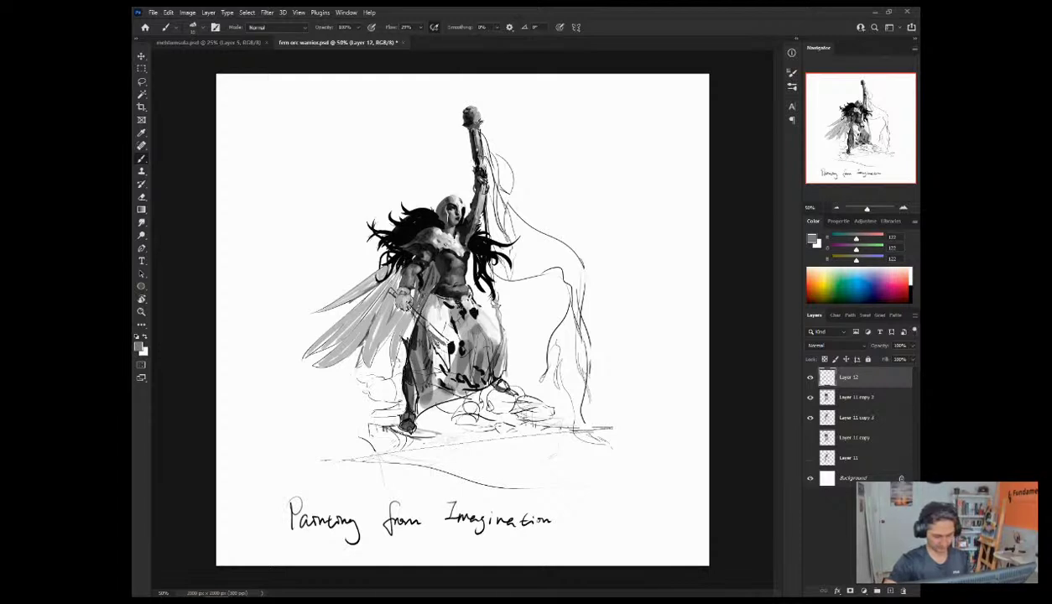
drag(431, 342, 446, 367)
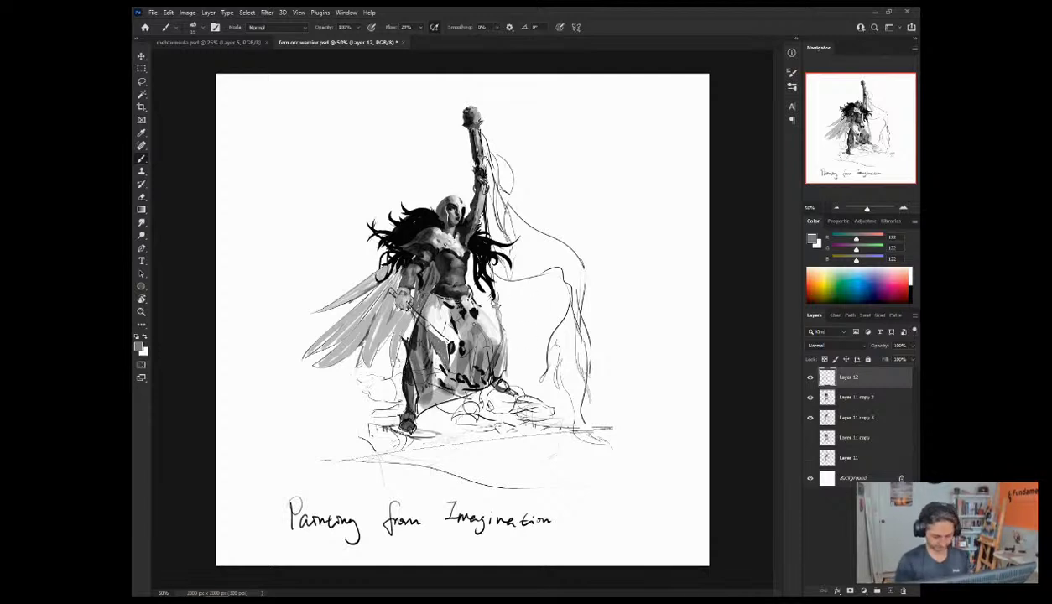
Step: Fill the weapon running from the lowered hand across the skirt with a near-white tone
key(x)
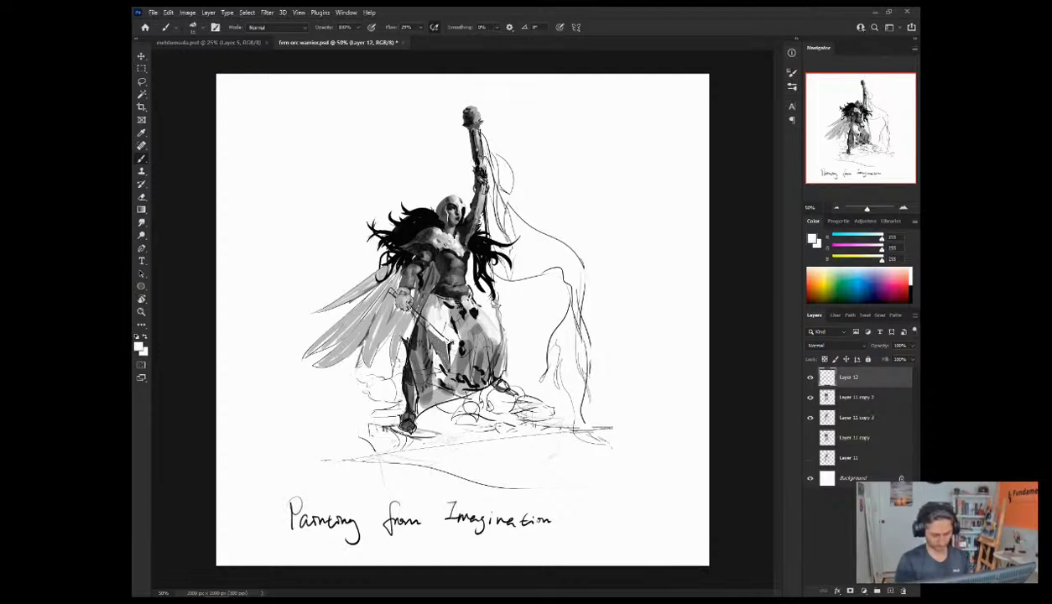
alt+click(425, 324)
drag(407, 303, 428, 324)
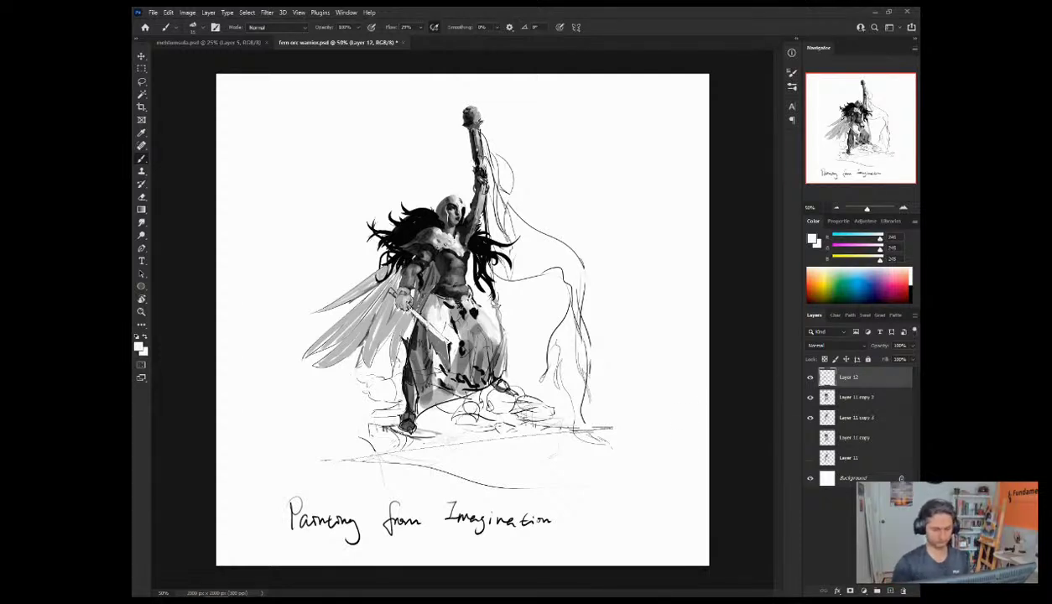
key(d)
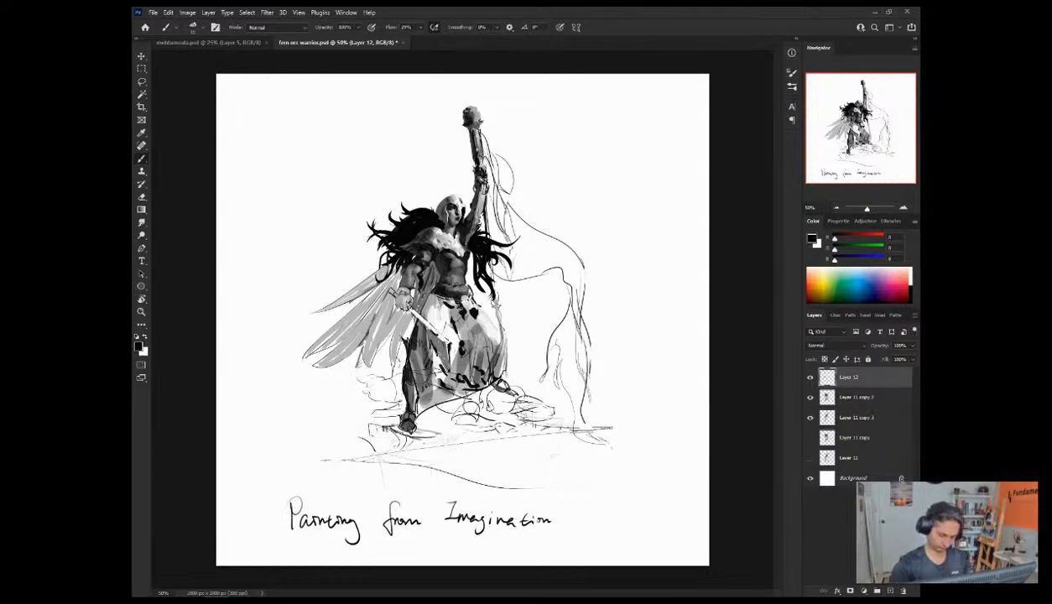
Step: Repaint the skirt below the weapon's lower end with sampled greys and open a white gap beside the front folds
alt+click(427, 361)
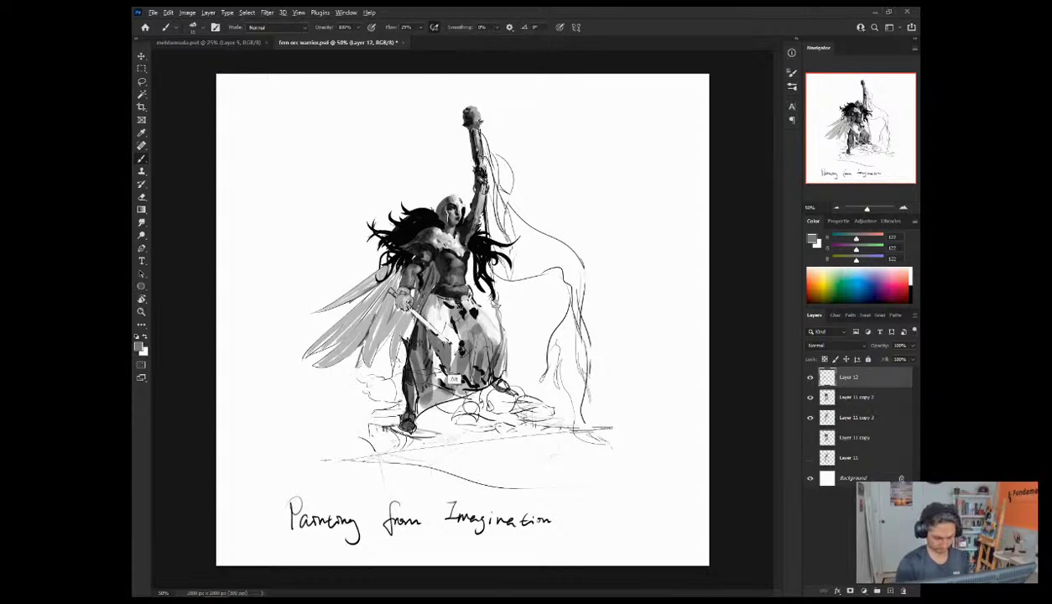
alt+click(445, 354)
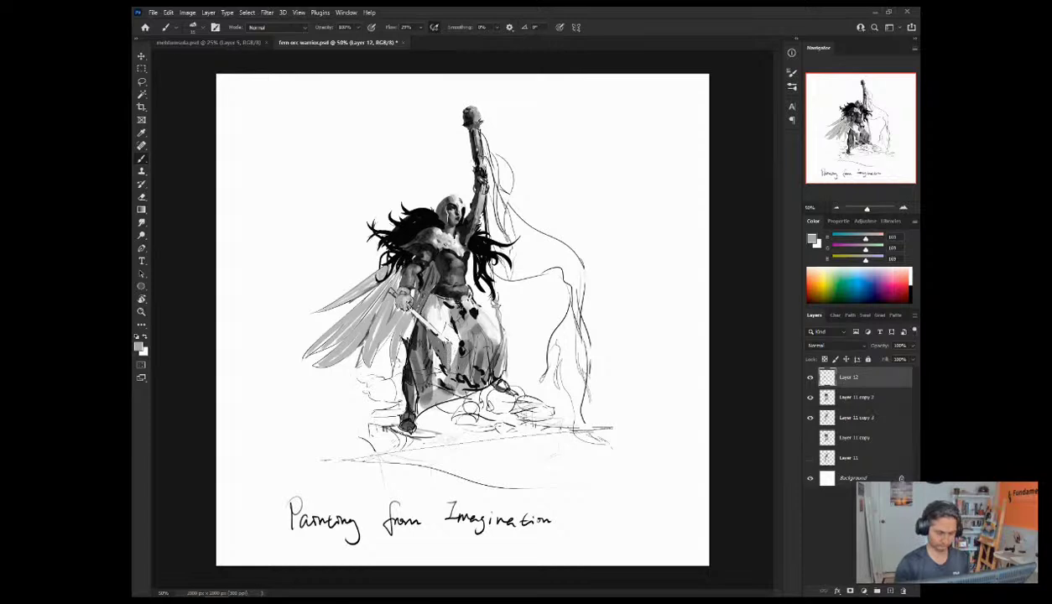
alt+click(448, 344)
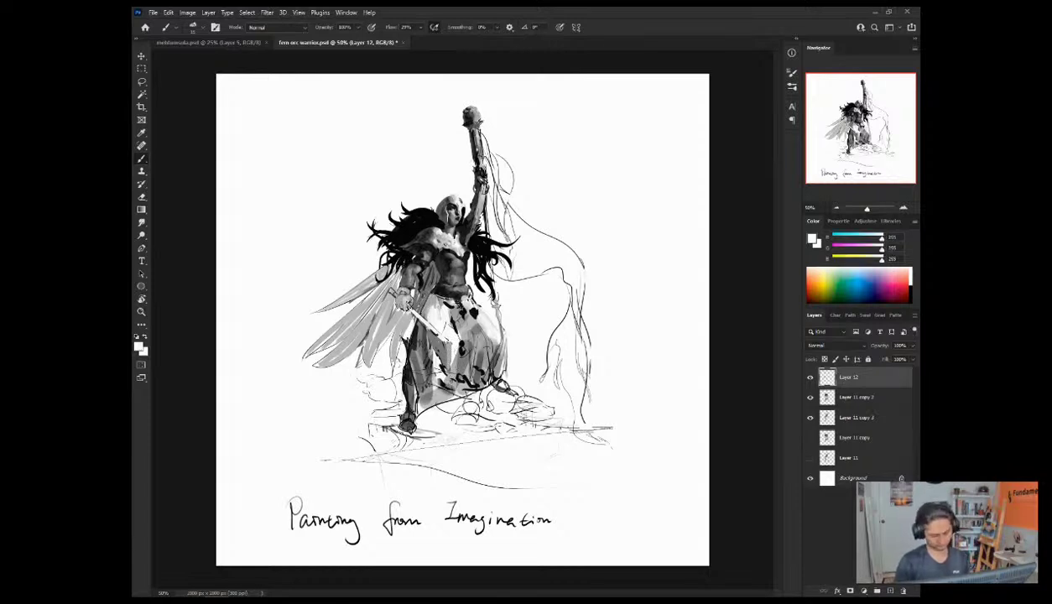
alt+click(445, 350)
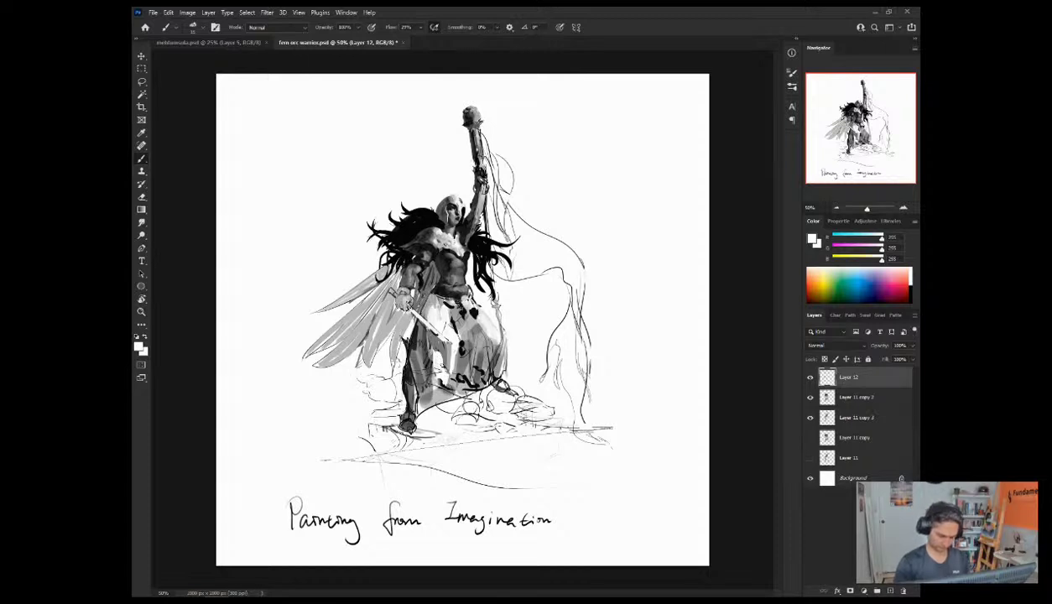
alt+click(430, 368)
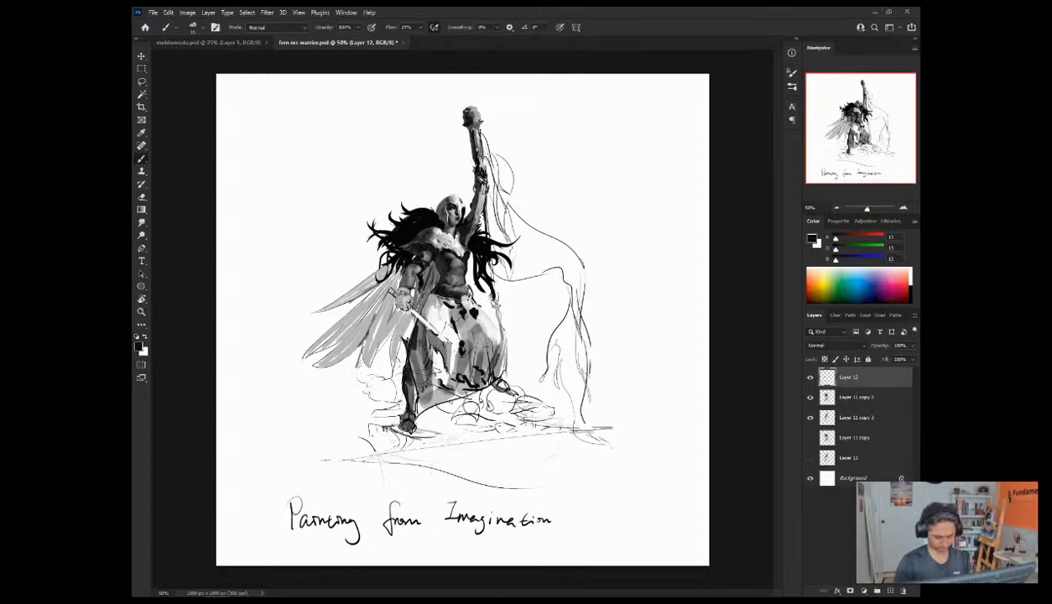
Step: Refine the weapon and its edges against the upper leg with near-white, mid-grey and dark grey sampled nearby
key(x)
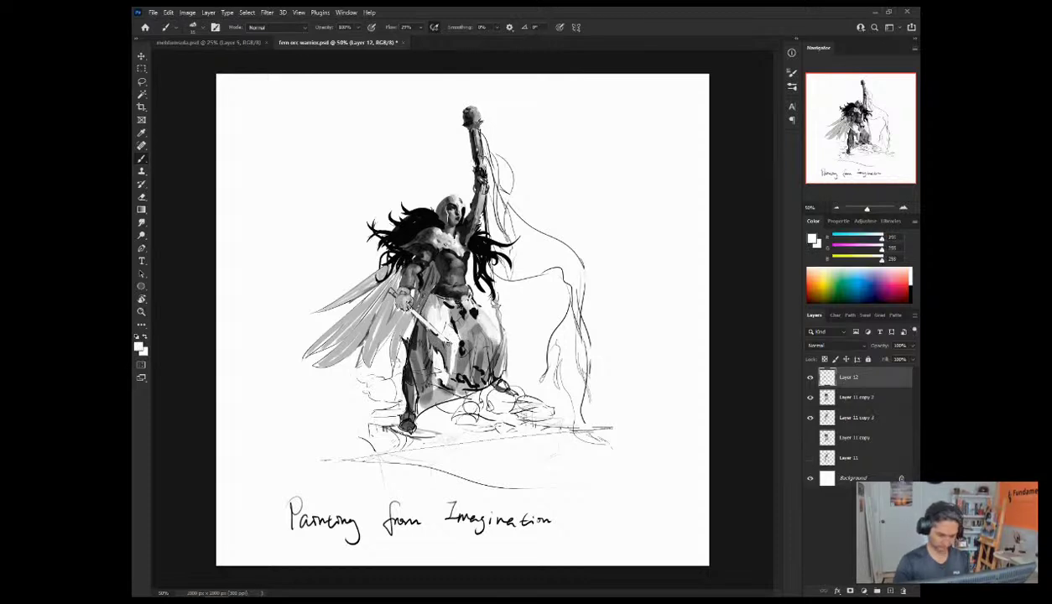
alt+click(427, 328)
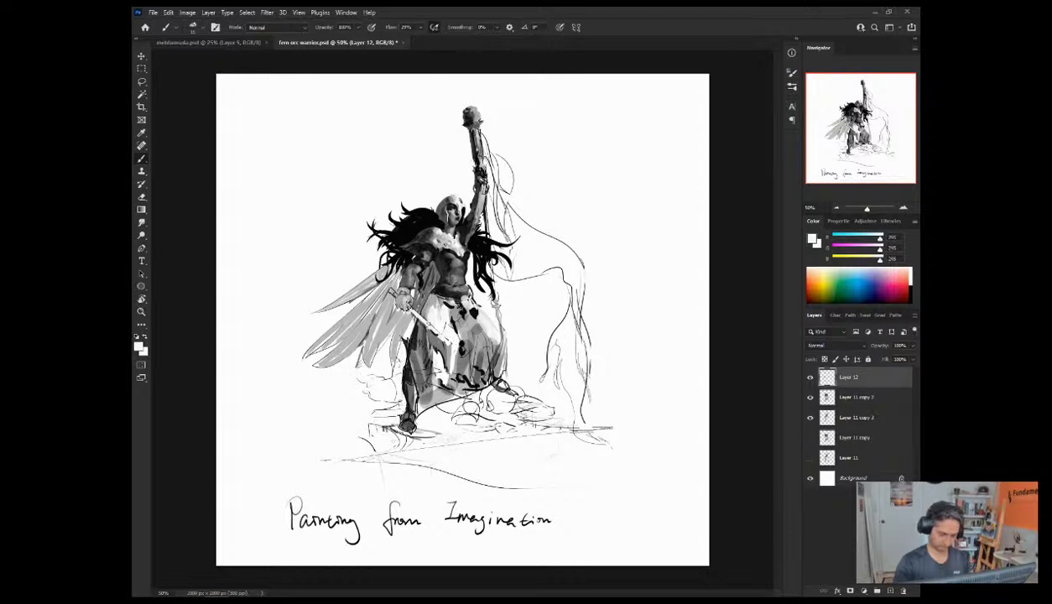
alt+click(425, 354)
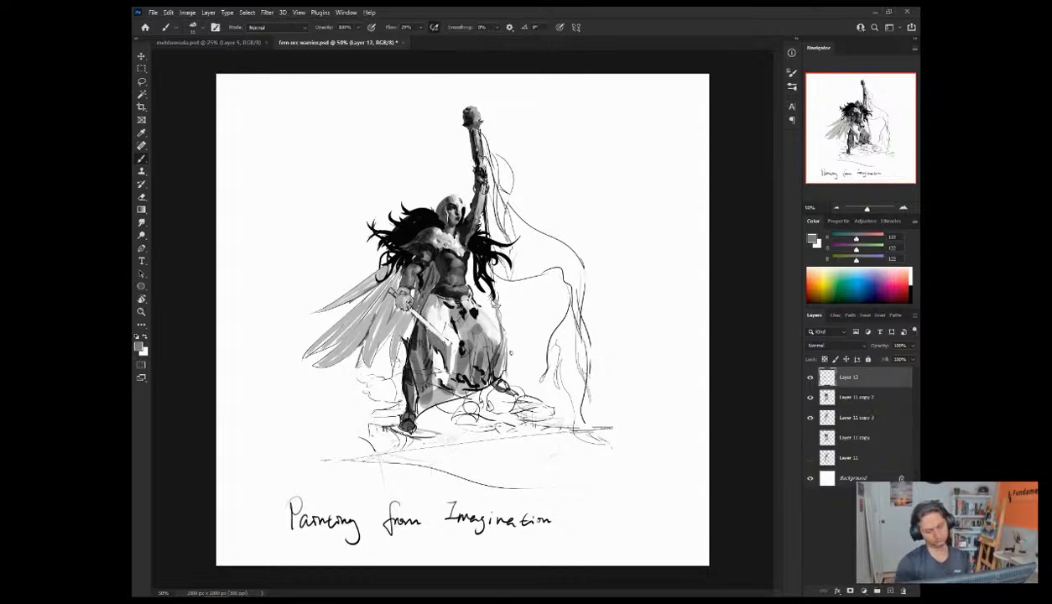
alt+click(411, 341)
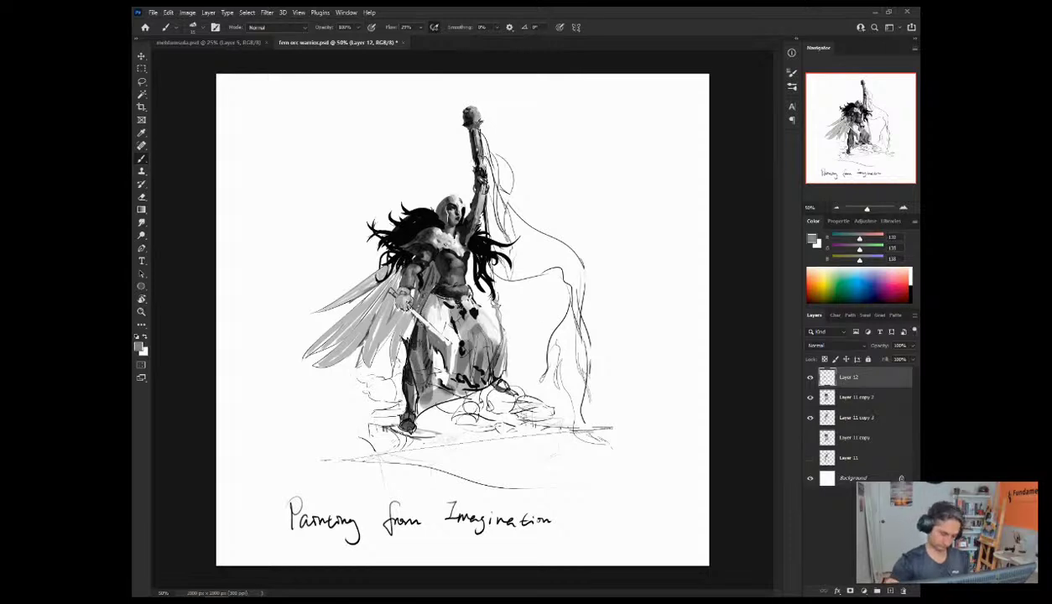
alt+click(410, 336)
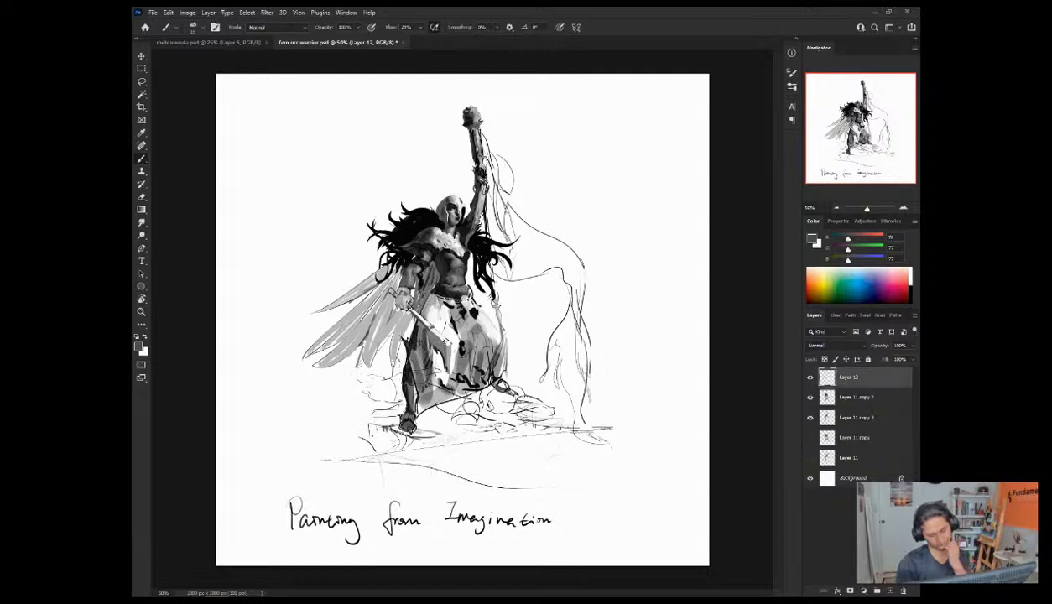
Step: Rework the front leg edge, skirt folds and hem with sampled black, mid-grey and light grey strokes
alt+click(439, 363)
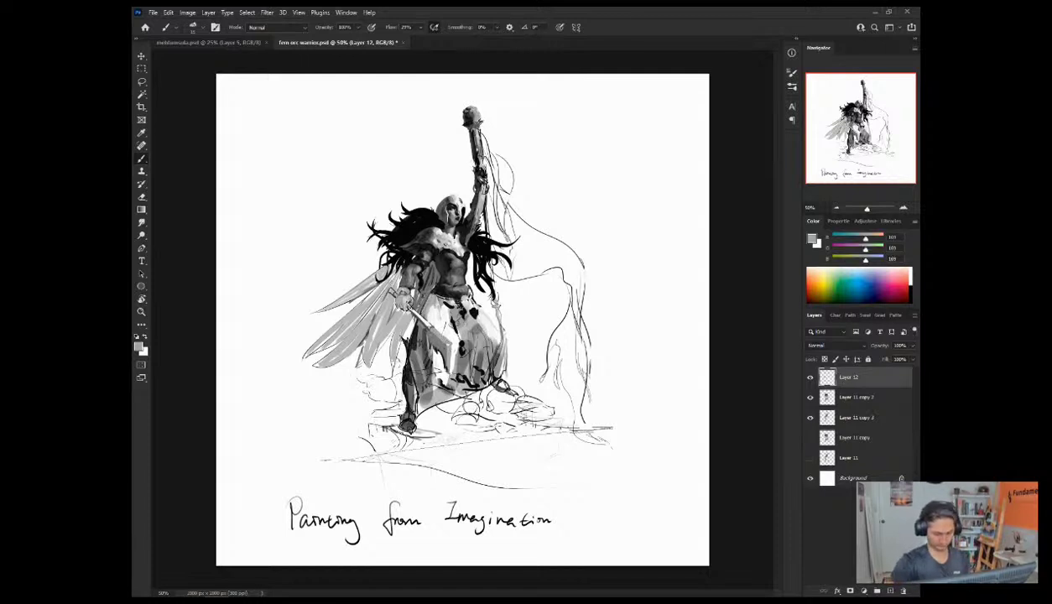
alt+click(440, 362)
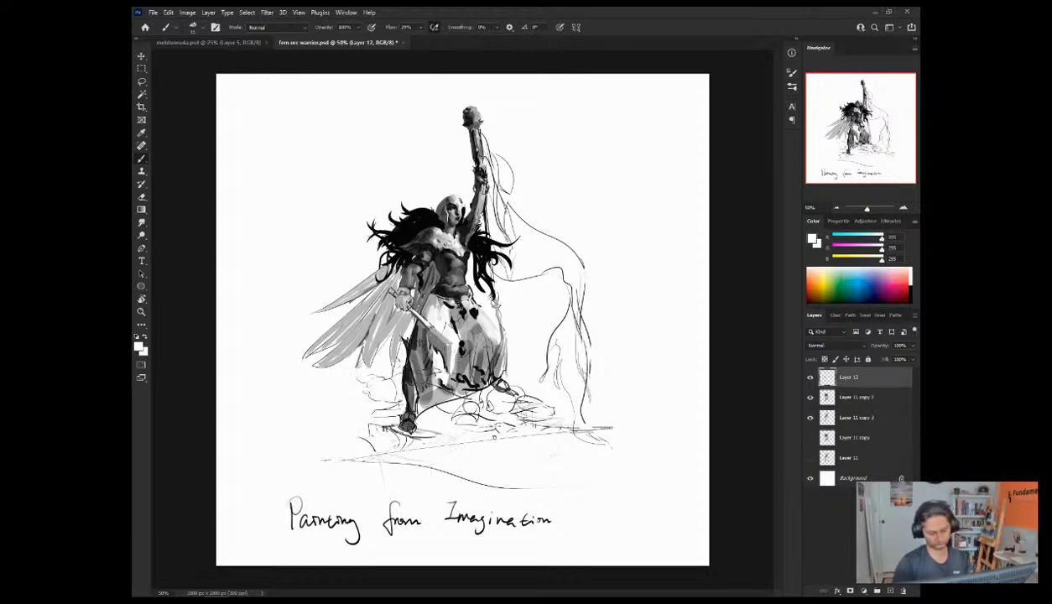
alt+click(422, 374)
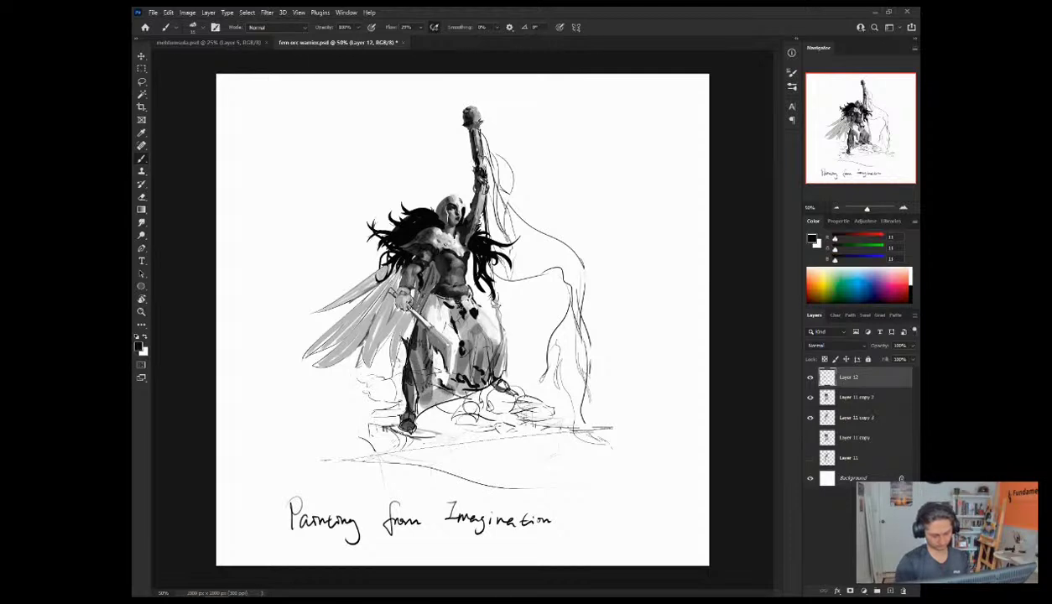
drag(405, 351, 412, 389)
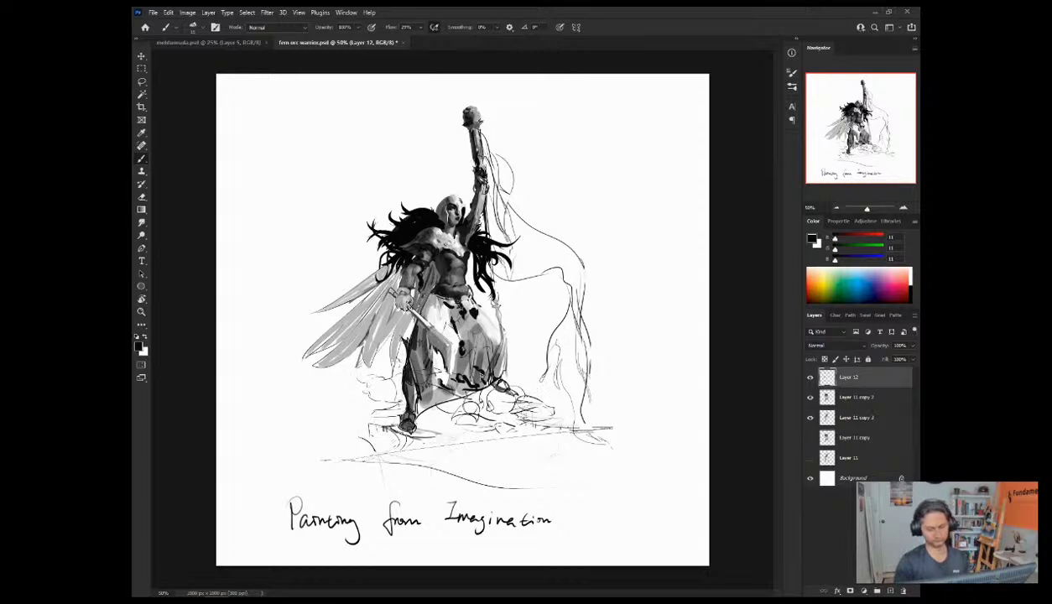
alt+click(467, 391)
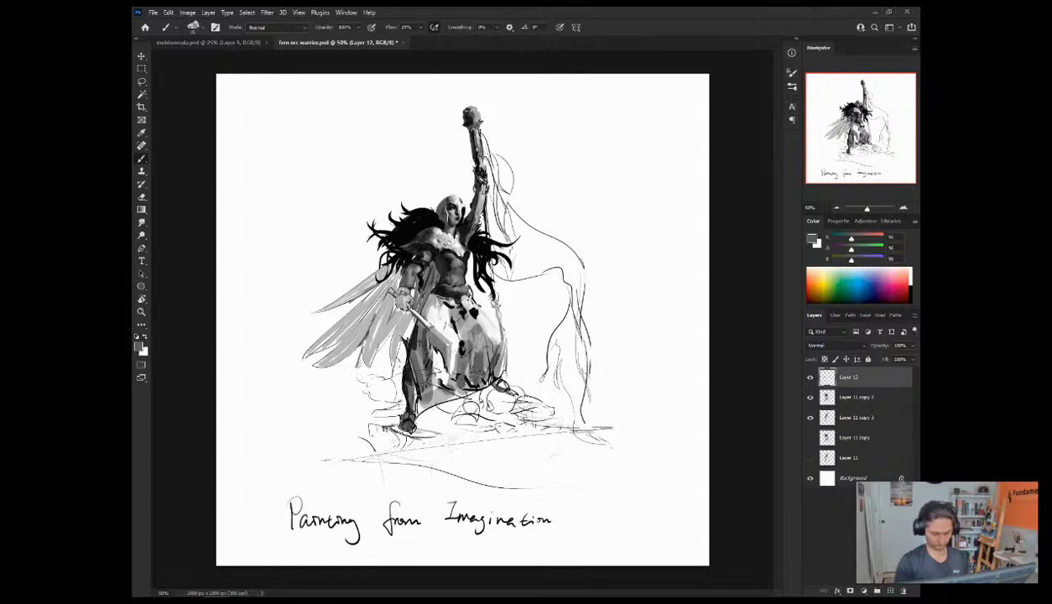
alt+click(452, 343)
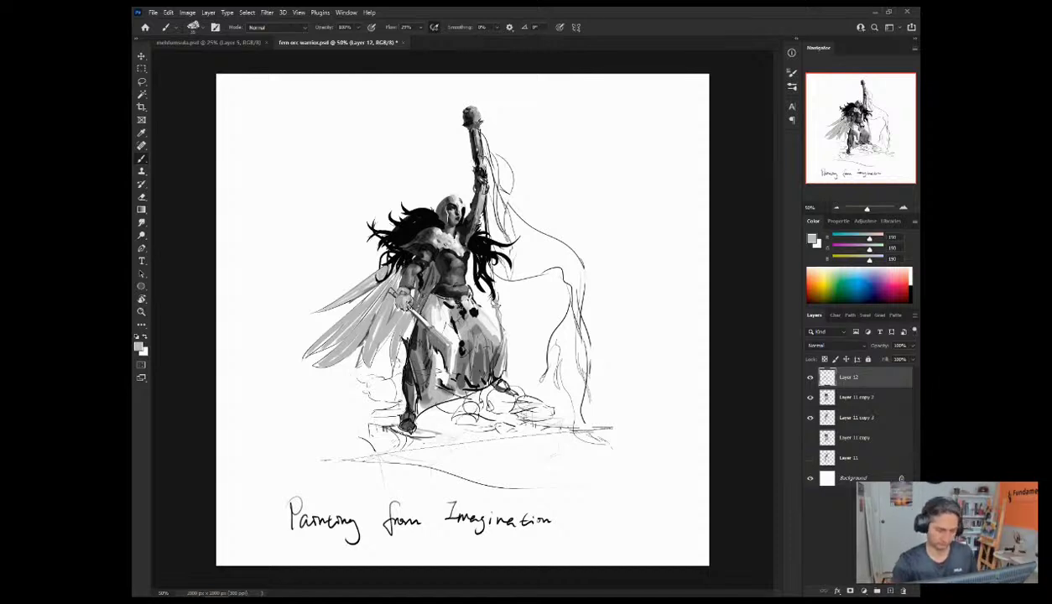
Step: Paint dark fingers reaching upward from the raised fist, adjusting the brush size and undoing stray strokes
alt+click(458, 139)
key(bracketleft)
mouse_move(465, 94)
mouse_down()
mouse_move(467, 112)
mouse_move(475, 106)
mouse_up()
key(ctrl+z)
key(bracketright)
alt+click(476, 112)
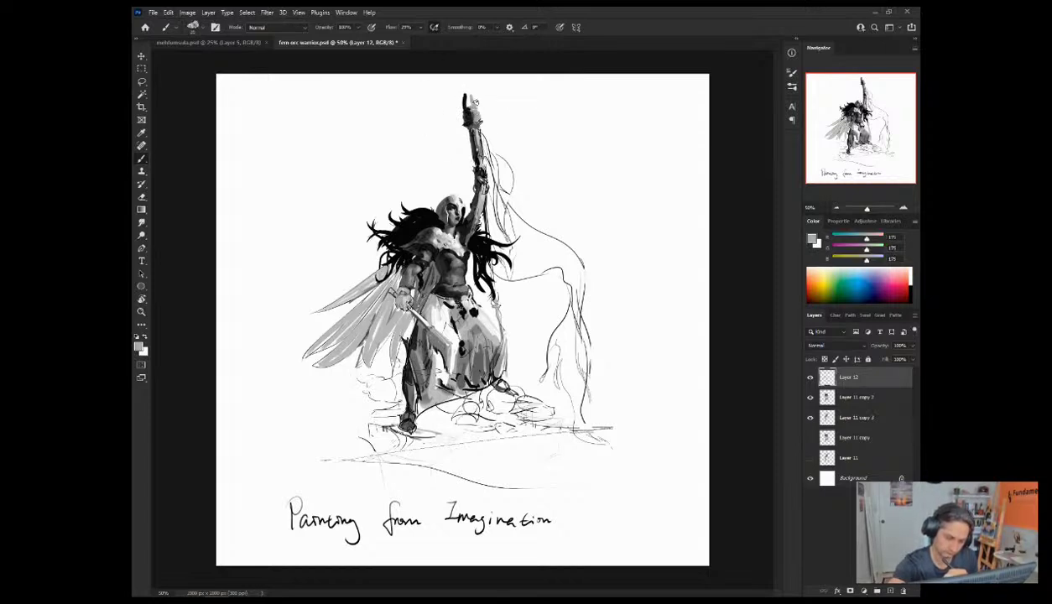
alt+click(465, 139)
alt+click(464, 103)
drag(456, 96, 451, 106)
key(ctrl+z)
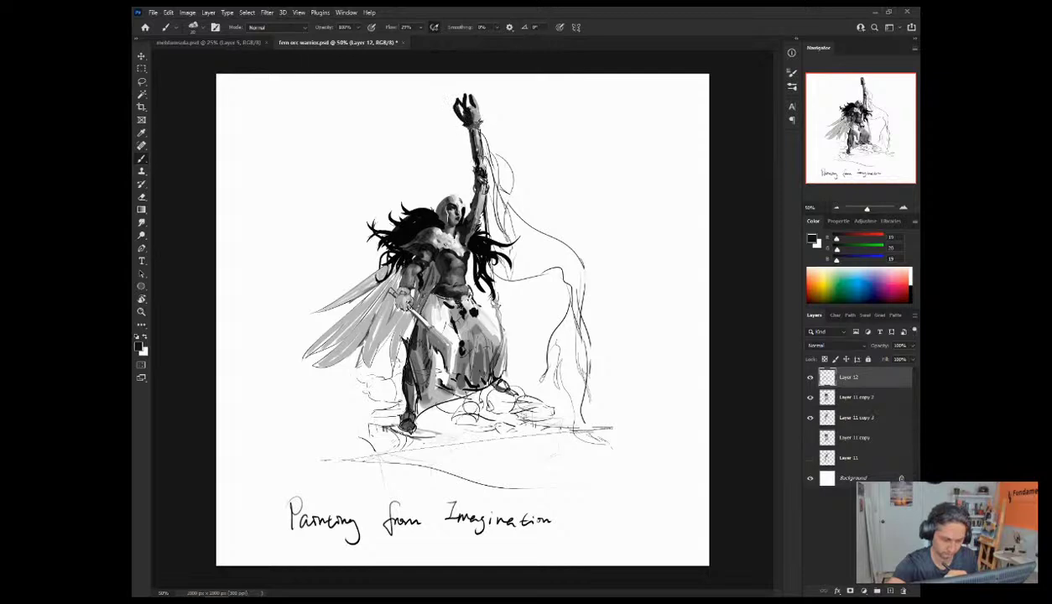
Step: Shade the raised hand's fingers and palm with sampled greys and trim around the fingertips with white
alt+click(468, 131)
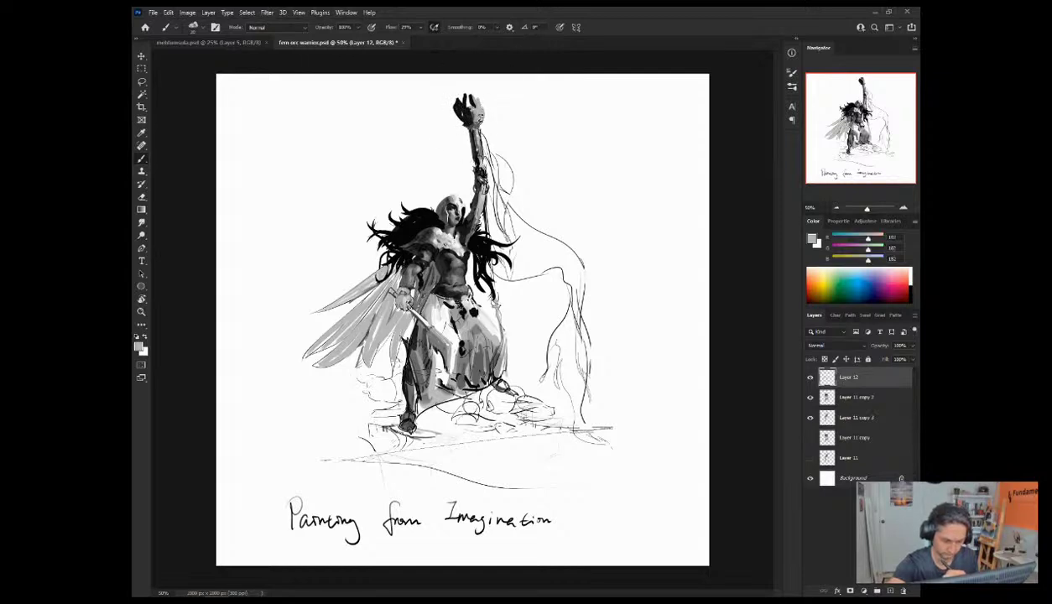
alt+click(467, 134)
drag(451, 111, 456, 99)
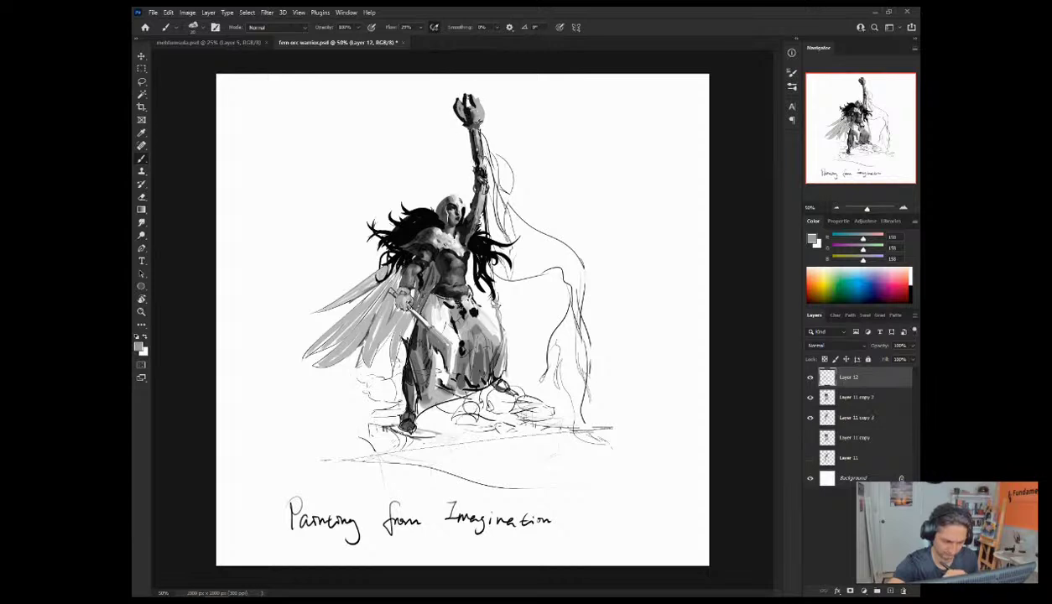
alt+click(466, 109)
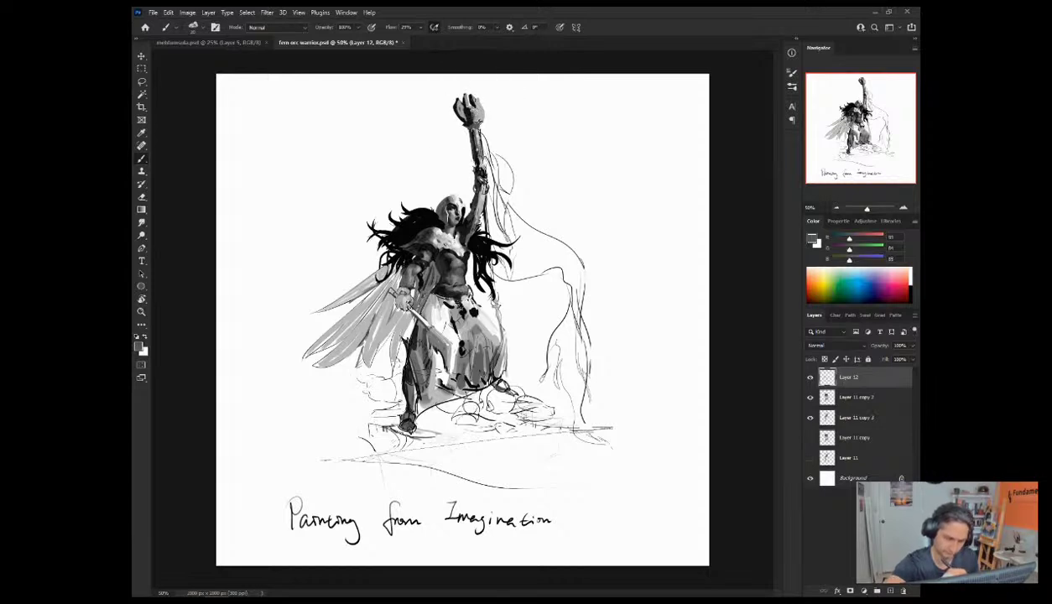
alt+click(466, 134)
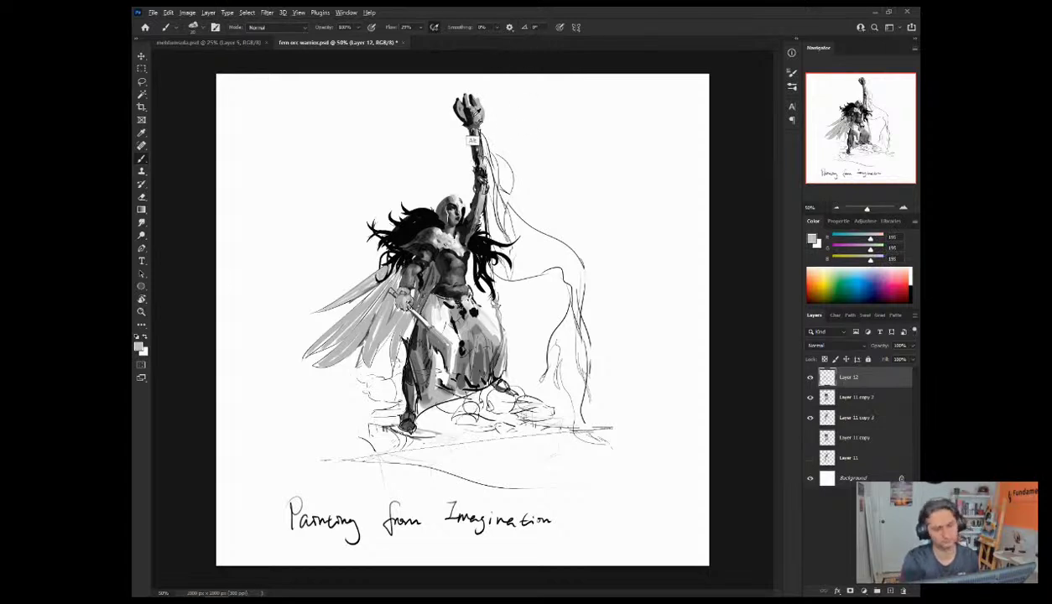
alt+click(465, 137)
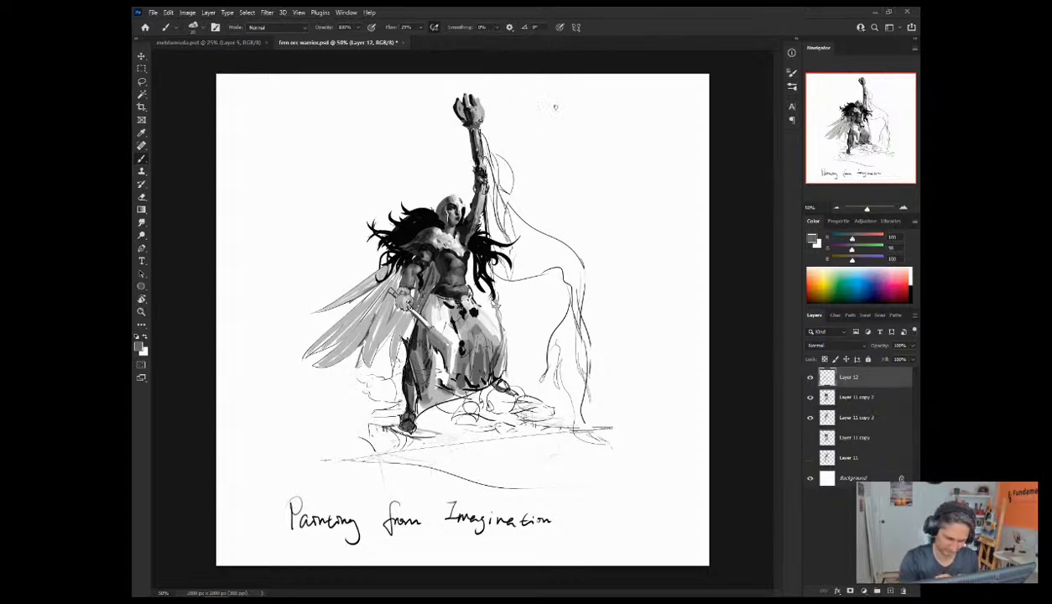
alt+click(463, 89)
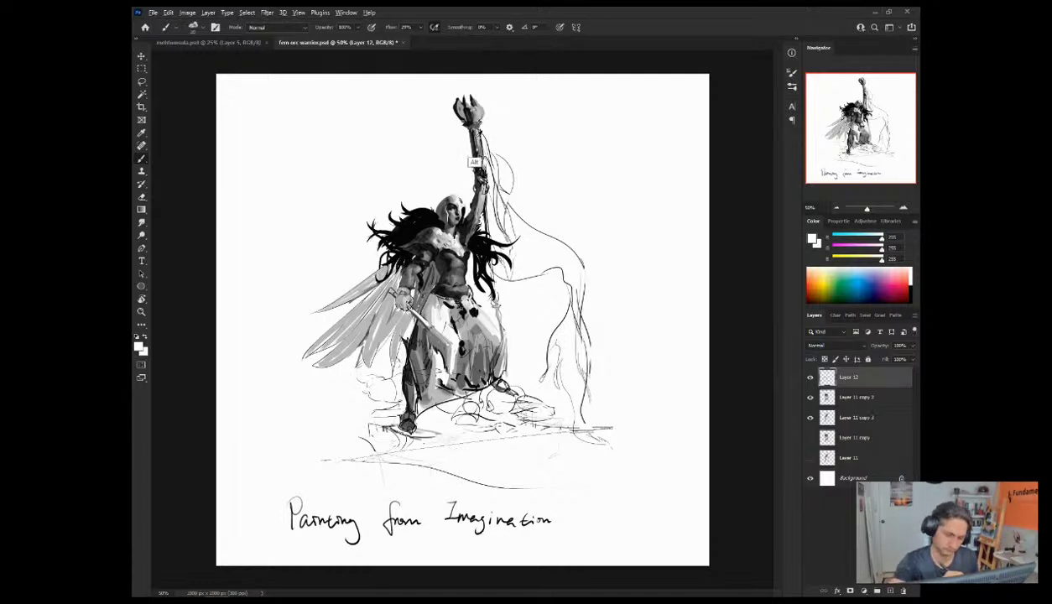
Step: Refine the raised forearm and wrist with sampled dark, mid and light greys and clean the edge with white
alt+click(465, 159)
drag(481, 154, 474, 132)
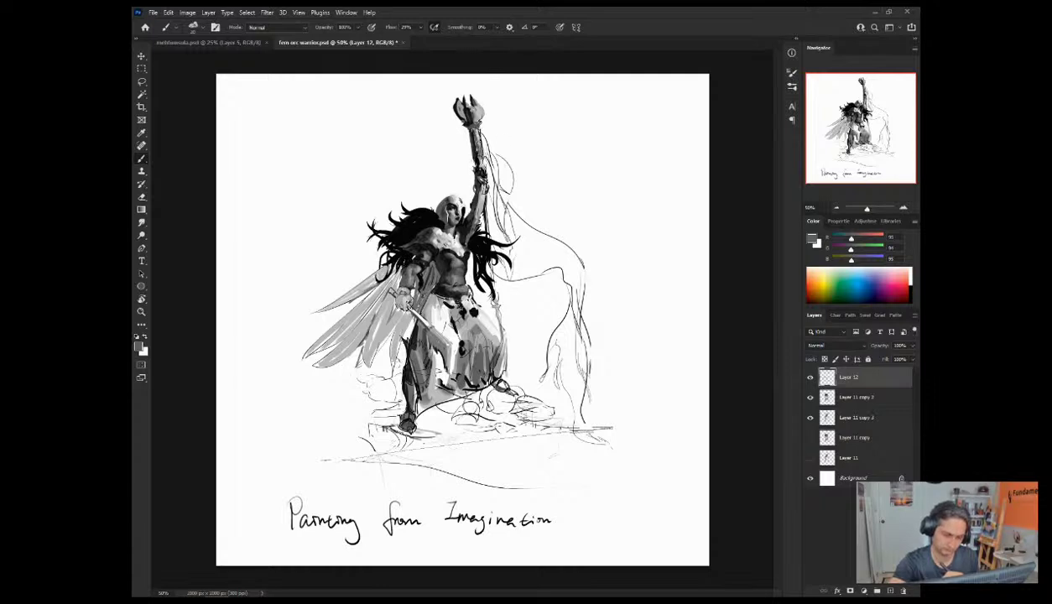
alt+click(468, 155)
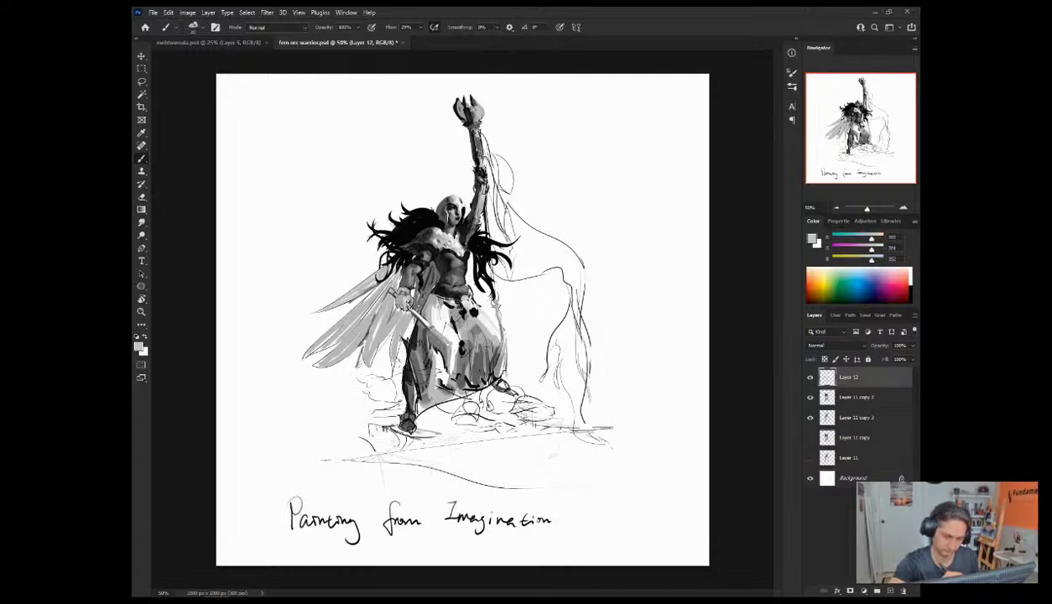
alt+click(463, 136)
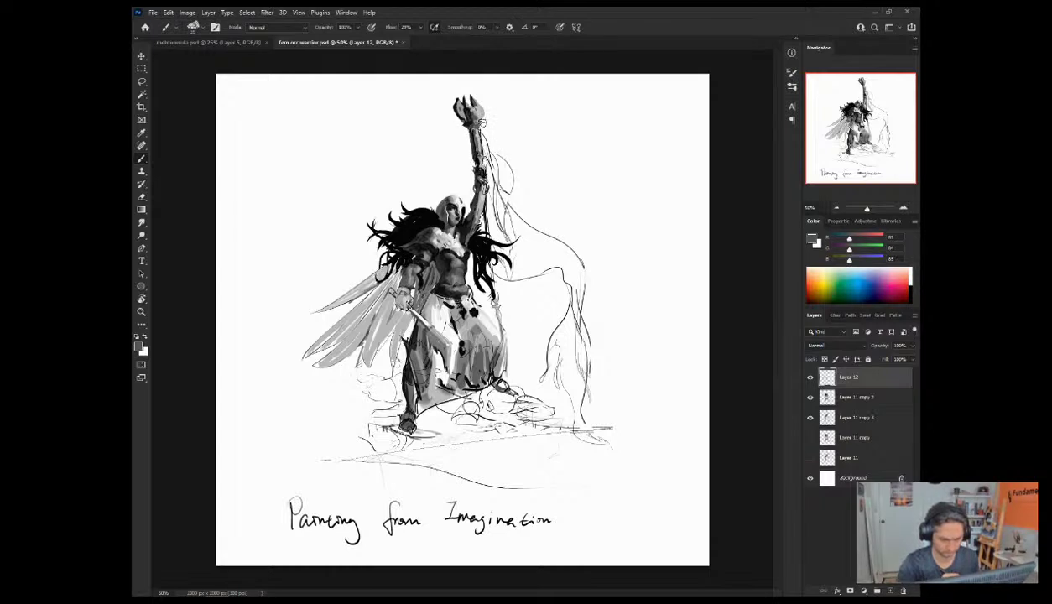
alt+click(465, 135)
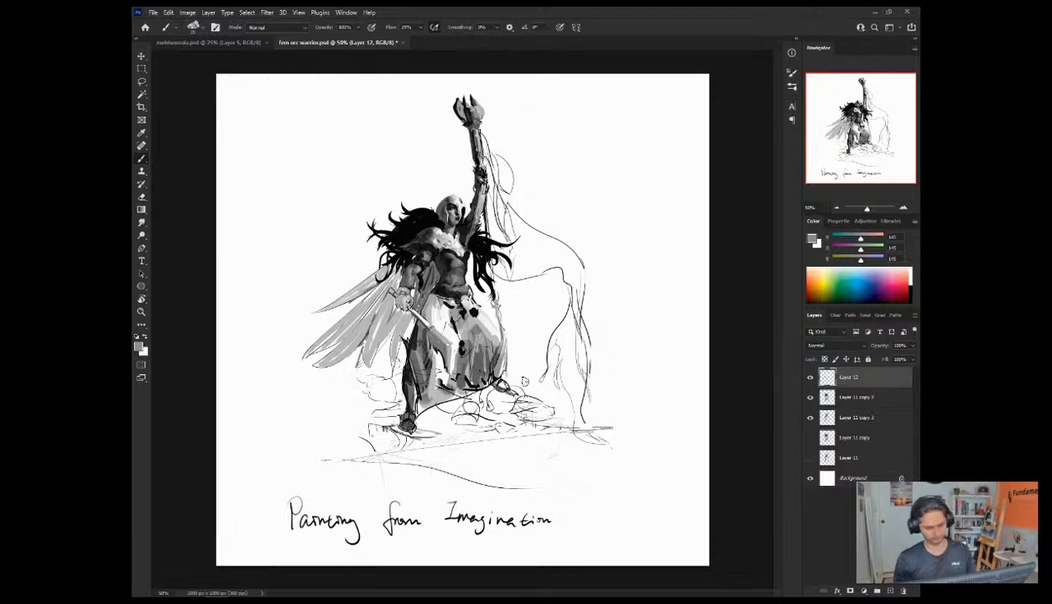
alt+click(446, 140)
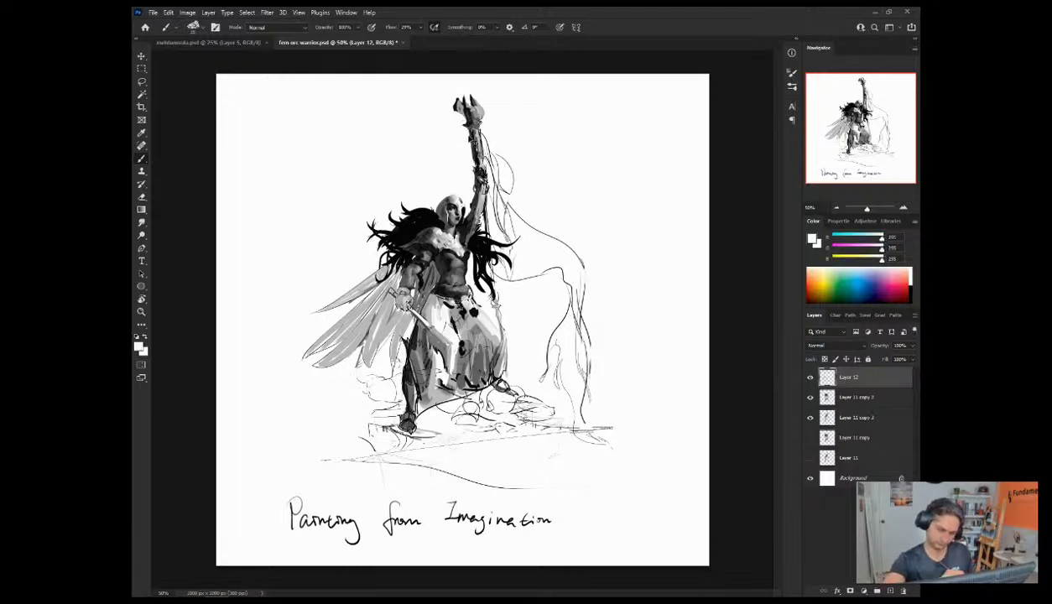
Step: Paint the flowing cloth's upper fold, lower edge and trailing tail with sampled mid-grey strokes along the sketch lines
alt+click(456, 137)
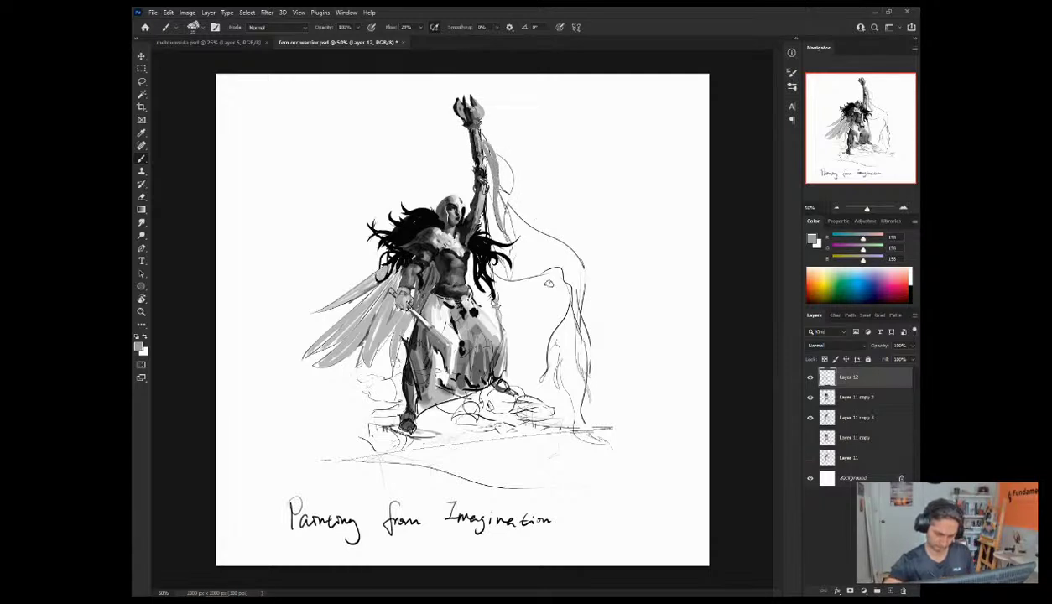
mouse_move(489, 280)
mouse_down()
mouse_move(559, 271)
mouse_move(548, 335)
mouse_up()
mouse_move(564, 285)
mouse_down()
mouse_move(572, 328)
mouse_move(545, 378)
mouse_move(566, 410)
mouse_up()
mouse_move(576, 272)
mouse_down()
mouse_move(574, 429)
mouse_move(598, 432)
mouse_up()
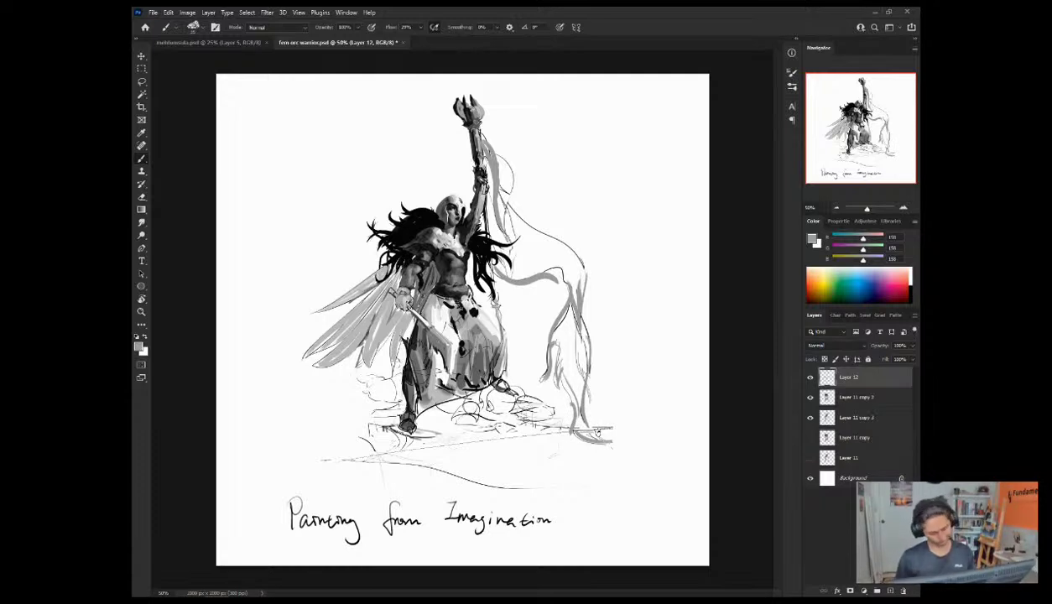
Step: Block in a broad cape behind the lowered arm with sampled mid and light greys, enlarging the brush
alt+click(415, 276)
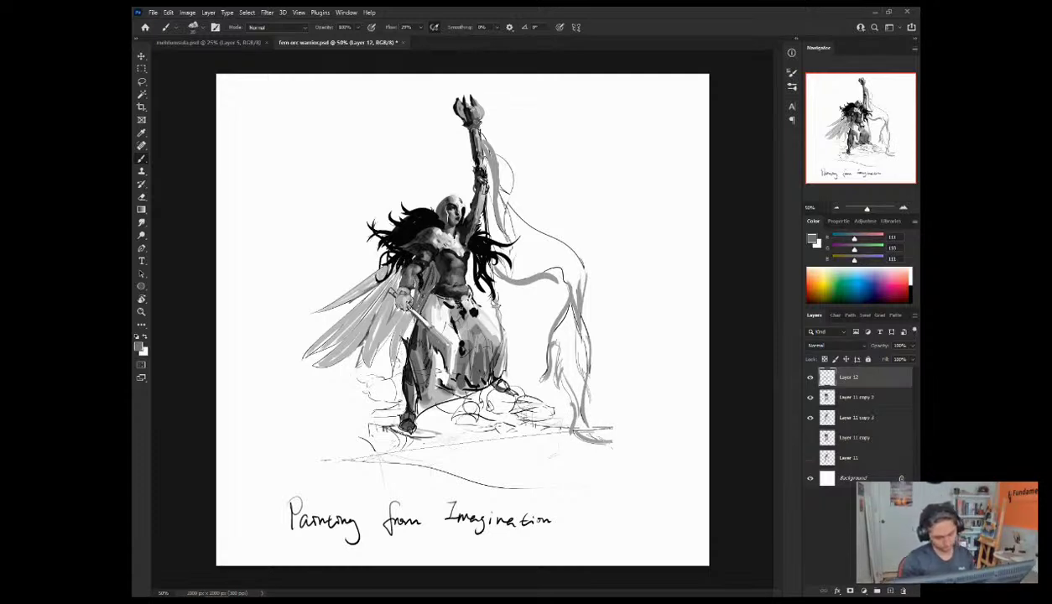
mouse_move(401, 314)
mouse_down()
mouse_move(395, 365)
mouse_move(329, 372)
mouse_up()
alt+click(352, 270)
key(bracketright)
key(bracketright)
key(bracketright)
key(bracketright)
mouse_move(307, 307)
mouse_down()
mouse_move(341, 304)
mouse_move(306, 340)
mouse_up()
alt+click(352, 328)
mouse_move(362, 289)
mouse_down()
mouse_move(336, 364)
mouse_move(366, 370)
mouse_move(379, 334)
mouse_move(369, 366)
mouse_up()
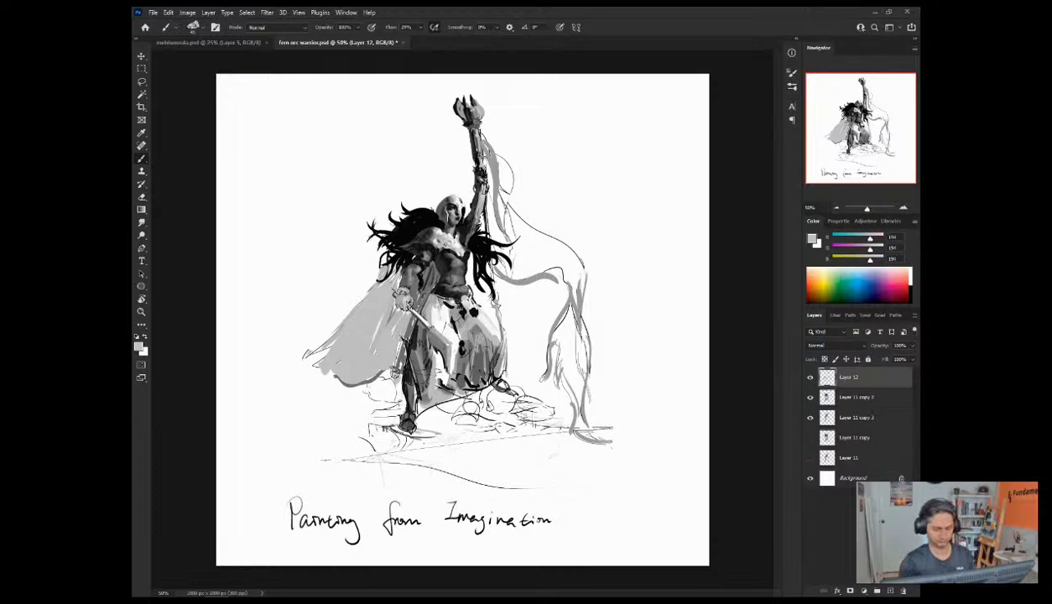
Step: Cut back the outer edge and lower hem of the cape behind the lowered arm with sampled white
alt+click(314, 375)
mouse_move(314, 376)
mouse_down()
mouse_move(344, 369)
mouse_move(322, 348)
mouse_move(359, 375)
mouse_move(380, 358)
mouse_up()
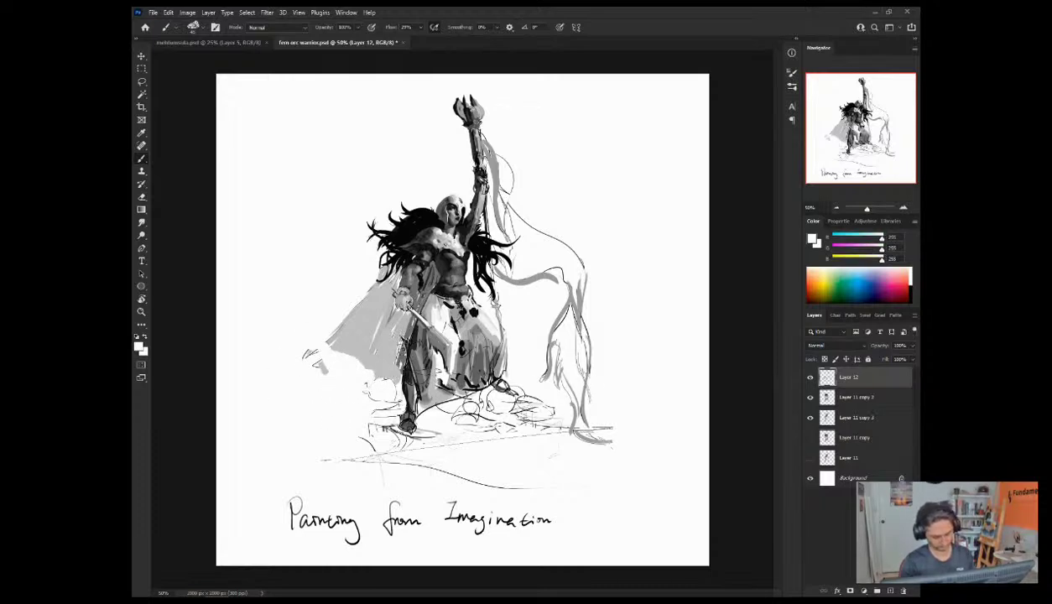
mouse_move(365, 280)
mouse_down()
mouse_move(320, 342)
mouse_move(369, 285)
mouse_move(345, 333)
mouse_move(358, 349)
mouse_move(331, 333)
mouse_up()
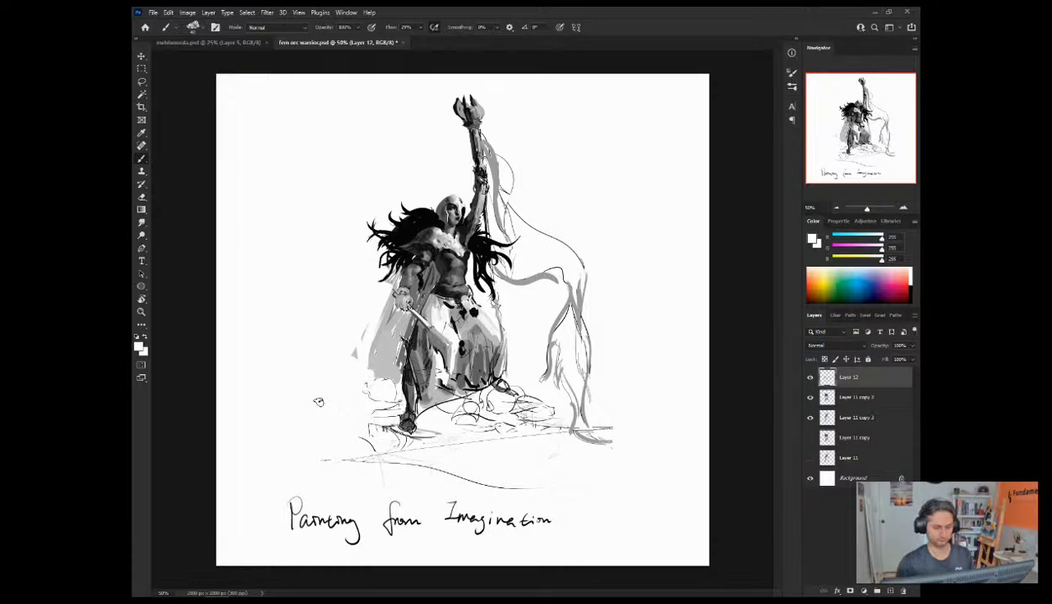
Step: Add a darker grey fold to the narrowed cape behind the lowered arm and trim its hem with white
alt+click(406, 281)
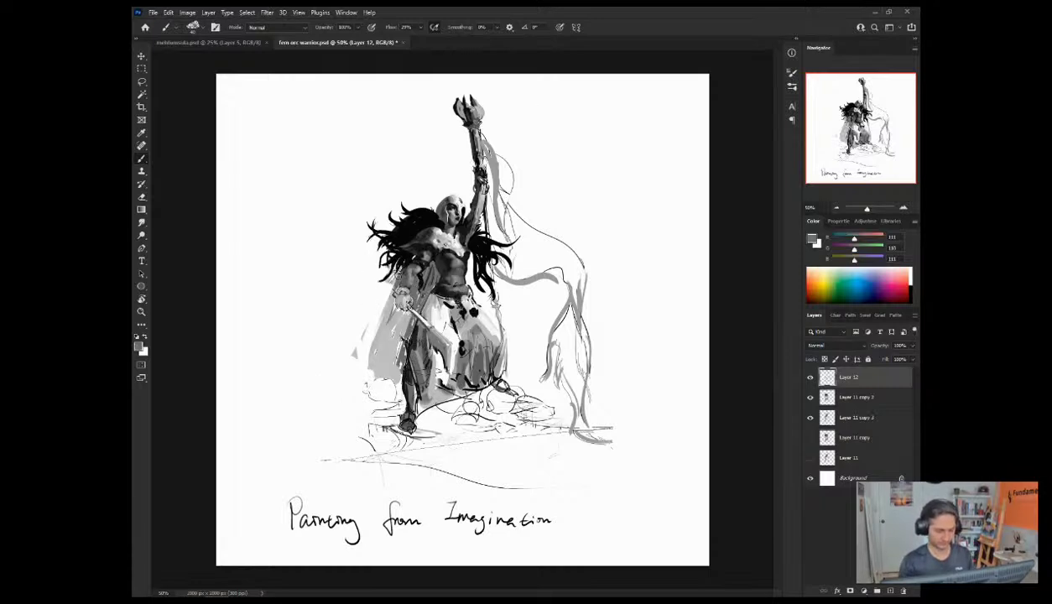
drag(384, 297, 372, 360)
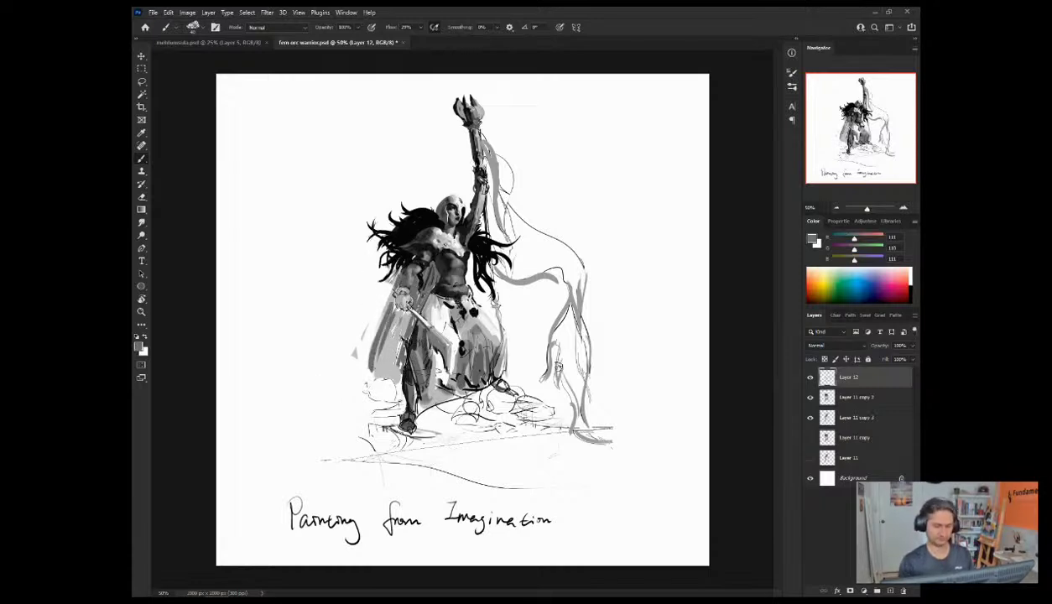
alt+click(391, 379)
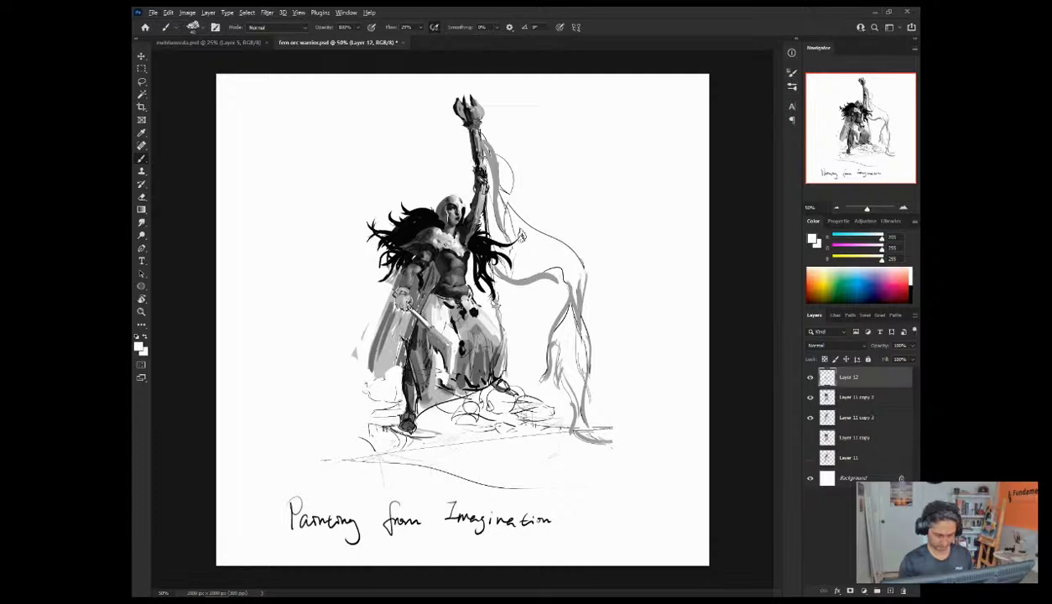
Step: Paint out the remaining cape beside the front leg with white, undoing the stroke that covers the leg
alt+click(423, 256)
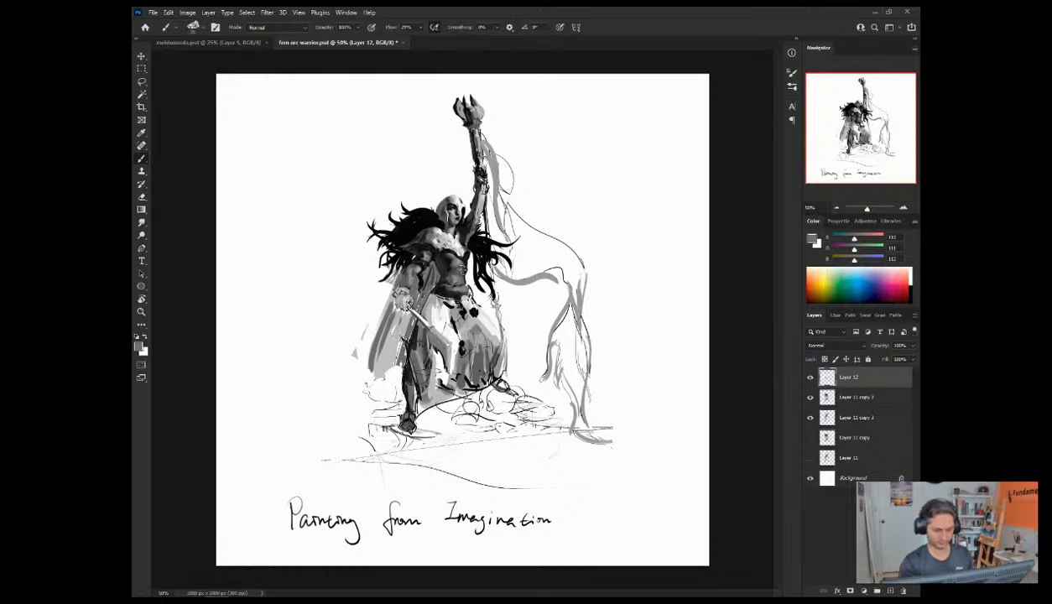
alt+click(352, 364)
mouse_move(374, 297)
mouse_down()
mouse_move(365, 352)
mouse_move(373, 336)
mouse_move(401, 375)
mouse_up()
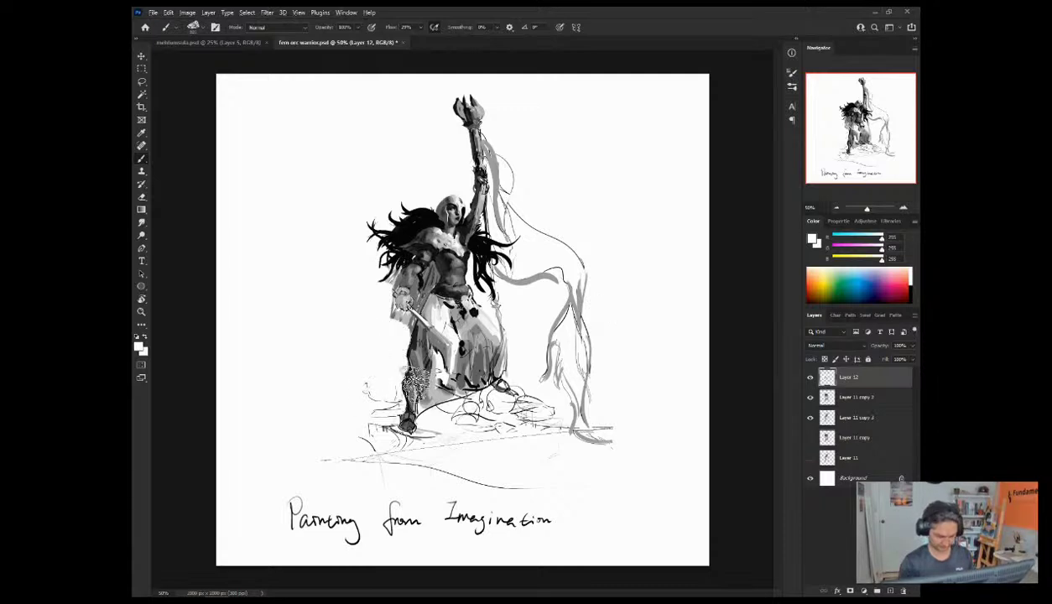
key(ctrl+z)
drag(389, 334, 390, 320)
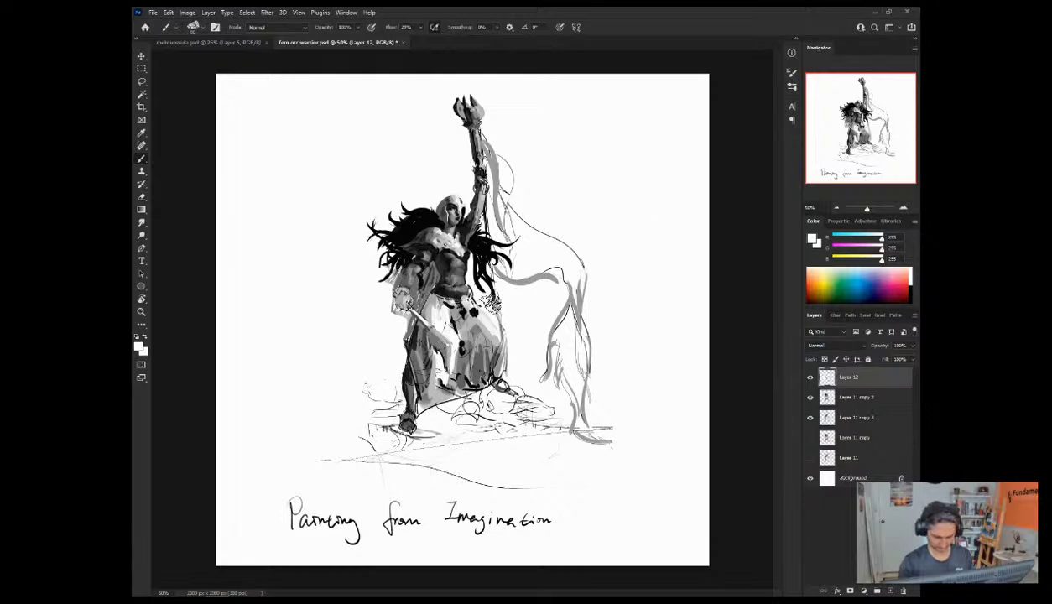
Step: Touch up the torso and waist with sampled dark and light greys, undoing the last stroke
alt+click(419, 303)
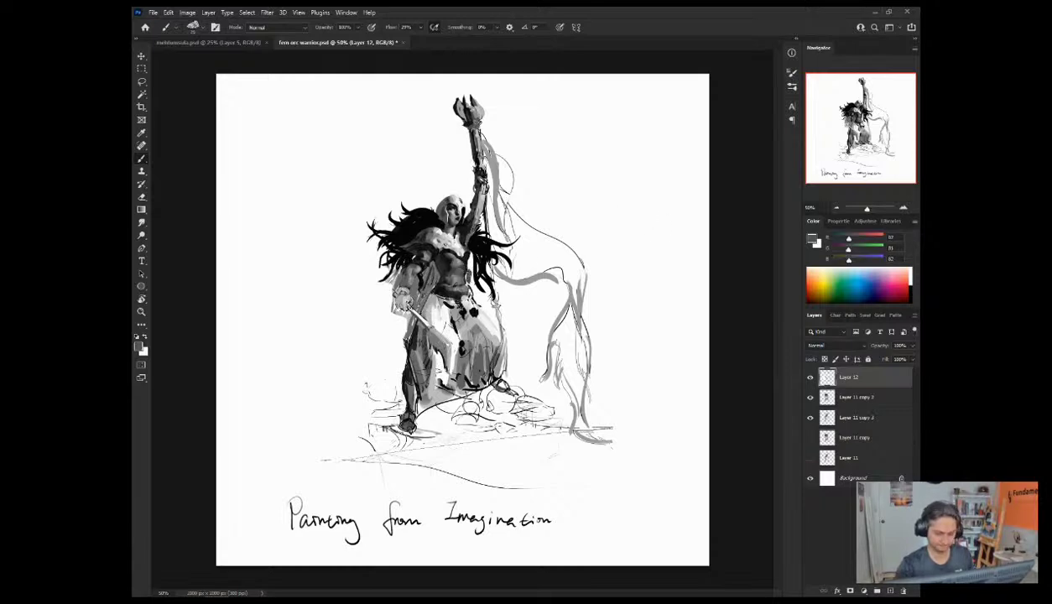
drag(458, 257, 462, 285)
alt+click(421, 306)
alt+click(403, 329)
alt+click(402, 337)
mouse_move(470, 295)
mouse_down()
mouse_move(464, 255)
mouse_move(471, 299)
mouse_up()
key(ctrl+z)
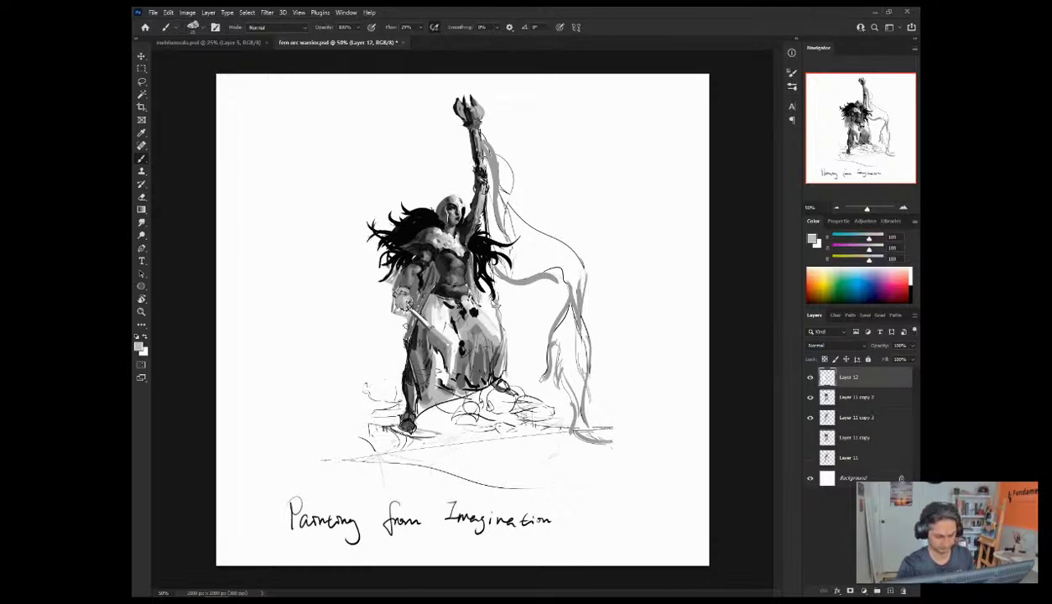
Step: Clean the edge around the lowered forearm and hand with sampled white, reducing the brush size
alt+click(374, 283)
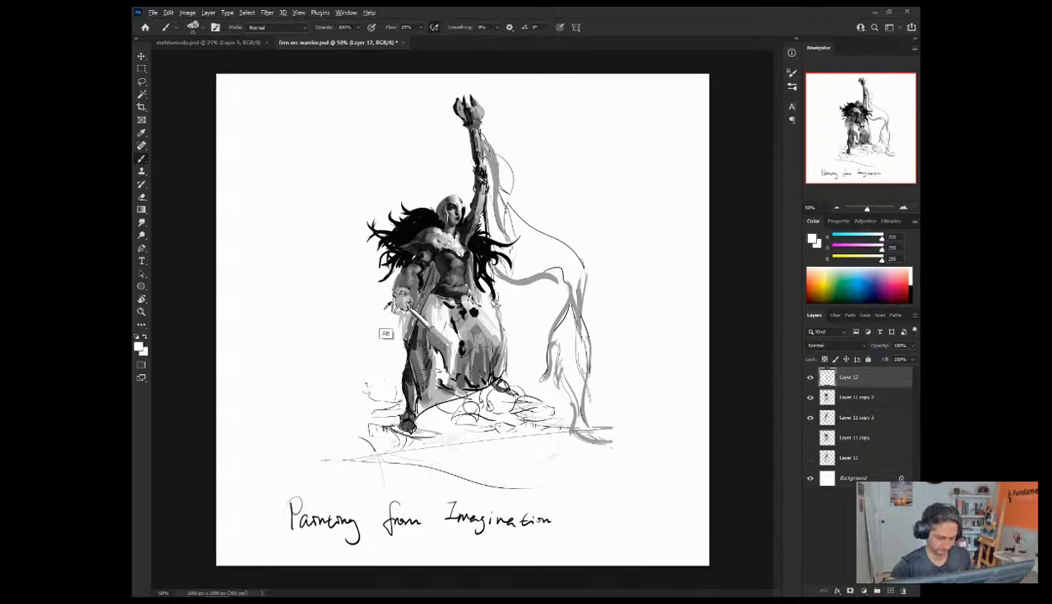
key([)
key([)
key([)
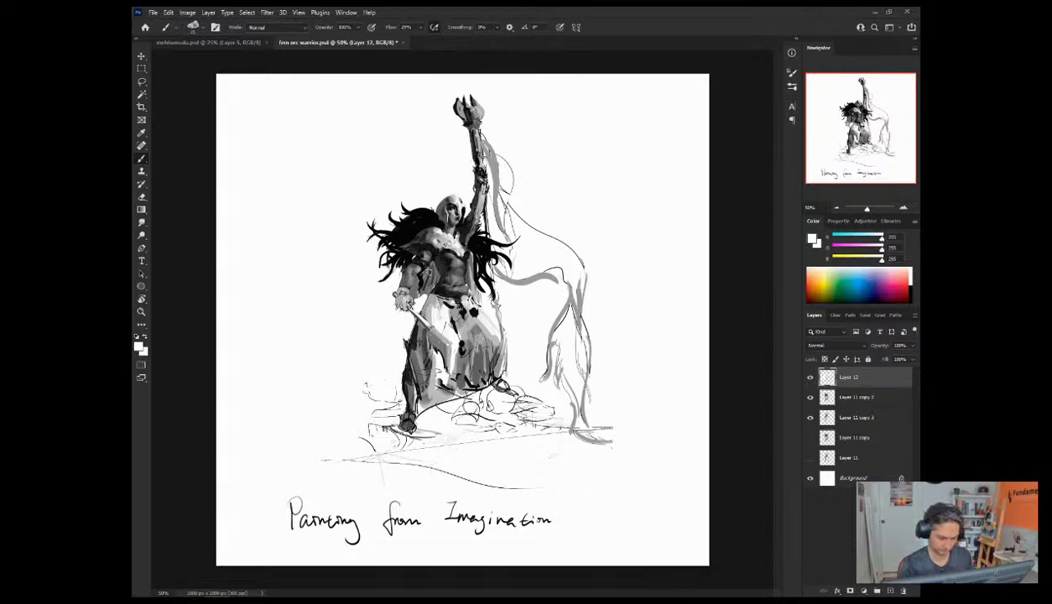
Step: Paint a short cape over the lowered arm's shoulder with sampled mid-grey and light grey strokes
alt+click(419, 290)
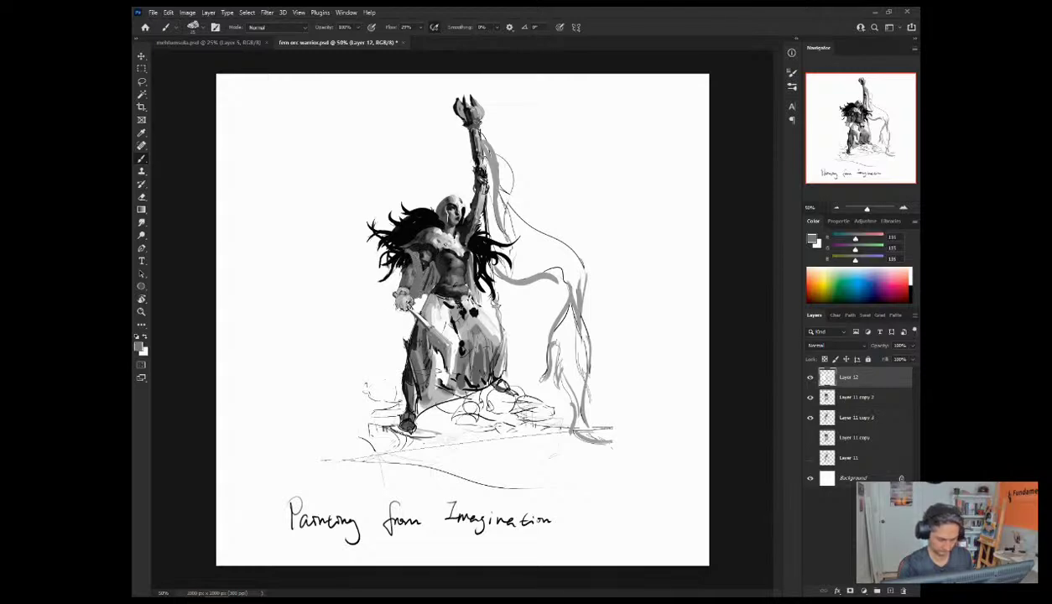
mouse_move(420, 248)
mouse_down()
mouse_move(404, 285)
mouse_move(412, 245)
mouse_move(418, 276)
mouse_move(427, 257)
mouse_move(414, 242)
mouse_up()
alt+click(436, 235)
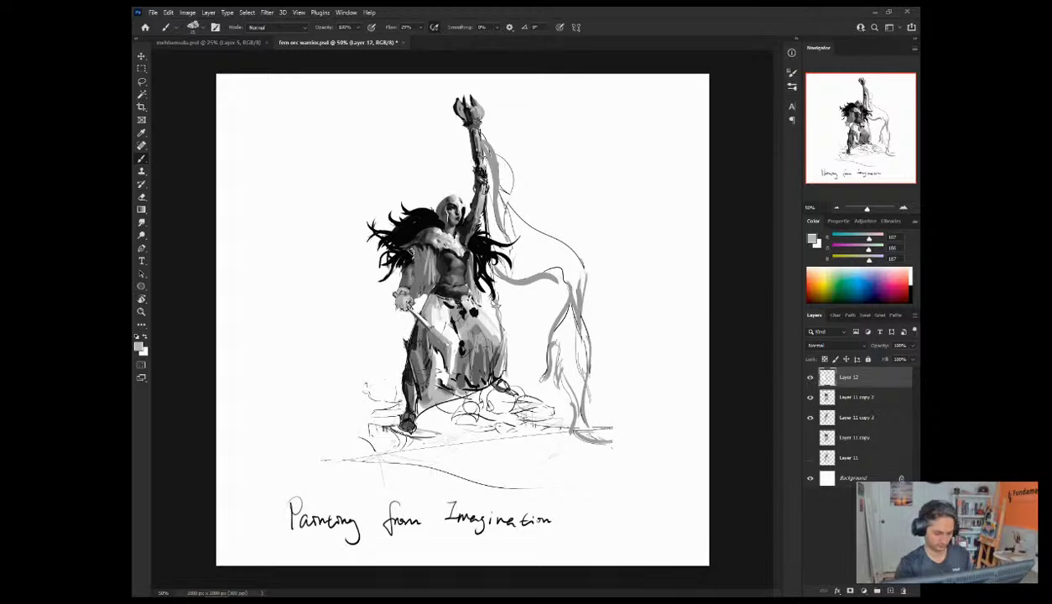
Step: Paint black shadow beneath the shoulder cape beside the lowered forearm, sampling tones from the arm
key(d)
mouse_move(409, 296)
mouse_down()
mouse_move(409, 238)
mouse_move(388, 280)
mouse_move(411, 240)
mouse_move(405, 293)
mouse_up()
alt+click(409, 299)
alt+click(407, 277)
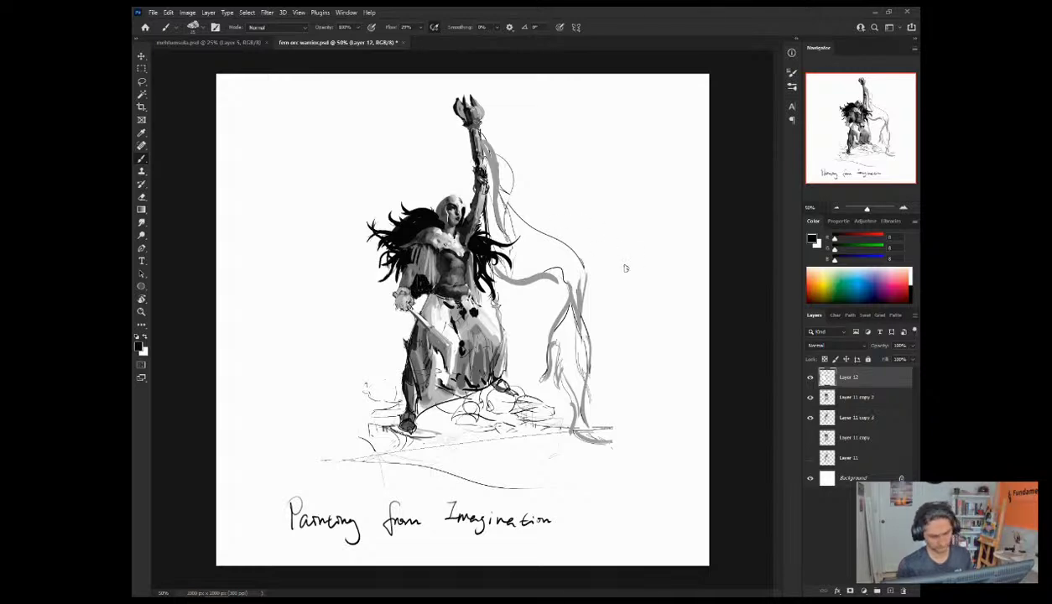
Step: Refine the shoulder cape's folds and fringe against the torso with black and sampled dark and light greys
alt+click(431, 255)
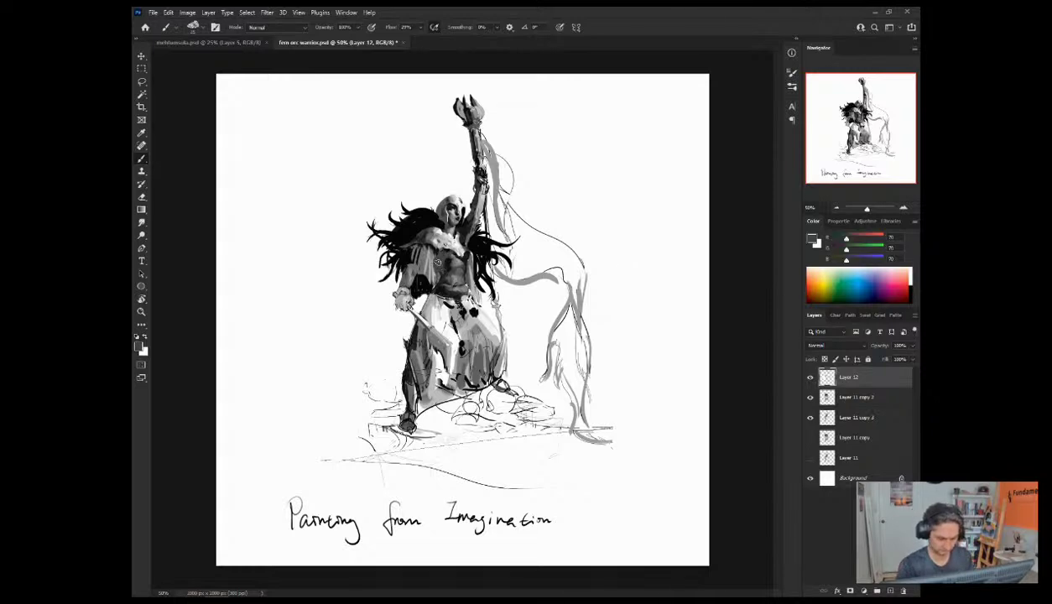
alt+click(424, 279)
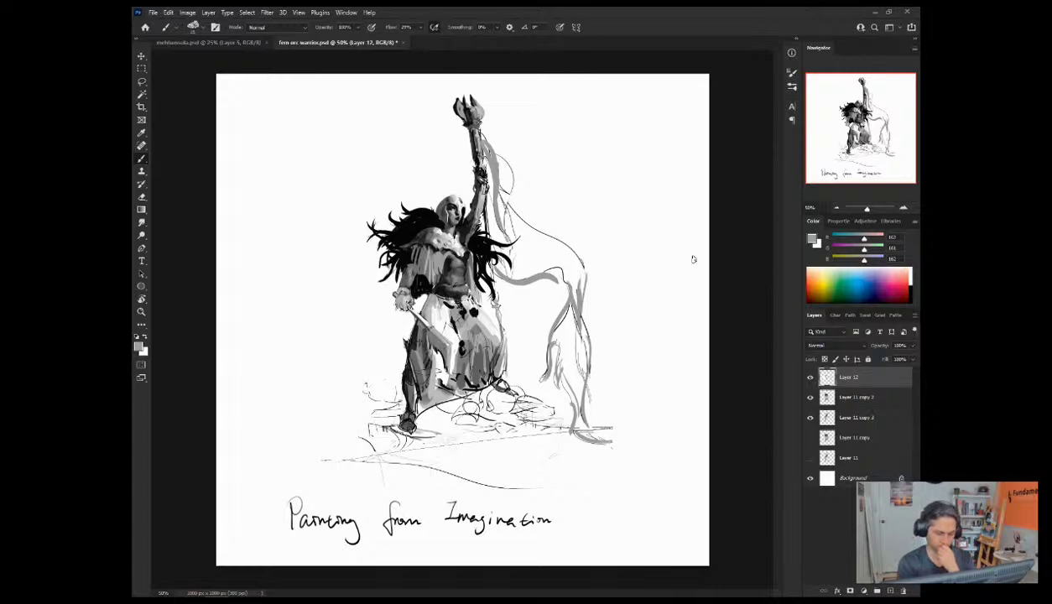
key(d)
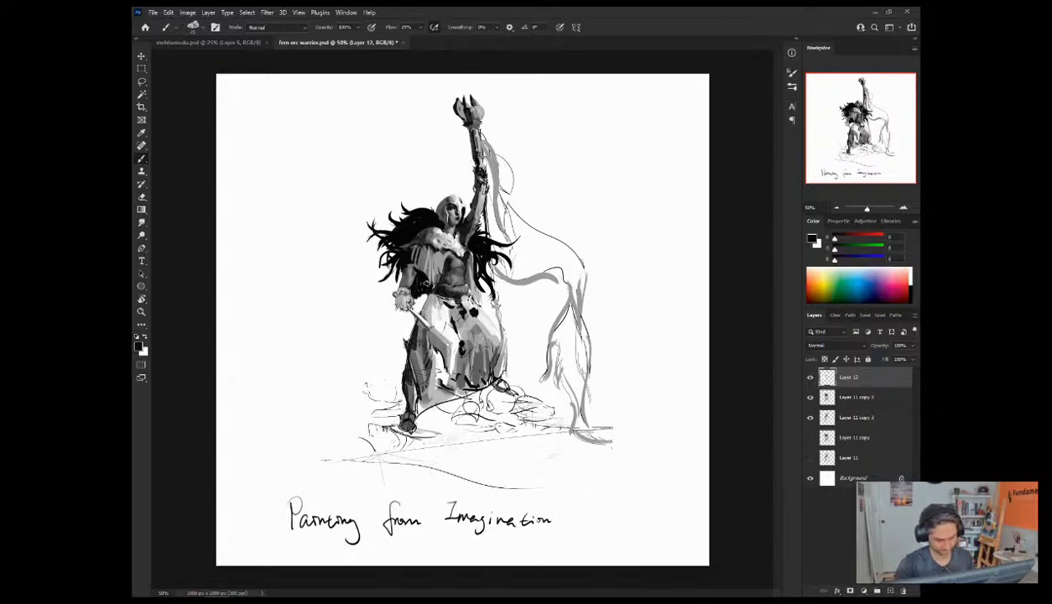
alt+click(406, 242)
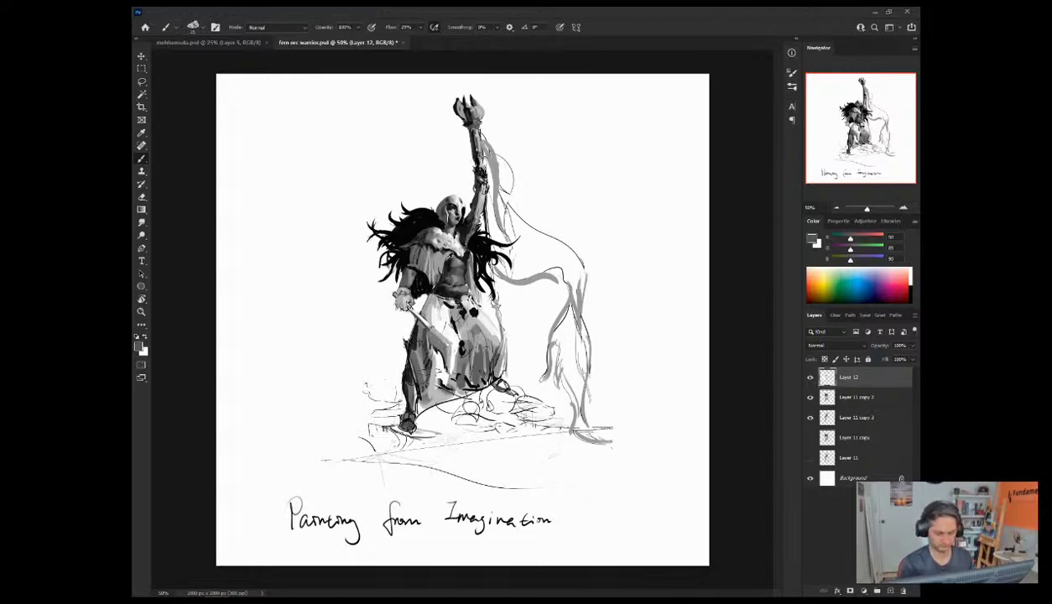
alt+click(437, 279)
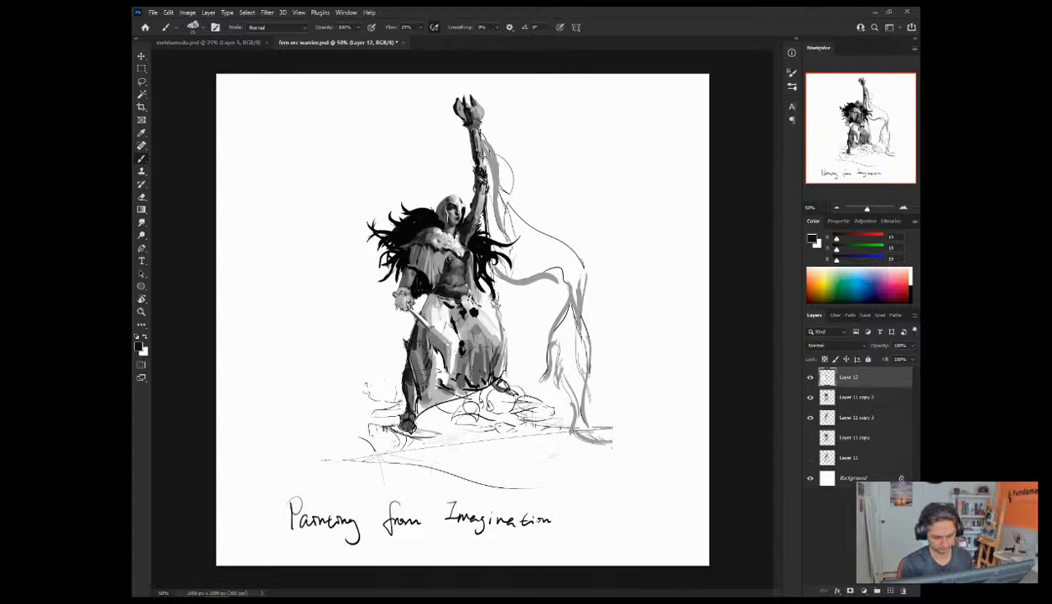
alt+click(432, 285)
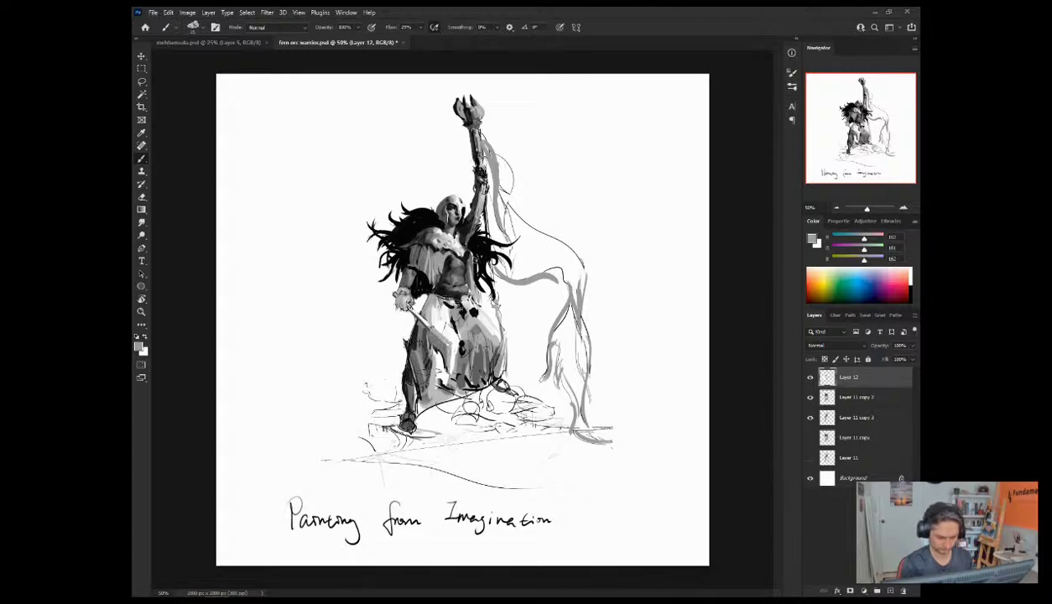
alt+click(438, 279)
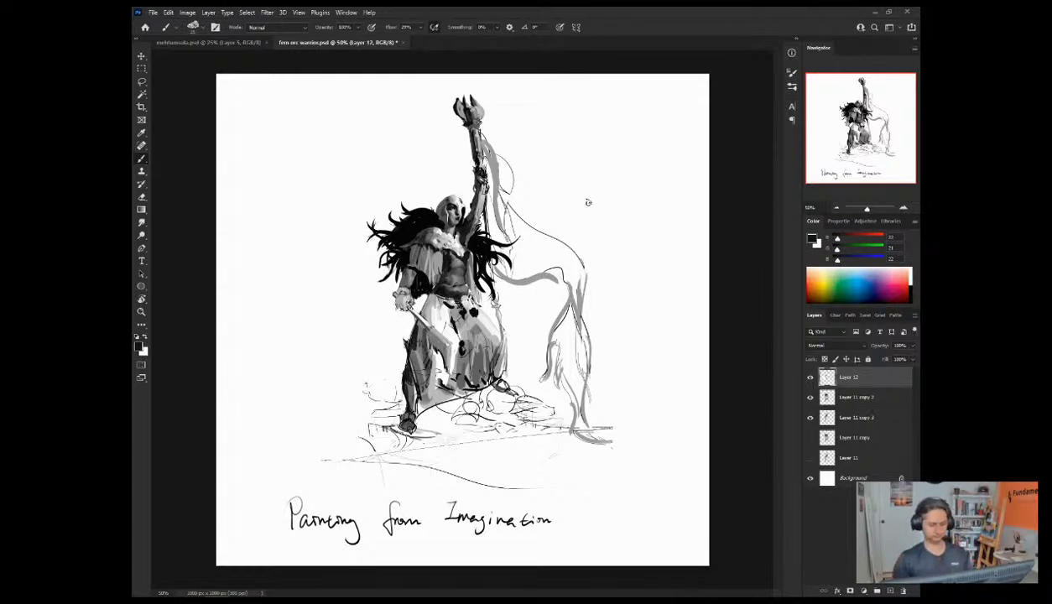
Step: Refine the raised arm's shoulder with sampled mid and light greys, and check the figure with the canvas mirrored
alt+click(467, 245)
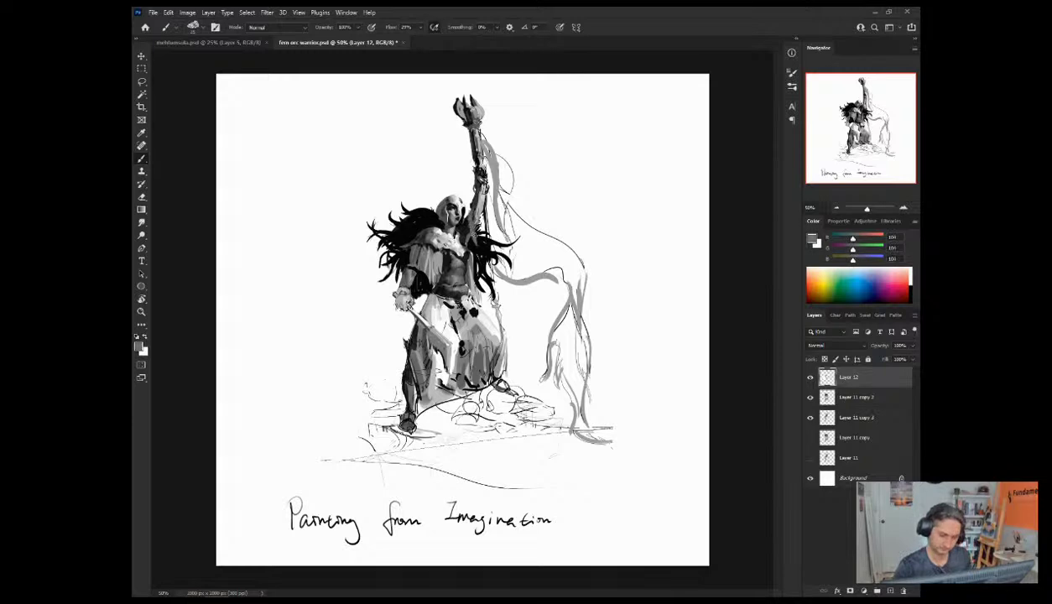
alt+click(471, 231)
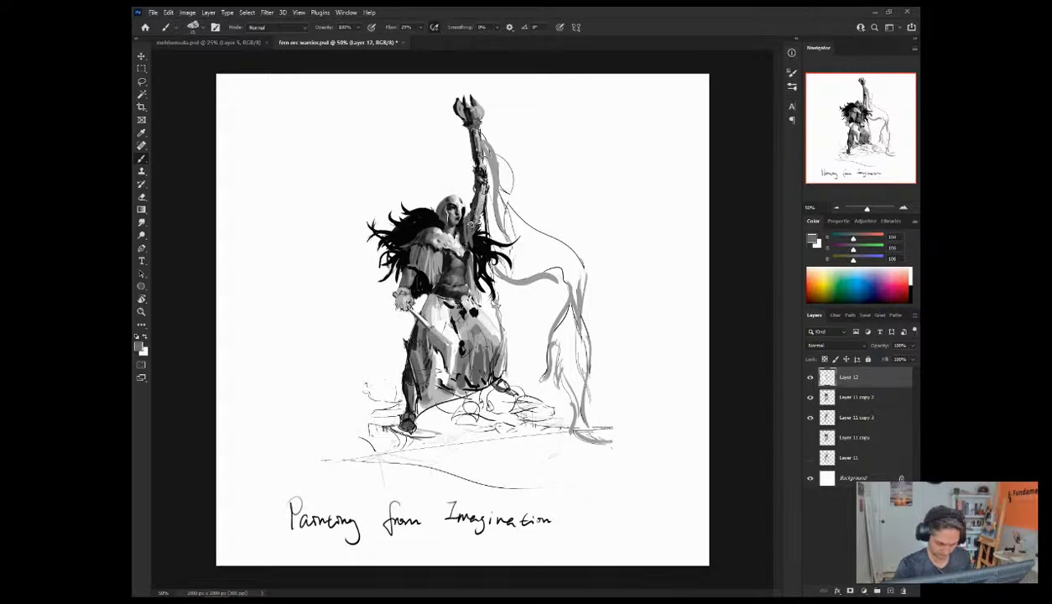
alt+click(469, 223)
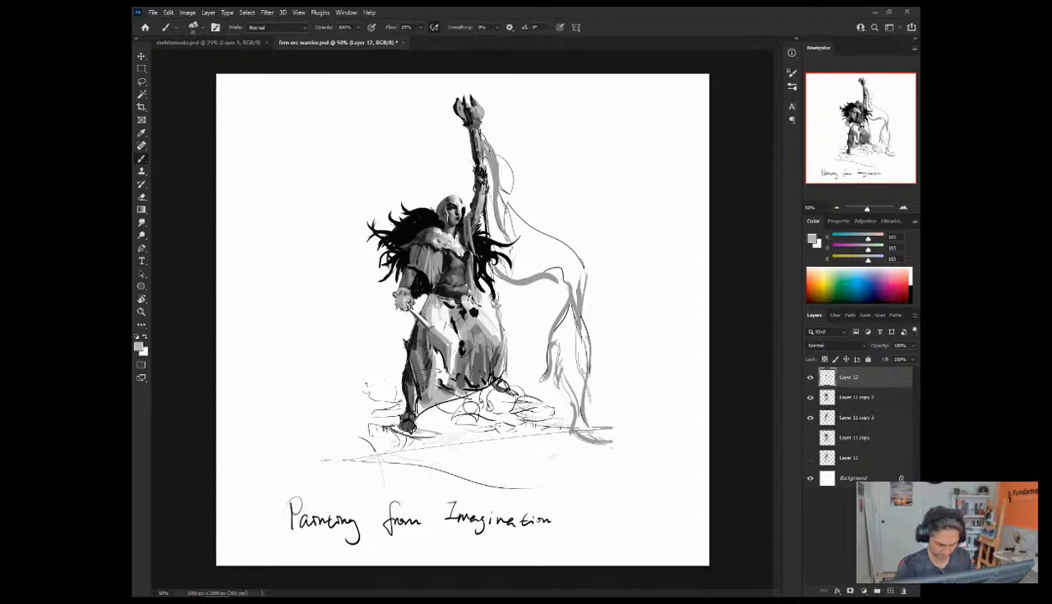
key(ctrl+shift+h)
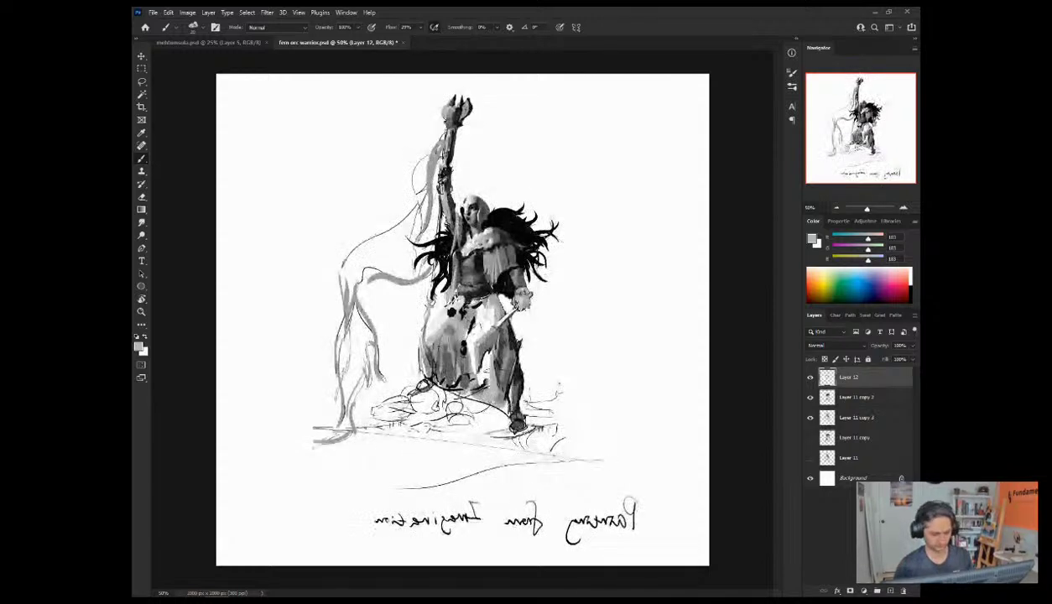
key(ctrl+shift+h)
Step: Reshape the outer edge and top of the shoulder cape with sampled black and dark grey strokes
alt+click(399, 241)
alt+click(401, 255)
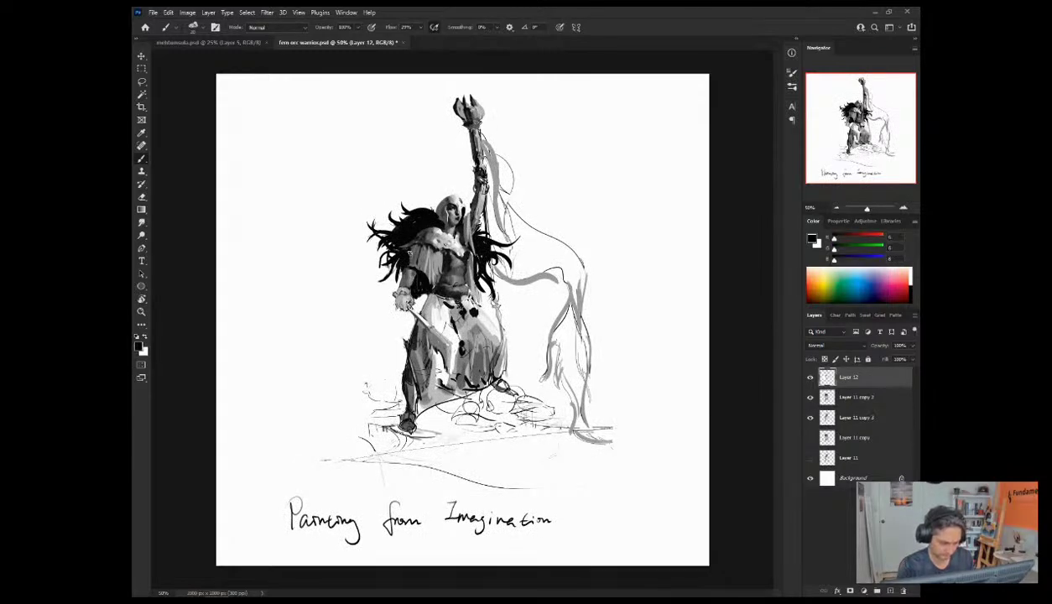
alt+click(401, 249)
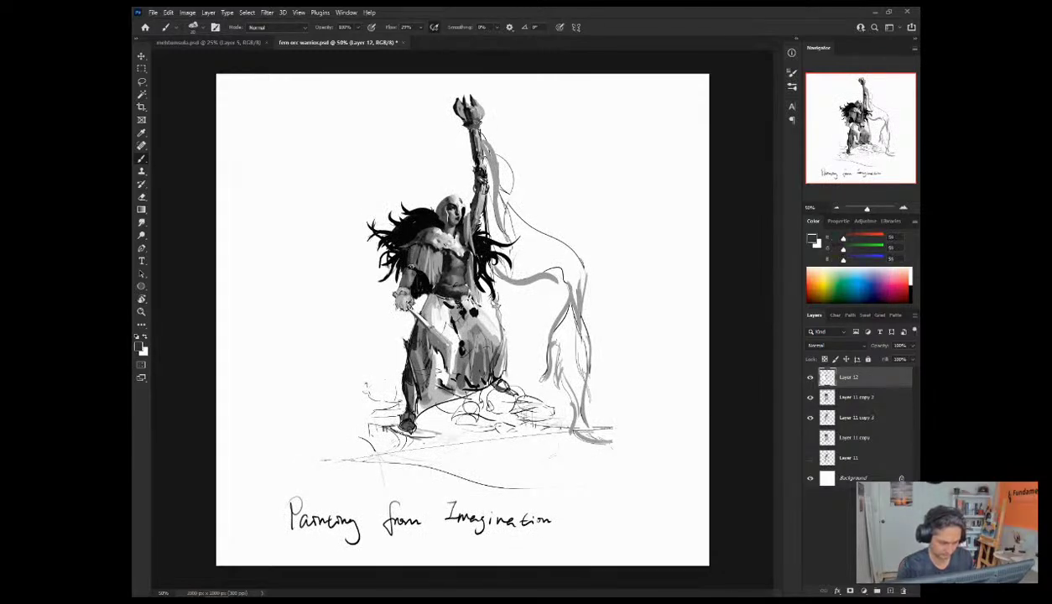
drag(404, 262, 394, 247)
drag(421, 222, 428, 217)
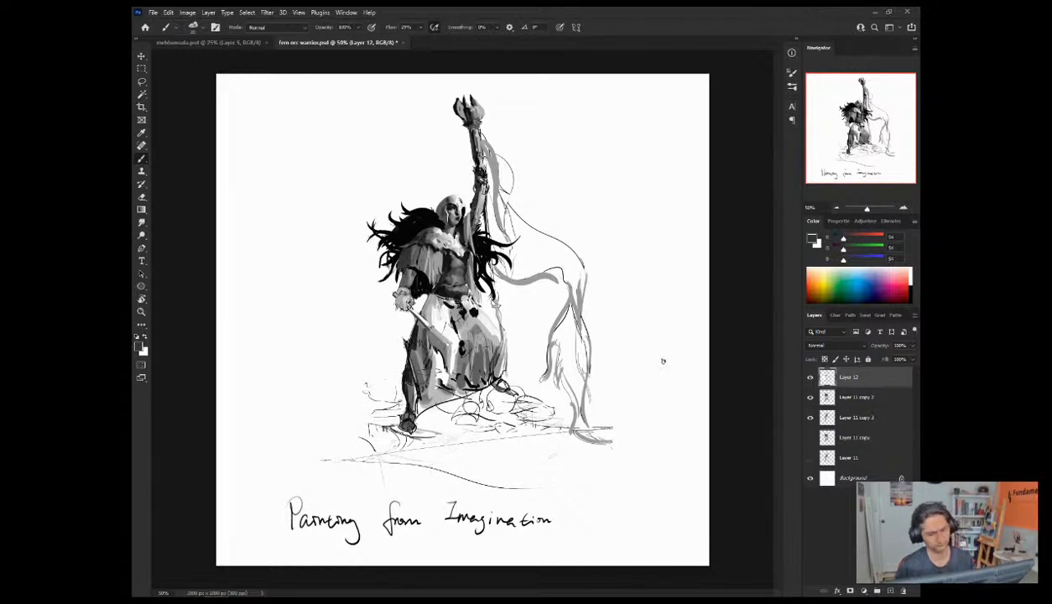
Step: Refine the chest beside the fur collar with sampled mid, dark and light greys
alt+click(444, 251)
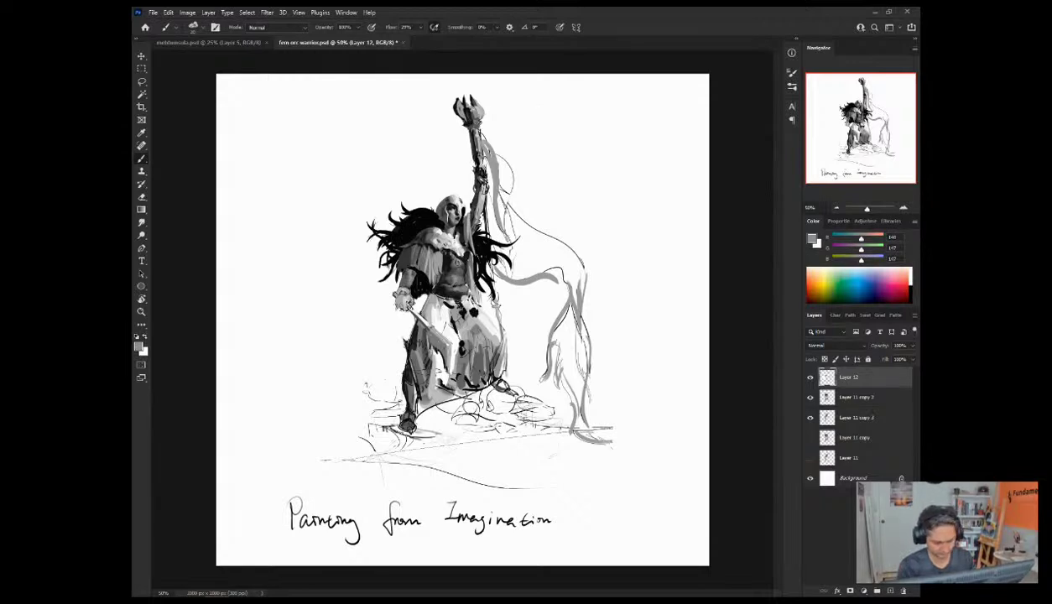
alt+click(445, 253)
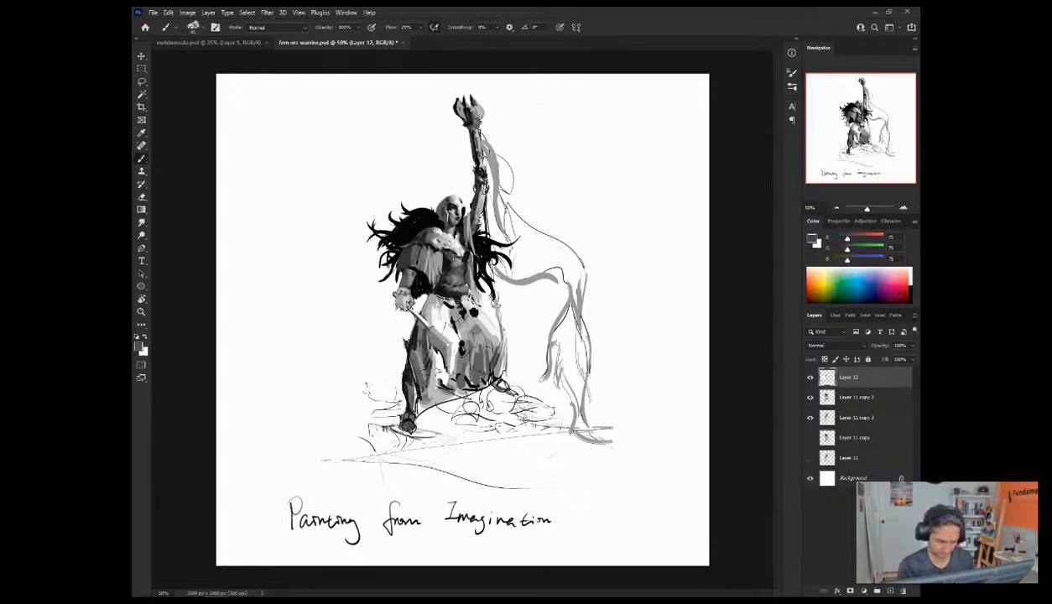
alt+click(447, 254)
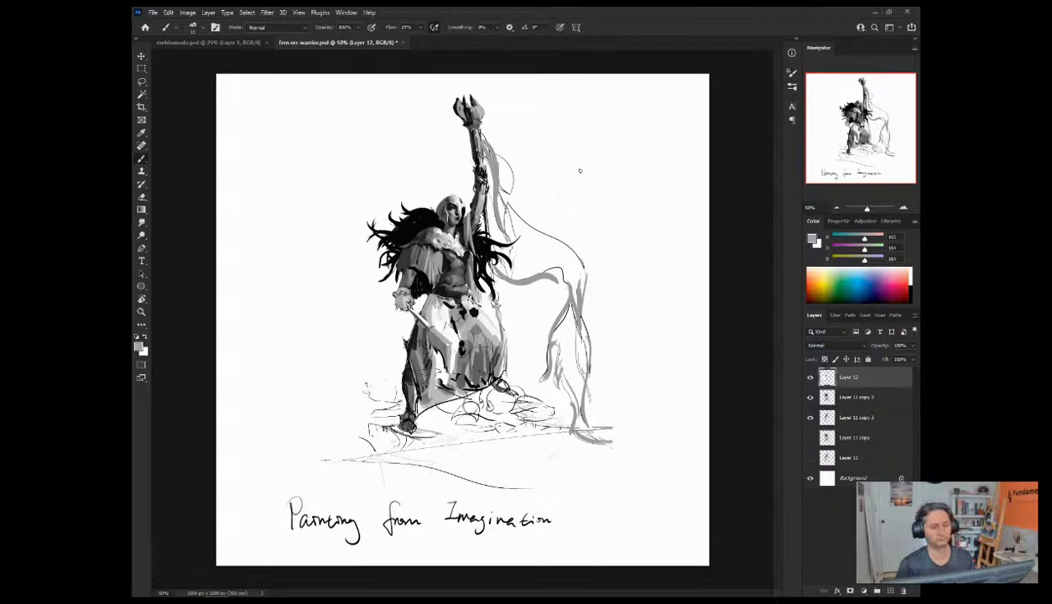
Step: Clean up the cape's lower edge and the lowered forearm's silhouette with alternating white and black strokes
key(x)
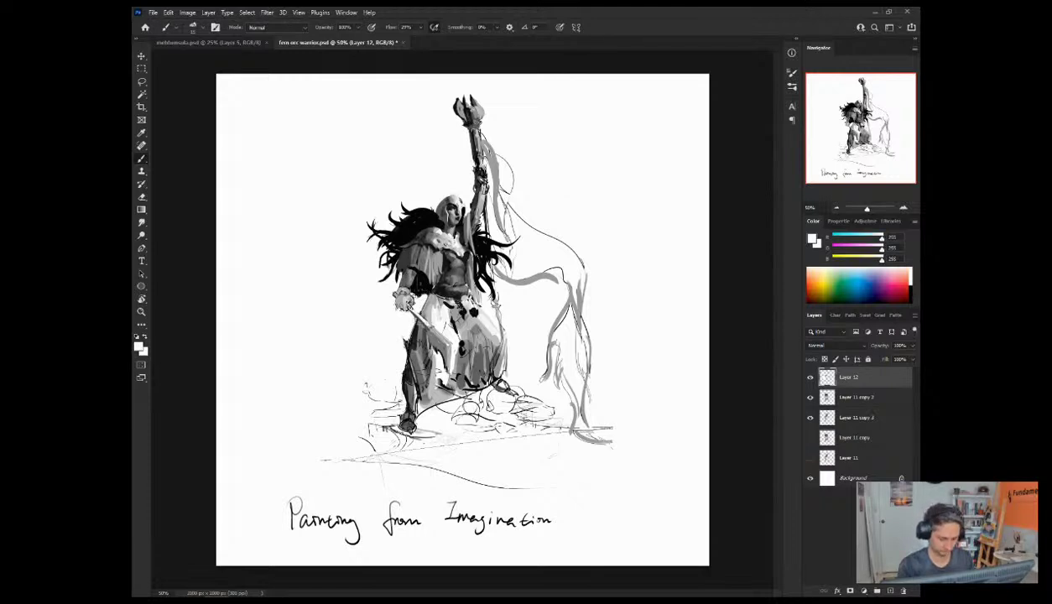
mouse_move(407, 286)
mouse_down()
mouse_move(421, 285)
mouse_move(407, 276)
mouse_move(435, 281)
mouse_move(422, 278)
mouse_up()
alt+click(412, 271)
alt+click(415, 311)
alt+click(417, 275)
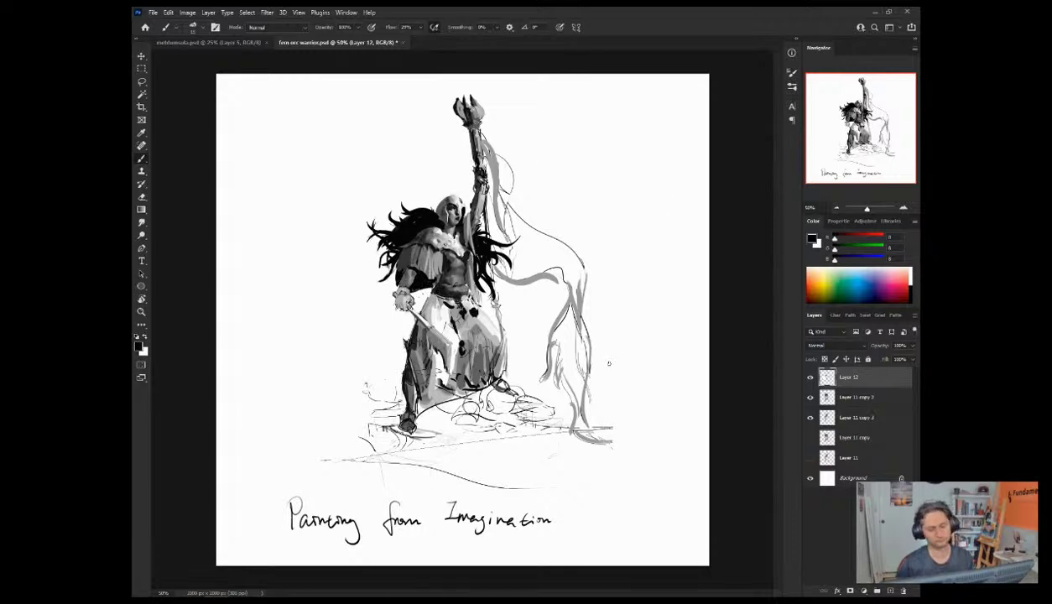
key(x)
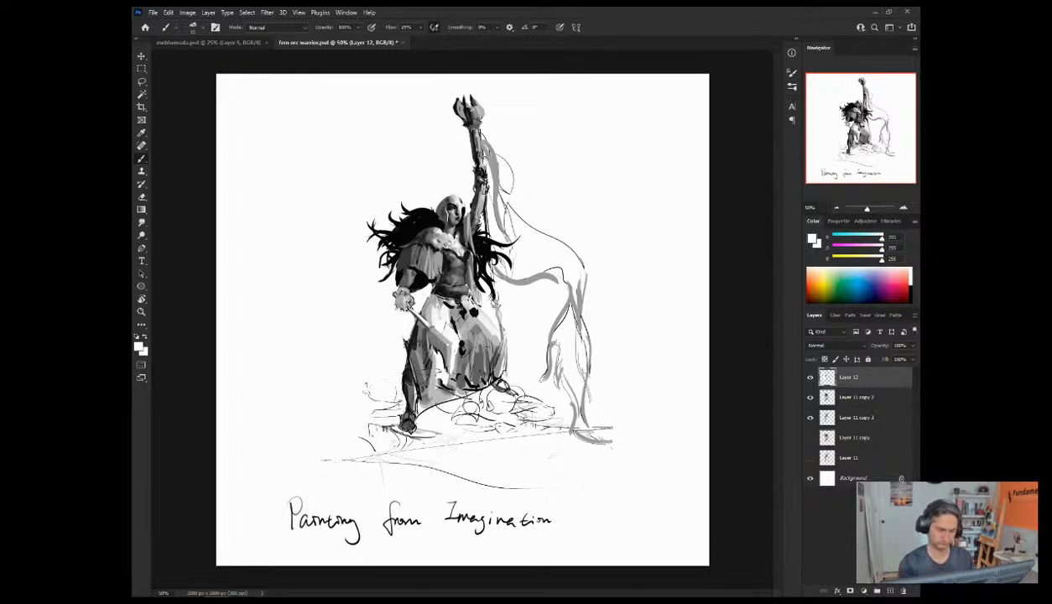
alt+click(392, 252)
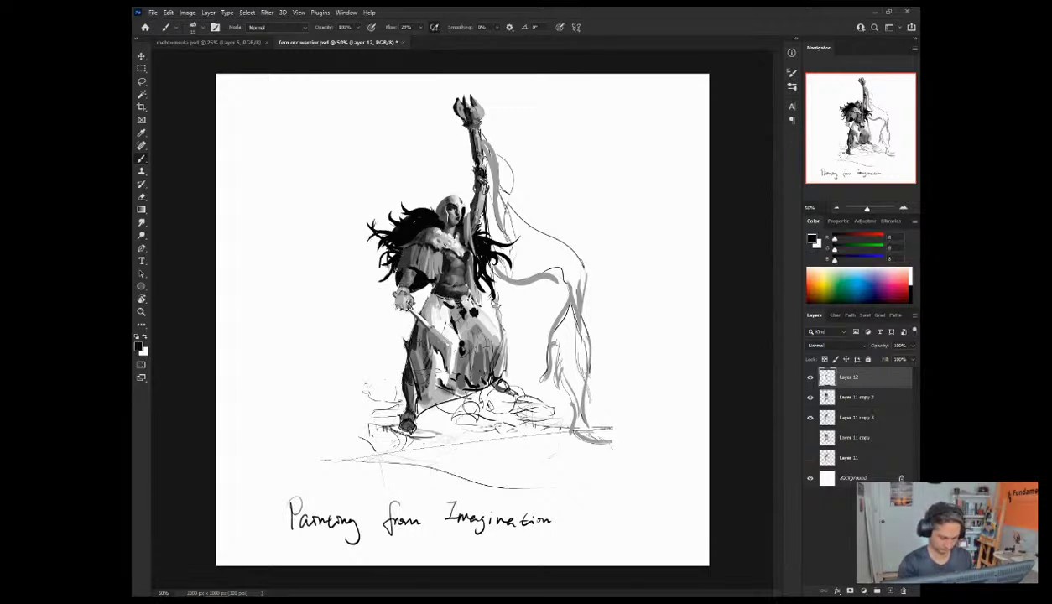
key(x)
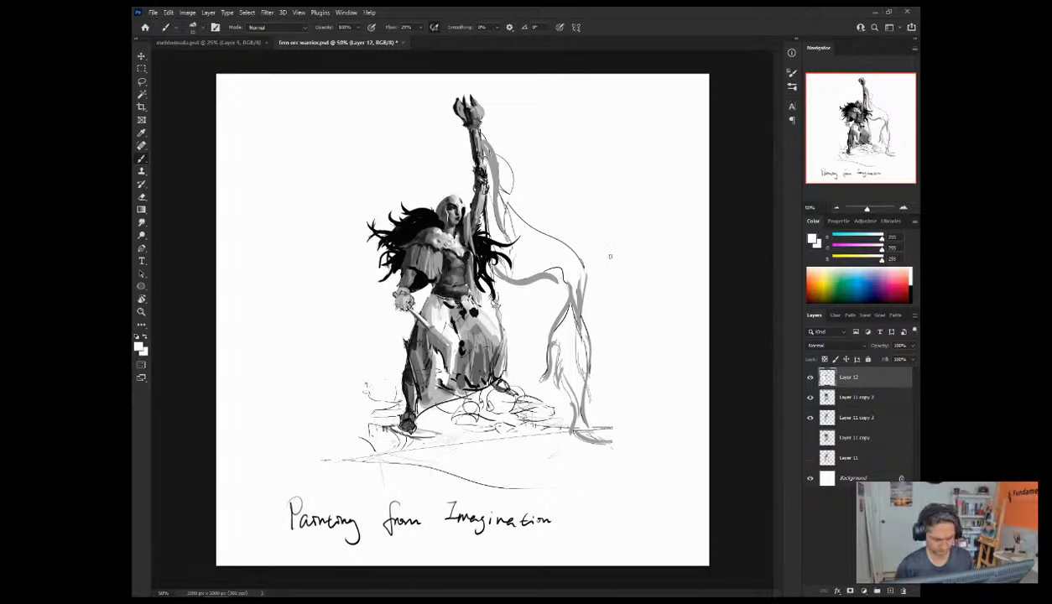
key(x)
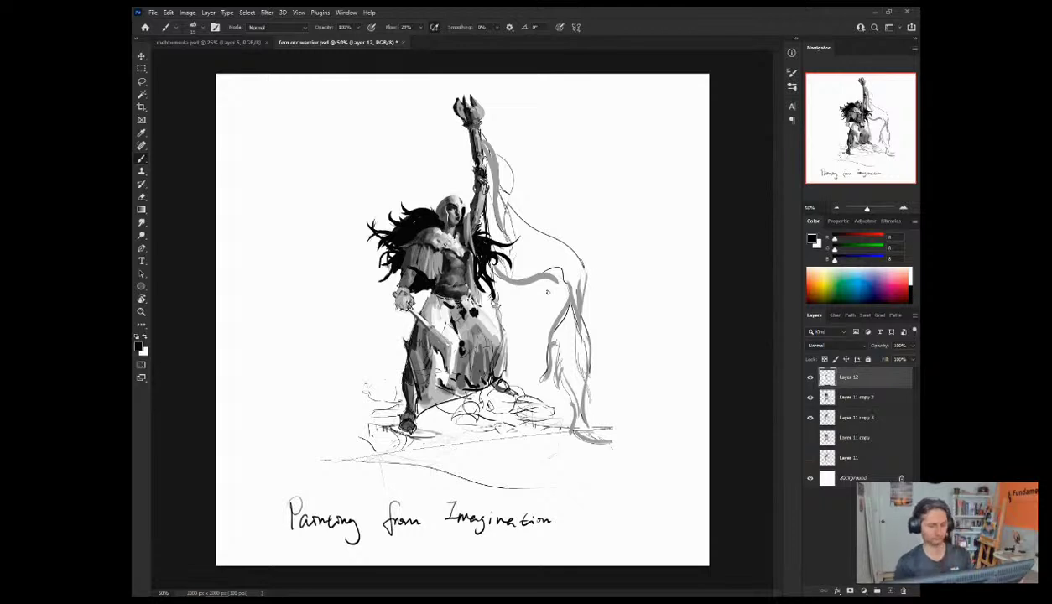
Step: Refine the chest and the raised arm's shoulder with sampled black and mid-greys while the canvas is mirrored
key(ctrl+shift+h)
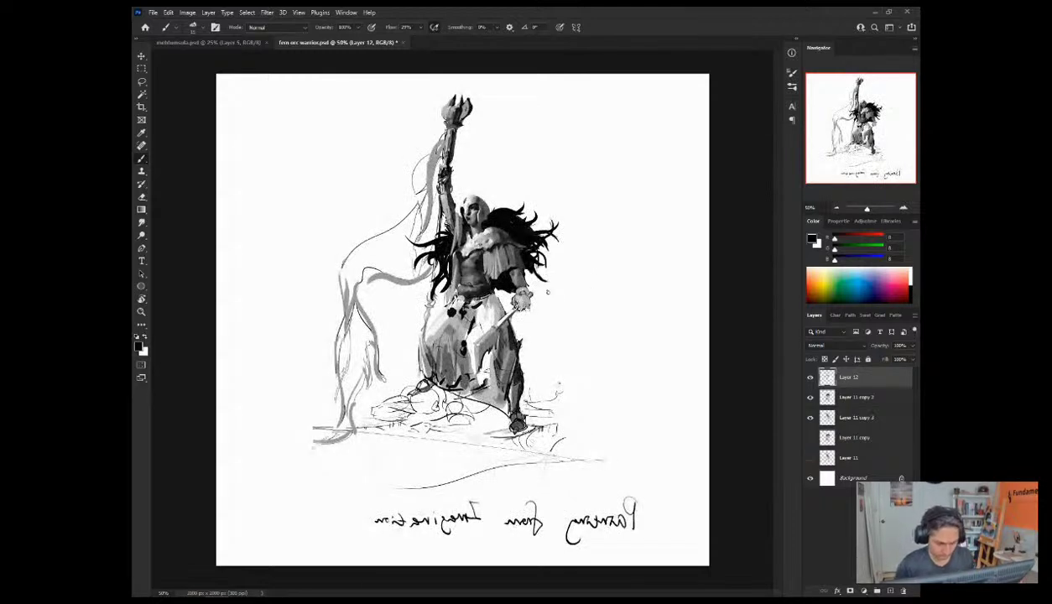
alt+click(448, 253)
drag(455, 220, 450, 240)
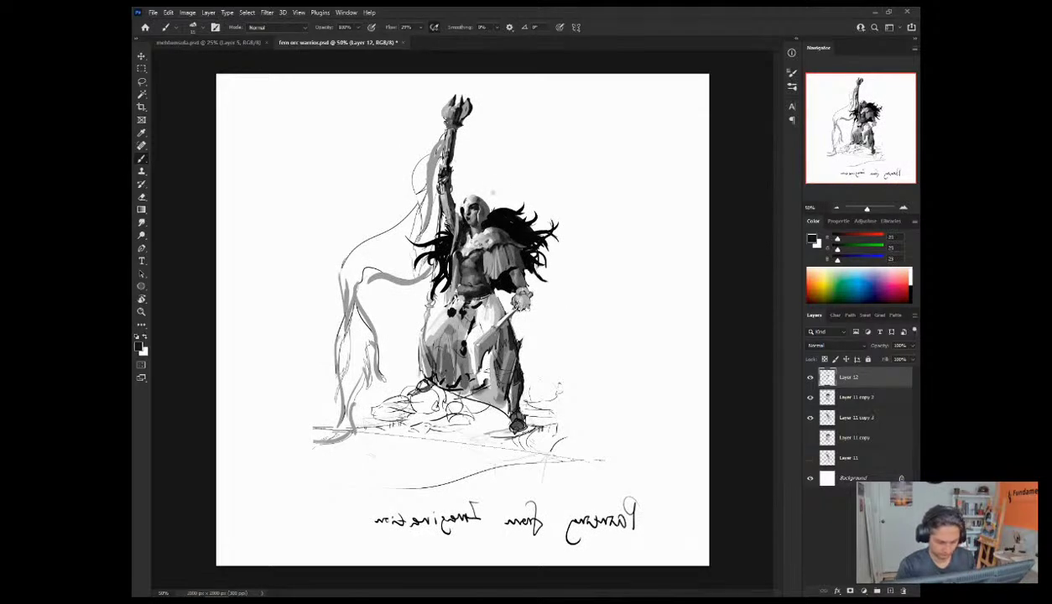
alt+click(442, 249)
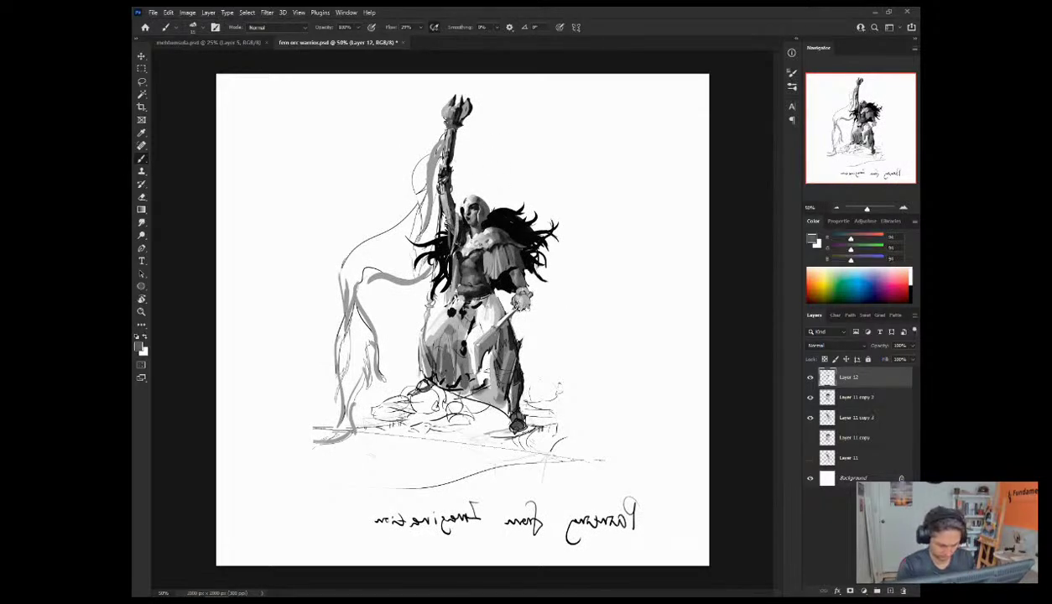
alt+click(437, 258)
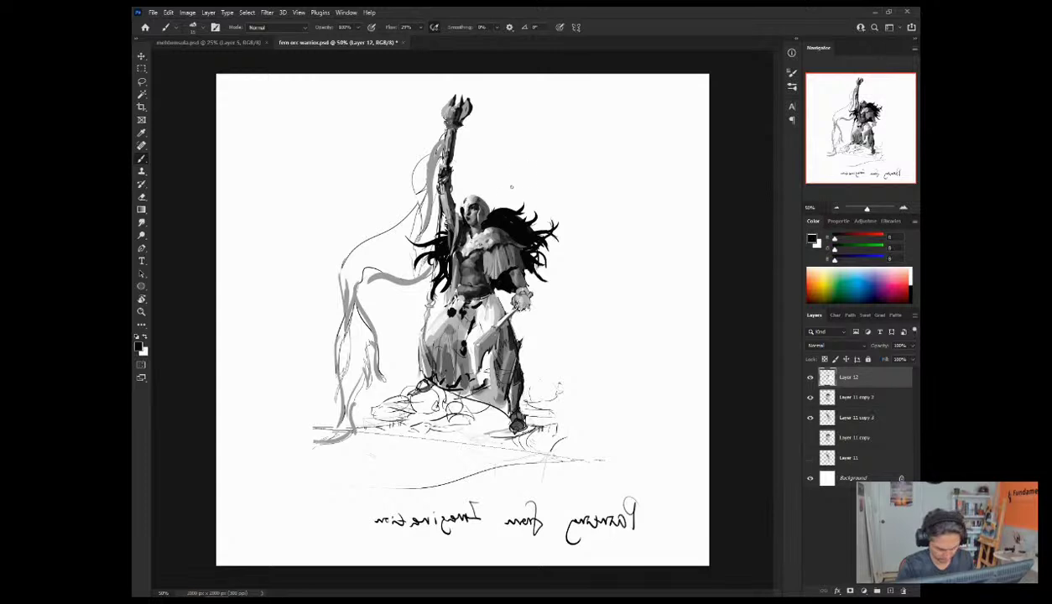
alt+click(452, 238)
drag(452, 240, 452, 218)
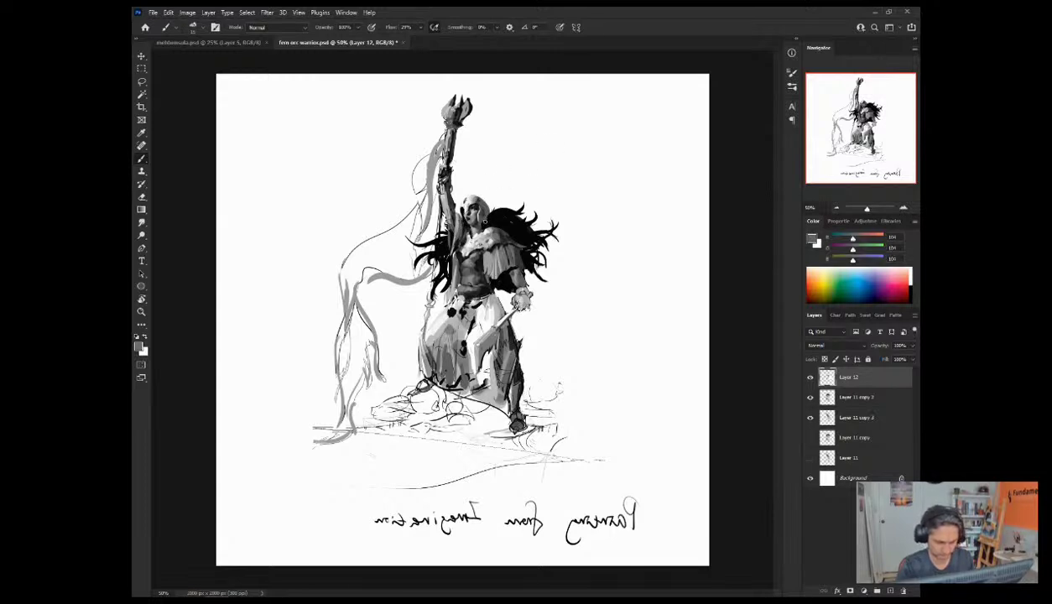
key(ctrl+shift+h)
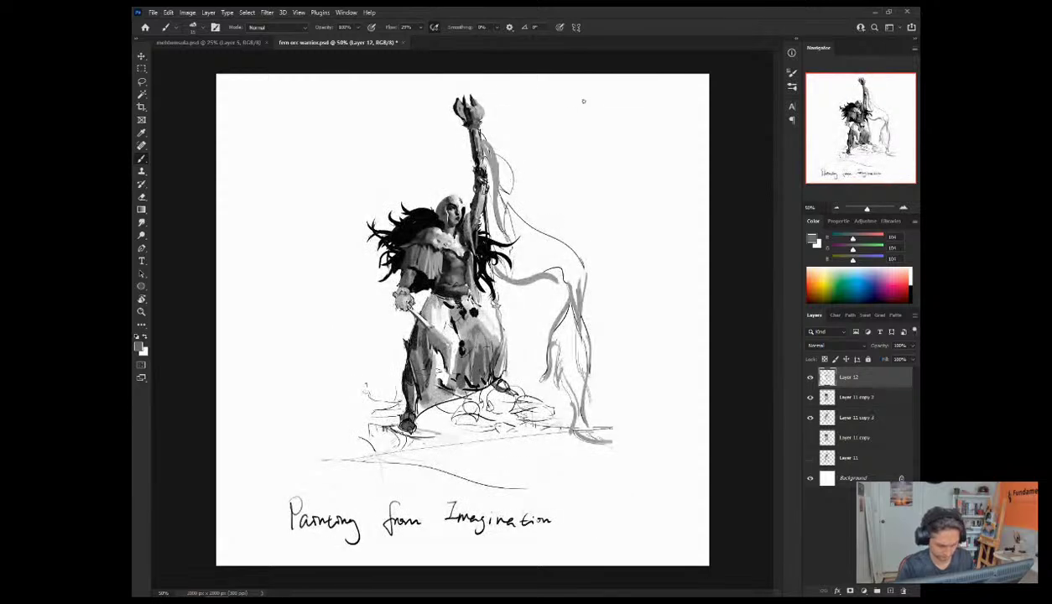
Step: Darken the shoulder cape's outer side beside the hair with sampled tones
key(x)
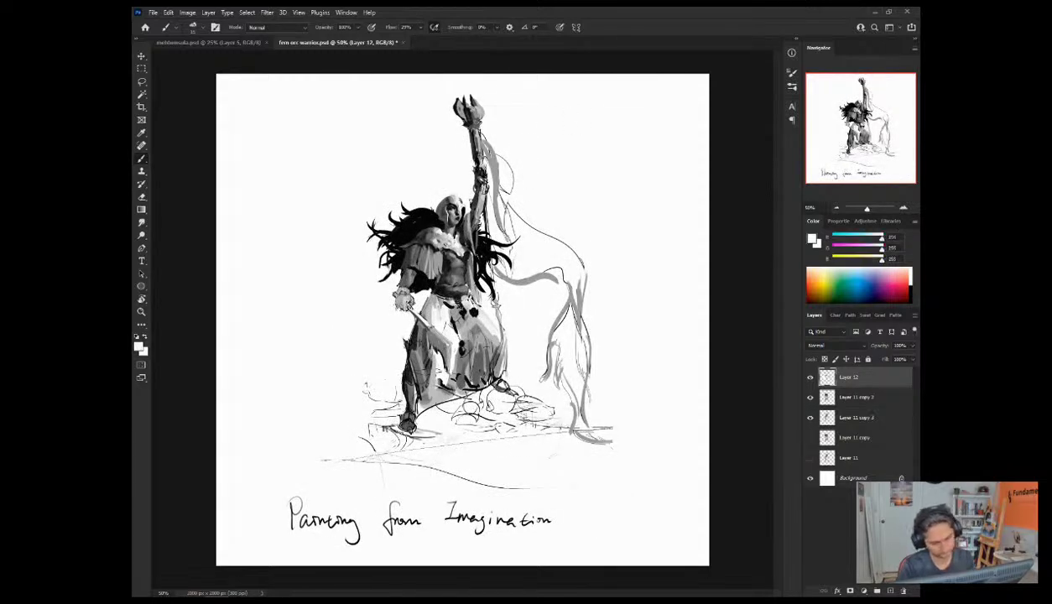
key(d)
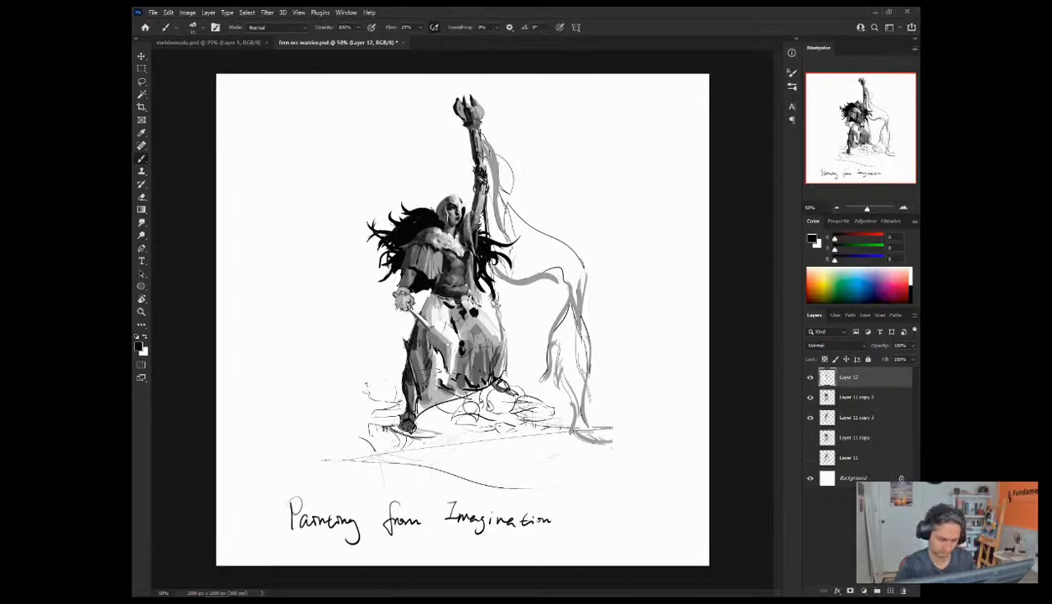
alt+click(462, 256)
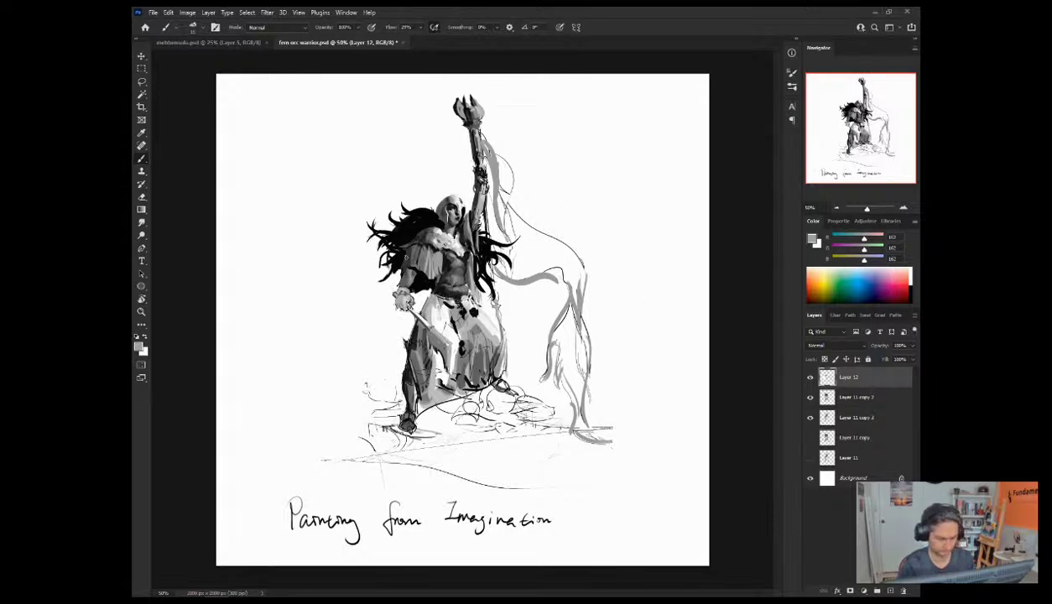
alt+click(394, 249)
drag(401, 266, 402, 243)
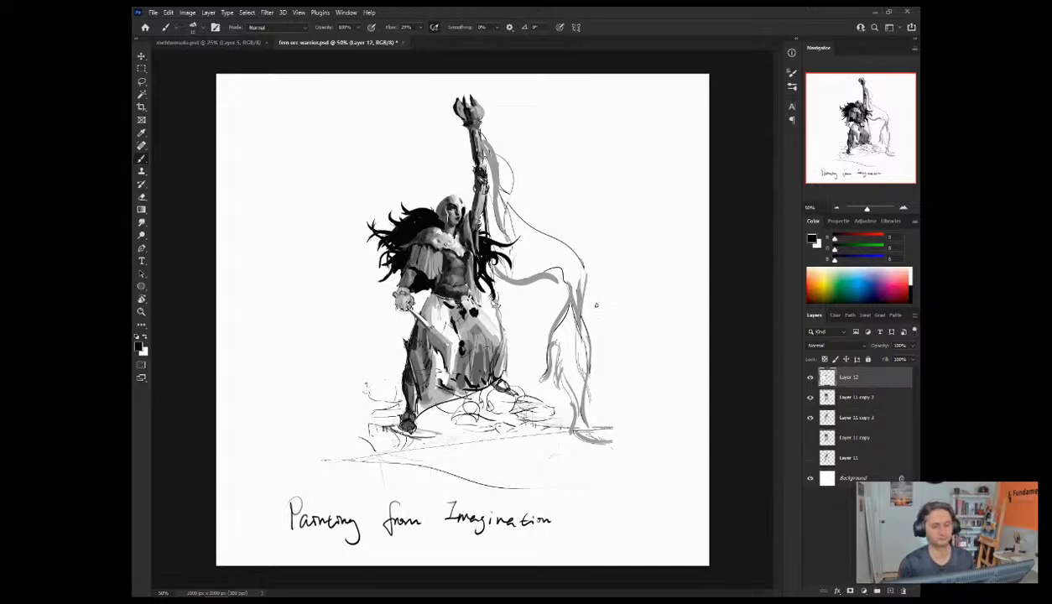
Step: Paint a mid-grey fold down the shoulder cape, touch up the torso's dark tones, and check the figure mirrored
alt+click(418, 288)
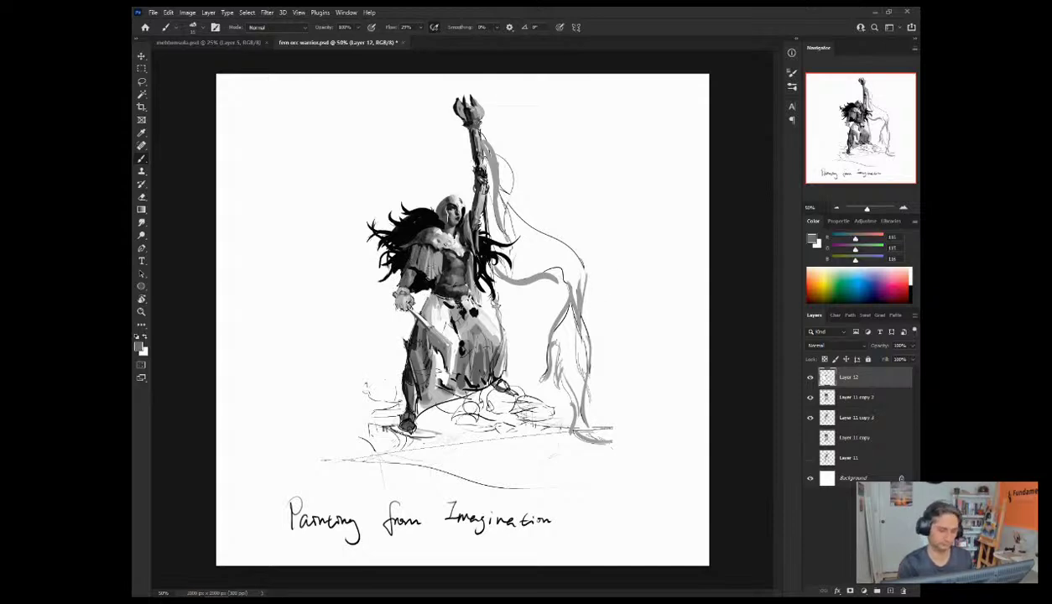
drag(419, 241, 417, 270)
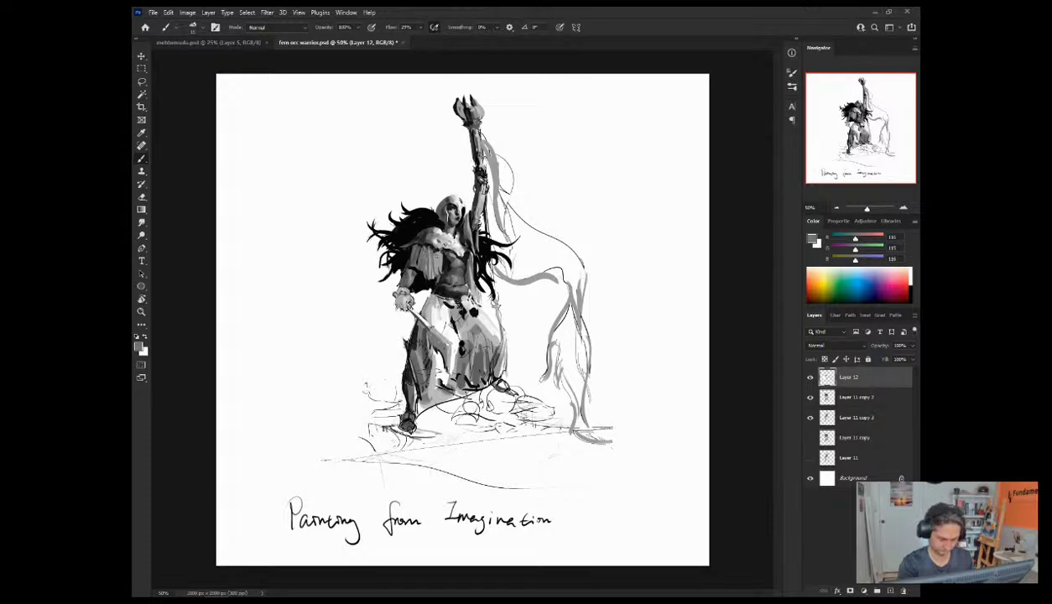
alt+click(445, 259)
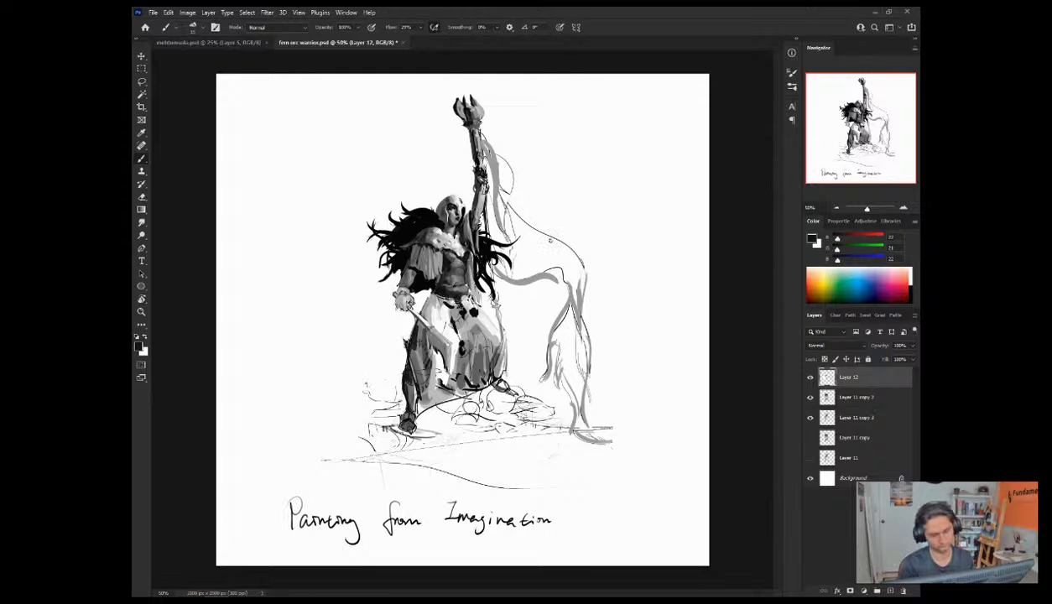
key(h)
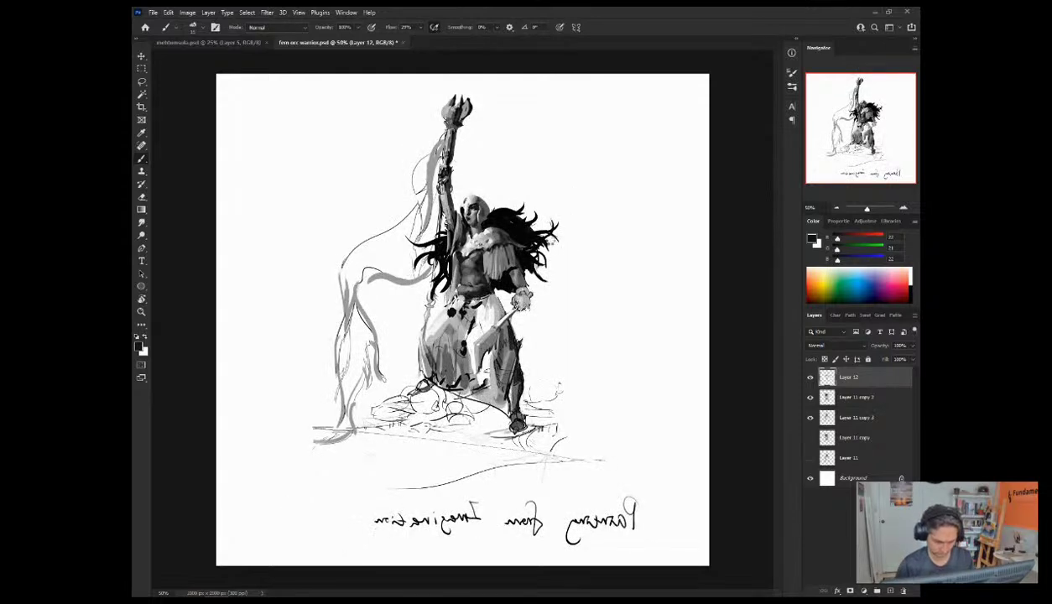
key(h)
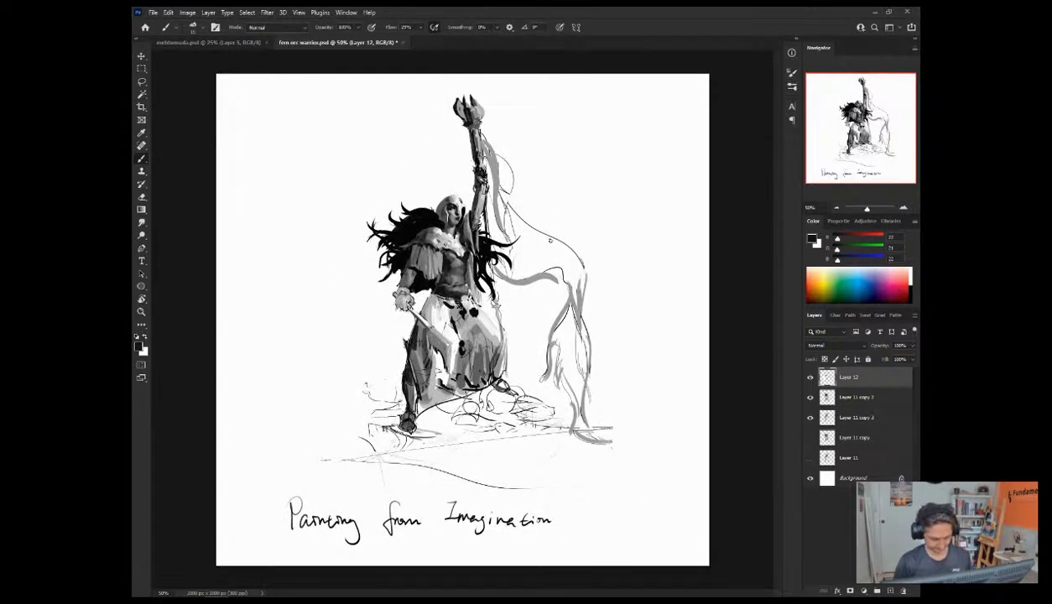
Step: Paint a ragged fur texture over the standing leg's shin with black and sampled mid and dark greys
alt+click(411, 272)
drag(404, 345, 407, 369)
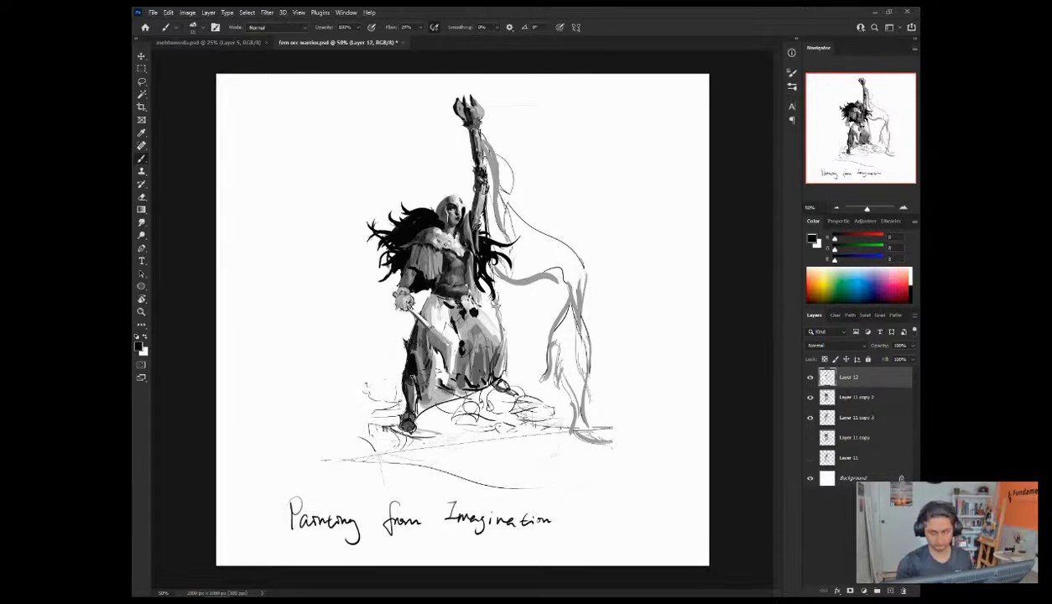
mouse_move(413, 355)
mouse_down()
mouse_move(401, 367)
mouse_move(411, 369)
mouse_up()
alt+click(413, 381)
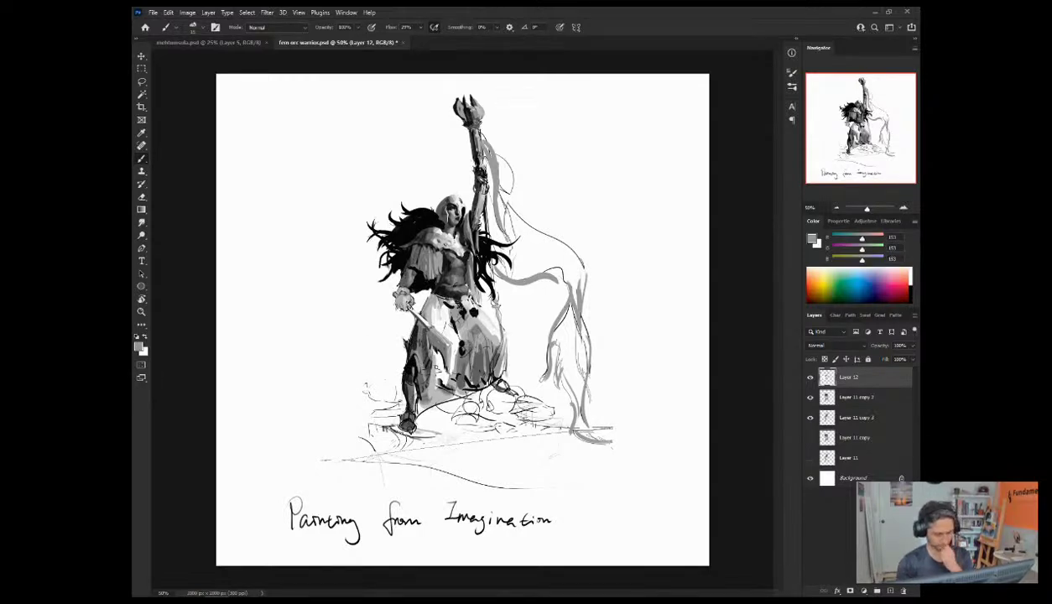
alt+click(411, 389)
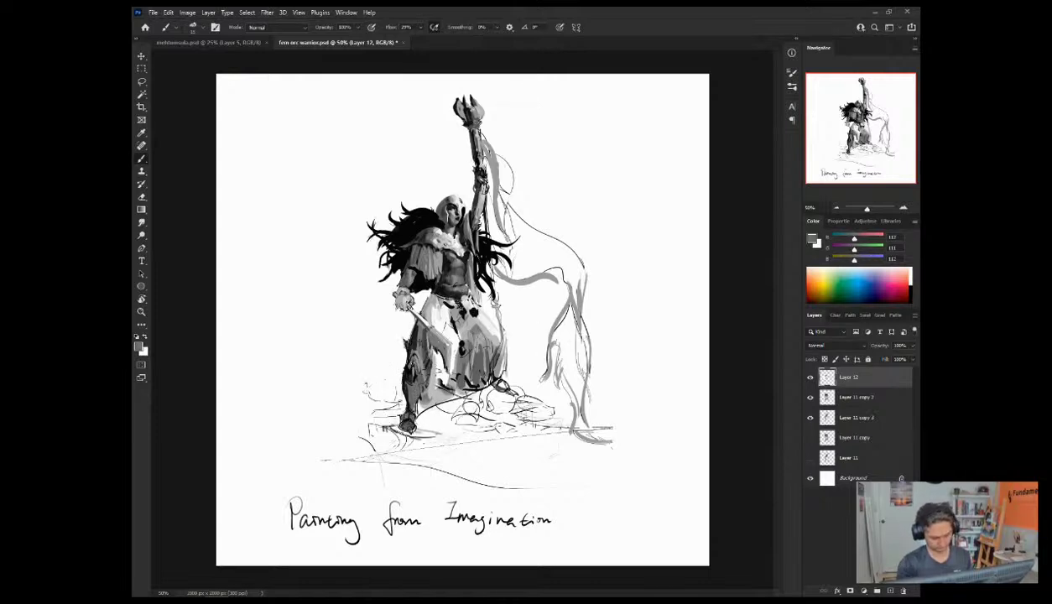
alt+click(399, 390)
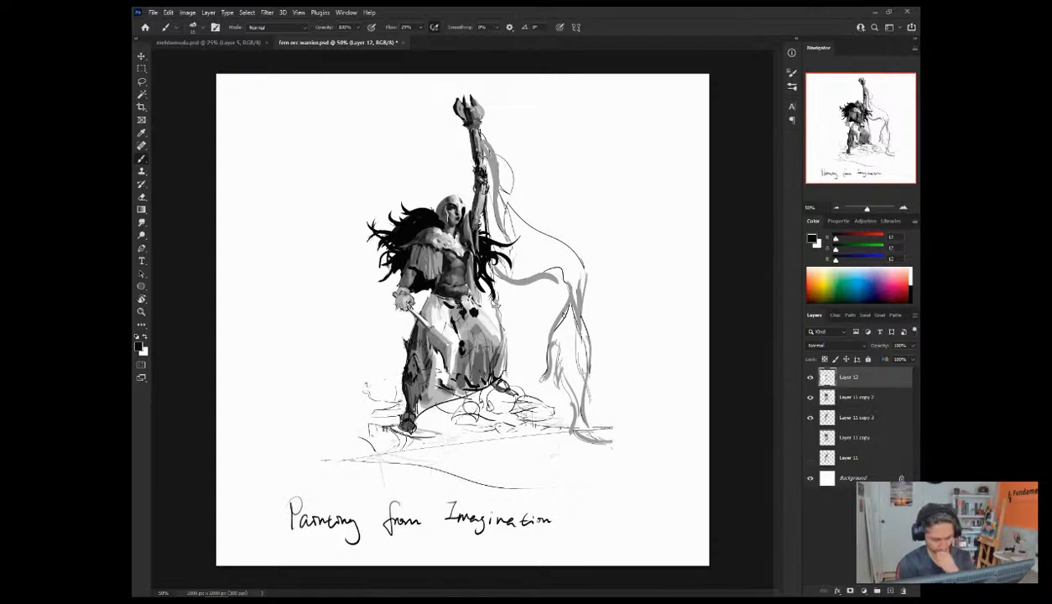
Step: Refine the raised arm's hand and wrist with a smaller brush, using black, white and sampled greys
key(x)
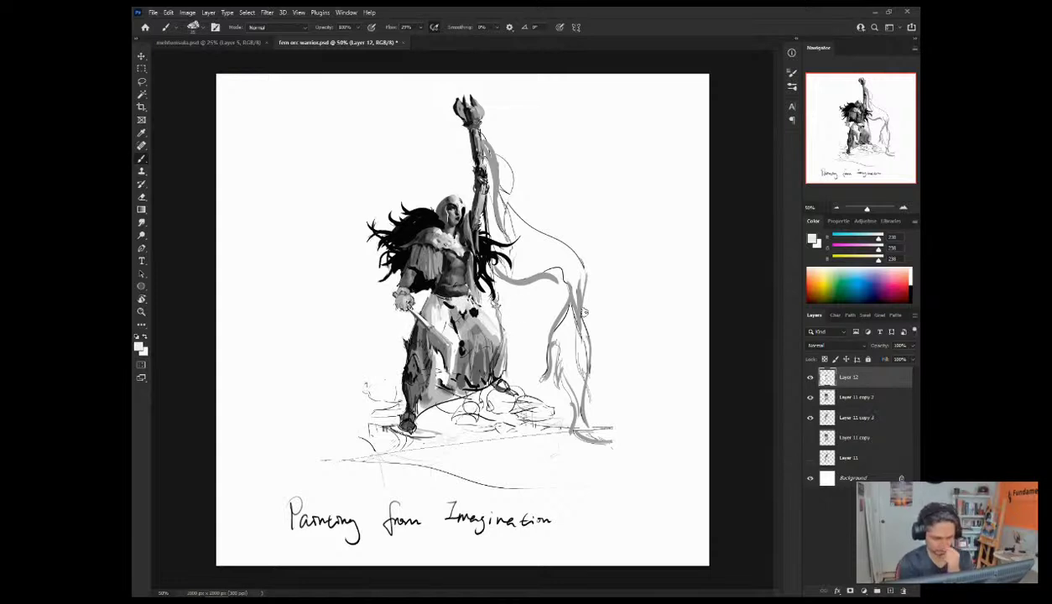
alt+click(458, 207)
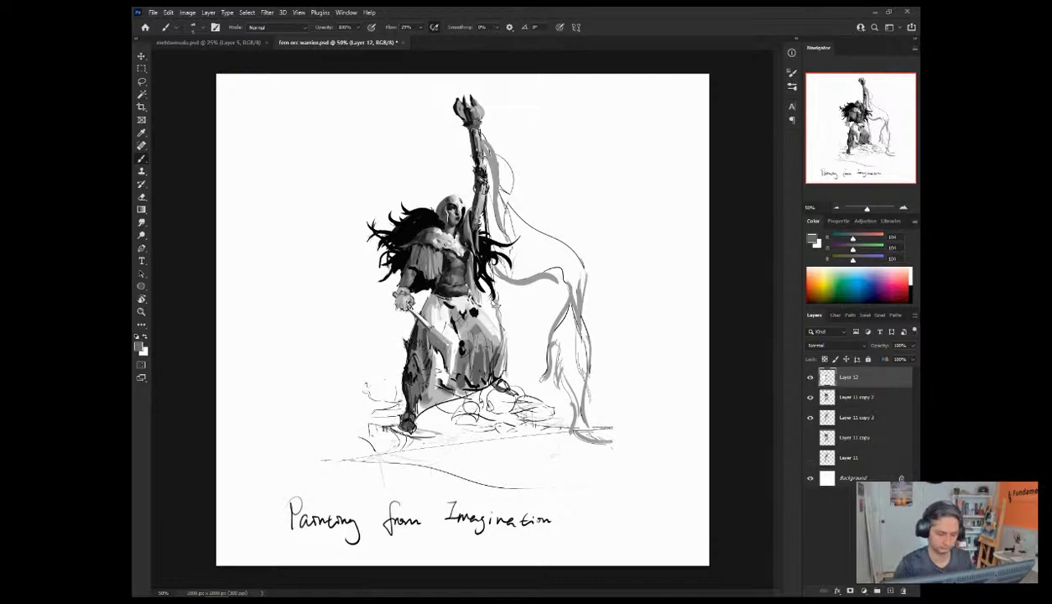
alt+click(480, 161)
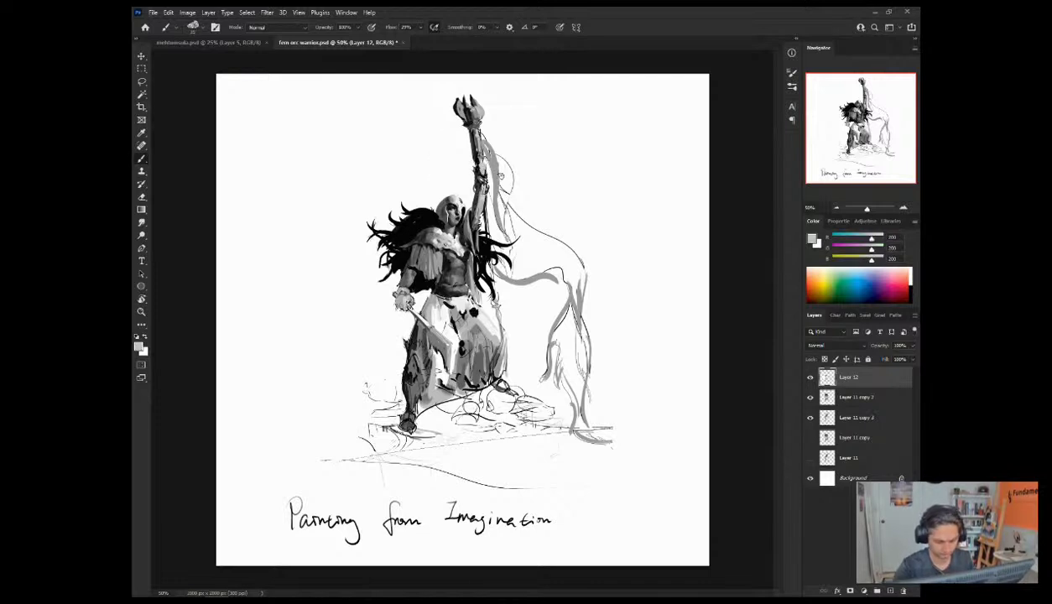
key(bracketleft)
key(bracketleft)
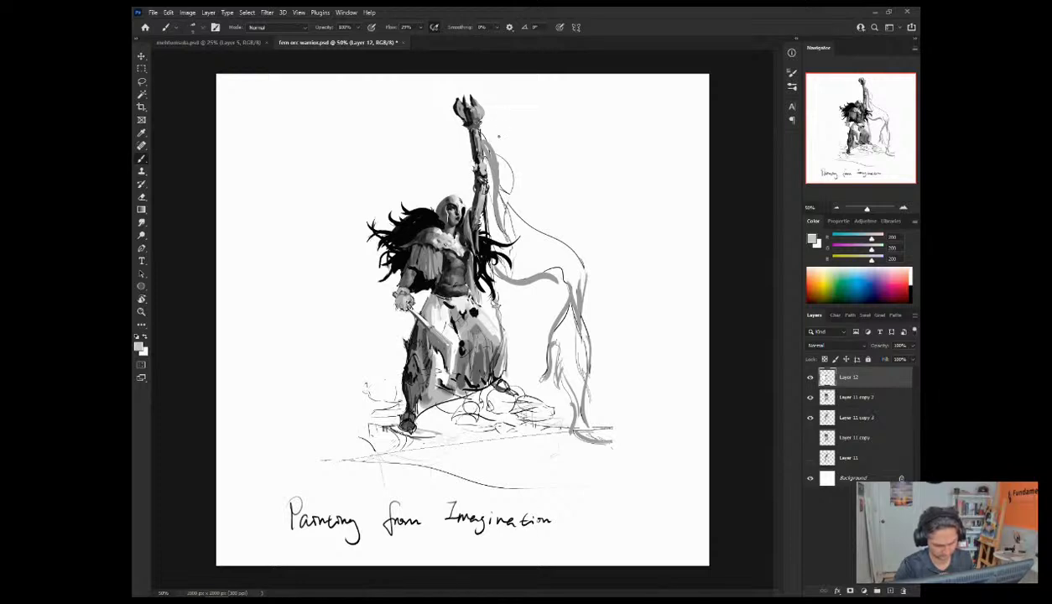
key(d)
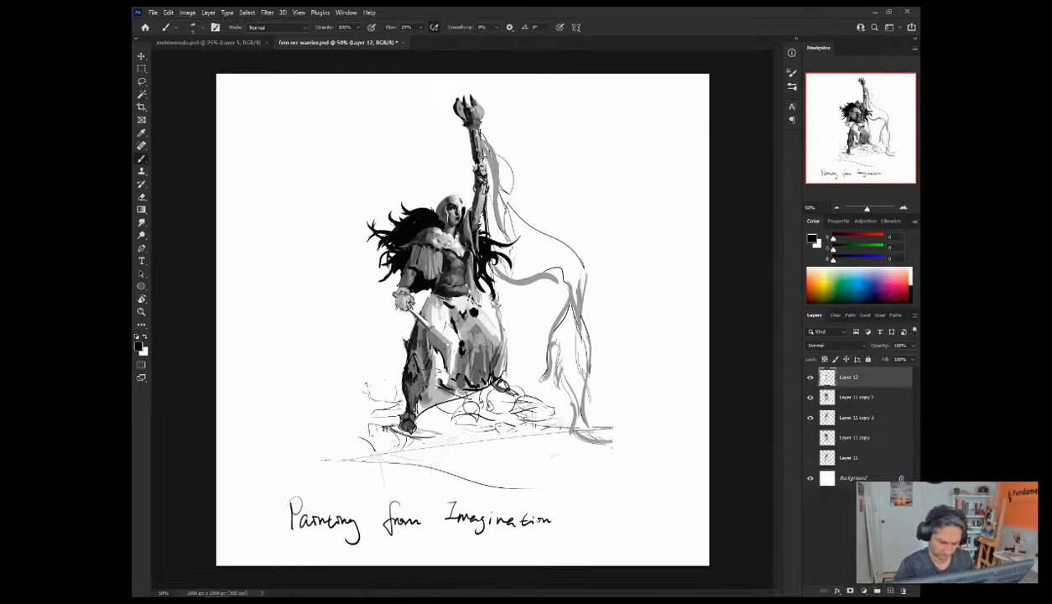
key(x)
drag(479, 177, 476, 188)
alt+click(469, 214)
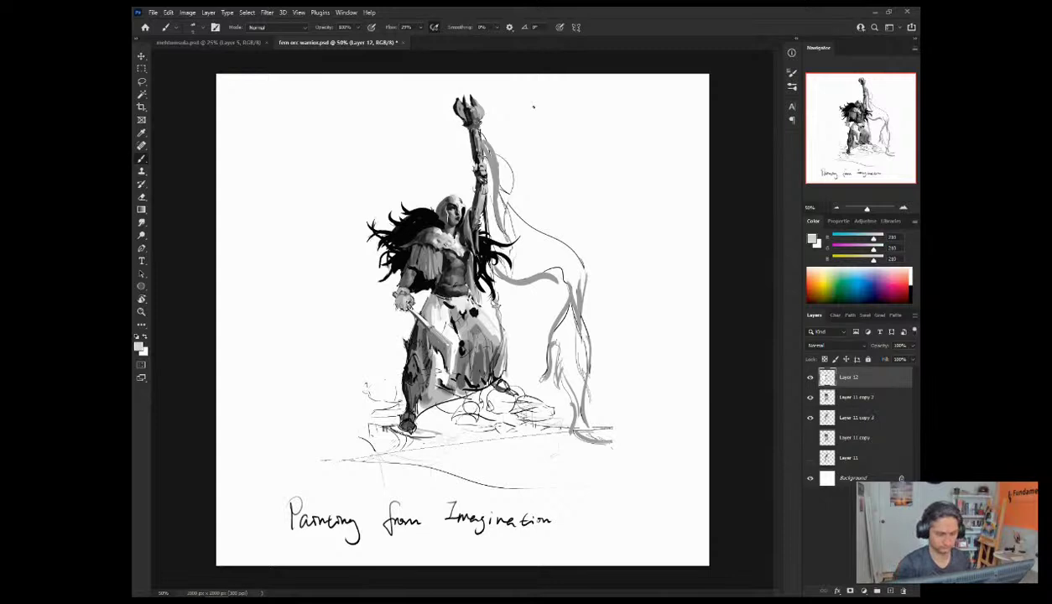
Step: Reshape the side of the waist and torso with white, black and a sampled dark grey
key(x)
drag(458, 271, 466, 293)
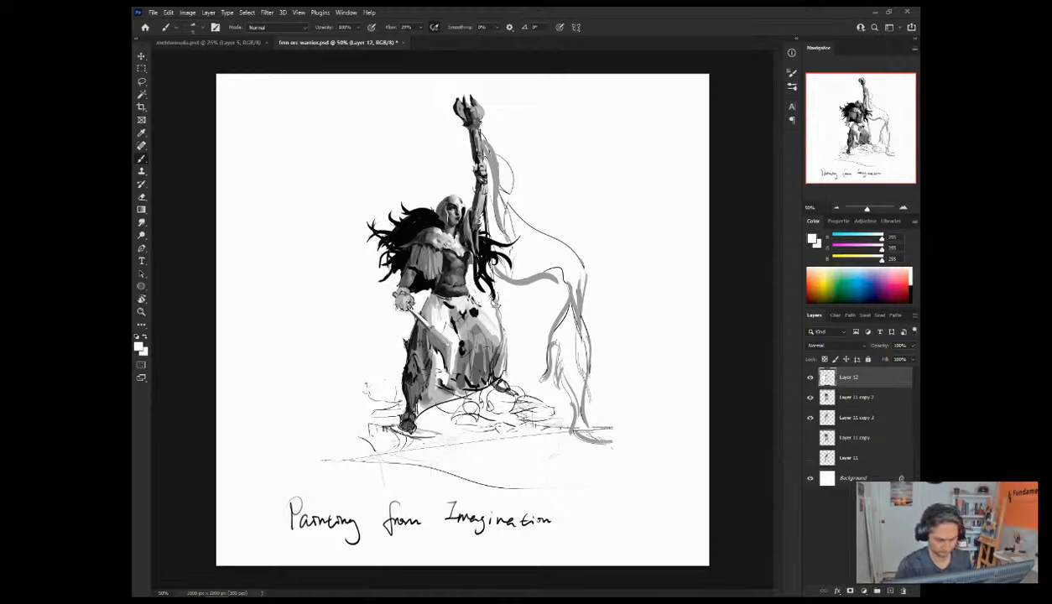
key(x)
mouse_move(462, 262)
mouse_down()
mouse_move(462, 249)
mouse_move(459, 269)
mouse_move(463, 256)
mouse_up()
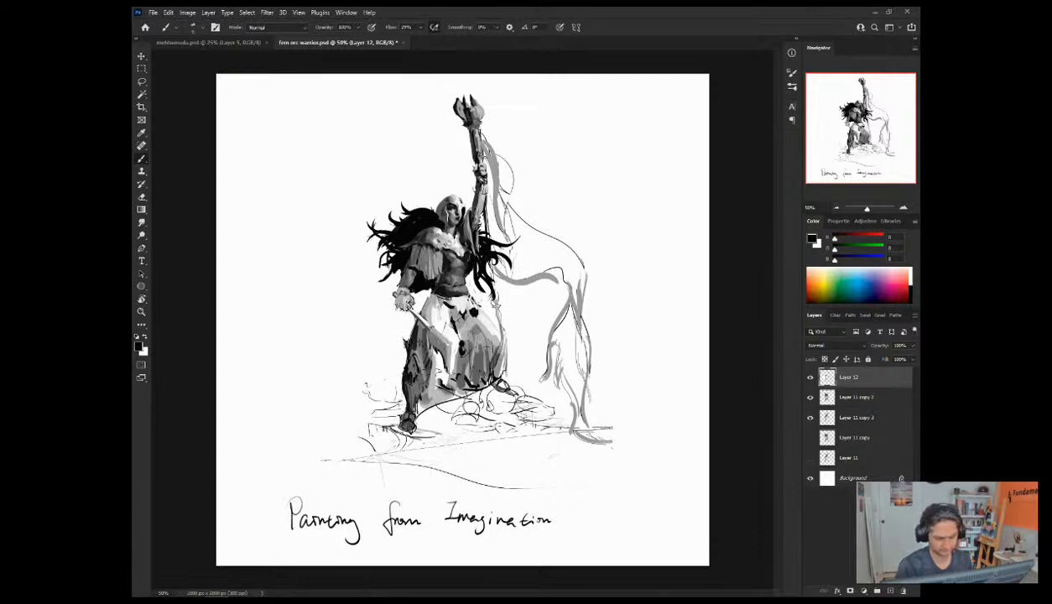
alt+click(460, 251)
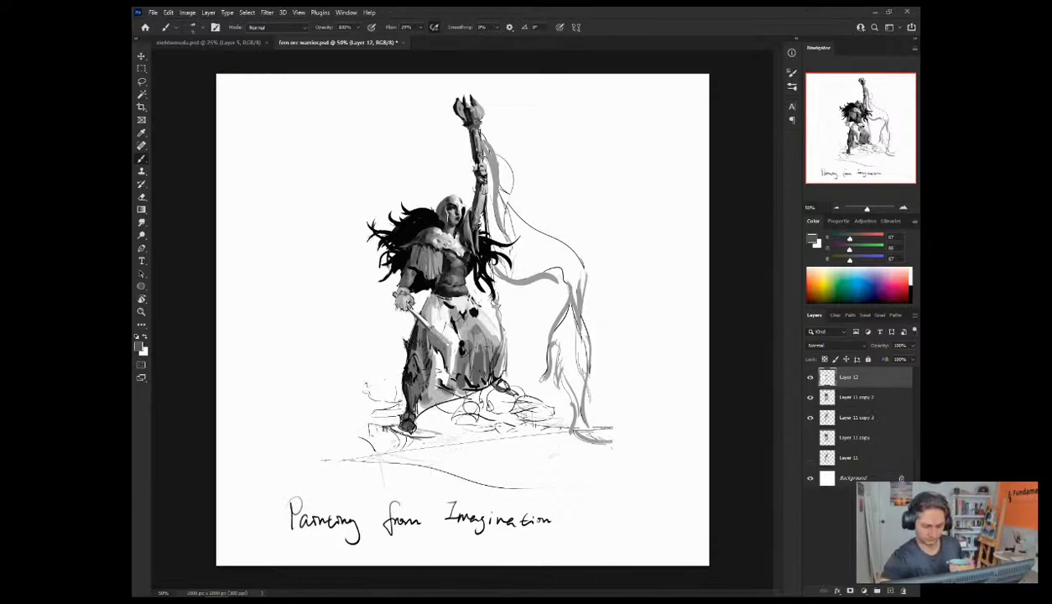
Step: Define the belt around the warrior's waist in close-up with black and sampled mid-greys
click(903, 208)
click(903, 208)
mouse_move(891, 147)
mouse_down()
mouse_move(900, 128)
mouse_move(891, 133)
mouse_up()
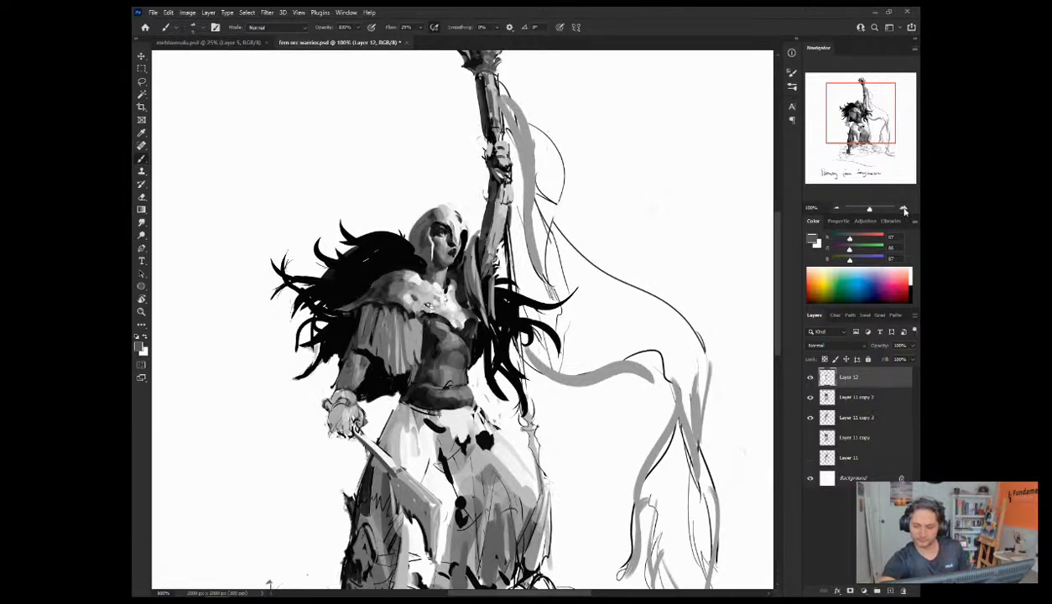
key(ctrl+plus)
drag(854, 111, 846, 140)
click(837, 208)
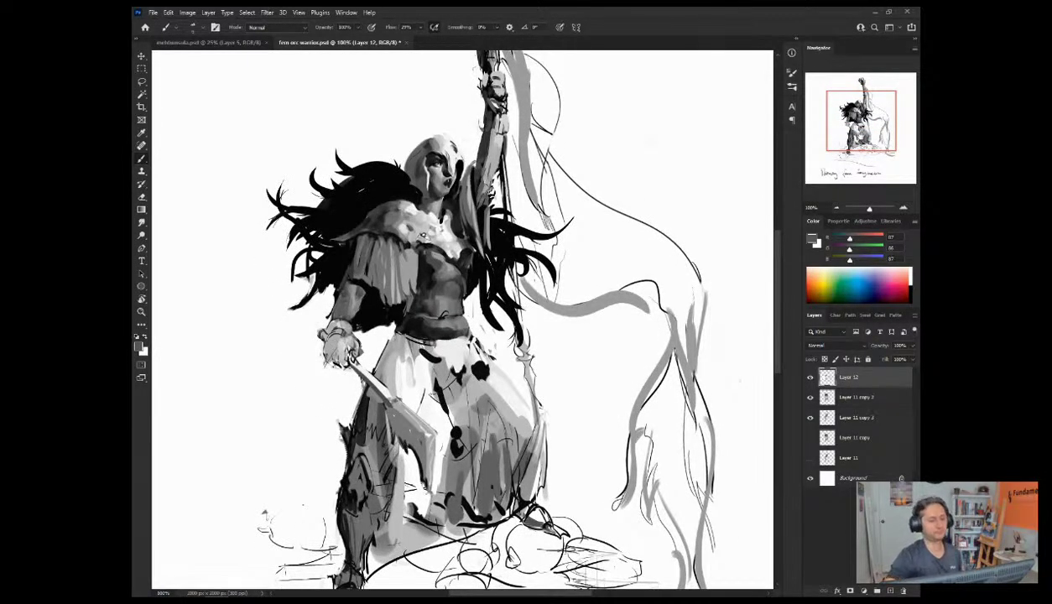
alt+click(444, 316)
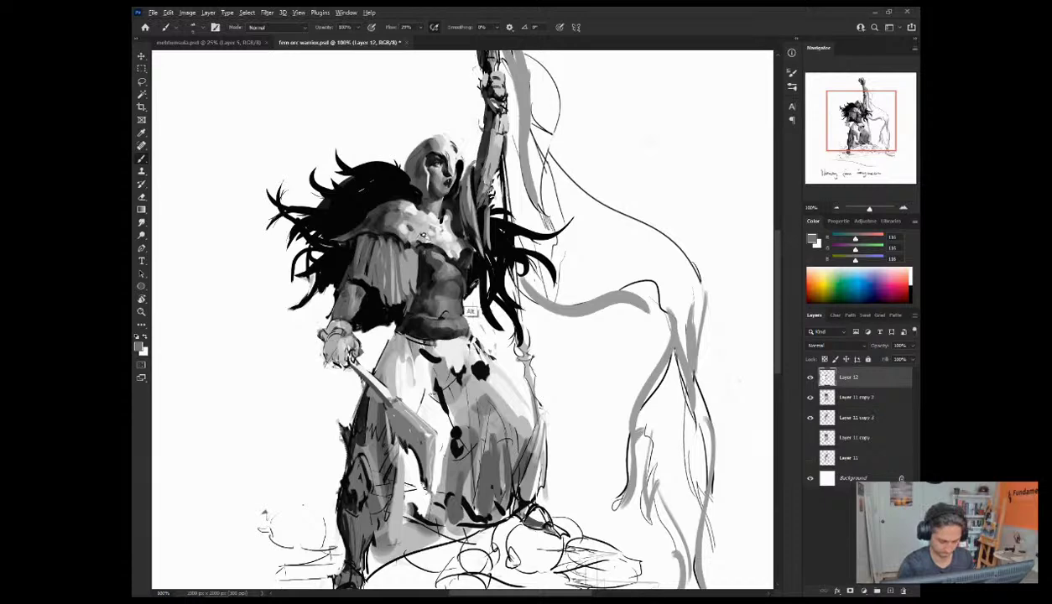
key(d)
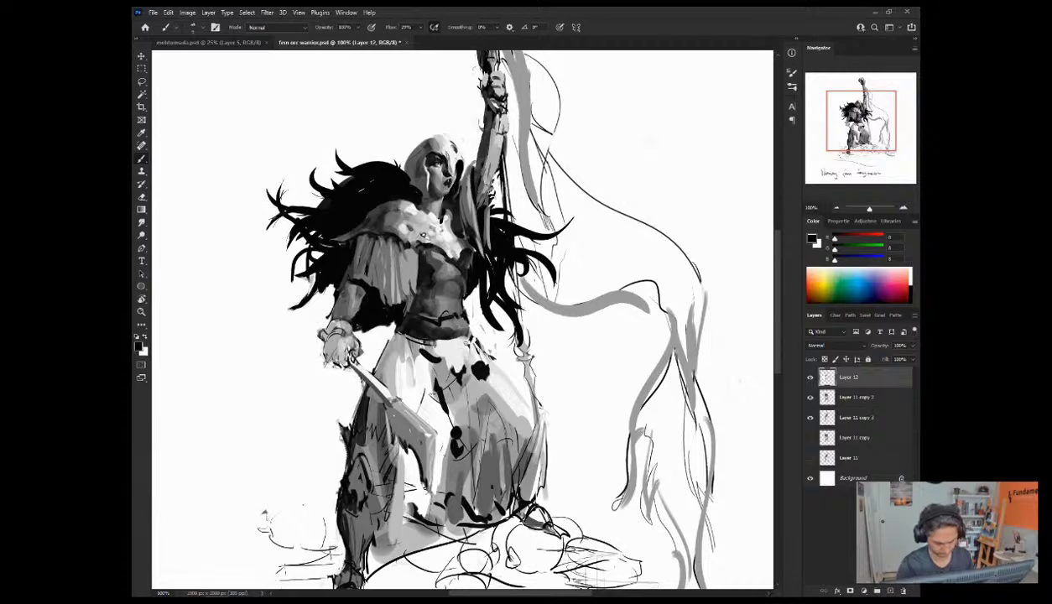
alt+click(442, 340)
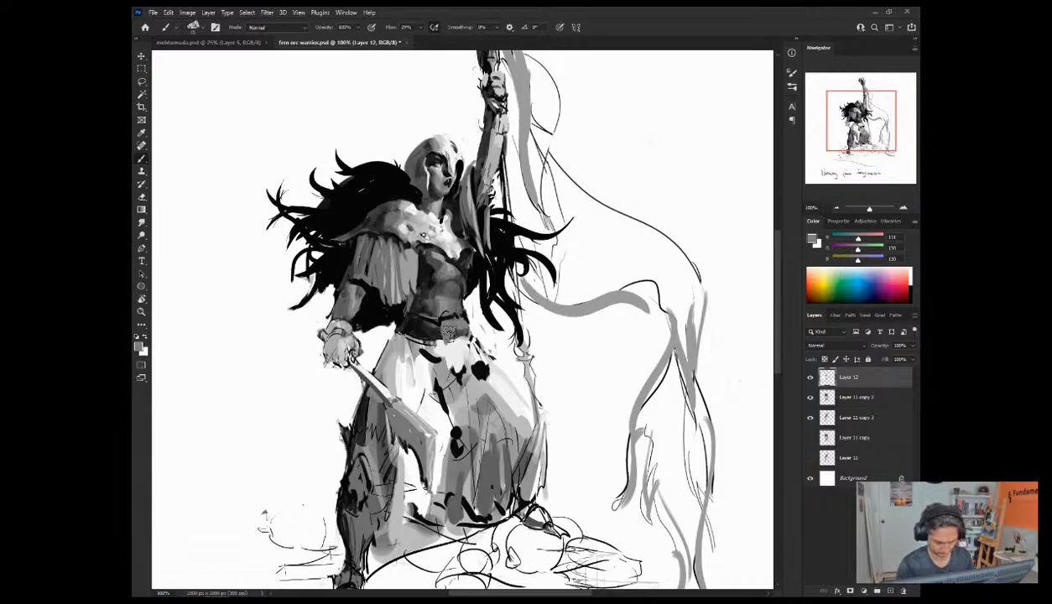
Step: Mirror the canvas and smooth the skirt's outer edge from hip to thigh with sampled light tones
key(ctrl+shift+h)
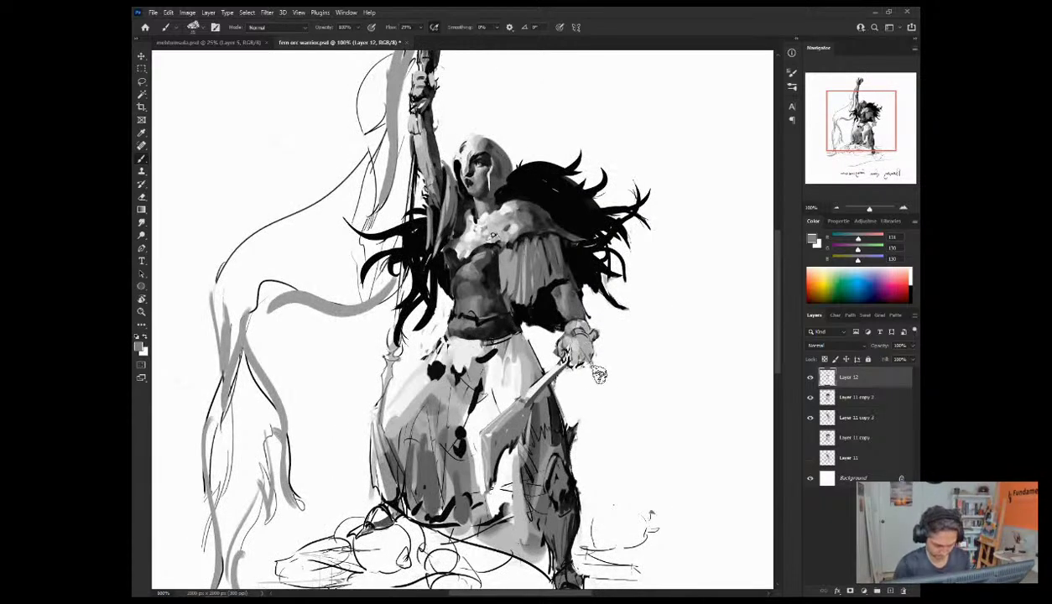
alt+click(437, 340)
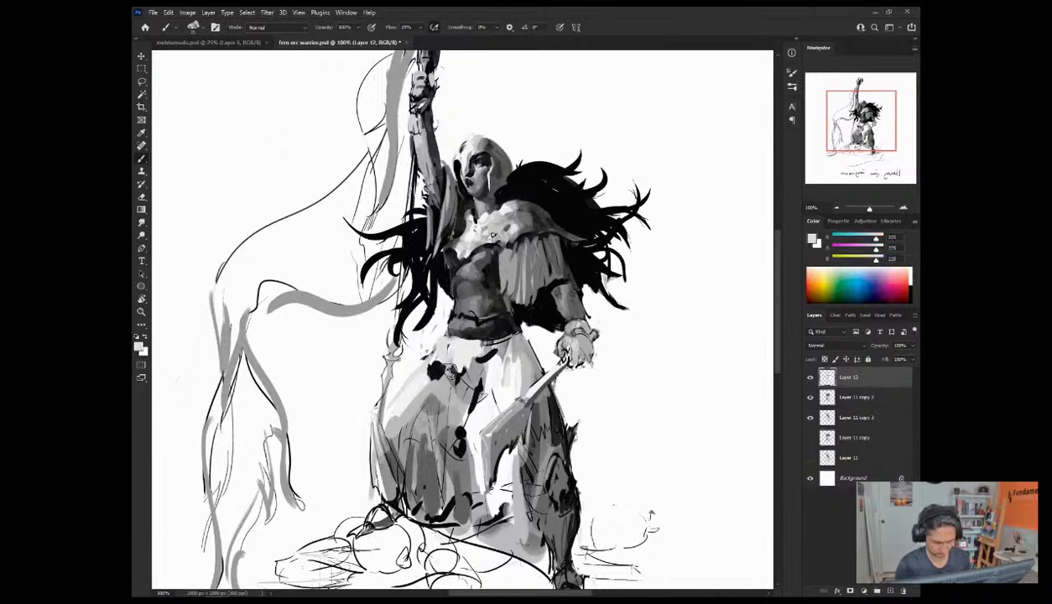
alt+click(444, 342)
drag(422, 348, 378, 391)
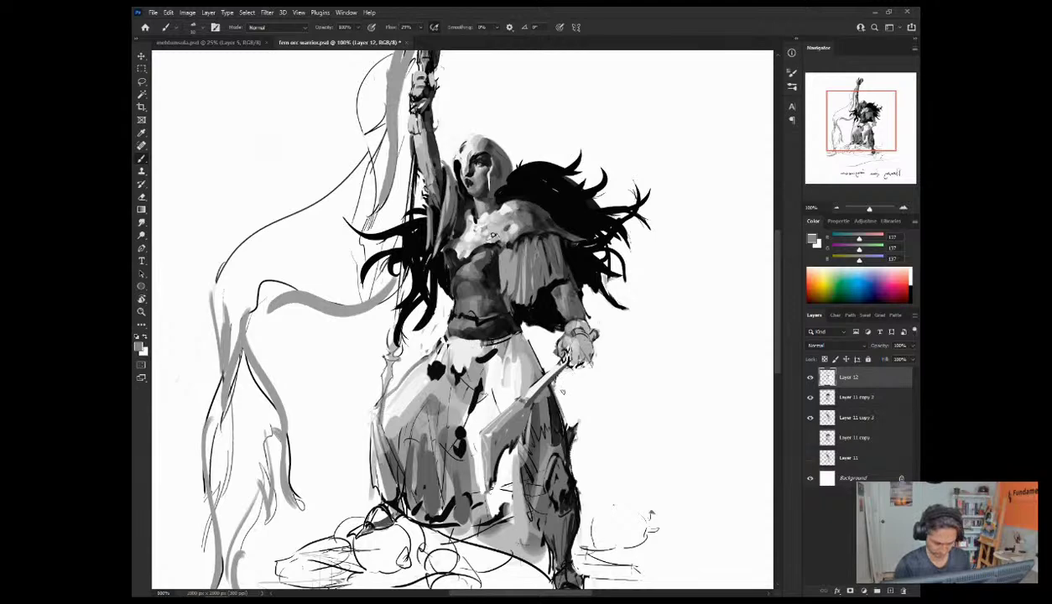
Step: Darken the bodice's upper edge and touch up the fur collar with sampled tones, returning the canvas to its unmirrored orientation
alt+click(493, 289)
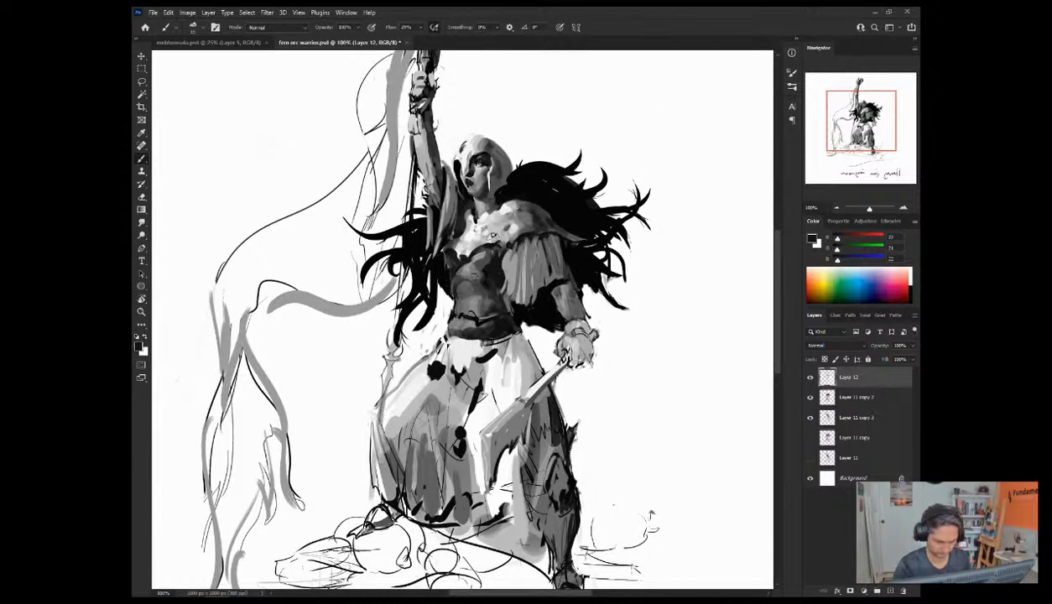
key(ctrl+shift+h)
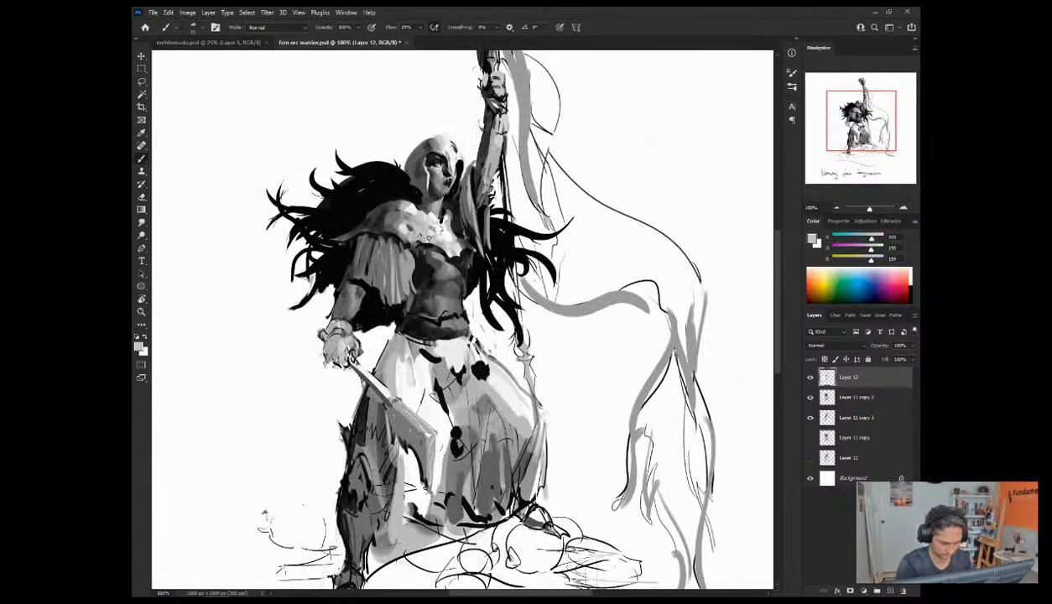
alt+click(431, 249)
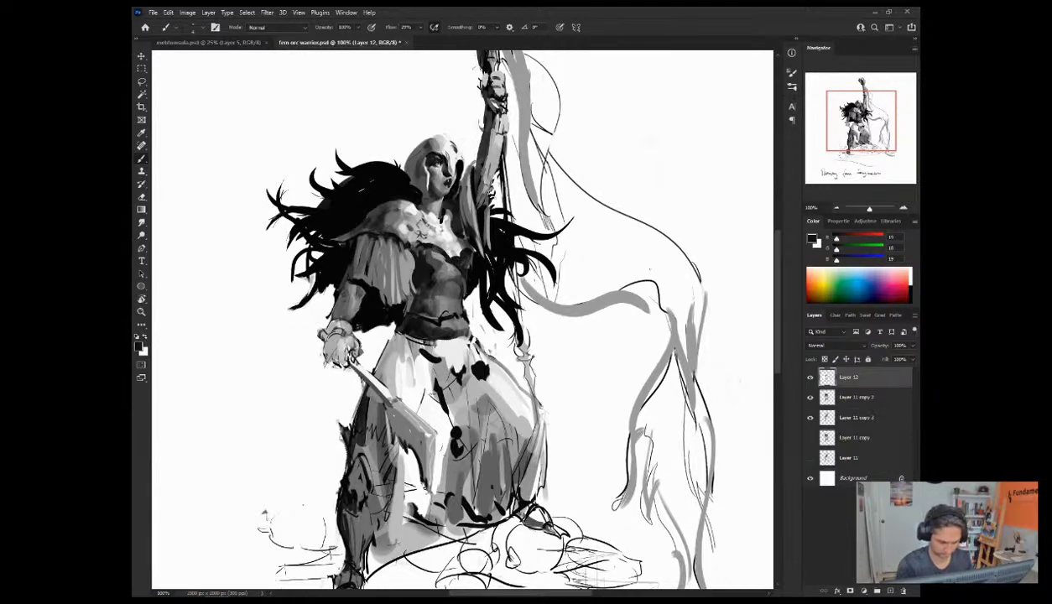
alt+click(378, 201)
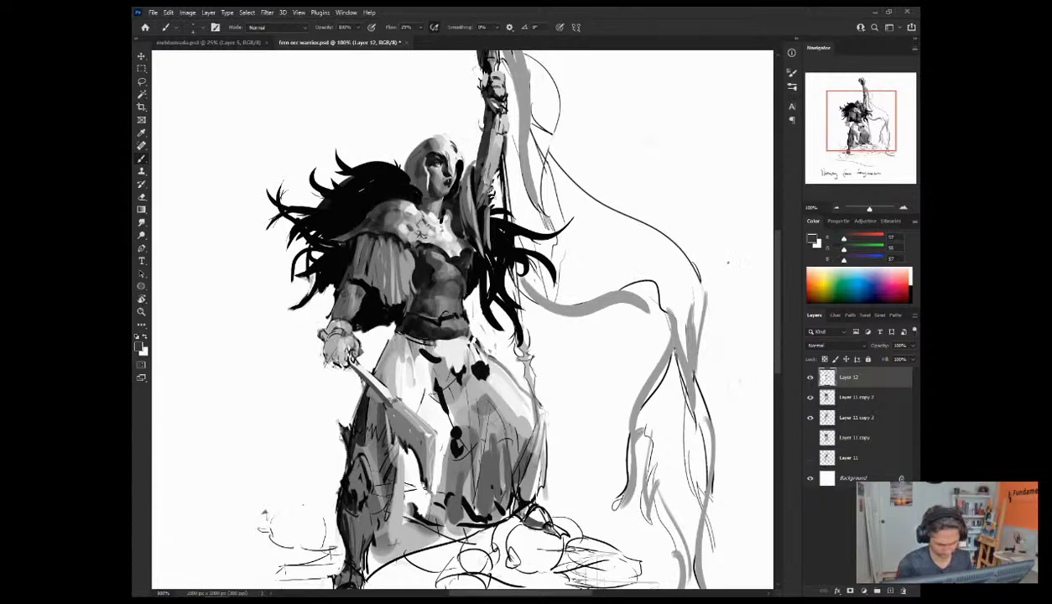
key(d)
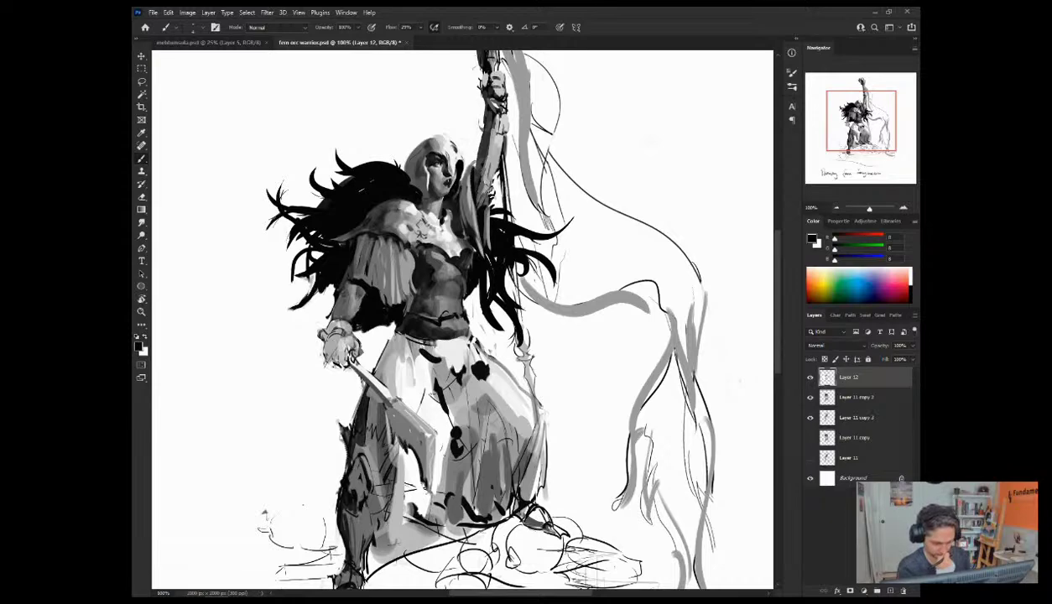
click(836, 207)
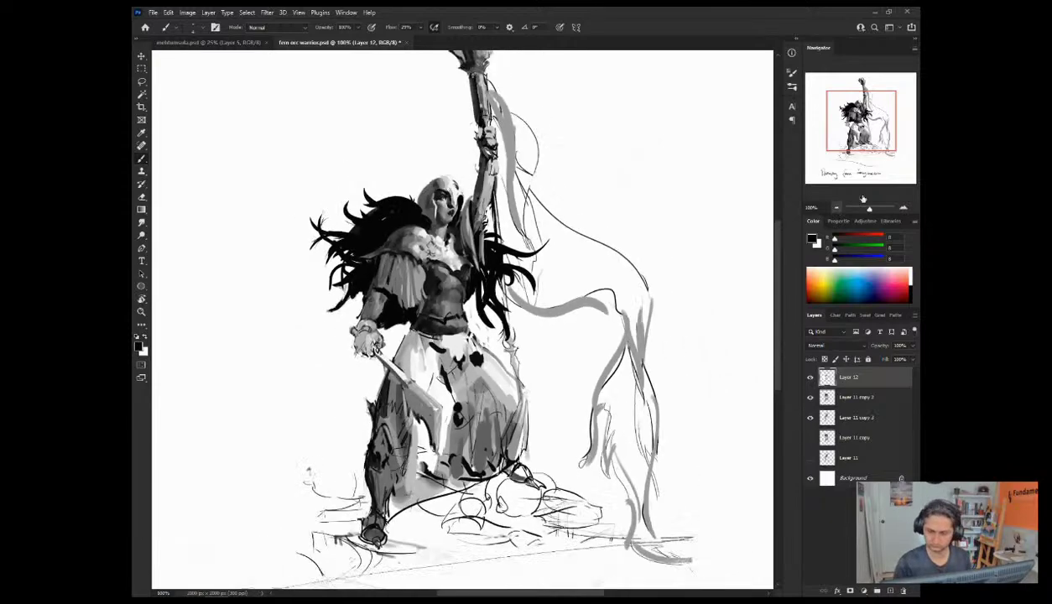
click(904, 208)
click(904, 209)
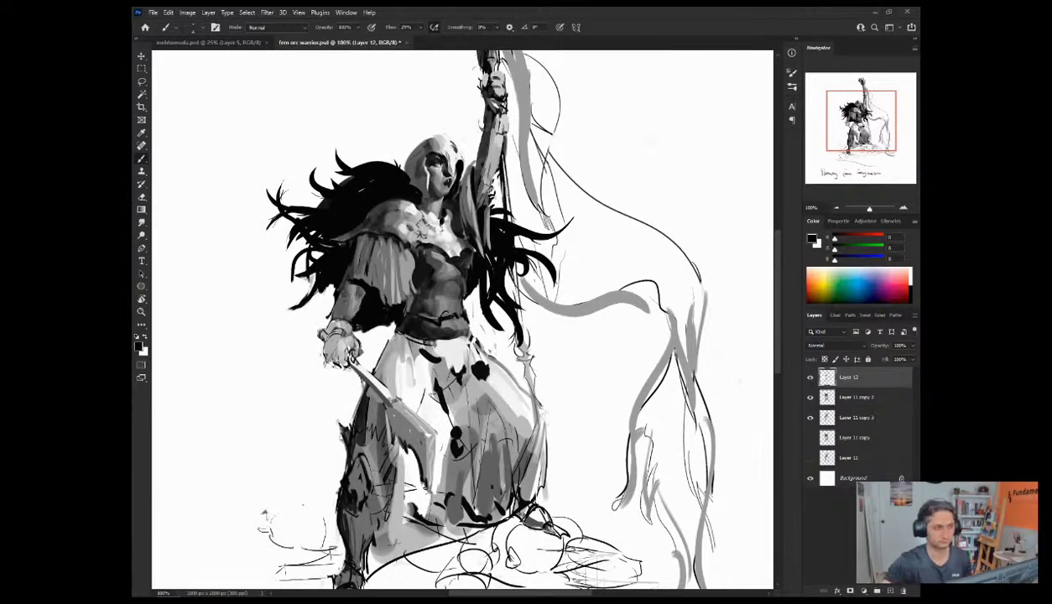
drag(462, 319, 501, 336)
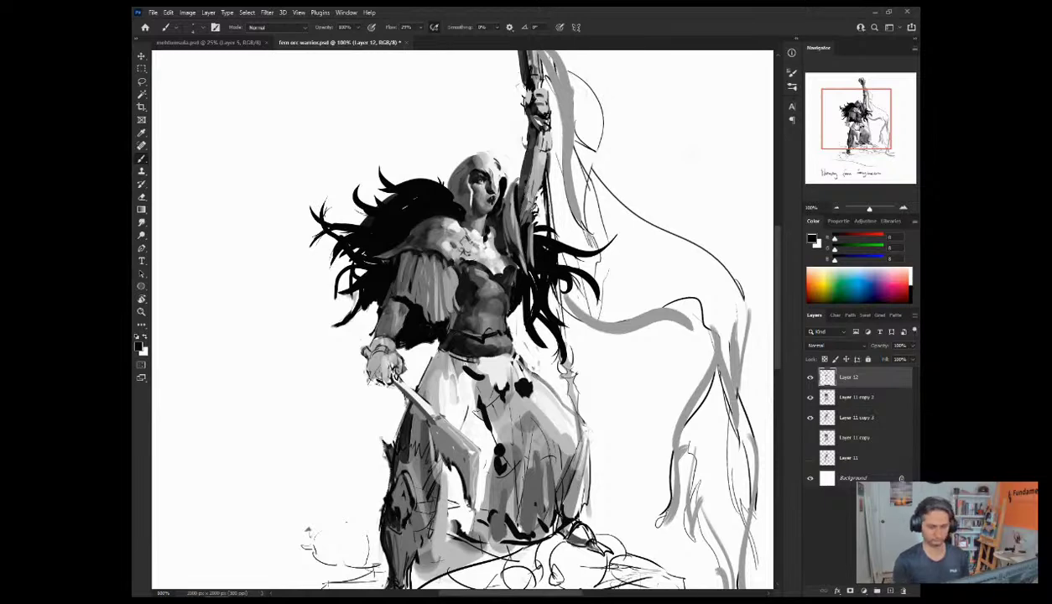
mouse_move(693, 154)
mouse_down()
mouse_move(718, 140)
mouse_move(712, 146)
mouse_up()
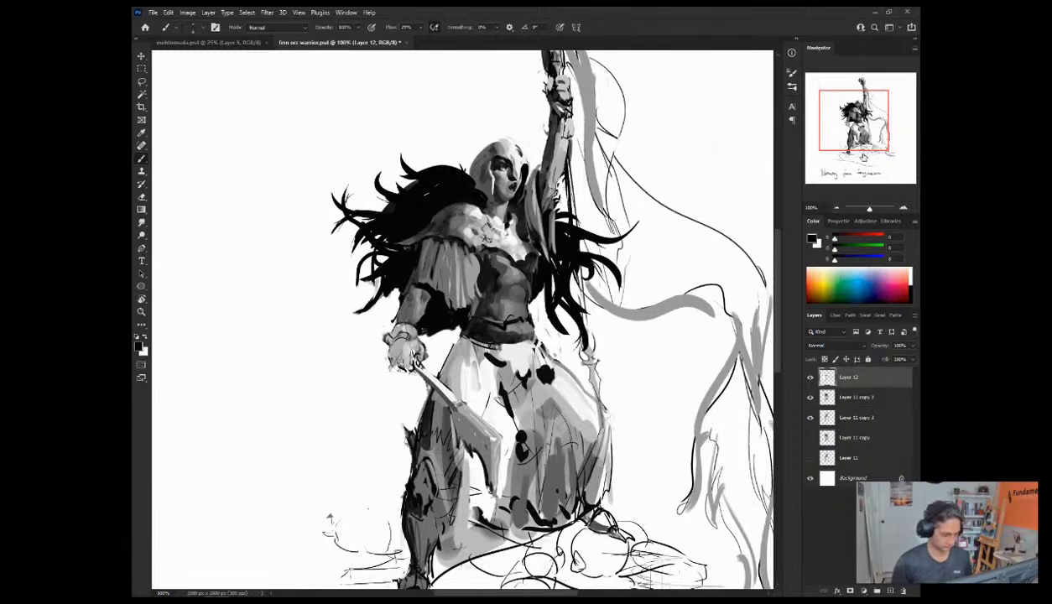
Step: Trim the silhouette around the lowered hand, blade and furred thigh with white and sampled greys
click(831, 208)
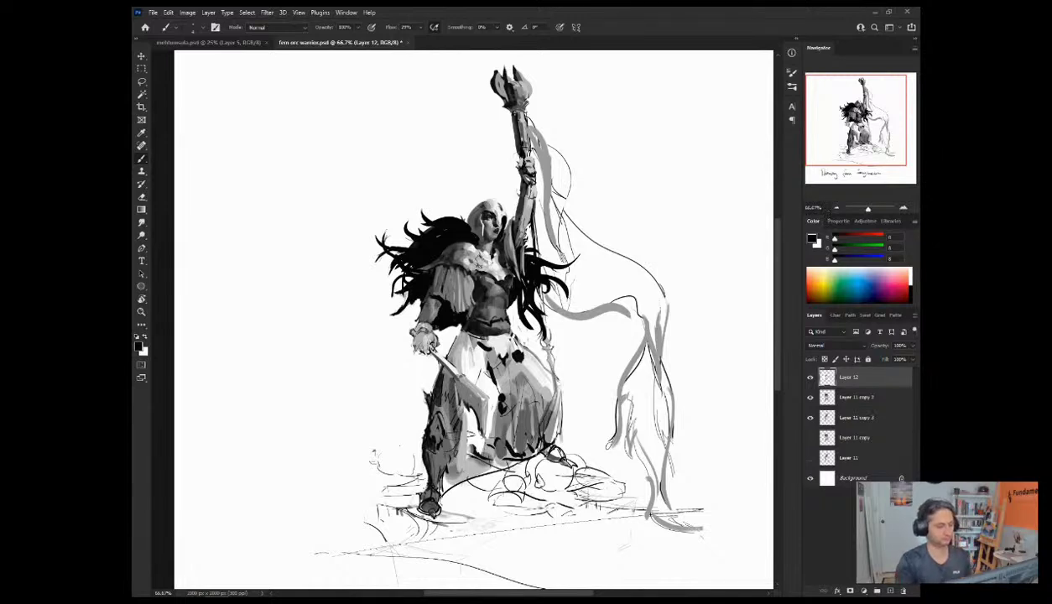
alt+click(519, 374)
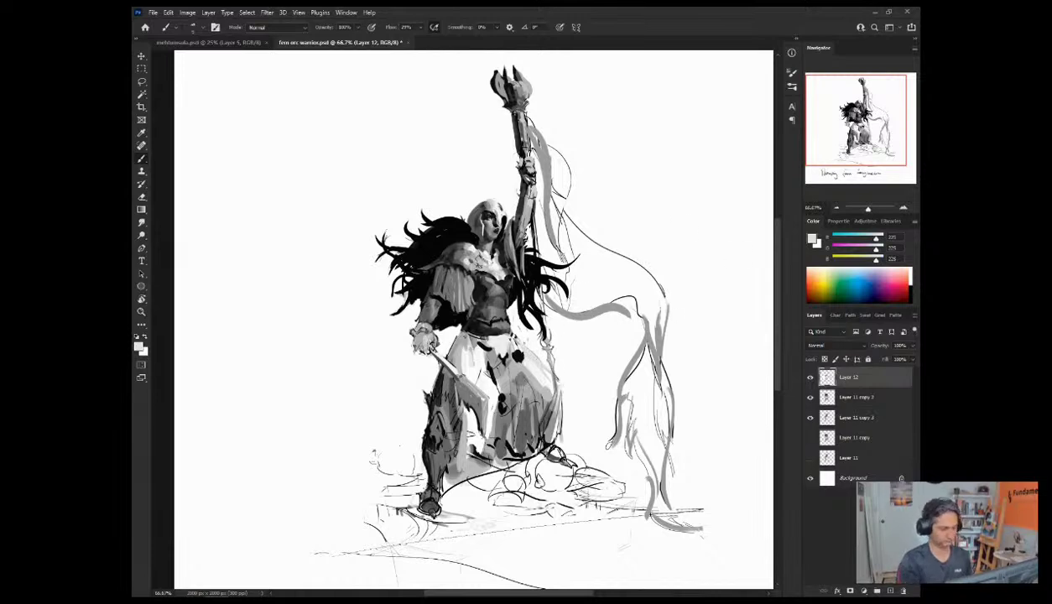
alt+click(448, 351)
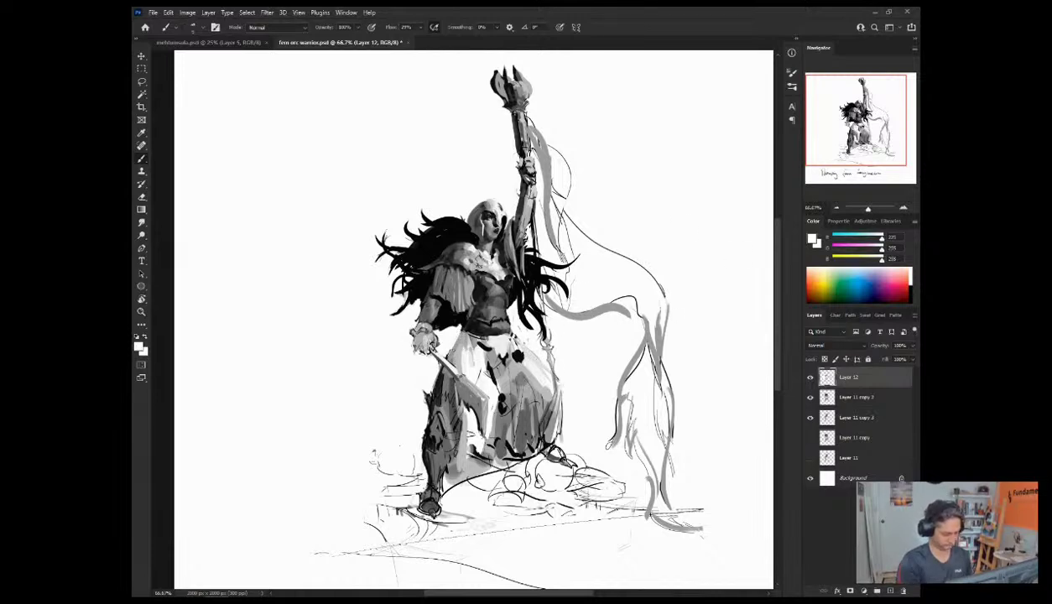
drag(451, 326, 441, 344)
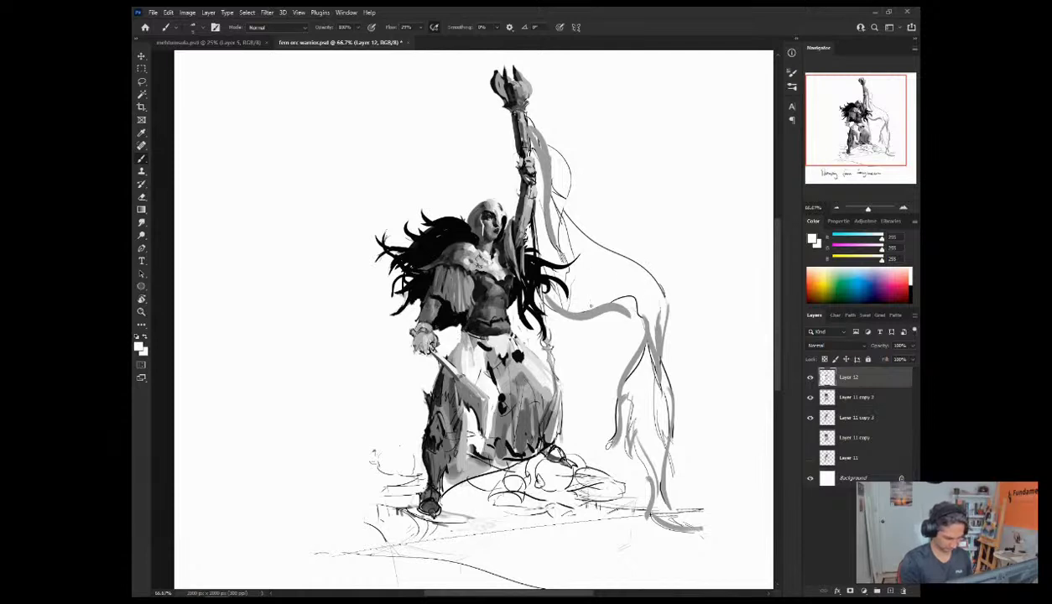
drag(431, 362, 423, 392)
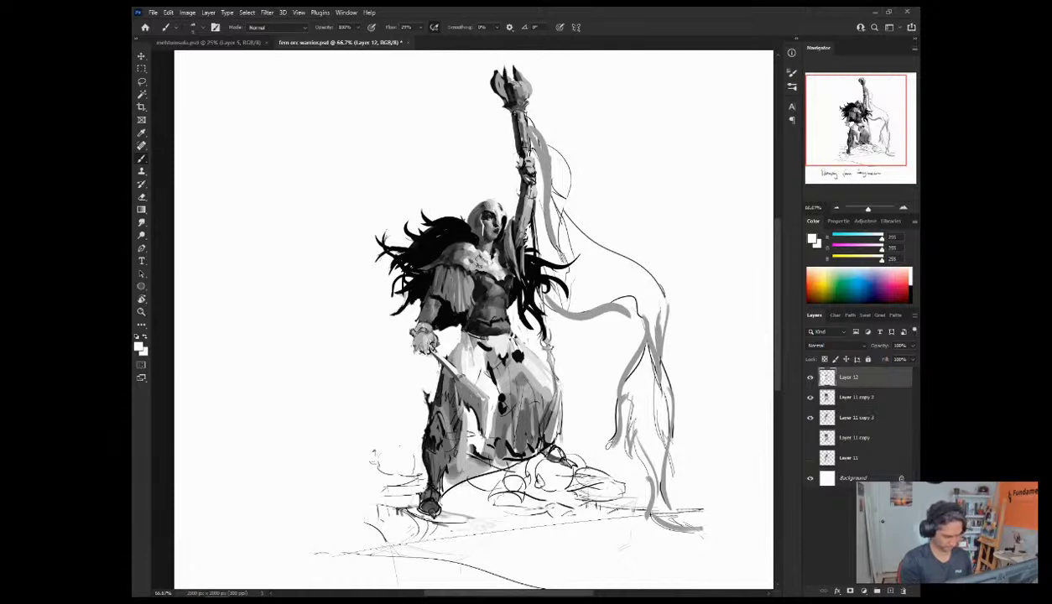
alt+click(446, 368)
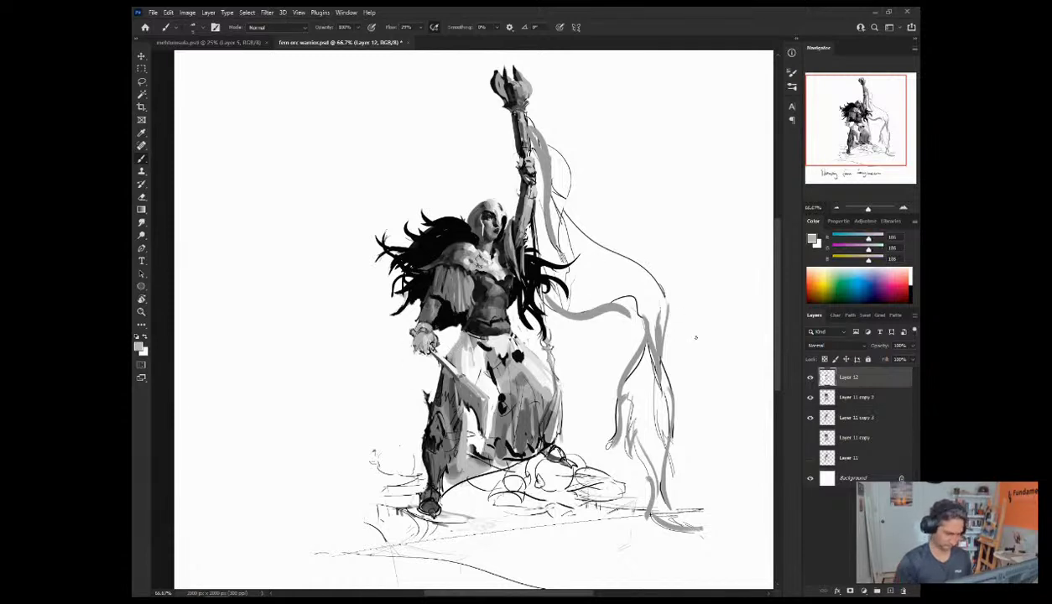
alt+click(453, 343)
drag(443, 340, 426, 386)
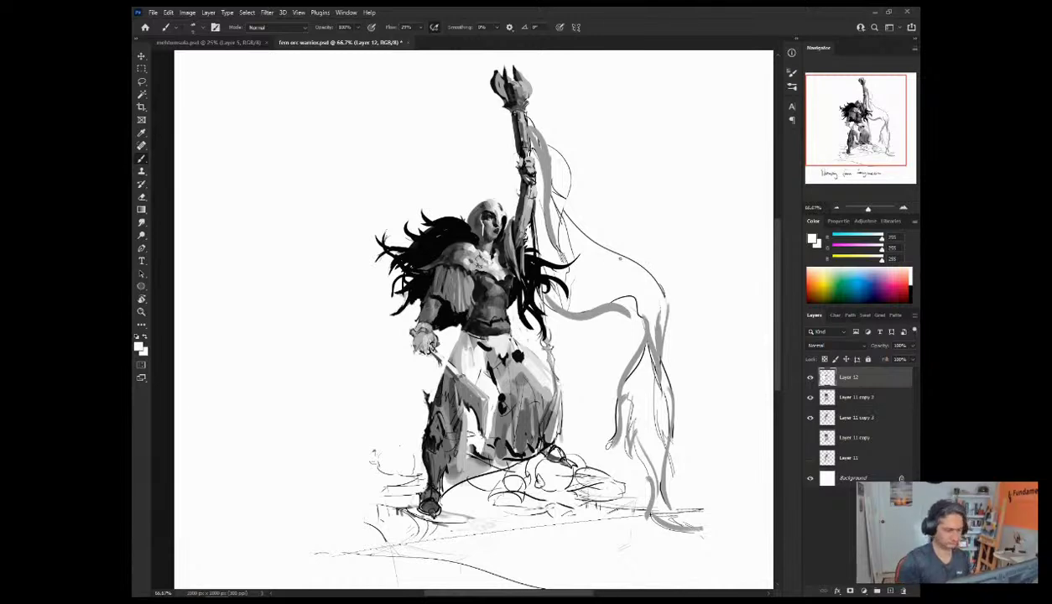
Step: Cover the dark marks on the skirt's upper front, just below the waist, with sampled light greys
alt+click(483, 342)
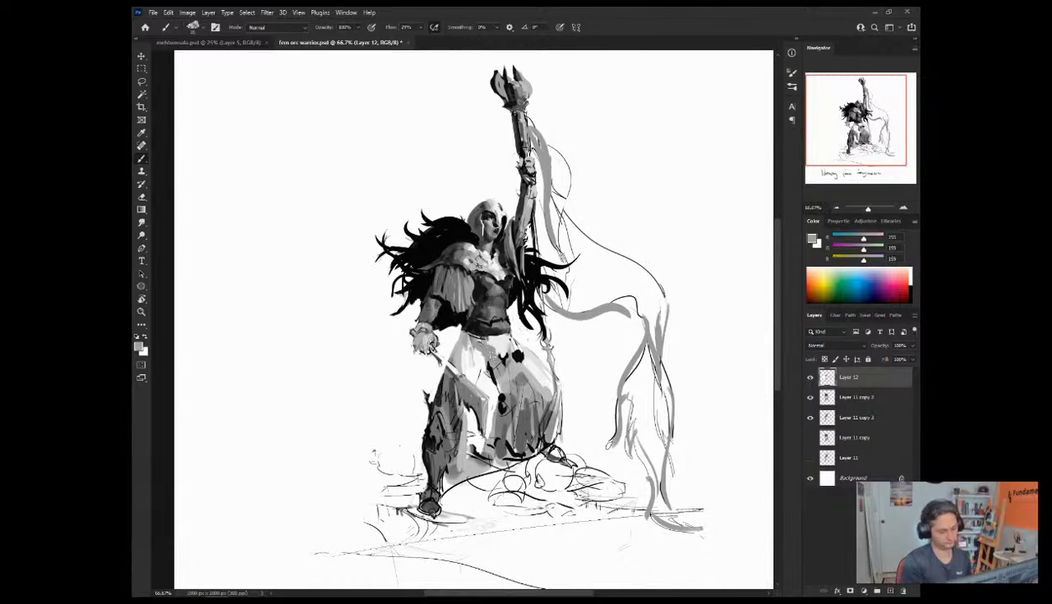
alt+click(498, 356)
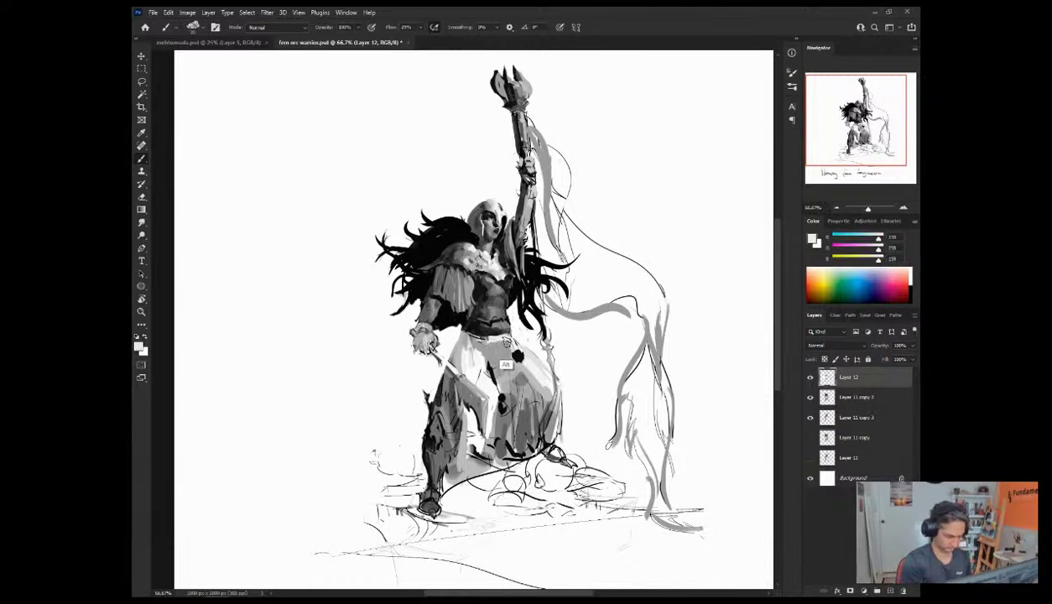
alt+click(503, 366)
mouse_move(502, 345)
mouse_down()
mouse_move(488, 337)
mouse_move(492, 349)
mouse_up()
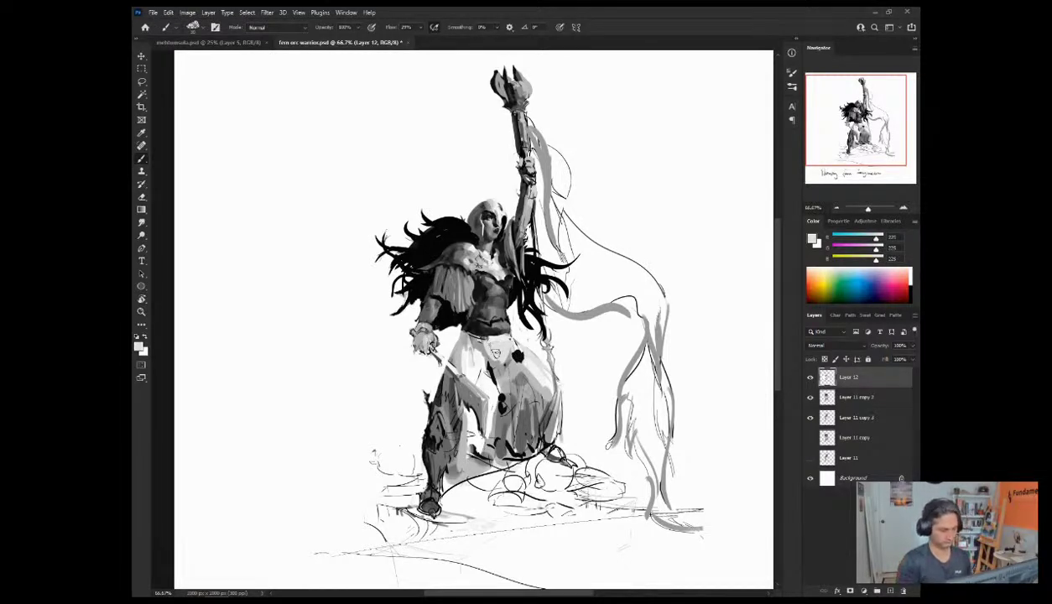
alt+click(491, 382)
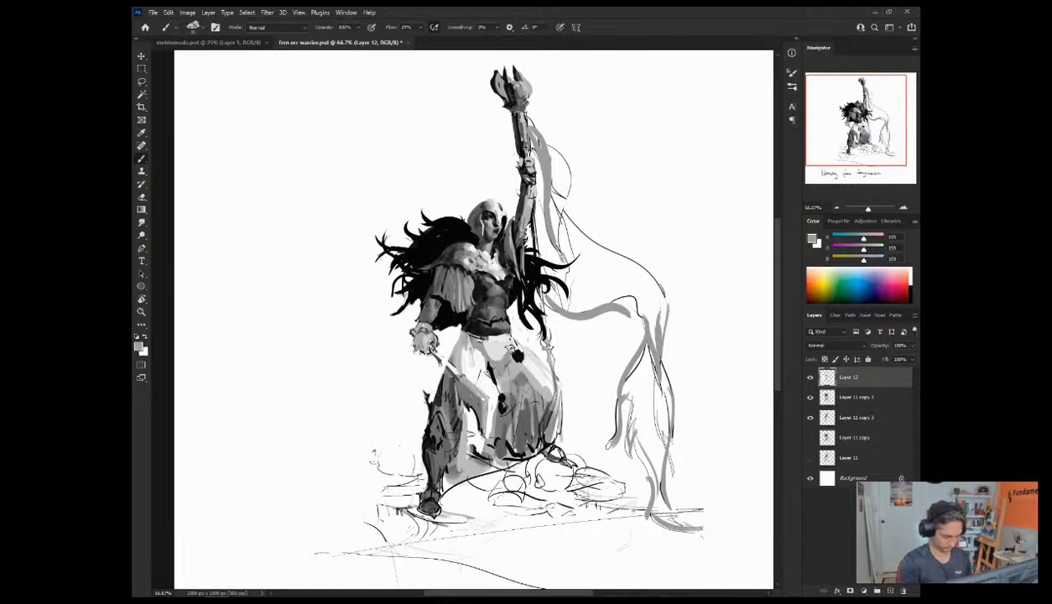
Step: Refine the skirt's central folds and the edge around the blade with sampled dark, mid and near-white greys
alt+click(504, 423)
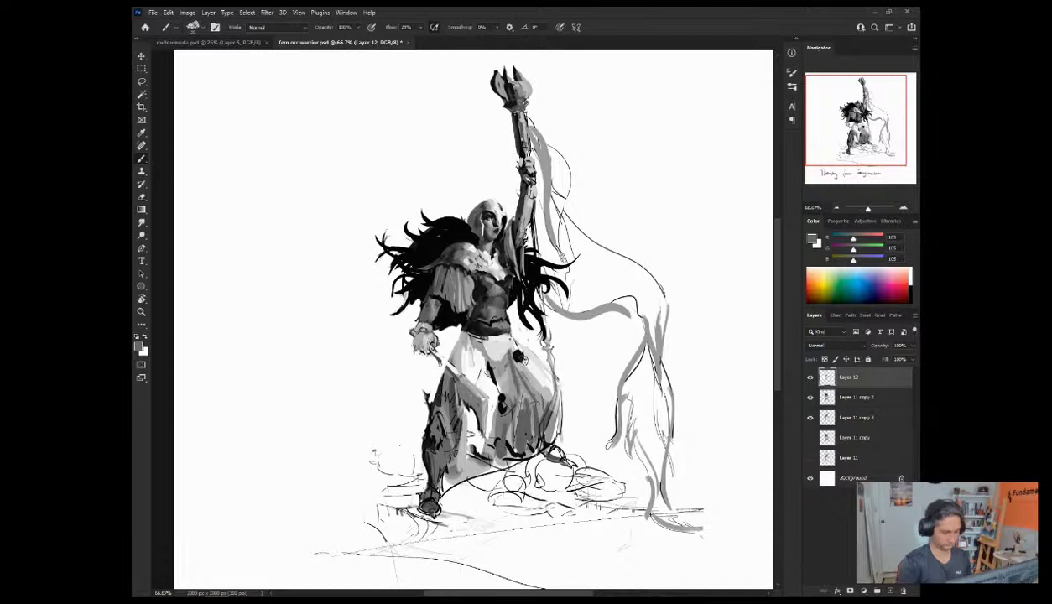
alt+click(490, 405)
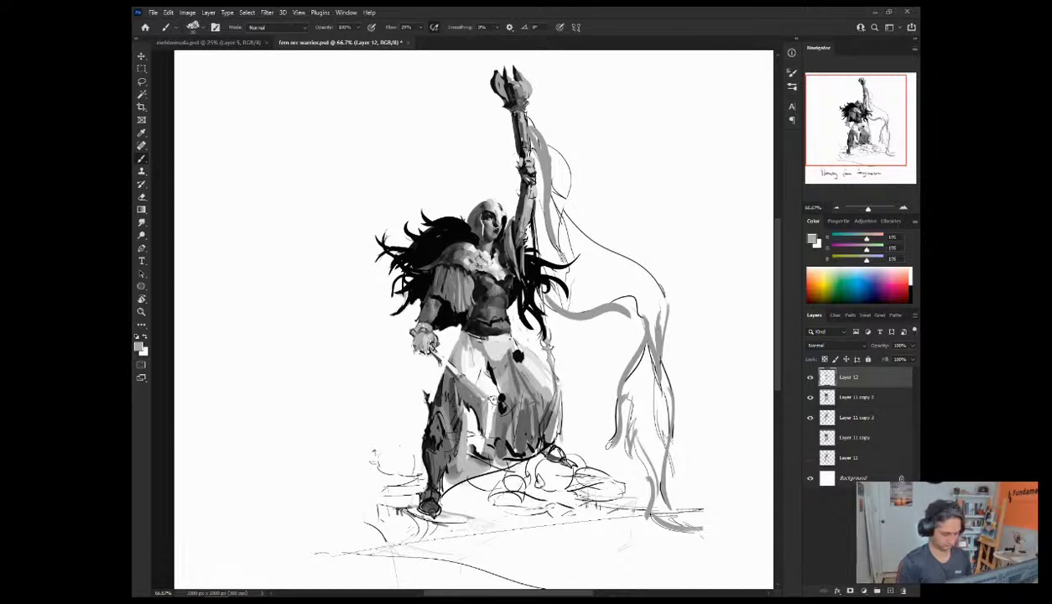
alt+click(478, 404)
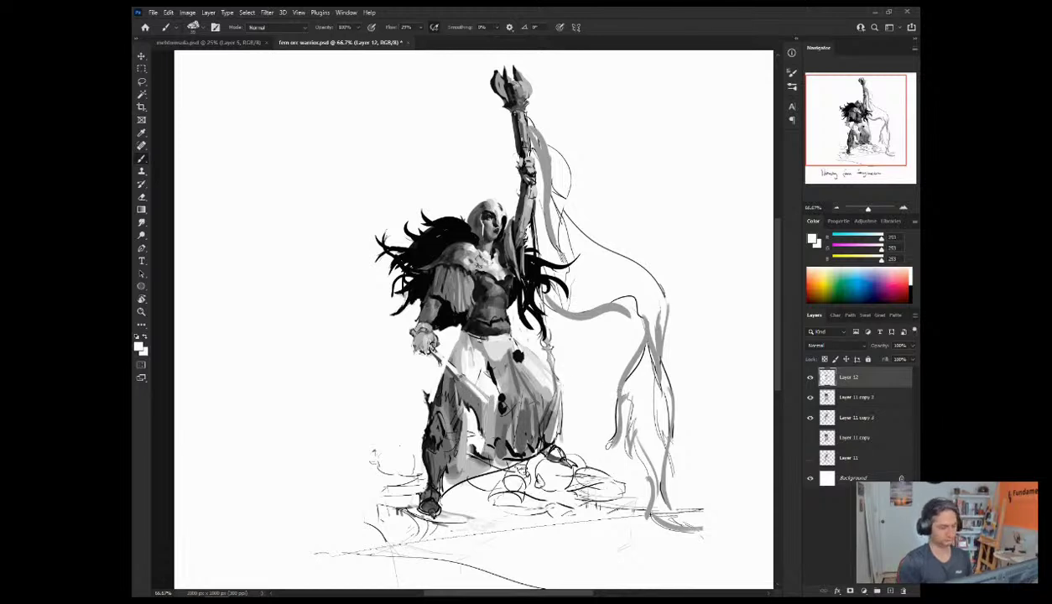
alt+click(476, 366)
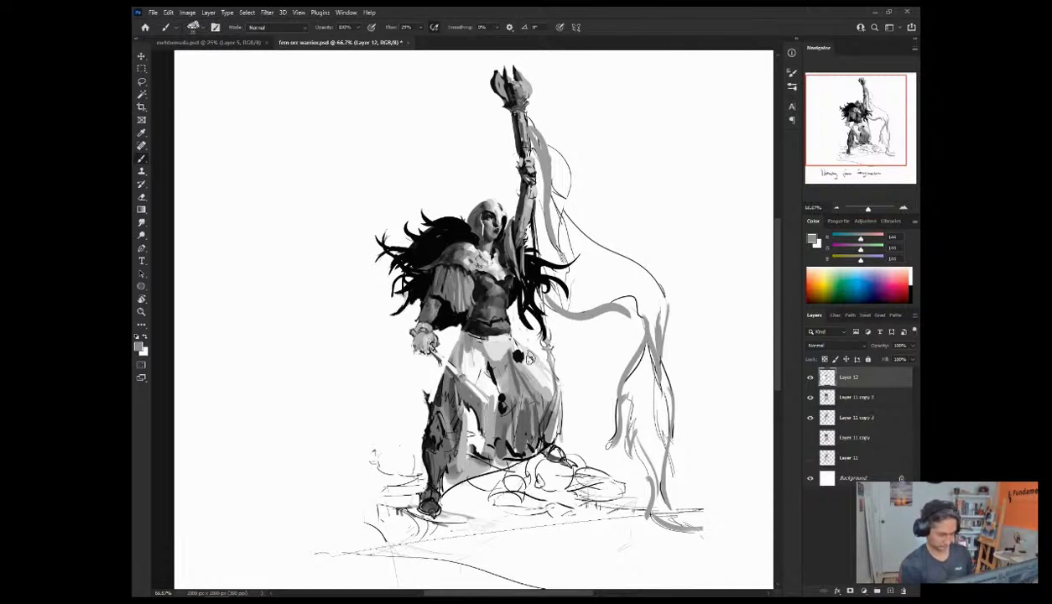
alt+click(510, 387)
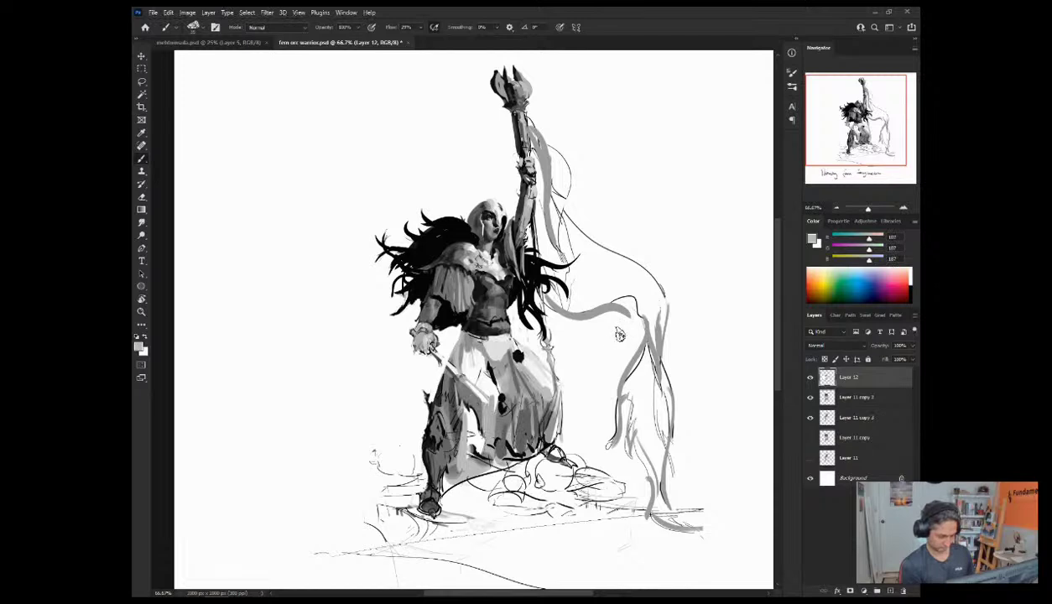
Step: Clear the gap between the furred leg and skirt with near-white, and reduce the black blot on the hip with sampled greys
alt+click(460, 432)
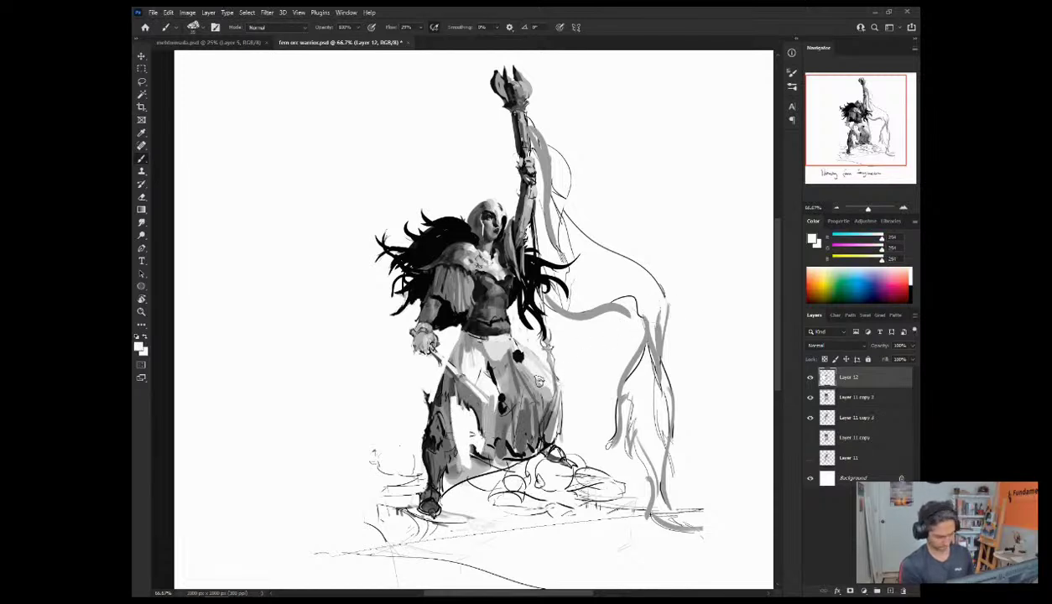
alt+click(524, 401)
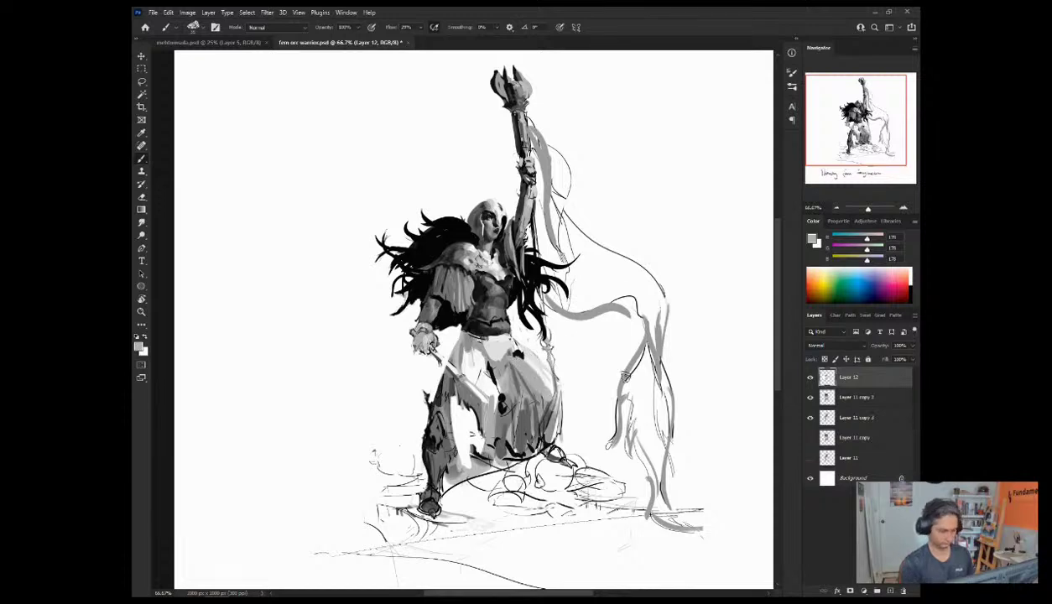
alt+click(547, 379)
mouse_move(547, 379)
mouse_down()
mouse_move(520, 363)
mouse_move(523, 372)
mouse_up()
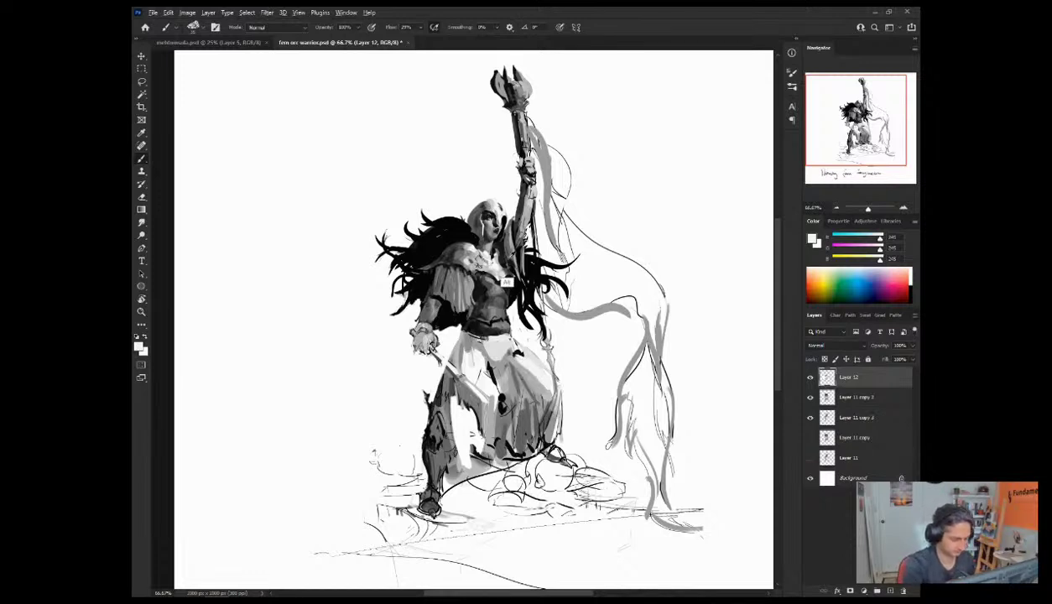
Step: Touch up the lower midriff with sampled tones and repaint the waist belt as a mid-grey band
key(x)
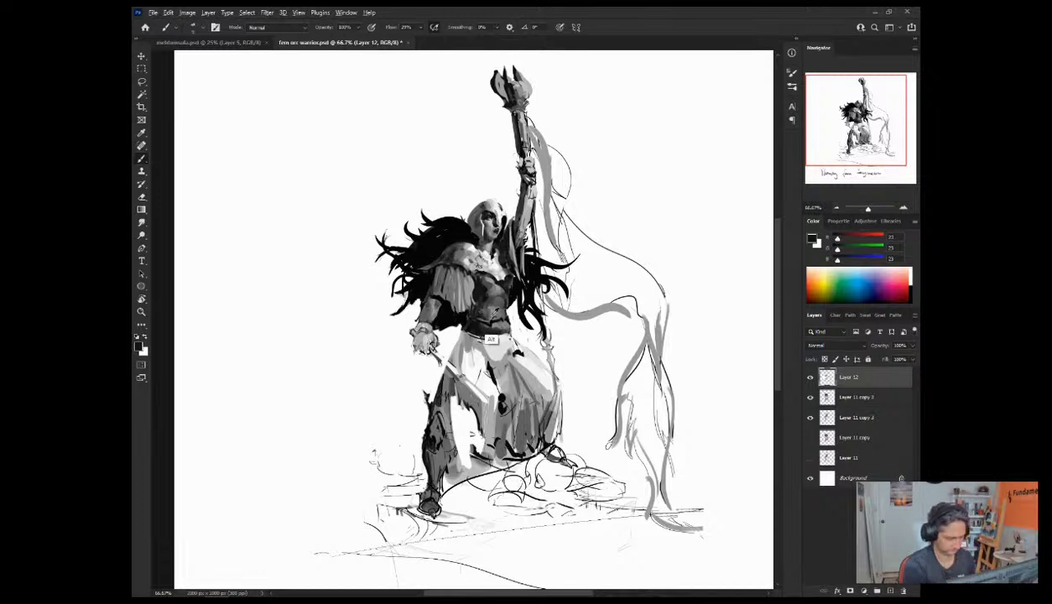
alt+click(484, 331)
drag(483, 314, 494, 311)
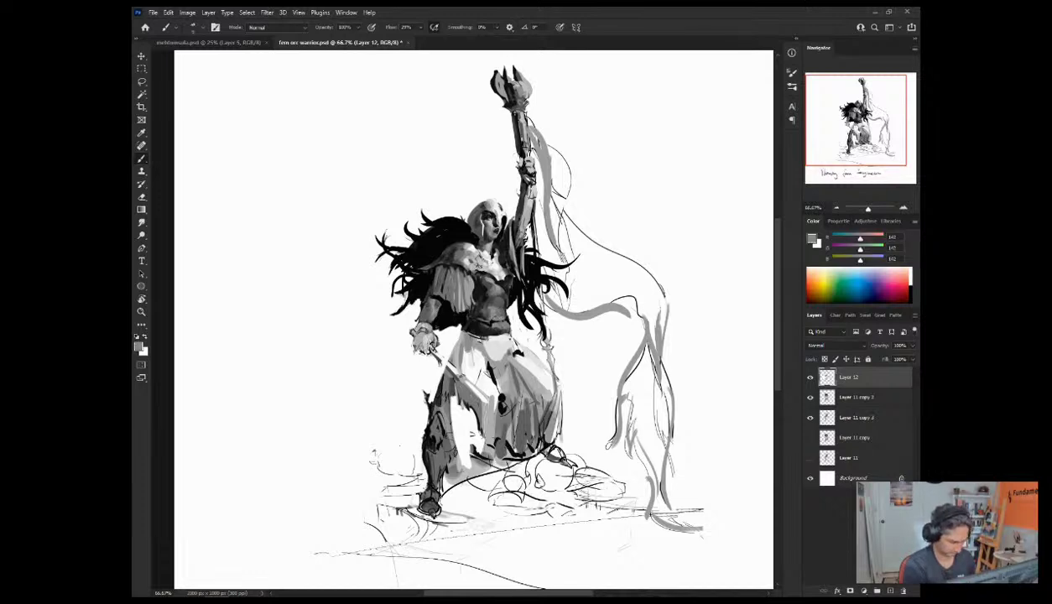
alt+click(505, 341)
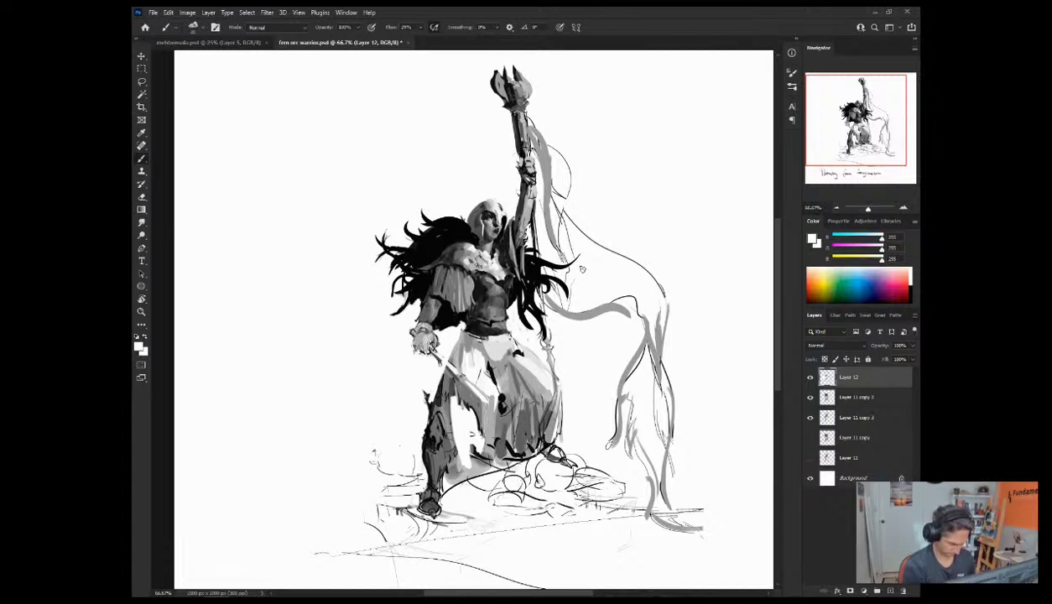
alt+click(497, 348)
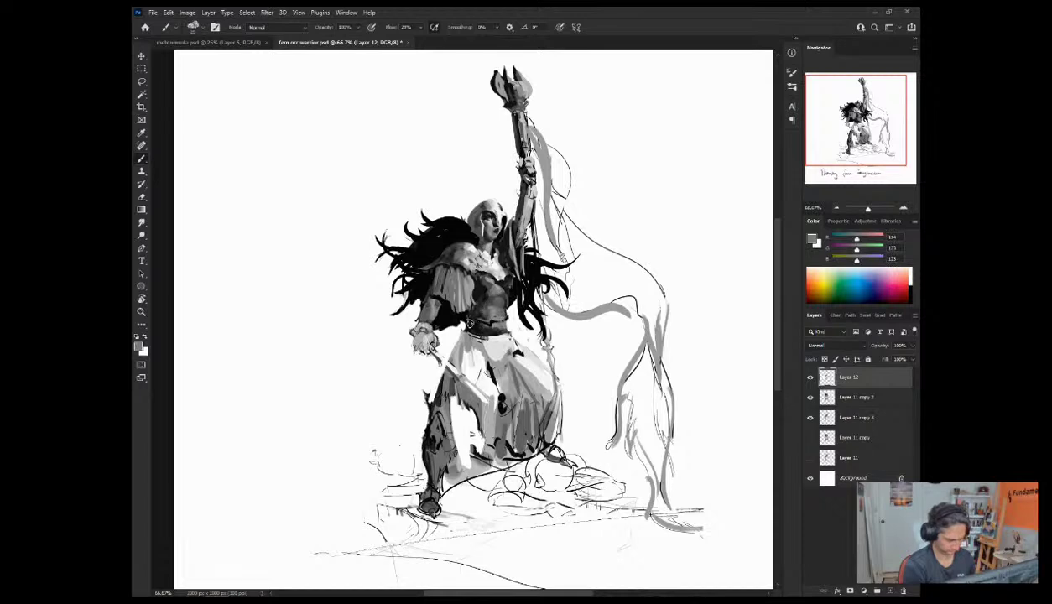
drag(500, 329, 468, 325)
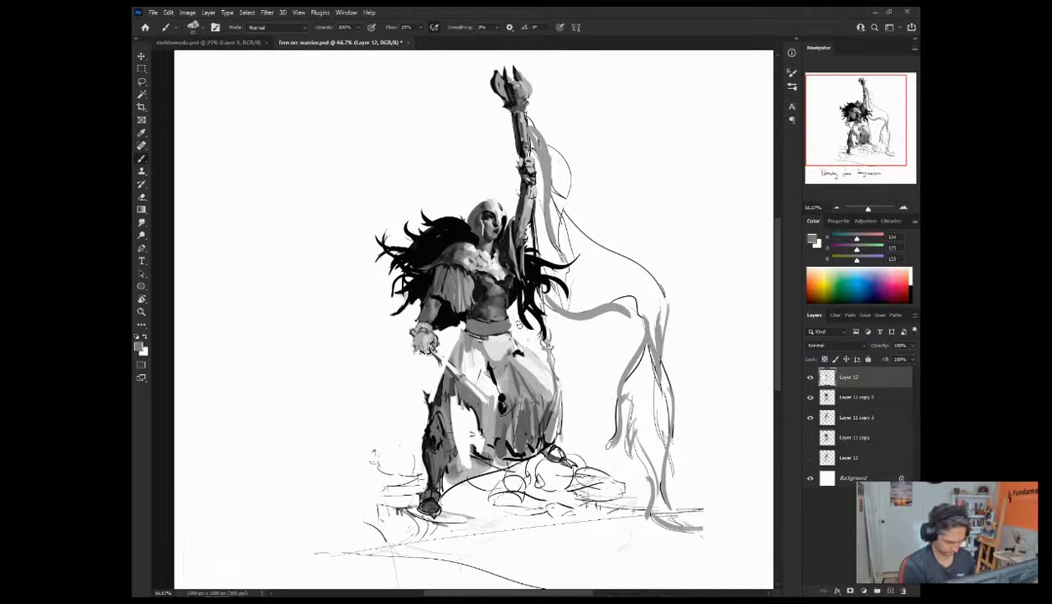
Step: Define the edges of the grey belt with black and trim the waist silhouette beside the sleeve with white
alt+click(503, 319)
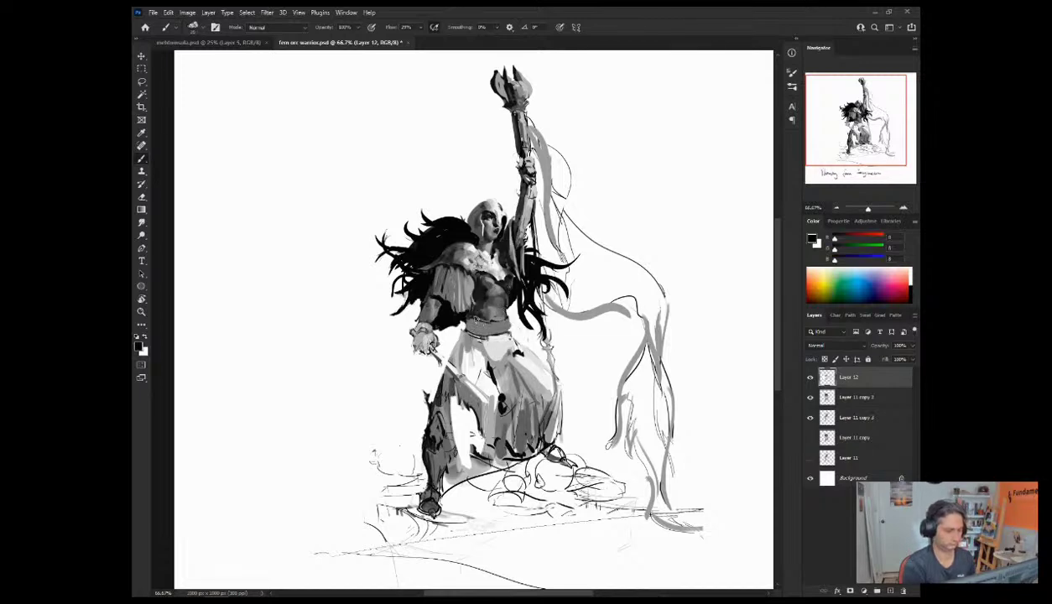
drag(495, 312, 463, 327)
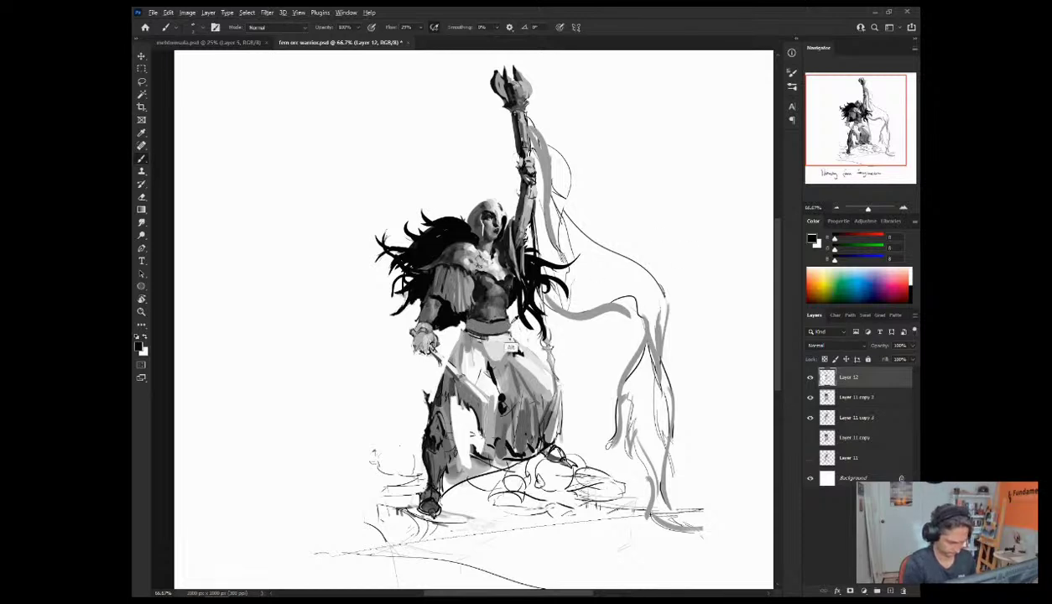
key(x)
drag(458, 311, 454, 323)
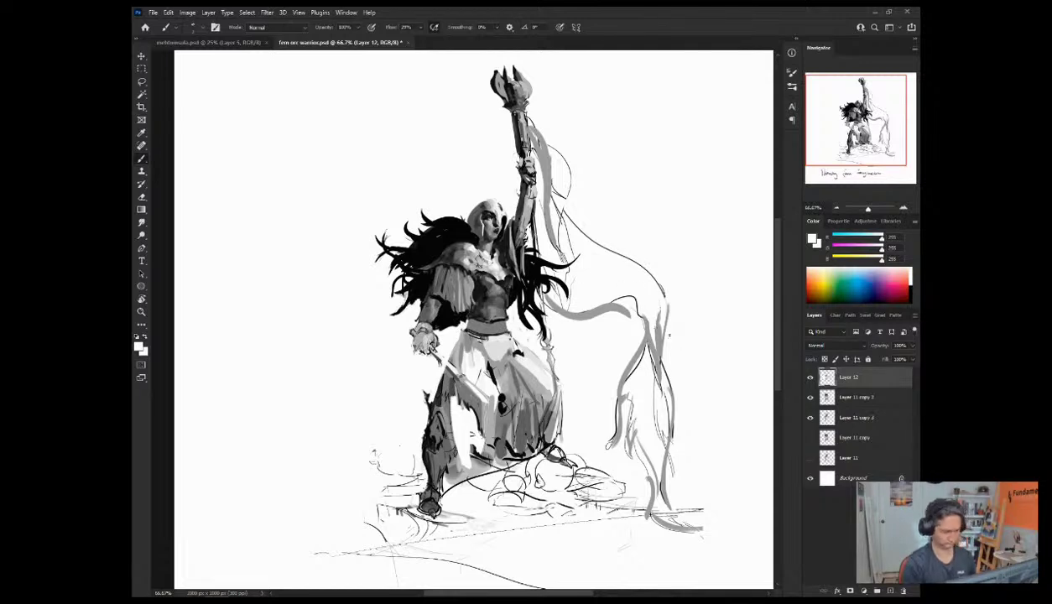
Step: Touch up the bodice, waist and upper skirt with small strokes of sampled light, mid and dark greys
alt+click(493, 261)
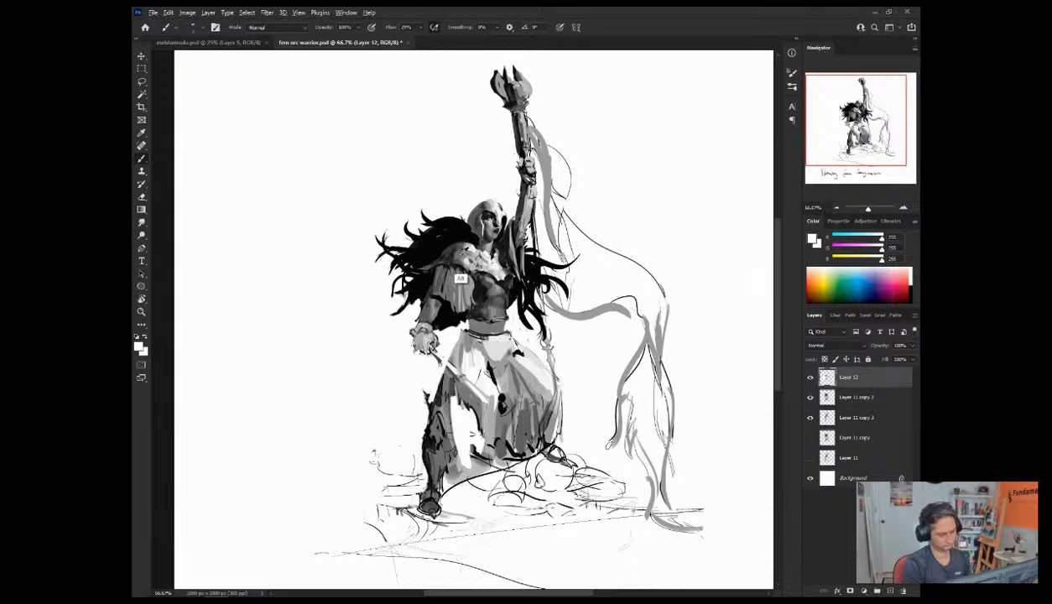
alt+click(453, 273)
alt+click(483, 326)
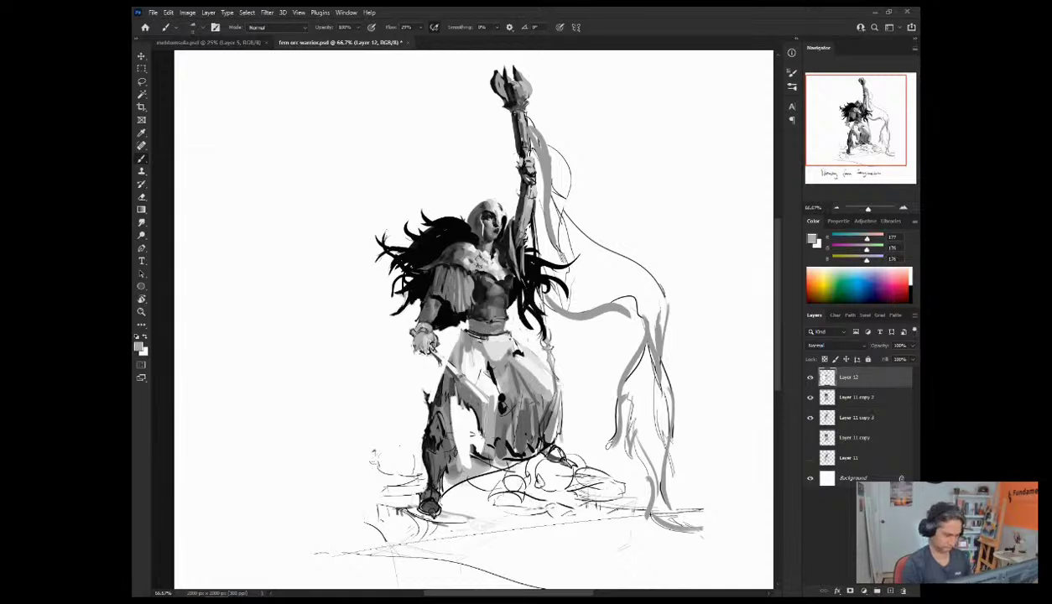
alt+click(488, 317)
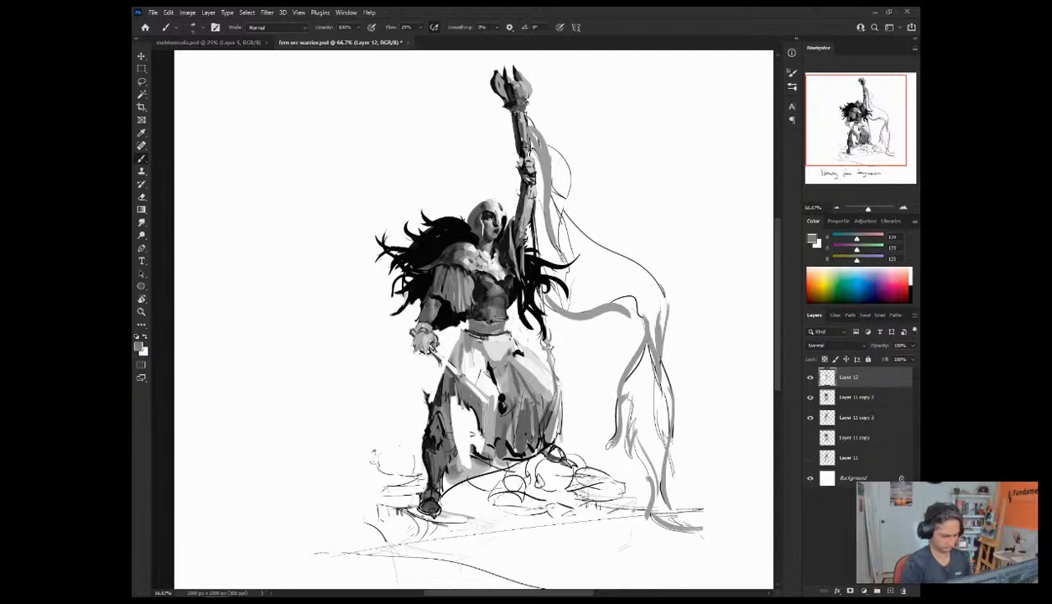
alt+click(495, 277)
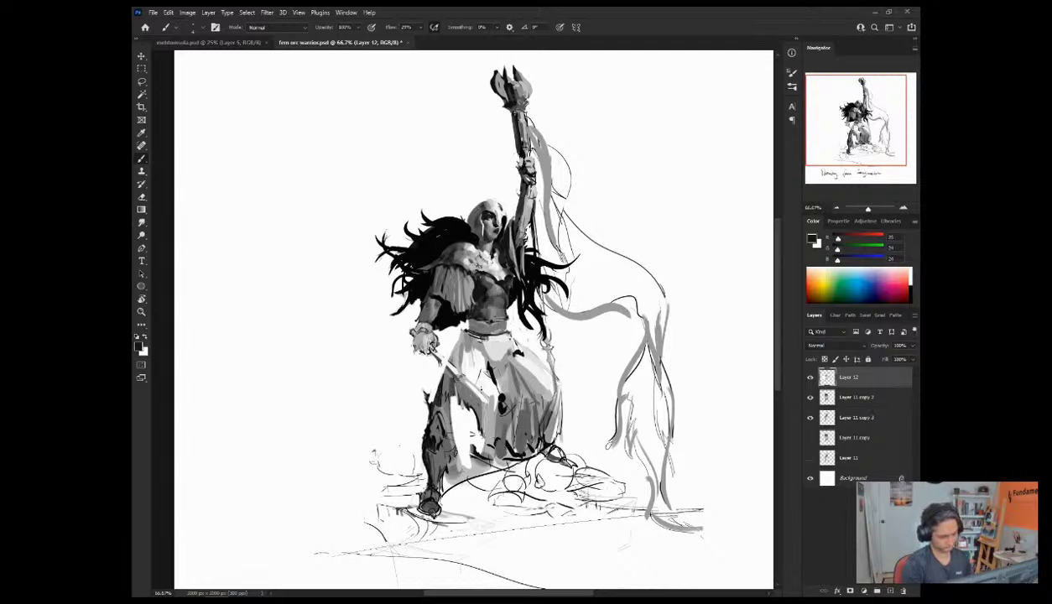
alt+click(470, 363)
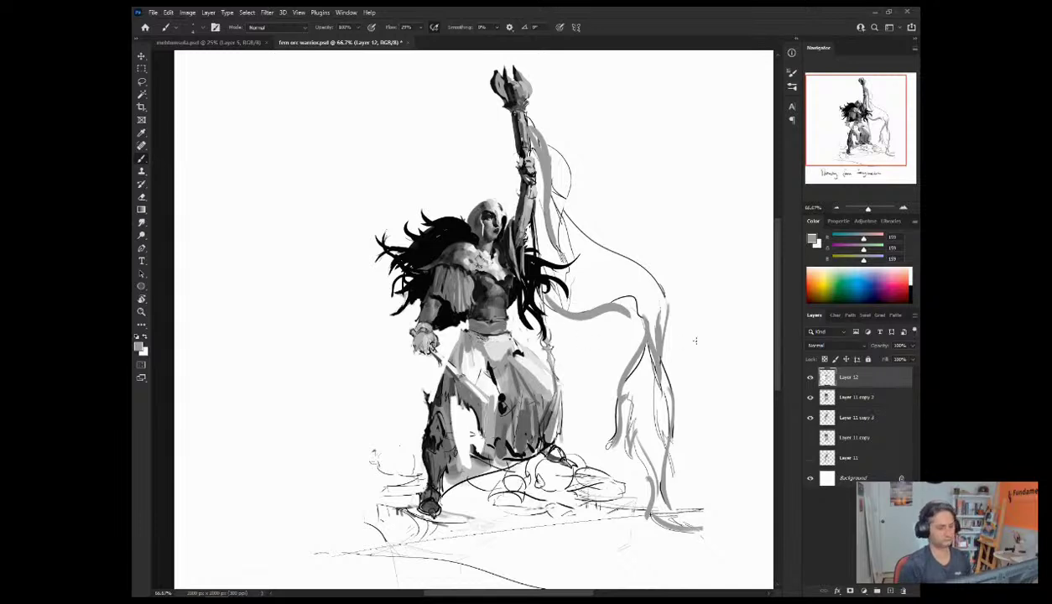
Step: Check the whole composition, then repaint the warrior's belt as a solid black band across the waist
click(836, 208)
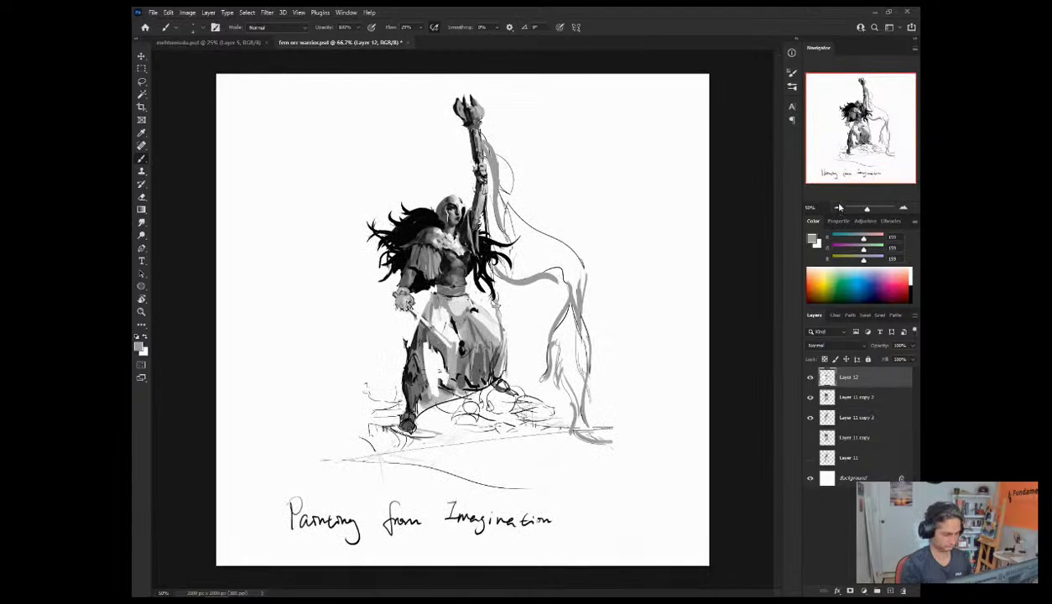
click(901, 207)
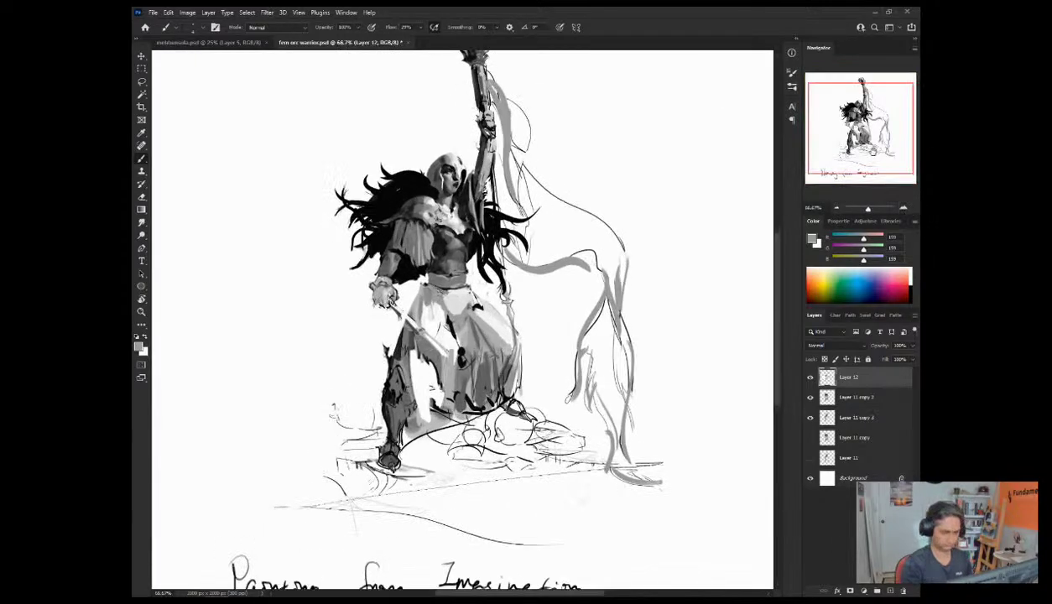
drag(854, 151, 832, 149)
alt+click(475, 293)
mouse_move(439, 291)
mouse_down()
mouse_move(480, 289)
mouse_move(457, 295)
mouse_move(472, 297)
mouse_up()
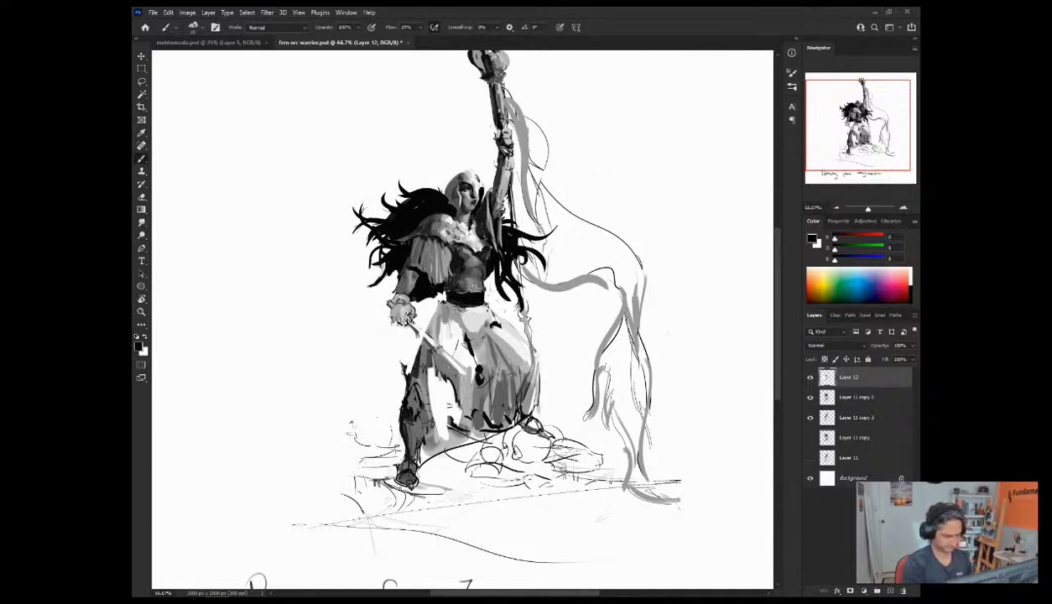
Step: Narrow the black belt and model the bare midriff above it with black and sampled greys
alt+click(461, 304)
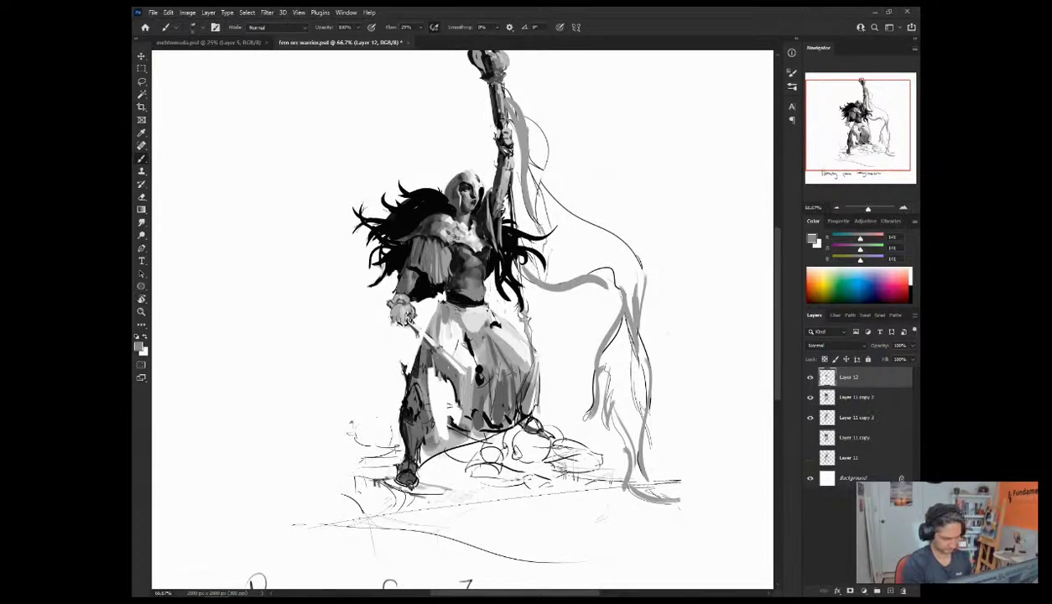
alt+click(462, 278)
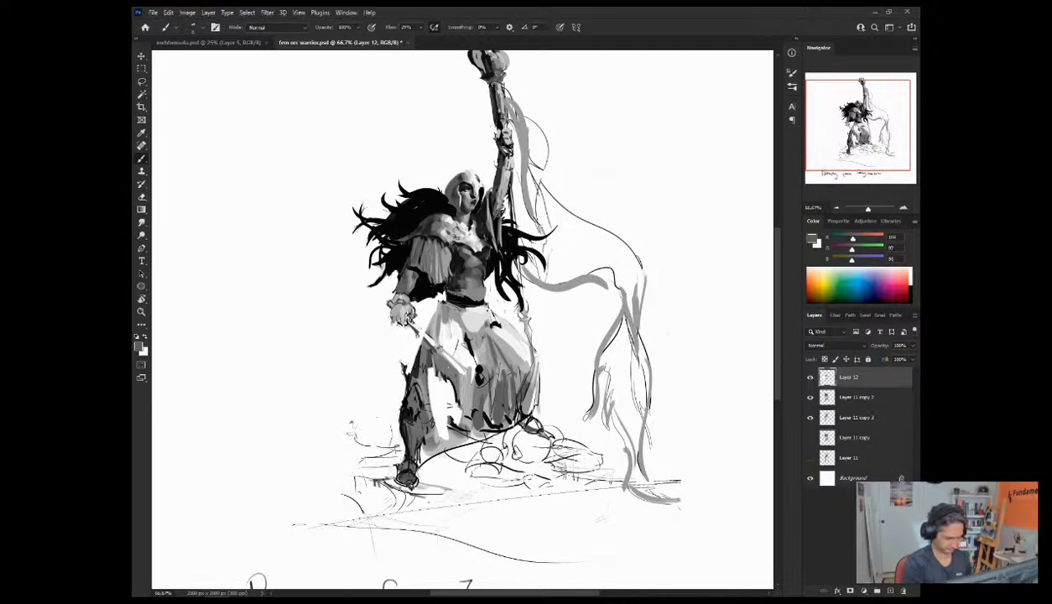
key(d)
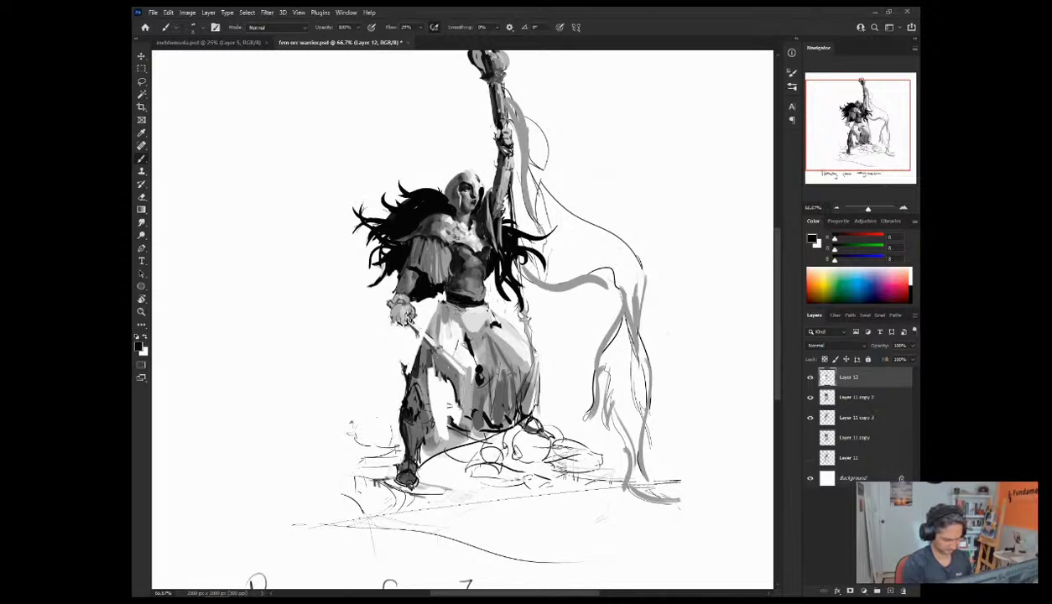
alt+click(469, 316)
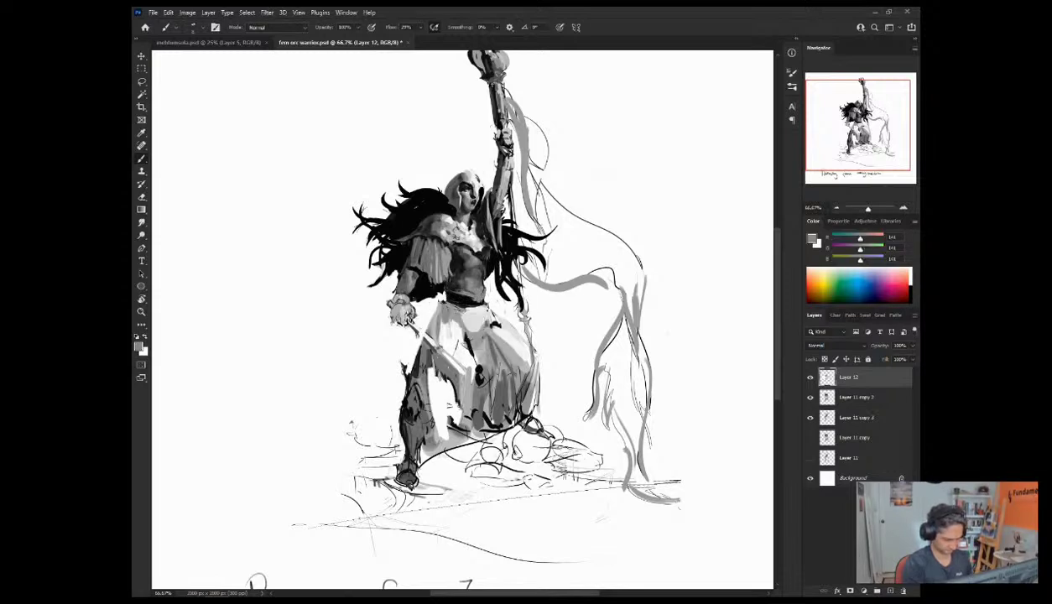
alt+click(460, 277)
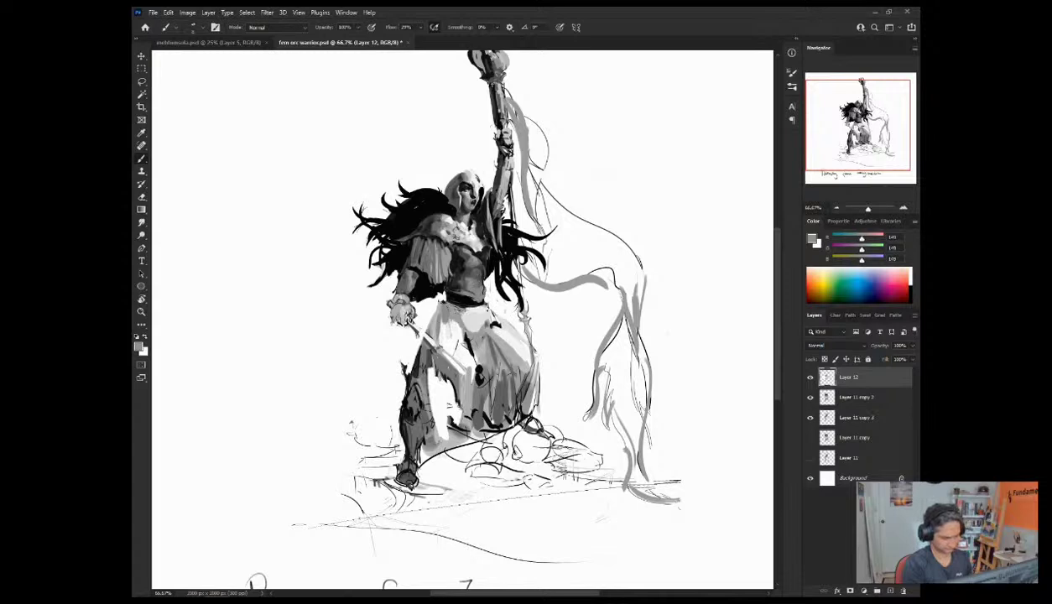
alt+click(475, 297)
alt+click(475, 292)
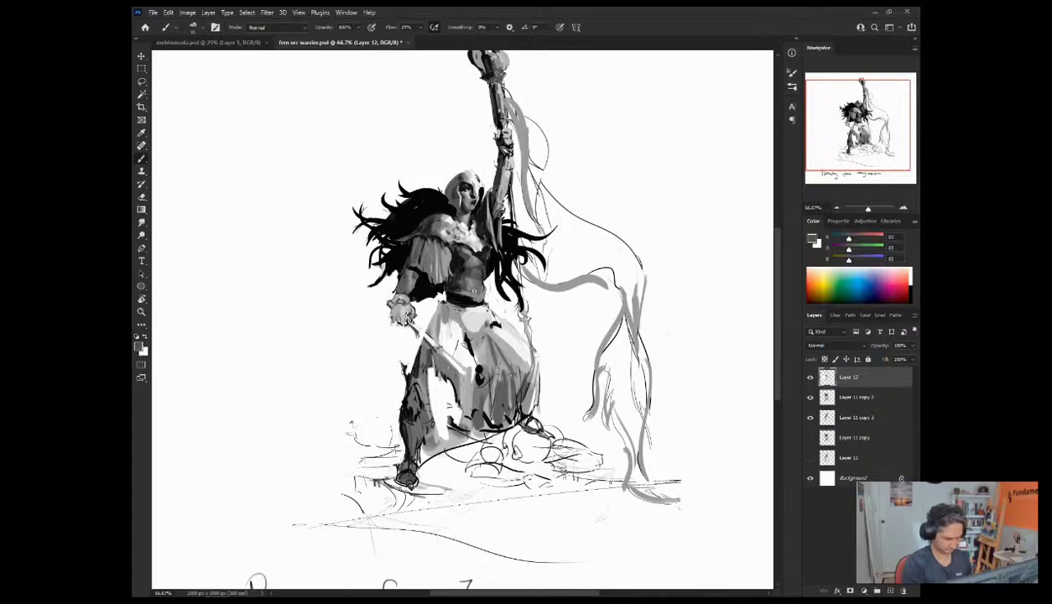
alt+click(462, 300)
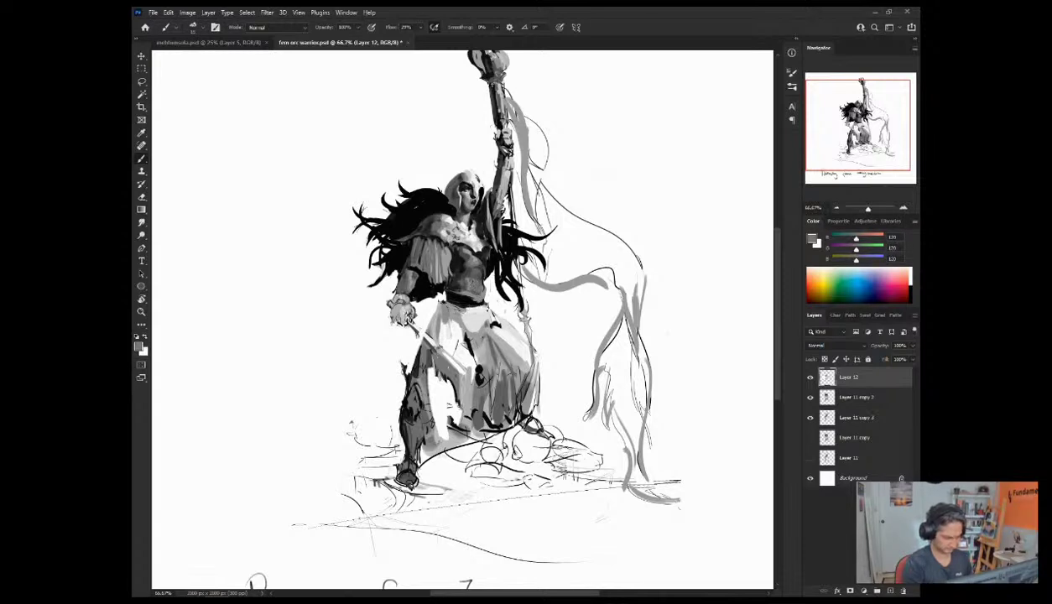
Step: Refine the bare midriff and upper skirt around the belt with sampled greys, white and black
alt+click(478, 290)
alt+click(459, 302)
alt+click(474, 272)
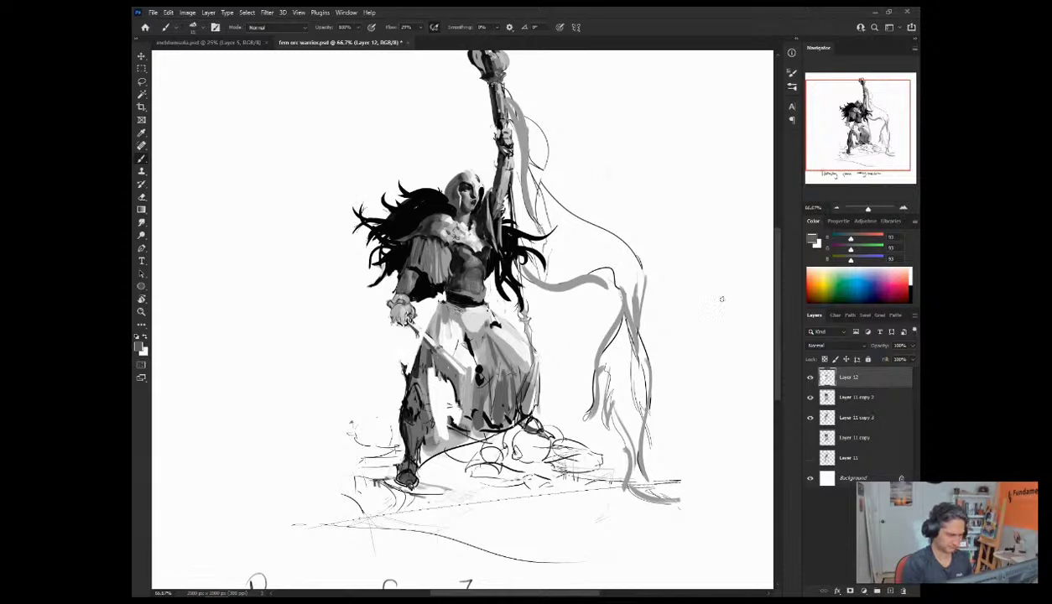
alt+click(466, 317)
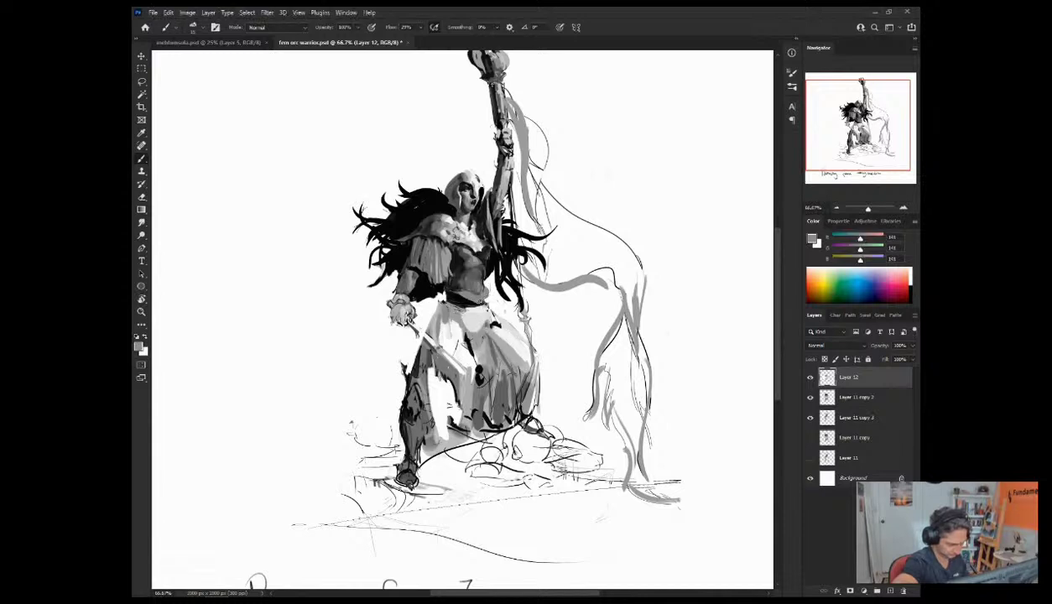
key(x)
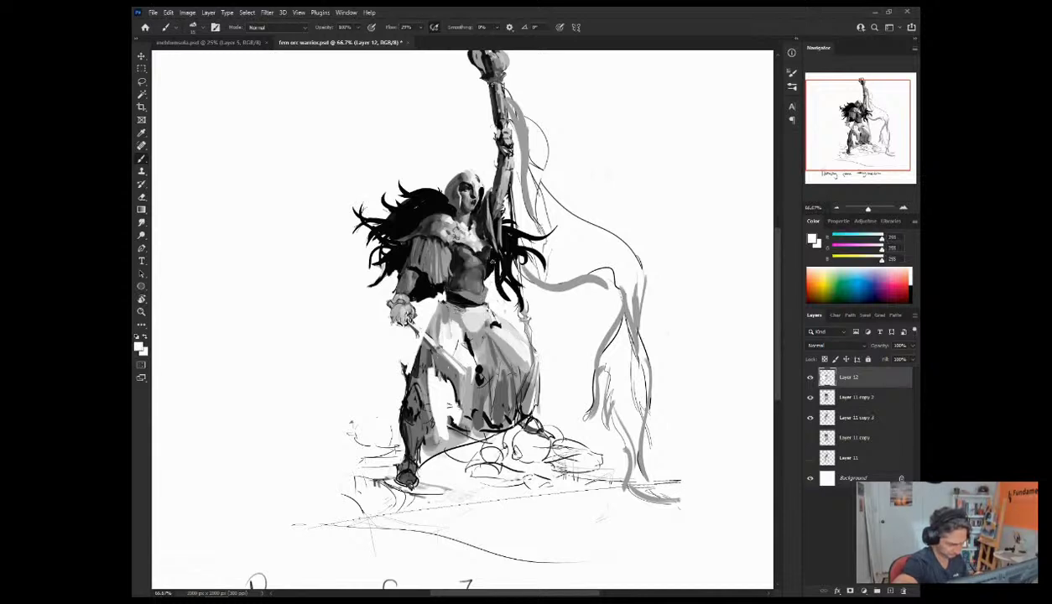
key(d)
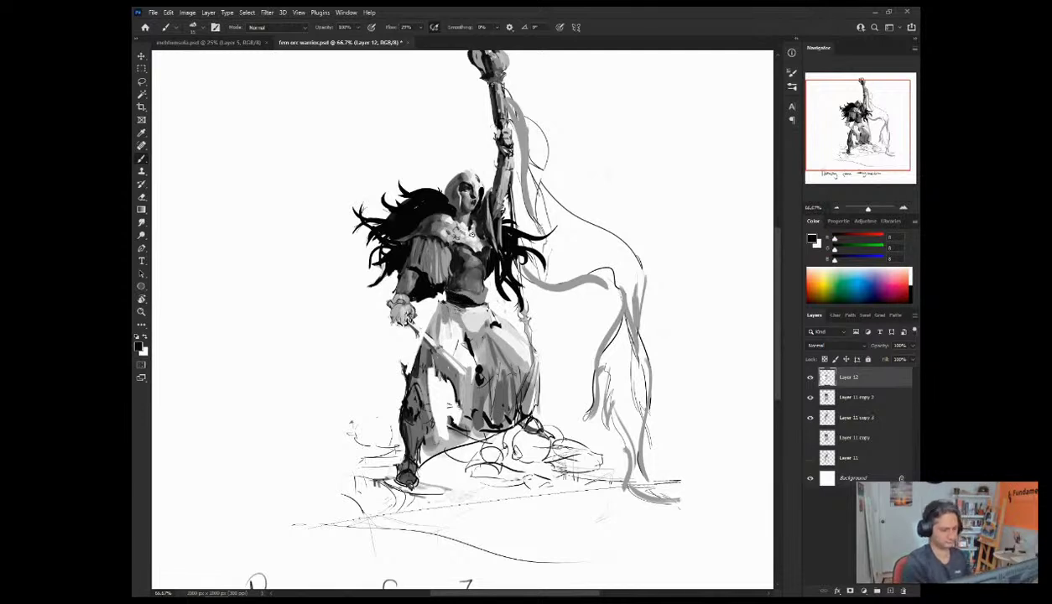
Step: Rework the belt's top and bottom edges with sampled mid and light greys and black
alt+click(471, 295)
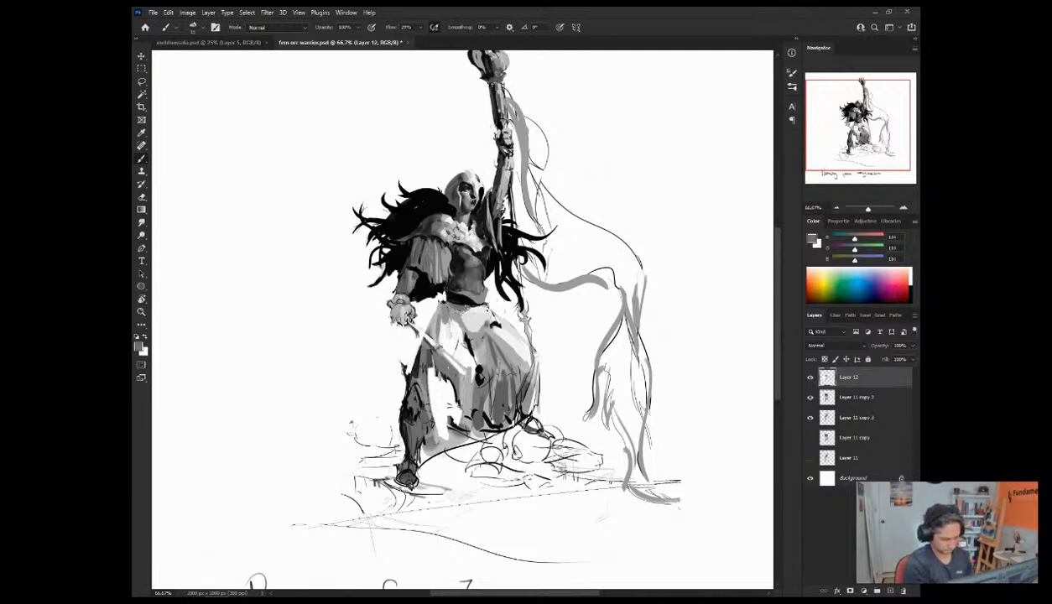
alt+click(485, 310)
alt+click(466, 277)
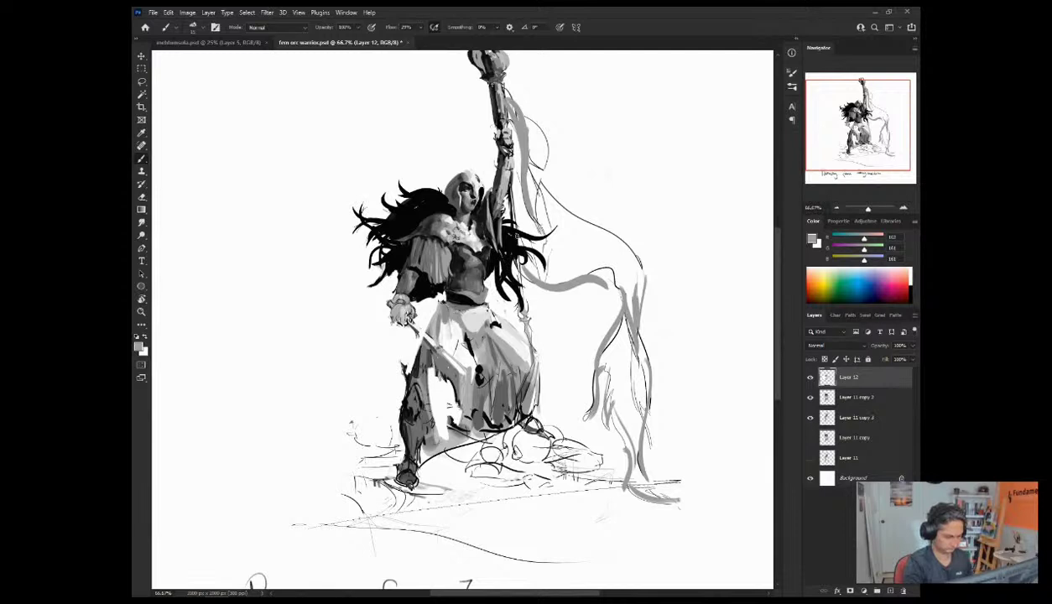
alt+click(466, 300)
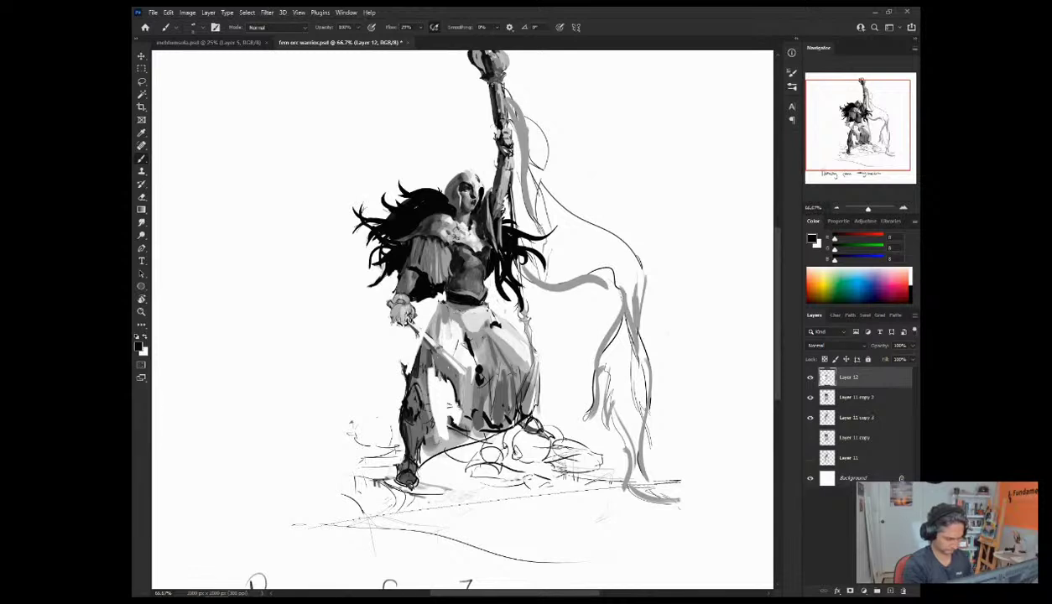
key(x)
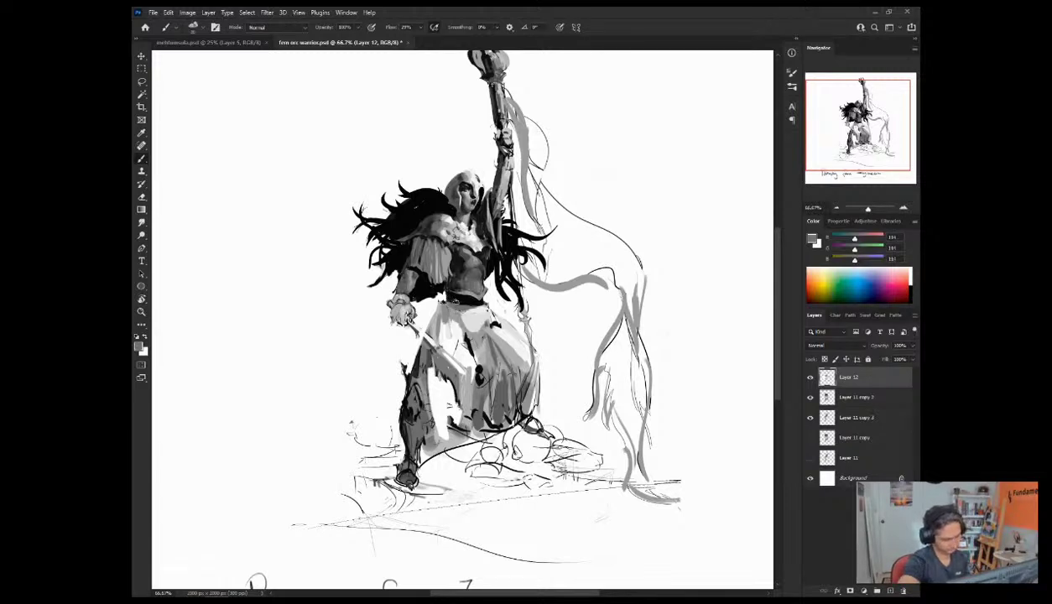
Step: Slim the black belt at the waist and clean up its outline with sampled grey, black and white
alt+click(452, 305)
alt+click(441, 294)
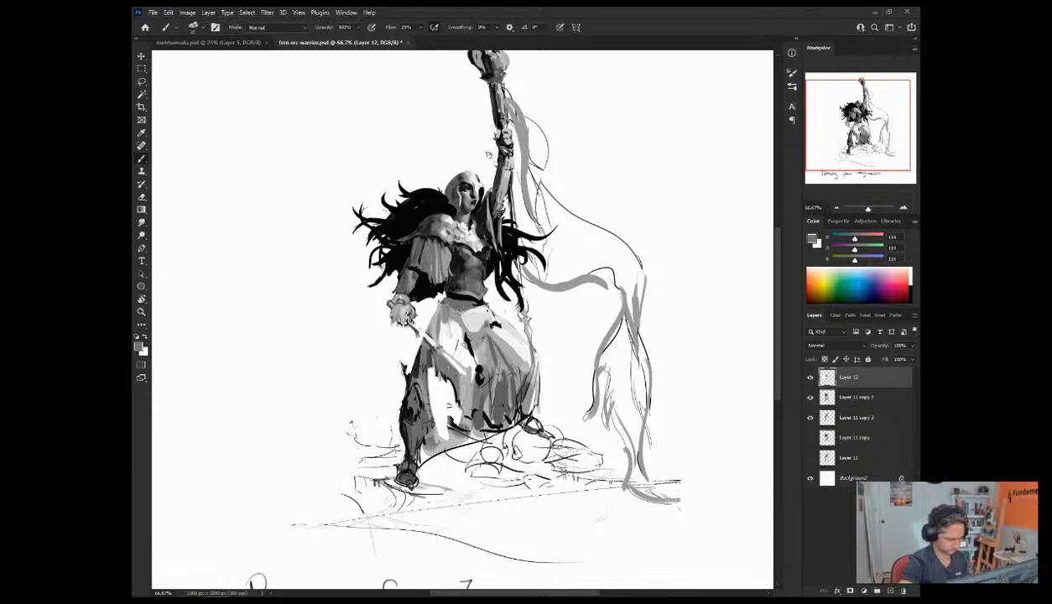
alt+click(469, 300)
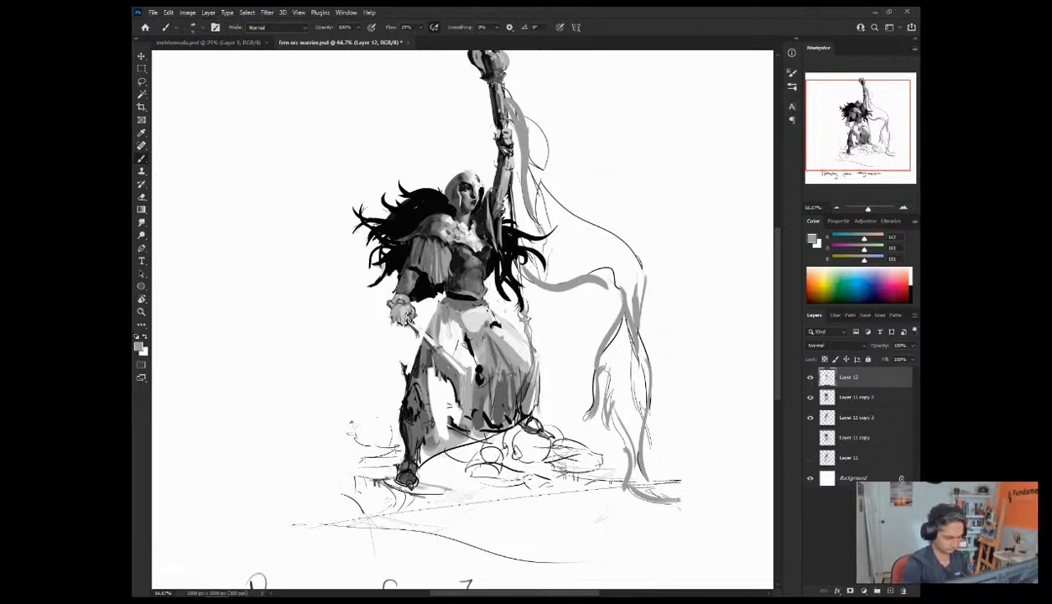
key(d)
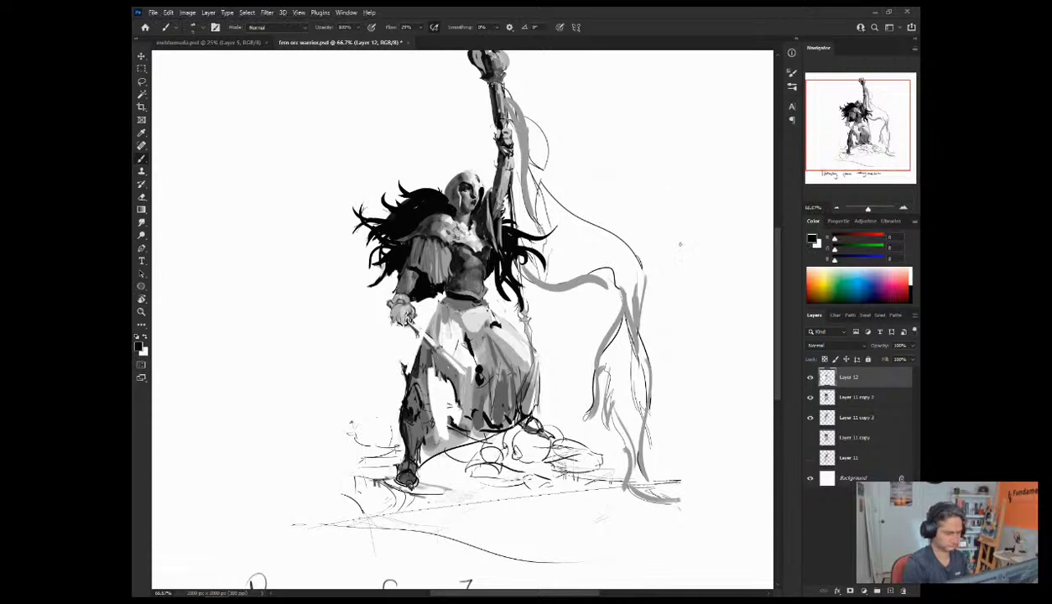
key(x)
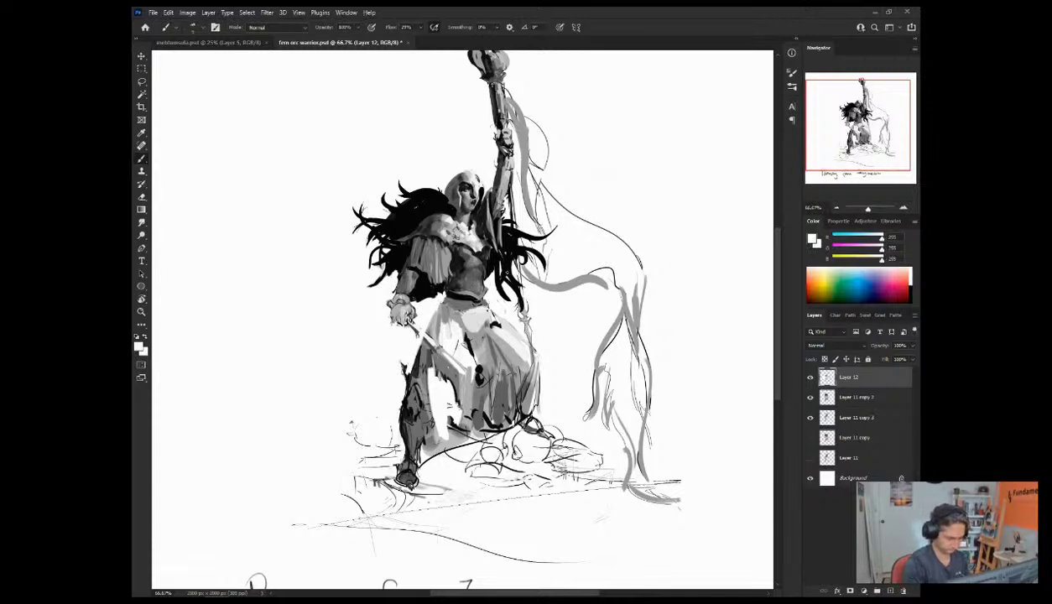
Step: Check the whole figure, then touch up the midriff and bodice with a larger brush in sampled greys
key(ctrl+minus)
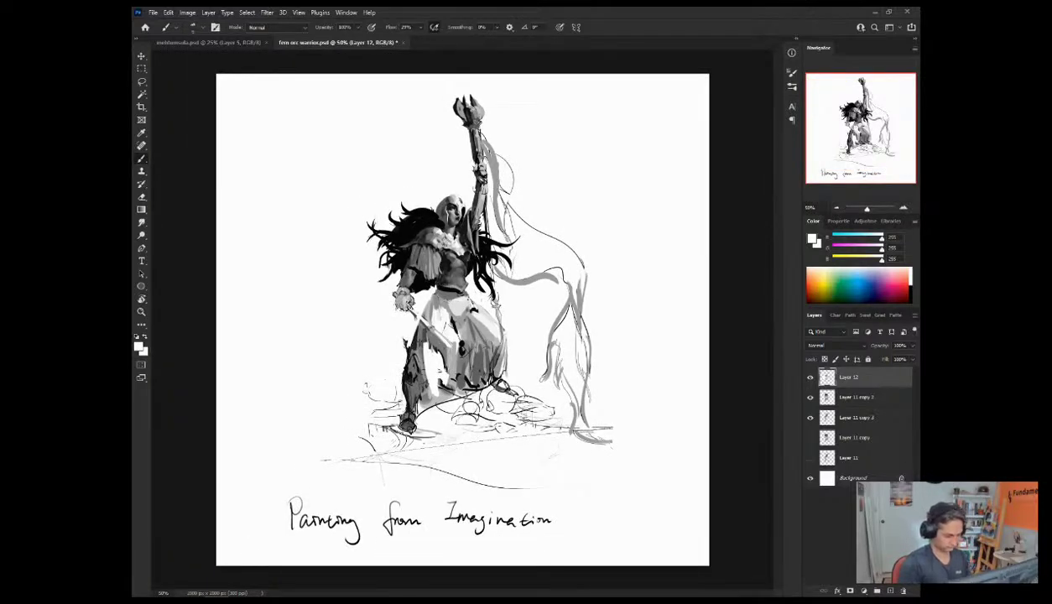
alt+click(450, 278)
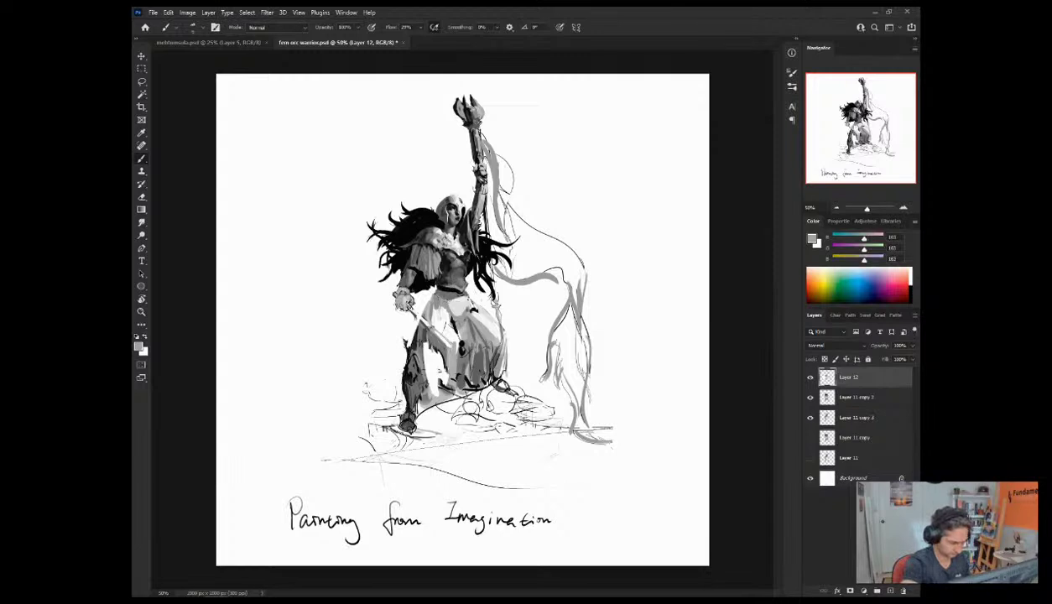
alt+click(447, 280)
key(.)
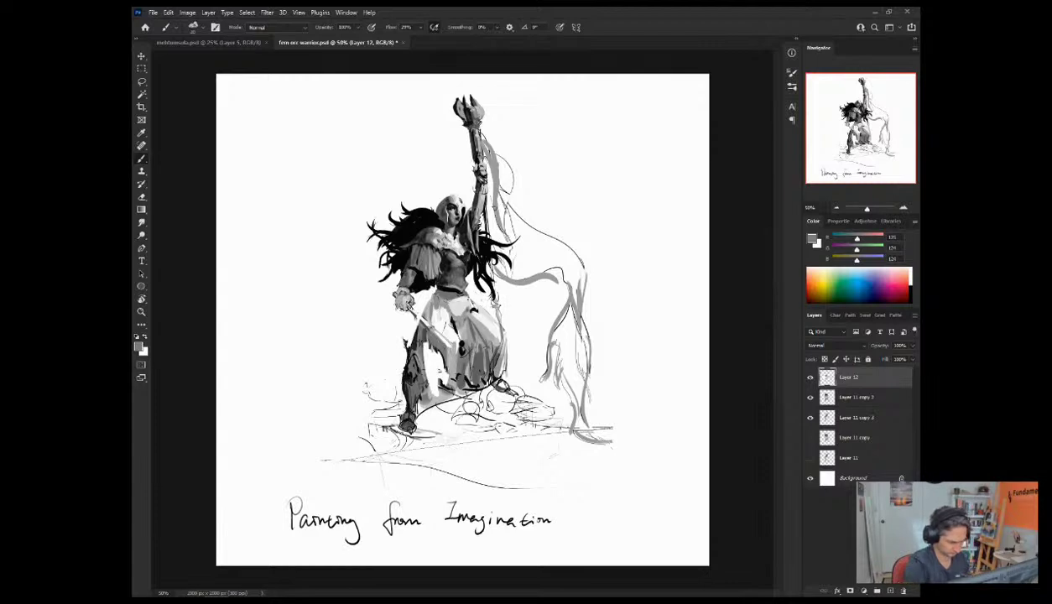
alt+click(455, 255)
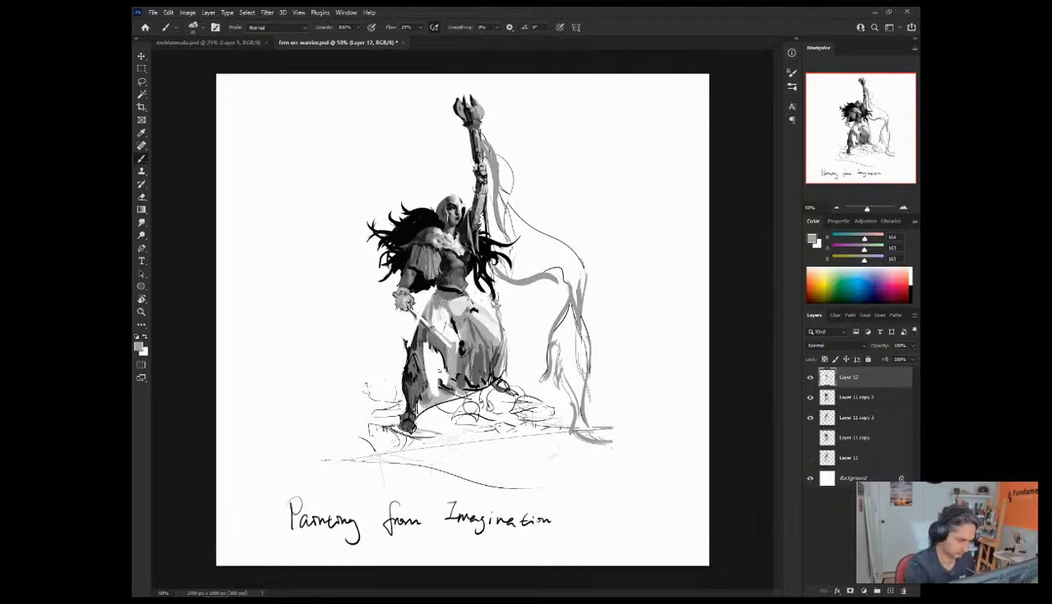
alt+click(455, 222)
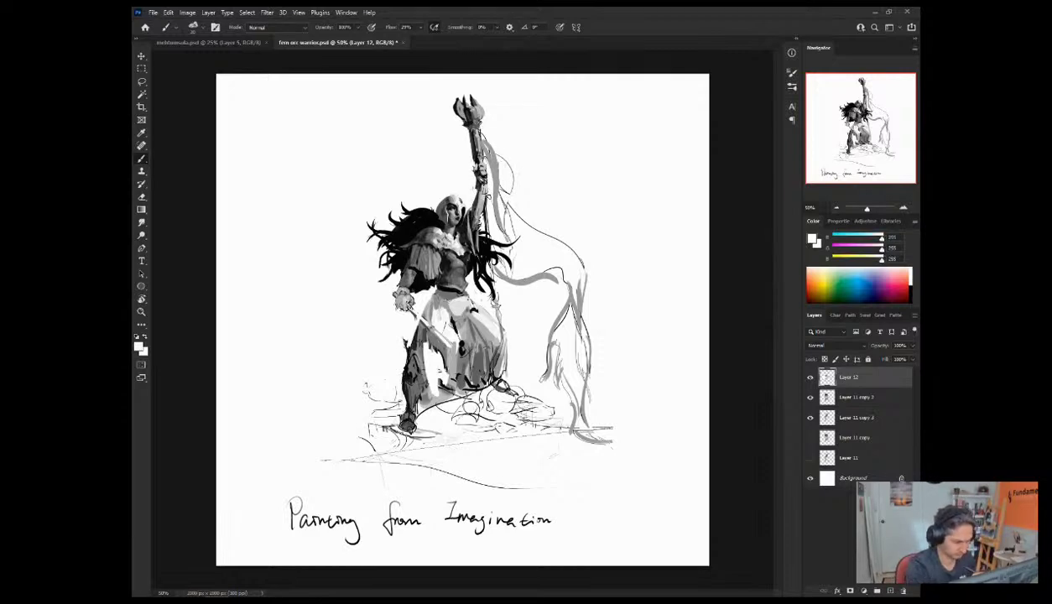
Step: Refine the raised arm from wrist to shoulder with sampled dark and light greys and white
alt+click(480, 173)
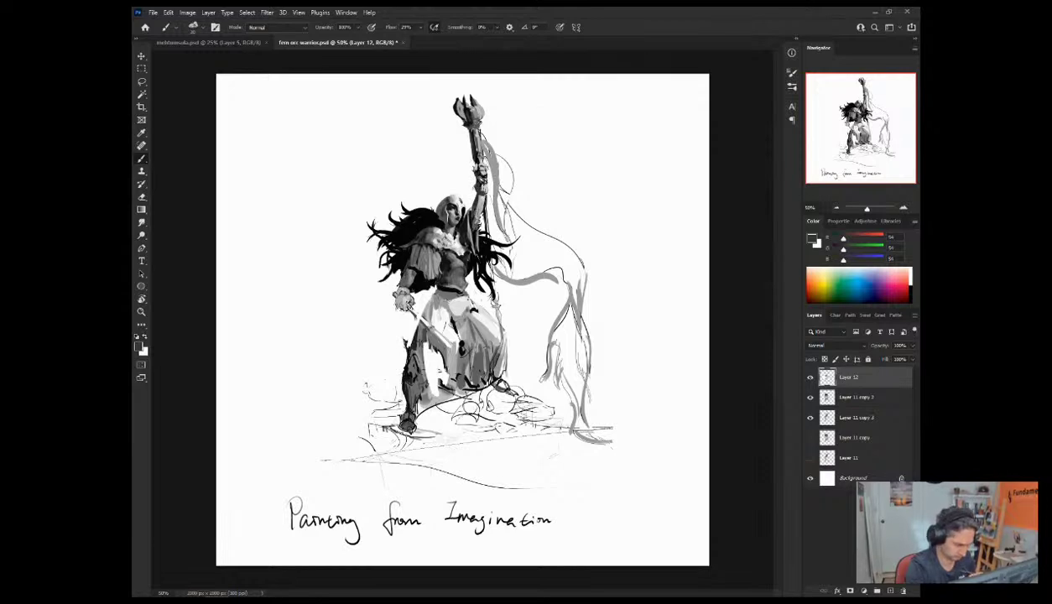
alt+click(462, 204)
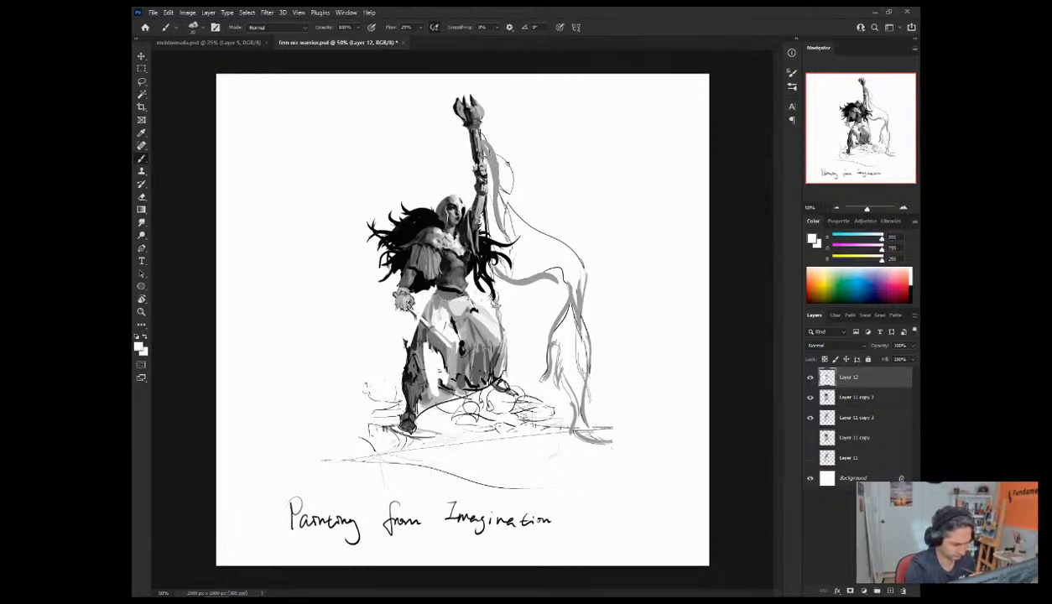
alt+click(474, 219)
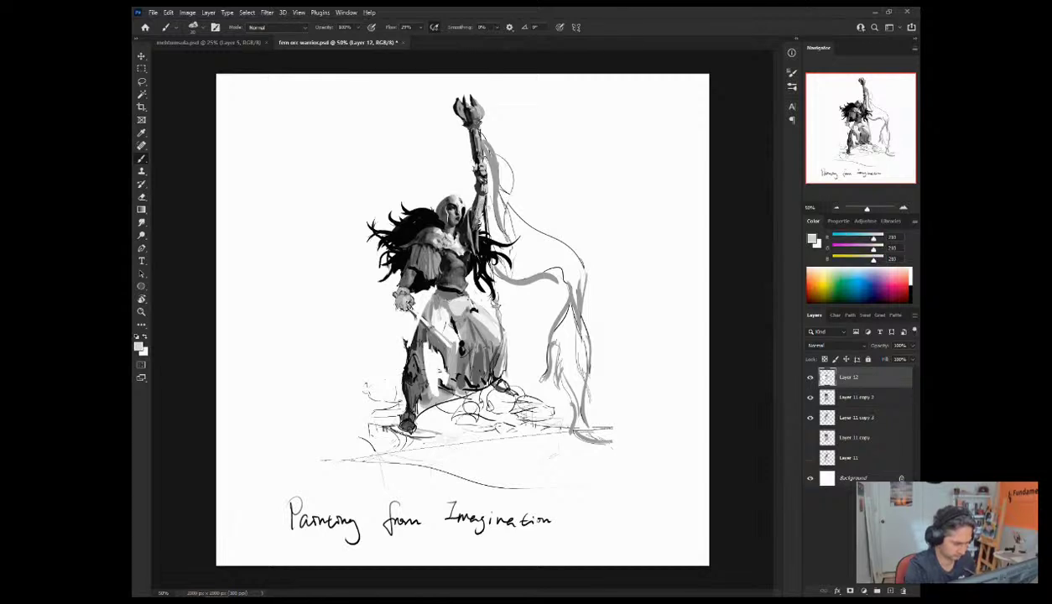
alt+click(474, 222)
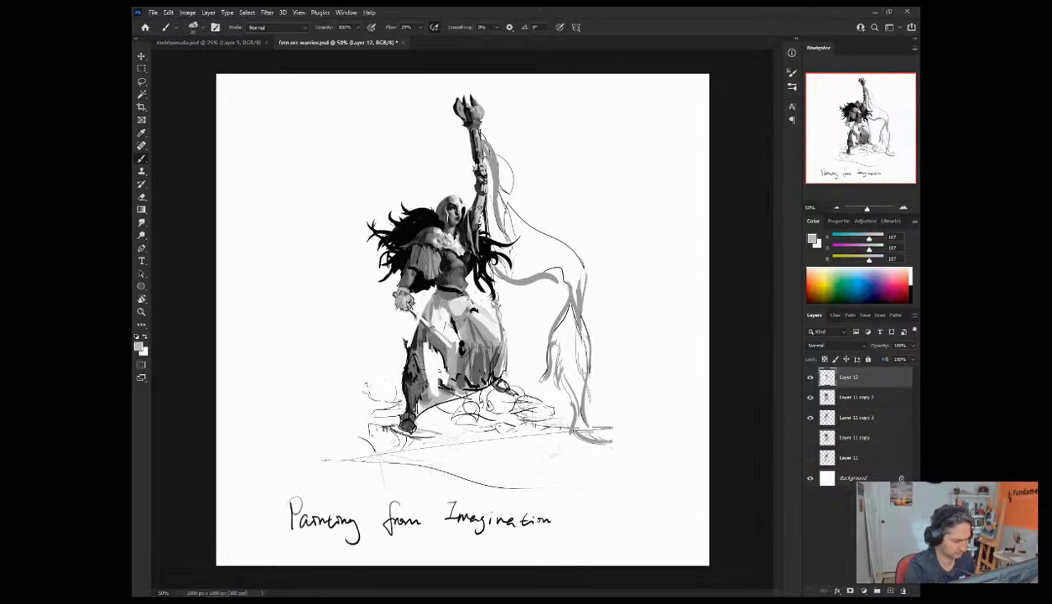
alt+click(468, 216)
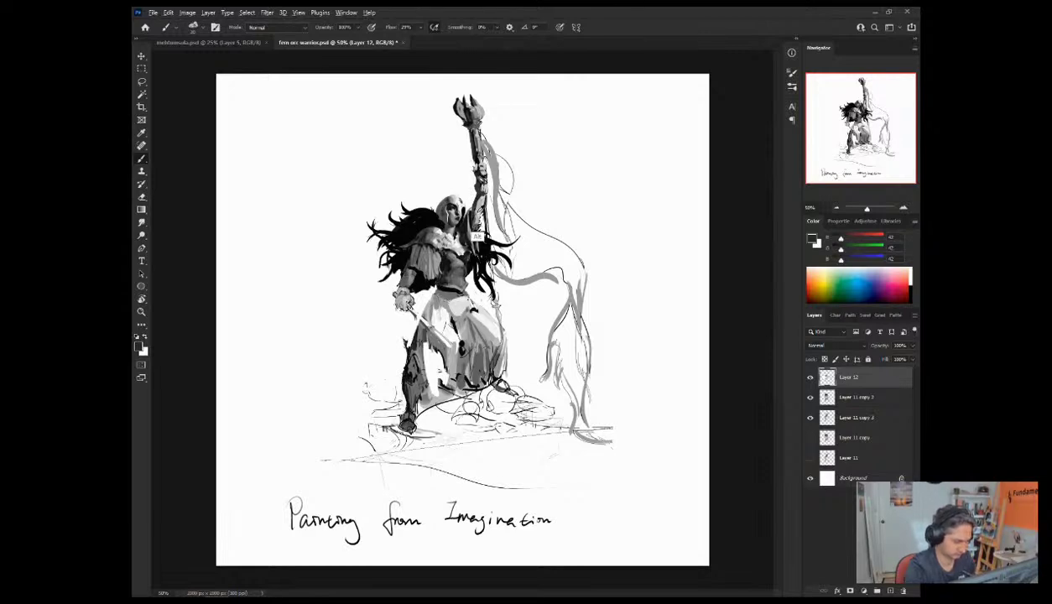
alt+click(468, 208)
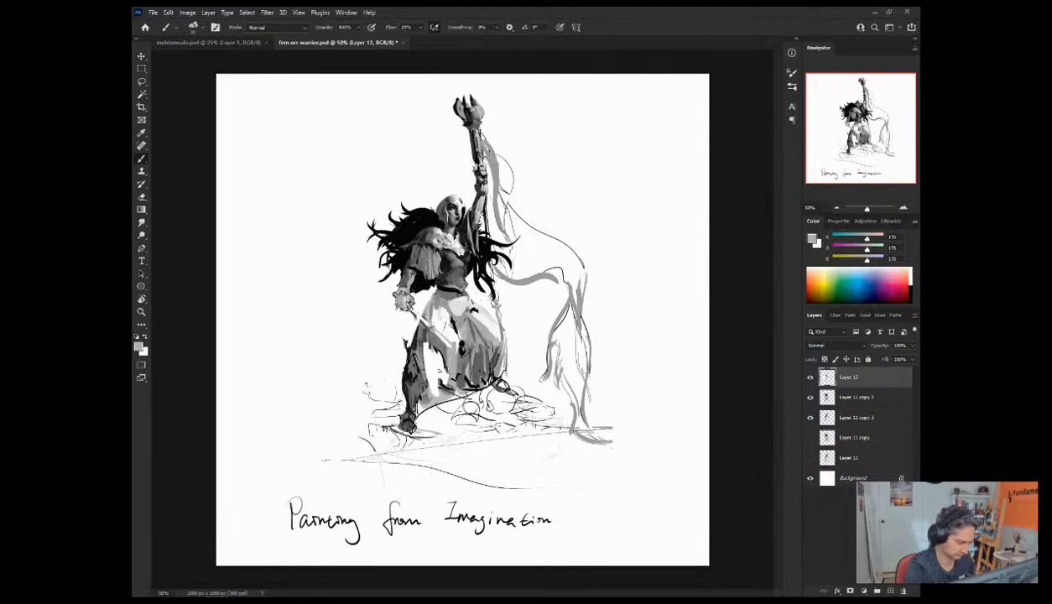
Step: Model the lowered forearm and sword hand with black and sampled mid and light greys
alt+click(394, 268)
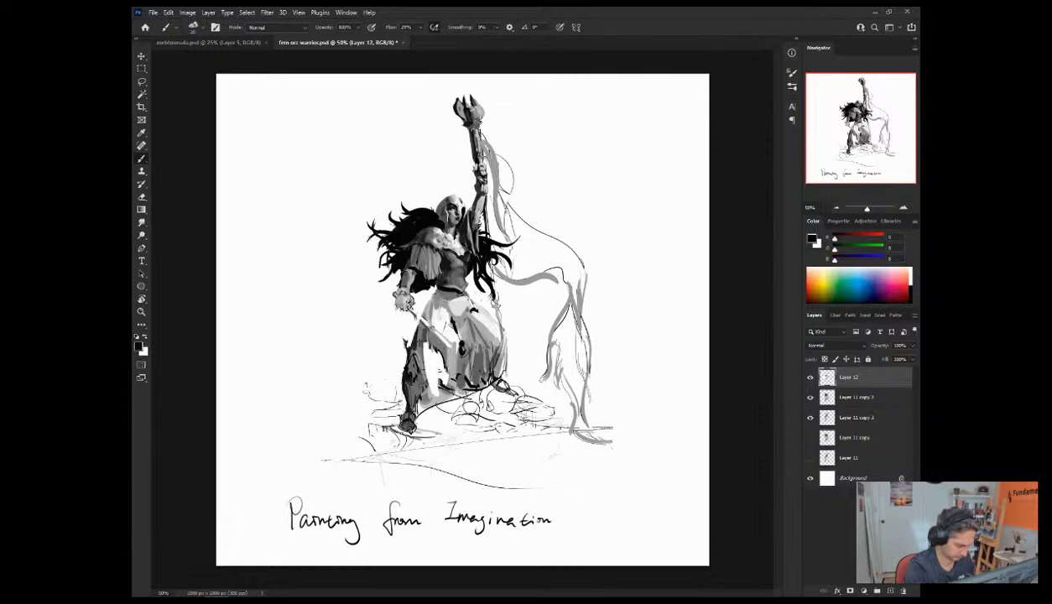
alt+click(394, 306)
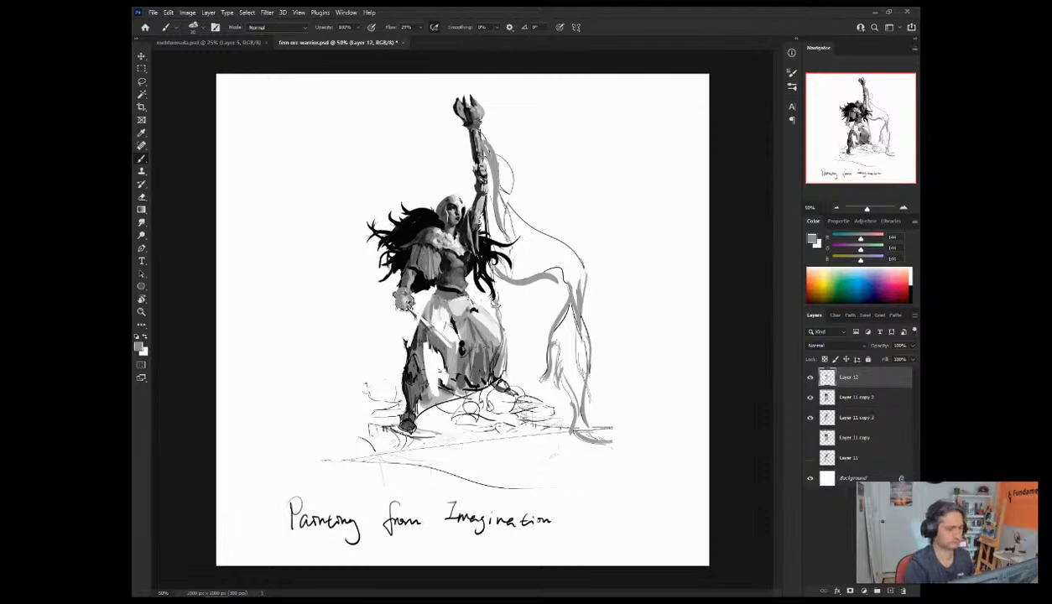
alt+click(405, 302)
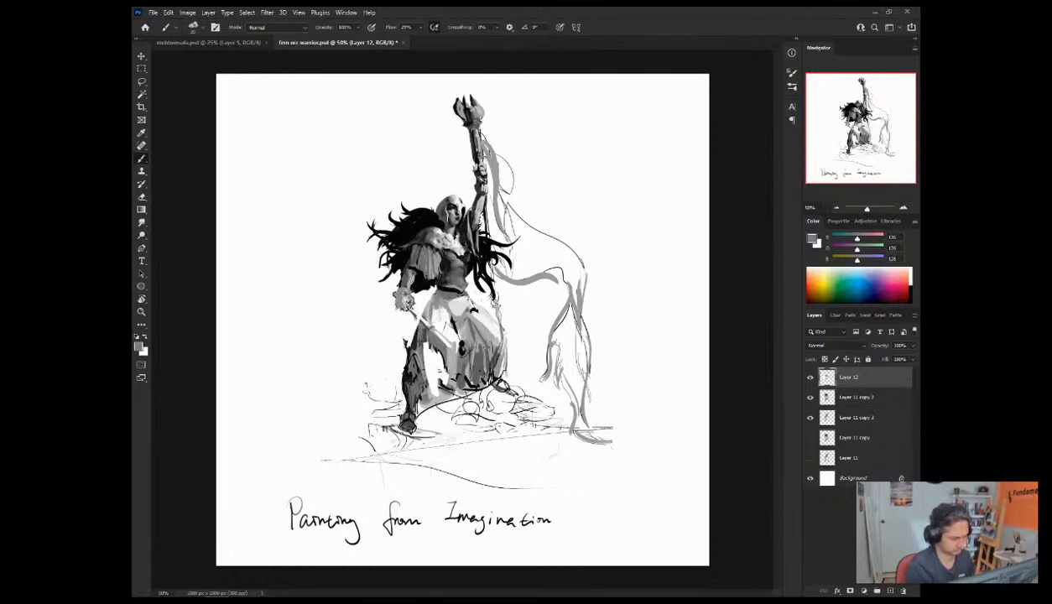
alt+click(399, 271)
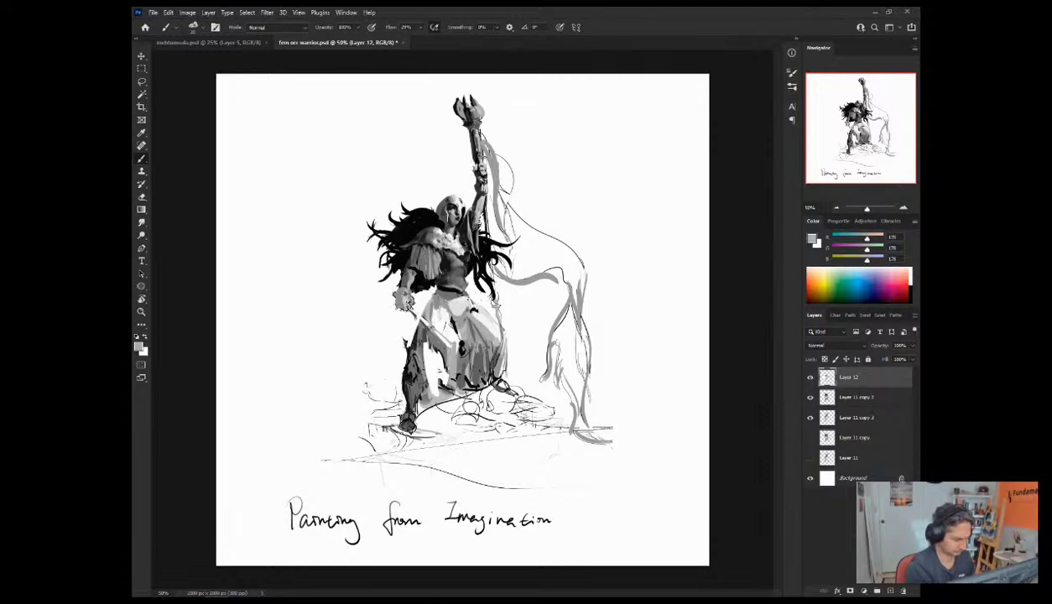
alt+click(405, 302)
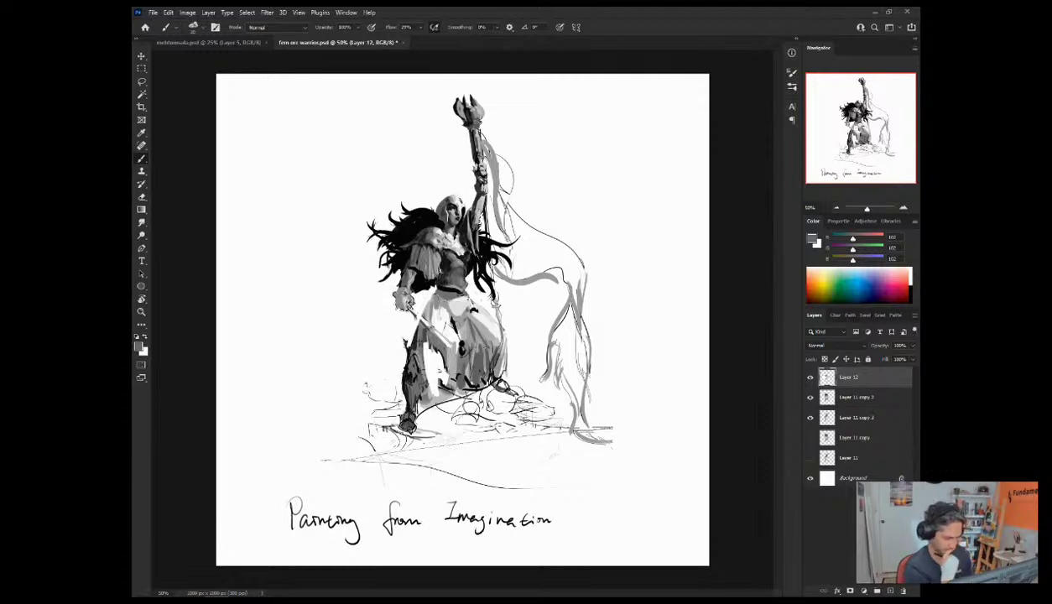
Step: Touch up the waist edge and the gap beside the sleeve with sampled greys and white
alt+click(438, 280)
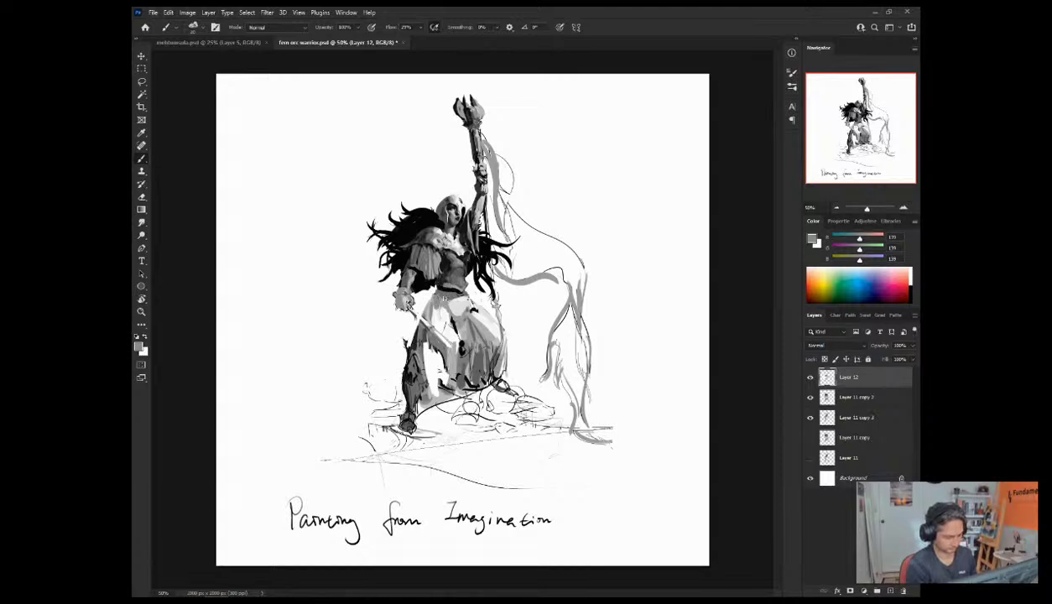
alt+click(438, 275)
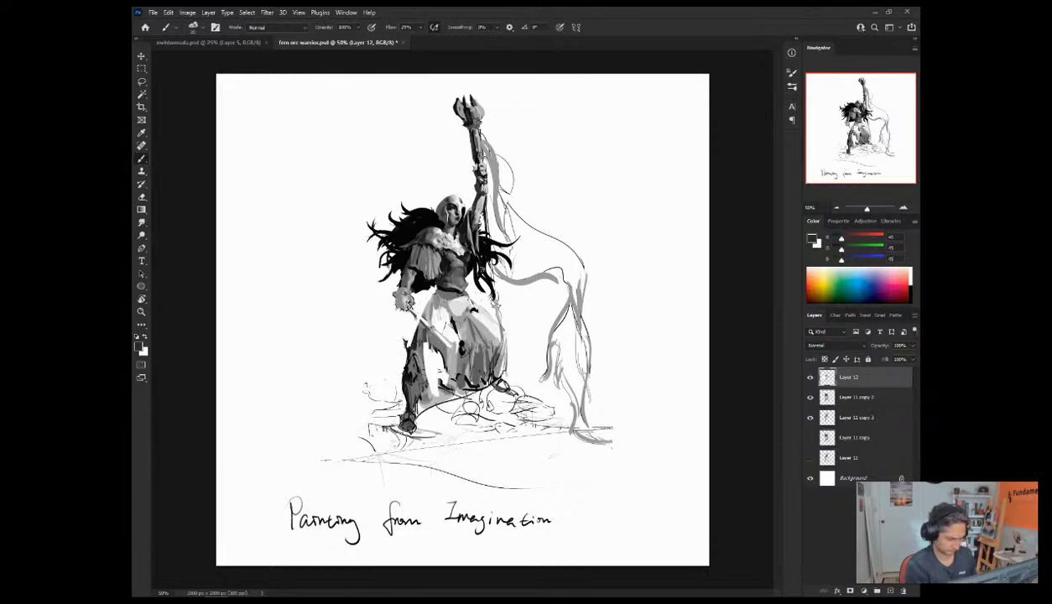
alt+click(427, 280)
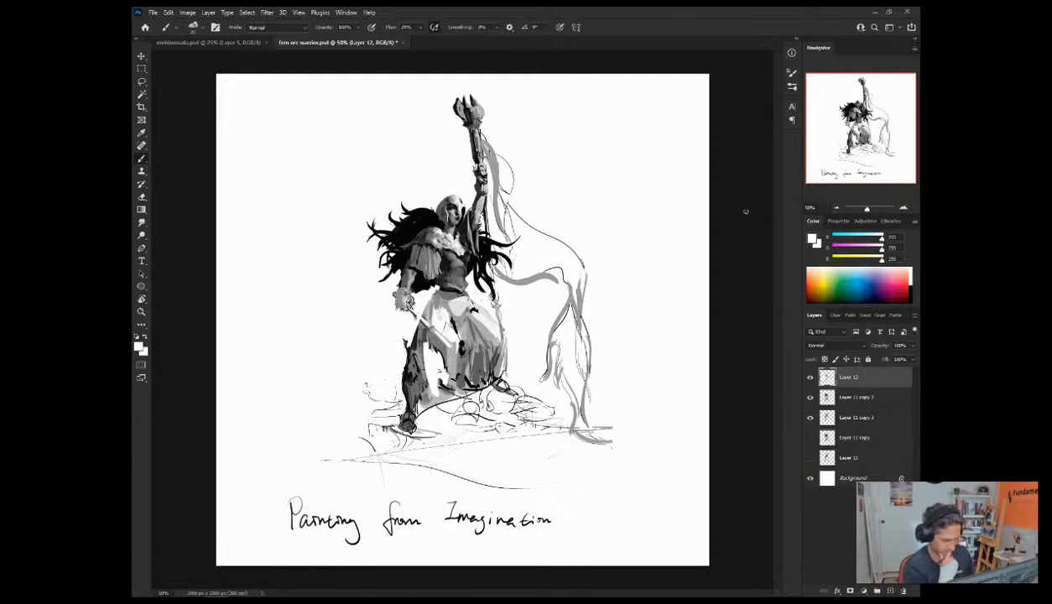
Step: Touch up the head, bodice and hem of the lowered arm's sleeve with sampled light, mid and dark greys
alt+click(452, 220)
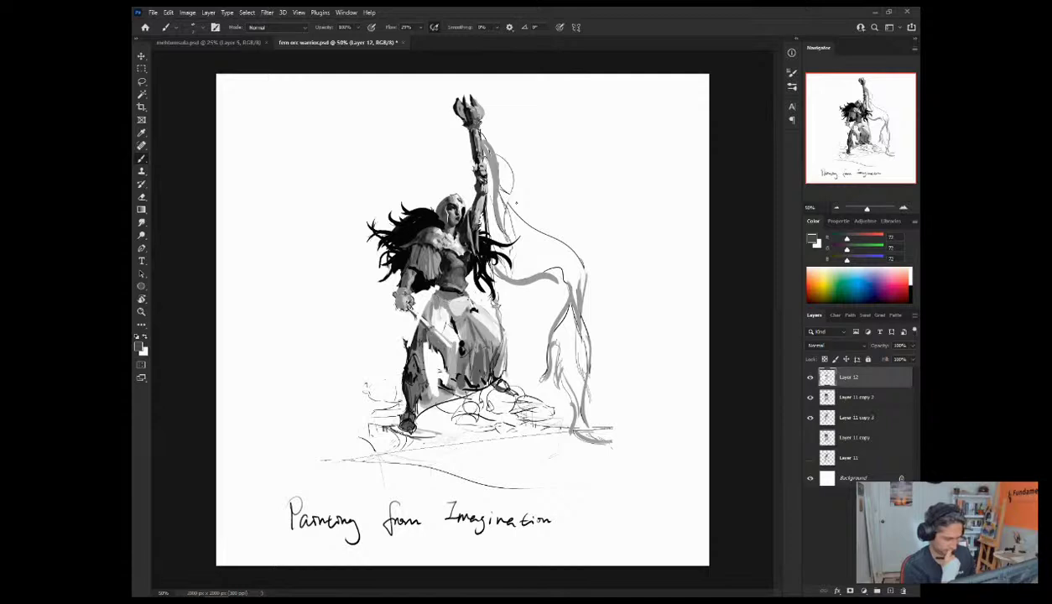
alt+click(453, 267)
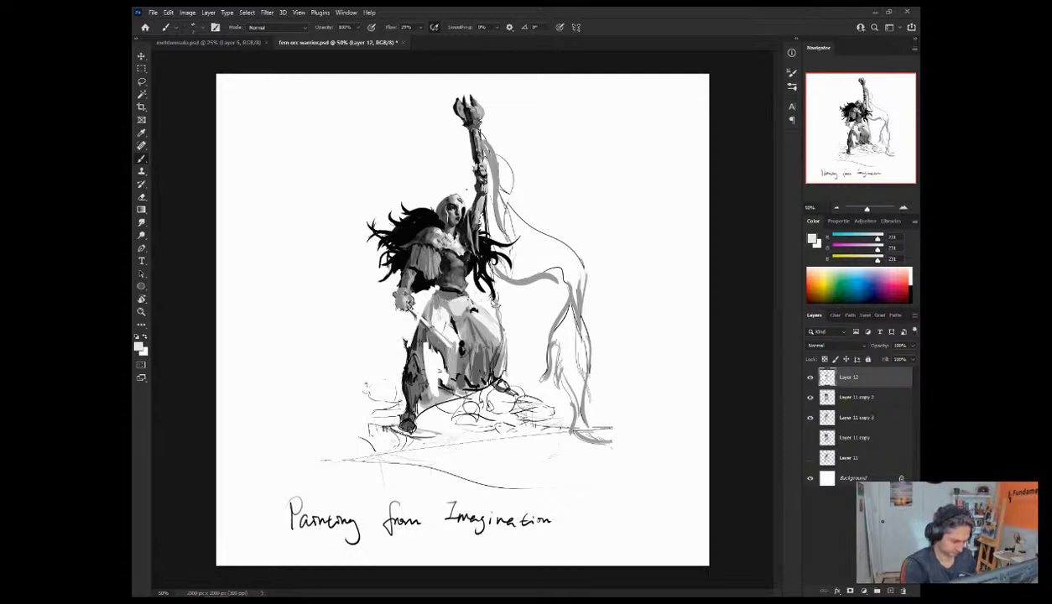
alt+click(425, 285)
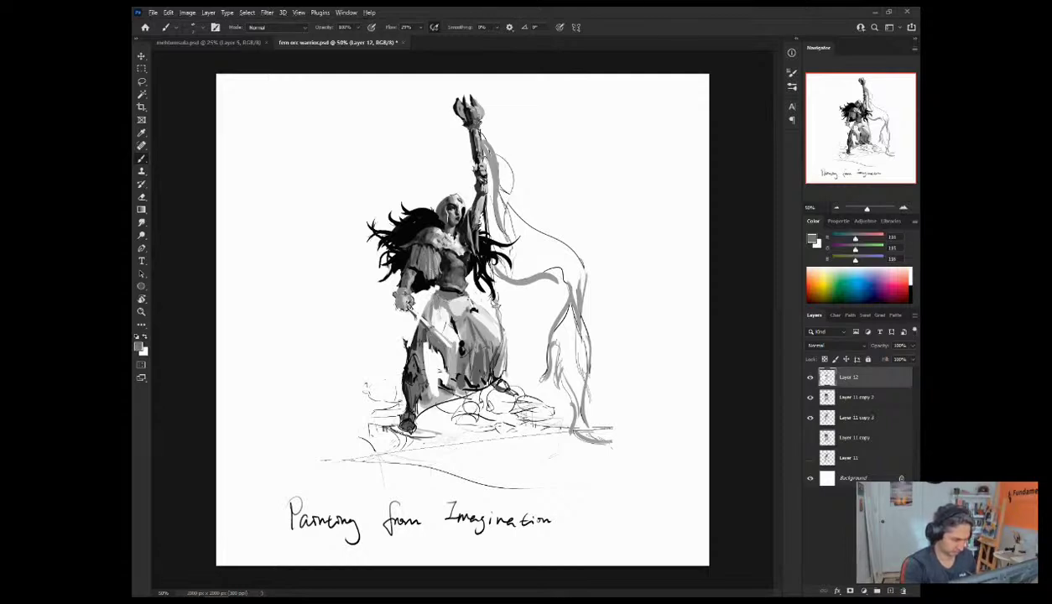
alt+click(422, 265)
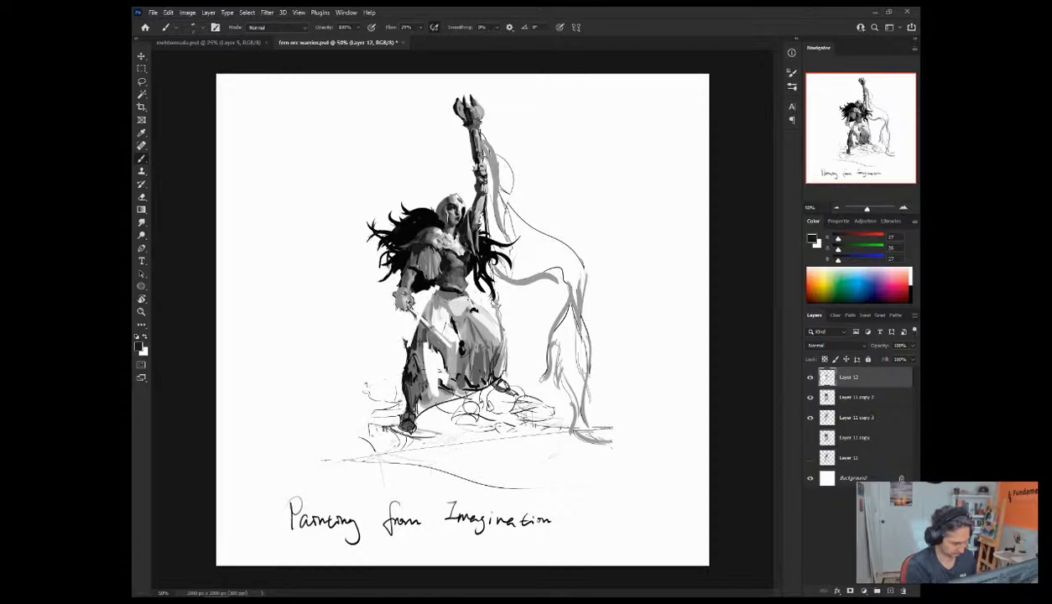
Step: Model the sleeve folds, elbow and upper forearm of the lowered arm with sampled greys and black
alt+click(409, 284)
alt+click(413, 272)
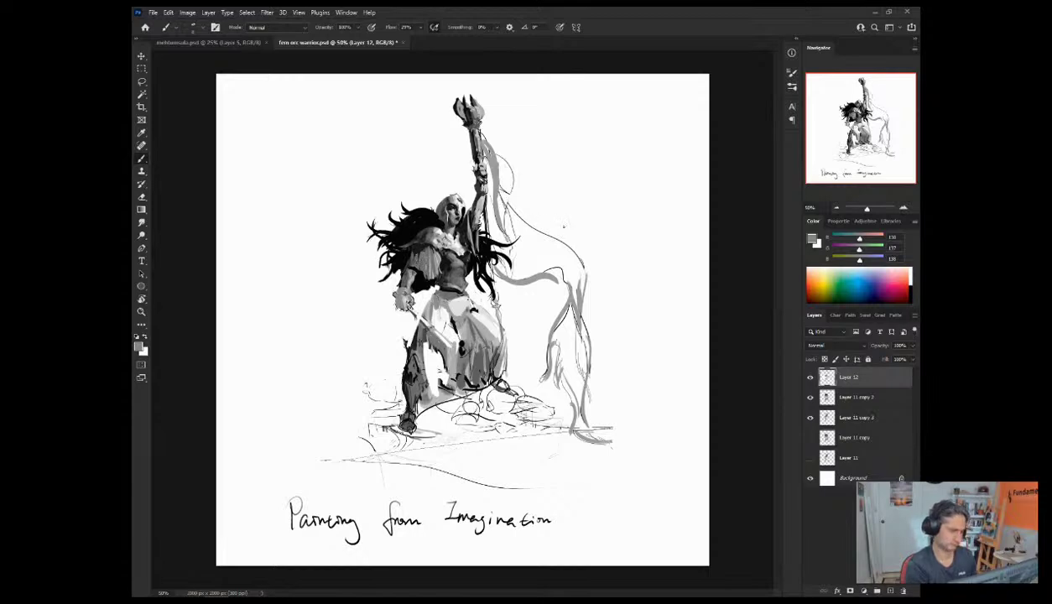
alt+click(399, 269)
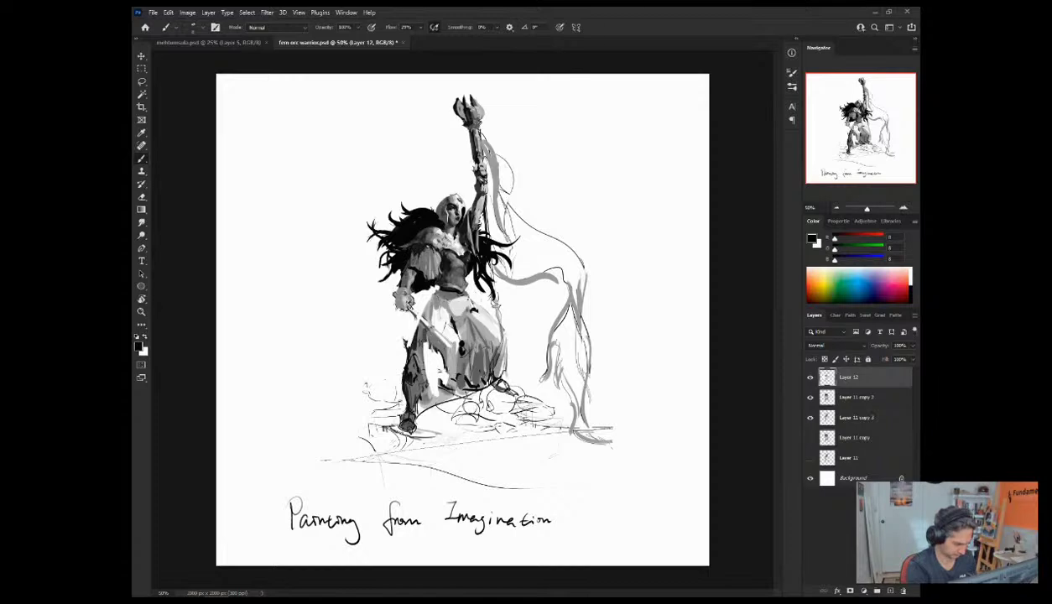
alt+click(410, 257)
alt+click(416, 252)
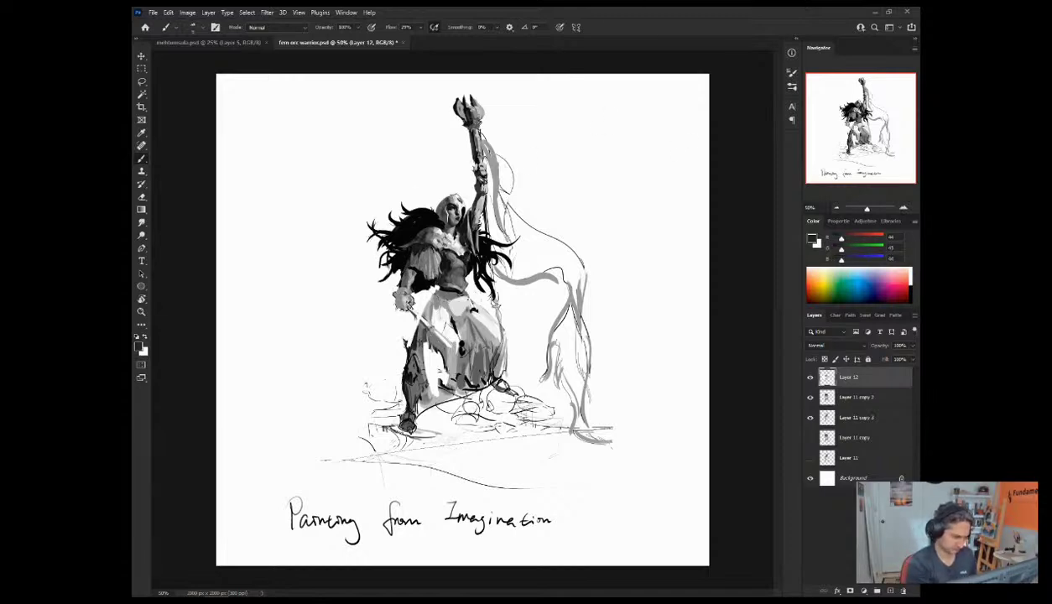
alt+click(421, 239)
alt+click(425, 274)
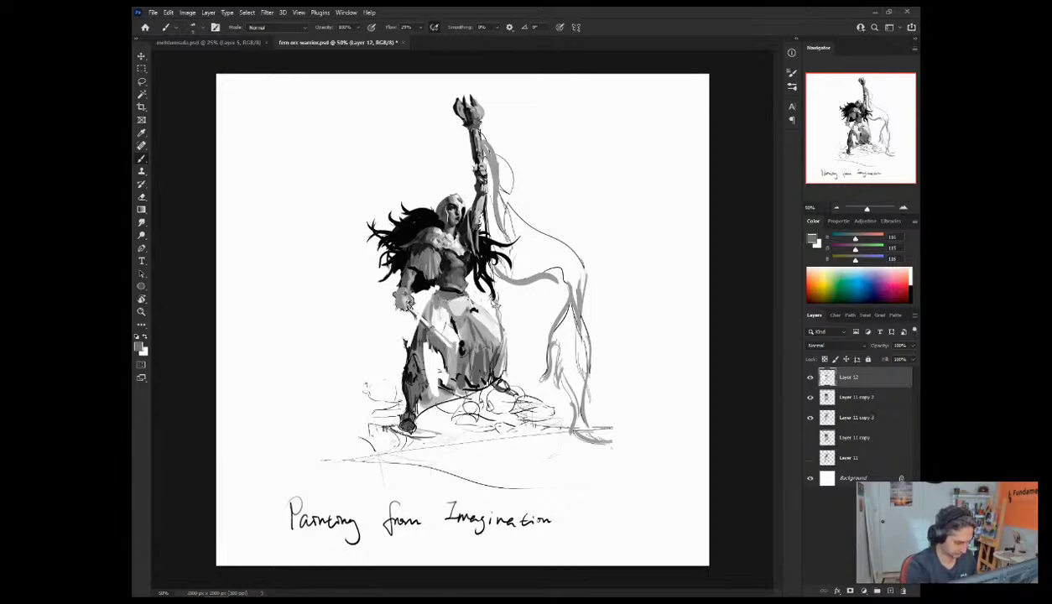
alt+click(417, 285)
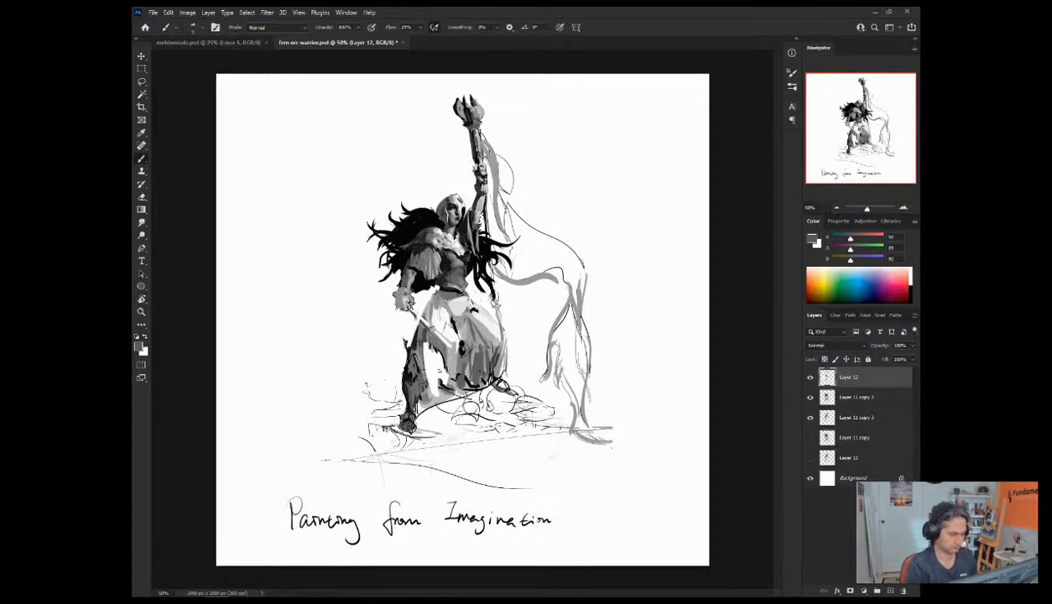
key(d)
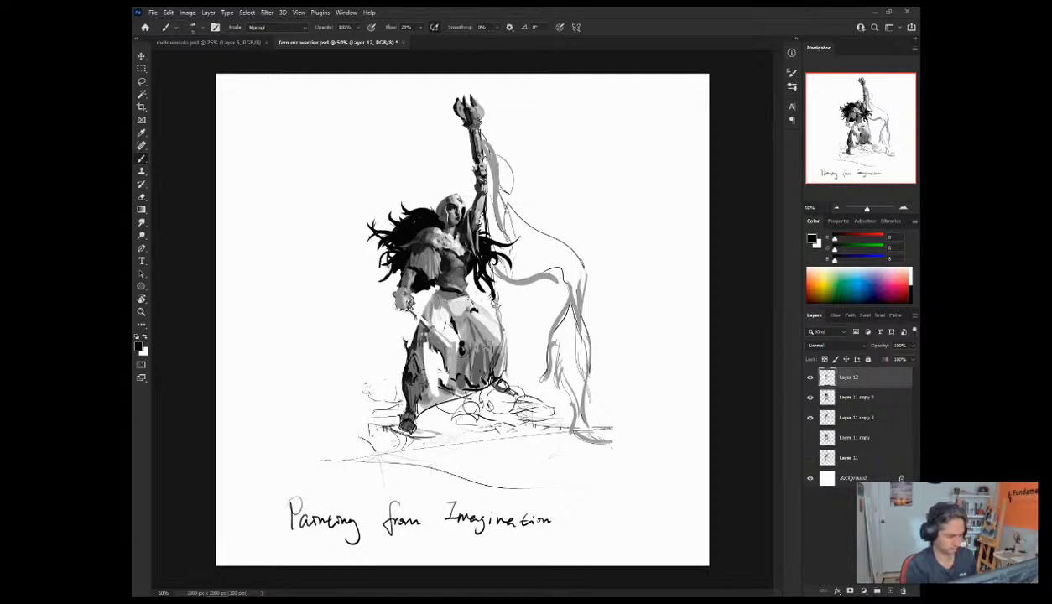
Step: Mirror the canvas to refine the sleeve and sword arm with sampled greys and black, and restore its orientation
key(ctrl+shift+h)
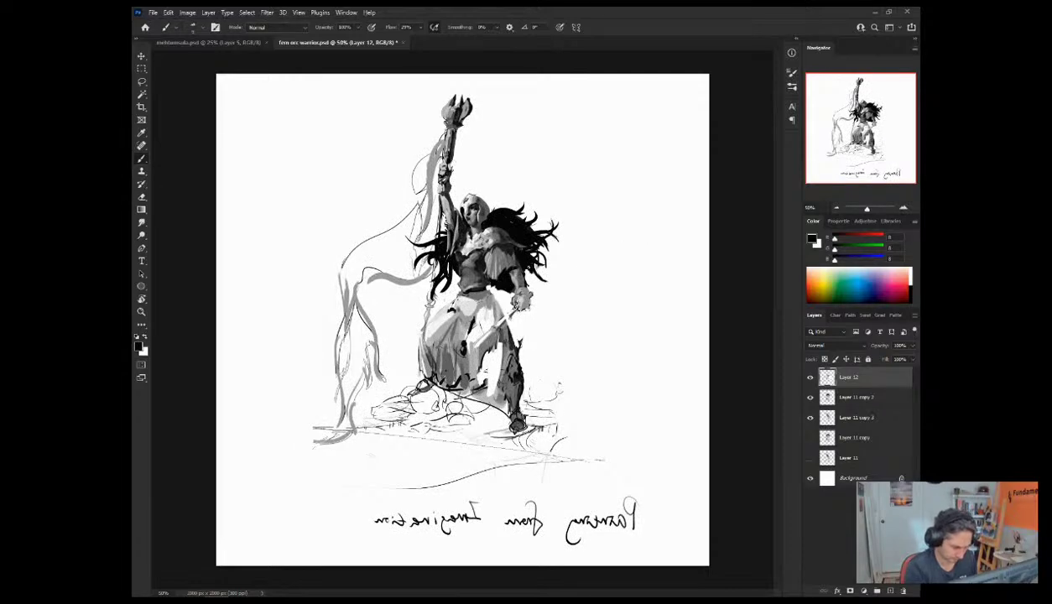
alt+click(508, 264)
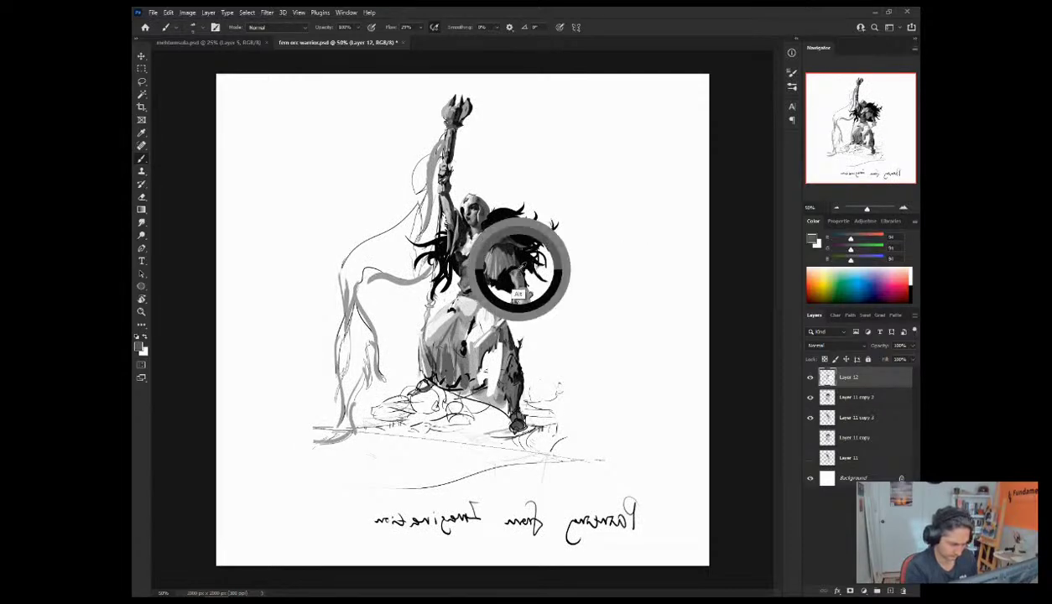
alt+click(505, 262)
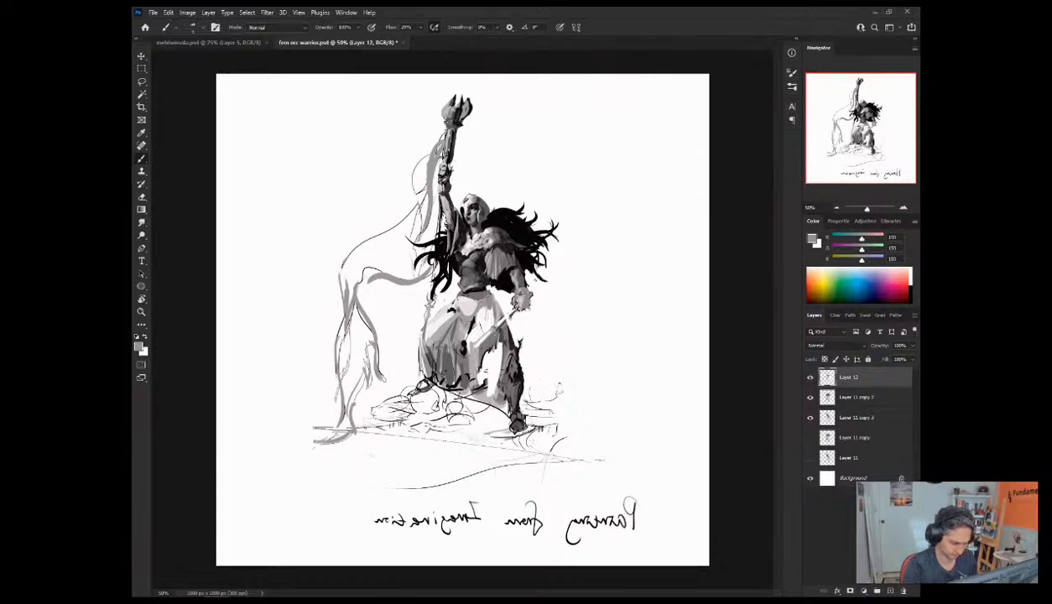
key(d)
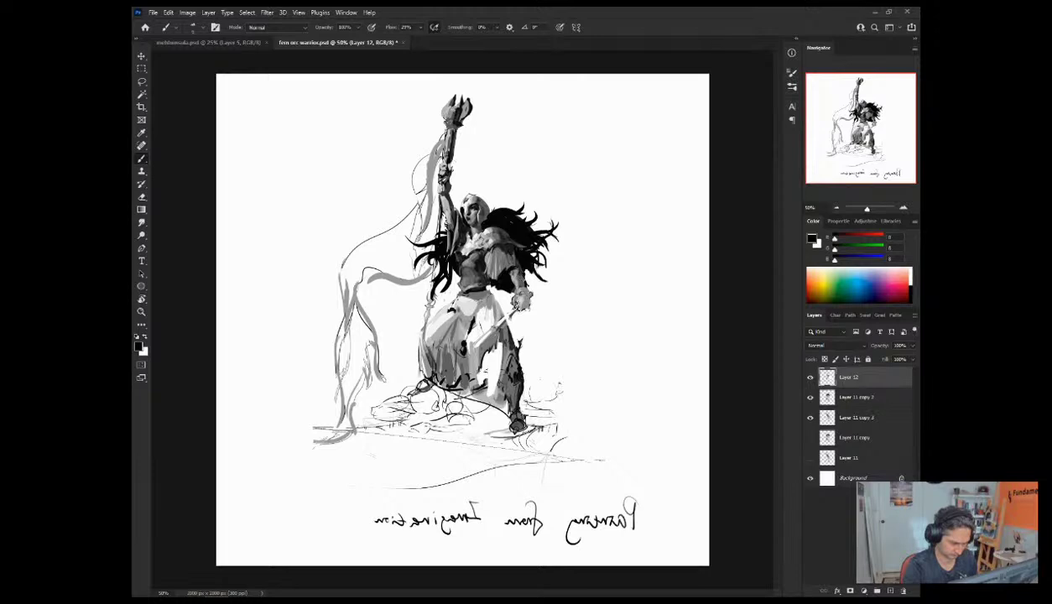
alt+click(513, 307)
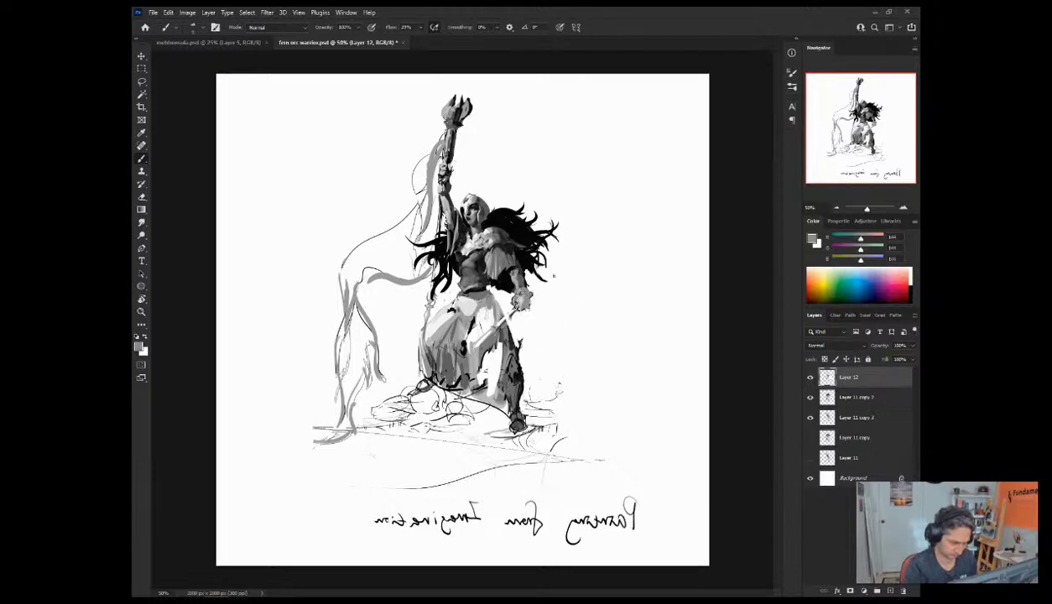
key(ctrl+shift+h)
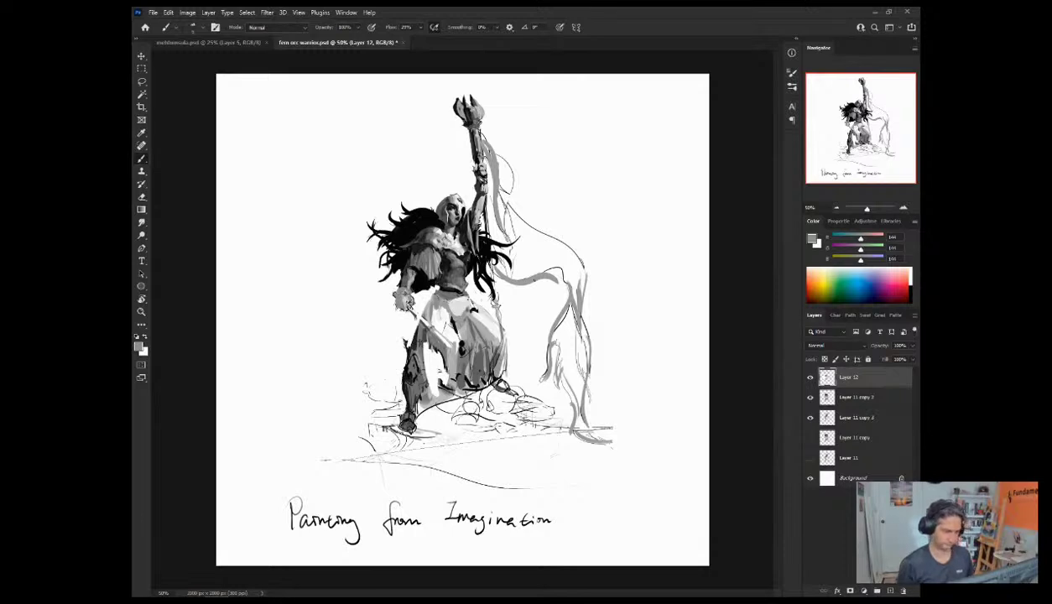
Step: Paint a thin staff shaft down the skirt's outer edge in black and shade it with sampled dark grey
alt+click(479, 273)
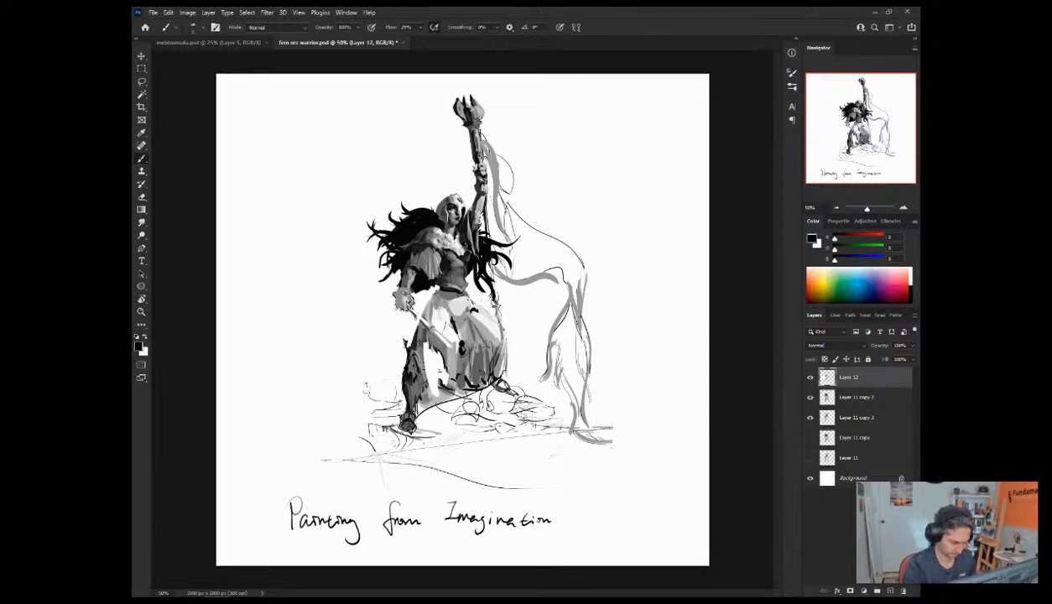
mouse_move(485, 307)
mouse_down()
mouse_move(492, 345)
mouse_move(495, 337)
mouse_up()
drag(491, 337, 494, 359)
key(x)
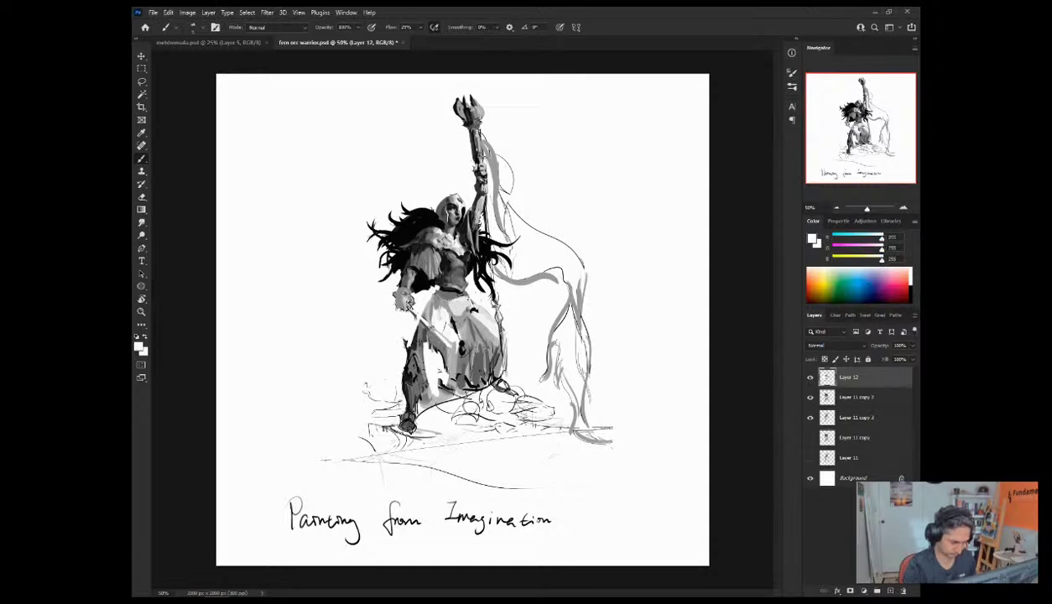
alt+click(488, 336)
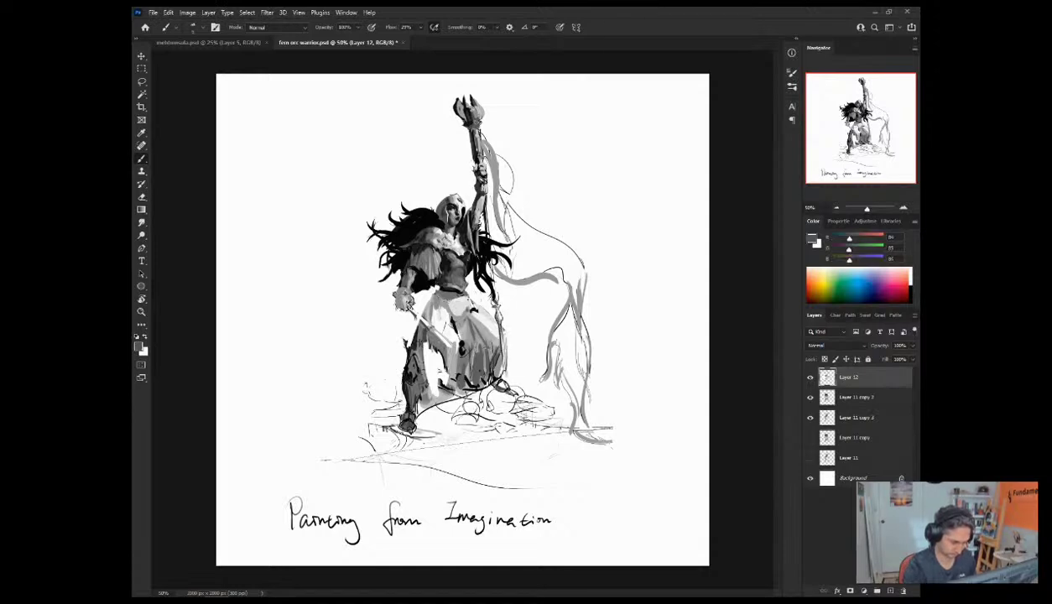
drag(489, 333, 492, 343)
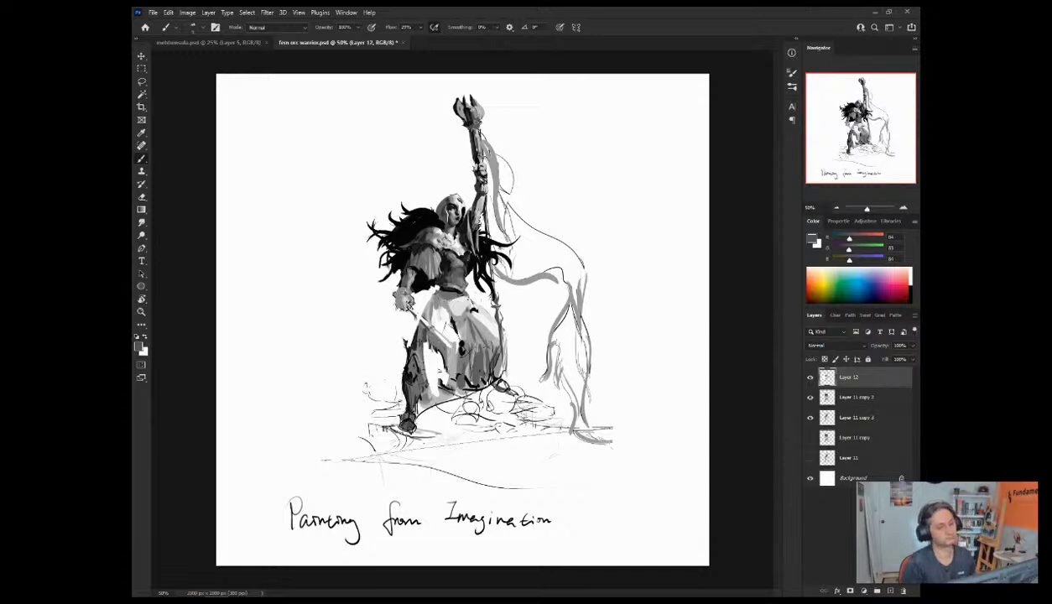
Step: Continue the staff shaft from the raised hand down alongside the upper arm and sample white for its edge
alt+click(485, 209)
drag(474, 182, 477, 227)
alt+click(481, 217)
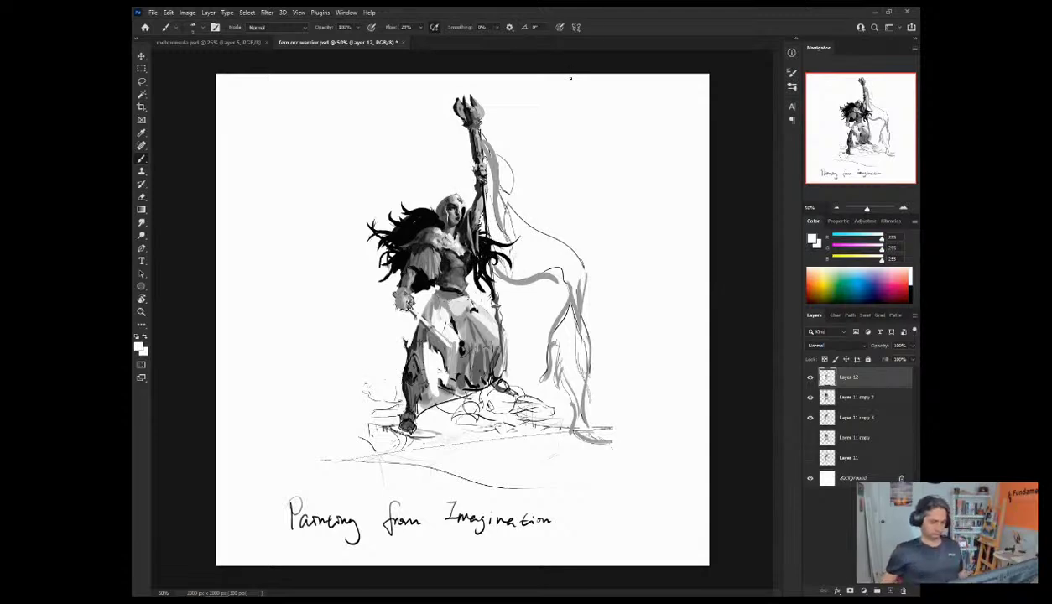
Step: Refine the staff shaft and its outline beside the skirt with black, sampled greys and white
key(d)
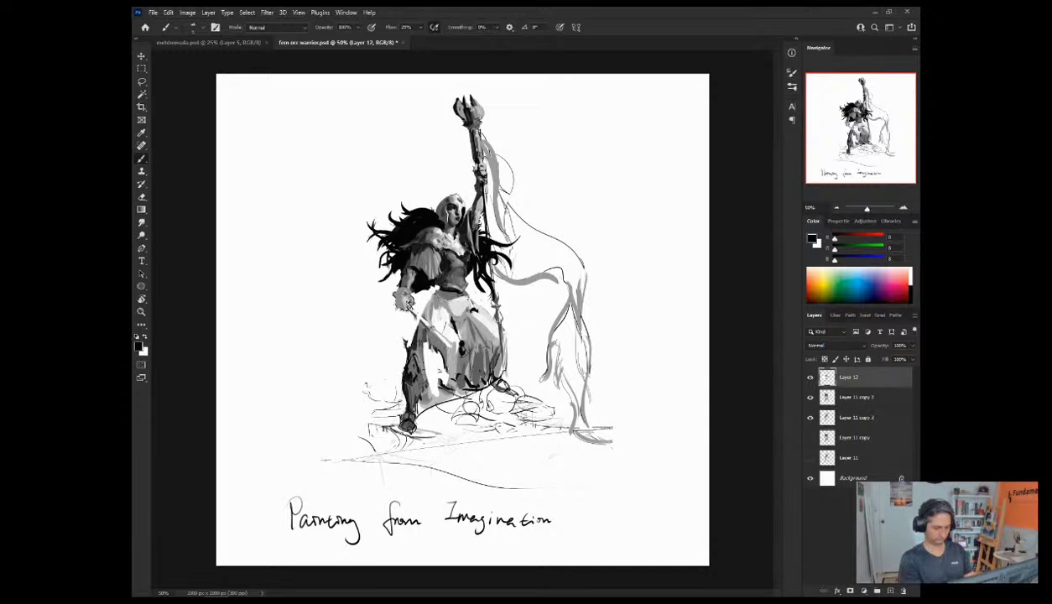
alt+click(492, 299)
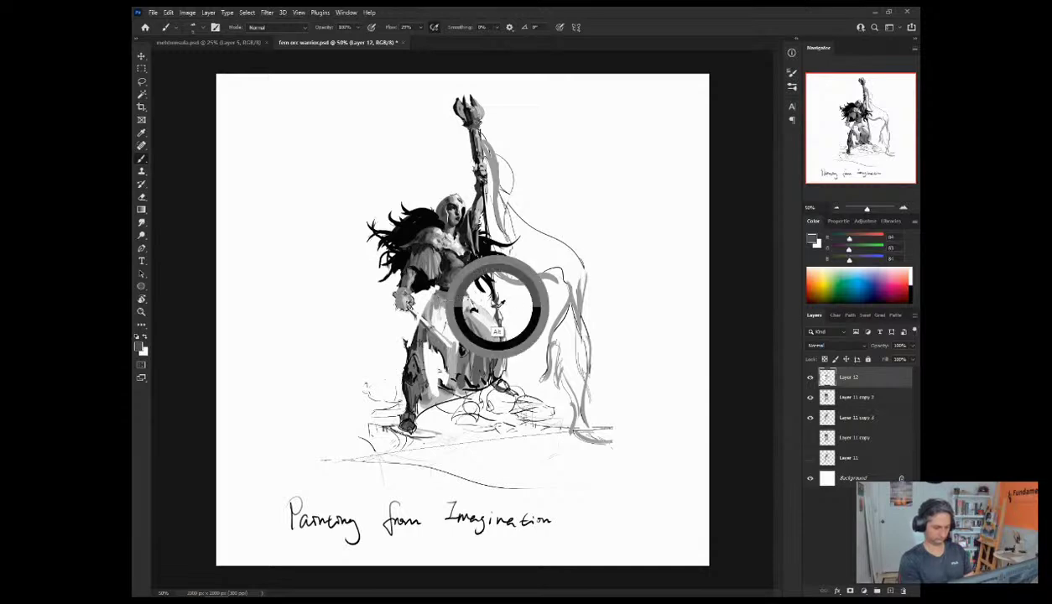
key(x)
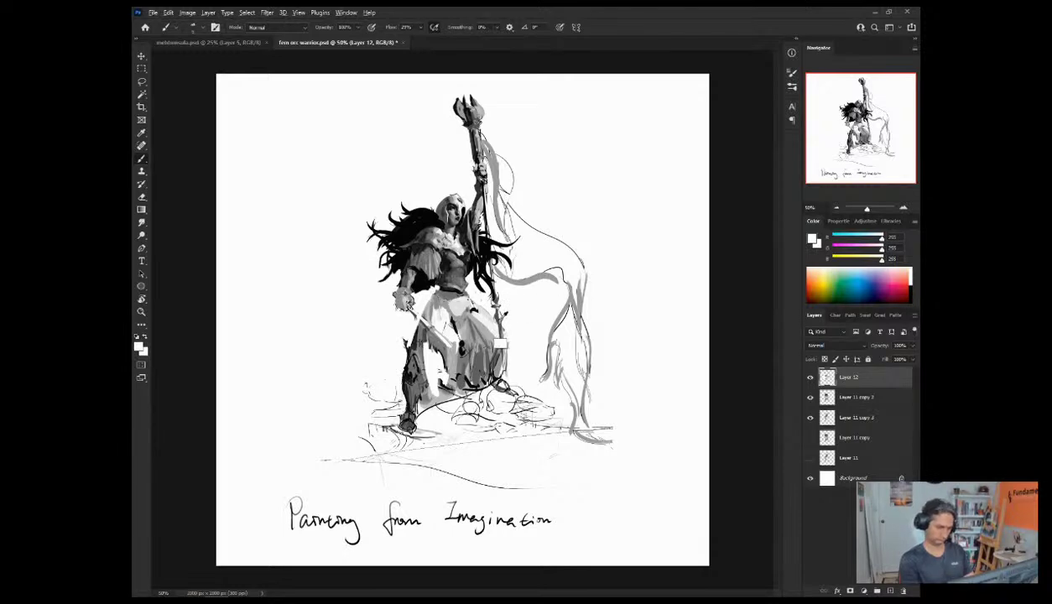
alt+click(492, 338)
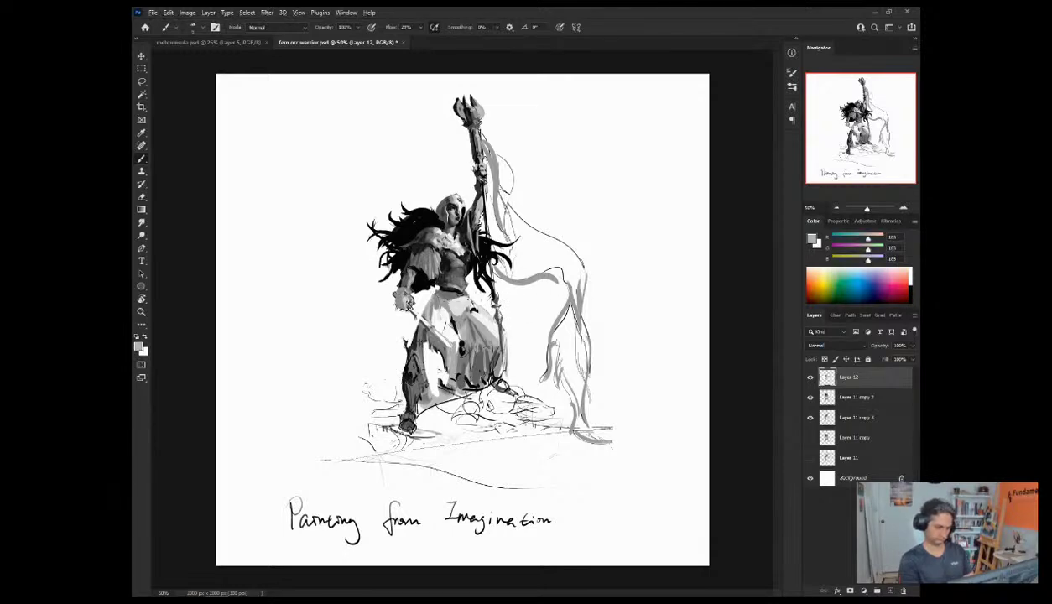
alt+click(493, 335)
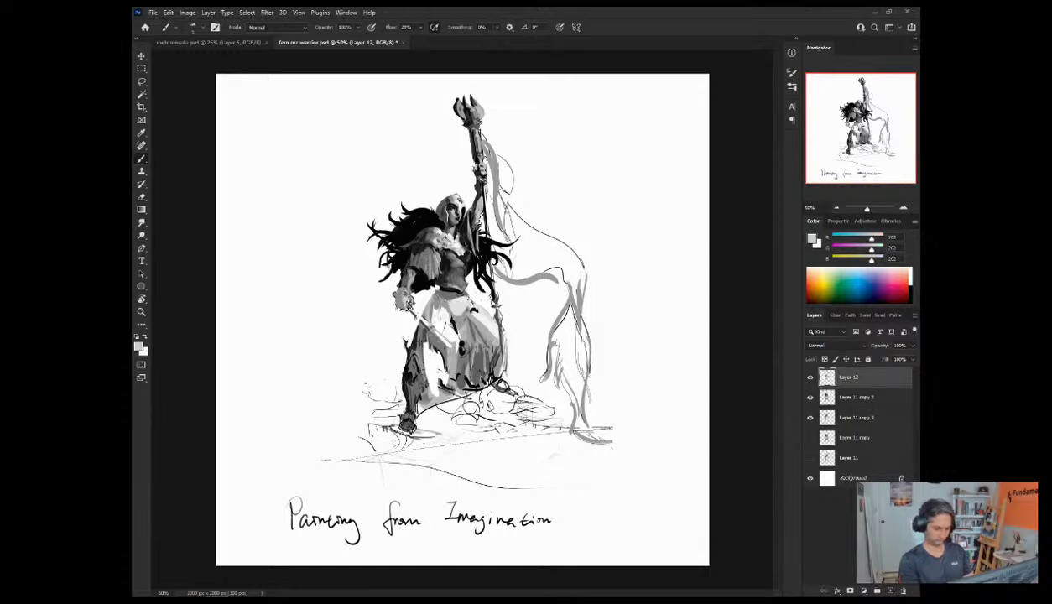
alt+click(501, 364)
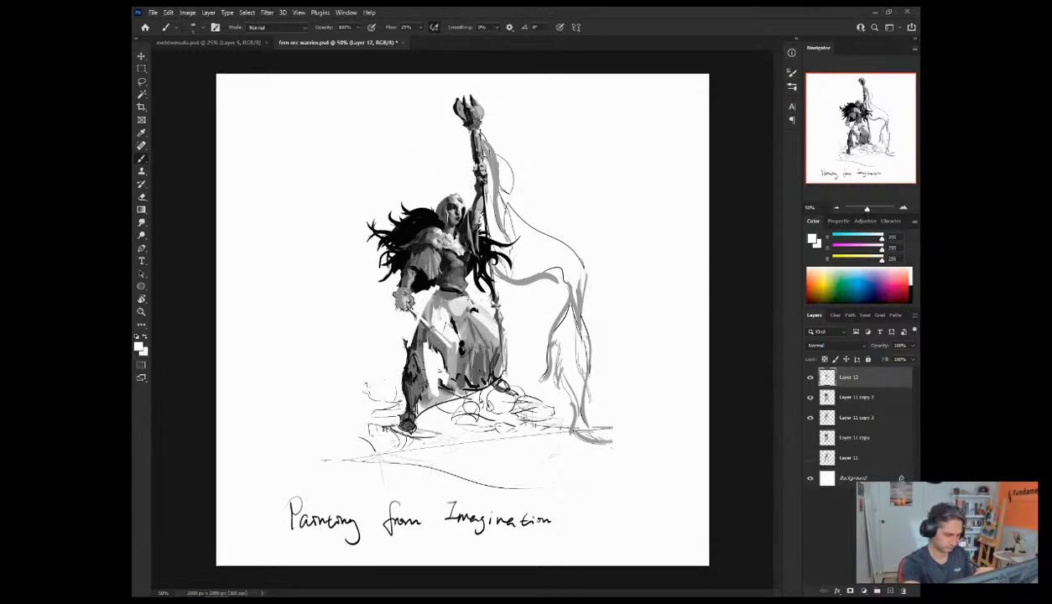
key(x)
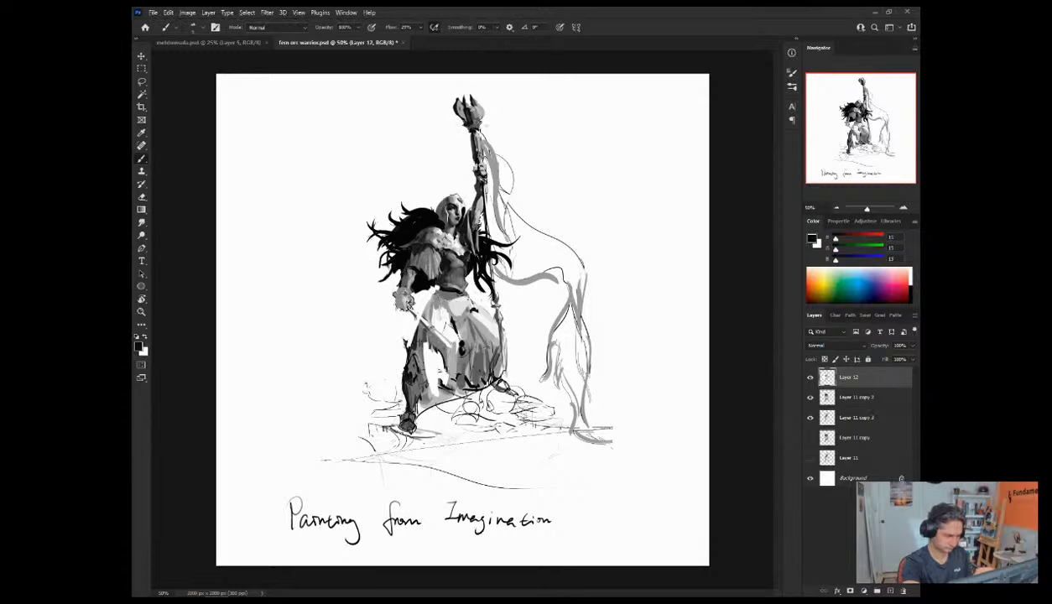
key(x)
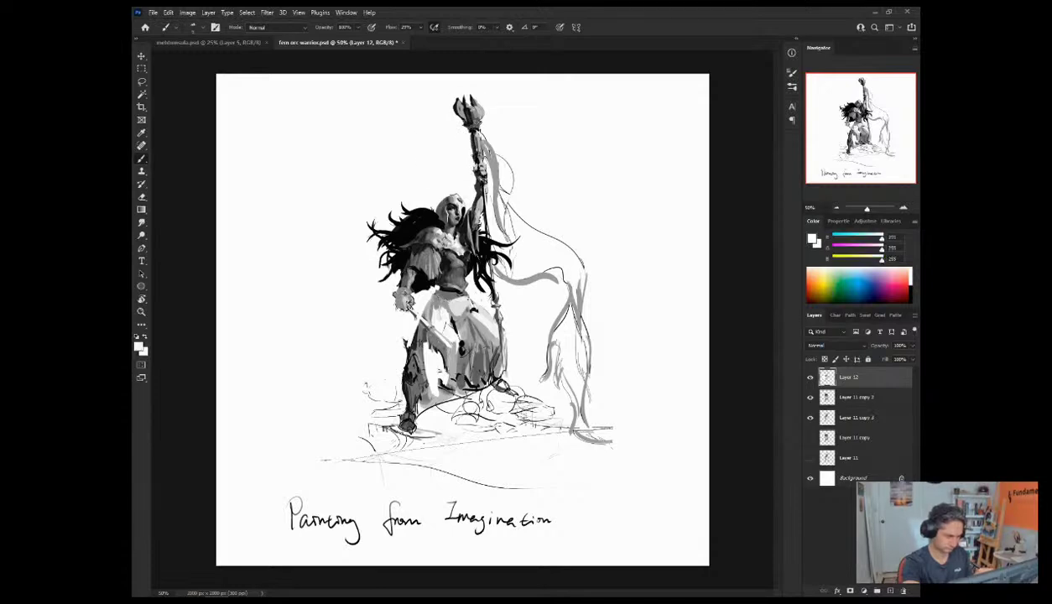
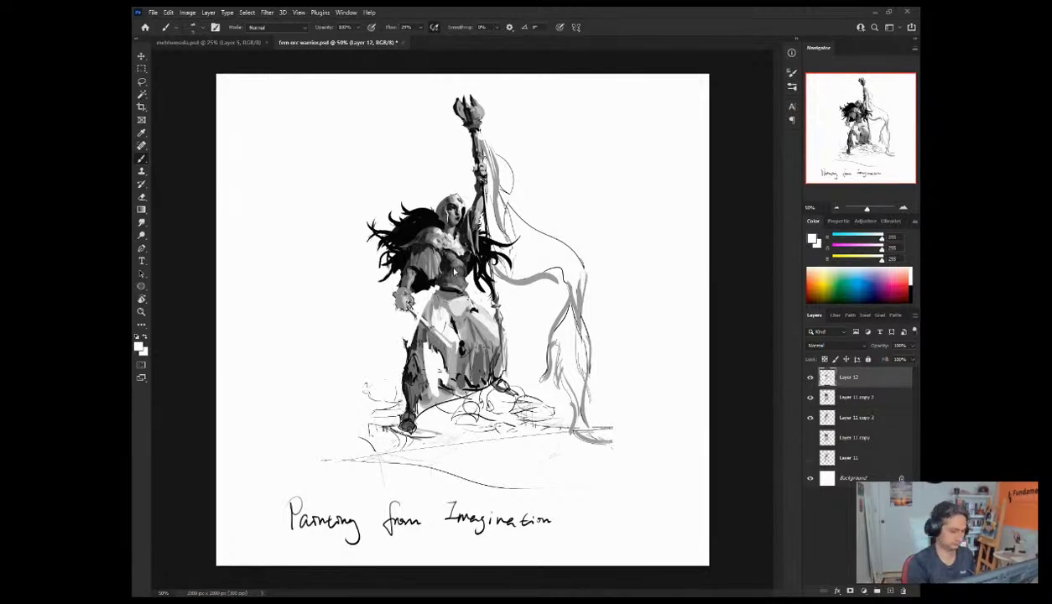
Step: Refine the sleeve, waist and sword-arm area beside the torso with sampled dark greys and black
alt+click(441, 282)
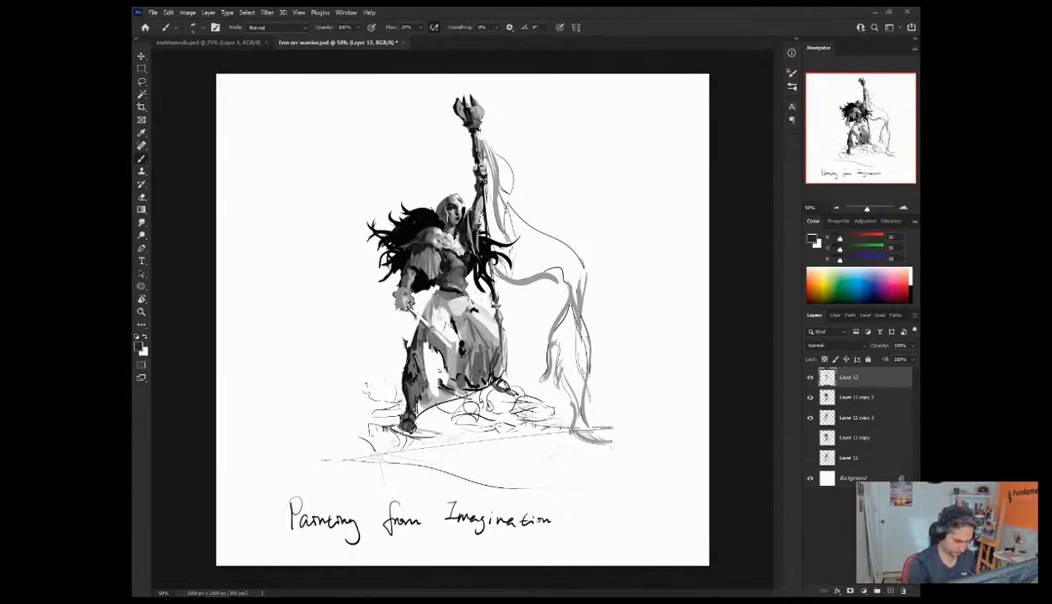
alt+click(439, 289)
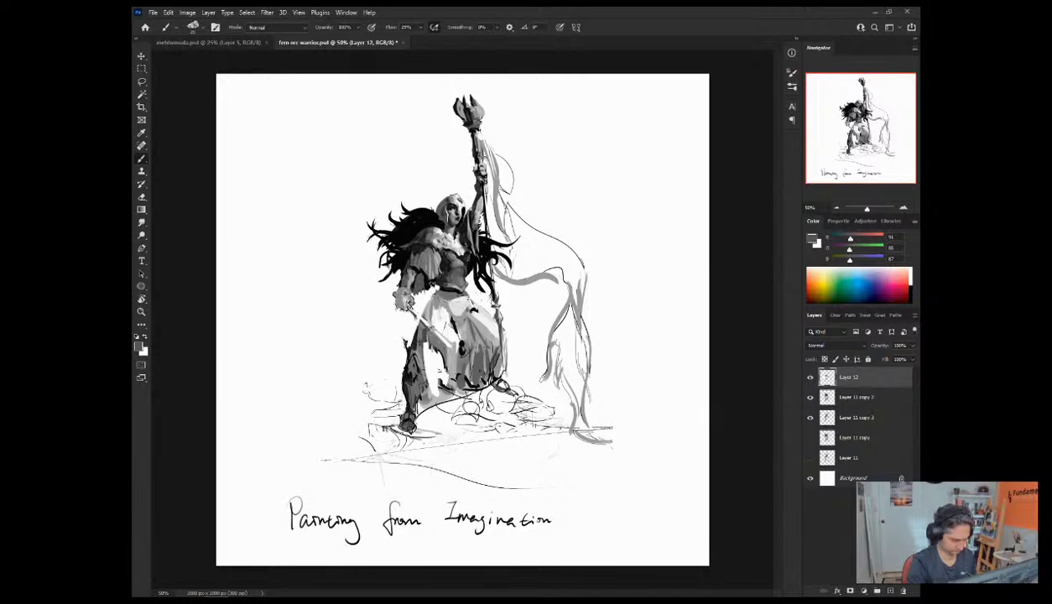
alt+click(432, 278)
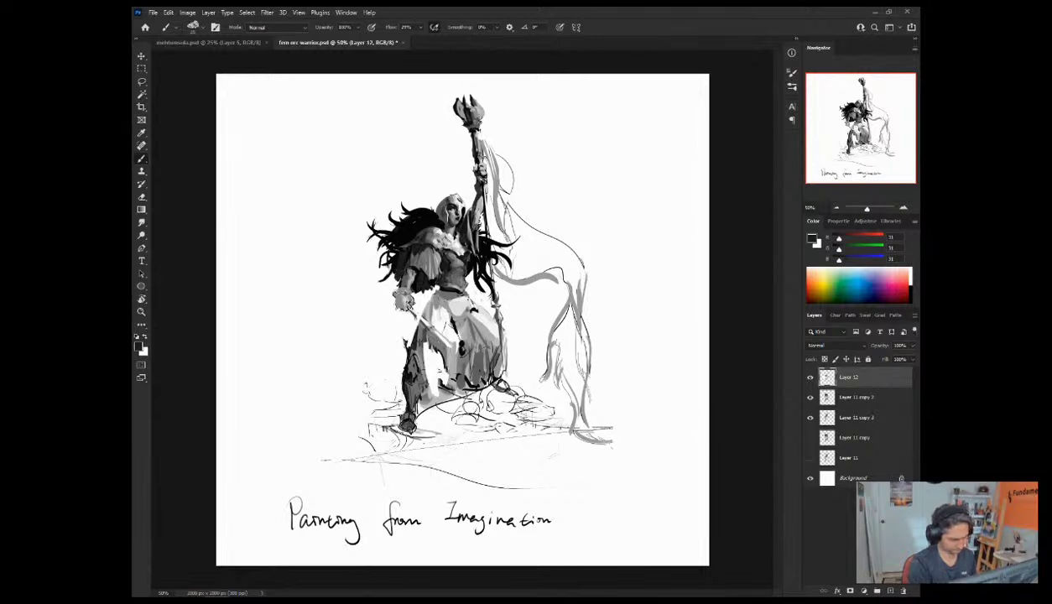
alt+click(399, 273)
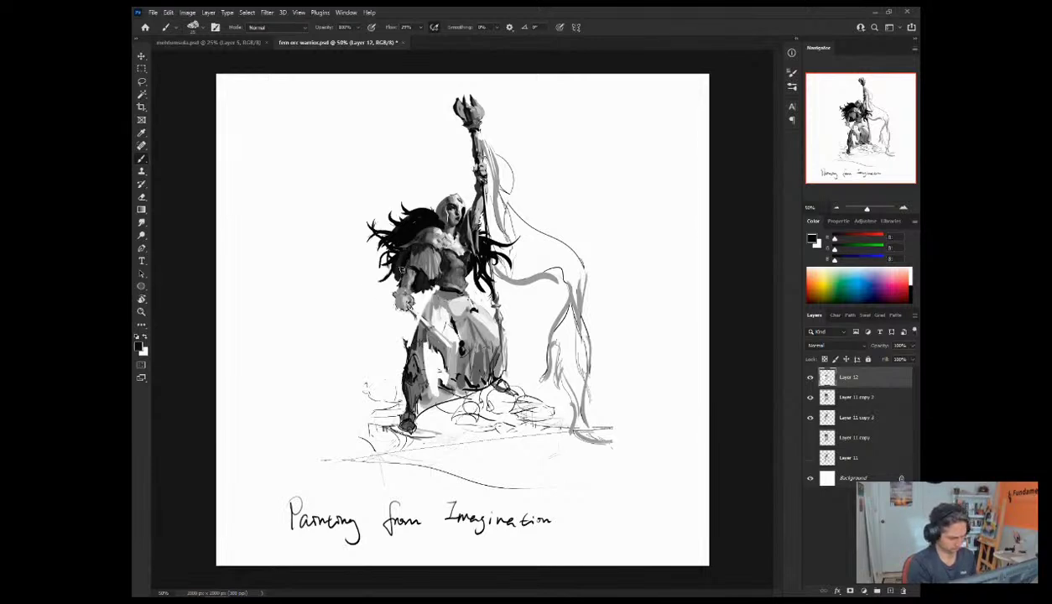
alt+click(418, 307)
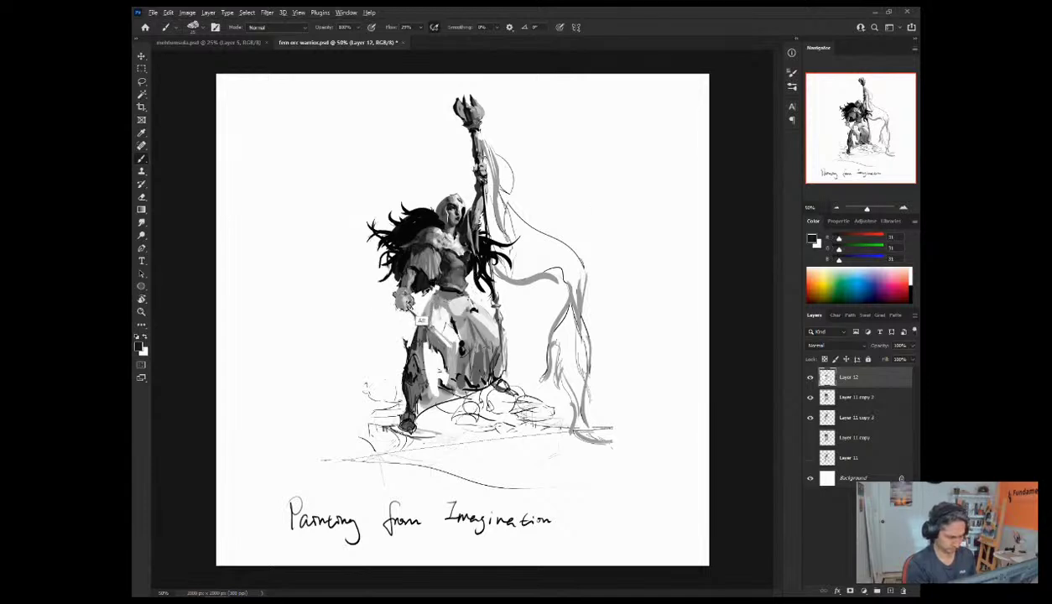
key(x)
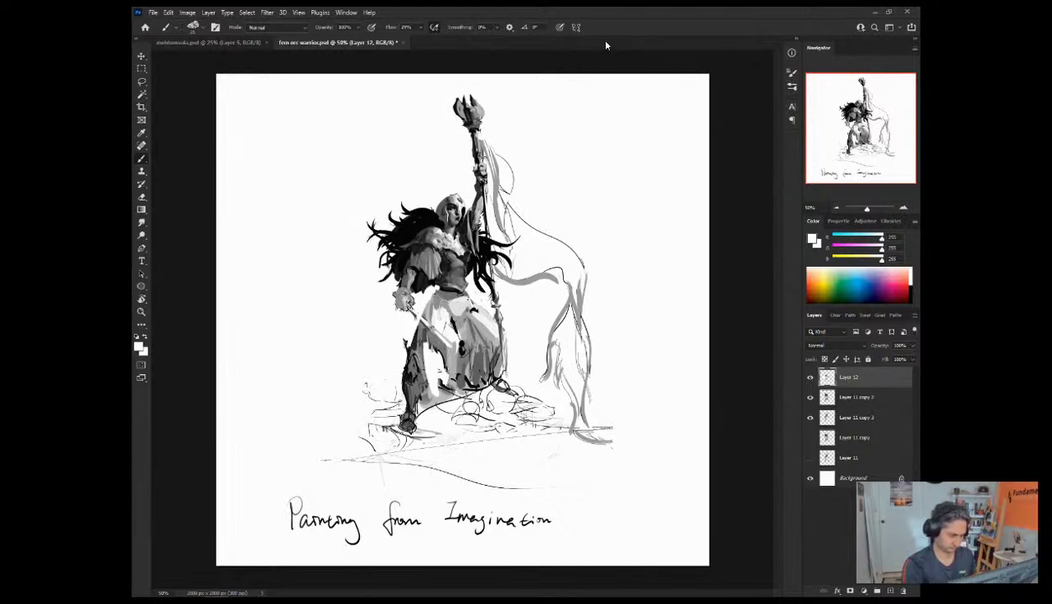
Step: Sharpen the armoured front leg's outer edge with a smaller brush, adding a dark knee spike and cleaning around the shin and boot with white
alt+click(401, 368)
alt+click(401, 367)
key(bracketleft)
key(bracketleft)
drag(405, 344, 400, 333)
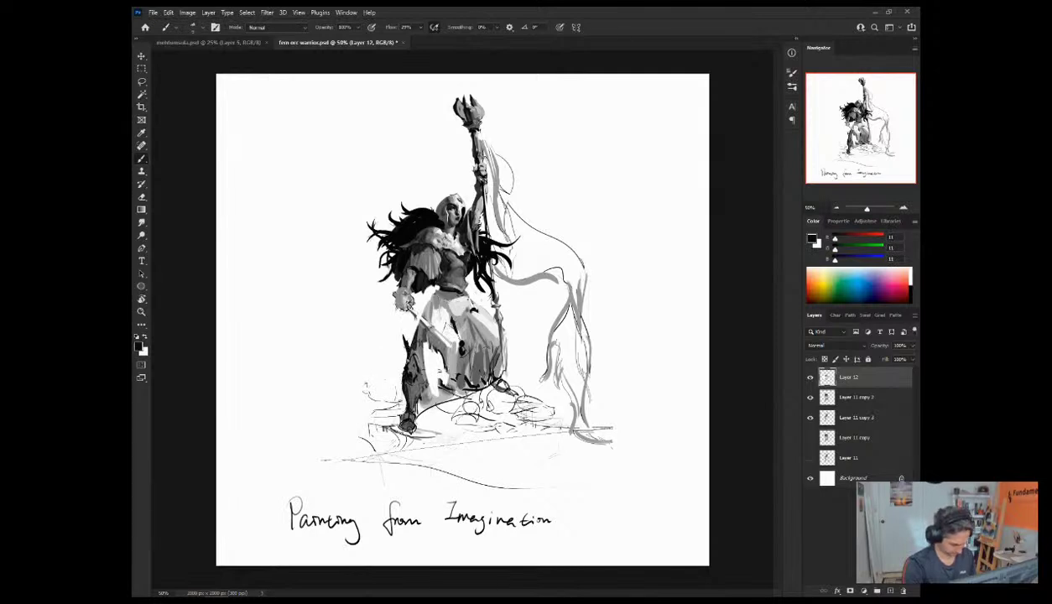
alt+click(392, 368)
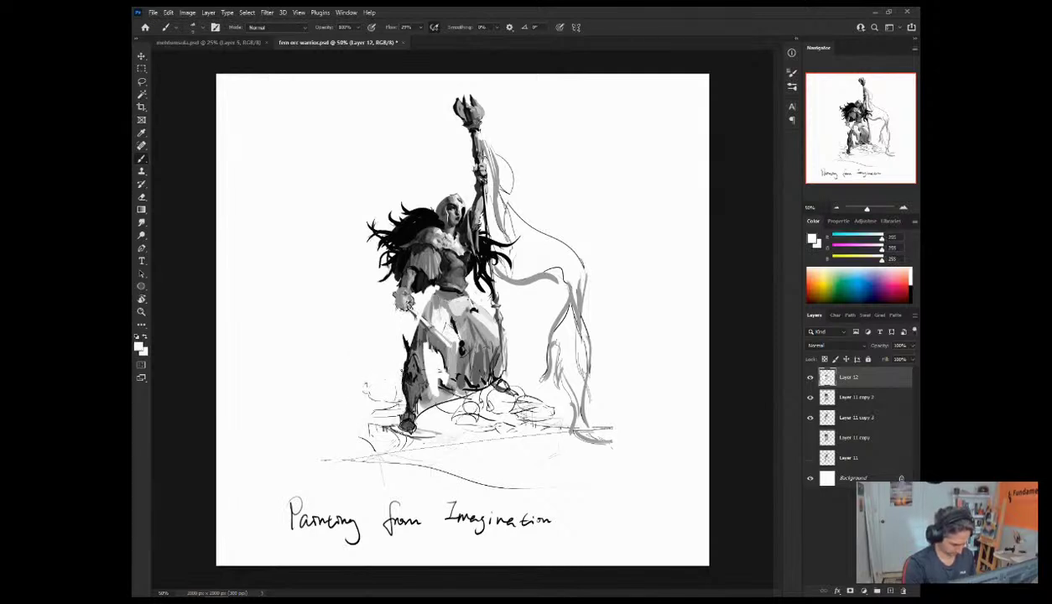
drag(395, 384, 404, 406)
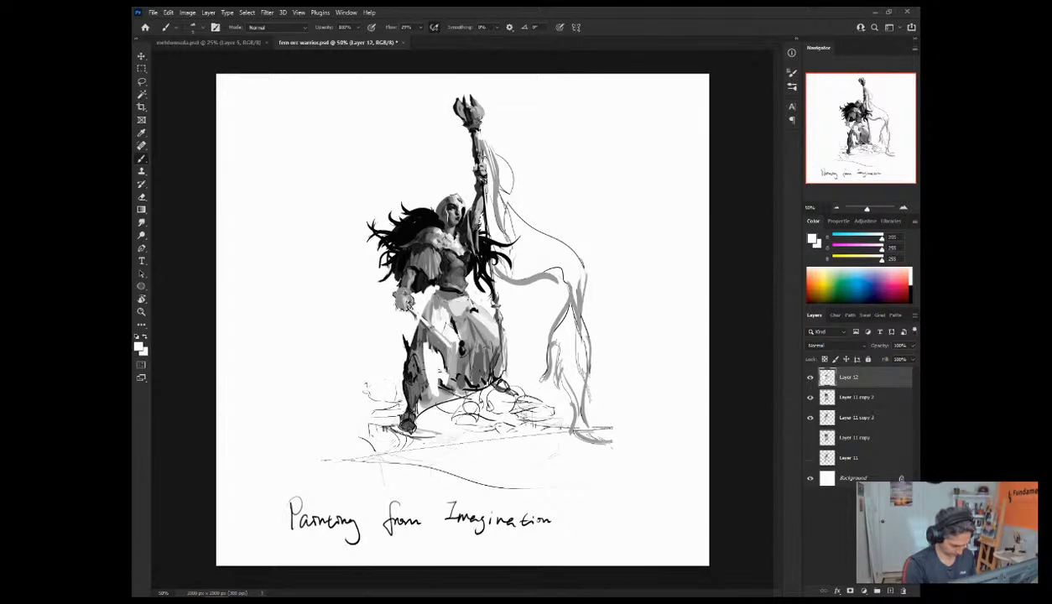
alt+click(405, 418)
mouse_move(405, 412)
mouse_down()
mouse_move(405, 423)
mouse_move(403, 409)
mouse_up()
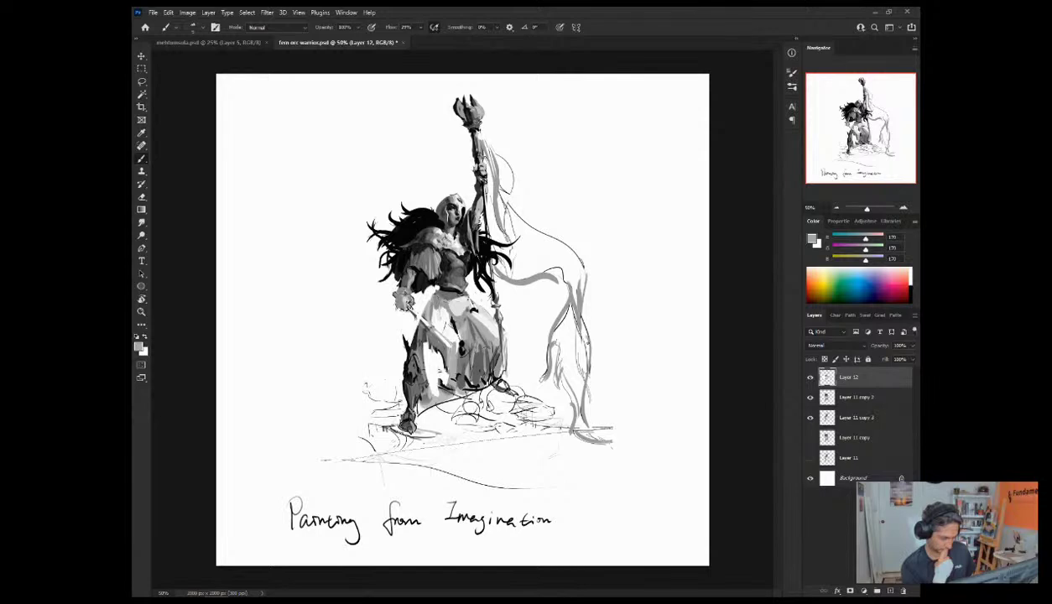
Step: Refine the fur collar and upper chest with sampled greys and black, undoing the stray stroke at the shoulder
alt+click(445, 237)
alt+click(450, 257)
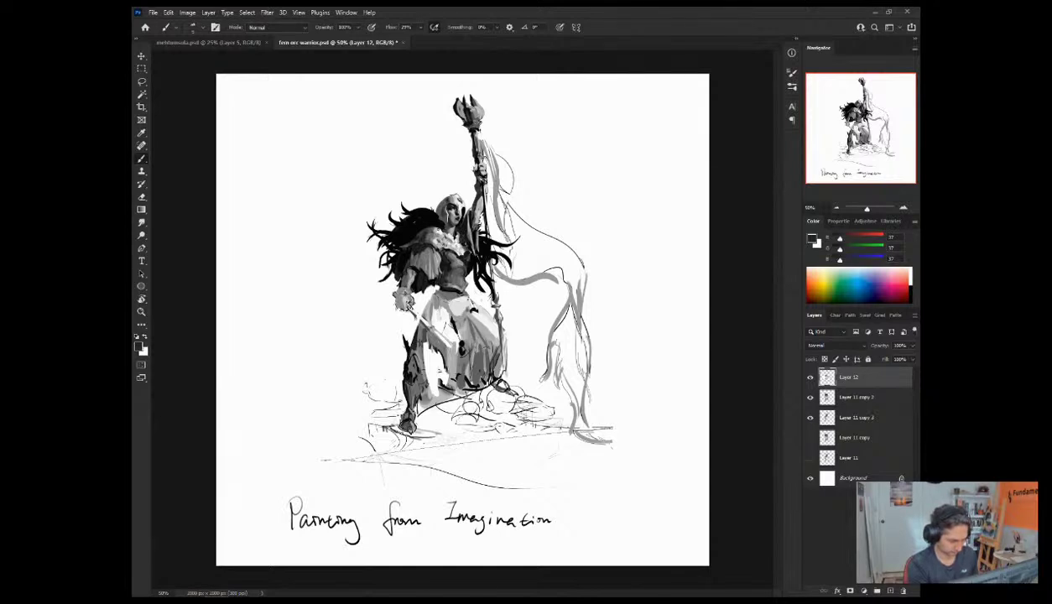
drag(424, 230, 430, 236)
key(ctrl+z)
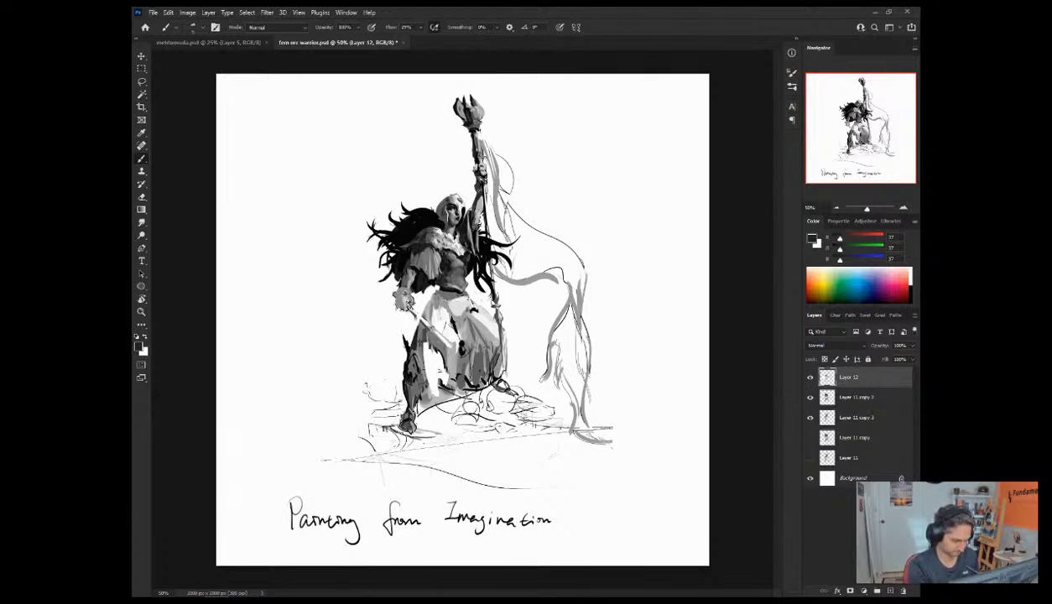
alt+click(452, 239)
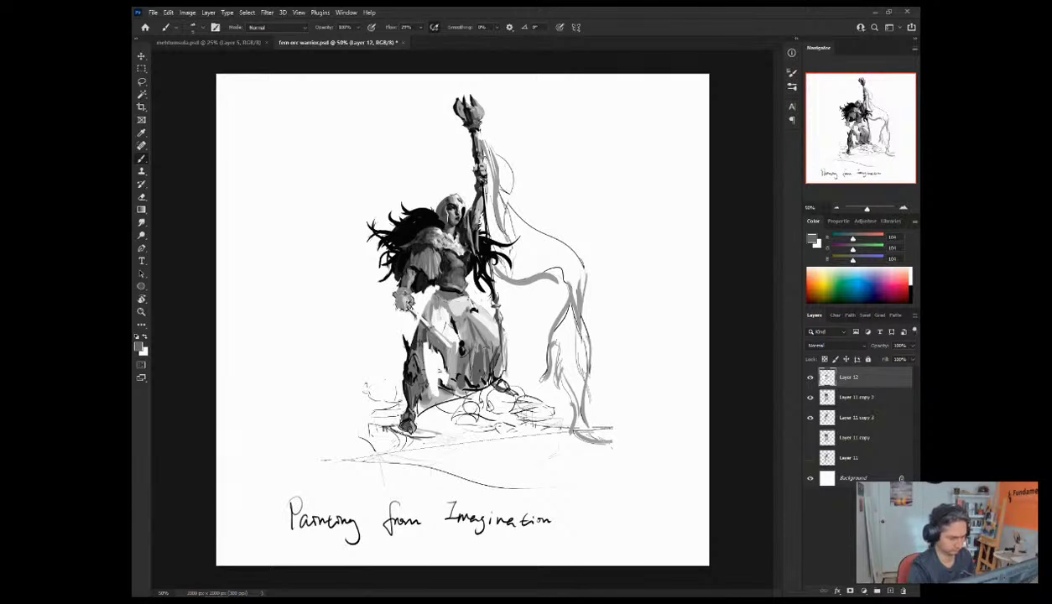
key(x)
alt+click(430, 256)
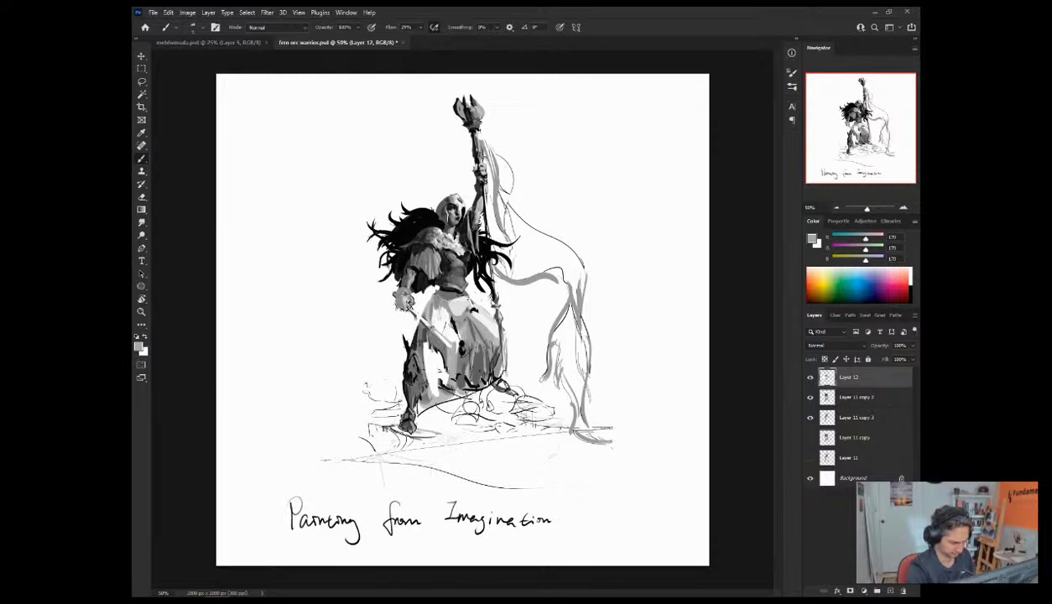
alt+click(442, 229)
key(d)
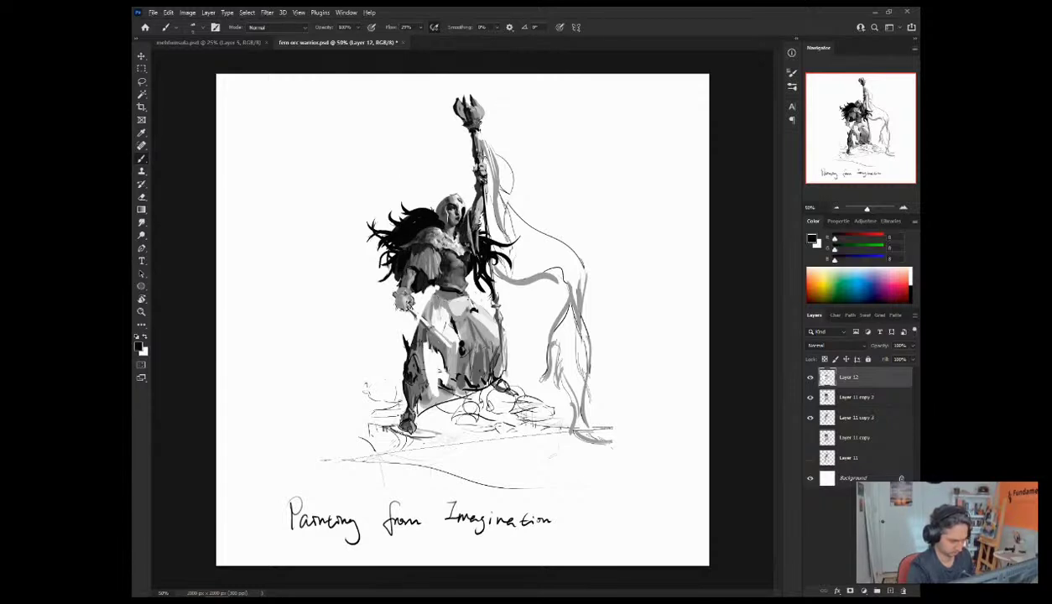
alt+click(443, 242)
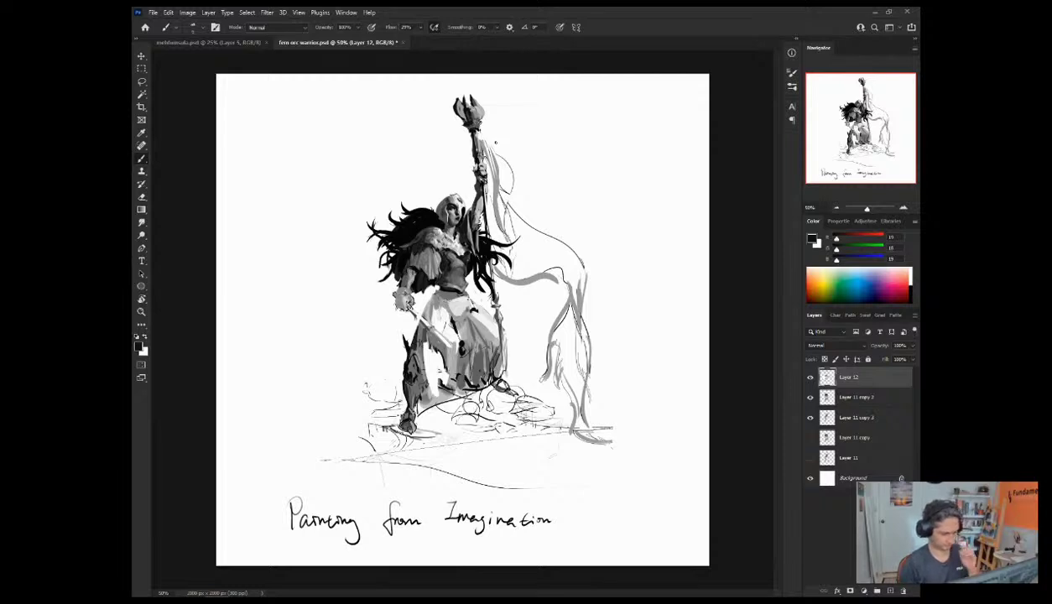
Step: Shade and extend the skirt's upper folds below the waist with sampled mid greys
alt+click(451, 282)
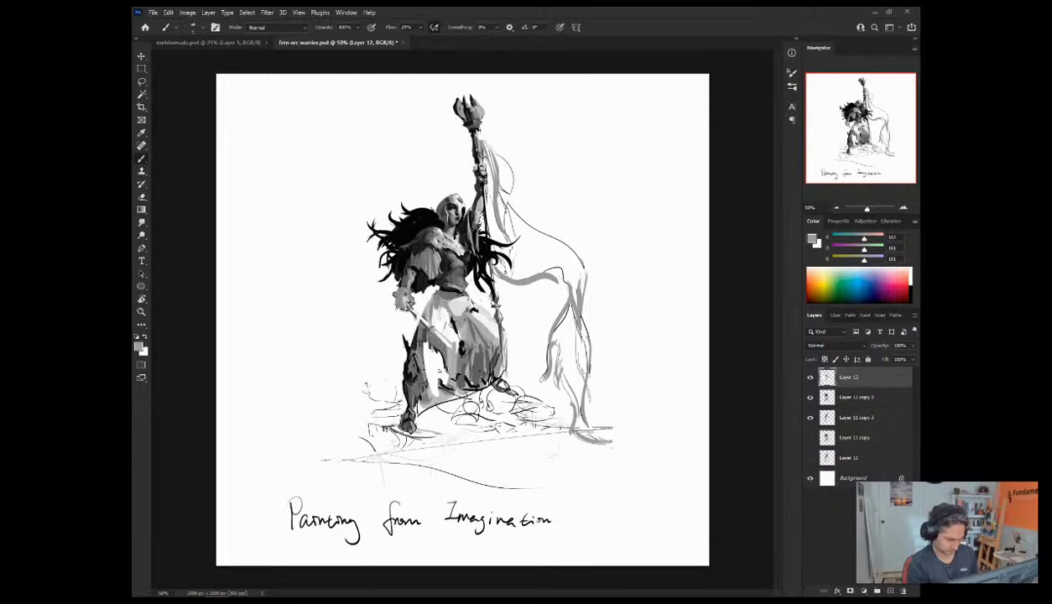
alt+click(431, 286)
mouse_move(431, 312)
mouse_down()
mouse_move(438, 300)
mouse_move(418, 287)
mouse_up()
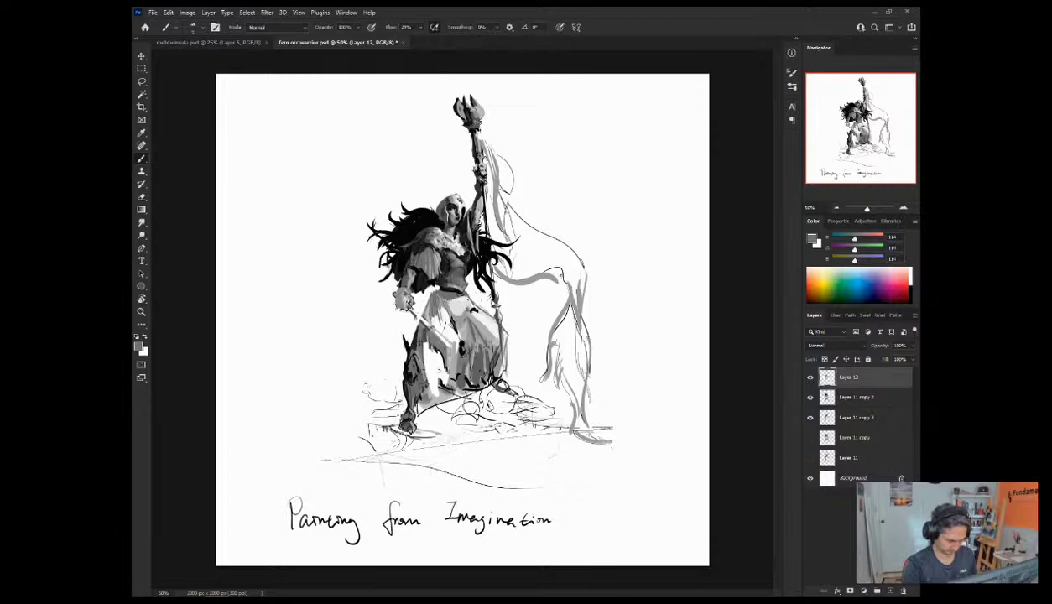
Step: Paint the armoured leg behind the staff in sampled dark grey and black, with a pointed knee guard, and trim its edge with white
alt+click(406, 383)
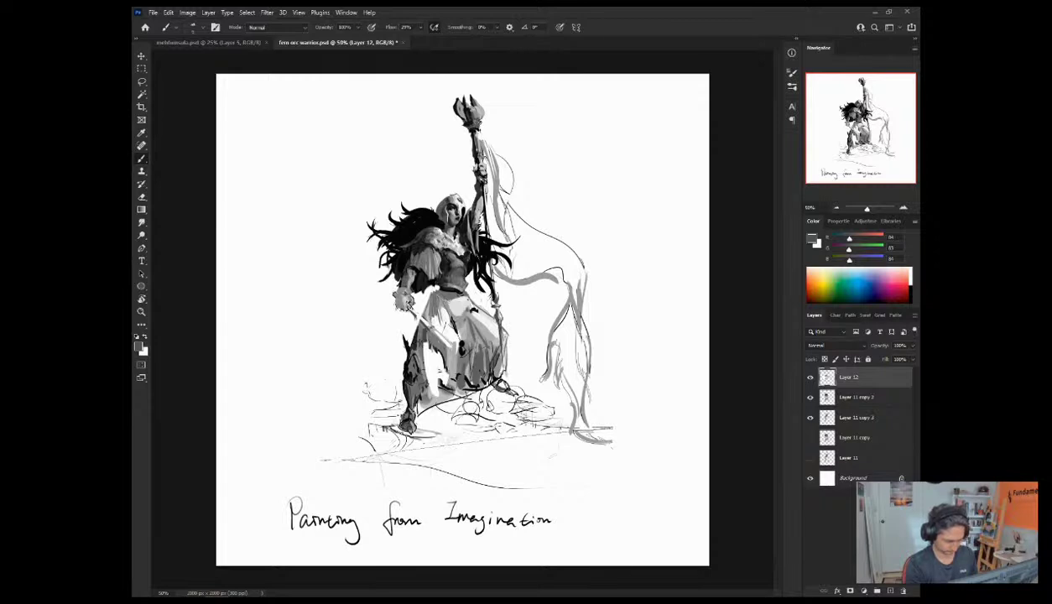
drag(500, 335, 489, 374)
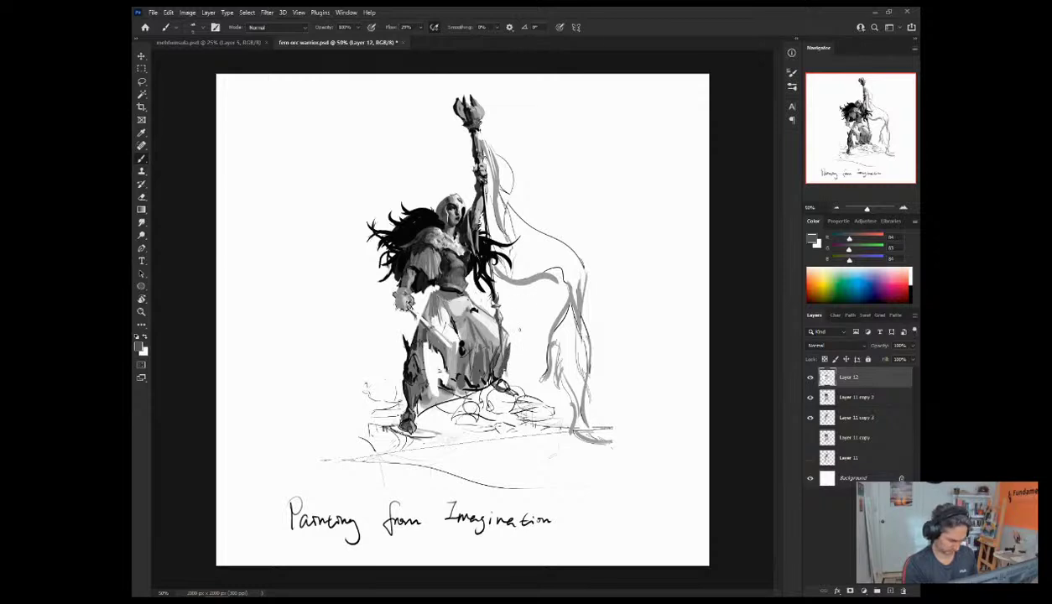
alt+click(400, 341)
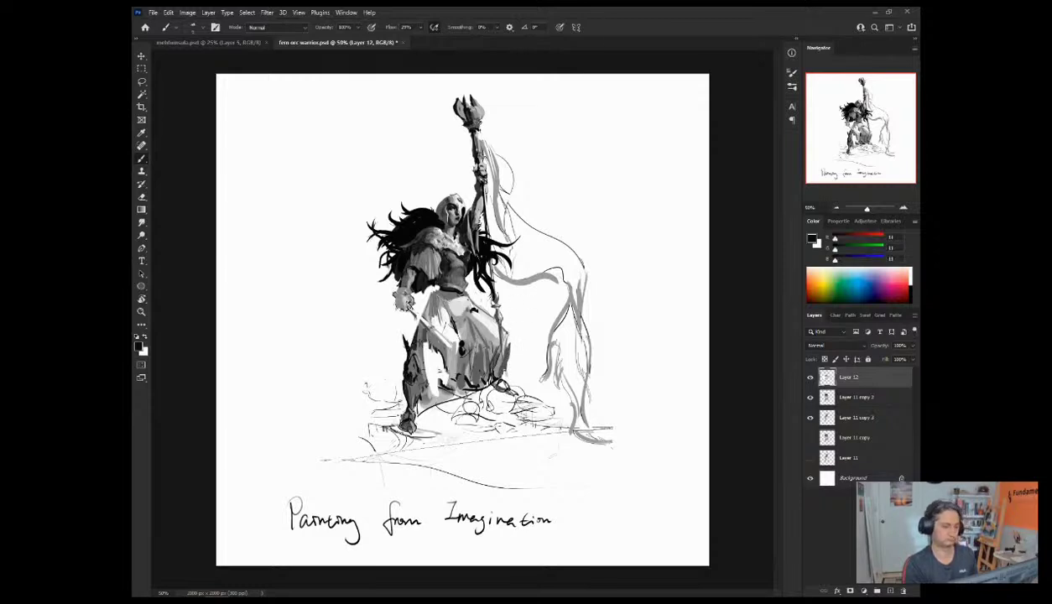
drag(497, 336, 498, 347)
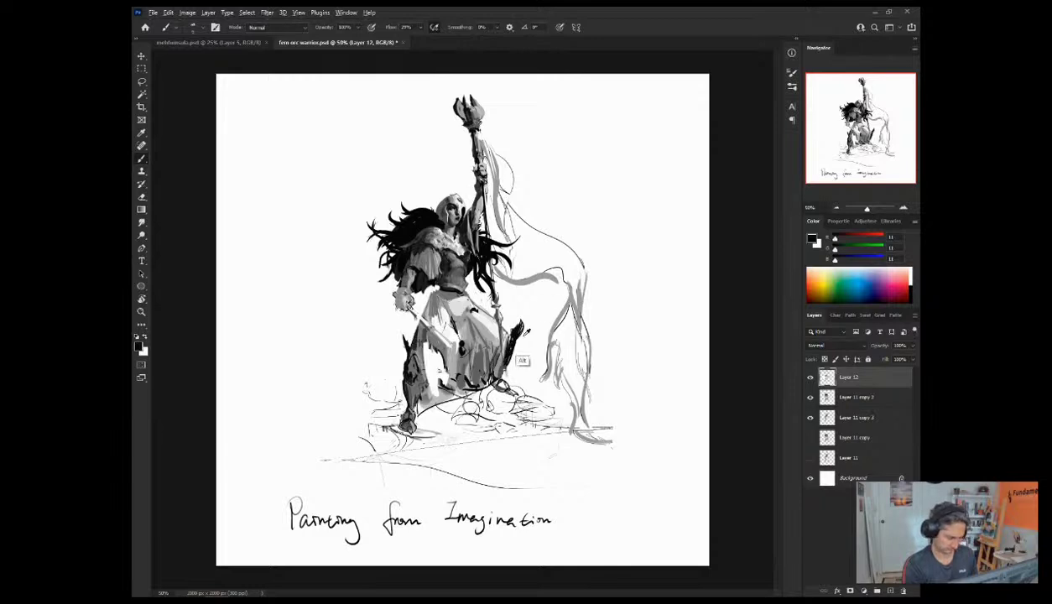
key(x)
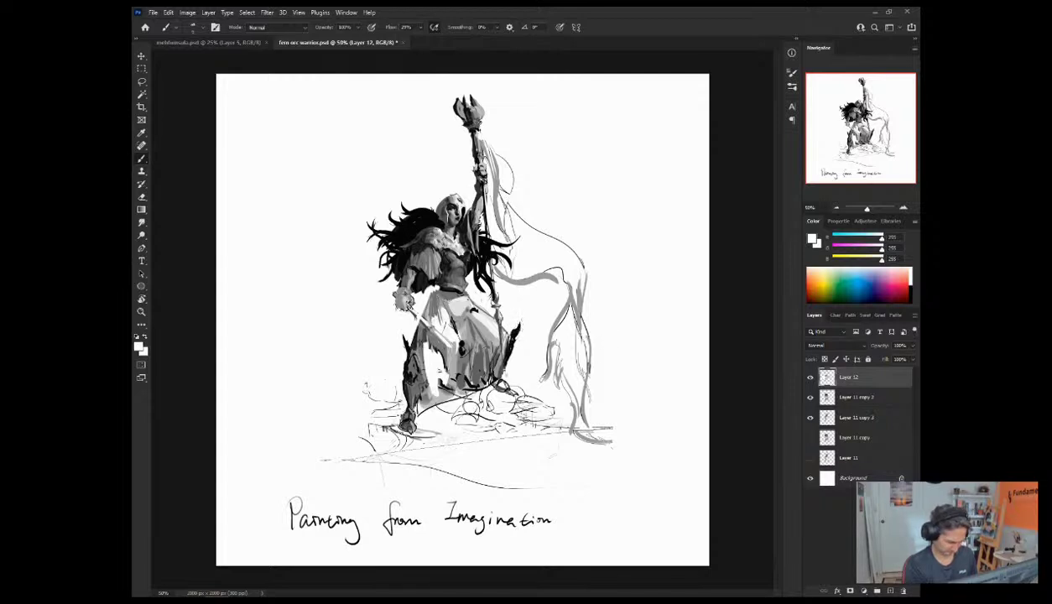
Step: Block in the boot below the staff-side leg with sampled blacks over the rock sketch
alt+click(491, 377)
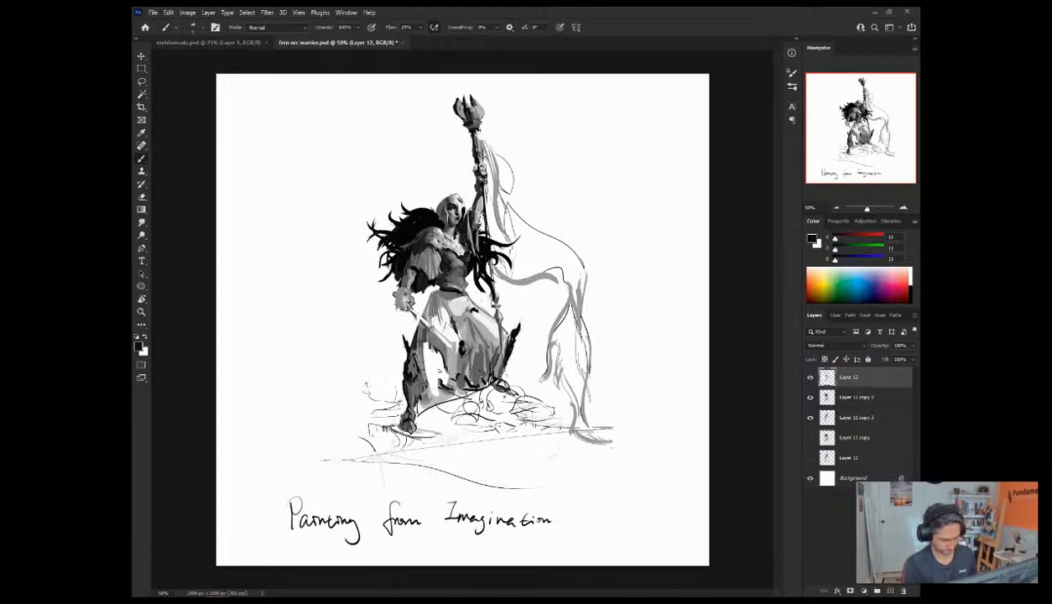
alt+click(494, 404)
alt+click(504, 383)
alt+click(500, 377)
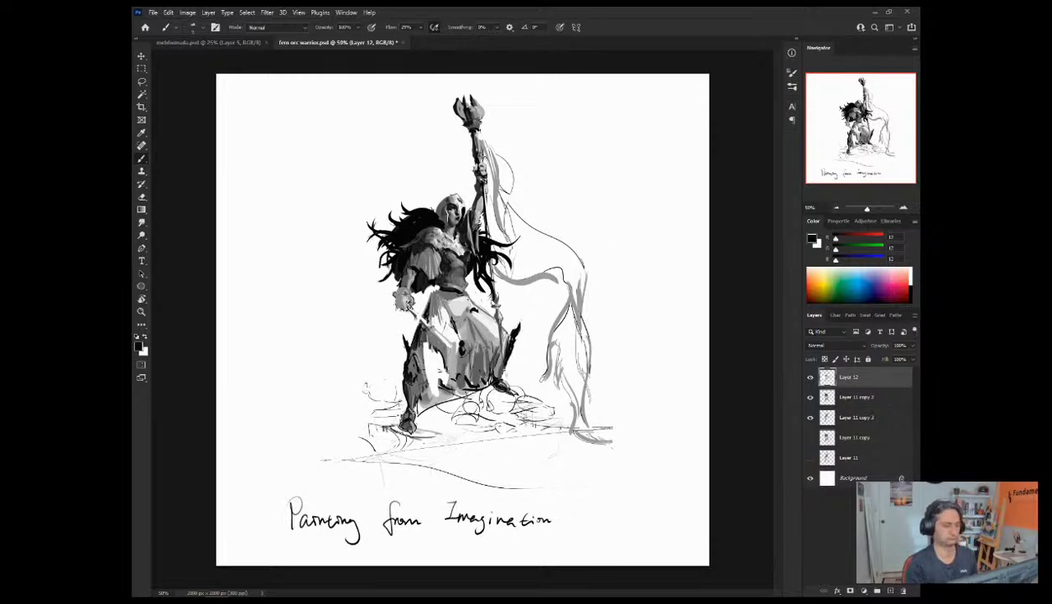
Step: Rework the front thigh and skirt opening with sampled greys, darken the leg up to the hip in black, and clear the lower hem with white
alt+click(414, 378)
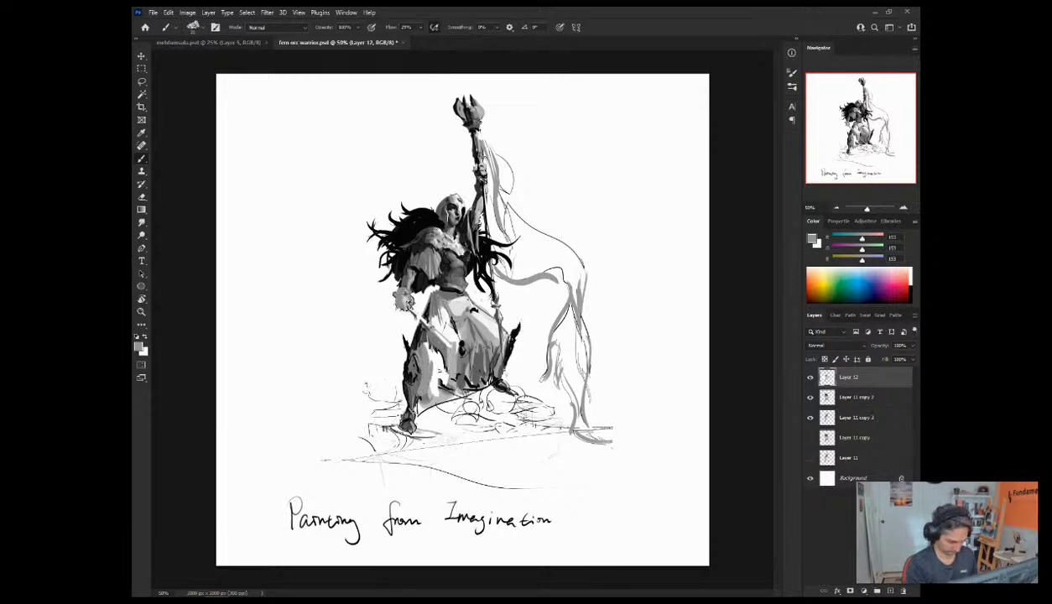
alt+click(428, 396)
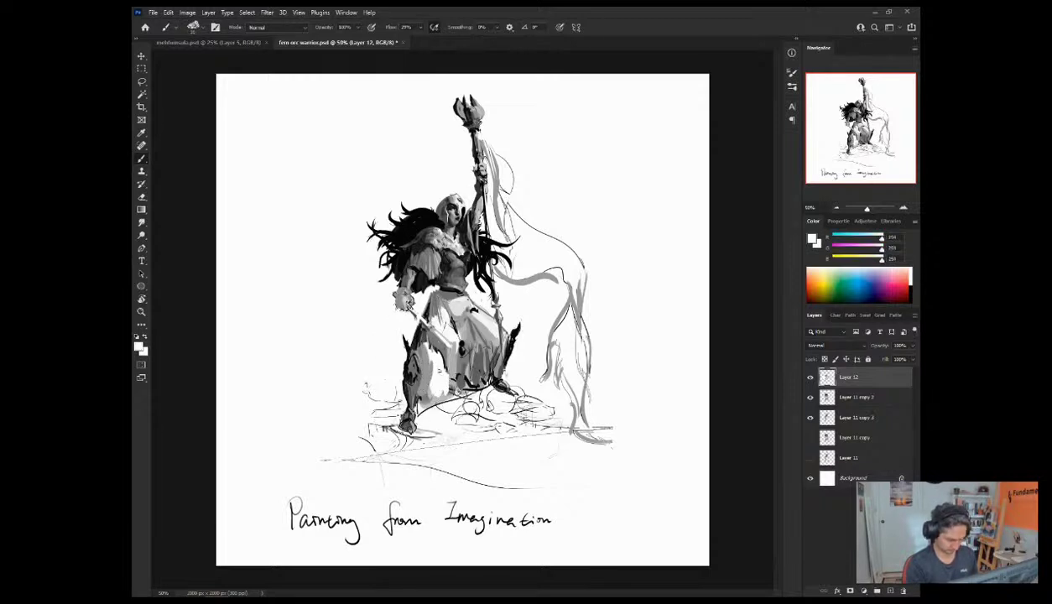
drag(443, 385, 417, 394)
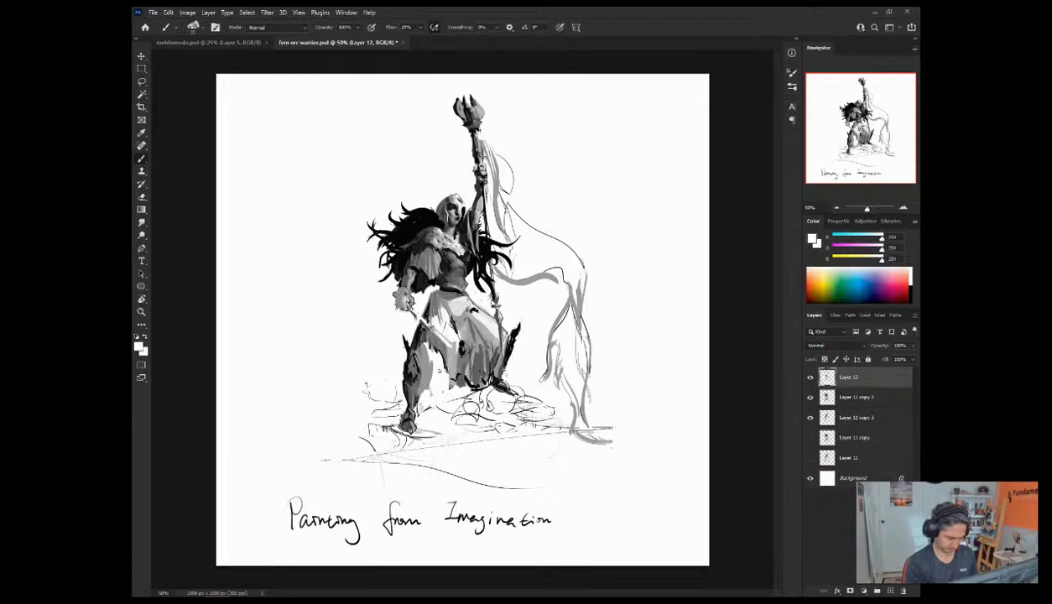
alt+click(432, 371)
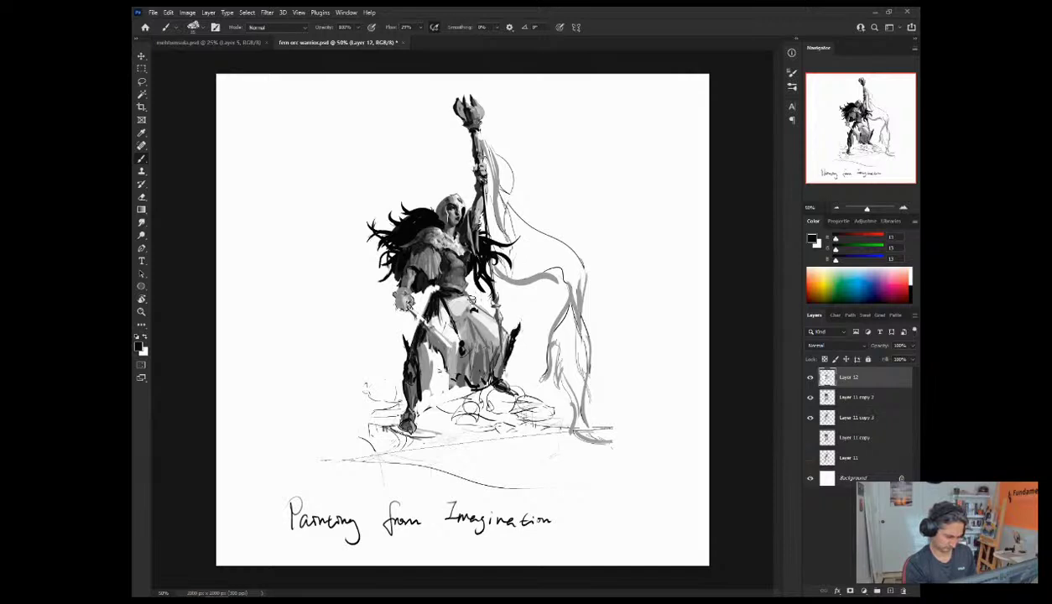
alt+click(455, 312)
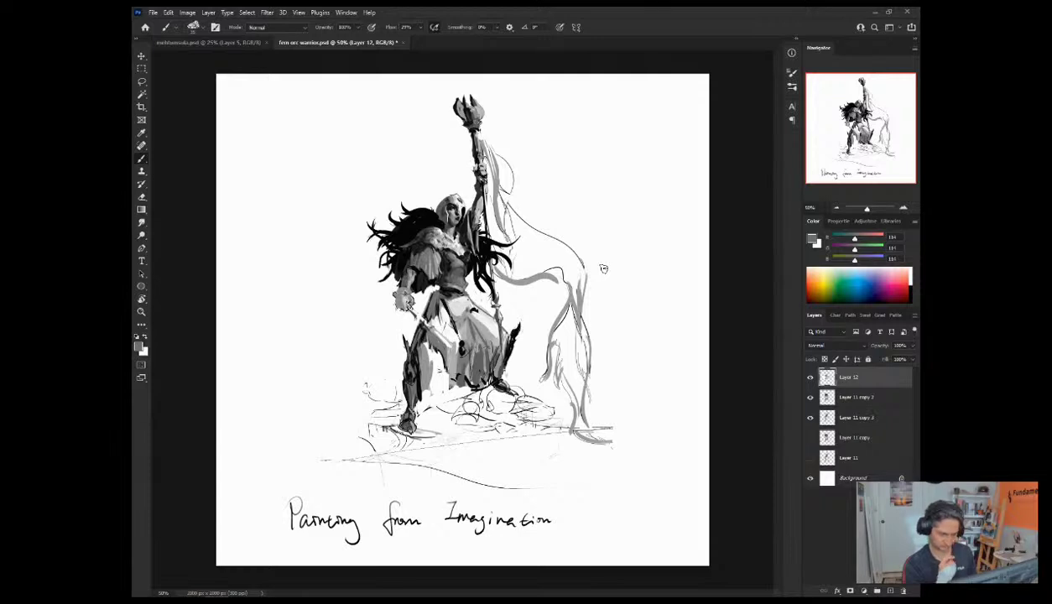
Step: Add a new empty layer above Layer 12
click(904, 207)
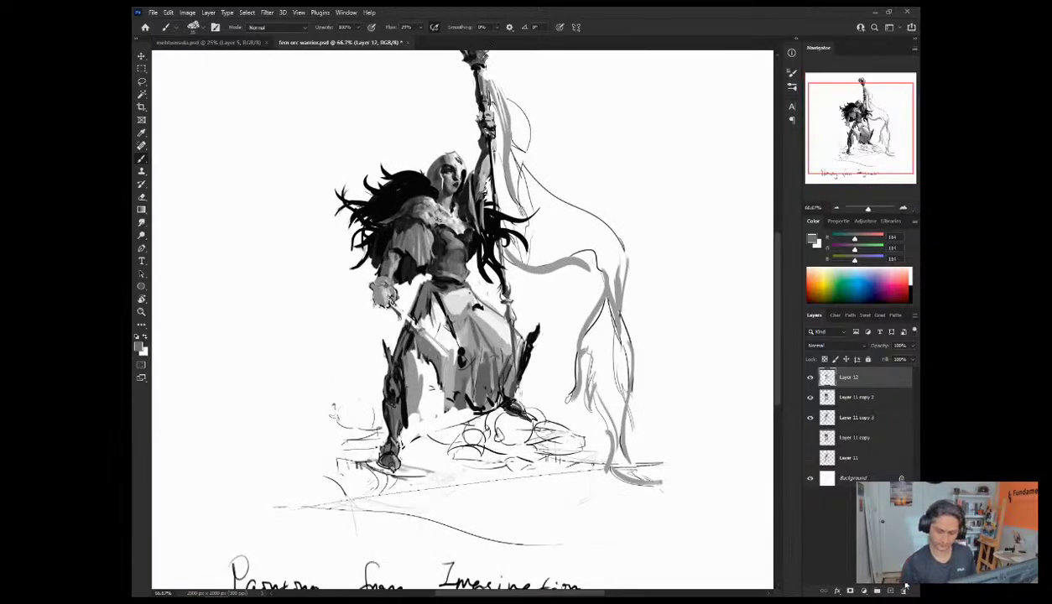
click(890, 591)
click(836, 207)
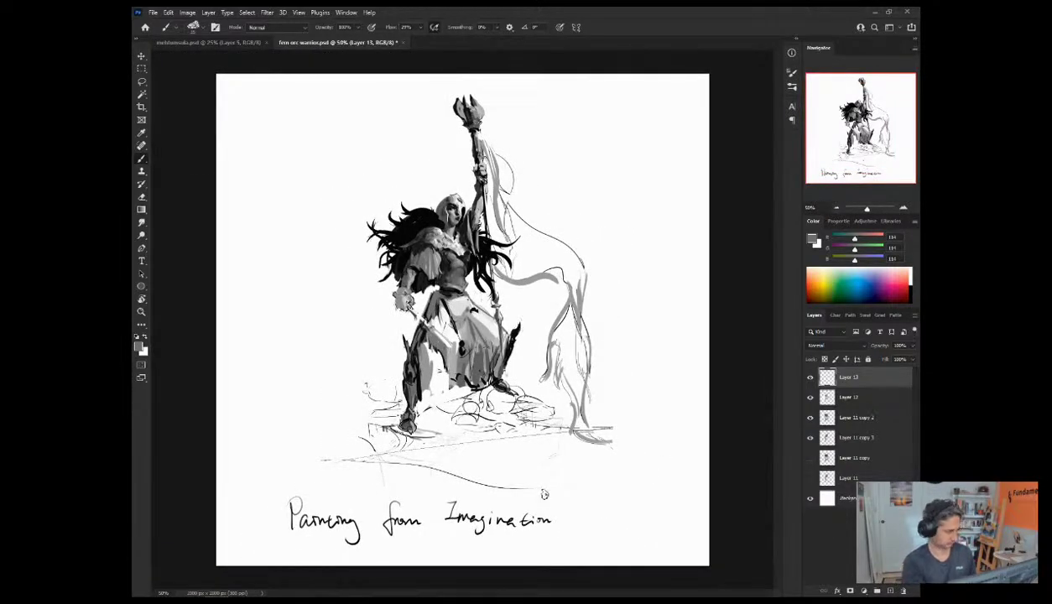
Step: Select Layer 12, Layer 11 copy 2 and Layer 11 copy 3 together
click(839, 395)
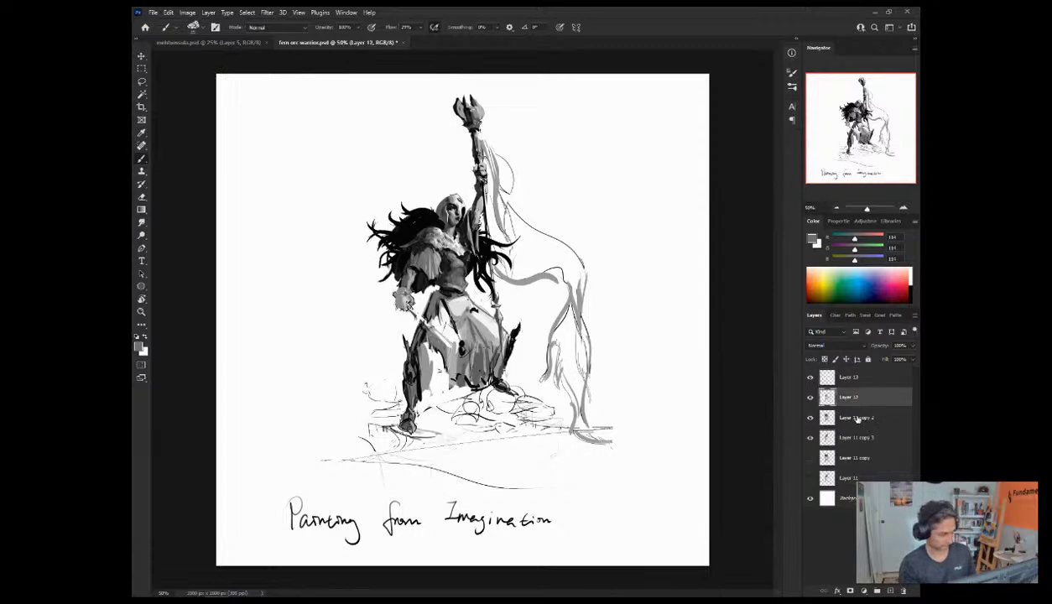
shift+click(852, 437)
right_click(857, 428)
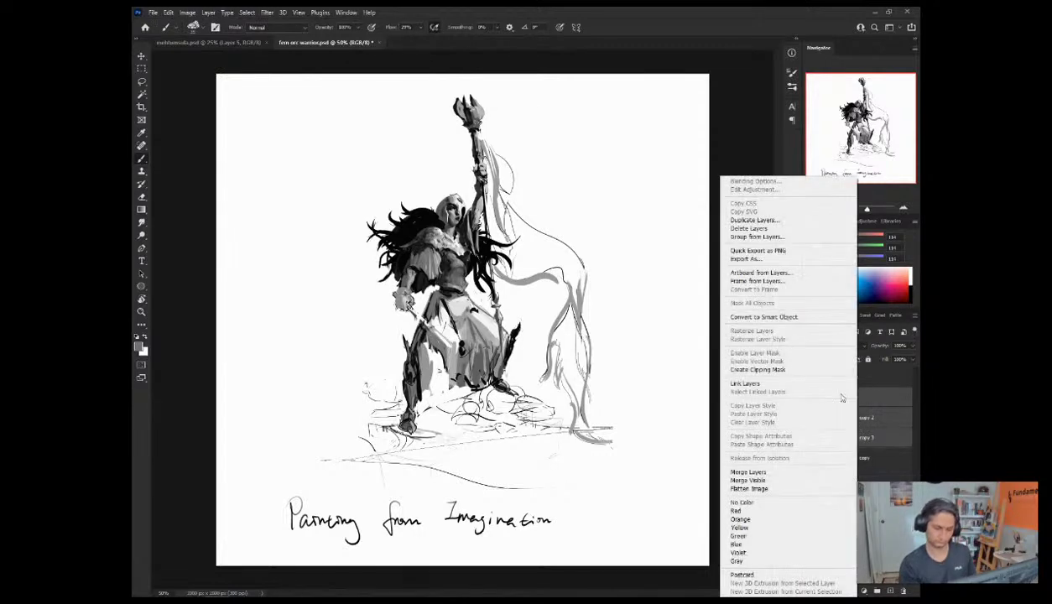
click(707, 431)
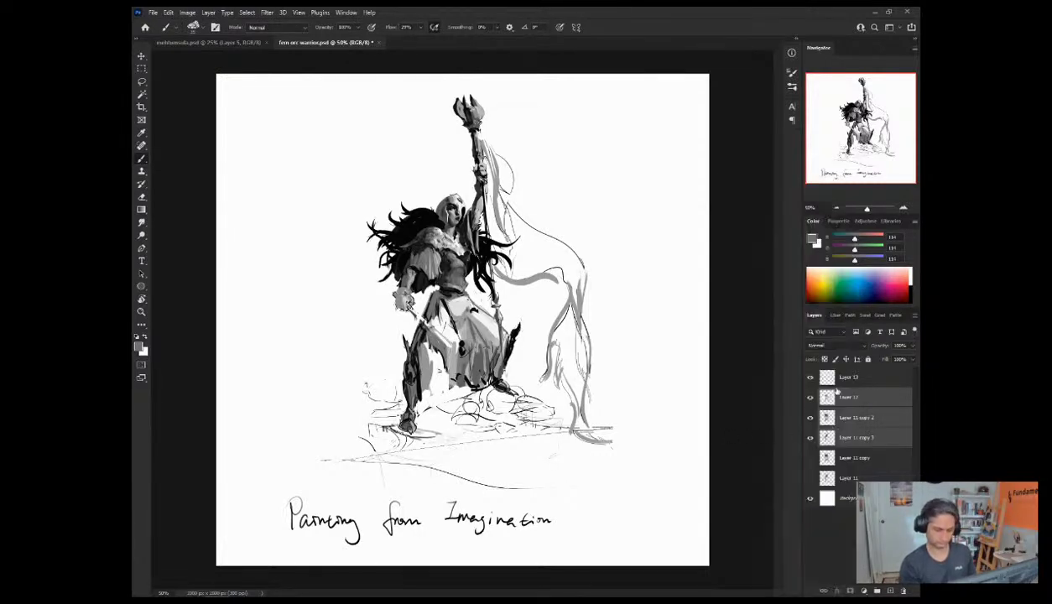
Step: Compare the painting with and without Layer 12 by toggling that layer's visibility several times
click(810, 398)
click(810, 400)
click(810, 399)
click(811, 399)
click(810, 400)
click(810, 400)
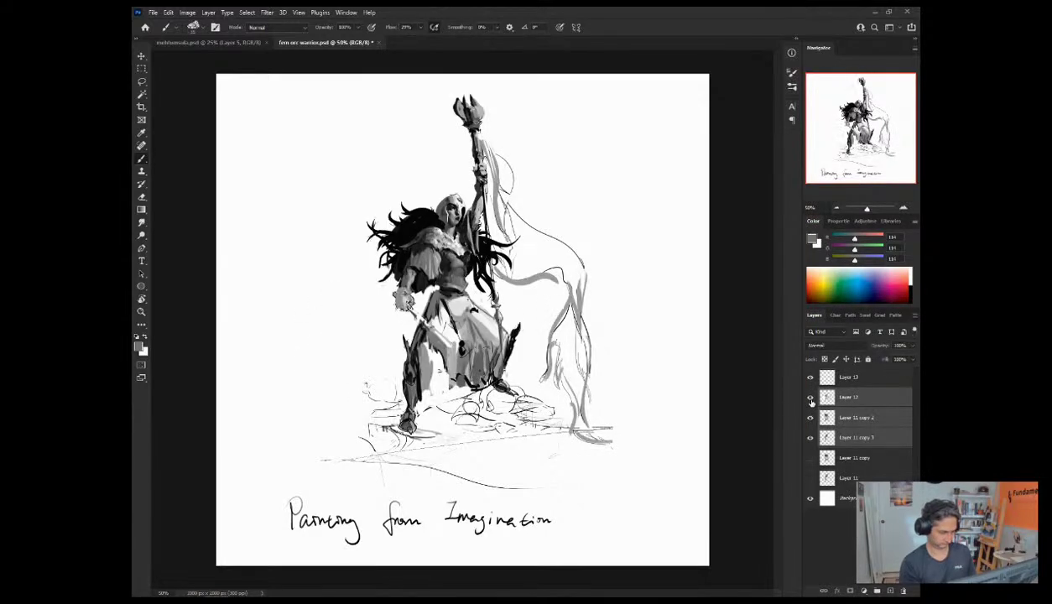
click(810, 399)
click(810, 400)
click(810, 399)
click(810, 400)
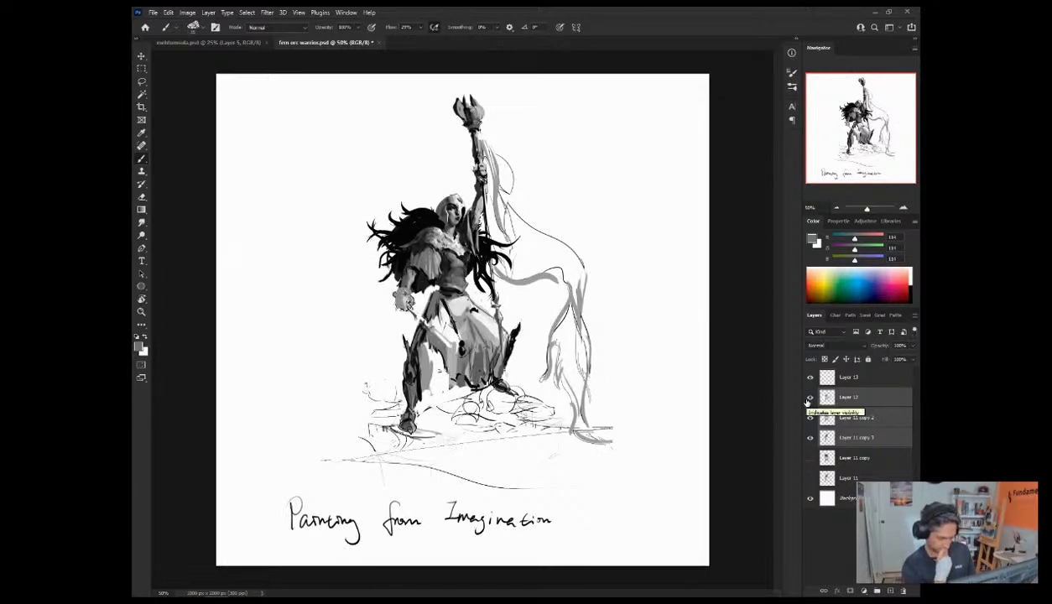
Step: Merge the three selected painting layers into one
right_click(857, 402)
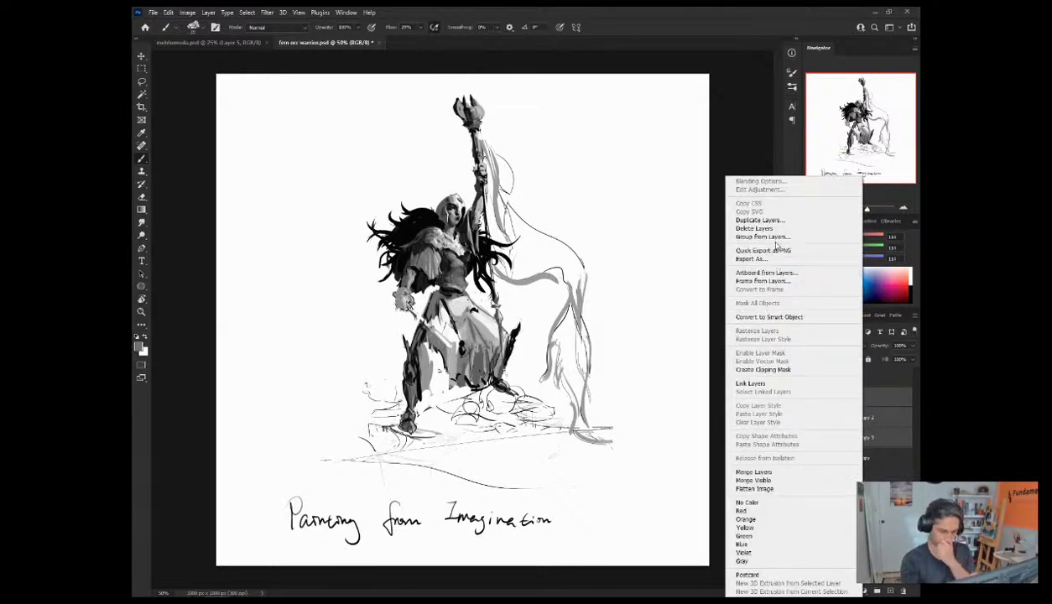
click(716, 385)
right_click(864, 403)
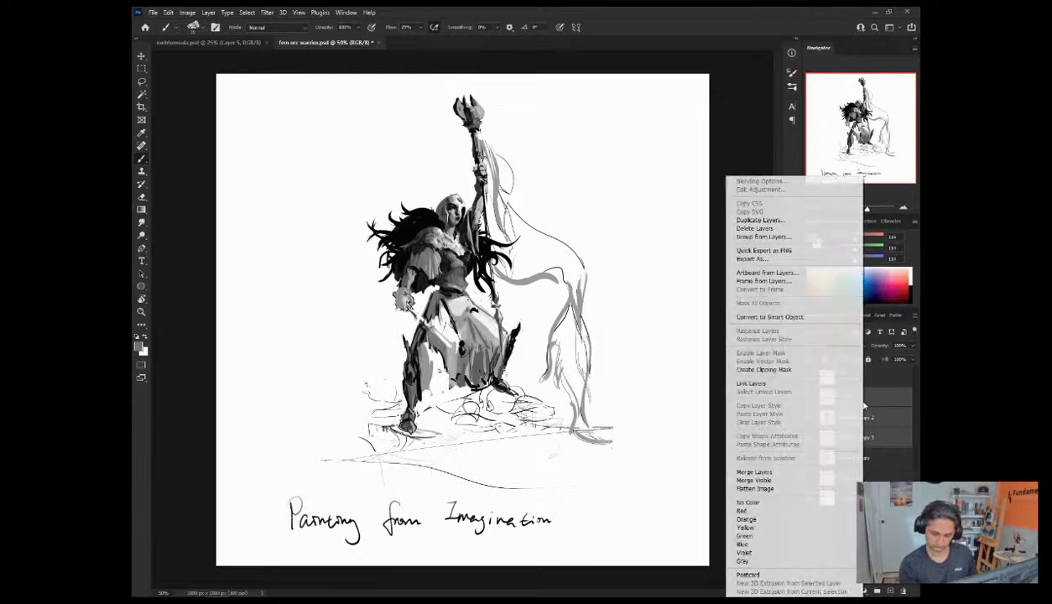
click(771, 471)
Step: Move the merged warrior artwork slightly up and to the left on the canvas
key(v)
drag(458, 296, 424, 268)
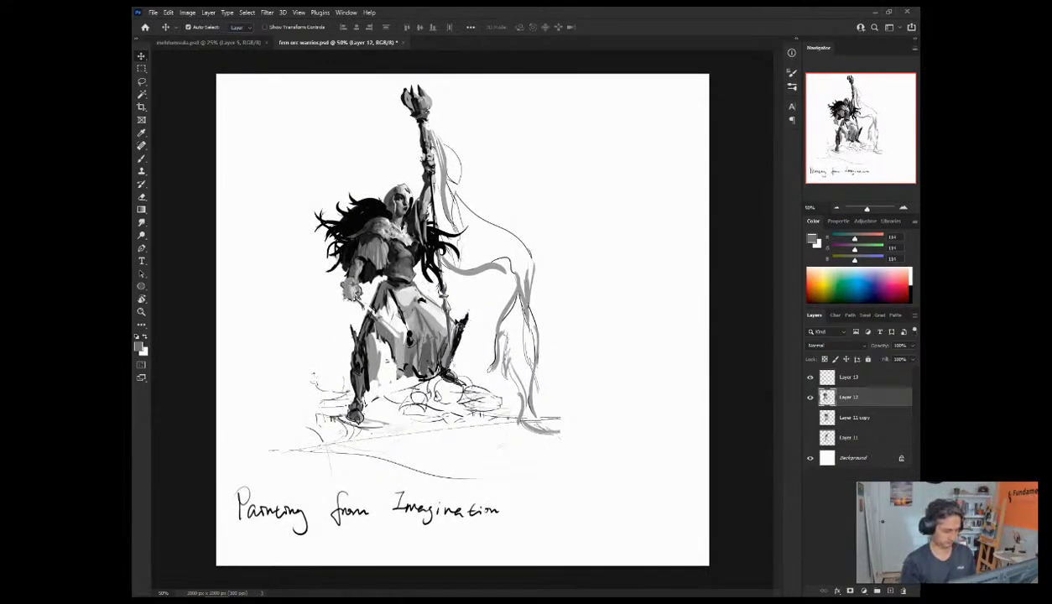
mouse_move(419, 317)
mouse_down()
mouse_move(460, 332)
mouse_move(438, 324)
mouse_up()
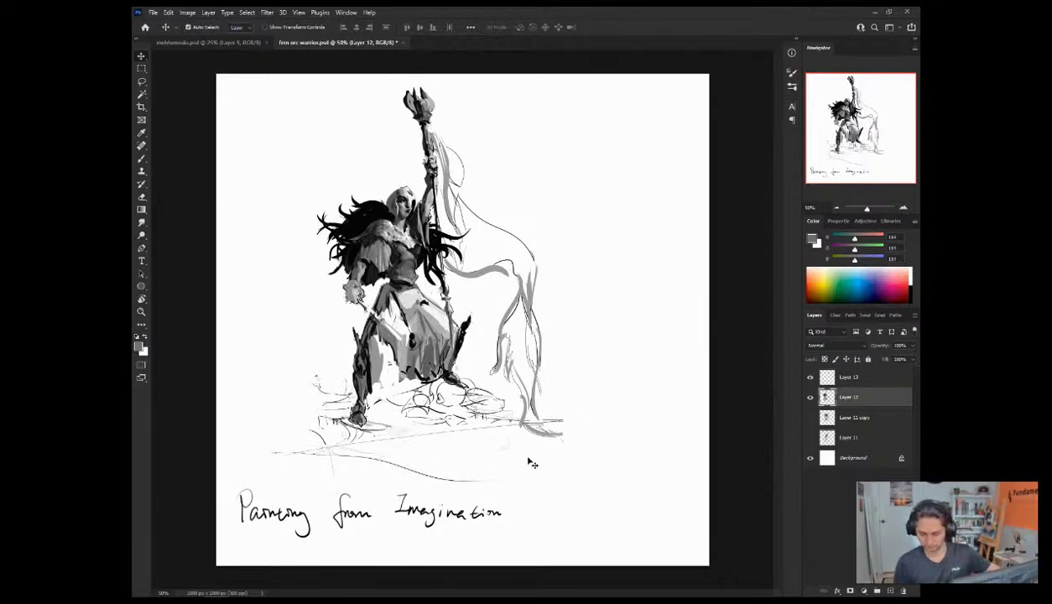
drag(423, 348, 446, 344)
Step: Select the handwritten "Painting from Imagination" title, shift it right beneath the figure, and clear the selection
click(141, 68)
mouse_move(240, 474)
mouse_down()
mouse_move(267, 503)
mouse_move(546, 548)
mouse_up()
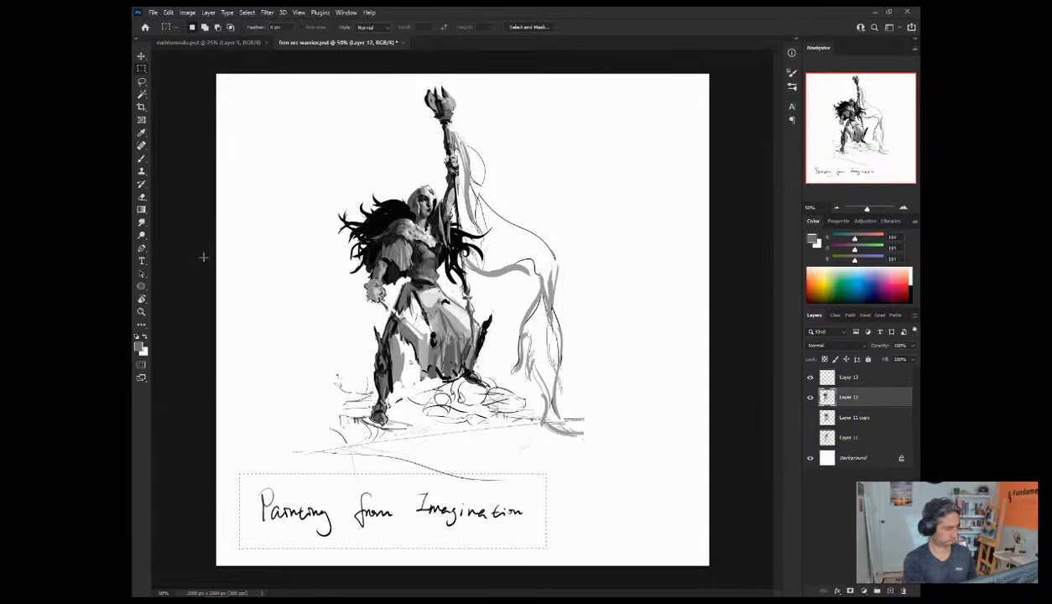
click(141, 81)
key(ctrl+d)
mouse_move(252, 513)
mouse_down()
mouse_move(283, 462)
mouse_move(472, 479)
mouse_move(463, 534)
mouse_move(251, 526)
mouse_up()
key(v)
drag(388, 502, 450, 499)
key(l)
key(ctrl+d)
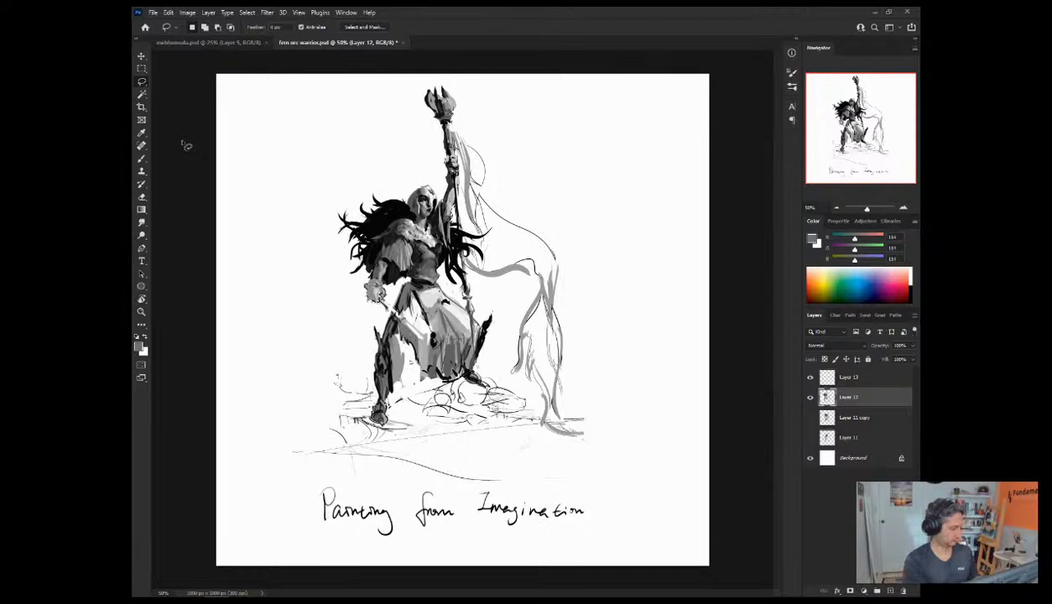
Step: Switch to the Hard Round Pressure Opacity brush, test it with a grey oval on the blank canvas, and undo the stroke
key(b)
right_click(346, 164)
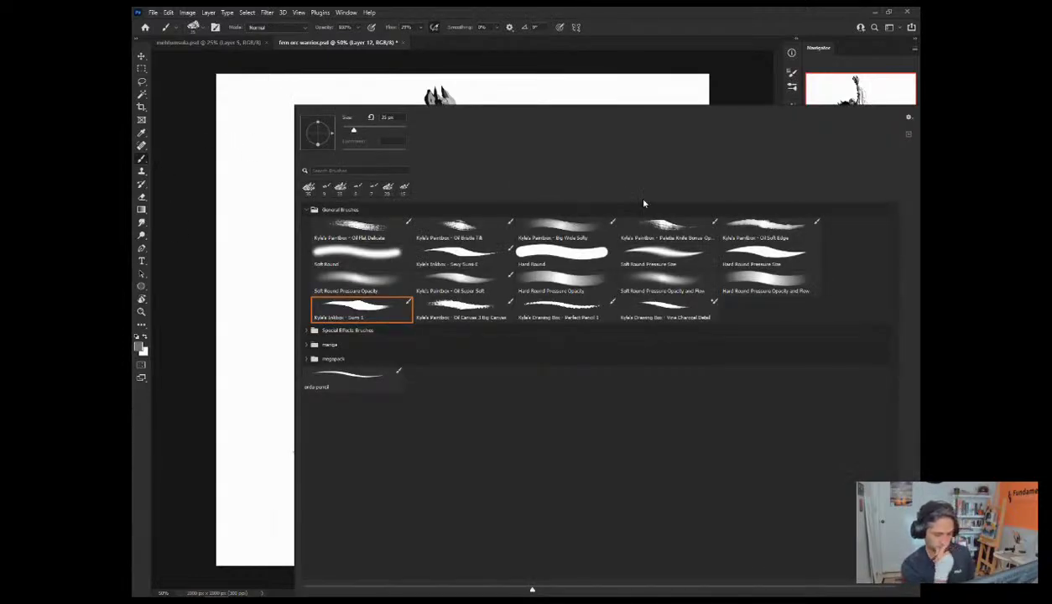
double_click(560, 281)
drag(591, 235, 595, 224)
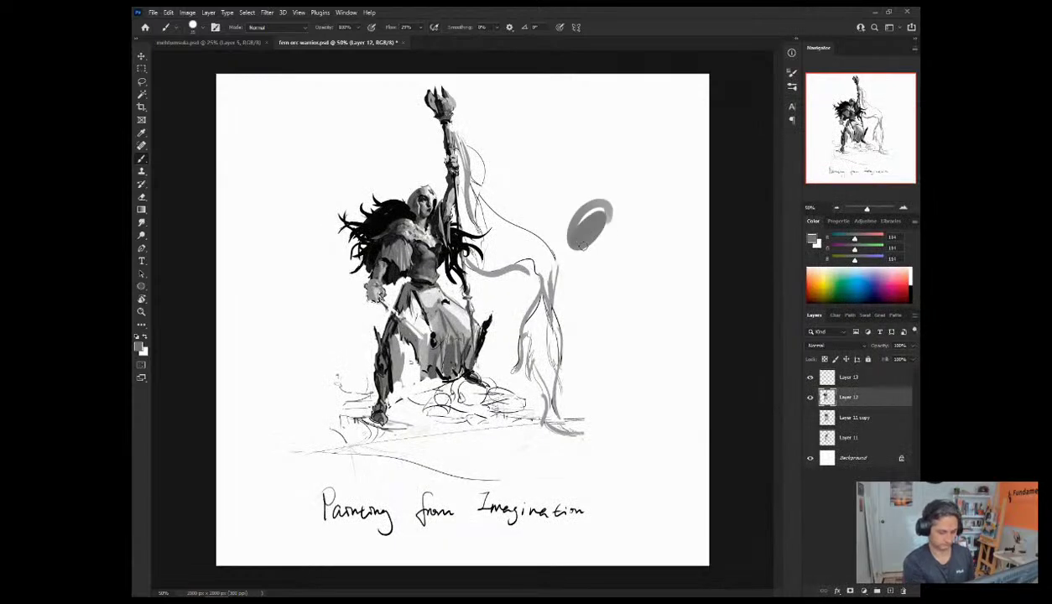
key(ctrl+z)
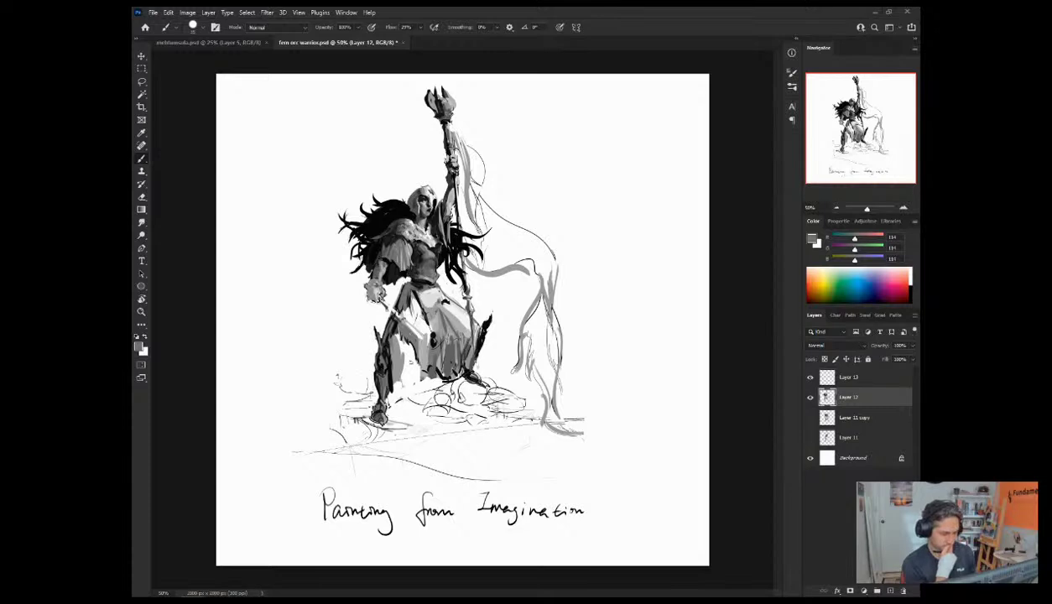
Step: Mix a muted olive-yellow skin colour and glaze it over the warrior's face with a smaller brush
click(836, 207)
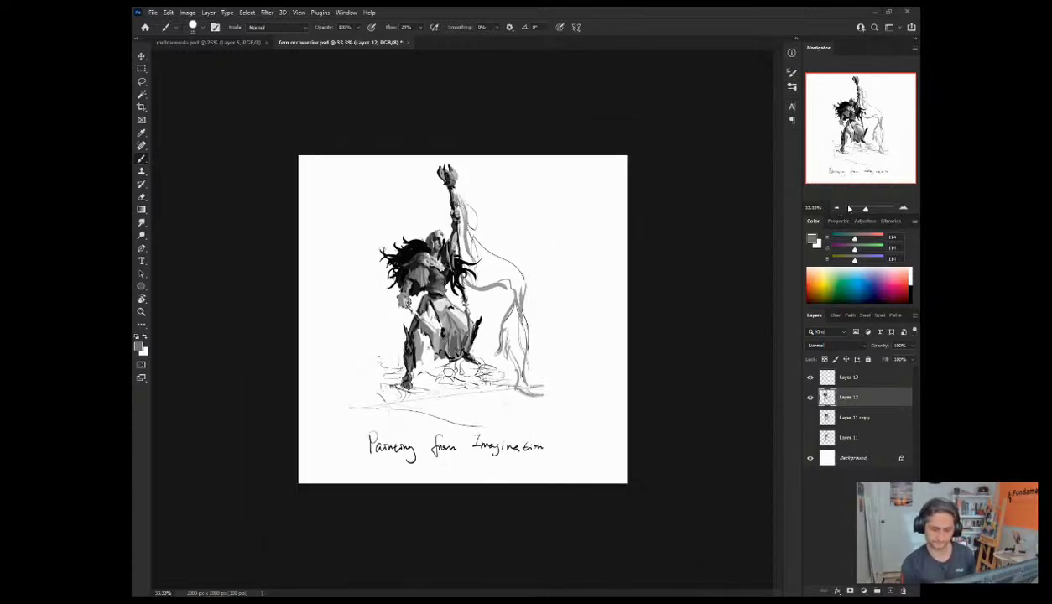
click(903, 209)
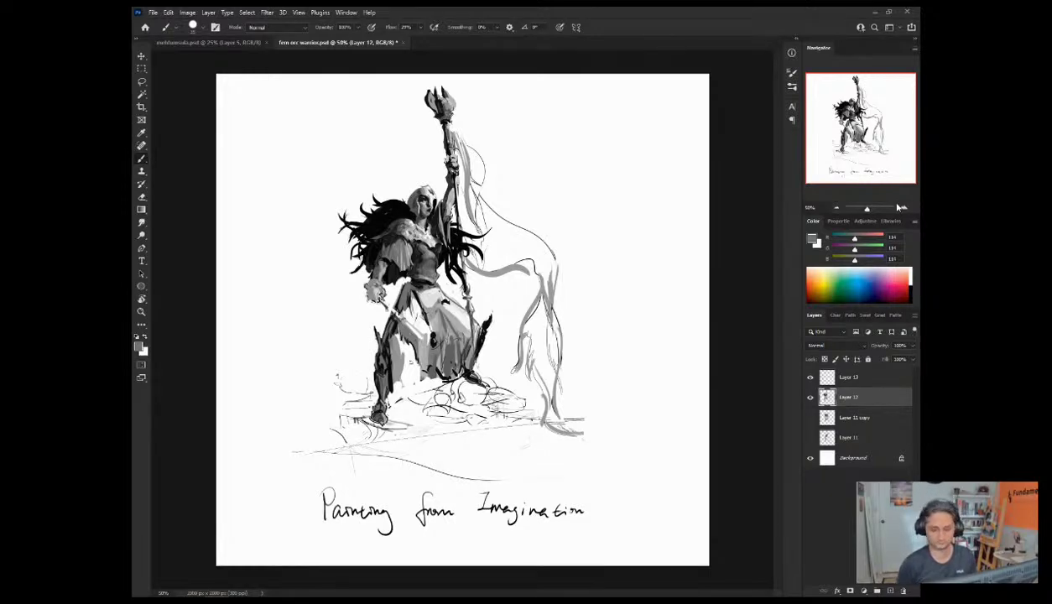
click(902, 207)
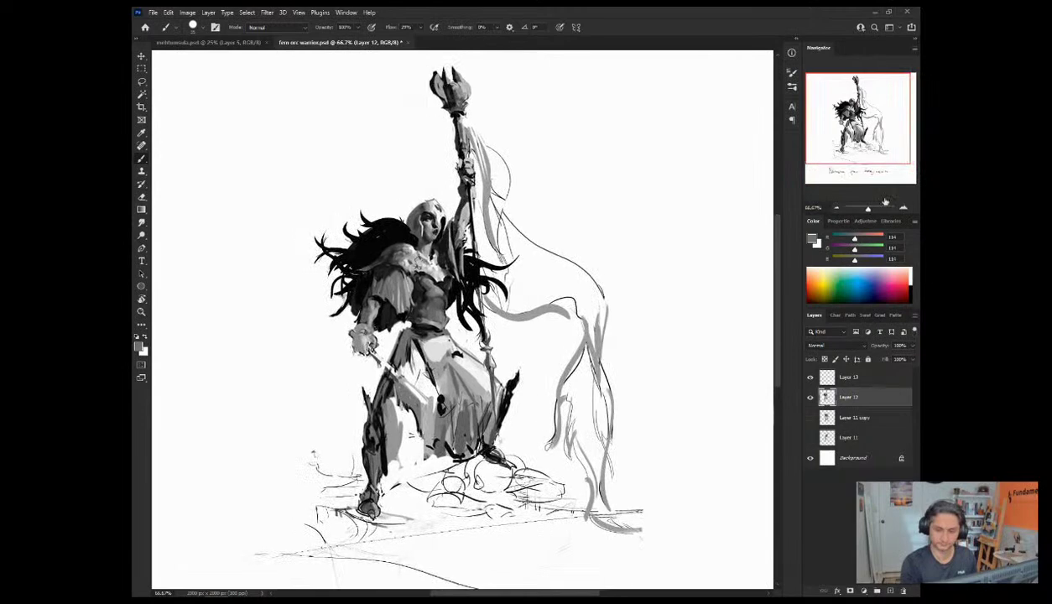
click(863, 239)
click(862, 249)
drag(853, 259, 848, 259)
drag(426, 215, 423, 228)
key(ctrl+z)
key([)
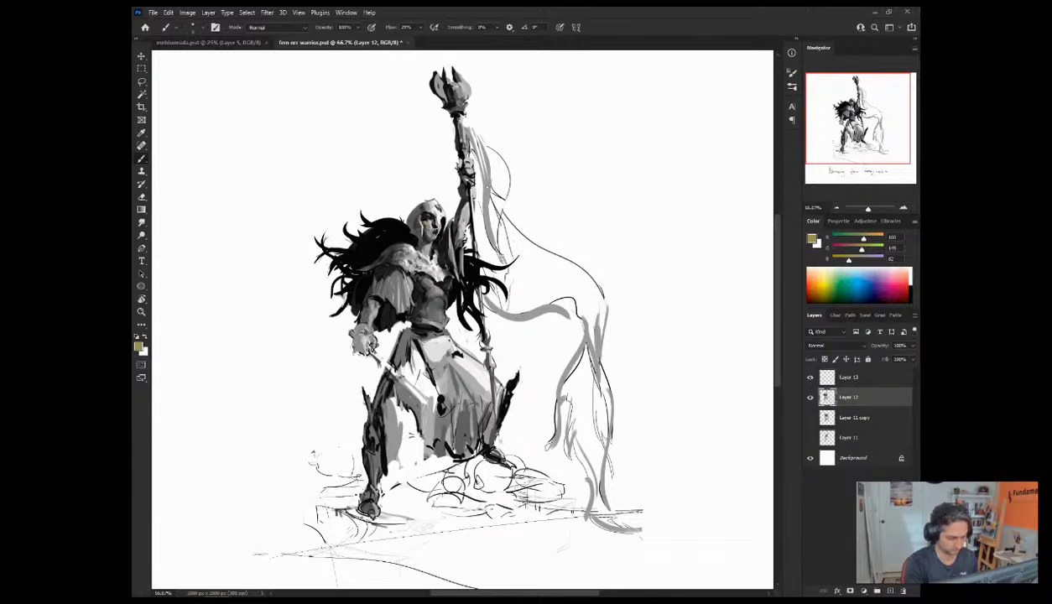
drag(423, 216, 431, 228)
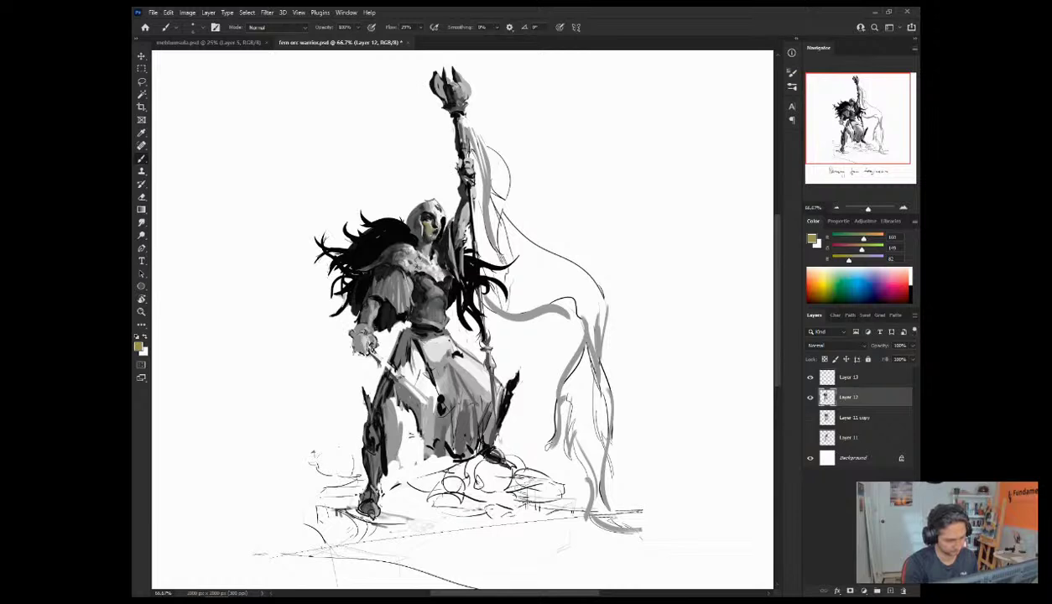
Step: Paint dark accents around the warrior's eyes and face using a mixed dark grey and sampled shadow tones
drag(863, 238, 843, 239)
click(845, 248)
click(842, 258)
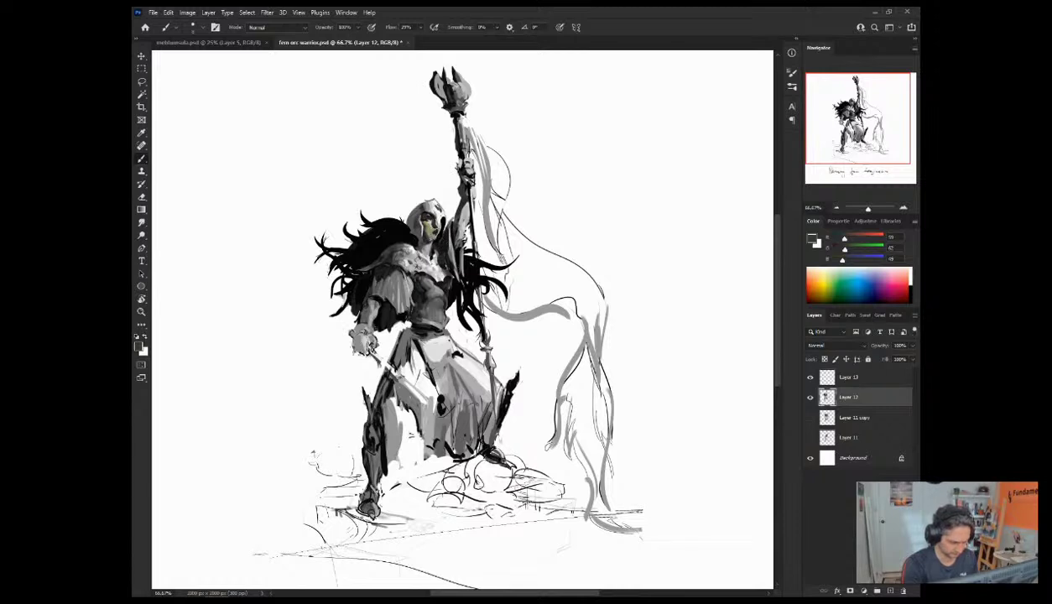
alt+click(424, 236)
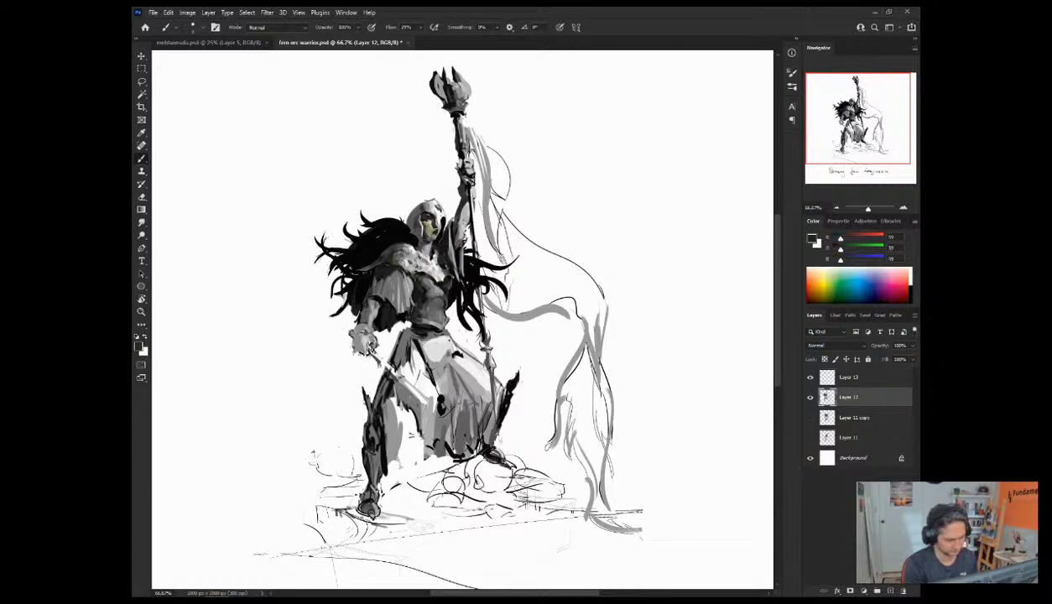
alt+click(415, 221)
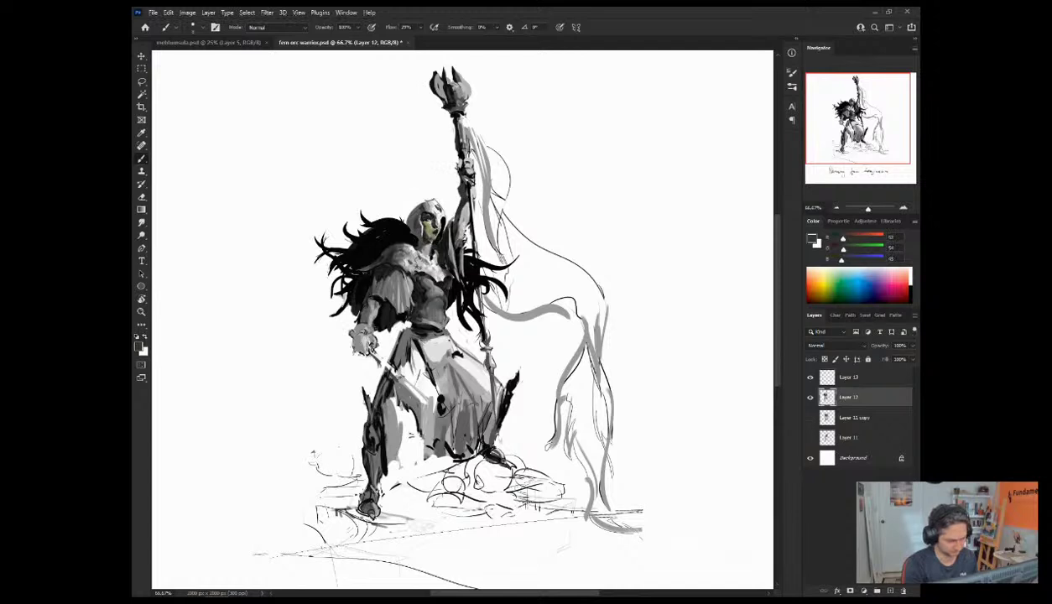
Step: Mix a warmer olive-brown and work it into the skin of the warrior's face
click(861, 239)
click(858, 249)
click(851, 259)
drag(851, 259, 847, 259)
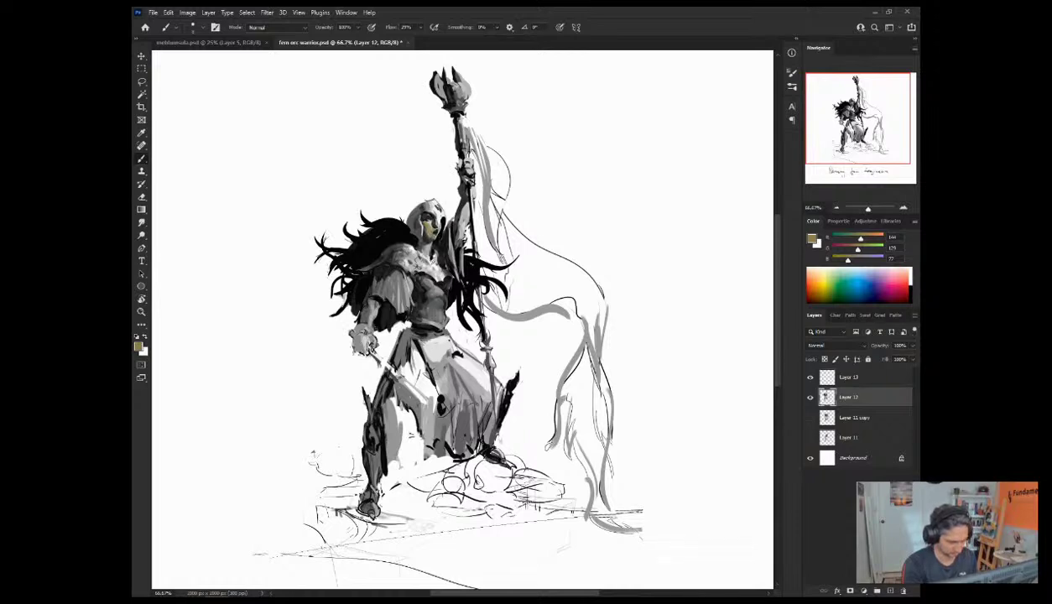
Step: Add pale cream and off-white highlights to the warrior's face, blending them with sampled olive and cream skin tones
click(875, 238)
click(872, 250)
drag(847, 260, 871, 239)
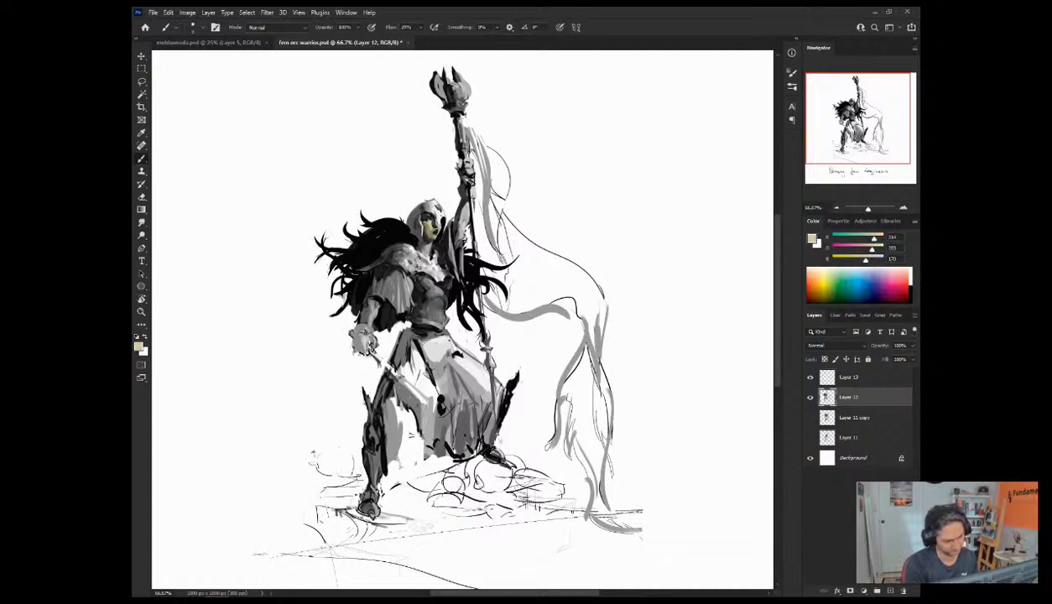
alt+click(435, 256)
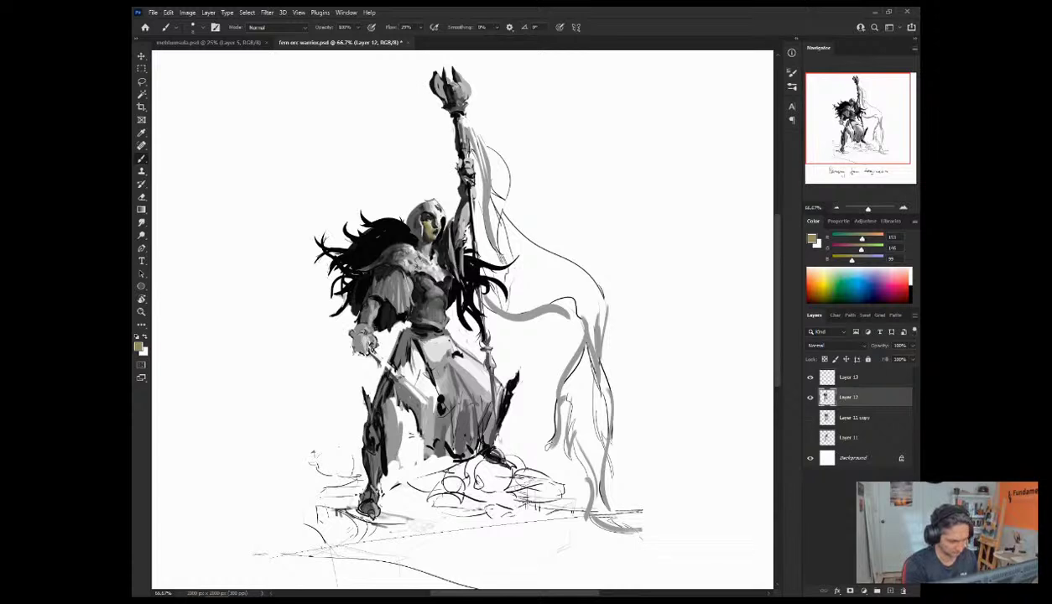
alt+click(425, 219)
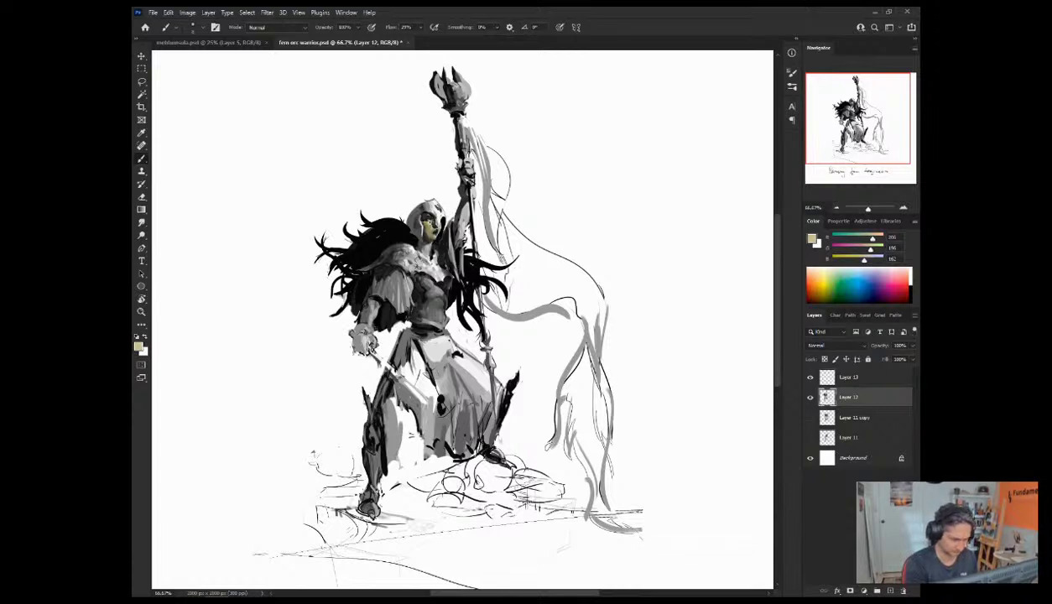
mouse_move(872, 240)
mouse_down()
mouse_move(874, 260)
mouse_move(878, 239)
mouse_move(879, 250)
mouse_up()
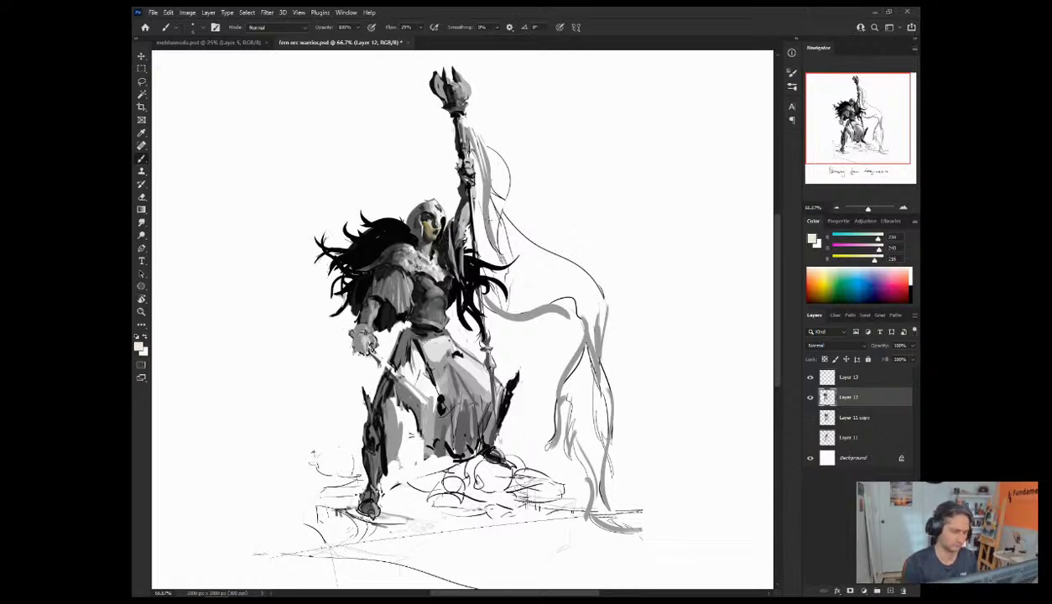
Step: Sample the olive from the face and darken it to a browner tone for shading the skin
alt+click(426, 223)
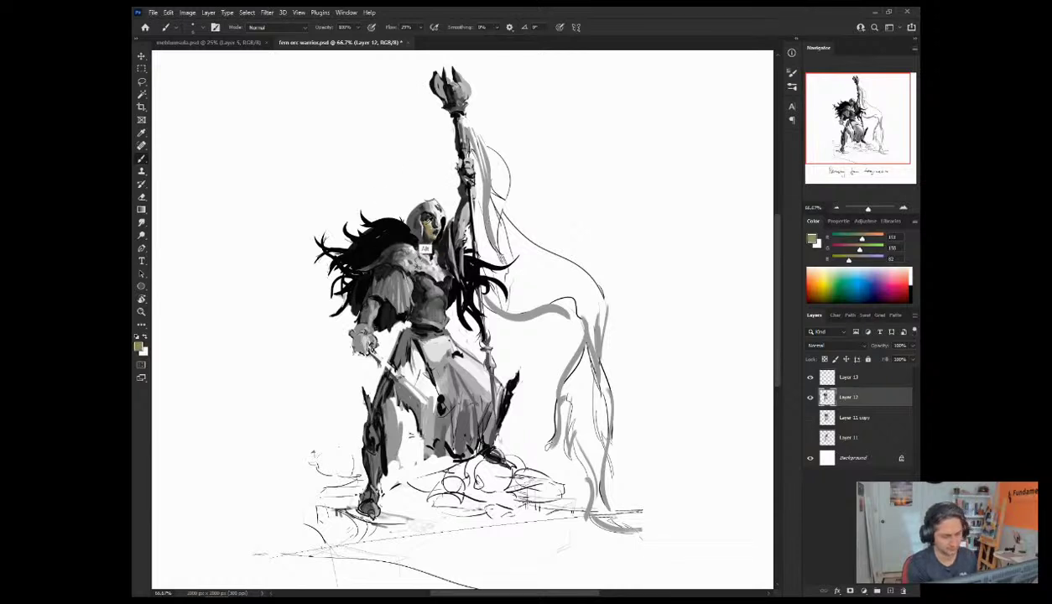
mouse_move(860, 239)
mouse_down()
mouse_move(846, 260)
mouse_move(856, 250)
mouse_up()
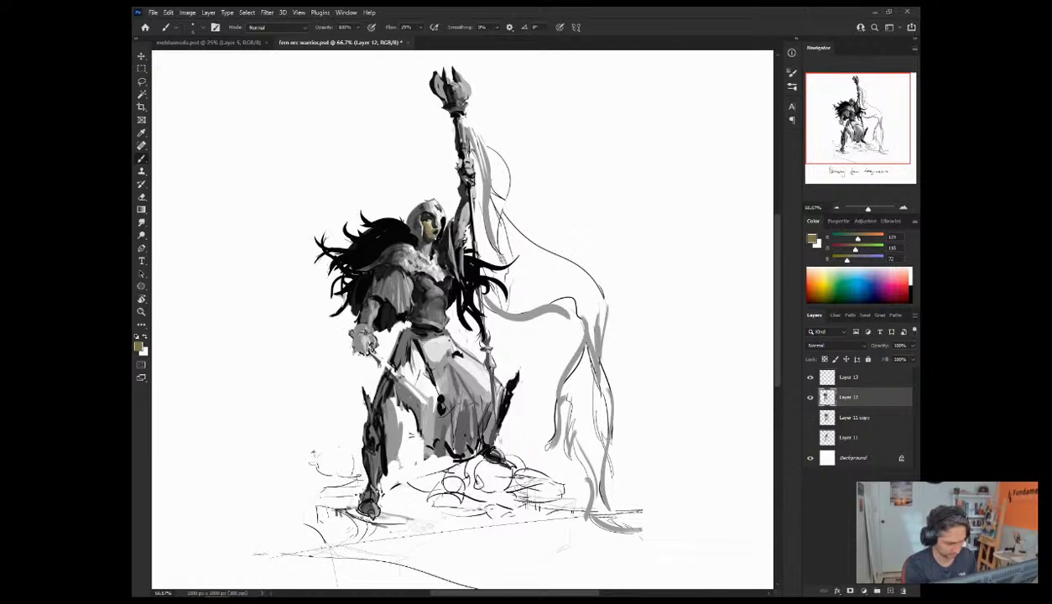
Step: Sample tones from the warrior's face and neck, mix a muted red and a pale grey-green, and paint small accents on the face
alt+click(422, 217)
alt+click(428, 249)
alt+click(429, 232)
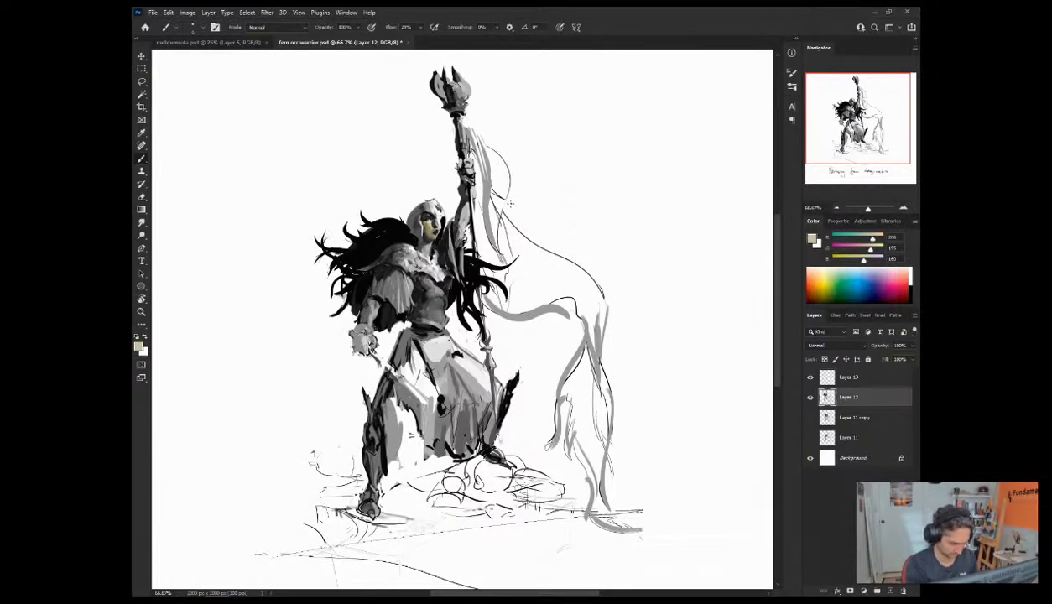
drag(842, 237, 868, 252)
drag(869, 249, 846, 261)
click(847, 261)
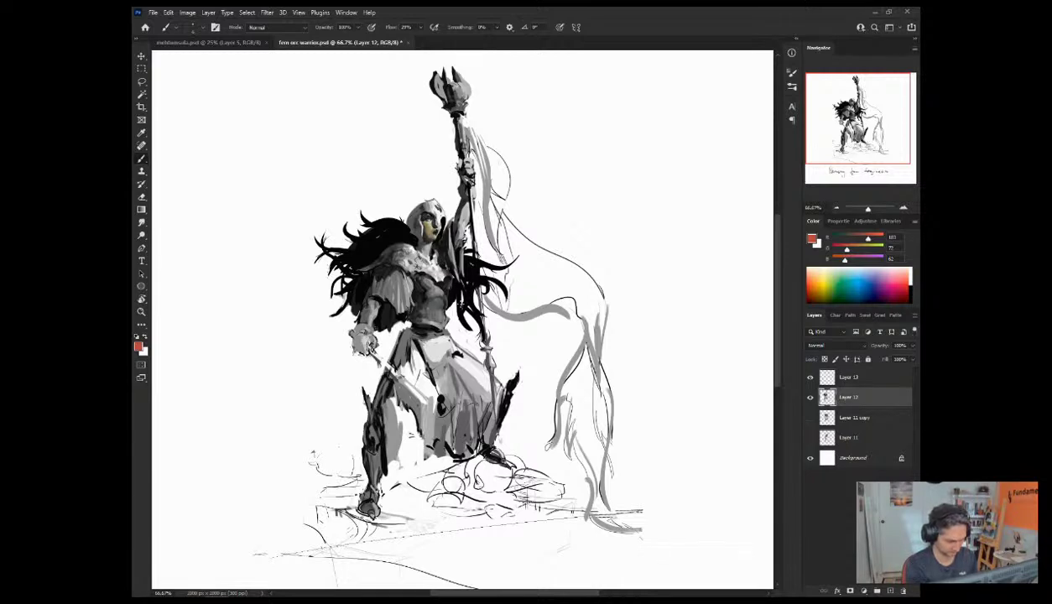
drag(847, 248, 873, 248)
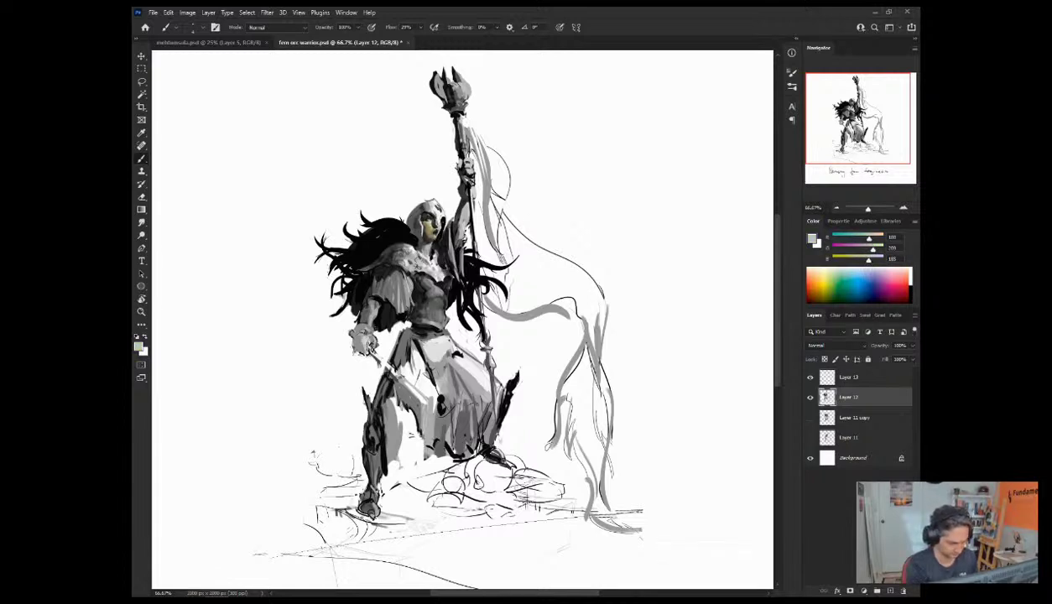
Step: Refine the light and shadow areas of the warrior's face with pale beige and olive tones sampled from it
alt+click(422, 246)
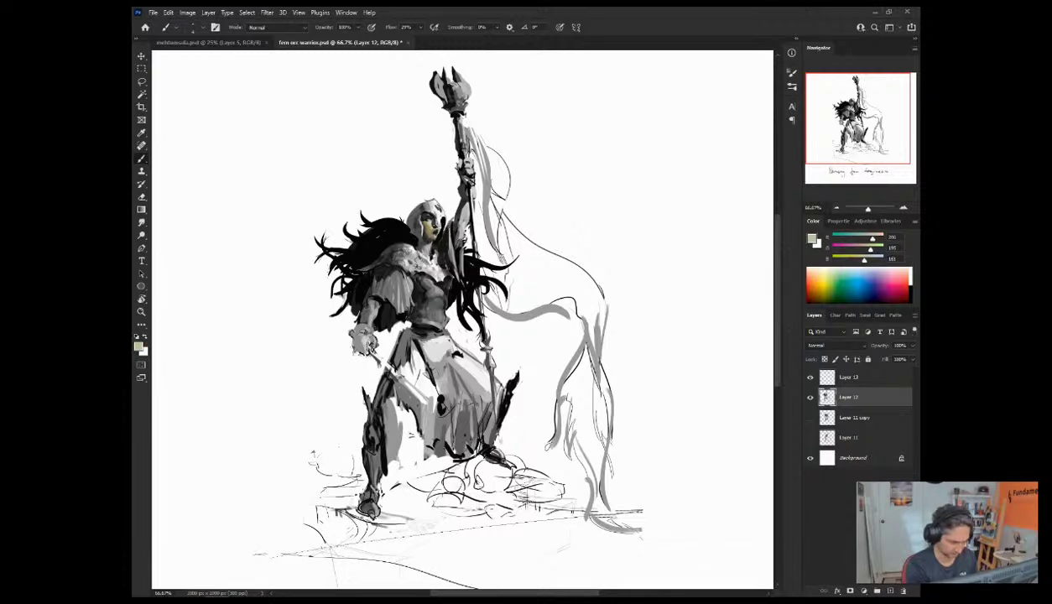
alt+click(422, 218)
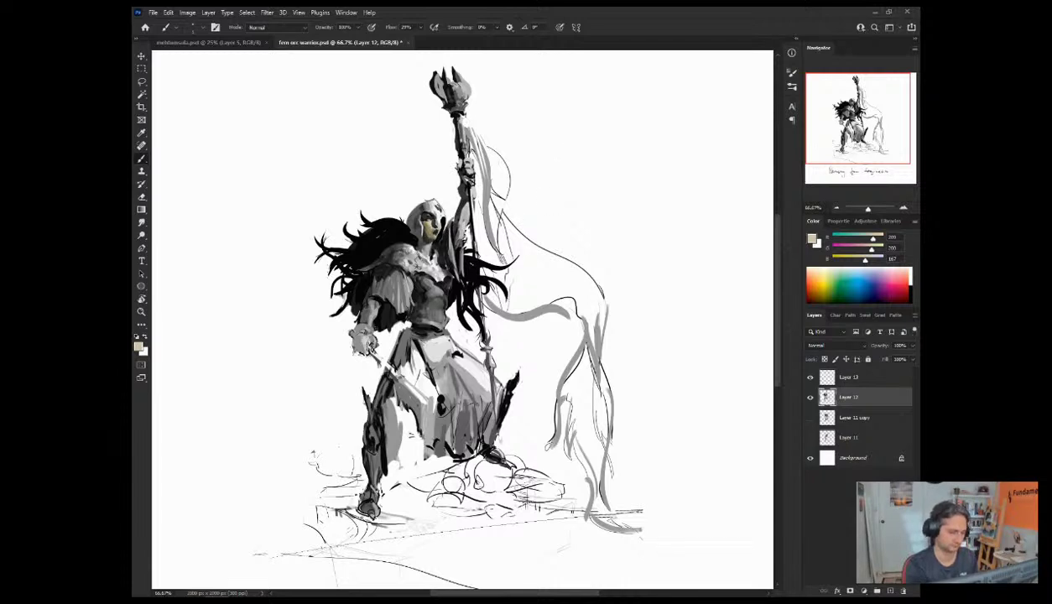
alt+click(423, 223)
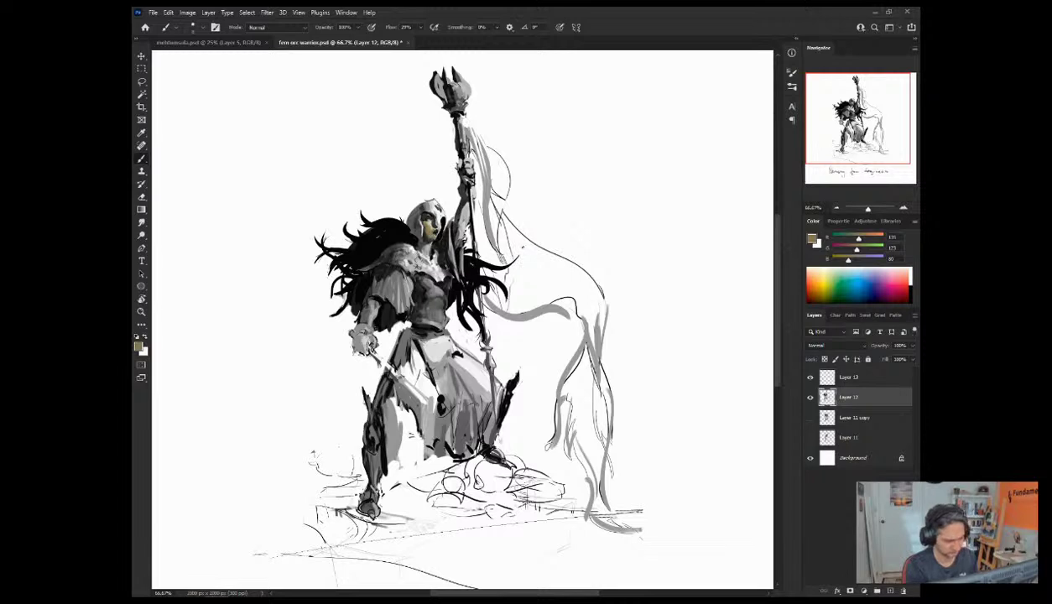
alt+click(424, 232)
alt+click(424, 232)
alt+click(426, 235)
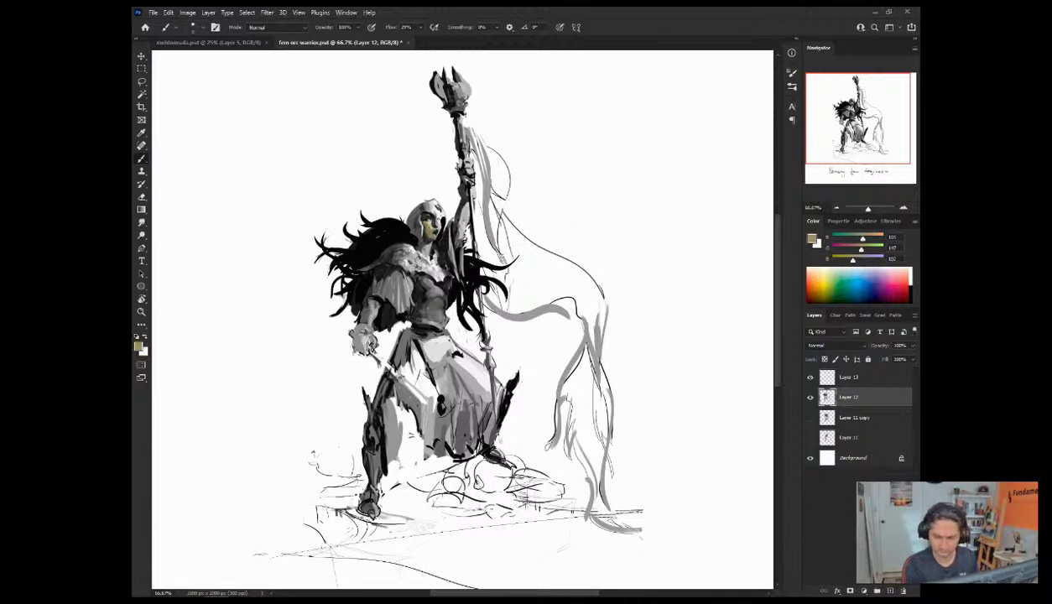
Step: Shift the olive paint colour toward green and brush it into the warrior's face, resampling skin tones between strokes
drag(854, 260, 851, 260)
drag(861, 249, 863, 239)
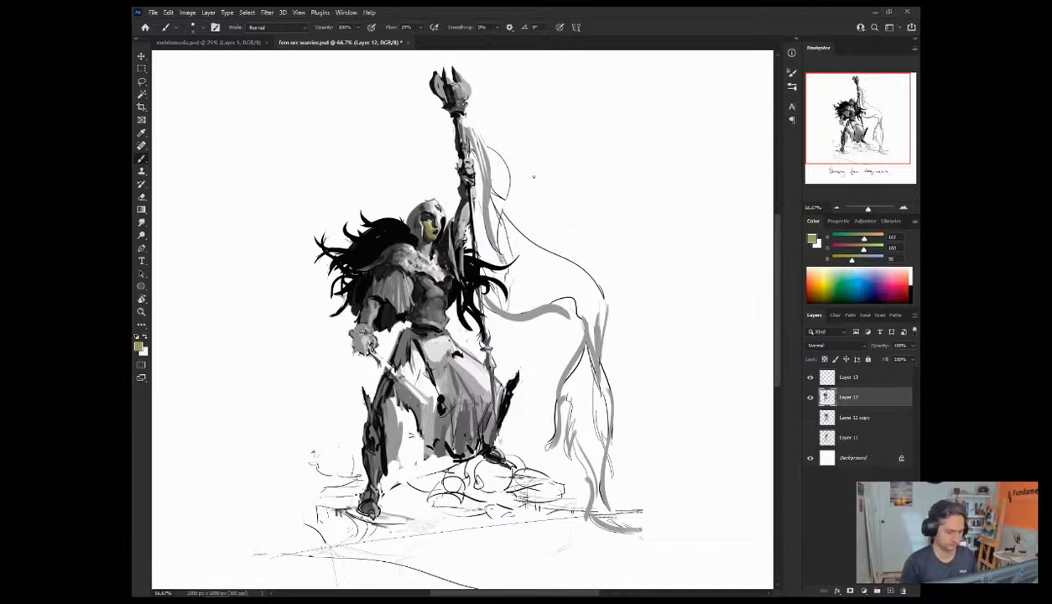
alt+click(425, 219)
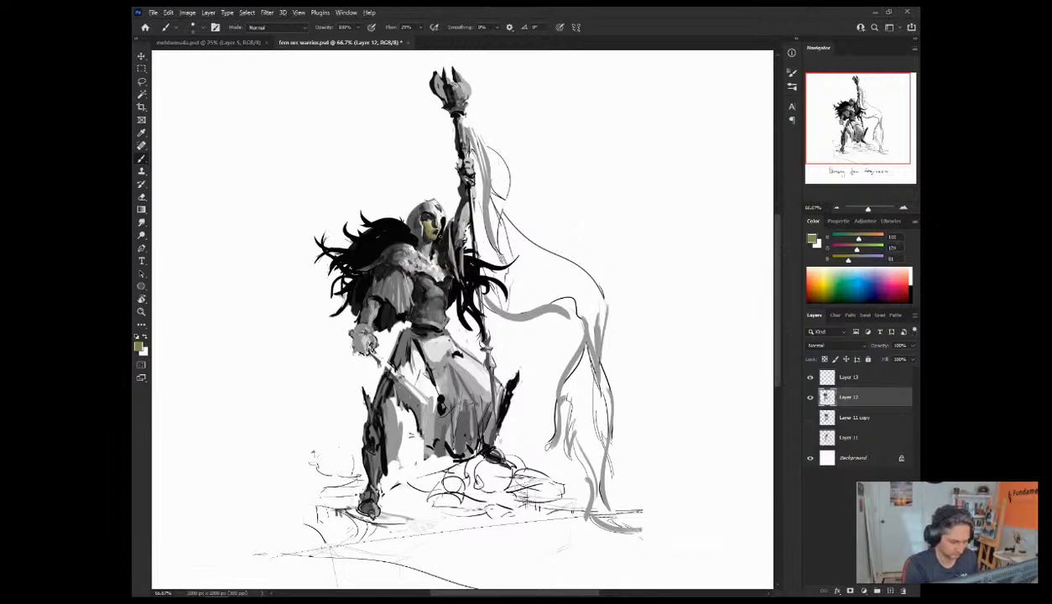
alt+click(429, 227)
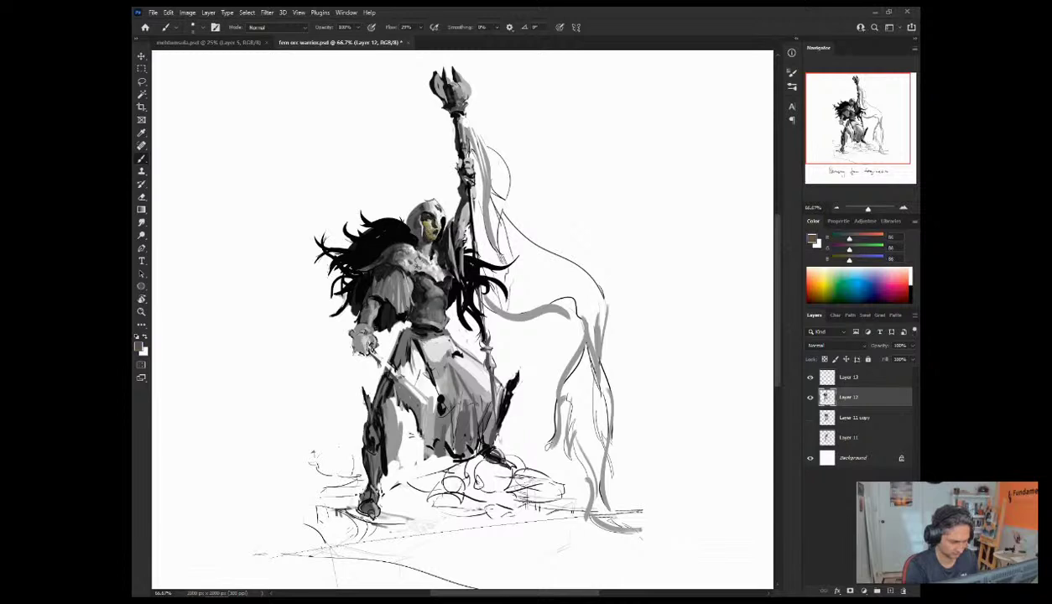
Step: Mix a dark grey and a reddish near-black from sampled tones for the shadows around the warrior's face and neck
alt+click(423, 257)
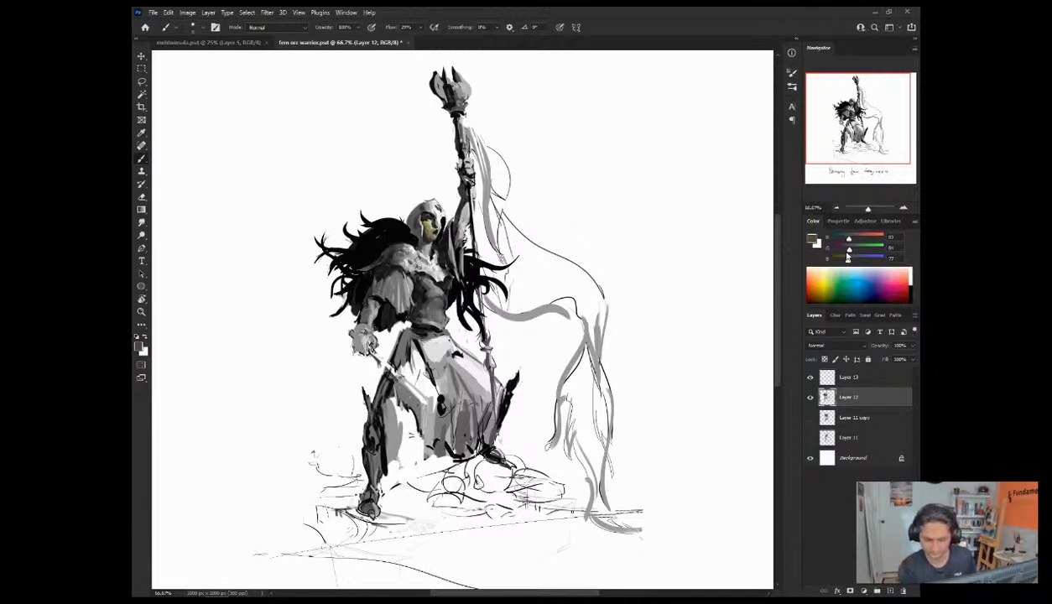
drag(850, 249, 847, 239)
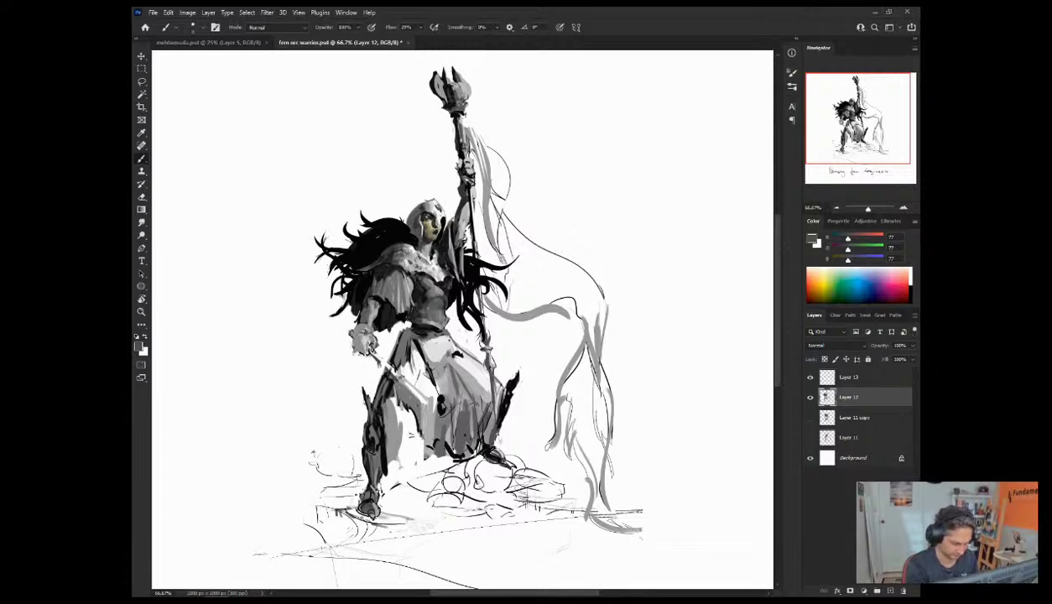
alt+click(433, 270)
alt+click(437, 267)
click(837, 239)
click(834, 248)
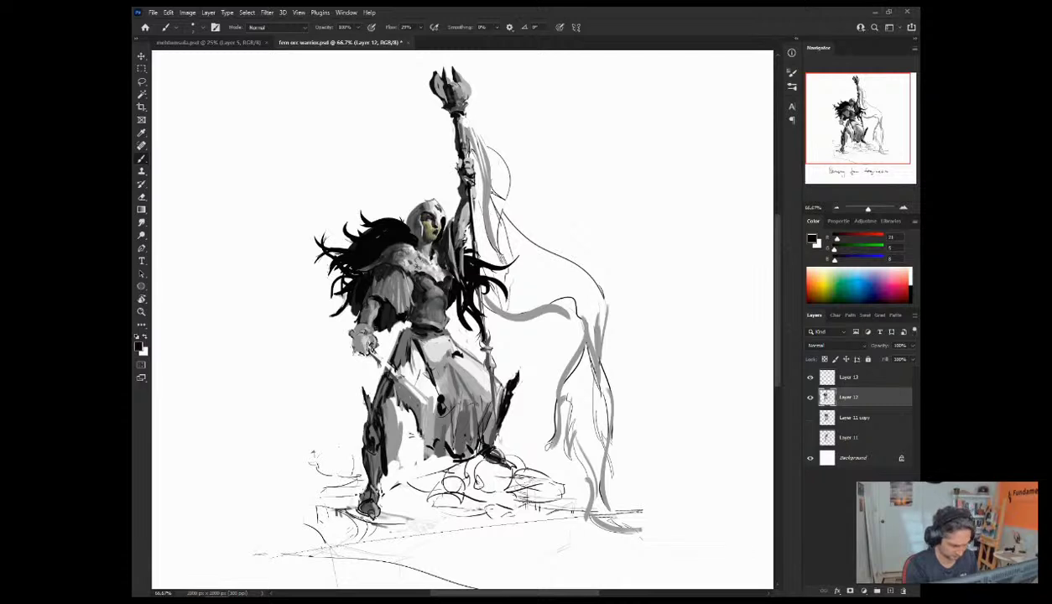
Step: Blend the skin around the warrior's eyes and cheek with olive, tan and dark brown tones sampled from the face
alt+click(426, 223)
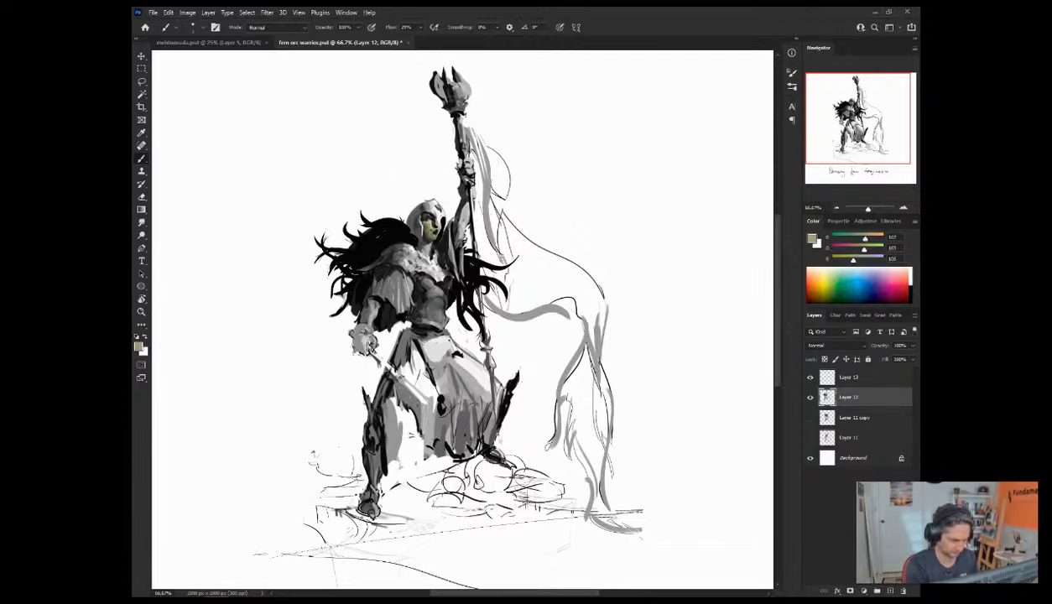
alt+click(423, 226)
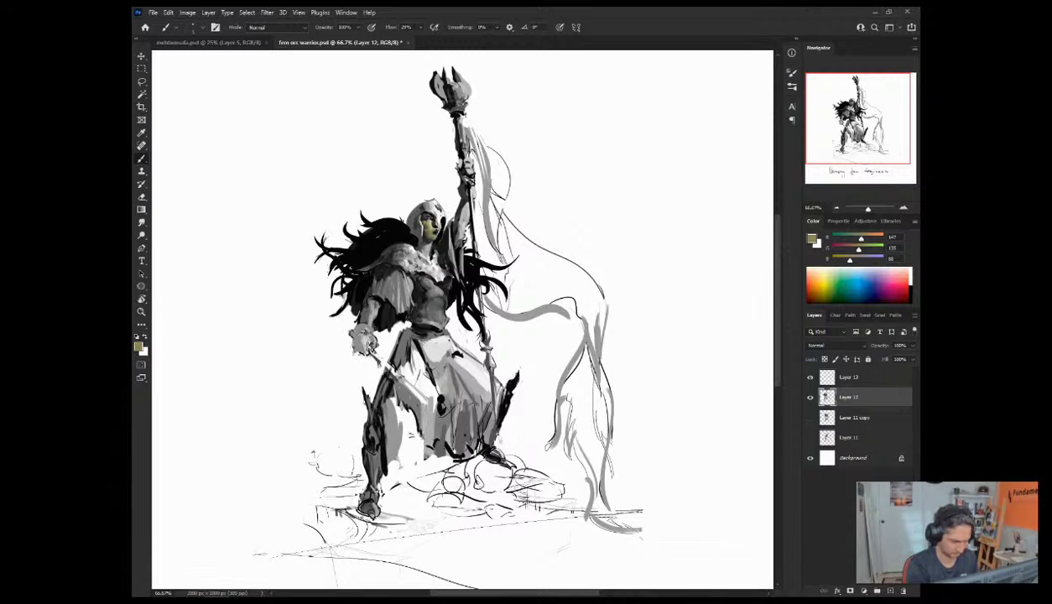
alt+click(422, 224)
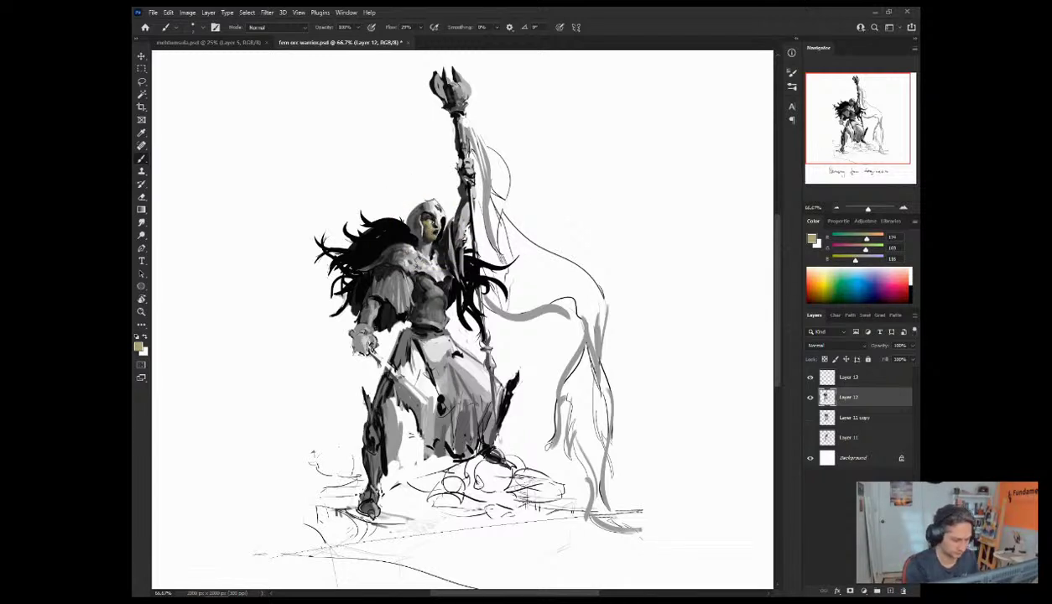
alt+click(423, 220)
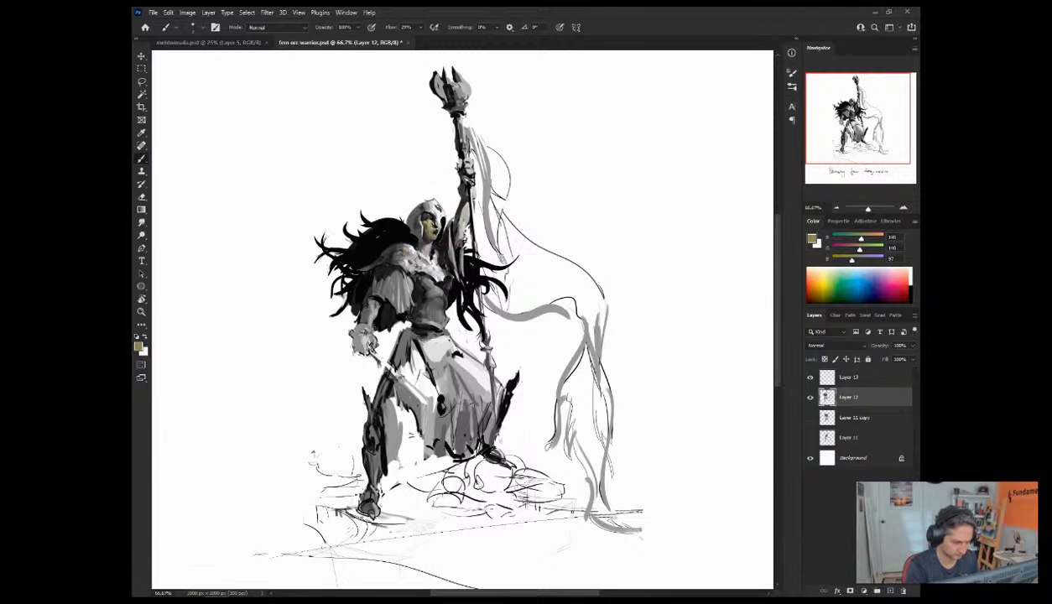
alt+click(425, 222)
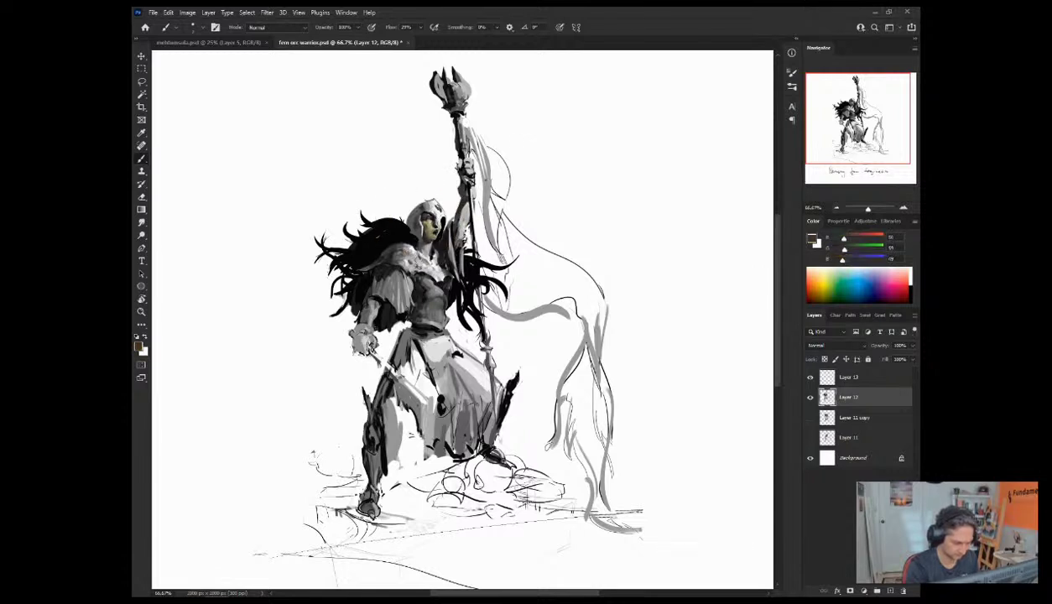
alt+click(423, 217)
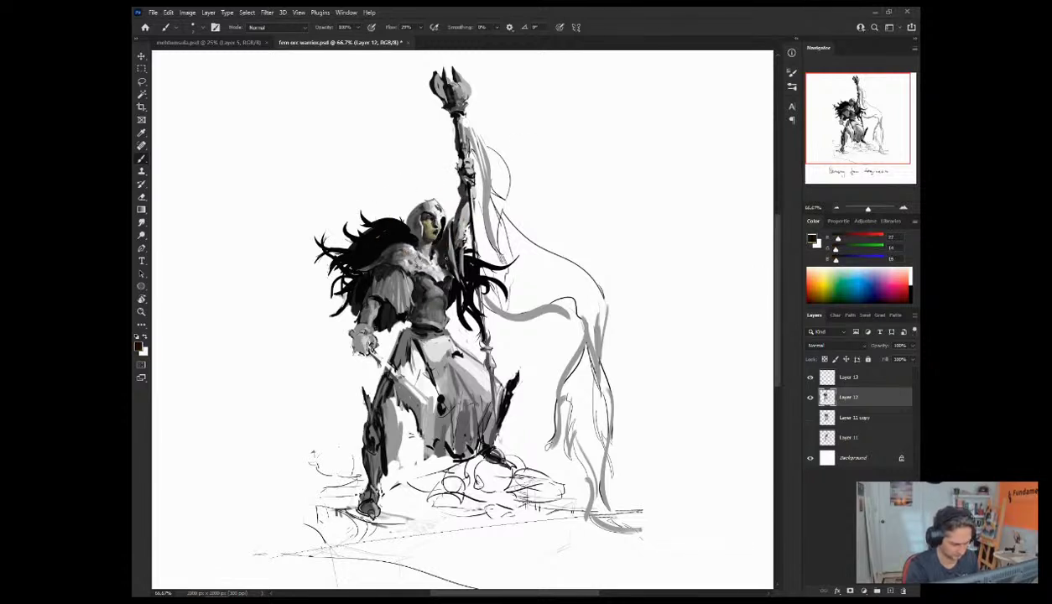
Step: Touch up the warrior's cheek and jaw with light beige, olive and grey-brown tones sampled from the face and neck
alt+click(430, 224)
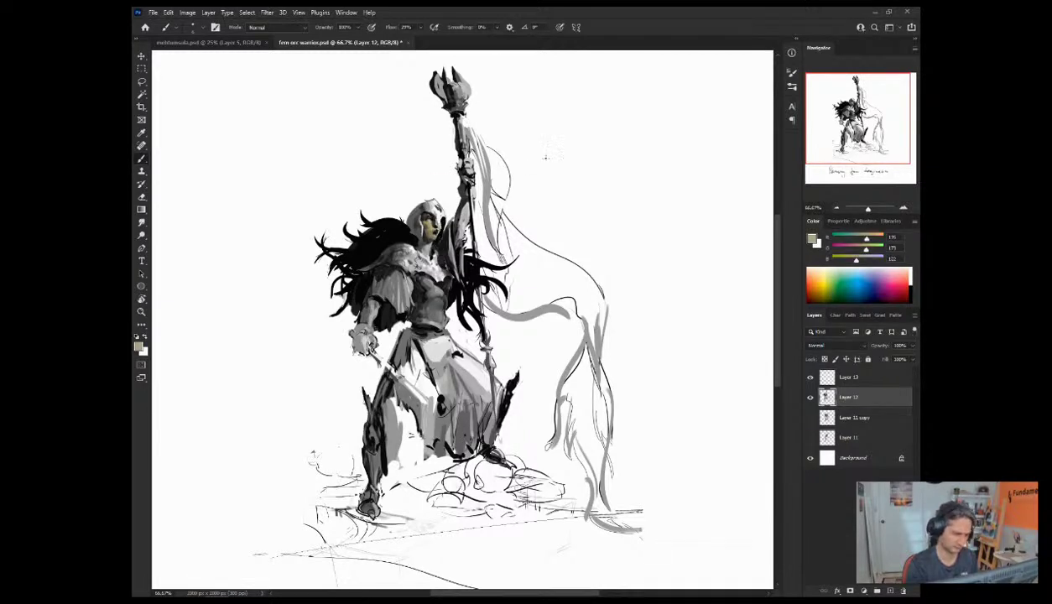
alt+click(429, 228)
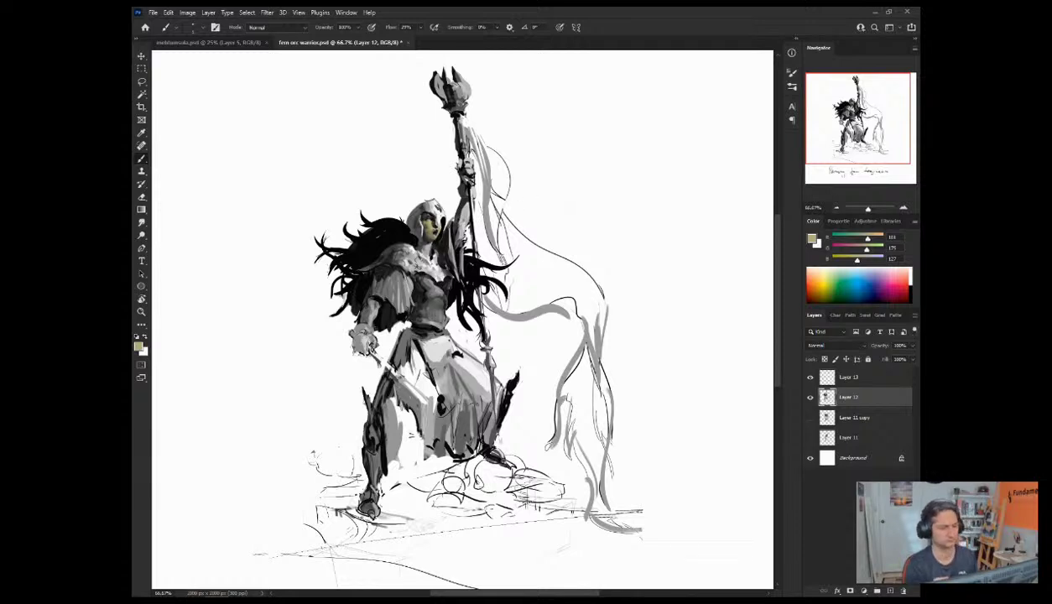
alt+click(420, 227)
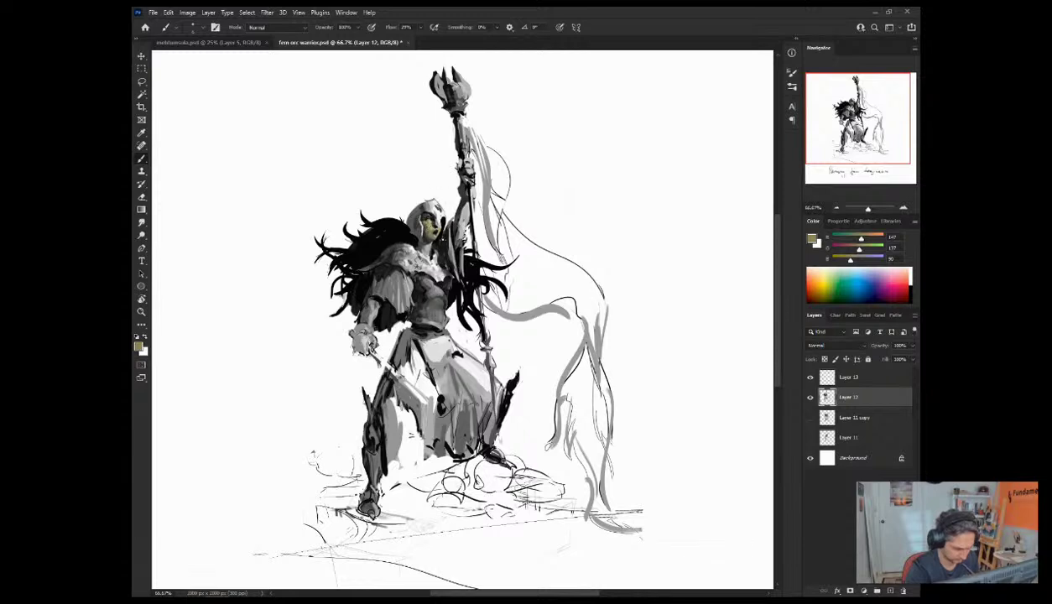
alt+click(416, 226)
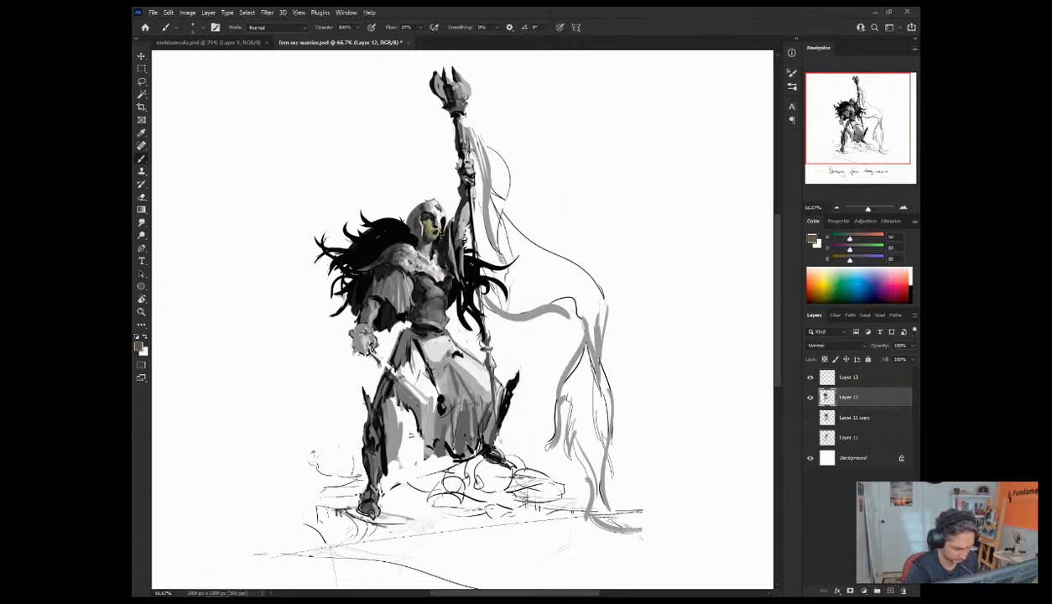
alt+click(421, 252)
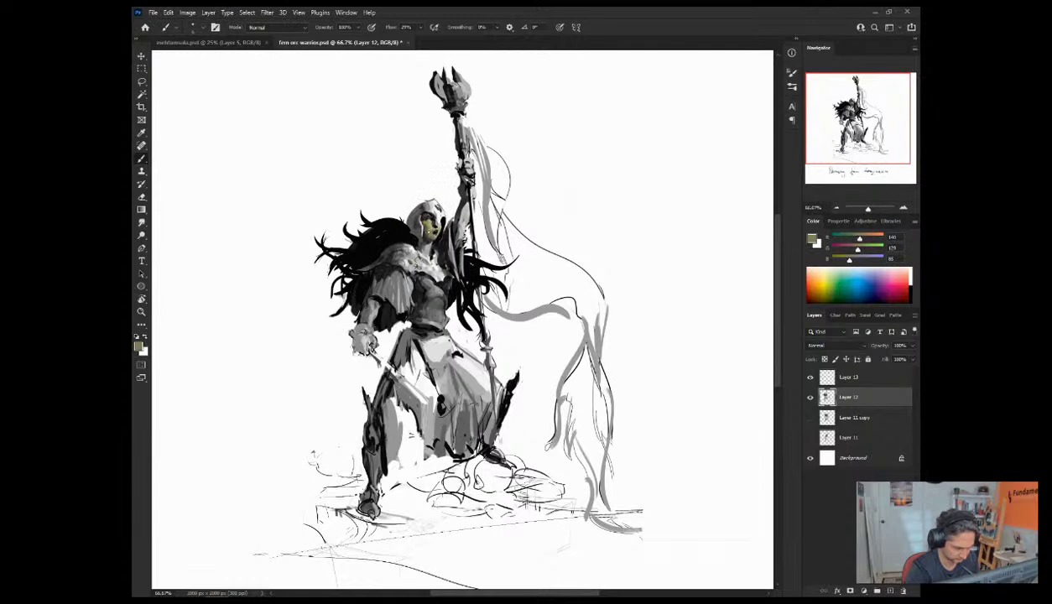
Step: Mix a near-black tone for the dark details of the face and resample olive from beside the jaw
key(d)
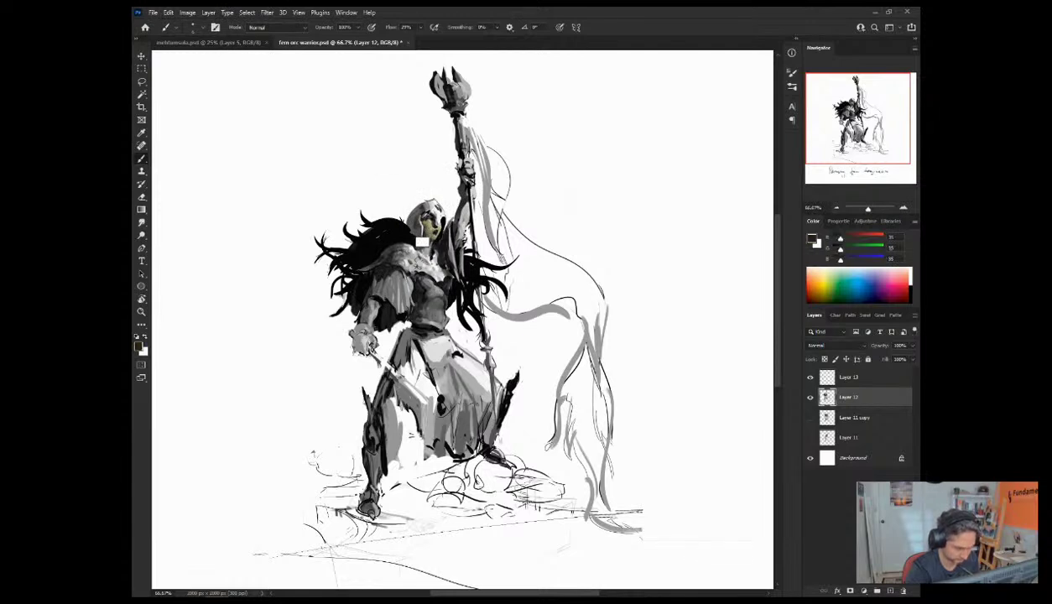
mouse_move(840, 249)
mouse_down()
mouse_move(840, 238)
mouse_move(841, 259)
mouse_move(840, 249)
mouse_up()
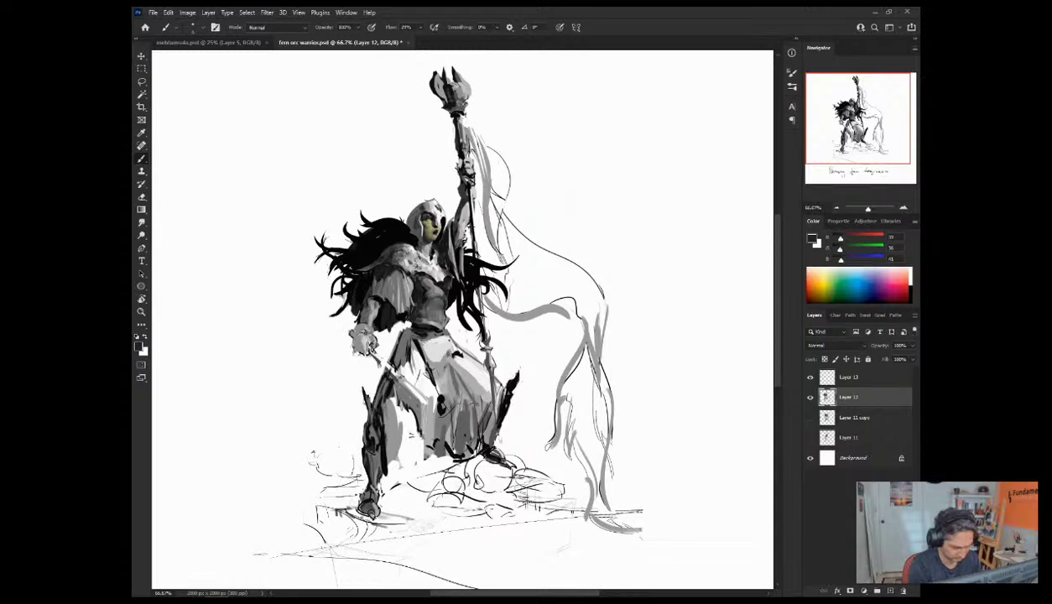
alt+click(418, 244)
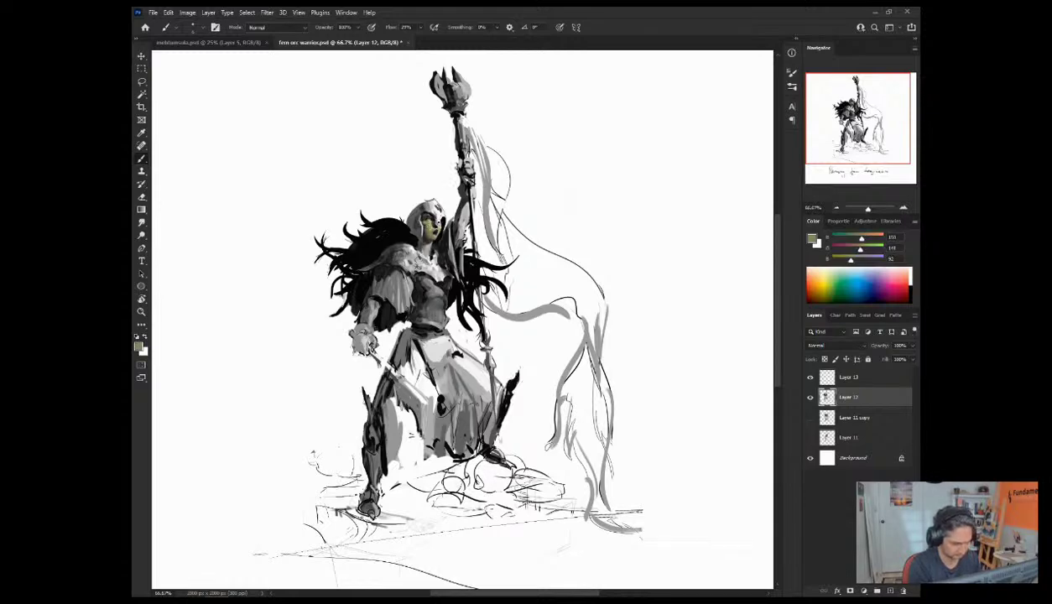
Step: Flip the whole canvas horizontally to work on the warrior in mirror view
key(ctrl+shift+h)
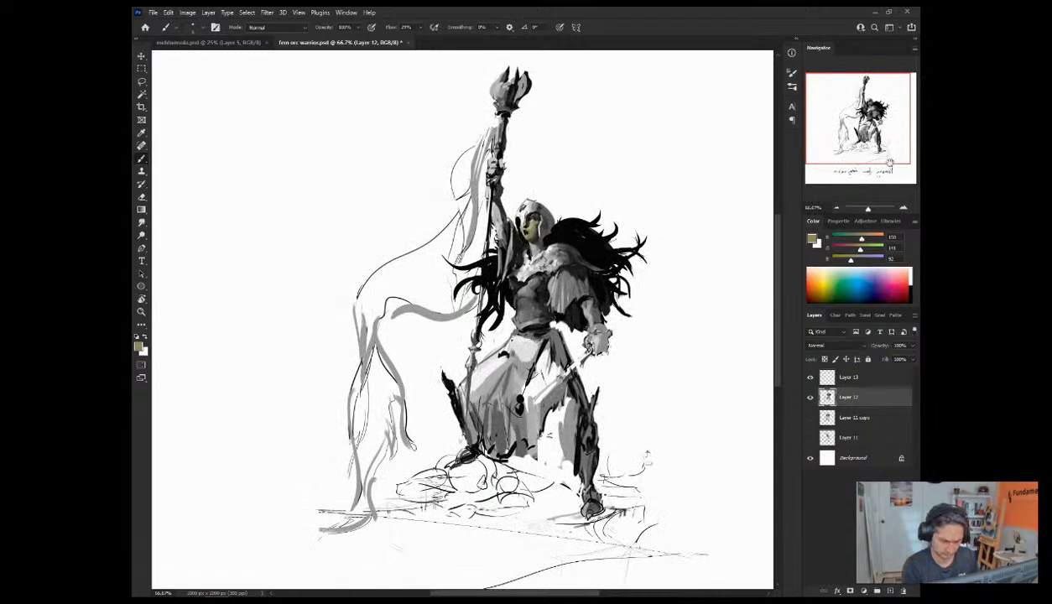
click(903, 209)
drag(864, 136, 891, 135)
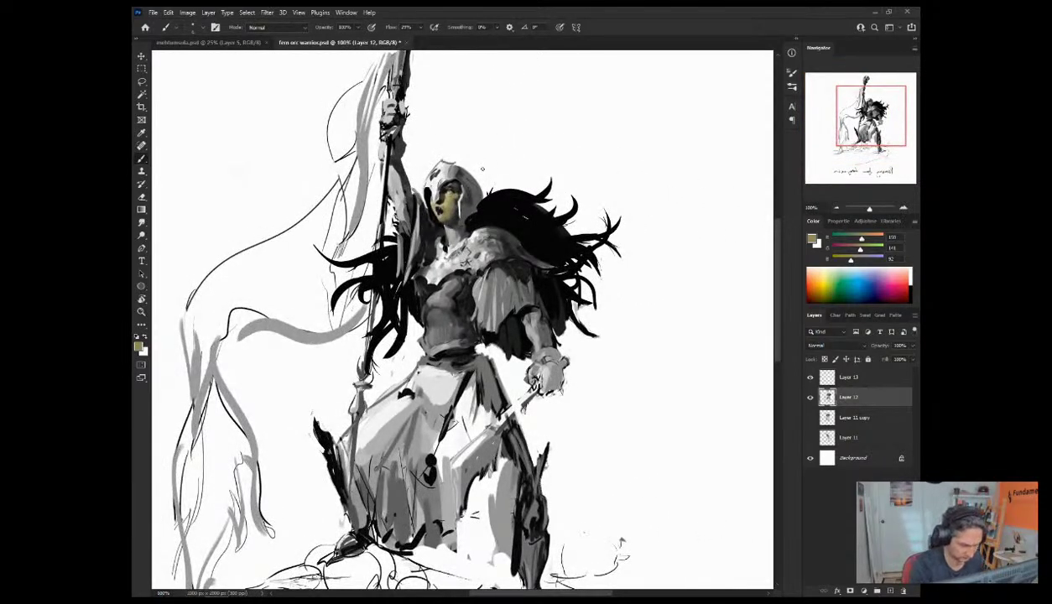
Step: Refine the mirrored face around the eyes, nose and mouth using olive, black and light grey tones sampled from the painting
alt+click(438, 191)
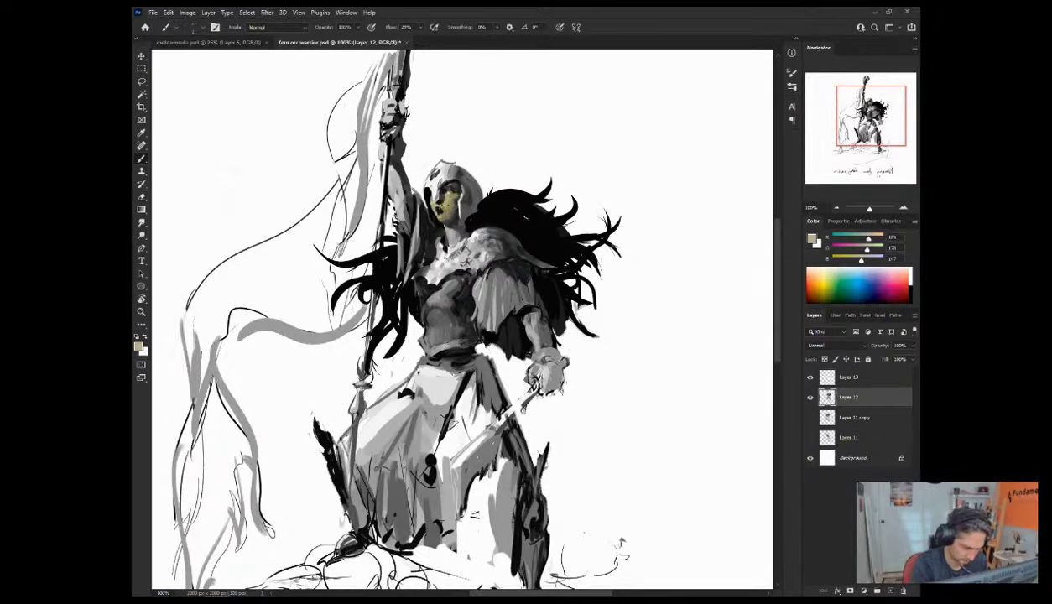
alt+click(442, 197)
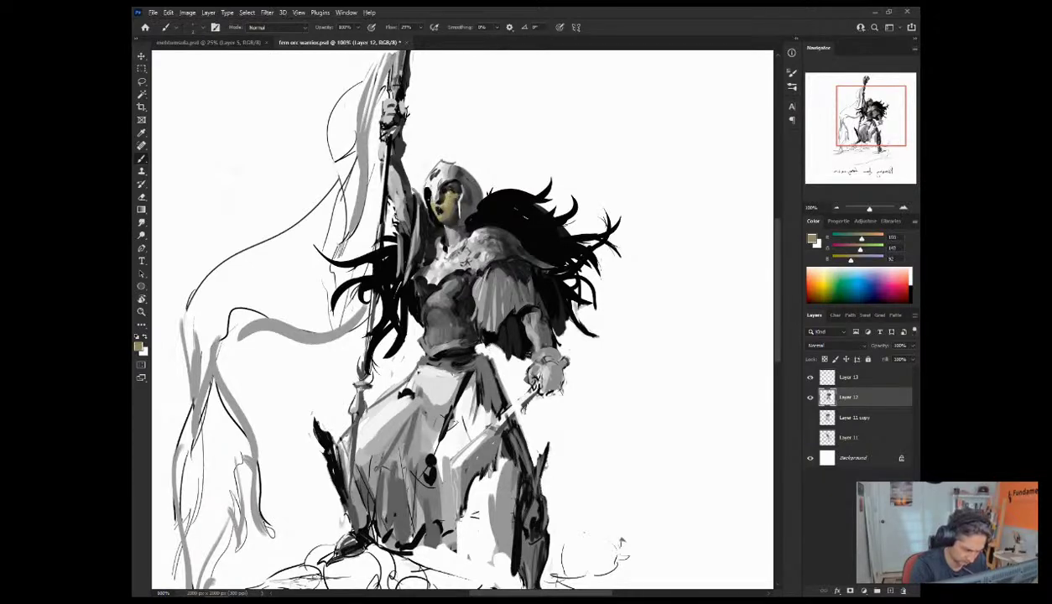
drag(444, 182, 440, 201)
alt+click(438, 216)
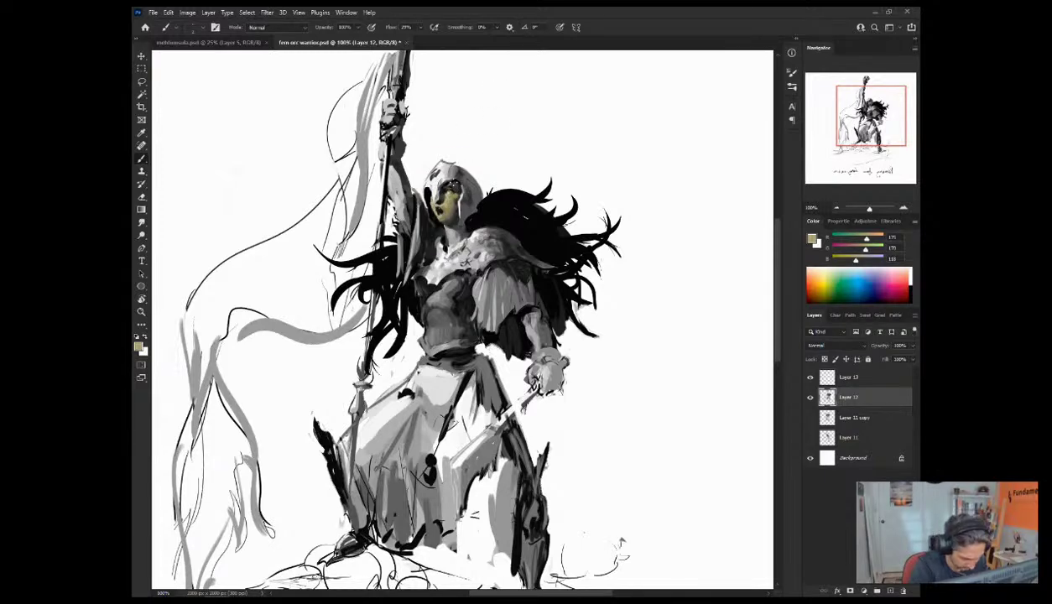
alt+click(423, 215)
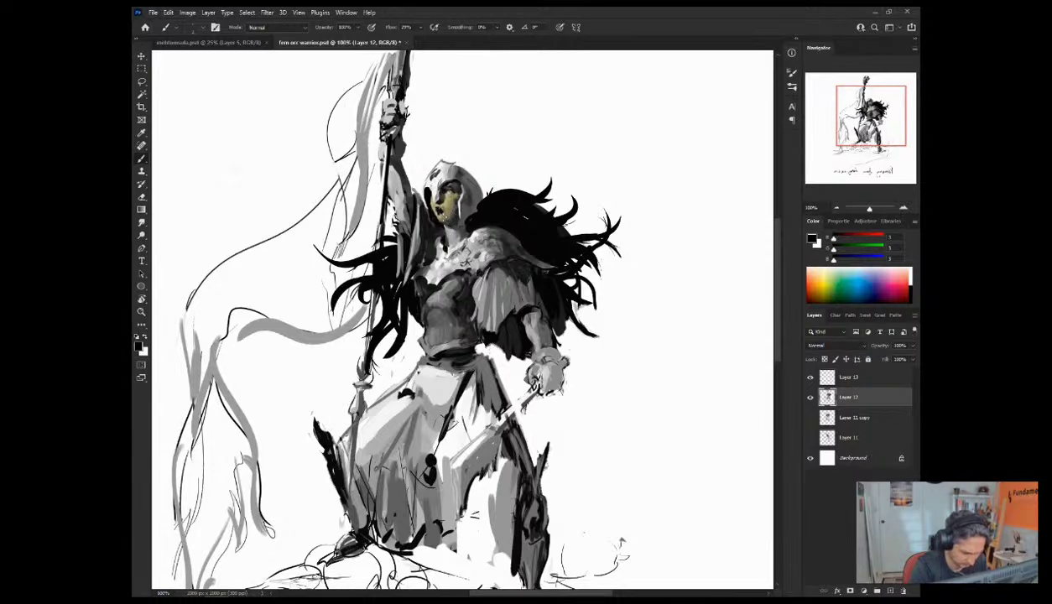
alt+click(436, 210)
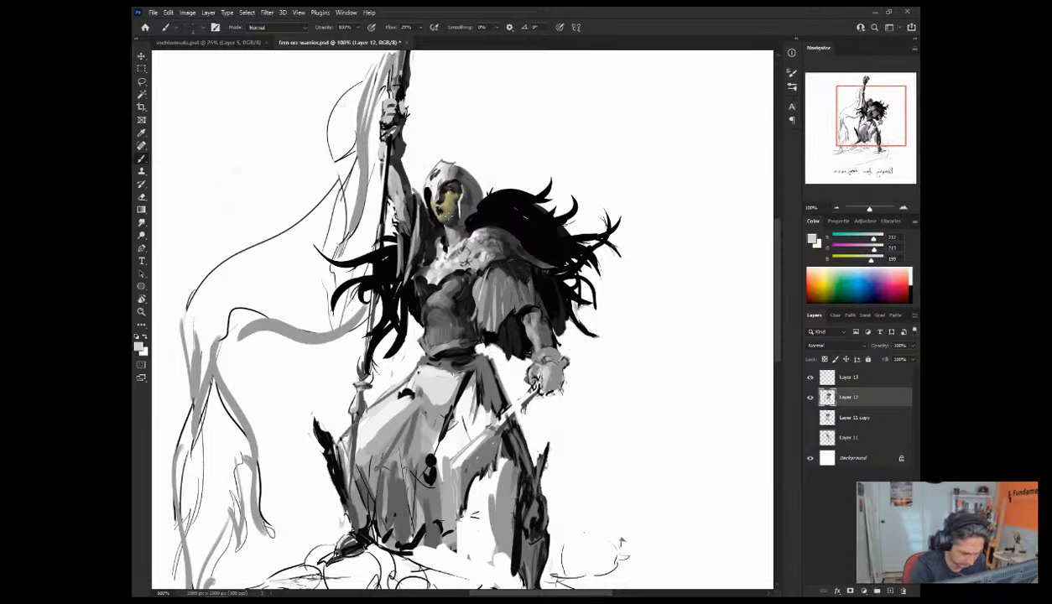
alt+click(443, 216)
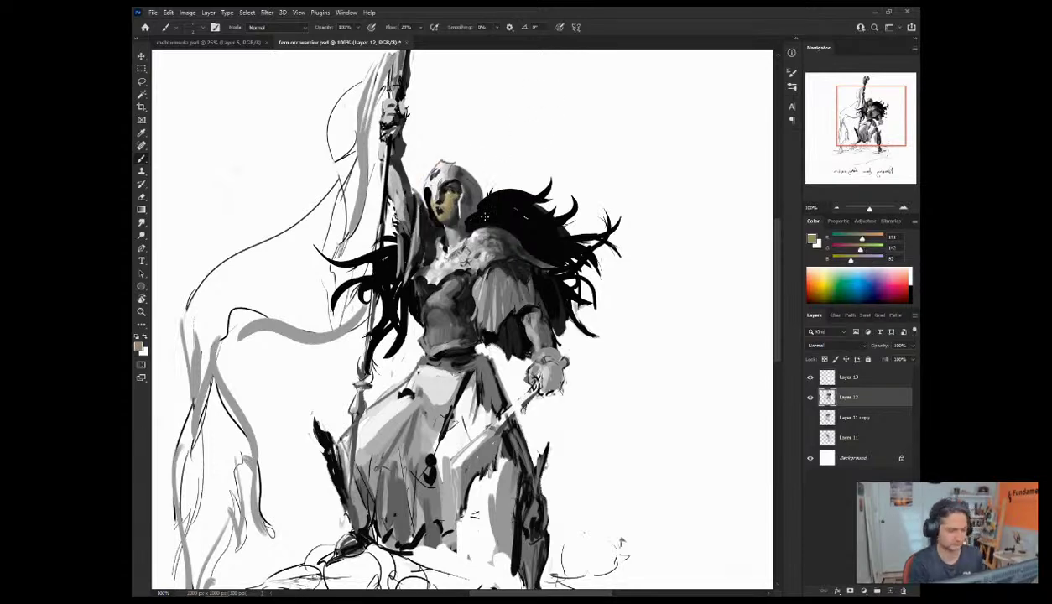
Step: Refine the mirrored face around the cheek, nose and mouth using grey-brown, near-black and olive tones sampled from the painting
alt+click(443, 232)
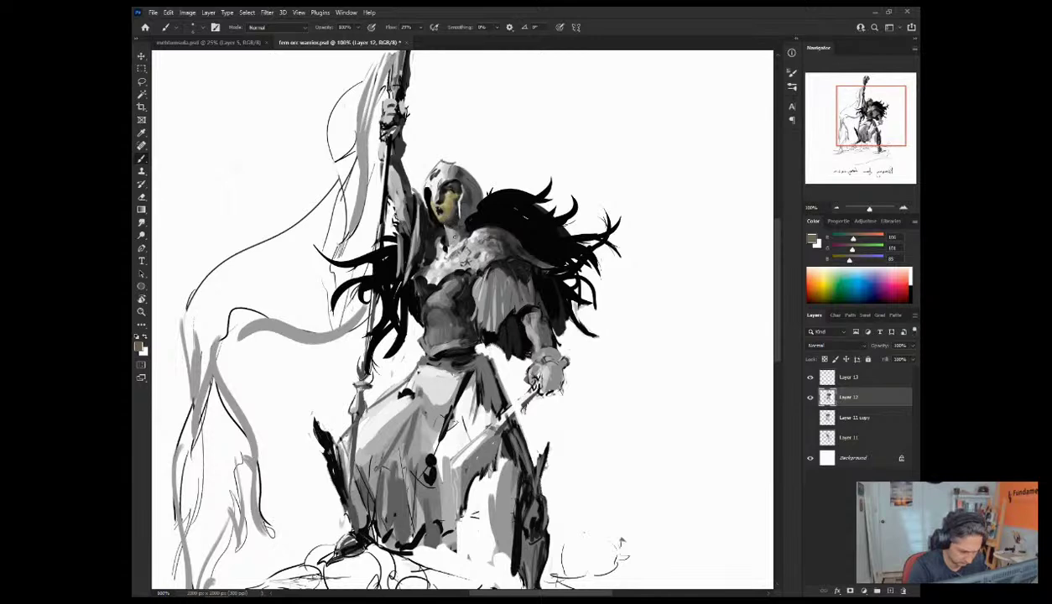
alt+click(448, 221)
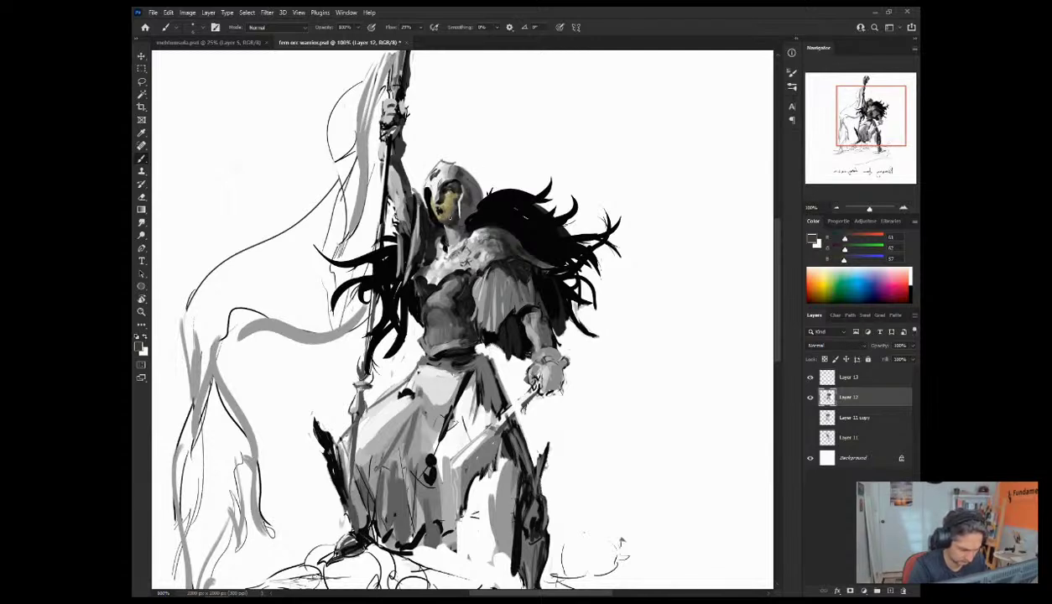
alt+click(441, 204)
mouse_move(444, 223)
mouse_down()
mouse_move(431, 212)
mouse_move(432, 221)
mouse_up()
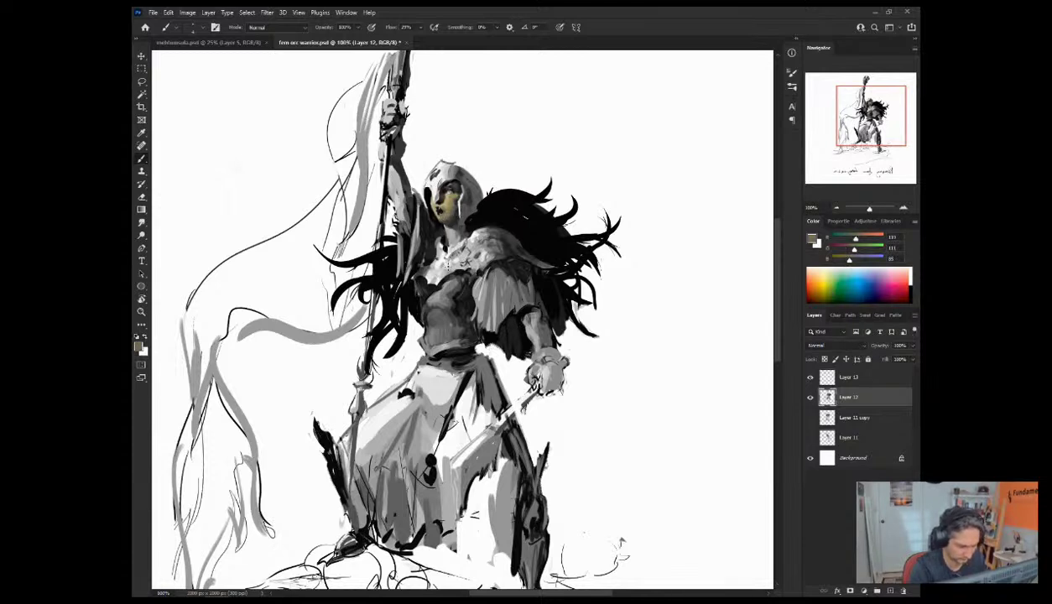
Step: Flip the canvas horizontally back and touch up the face with light beige tones sampled from the cheek and neck
key(ctrl+shift+h)
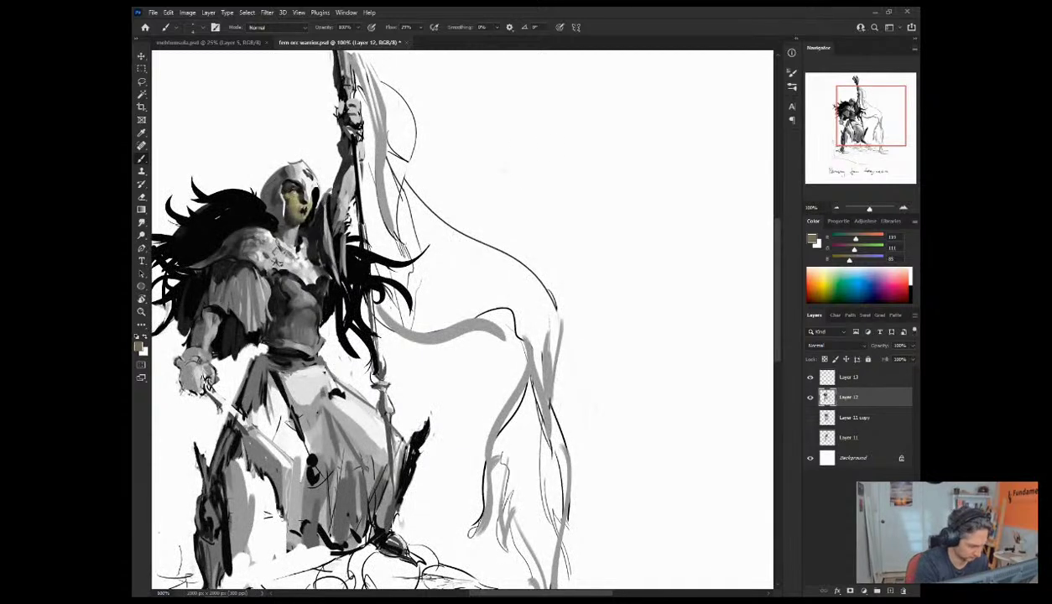
alt+click(292, 201)
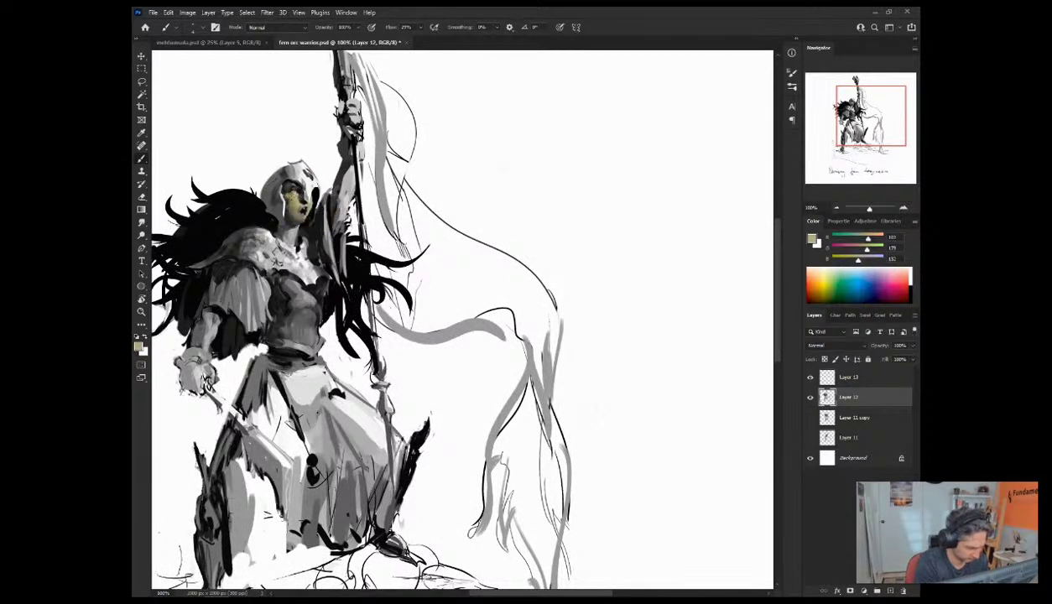
alt+click(292, 223)
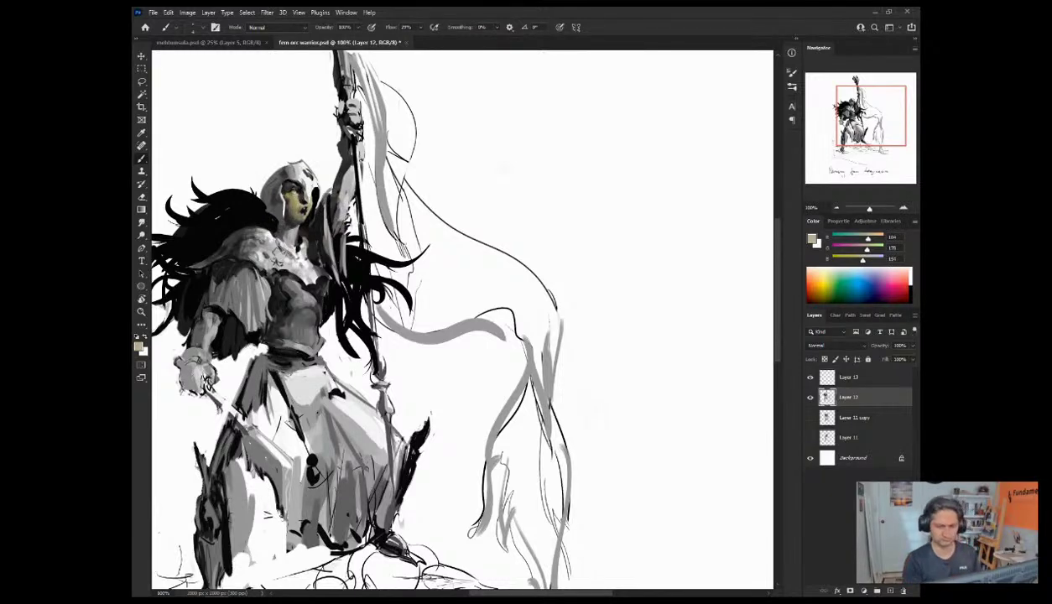
Step: Refine the face and neck area with a purplish near-black mix plus olive-brown, dark grey and olive tones sampled from the figure
click(836, 208)
drag(844, 154, 833, 163)
alt+click(409, 217)
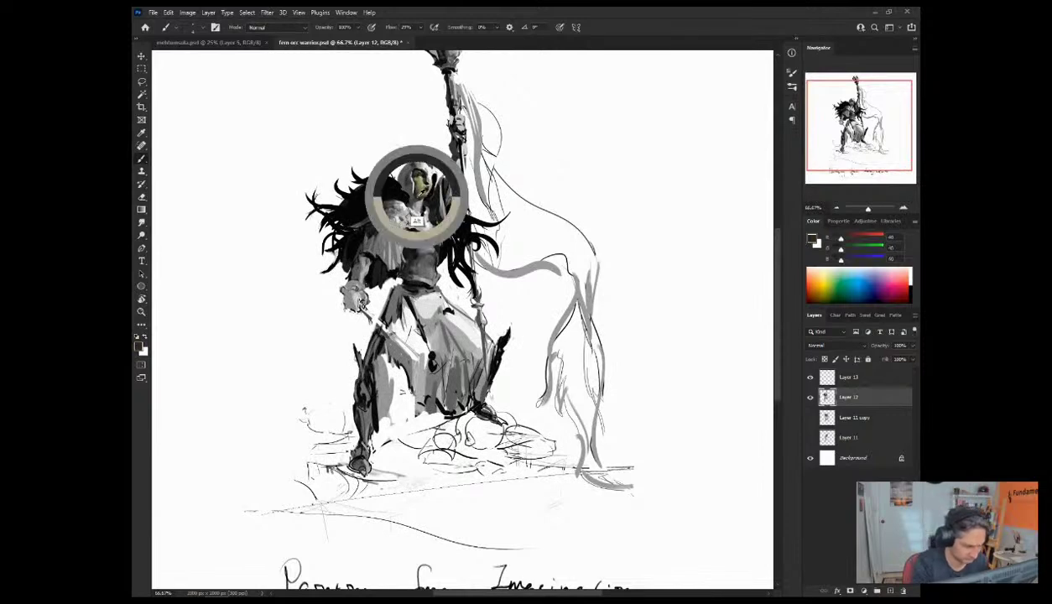
mouse_move(841, 249)
mouse_down()
mouse_move(842, 260)
mouse_move(842, 239)
mouse_up()
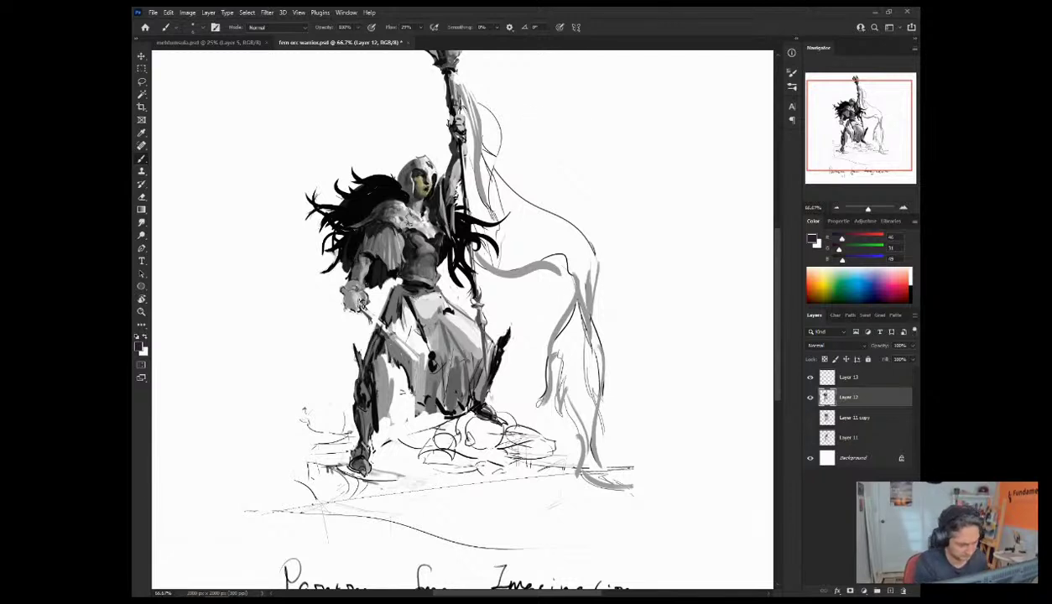
alt+click(415, 211)
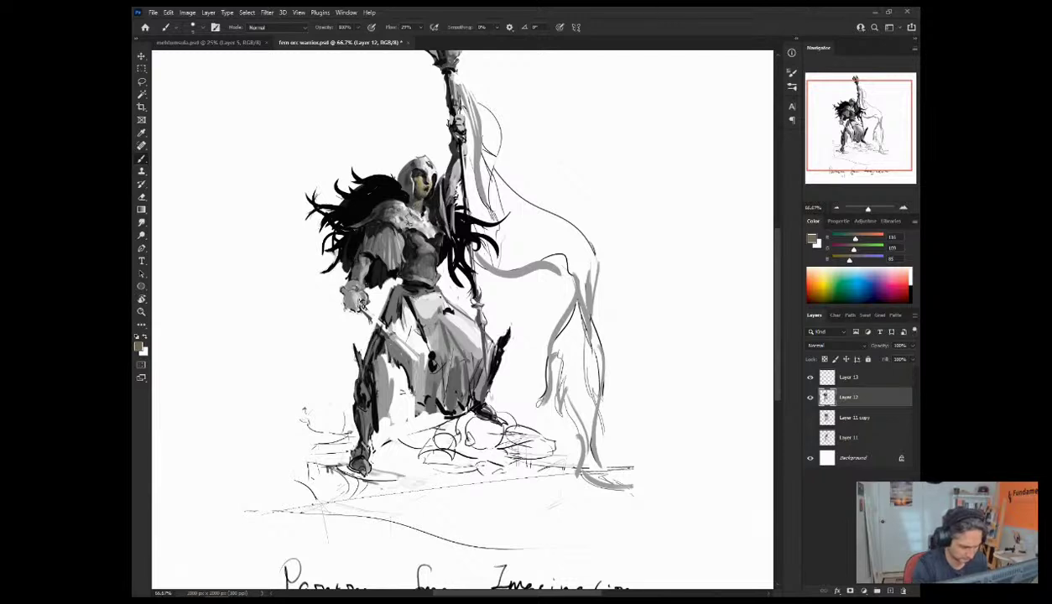
alt+click(409, 220)
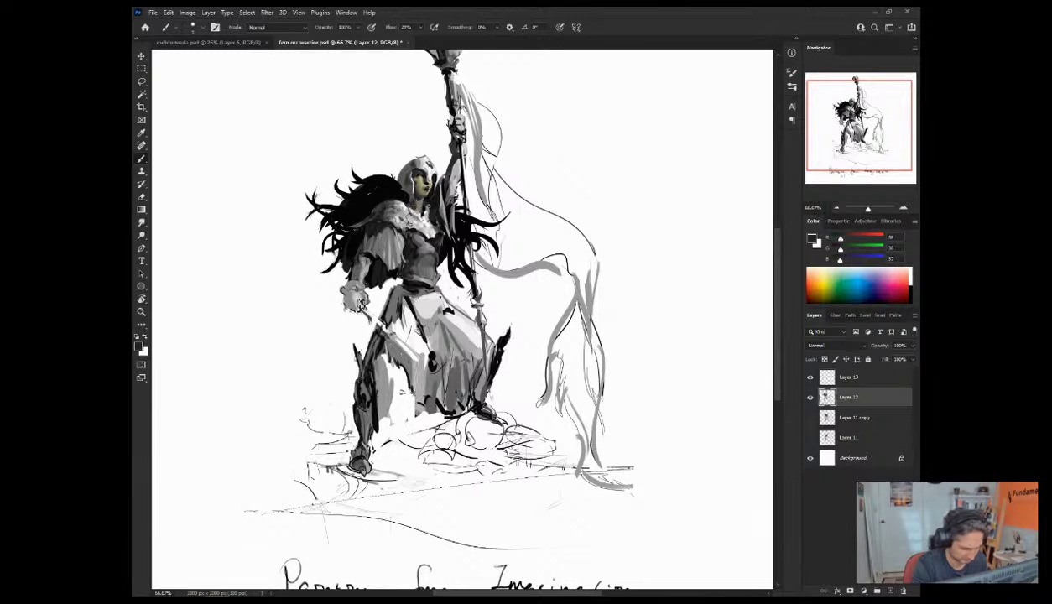
alt+click(411, 204)
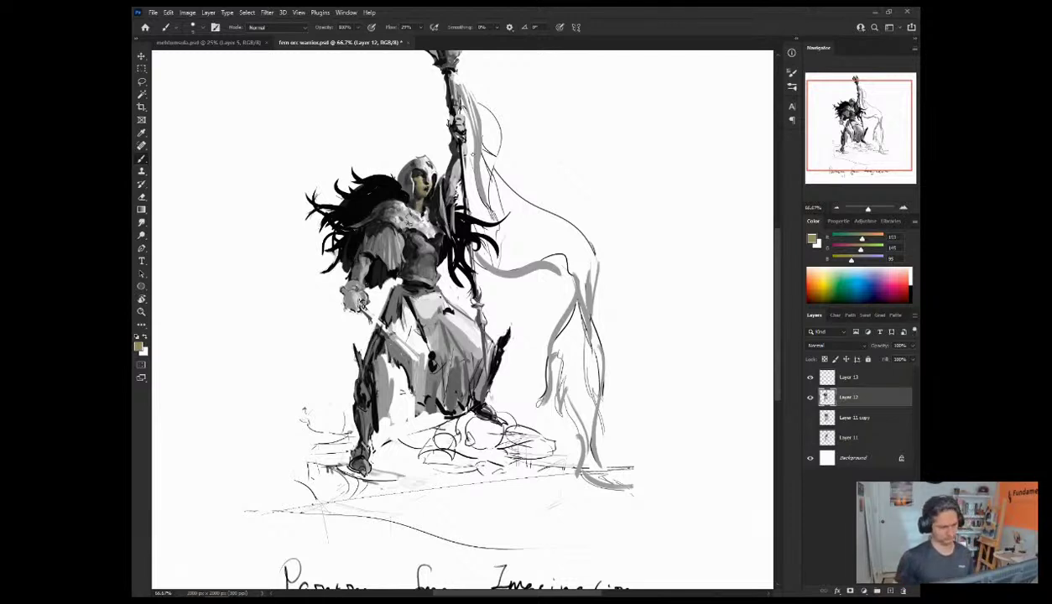
Step: Mix a warm peach tone, test it on the sleeve below the fur collar, and shift the colour towards golden tan
click(902, 207)
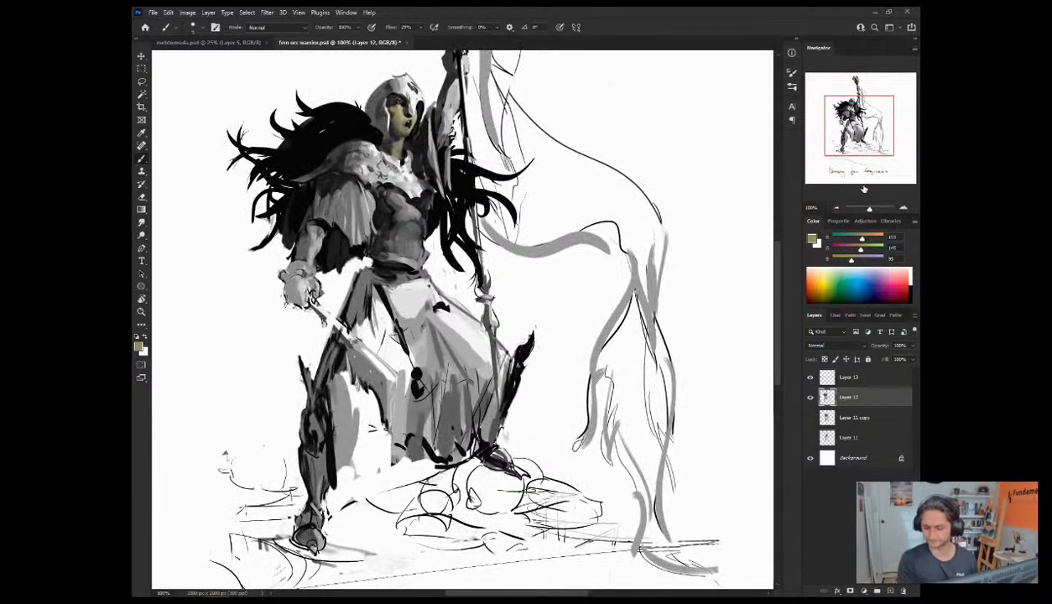
drag(862, 139, 857, 127)
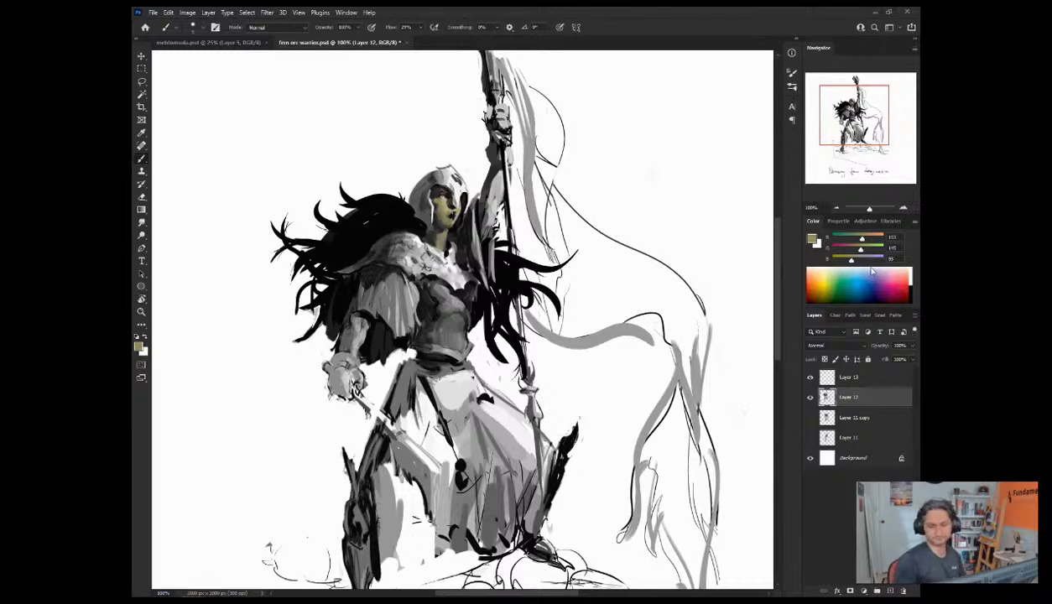
click(869, 238)
click(869, 248)
click(862, 248)
click(859, 258)
drag(858, 261, 864, 249)
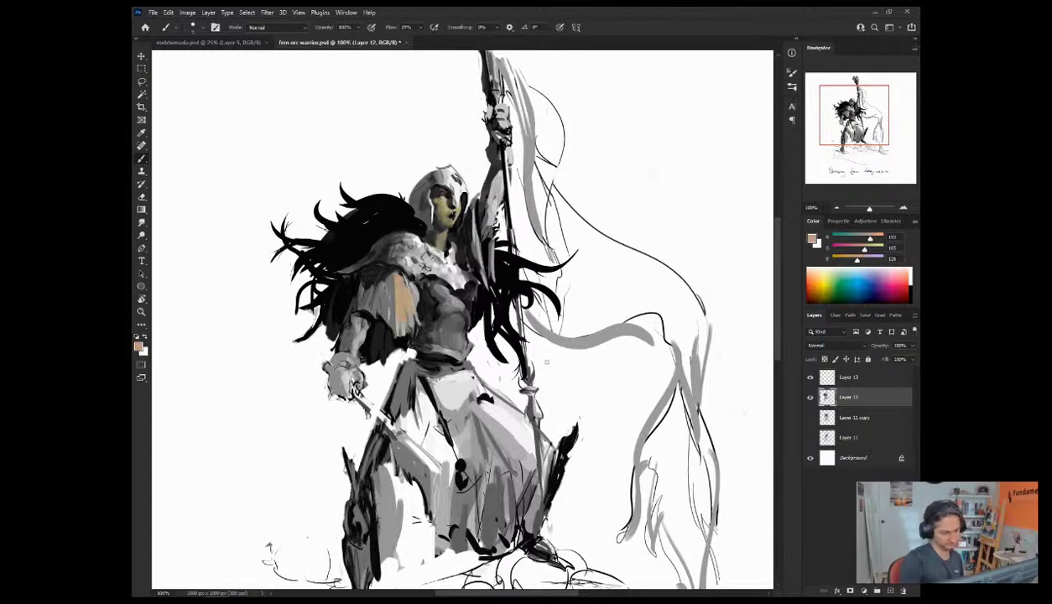
click(837, 208)
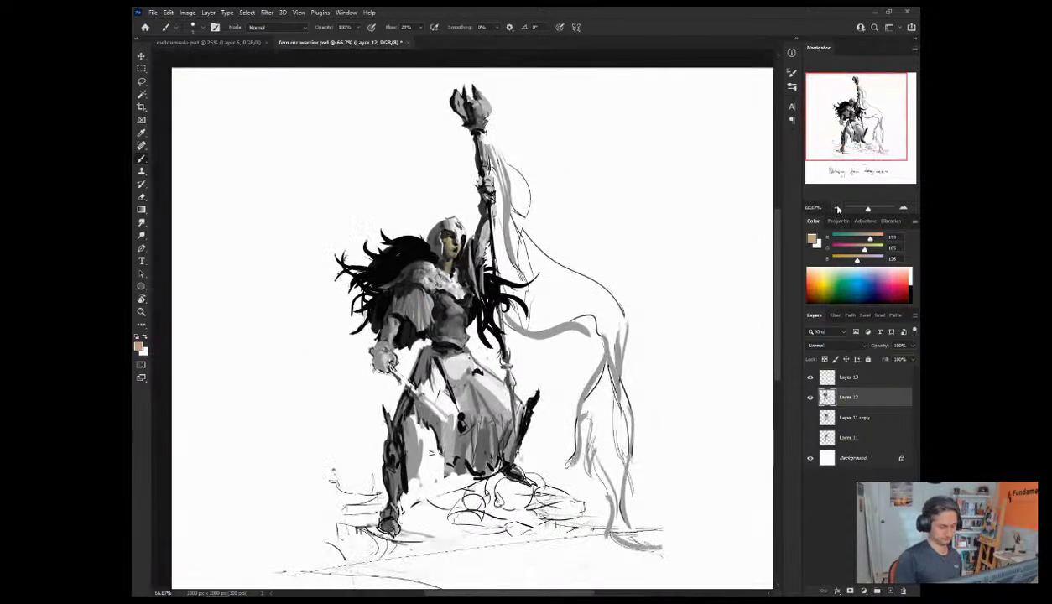
mouse_move(869, 238)
mouse_down()
mouse_move(867, 249)
mouse_move(875, 238)
mouse_up()
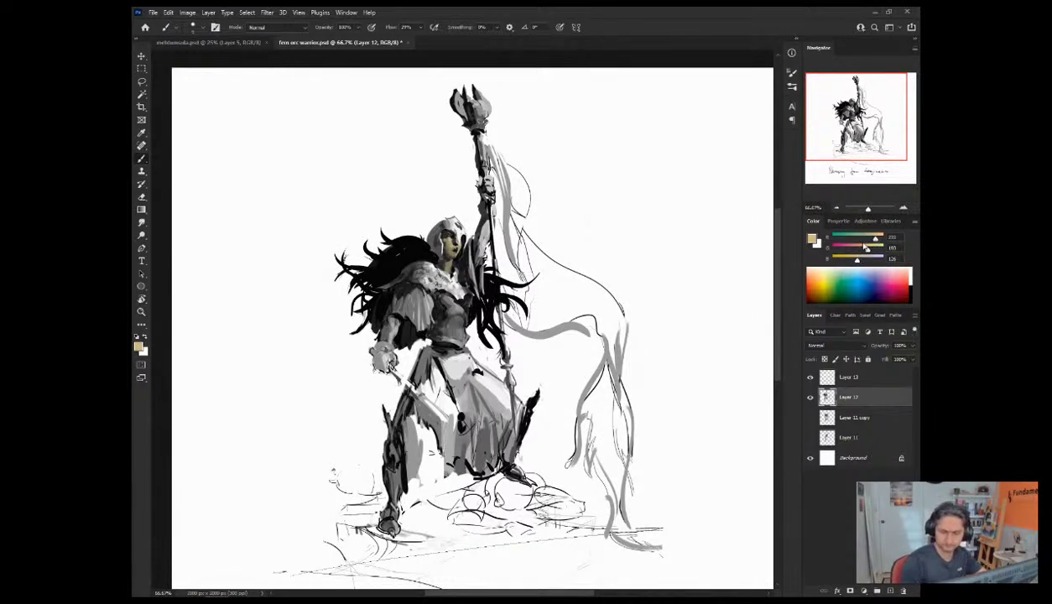
mouse_move(423, 287)
mouse_down()
mouse_move(414, 316)
mouse_move(407, 286)
mouse_move(400, 304)
mouse_up()
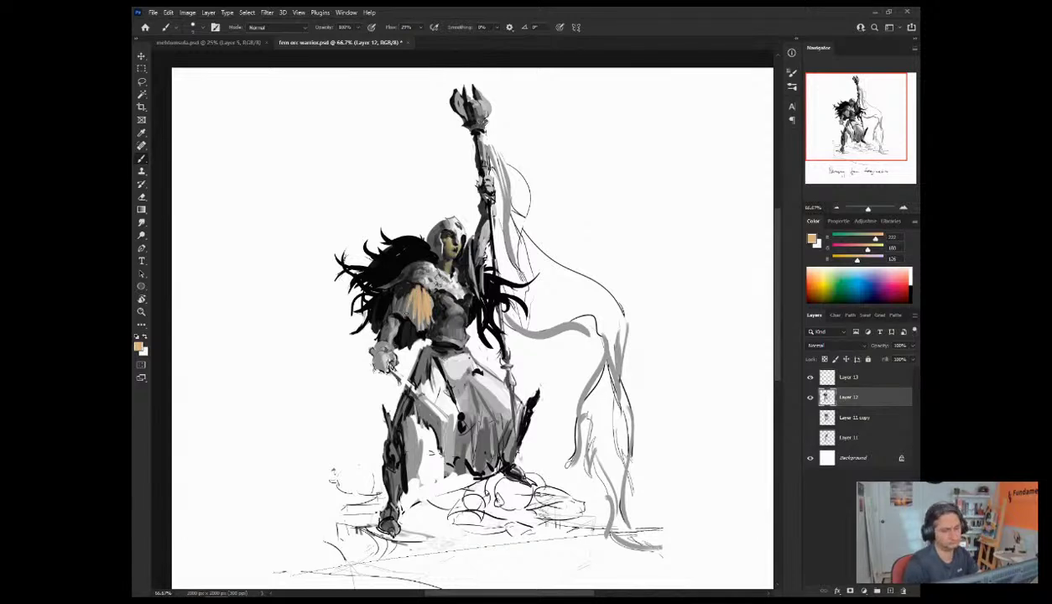
key(ctrl+z)
key(ctrl+z)
key(ctrl+z)
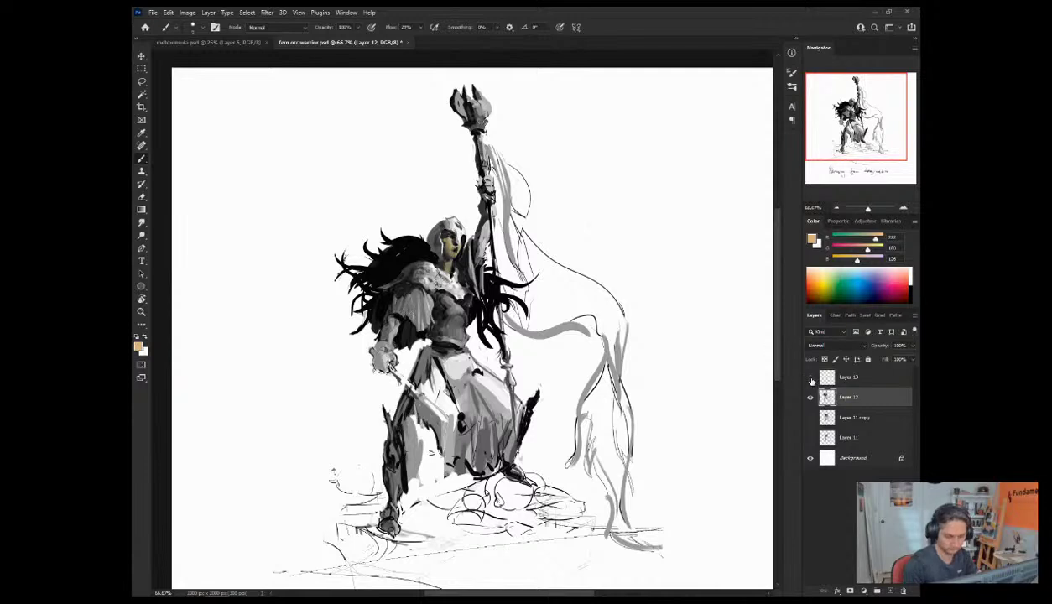
Step: On Layer 13, paint the sleeve below the fur collar golden tan and shade it with a darker brown mix
click(836, 379)
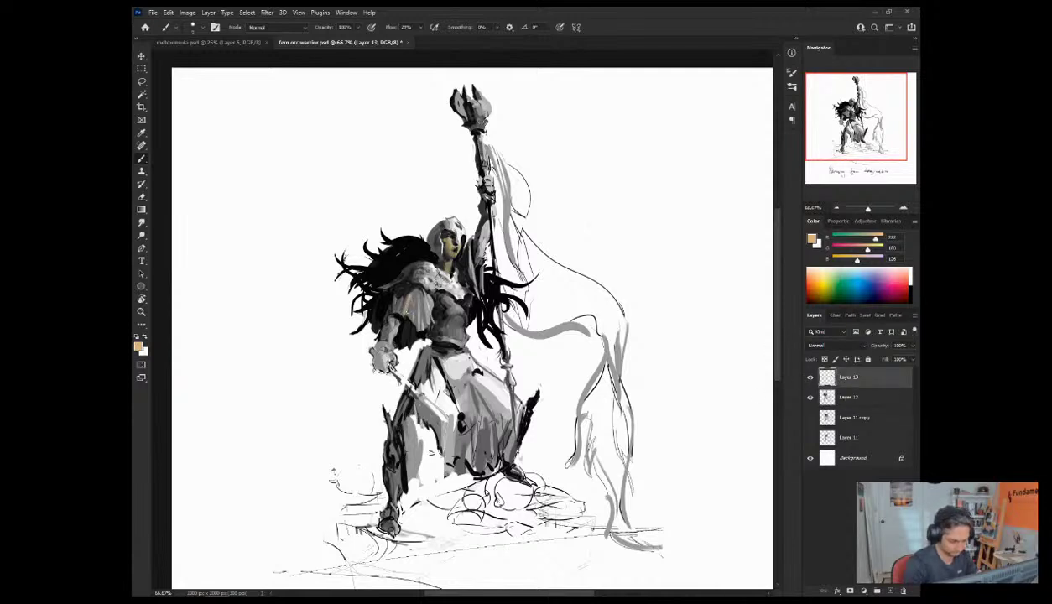
mouse_move(411, 285)
mouse_down()
mouse_move(411, 312)
mouse_move(420, 304)
mouse_move(409, 287)
mouse_move(406, 310)
mouse_move(404, 294)
mouse_up()
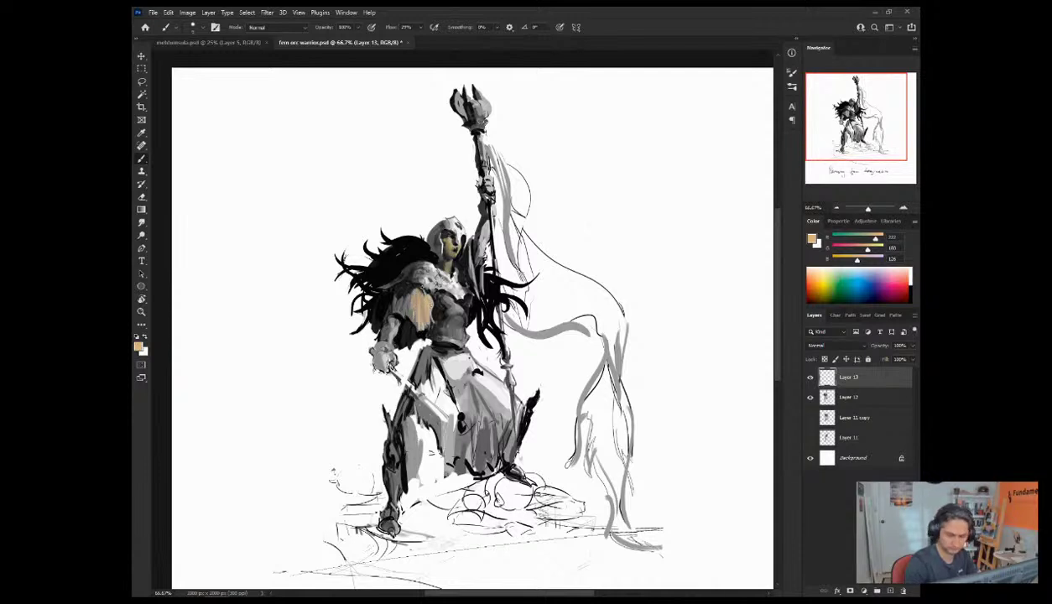
click(864, 238)
click(859, 248)
click(848, 259)
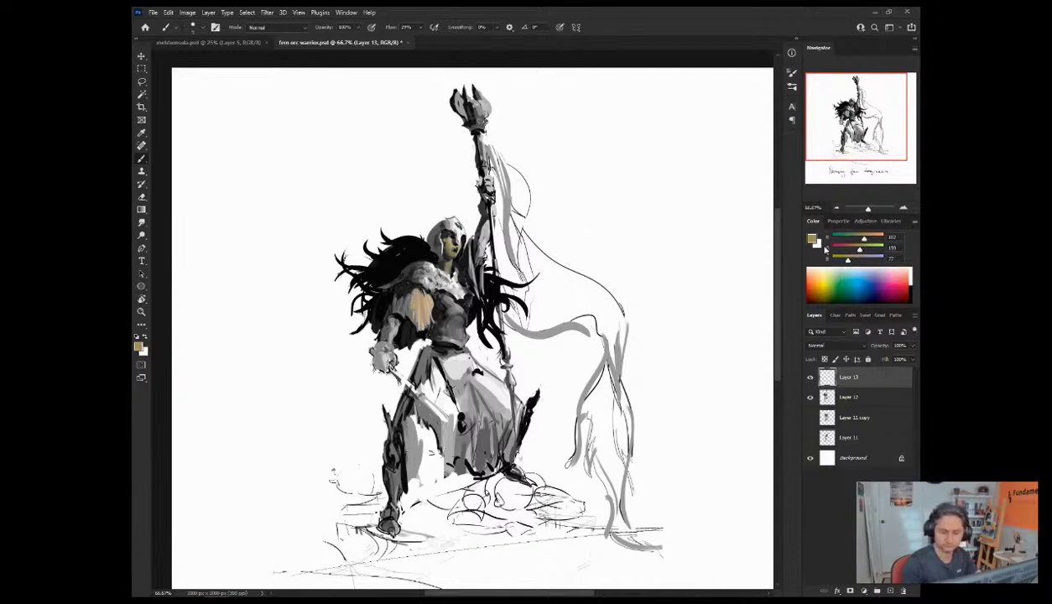
drag(860, 252, 855, 252)
drag(403, 300, 399, 309)
Step: Blend the sleeve with sampled tans and add small spots and texture marks in a dark brown mix
alt+click(411, 336)
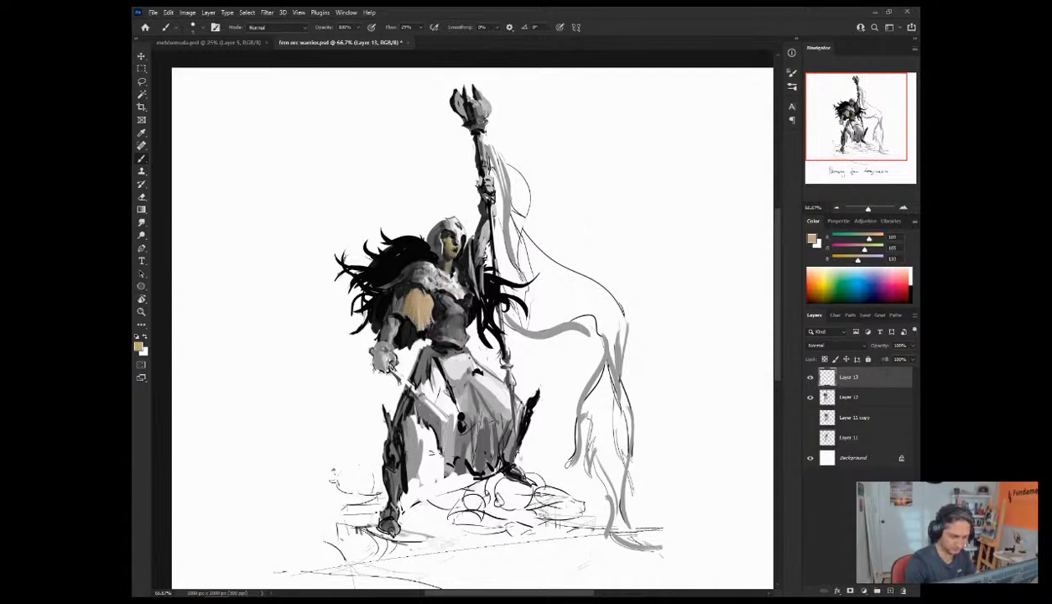
alt+click(404, 323)
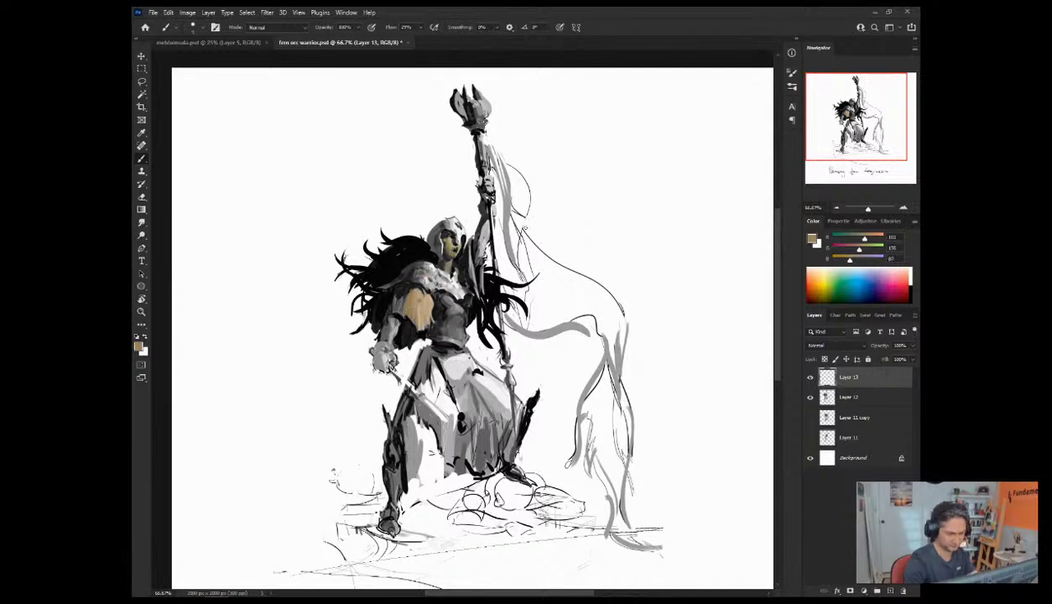
drag(858, 249, 829, 250)
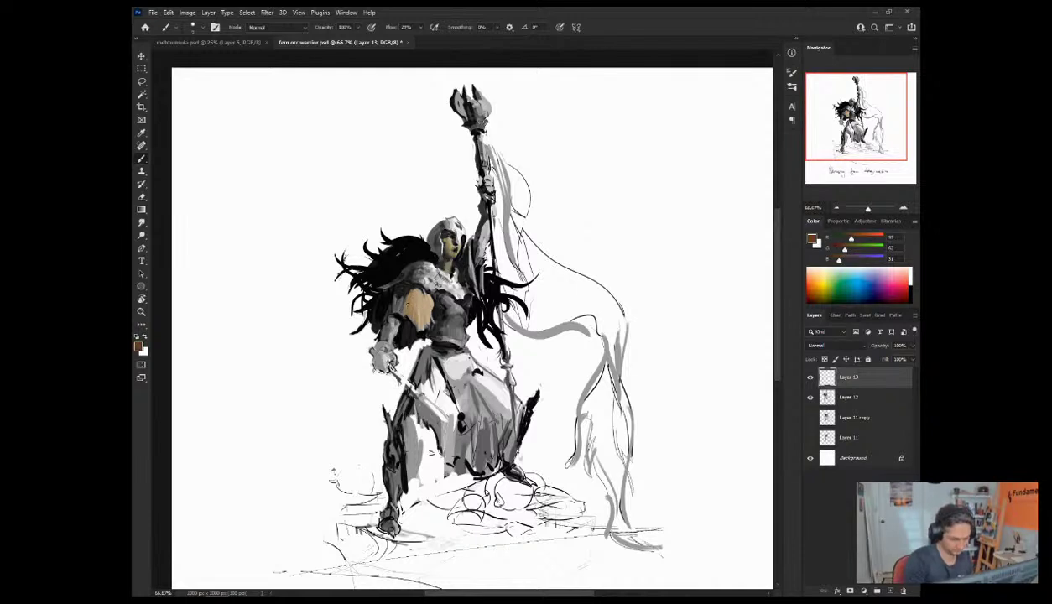
alt+click(411, 330)
alt+click(415, 298)
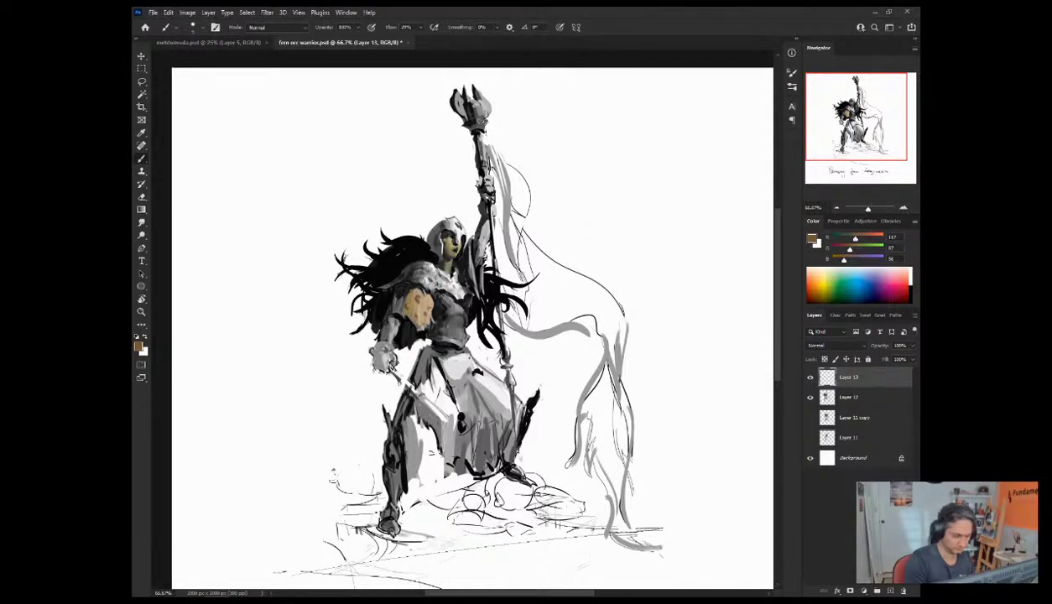
alt+click(411, 327)
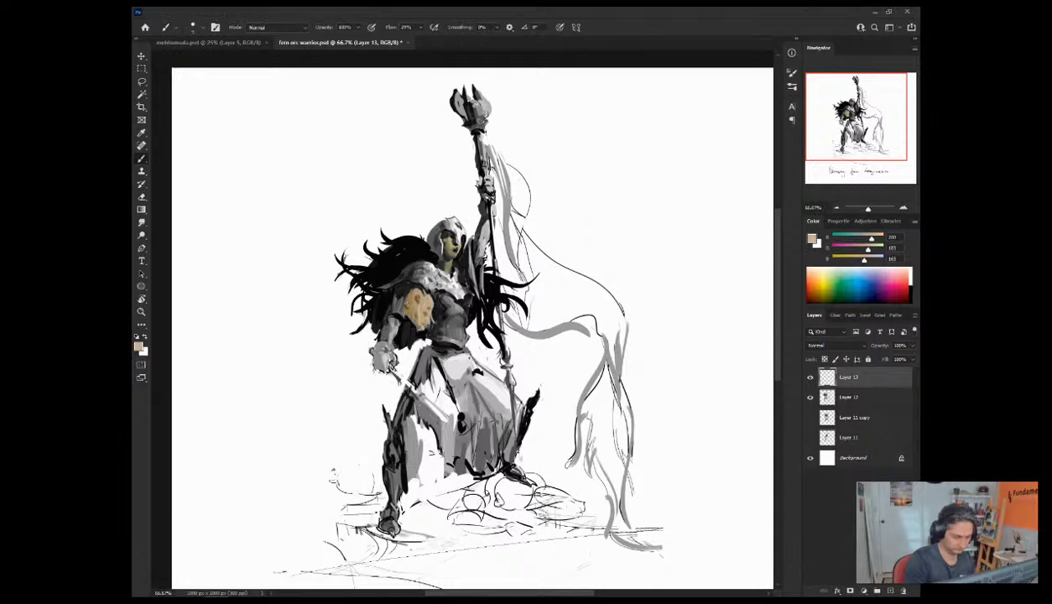
Step: Mix muted grey-brown and cool dark grey tones from colours sampled at the sleeve and paint the sleeve's shaded side
alt+click(391, 324)
alt+click(392, 321)
drag(850, 239, 844, 249)
mouse_move(849, 259)
mouse_down()
mouse_move(840, 259)
mouse_move(851, 239)
mouse_move(849, 249)
mouse_up()
alt+click(408, 299)
drag(848, 259, 845, 260)
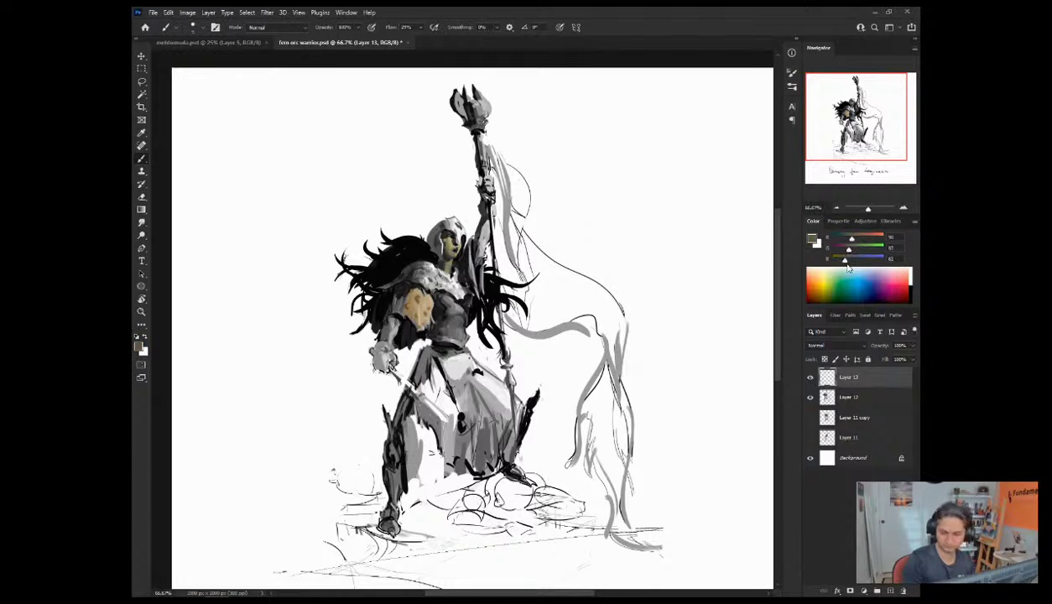
click(848, 259)
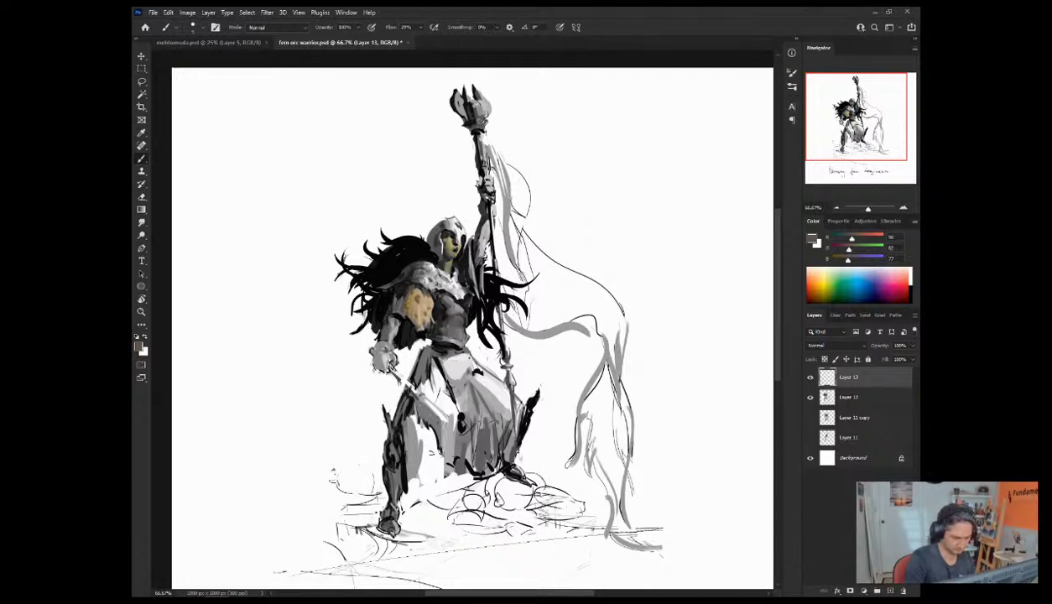
drag(850, 239, 847, 239)
drag(849, 249, 849, 260)
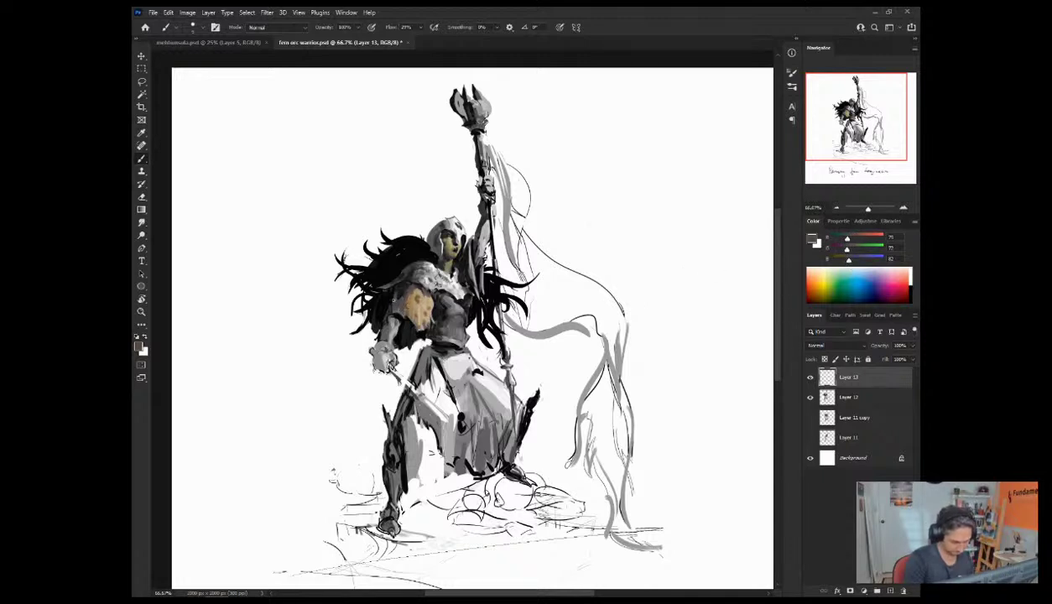
Step: Deepen the sleeve's shaded outer side with sampled grey-browns and a reddish near-black mix
alt+click(411, 315)
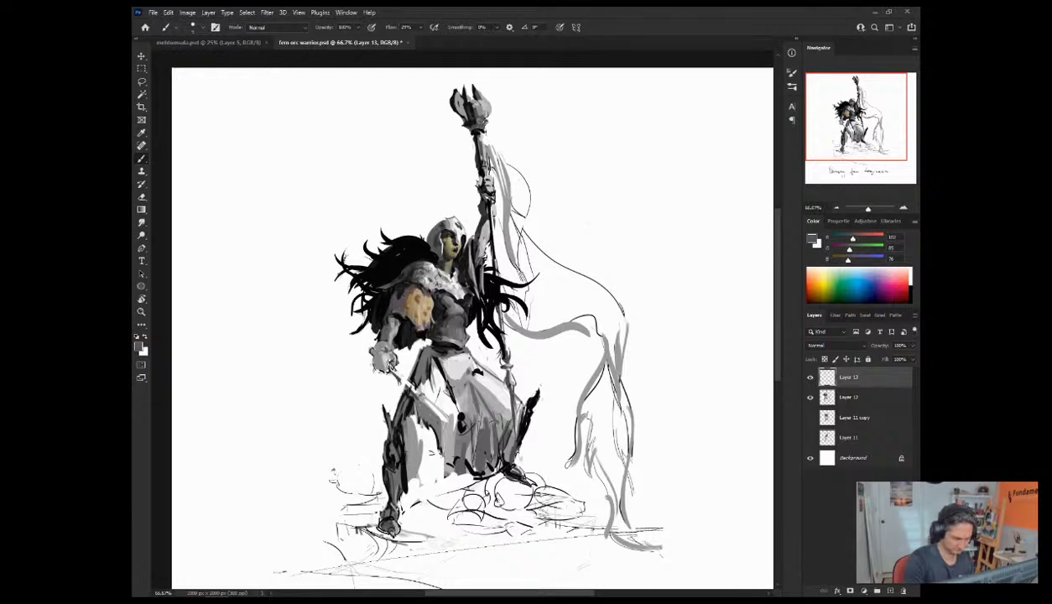
alt+click(397, 289)
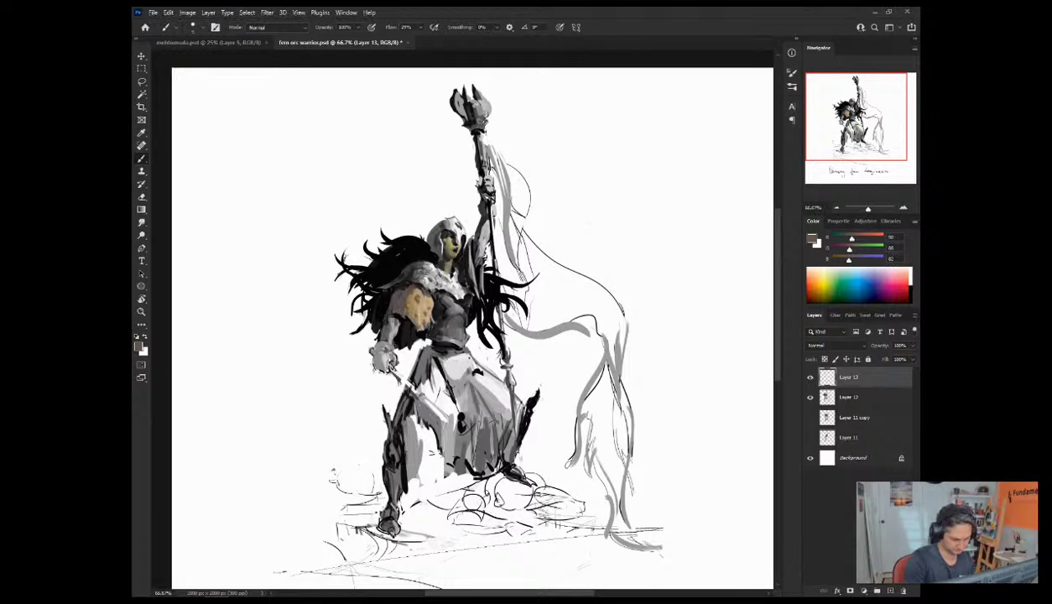
alt+click(395, 278)
drag(838, 238, 841, 259)
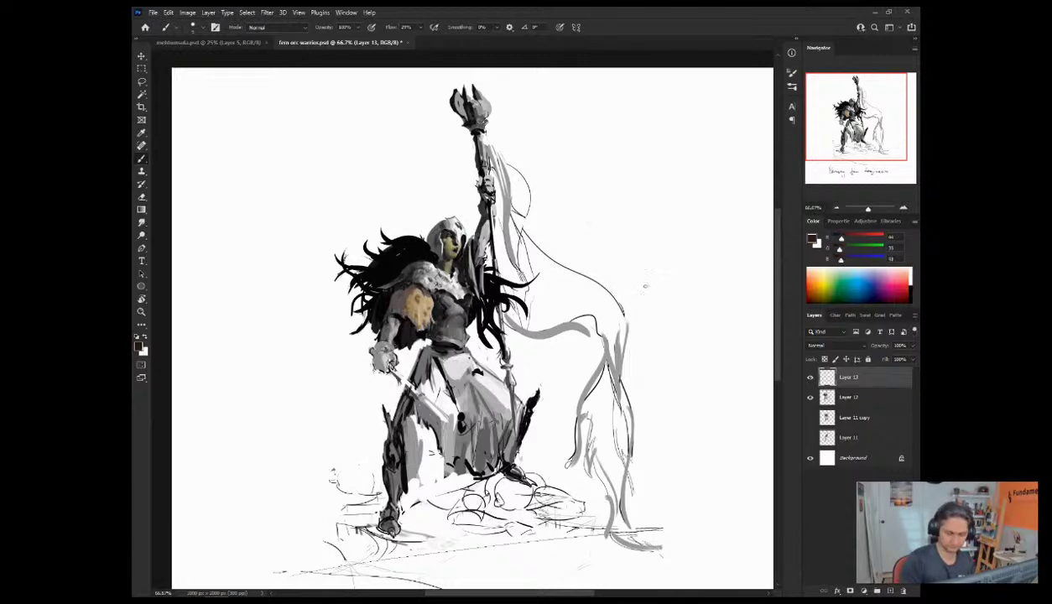
mouse_move(390, 306)
mouse_down()
mouse_move(398, 280)
mouse_move(409, 287)
mouse_up()
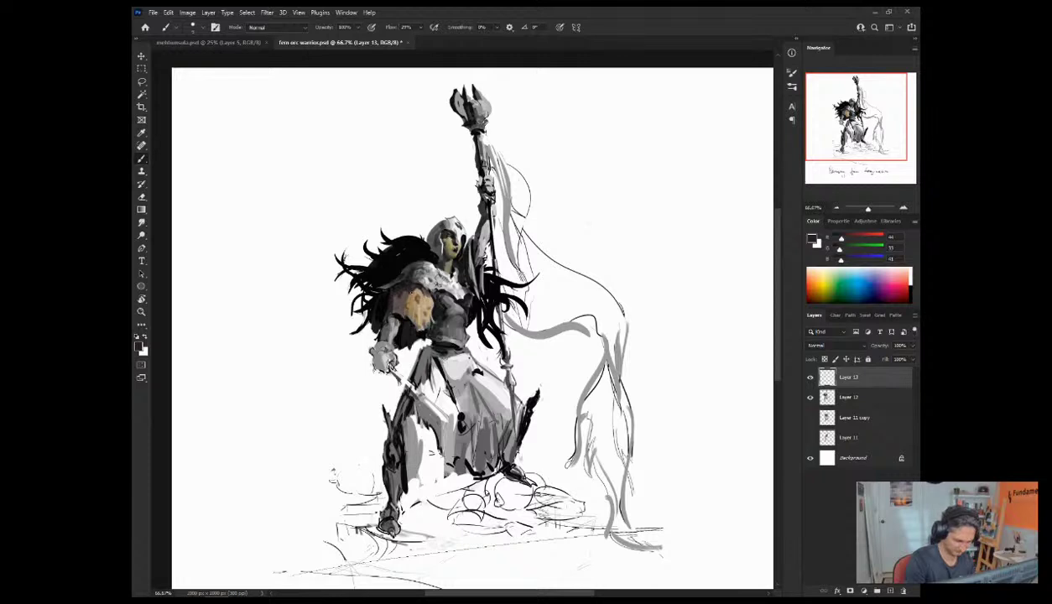
Step: Blend the sleeve's shaded edge into its lit area with tan and light beige tones sampled from the sleeve
alt+click(398, 325)
alt+click(400, 317)
alt+click(404, 322)
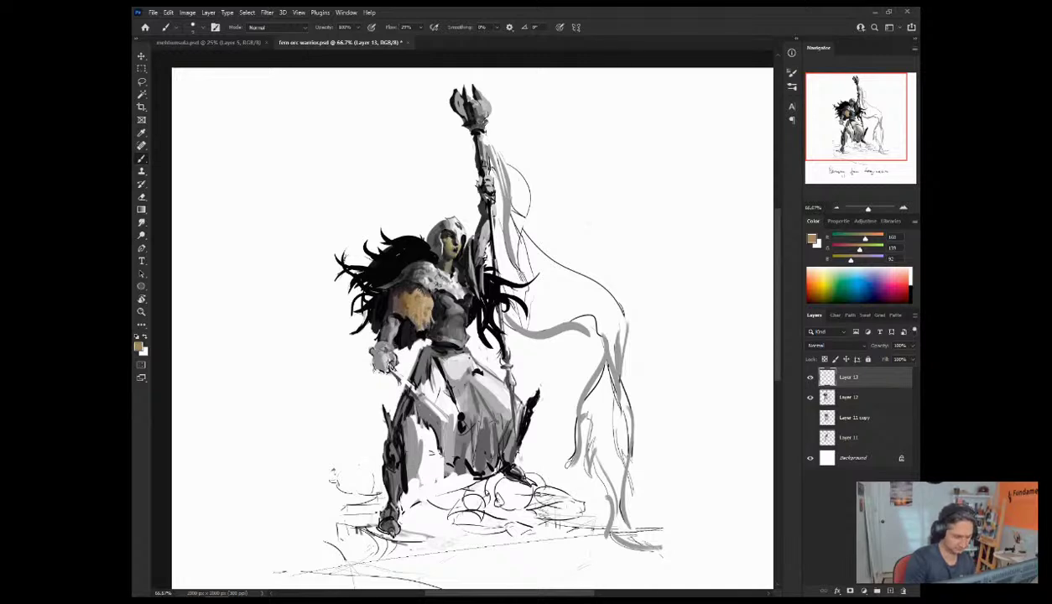
alt+click(420, 308)
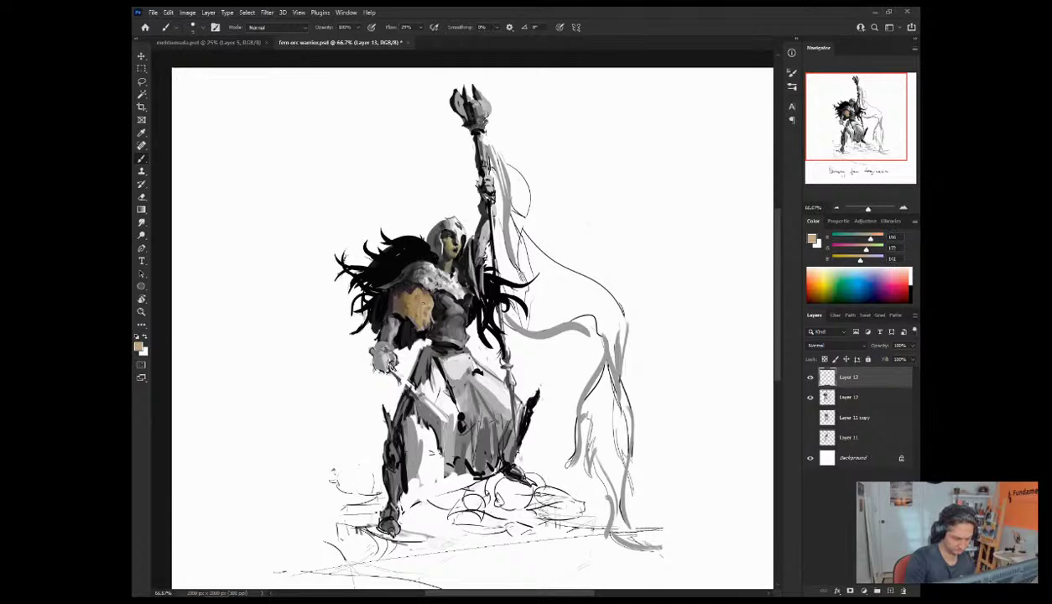
Step: Colour the raised arm's hanging sleeve with golden-tan and brown tones sampled from the lowered arm's sleeve
key(ctrl+shift+h)
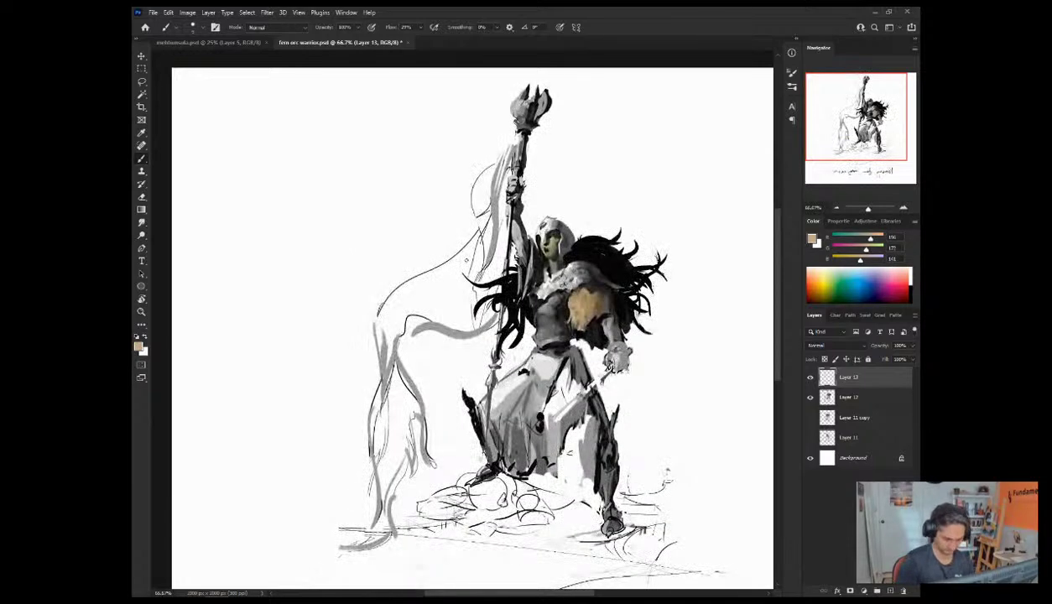
key(ctrl+shift+h)
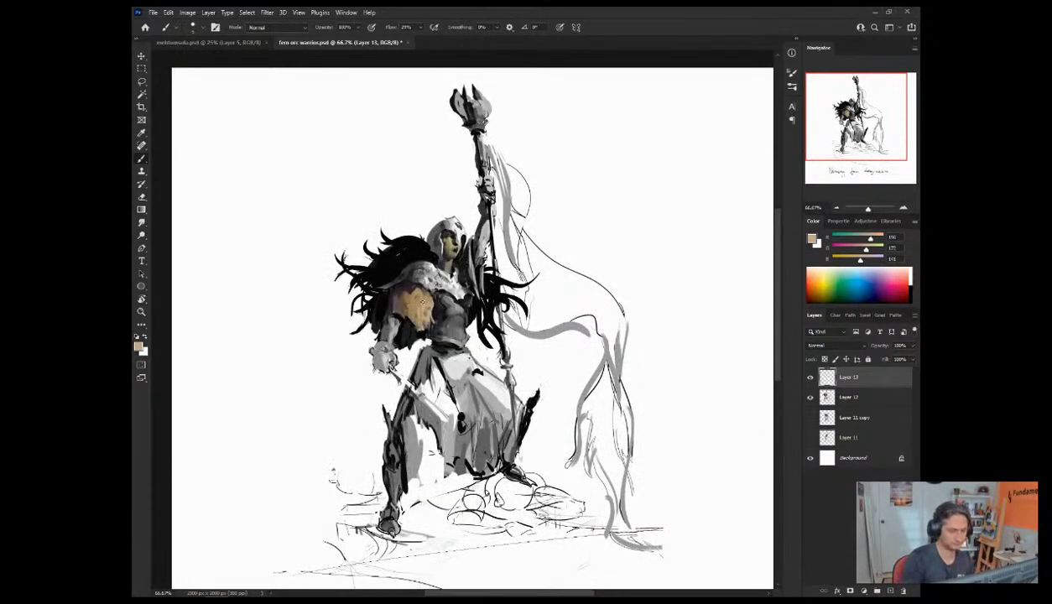
alt+click(408, 310)
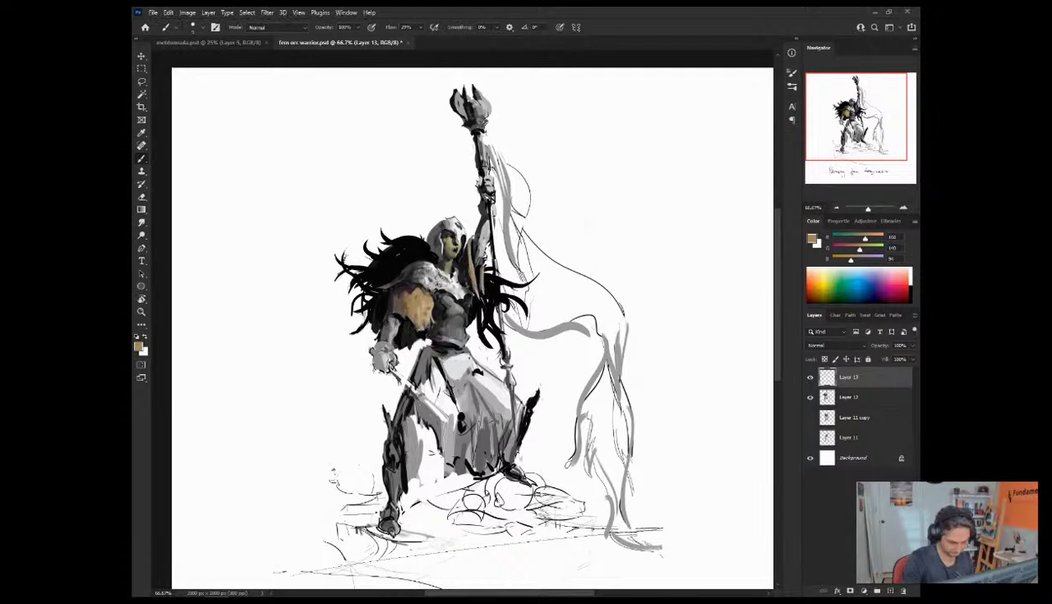
alt+click(425, 298)
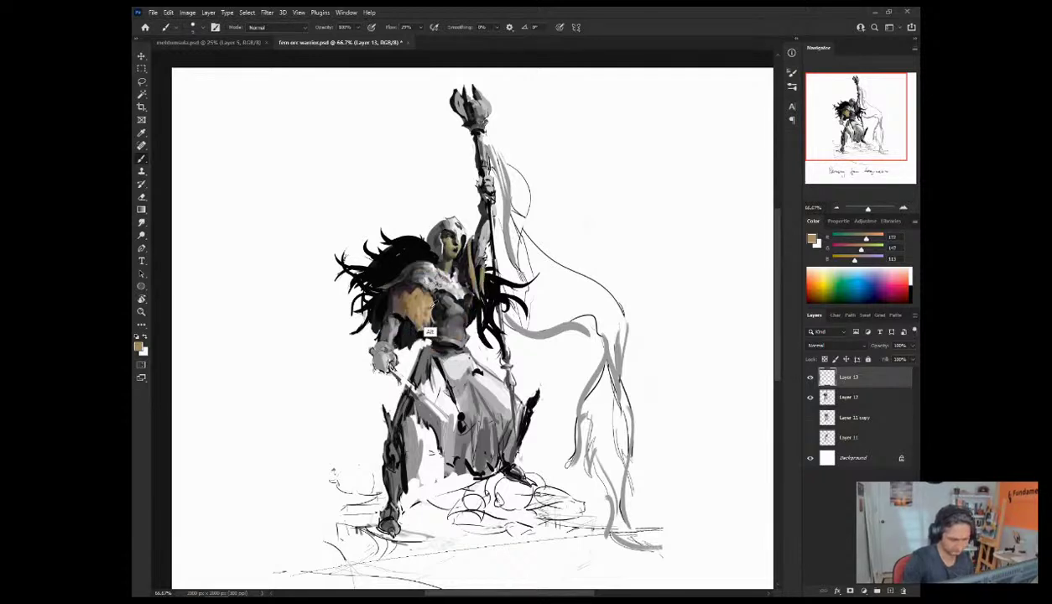
alt+click(429, 340)
alt+click(428, 341)
alt+click(415, 299)
alt+click(399, 319)
drag(461, 244, 460, 284)
key(ctrl+z)
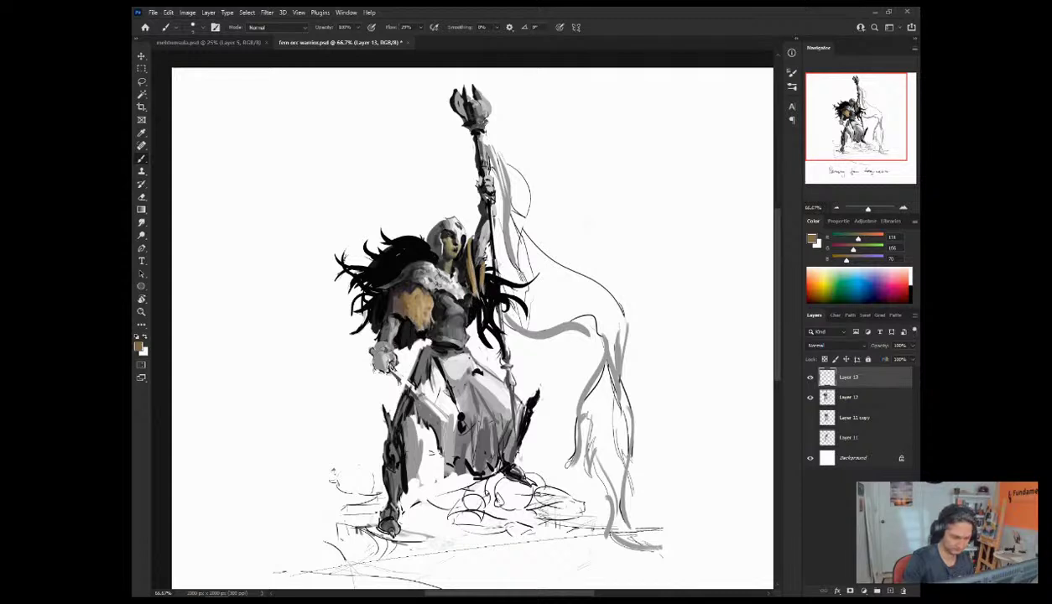
Step: Shade the raised arm's sleeve with sampled dark grey-brown and touch up the lowered arm's sleeve with sampled tans
alt+click(387, 319)
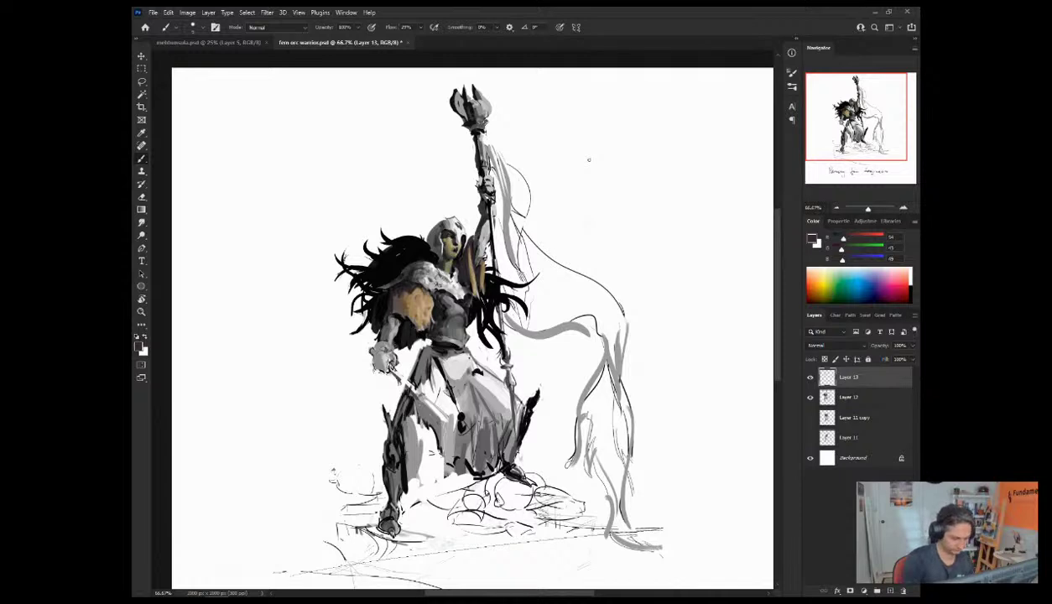
alt+click(395, 312)
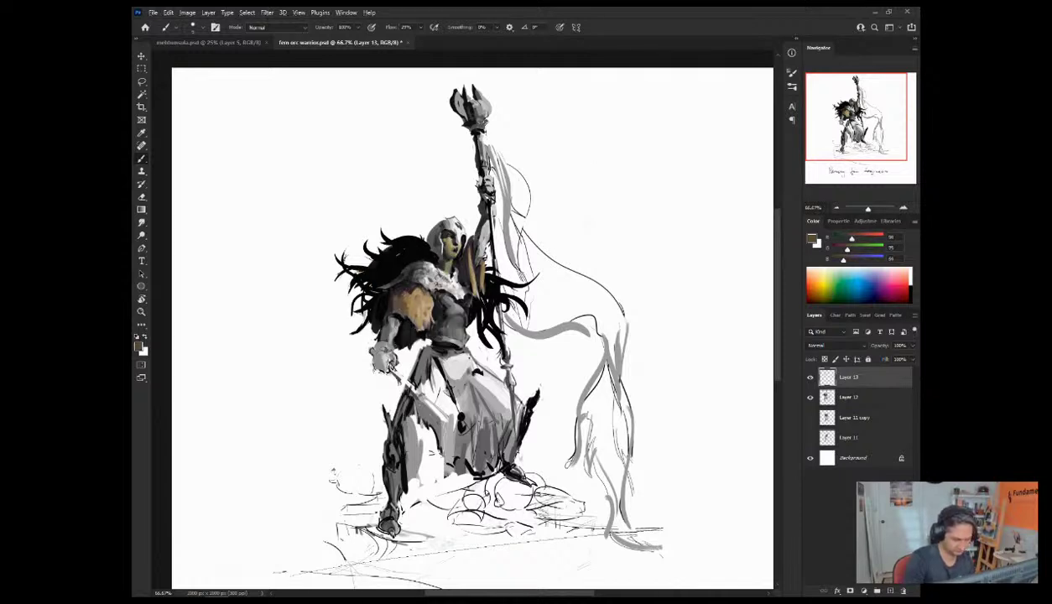
alt+click(414, 310)
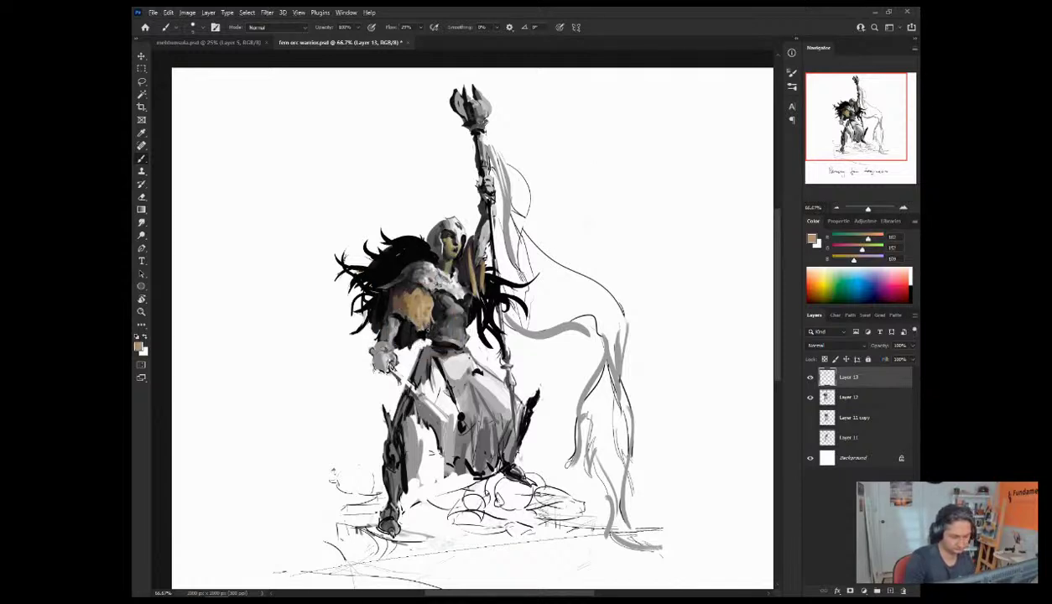
alt+click(405, 315)
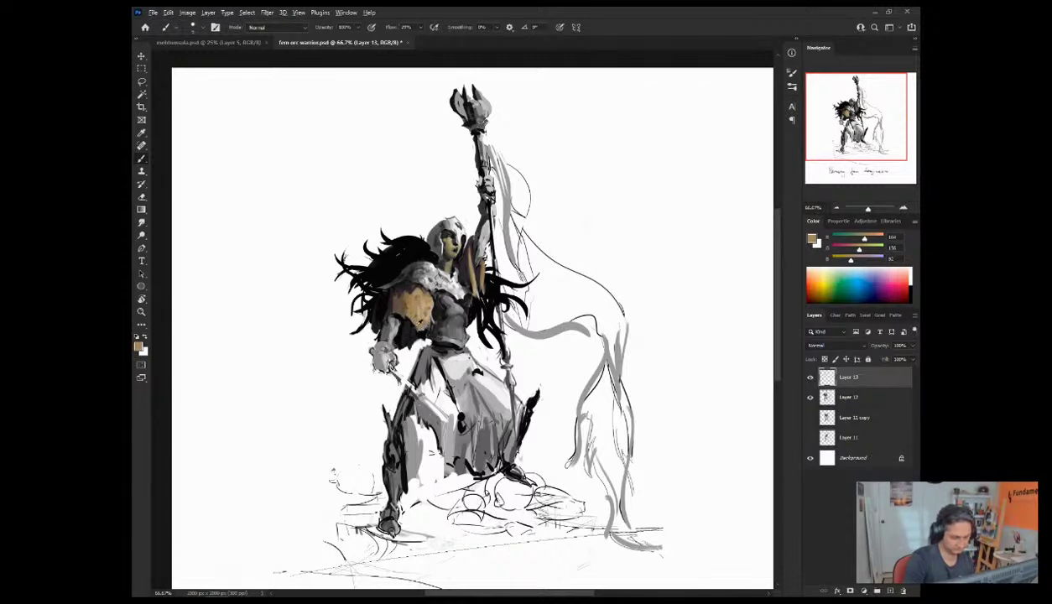
Step: Refine the lower edge of the lowered arm's sleeve with near-black accents and sampled light tan
alt+click(407, 341)
drag(413, 323, 421, 334)
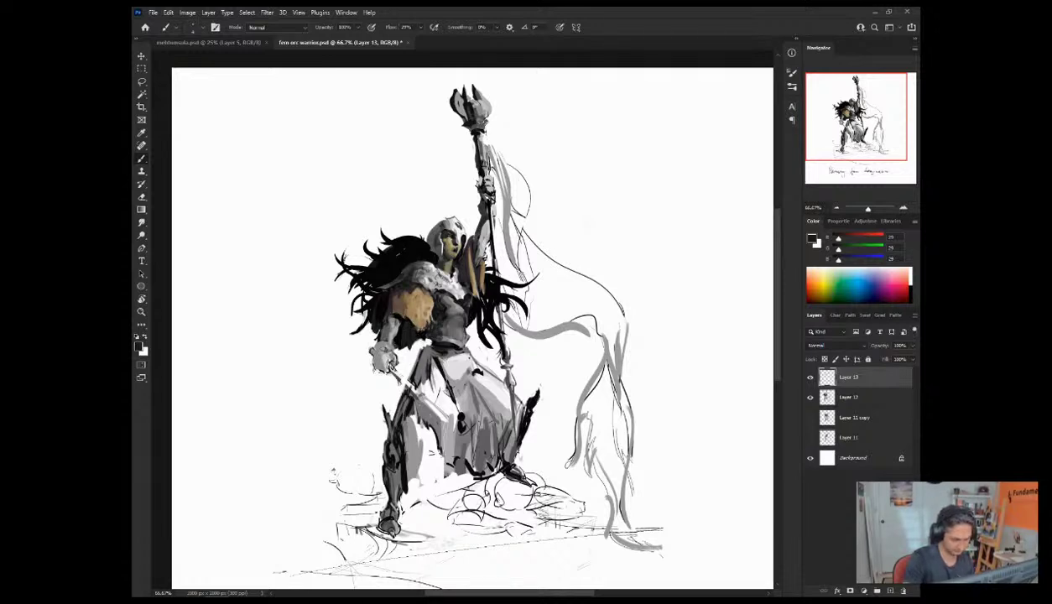
drag(406, 324, 415, 332)
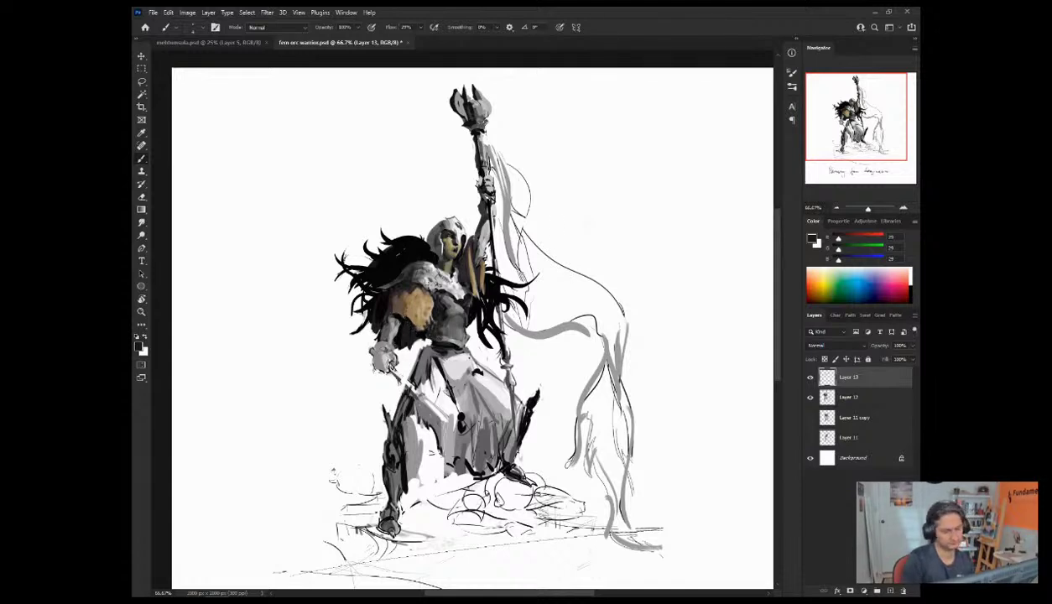
alt+click(424, 303)
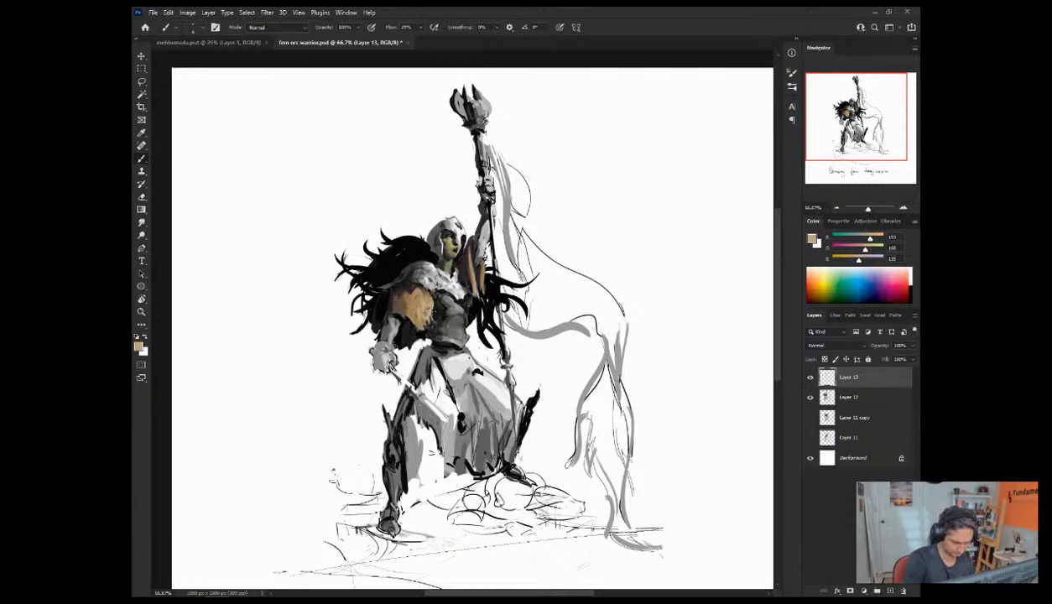
alt+click(425, 310)
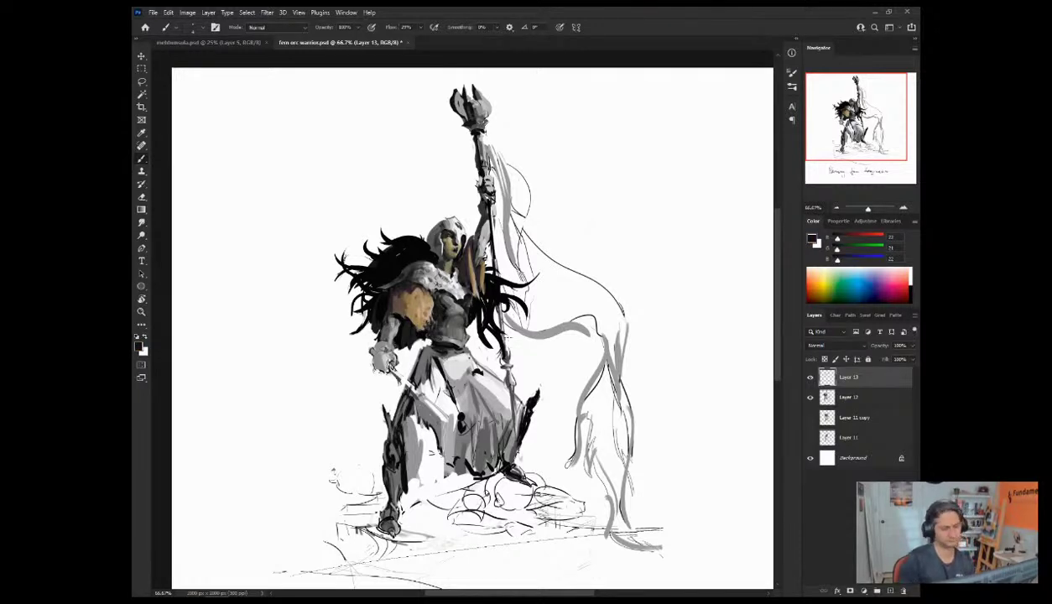
alt+click(400, 341)
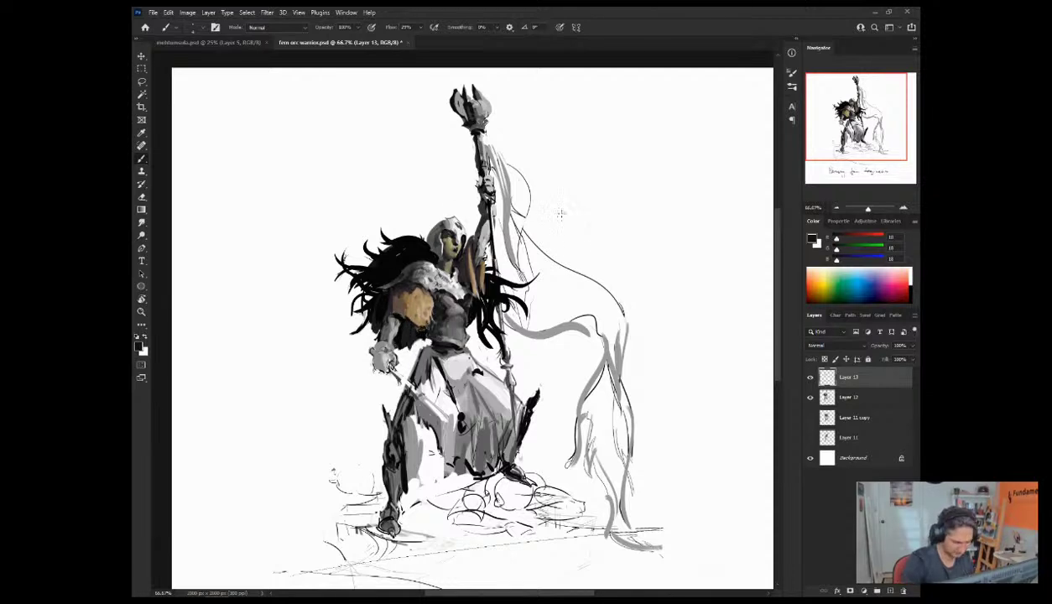
Step: Define the lowered arm's sleeve edges beside the chest and fur collar with sampled grey-brown and near-black tones
key(ctrl+shift+h)
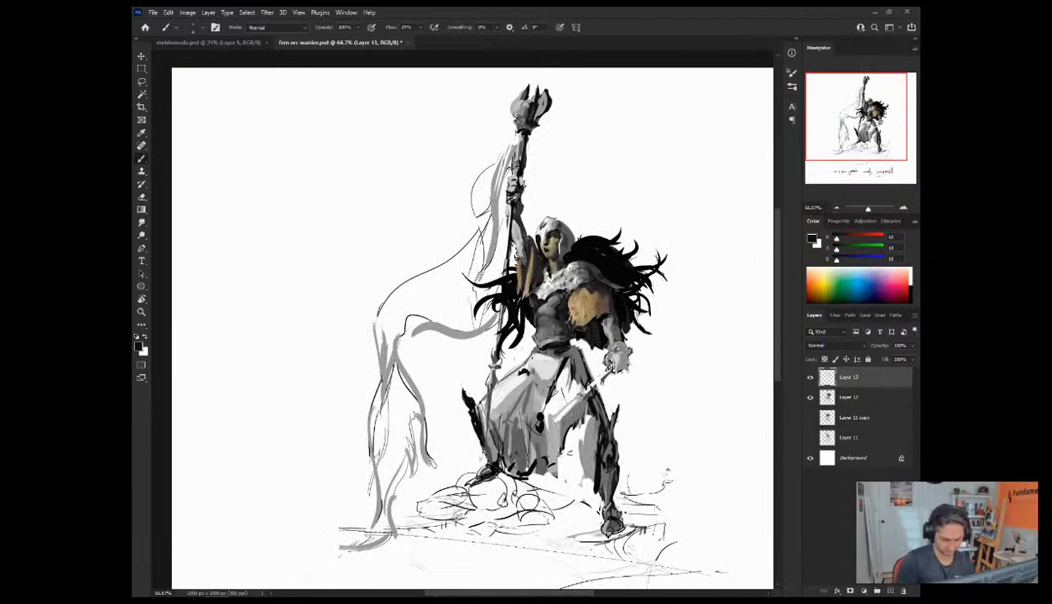
key(ctrl+shift+h)
alt+click(399, 307)
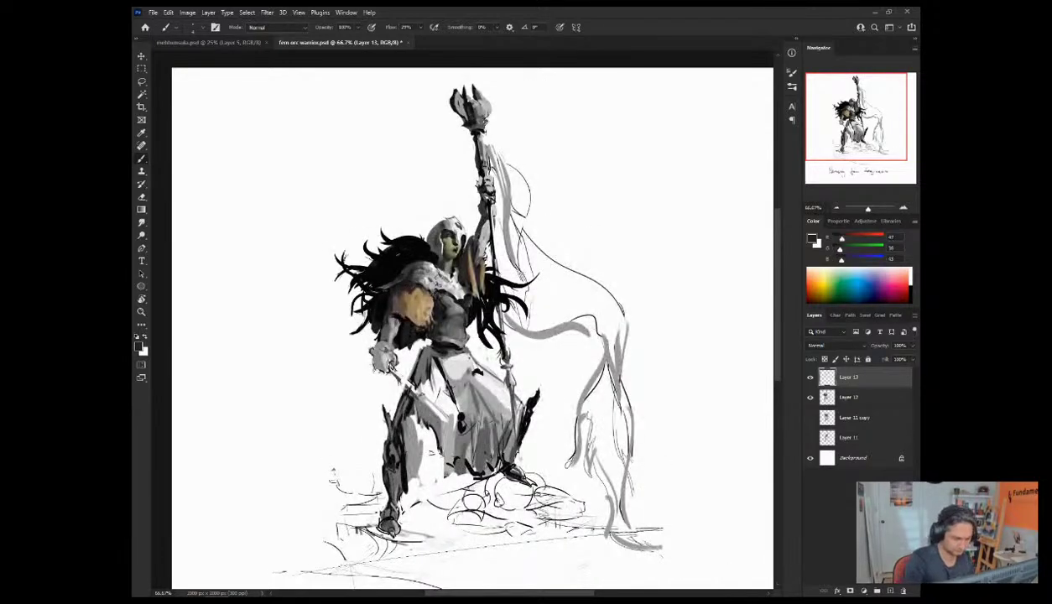
alt+click(401, 290)
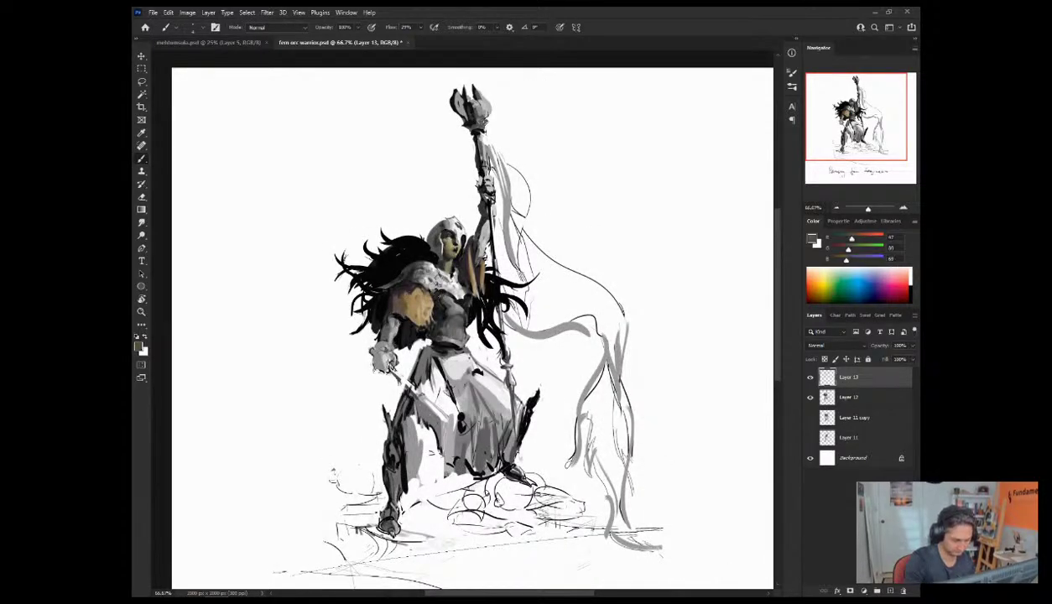
drag(426, 289, 436, 304)
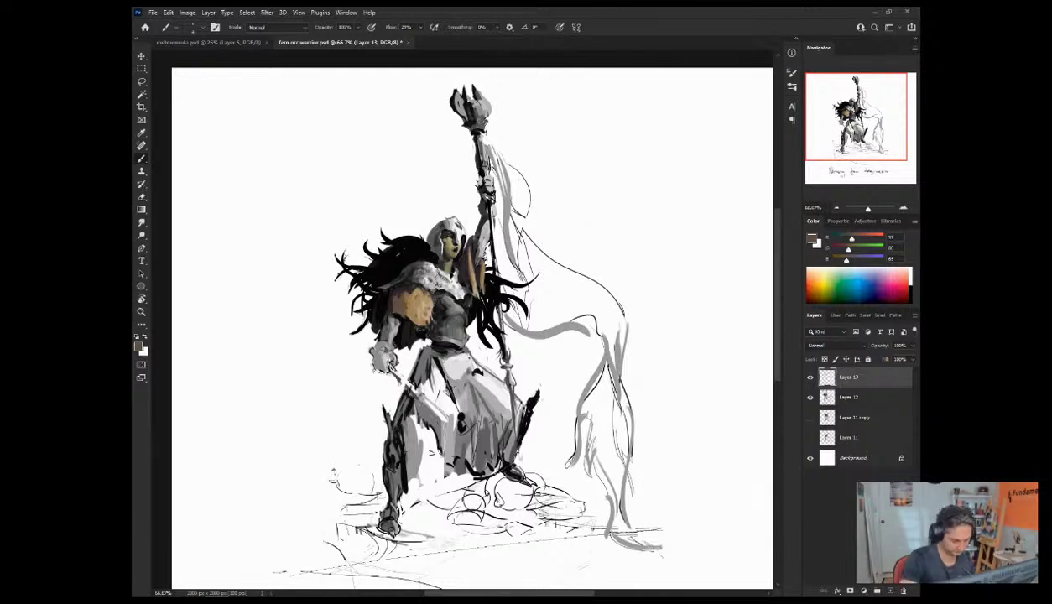
alt+click(413, 282)
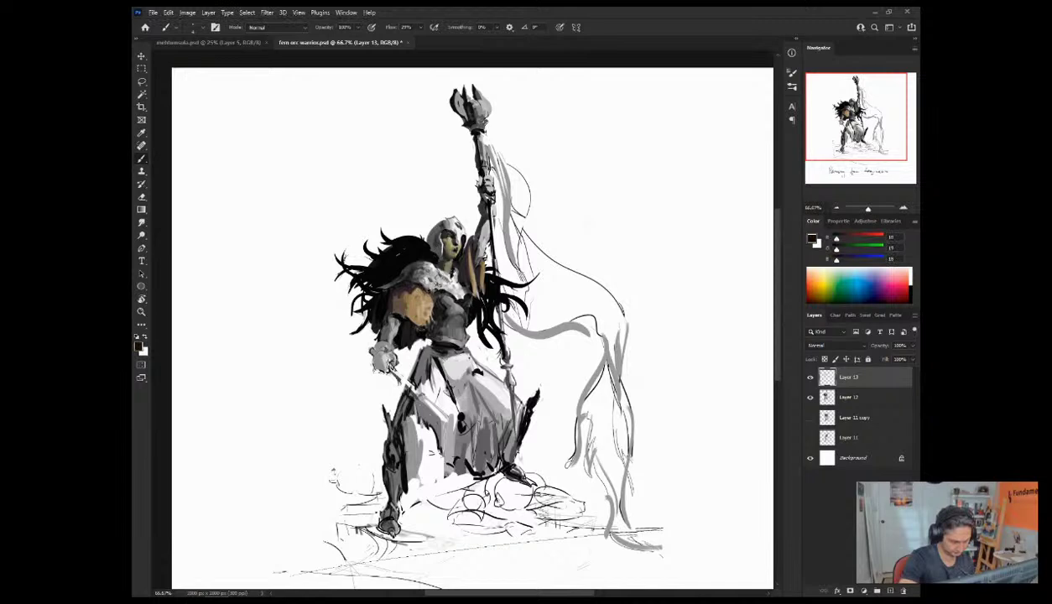
alt+click(403, 345)
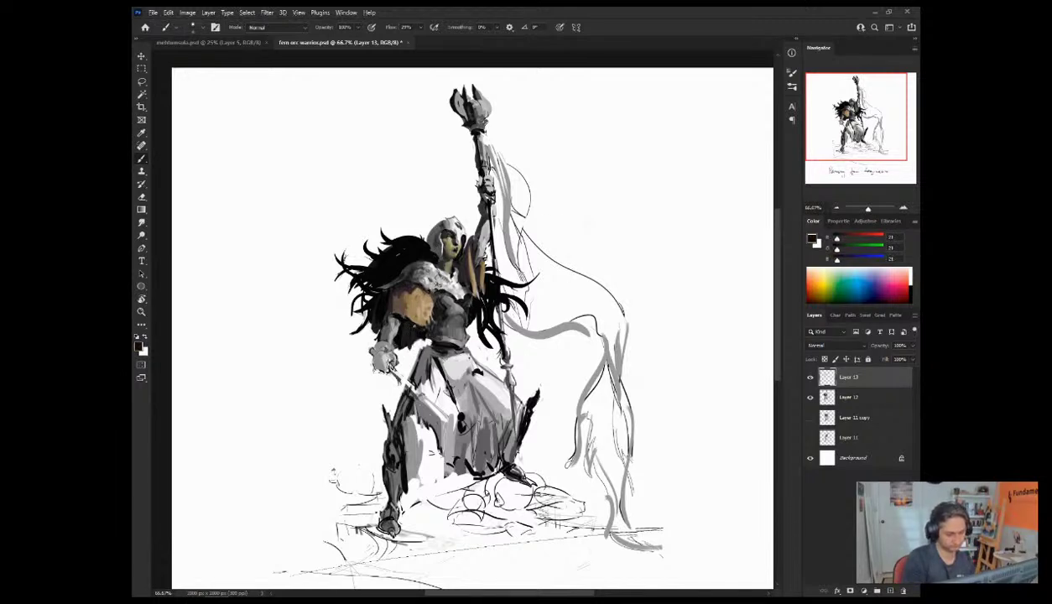
Step: Blend the shading on both sleeves with sampled grey-brown, dark grey, warm brown and tan tones
alt+click(393, 306)
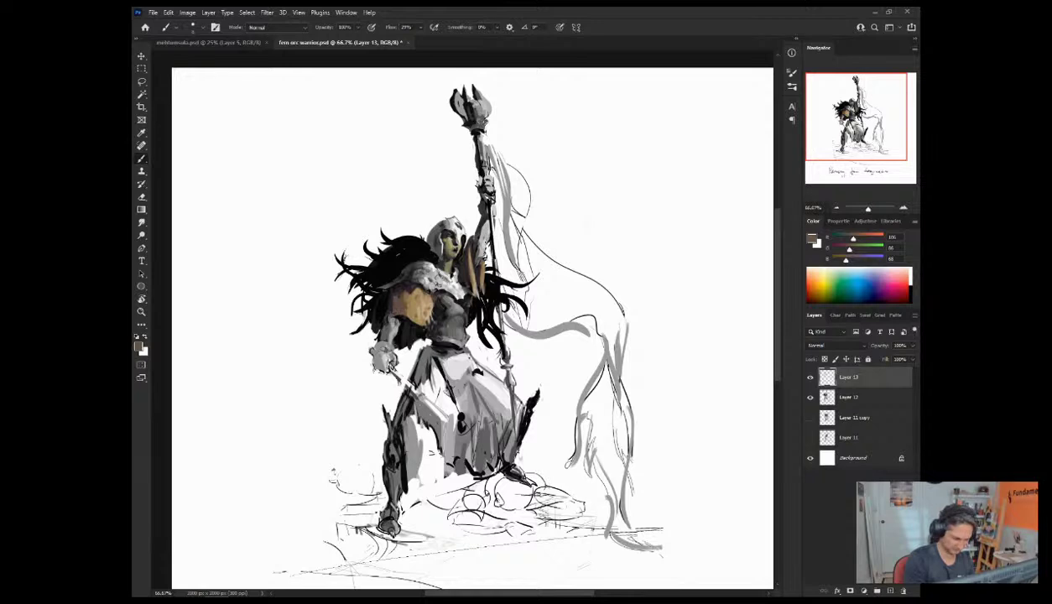
alt+click(388, 293)
alt+click(394, 310)
drag(391, 315, 399, 326)
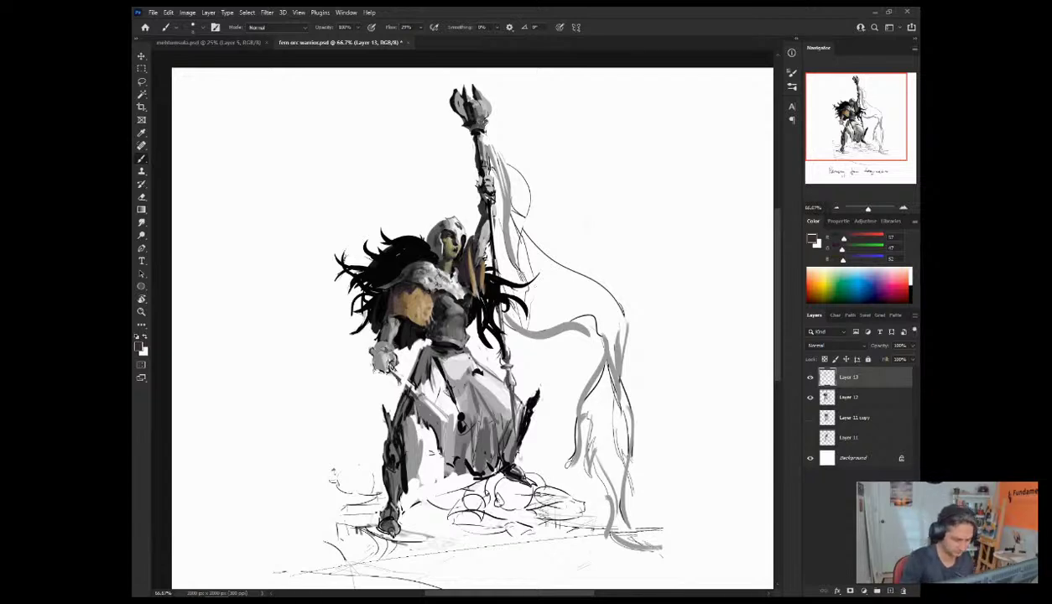
alt+click(398, 324)
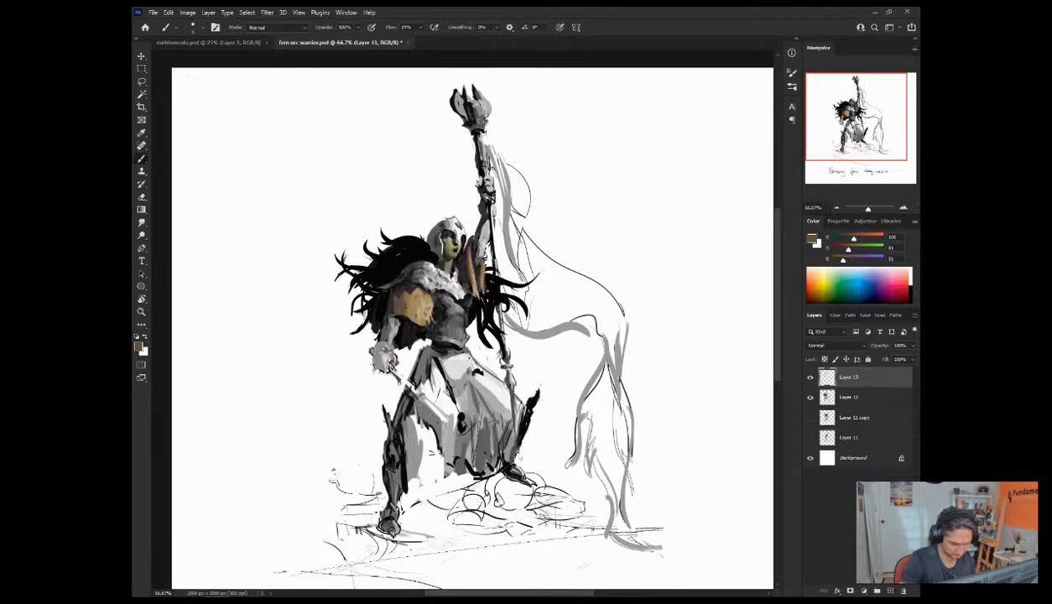
alt+click(464, 250)
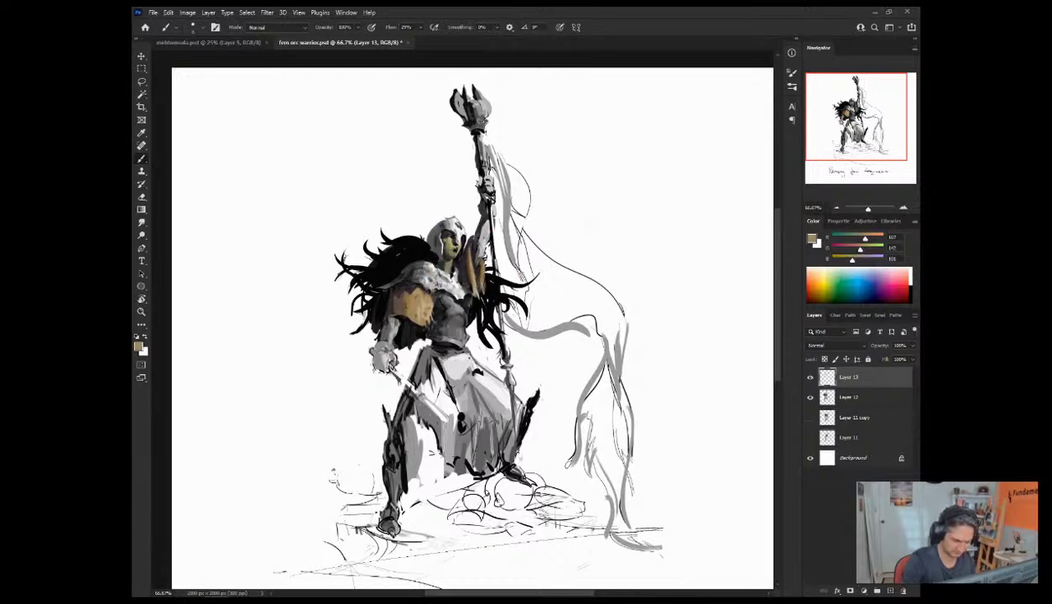
alt+click(439, 245)
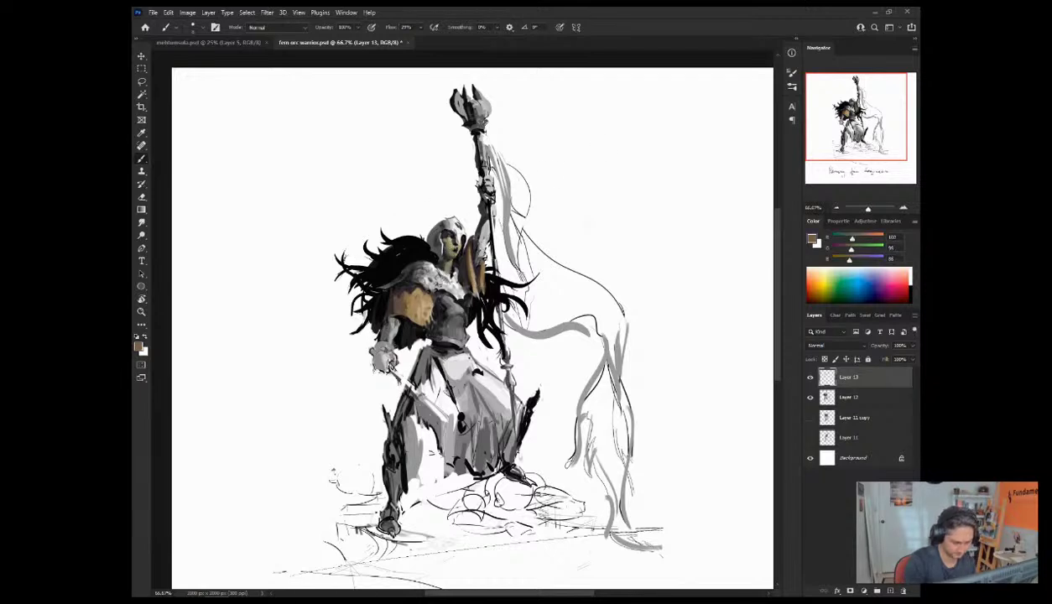
Step: Colour the raised arm's bare skin with olive-green and pale green tones sampled around the face and neck
alt+click(440, 266)
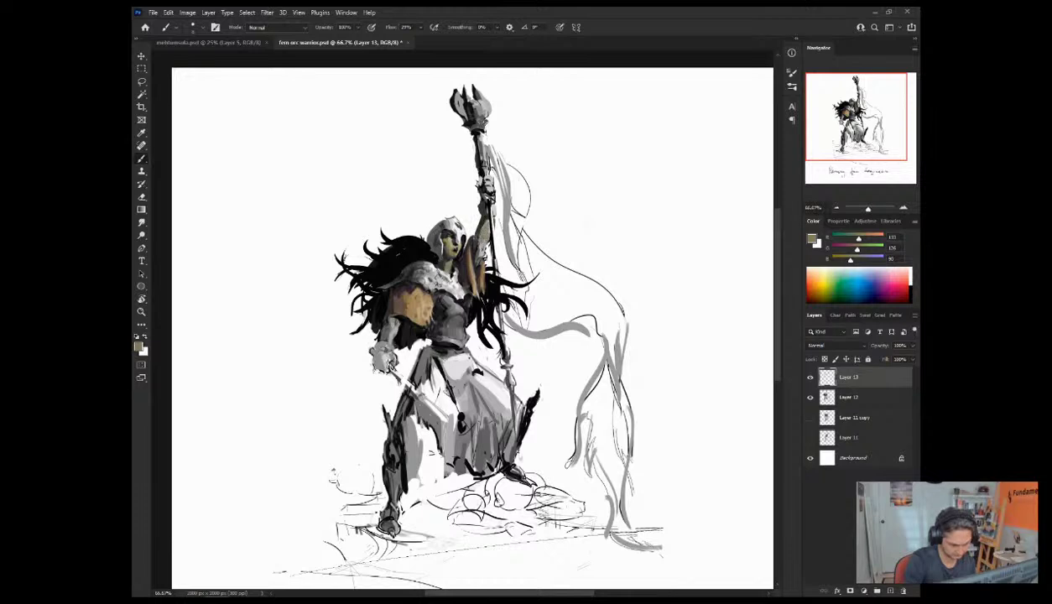
alt+click(450, 266)
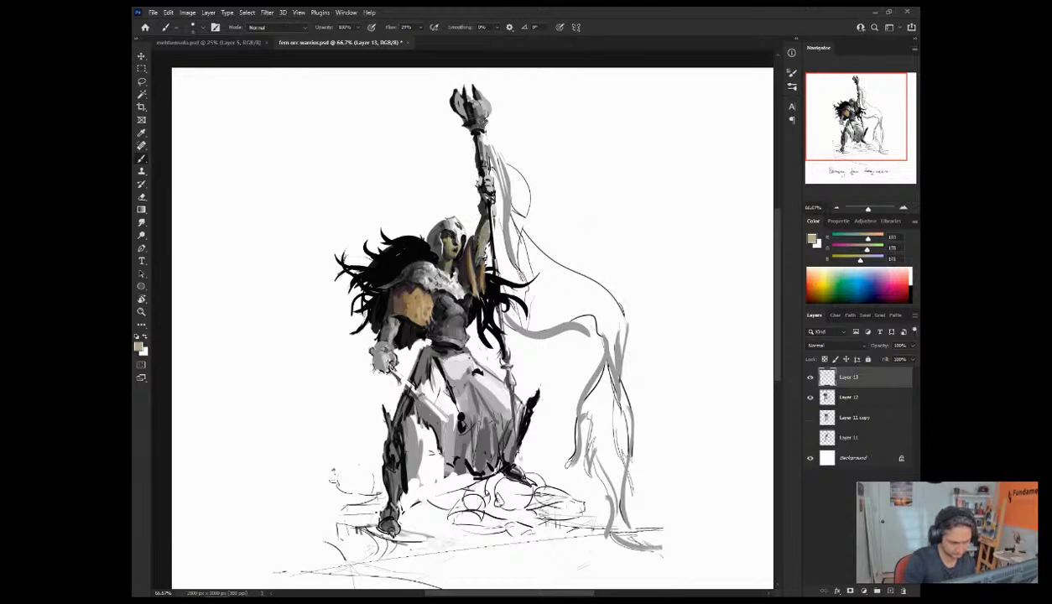
alt+click(438, 270)
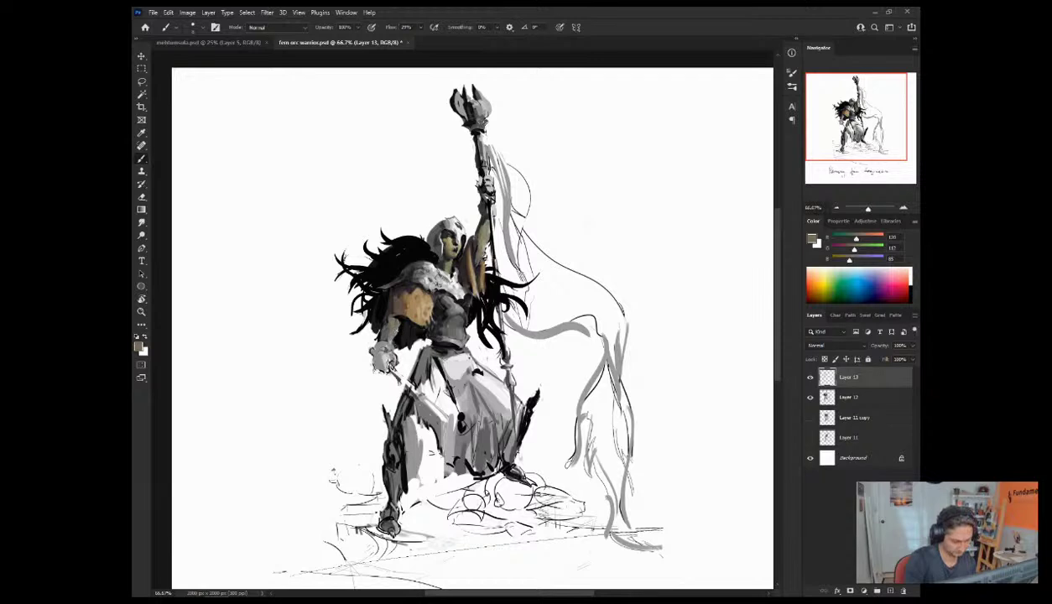
Step: Paint the lowered forearm with sampled olive-green skin tones and shade it with muted grey and brown tones
alt+click(450, 268)
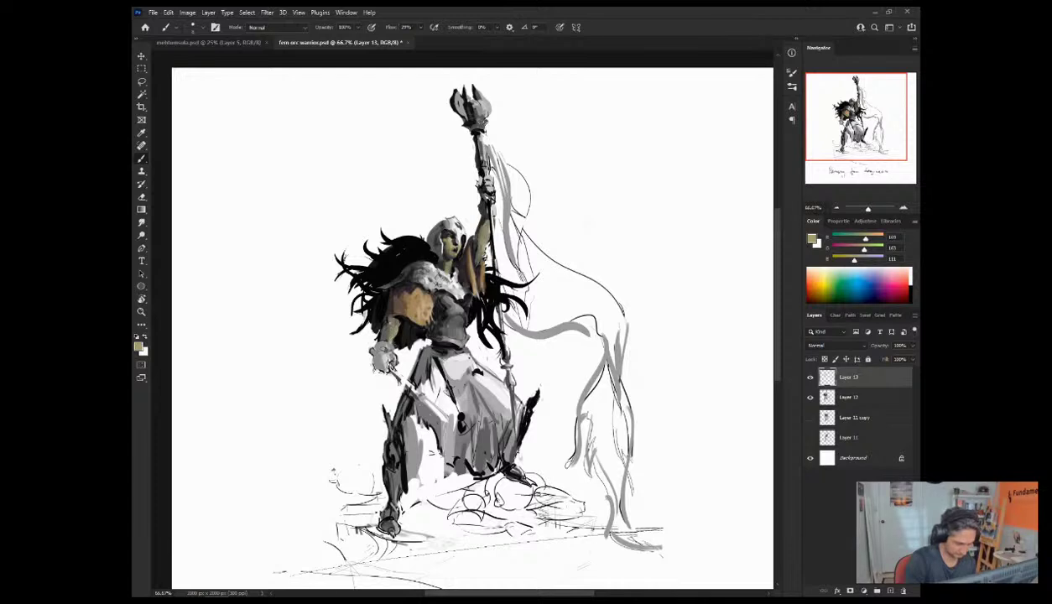
alt+click(437, 270)
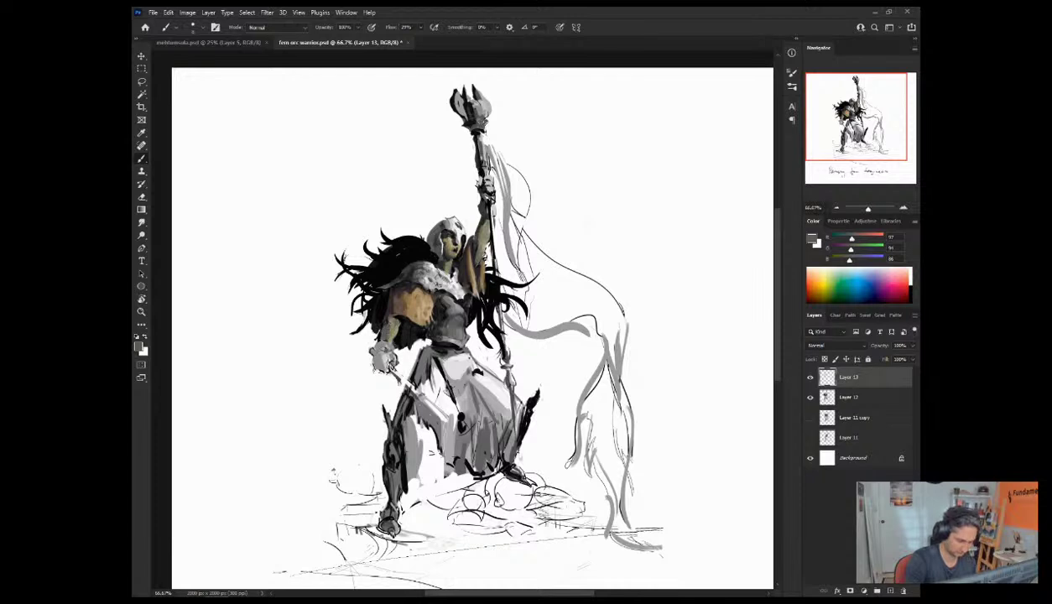
alt+click(436, 256)
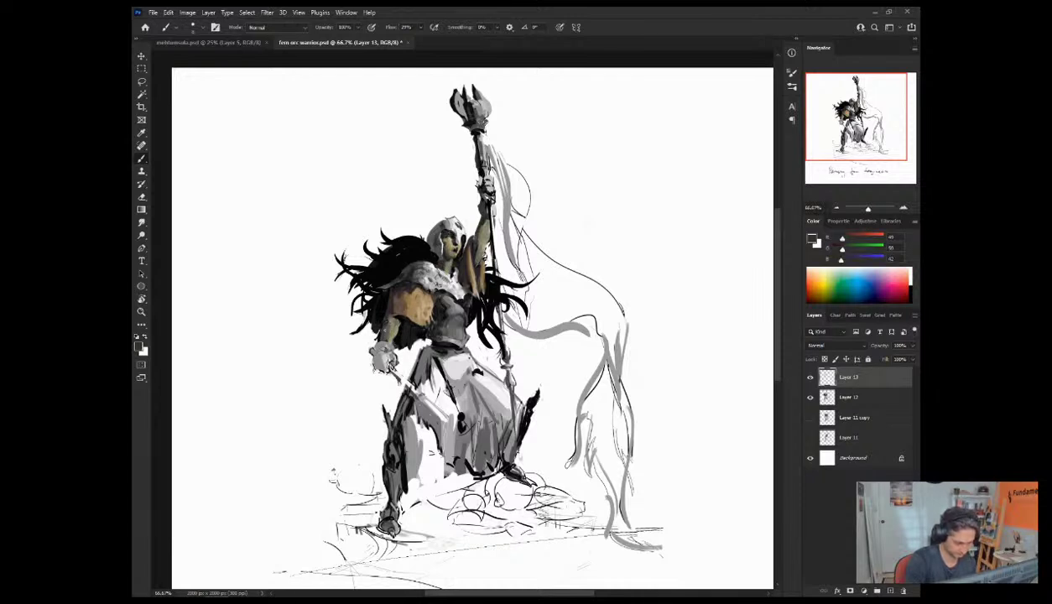
alt+click(386, 329)
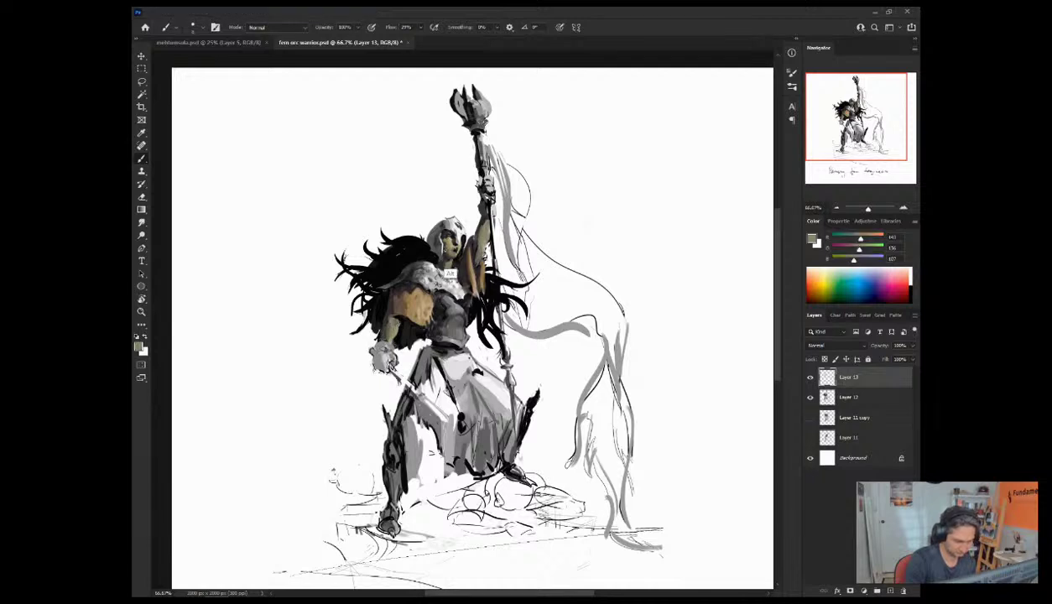
alt+click(443, 245)
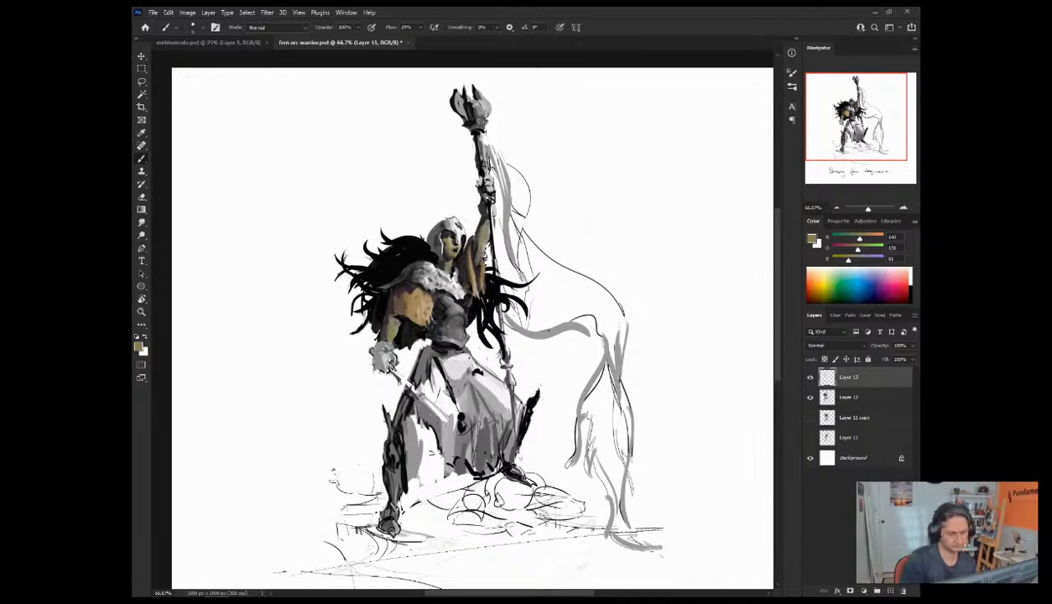
alt+click(460, 289)
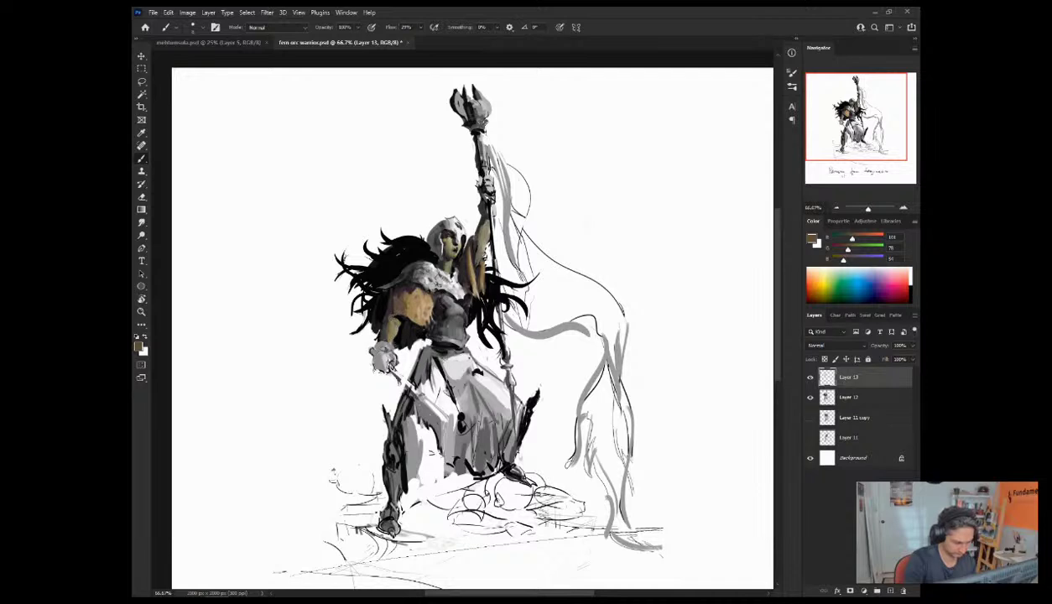
alt+click(380, 349)
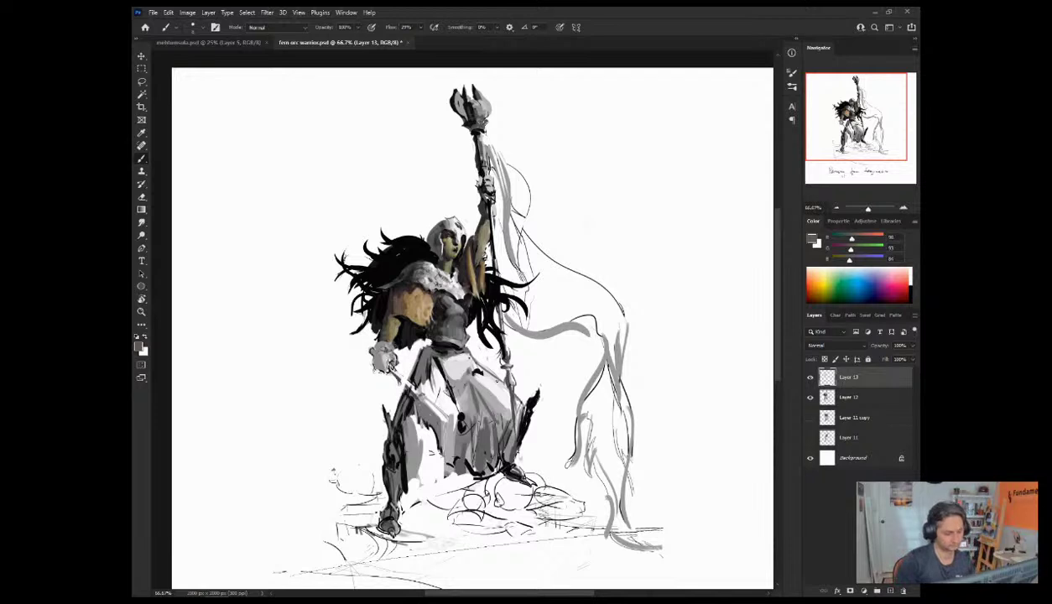
Step: Refine the lowered arm and its sleeve edge with black and sampled near-black and olive-brown tones
key(d)
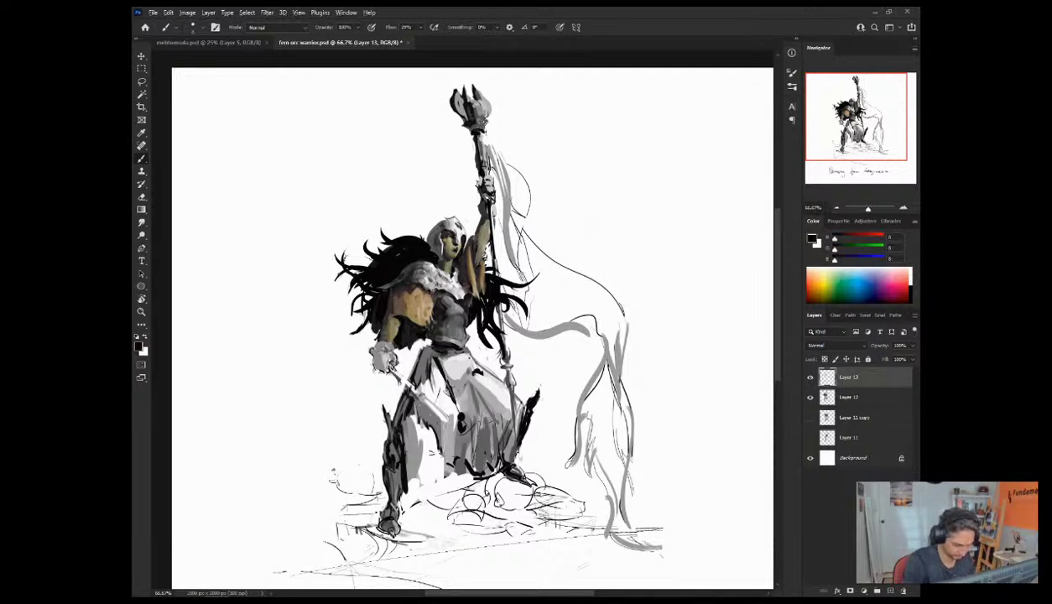
alt+click(386, 338)
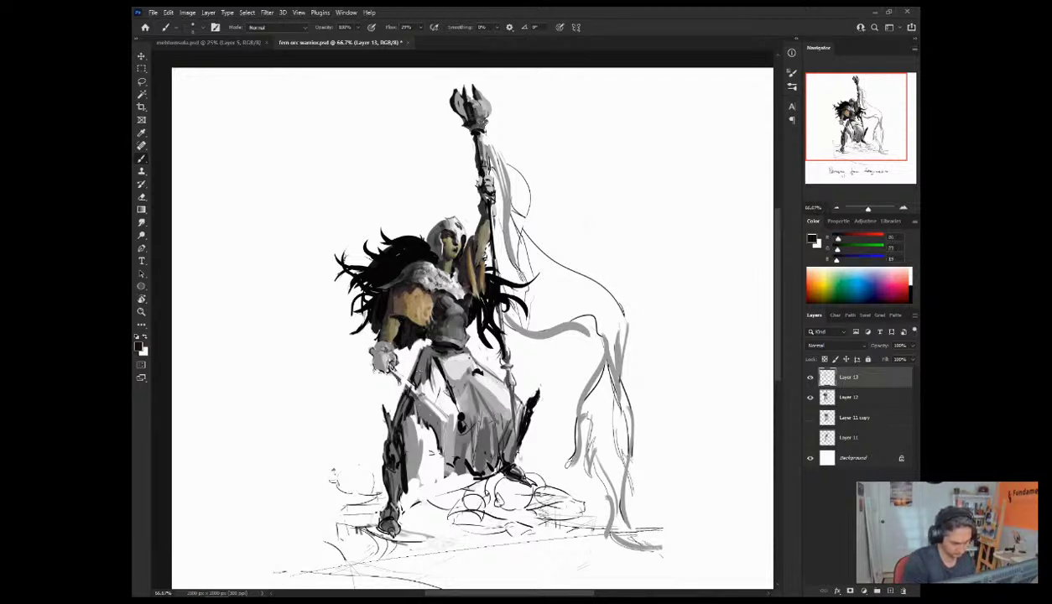
alt+click(388, 315)
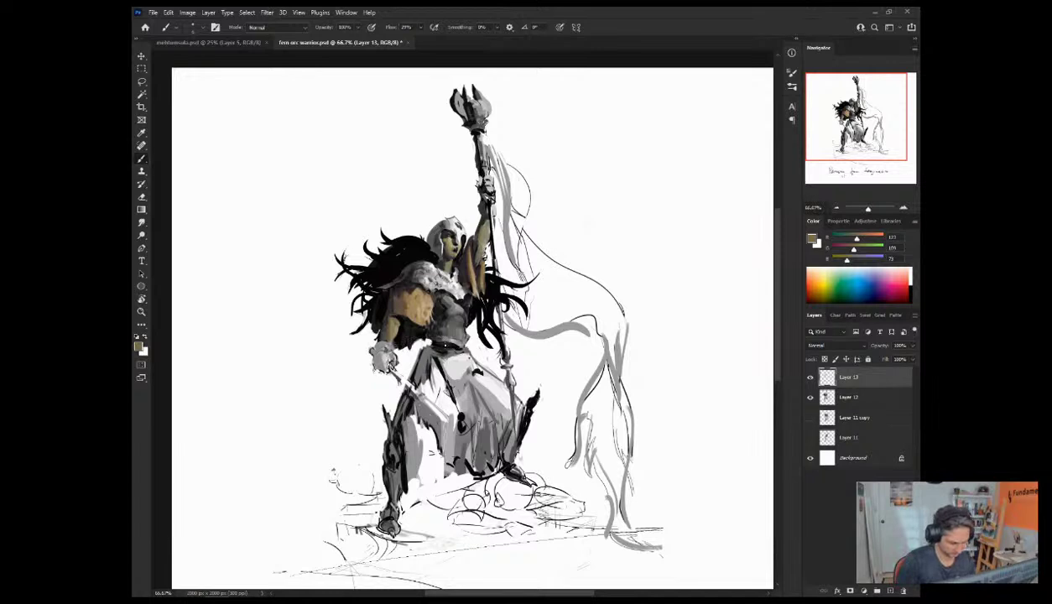
key(d)
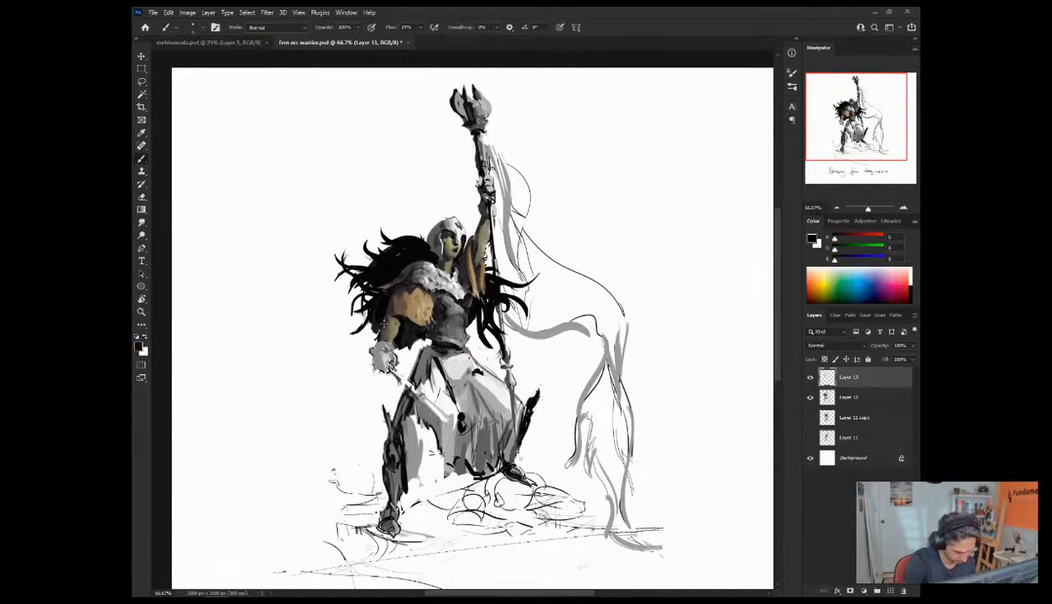
alt+click(391, 309)
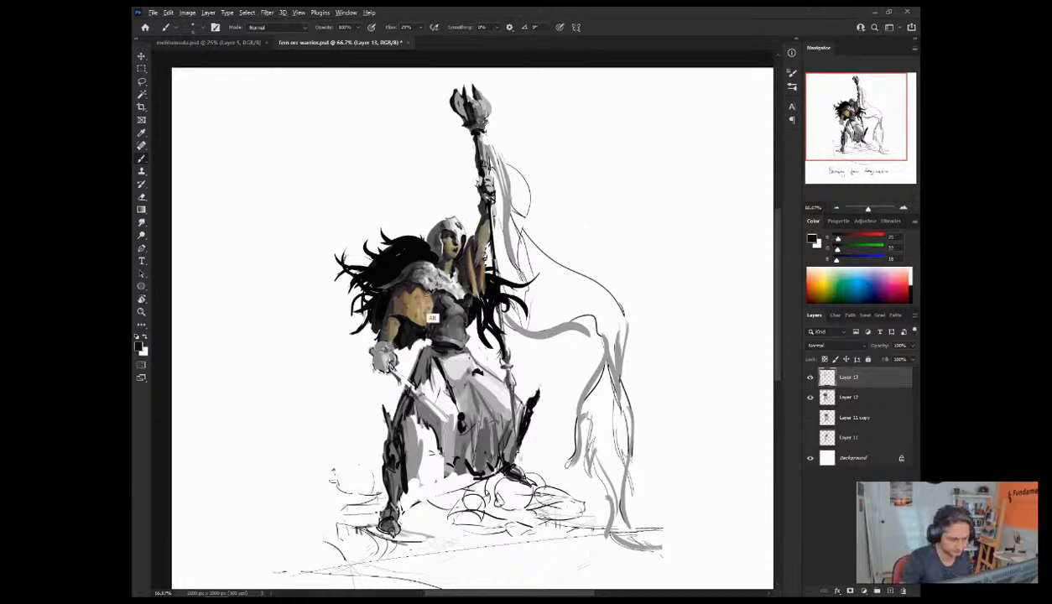
alt+click(386, 345)
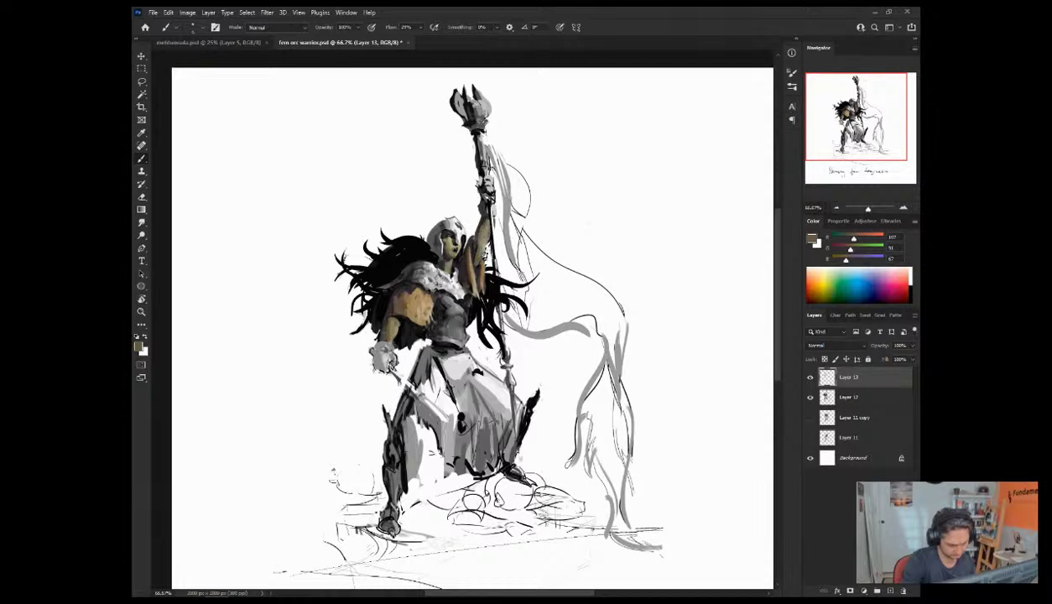
Step: Touch up the raised arm's sleeve with sampled dark grey, black and muted olive-grey tones, and check the figure mirrored
alt+click(478, 241)
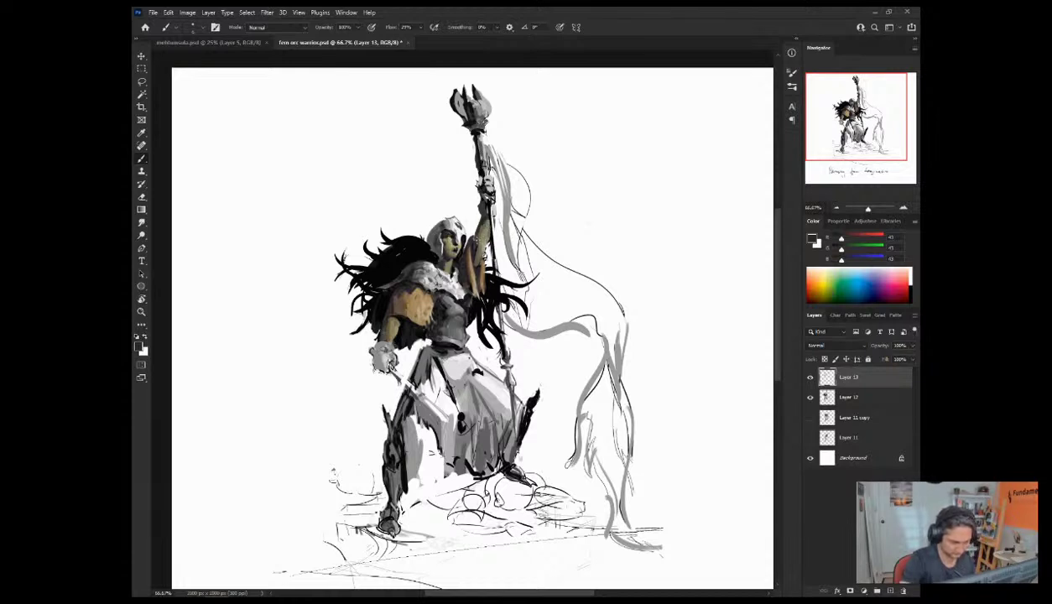
alt+click(477, 274)
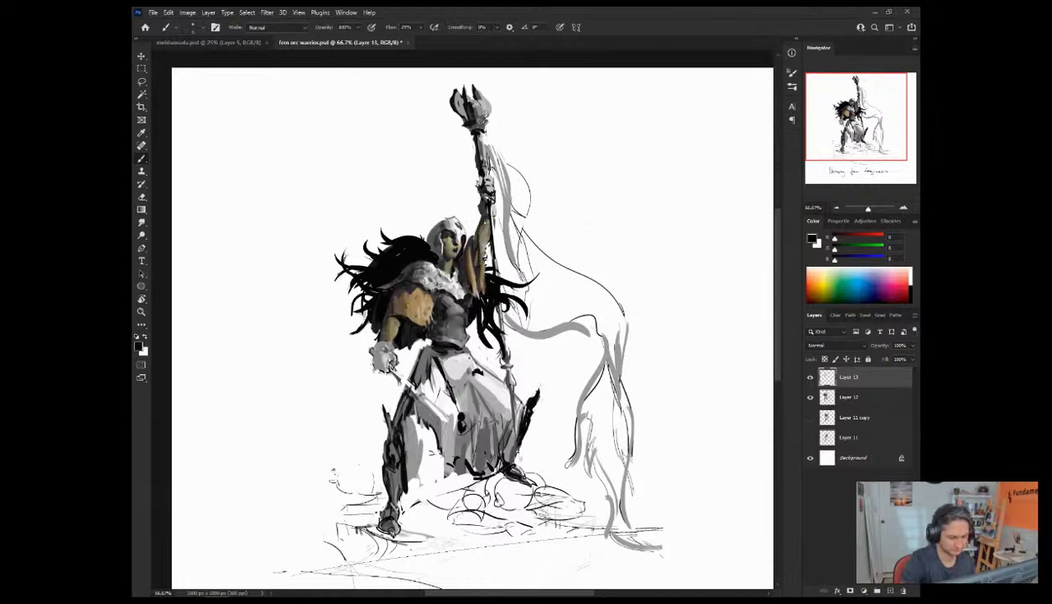
alt+click(388, 300)
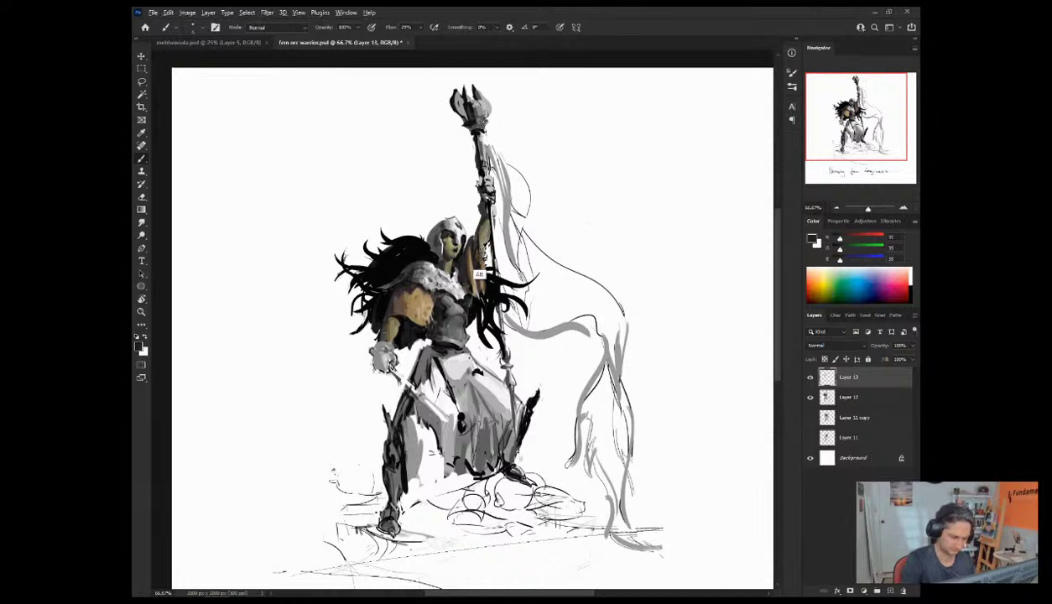
alt+click(471, 243)
drag(471, 235, 468, 252)
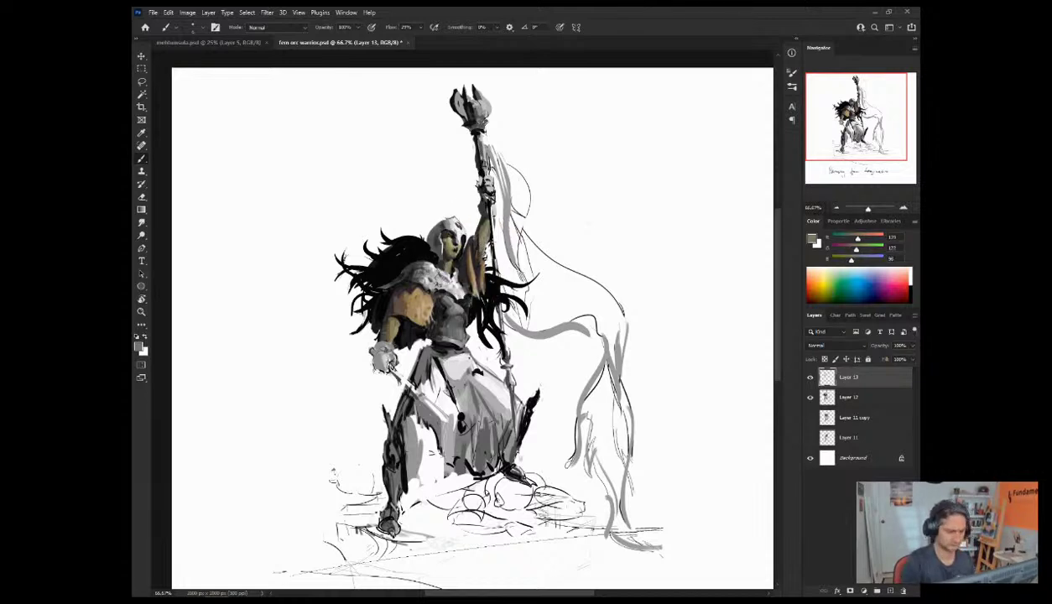
key(ctrl+shift+h)
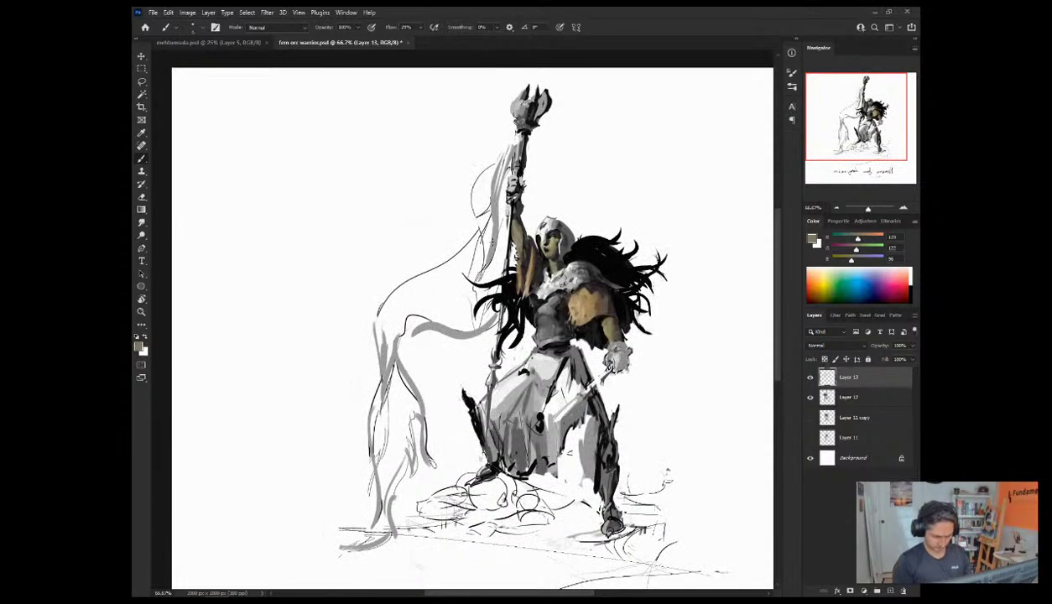
key(ctrl+shift+h)
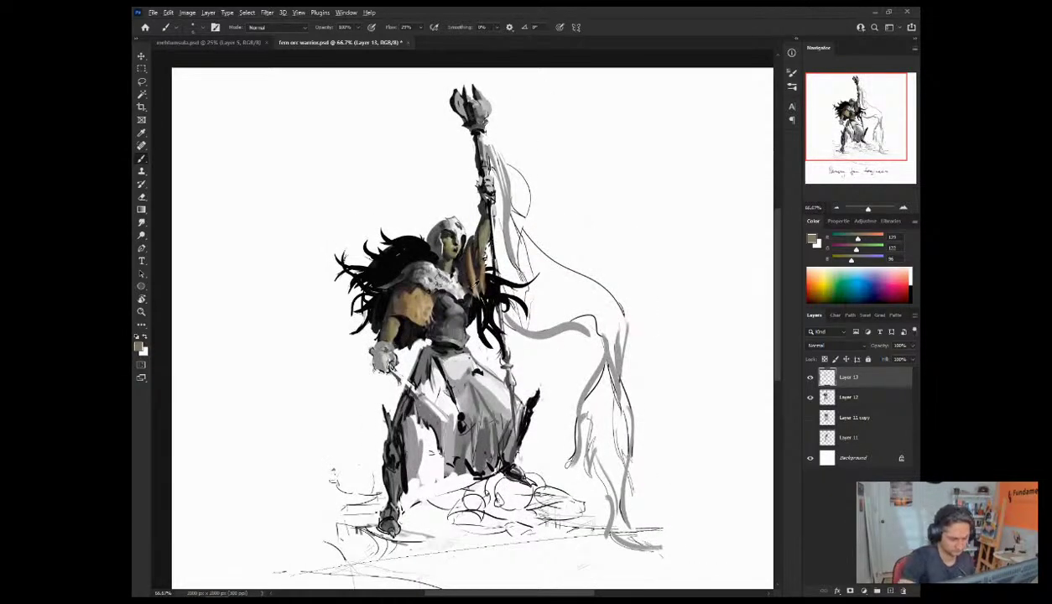
Step: Clean up the hair and silhouette around the lowered arm with black, dark grey, grey-brown and background white
key(d)
alt+click(450, 309)
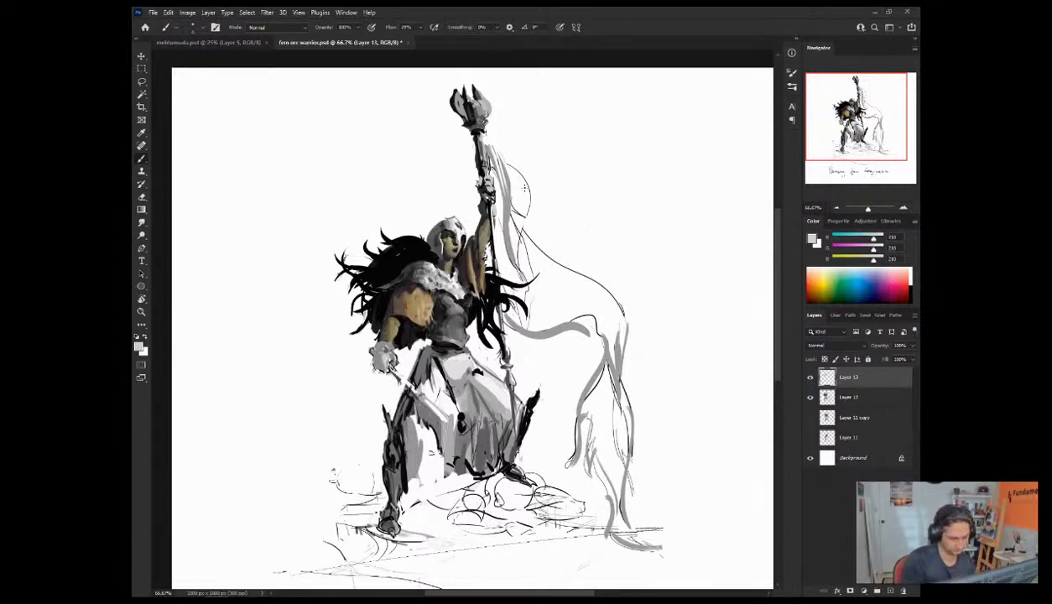
alt+click(385, 298)
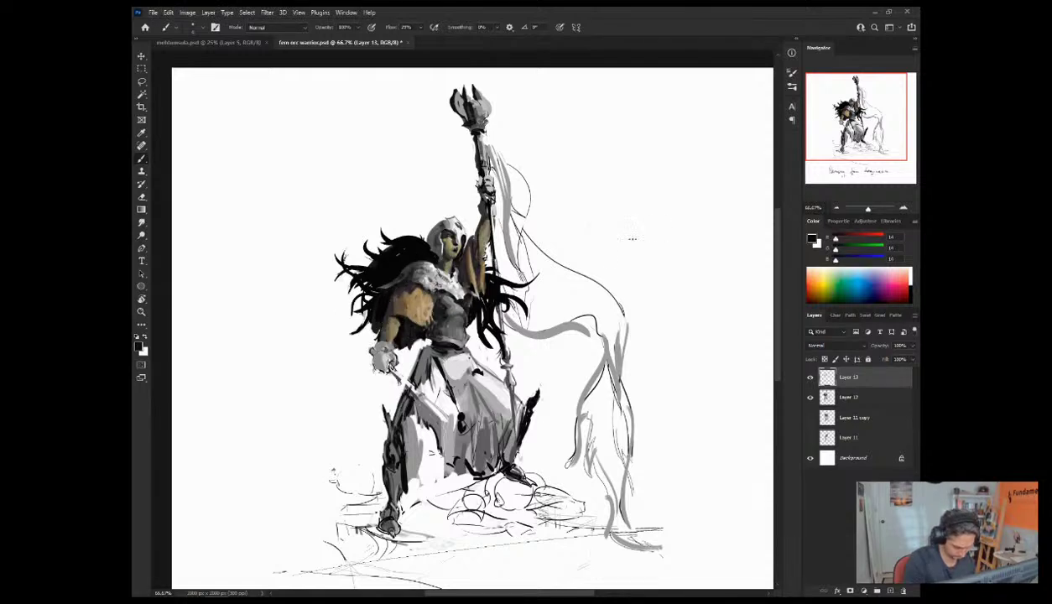
alt+click(388, 329)
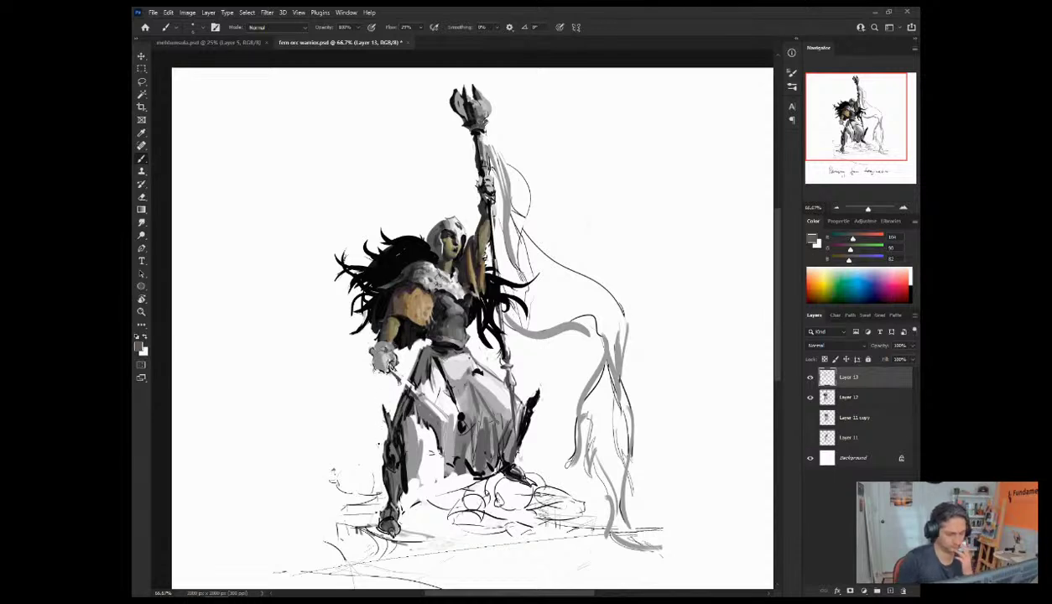
alt+click(372, 324)
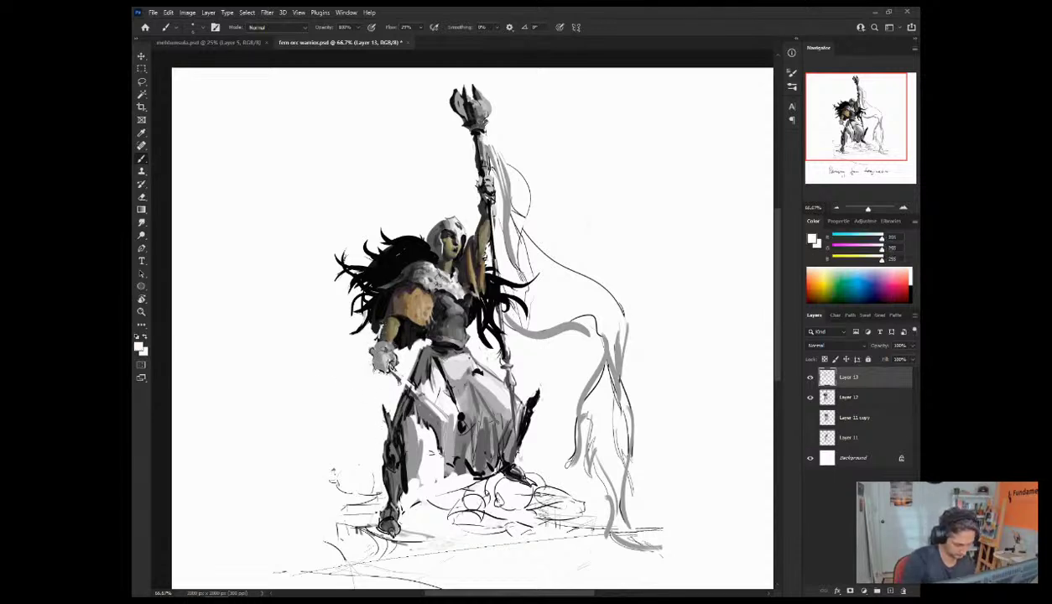
mouse_move(380, 321)
mouse_down()
mouse_move(376, 309)
mouse_move(373, 330)
mouse_up()
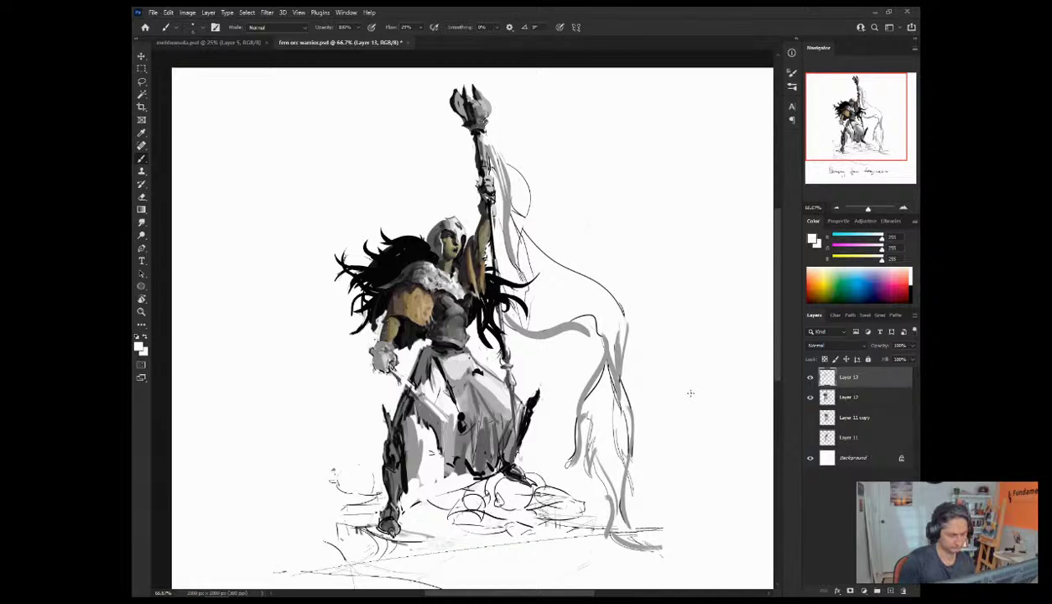
alt+click(375, 302)
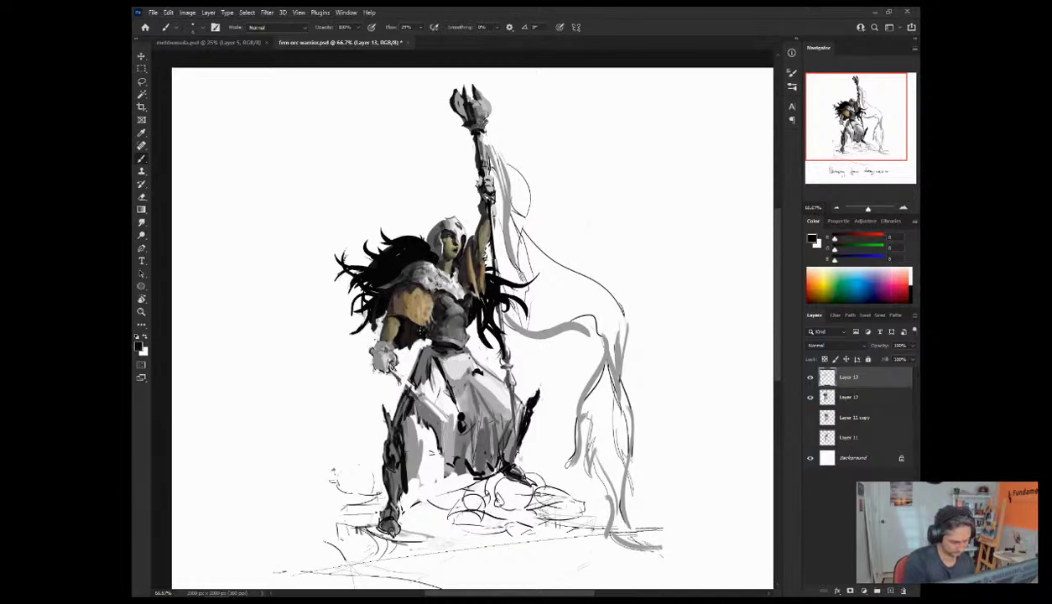
alt+click(393, 343)
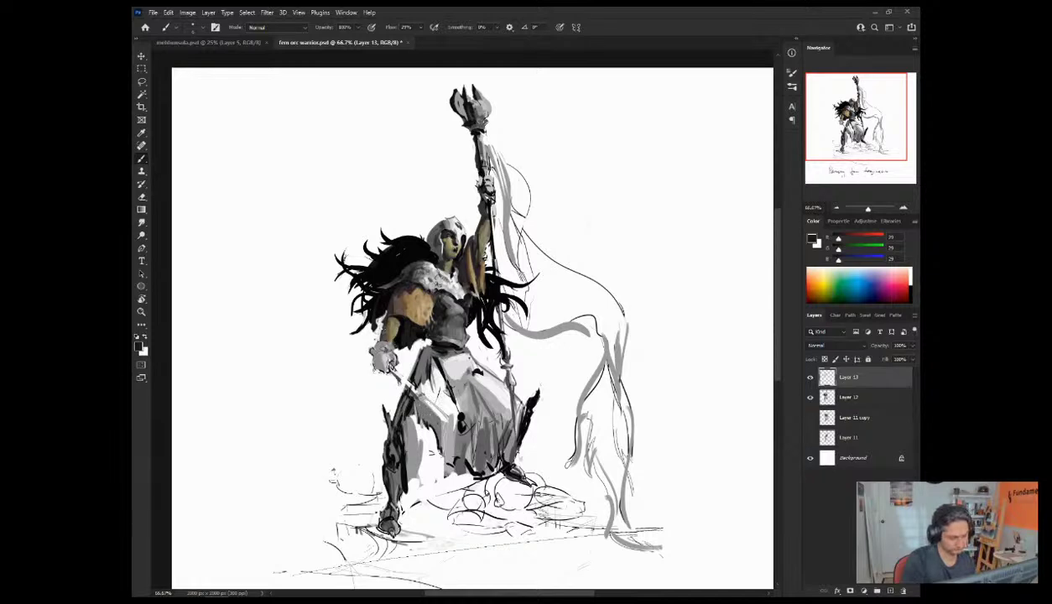
alt+click(370, 327)
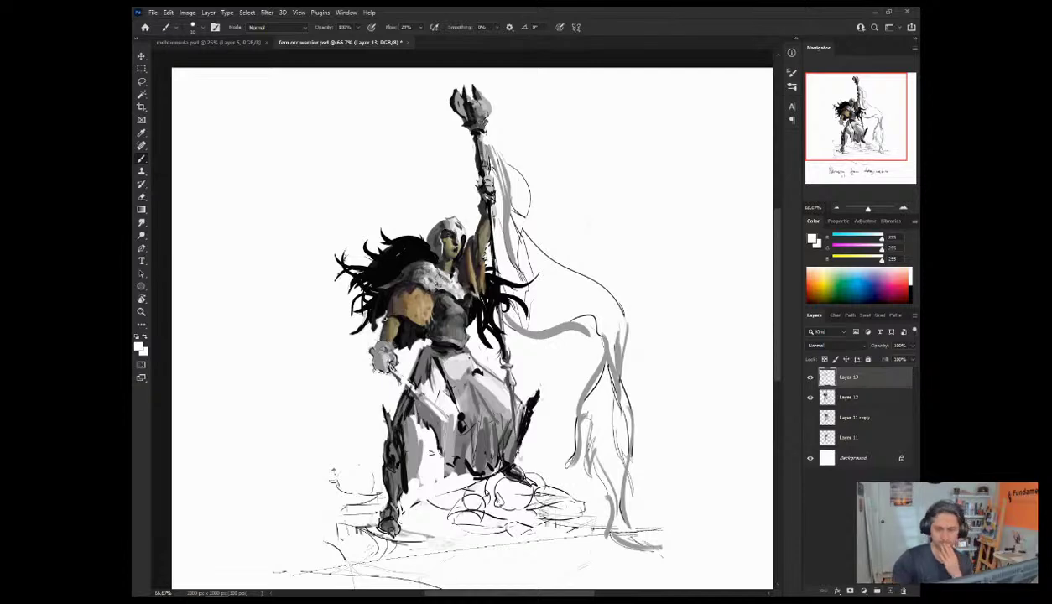
Step: Define the lowered arm's sleeve hem beside the chest with sampled light tan and near-black tones
click(903, 207)
drag(862, 135, 857, 132)
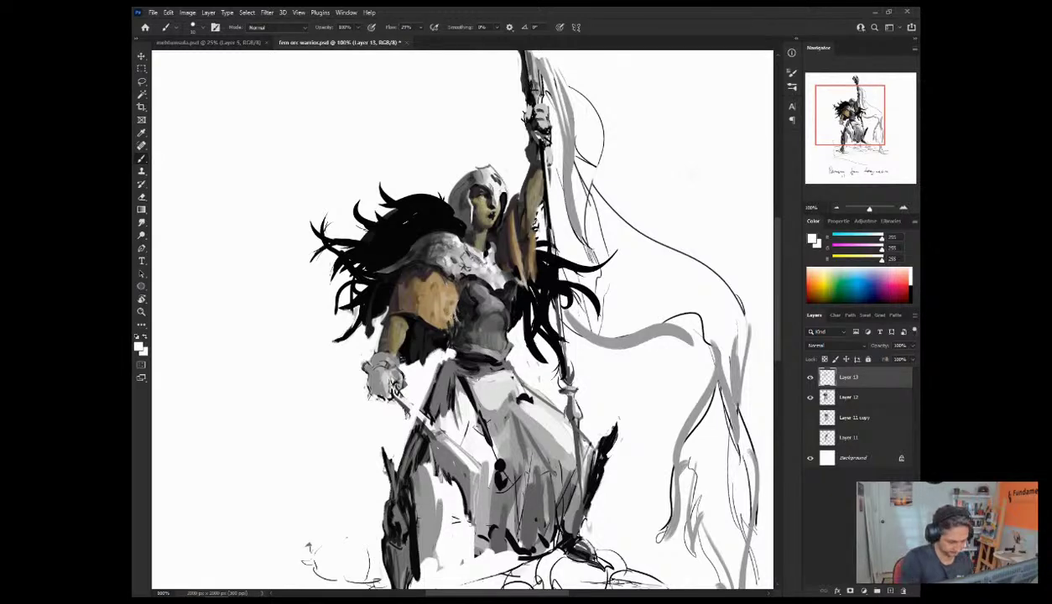
alt+click(443, 307)
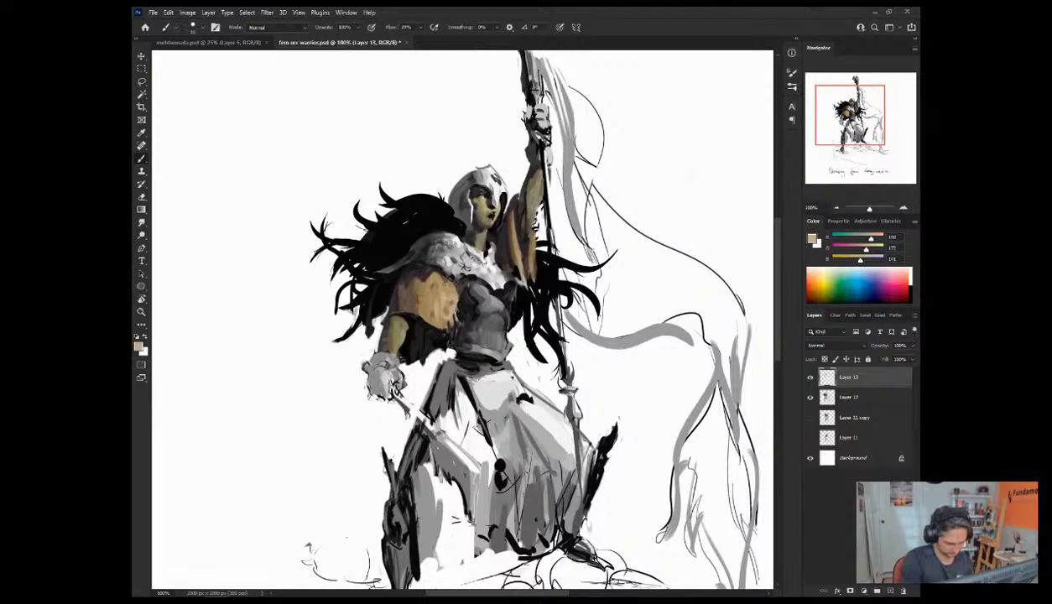
alt+click(443, 337)
drag(454, 316, 453, 327)
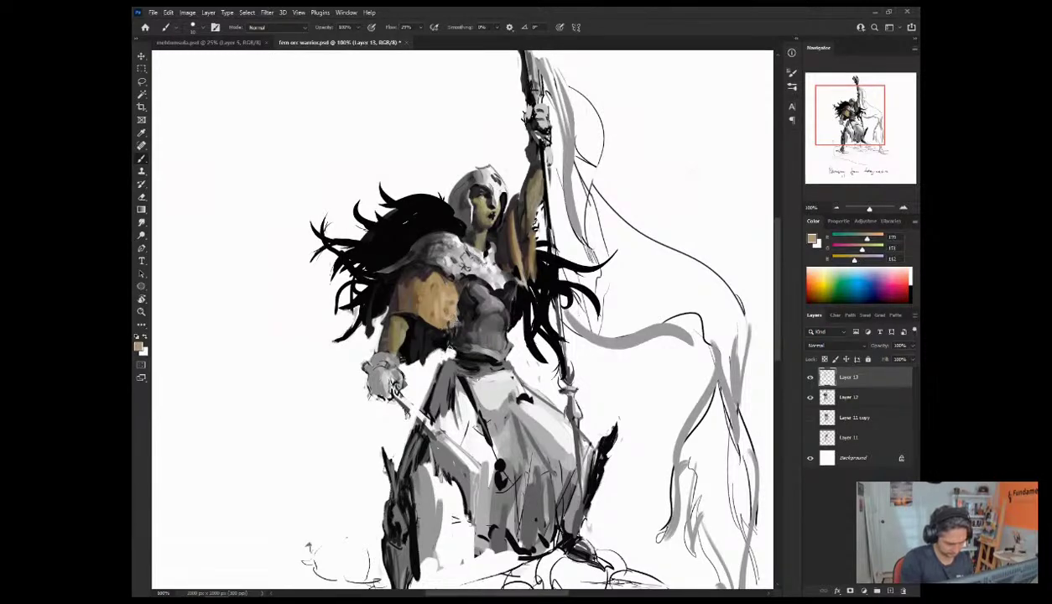
alt+click(430, 352)
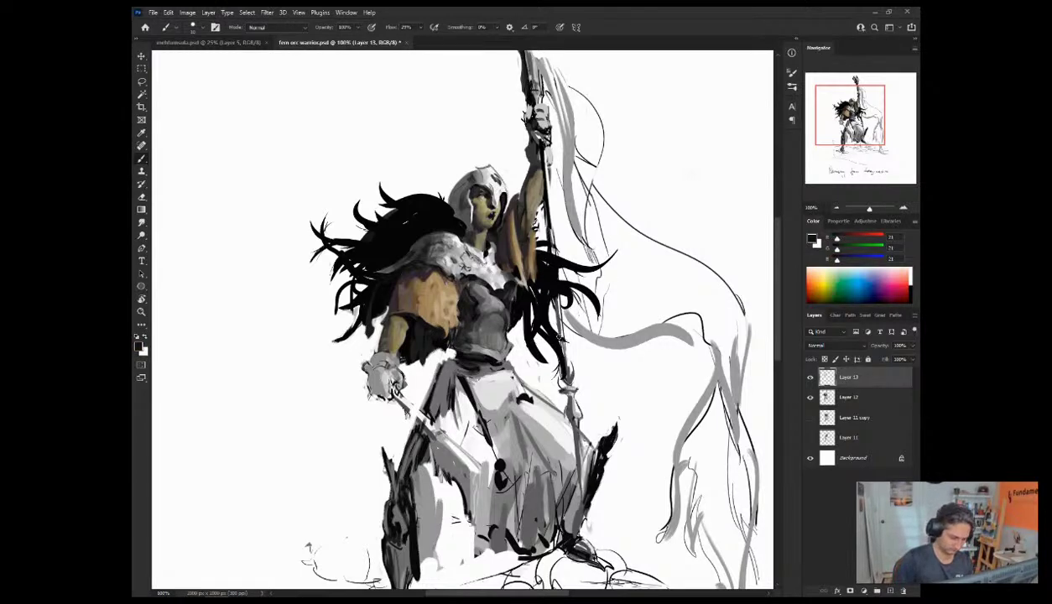
Step: Shade the chest armour and its edge beside the sleeve with sampled near-black, dark grey and mid-grey tones
alt+click(451, 344)
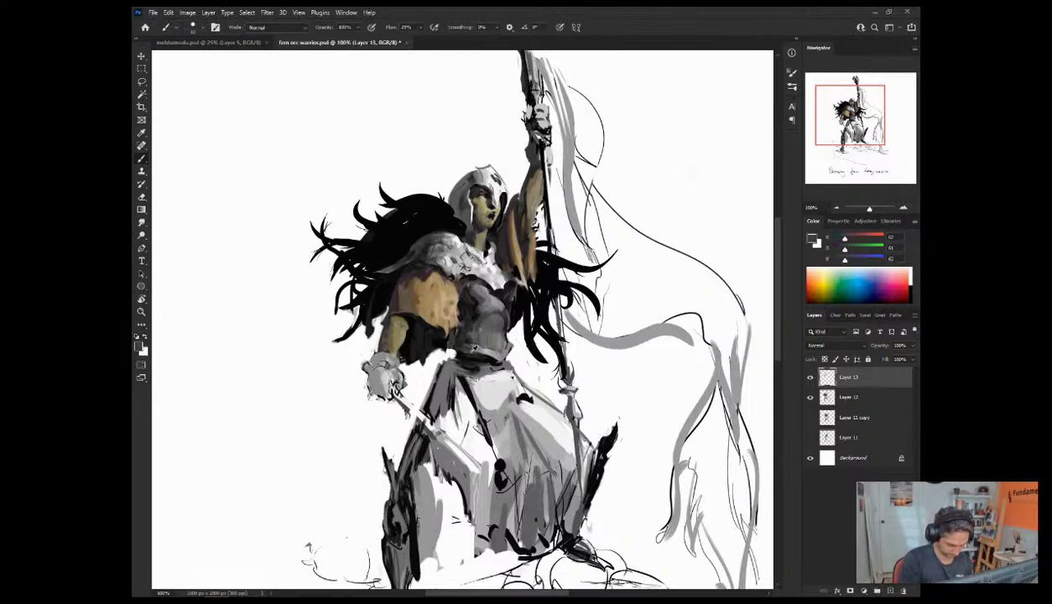
alt+click(457, 341)
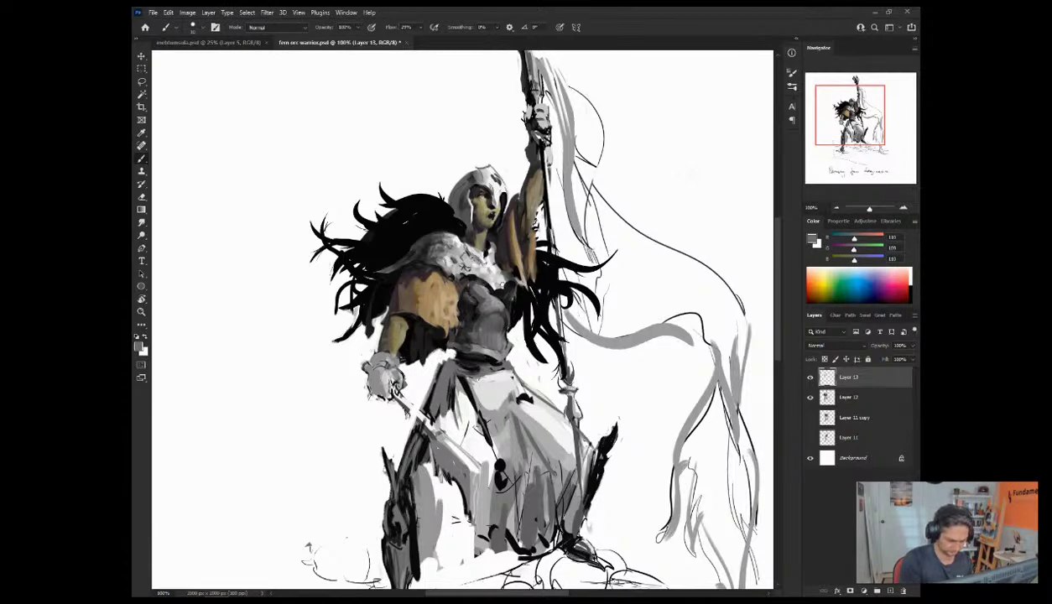
alt+click(464, 292)
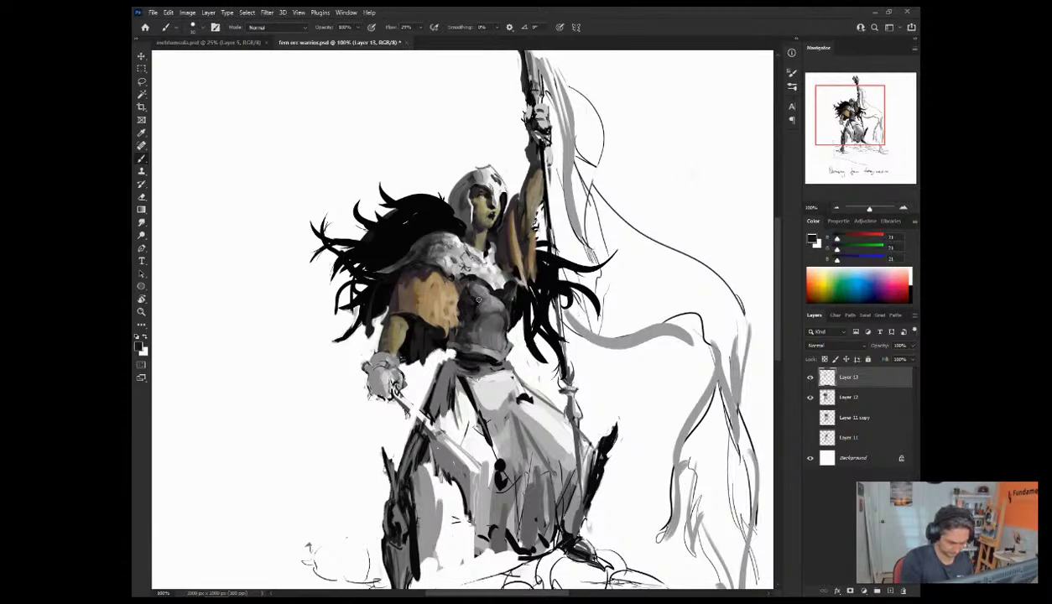
alt+click(463, 289)
alt+click(464, 319)
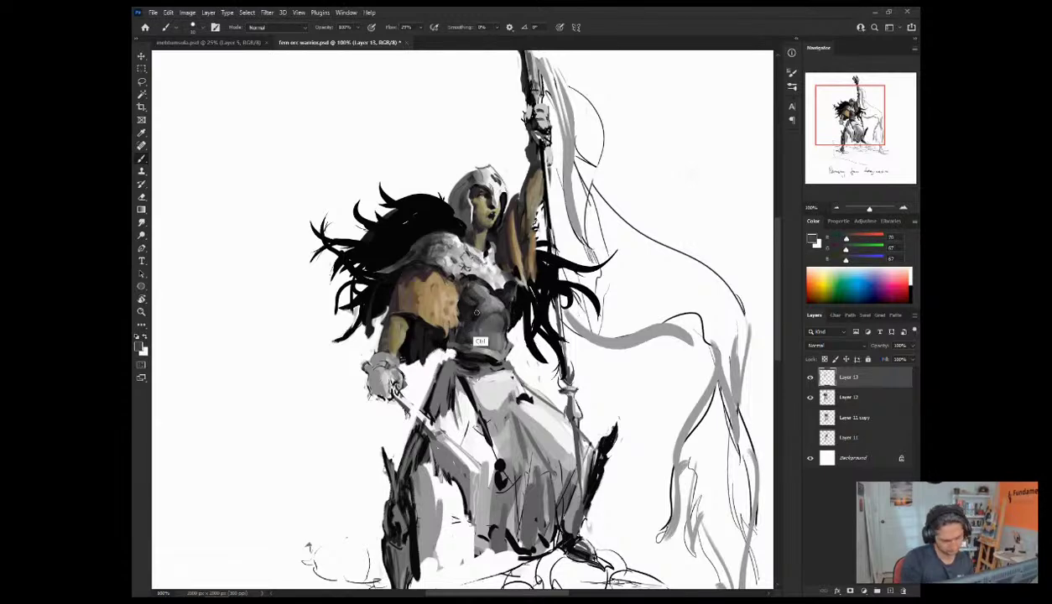
Step: Tint the fur collar with a cool blue-grey mixed from its sampled light grey, using a larger brush
click(836, 208)
drag(837, 144, 838, 150)
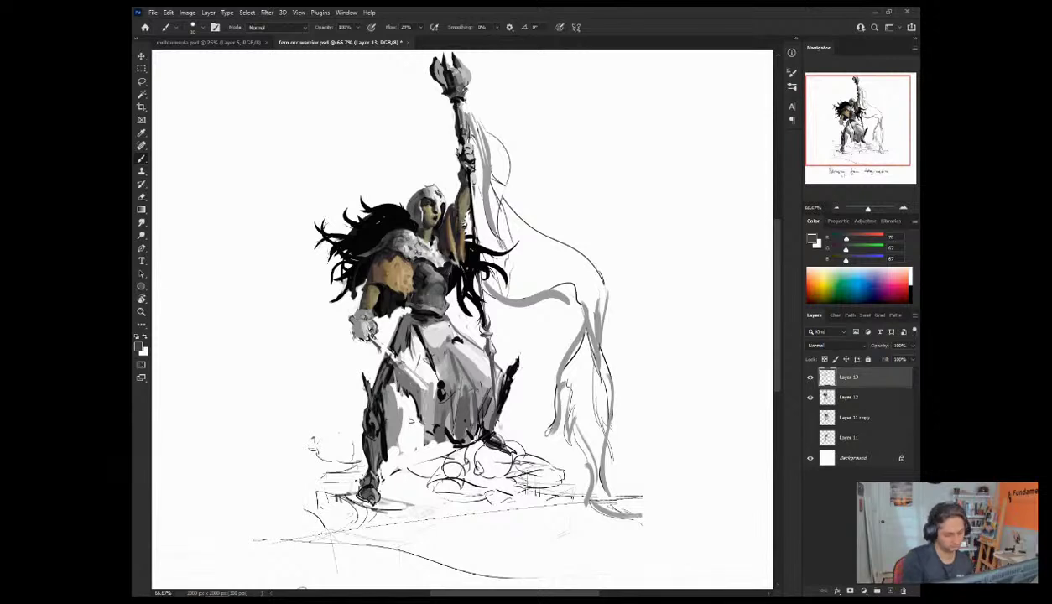
alt+click(427, 248)
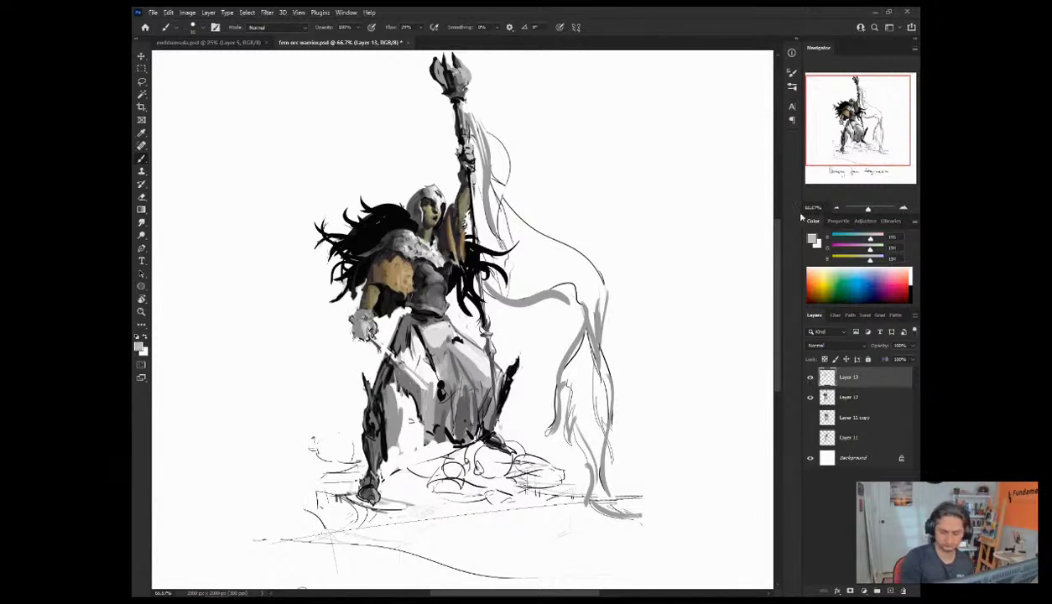
click(864, 239)
click(862, 249)
click(861, 259)
key(bracketright)
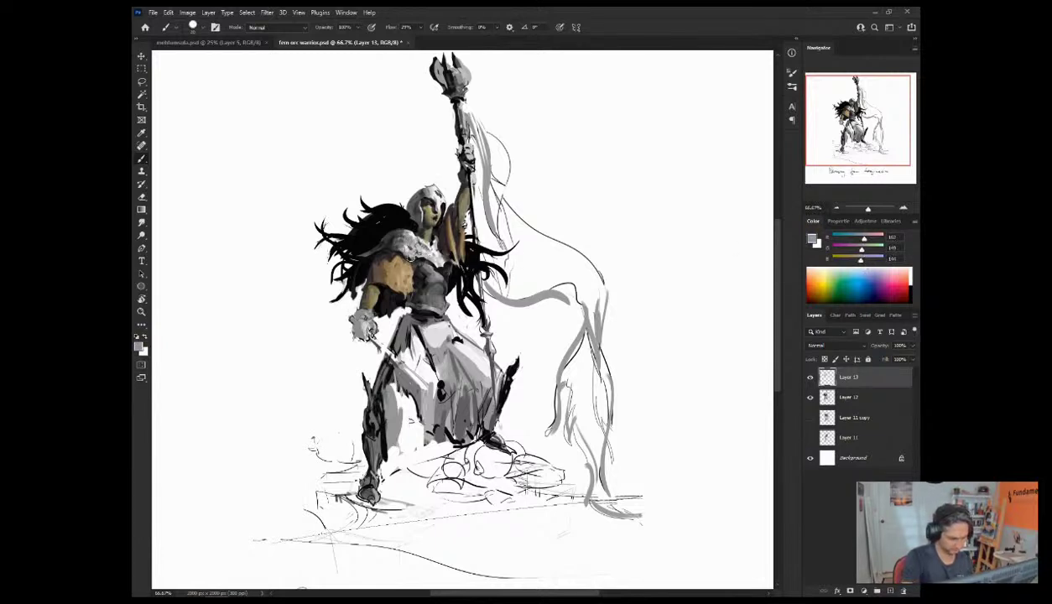
drag(864, 238, 860, 238)
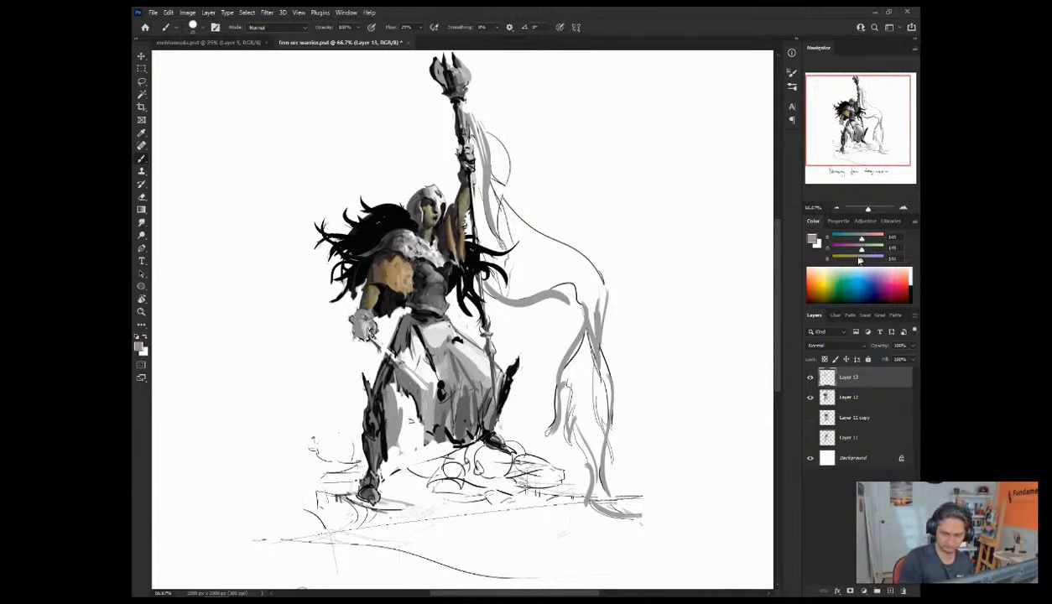
drag(862, 237, 864, 258)
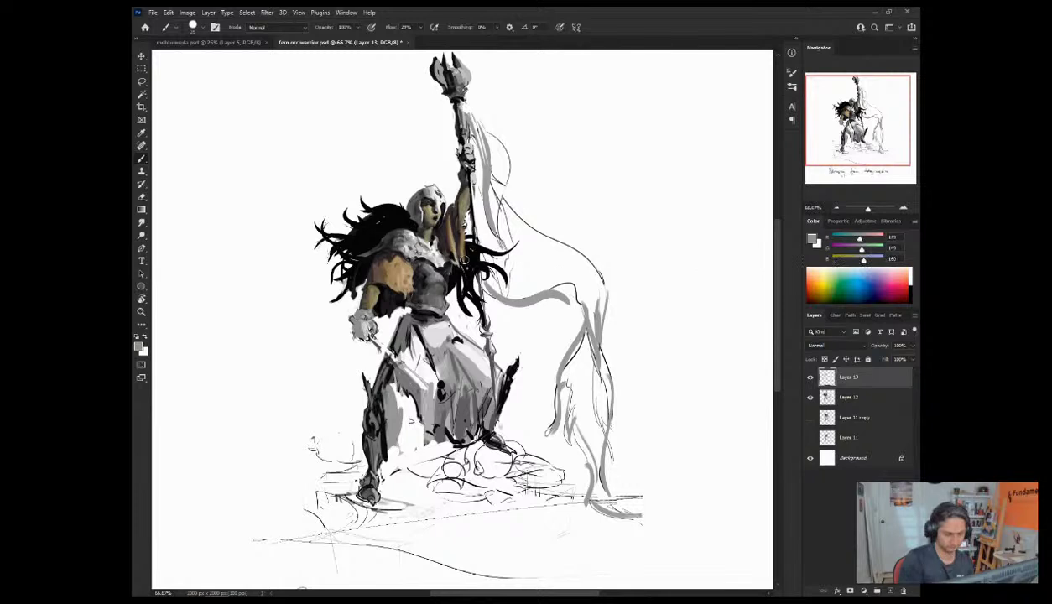
mouse_move(399, 233)
mouse_down()
mouse_move(389, 240)
mouse_move(418, 253)
mouse_up()
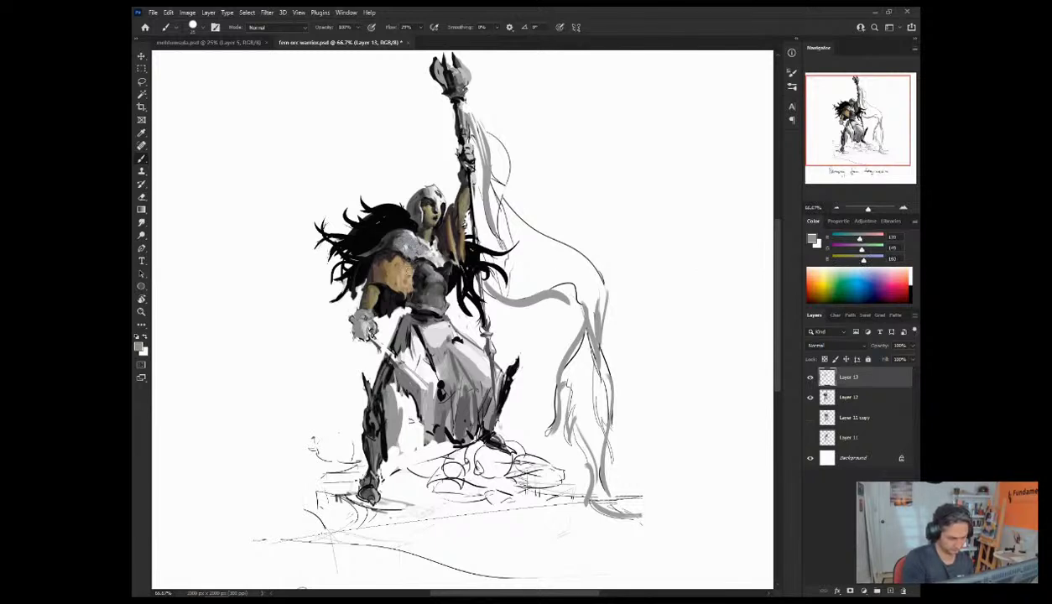
key(bracketleft)
key(bracketright)
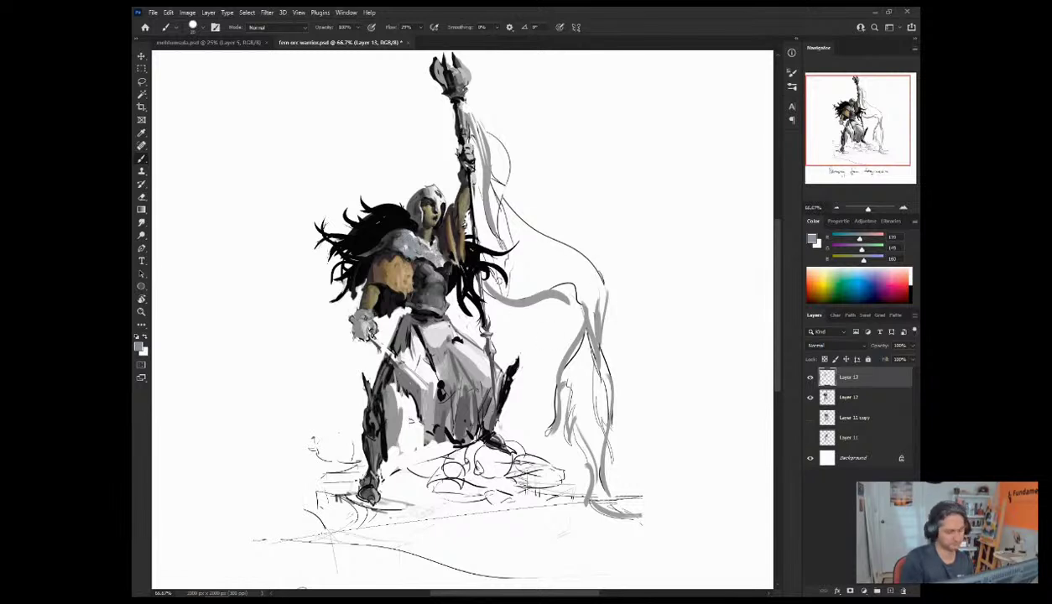
Step: Add a warm pinkish light grey, sampled dark grey and slightly warm off-white to the fur collar
drag(859, 239, 865, 250)
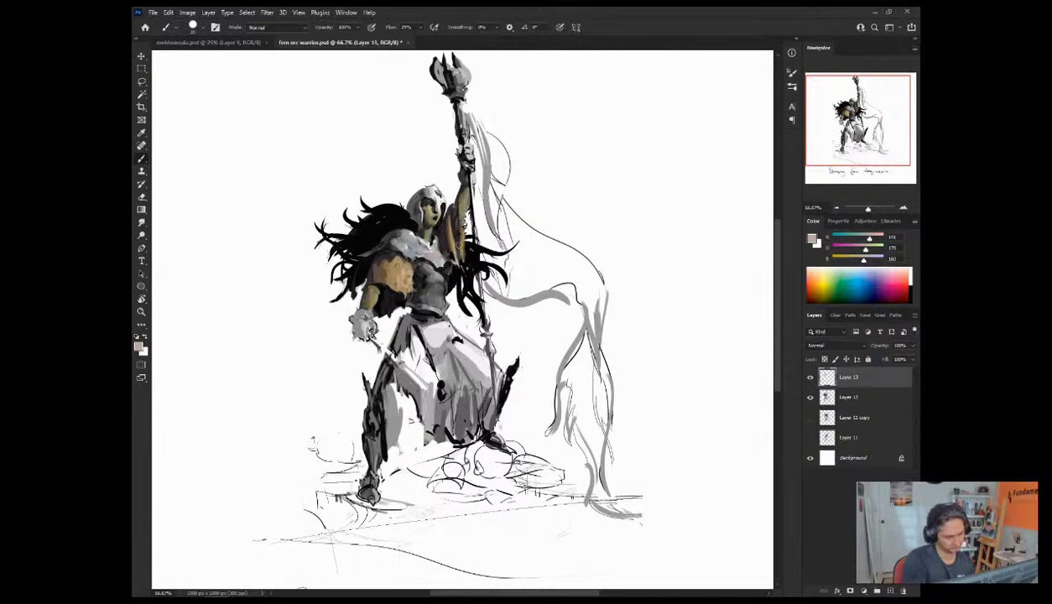
alt+click(389, 257)
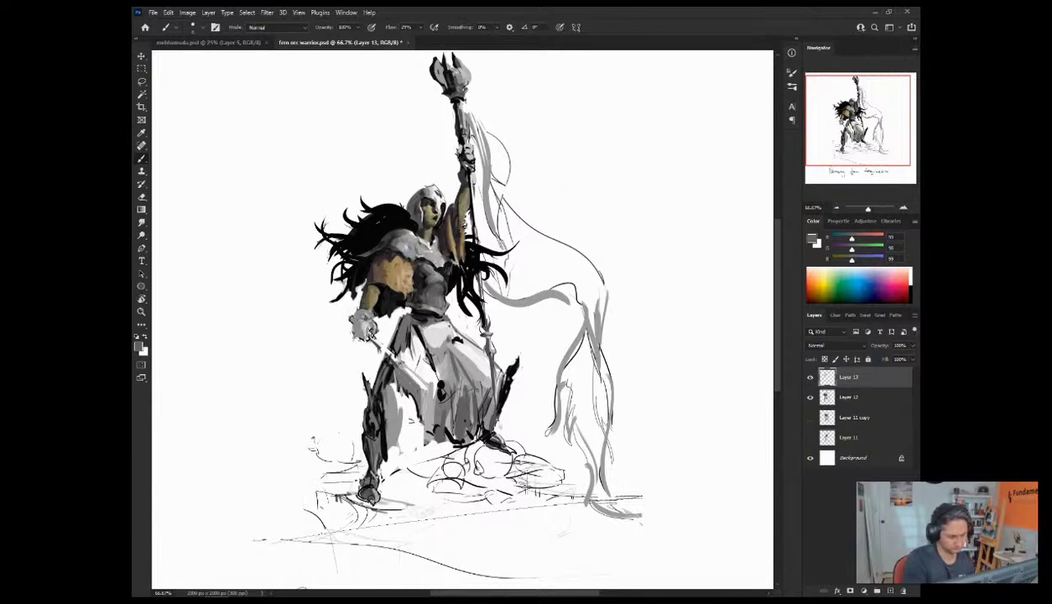
alt+click(425, 245)
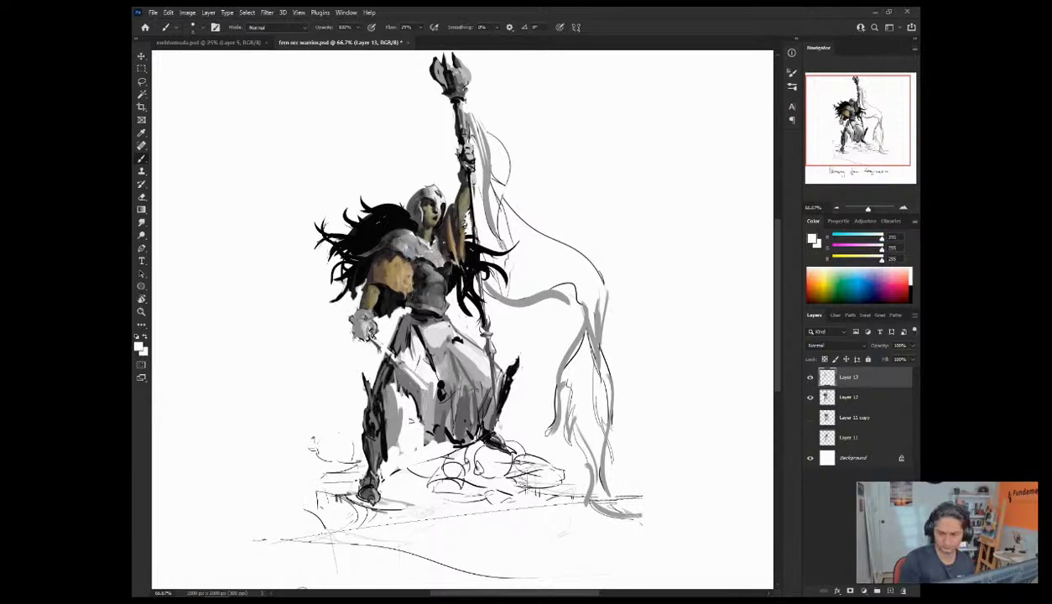
drag(881, 250, 878, 259)
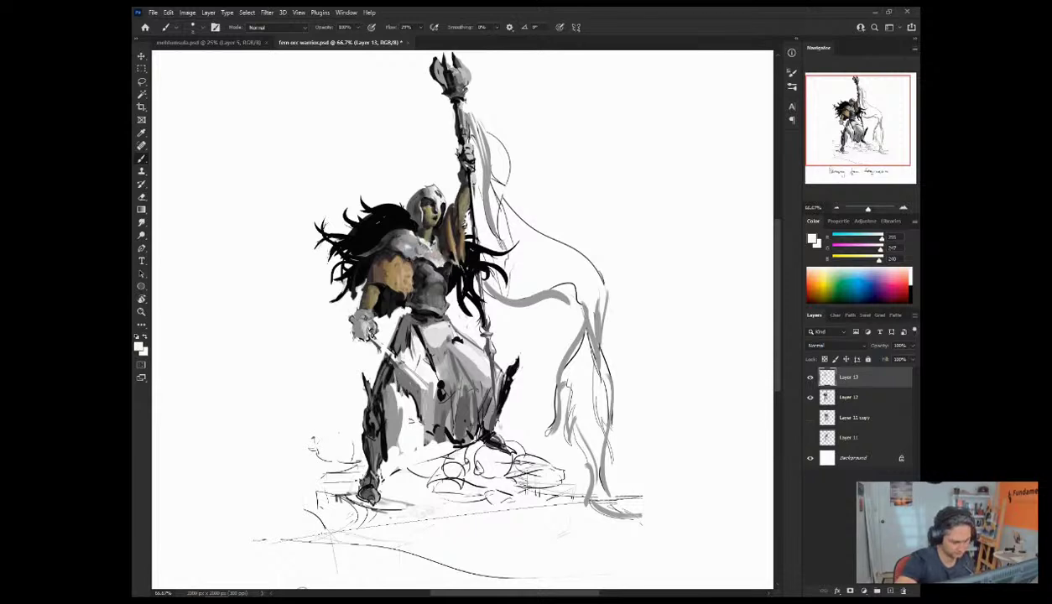
Step: Blend the fur collar's shoulder and chest areas with mid, dark and light greys sampled from the painting
alt+click(409, 240)
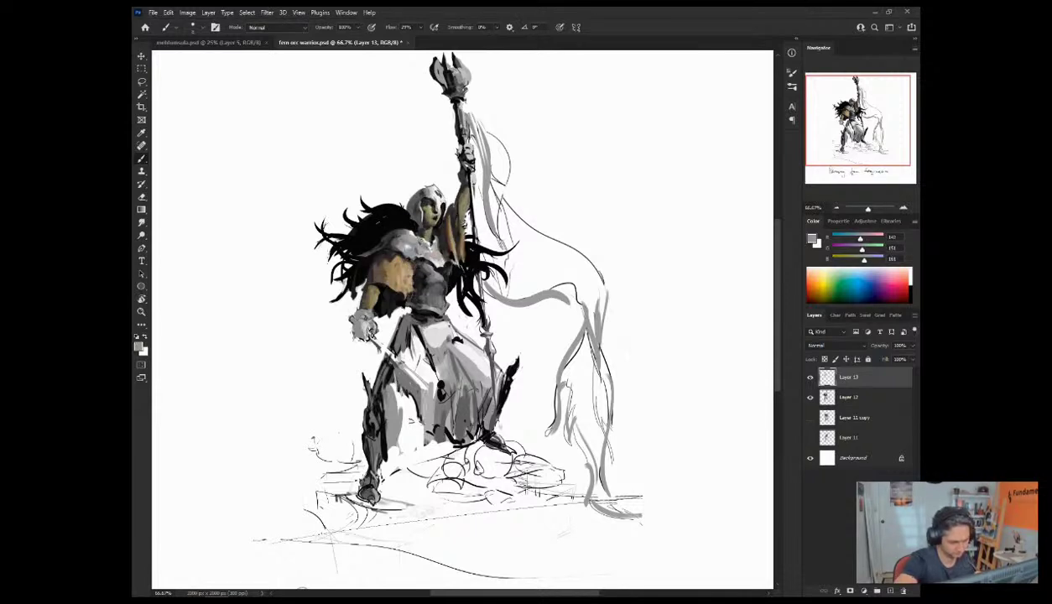
alt+click(403, 256)
alt+click(408, 268)
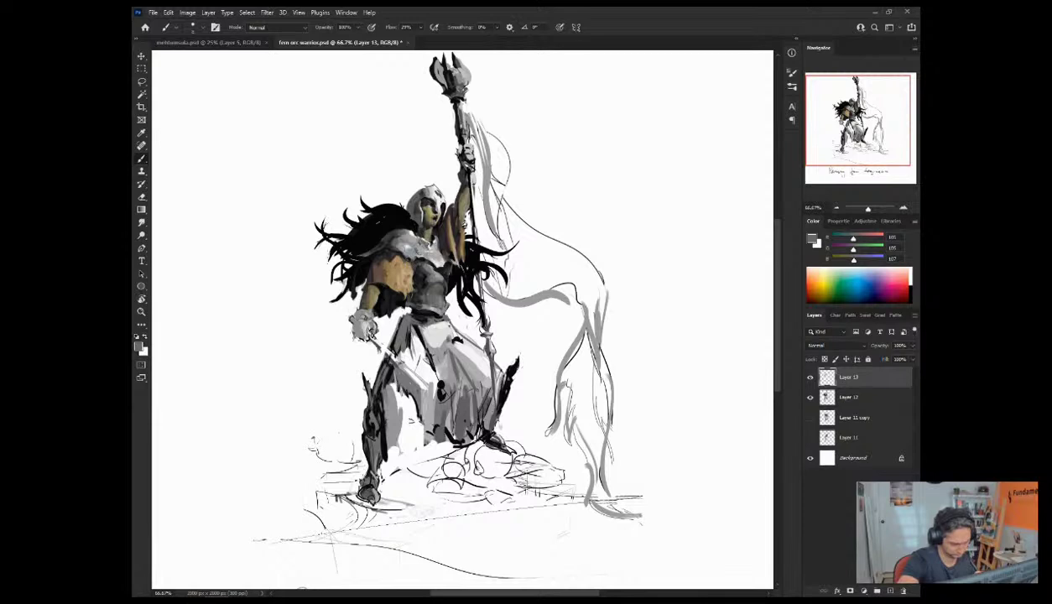
alt+click(426, 245)
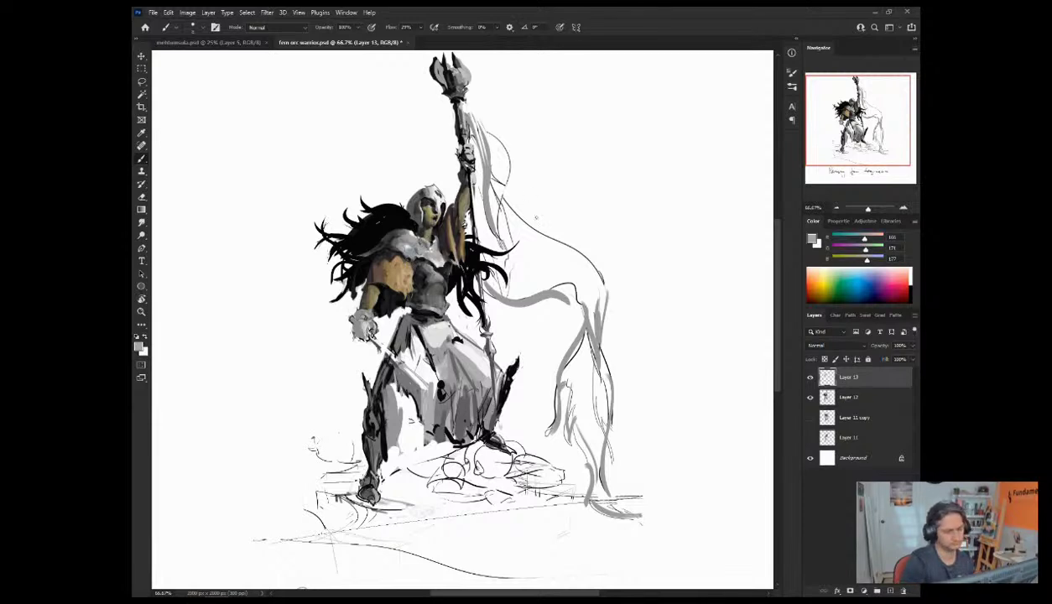
Step: Mirror the canvas horizontally and refine the front of the fur collar with sampled off-white and light grey
key(ctrl+shift+h)
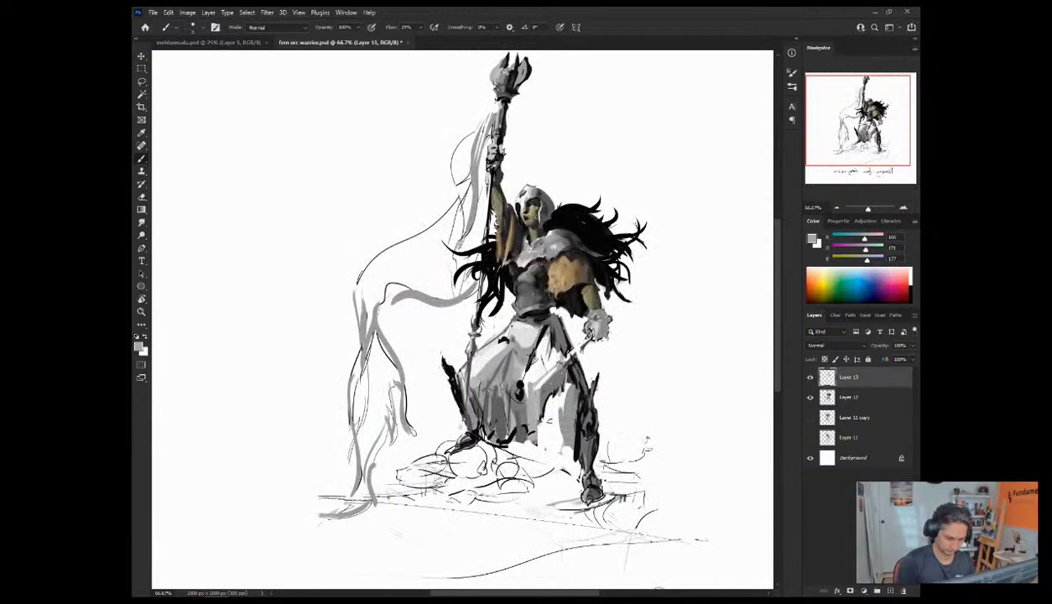
alt+click(645, 157)
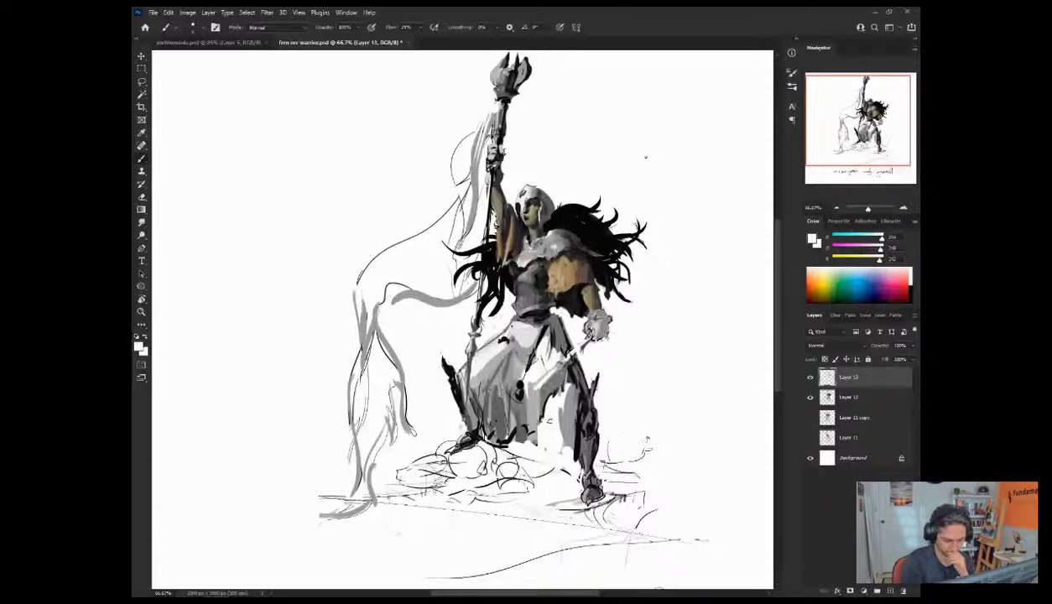
alt+click(525, 286)
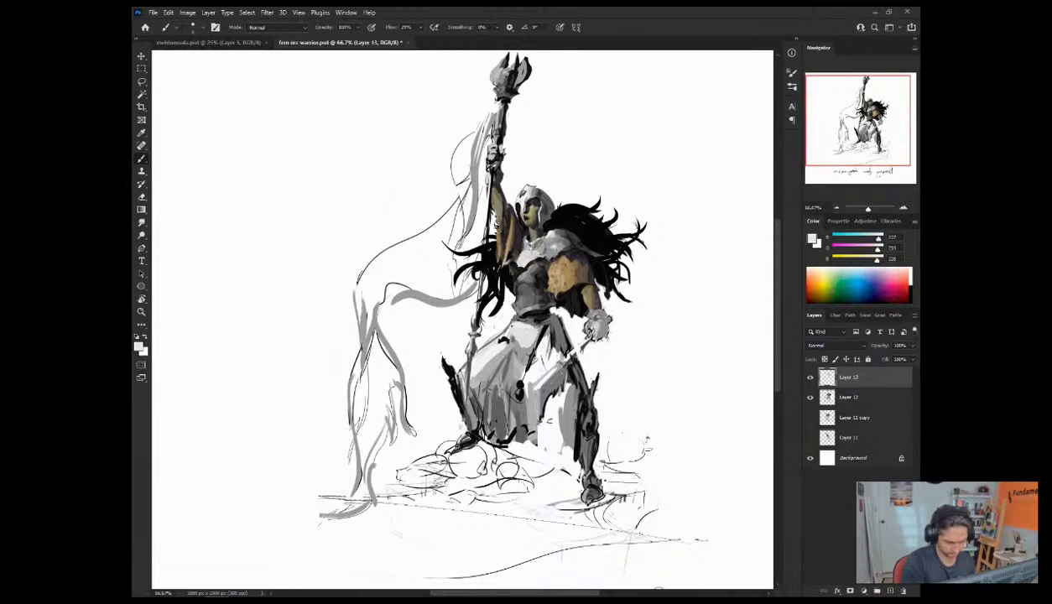
alt+click(527, 262)
alt+click(522, 239)
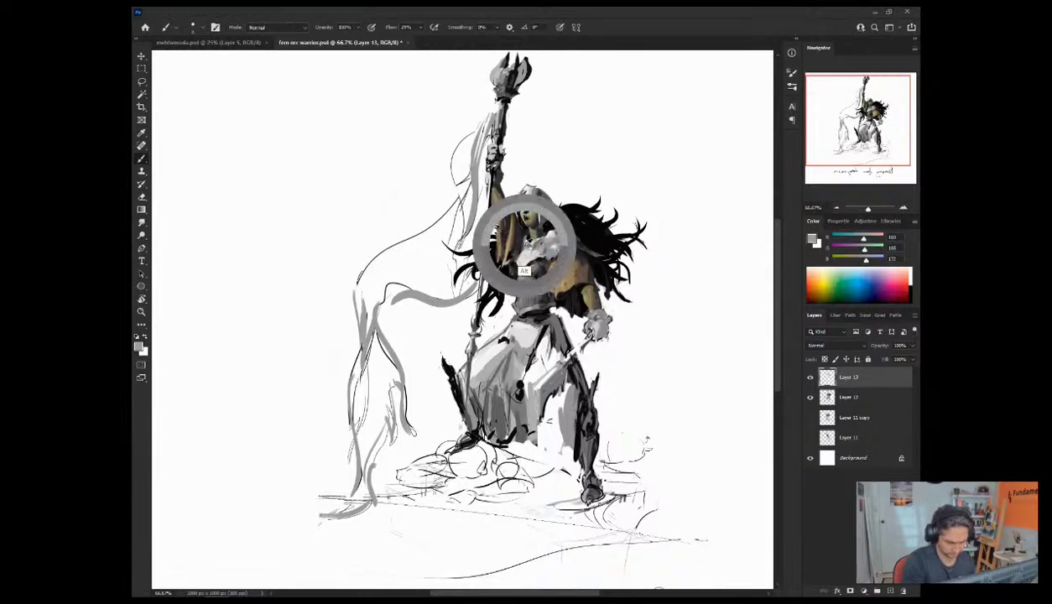
Step: Break up the fur collar's lower edge over the chest and sleeve with sampled dark, mid and light greys
alt+click(513, 265)
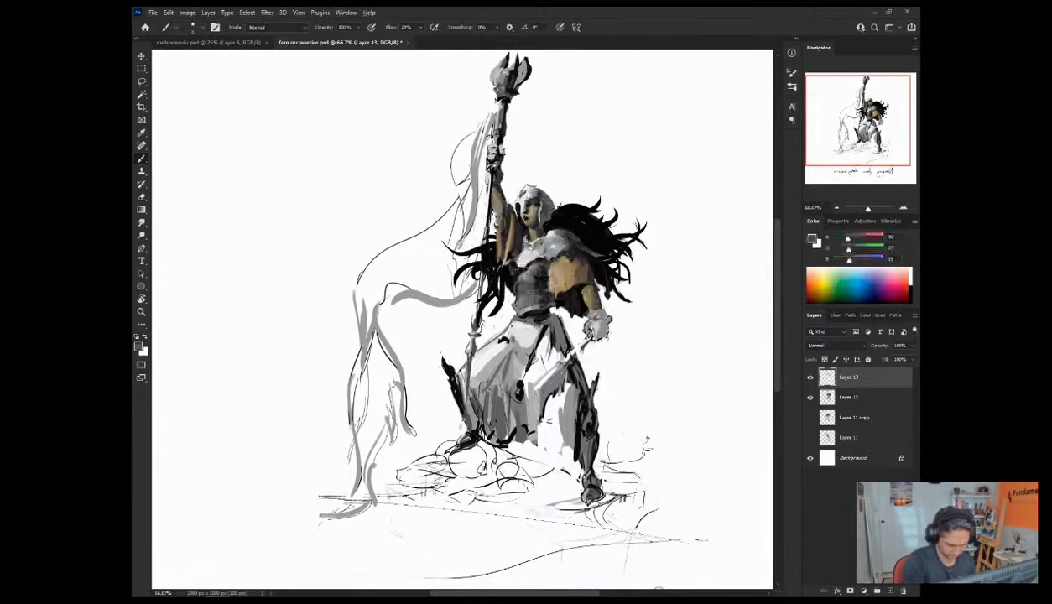
alt+click(534, 270)
alt+click(528, 245)
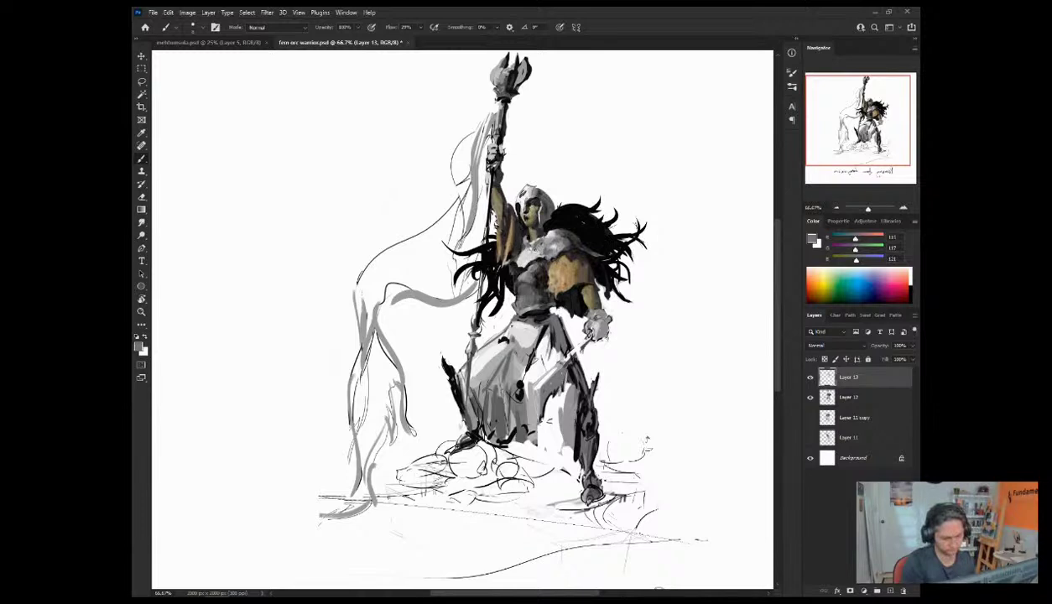
alt+click(520, 270)
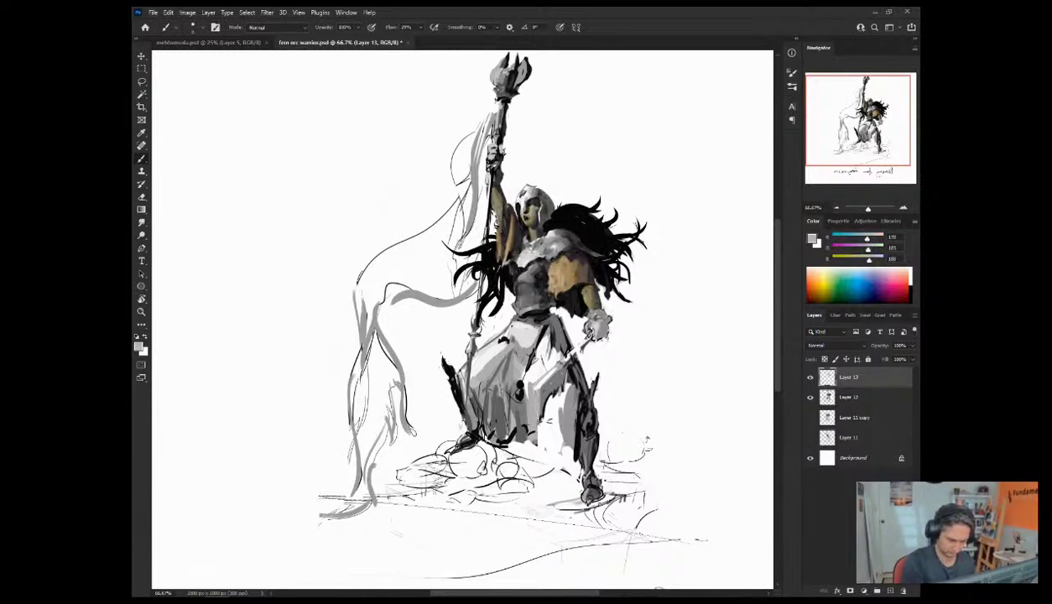
alt+click(570, 269)
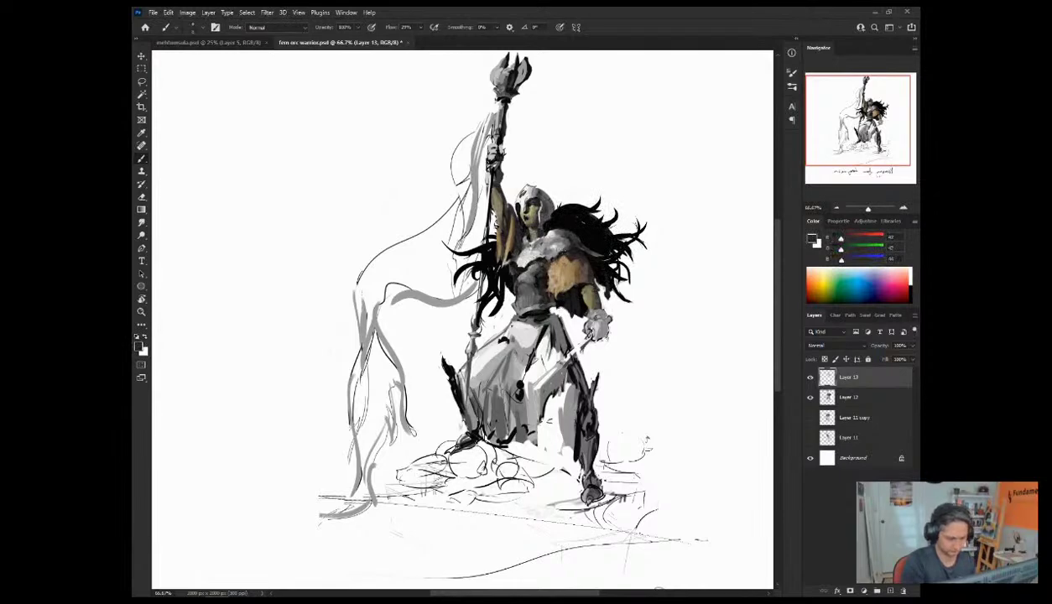
Step: Flip the canvas back and add dark fur gaps on the shoulder and near-white highlights at the collar's front
key(ctrl+shift+h)
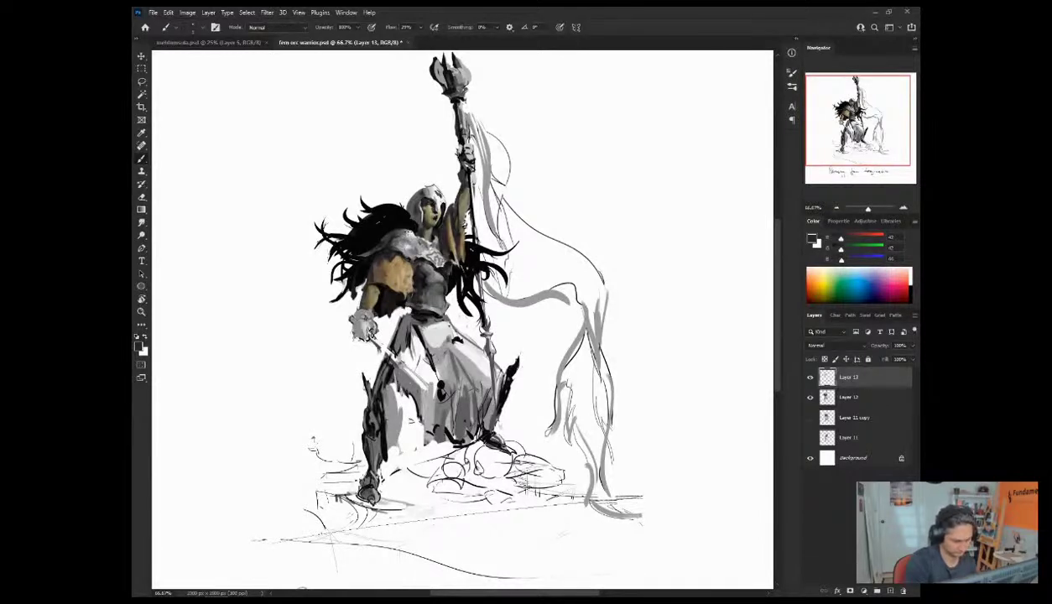
drag(388, 236, 402, 253)
alt+click(409, 260)
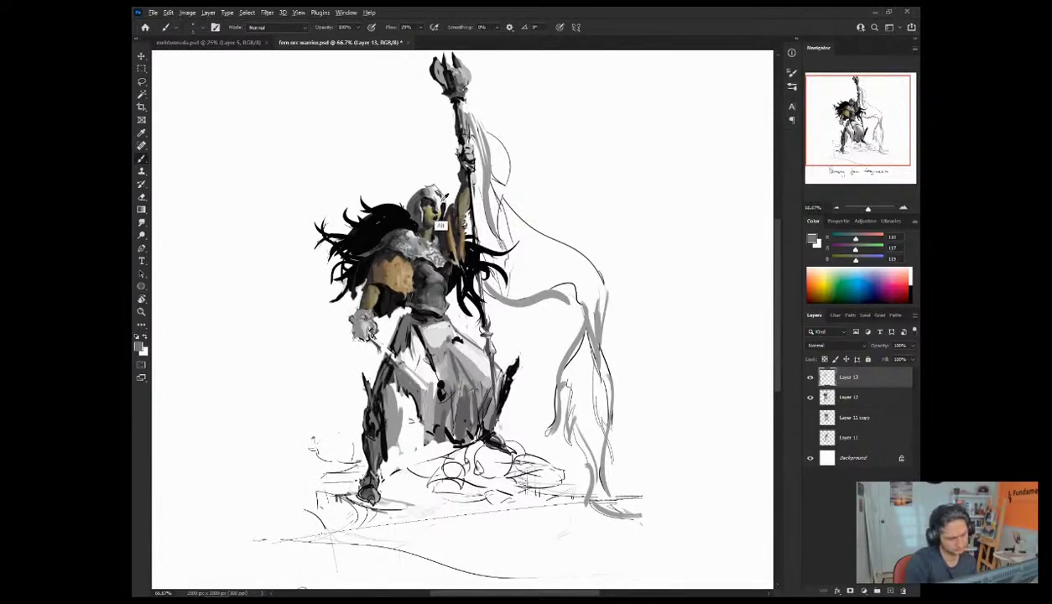
alt+click(429, 195)
click(419, 238)
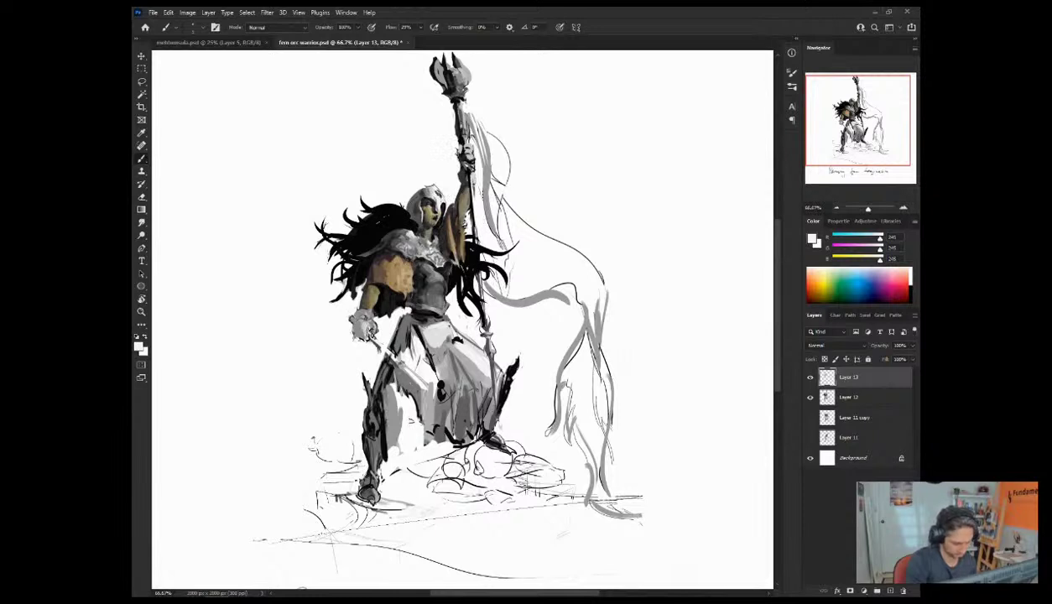
Step: Build up the collar's fur tufts across the shoulder and chest with sampled mid-grey, pale grey and warm pinkish light grey
alt+click(398, 262)
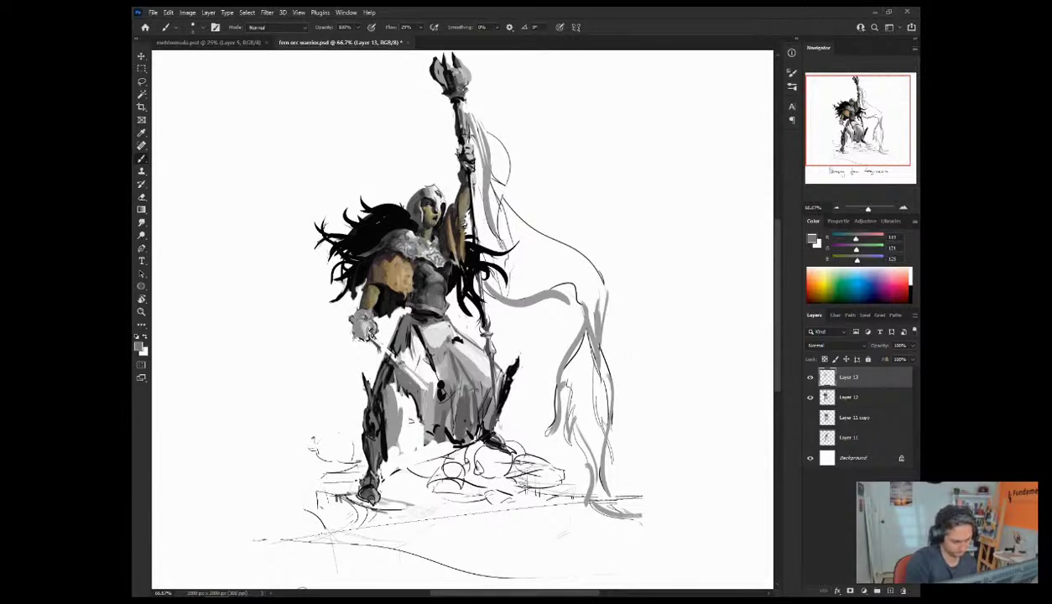
alt+click(403, 226)
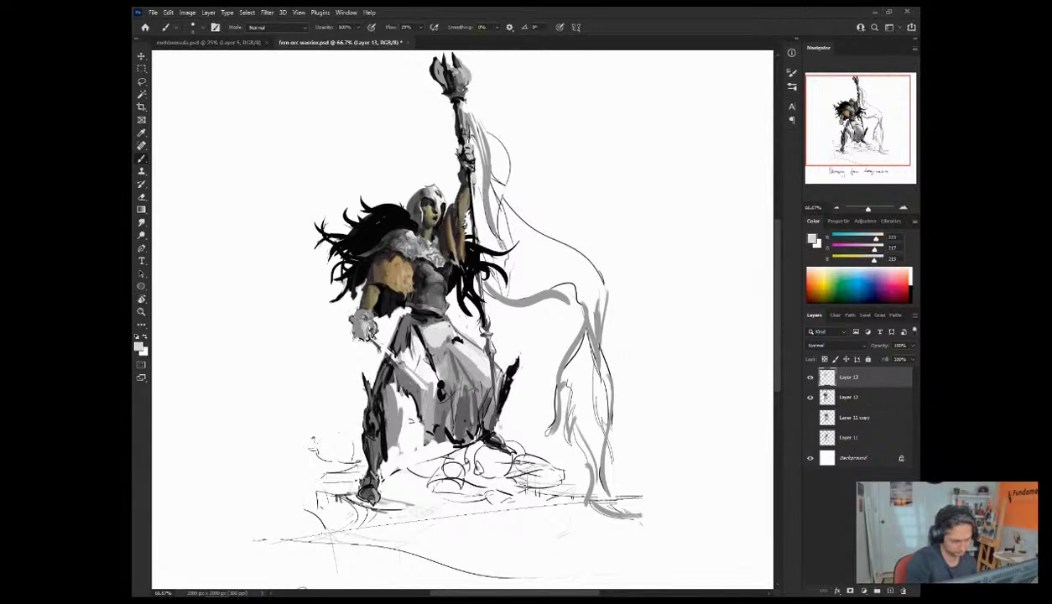
alt+click(408, 232)
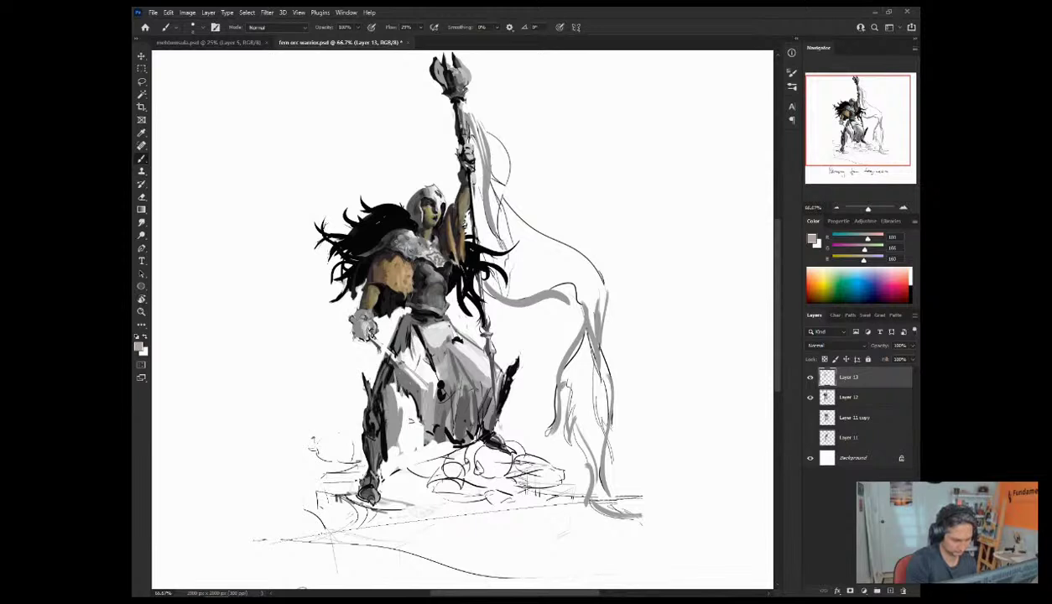
alt+click(426, 245)
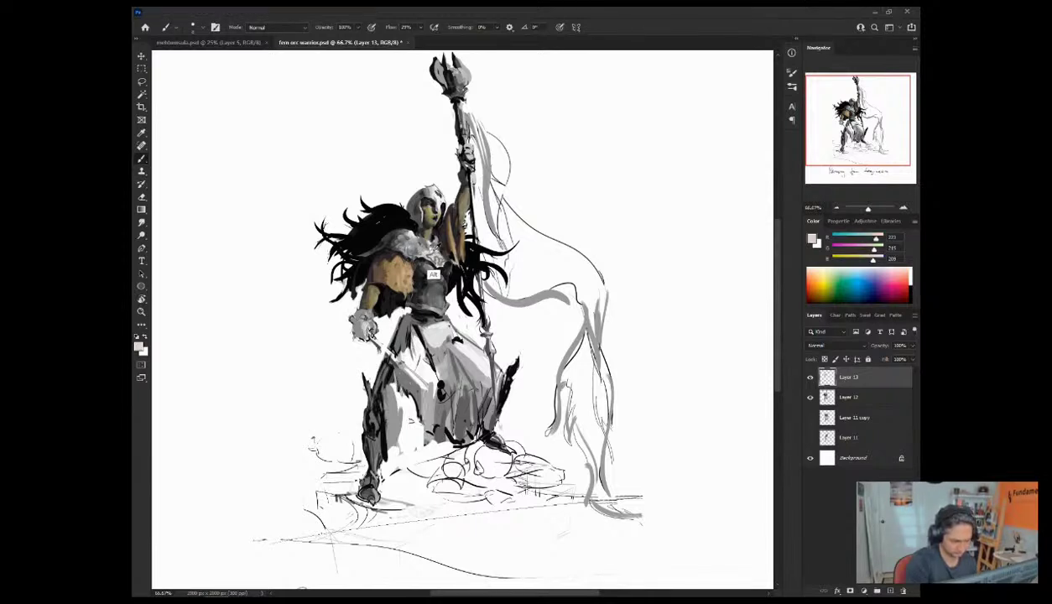
alt+click(428, 252)
drag(427, 252, 411, 236)
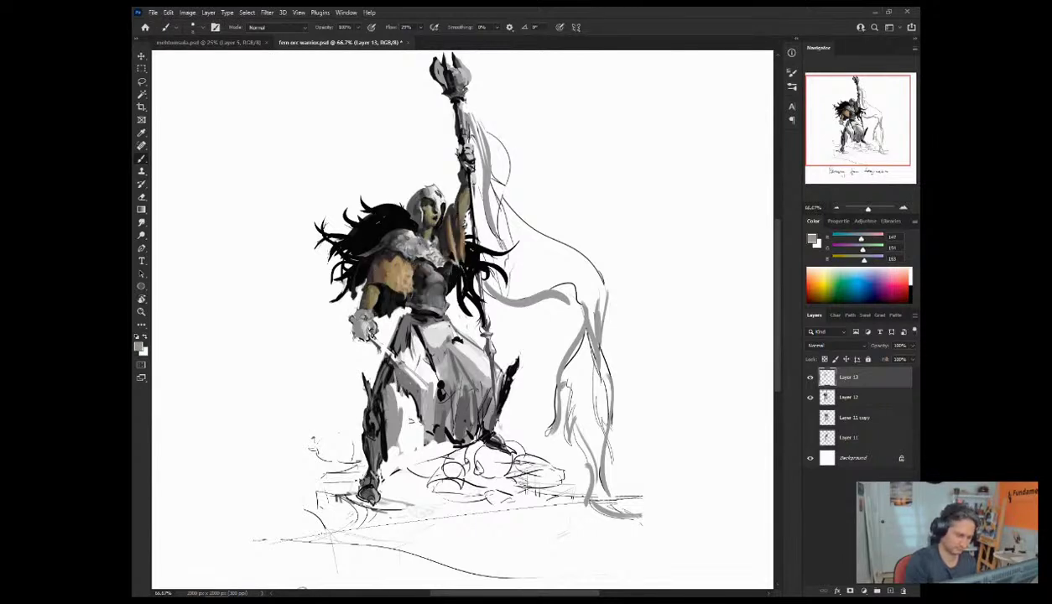
alt+click(409, 277)
alt+click(405, 274)
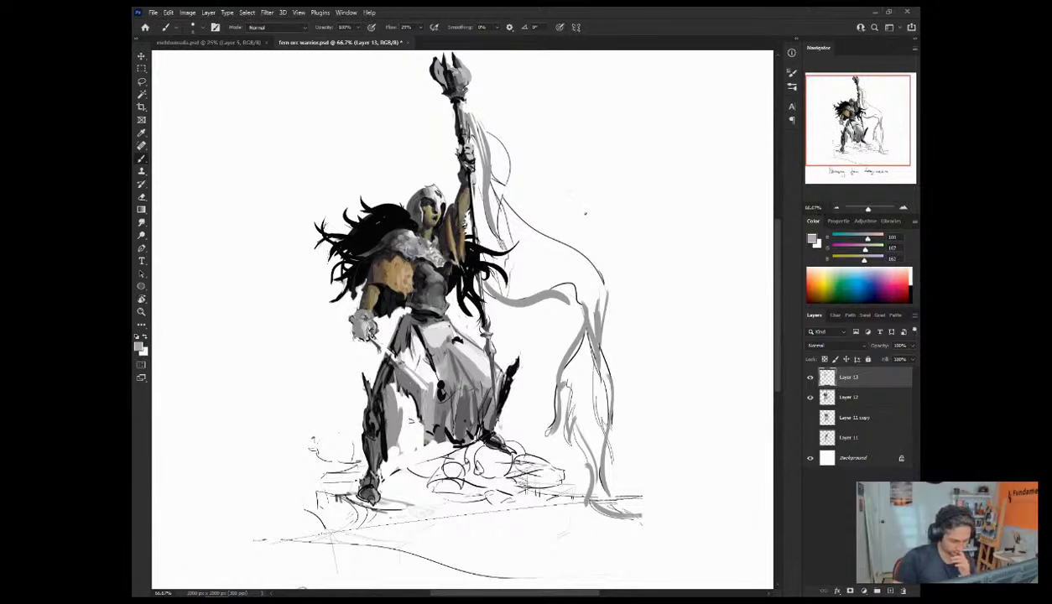
Step: Shade the chest armour below the fur collar with sampled near-black, mid-grey and dark grey
alt+click(431, 260)
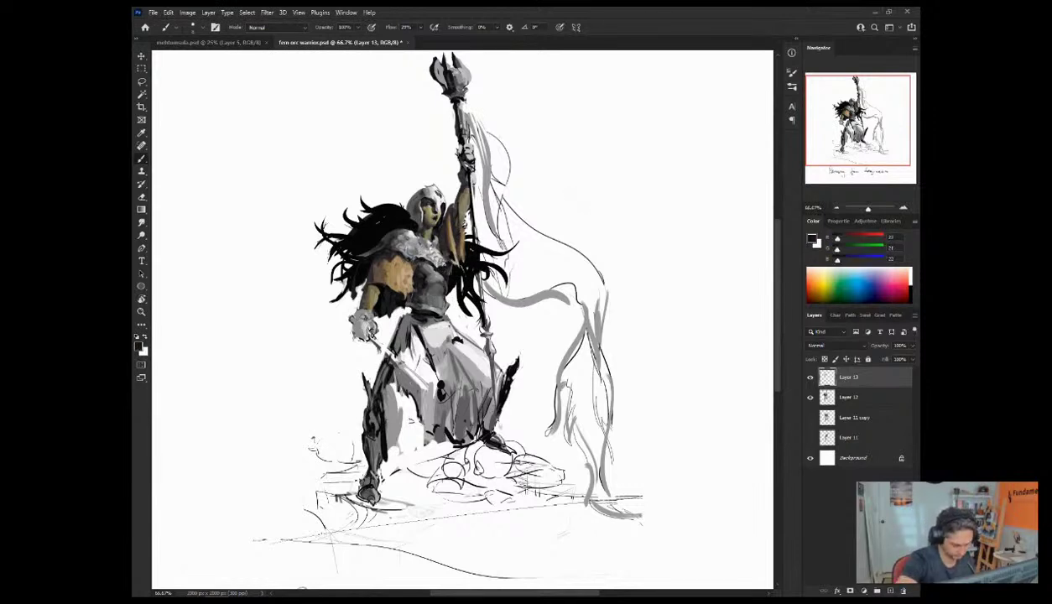
alt+click(432, 282)
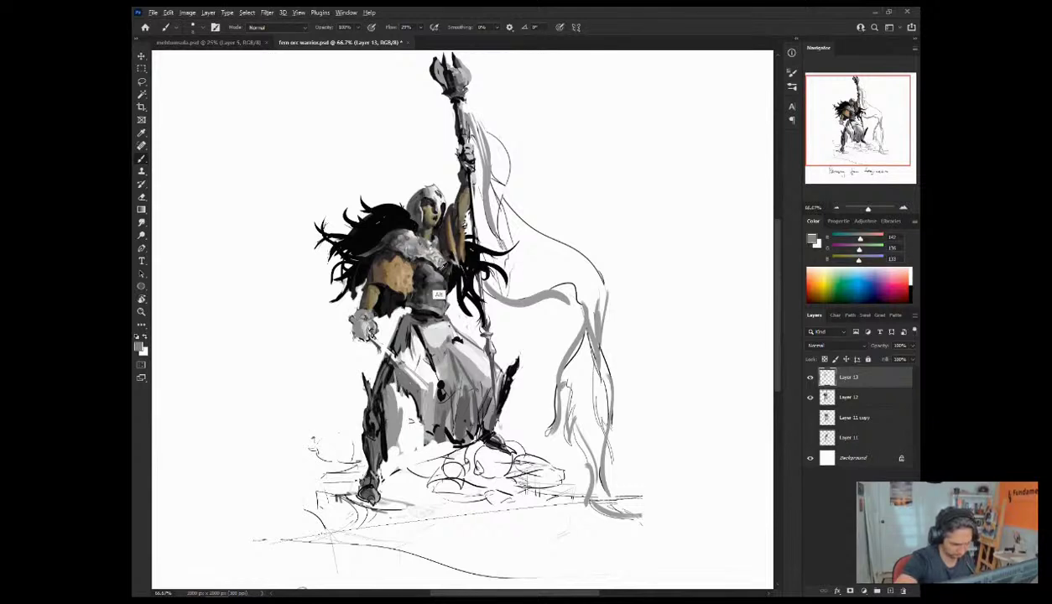
alt+click(431, 290)
alt+click(434, 271)
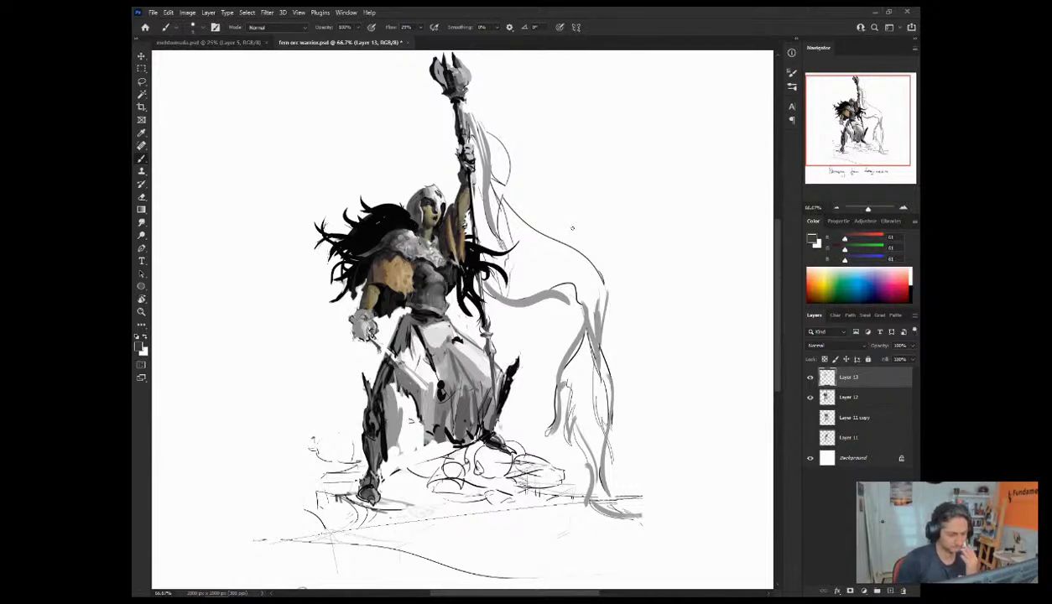
Step: Refine the fur collar's lower edge with sampled light and mid greys while viewing the whole canvas at 50%
click(836, 208)
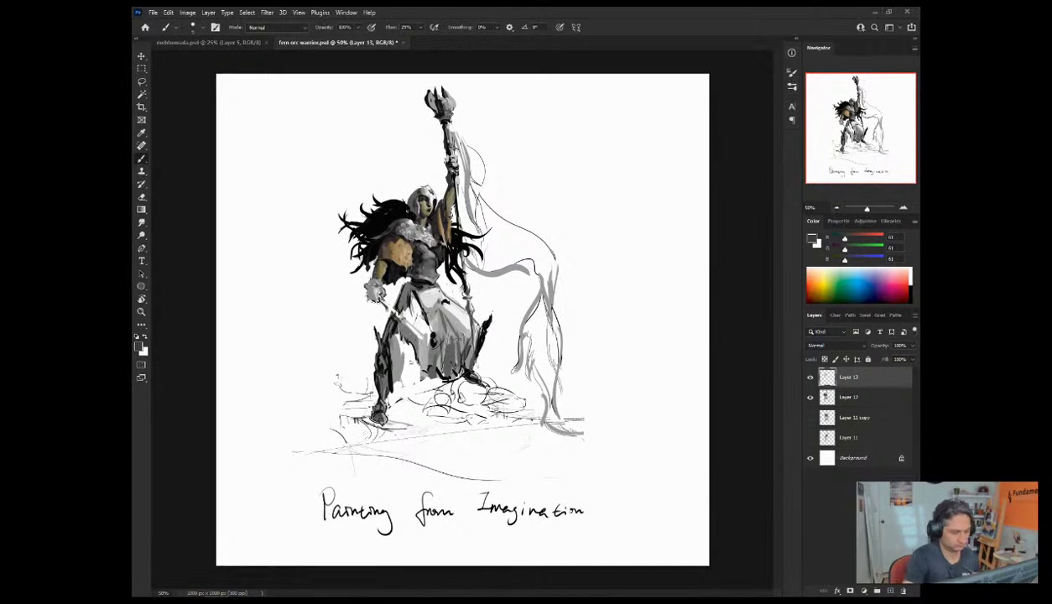
alt+click(405, 248)
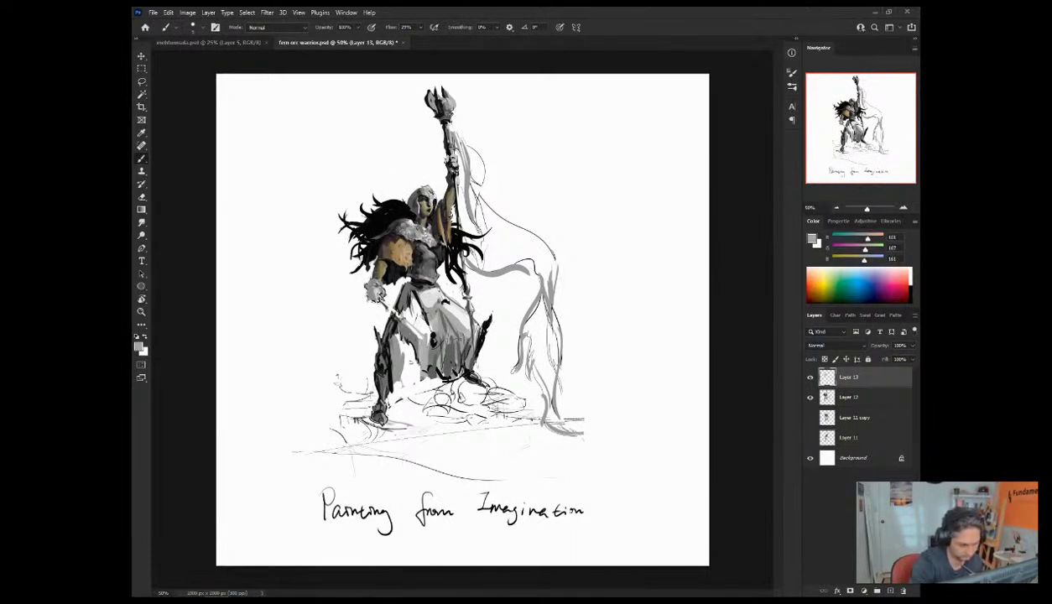
alt+click(411, 249)
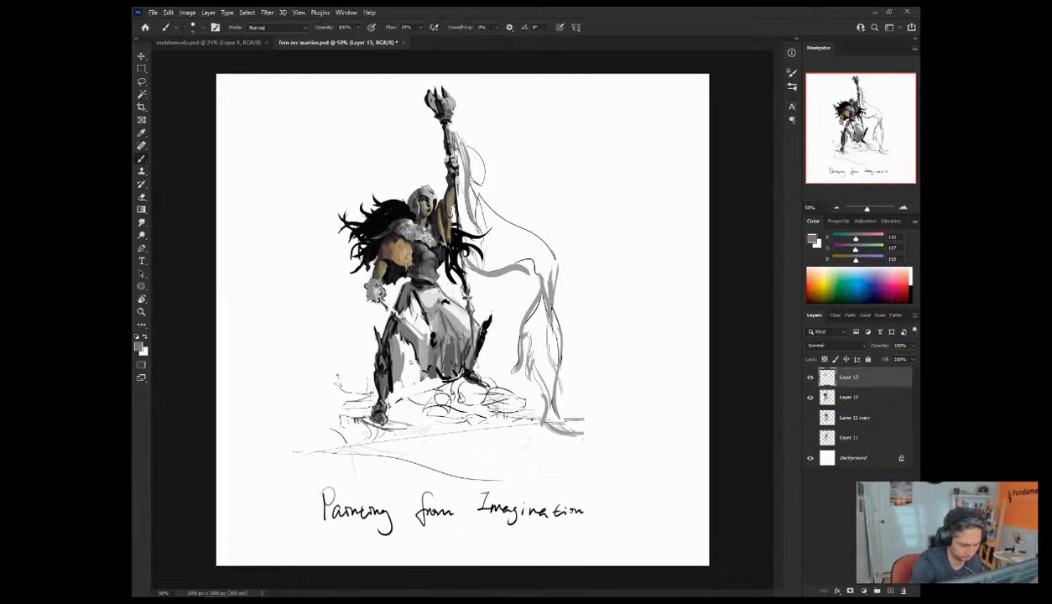
Step: Tint the helmet's shaded side with a mixed blue-violet grey and restore its highlights with sampled near-white
alt+click(403, 194)
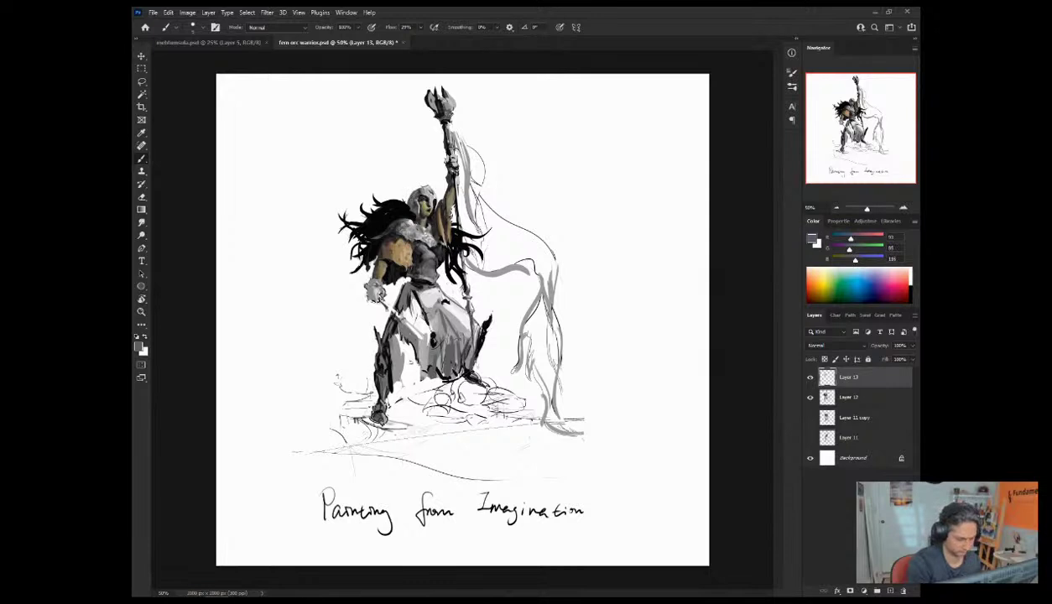
drag(849, 249, 857, 259)
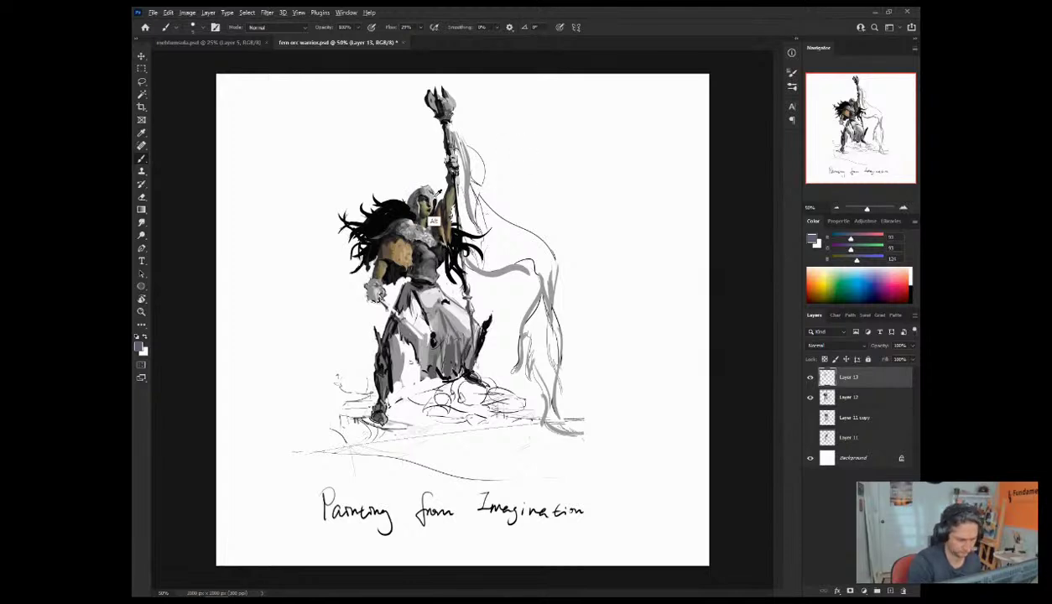
alt+click(430, 190)
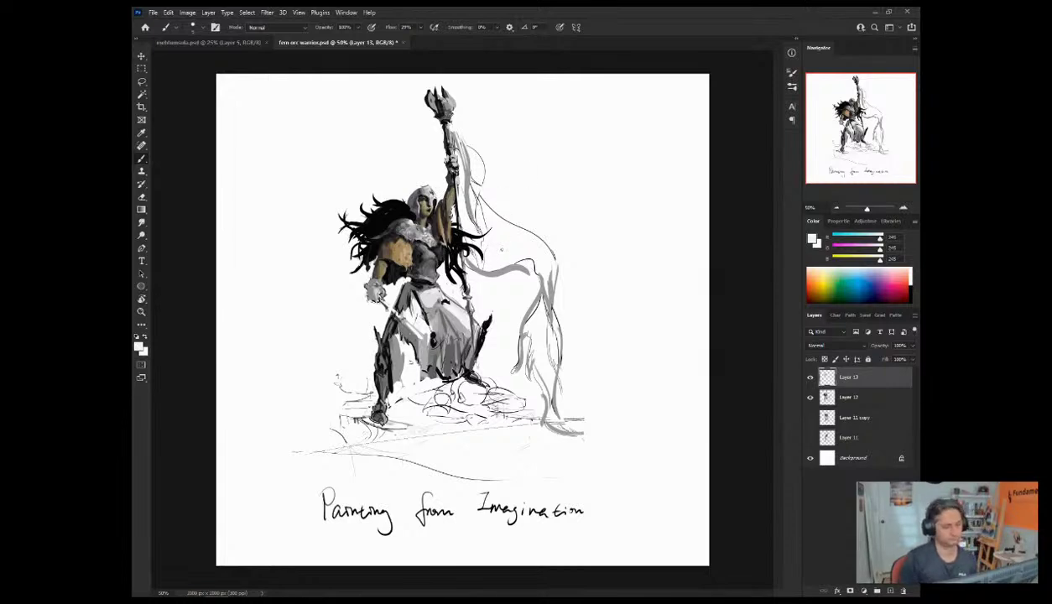
Step: Mirror the canvas and refine the fur collar across the chest with sampled mid-grey, light warm grey and near-white
key(ctrl+shift+h)
alt+click(489, 251)
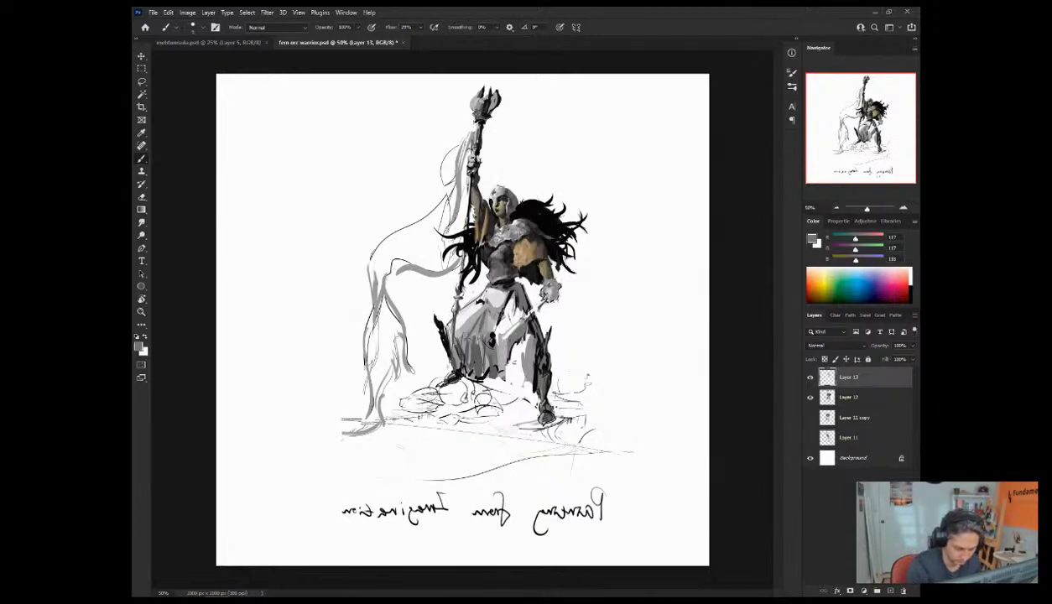
alt+click(487, 260)
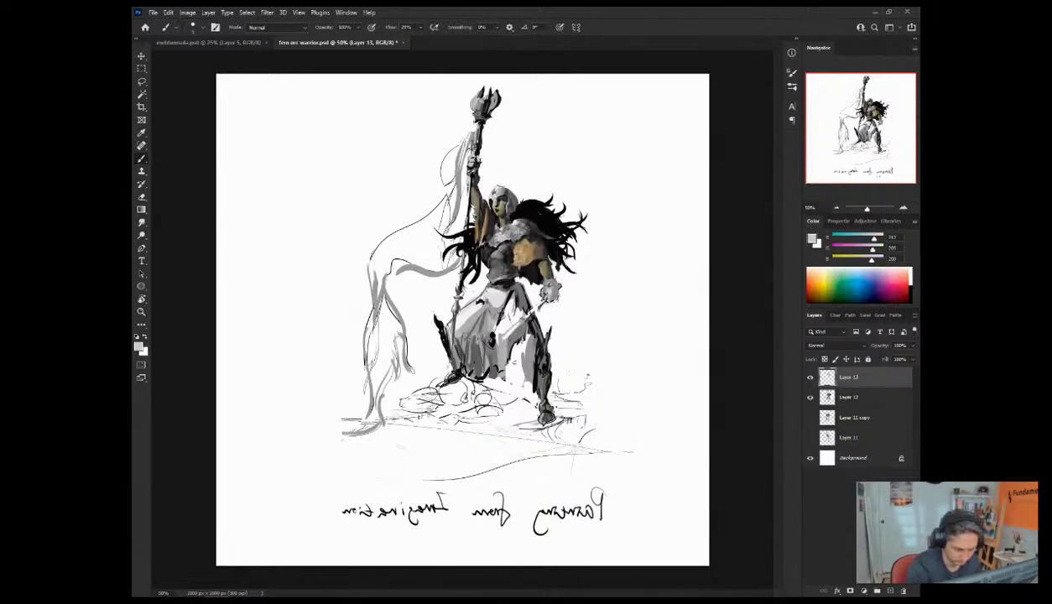
alt+click(498, 227)
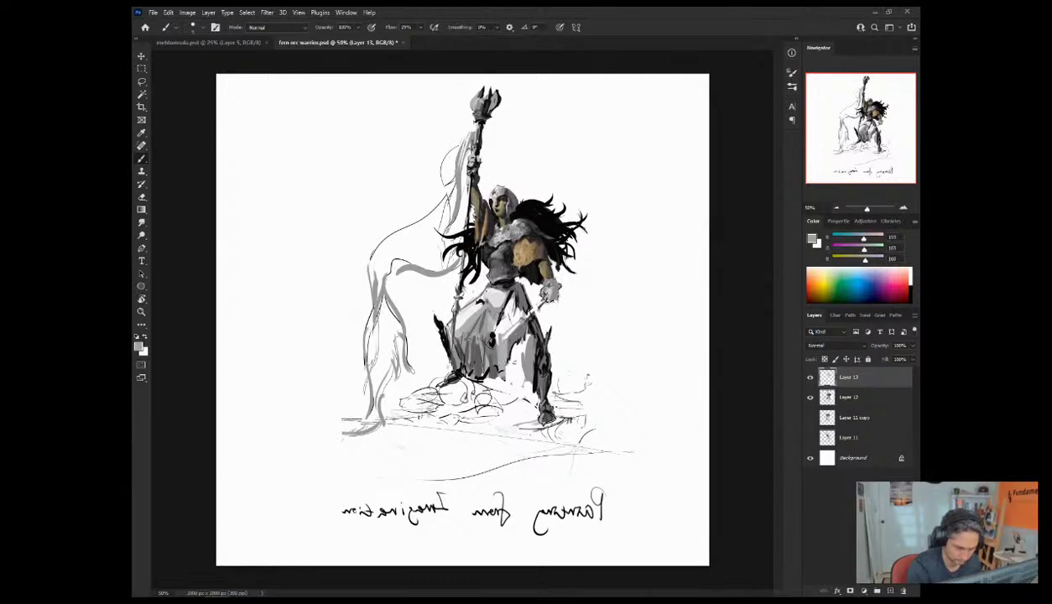
alt+click(503, 243)
alt+click(503, 243)
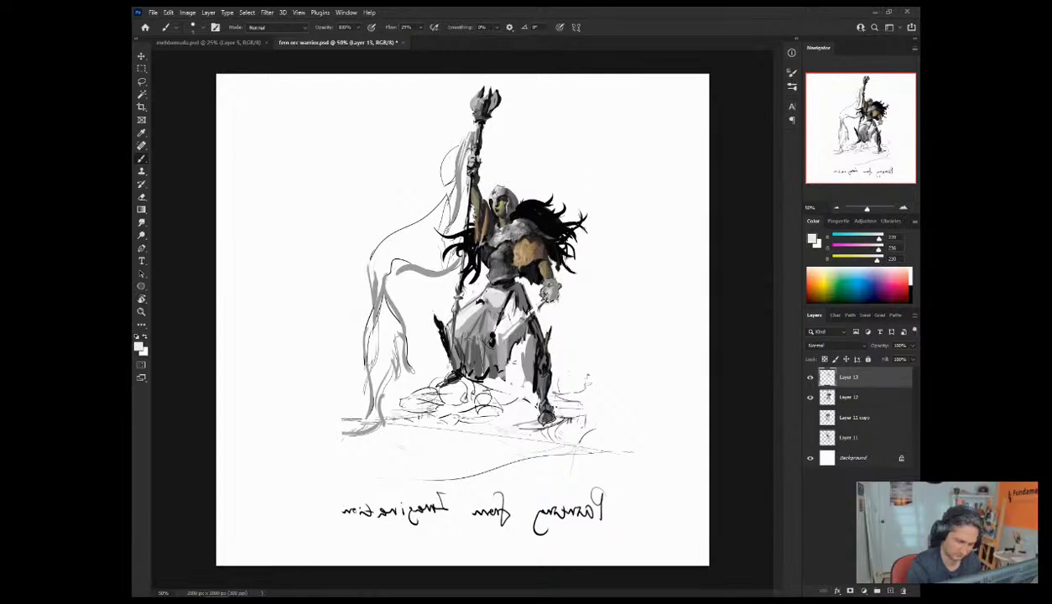
Step: Deepen the gaps around the fur collar with black, soften them with sampled mid-greys, and flip the canvas back
key(d)
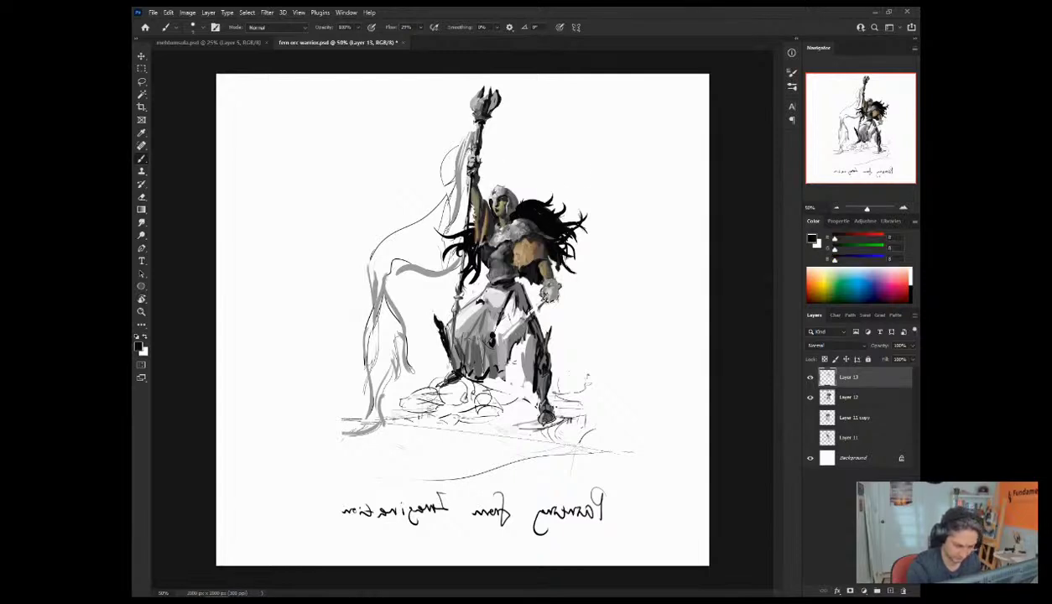
alt+click(494, 246)
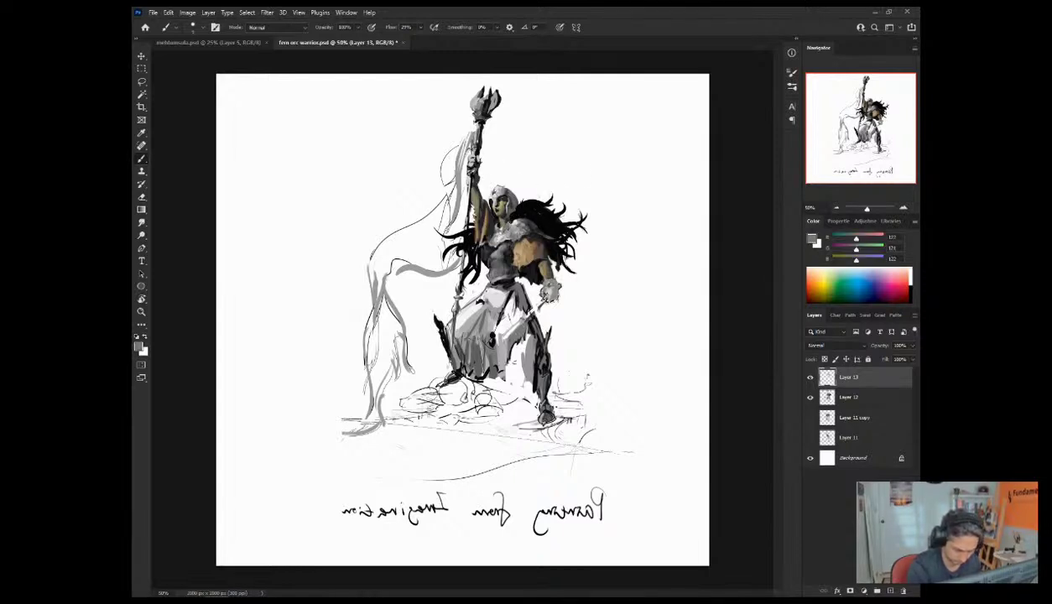
alt+click(504, 220)
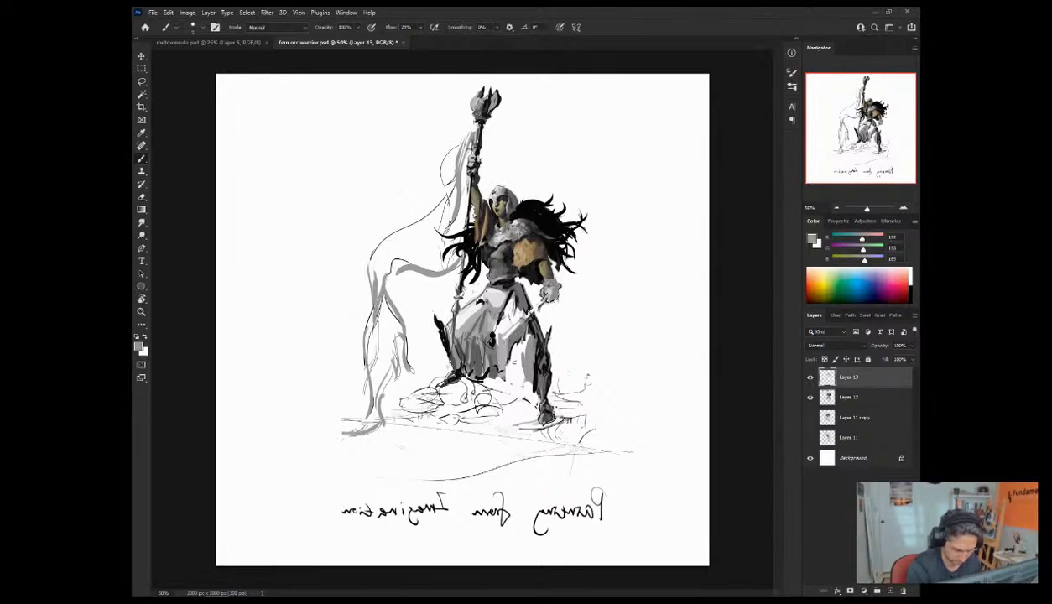
alt+click(507, 216)
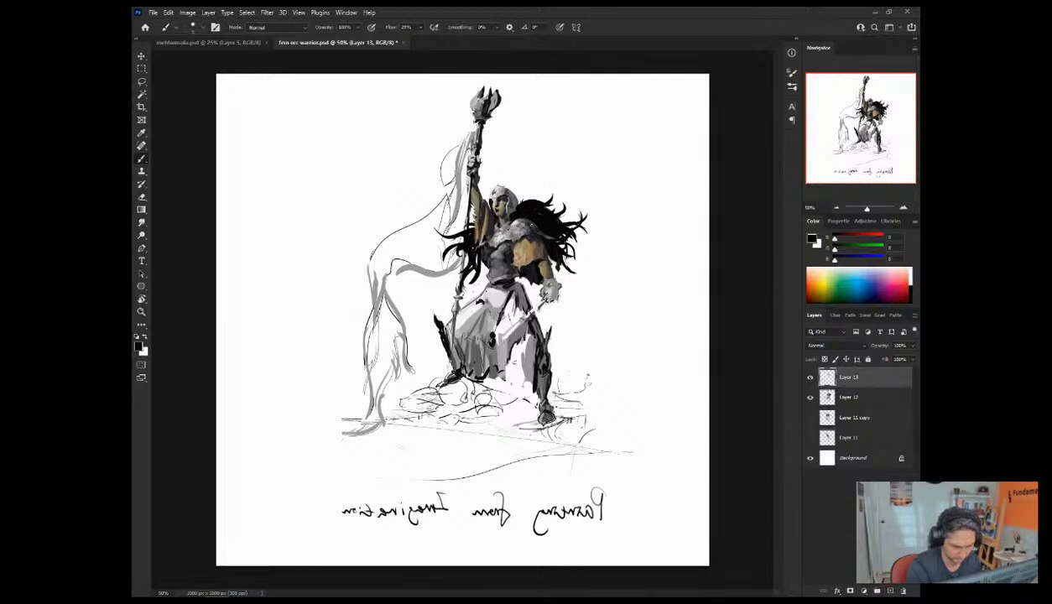
key(ctrl+shift+h)
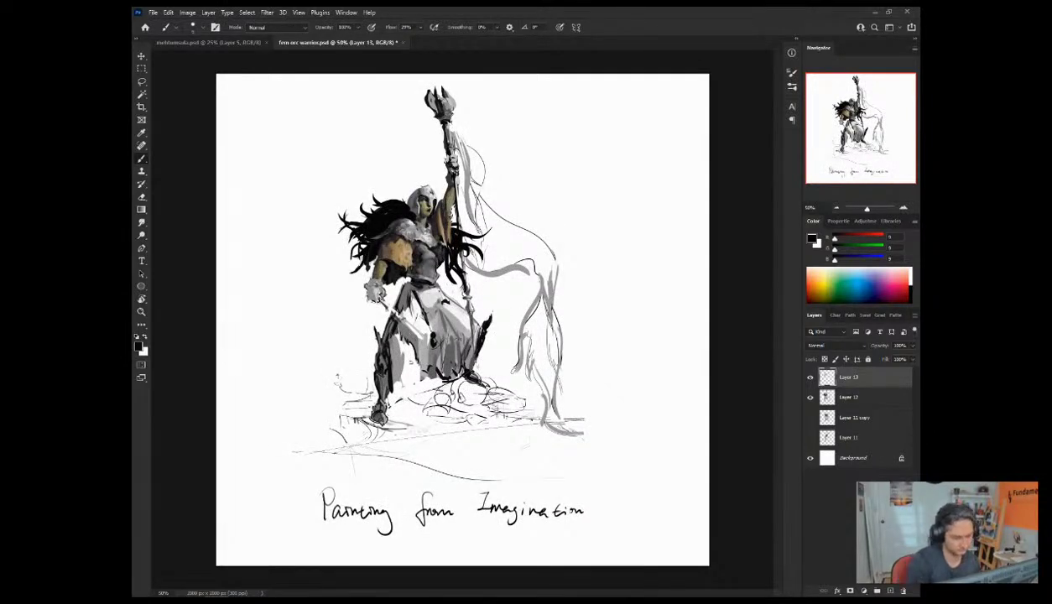
Step: Brighten the fur on the collar's shoulder with near-white and blend it using sampled cool and warm mid-greys
alt+click(419, 259)
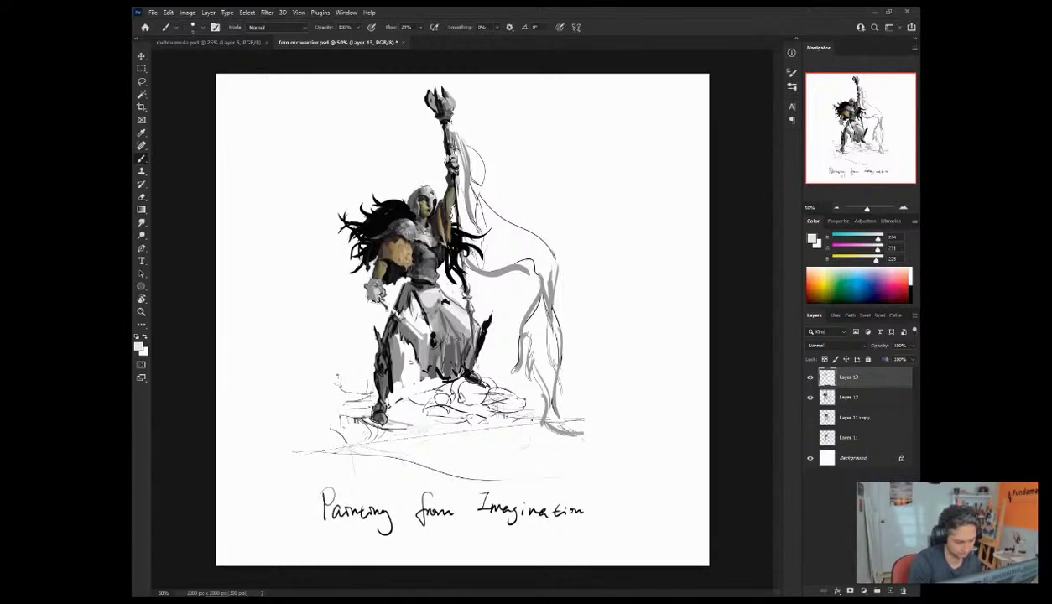
drag(396, 225, 407, 221)
alt+click(400, 229)
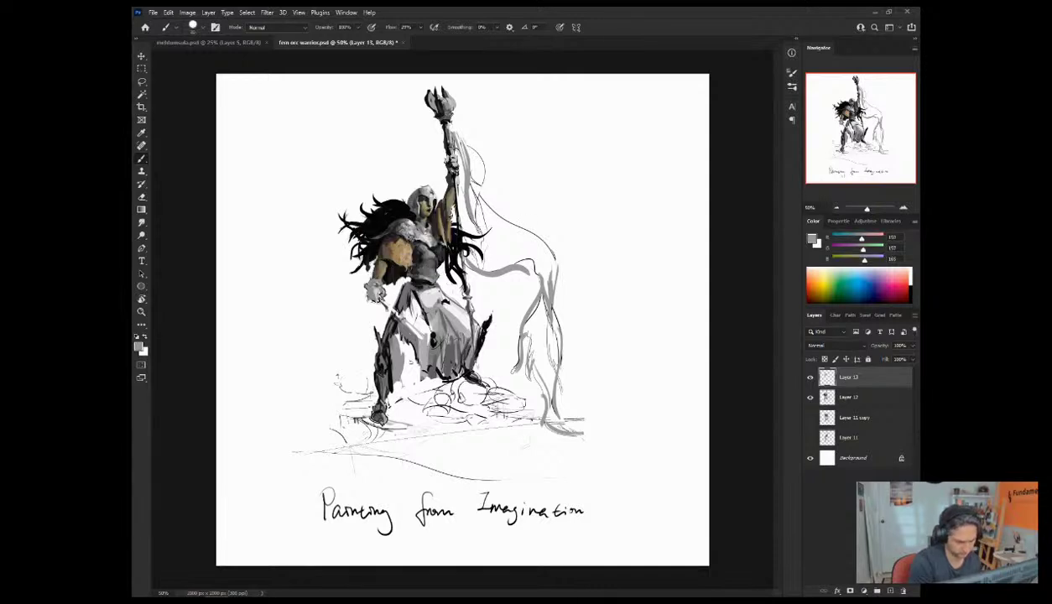
alt+click(406, 232)
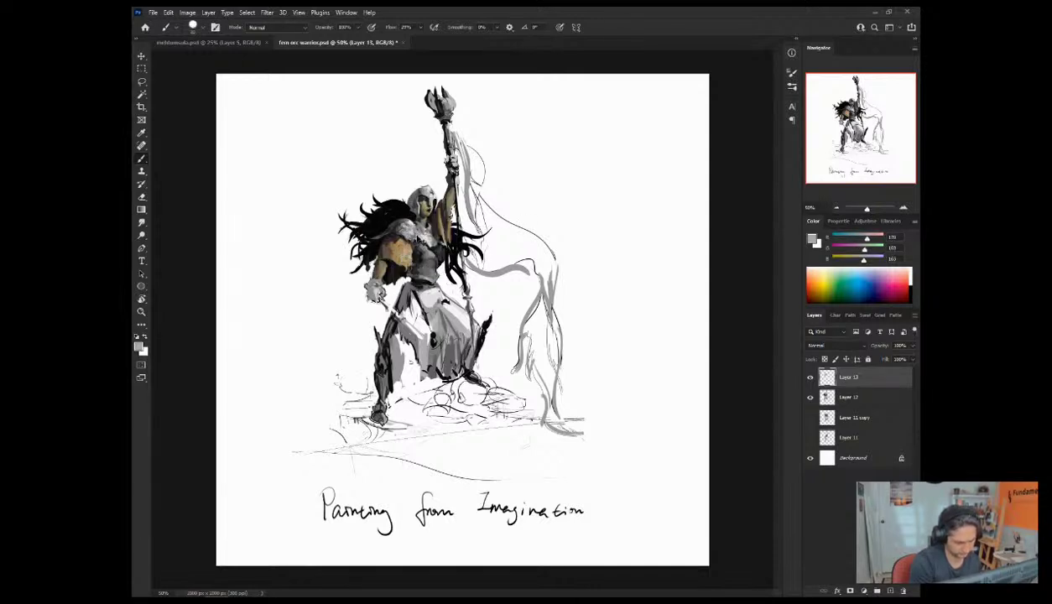
alt+click(416, 234)
alt+click(411, 241)
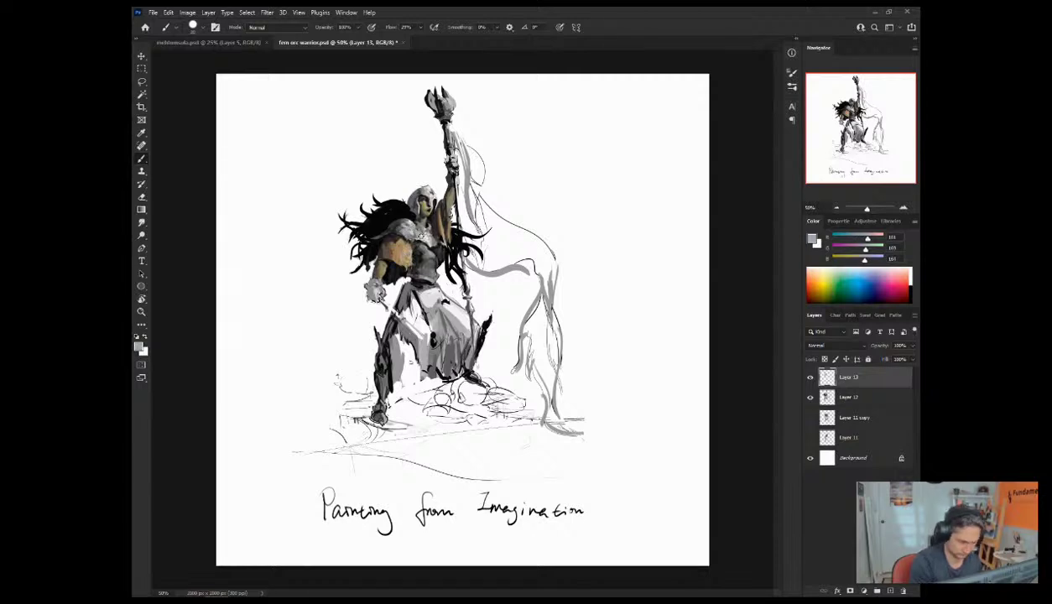
Step: Add fine fur strands along the collar's lower chest edge with a smaller brush in sampled cool grey and near-white
key([)
key([)
key([)
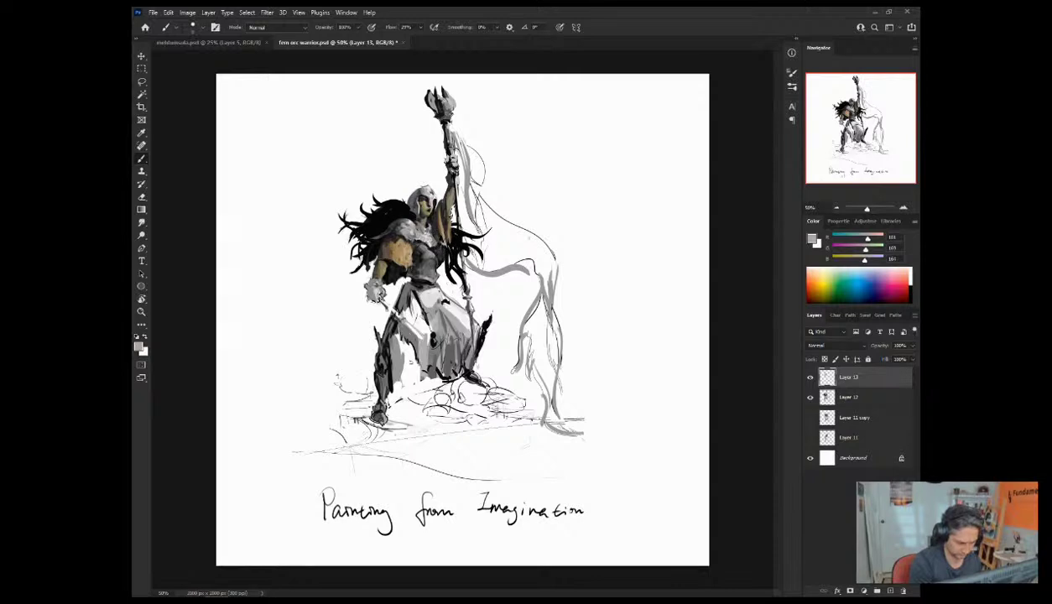
alt+click(419, 237)
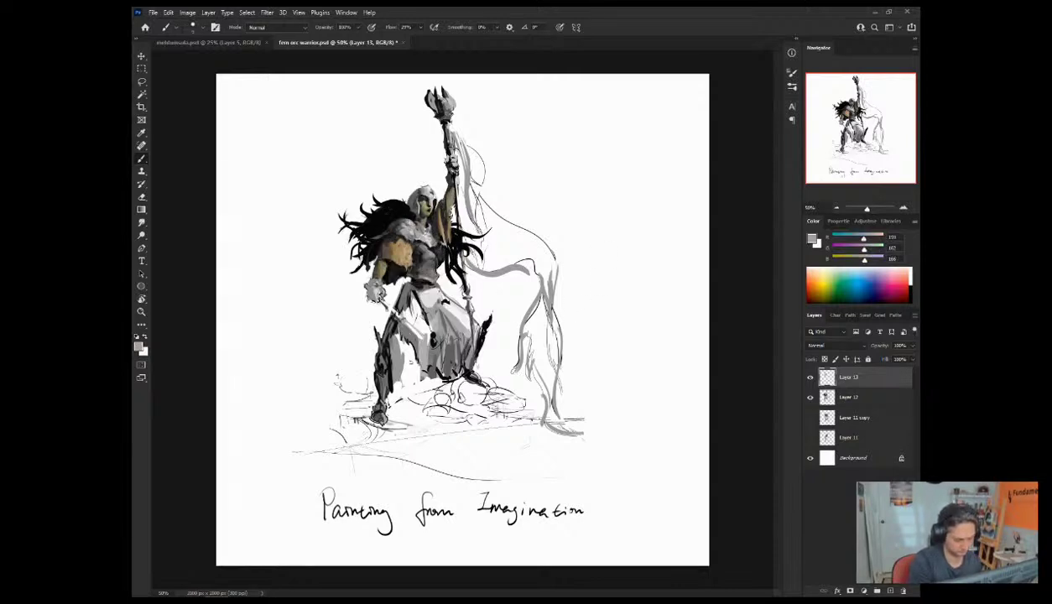
alt+click(420, 256)
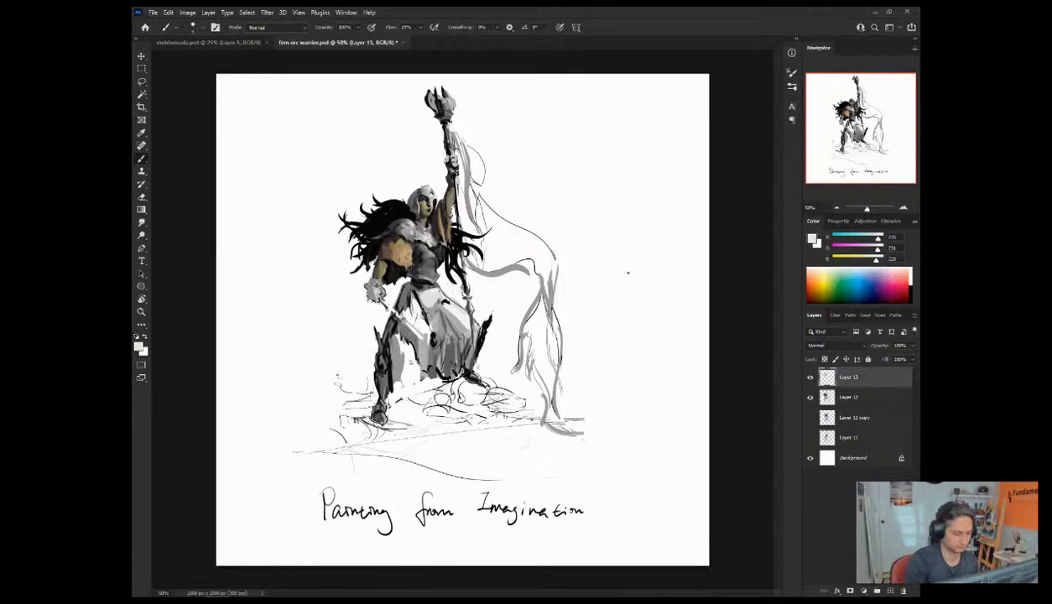
Step: Blend the shoulder fur with sampled warm, dark and cool greys using a larger brush, and highlight it with a mixed warm near-white
alt+click(398, 251)
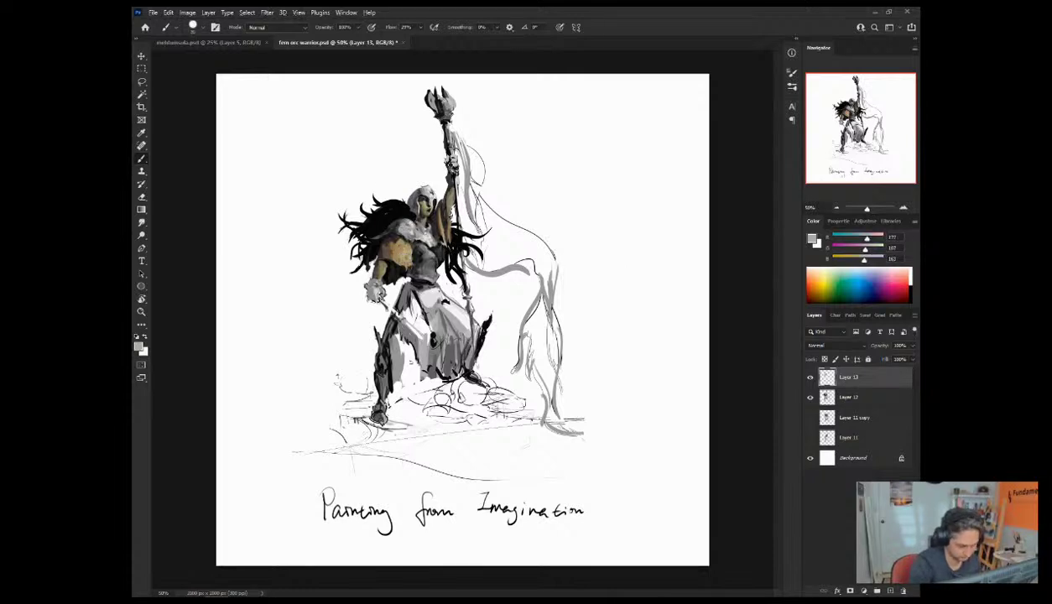
alt+click(398, 218)
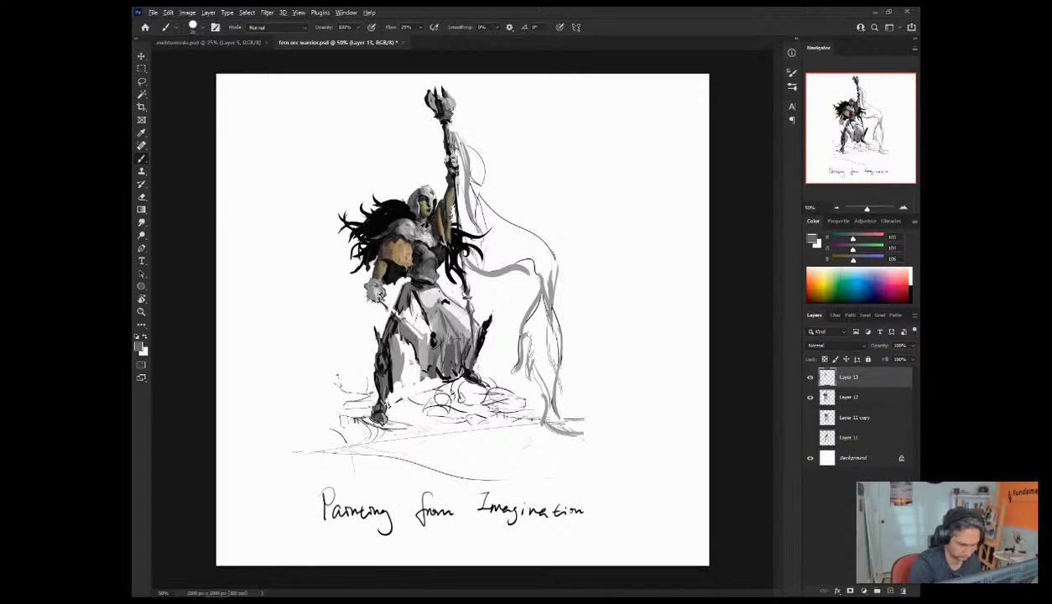
alt+click(409, 225)
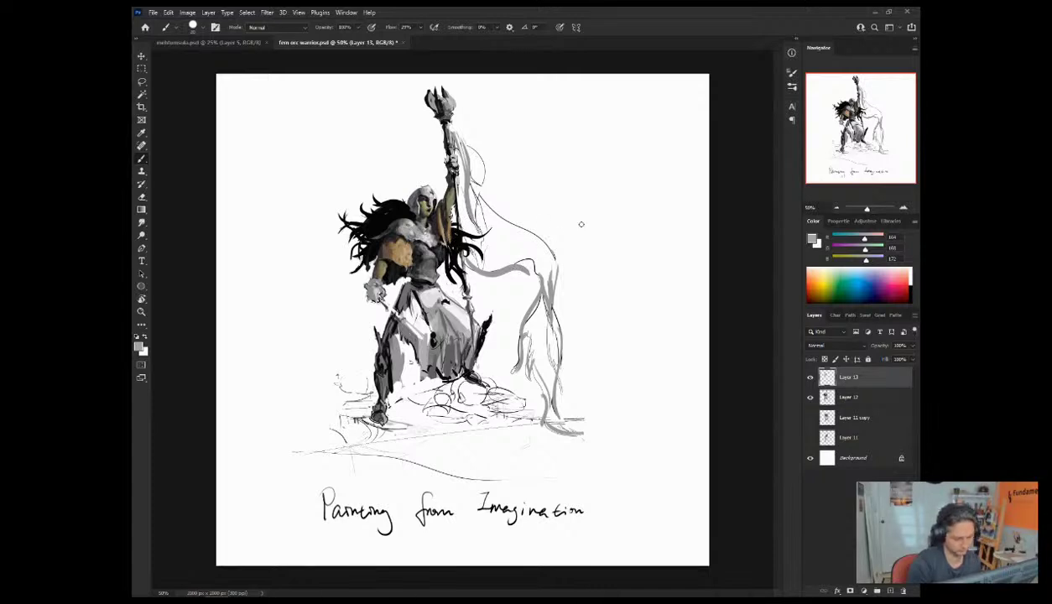
drag(865, 238, 875, 238)
mouse_move(865, 248)
mouse_down()
mouse_move(882, 238)
mouse_move(880, 248)
mouse_up()
click(877, 259)
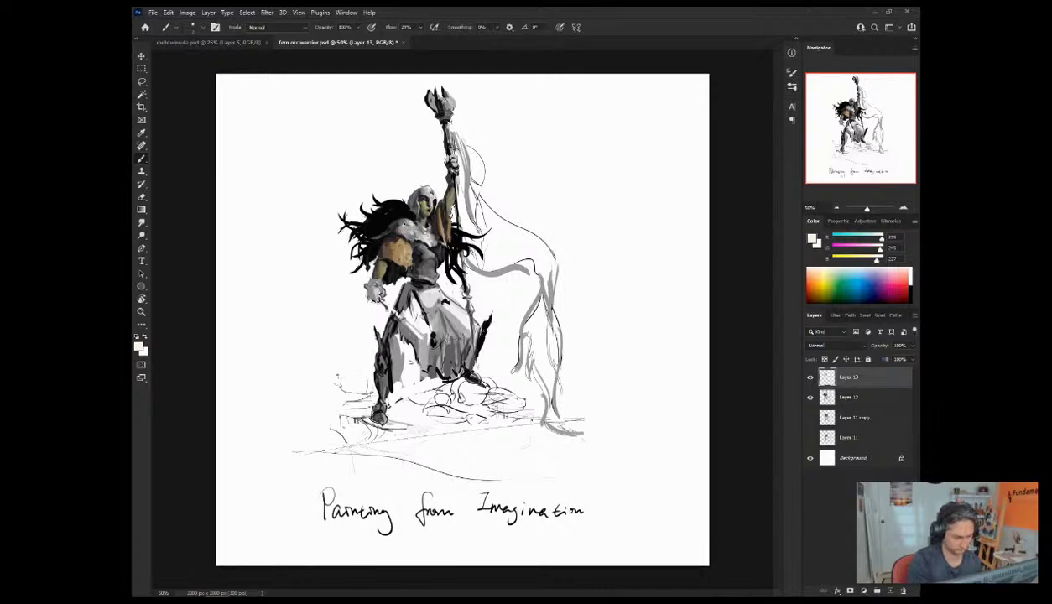
Step: Paint near-black gaps between the shoulder fur tufts and model the collar near the neck with sampled mid and light greys
alt+click(396, 250)
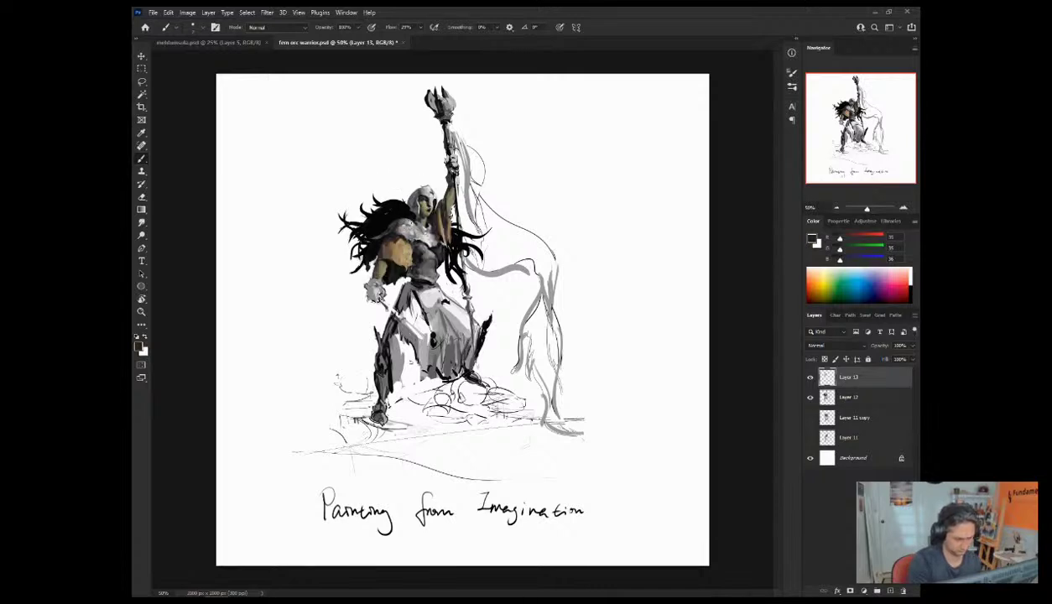
drag(398, 225, 390, 231)
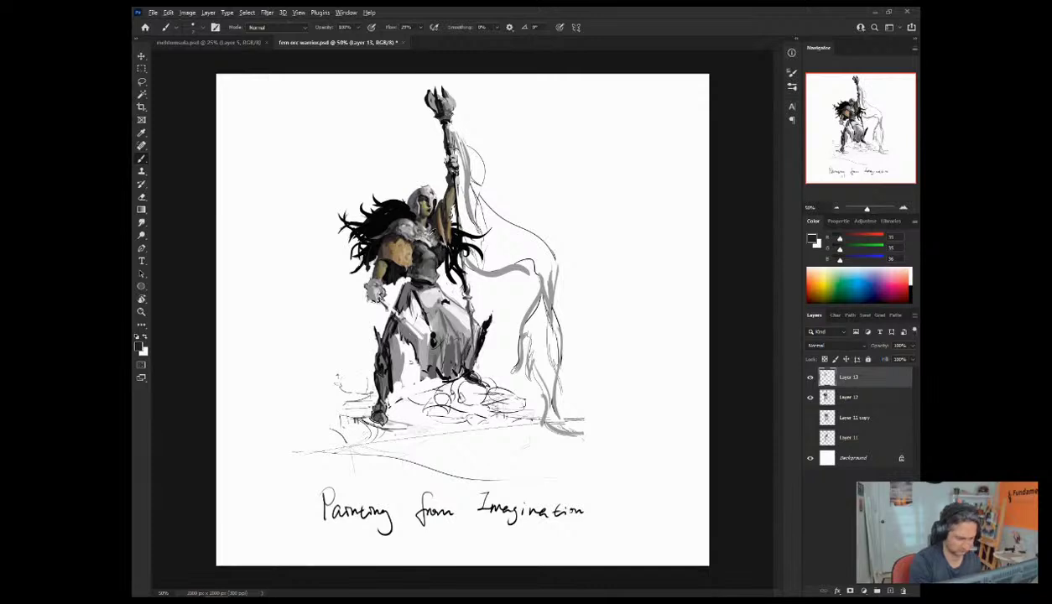
alt+click(416, 227)
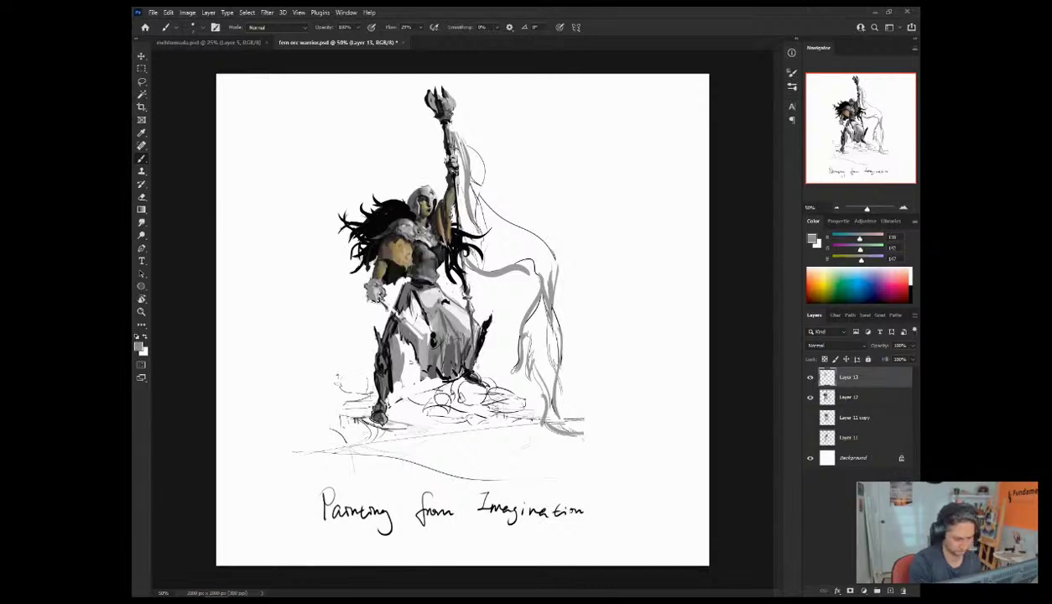
alt+click(422, 234)
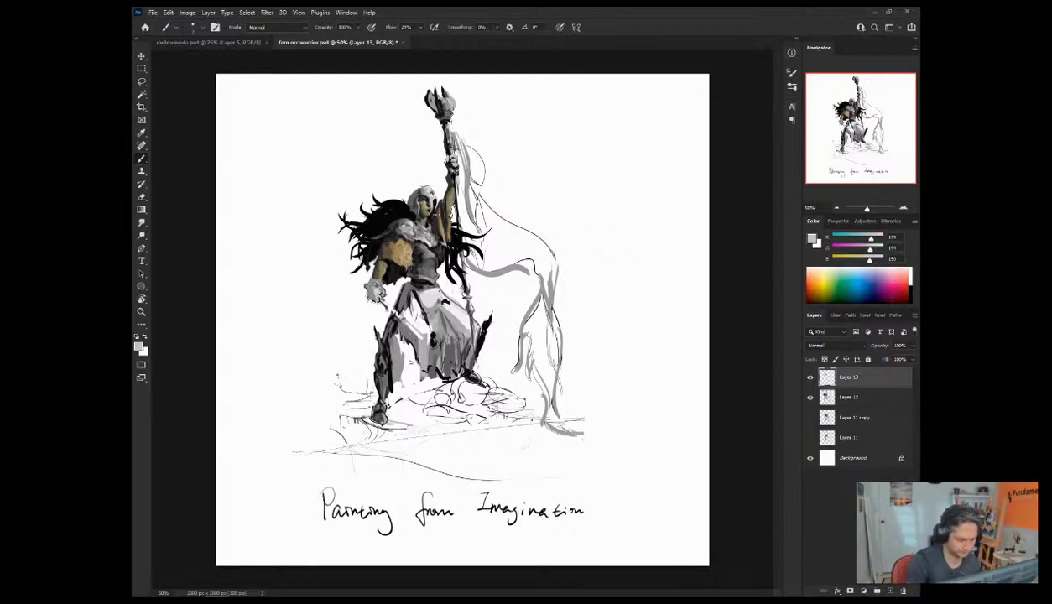
Step: Shade the helmet with sampled mid-grey and brighten its highlights with a near-white shifted slightly toward blue
alt+click(414, 188)
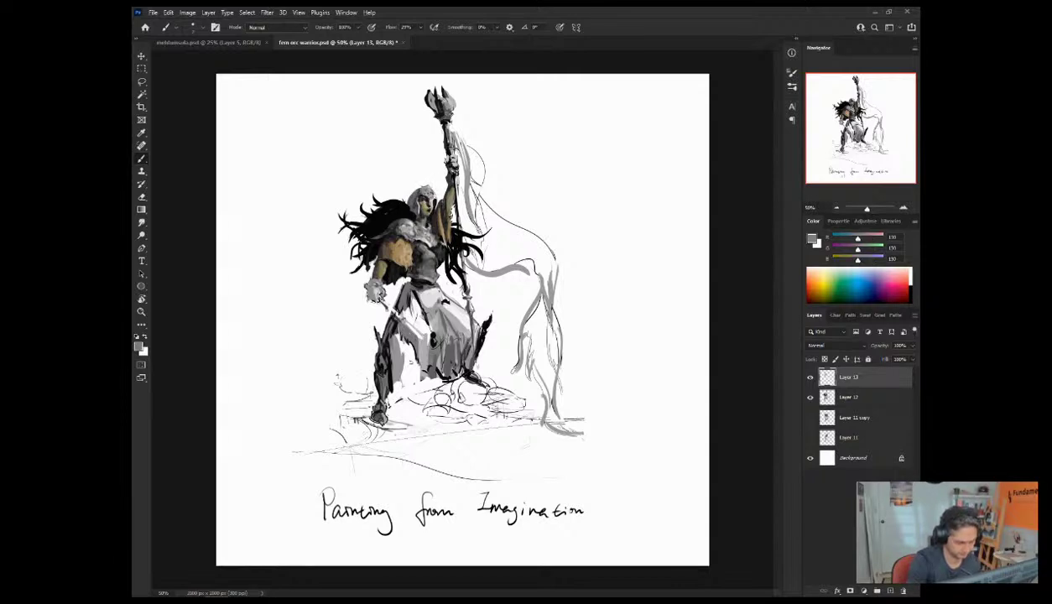
alt+click(425, 216)
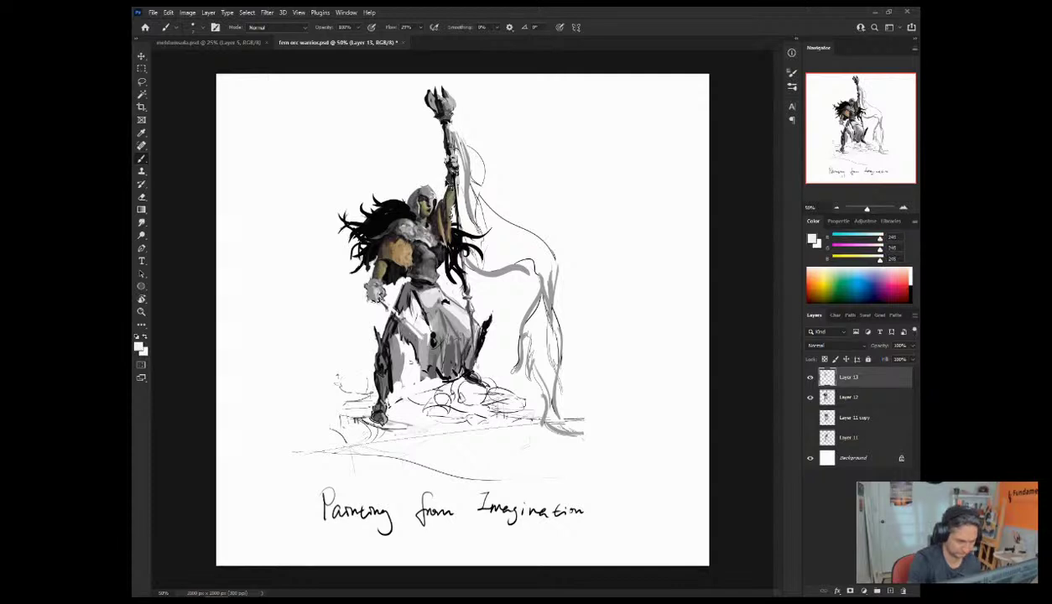
drag(880, 238, 881, 260)
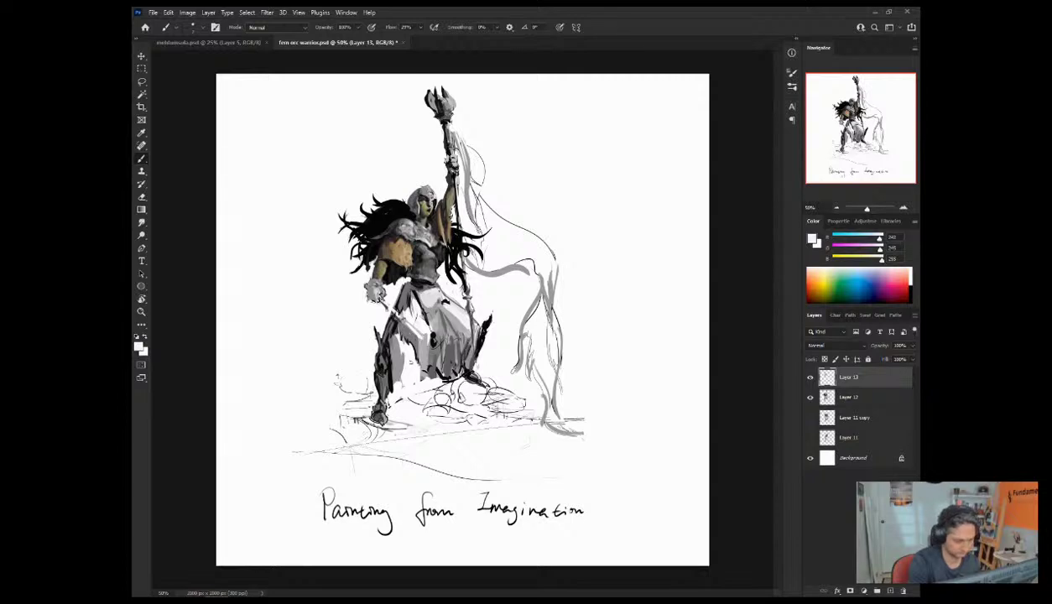
mouse_move(428, 186)
mouse_down()
mouse_move(432, 196)
mouse_move(408, 213)
mouse_up()
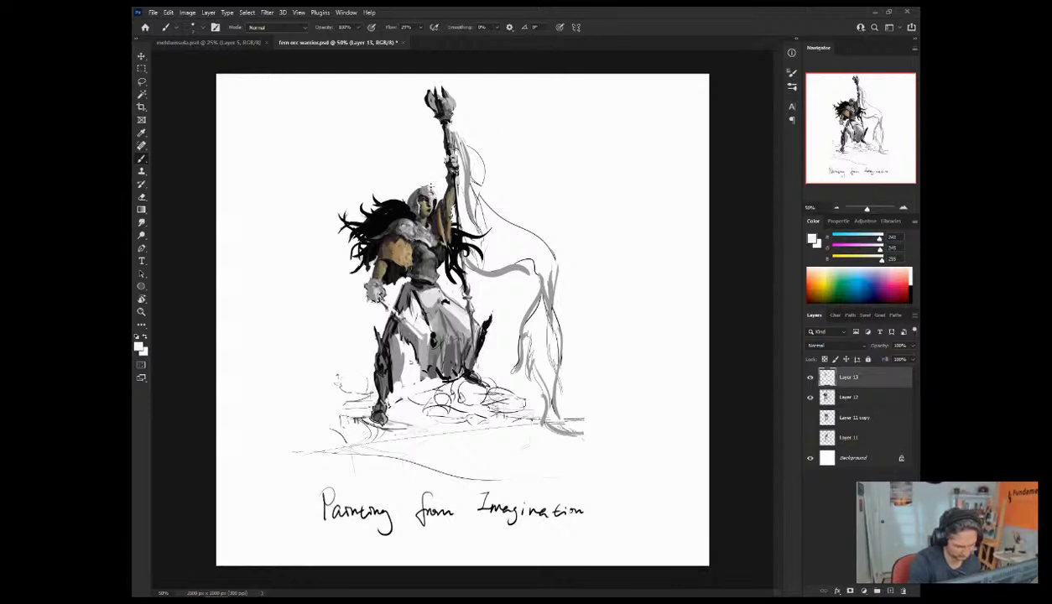
Step: Refine the fur collar with sampled light warm grey and define its outer shoulder edge with two dark greys
alt+click(419, 252)
alt+click(422, 249)
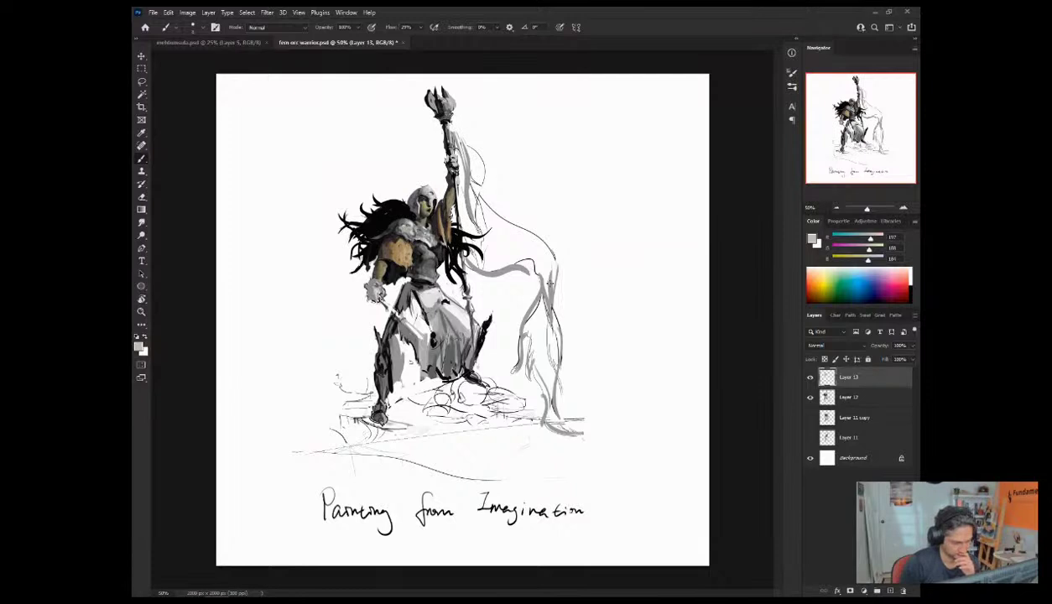
alt+click(371, 232)
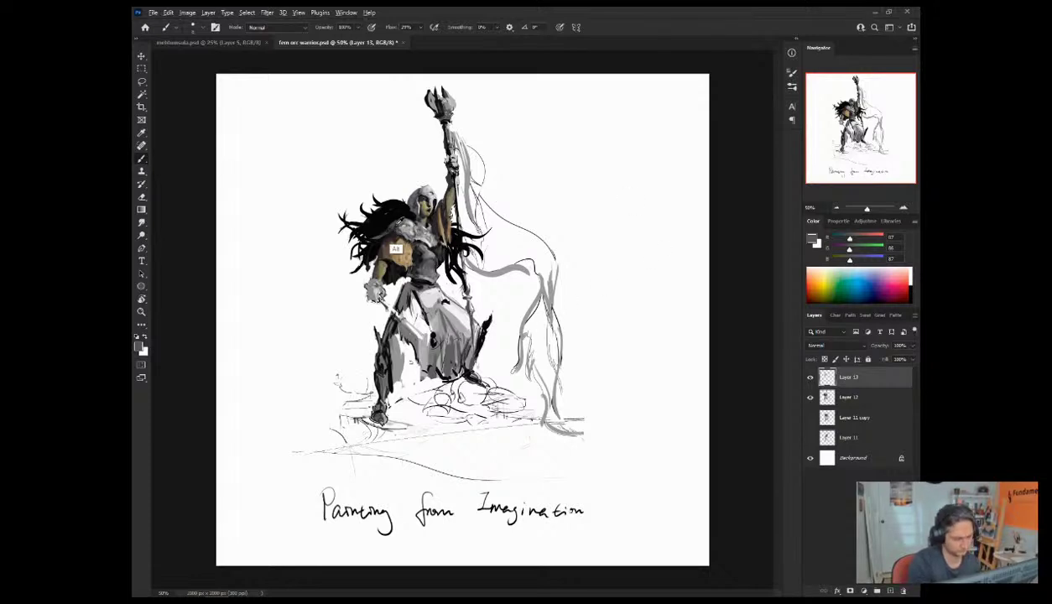
alt+click(388, 219)
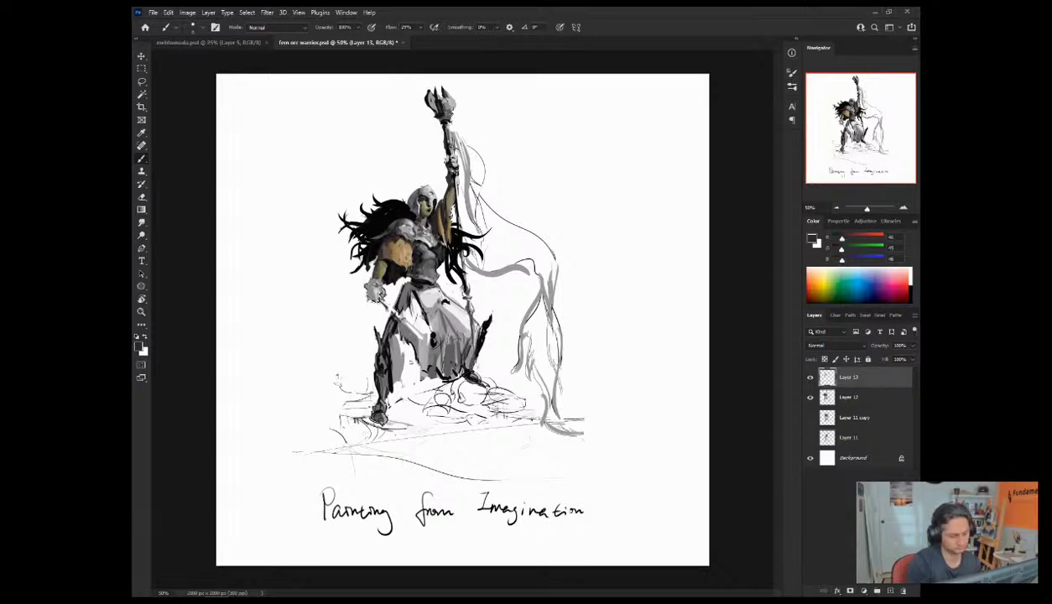
Step: Touch up the collar's chest fur with sampled mid-grey and warm near-white strokes, and mirror the canvas
alt+click(423, 237)
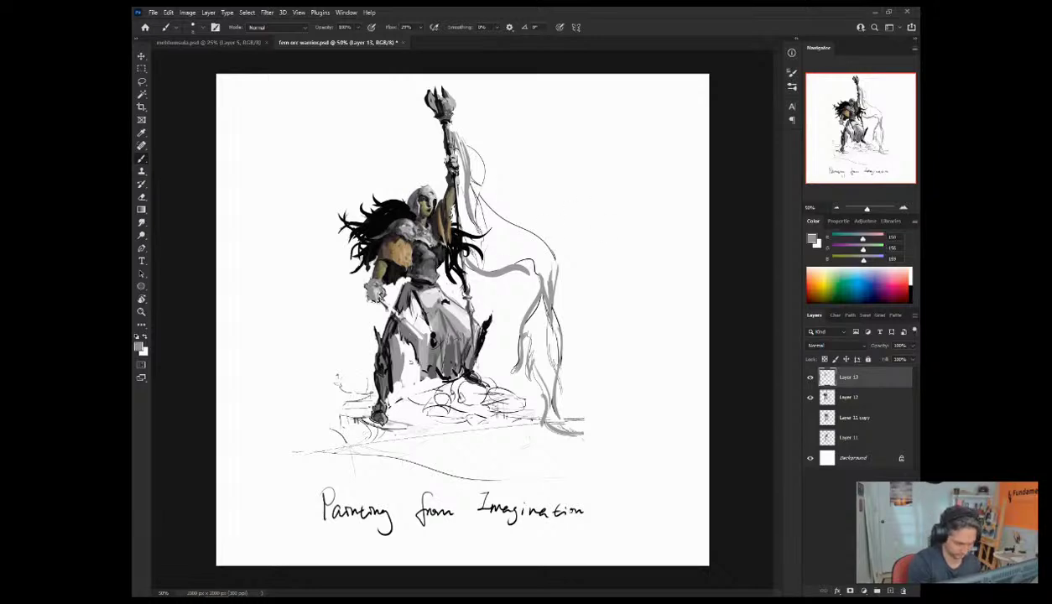
alt+click(422, 235)
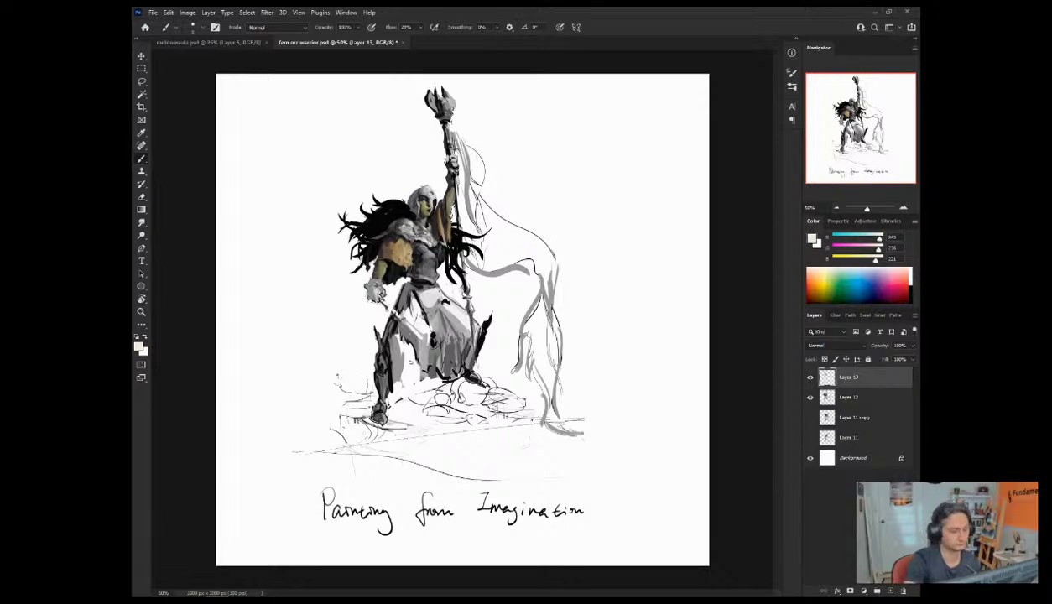
drag(417, 235, 410, 232)
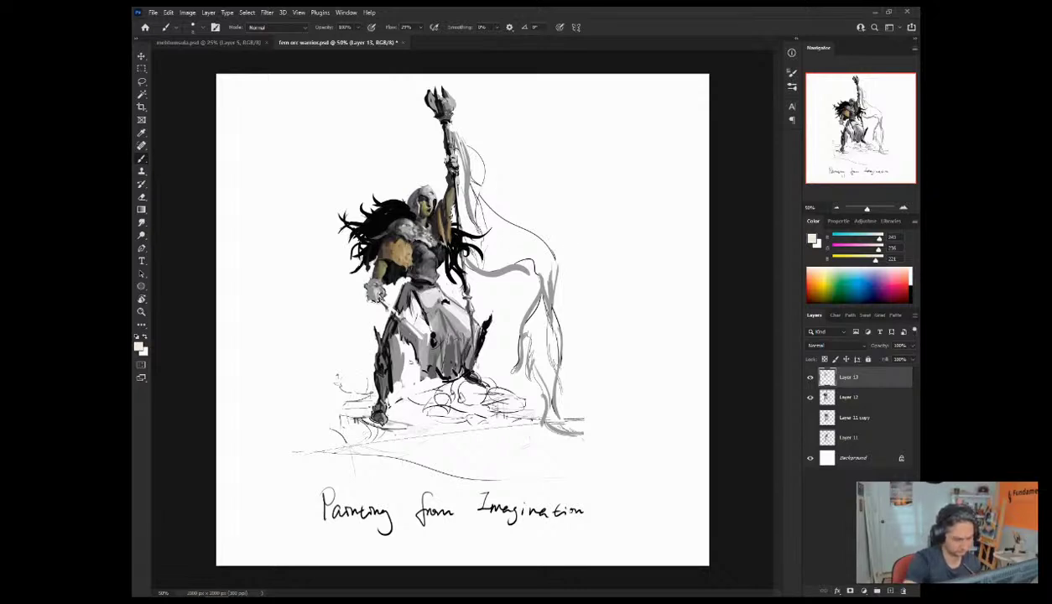
key(h)
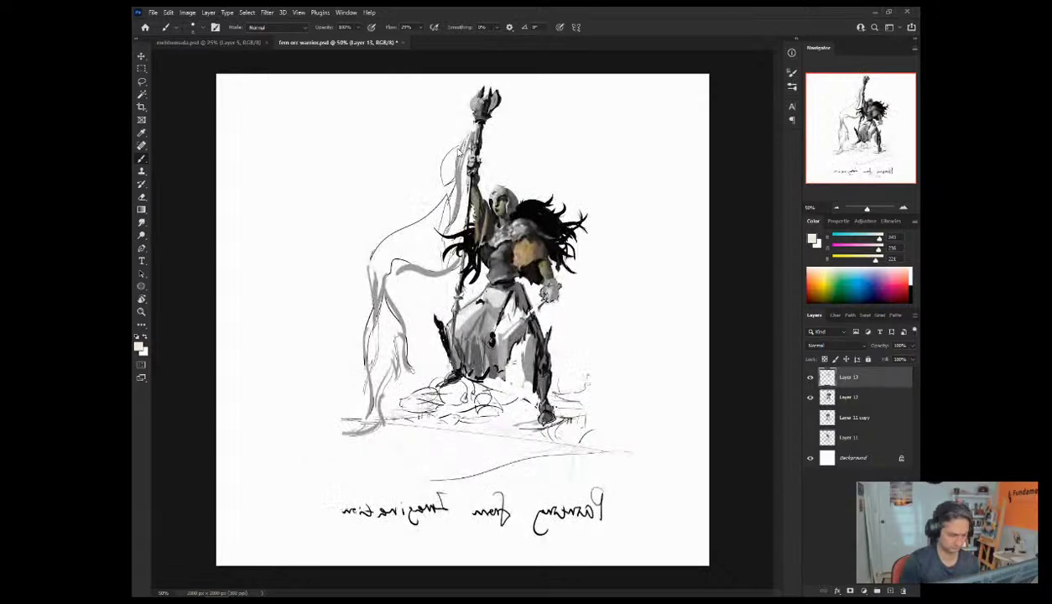
Step: Mirror the canvas back and touch up the fur collar and chest armour with sampled mid greys and black
key(h)
alt+click(395, 245)
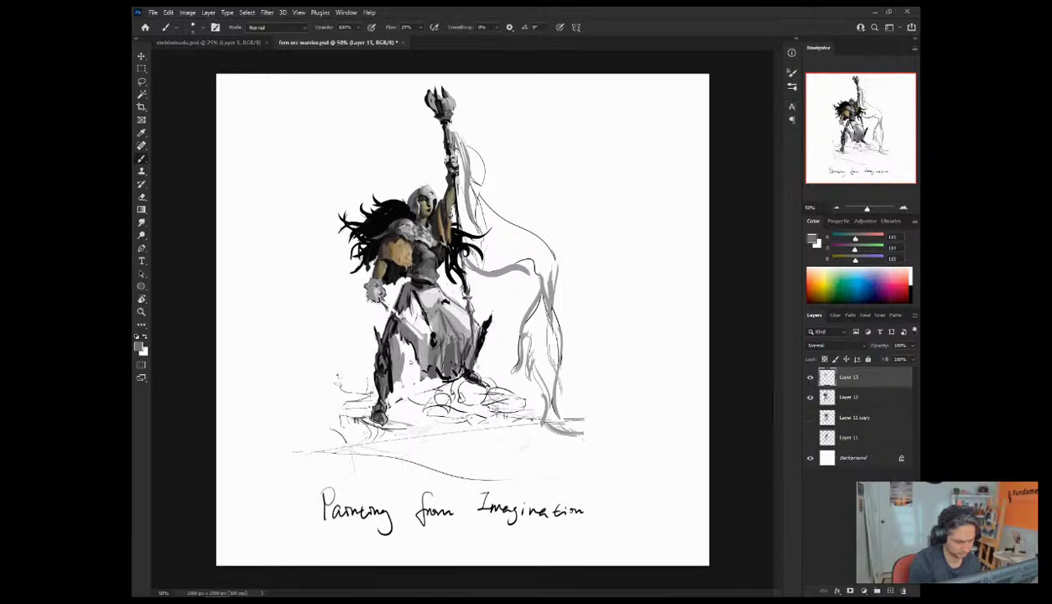
drag(391, 221, 397, 229)
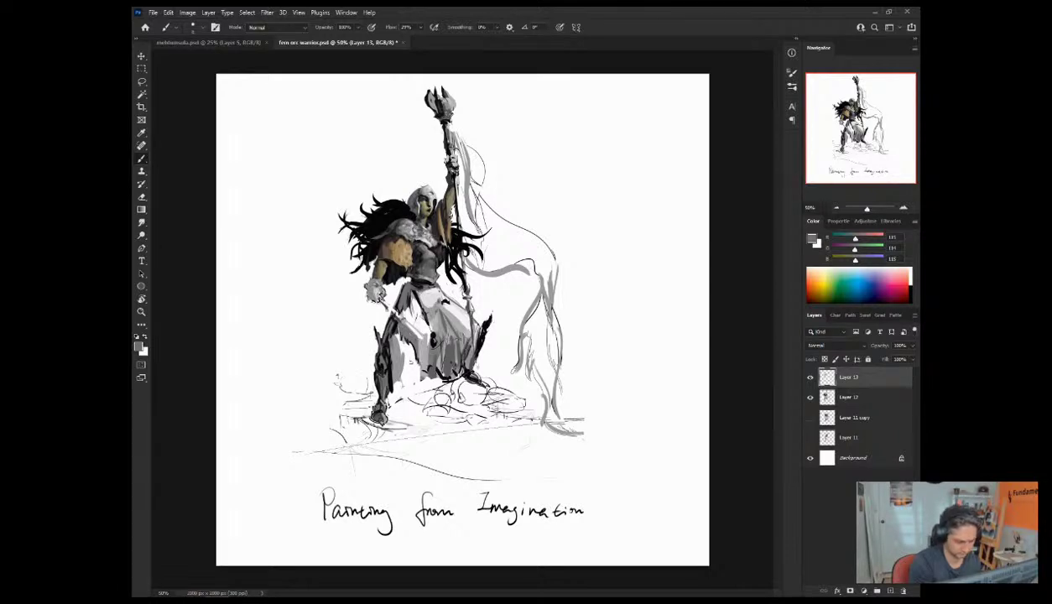
alt+click(400, 225)
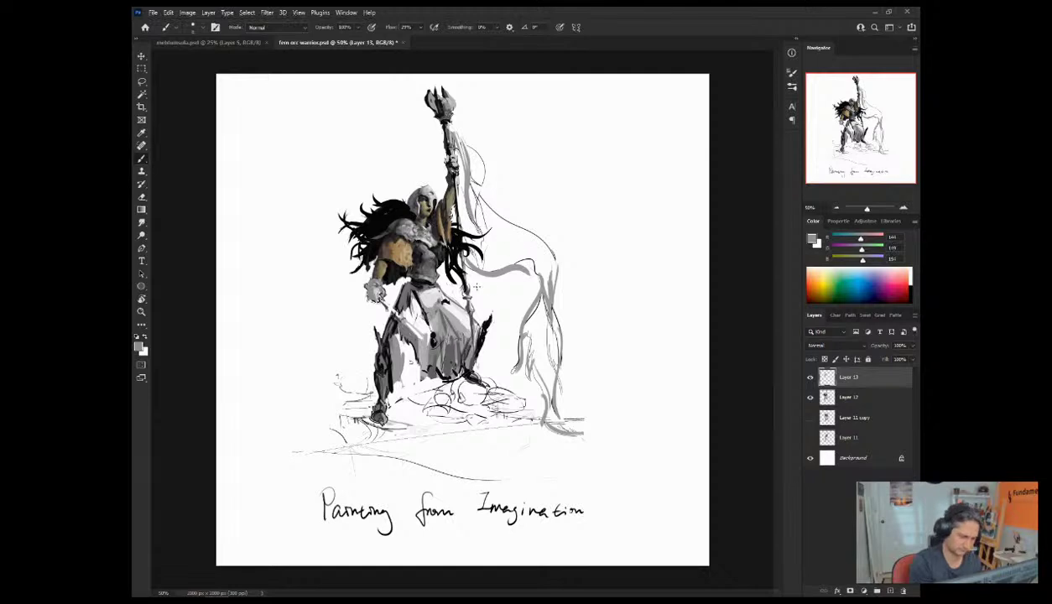
alt+click(419, 238)
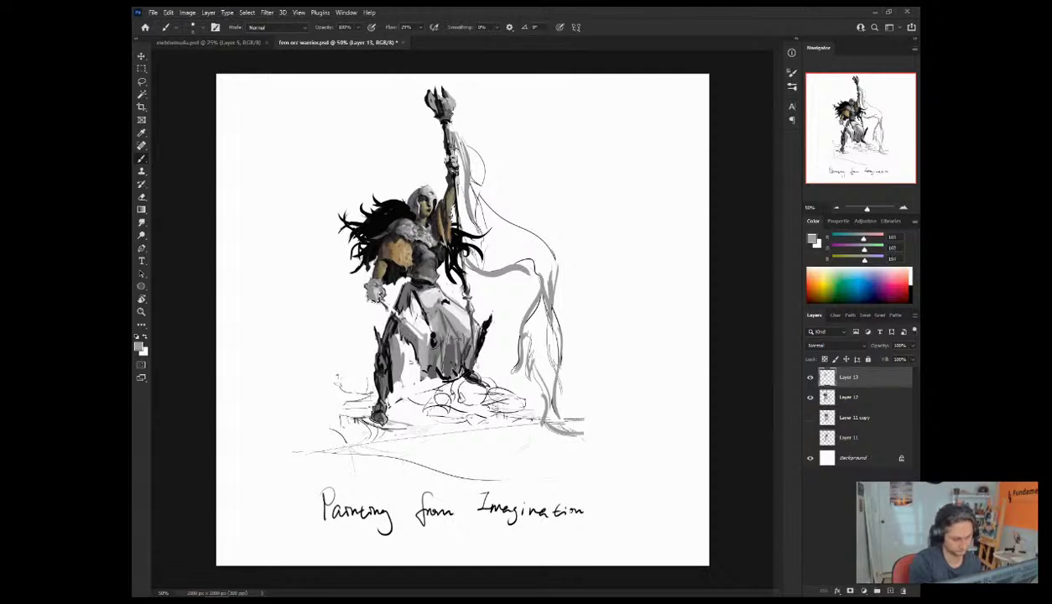
alt+click(422, 252)
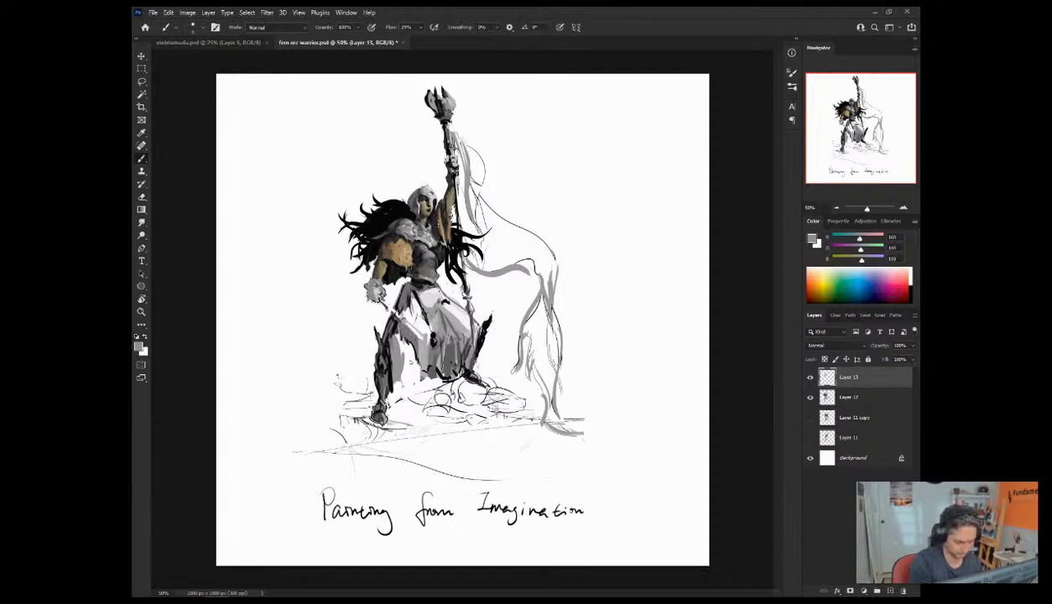
key(d)
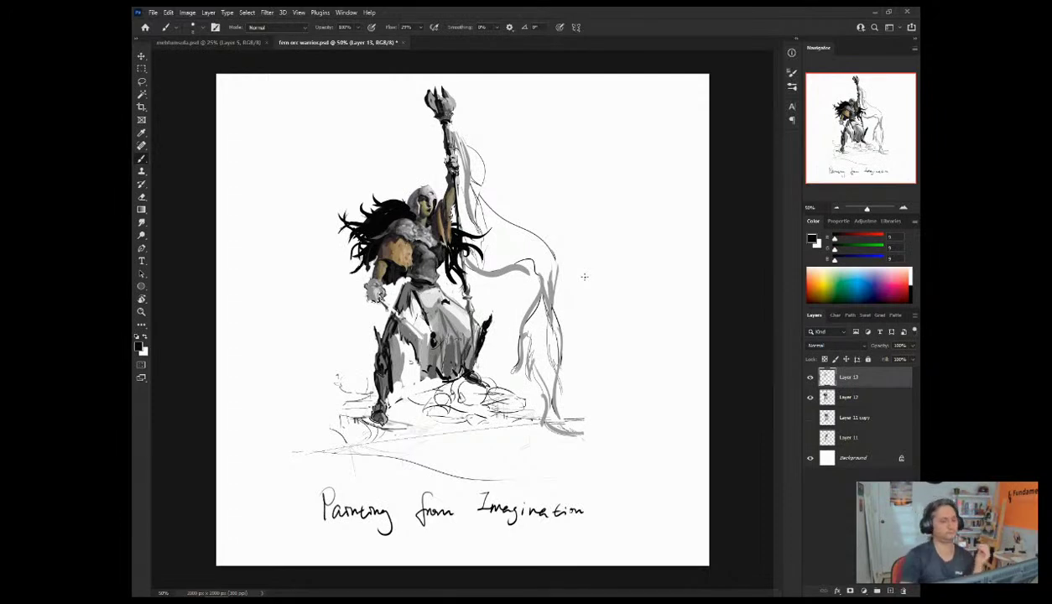
Step: Mix a muted grey-brown from the sleeve's sampled tans and shade the sleeve's inner edge beside the chest armour
alt+click(404, 252)
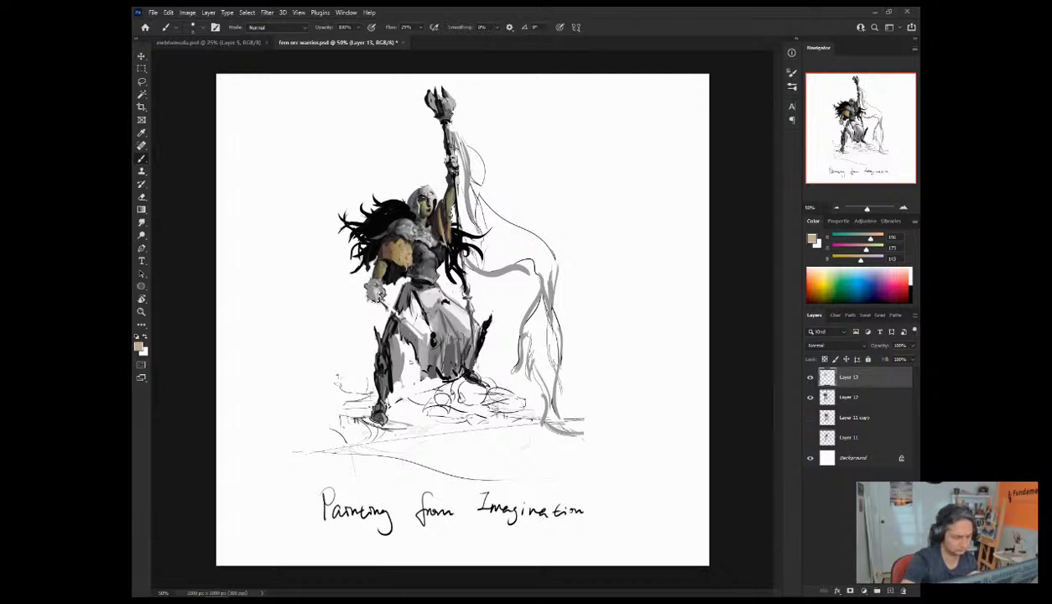
alt+click(386, 244)
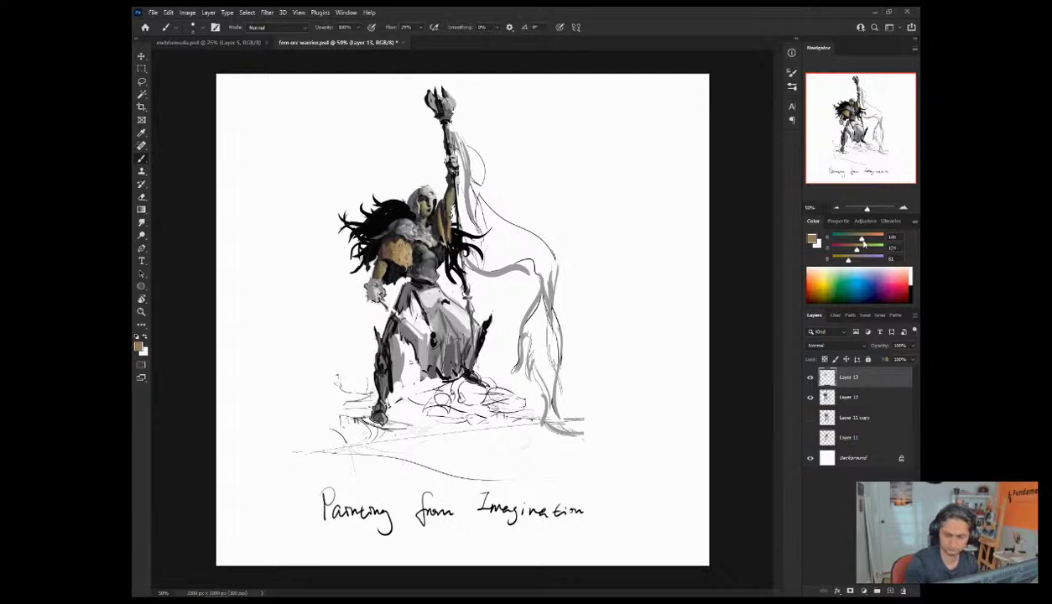
drag(858, 239, 857, 239)
drag(857, 248, 851, 259)
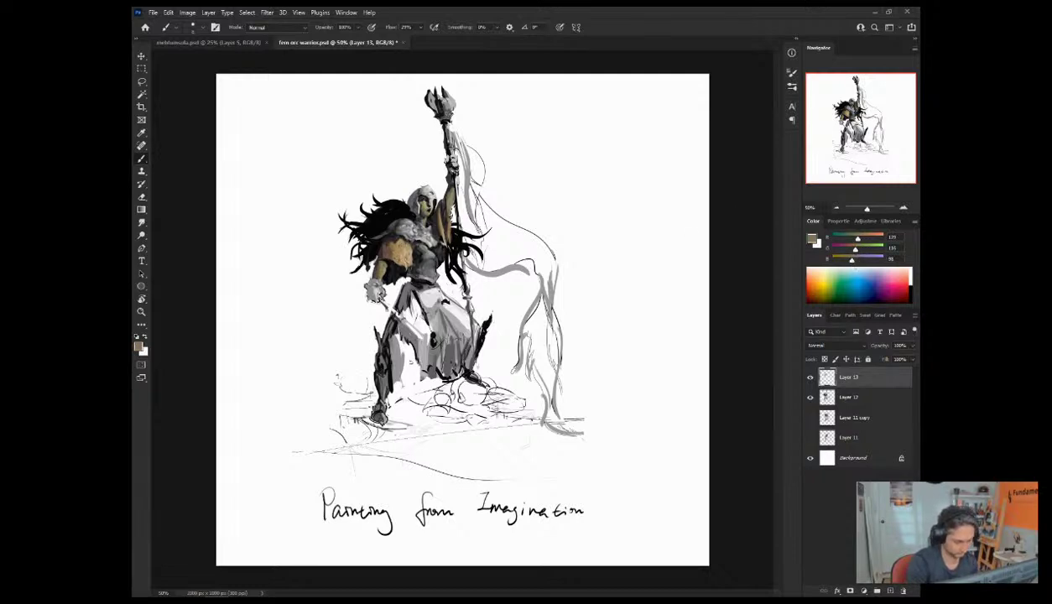
drag(410, 260, 407, 269)
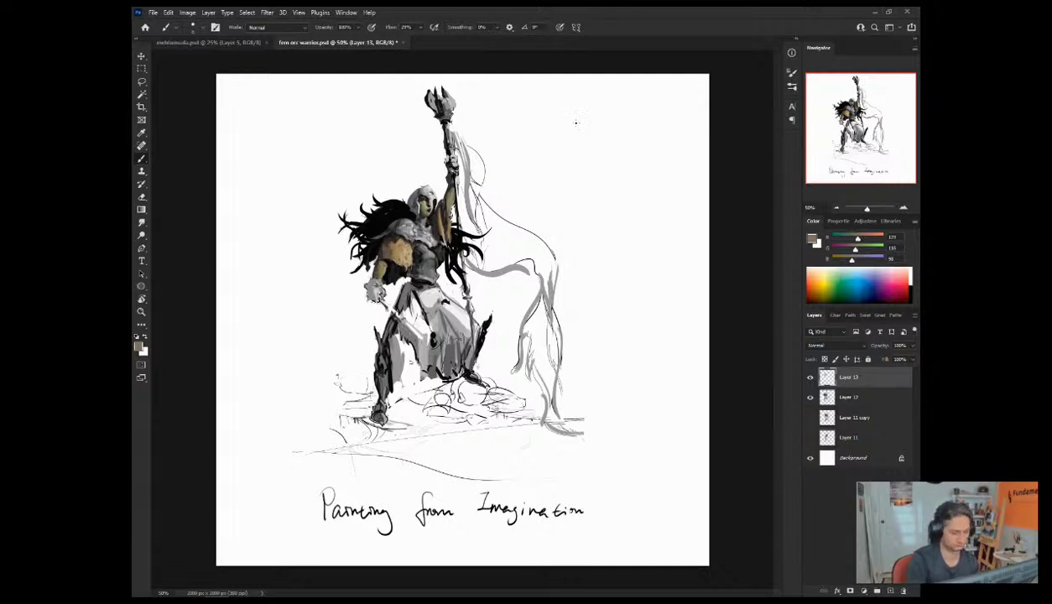
Step: Refine the sleeves, lowered forearm and hand with sampled grey-browns and a light warm grey
alt+click(441, 219)
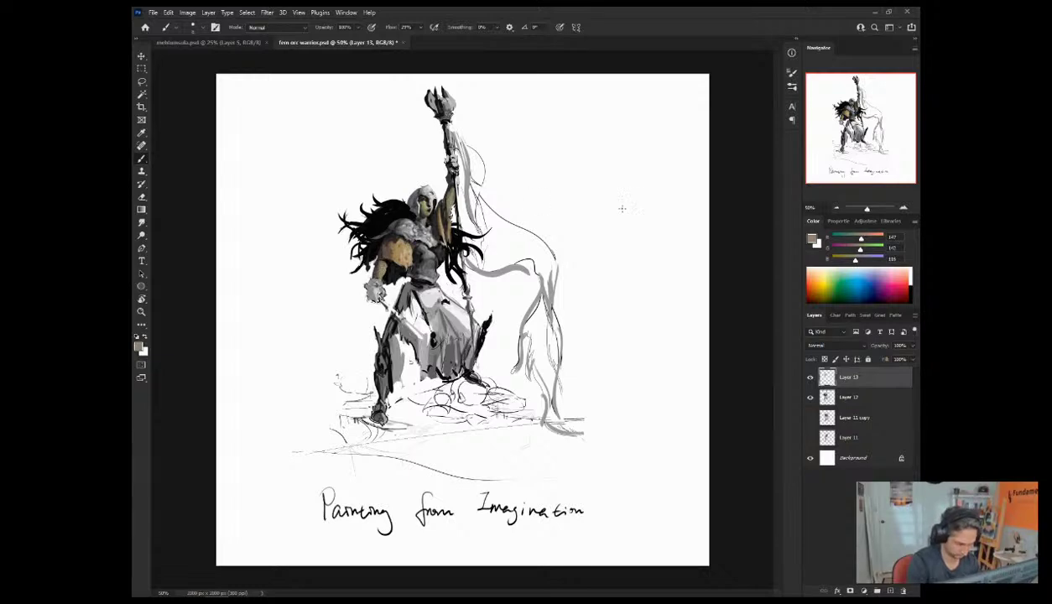
alt+click(372, 257)
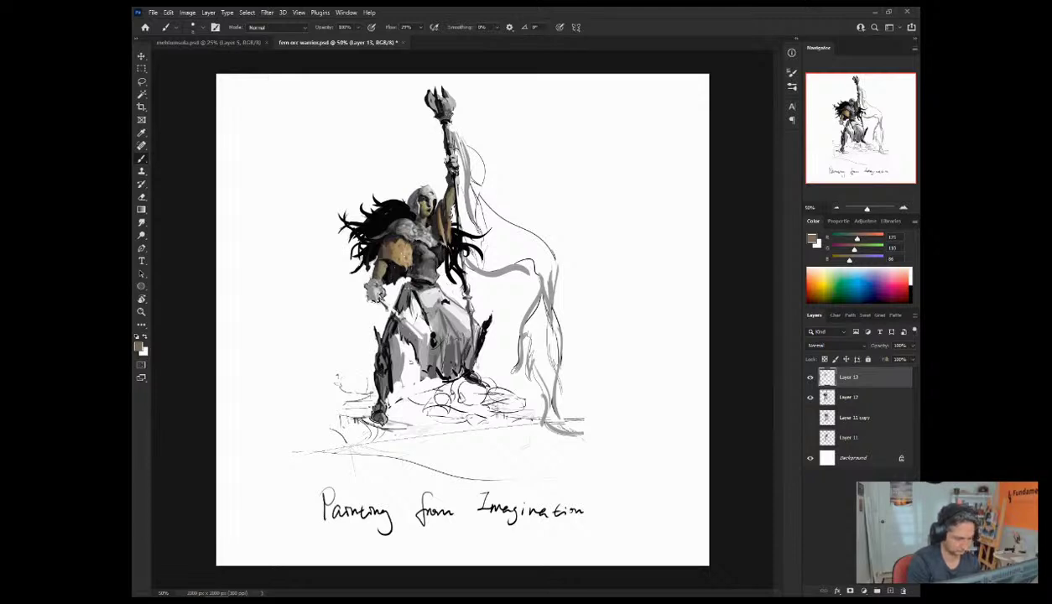
alt+click(381, 278)
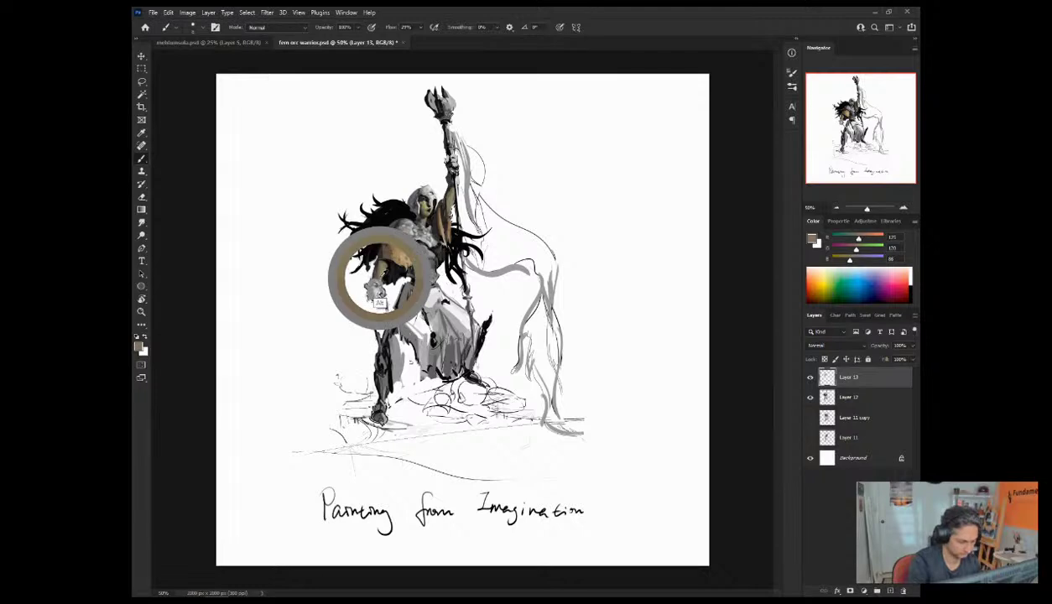
alt+click(372, 293)
alt+click(376, 295)
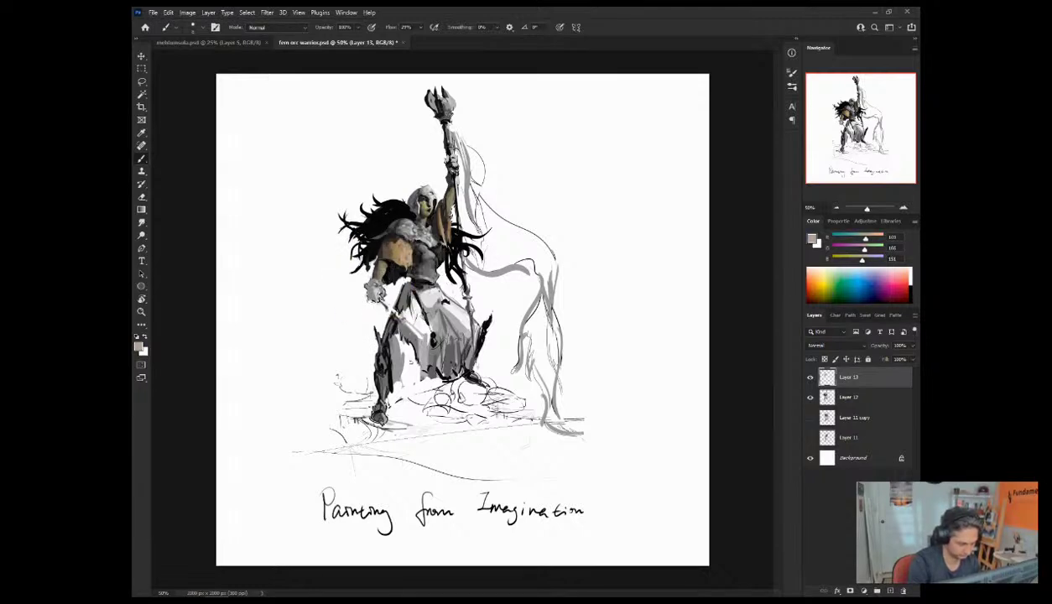
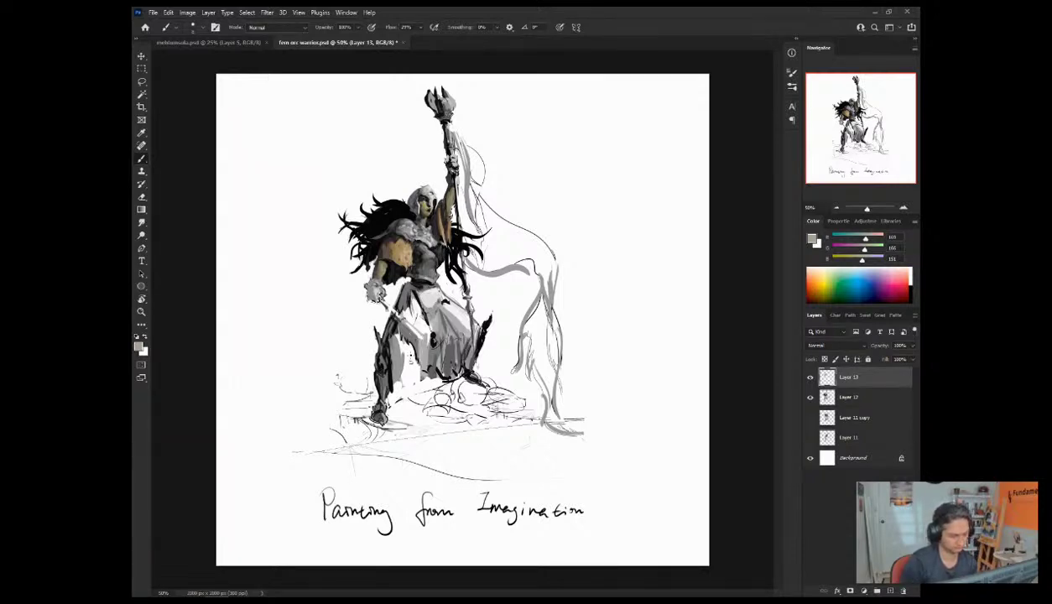
Step: Mix a reddish brown and paint it over the main hair mass behind the shoulder, adjusting the brush size
click(855, 250)
click(848, 259)
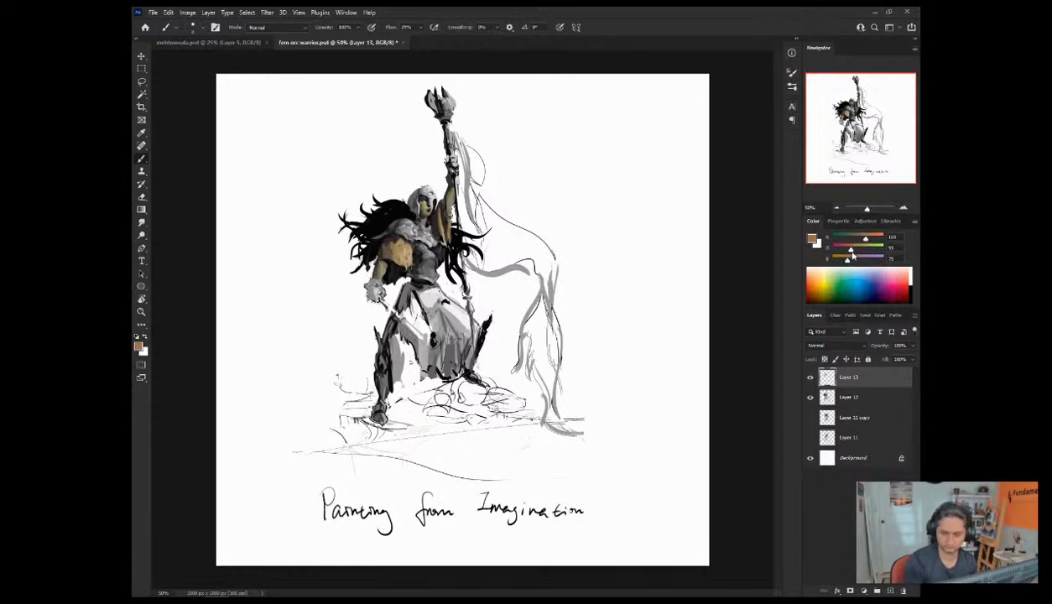
key(bracketright)
key(bracketright)
key(bracketright)
key(bracketright)
mouse_move(399, 207)
mouse_down()
mouse_move(370, 200)
mouse_move(398, 204)
mouse_move(345, 221)
mouse_up()
key(ctrl+z)
key(ctrl+z)
key(bracketleft)
key(bracketleft)
key(bracketleft)
key(bracketleft)
key(bracketleft)
key(bracketleft)
key(bracketright)
key(bracketright)
key(bracketright)
key(bracketright)
key(bracketright)
key(bracketright)
key(bracketleft)
key(bracketleft)
key(bracketleft)
key(bracketright)
key(bracketright)
key(ctrl+z)
key(bracketleft)
key(bracketleft)
key(bracketleft)
key(bracketleft)
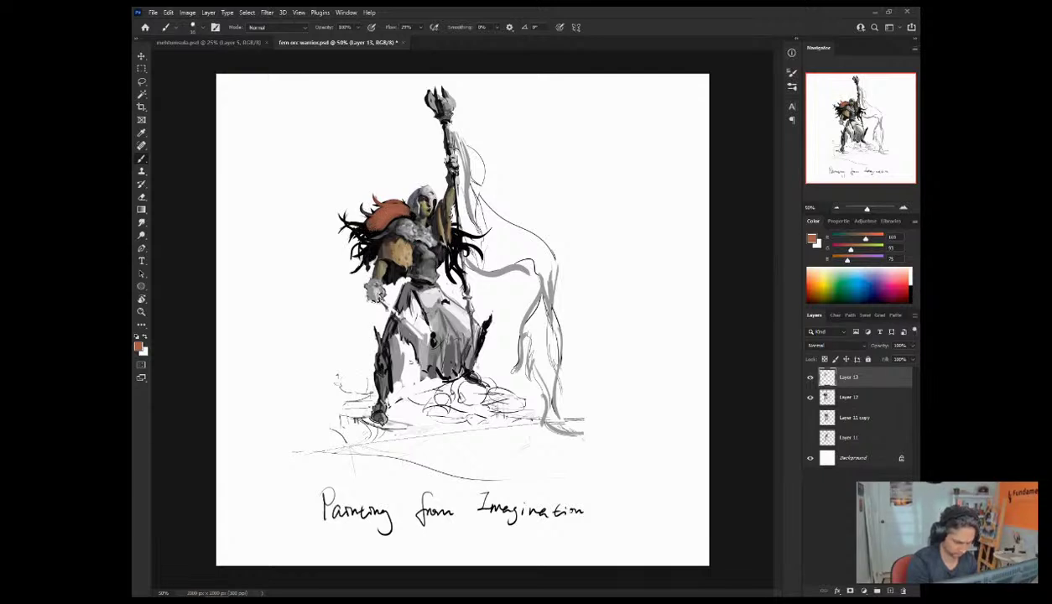
Step: Extend the reddish brown over the outer hair locks and the strands behind the staff, varying the brush size
key(bracketright)
key(bracketright)
key(bracketright)
mouse_move(445, 225)
mouse_down()
mouse_move(448, 257)
mouse_move(454, 232)
mouse_move(464, 243)
mouse_up()
key(bracketleft)
key(bracketleft)
key(bracketleft)
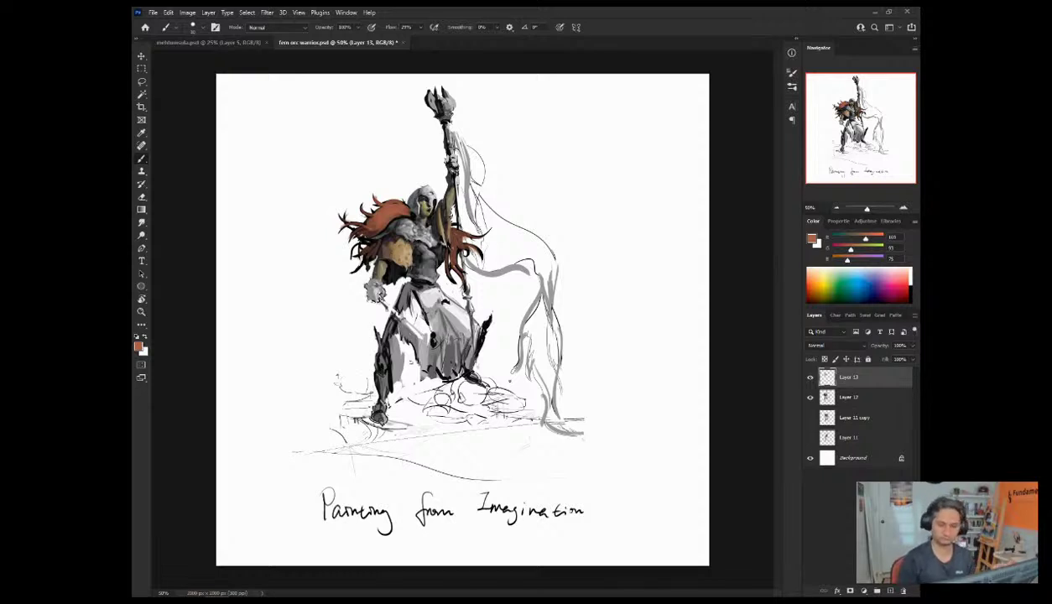
Step: Sample near-black beside the fur collar, warm it slightly, and enlarge the brush for the hair shadows
alt+click(405, 237)
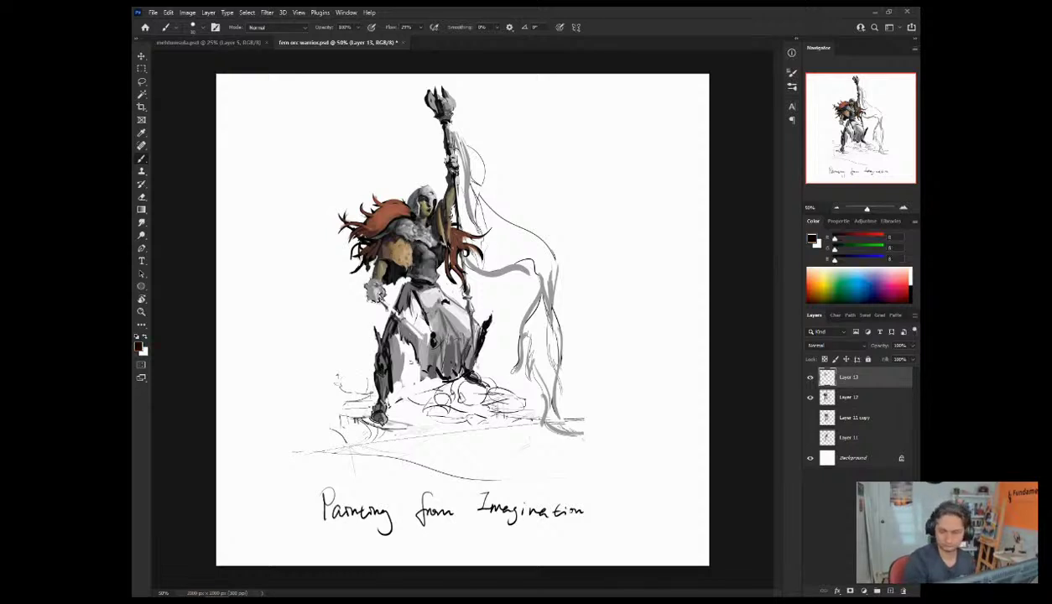
click(838, 249)
click(836, 248)
key(bracketright)
key(bracketright)
Step: Sample the hair's reddish brown, mix it into a darker brown, and shade the hair mass behind the shoulder
alt+click(386, 226)
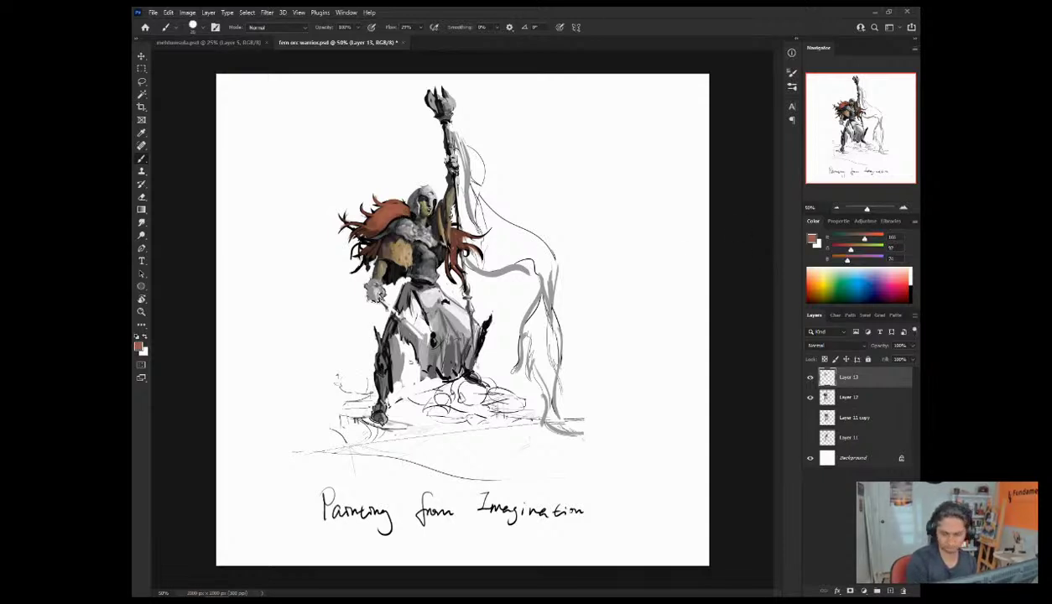
click(853, 239)
click(846, 248)
click(841, 259)
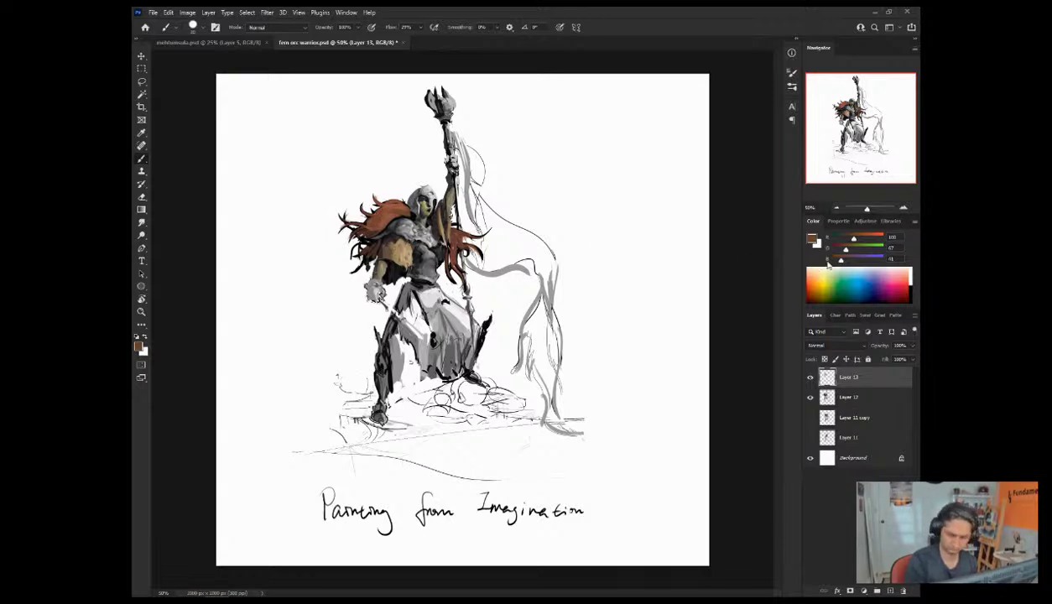
drag(847, 249, 844, 250)
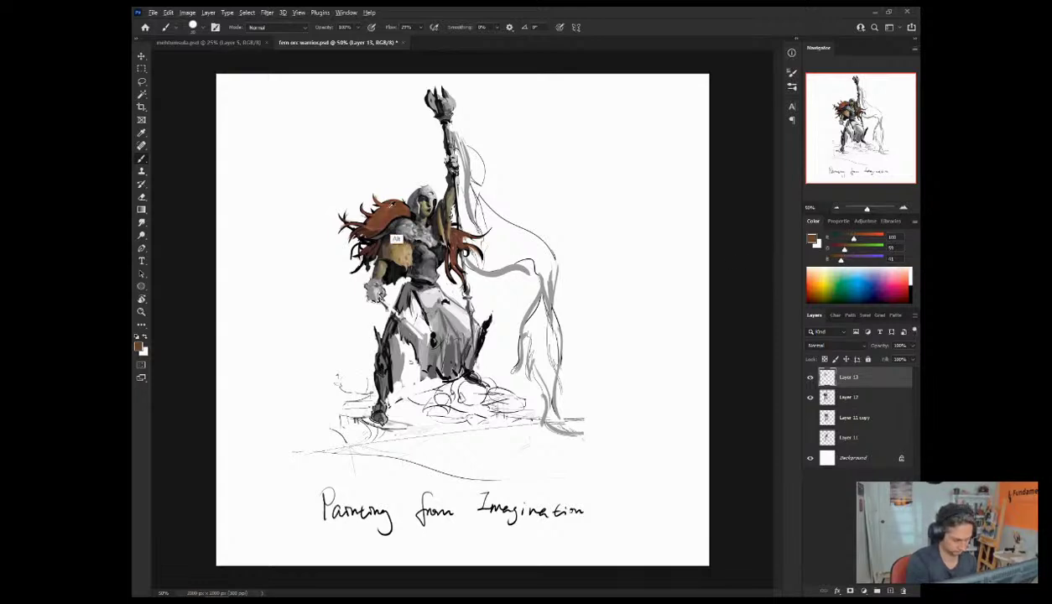
Step: Model the hair above the fur collar with sampled reddish brown and very dark brown strokes
alt+click(377, 216)
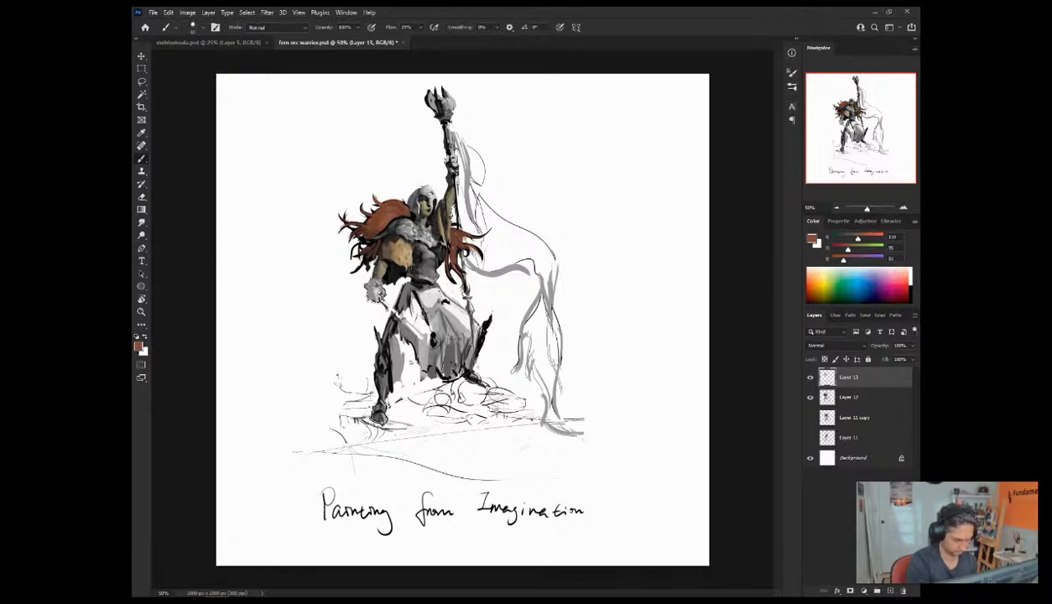
alt+click(401, 237)
key(bracketright)
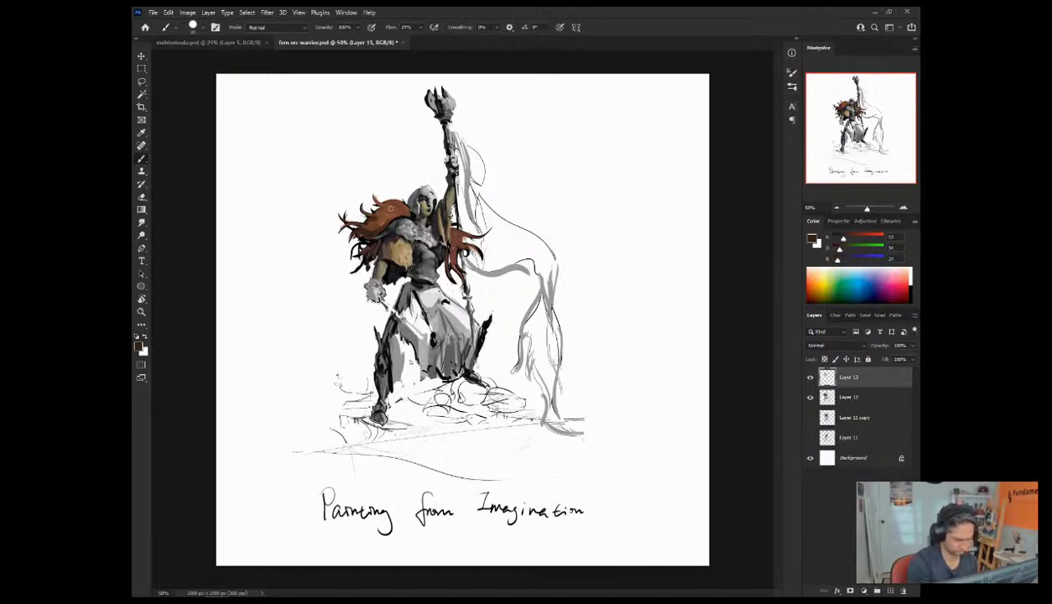
alt+click(392, 238)
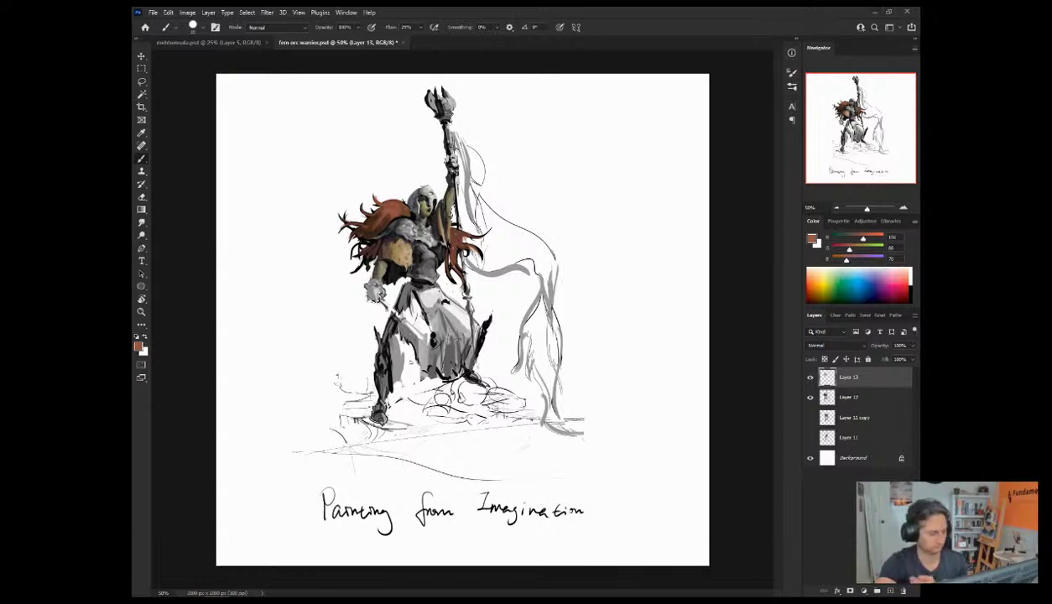
Step: Shade the hair beside the helmet with a sampled near-black shifted slightly toward red, at 100% zoom
click(903, 208)
click(904, 208)
drag(424, 238, 483, 299)
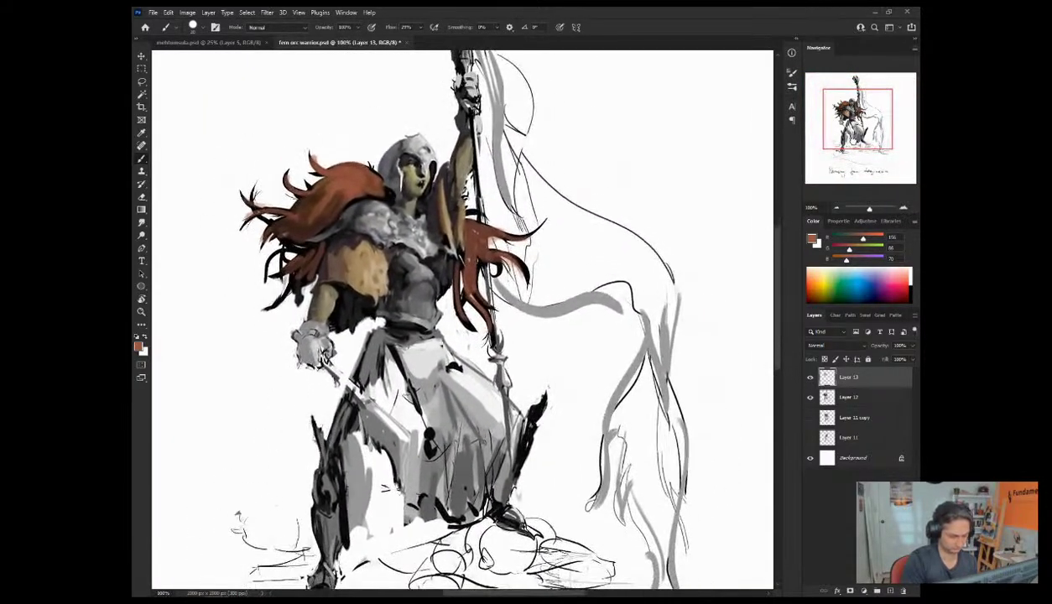
alt+click(386, 191)
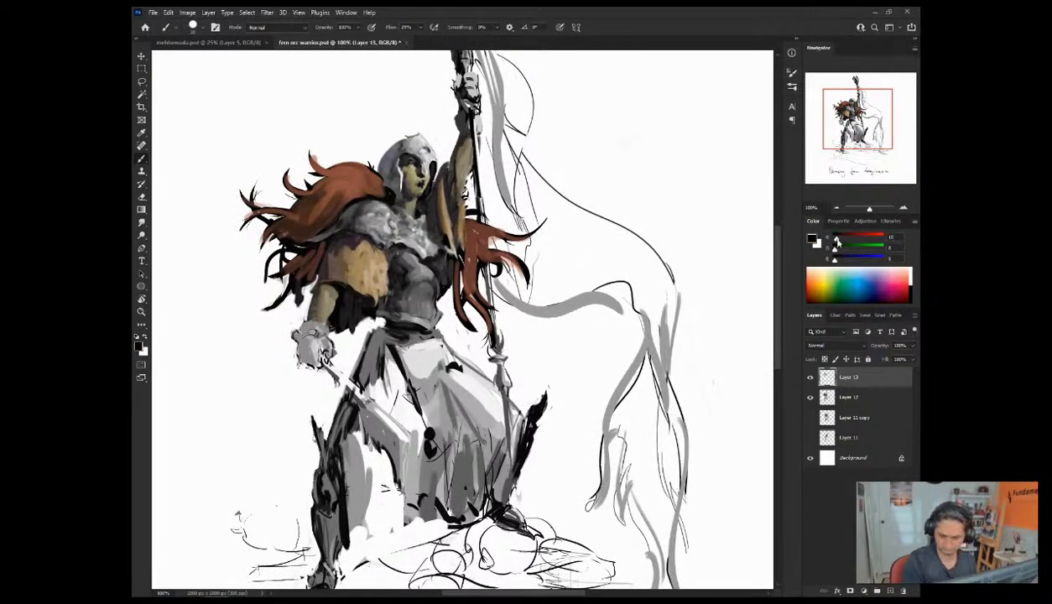
alt+click(374, 189)
mouse_move(376, 190)
mouse_down()
mouse_move(354, 186)
mouse_move(346, 166)
mouse_up()
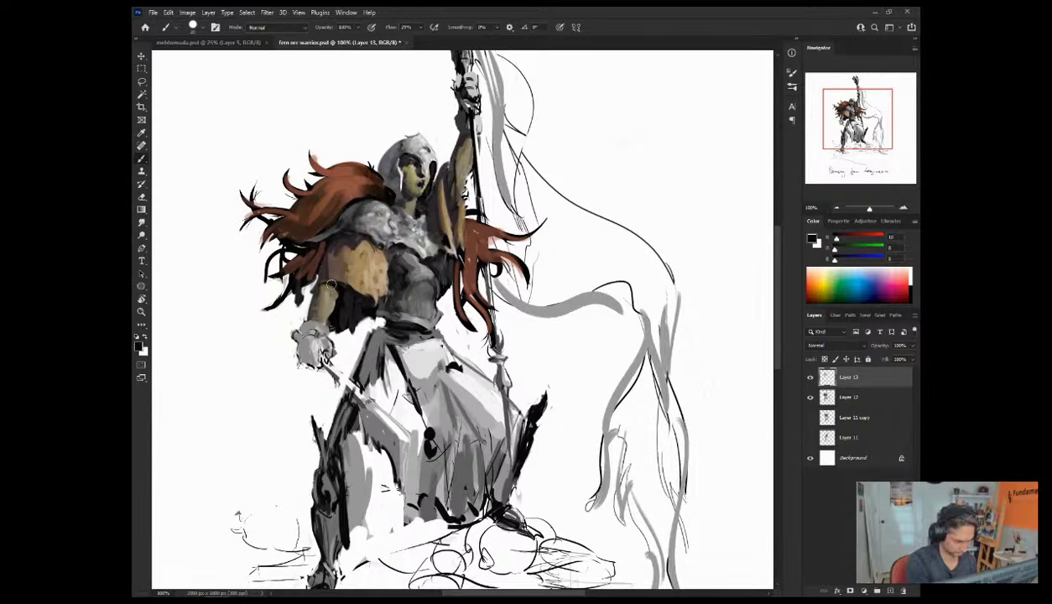
Step: Darken the hair locks behind the staff with near-black strokes, redoing strokes and adjusting the brush size
key([)
key([)
drag(460, 224, 458, 289)
key(ctrl+z)
key(])
key(])
mouse_move(459, 226)
mouse_down()
mouse_move(491, 234)
mouse_move(476, 296)
mouse_up()
key(ctrl+z)
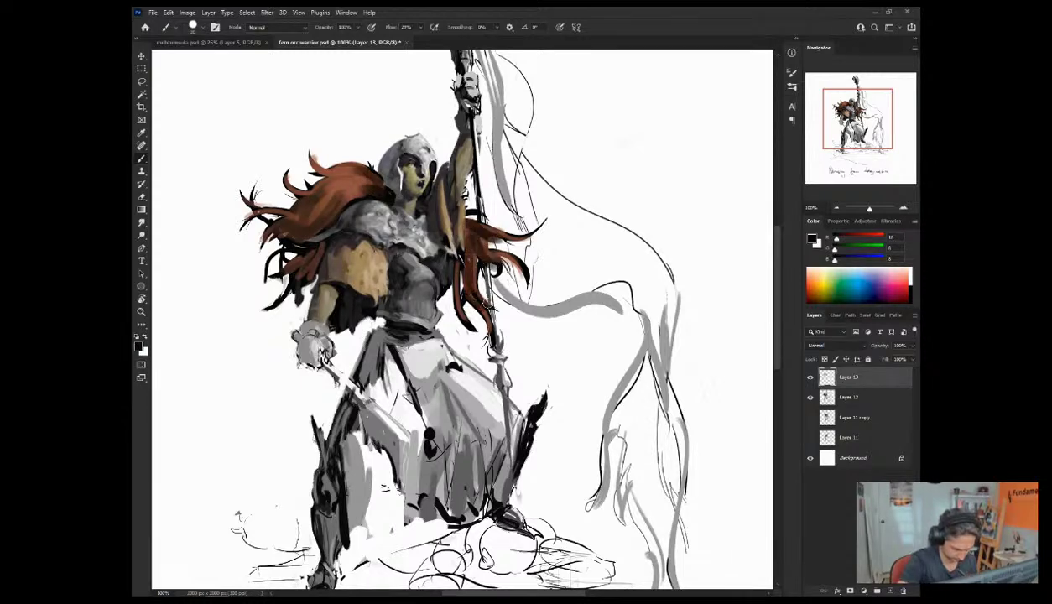
key(ctrl+z)
Step: Deepen the shadows between the shoulder hair locks with near-black and restore midtones in the hair with sampled reddish brown
drag(366, 183, 314, 202)
key(ctrl+z)
drag(290, 226, 320, 205)
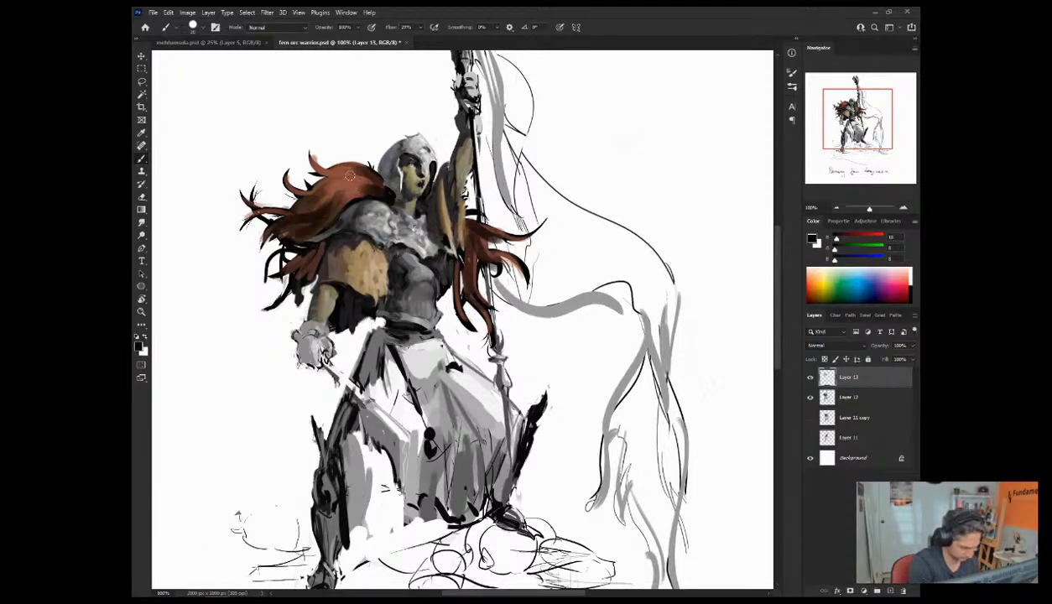
drag(294, 260, 308, 255)
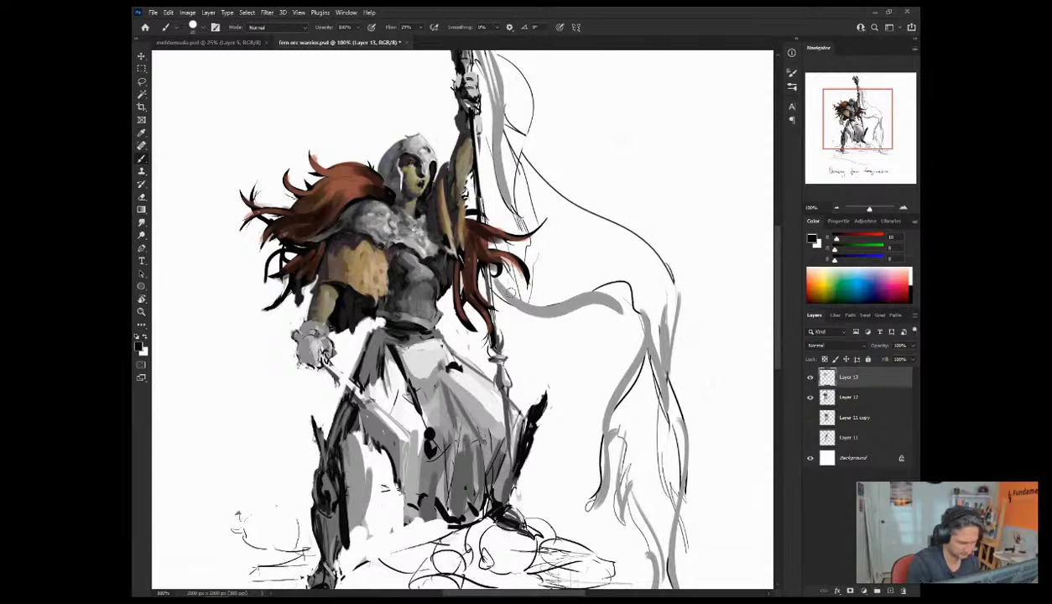
alt+click(351, 177)
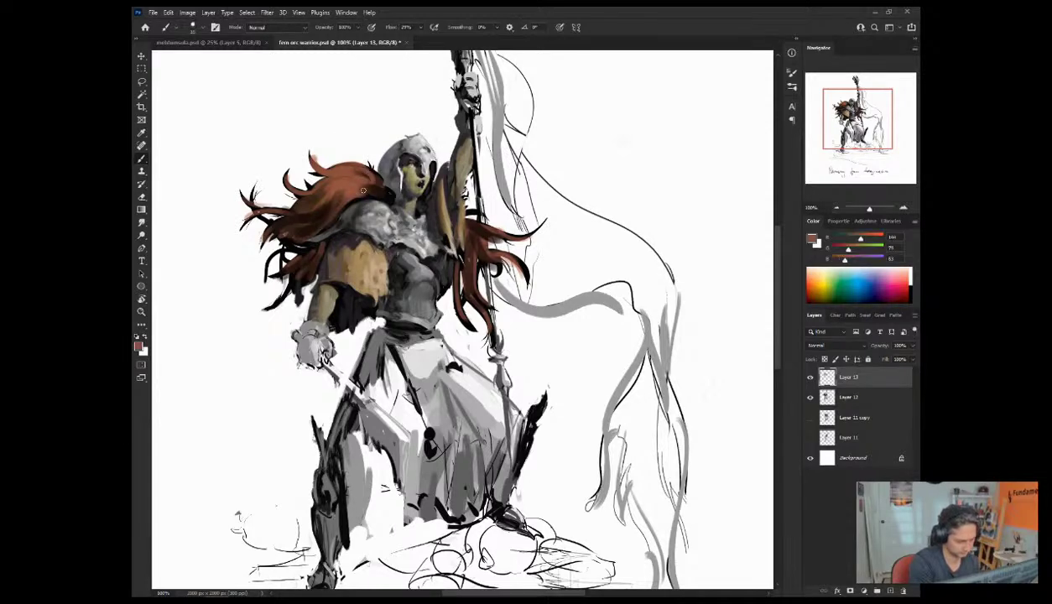
drag(465, 250, 468, 239)
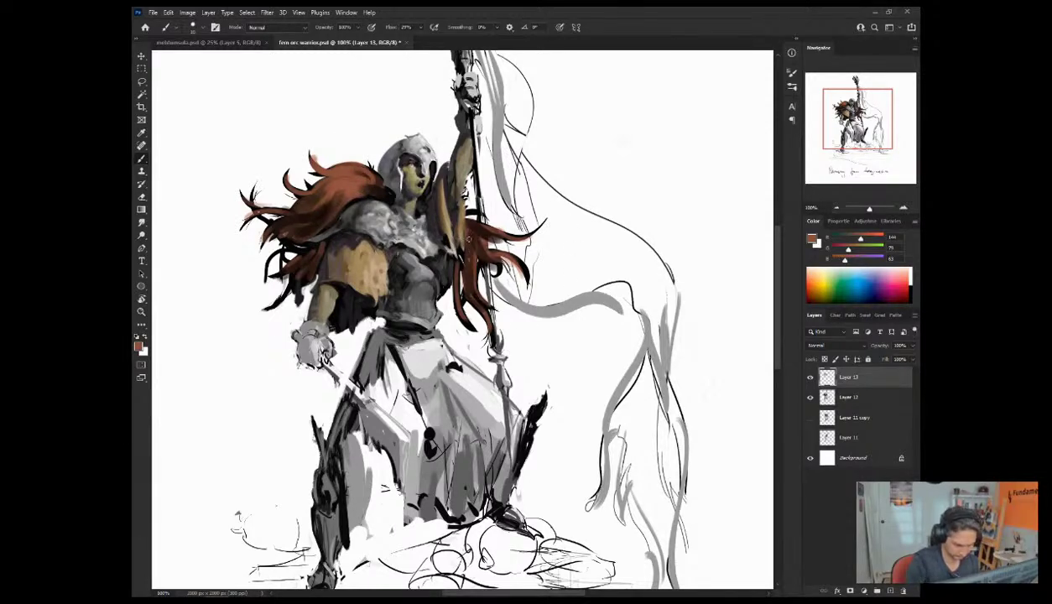
Step: Touch up the fur collar below the helmet with sampled warm and neutral mid greys, at 66.67% zoom
click(834, 208)
click(834, 208)
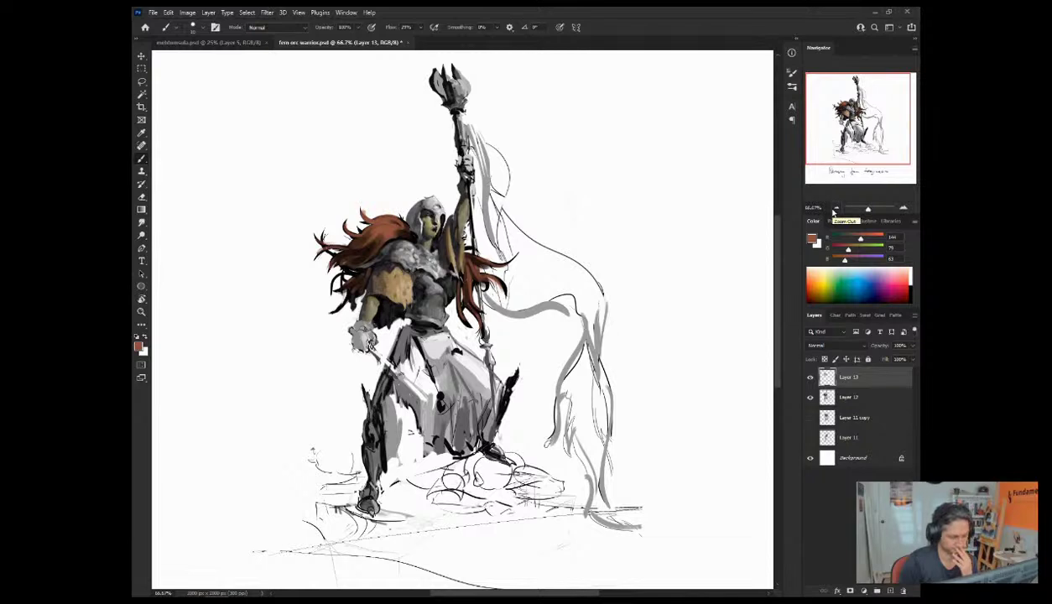
alt+click(391, 270)
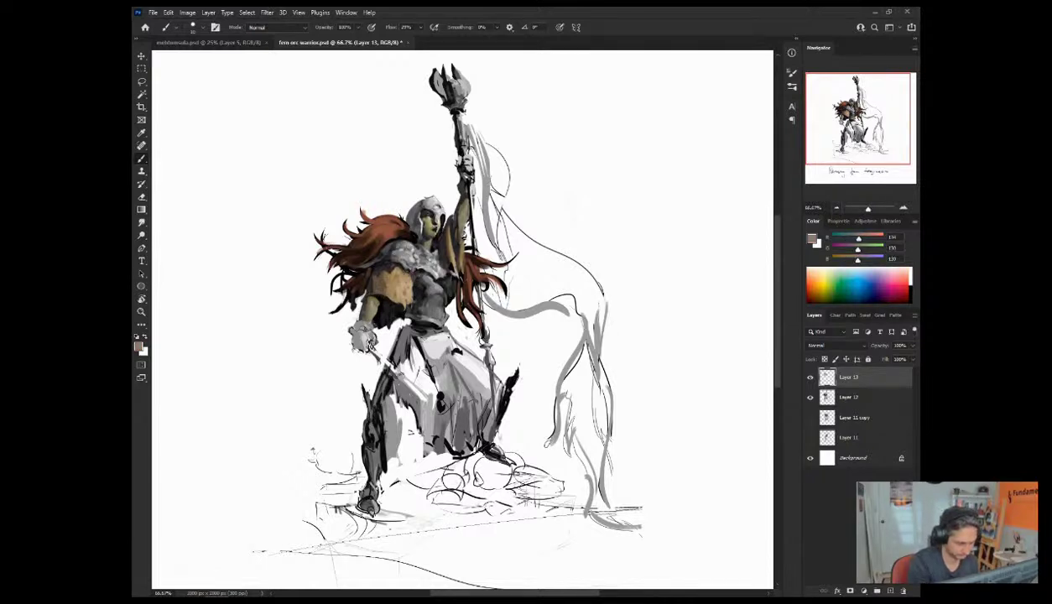
drag(430, 265, 418, 262)
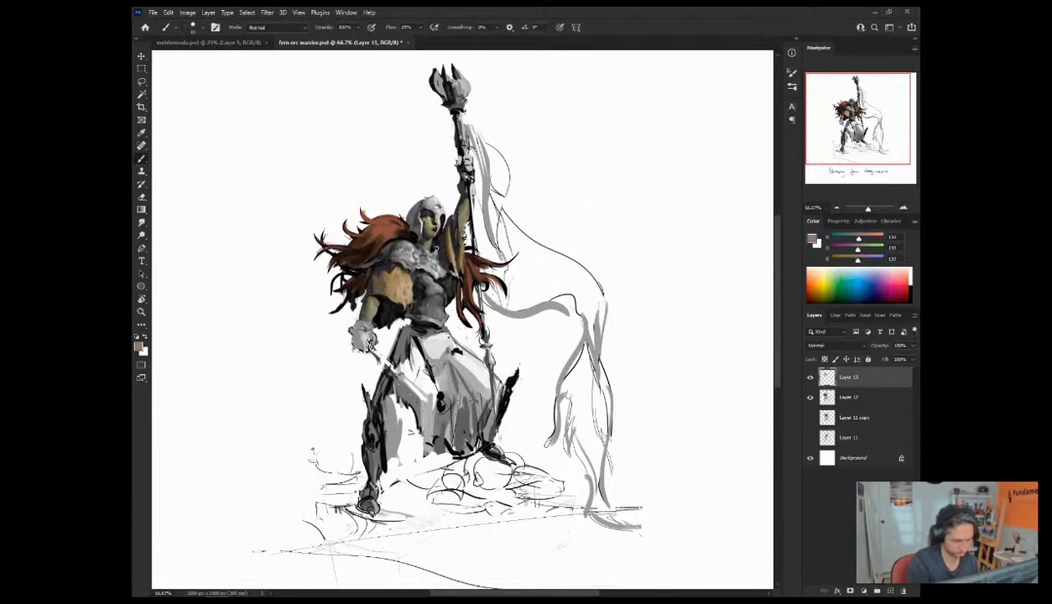
alt+click(426, 268)
alt+click(418, 271)
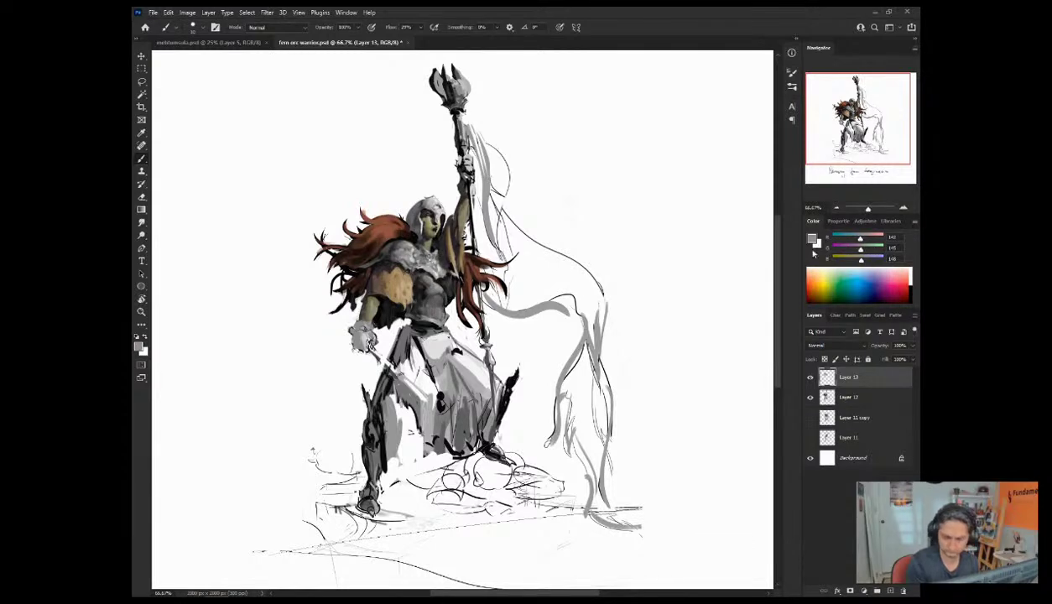
Step: Shift the sampled grey through golden tan to a reddish brown and tint patches of the fur collar with it
drag(860, 257, 854, 257)
drag(860, 248, 863, 237)
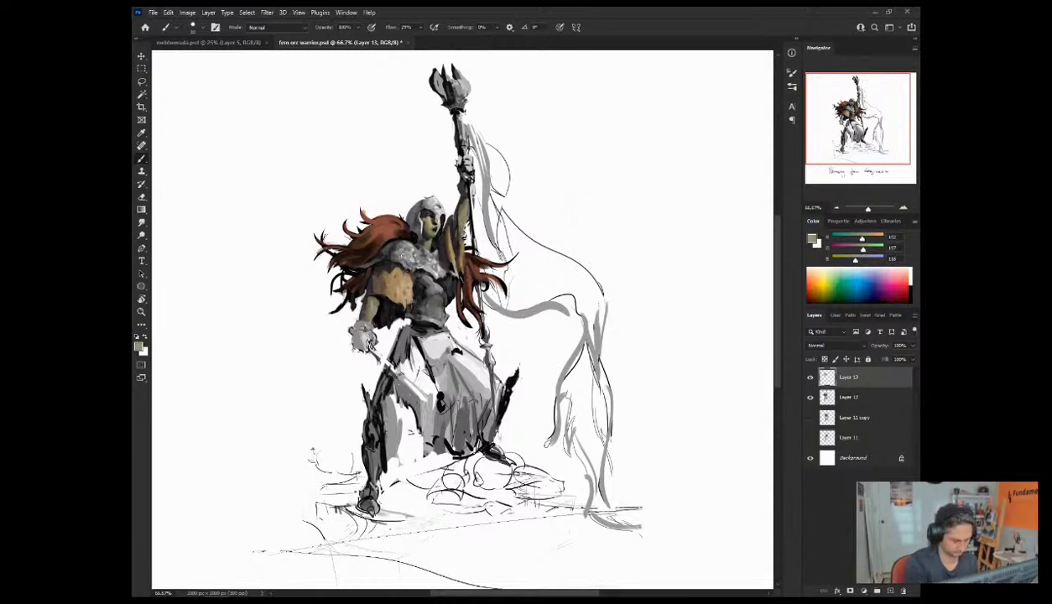
mouse_move(855, 259)
mouse_down()
mouse_move(864, 237)
mouse_move(856, 249)
mouse_up()
click(860, 249)
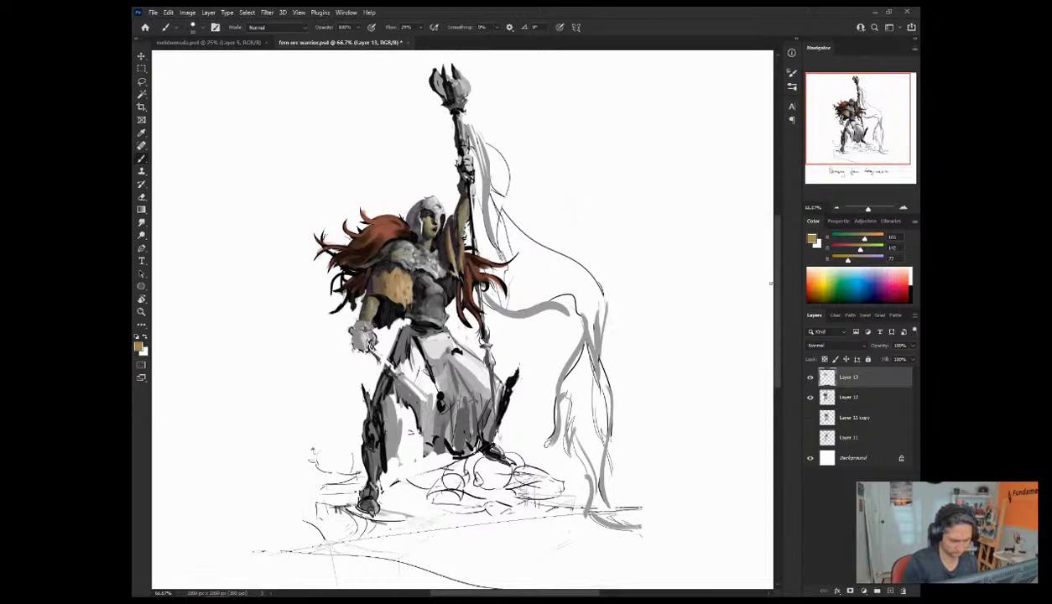
drag(847, 259, 851, 250)
drag(864, 239, 848, 251)
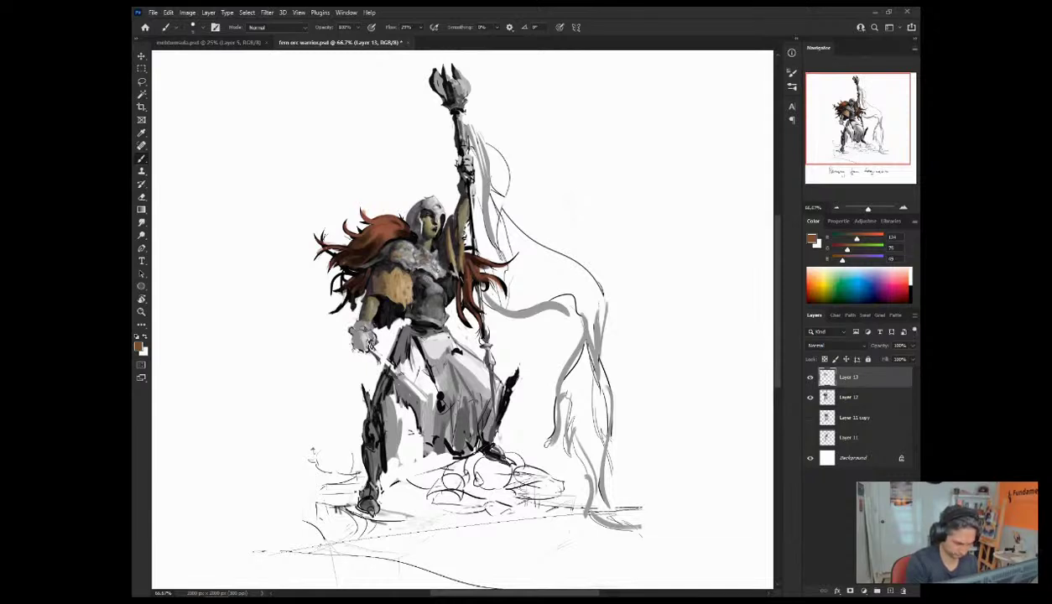
Step: Blend the brown tint into the fur collar over the shoulder with sampled grey and muted brown
alt+click(399, 246)
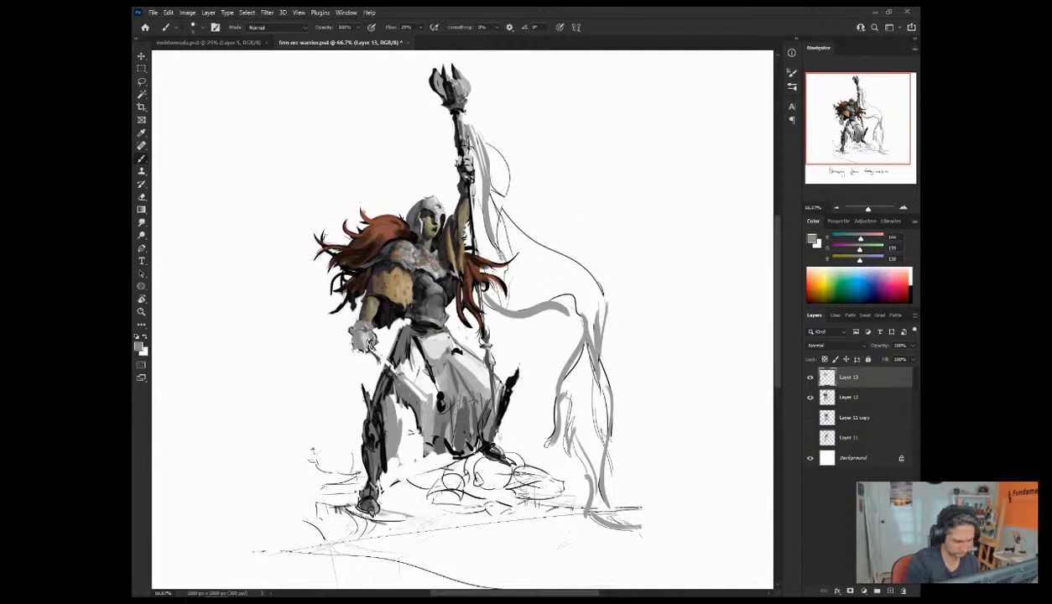
alt+click(417, 249)
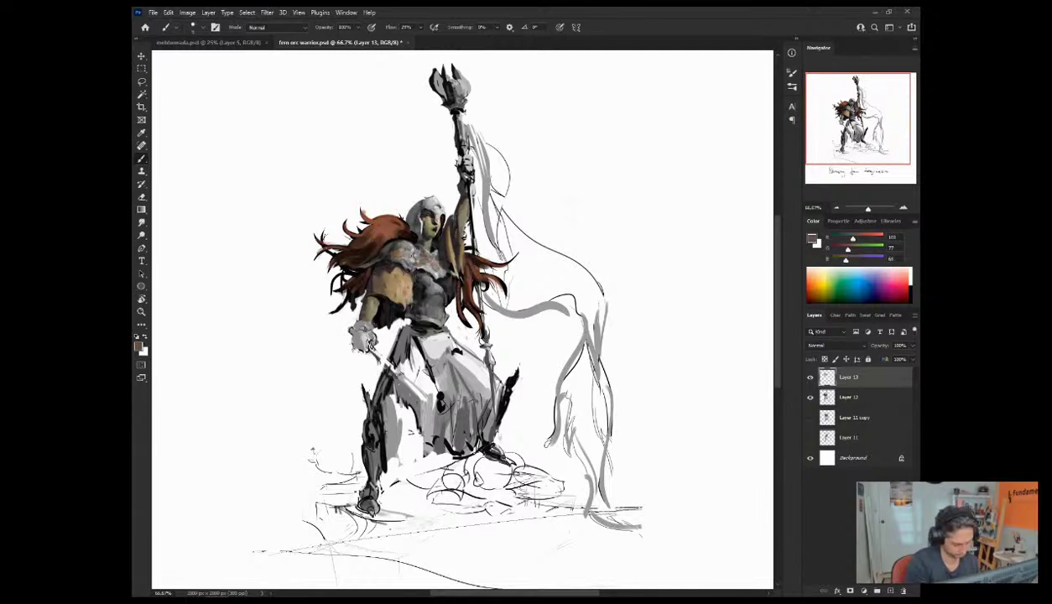
drag(395, 258, 402, 262)
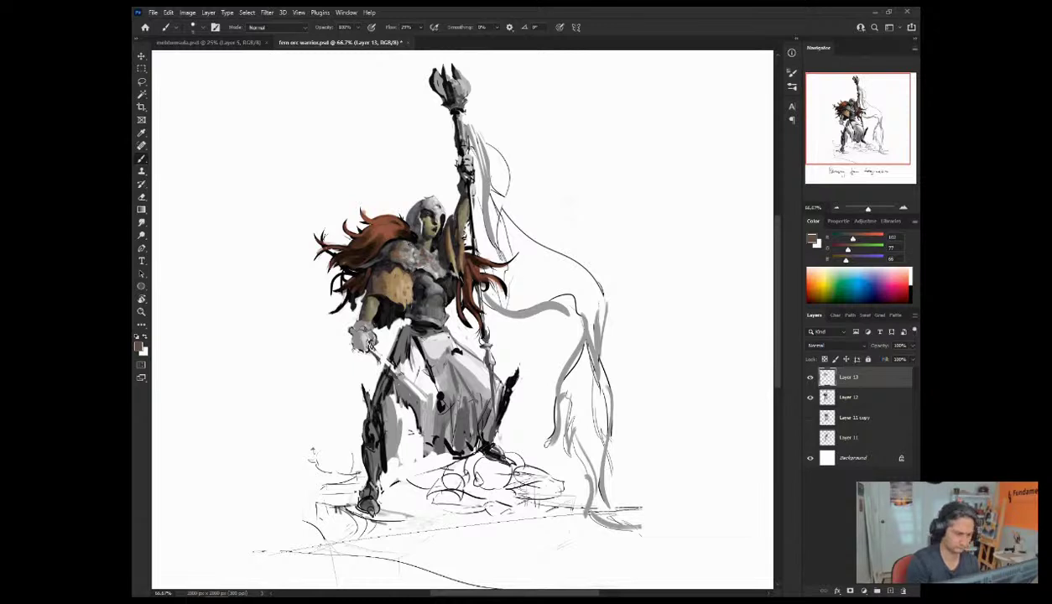
Step: Check the figure mirrored, restore its orientation, and darken the sleeve edge beside the breastplate with sampled near-black and dark brown
key(ctrl+shift+h)
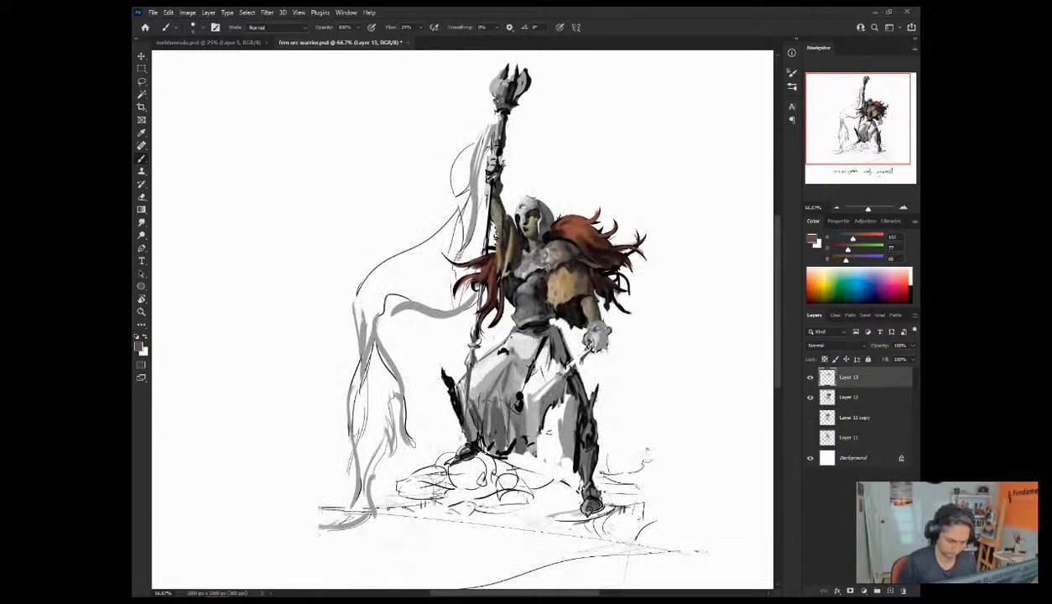
key(d)
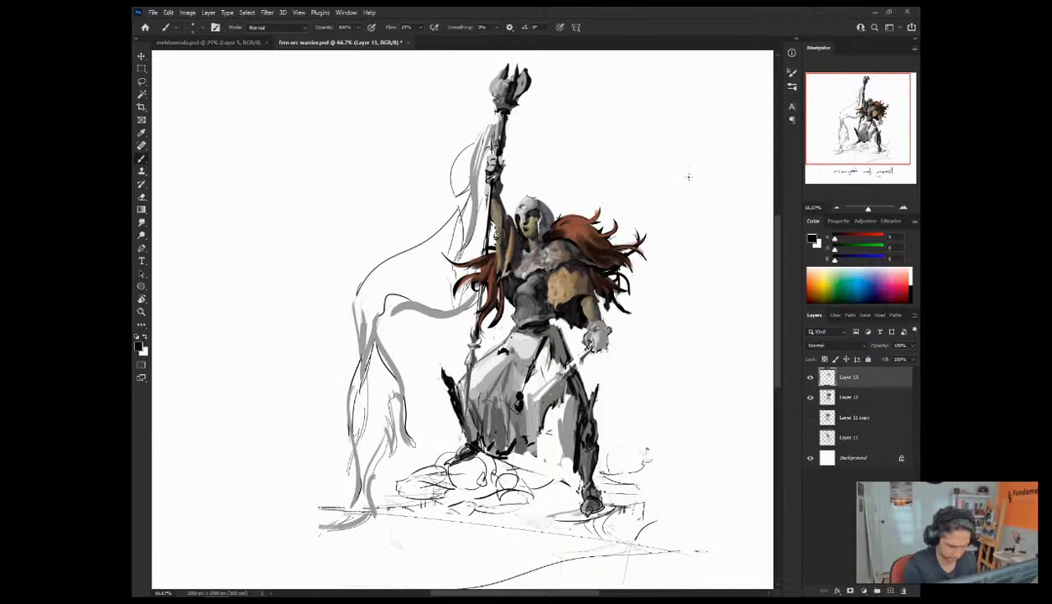
key(ctrl+shift+h)
alt+click(407, 285)
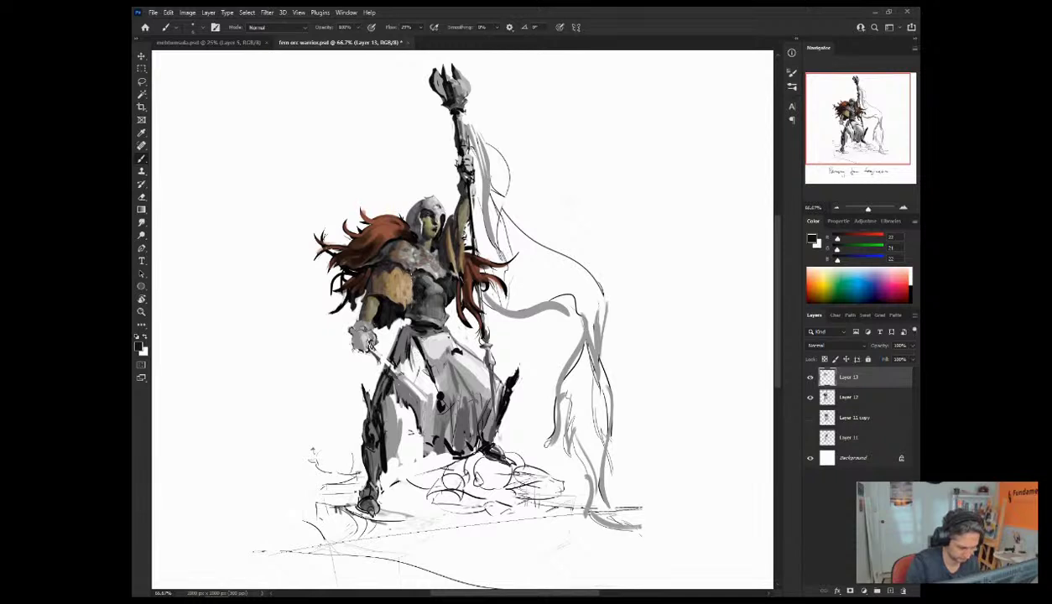
alt+click(406, 298)
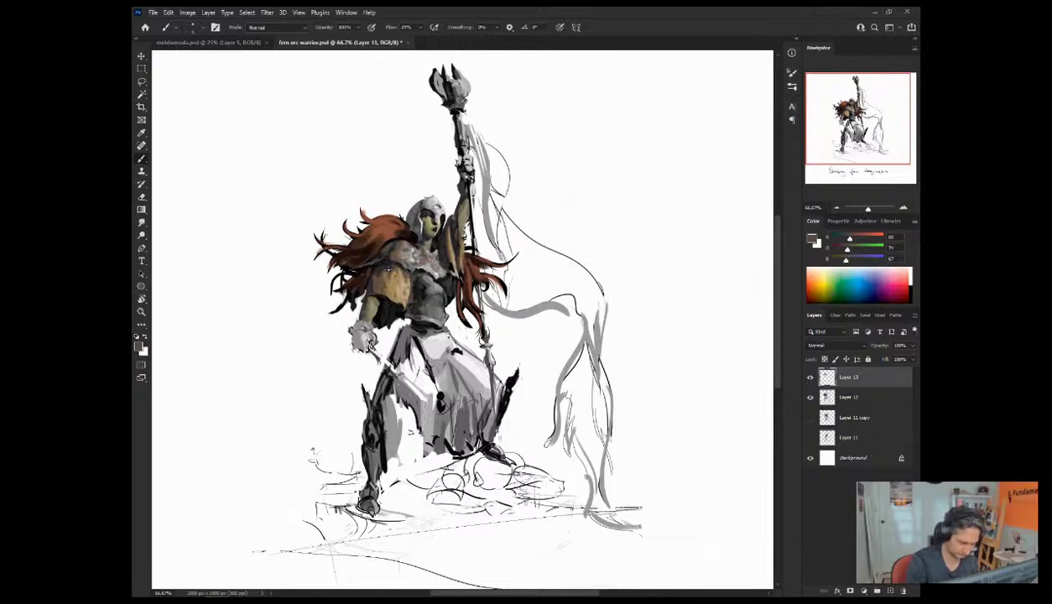
Step: Shade the top of the golden-tan sleeve under the fur collar with sampled dark and muted browns
alt+click(386, 269)
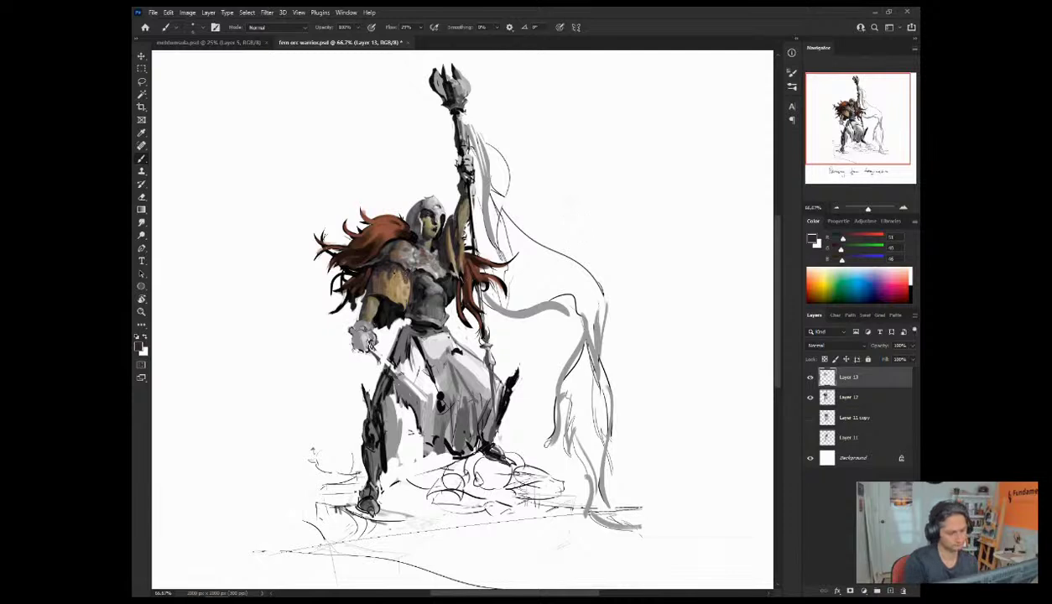
alt+click(382, 268)
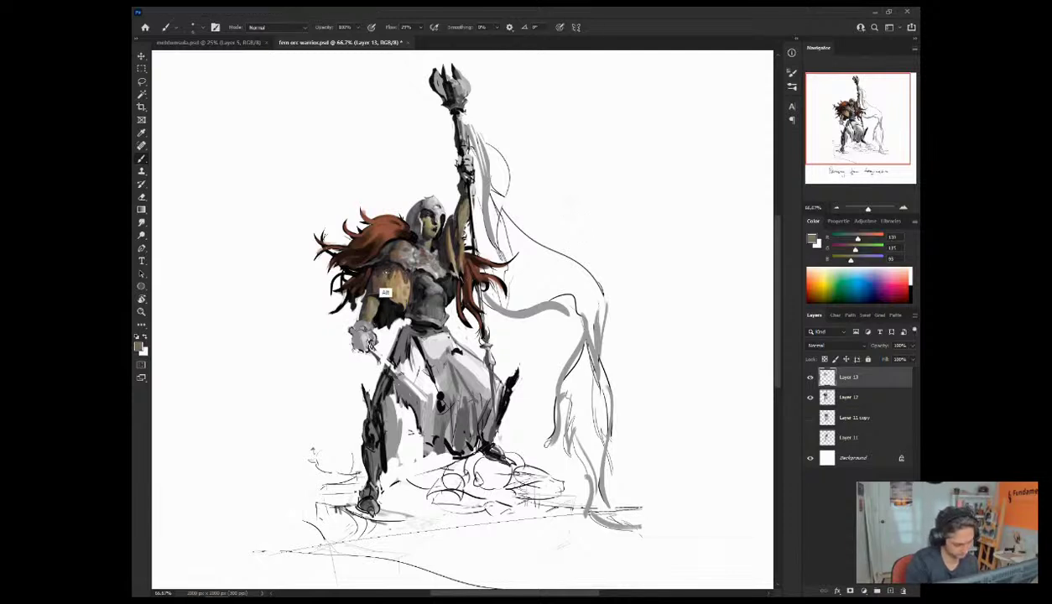
alt+click(390, 294)
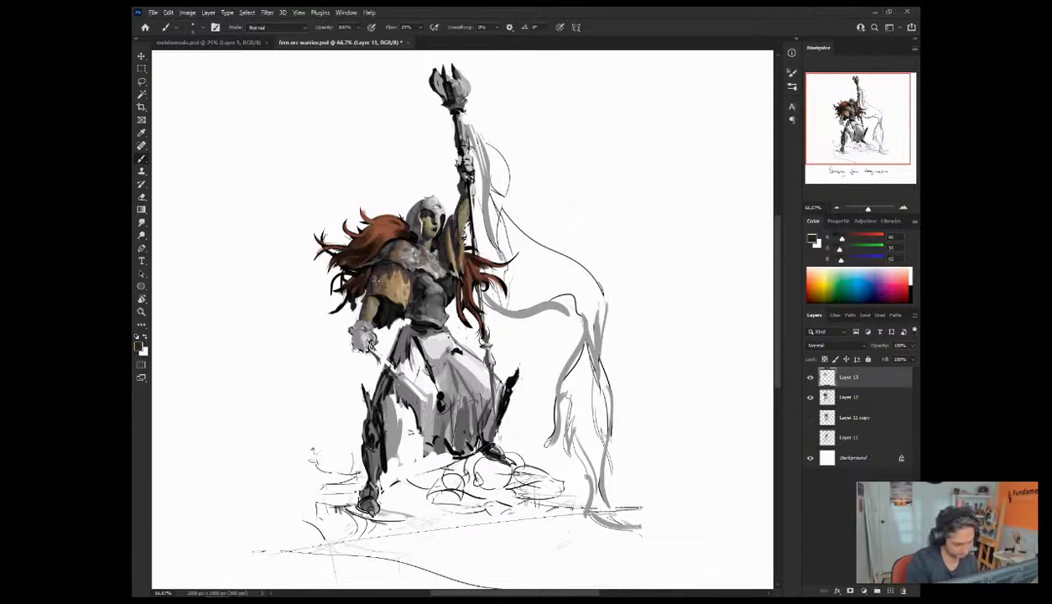
alt+click(378, 285)
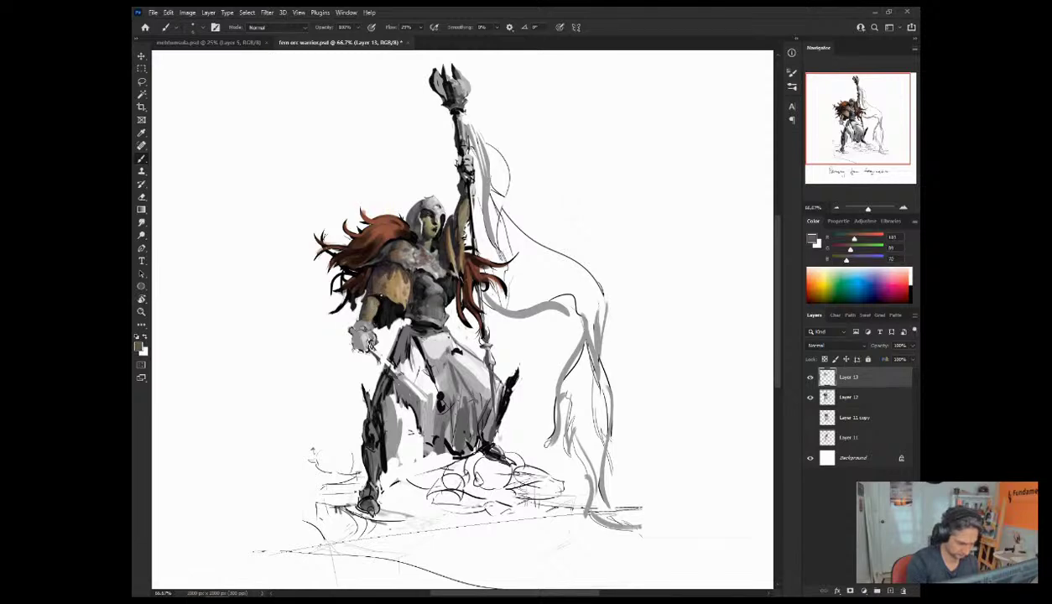
drag(382, 287, 395, 276)
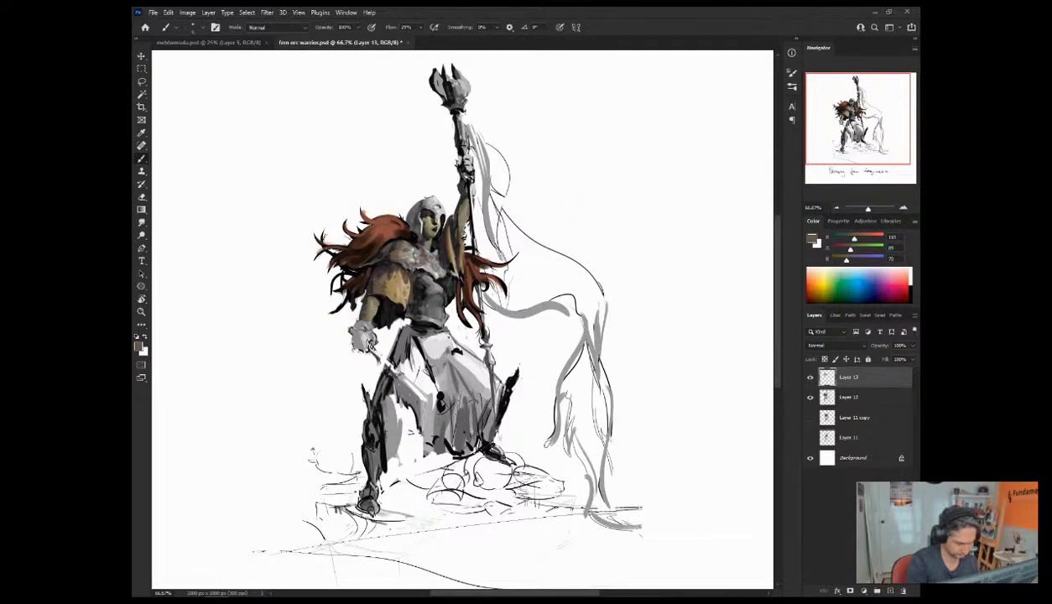
Step: Mirror the canvas and brush sampled golden tan between the sleeve's upper part and the breastplate
key(ctrl+shift+h)
alt+click(556, 297)
mouse_move(558, 265)
mouse_down()
mouse_move(558, 276)
mouse_move(541, 281)
mouse_up()
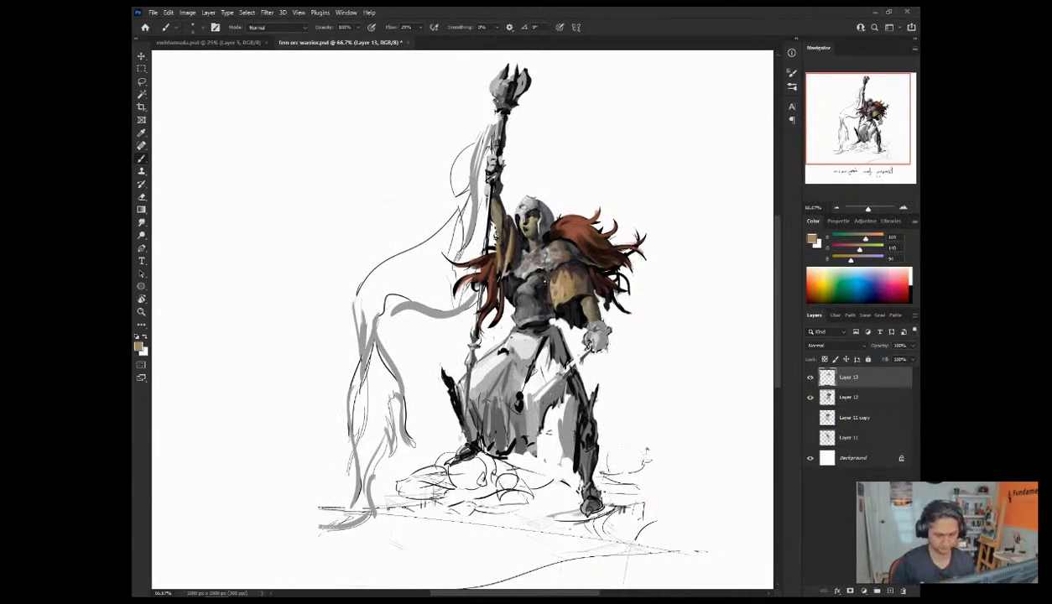
Step: Shade the raised arm's sleeve with sampled dark brown and near-black, at 100% zoom
key(ctrl+plus)
drag(880, 132, 884, 135)
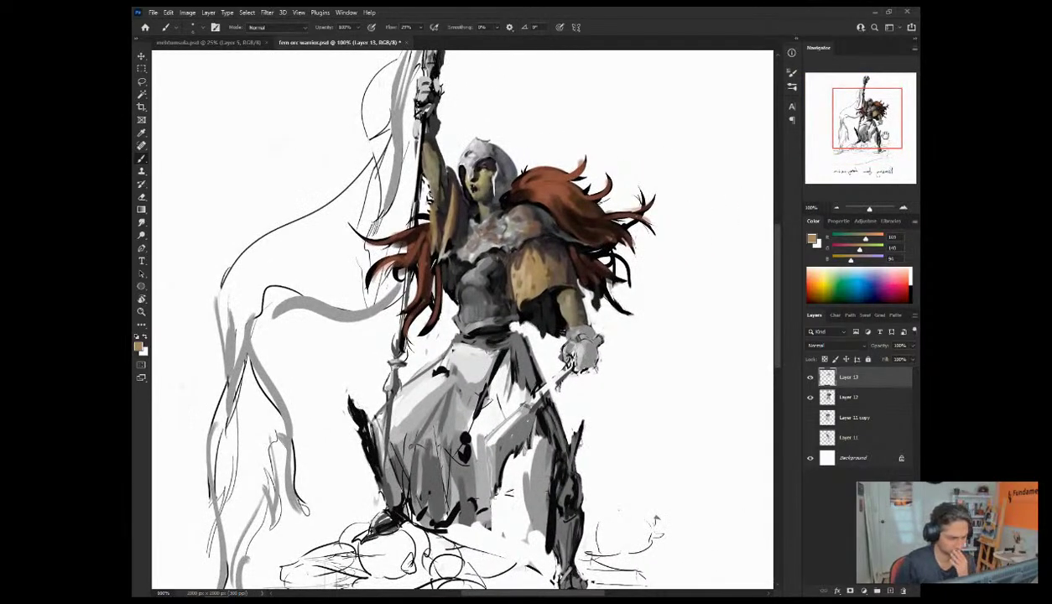
alt+click(429, 212)
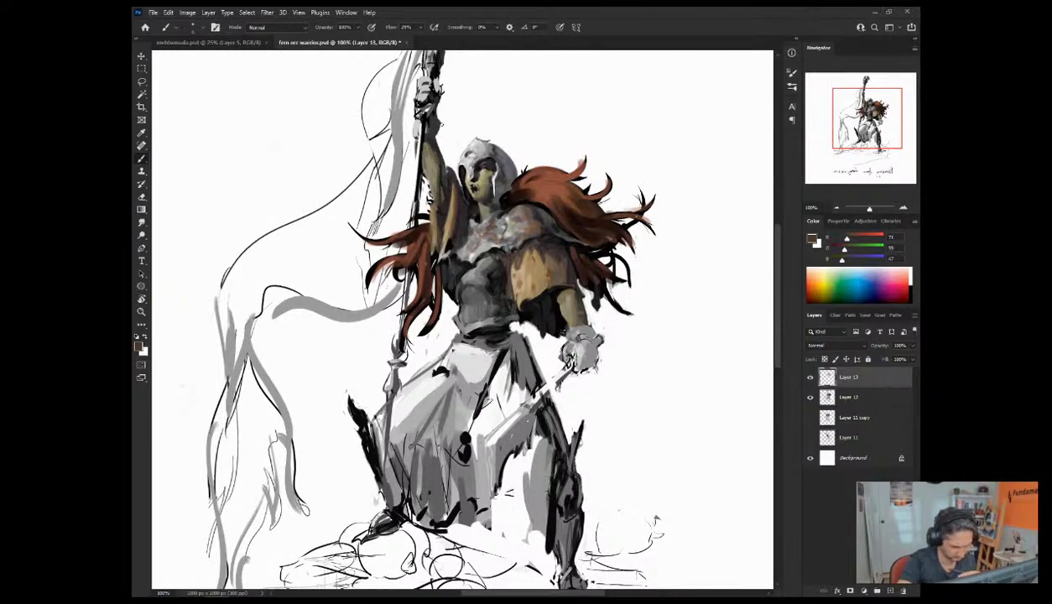
alt+click(437, 196)
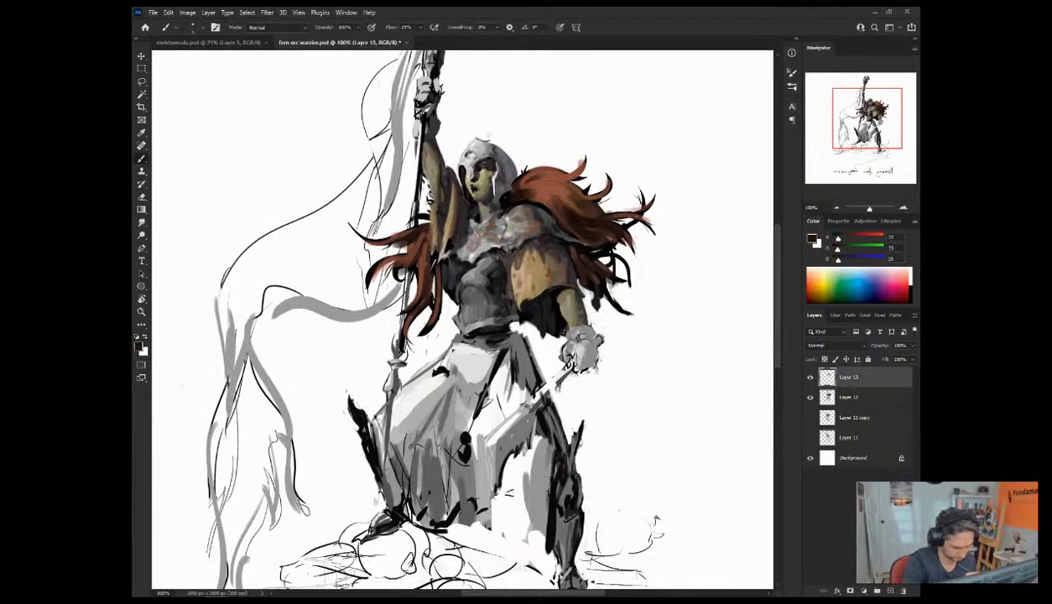
alt+click(446, 187)
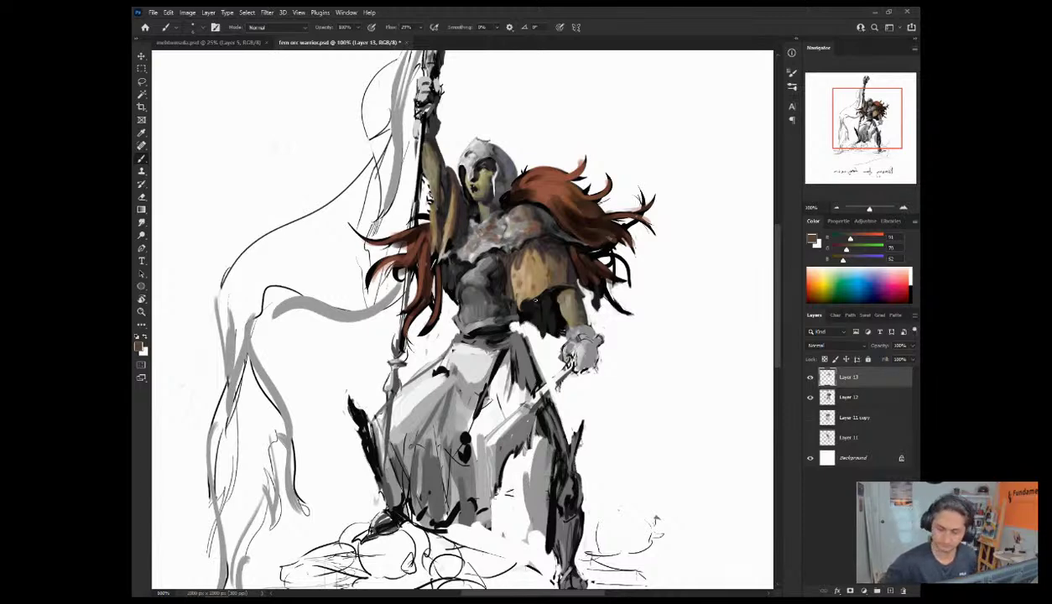
Step: Deepen the shadow between the raised sleeve and the breastplate with sampled near-black, at 66.67% zoom
click(835, 208)
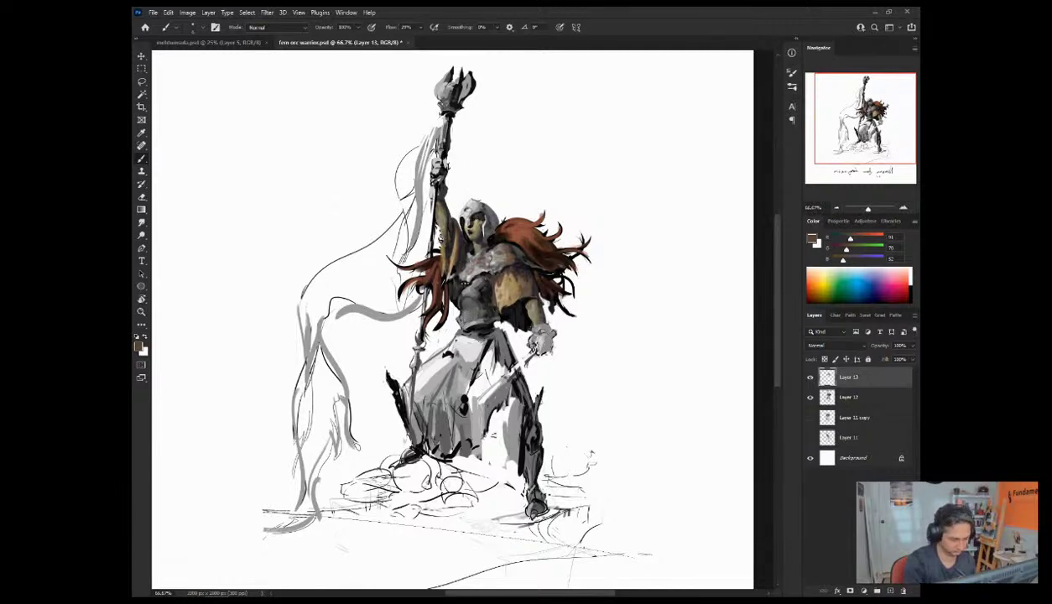
alt+click(456, 274)
alt+click(450, 301)
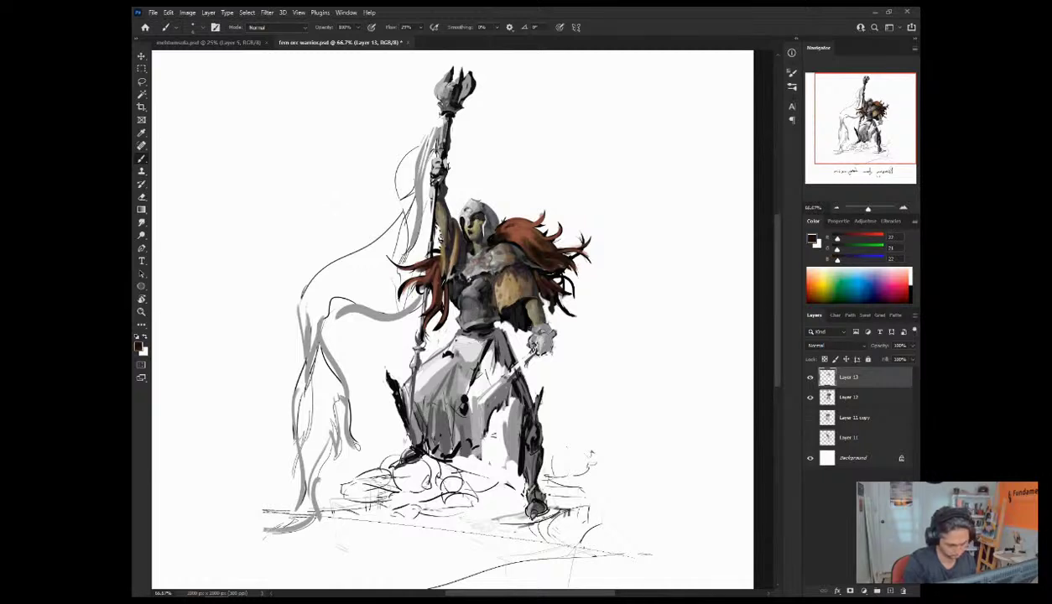
Step: Flip the canvas back and refine the neck, raised sleeve edge and helmet with sampled dark greys, near-white and light grey
key(ctrl+shift+h)
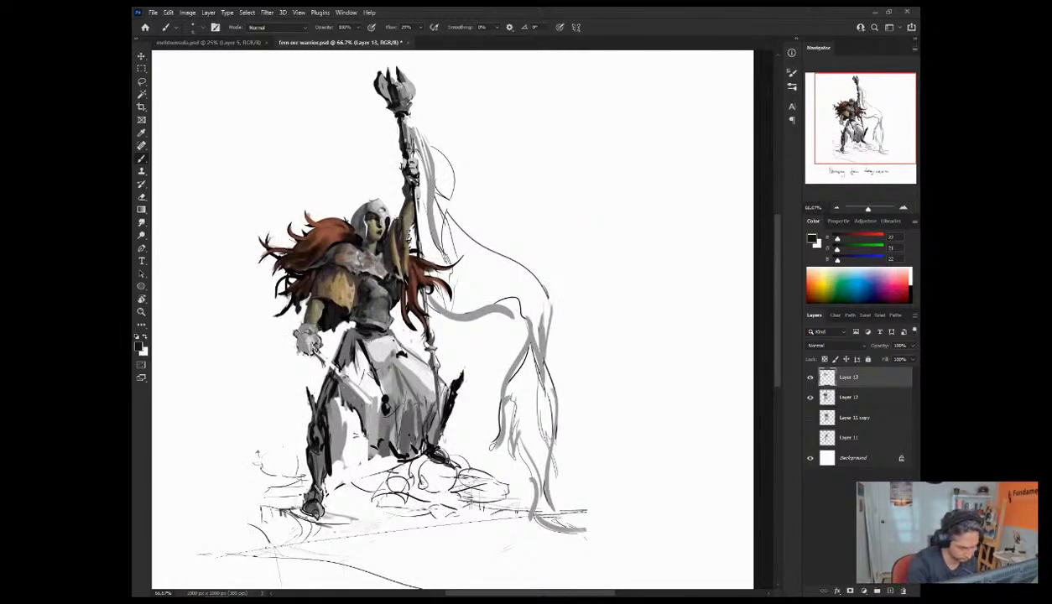
alt+click(387, 237)
alt+click(389, 245)
key(x)
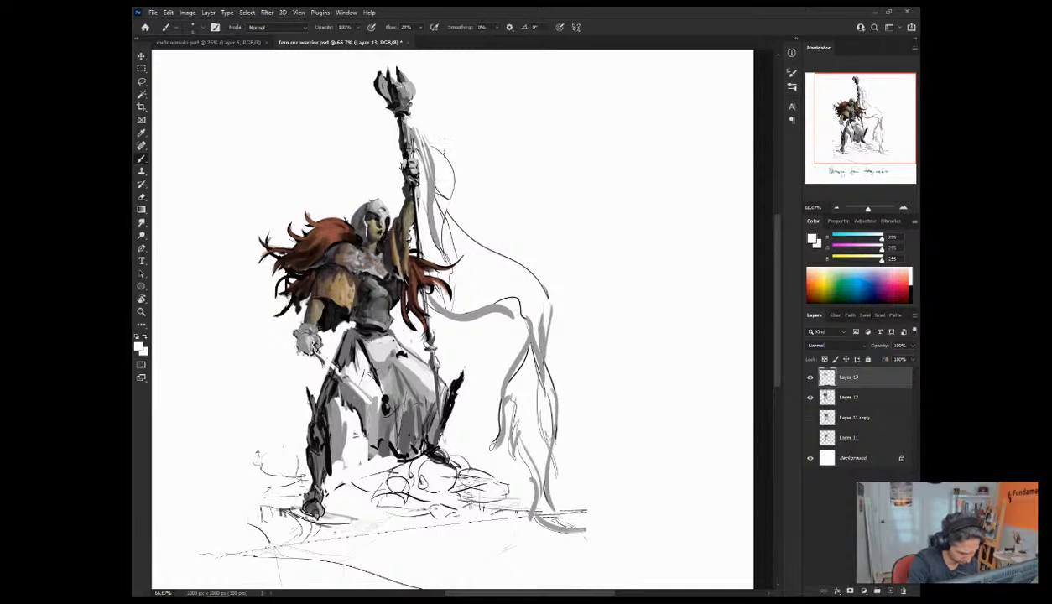
key(x)
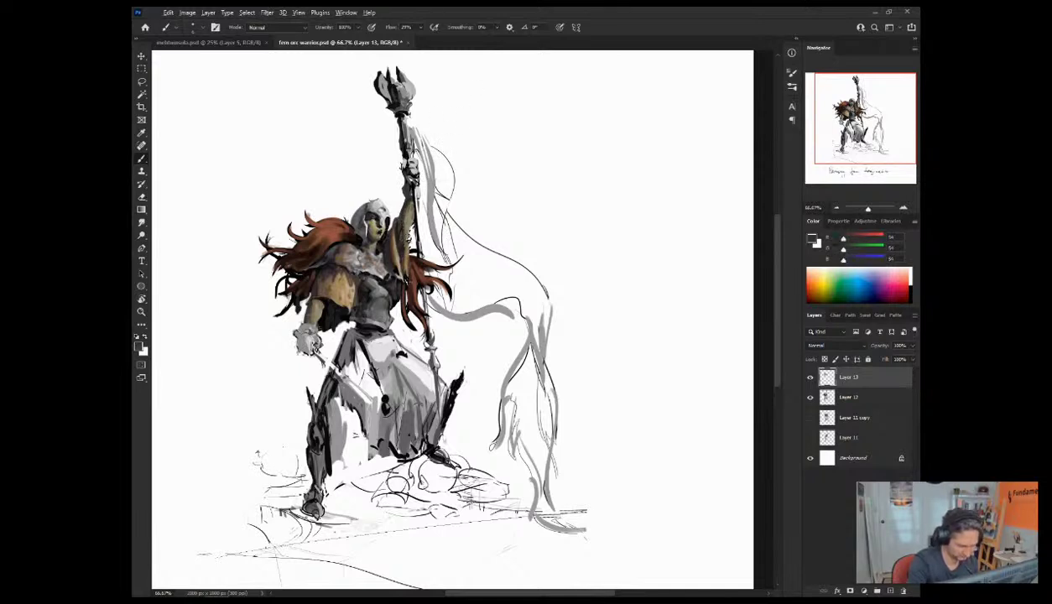
alt+click(386, 273)
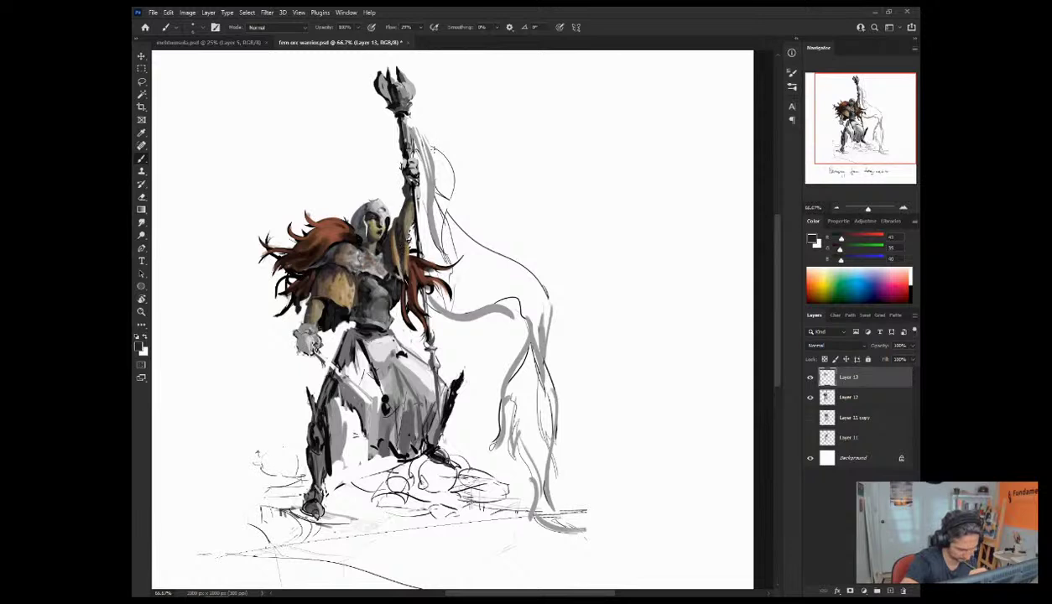
alt+click(397, 254)
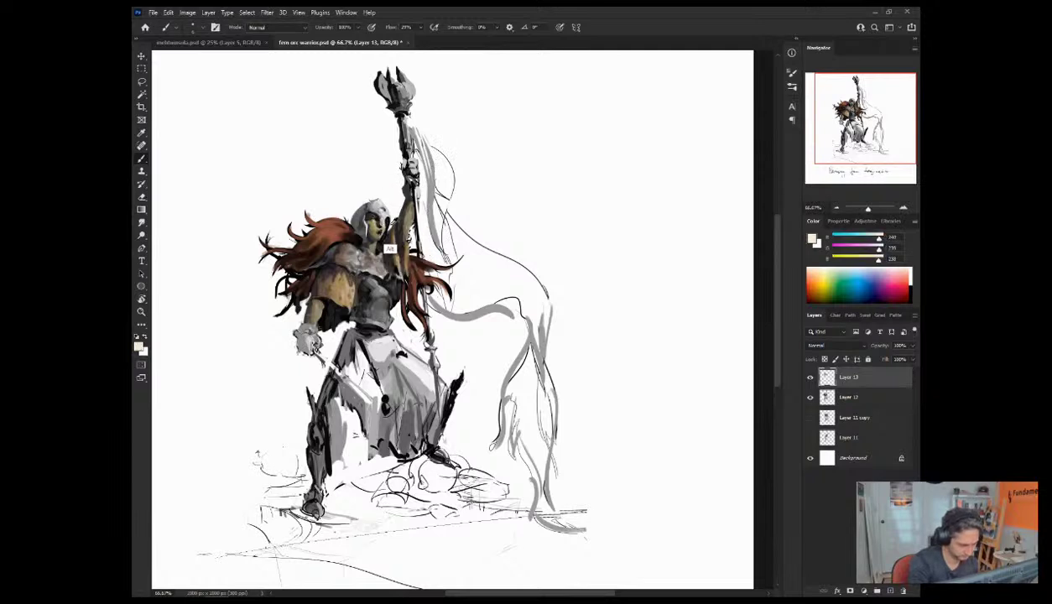
alt+click(377, 208)
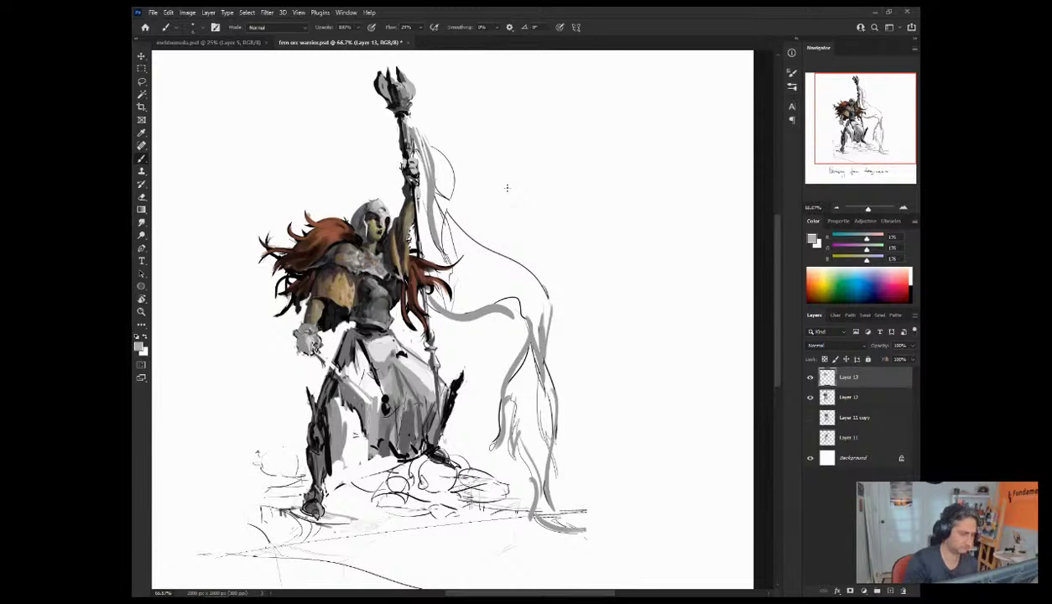
Step: Shade the lowered arm's sleeve along the breastplate with sampled dark brown and black
alt+click(355, 281)
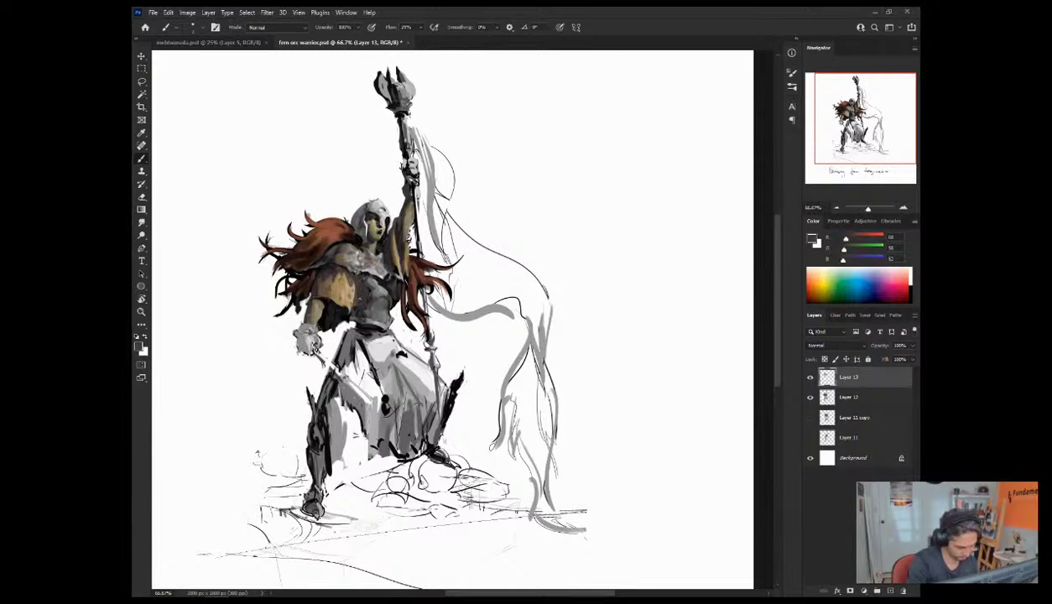
drag(357, 282, 363, 300)
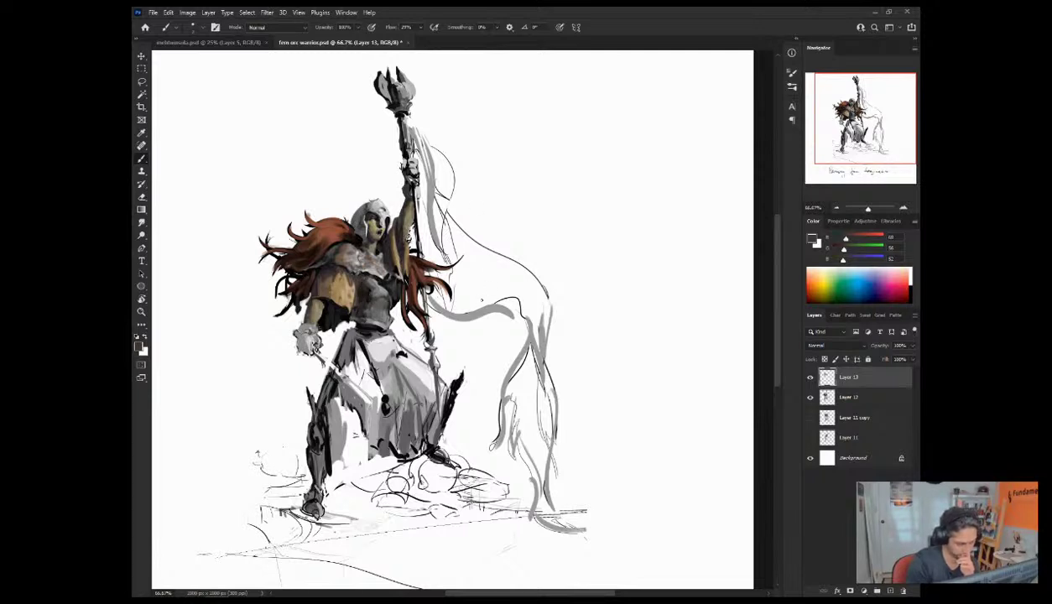
alt+click(344, 309)
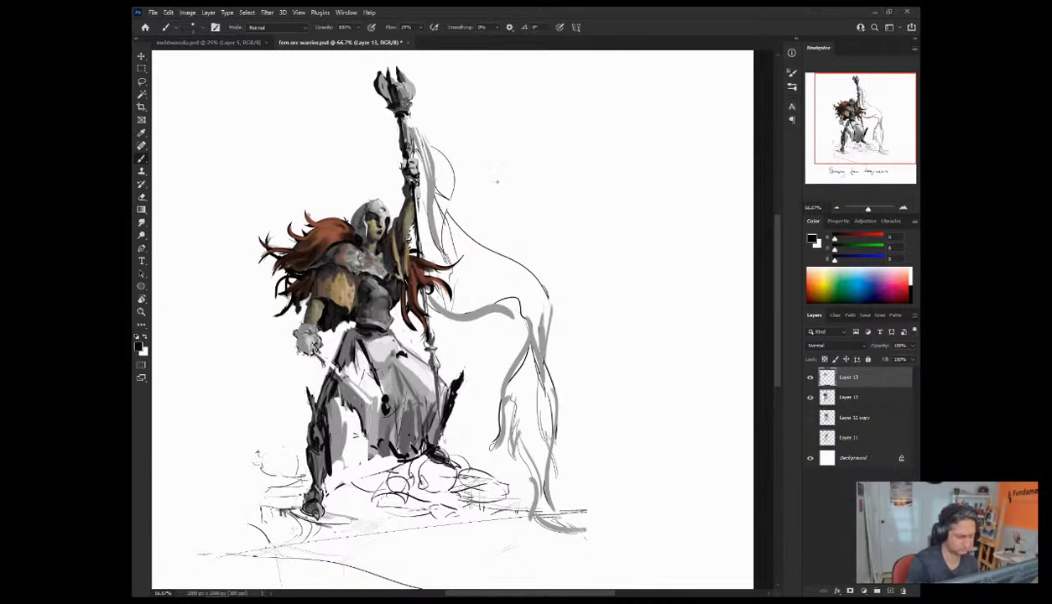
Step: Flip the canvas horizontally and refine the fur collar and the neck area with sampled dark grey, mid-grey and near-black
key(ctrl+shift+h)
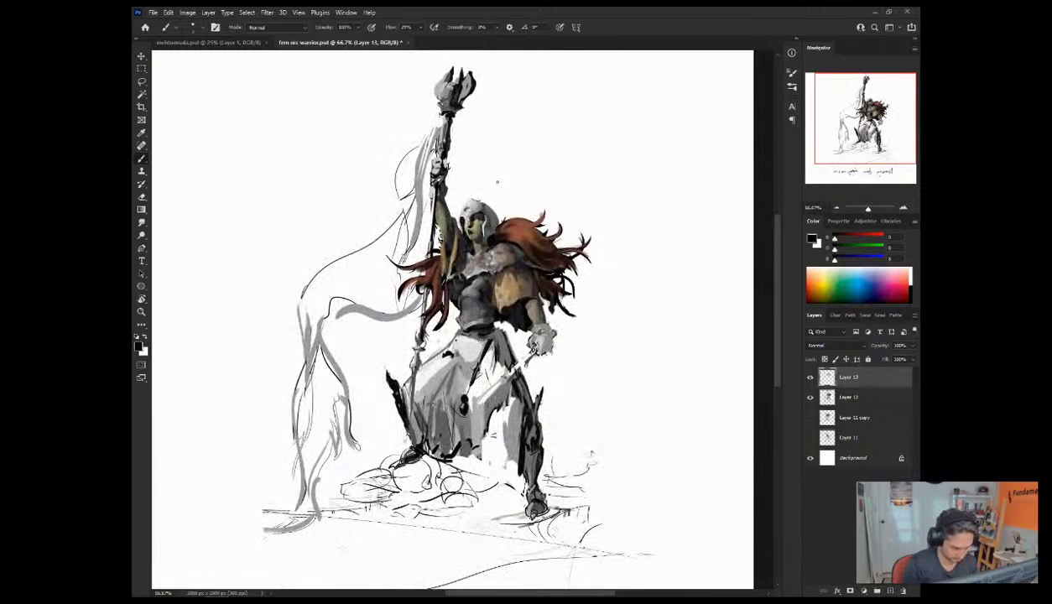
alt+click(455, 266)
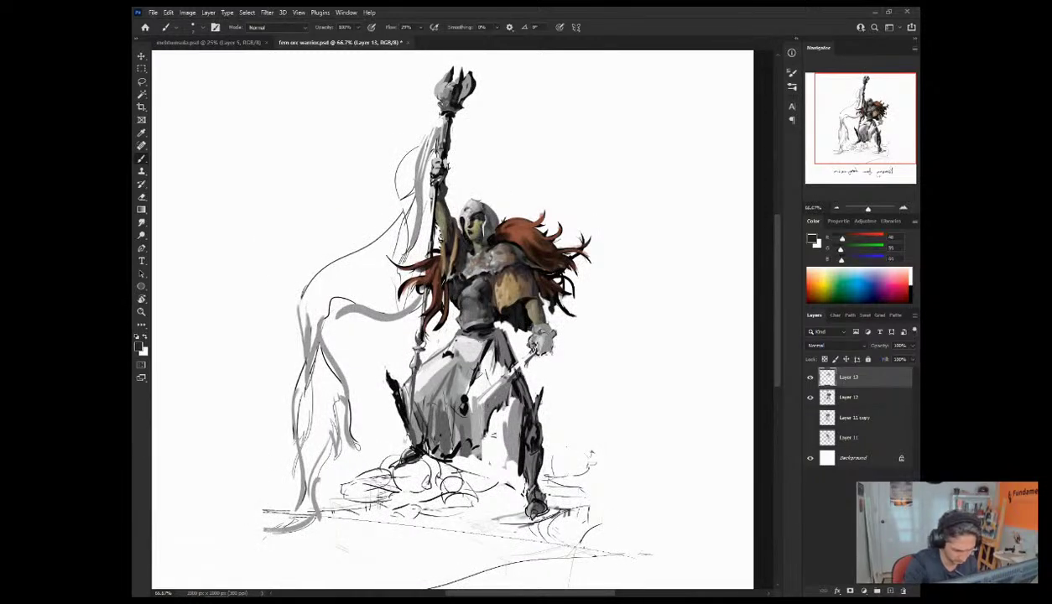
alt+click(465, 235)
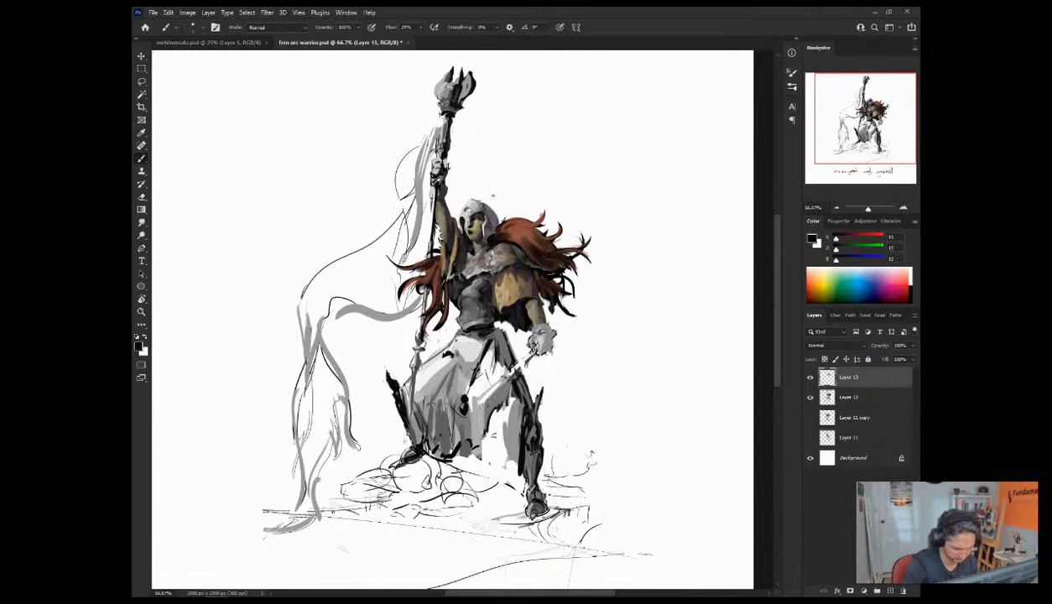
alt+click(460, 266)
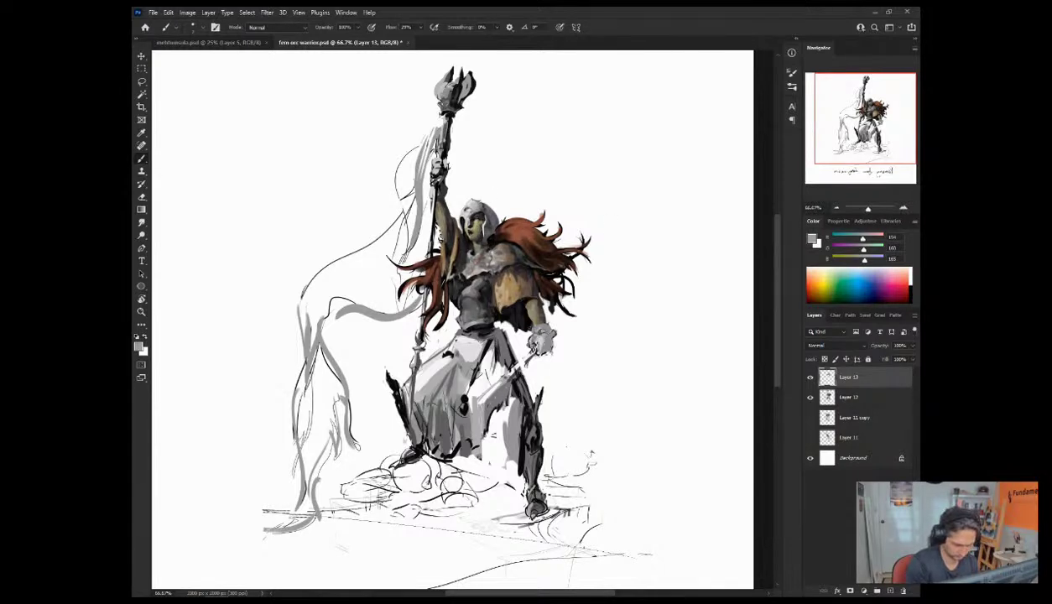
alt+click(484, 259)
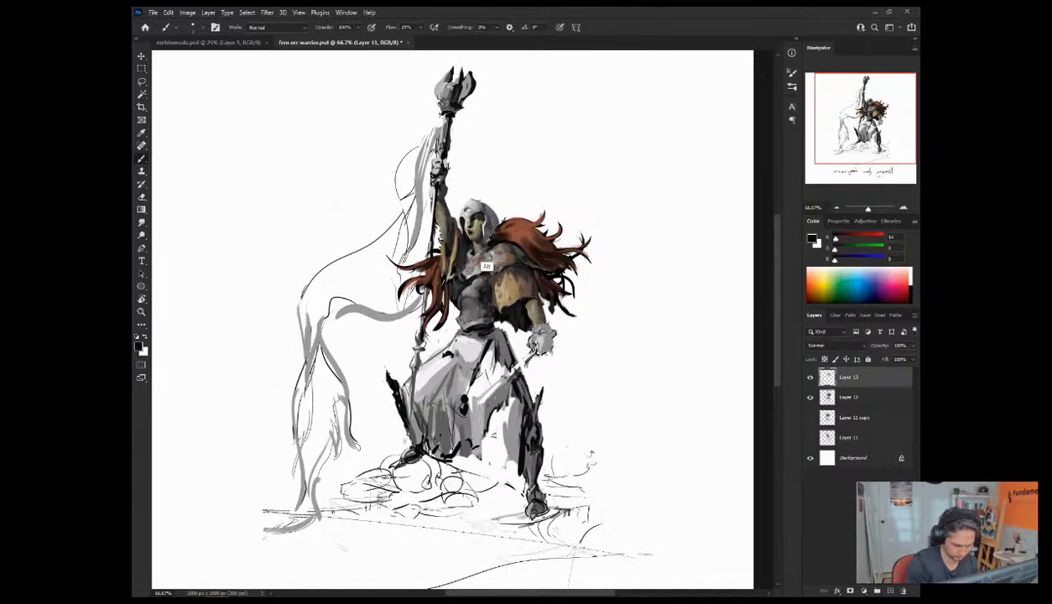
Step: Rework the raised sleeve's lower part beside the breastplate with sampled near-black, light grey-tan, dark brown and black
alt+click(454, 270)
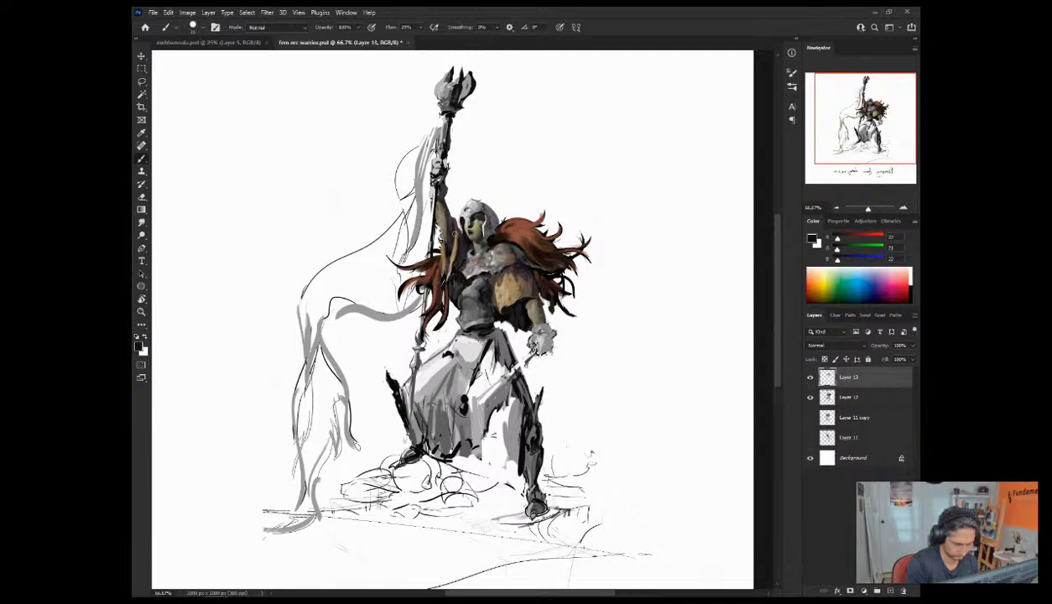
alt+click(441, 284)
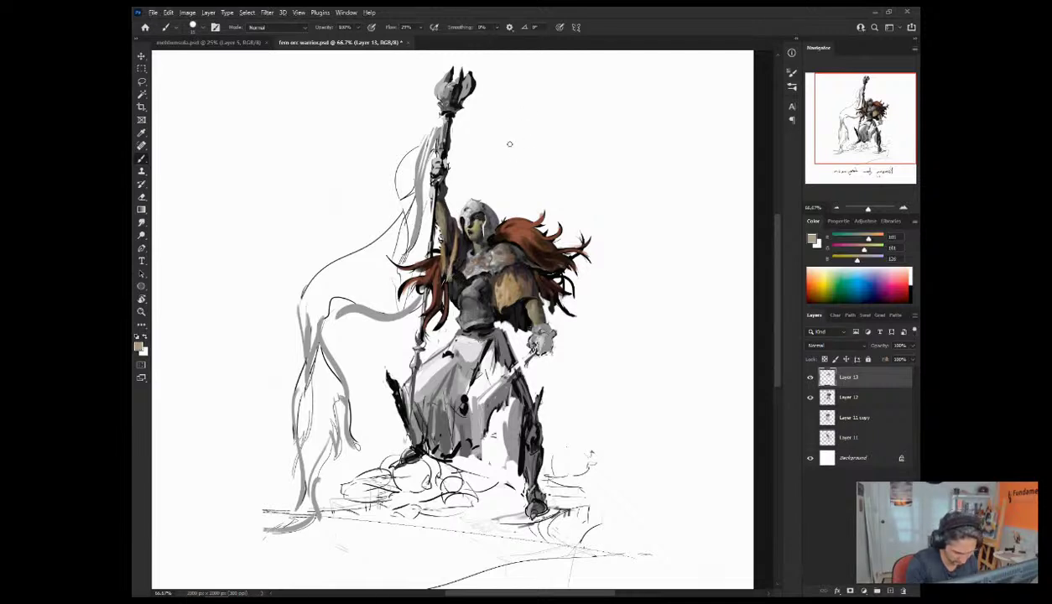
alt+click(446, 277)
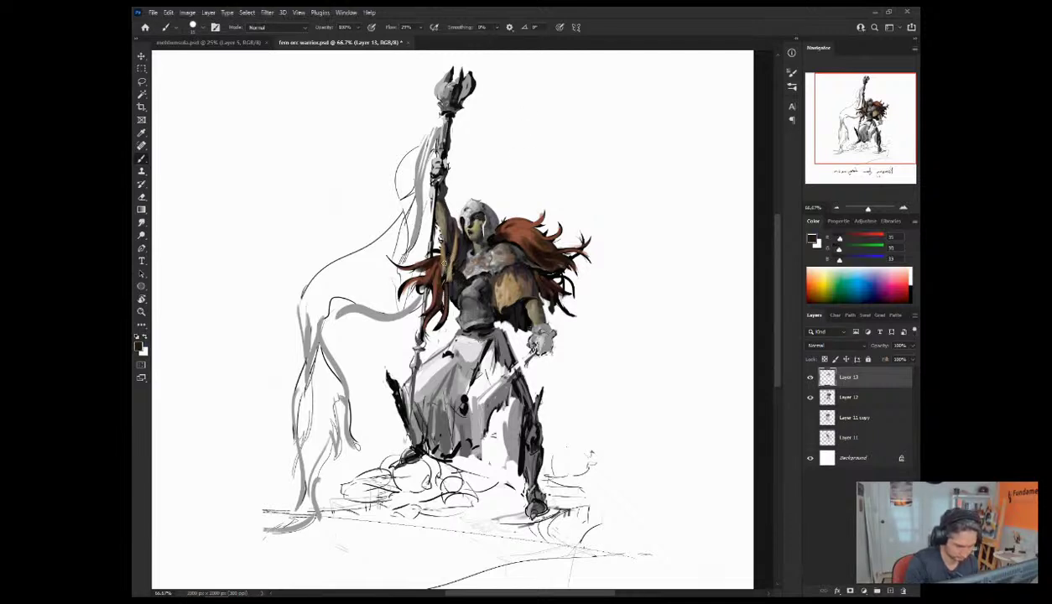
alt+click(445, 266)
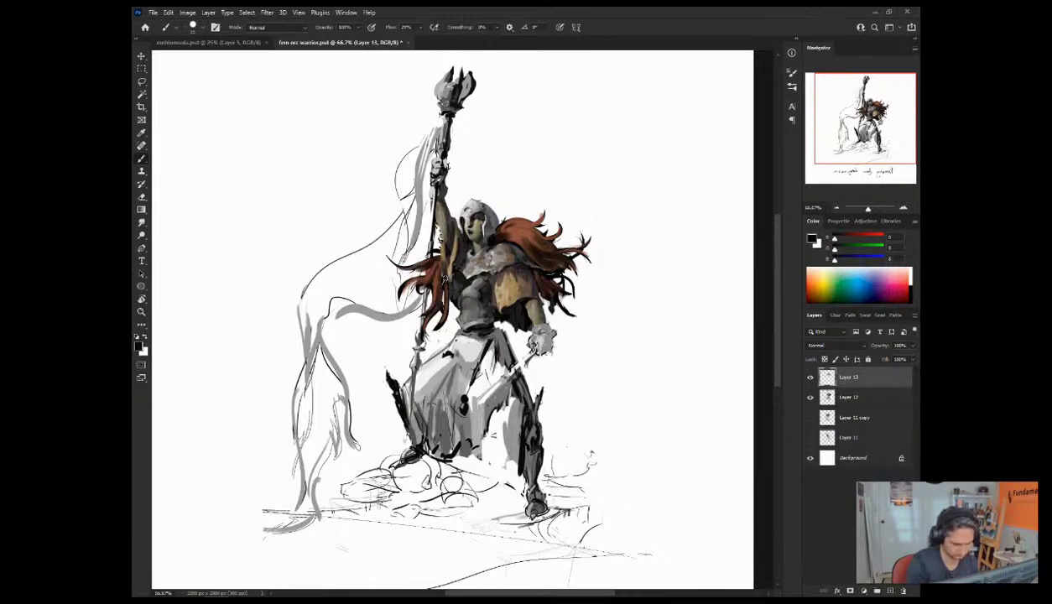
Step: Flip the canvas back and refine the raised sleeve and breastplate edge with sampled golden tan, dark brown, near-black and white
key(h)
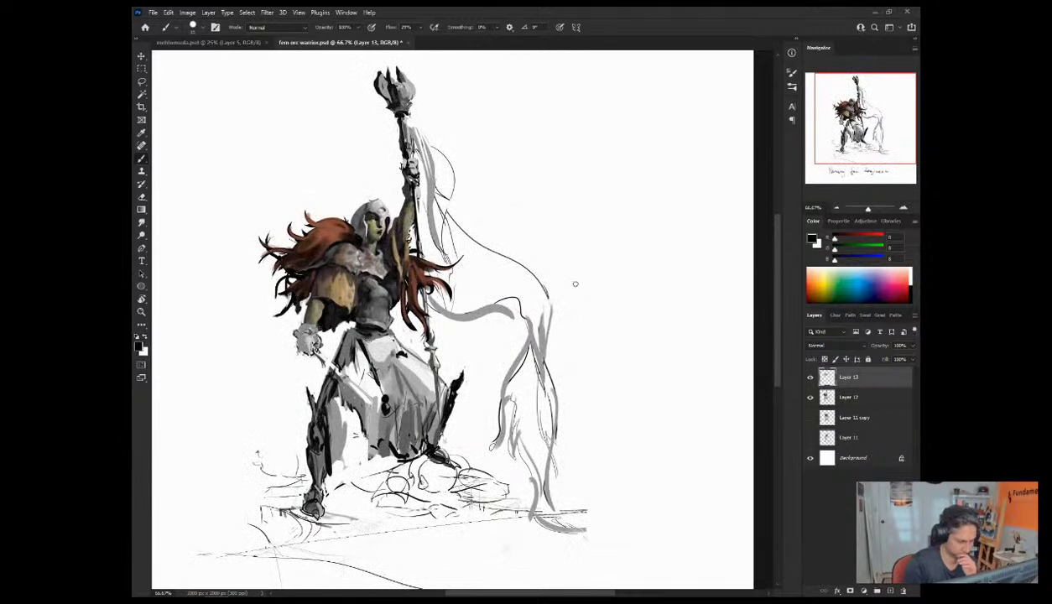
alt+click(378, 267)
drag(386, 231, 394, 267)
alt+click(399, 270)
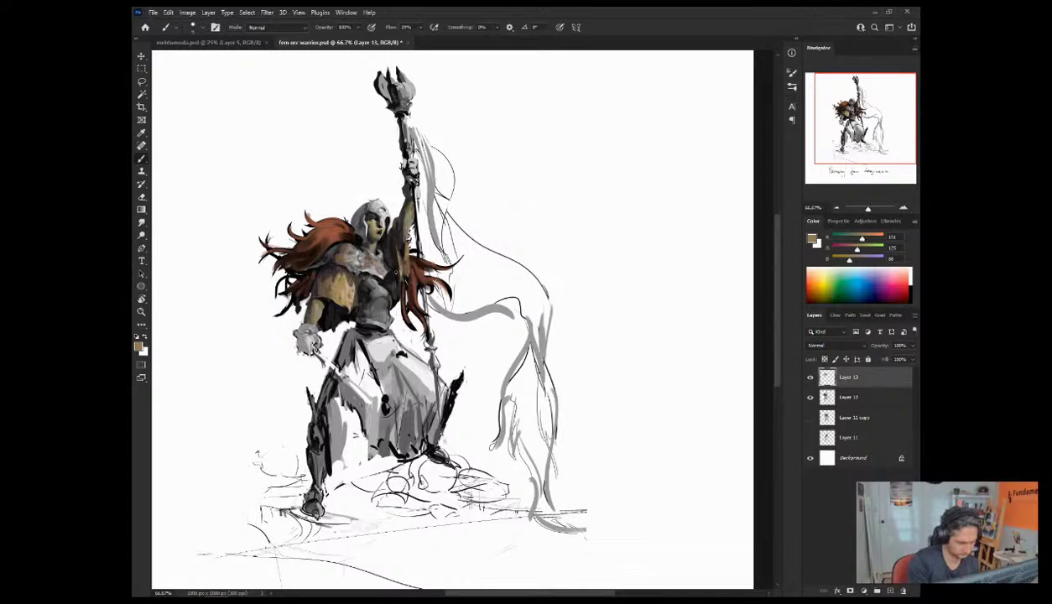
alt+click(390, 287)
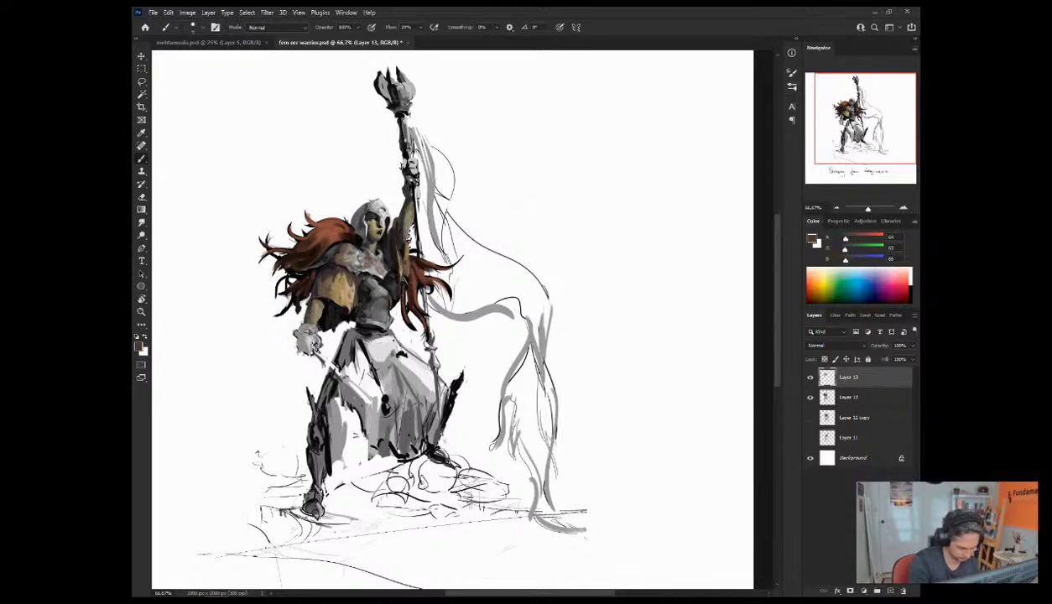
alt+click(384, 287)
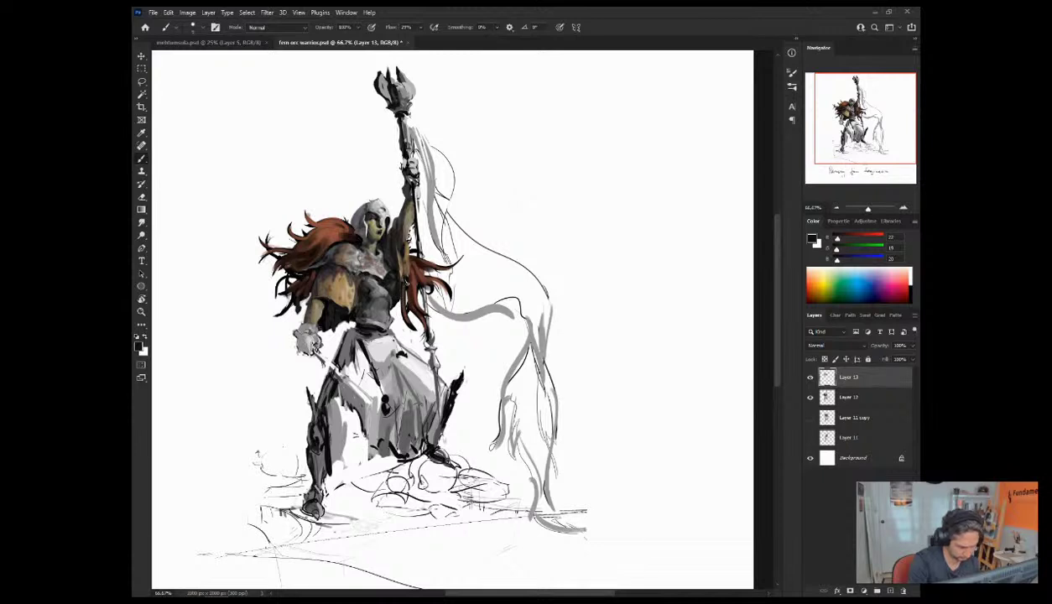
alt+click(384, 301)
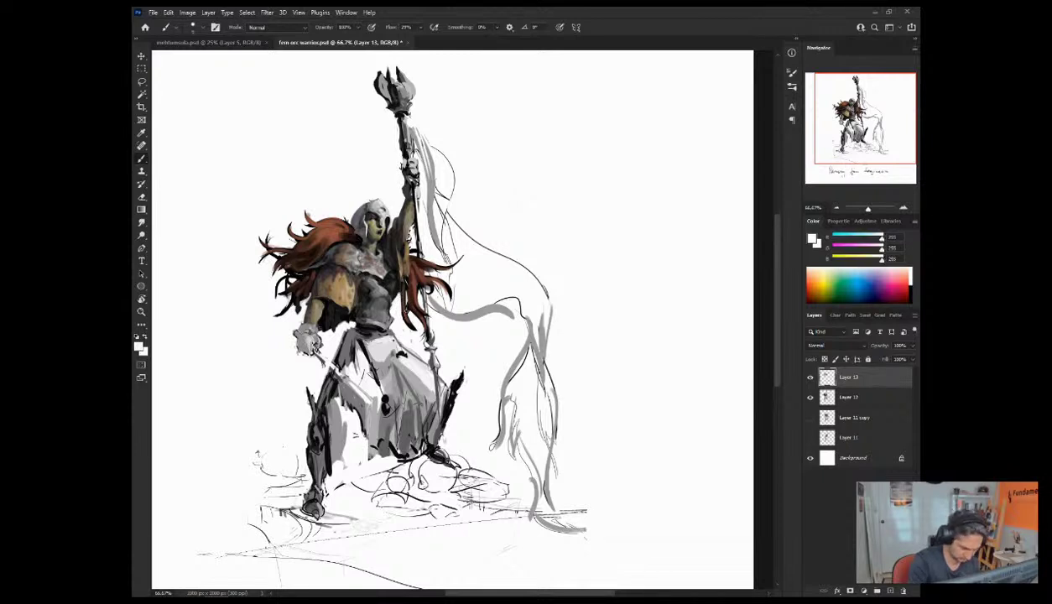
Step: Paint the hair above the fur-covered shoulder with sampled reddish-brown and dark red-brown strokes
alt+click(400, 285)
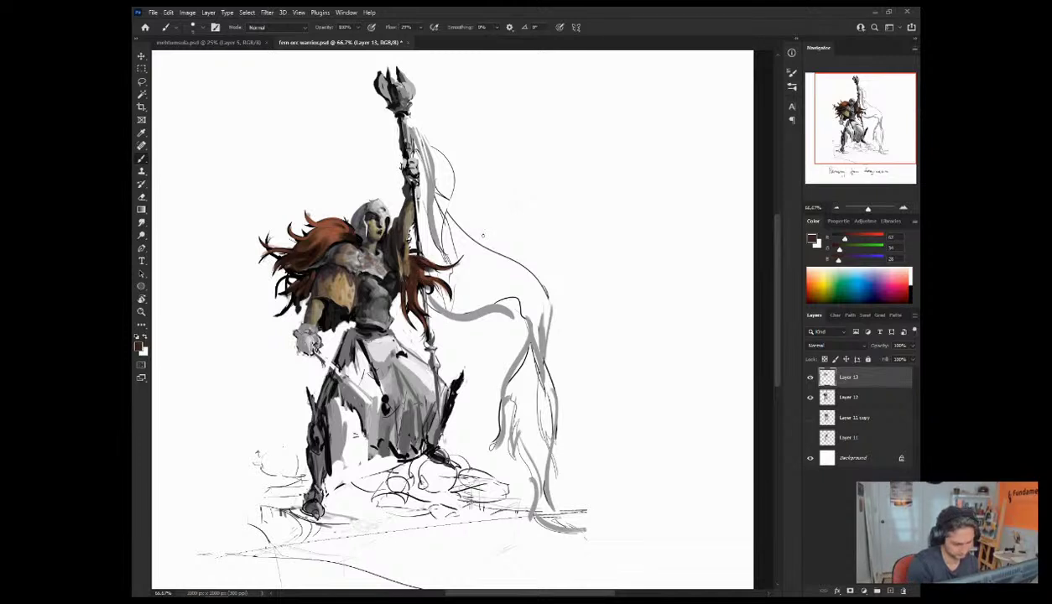
alt+click(414, 268)
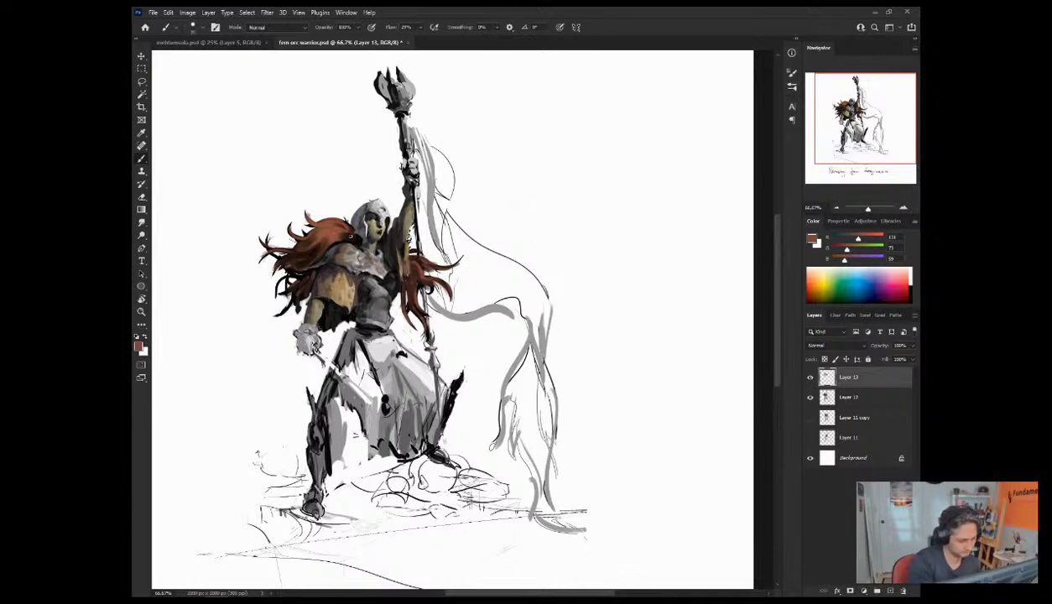
alt+click(344, 256)
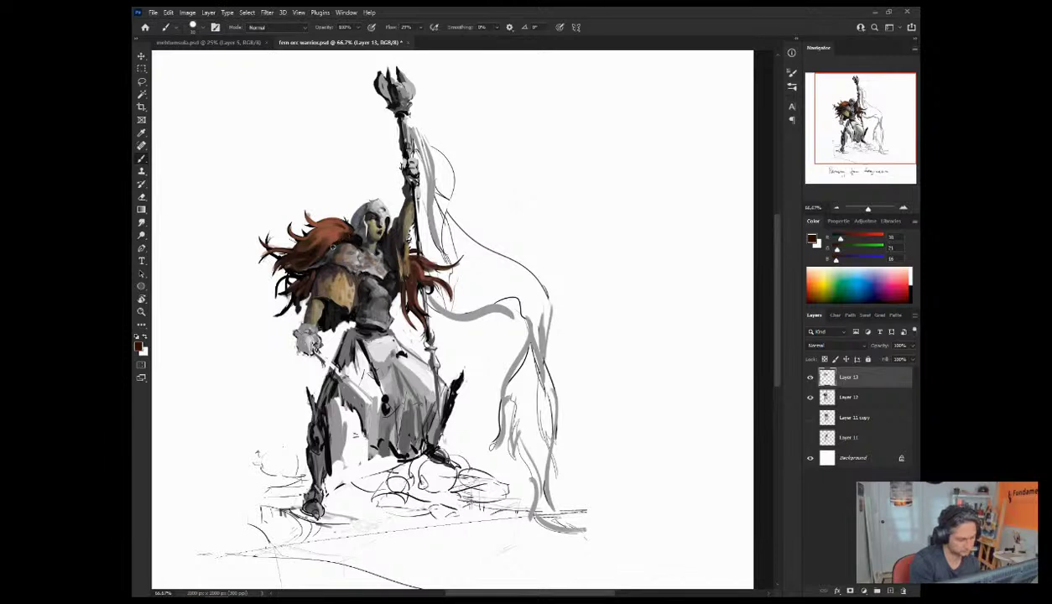
alt+click(342, 240)
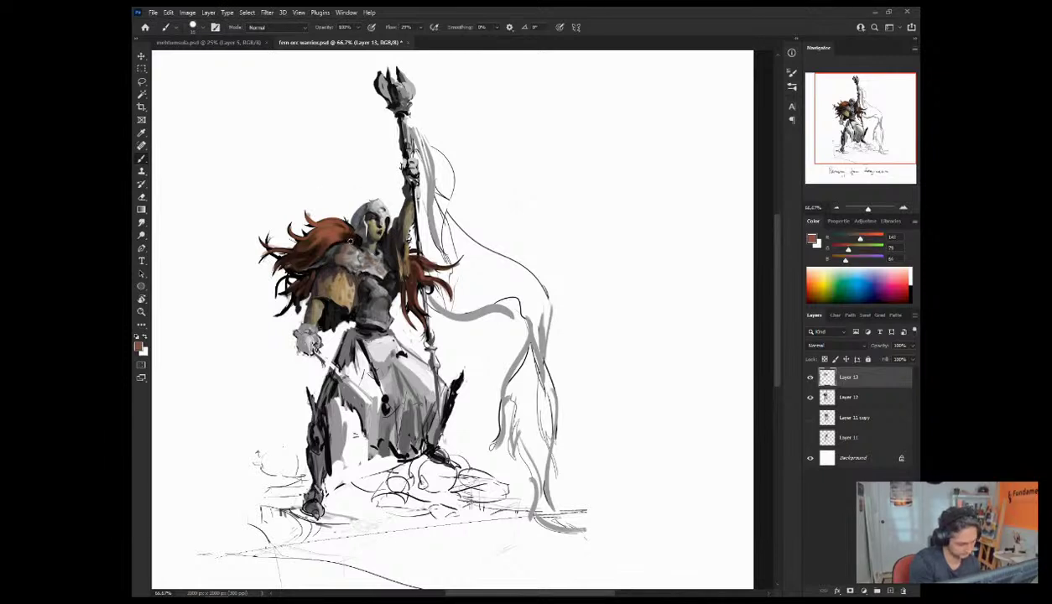
mouse_move(337, 252)
mouse_down()
mouse_move(325, 241)
mouse_move(316, 248)
mouse_up()
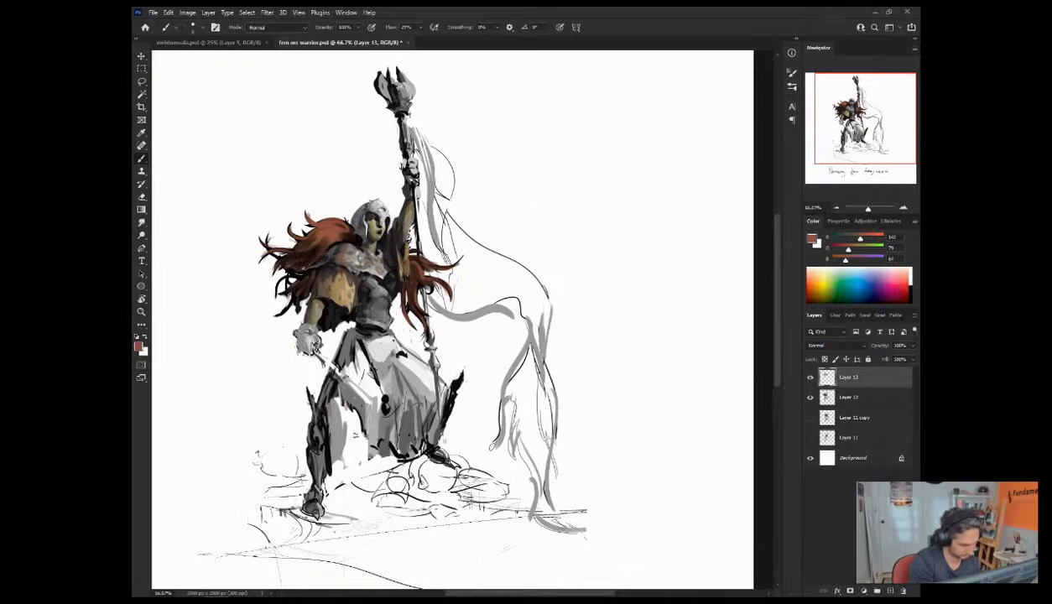
mouse_move(334, 239)
mouse_down()
mouse_move(325, 250)
mouse_move(334, 248)
mouse_move(325, 238)
mouse_move(291, 257)
mouse_move(276, 242)
mouse_up()
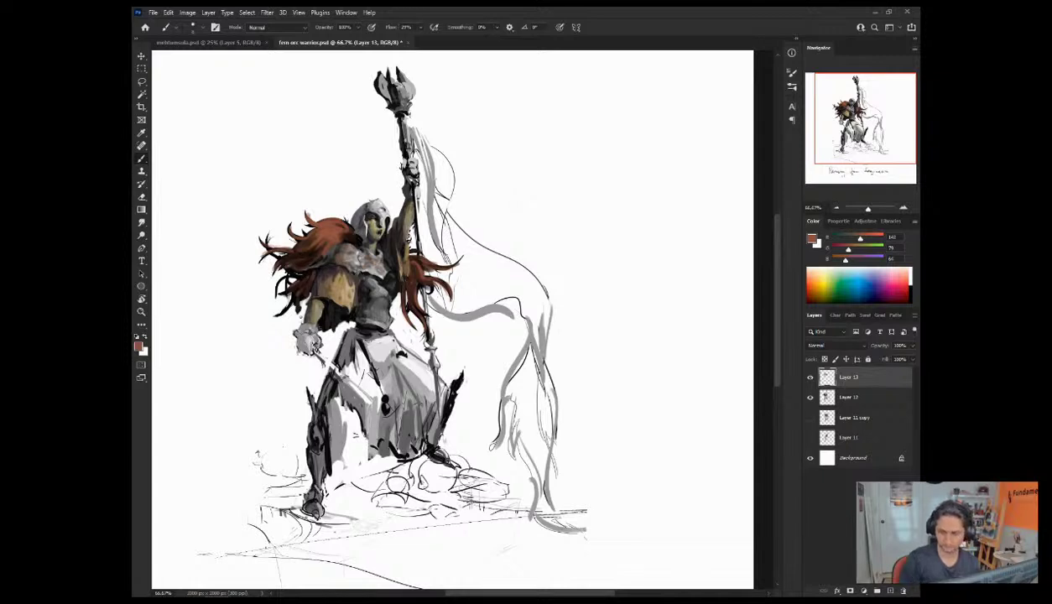
Step: Touch up the shading on the sleeves with sampled dark brown and golden brown
drag(737, 166, 793, 146)
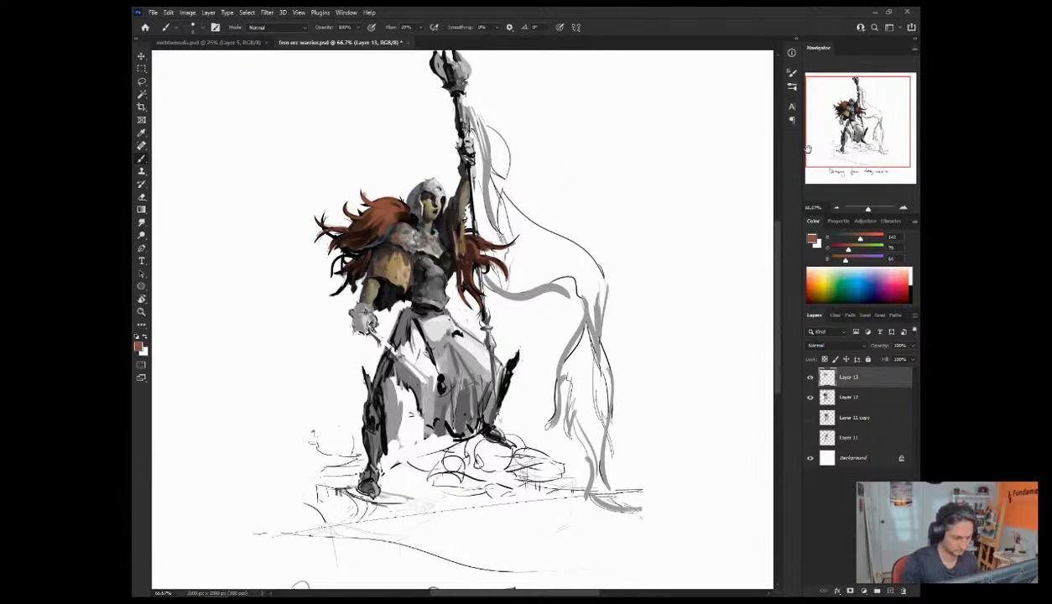
alt+click(460, 238)
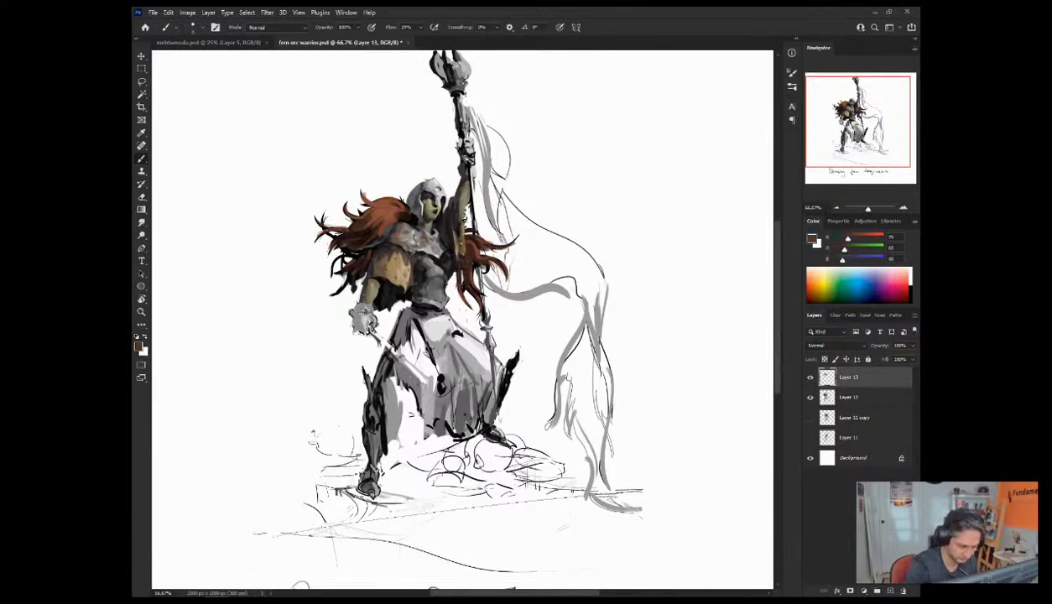
alt+click(377, 286)
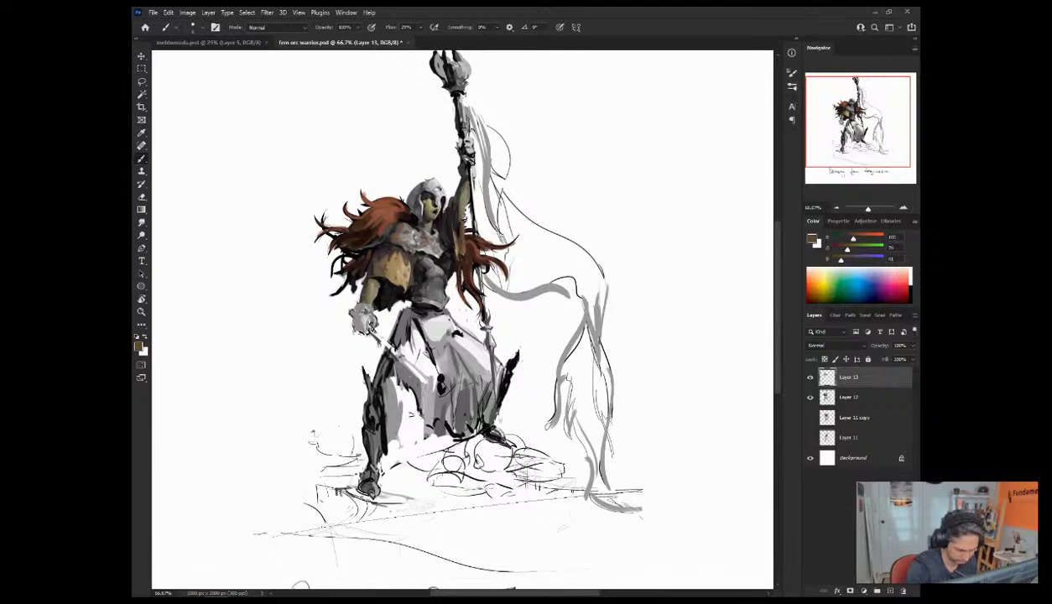
Step: Sharpen the helmet's lower edge and the neck shadow with sampled near-black and mid-grey
alt+click(405, 239)
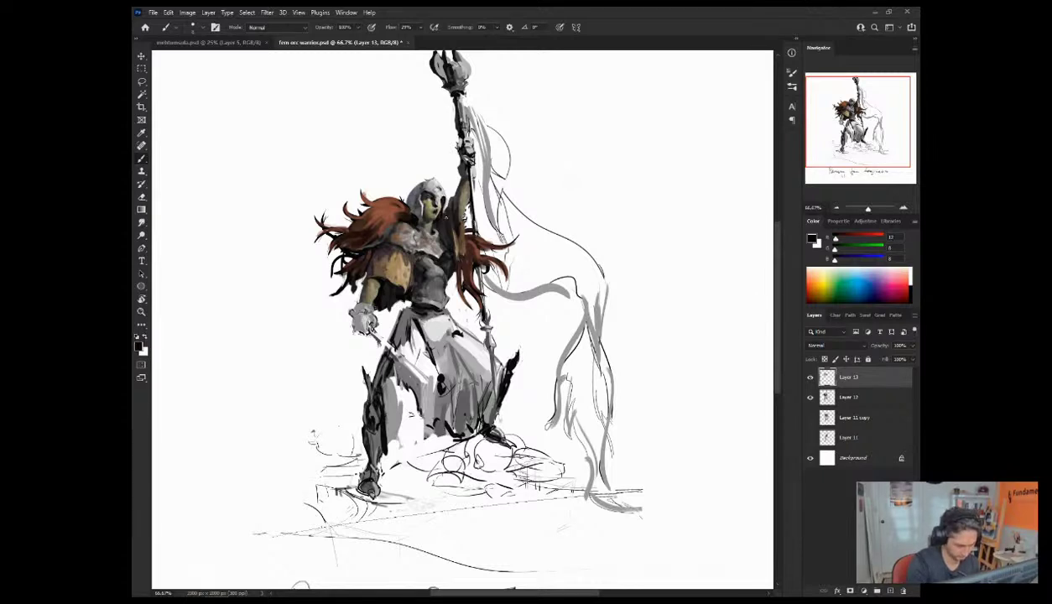
alt+click(433, 230)
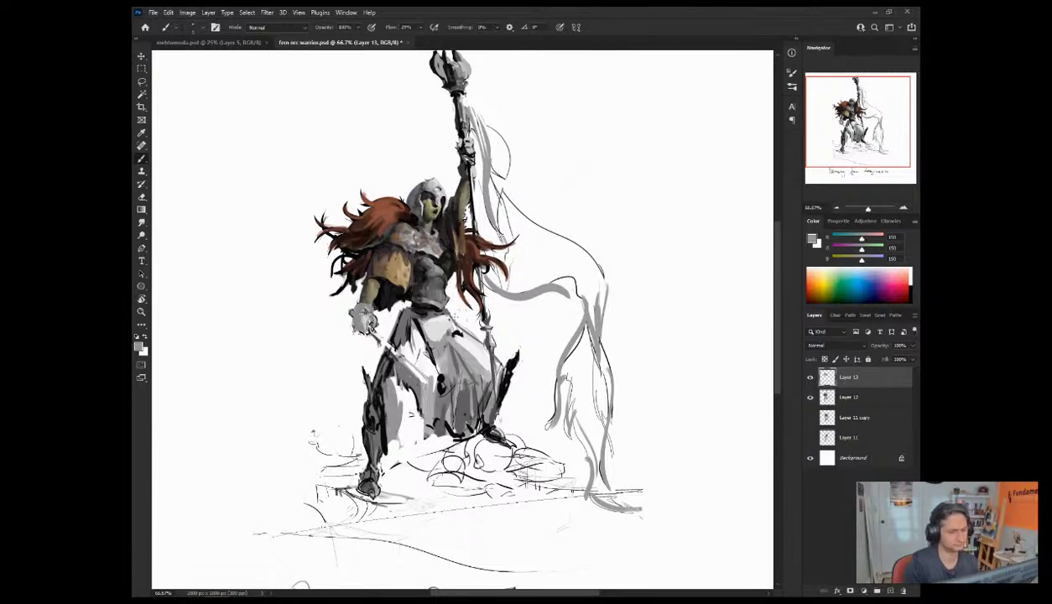
alt+click(426, 223)
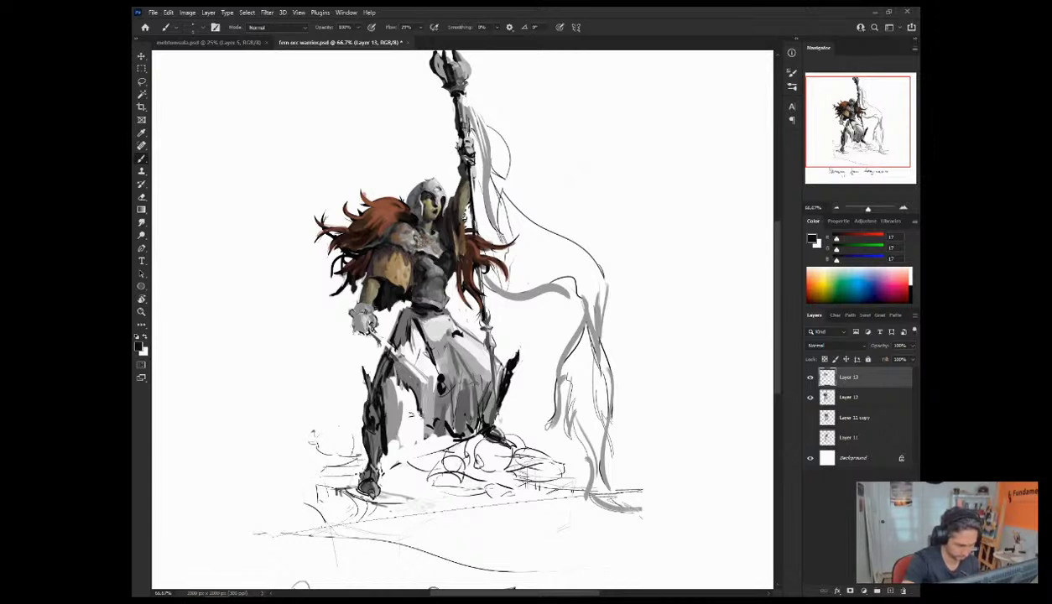
Step: Detail the fur collar where it meets the breastplate with sampled greyish brown, light grey, mid-grey, dark grey and black
alt+click(416, 256)
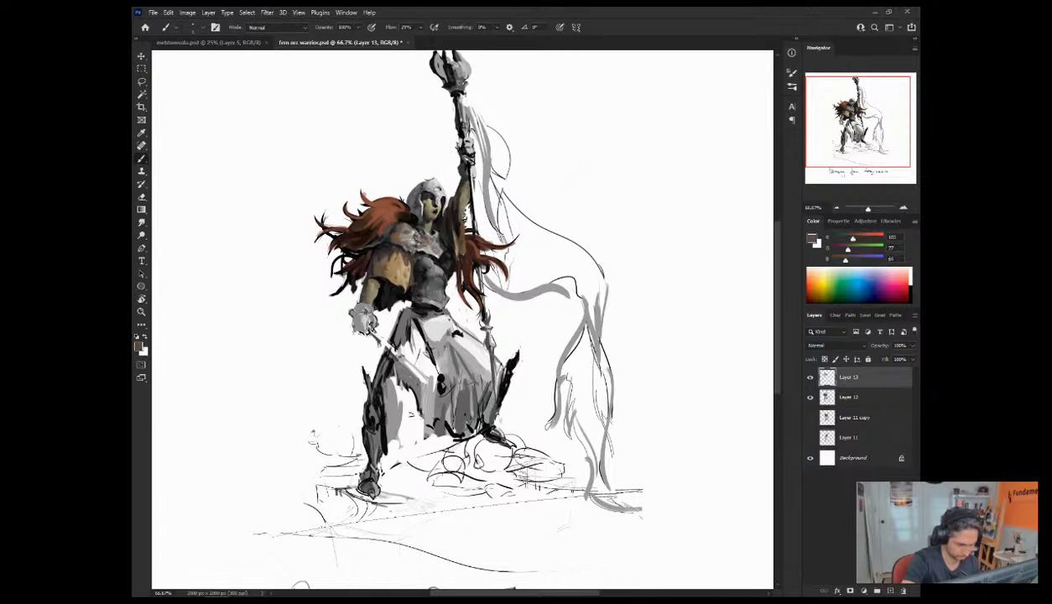
alt+click(407, 253)
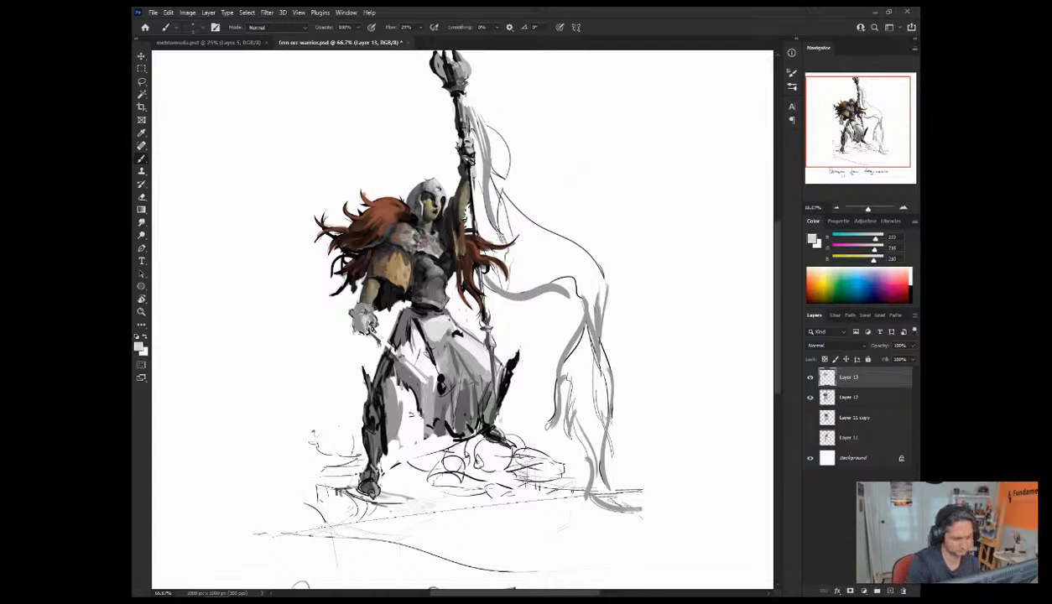
alt+click(426, 275)
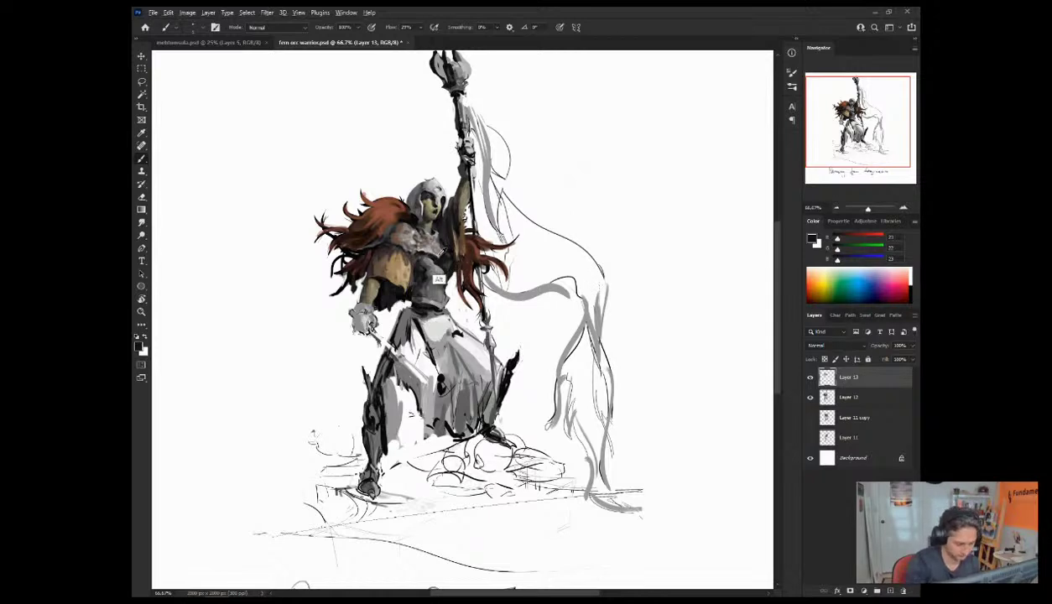
alt+click(431, 249)
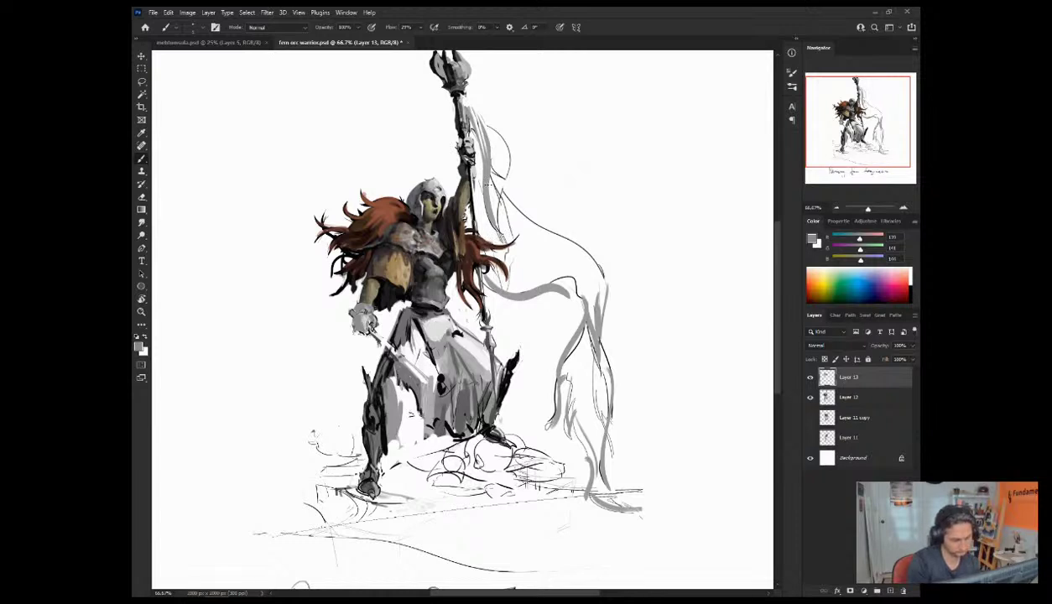
alt+click(410, 250)
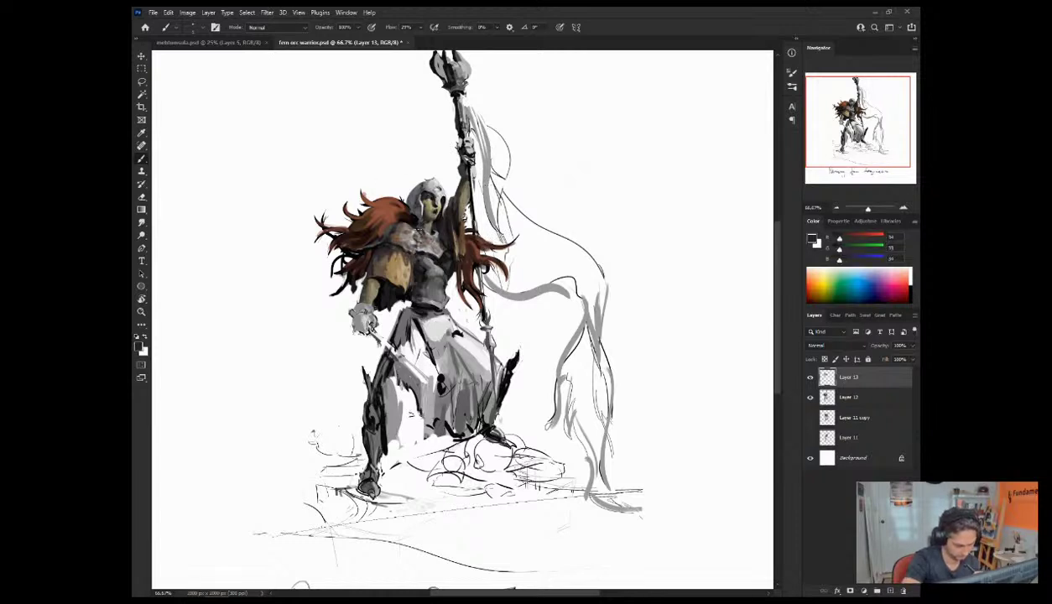
key(d)
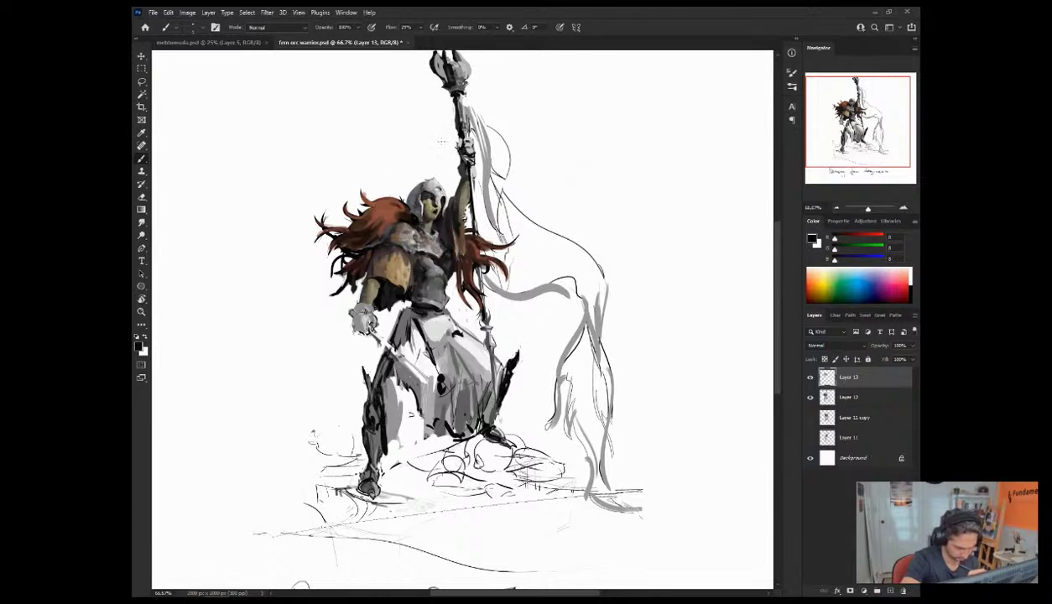
Step: Darken the hair beside the helmet with sampled dark grey, dark reddish-brown and near-black
alt+click(410, 217)
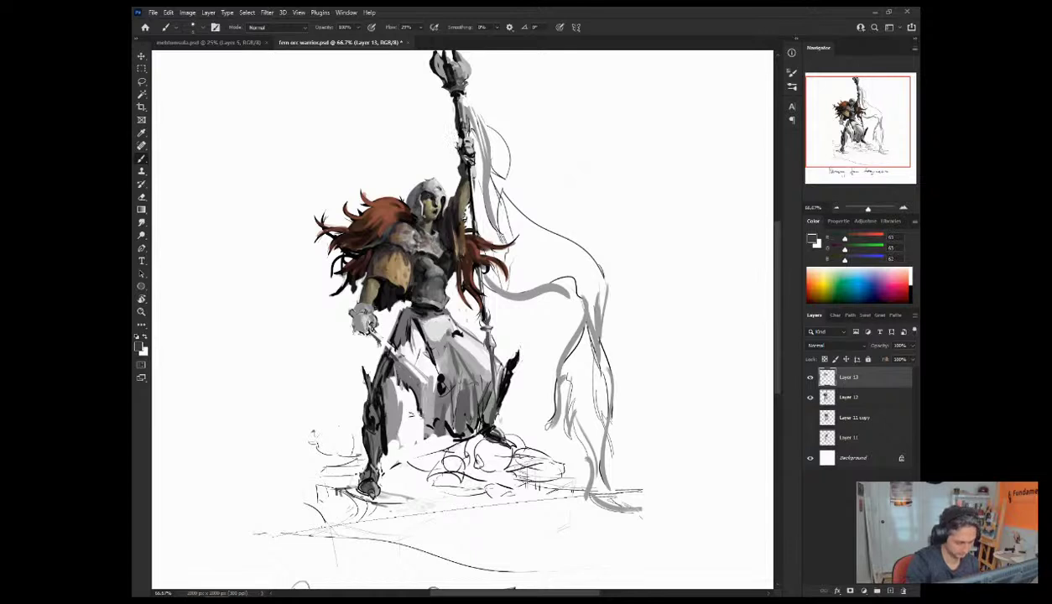
alt+click(399, 206)
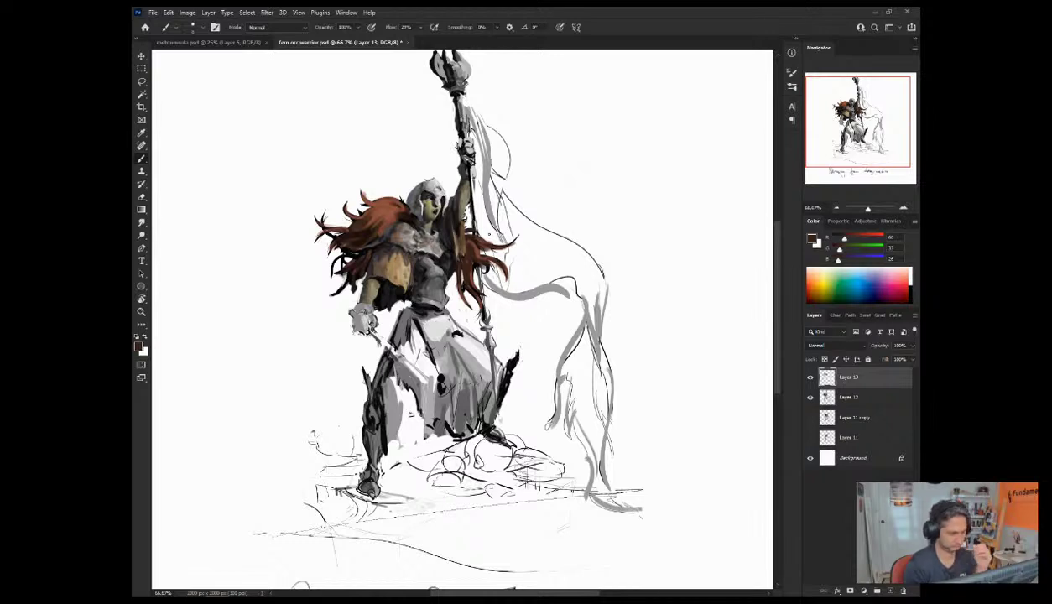
alt+click(392, 217)
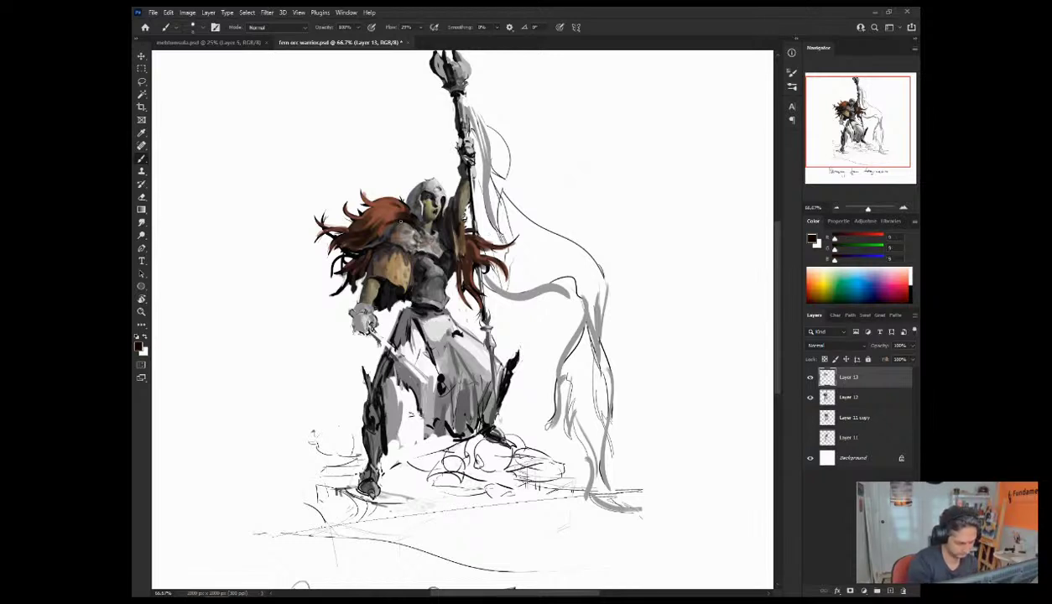
Step: Shade the hair beside the helmet and over the shoulder with a larger brush, using sampled reddish-brown and dark brown
drag(396, 217, 380, 220)
alt+click(400, 211)
key(bracketright)
key(bracketright)
key(bracketright)
alt+click(393, 224)
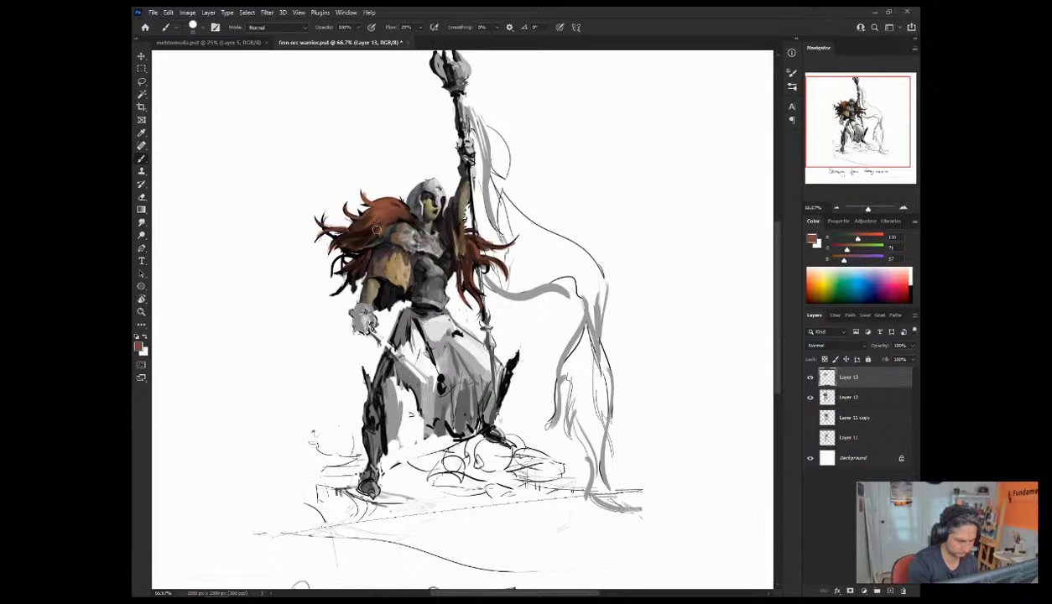
alt+click(355, 217)
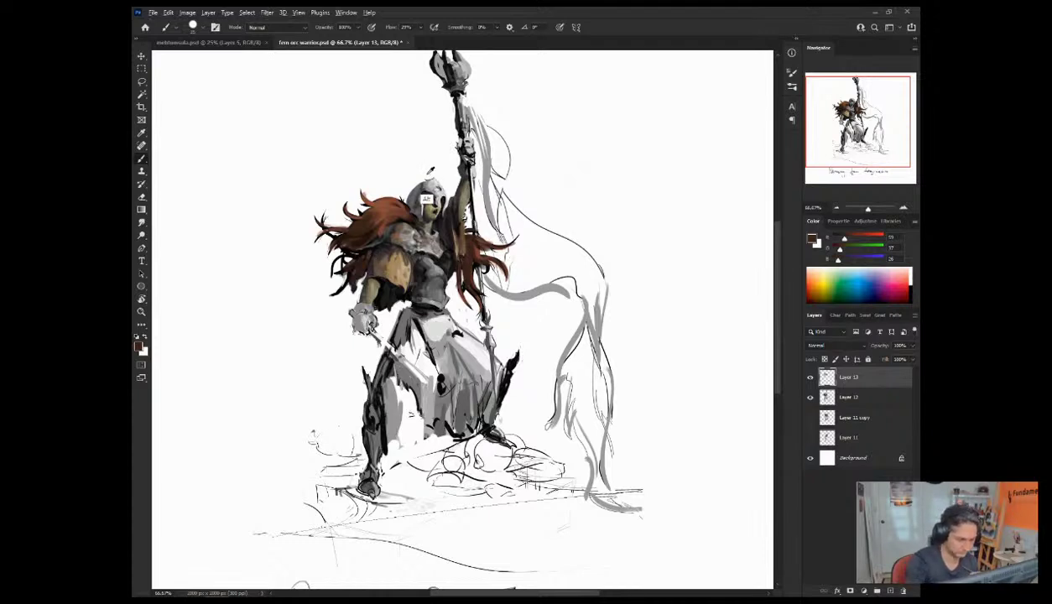
Step: Clean up the stray dark mark above the helmet with a smaller brush in white
key(x)
key([)
key([)
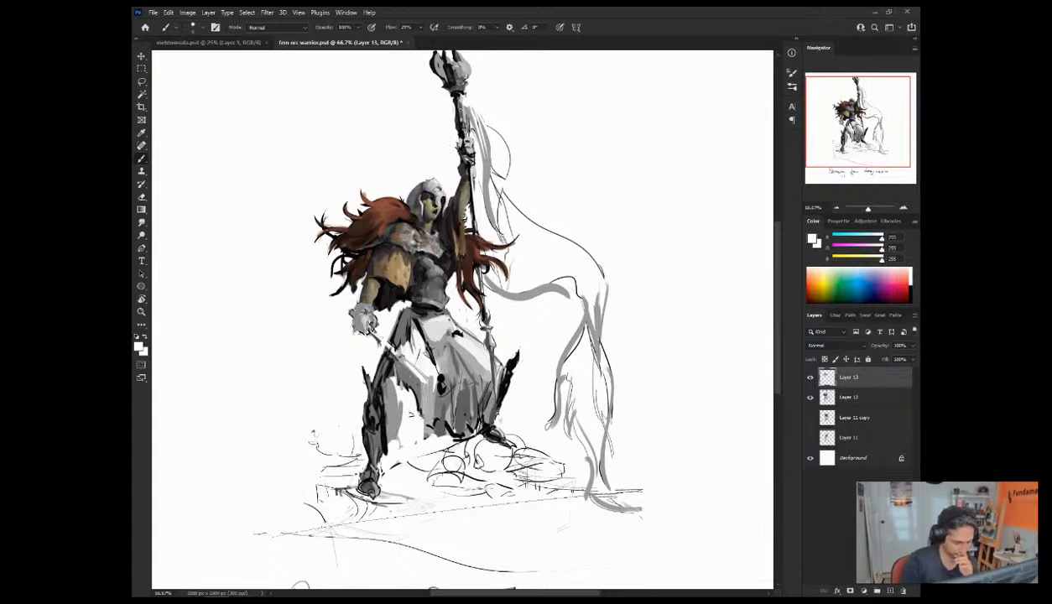
Step: Tint and shade the breastplate with sampled light grey, greyish brown, pinkish grey and darker brown from the armour, collar and sleeve
alt+click(422, 268)
key(bracketright)
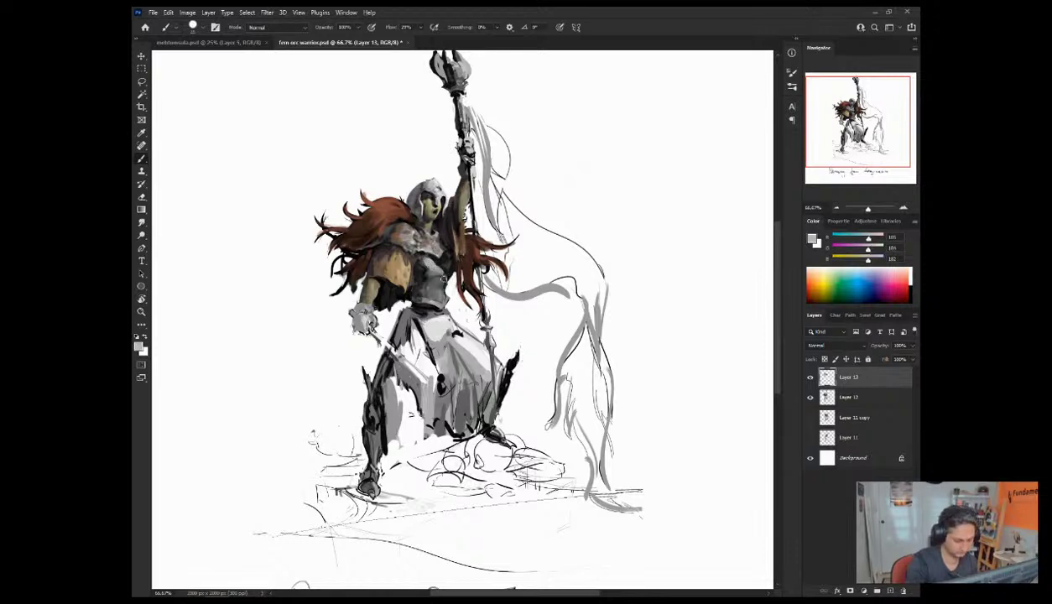
alt+click(413, 265)
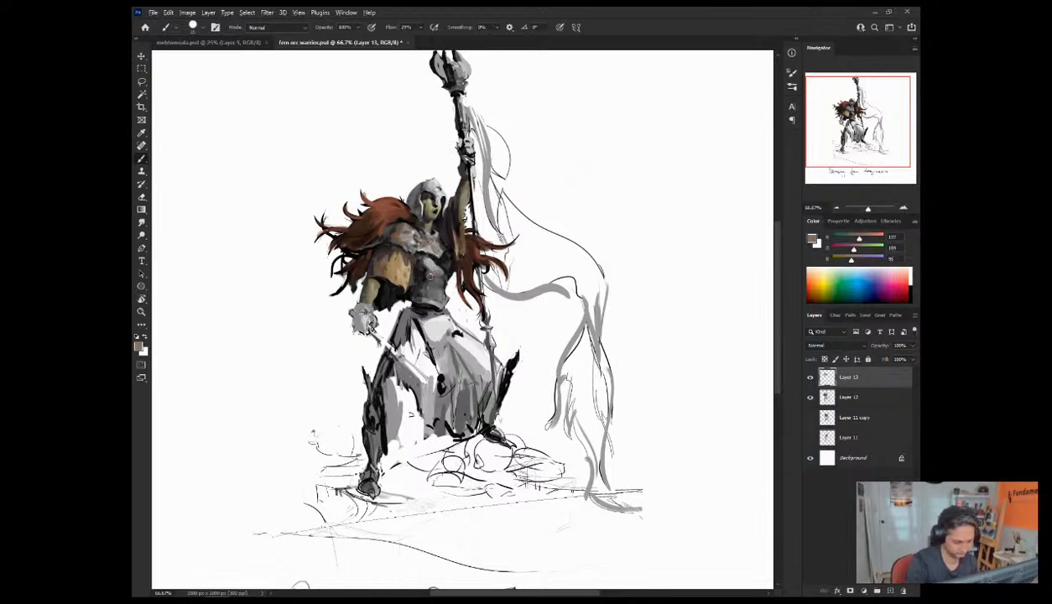
alt+click(406, 234)
alt+click(403, 228)
alt+click(403, 223)
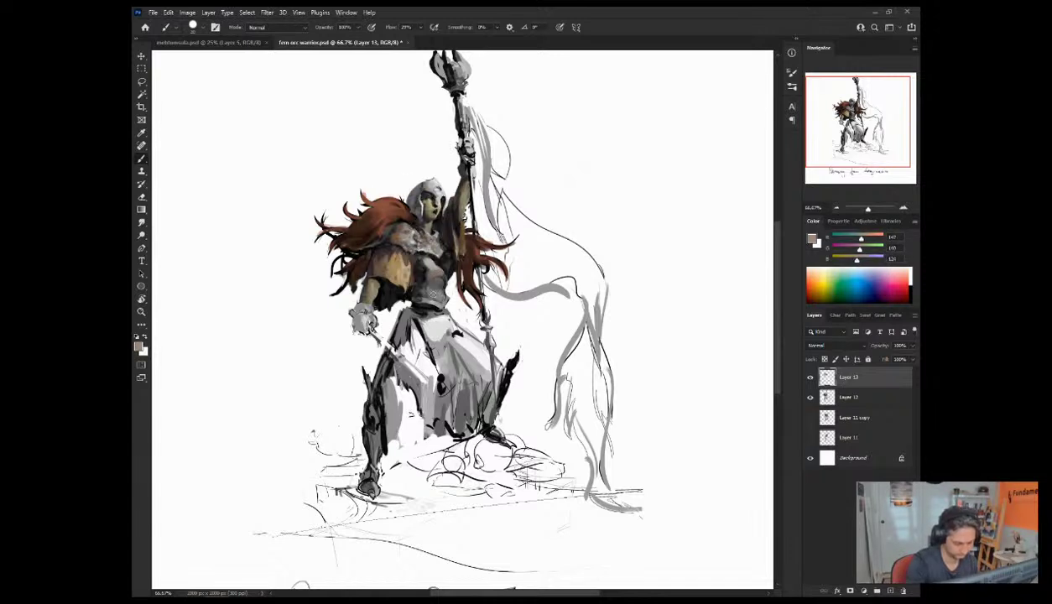
alt+click(393, 259)
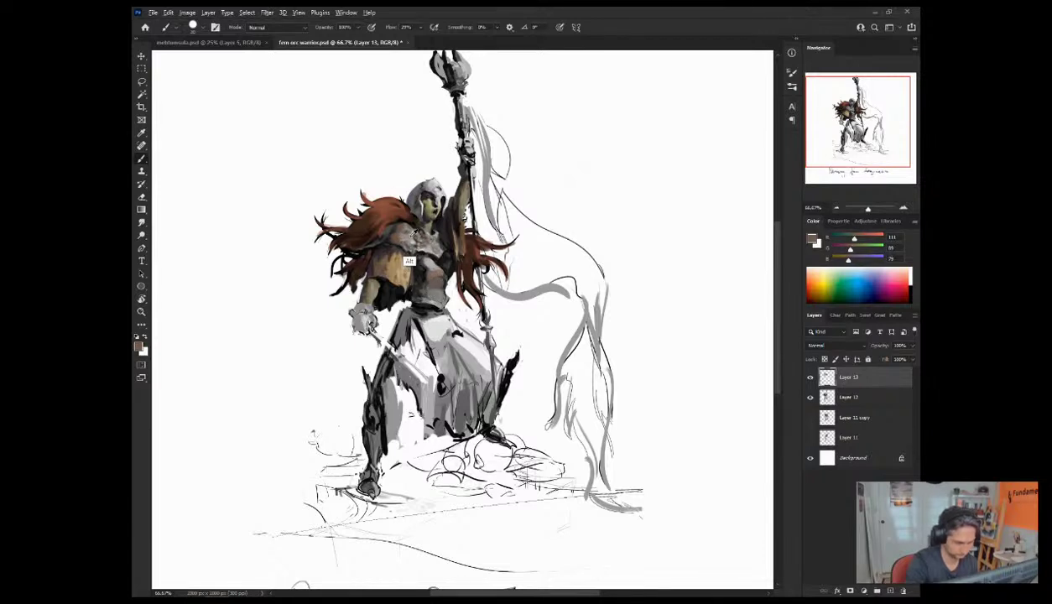
Step: Paint the warrior's chest and waist armour with greys and muted browns sampled from the figure, varying the brush size
alt+click(402, 257)
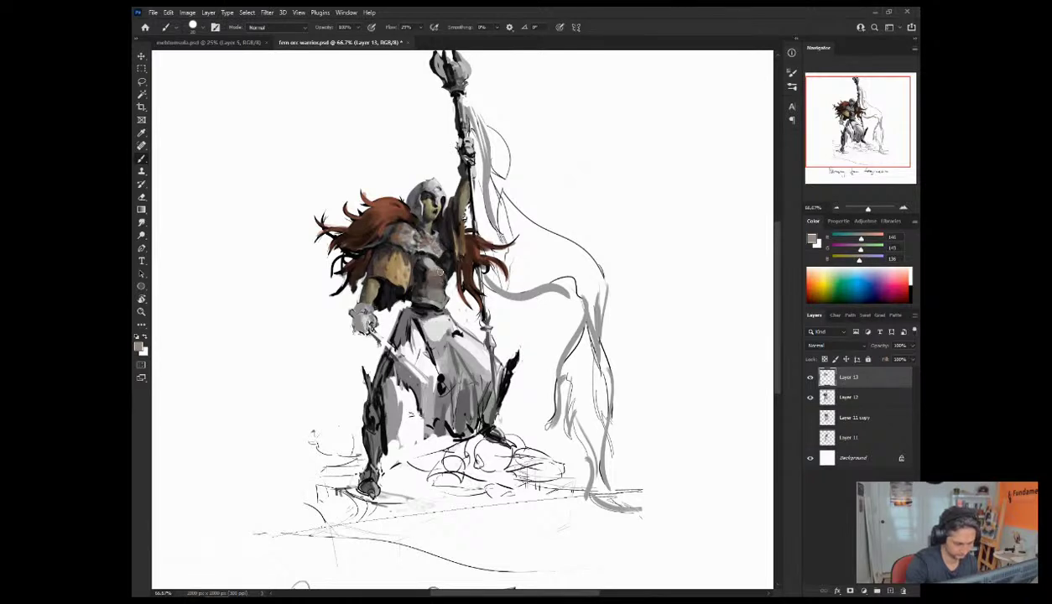
alt+click(432, 281)
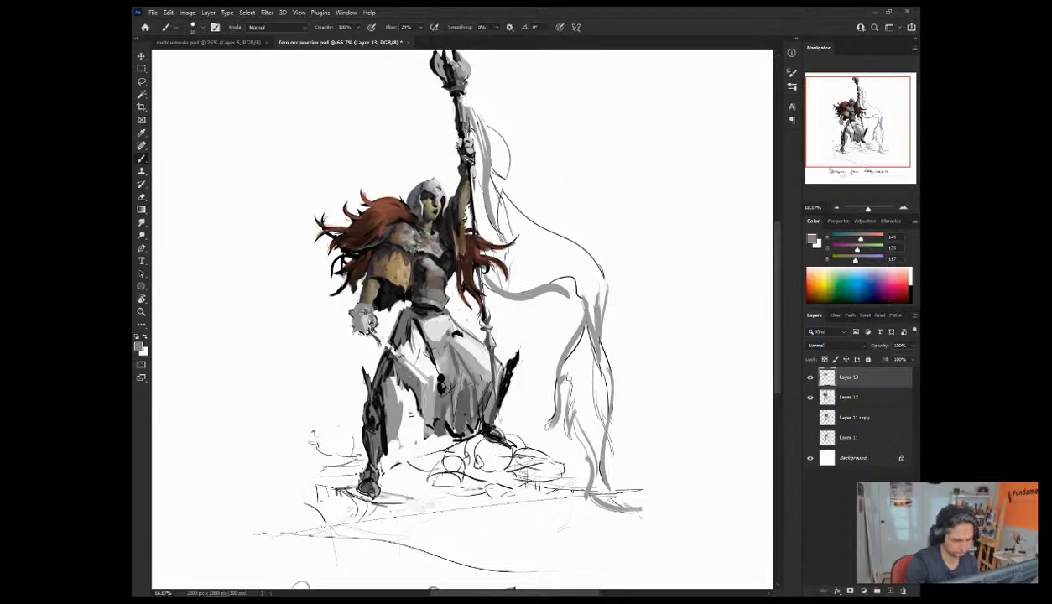
alt+click(385, 235)
key(bracketright)
key(bracketright)
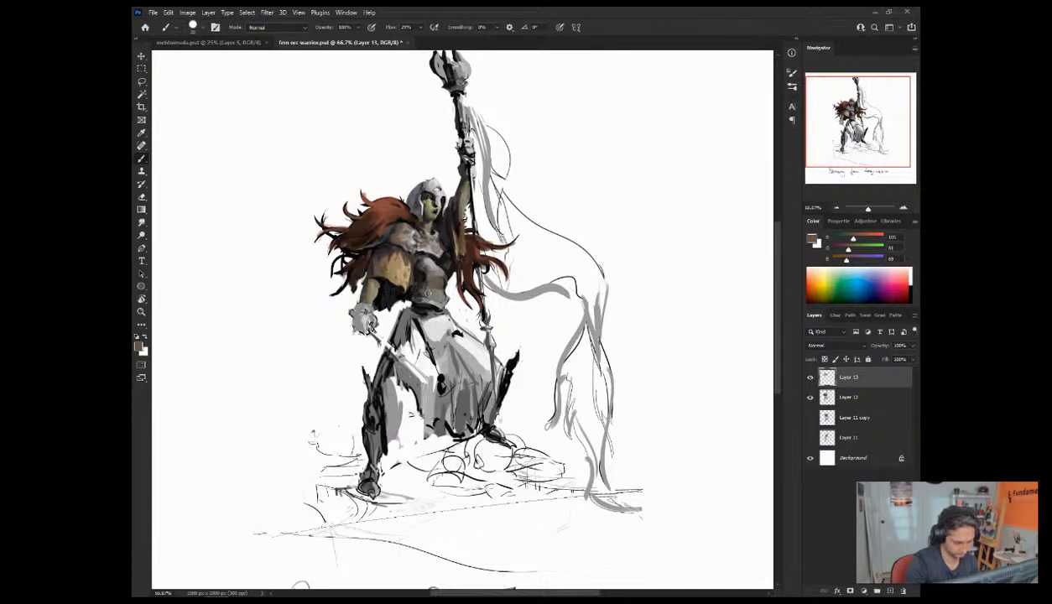
key(bracketleft)
key(bracketleft)
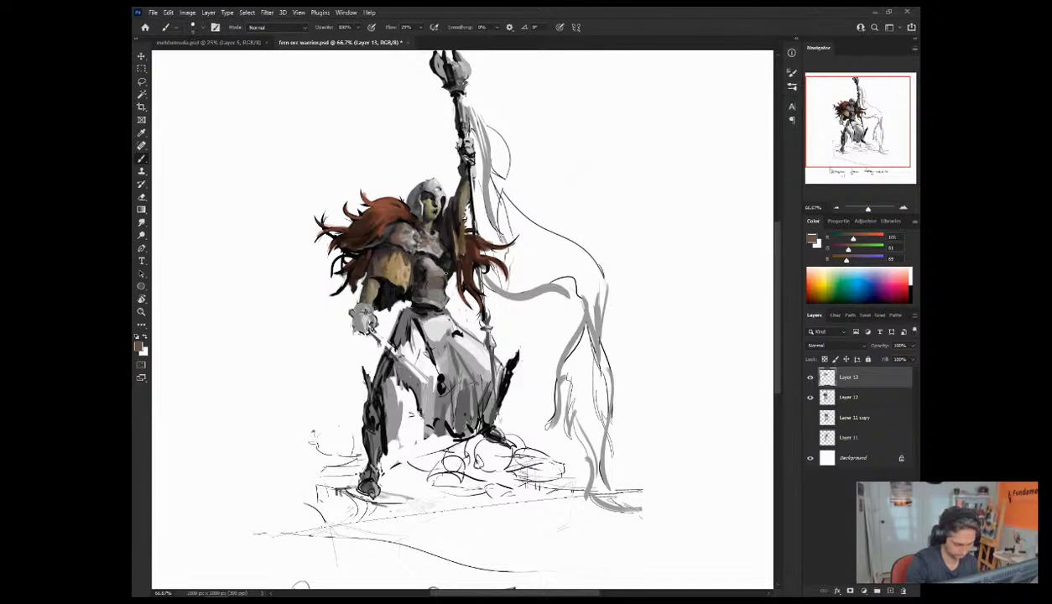
alt+click(435, 264)
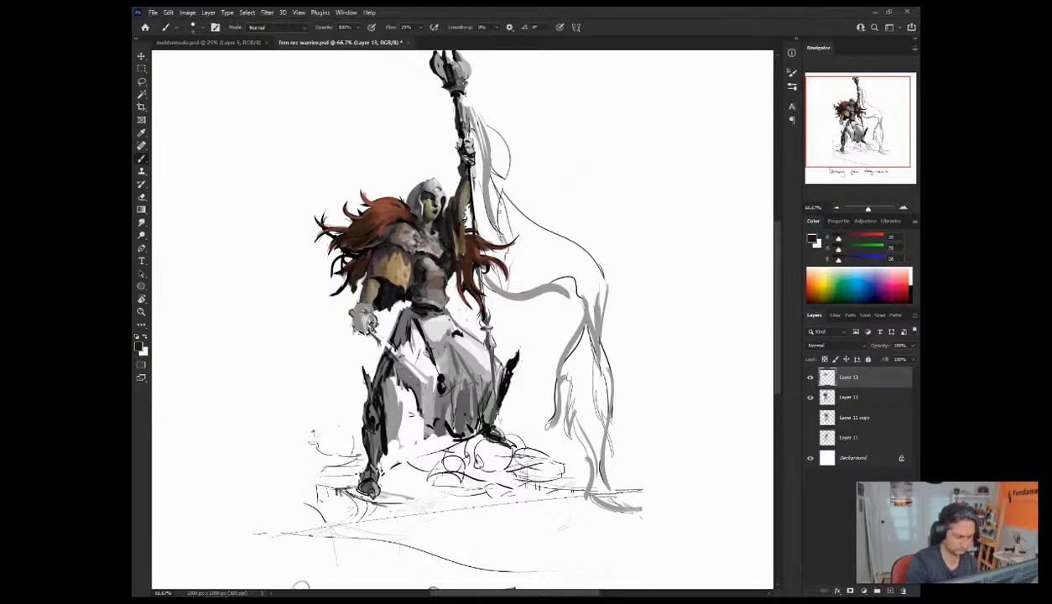
Step: Mirror the canvas horizontally and refine the torso armour's shading with brown-grey and light grey tones sampled from the figure
key(ctrl+shift+h)
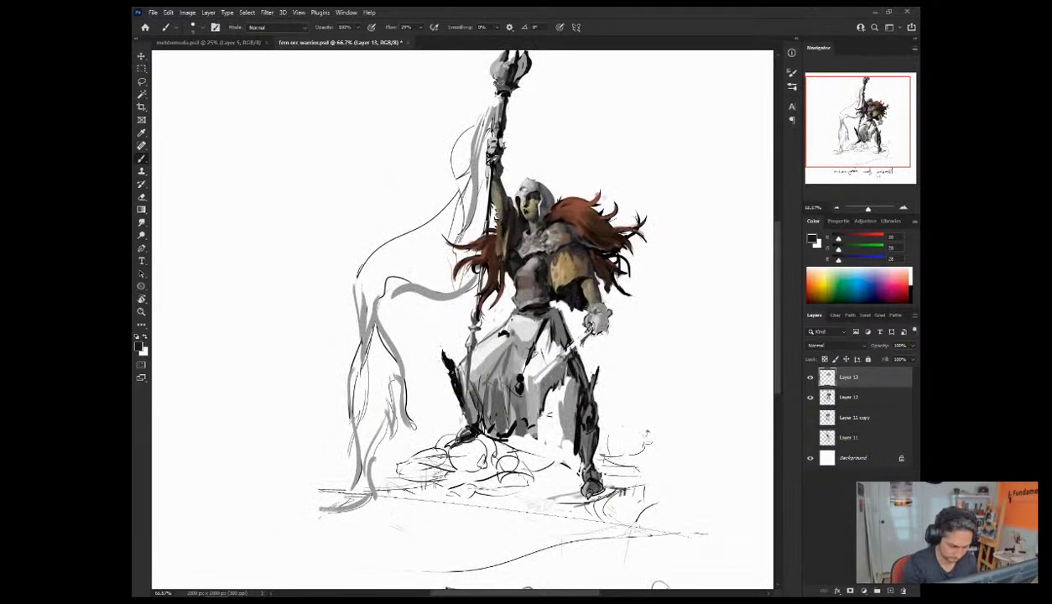
alt+click(503, 278)
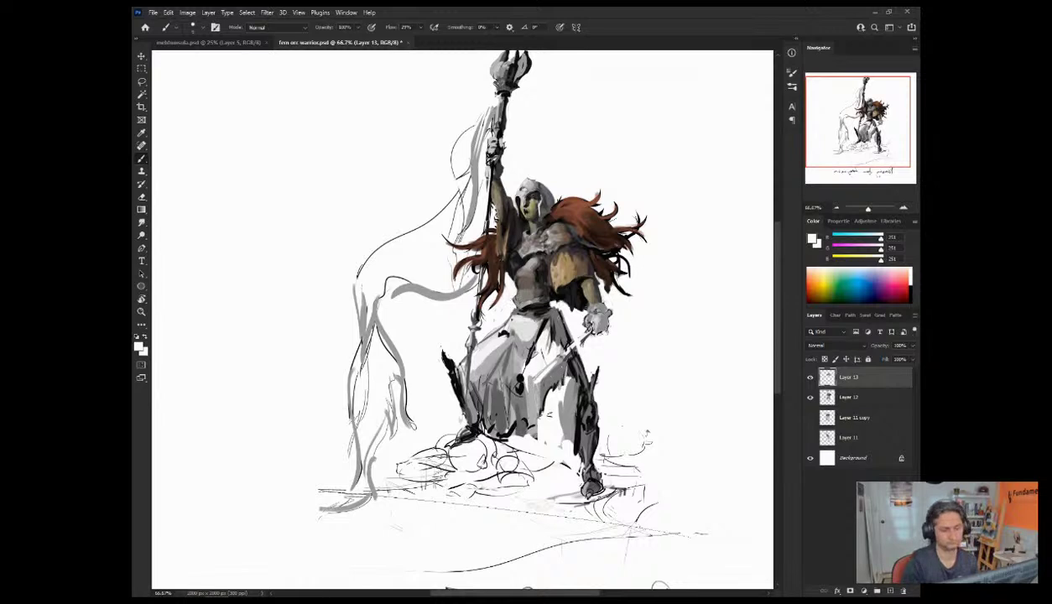
alt+click(527, 284)
alt+click(537, 257)
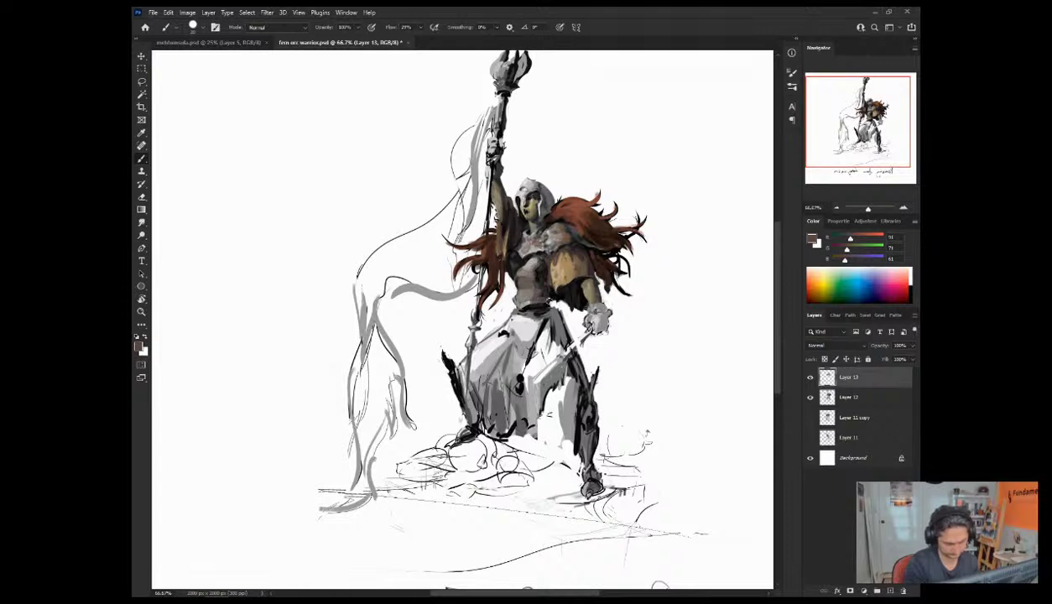
key(bracketleft)
alt+click(524, 264)
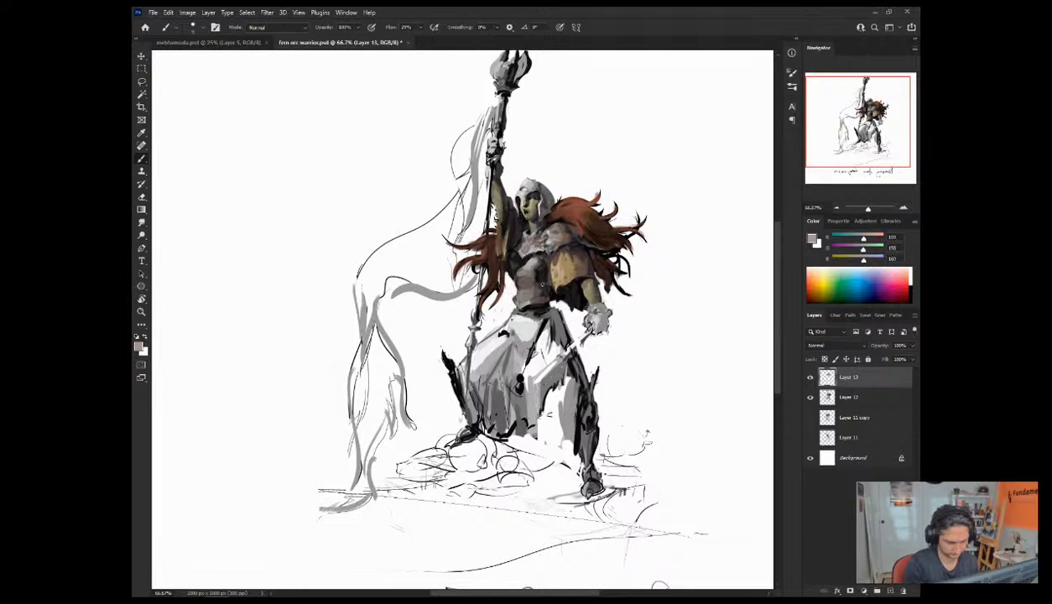
alt+click(526, 264)
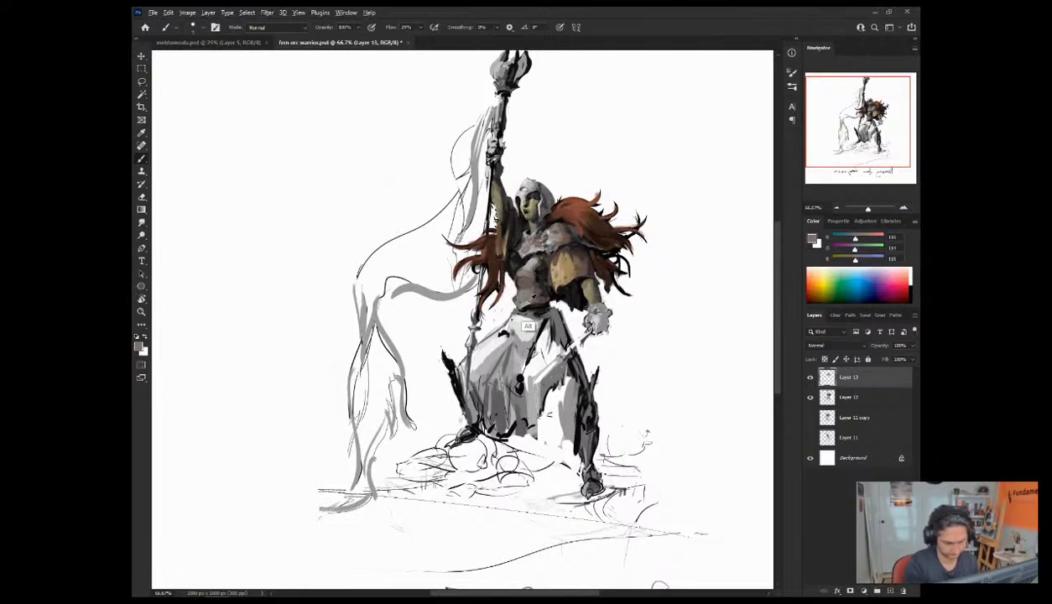
alt+click(518, 319)
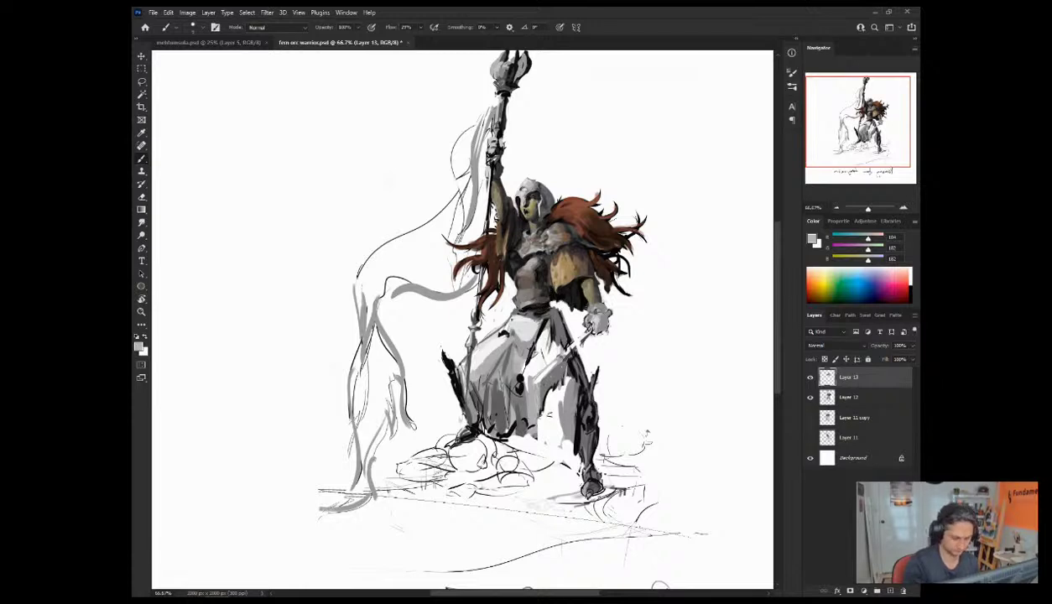
Step: Flip the canvas back and blend mid and light greys sampled from the armour into the breastplate
key(ctrl+shift+h)
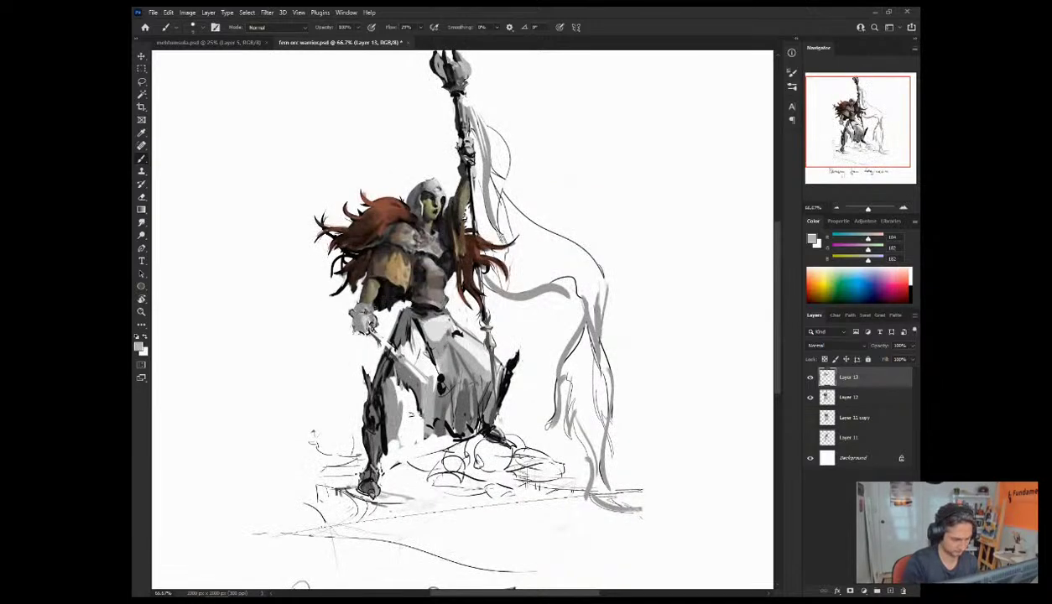
alt+click(425, 290)
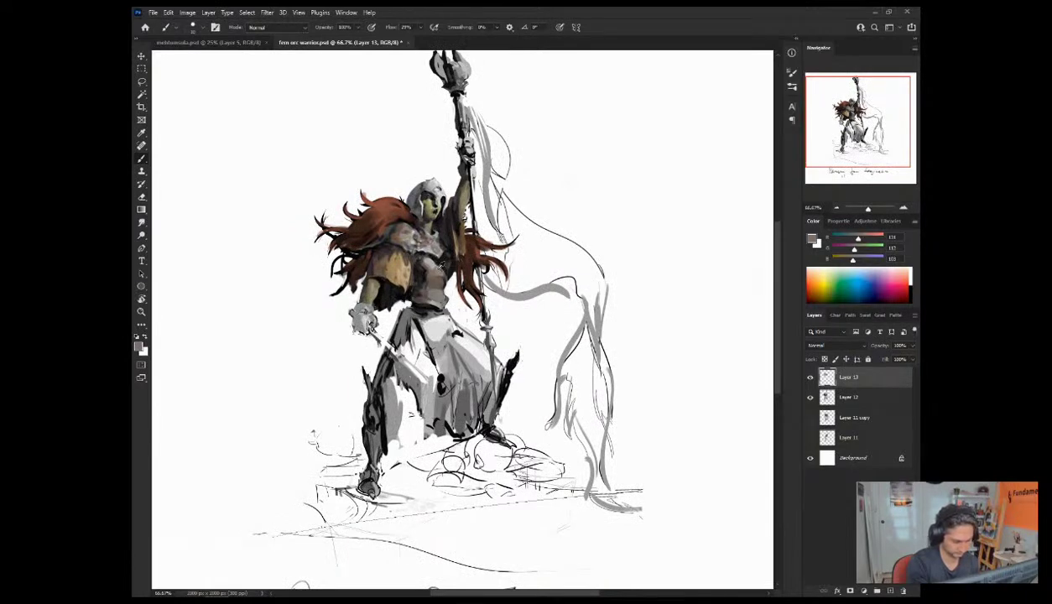
alt+click(429, 256)
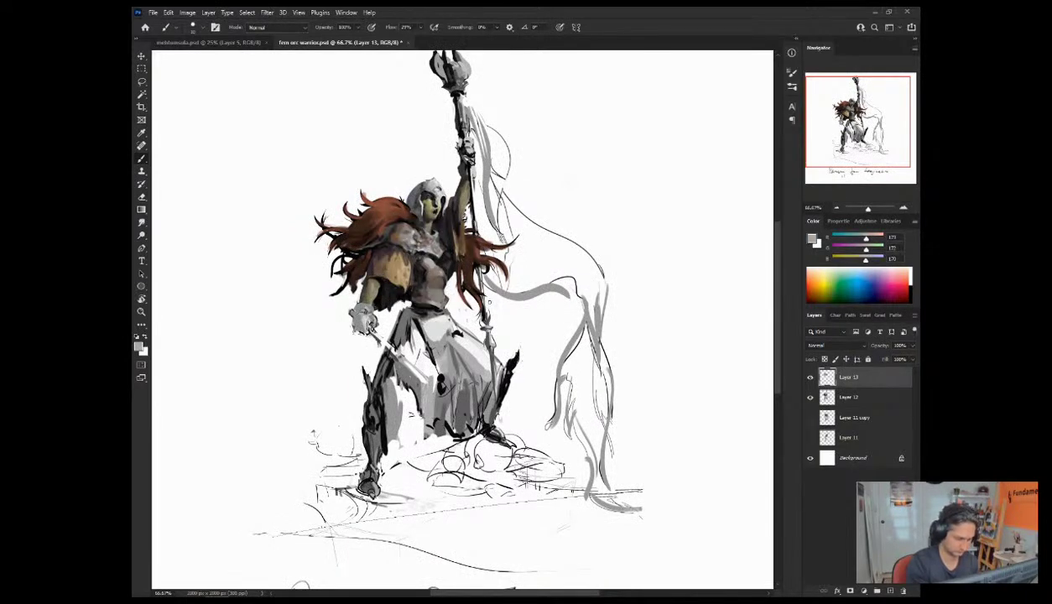
alt+click(421, 283)
drag(438, 266, 423, 261)
alt+click(422, 252)
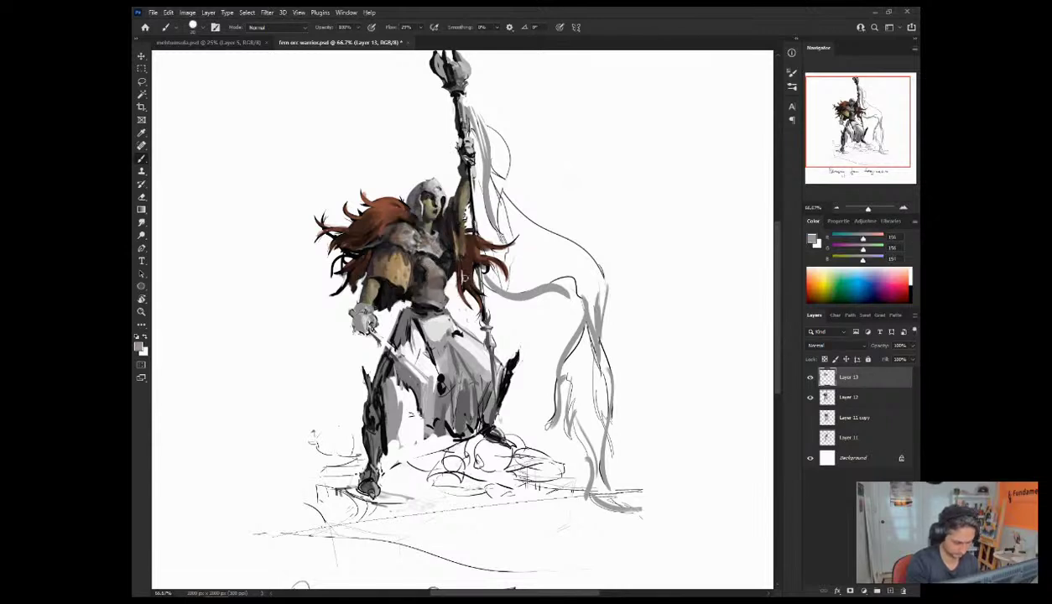
alt+click(421, 251)
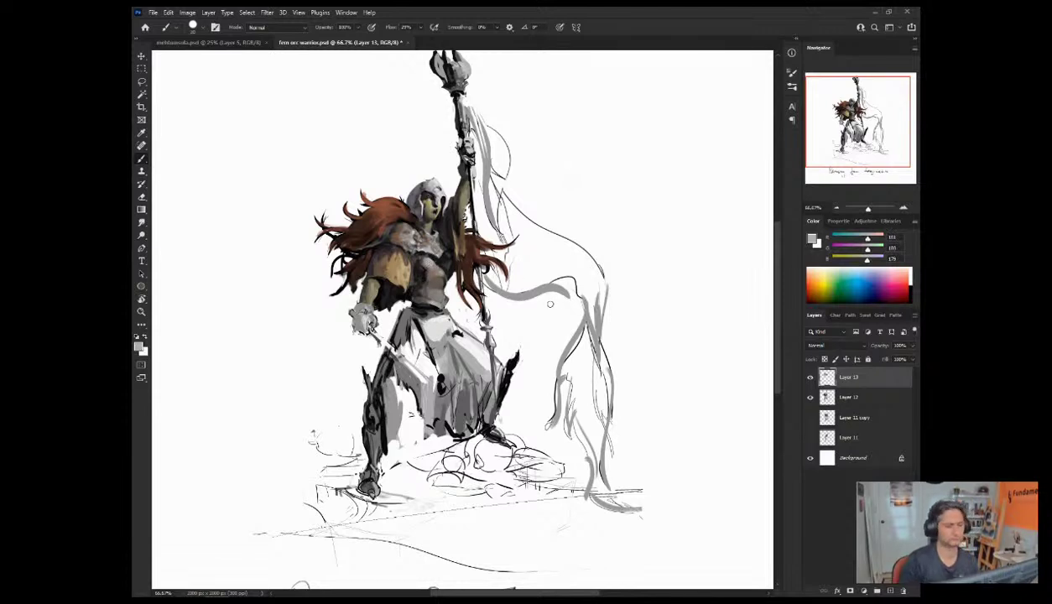
Step: Deepen the shadows on the torso armour beside the lowered arm and at the waist, using sampled dark and brown-grey tones
alt+click(417, 283)
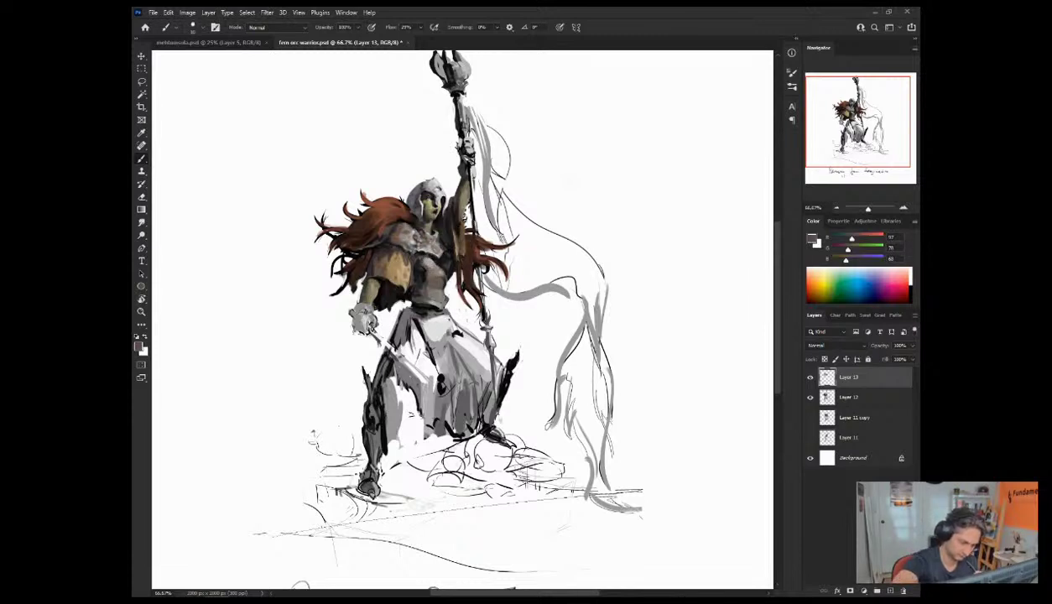
alt+click(409, 293)
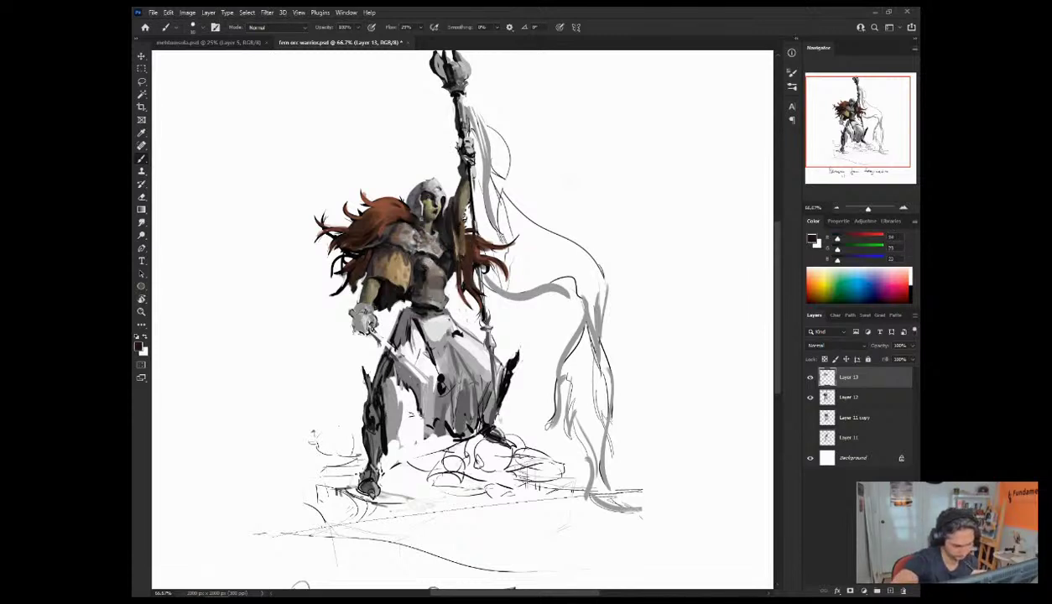
alt+click(426, 272)
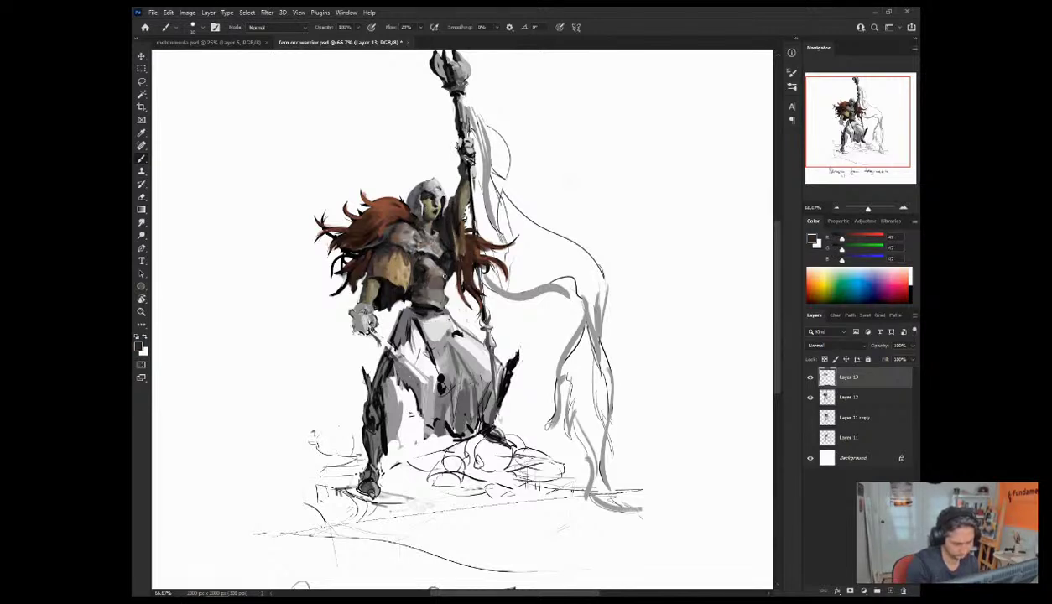
alt+click(409, 315)
key(])
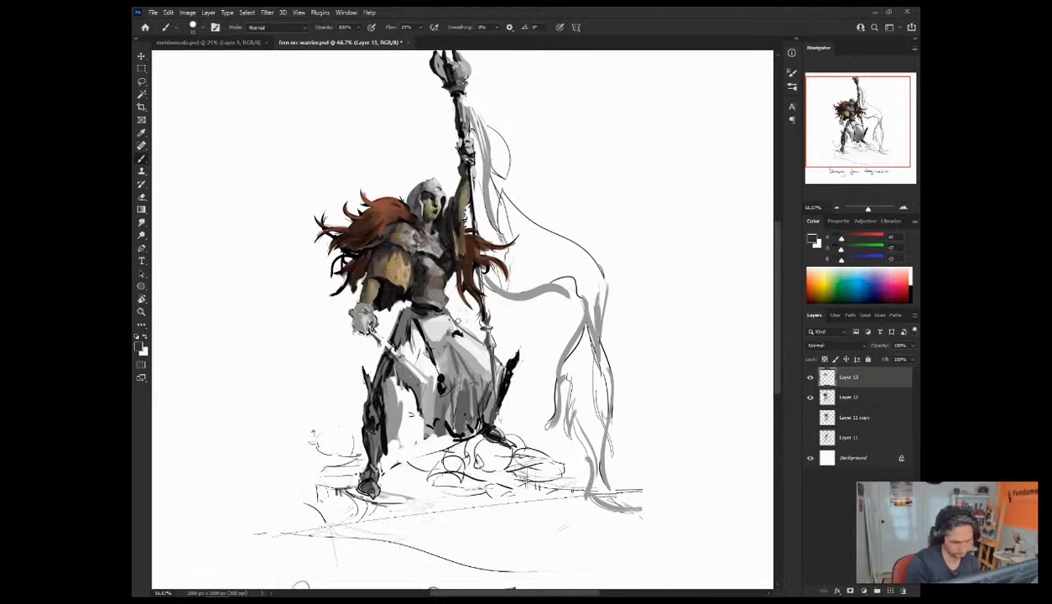
alt+click(402, 273)
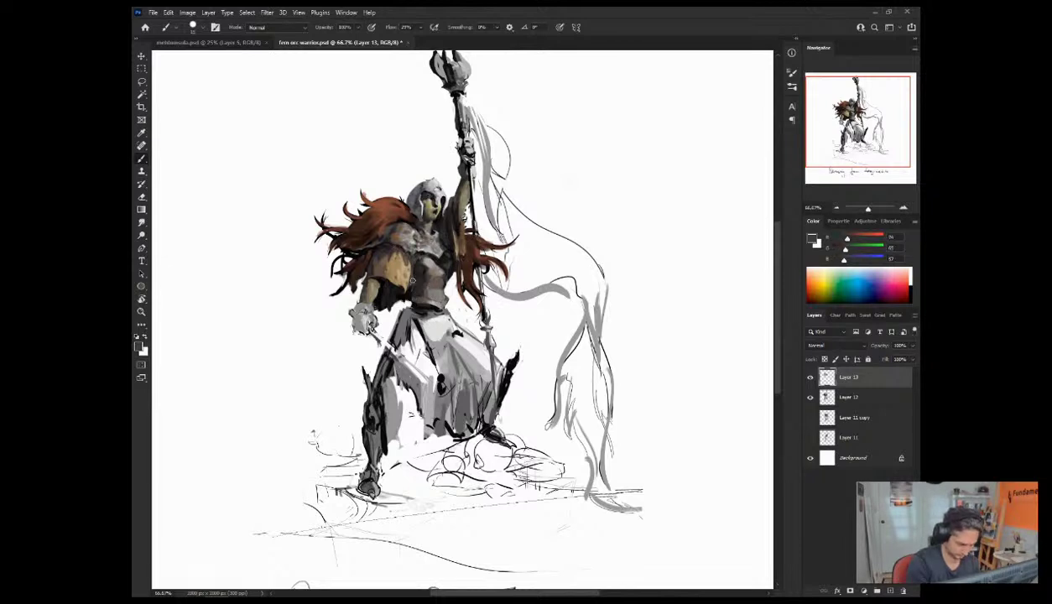
alt+click(403, 311)
alt+click(408, 284)
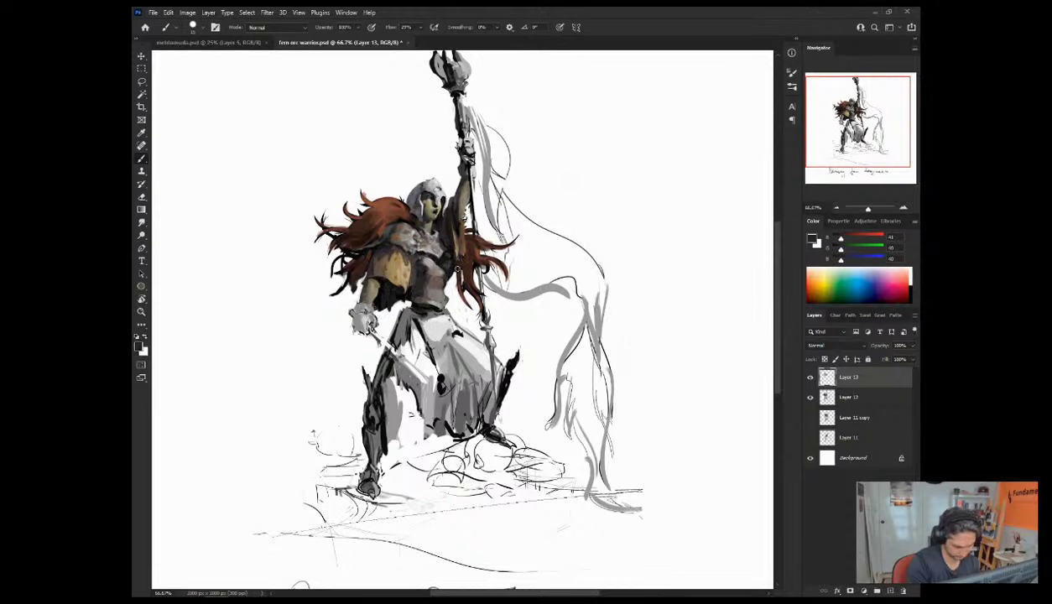
alt+click(416, 262)
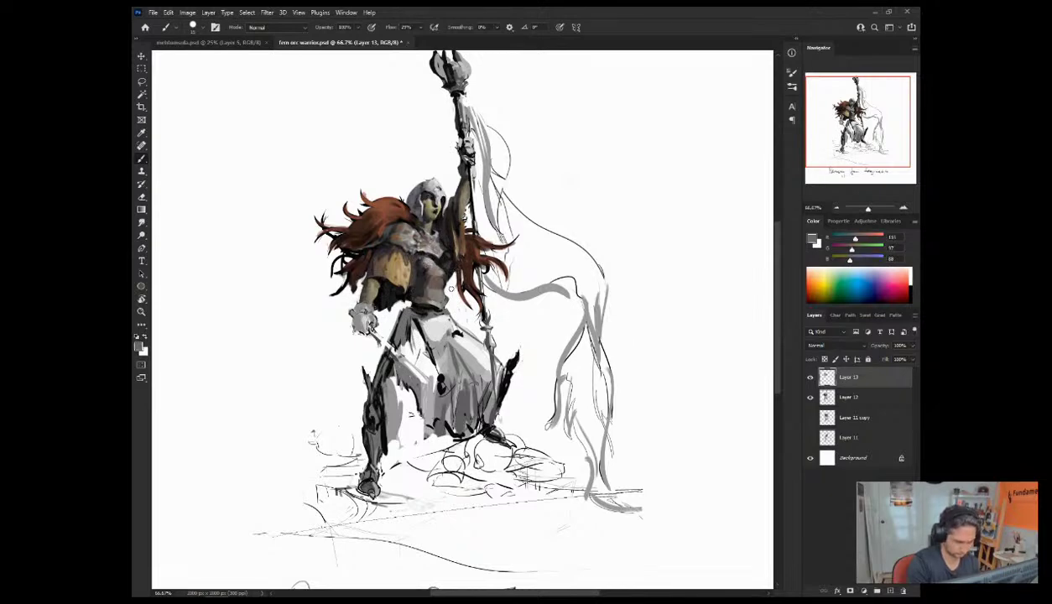
Step: Mirror the canvas horizontally and rework the breastplate's light and dark shapes with sampled warm grey and near-black
key(ctrl+shift+h)
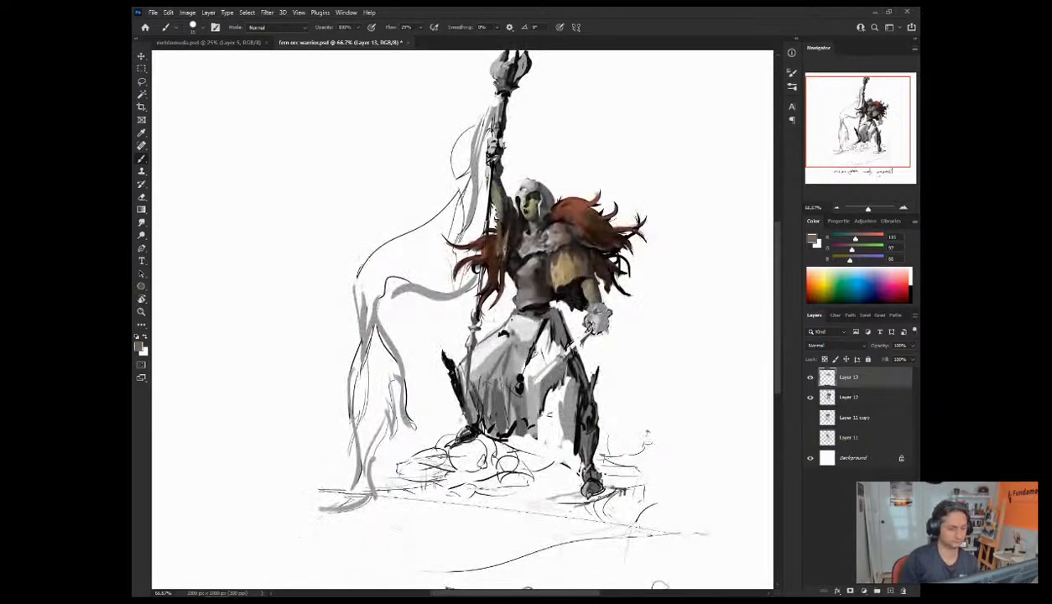
alt+click(519, 263)
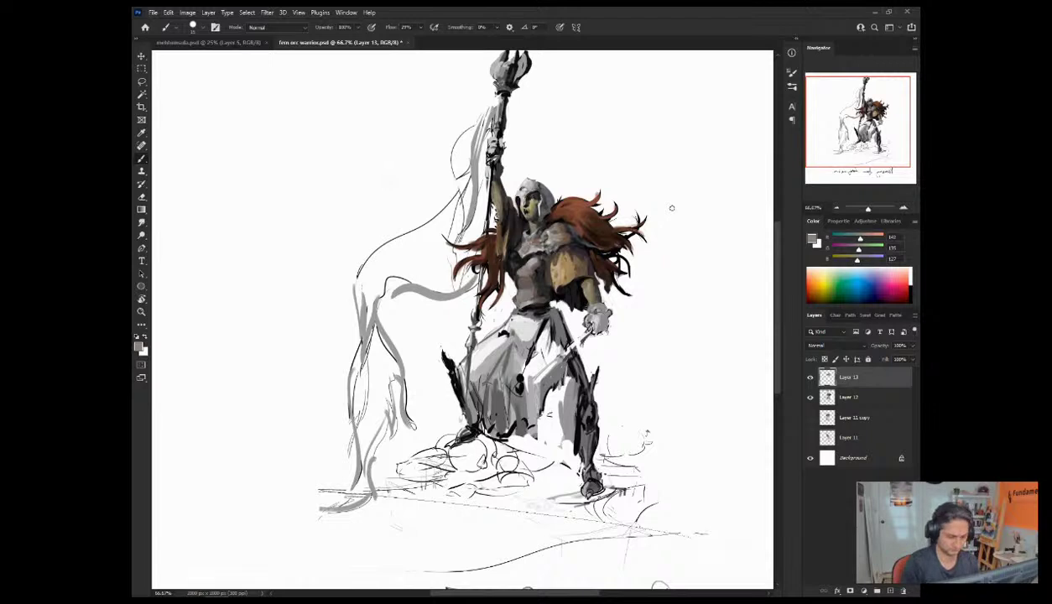
alt+click(548, 309)
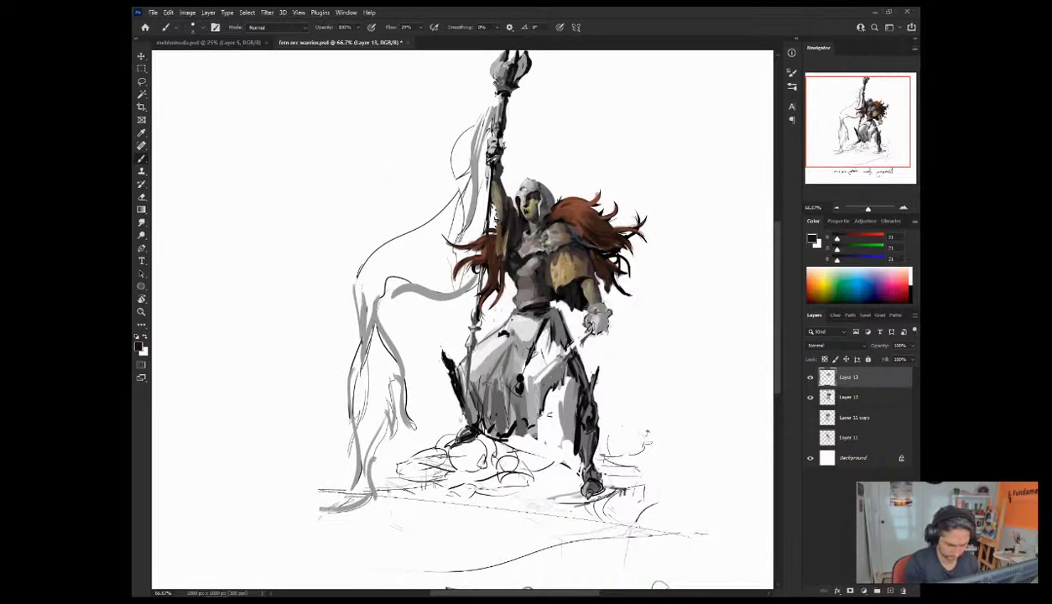
alt+click(535, 264)
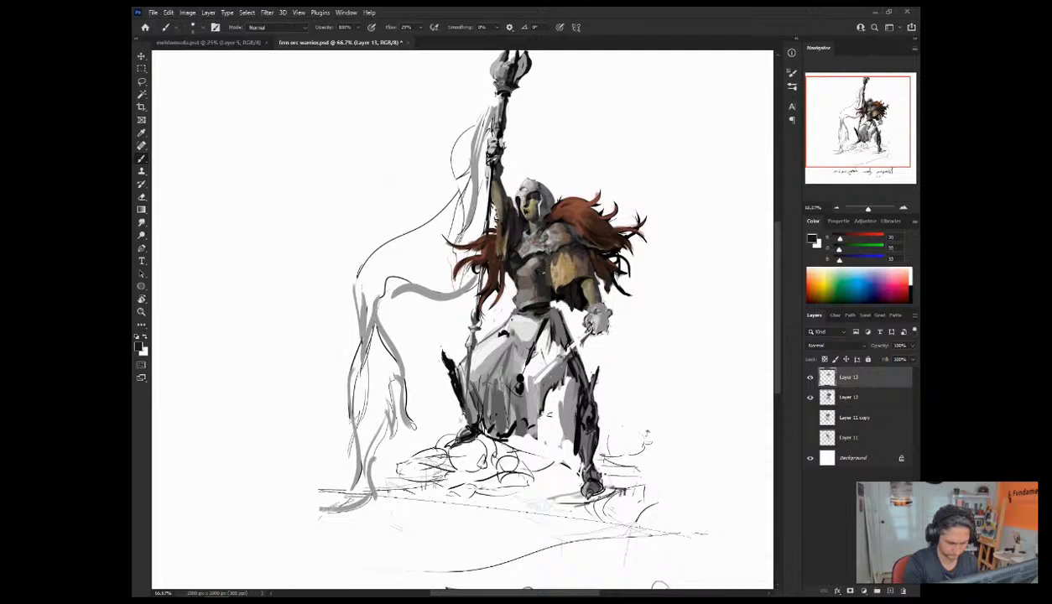
alt+click(536, 266)
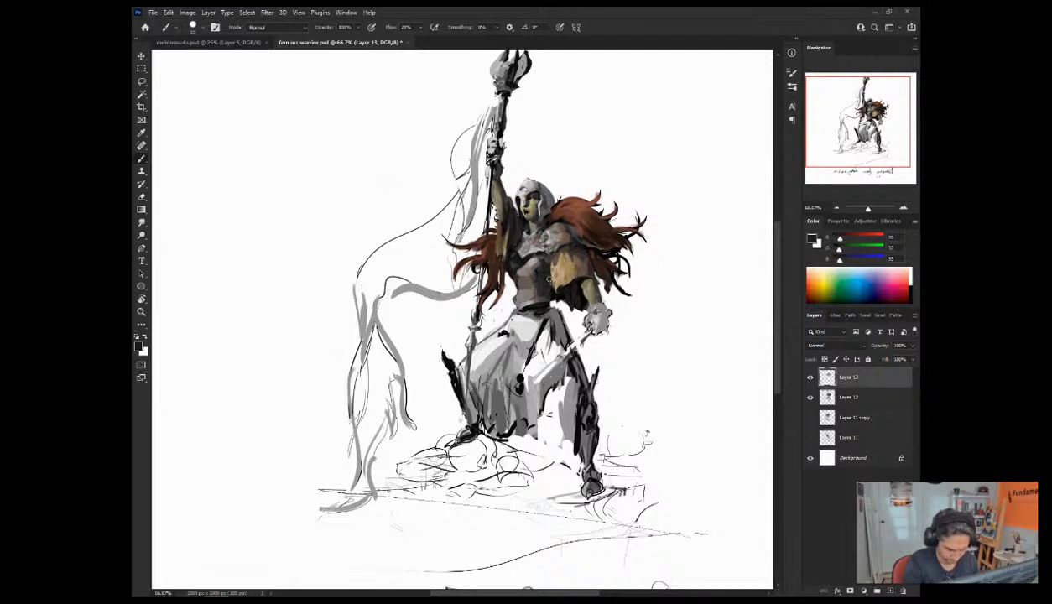
Step: Flip the canvas back and add dark accents along the breastplate's edges with a smaller brush and sampled dark tones
key(ctrl+shift+h)
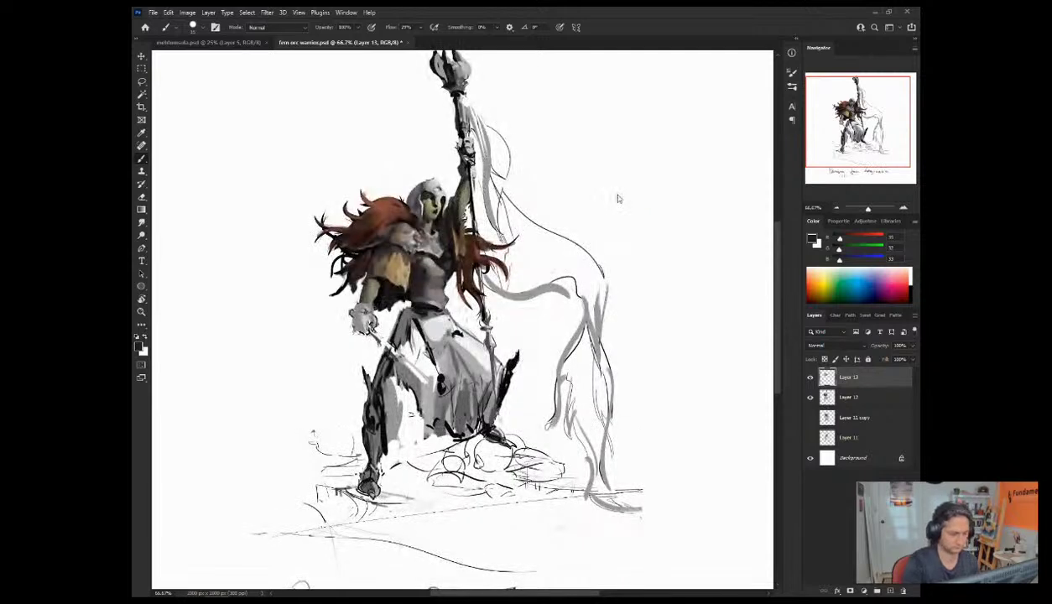
drag(446, 257, 449, 270)
alt+click(409, 267)
key(bracketleft)
key(bracketleft)
key(bracketleft)
alt+click(410, 268)
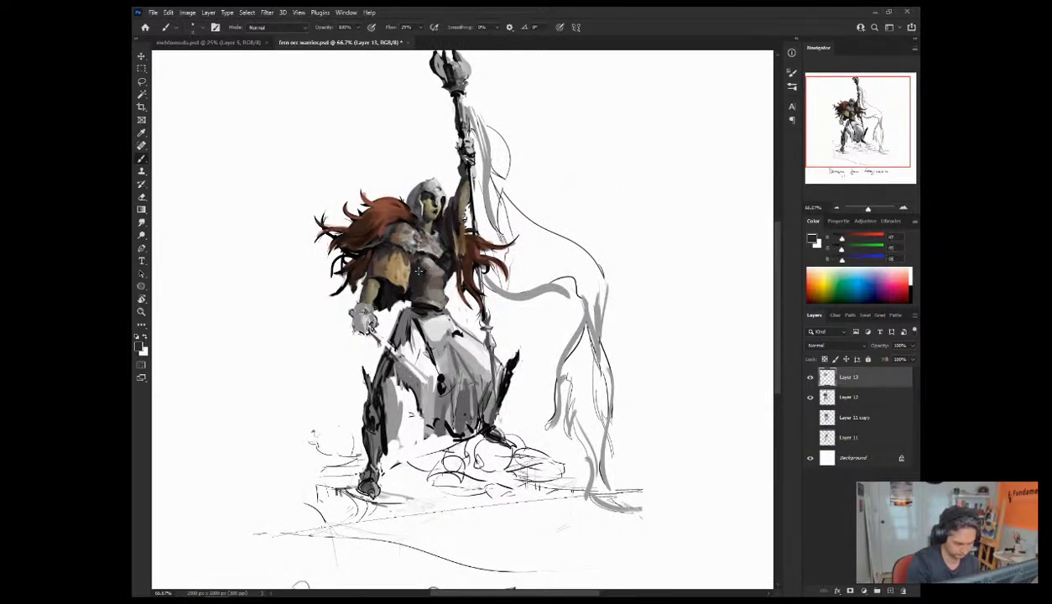
Step: Paint fine texture and small plate details across the breastplate and abdomen with sampled black, grey and brown-grey tones
alt+click(404, 243)
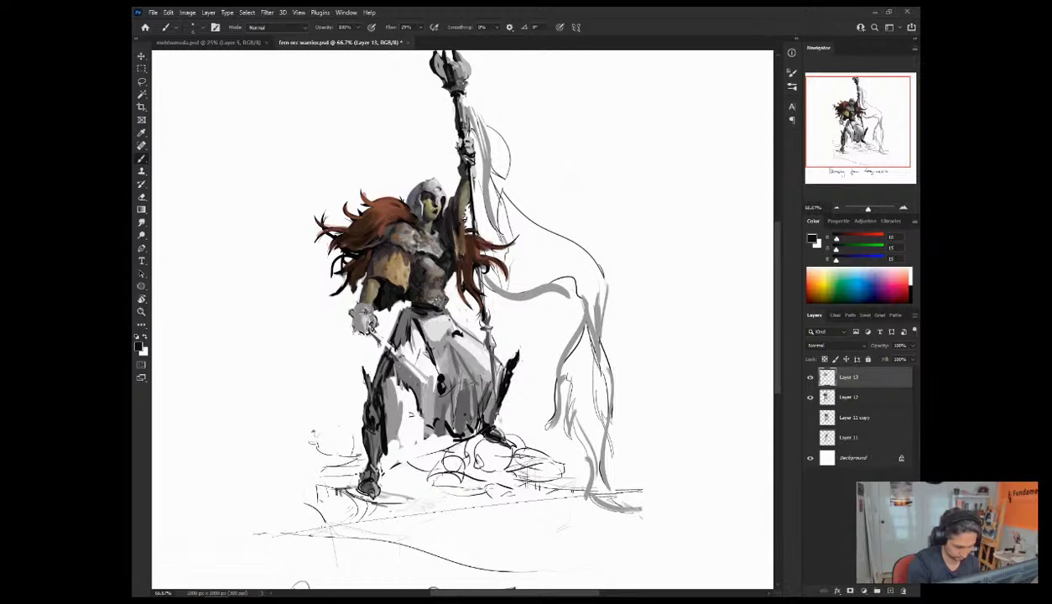
alt+click(426, 285)
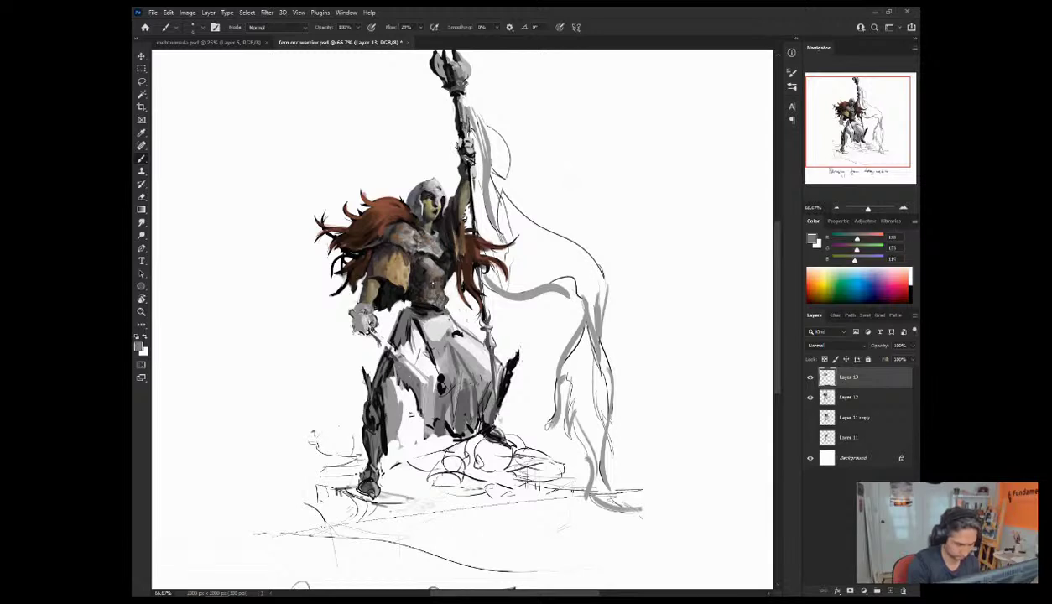
alt+click(439, 293)
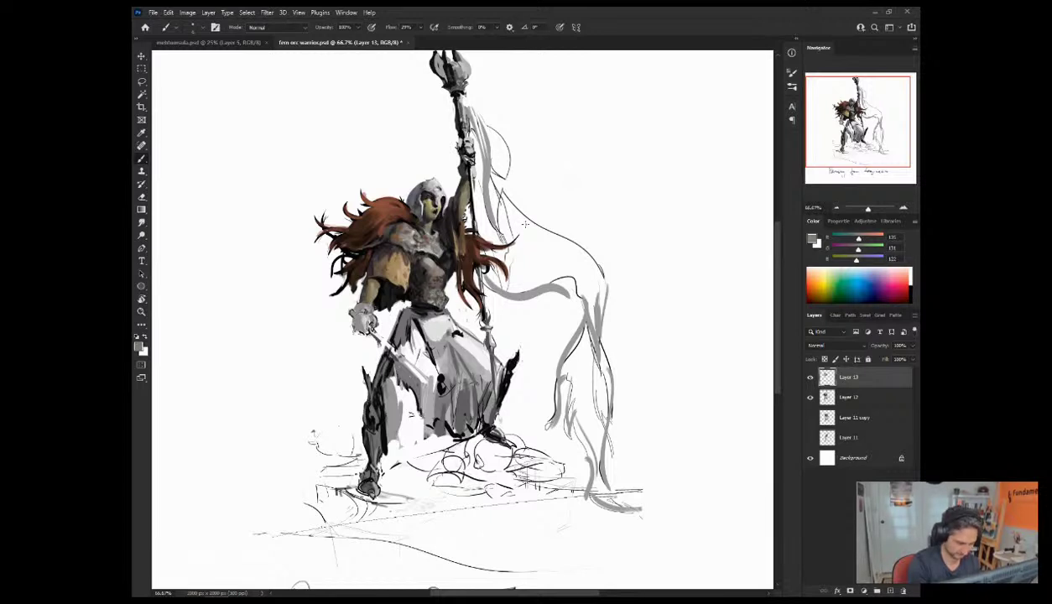
alt+click(430, 302)
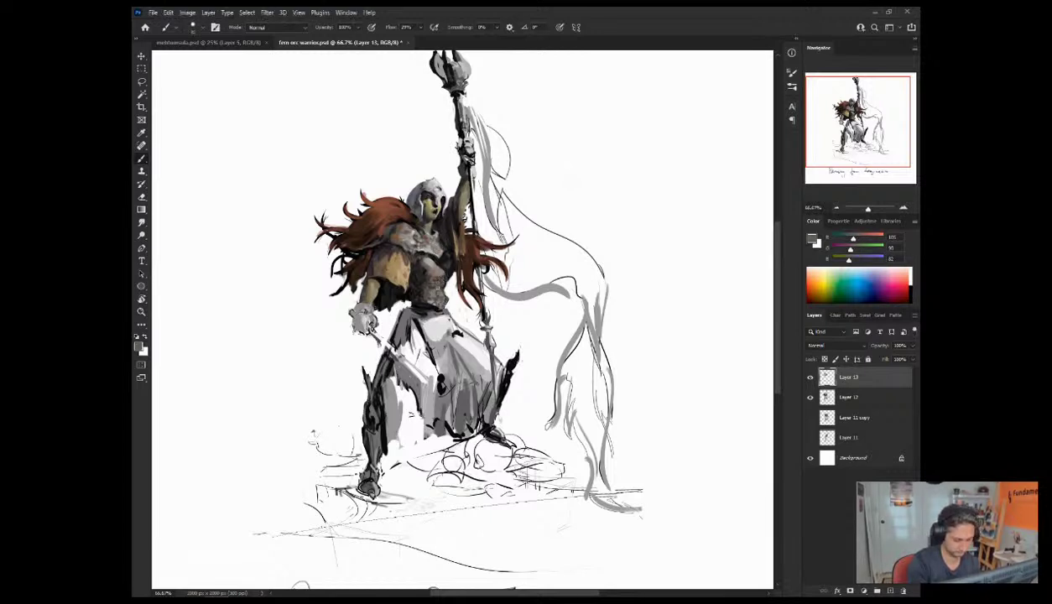
alt+click(421, 295)
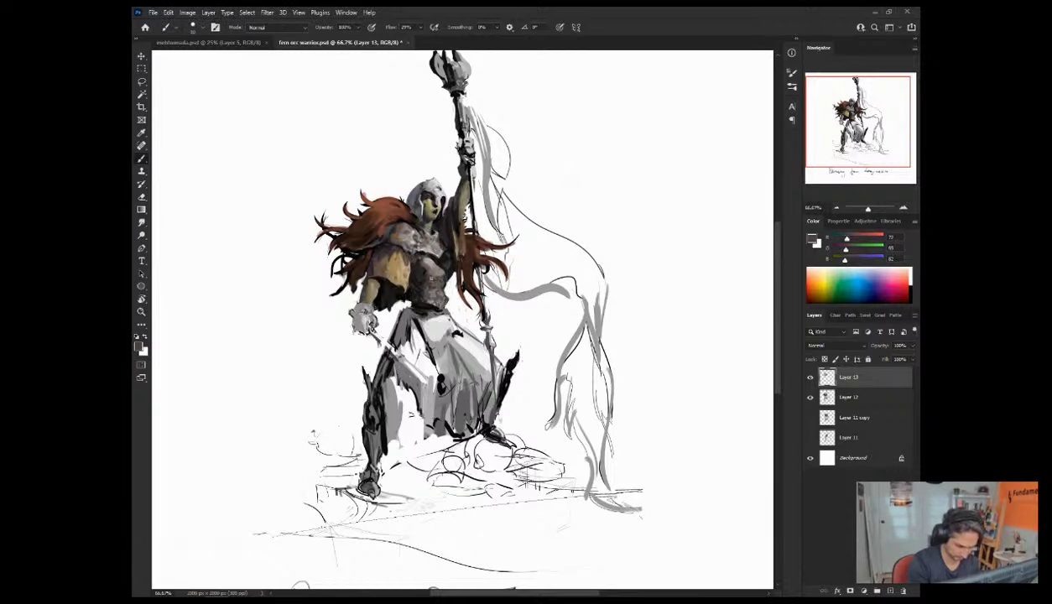
Step: Refine the midriff shading of the torso armour with sampled mid-grey and warm brown-grey tones
alt+click(430, 267)
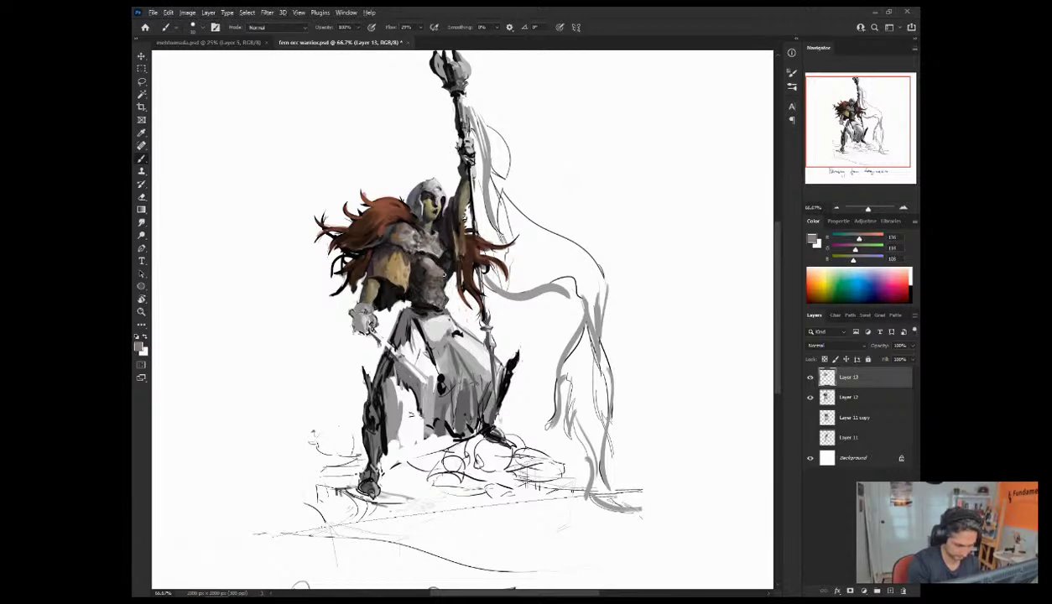
alt+click(431, 287)
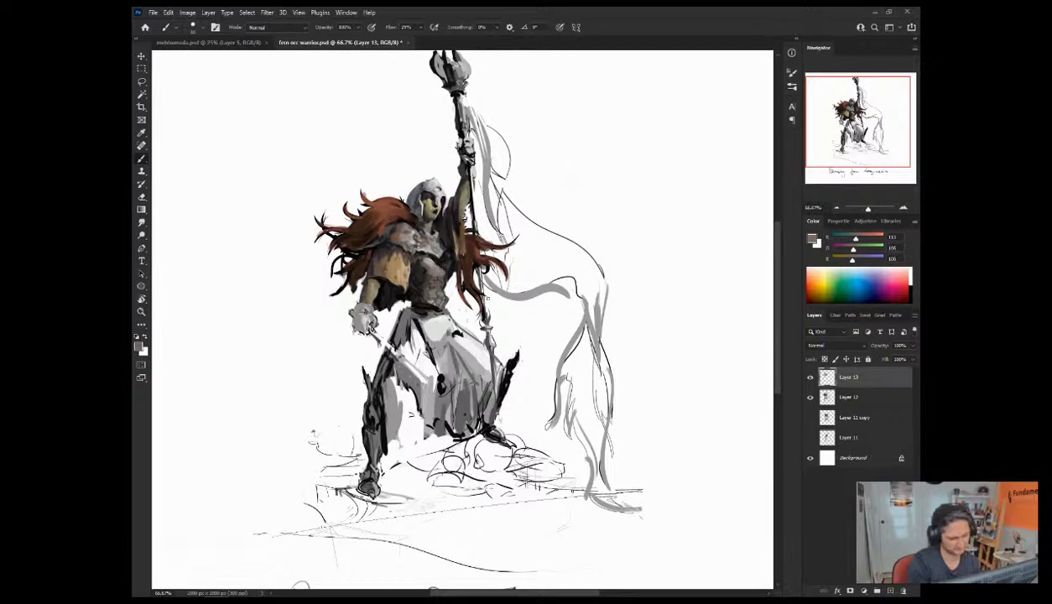
alt+click(423, 286)
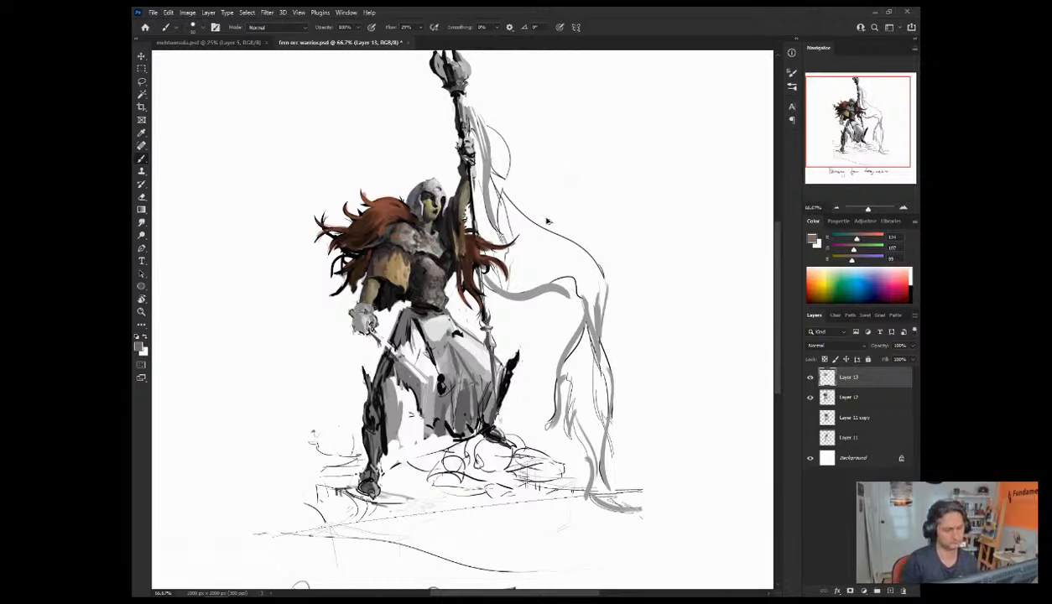
Step: Mirror the canvas horizontally and rework the lower breastplate and waist shading with sampled warm and light greys
key(ctrl+shift+h)
alt+click(514, 272)
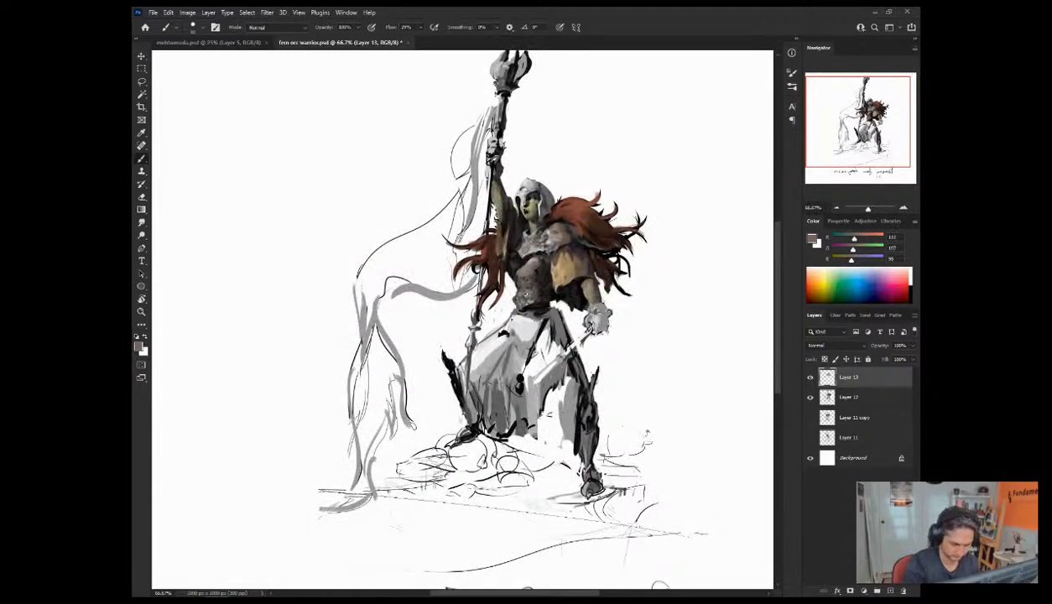
alt+click(529, 310)
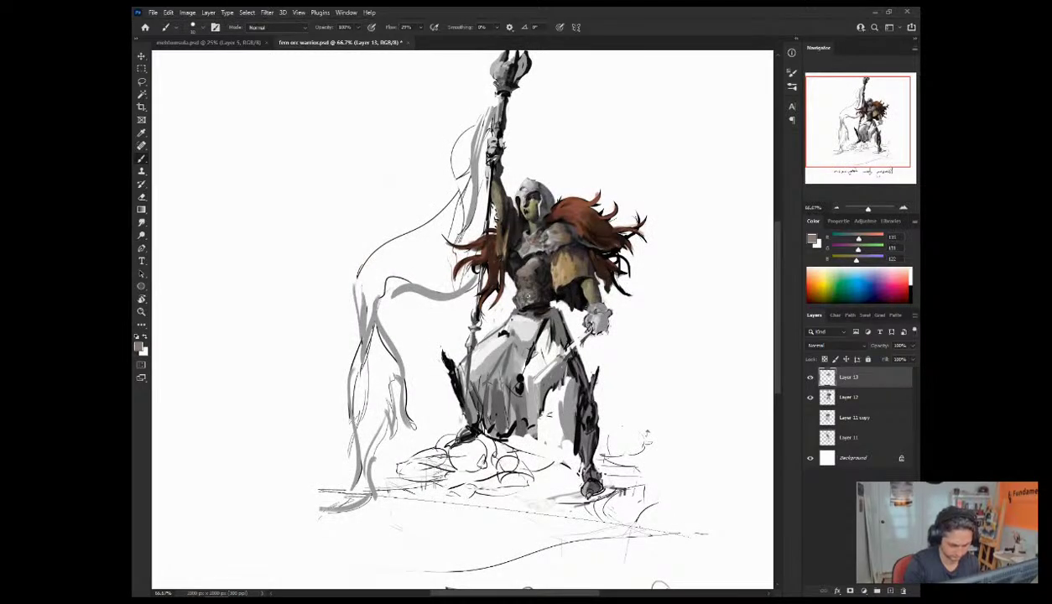
alt+click(528, 301)
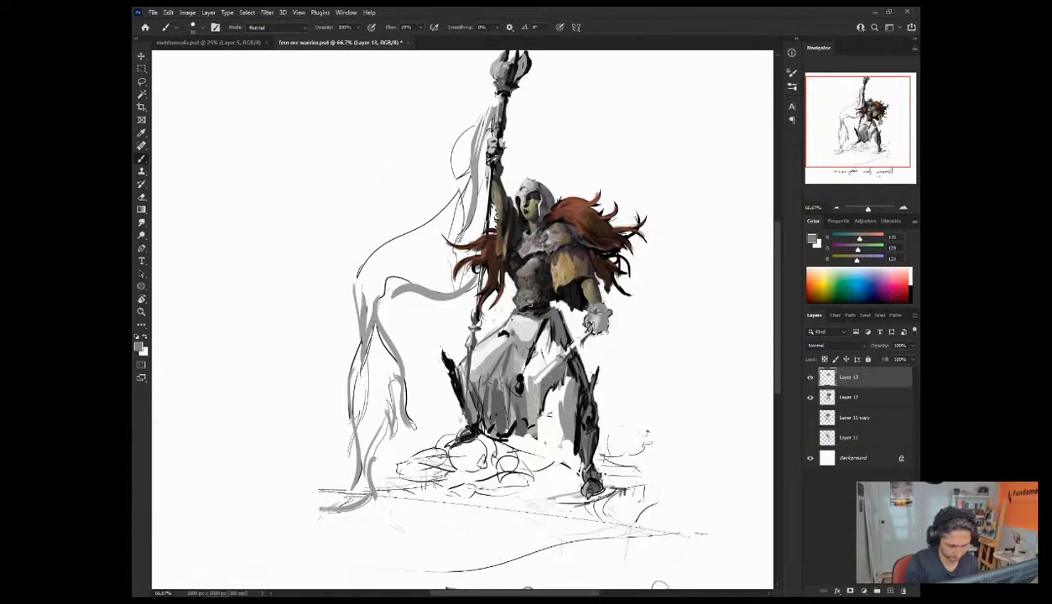
alt+click(519, 321)
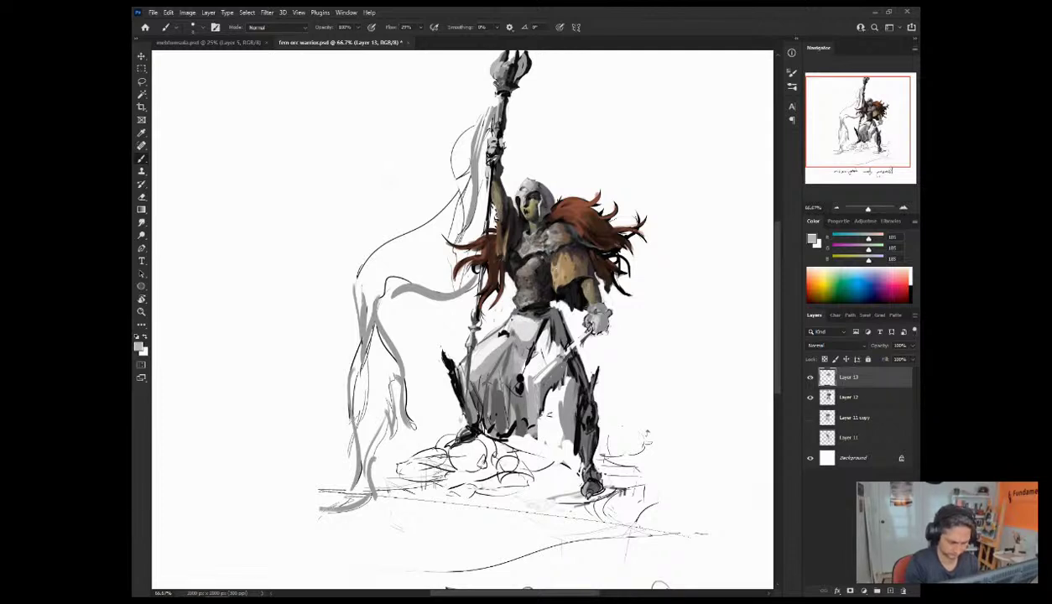
Step: Flip the canvas back and refine the light and dark shapes under the chest with sampled grey and dark tones
key(ctrl+shift+h)
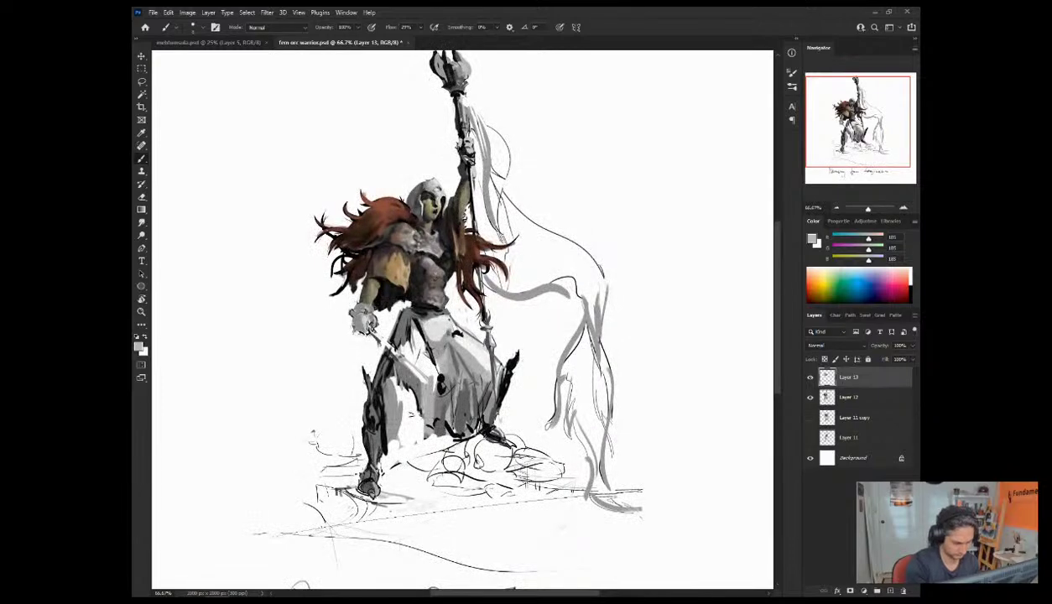
alt+click(431, 265)
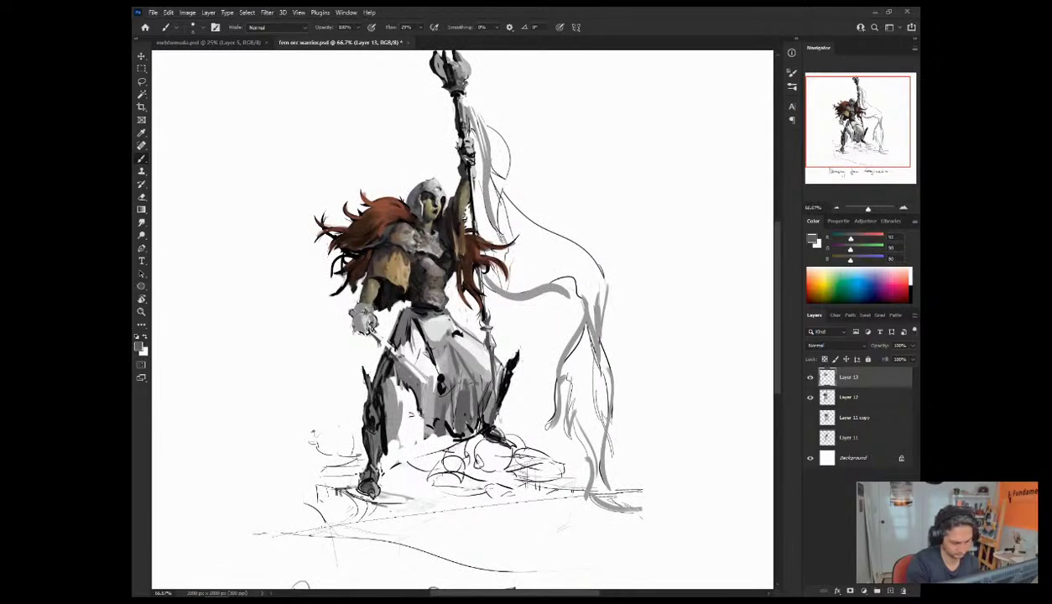
alt+click(434, 265)
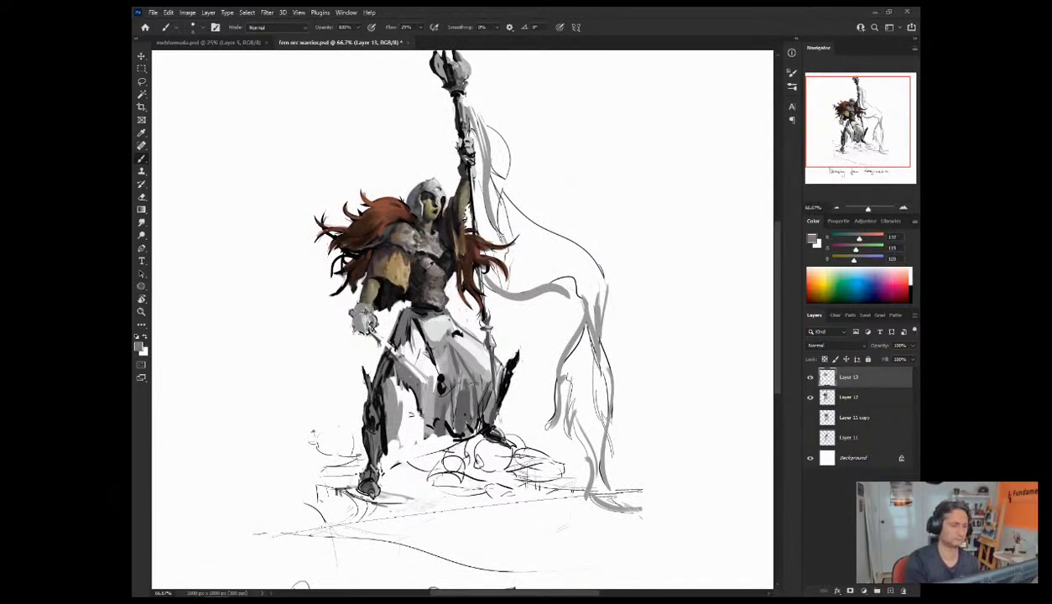
alt+click(417, 263)
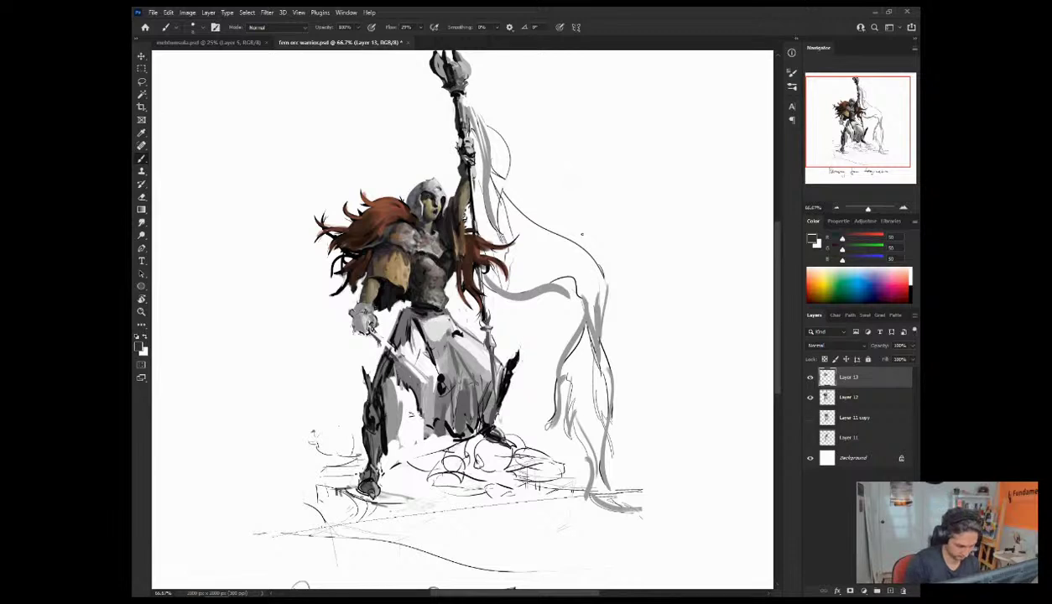
Step: Clean up the silhouette between the lowered arm and the waist with white and sampled near-black, checking it in a mirrored view
key(x)
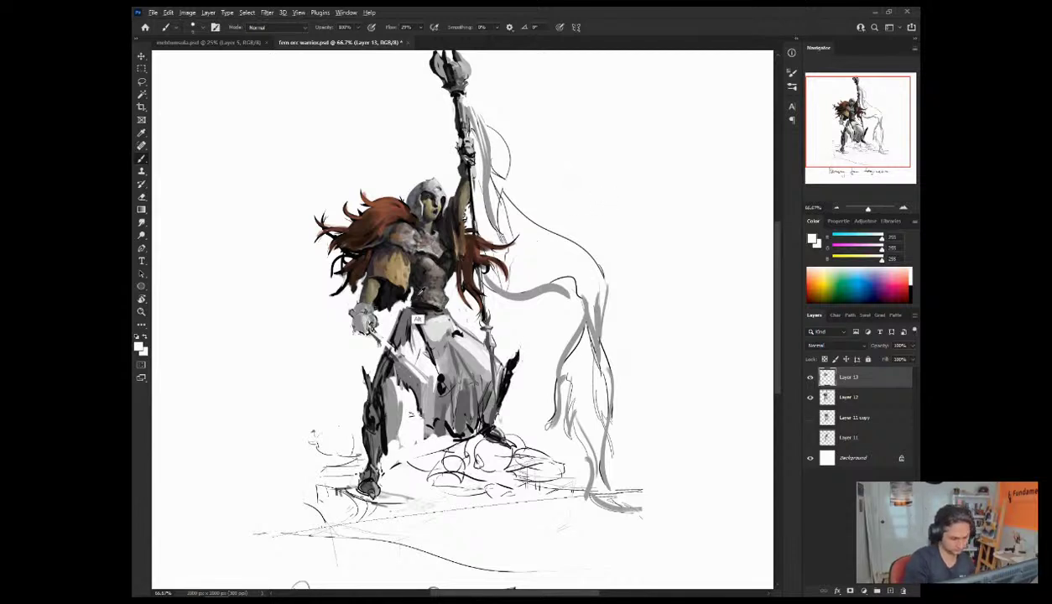
alt+click(407, 285)
alt+click(408, 289)
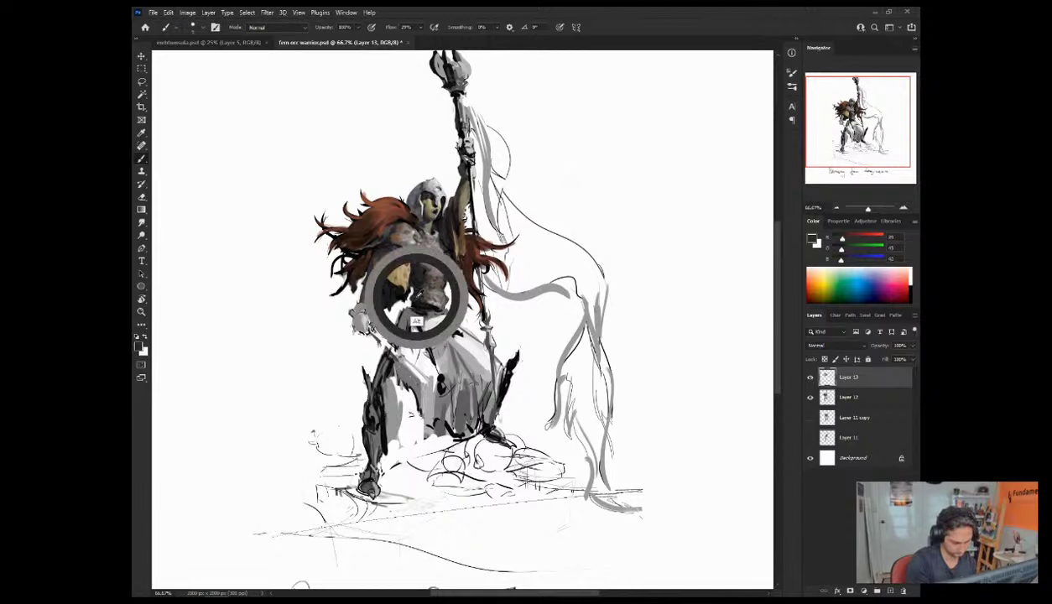
alt+click(408, 327)
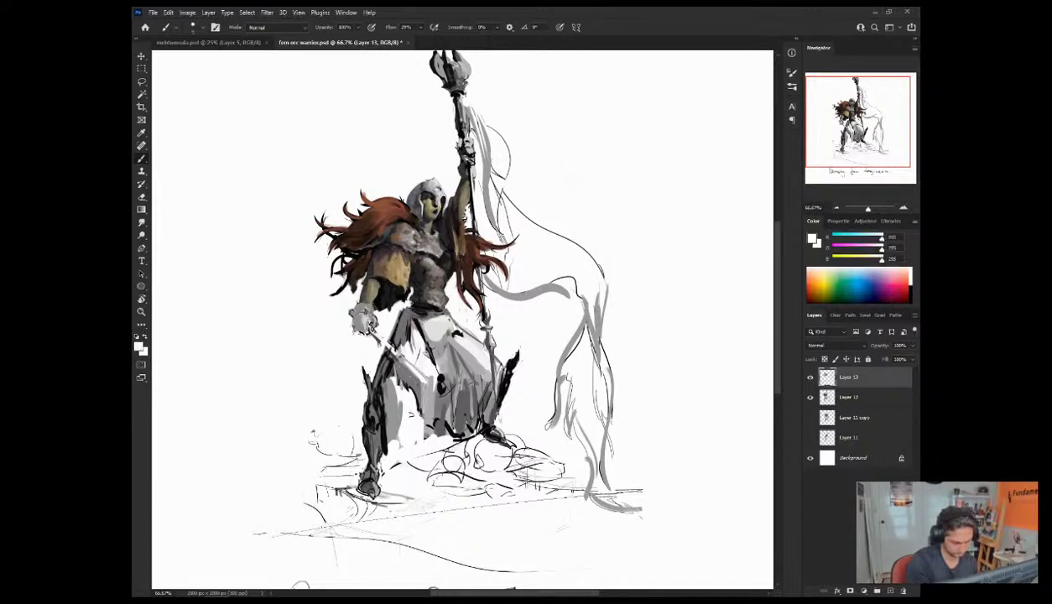
alt+click(403, 294)
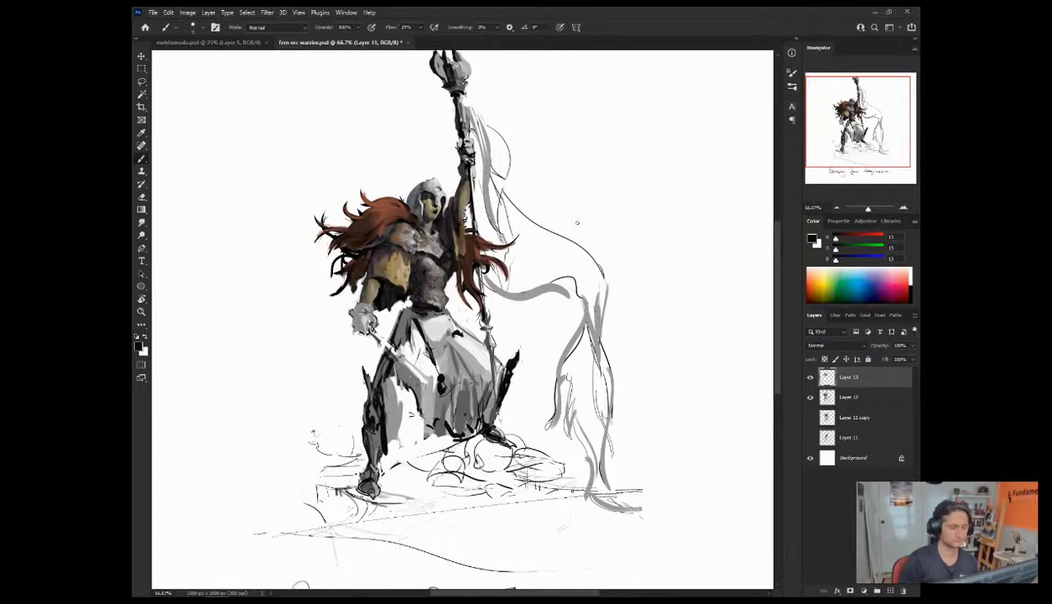
key(x)
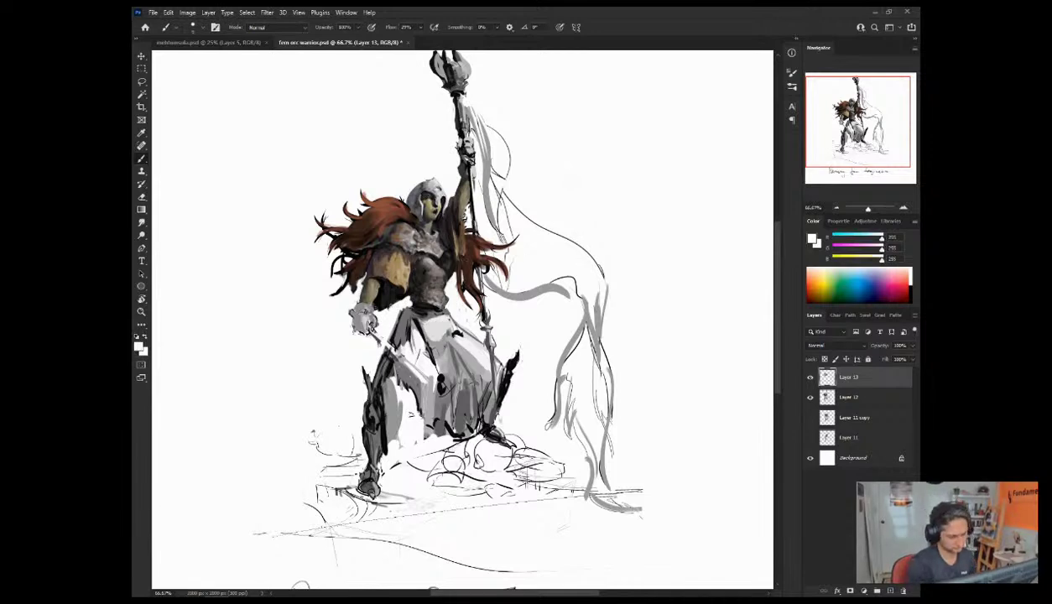
alt+click(387, 298)
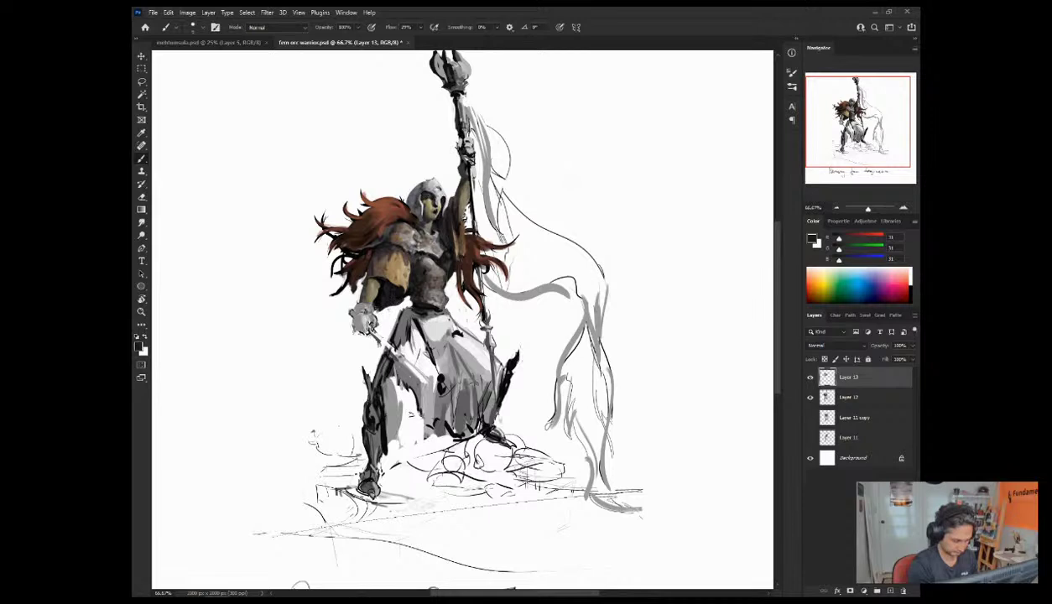
alt+click(369, 331)
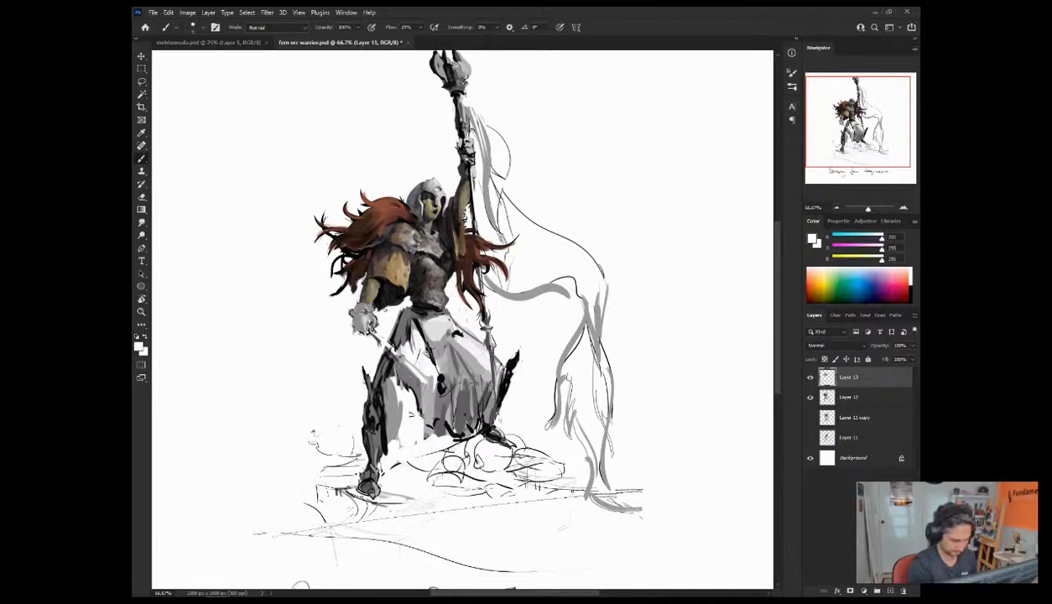
key(ctrl+shift+h)
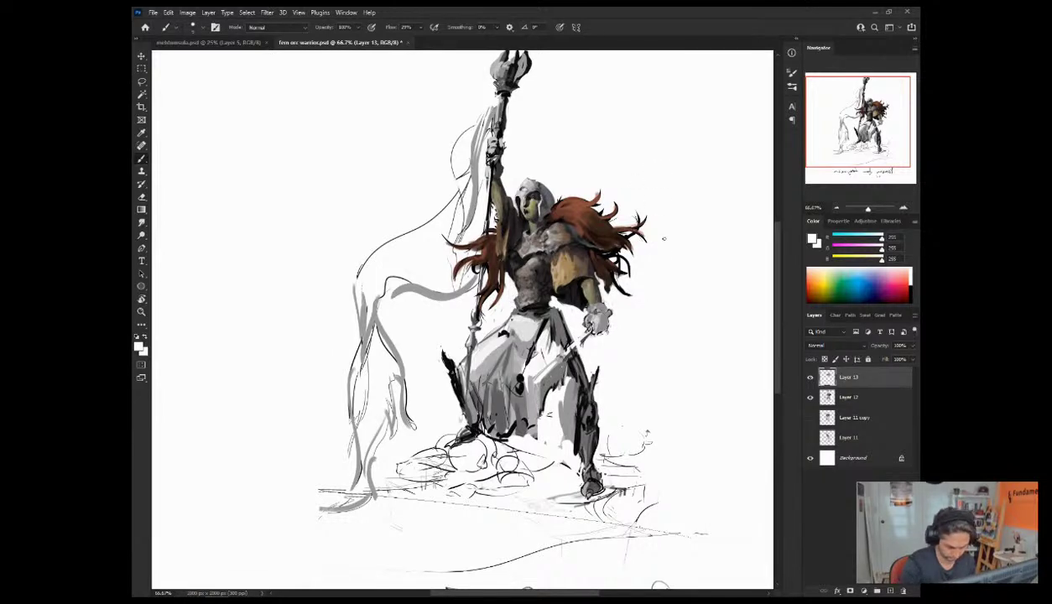
key(ctrl+shift+h)
Step: Blend the abdomen and lower breastplate shading using sampled neutral greys and brown-greys
alt+click(426, 310)
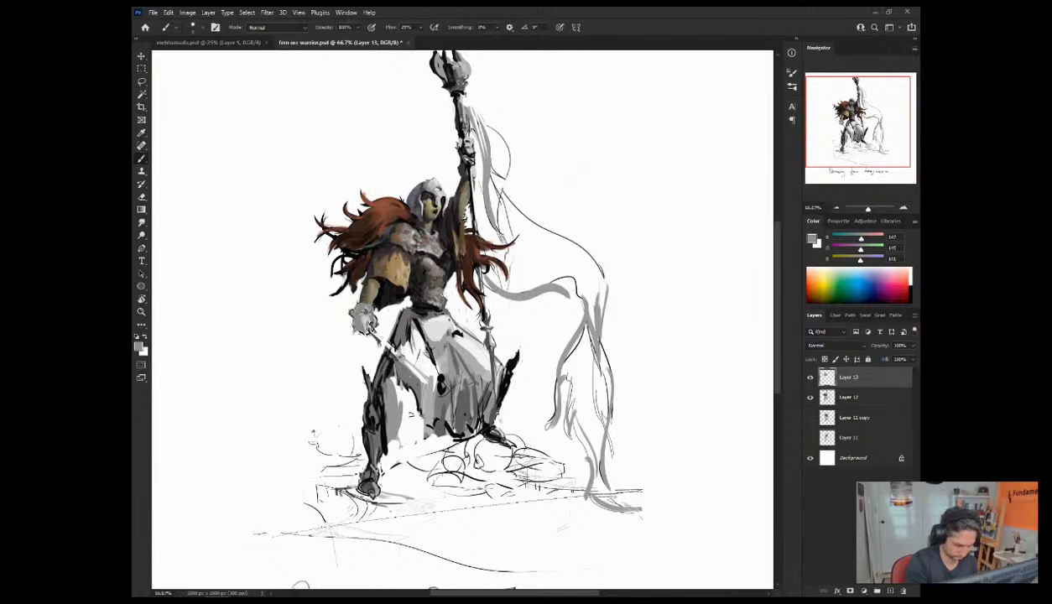
alt+click(369, 326)
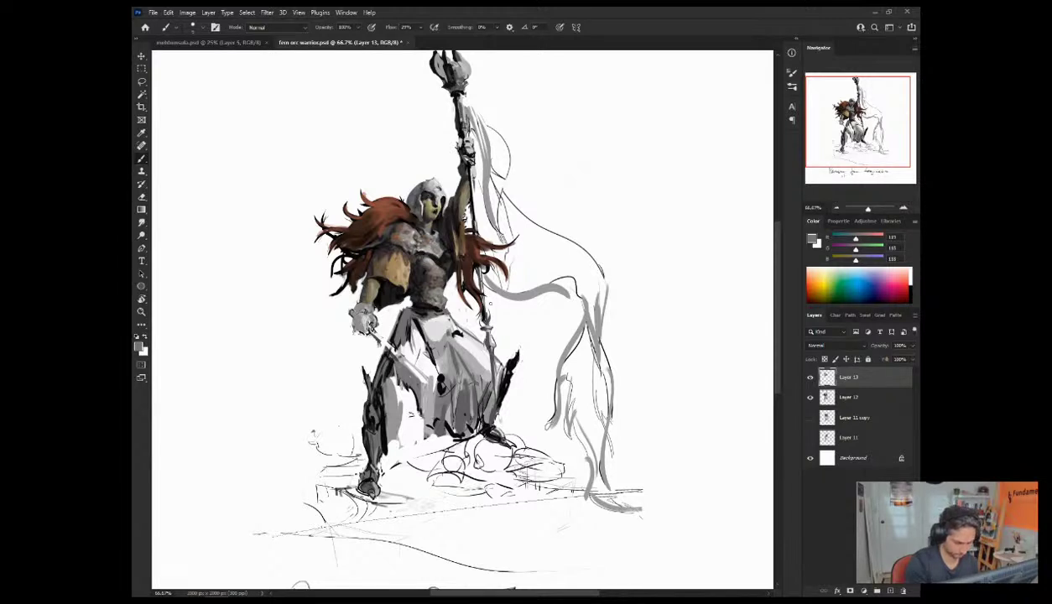
alt+click(431, 295)
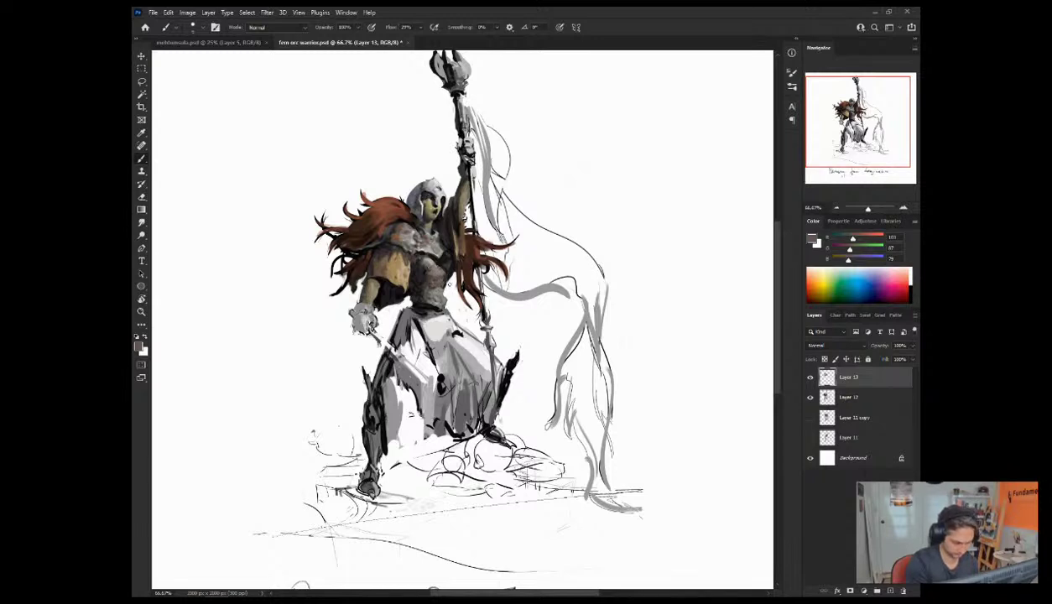
alt+click(429, 257)
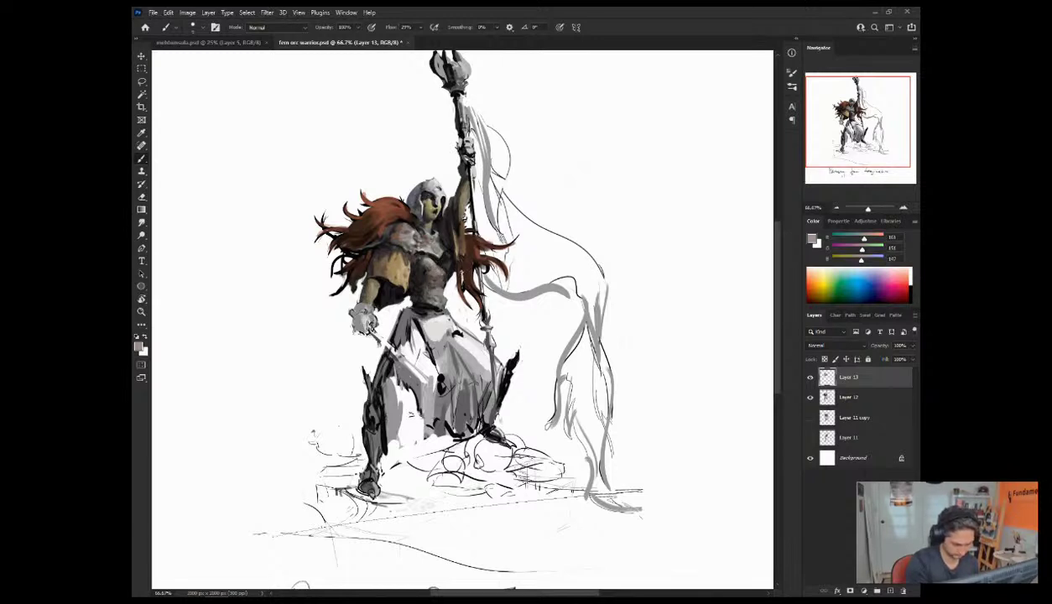
alt+click(432, 296)
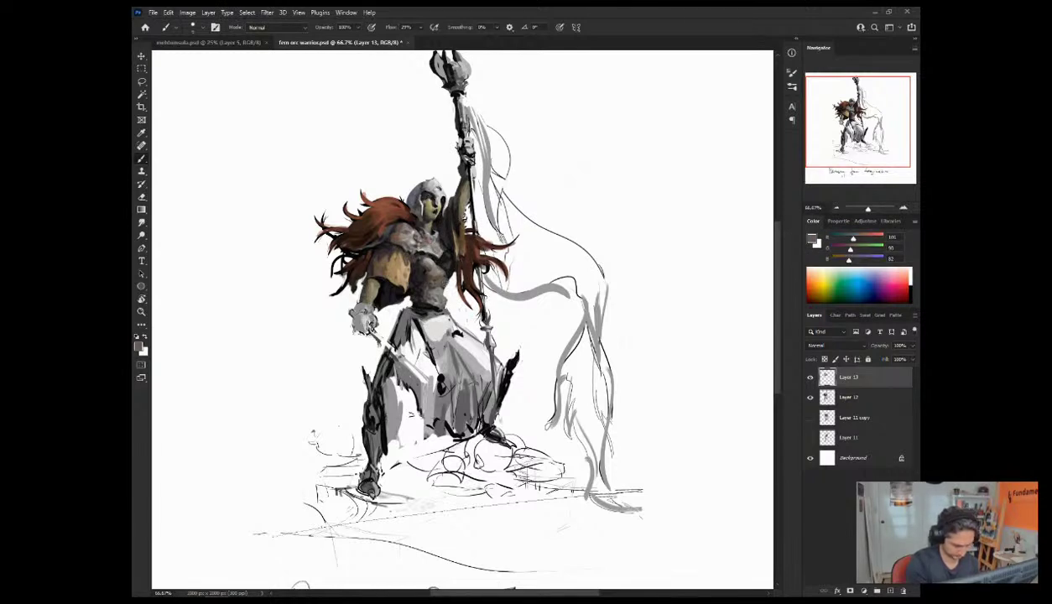
alt+click(425, 295)
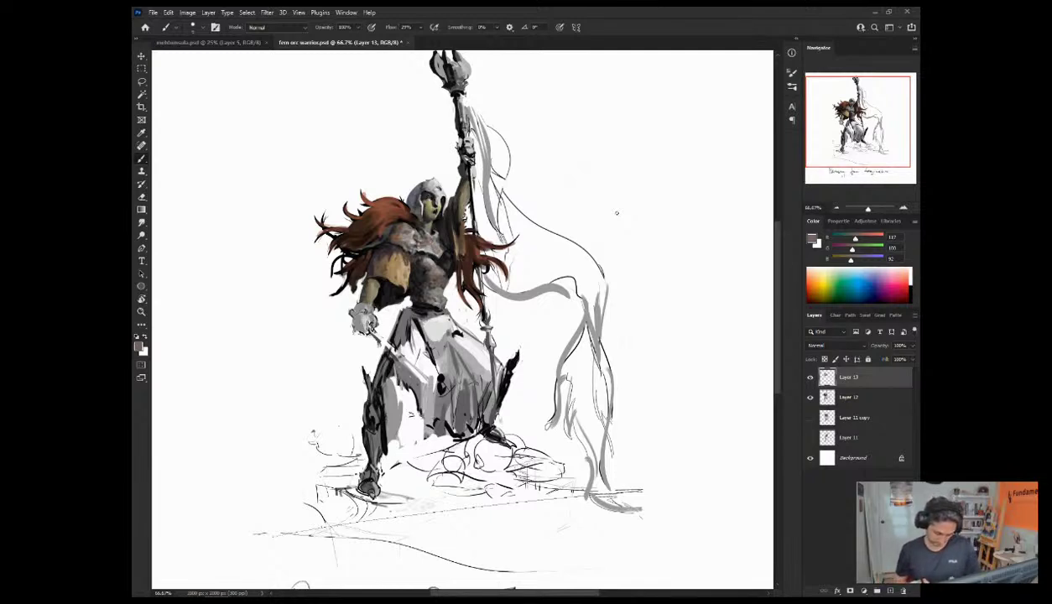
Step: Deepen the shadows where the hair meets the sleeve and shoulder with sampled dark brown and near-black
scroll(617, 213, down, 1)
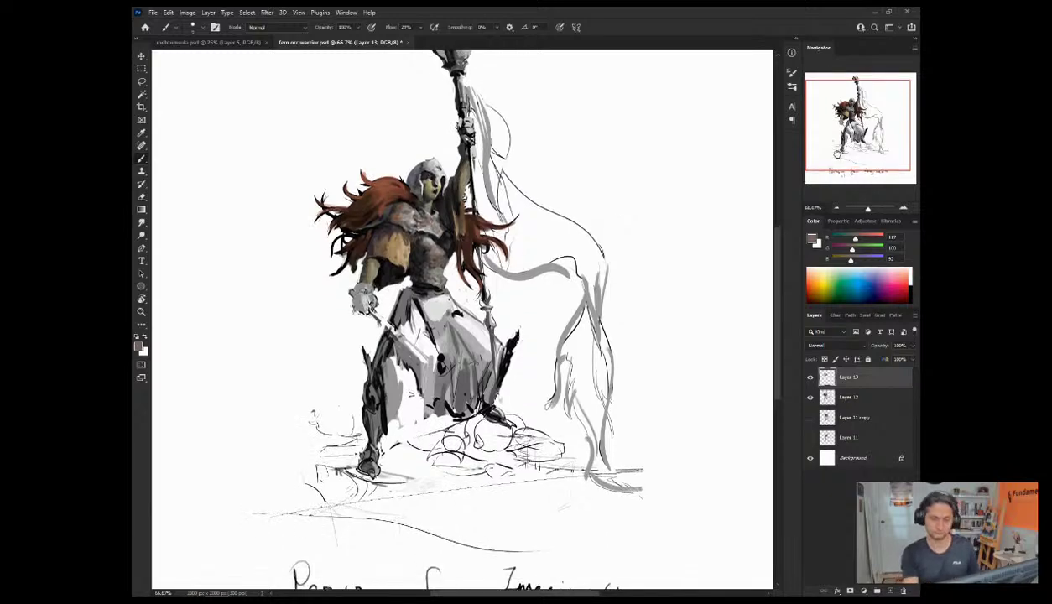
scroll(617, 213, up, 2)
click(902, 207)
drag(844, 136, 833, 131)
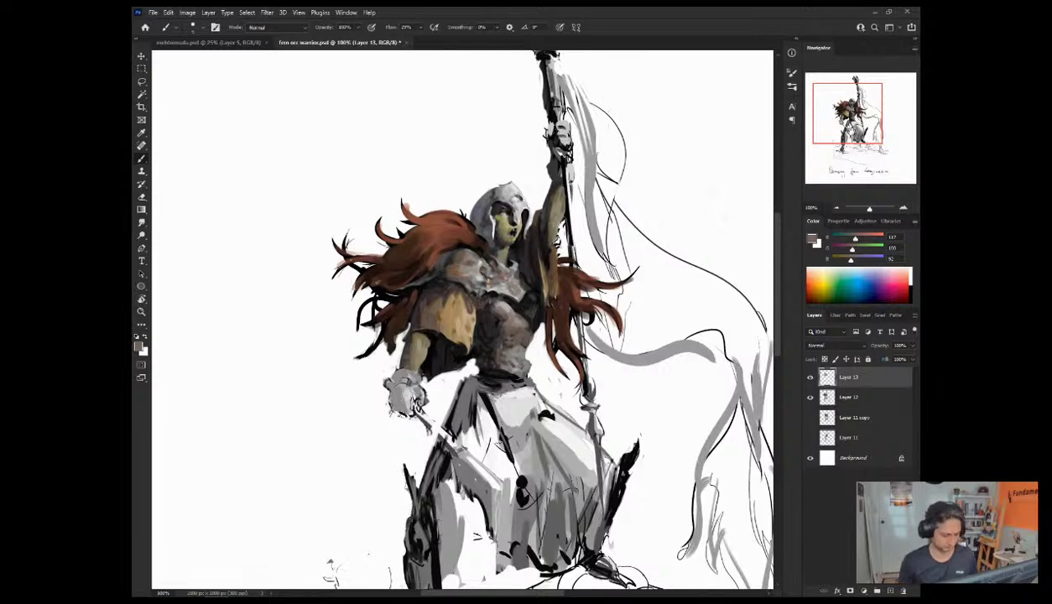
alt+click(407, 312)
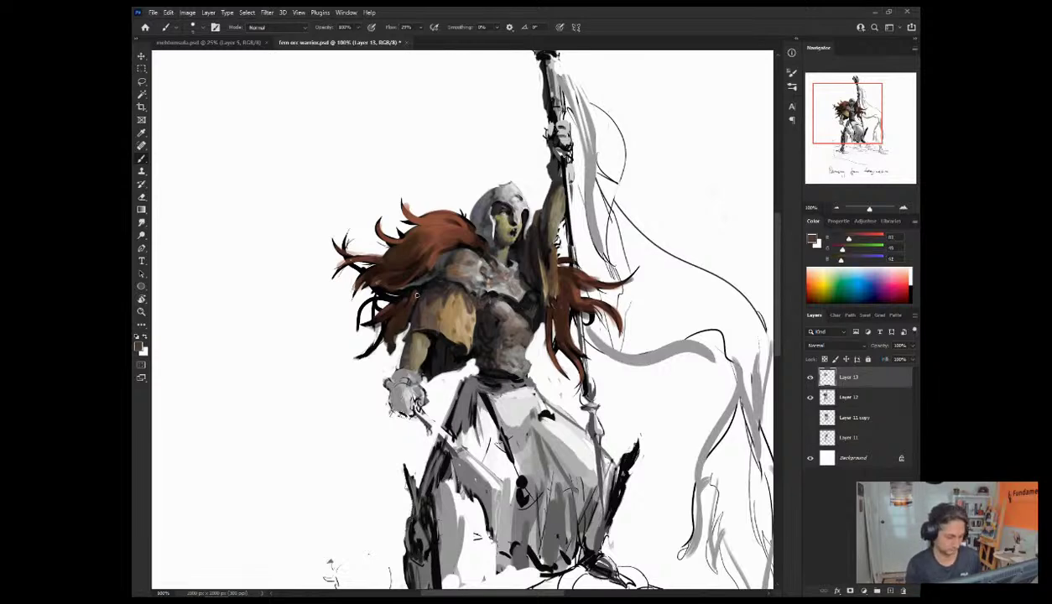
drag(408, 286, 415, 317)
alt+click(415, 271)
alt+click(467, 243)
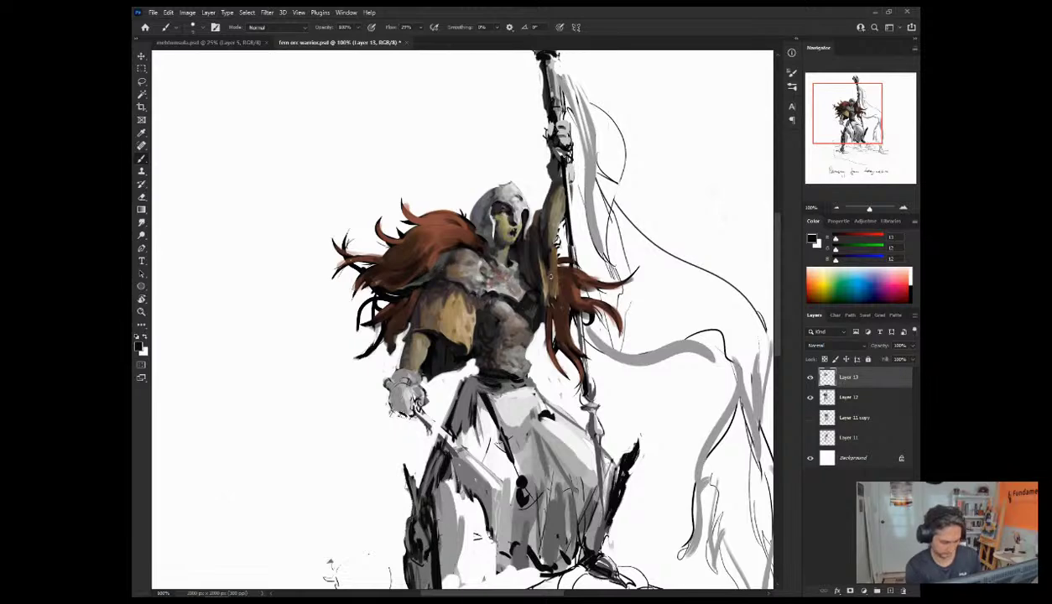
Step: Add dark texture and edge details to the shoulder armour and collar with sampled dark tones
alt+click(444, 267)
drag(470, 261, 470, 270)
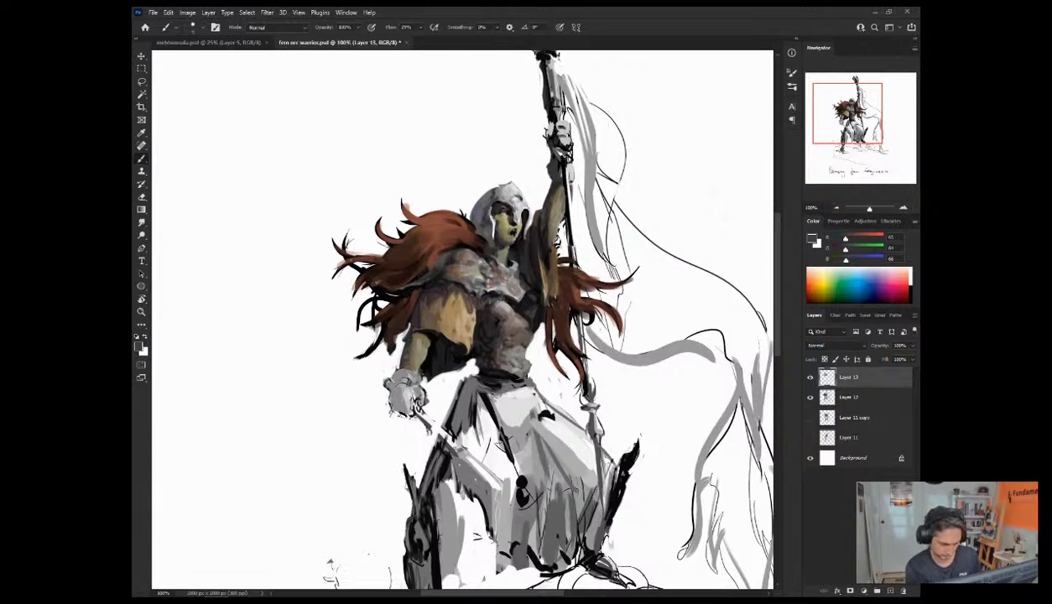
alt+click(509, 299)
drag(497, 288, 486, 288)
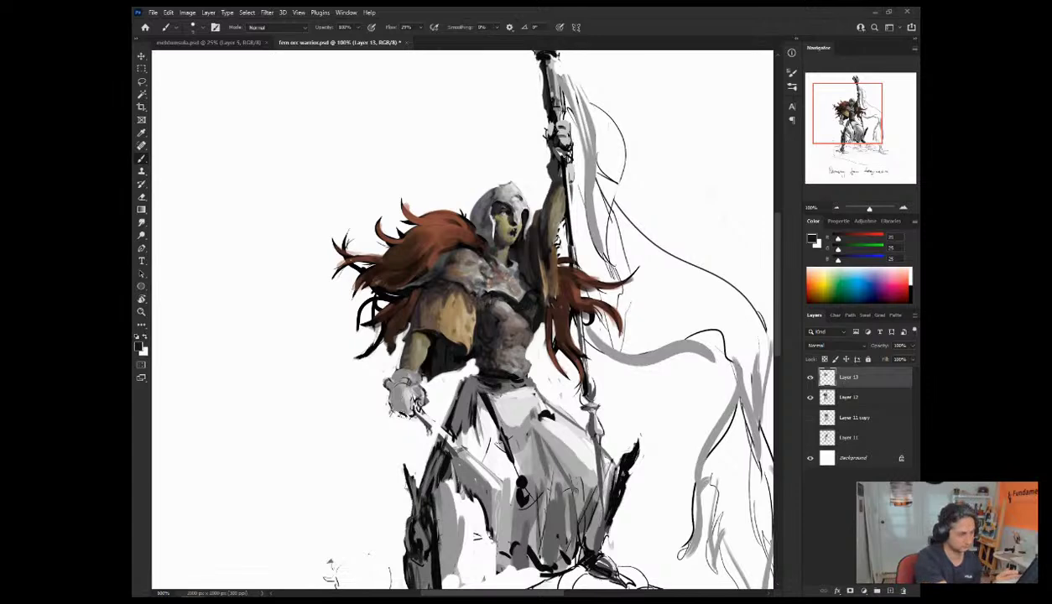
Step: Handwrite the note "2 mins Break" with a smiley in bright red on the blank canvas above the hair
drag(462, 336, 470, 296)
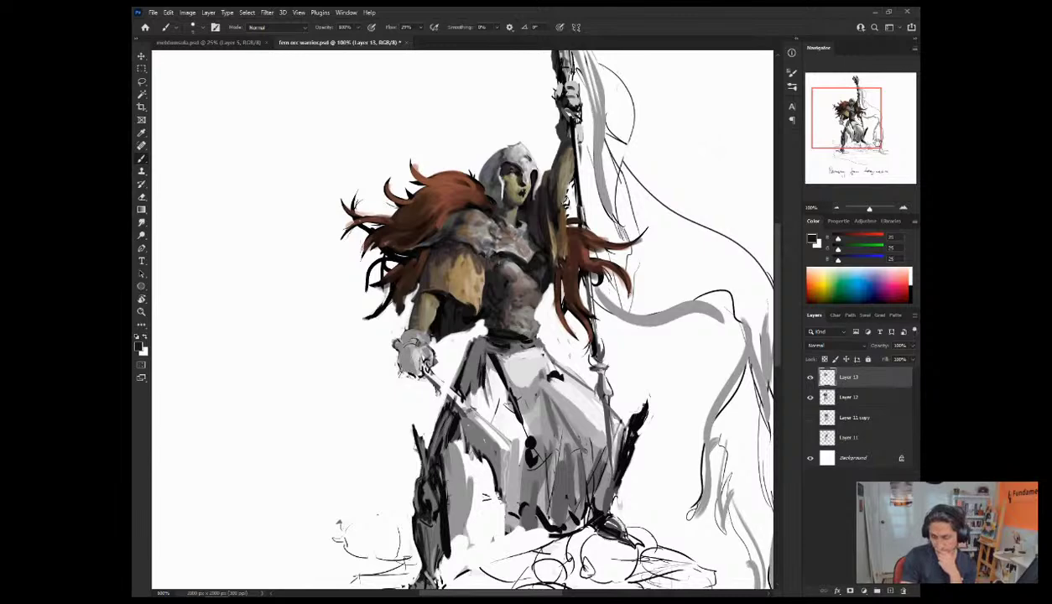
drag(838, 238, 898, 245)
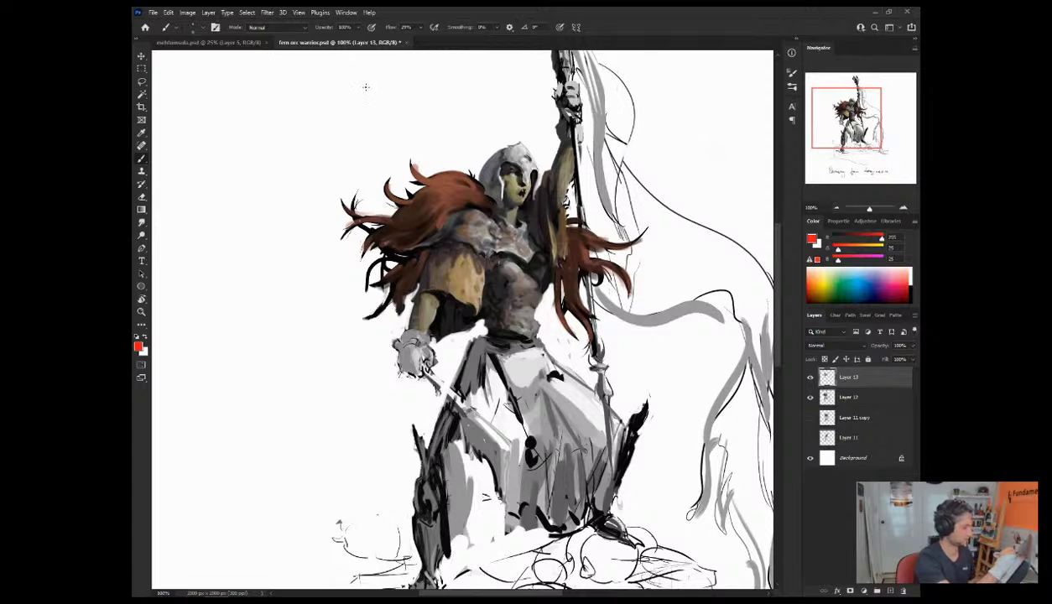
mouse_move(341, 79)
mouse_down()
mouse_move(350, 74)
mouse_move(361, 100)
mouse_move(375, 83)
mouse_move(400, 99)
mouse_up()
drag(404, 99, 417, 90)
mouse_move(351, 112)
mouse_down()
mouse_move(374, 132)
mouse_move(367, 126)
mouse_move(396, 122)
mouse_move(405, 108)
mouse_move(449, 107)
mouse_up()
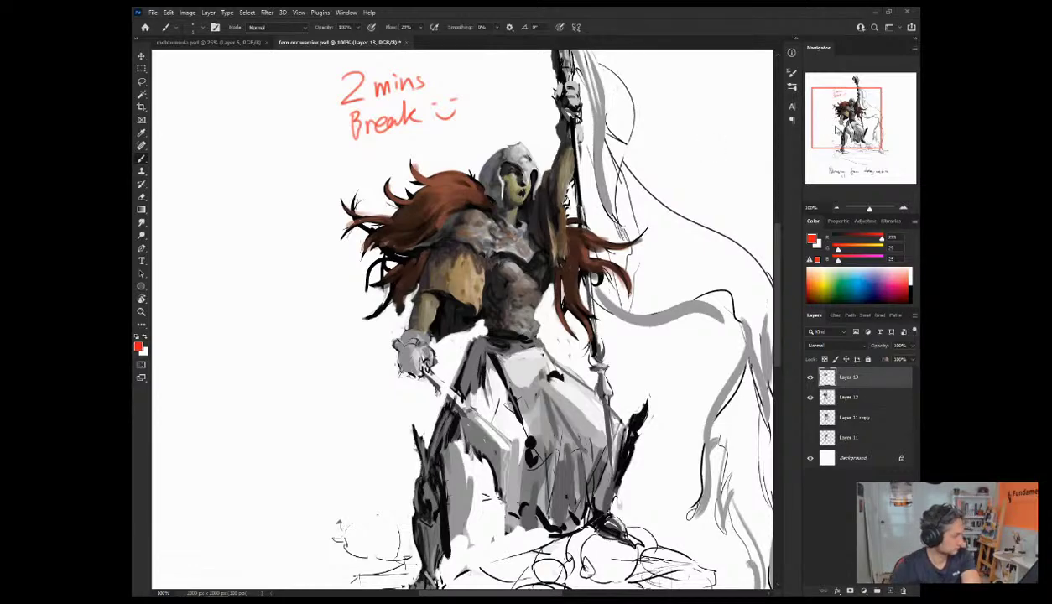
drag(830, 125, 829, 124)
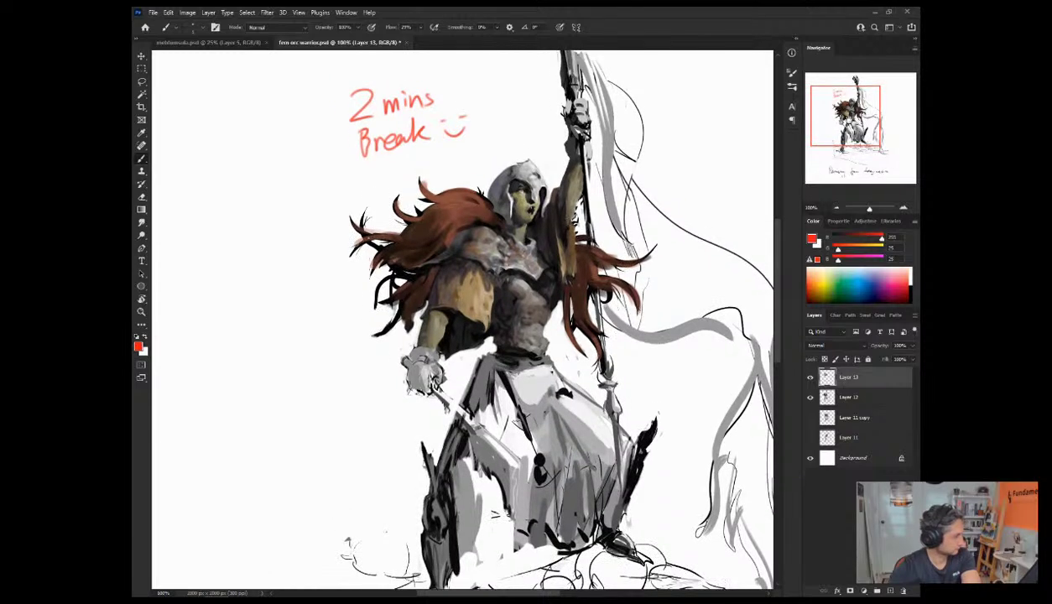
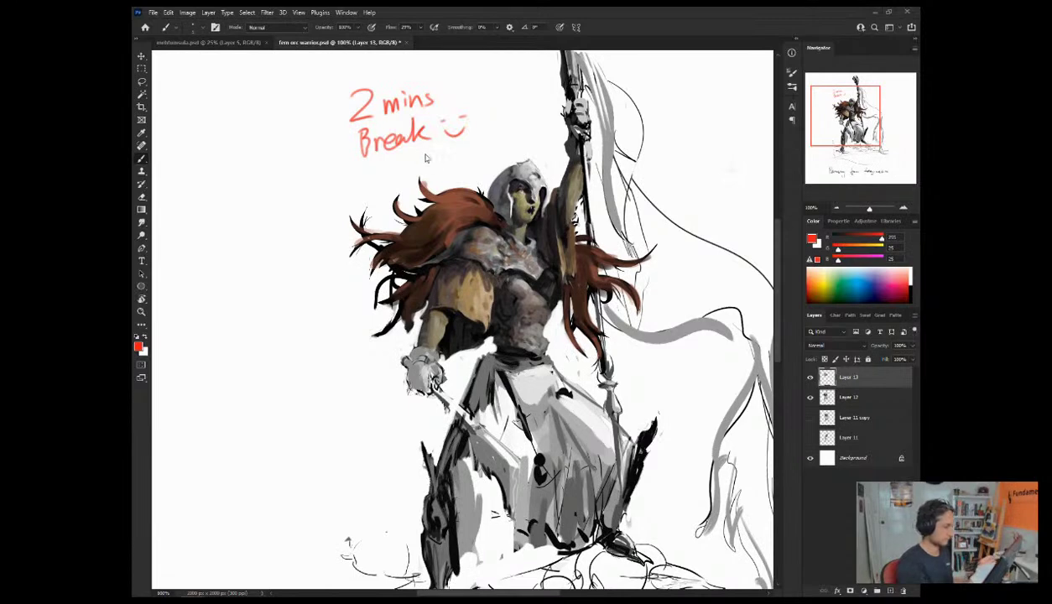
Step: Erase the handwritten red break note from the blank canvas above the hair
mouse_move(460, 132)
mouse_down()
mouse_move(338, 177)
mouse_move(372, 161)
mouse_move(356, 156)
mouse_move(390, 121)
mouse_move(359, 123)
mouse_move(424, 88)
mouse_move(335, 96)
mouse_up()
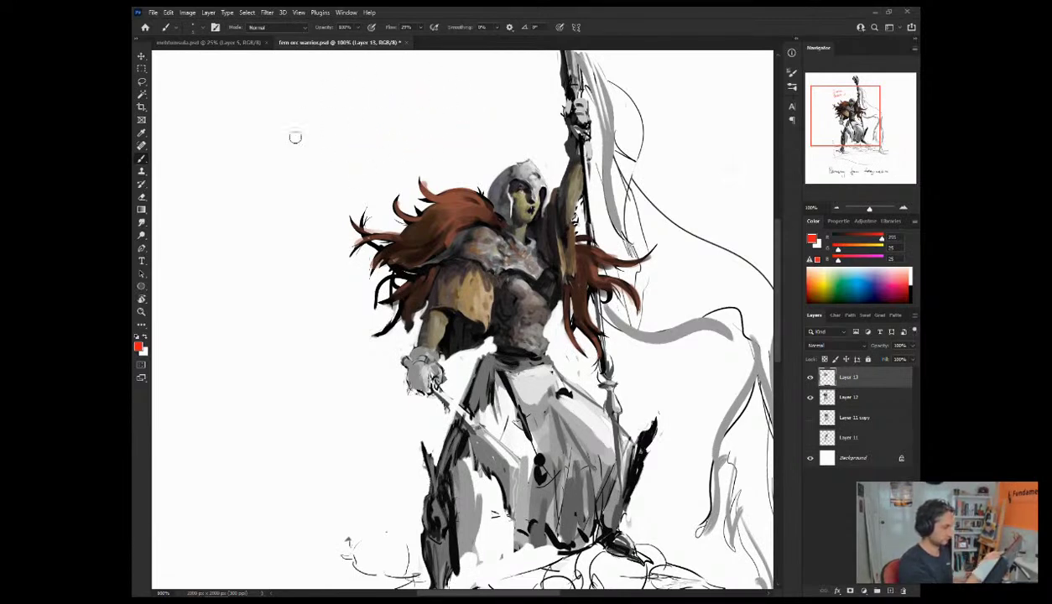
click(836, 209)
click(837, 210)
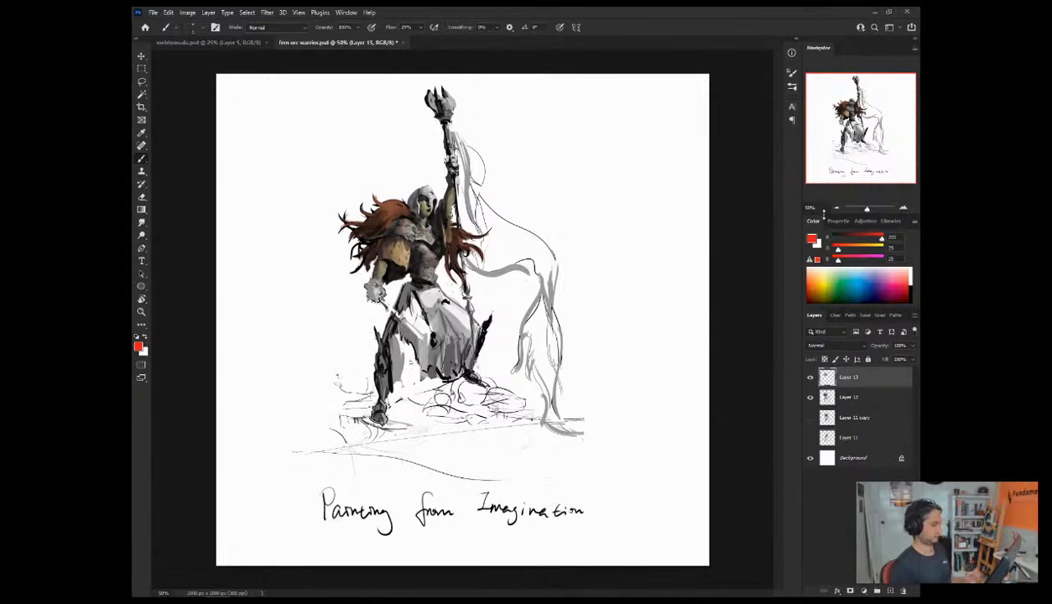
Step: Block in a sandy tan ground strip beneath the warrior and dark purple-grey rocks around her feet using sampled colours
alt+click(397, 252)
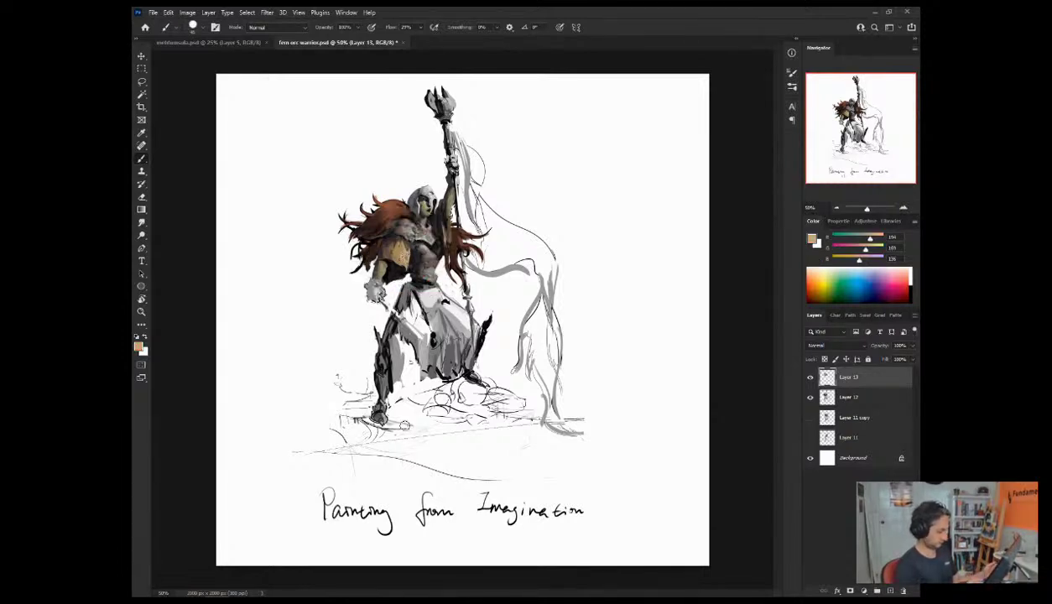
mouse_move(392, 430)
mouse_down()
mouse_move(305, 437)
mouse_move(396, 426)
mouse_move(403, 411)
mouse_move(436, 424)
mouse_move(309, 442)
mouse_move(487, 424)
mouse_move(411, 411)
mouse_move(499, 415)
mouse_move(517, 434)
mouse_up()
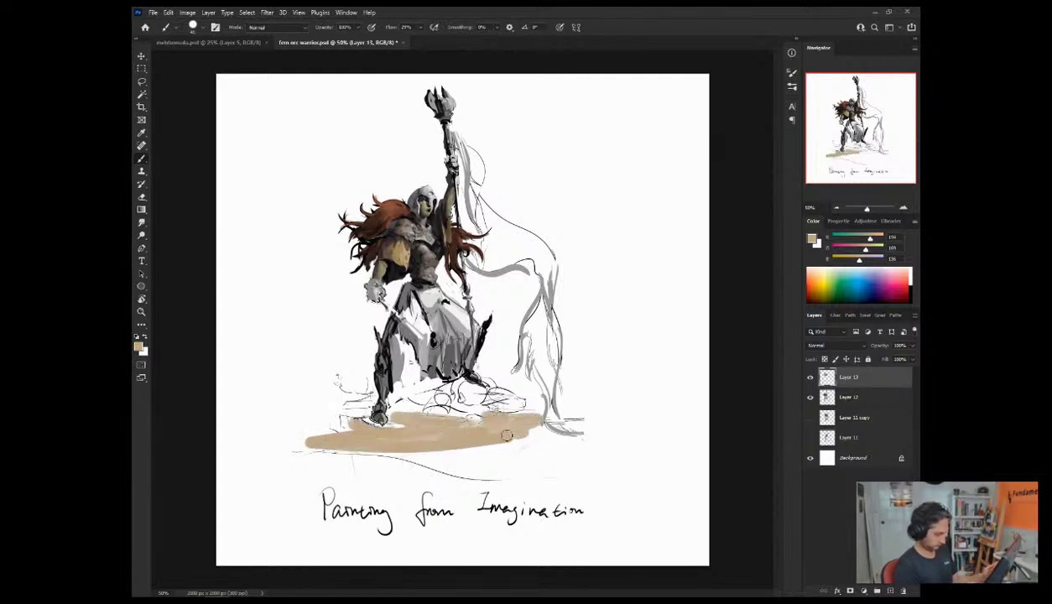
alt+click(379, 277)
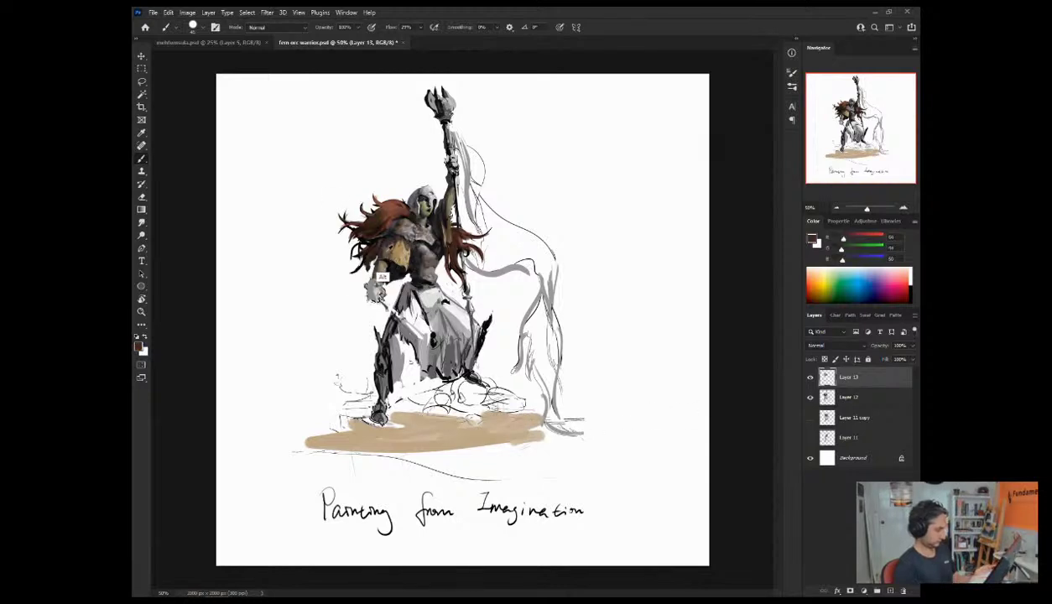
drag(368, 418, 339, 411)
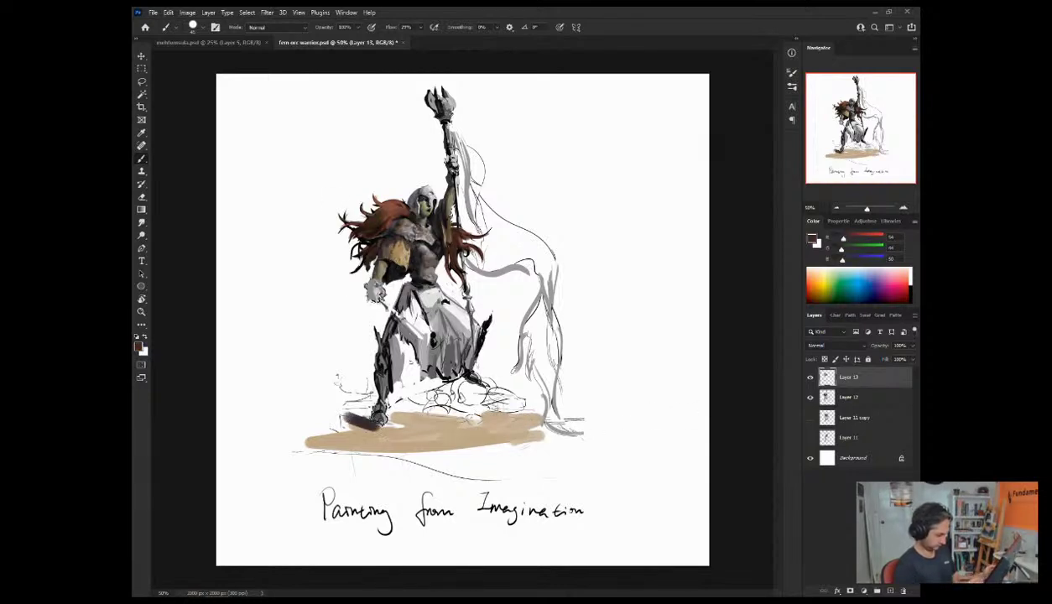
mouse_move(392, 416)
mouse_down()
mouse_move(452, 386)
mouse_move(451, 398)
mouse_move(488, 411)
mouse_up()
mouse_move(414, 393)
mouse_down()
mouse_move(401, 381)
mouse_move(412, 396)
mouse_move(352, 394)
mouse_move(359, 404)
mouse_move(319, 409)
mouse_up()
Step: Brush a pale sampled highlight across the middle of the tan ground
alt+click(462, 439)
mouse_move(398, 427)
mouse_down()
mouse_move(500, 431)
mouse_move(403, 430)
mouse_move(477, 426)
mouse_up()
alt+click(467, 440)
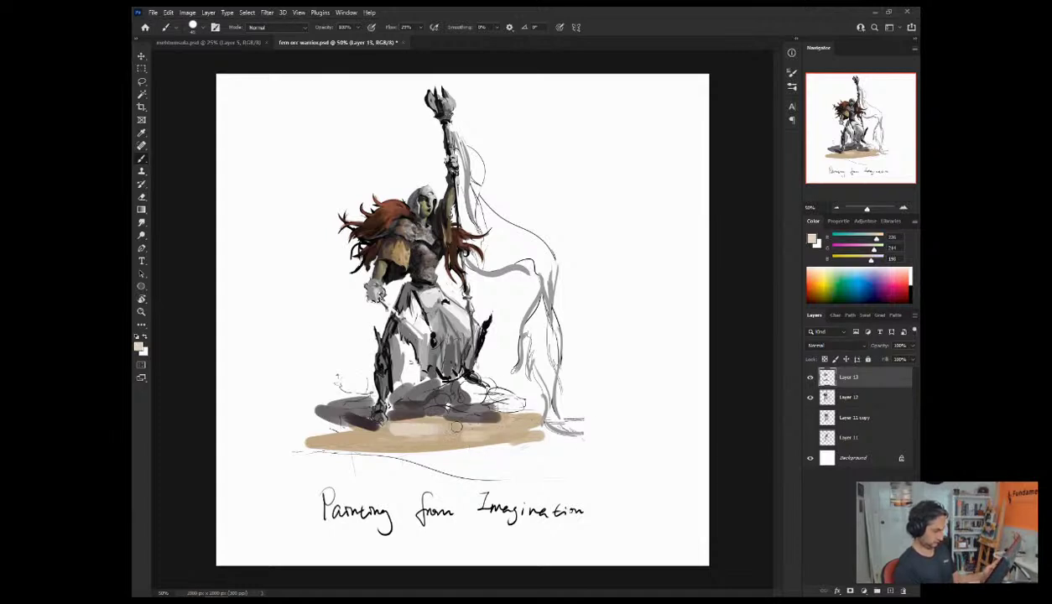
Step: Paint a dark purple-grey front edge along the ground slab with three short vertical strokes below it
alt+click(452, 411)
drag(306, 447, 560, 446)
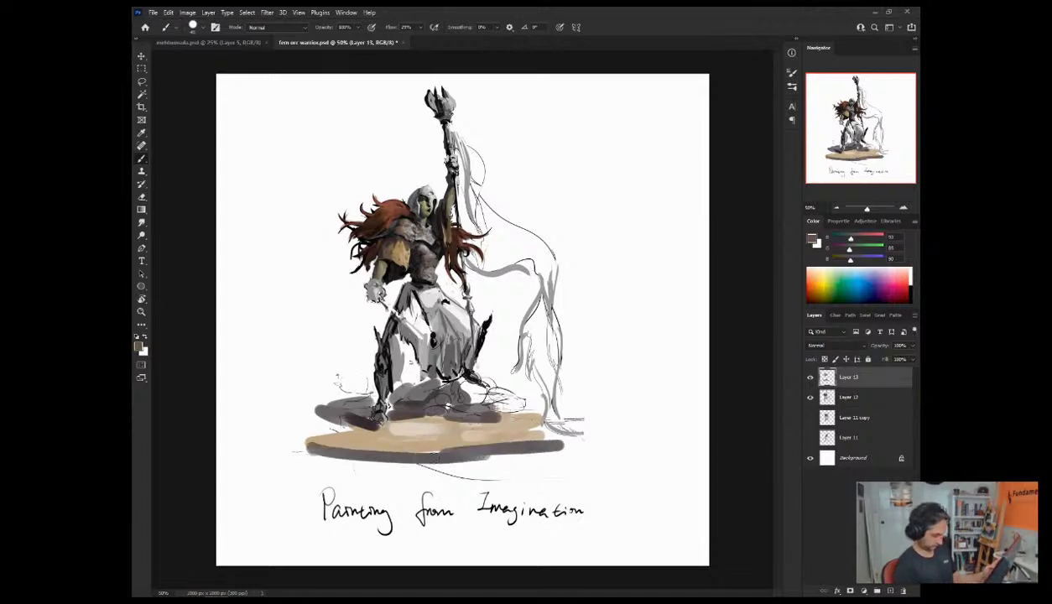
alt+click(404, 430)
alt+click(360, 426)
drag(312, 446, 323, 475)
drag(439, 459, 439, 489)
mouse_move(537, 462)
mouse_down()
mouse_move(555, 455)
mouse_move(552, 474)
mouse_up()
Step: Paint the slab's right front face in sampled brown and extend its tan top surface further left
alt+click(388, 242)
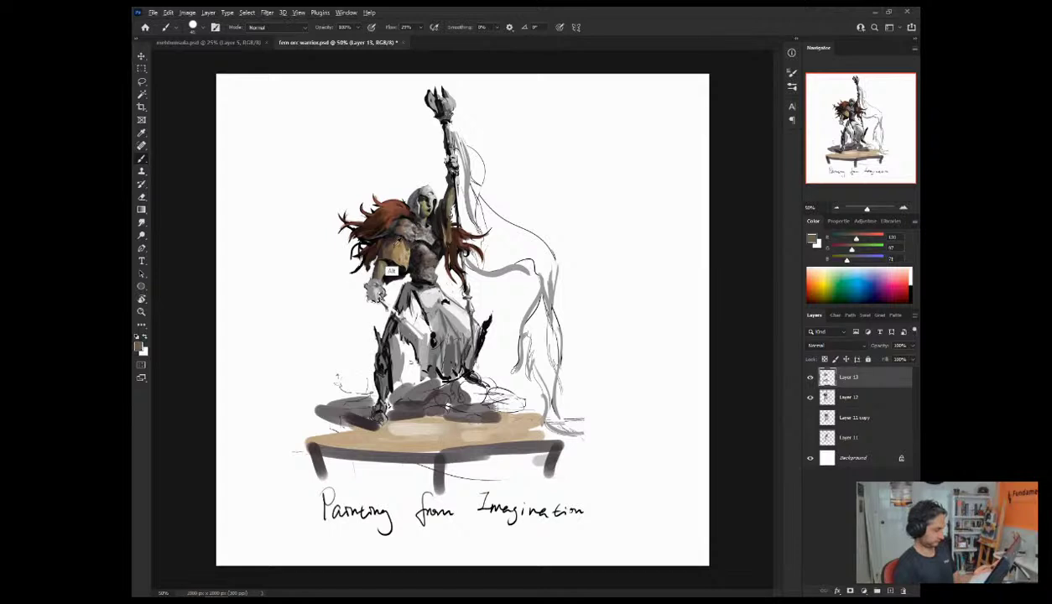
mouse_move(441, 455)
mouse_down()
mouse_move(545, 441)
mouse_move(470, 470)
mouse_move(517, 455)
mouse_up()
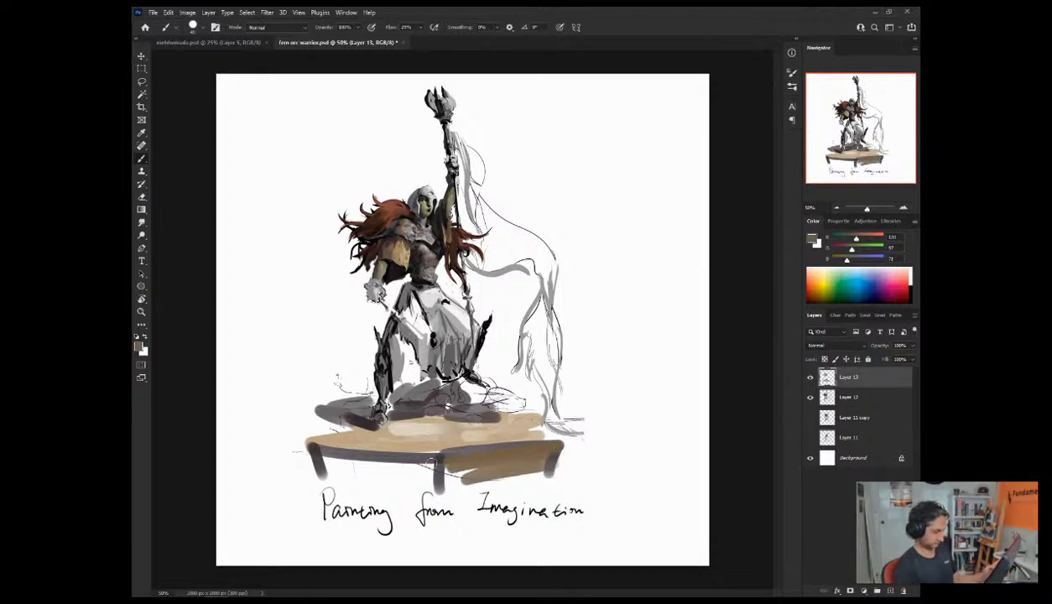
alt+click(419, 457)
mouse_move(443, 461)
mouse_down()
mouse_move(358, 472)
mouse_move(382, 453)
mouse_up()
click(395, 456)
mouse_move(545, 437)
mouse_down()
mouse_move(429, 440)
mouse_move(536, 440)
mouse_up()
alt+click(529, 466)
alt+click(340, 424)
mouse_move(340, 423)
mouse_down()
mouse_move(313, 437)
mouse_move(285, 411)
mouse_up()
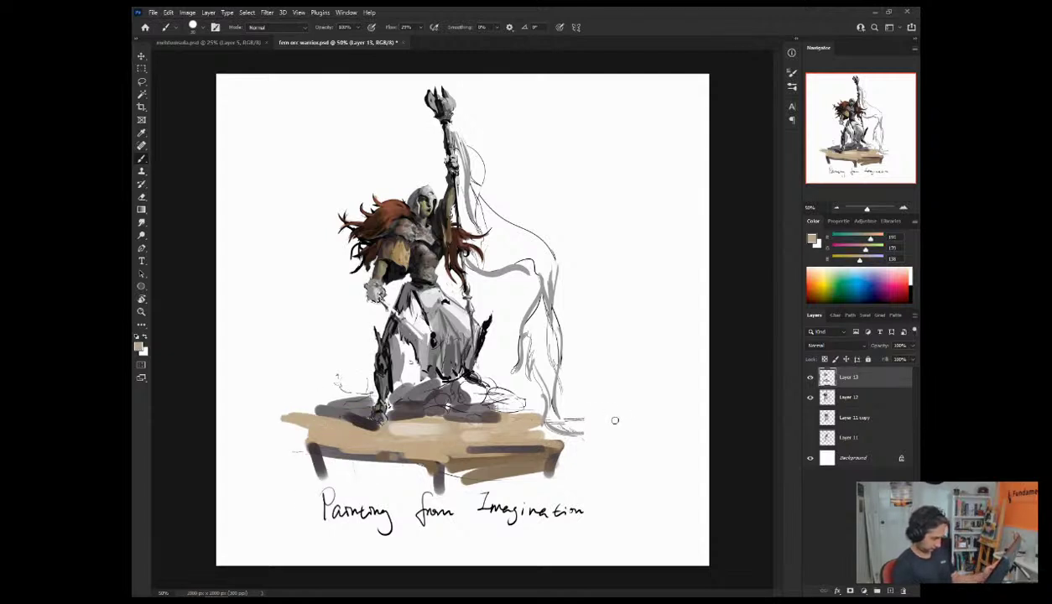
Step: Fill the slab's front face with brown and dark purple-grey tones and widen the tan top at its left end
alt+click(433, 468)
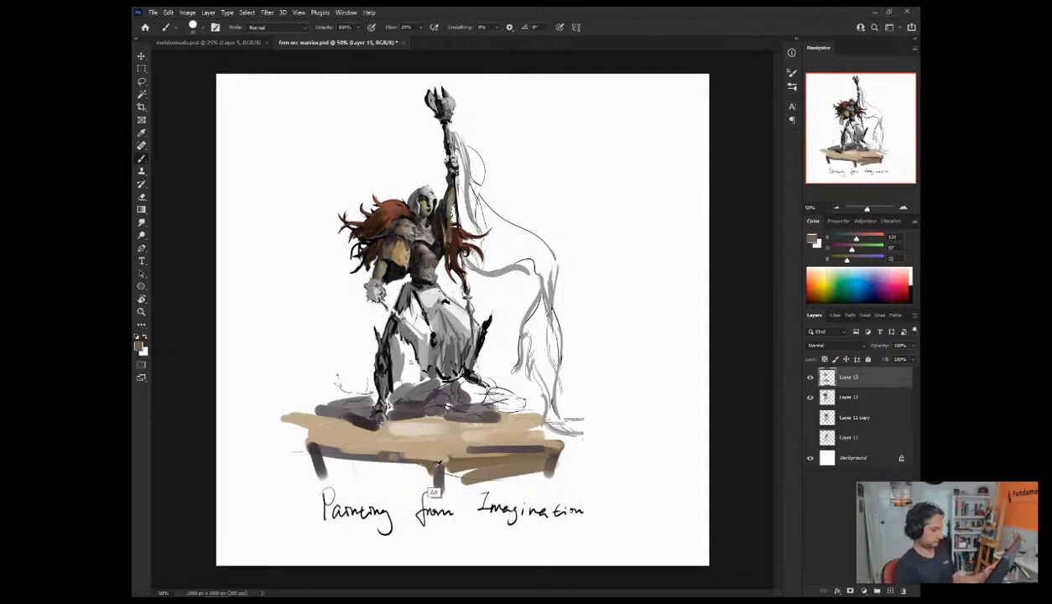
mouse_move(433, 466)
mouse_down()
mouse_move(342, 477)
mouse_move(329, 453)
mouse_move(367, 475)
mouse_move(453, 481)
mouse_move(544, 459)
mouse_move(447, 468)
mouse_move(543, 449)
mouse_up()
alt+click(323, 484)
alt+click(486, 479)
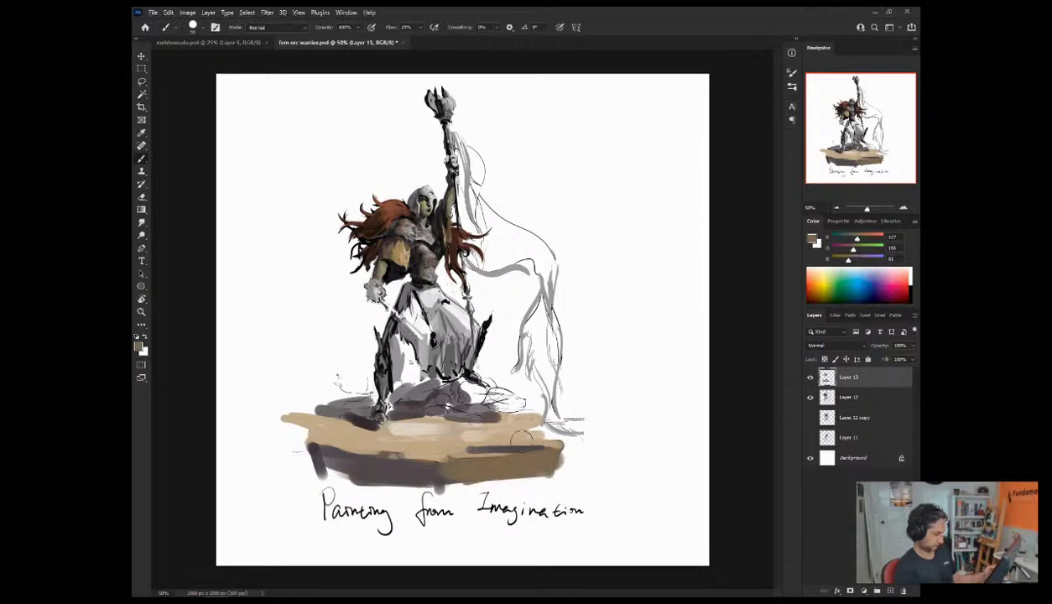
alt+click(313, 452)
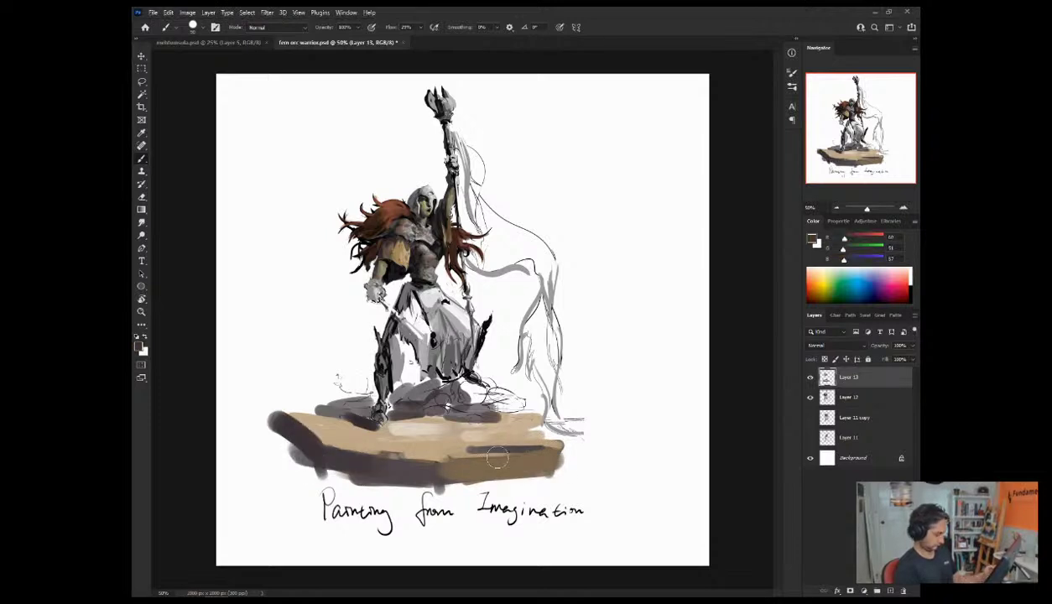
alt+click(327, 426)
mouse_move(312, 420)
mouse_down()
mouse_move(307, 442)
mouse_move(267, 403)
mouse_up()
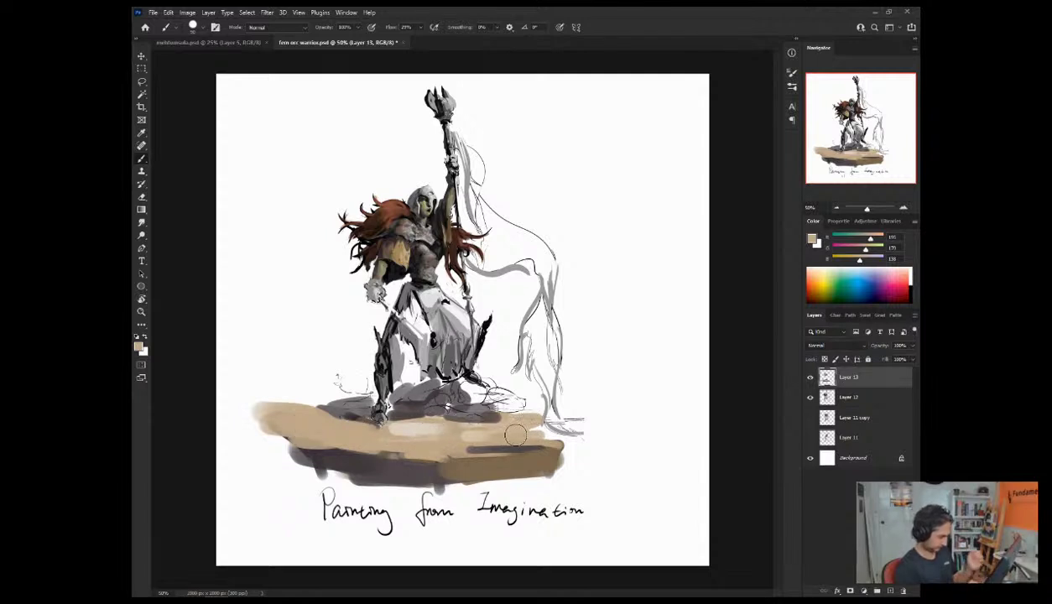
Step: Darken the warrior's armoured front leg and thigh with sampled near-black
alt+click(378, 338)
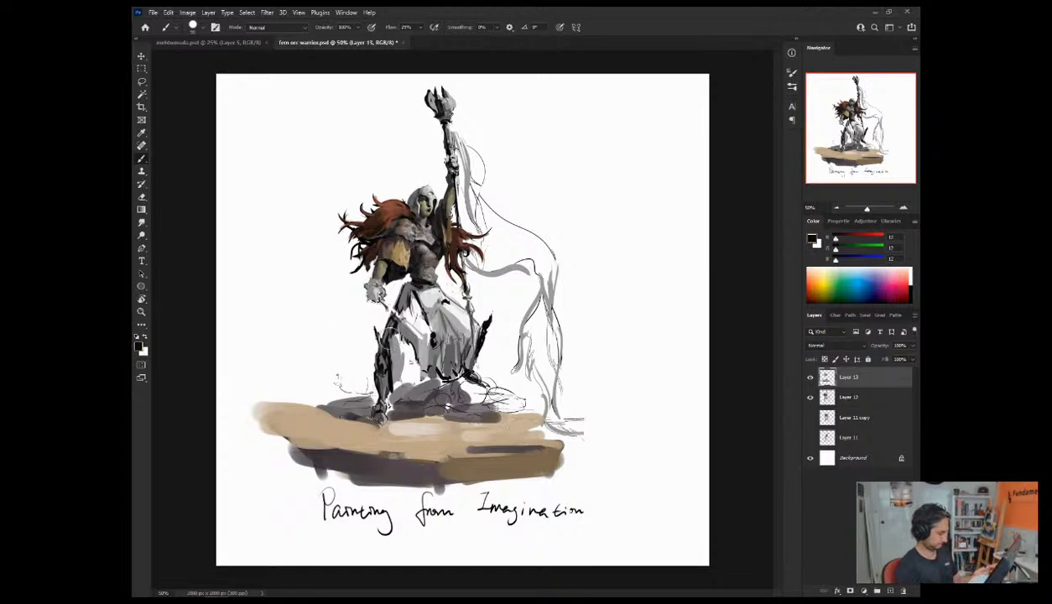
alt+click(408, 251)
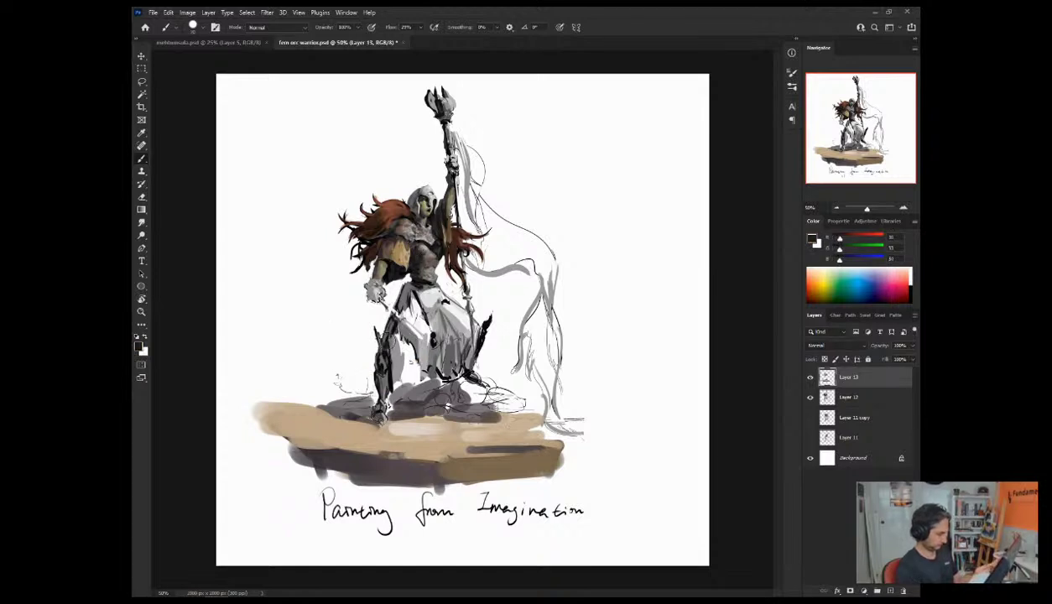
drag(374, 324, 370, 352)
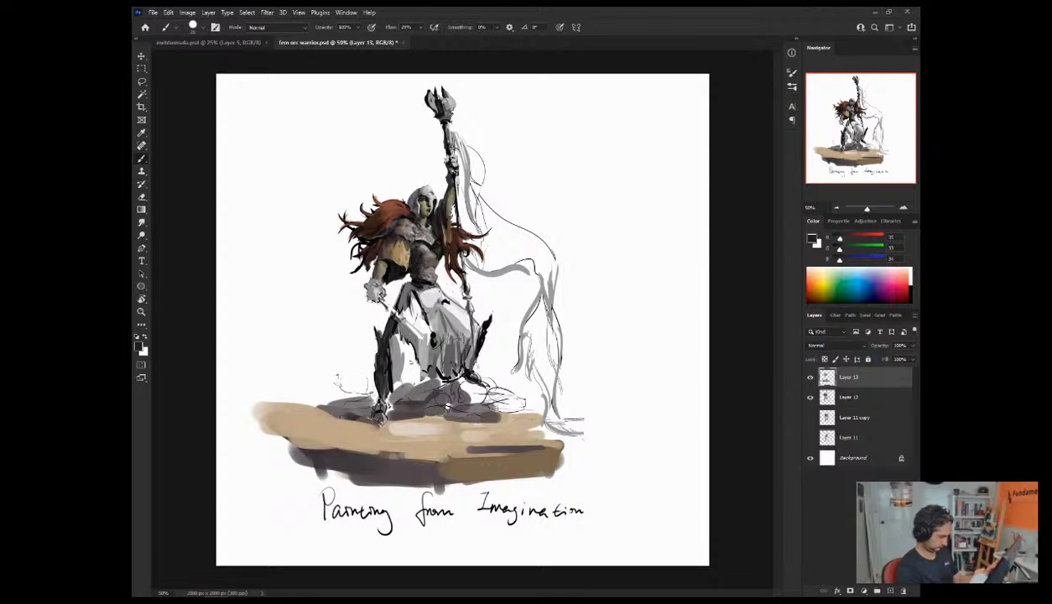
drag(393, 277, 403, 306)
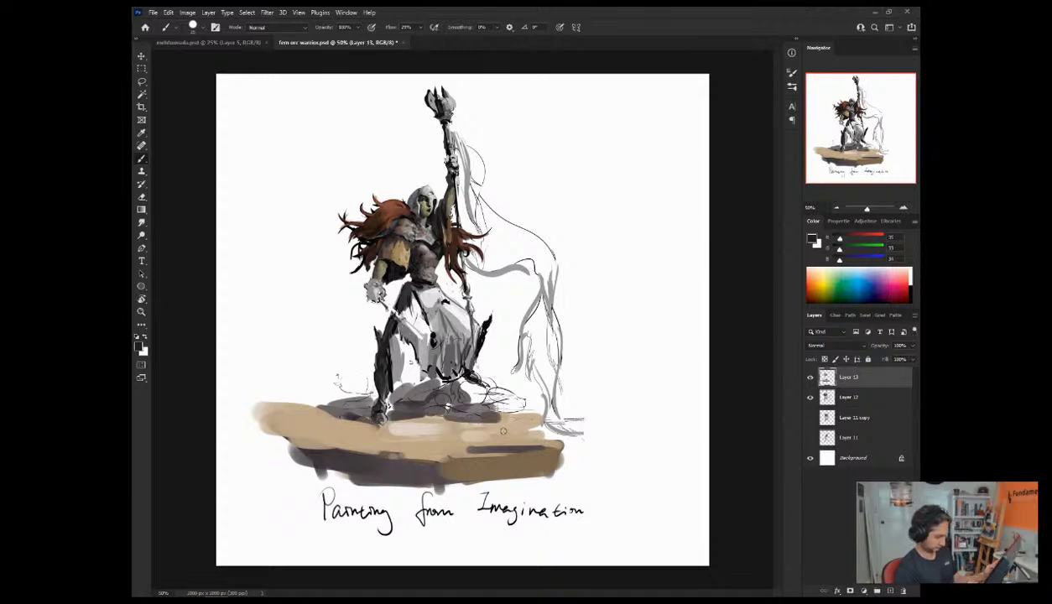
Step: Add olive-grey strokes along the back edge of the ground and around the rocks behind the feet
alt+click(516, 425)
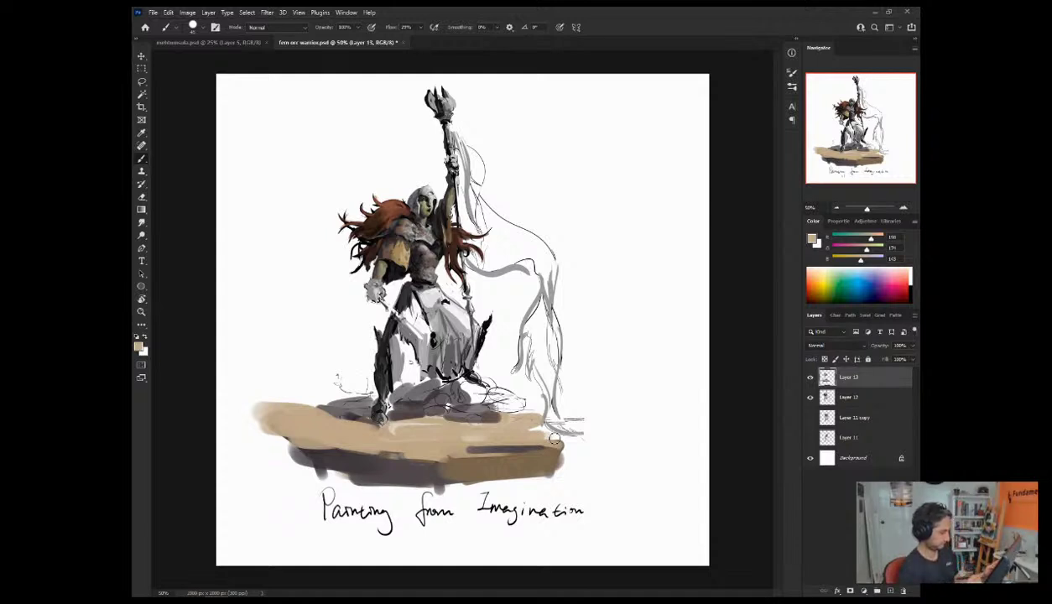
alt+click(373, 300)
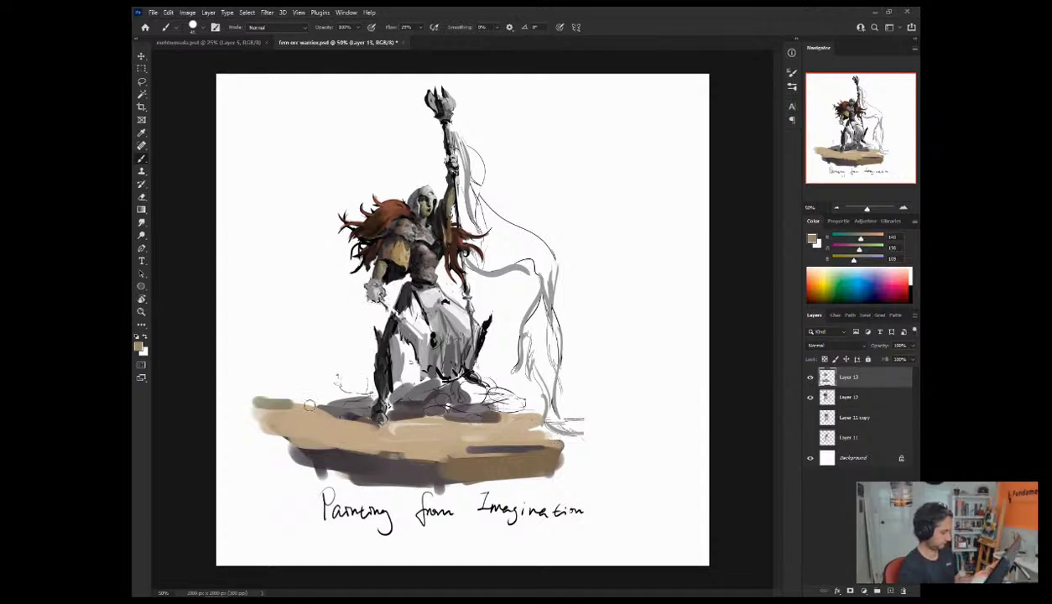
mouse_move(298, 398)
mouse_down()
mouse_move(319, 391)
mouse_move(261, 401)
mouse_up()
drag(339, 391, 363, 392)
drag(533, 406, 475, 423)
drag(406, 421, 453, 426)
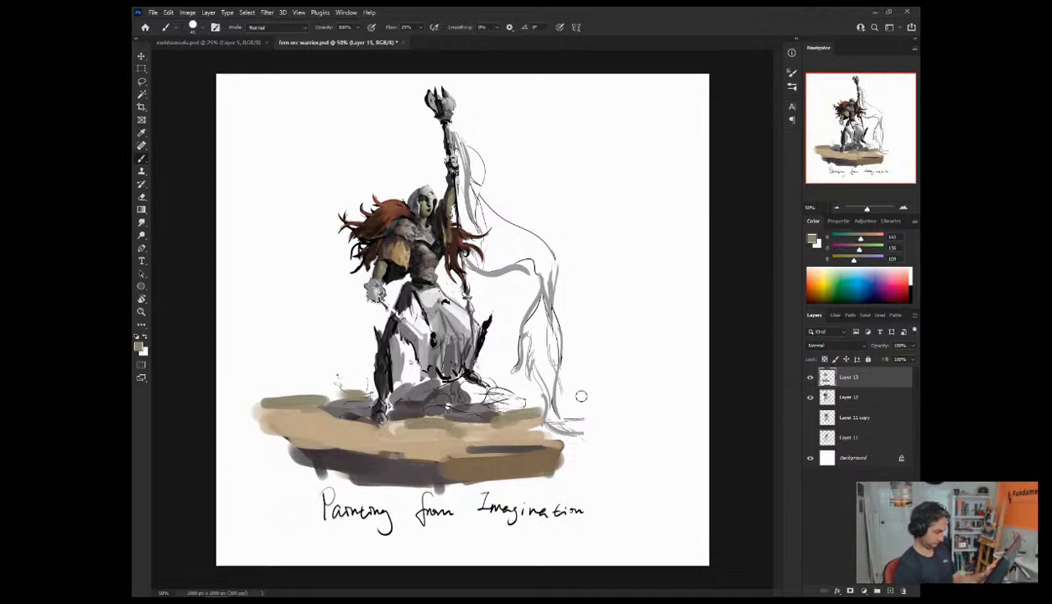
Step: Add dark grey rock accents along the back edge on both sides of the ground
alt+click(352, 476)
mouse_move(334, 388)
mouse_down()
mouse_move(262, 386)
mouse_move(346, 377)
mouse_up()
drag(533, 404, 544, 404)
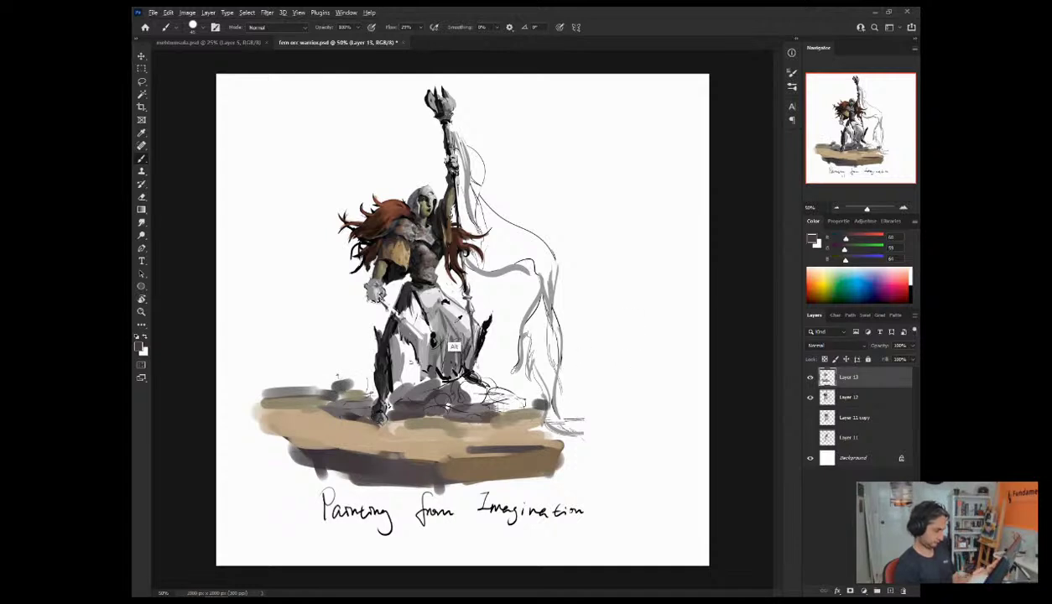
Step: Fill the flowing banner cloth with a light grey sampled from the skirt
alt+click(449, 336)
mouse_move(466, 256)
mouse_down()
mouse_move(518, 252)
mouse_move(541, 273)
mouse_move(522, 352)
mouse_move(537, 375)
mouse_up()
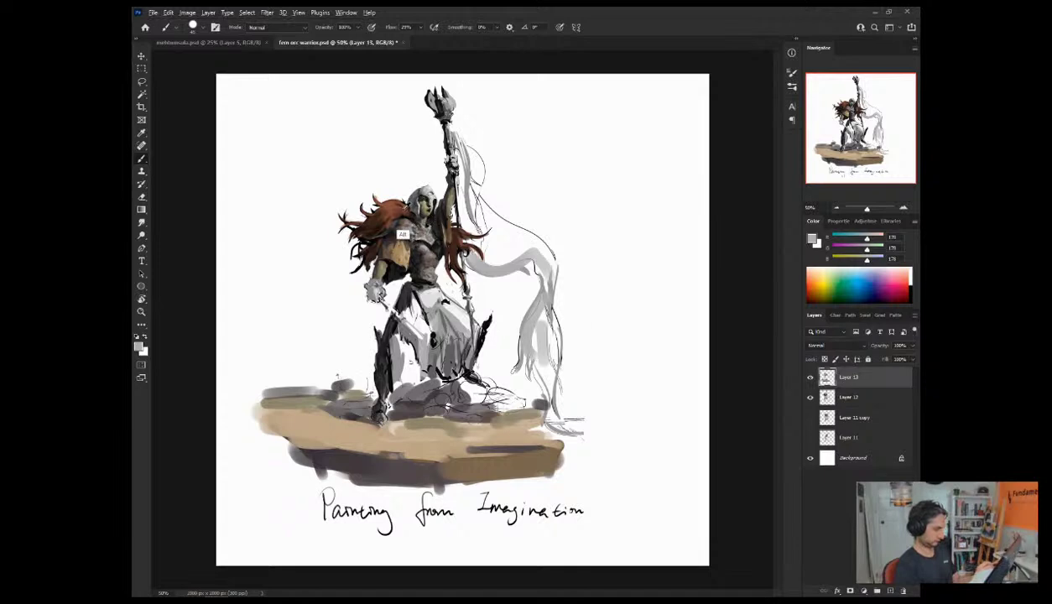
alt+click(399, 225)
mouse_move(464, 142)
mouse_down()
mouse_move(461, 203)
mouse_move(479, 225)
mouse_up()
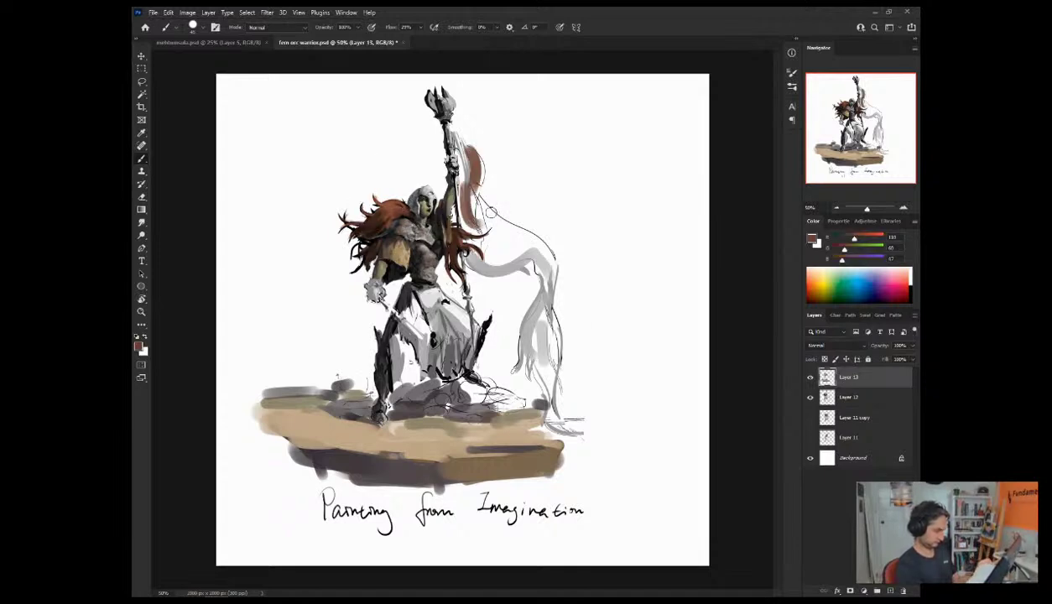
key(ctrl+z)
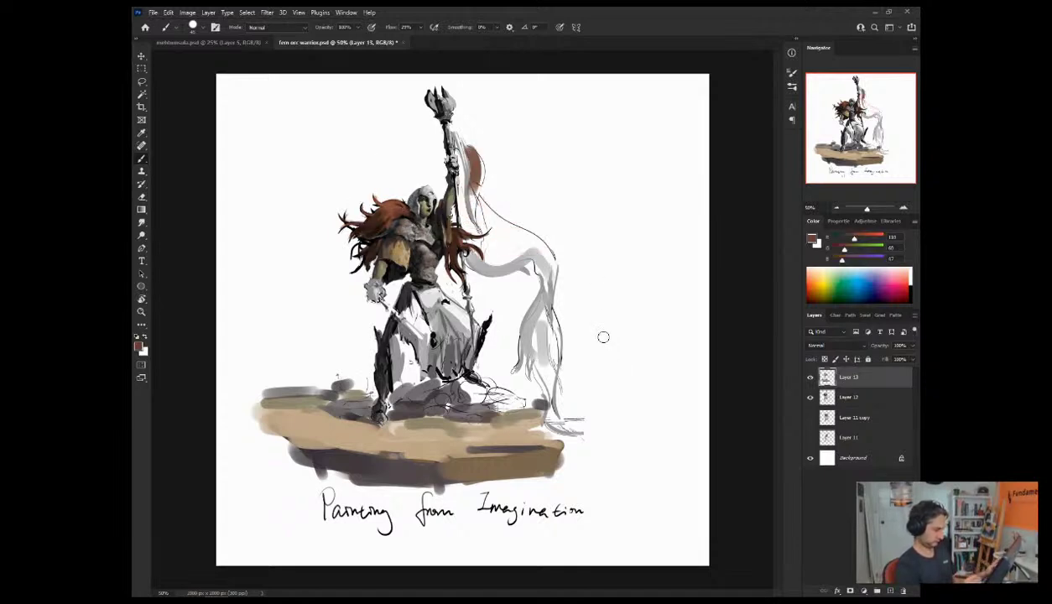
key(ctrl+z)
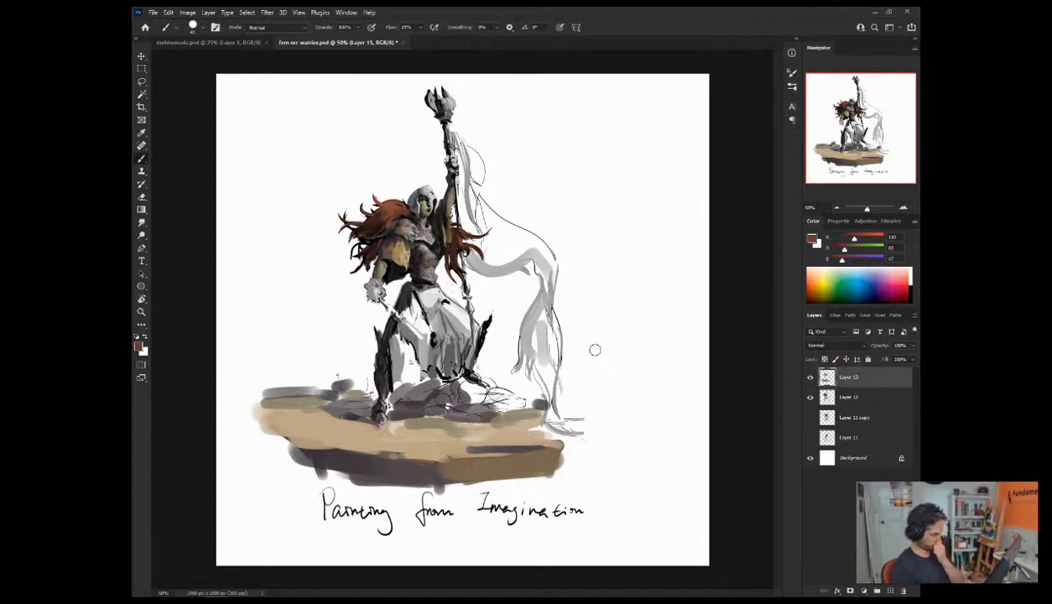
alt+click(312, 441)
mouse_move(267, 344)
mouse_down()
mouse_move(290, 374)
mouse_move(339, 355)
mouse_move(366, 381)
mouse_up()
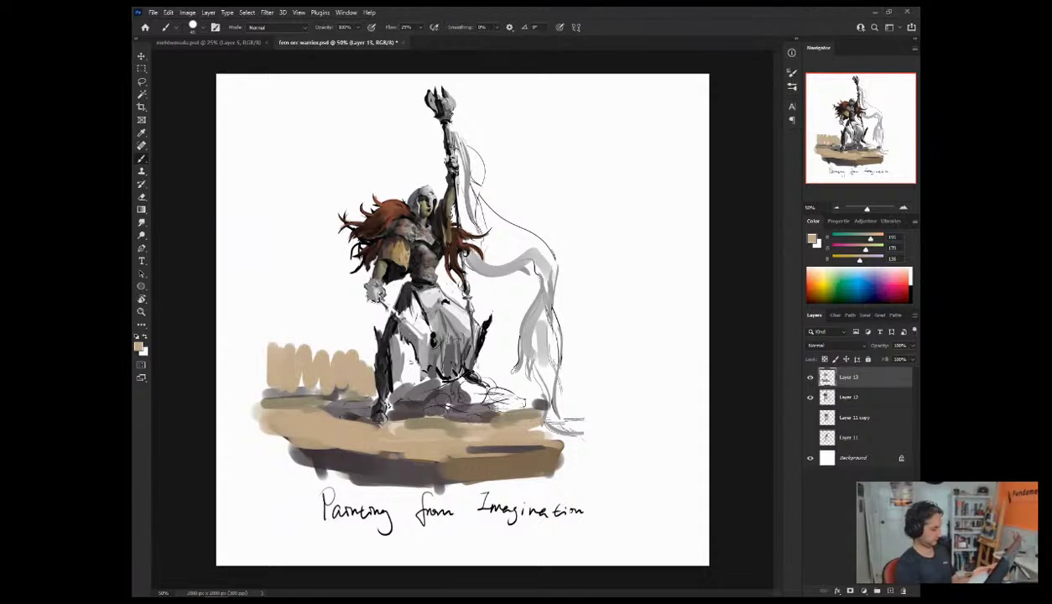
key(ctrl+z)
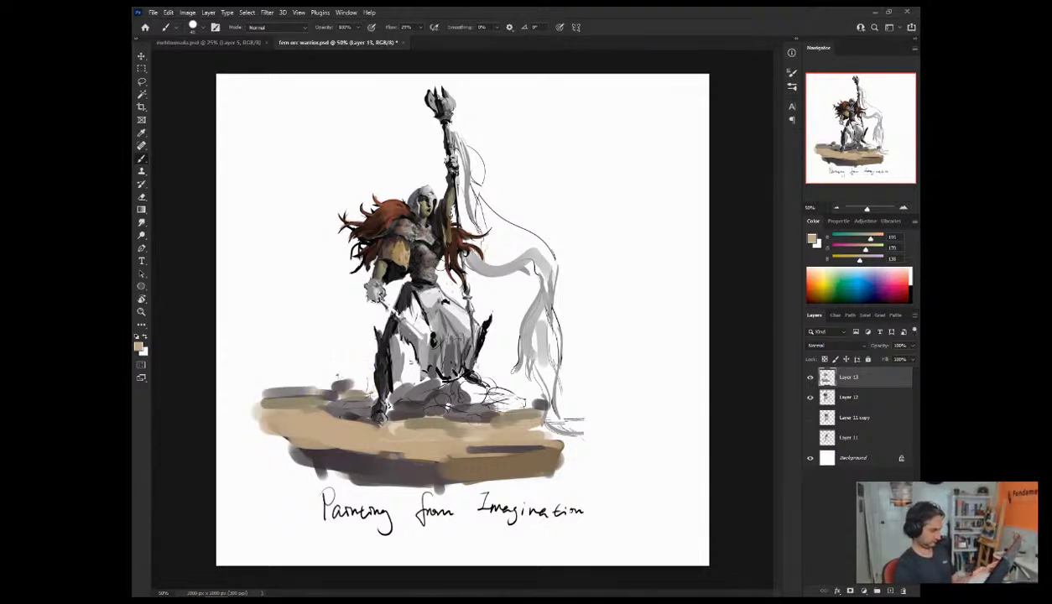
Step: Paint muted olive-grey vertical background strokes behind the ground on both sides of the warrior's legs
alt+click(400, 254)
alt+click(378, 274)
mouse_move(272, 369)
mouse_down()
mouse_move(292, 386)
mouse_move(334, 382)
mouse_up()
mouse_move(334, 382)
mouse_down()
mouse_move(304, 359)
mouse_move(315, 346)
mouse_move(340, 361)
mouse_up()
mouse_move(486, 367)
mouse_down()
mouse_move(480, 345)
mouse_move(470, 362)
mouse_move(495, 361)
mouse_move(507, 378)
mouse_move(518, 369)
mouse_move(546, 393)
mouse_up()
mouse_move(358, 348)
mouse_down()
mouse_move(334, 359)
mouse_move(352, 380)
mouse_move(342, 370)
mouse_move(299, 377)
mouse_up()
Step: Paint a pale sand mound behind the front leg using a sampled light cream
alt+click(354, 389)
alt+click(415, 426)
alt+click(393, 424)
drag(355, 366, 325, 359)
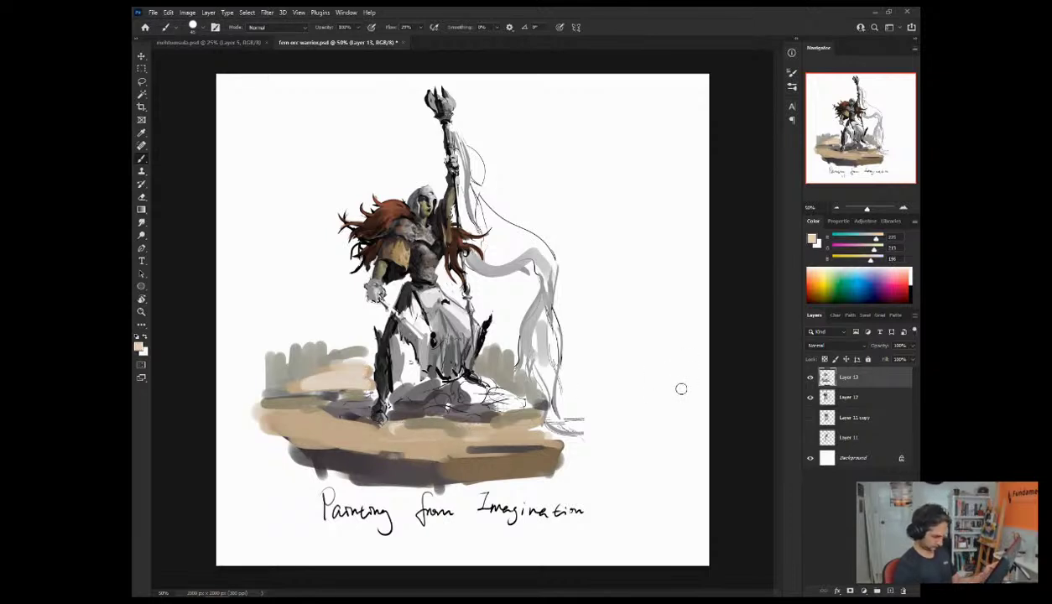
Step: Strengthen the slab's dark front edge and brown right face, and add tan touches to the sand mound behind the legs
alt+click(308, 468)
mouse_move(262, 430)
mouse_down()
mouse_move(479, 466)
mouse_move(547, 454)
mouse_up()
alt+click(476, 470)
mouse_move(476, 469)
mouse_down()
mouse_move(569, 453)
mouse_move(506, 460)
mouse_up()
alt+click(354, 426)
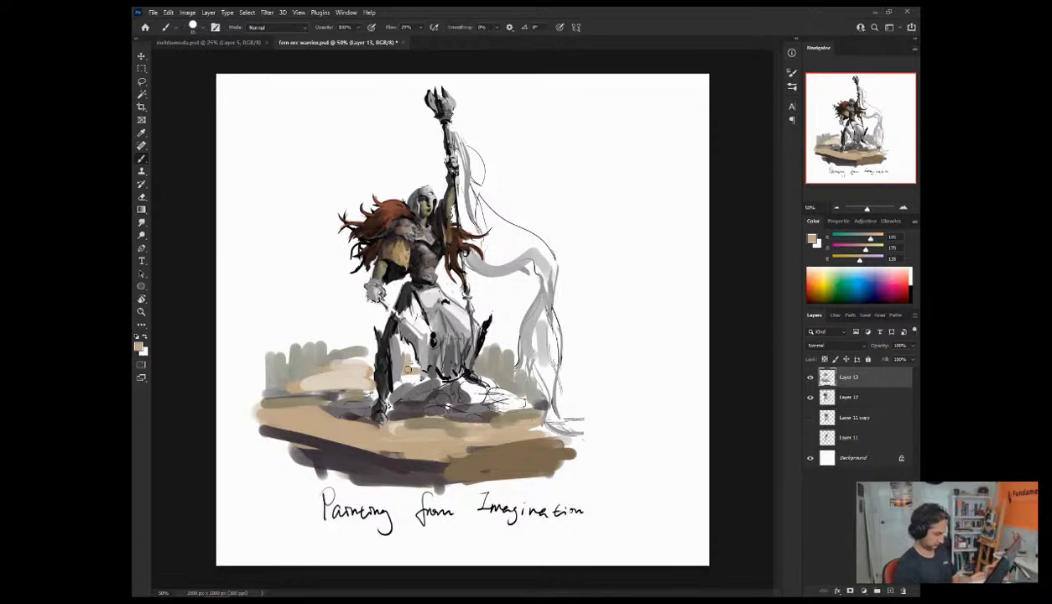
drag(367, 360, 360, 370)
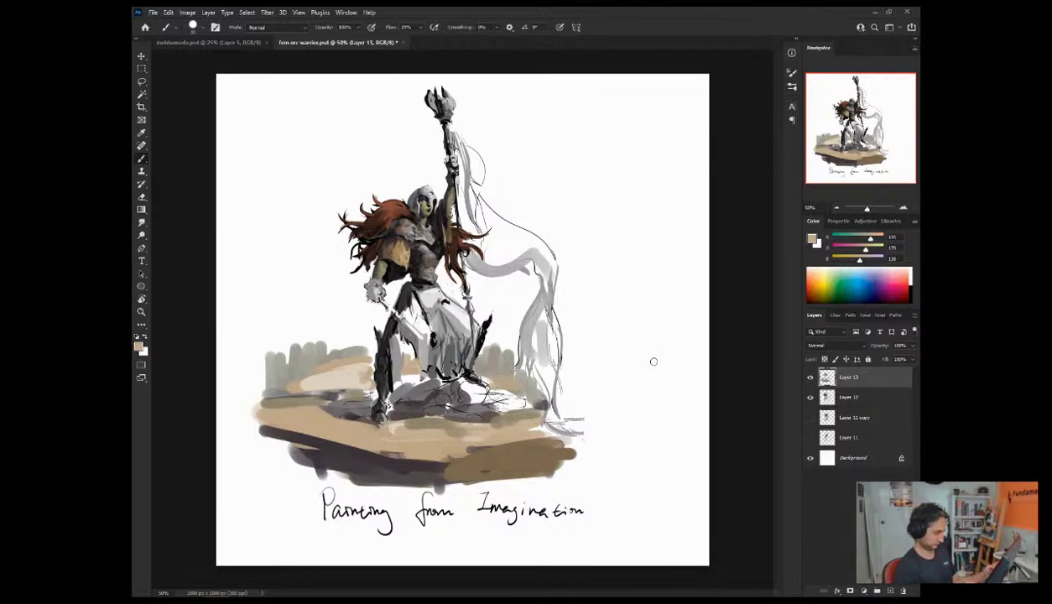
Step: Wash a pale beige background behind the warrior on both sides, varying the brush size and using a sampled sand colour
alt+click(338, 382)
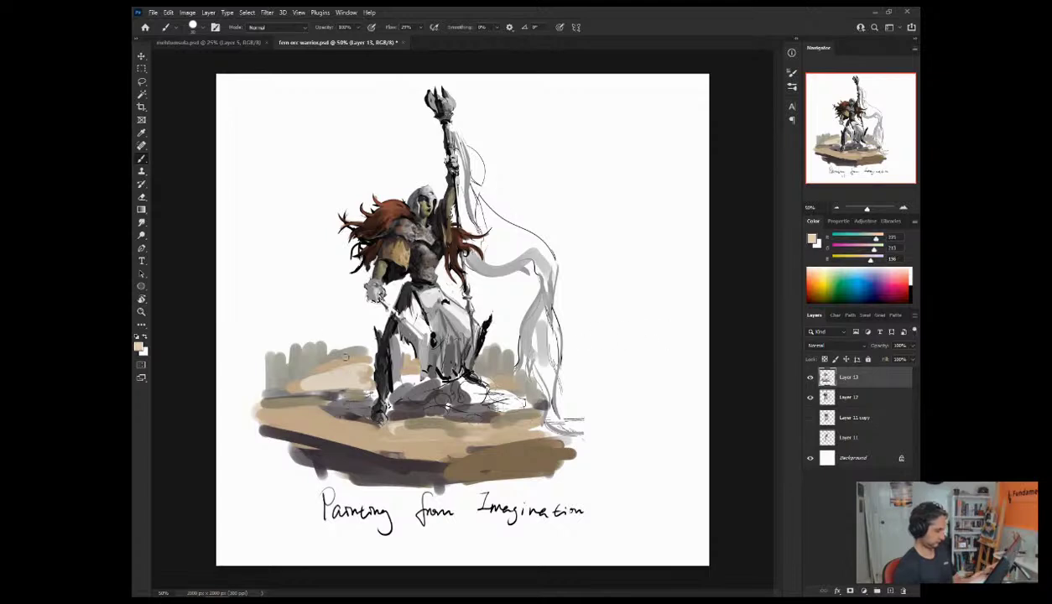
mouse_move(272, 220)
mouse_down()
mouse_move(272, 368)
mouse_move(286, 294)
mouse_move(300, 335)
mouse_move(320, 346)
mouse_move(362, 322)
mouse_move(362, 333)
mouse_move(351, 321)
mouse_move(339, 338)
mouse_move(363, 328)
mouse_move(366, 347)
mouse_move(374, 305)
mouse_up()
key(bracketleft)
key(bracketleft)
mouse_move(487, 281)
mouse_down()
mouse_move(484, 294)
mouse_move(507, 304)
mouse_move(480, 344)
mouse_move(500, 352)
mouse_up()
key(bracketright)
mouse_move(285, 195)
mouse_down()
mouse_move(325, 299)
mouse_move(356, 290)
mouse_up()
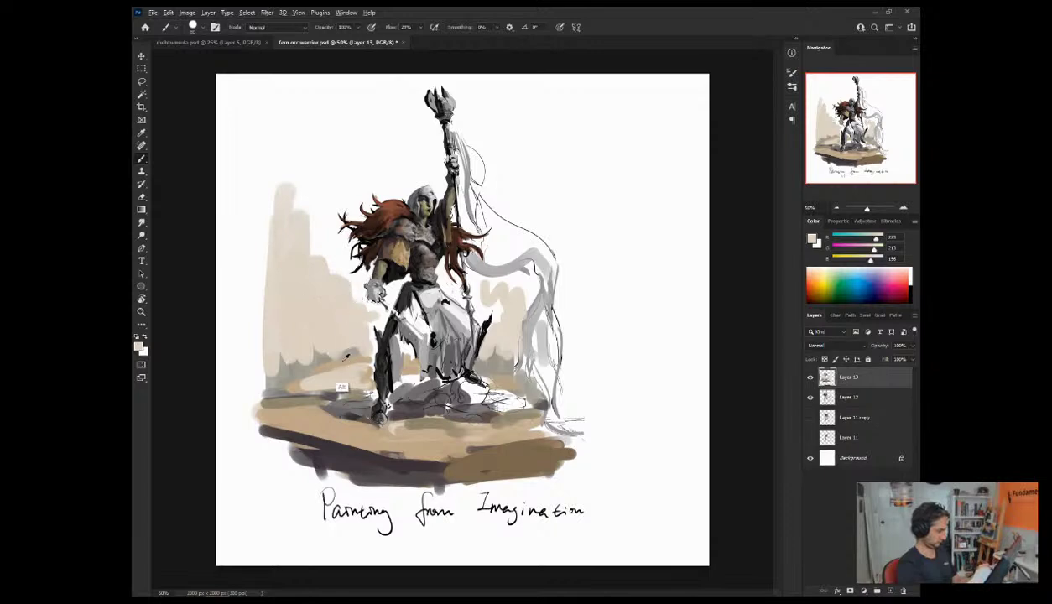
Step: Paint a warm grey vertical band along the background's outer left edge and pale beige strokes beside the hair and beyond the banner
alt+click(346, 359)
alt+click(277, 373)
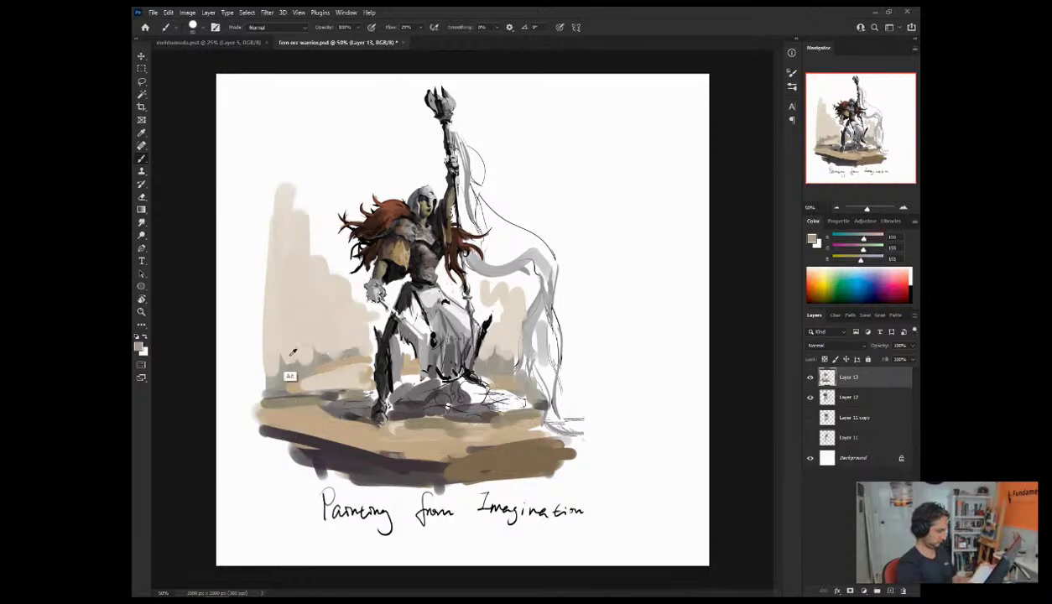
mouse_move(272, 387)
mouse_down()
mouse_move(270, 352)
mouse_move(291, 327)
mouse_up()
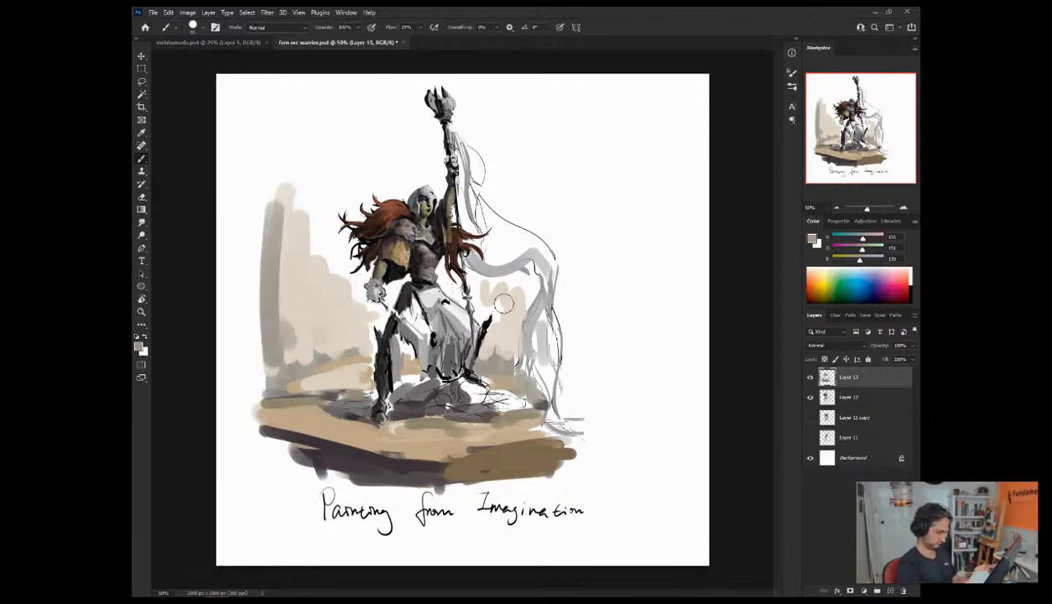
alt+click(318, 294)
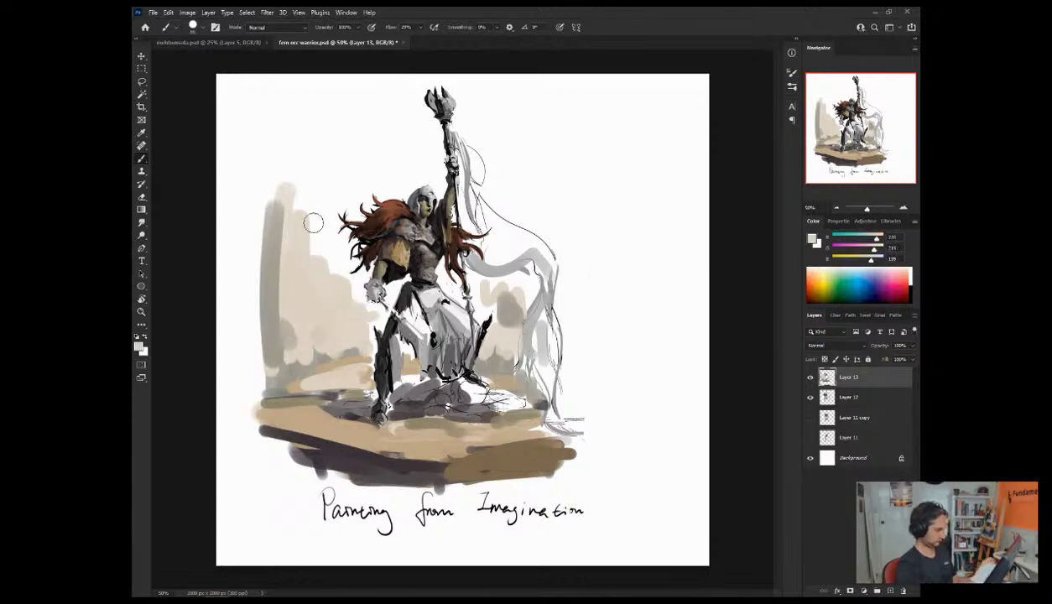
drag(314, 233, 335, 285)
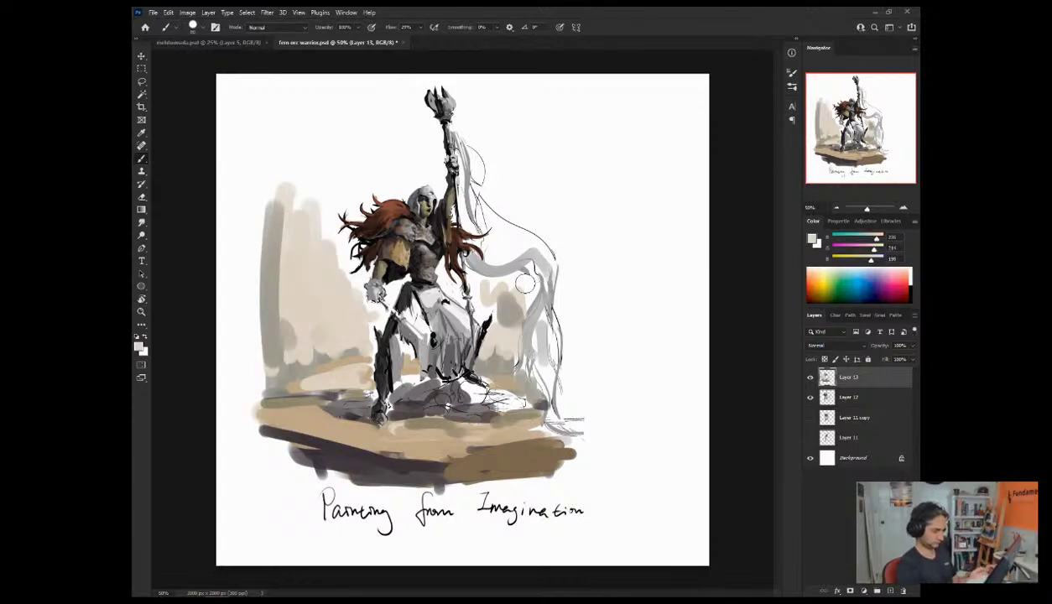
drag(573, 287, 573, 401)
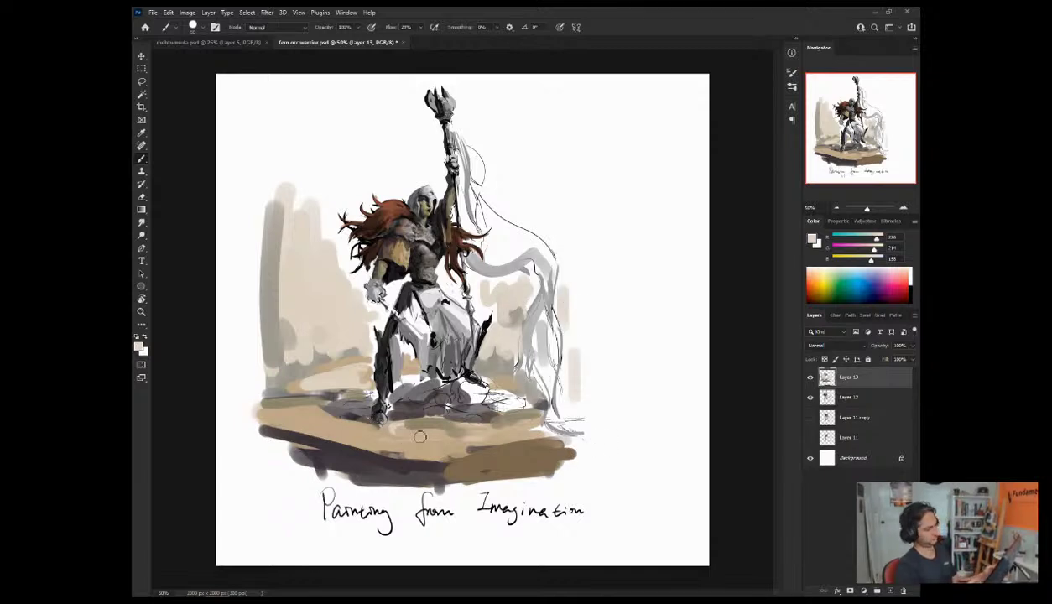
Step: Soften the olive-grey horizon strokes behind the front leg using sampled pale beige and background tones
alt+click(496, 342)
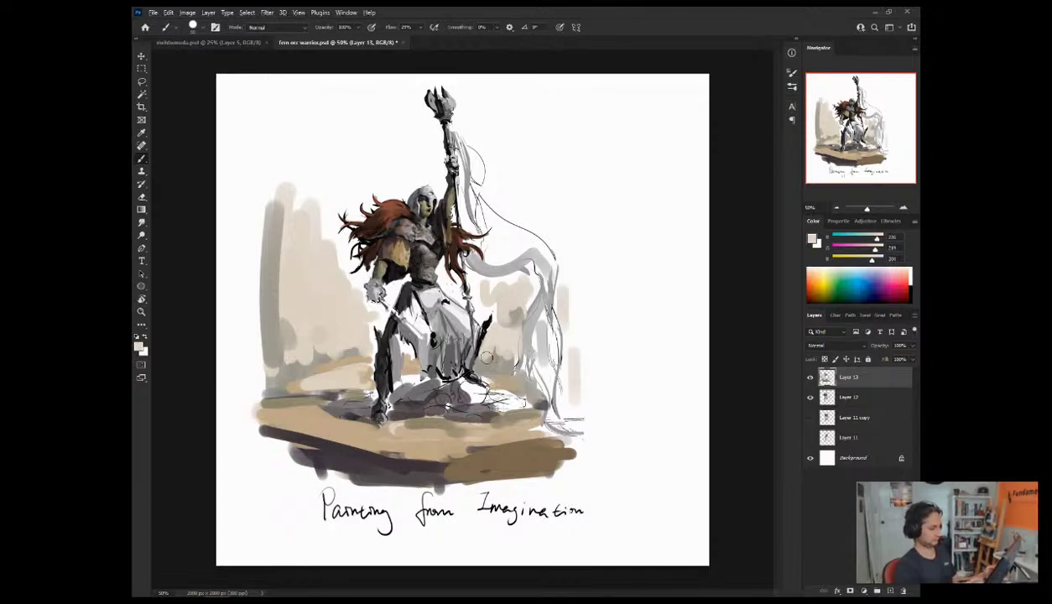
alt+click(350, 345)
drag(334, 347, 285, 357)
alt+click(356, 364)
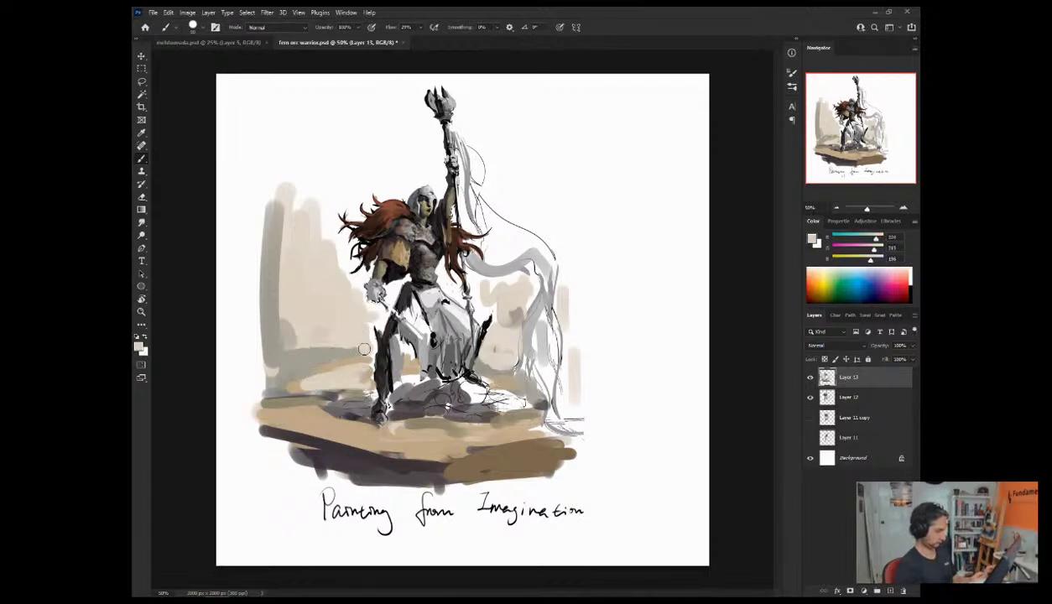
drag(357, 343, 278, 345)
Step: Extend the tan ground past the banner's lower end using a colour sampled behind the rear foot
alt+click(495, 372)
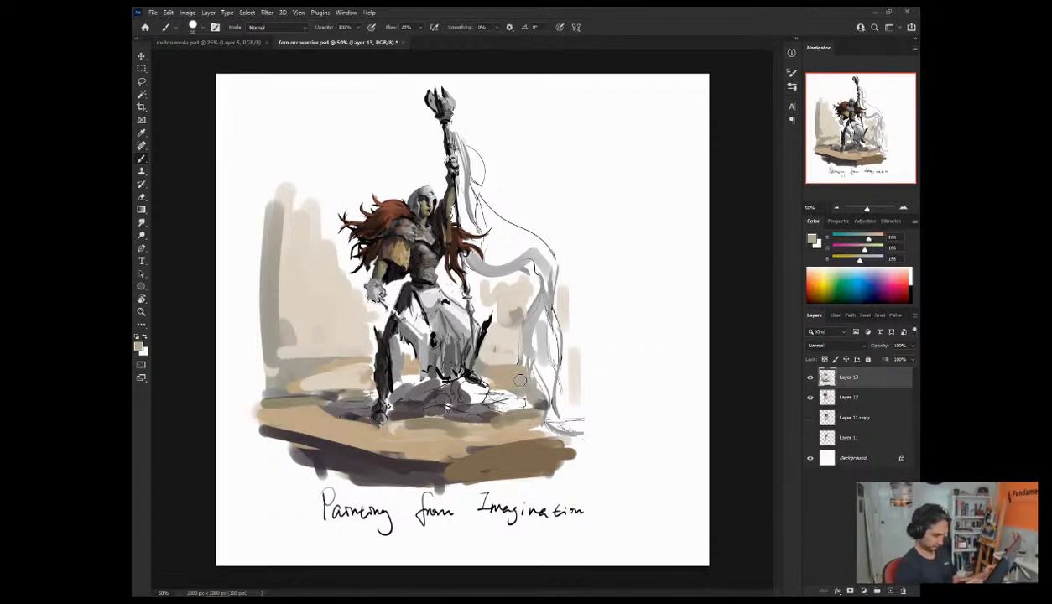
alt+click(495, 373)
mouse_move(567, 374)
mouse_down()
mouse_move(567, 419)
mouse_move(543, 429)
mouse_move(603, 427)
mouse_up()
Step: Brush light cream highlights across the top of the sand slab in front of the warrior's feet
alt+click(423, 446)
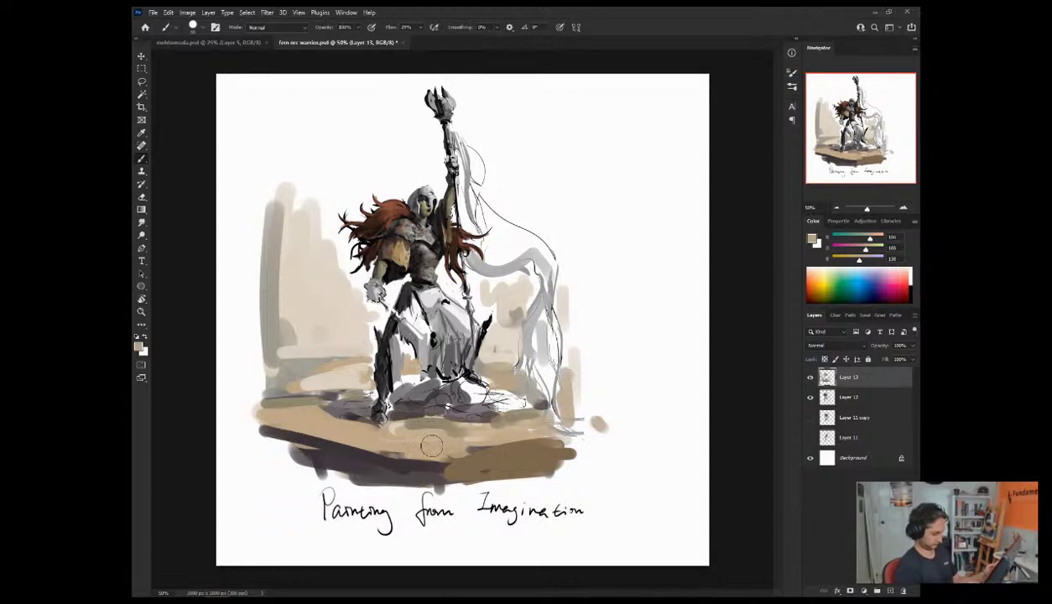
drag(398, 427, 556, 439)
alt+click(383, 415)
drag(386, 420, 498, 437)
drag(390, 435, 521, 439)
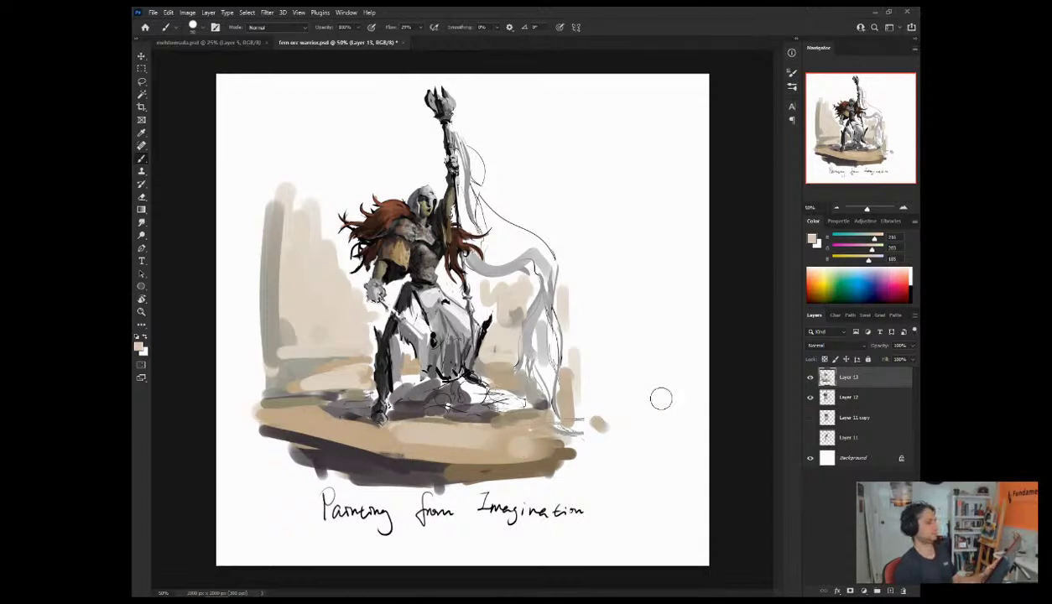
alt+click(349, 422)
drag(265, 214, 290, 270)
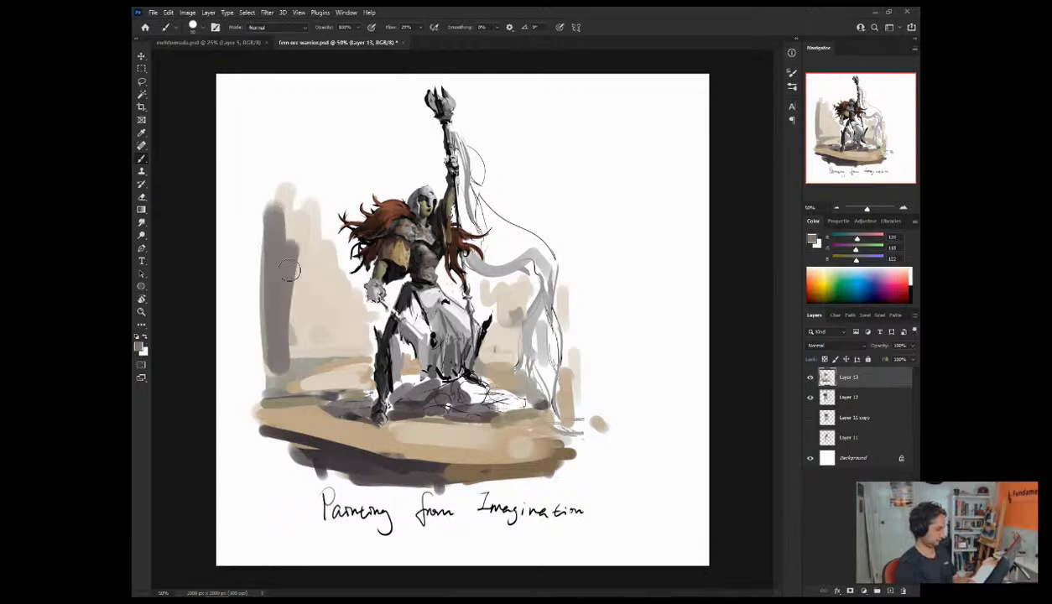
key(ctrl+z)
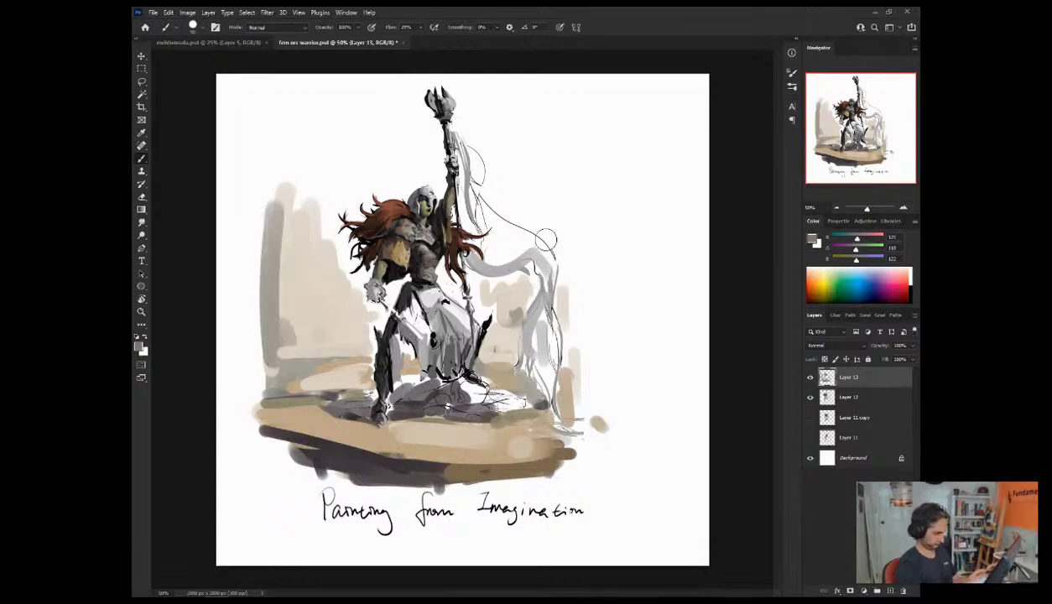
Step: Extend the pale beige background upward on both sides of the warrior with a sampled background colour
alt+click(314, 230)
mouse_move(296, 176)
mouse_down()
mouse_move(318, 224)
mouse_move(338, 164)
mouse_up()
mouse_move(521, 194)
mouse_down()
mouse_move(561, 220)
mouse_move(574, 240)
mouse_move(564, 300)
mouse_move(572, 375)
mouse_up()
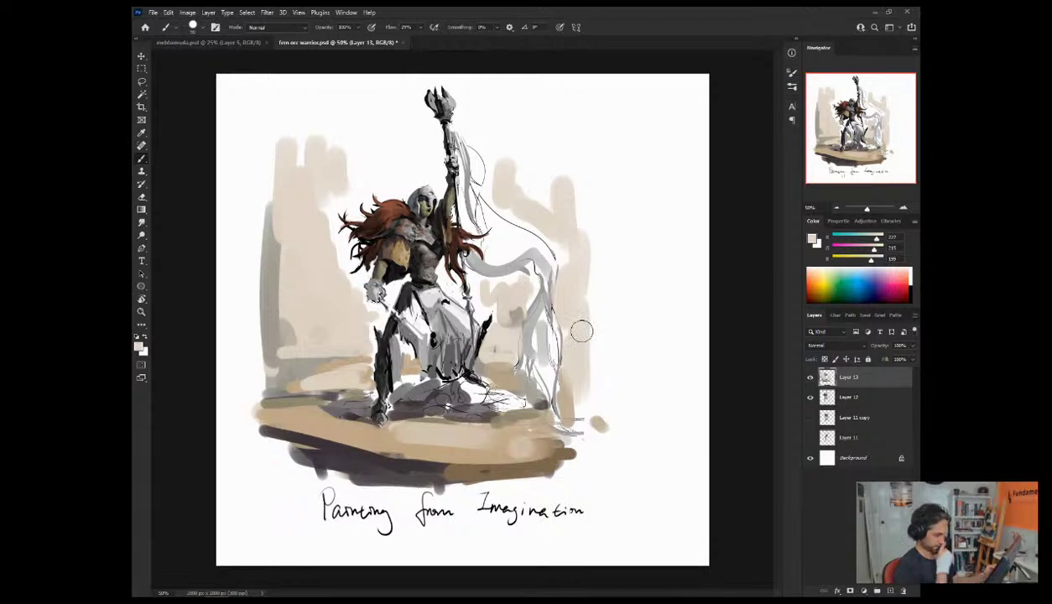
Step: Fill the flowing banner with soft grey, adding pale beige-white light along its upper folds
alt+click(422, 277)
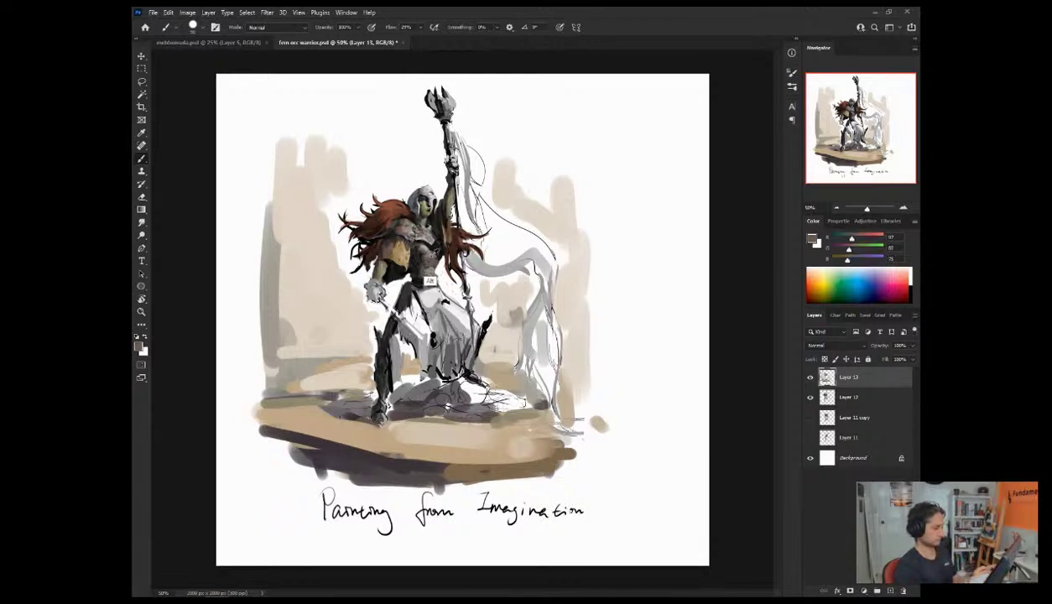
mouse_move(487, 228)
mouse_down()
mouse_move(475, 211)
mouse_move(512, 250)
mouse_move(530, 246)
mouse_move(539, 270)
mouse_up()
key(ctrl+z)
mouse_move(567, 333)
mouse_down()
mouse_move(535, 336)
mouse_move(546, 322)
mouse_up()
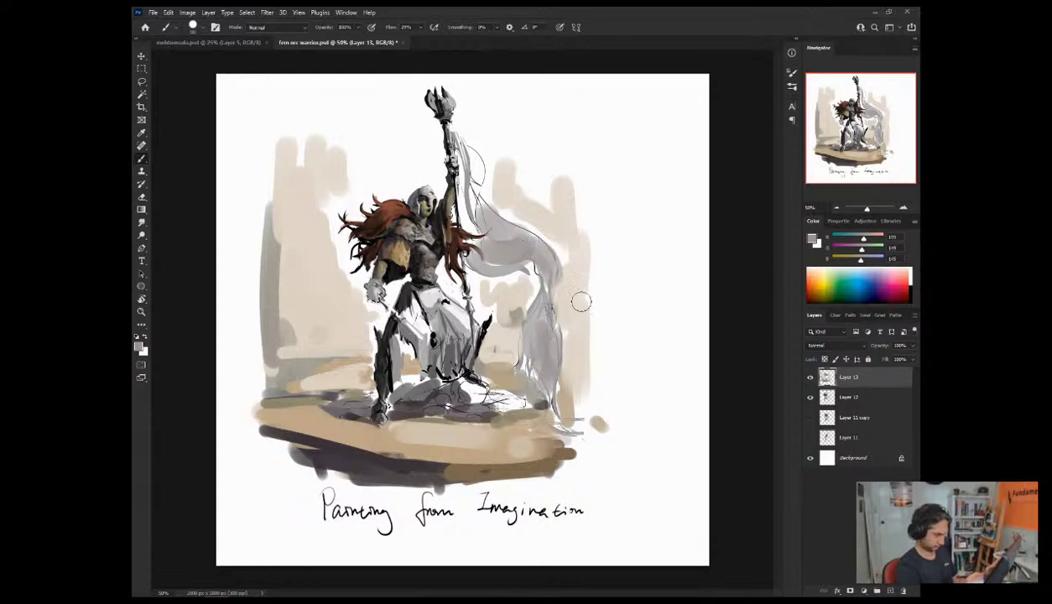
mouse_move(457, 148)
mouse_down()
mouse_move(454, 212)
mouse_move(466, 228)
mouse_move(463, 208)
mouse_move(486, 228)
mouse_up()
alt+click(504, 219)
mouse_move(461, 153)
mouse_down()
mouse_move(472, 216)
mouse_move(533, 256)
mouse_up()
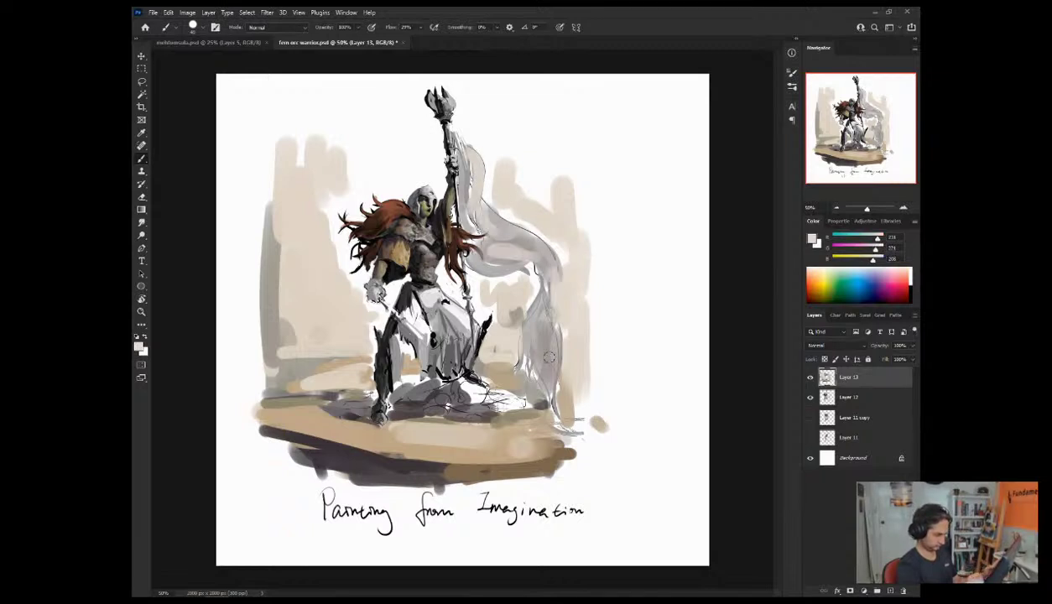
Step: Shade the banner's lower end, middle fold and top near the staff with a dark brown-grey sampled from the torso
alt+click(425, 288)
alt+click(426, 263)
mouse_move(537, 386)
mouse_down()
mouse_move(526, 326)
mouse_move(515, 354)
mouse_move(543, 398)
mouse_up()
drag(465, 253, 503, 268)
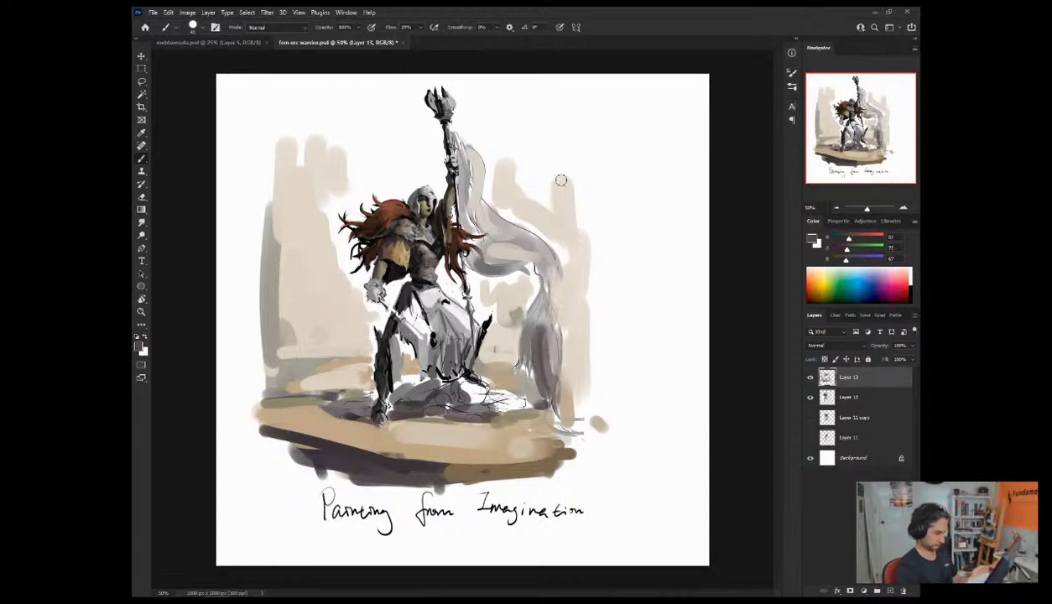
drag(450, 130, 462, 190)
key(ctrl+z)
mouse_move(453, 127)
mouse_down()
mouse_move(469, 196)
mouse_move(472, 182)
mouse_up()
Step: Reduce the brush size and touch up the neck and chest details with sampled tan, brown and near-black
alt+click(466, 115)
key([)
key([)
key([)
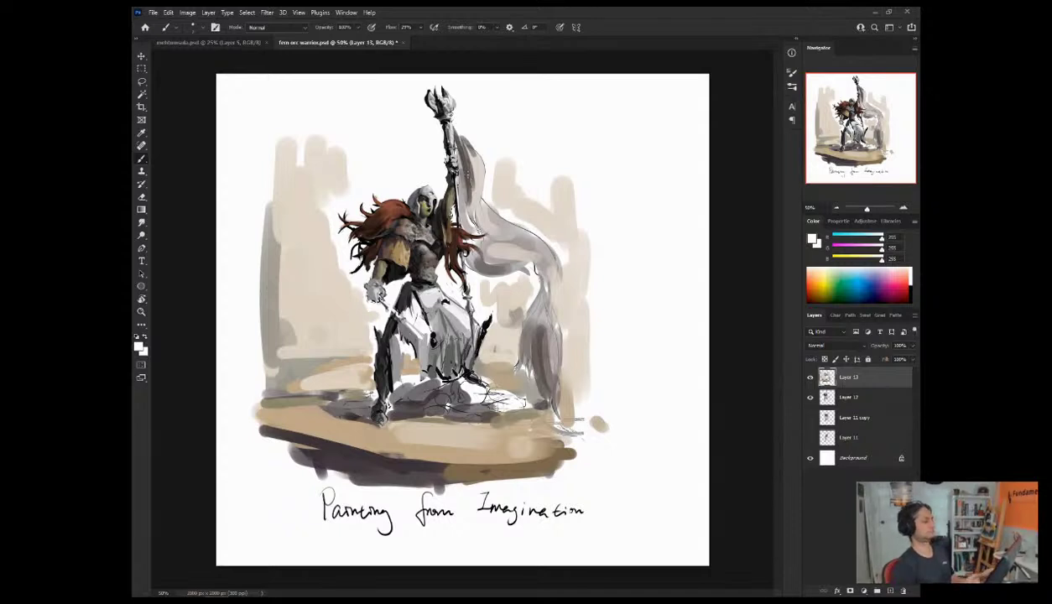
alt+click(438, 223)
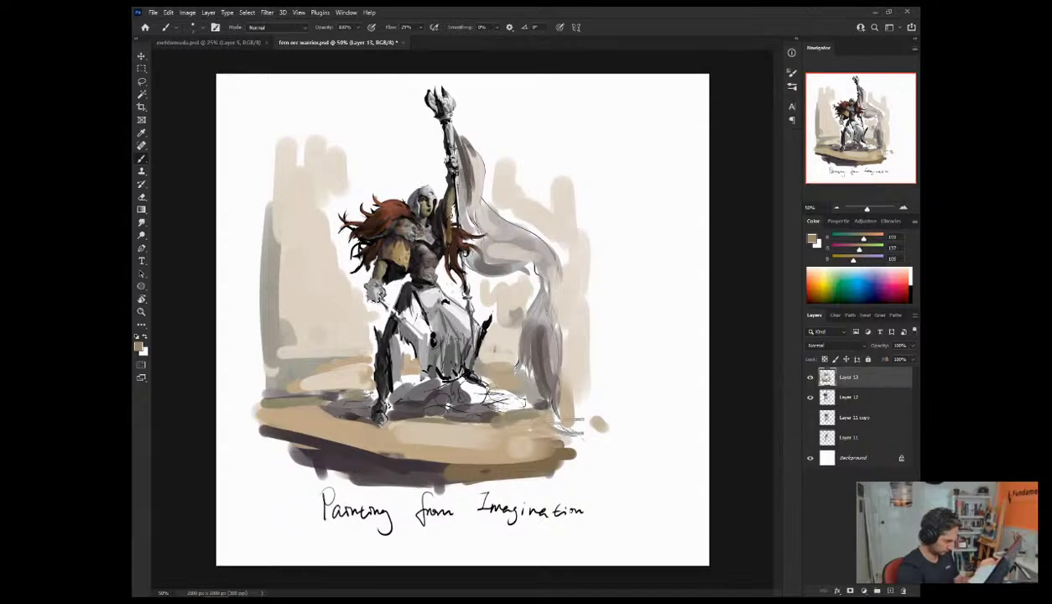
alt+click(438, 246)
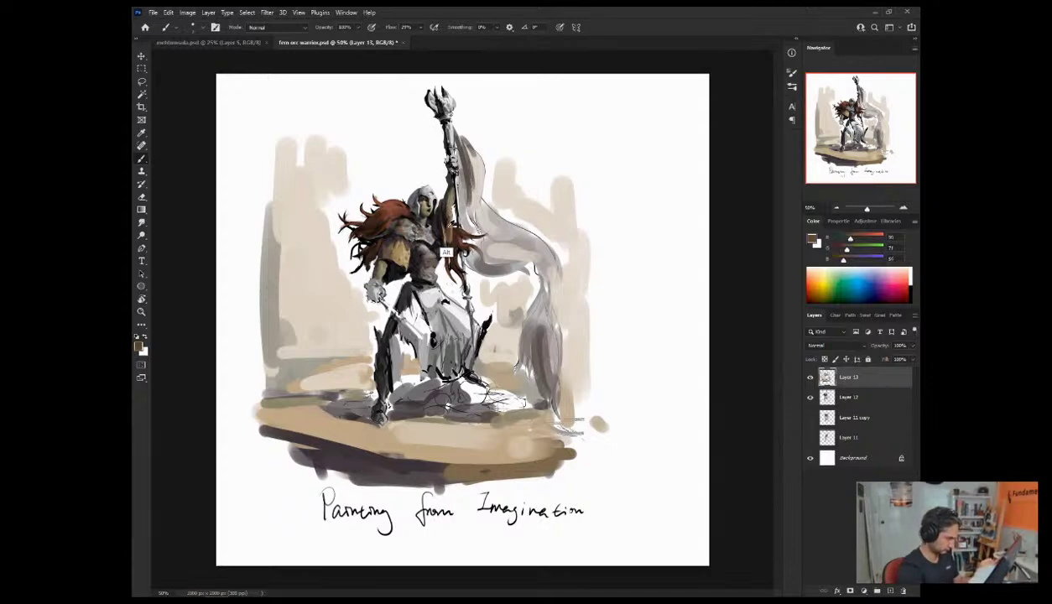
alt+click(434, 218)
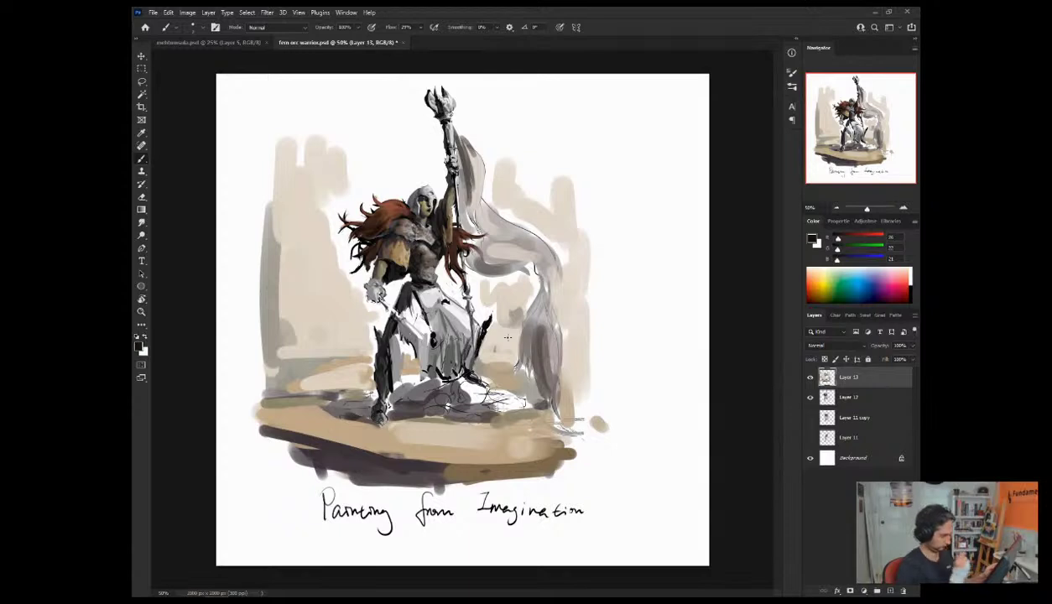
Step: Refine the fur mantle and tan shoulder sleeve with small strokes of sampled dark browns, greys and tans
alt+click(388, 247)
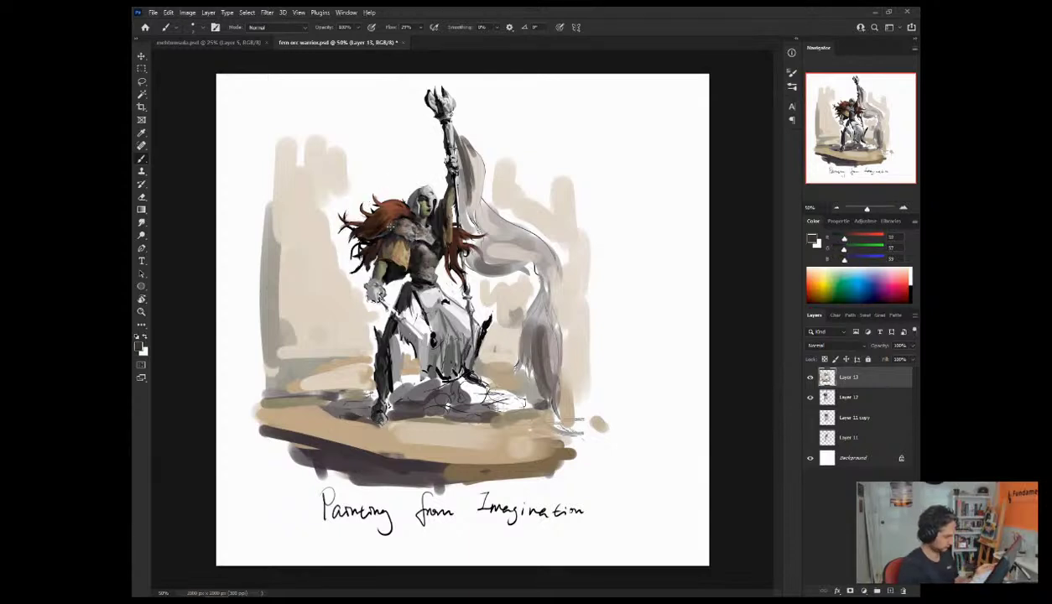
alt+click(366, 258)
alt+click(372, 230)
alt+click(387, 243)
alt+click(366, 243)
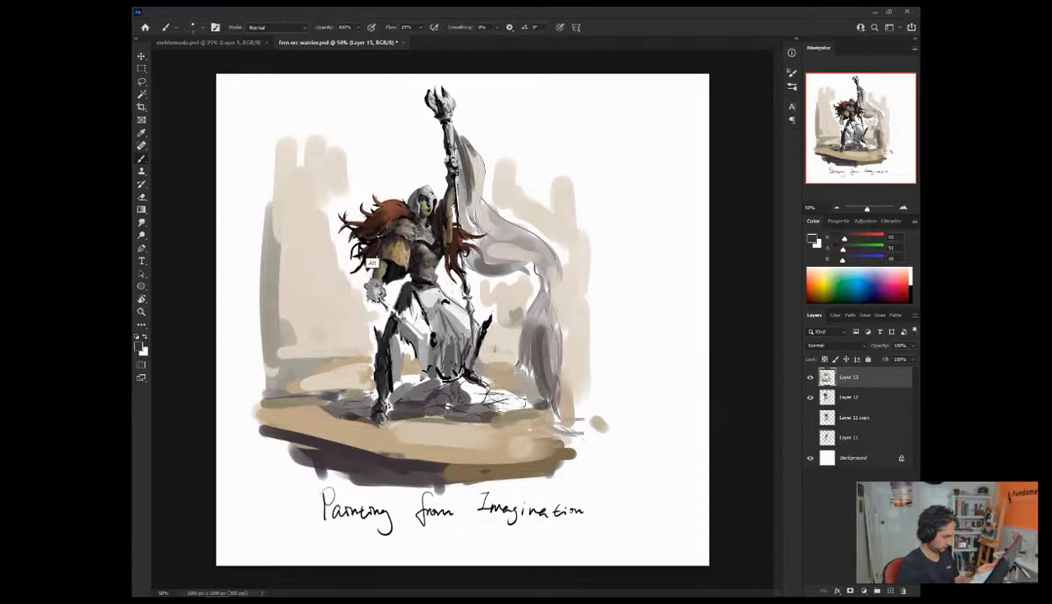
alt+click(372, 234)
alt+click(373, 234)
alt+click(365, 233)
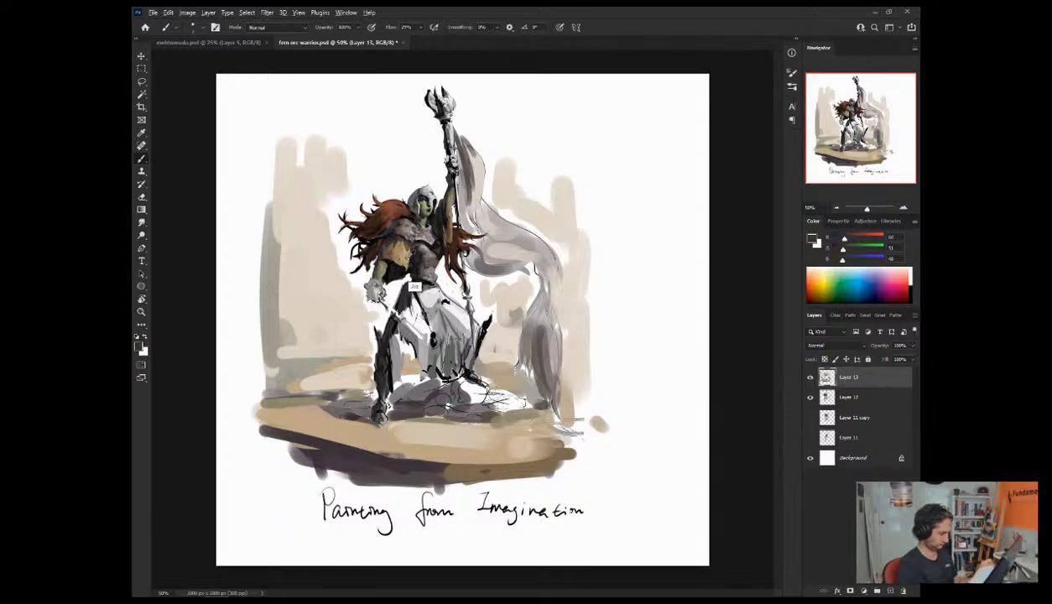
alt+click(398, 252)
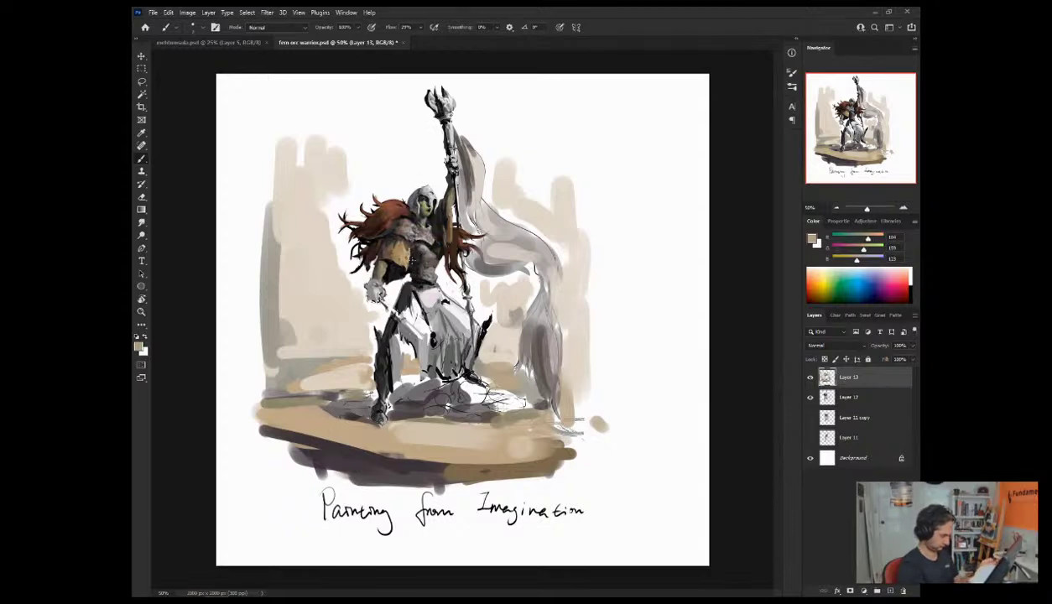
alt+click(399, 248)
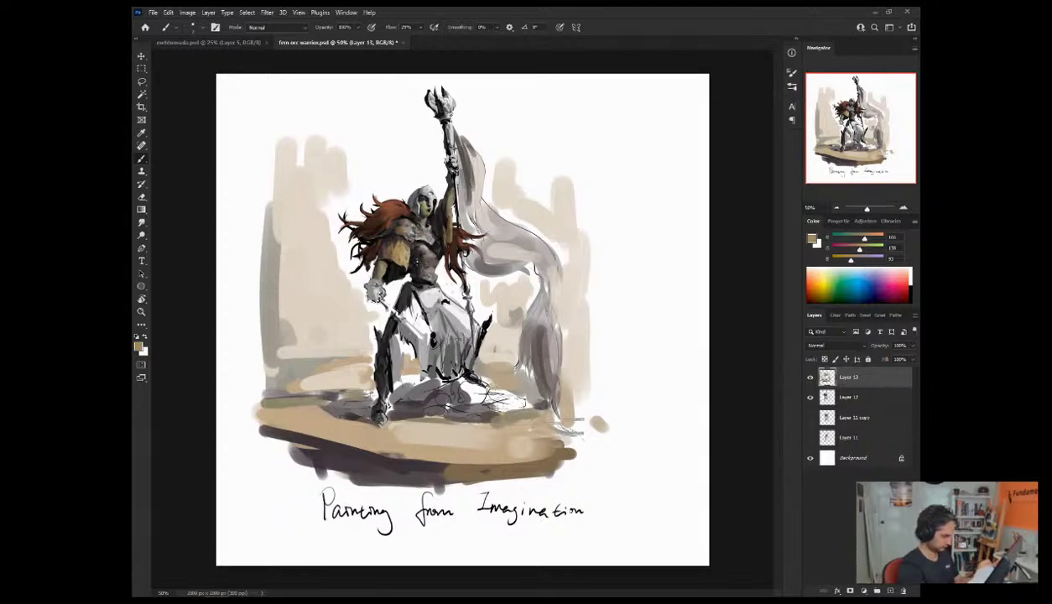
Step: Mirror the canvas horizontally and refine the shoulder sleeve and chest edges with sampled browns, tan, near-black and white
key(ctrl+shift+h)
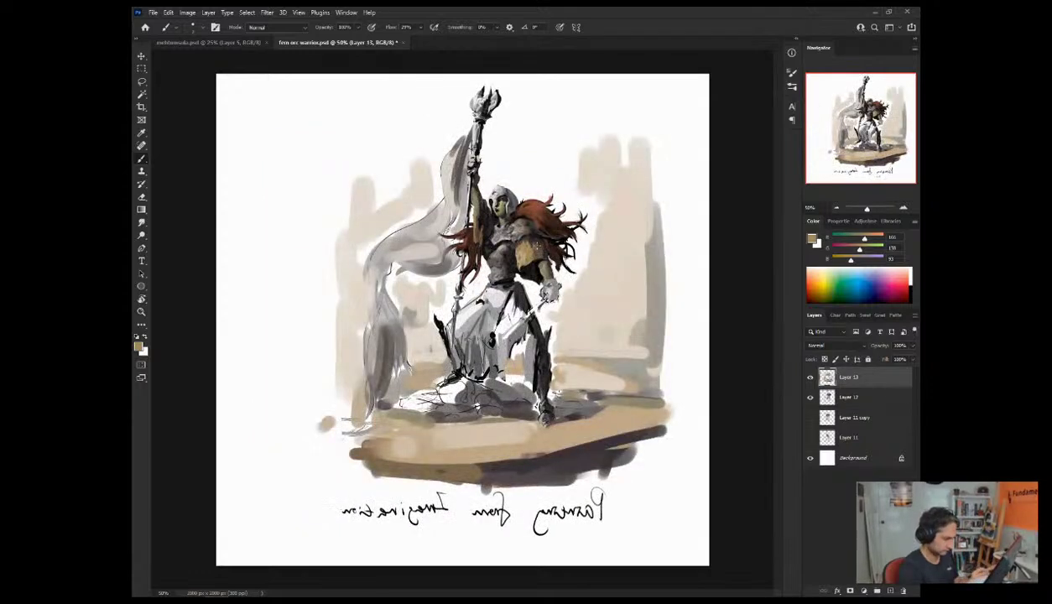
alt+click(523, 259)
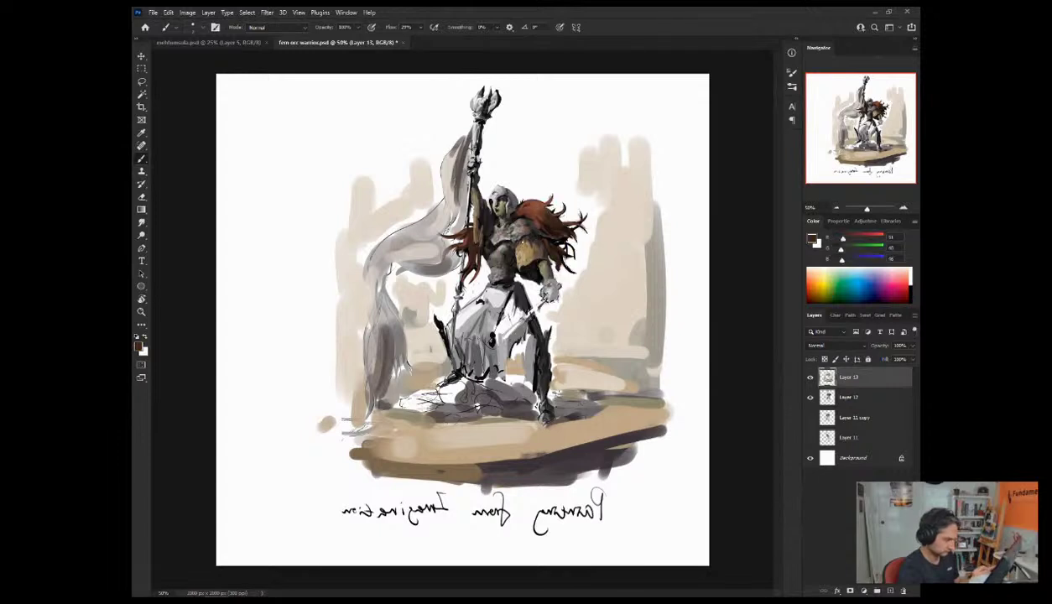
alt+click(526, 238)
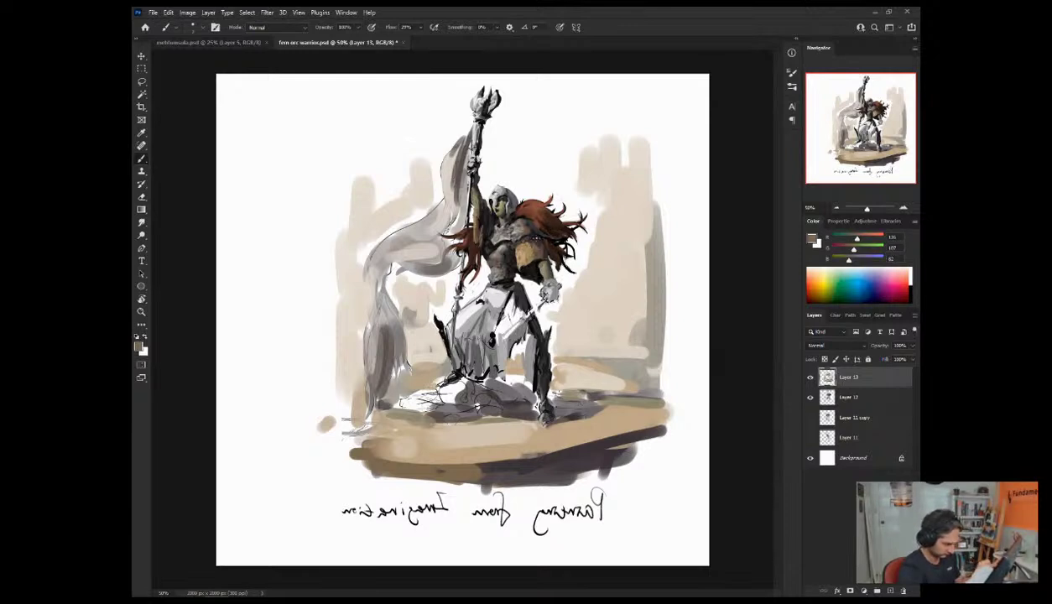
alt+shift+right_click(536, 237)
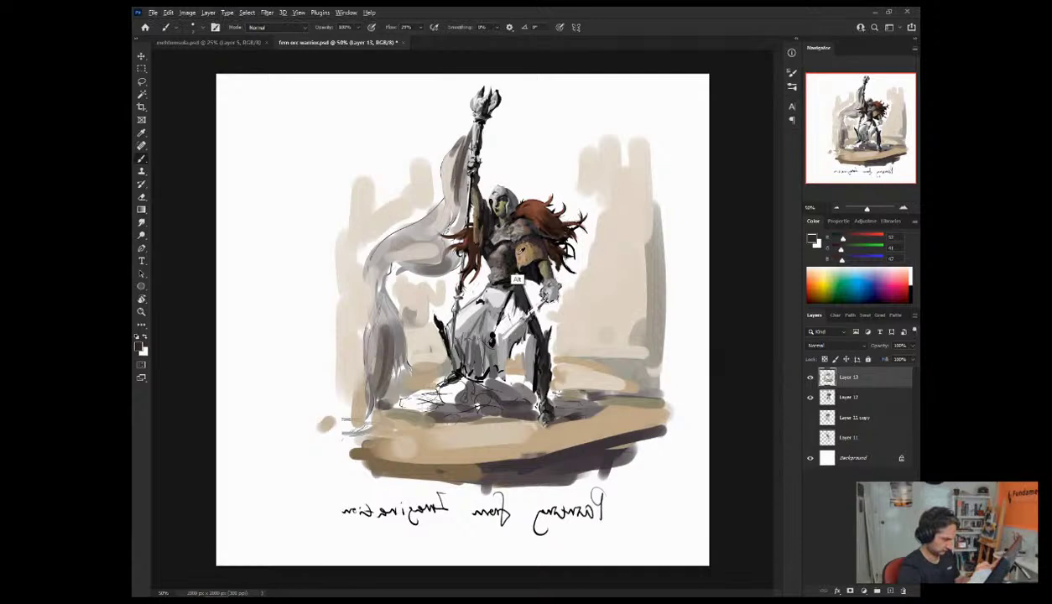
alt+click(508, 250)
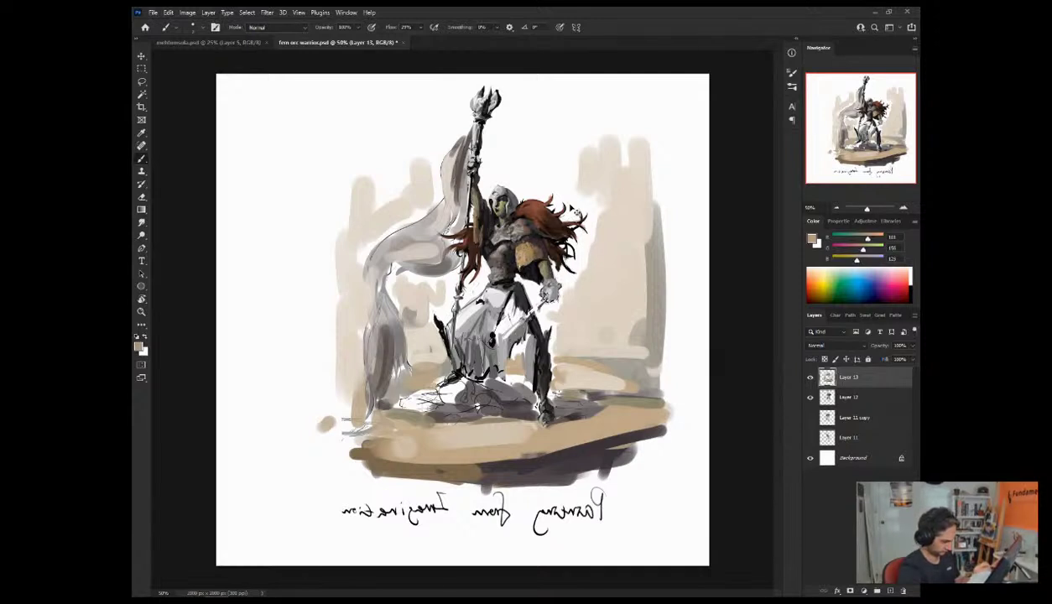
alt+click(503, 245)
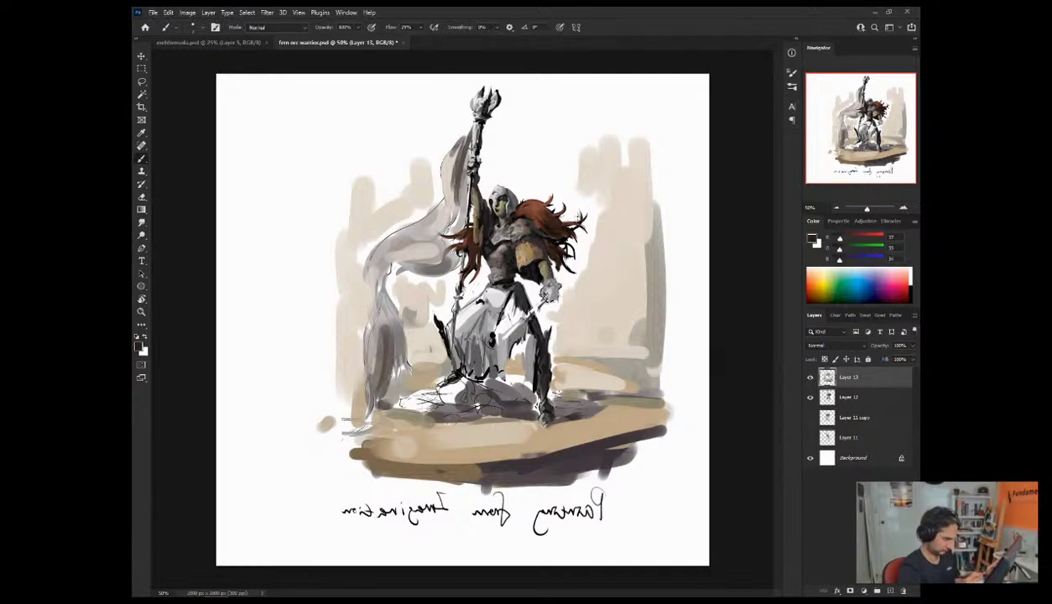
key(x)
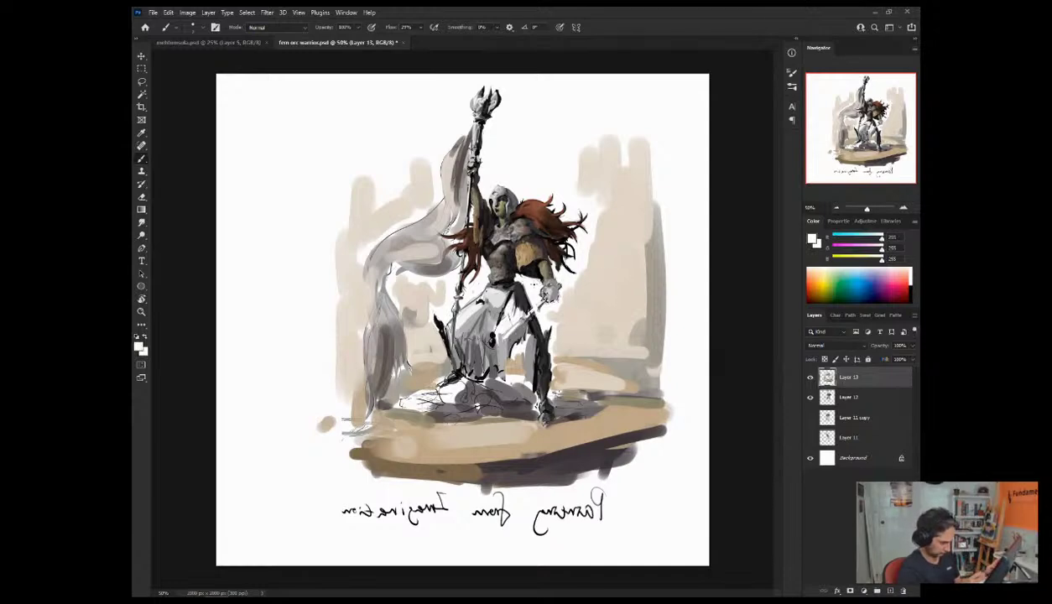
Step: Mirror the canvas back horizontally and refine the waist and torso with sampled near-black, grey and tan strokes
key(ctrl+shift+h)
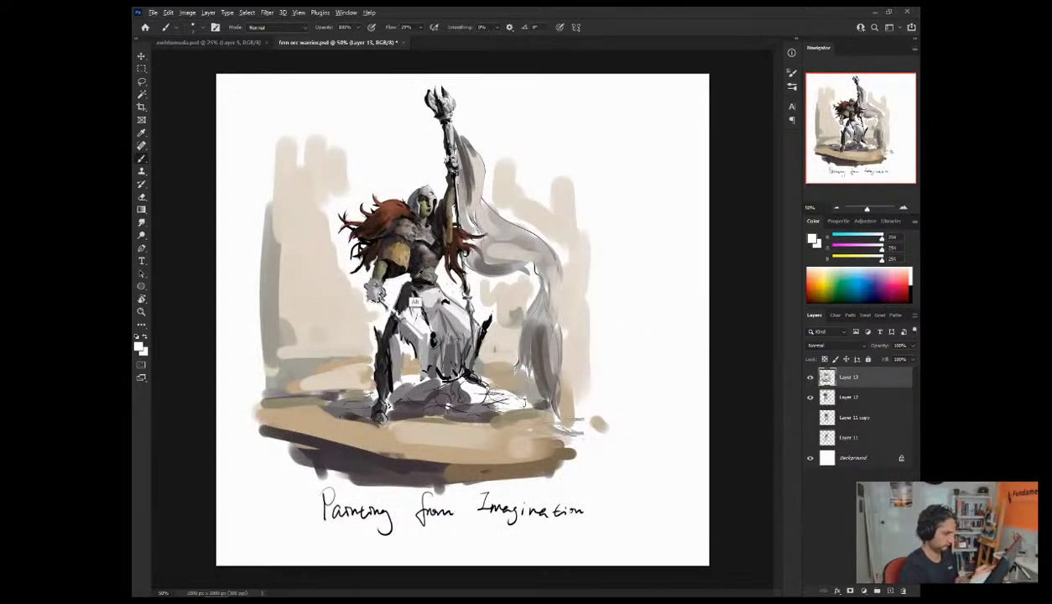
alt+click(406, 268)
alt+click(410, 270)
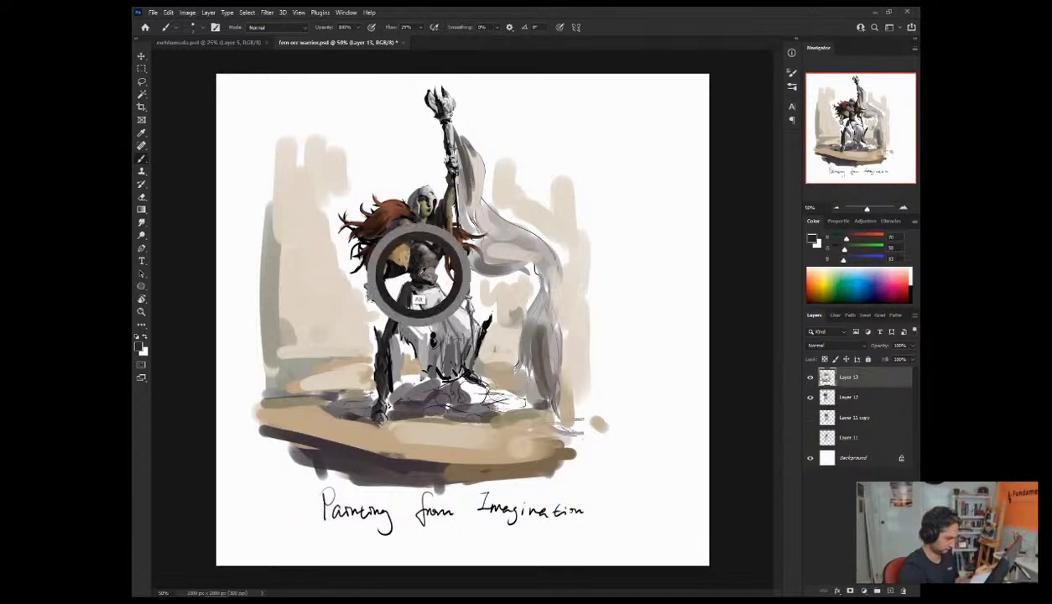
alt+click(418, 273)
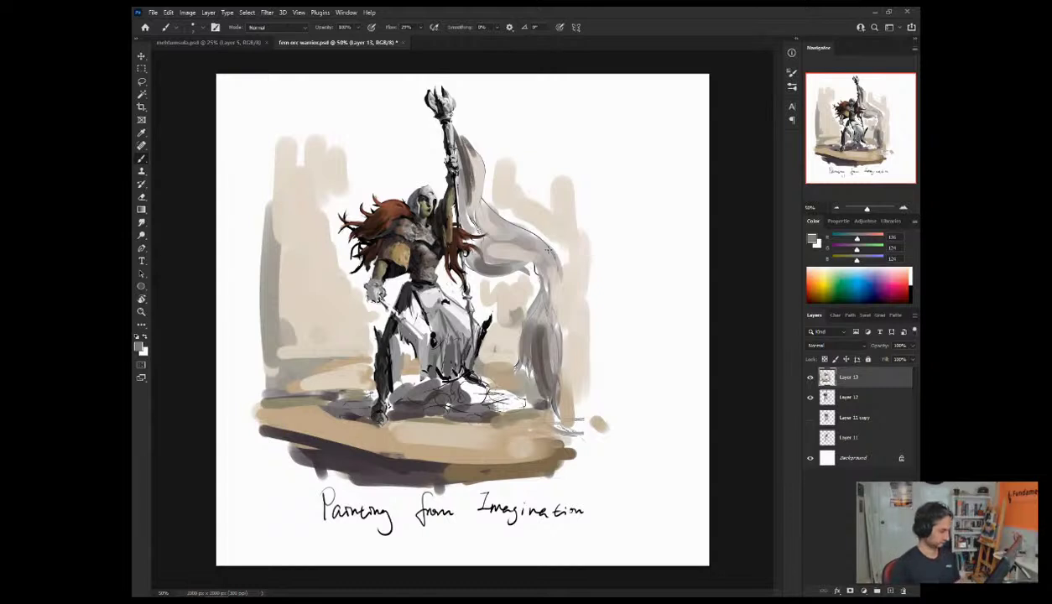
alt+click(396, 250)
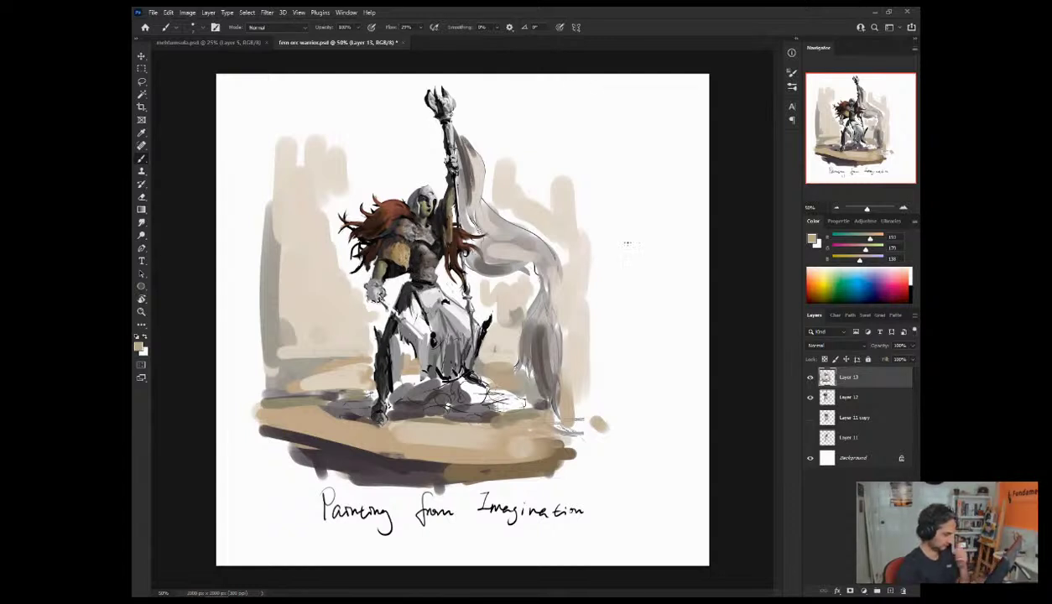
Step: Refine the chest and torso shading with sampled grey-brown, light grey, near-black and white
alt+click(425, 238)
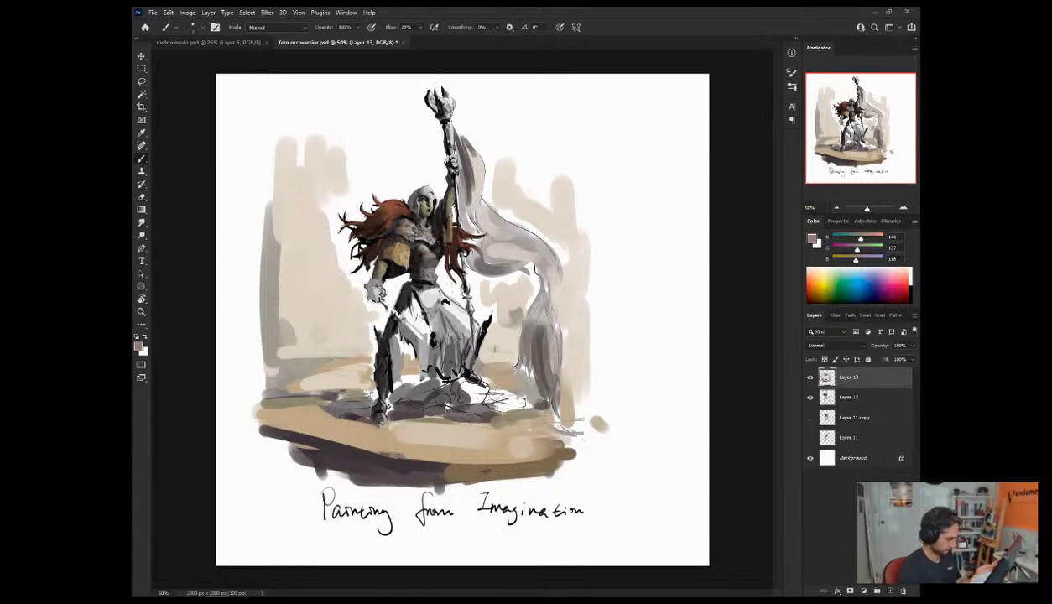
alt+click(425, 245)
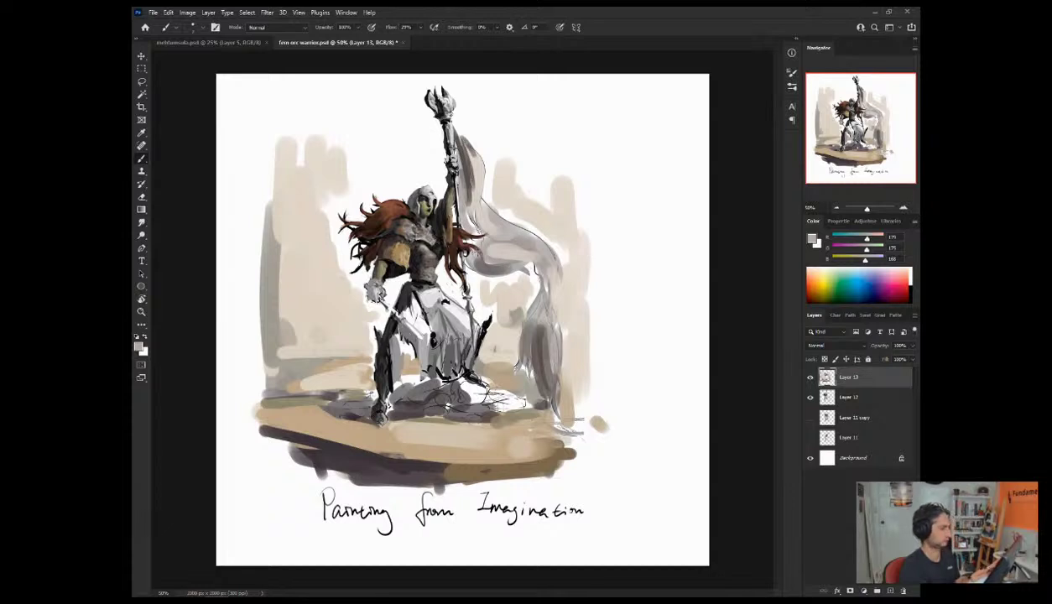
alt+click(422, 266)
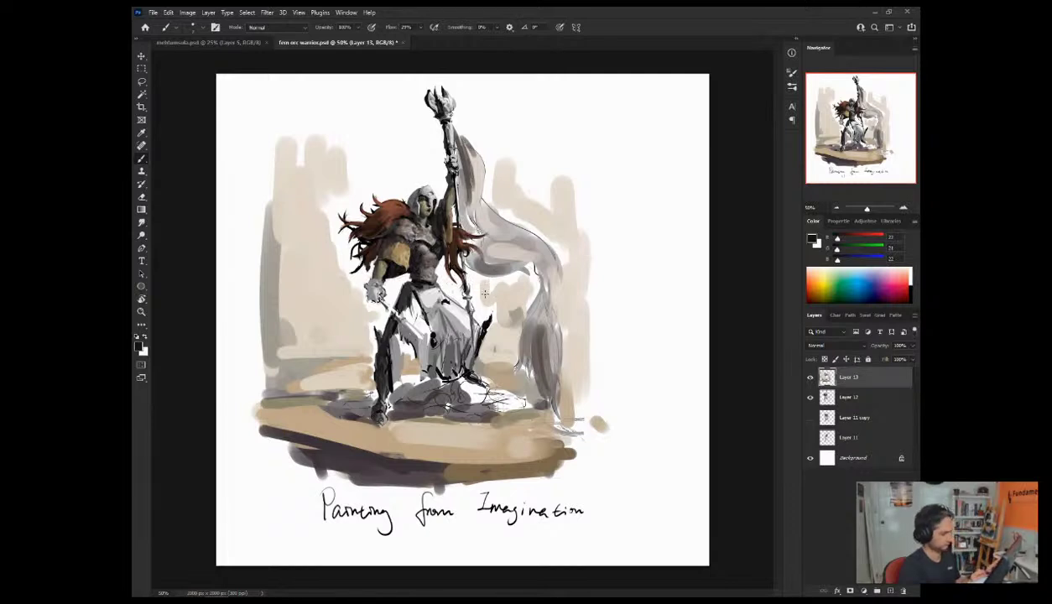
alt+click(427, 254)
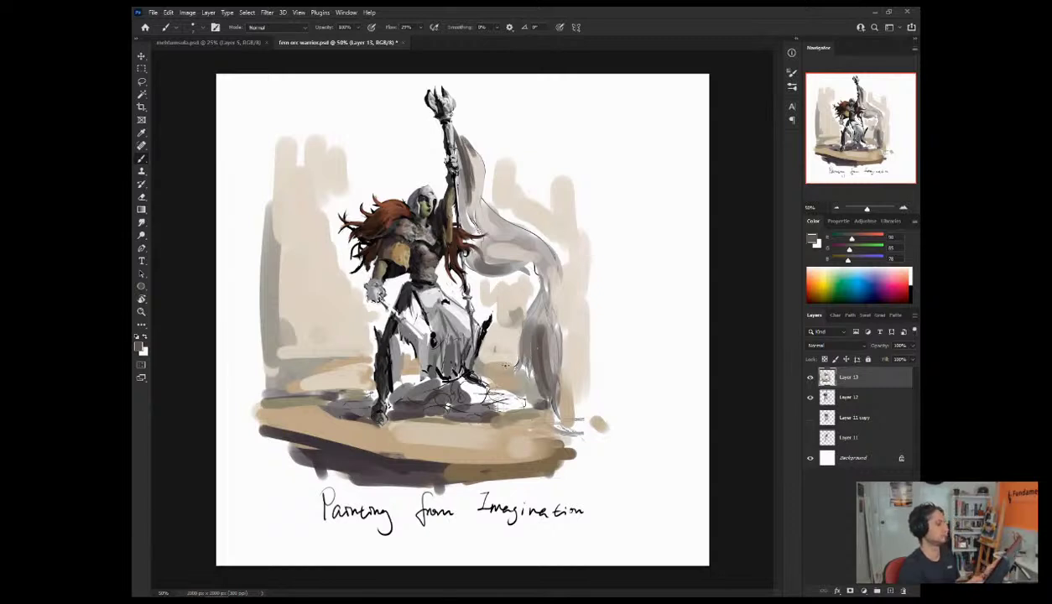
alt+click(417, 250)
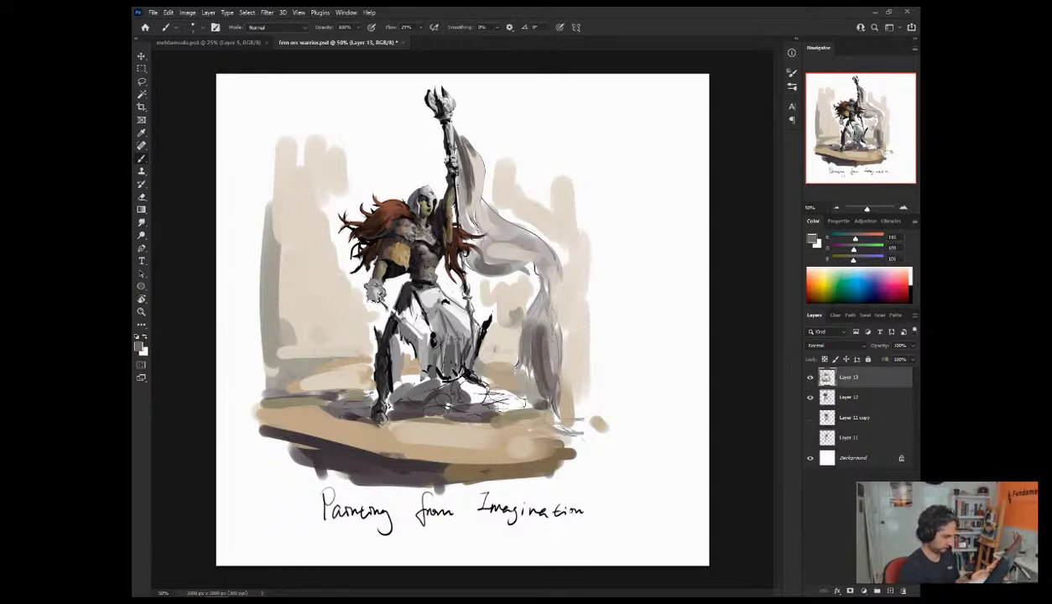
alt+click(401, 294)
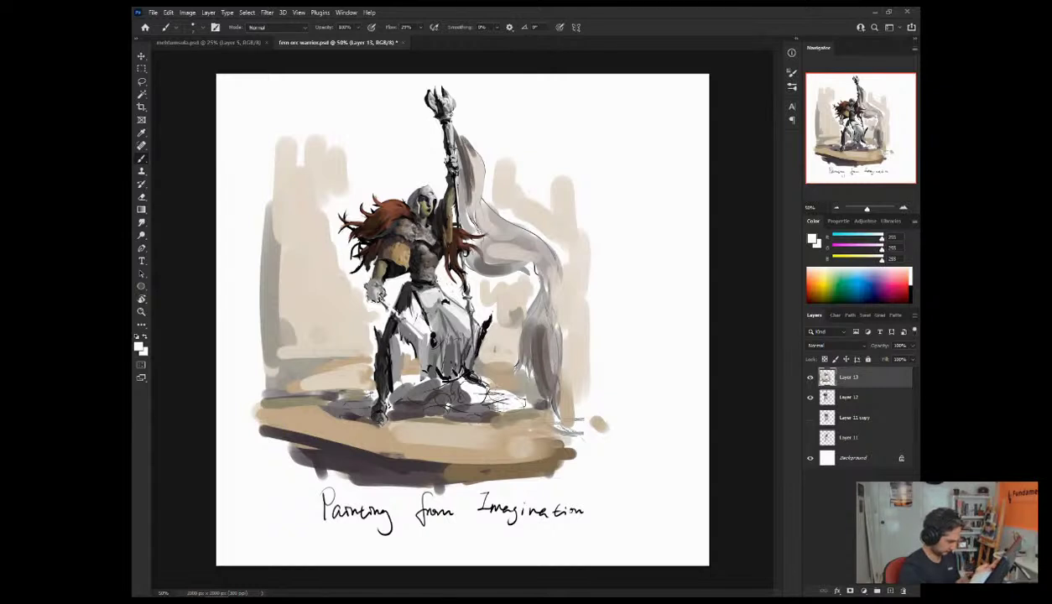
Step: Define the waist and top edge of the skirt with sampled light grey, dark grey and near-black
alt+click(425, 299)
alt+click(423, 299)
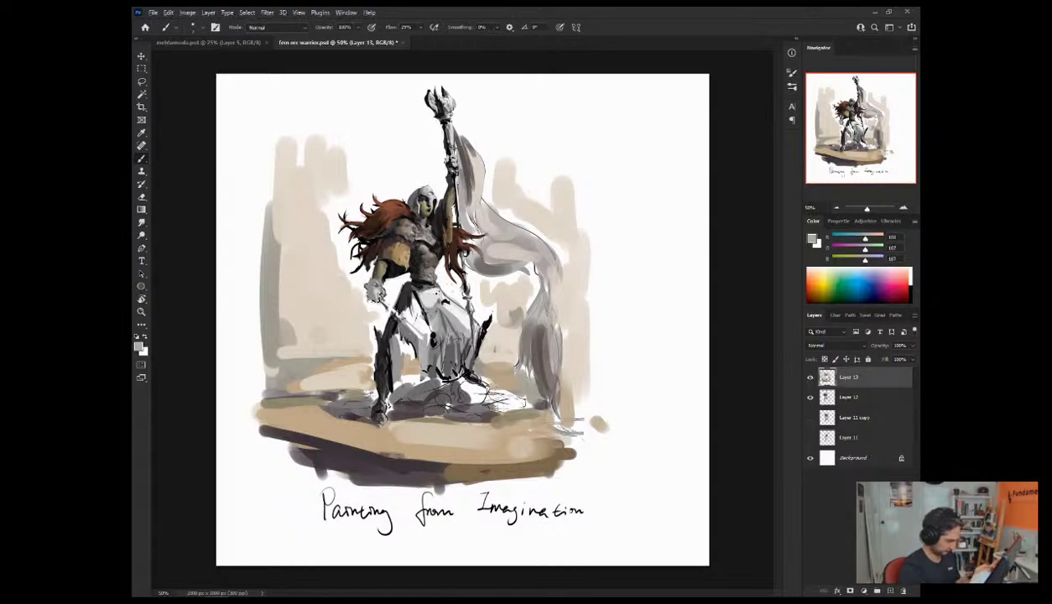
alt+click(424, 299)
alt+click(425, 300)
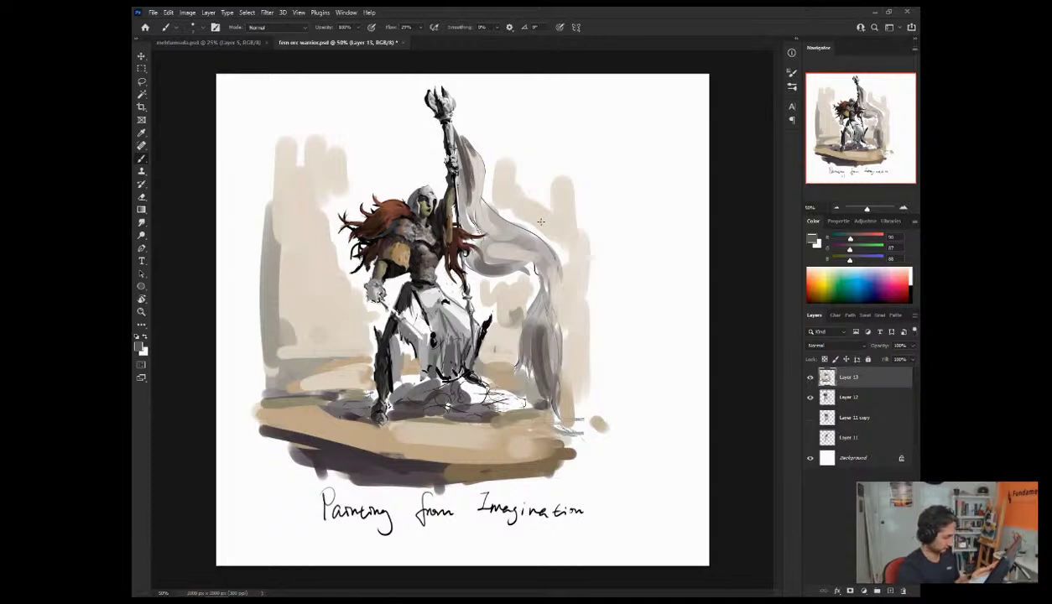
alt+click(410, 274)
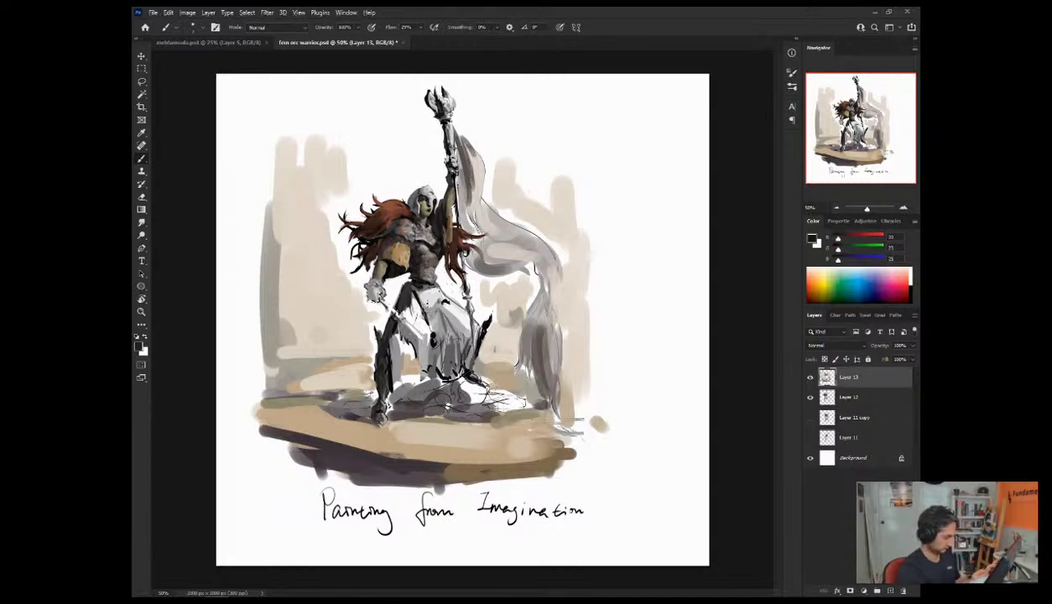
drag(420, 277, 406, 272)
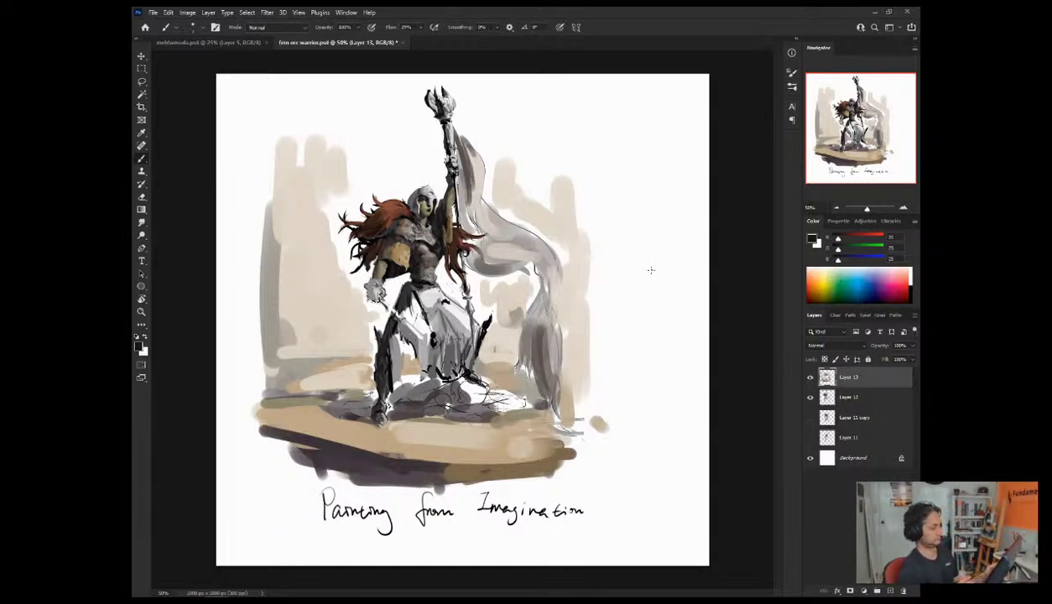
Step: Enlarge the brush, block in the white skirt with a sampled mid-grey and switch the foreground colour to white
alt+click(421, 303)
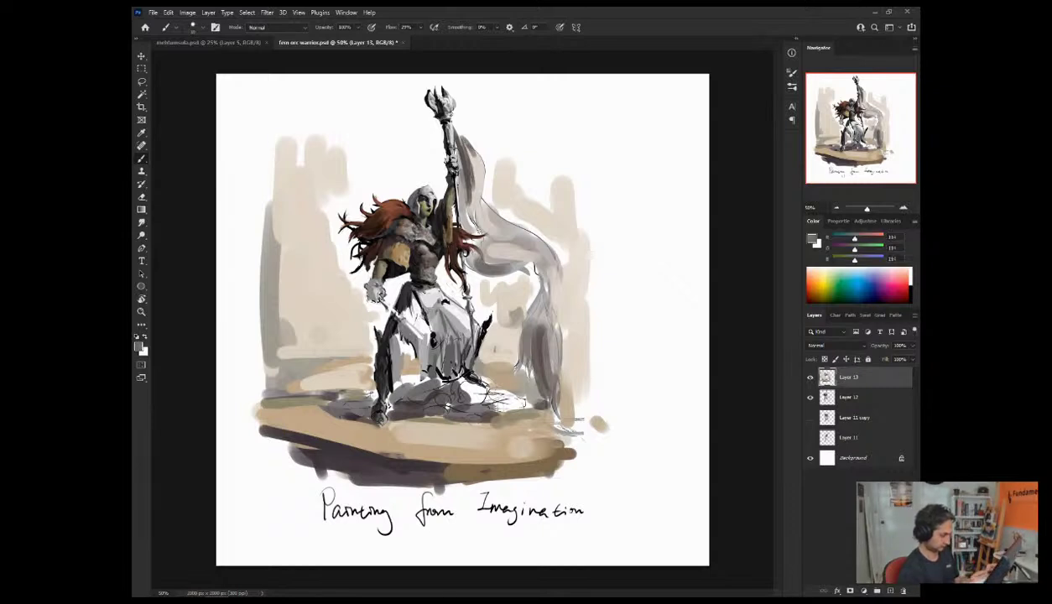
mouse_move(428, 281)
mouse_down()
mouse_move(417, 312)
mouse_move(401, 312)
mouse_move(453, 315)
mouse_move(437, 296)
mouse_move(461, 322)
mouse_move(424, 337)
mouse_move(419, 327)
mouse_move(386, 356)
mouse_move(406, 354)
mouse_move(397, 351)
mouse_move(393, 367)
mouse_up()
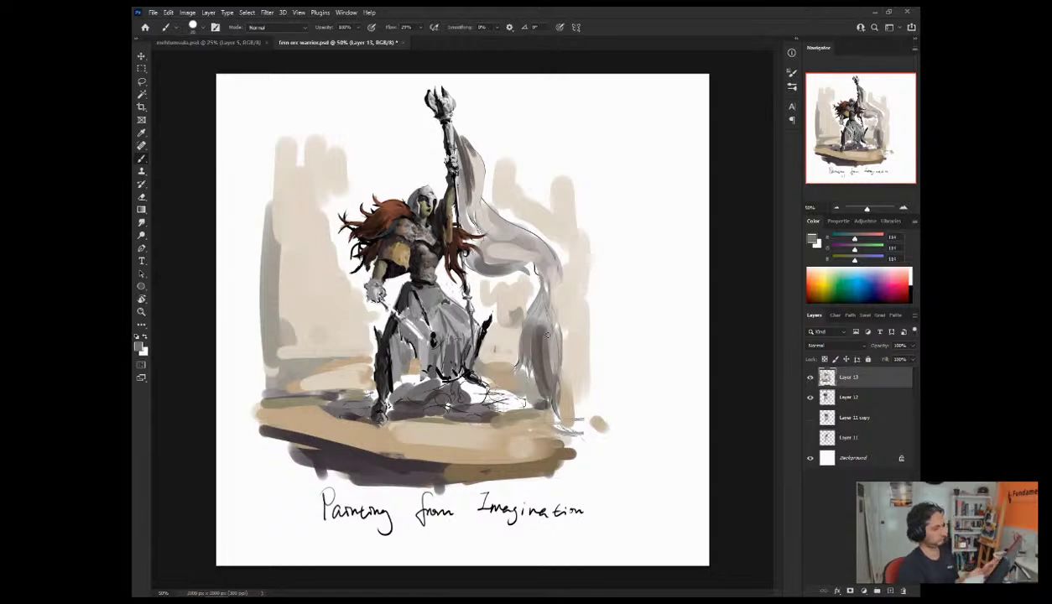
key(x)
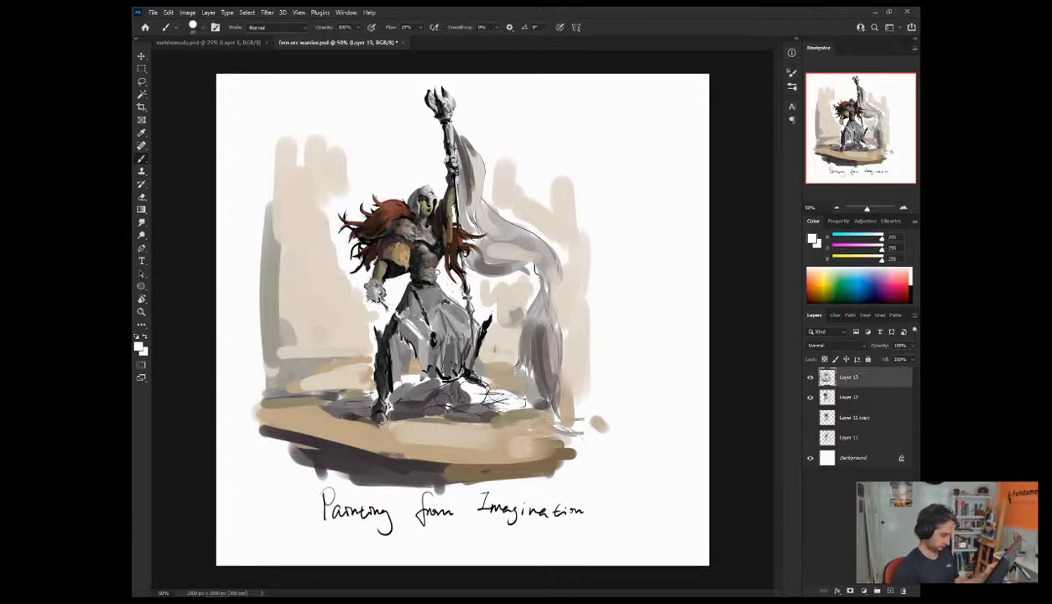
Step: Paint the folds at the skirt's front with near-black, mid-grey and light grey
key(x)
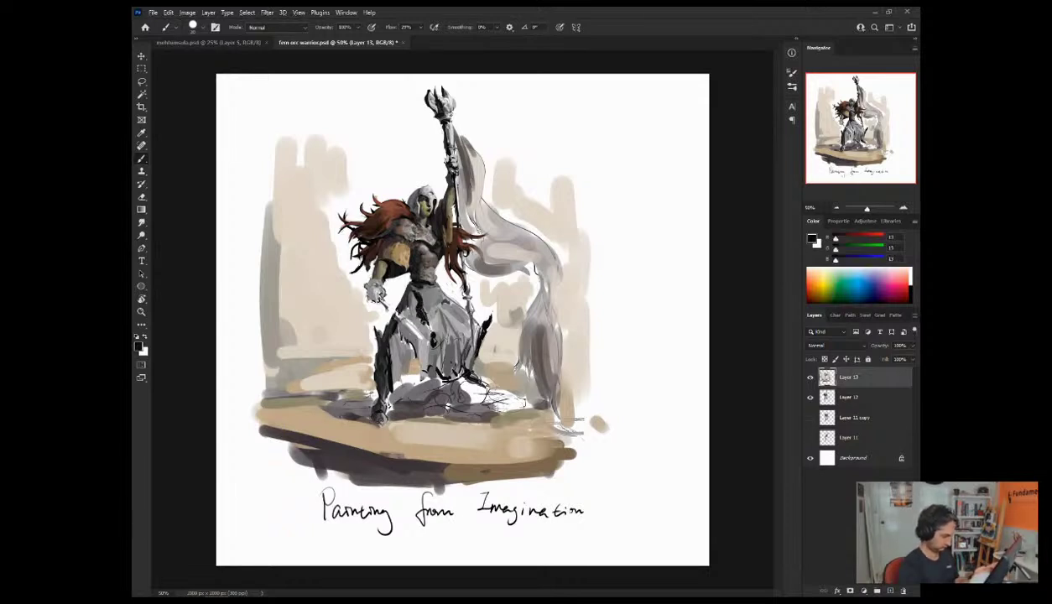
alt+click(416, 329)
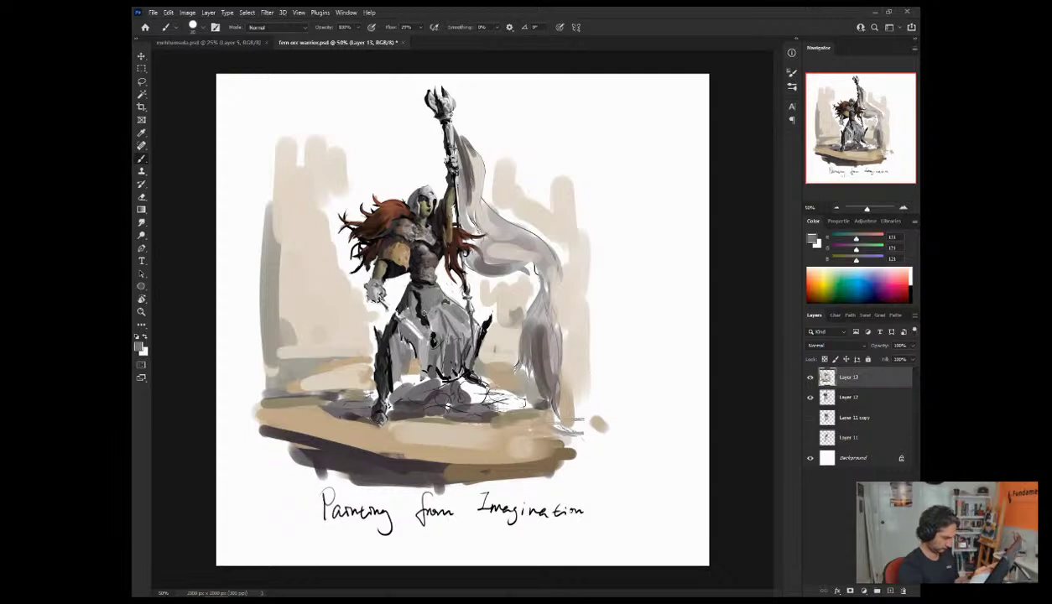
alt+click(431, 323)
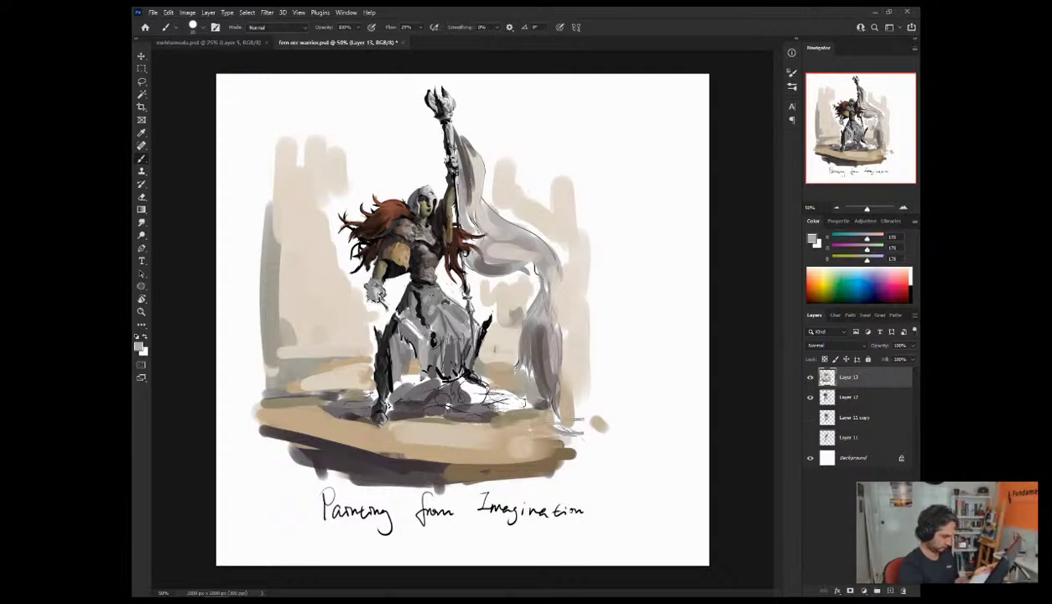
alt+click(416, 335)
alt+click(415, 335)
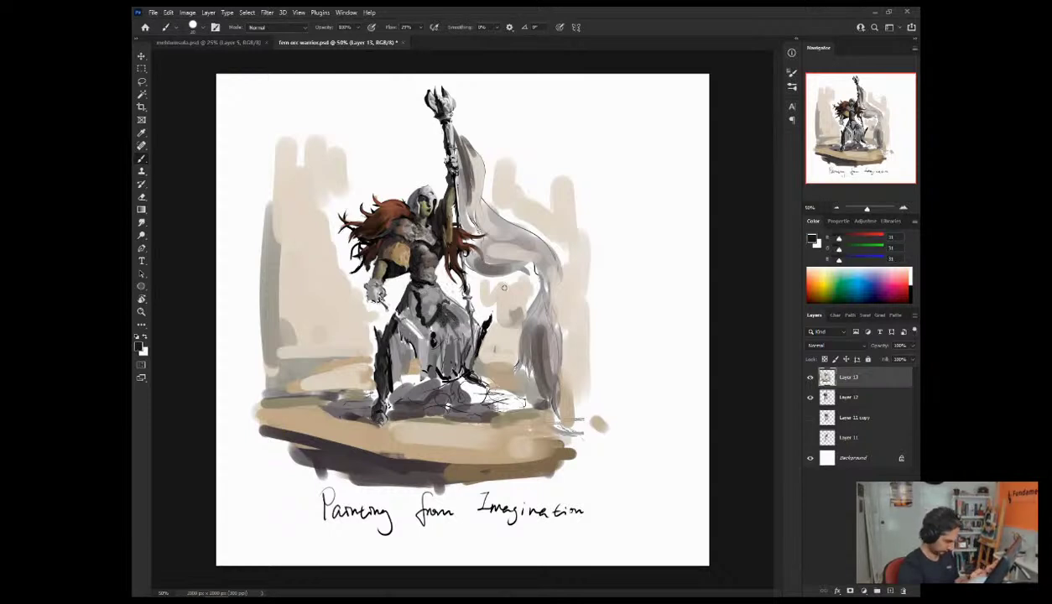
alt+click(417, 339)
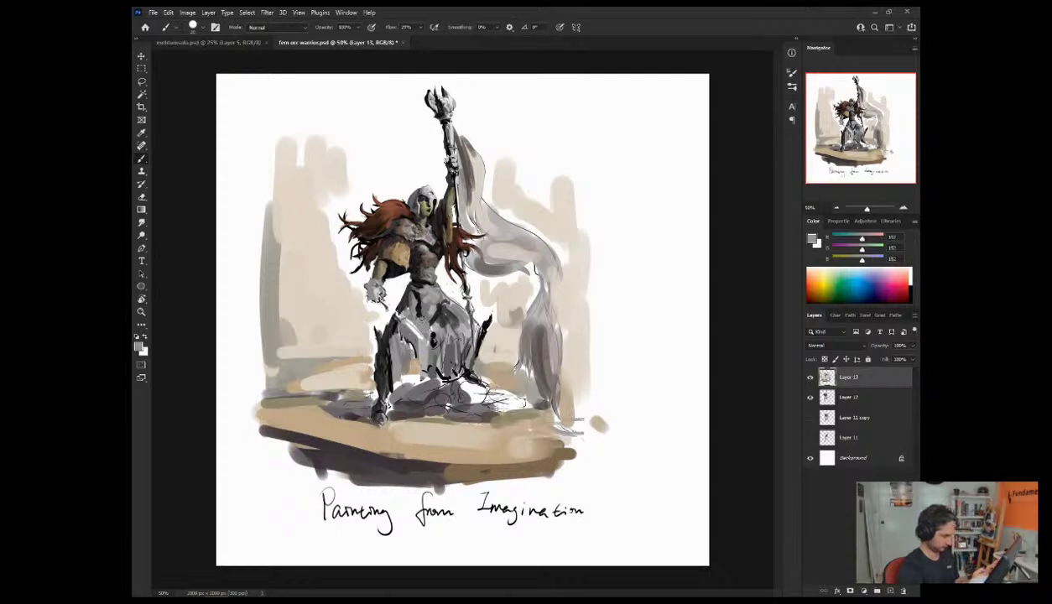
Step: Refine the skirt's hip and side folds with sampled near-black, mid-grey and light grey strokes
alt+click(409, 325)
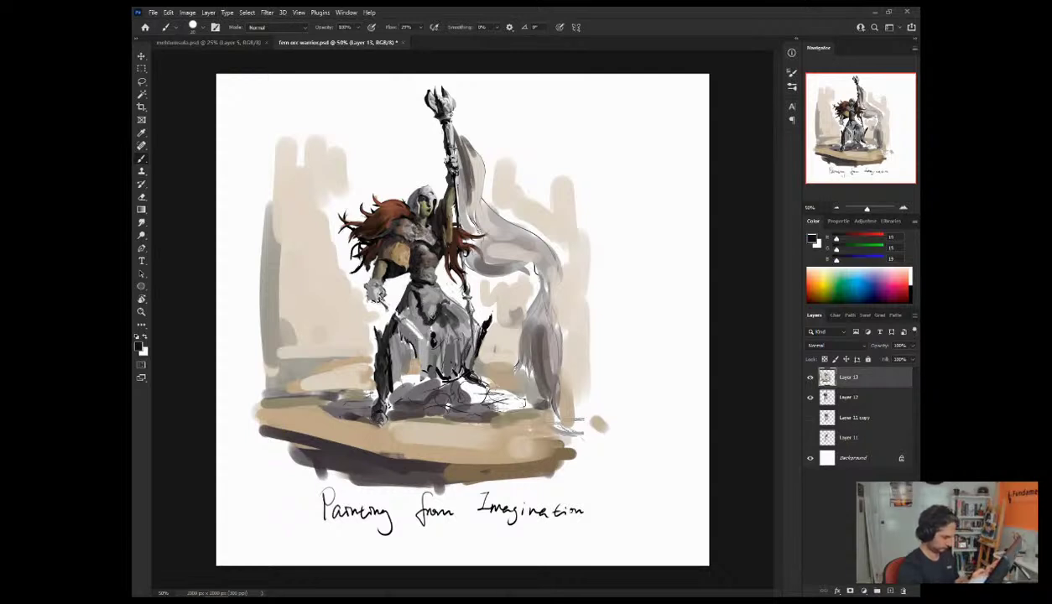
alt+click(433, 309)
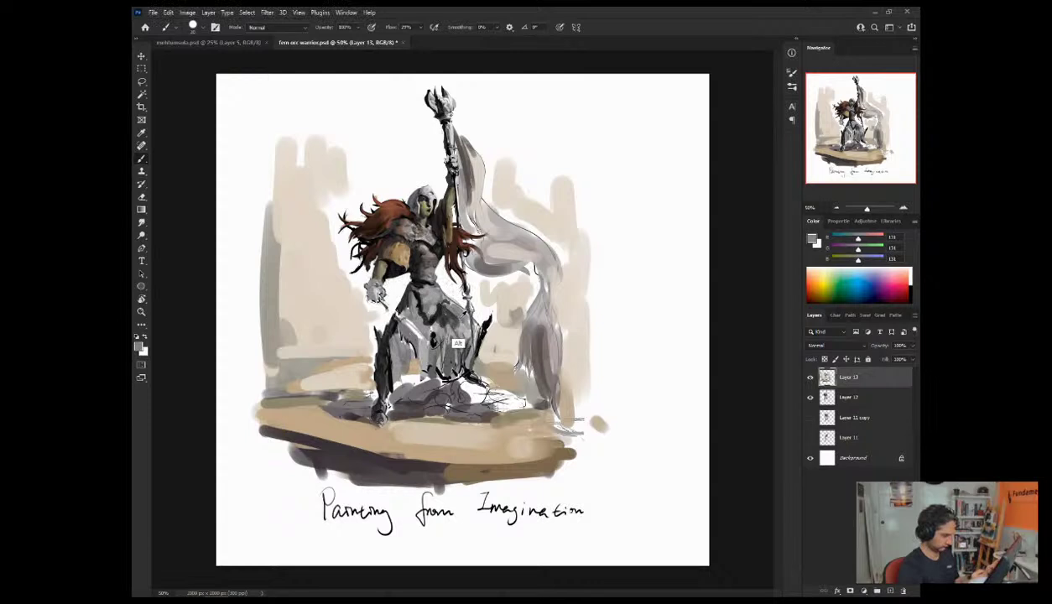
drag(427, 299, 432, 309)
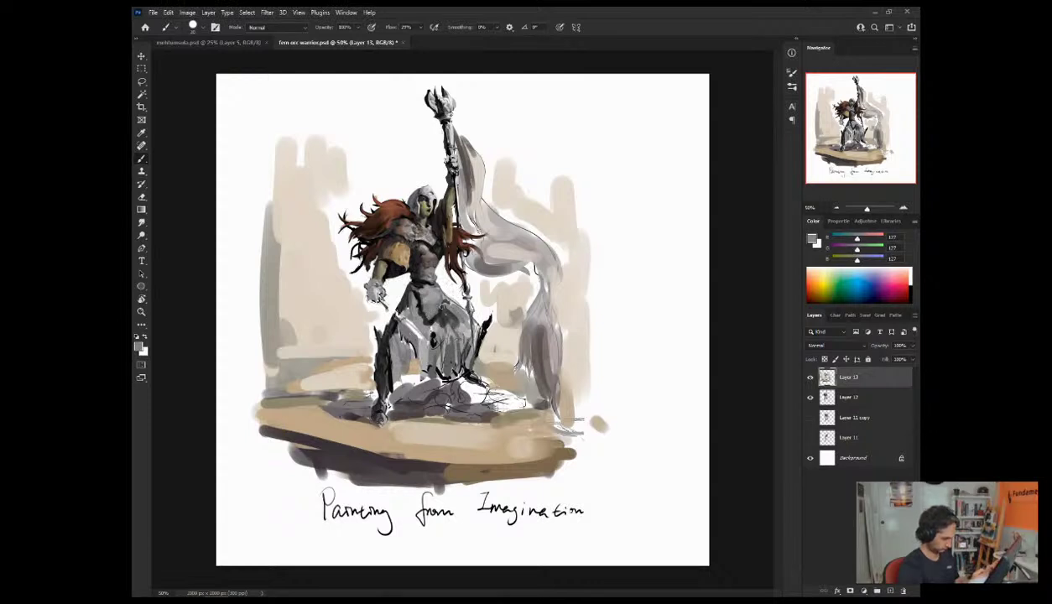
alt+click(432, 311)
alt+click(432, 327)
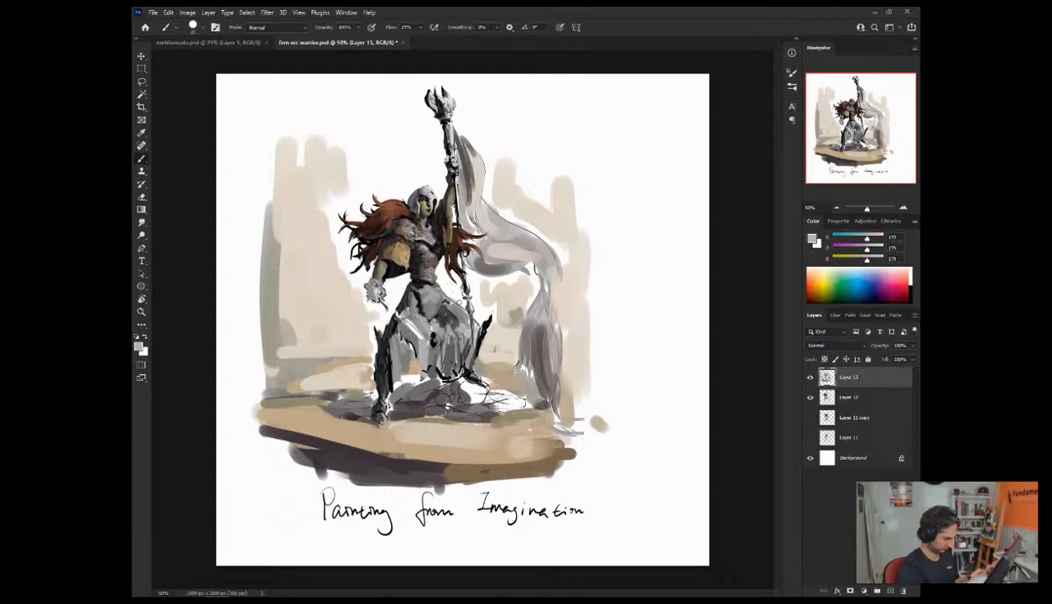
Step: Mirror the canvas horizontally and shade the sides of the skirt with a dark brown-grey sampled from the figure
key(ctrl+shift+h)
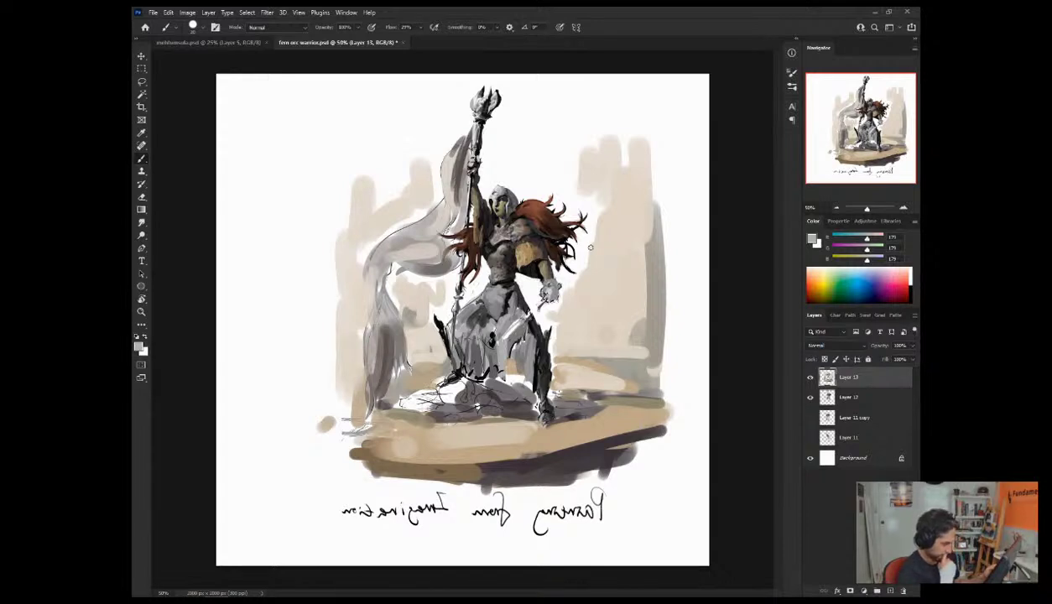
alt+click(527, 260)
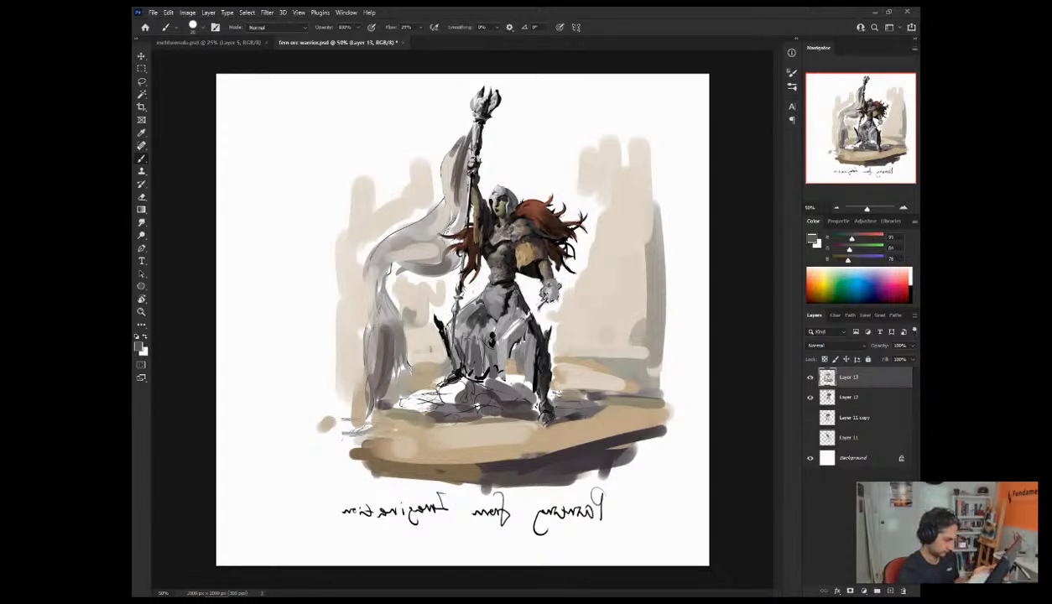
mouse_move(520, 297)
mouse_down()
mouse_move(501, 311)
mouse_move(508, 287)
mouse_move(517, 302)
mouse_move(470, 295)
mouse_move(470, 316)
mouse_move(455, 317)
mouse_move(472, 323)
mouse_up()
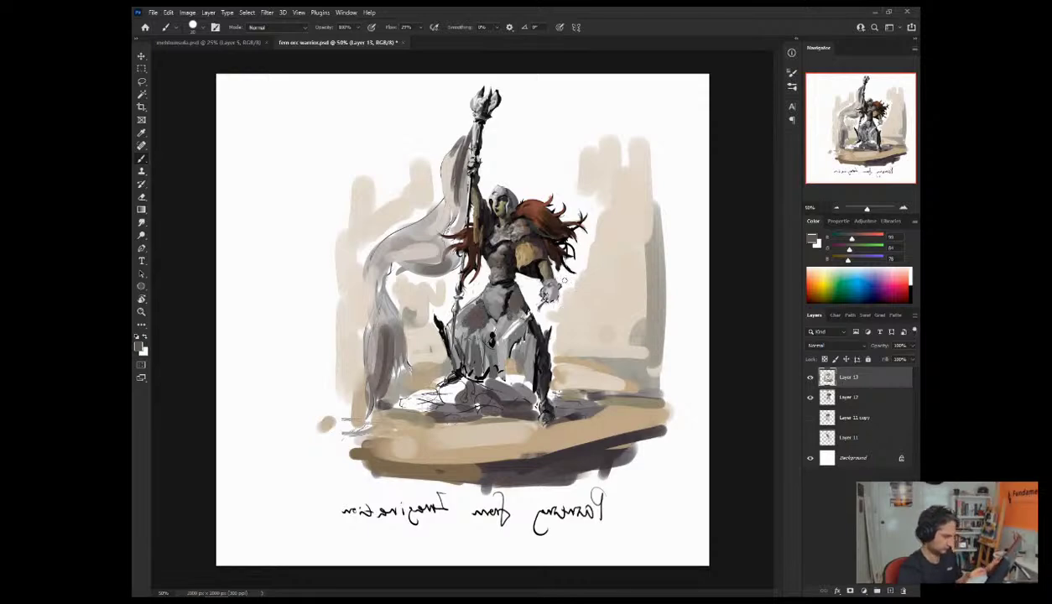
Step: Mirror the canvas back, reduce the brush size and refine the hip and side edges of the skirt with sampled tones
key(ctrl+shift+h)
alt+click(416, 284)
alt+click(406, 306)
key([)
key([)
key([)
mouse_move(405, 280)
mouse_down()
mouse_move(398, 307)
mouse_move(380, 315)
mouse_up()
drag(400, 277, 379, 314)
mouse_move(438, 279)
mouse_down()
mouse_move(430, 289)
mouse_move(443, 298)
mouse_up()
alt+click(451, 305)
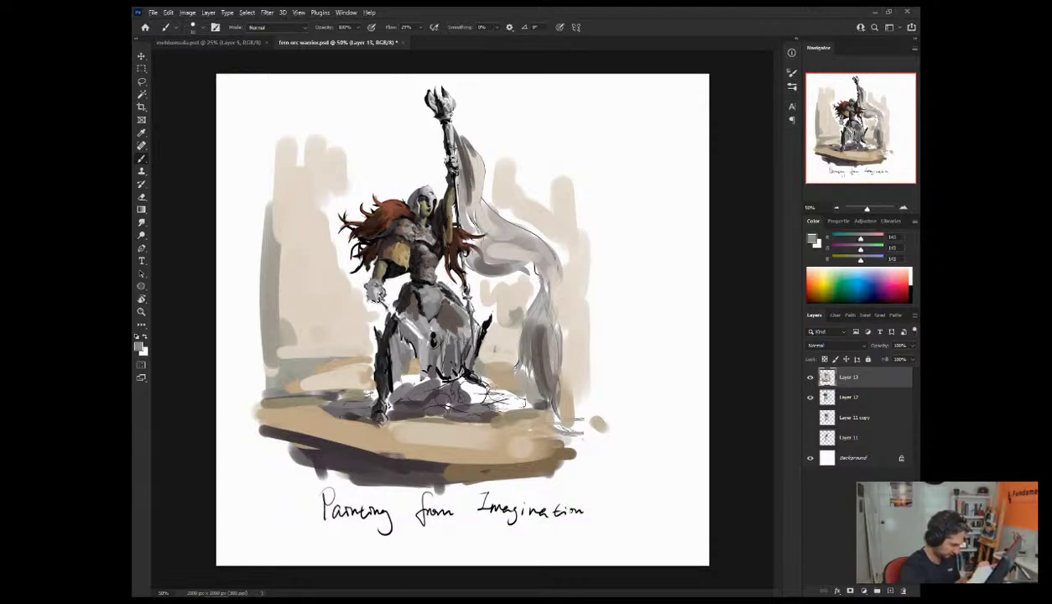
Step: Sharpen the waistline and the edges of the skirt's front panel with sampled grey and dark grey
alt+click(429, 309)
alt+click(426, 309)
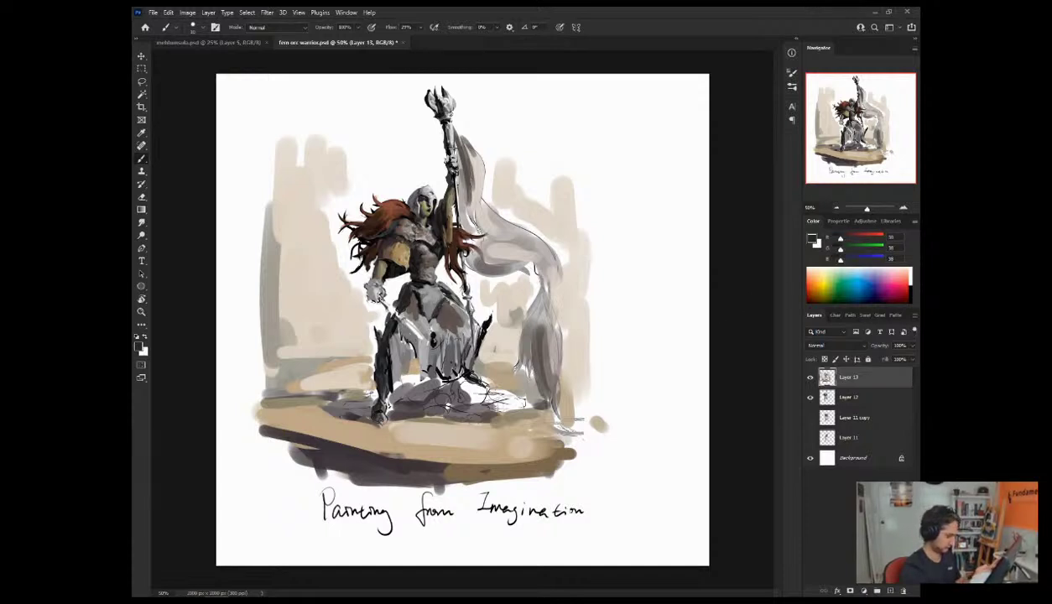
alt+click(422, 277)
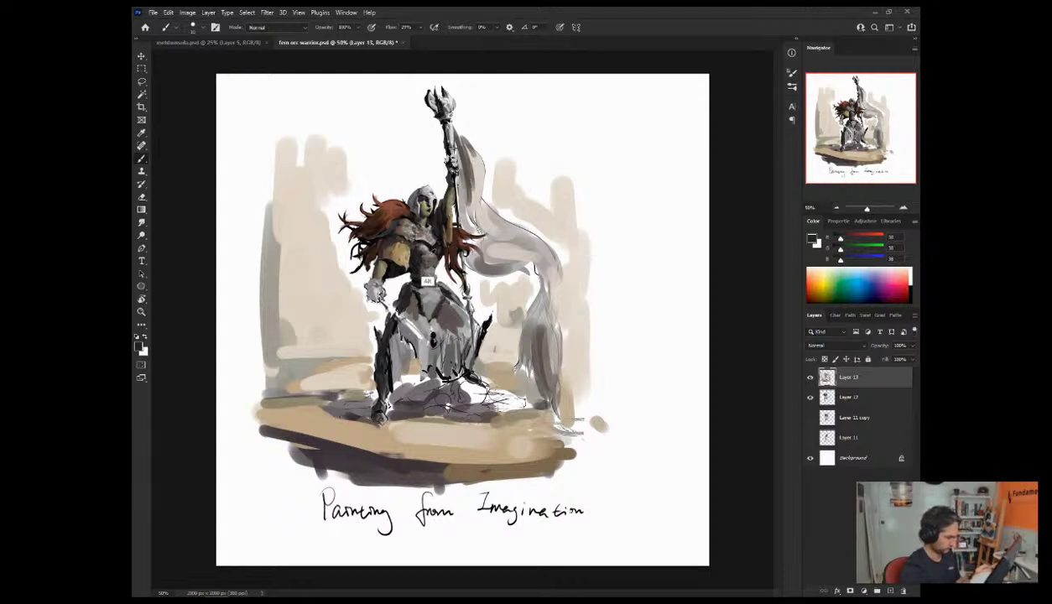
alt+click(418, 267)
Step: Tint the skirt's front panel with grey-brown and brown tones sampled from the torso, sleeve and fur mantle
drag(417, 270, 397, 248)
alt+click(409, 255)
alt+click(404, 250)
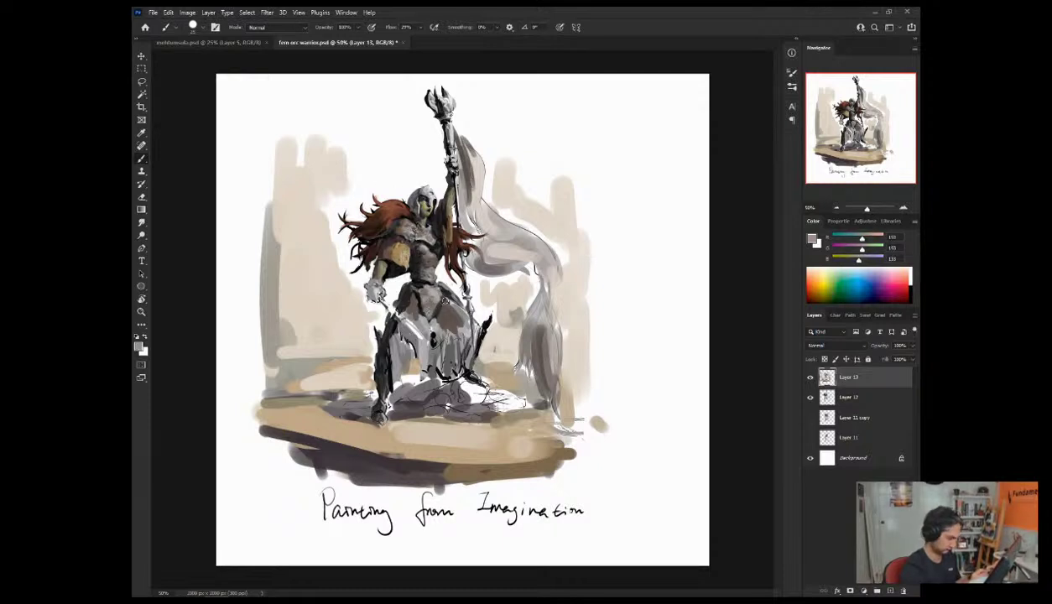
alt+click(401, 224)
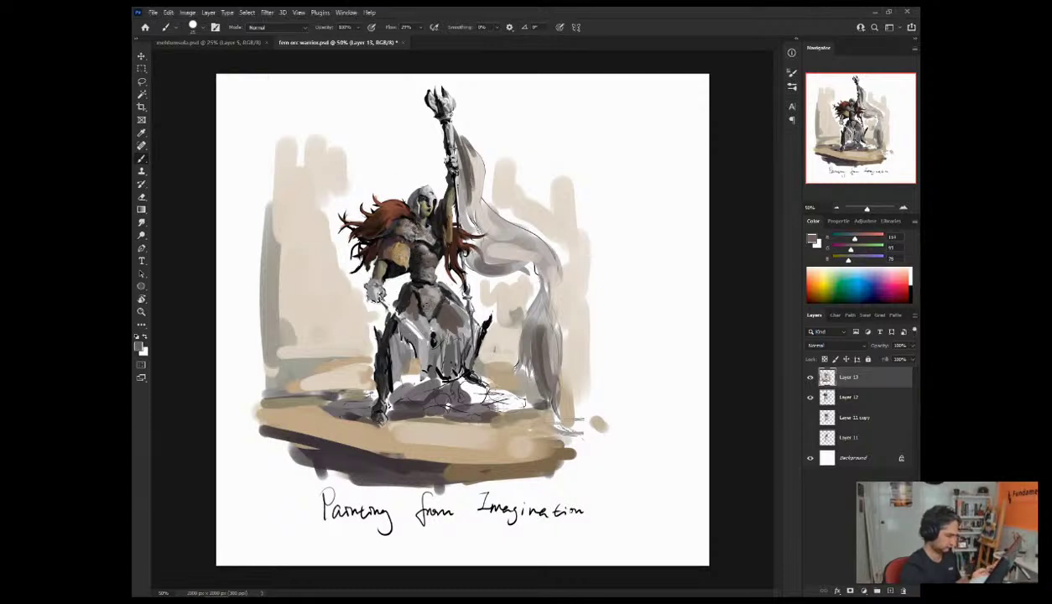
alt+click(421, 303)
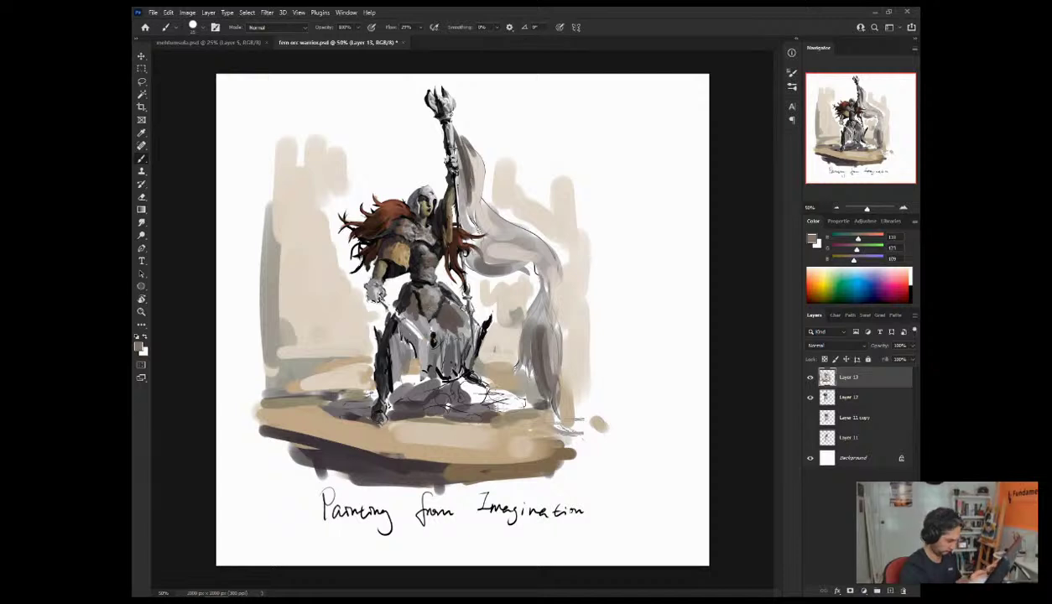
Step: Refine the skirt's hanging front panel with dark brown, near-black and grey tones sampled from the figure
alt+click(432, 322)
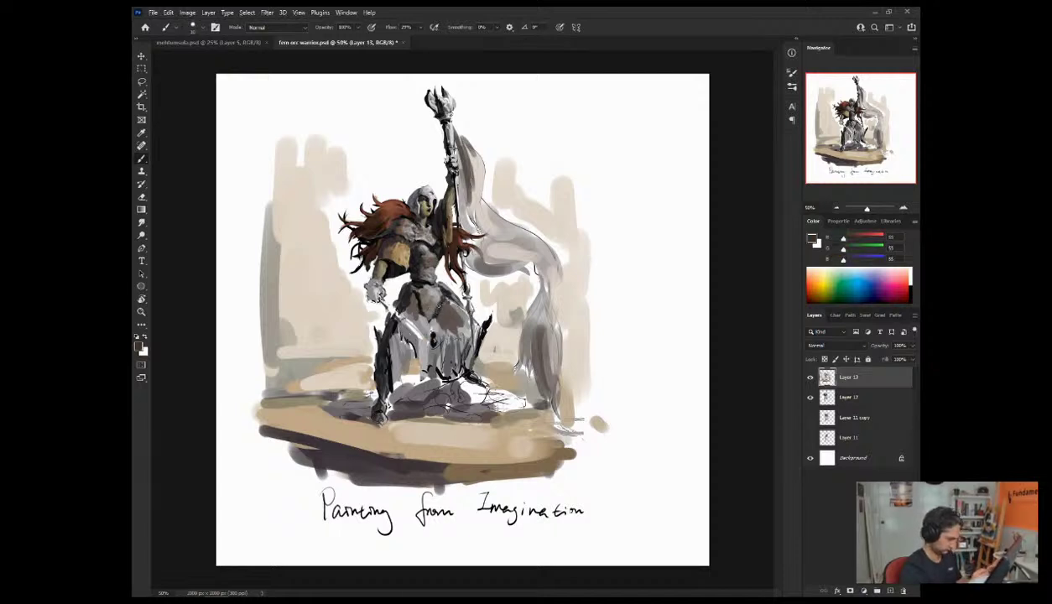
alt+click(426, 295)
alt+click(427, 312)
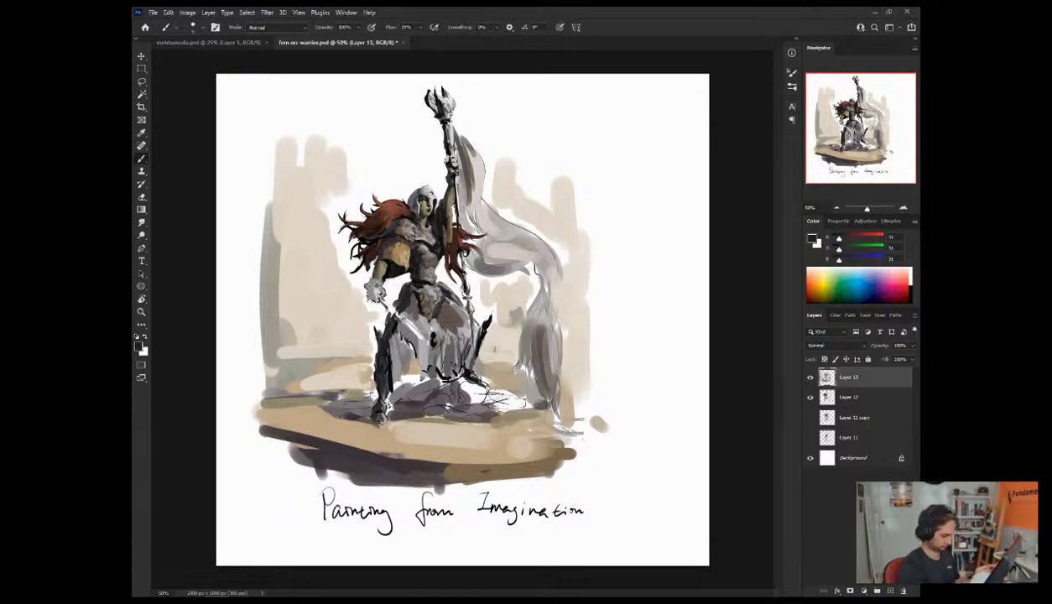
alt+click(426, 296)
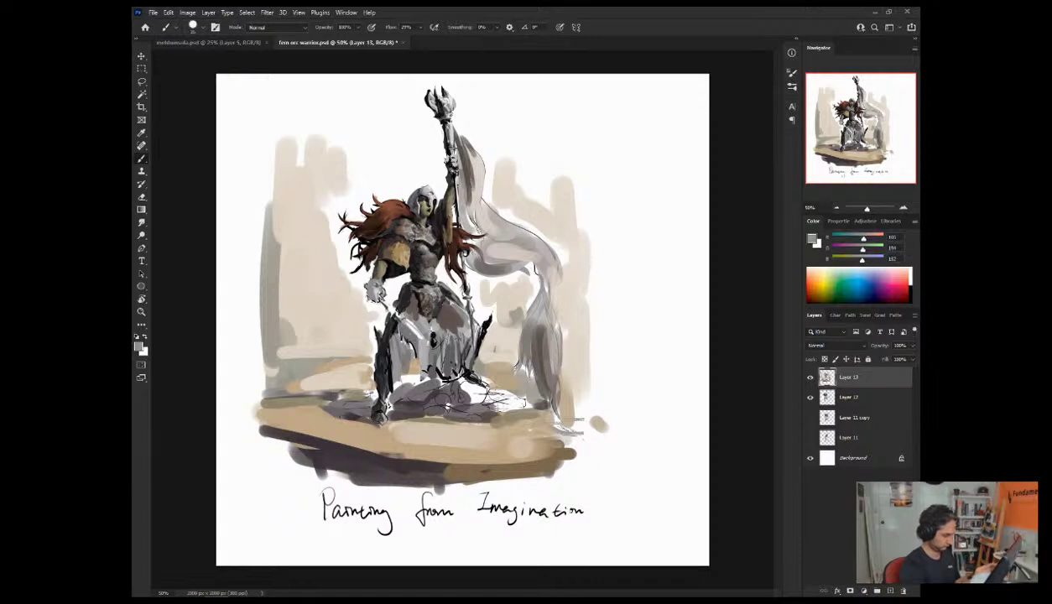
alt+click(425, 296)
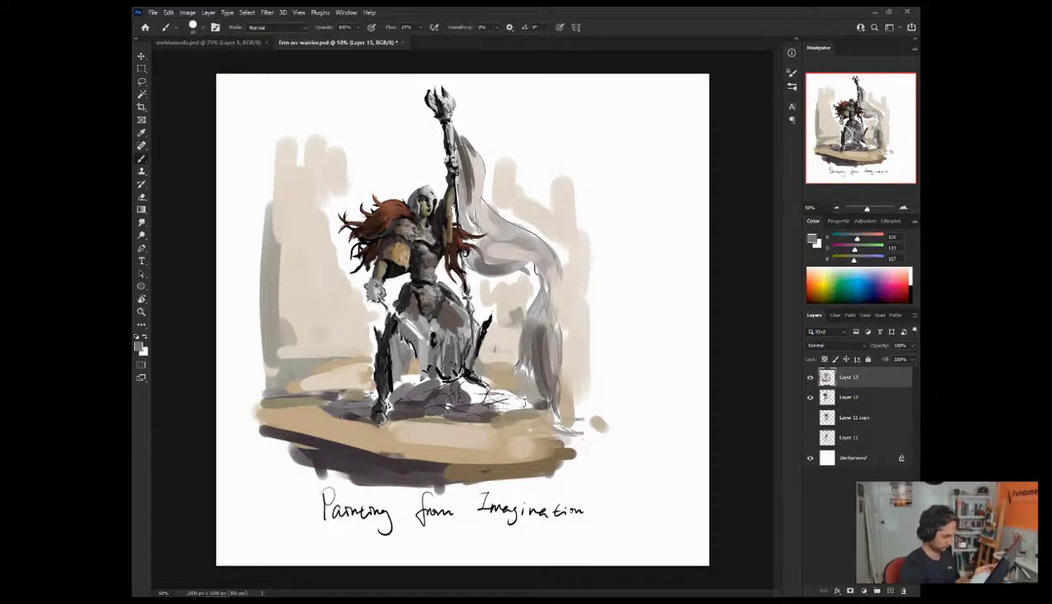
alt+click(420, 328)
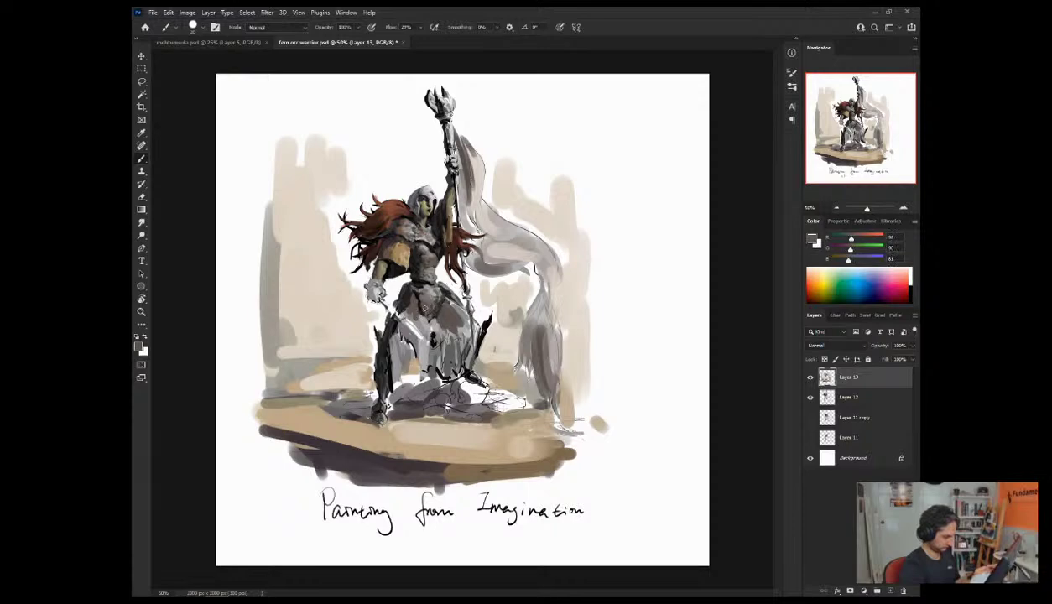
alt+click(435, 304)
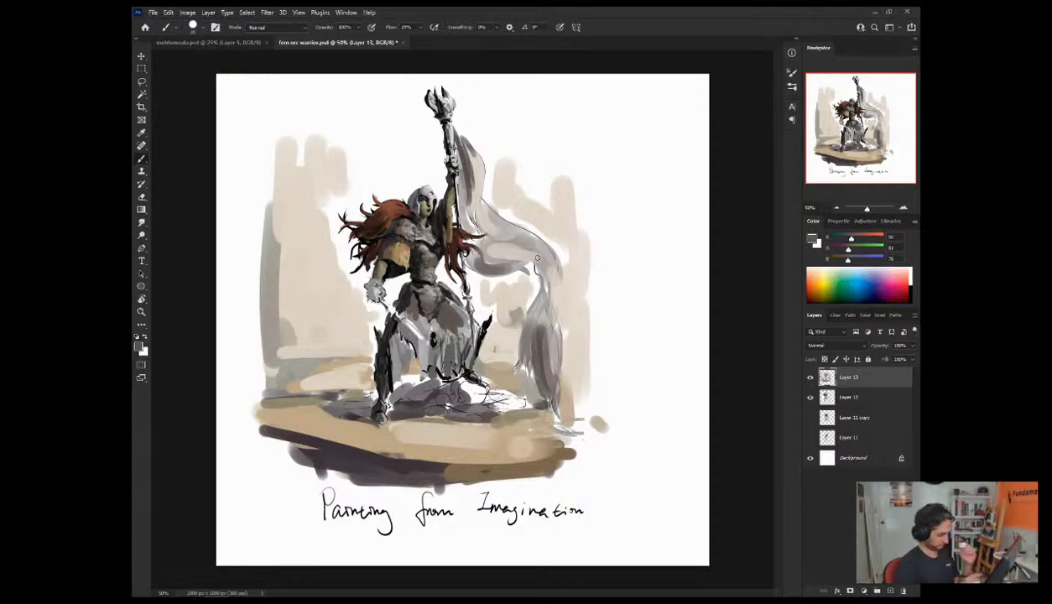
Step: Darken the waistline and the upper hip area of the skirt with black and dark grey tones sampled from the figure
alt+click(424, 278)
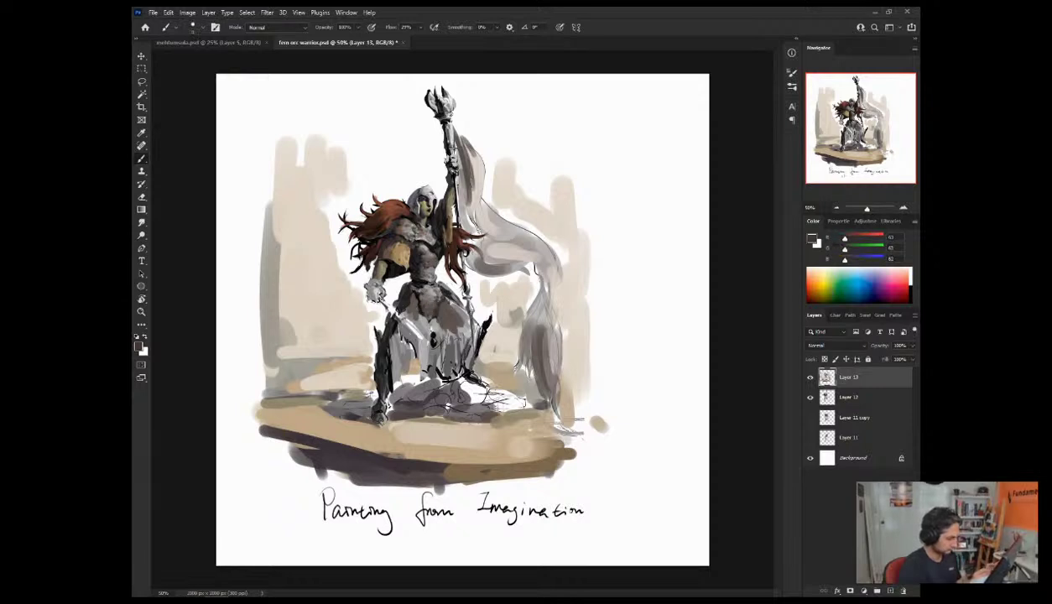
alt+click(417, 274)
alt+click(418, 302)
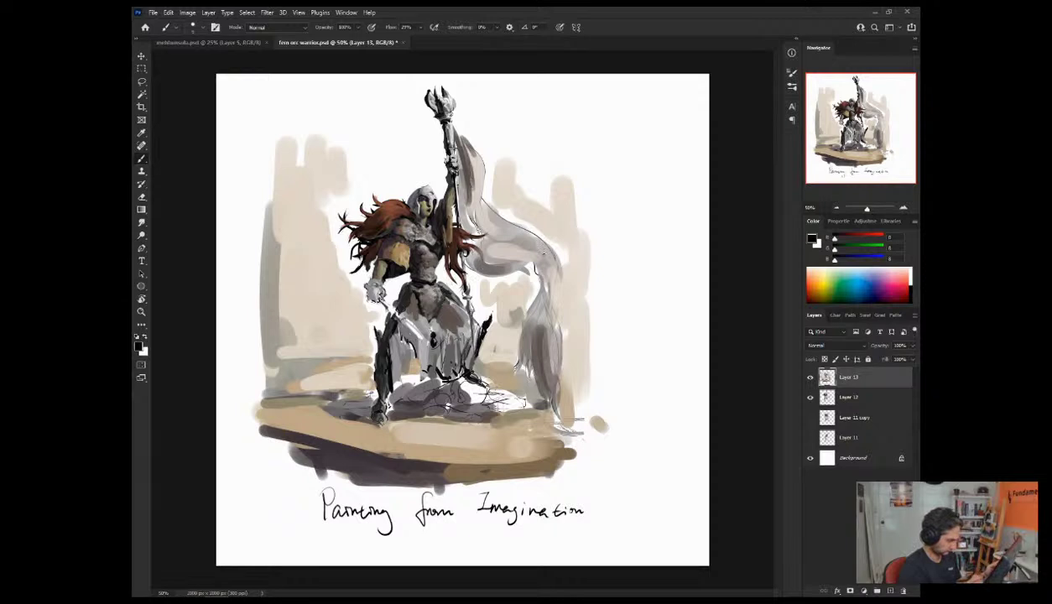
alt+click(409, 277)
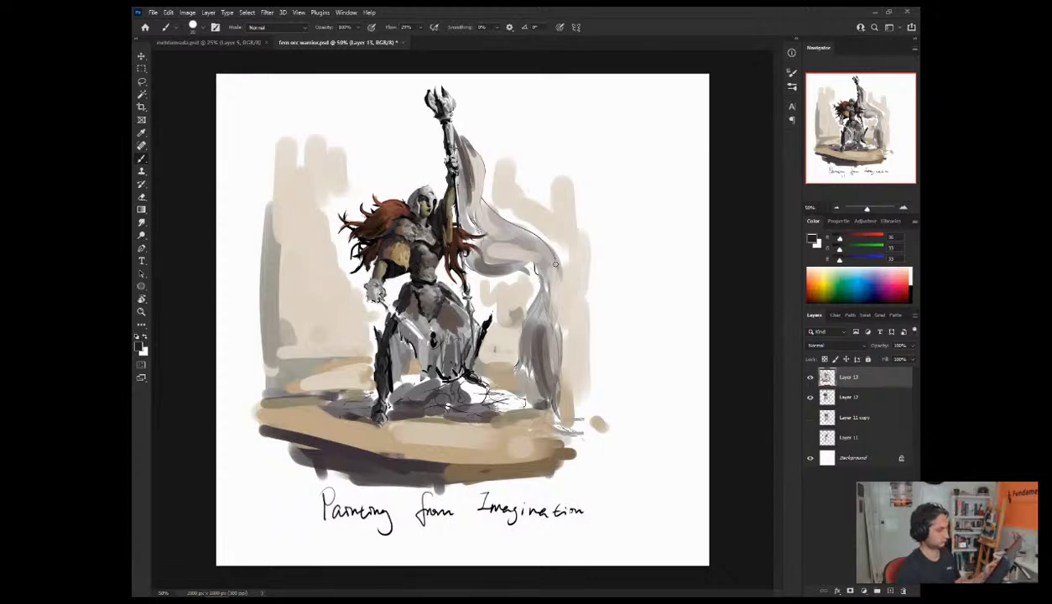
alt+click(411, 291)
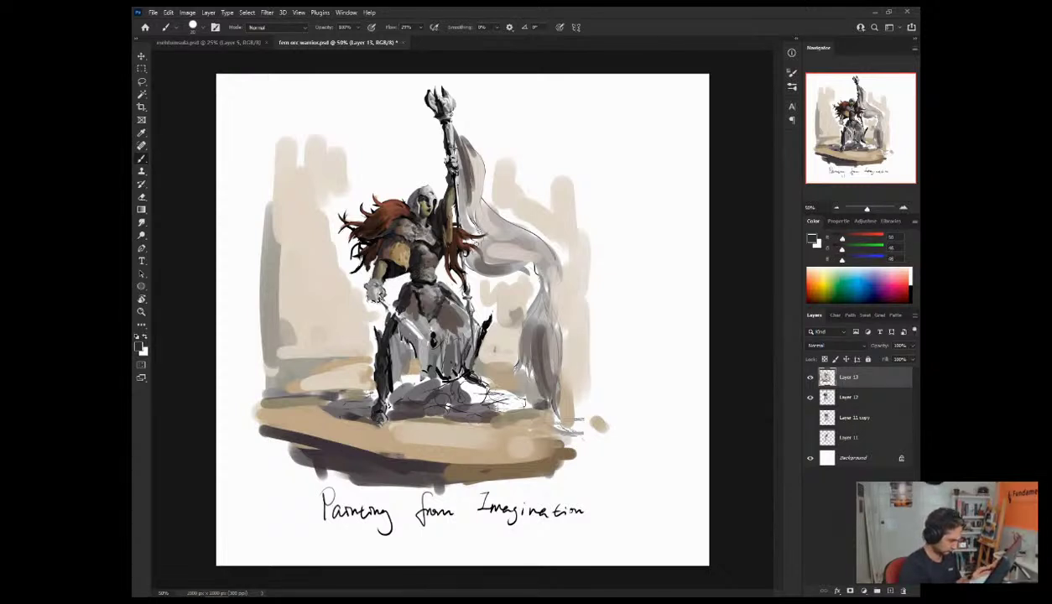
Step: Clean up the outer edge of the hip with off-white and sampled dark grey, using a smaller brush
alt+click(400, 268)
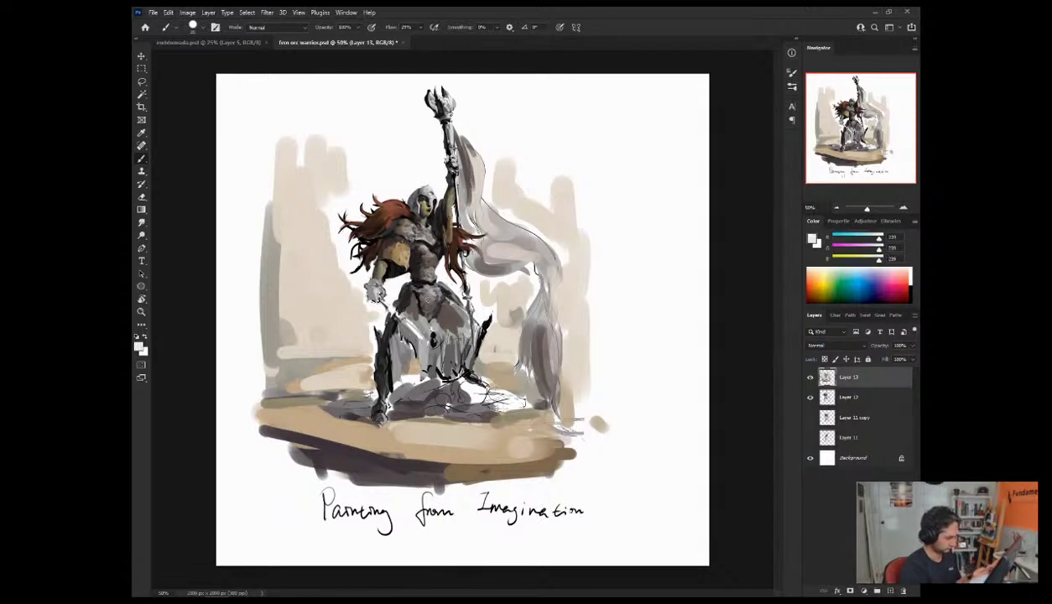
key(bracketleft)
key(bracketleft)
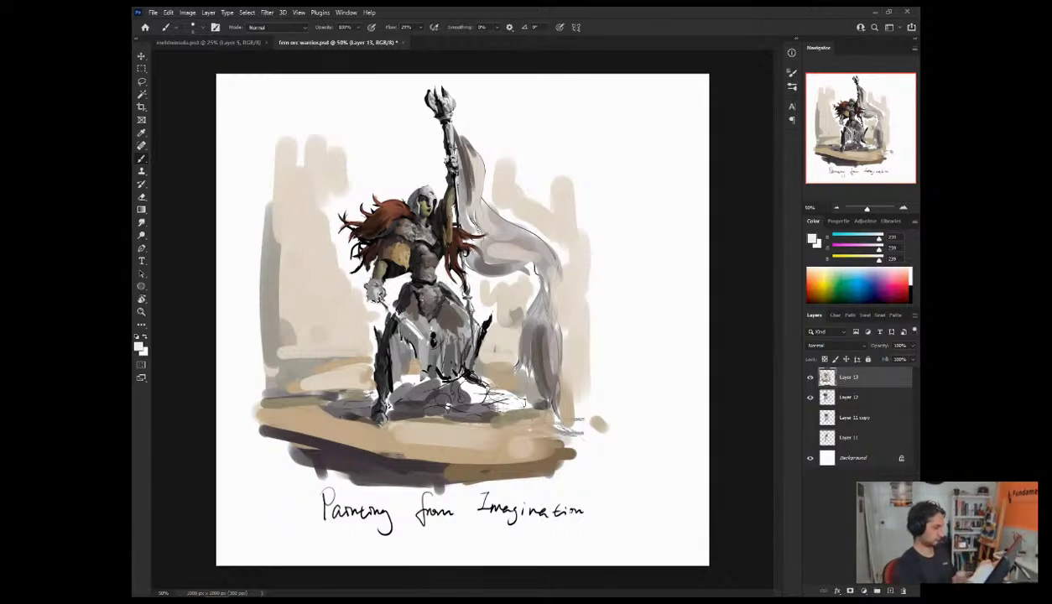
alt+click(410, 281)
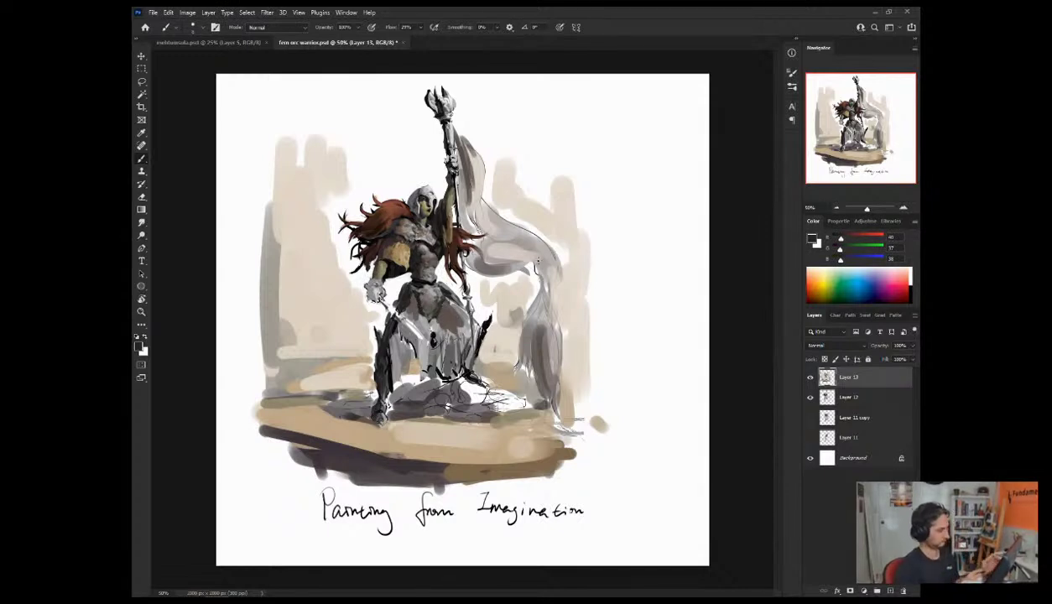
Step: Colour the sides of the skirt with ochre, tan and dark brown tones sampled from the sleeve and arm
alt+click(399, 231)
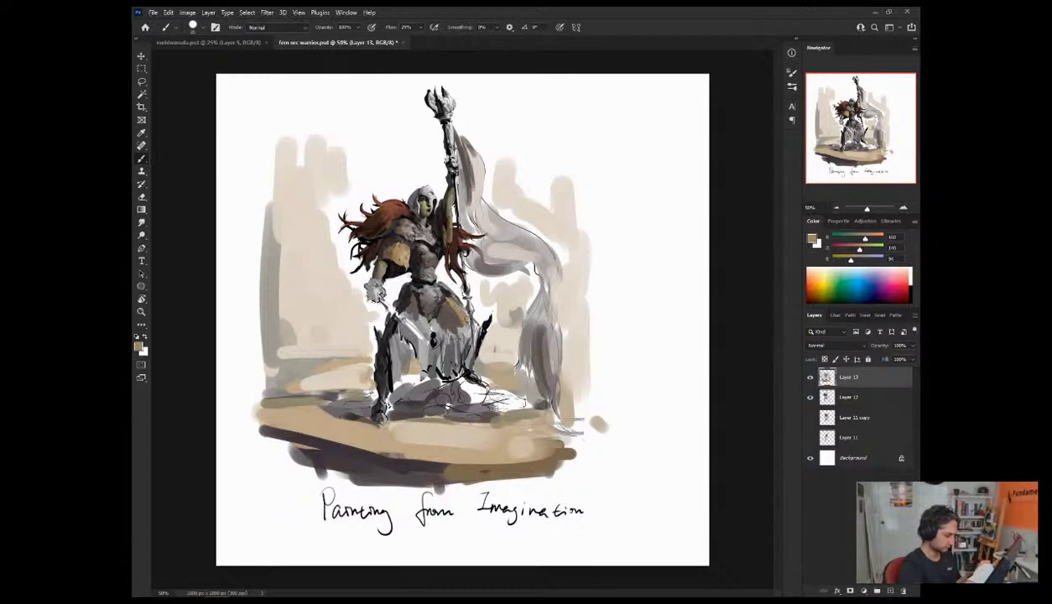
alt+click(378, 266)
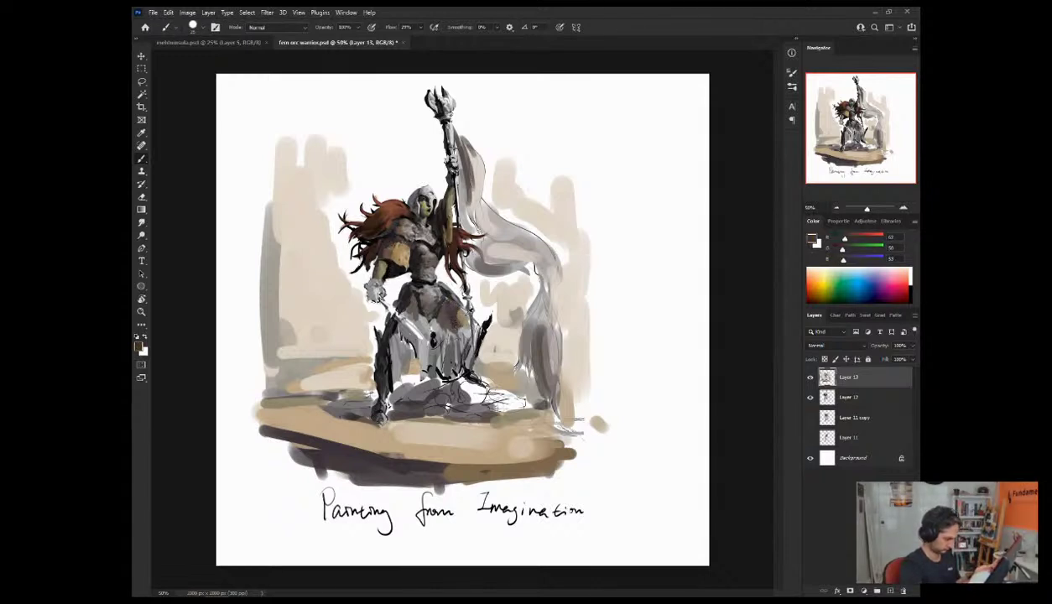
alt+click(453, 310)
alt+click(398, 277)
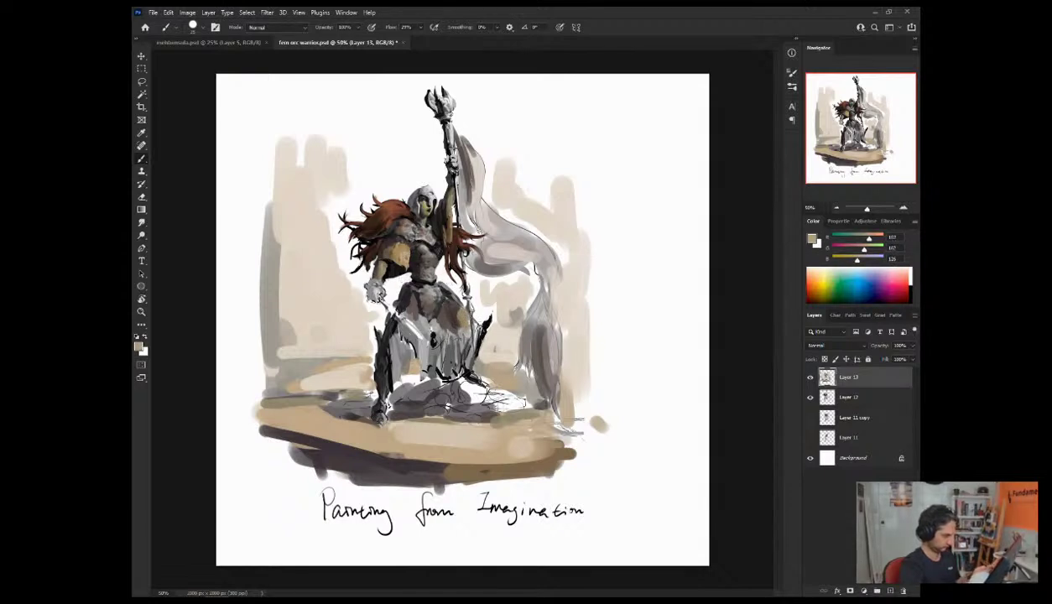
alt+click(391, 269)
alt+click(392, 251)
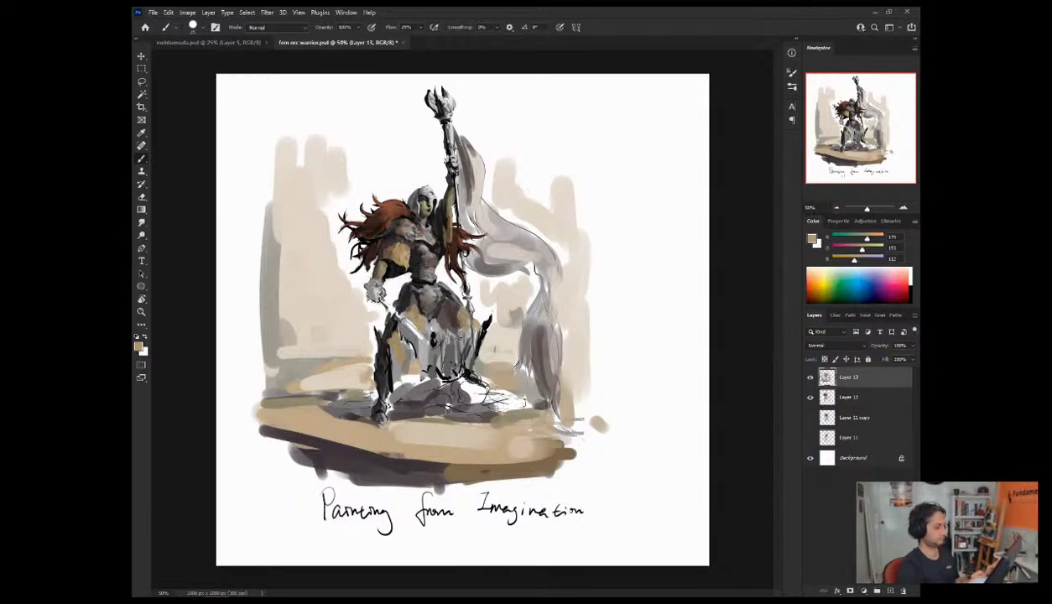
Step: Extend the tan colour over the lower skirt and shade its folds with sampled brown
mouse_move(425, 328)
mouse_down()
mouse_move(403, 345)
mouse_move(411, 354)
mouse_up()
alt+click(446, 322)
drag(430, 315, 442, 329)
alt+click(385, 248)
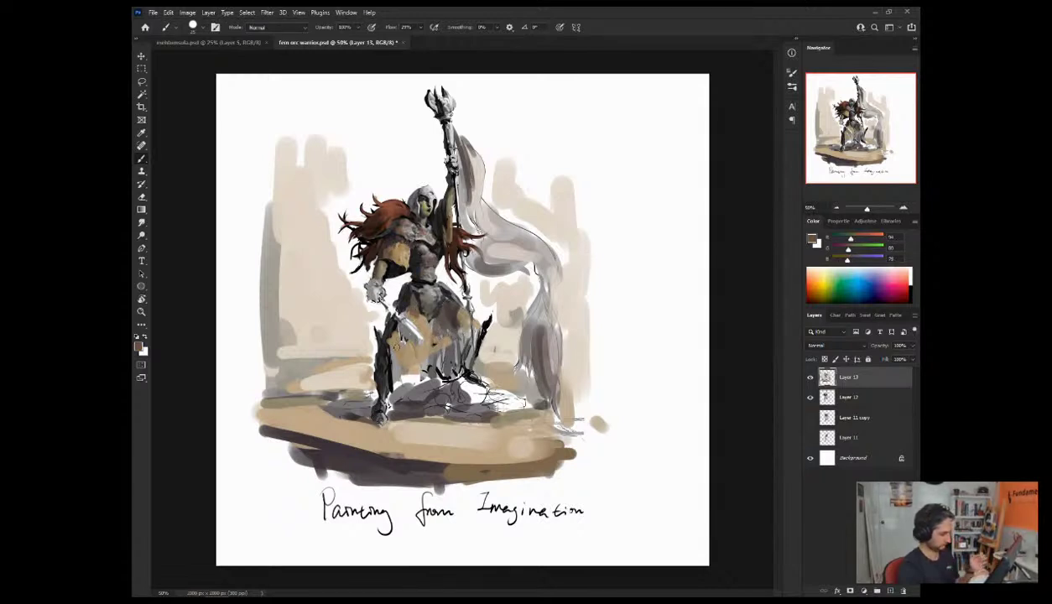
mouse_move(382, 332)
mouse_down()
mouse_move(387, 356)
mouse_move(401, 349)
mouse_up()
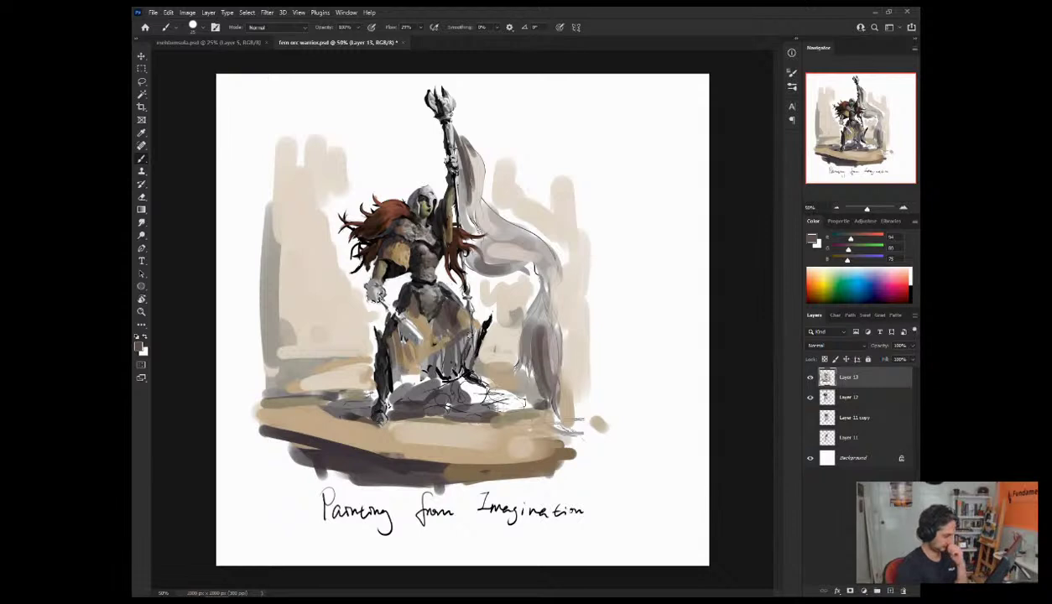
Step: Define the front panel's edges and the waist with sampled dark brown, near-black and grey strokes, using a smaller brush
alt+click(388, 260)
alt+click(403, 242)
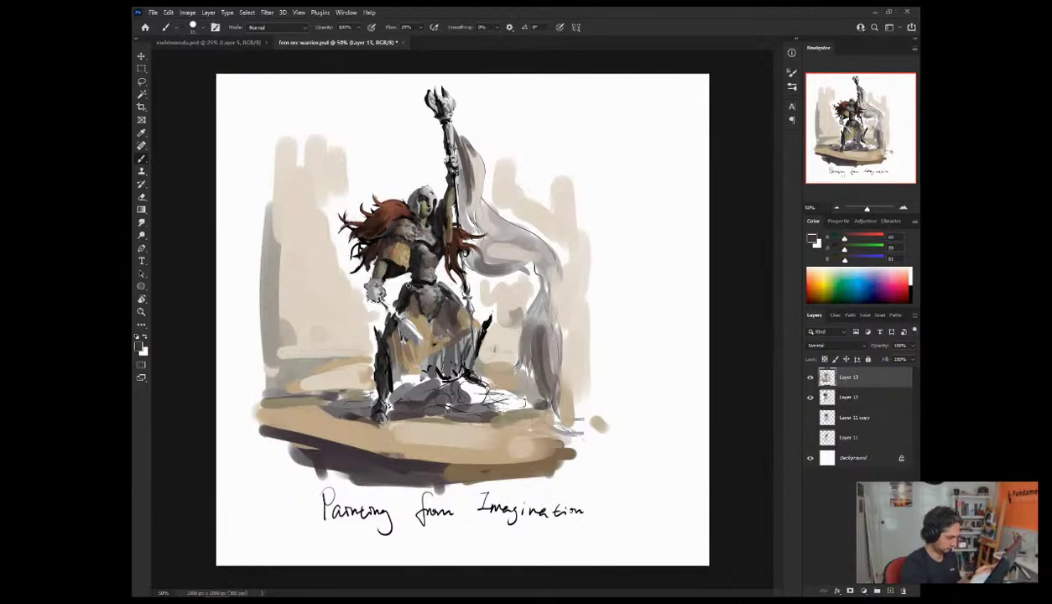
alt+click(425, 277)
key(bracketleft)
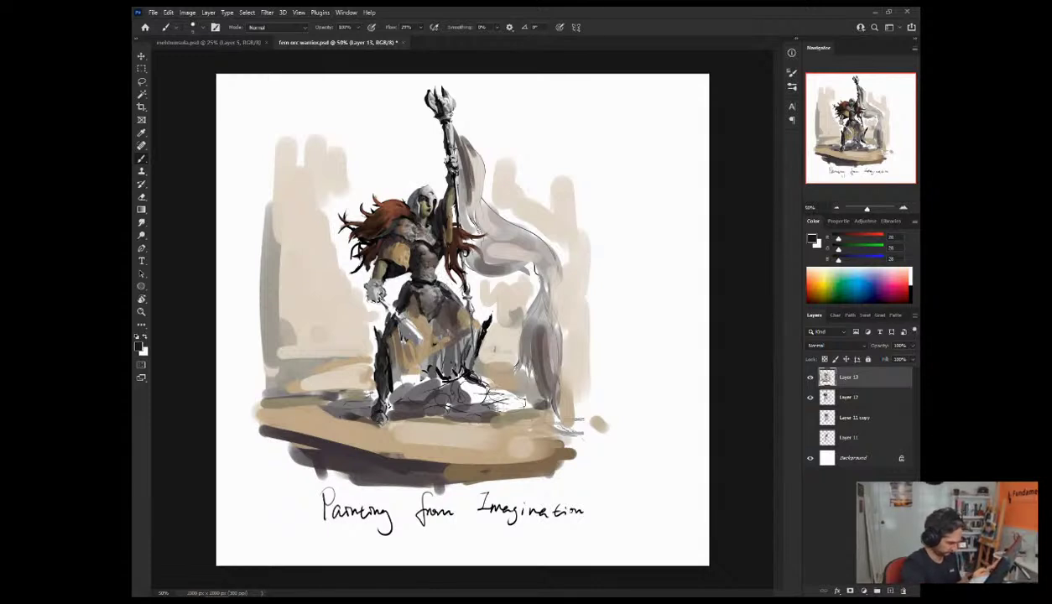
alt+click(430, 311)
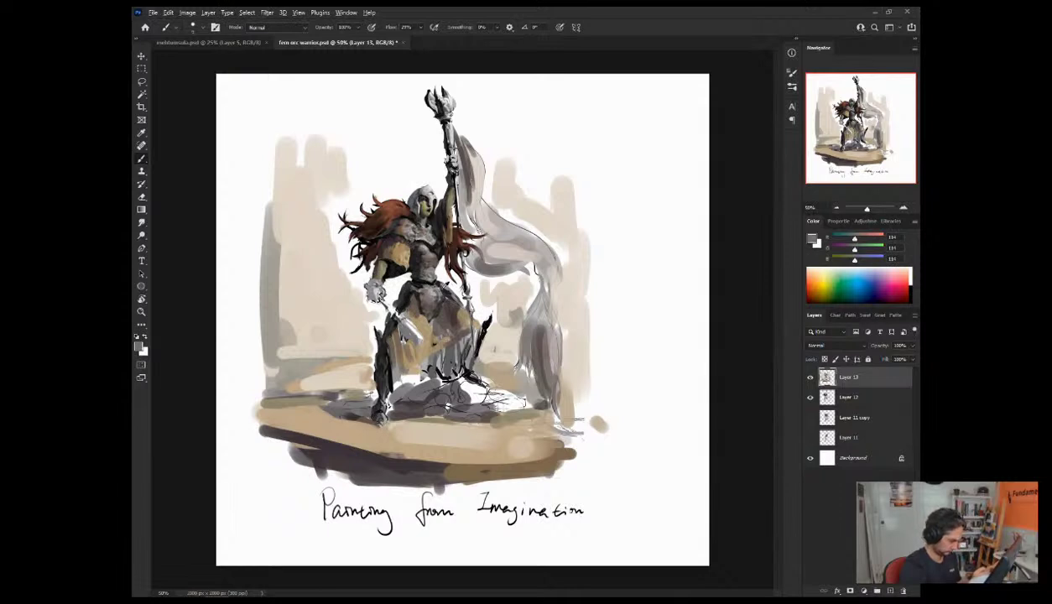
alt+click(412, 305)
alt+click(380, 264)
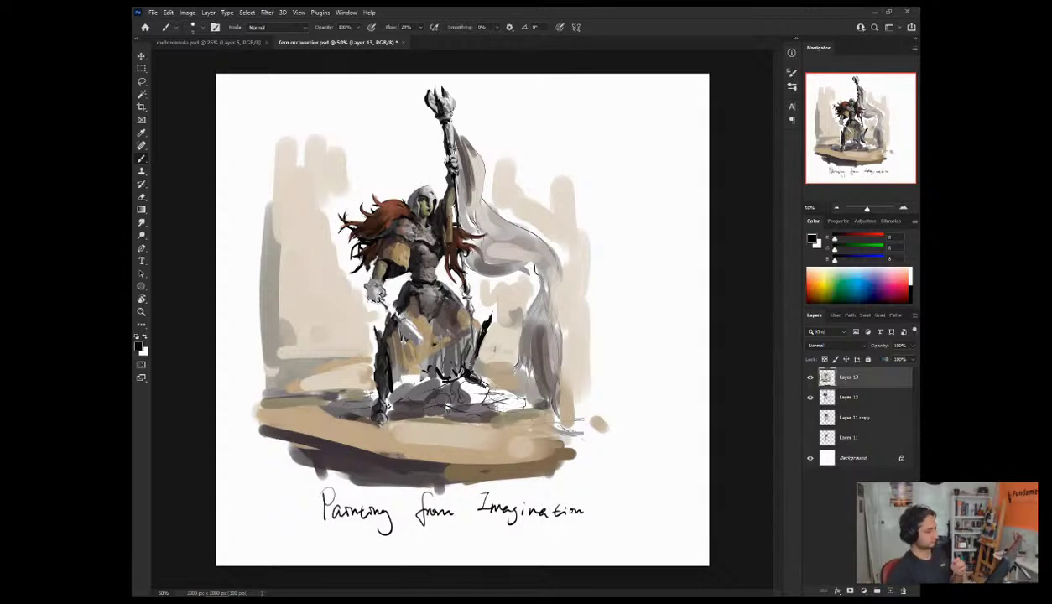
Step: Paint grey highlights and dark accents on the armour of both legs with sampled tones
alt+click(382, 366)
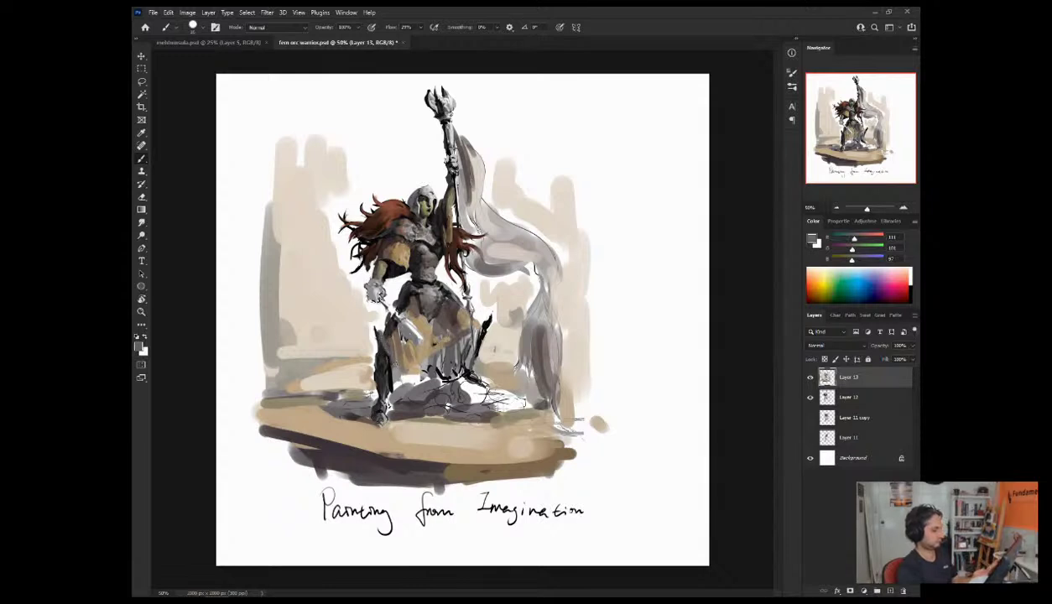
mouse_move(387, 369)
mouse_down()
mouse_move(383, 348)
mouse_move(390, 372)
mouse_move(374, 389)
mouse_move(374, 377)
mouse_move(377, 406)
mouse_up()
alt+click(377, 413)
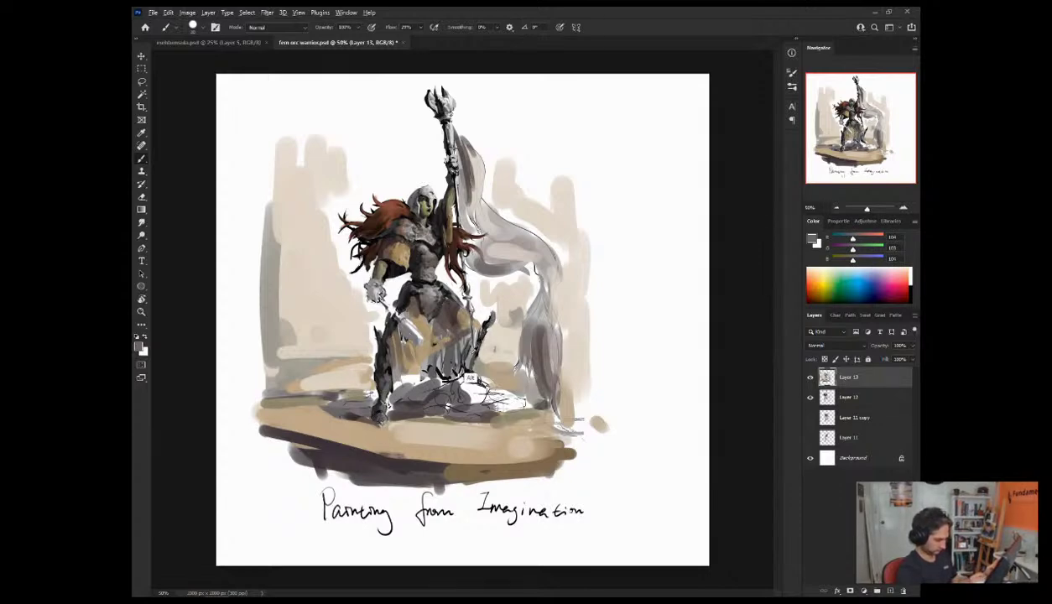
alt+click(462, 369)
alt+click(374, 366)
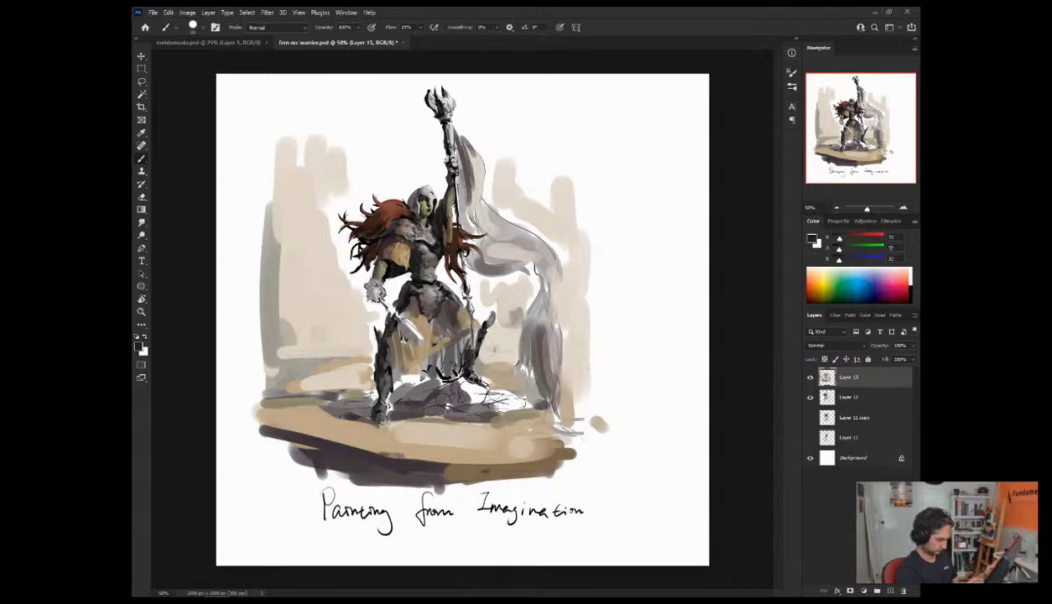
Step: Lighten the foot beside the sword with sampled grey and trim that leg's pointed knee guard with white
alt+click(467, 374)
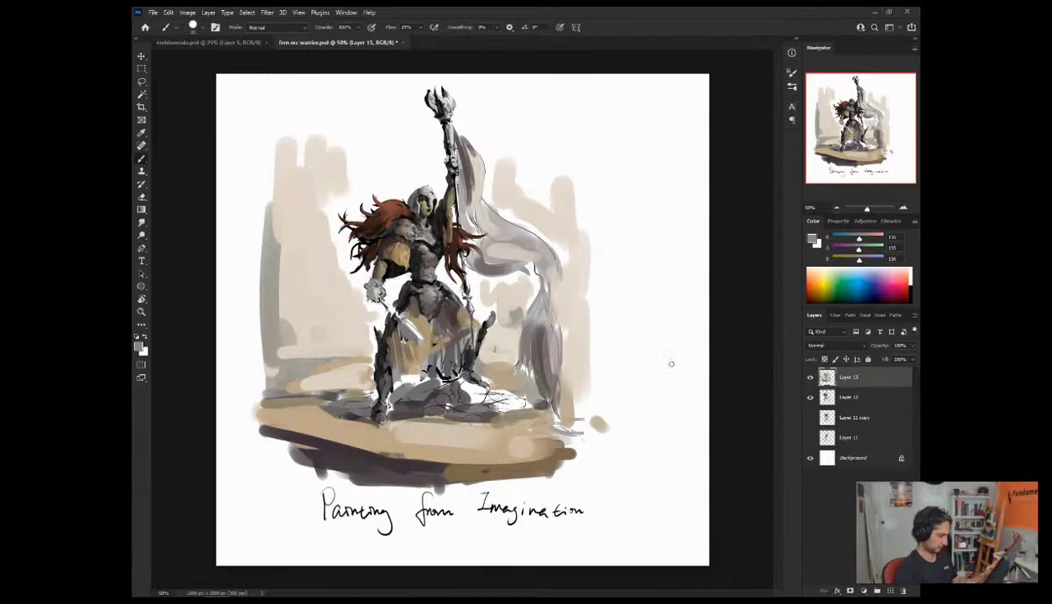
alt+click(488, 328)
drag(474, 315, 495, 320)
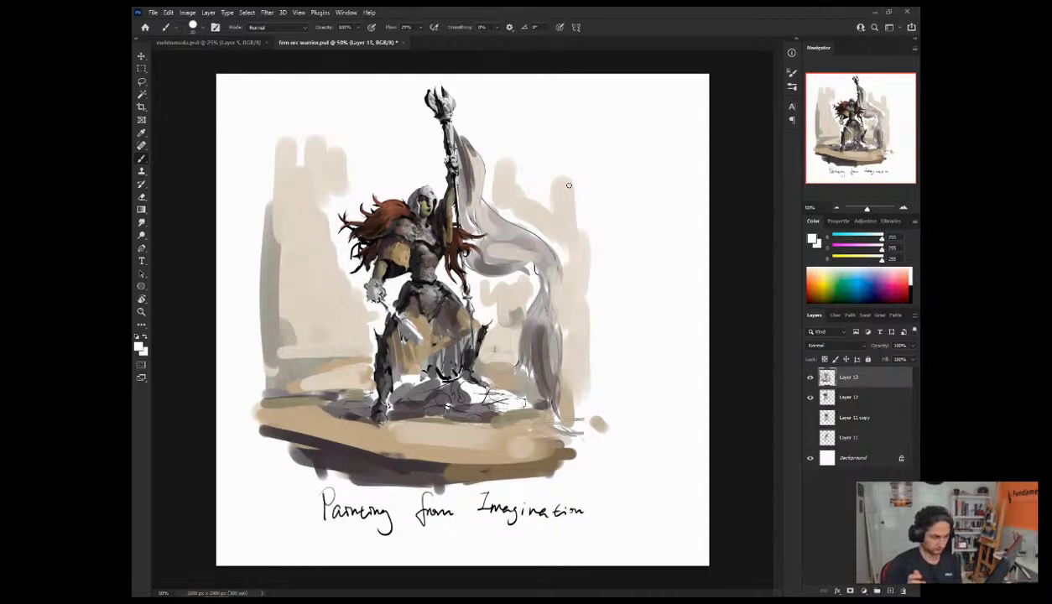
Step: Sharpen the dark accents around the face and helmet opening with fine strokes of sampled dark grey
click(902, 207)
drag(868, 185, 863, 180)
drag(857, 153, 854, 147)
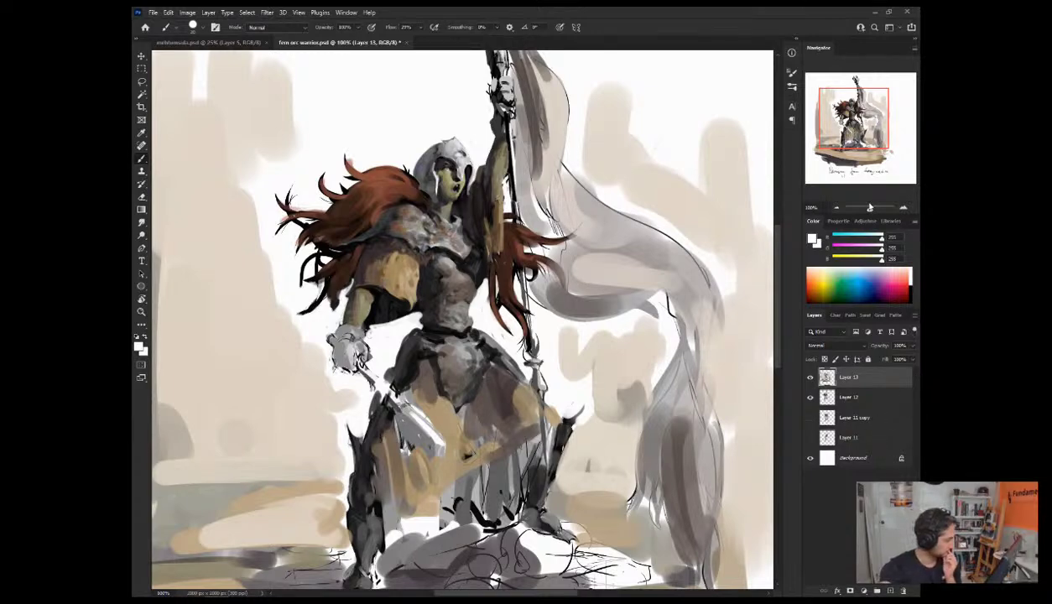
alt+click(446, 198)
alt+click(446, 201)
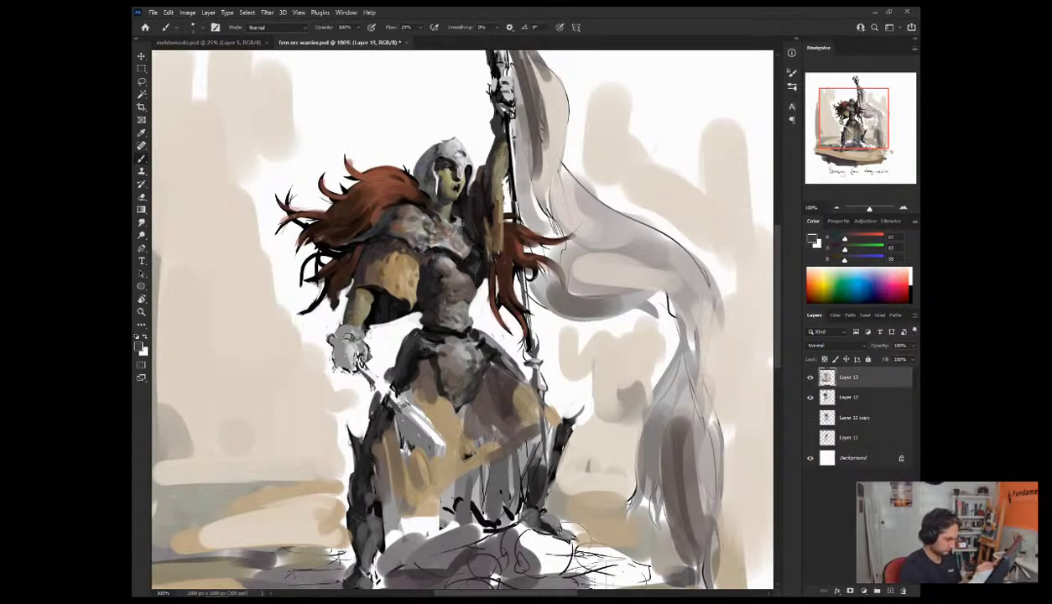
alt+click(443, 194)
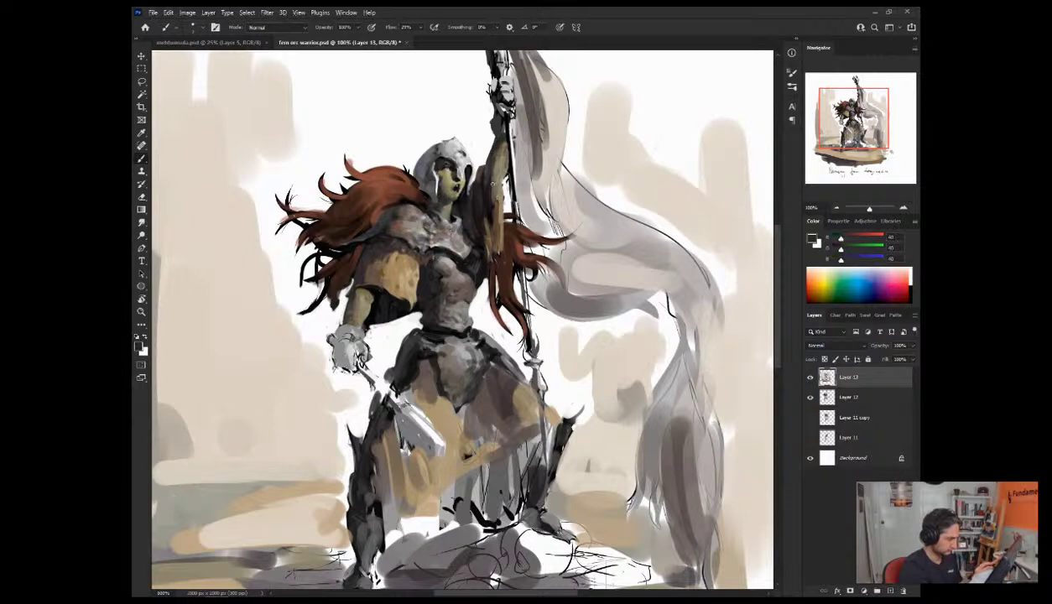
drag(431, 180, 433, 193)
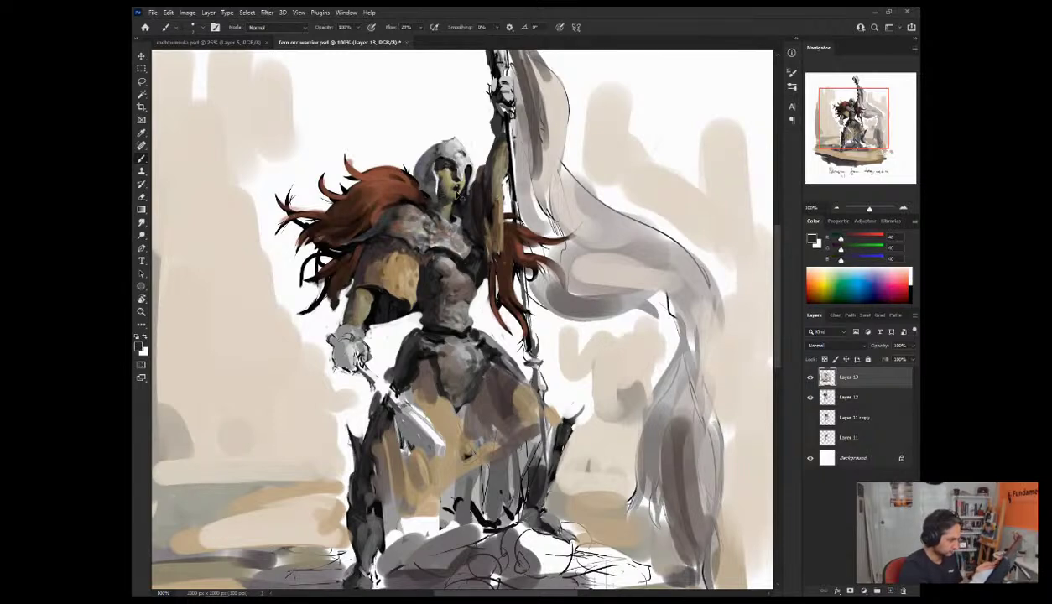
alt+click(432, 183)
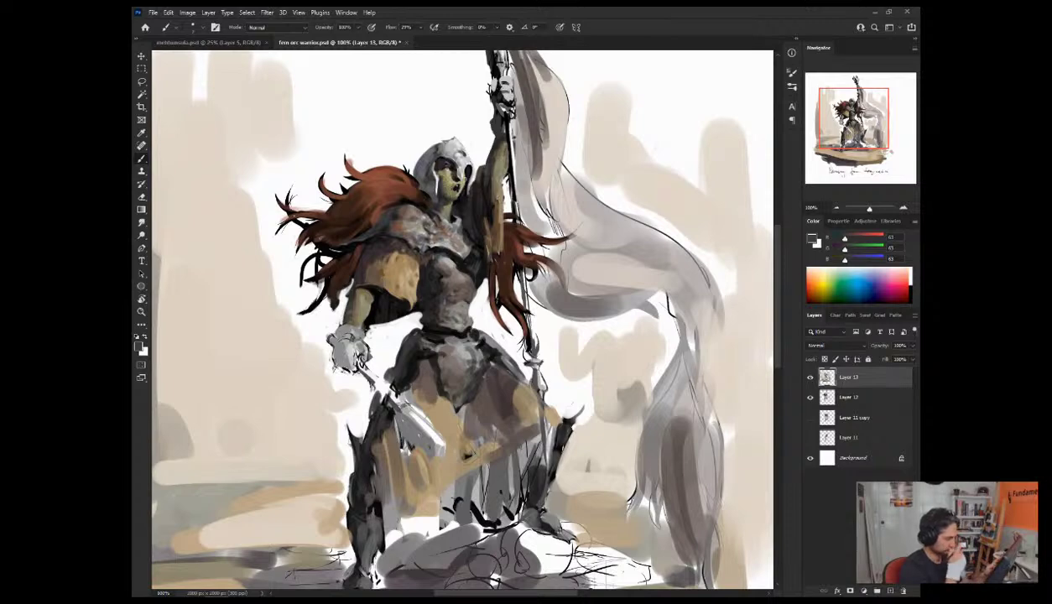
Step: Refine the face and neck with small strokes of sampled olive-green skin tones
alt+click(434, 170)
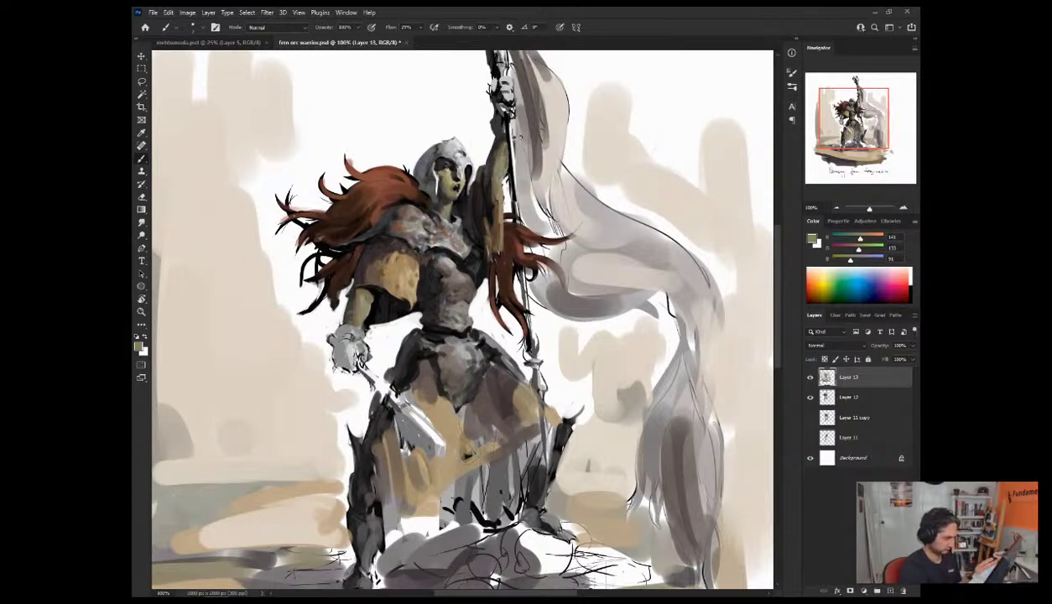
alt+click(444, 188)
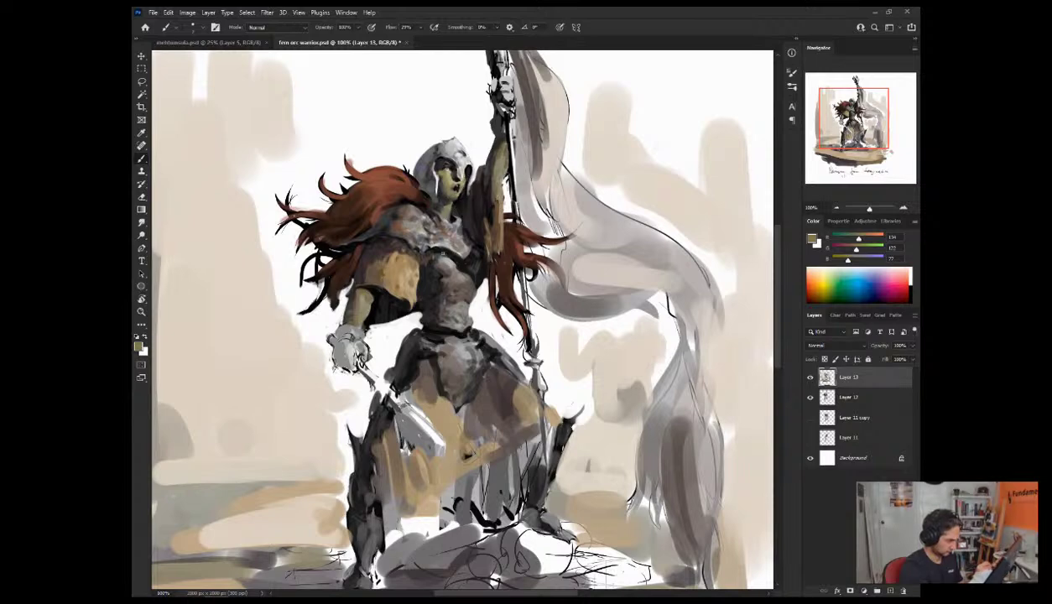
alt+click(446, 191)
alt+click(438, 186)
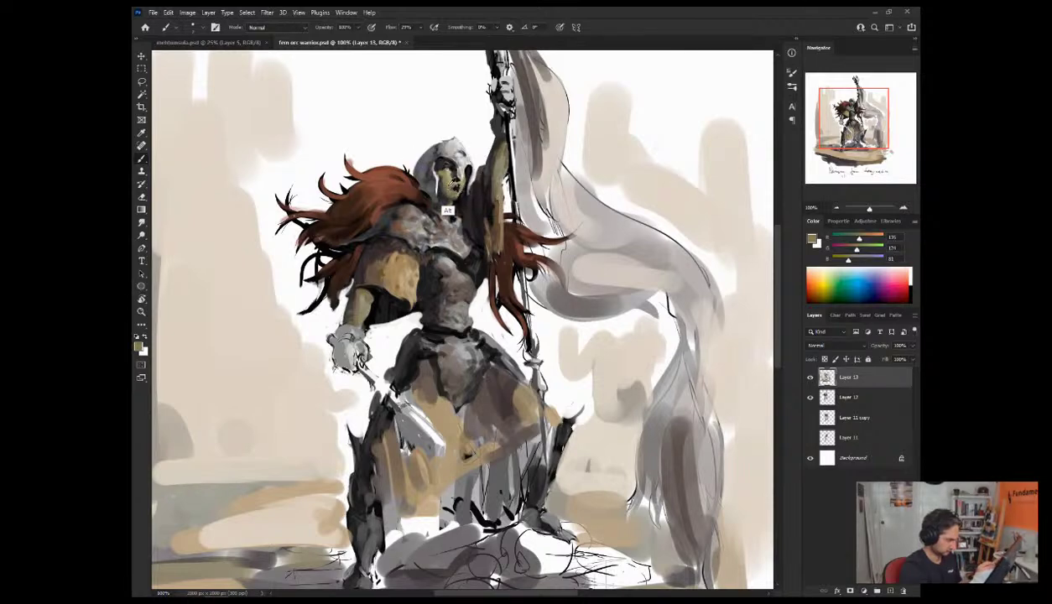
alt+click(463, 195)
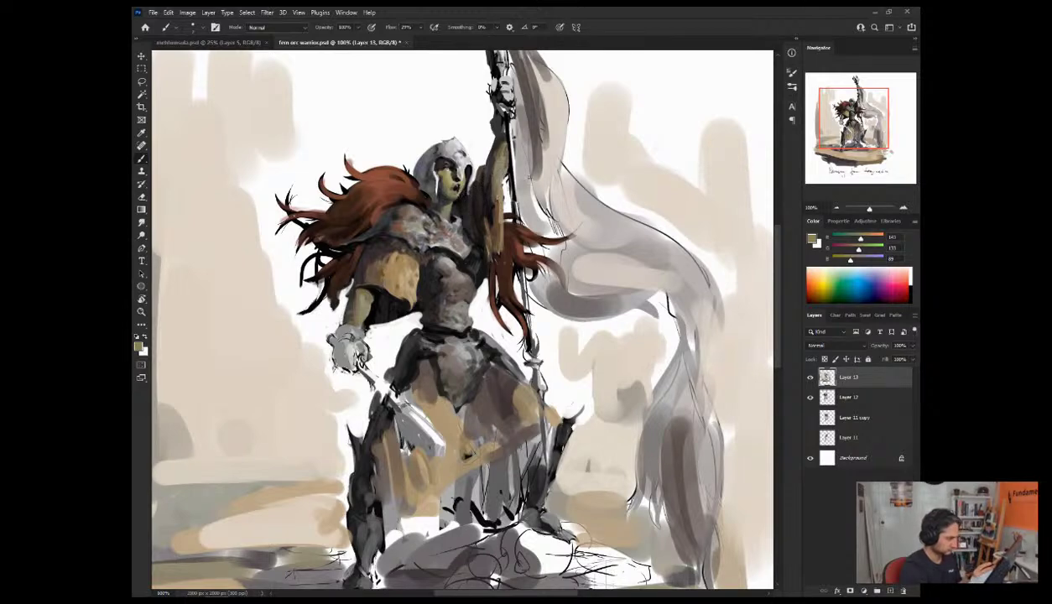
alt+click(446, 200)
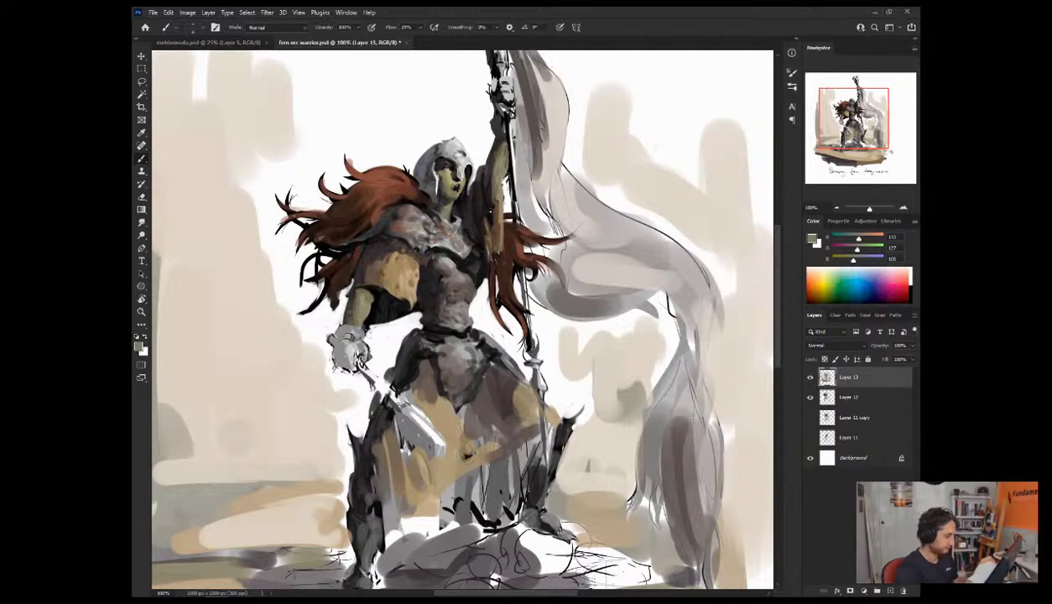
Step: Rework the shadowed inner side of the raised arm and its shoulder with sampled near-black and brown tones
alt+click(482, 233)
alt+click(375, 237)
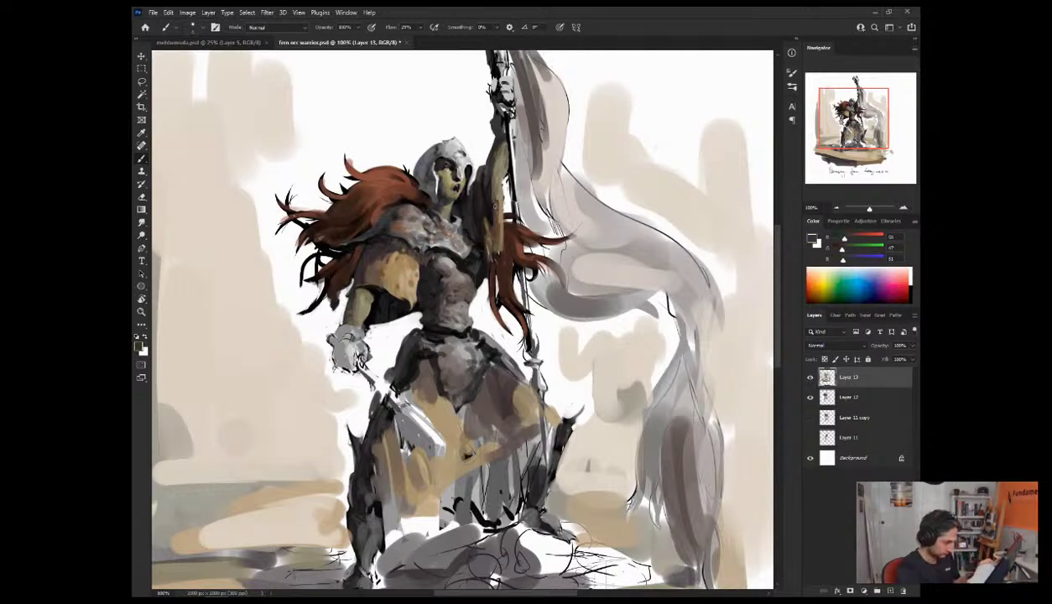
alt+click(491, 215)
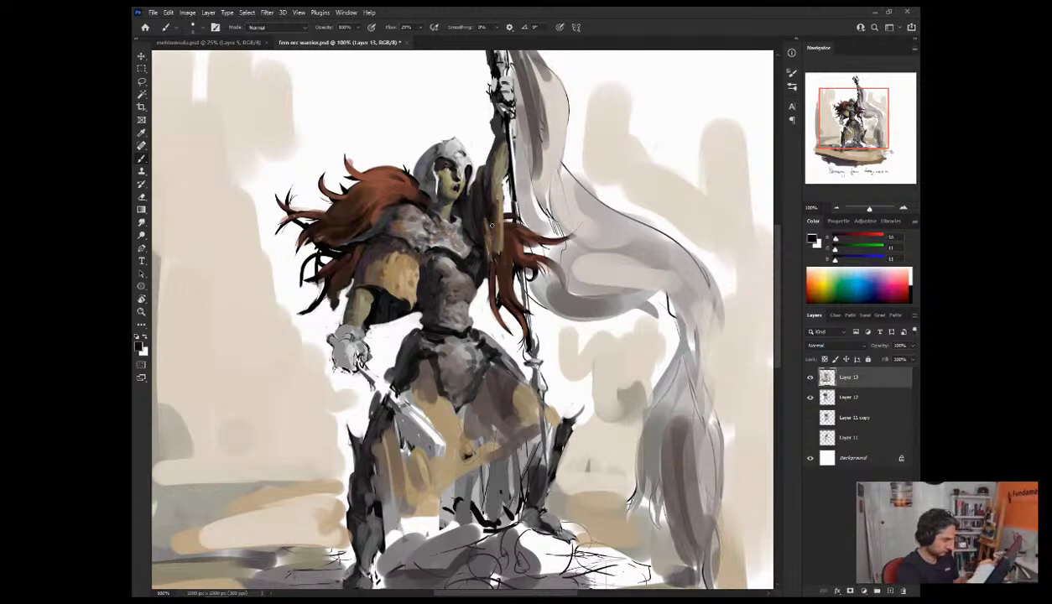
drag(493, 240, 496, 224)
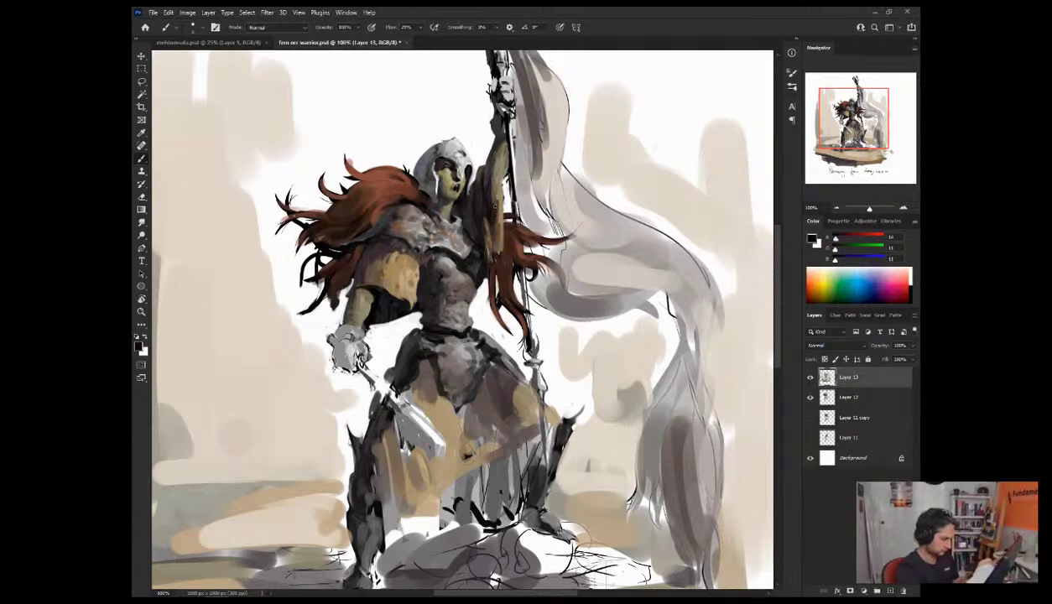
alt+click(488, 247)
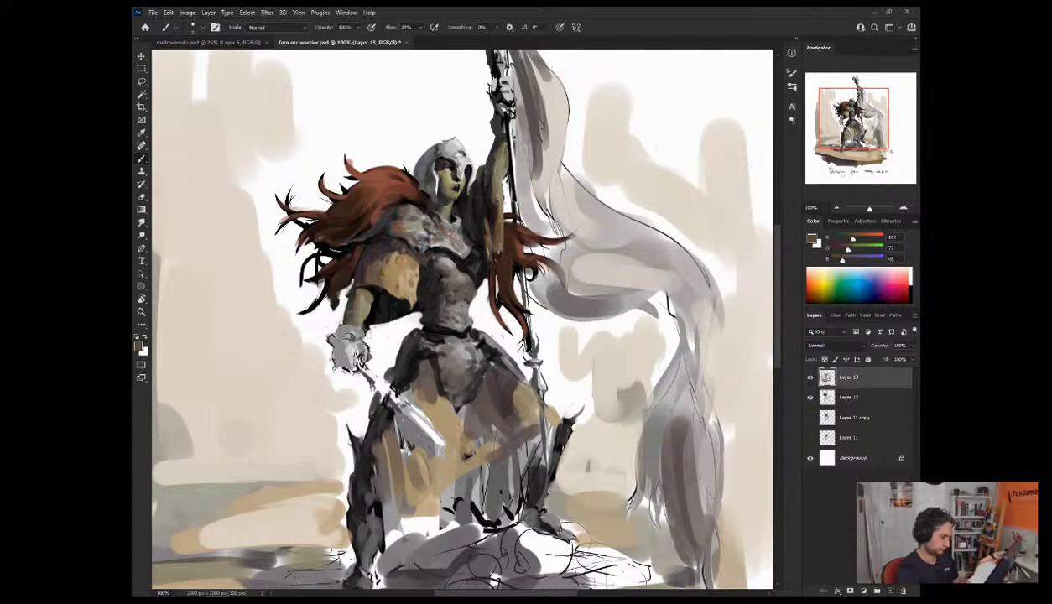
alt+click(473, 226)
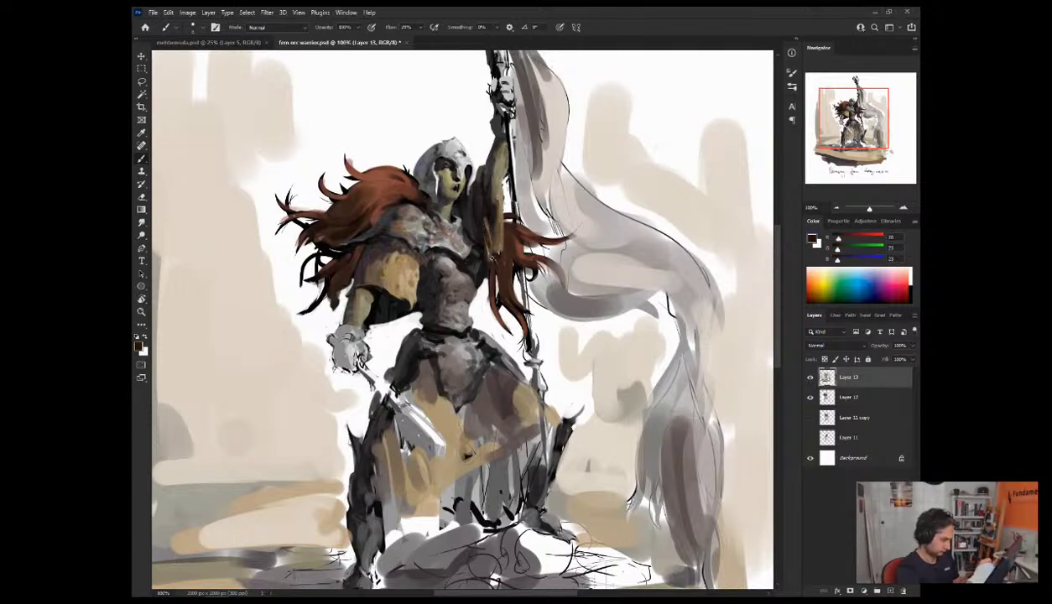
alt+click(492, 247)
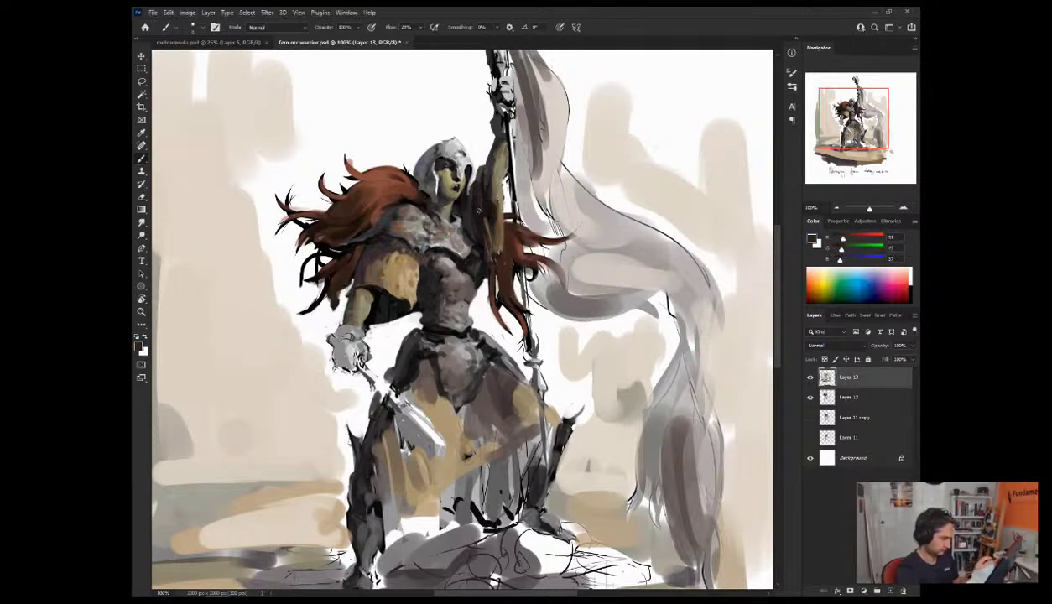
Step: Flip the canvas horizontally to check the whole figure's pose and proportions in mirror image
click(836, 207)
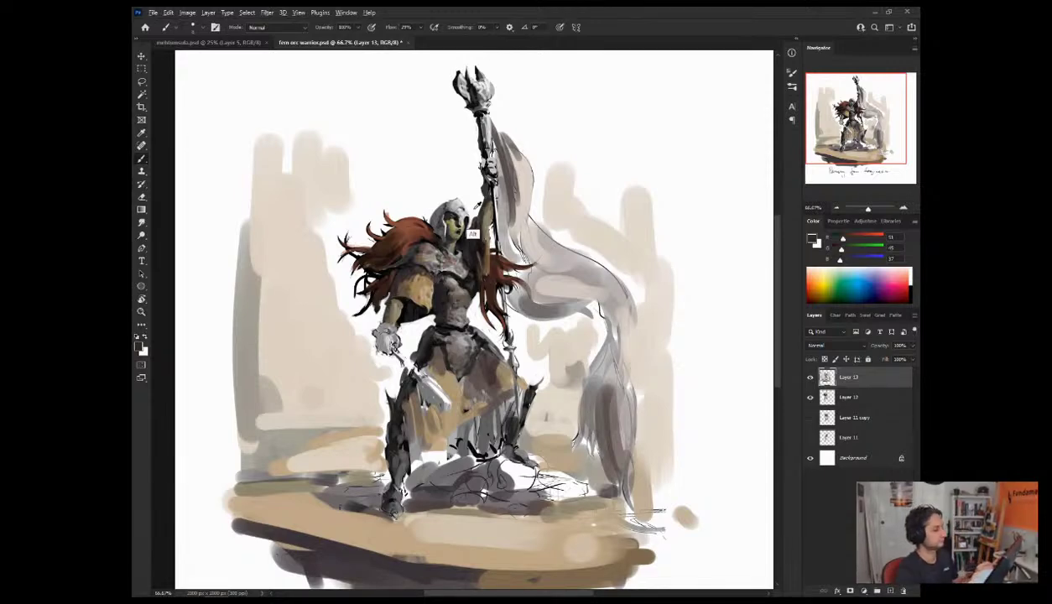
key(x)
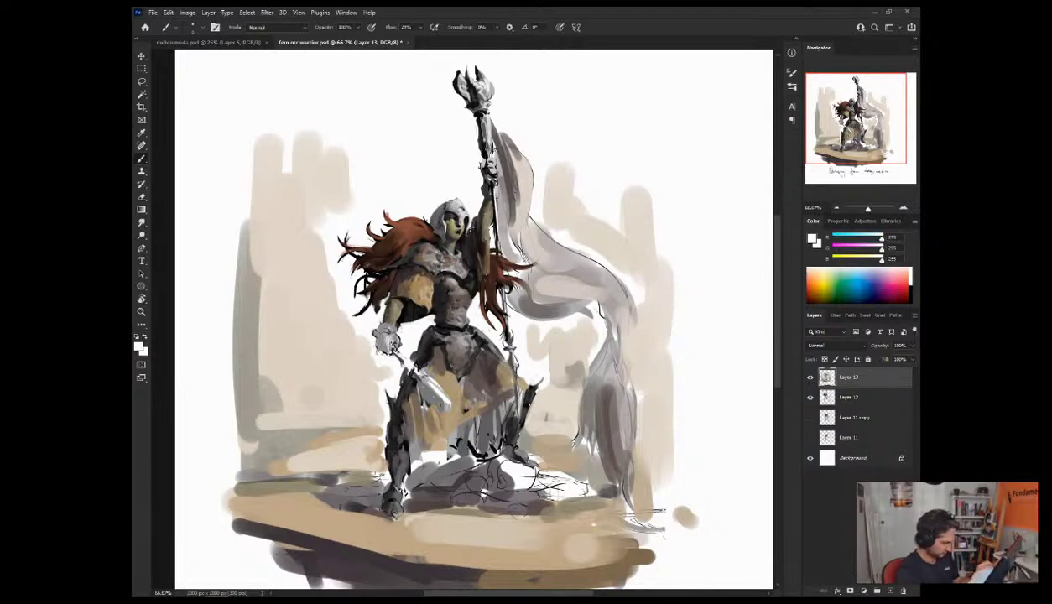
key(h)
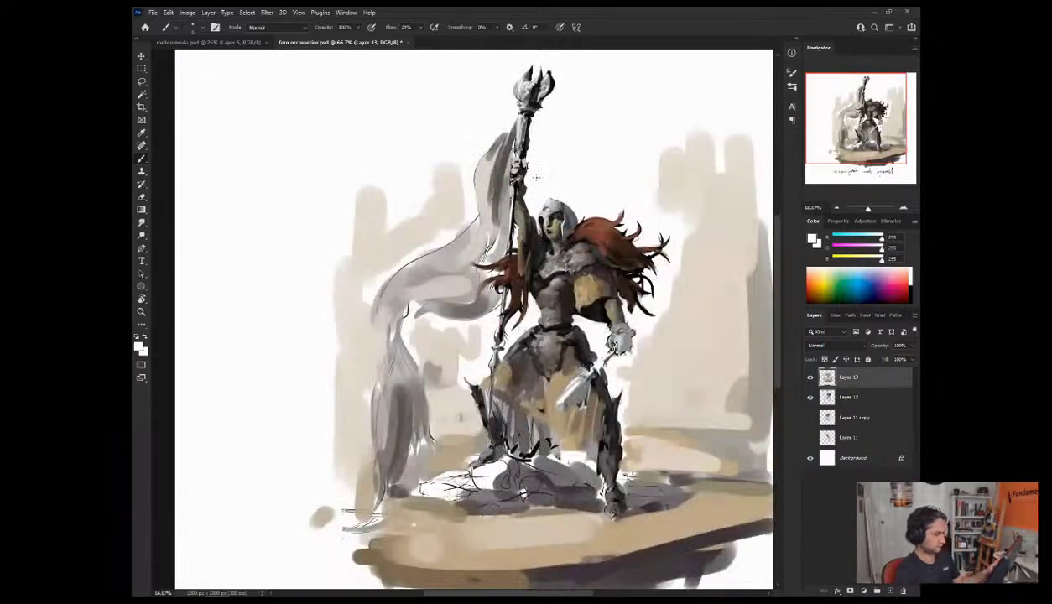
key(h)
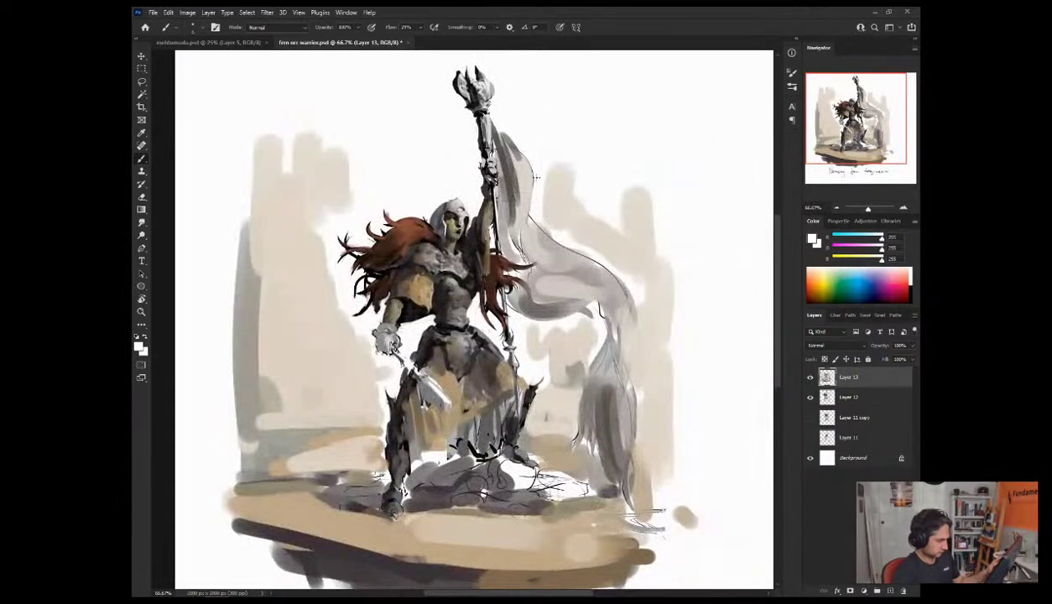
key(h)
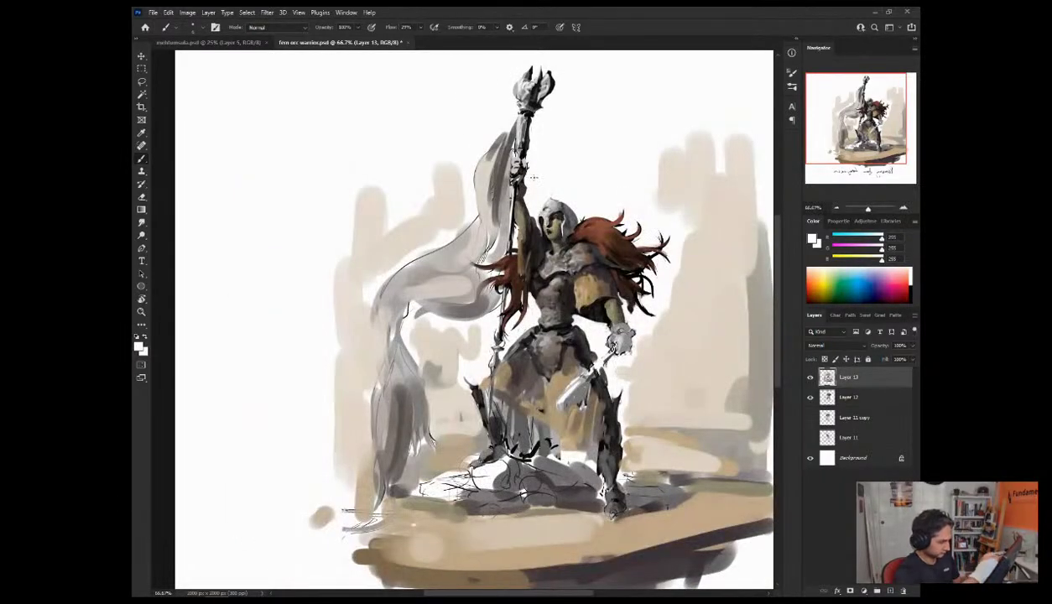
key(alt+[)
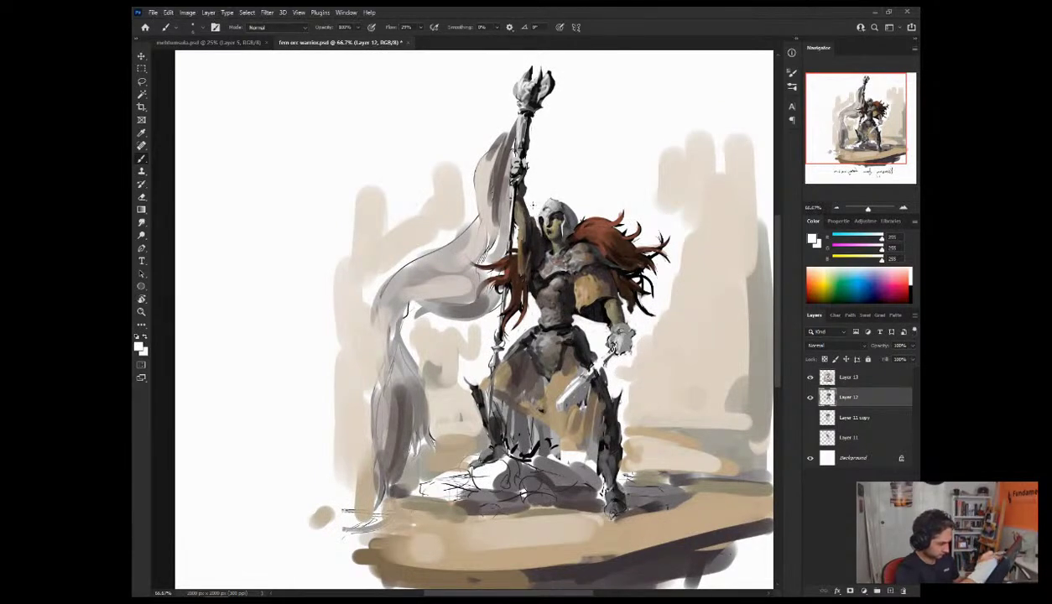
click(846, 376)
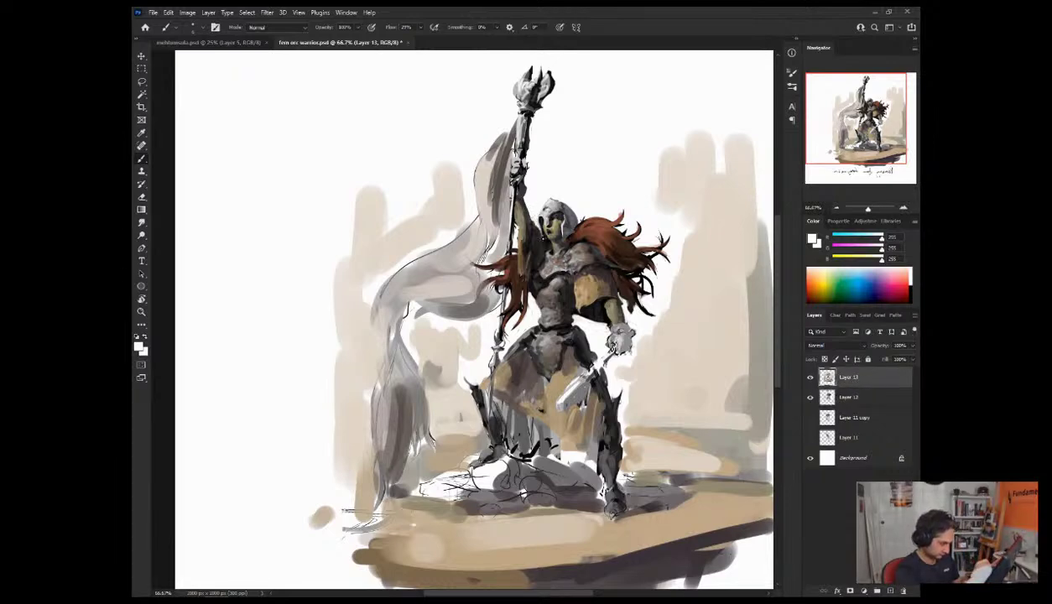
Step: Return the canvas to its original orientation and touch up the area between helmet and raised arm with sampled dark brown-grey and near-white
alt+click(529, 253)
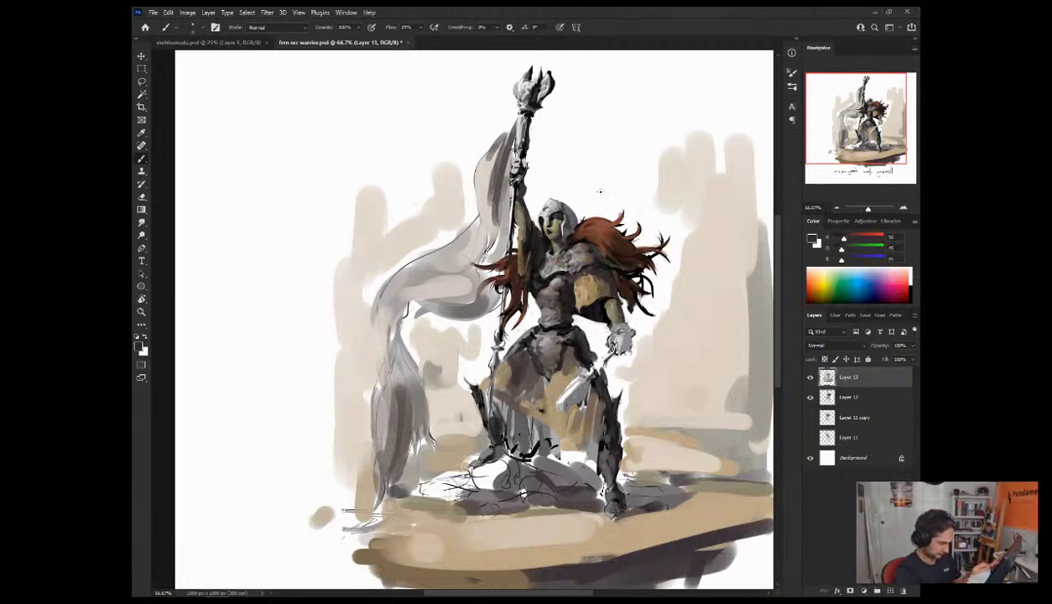
key(ctrl+shift+h)
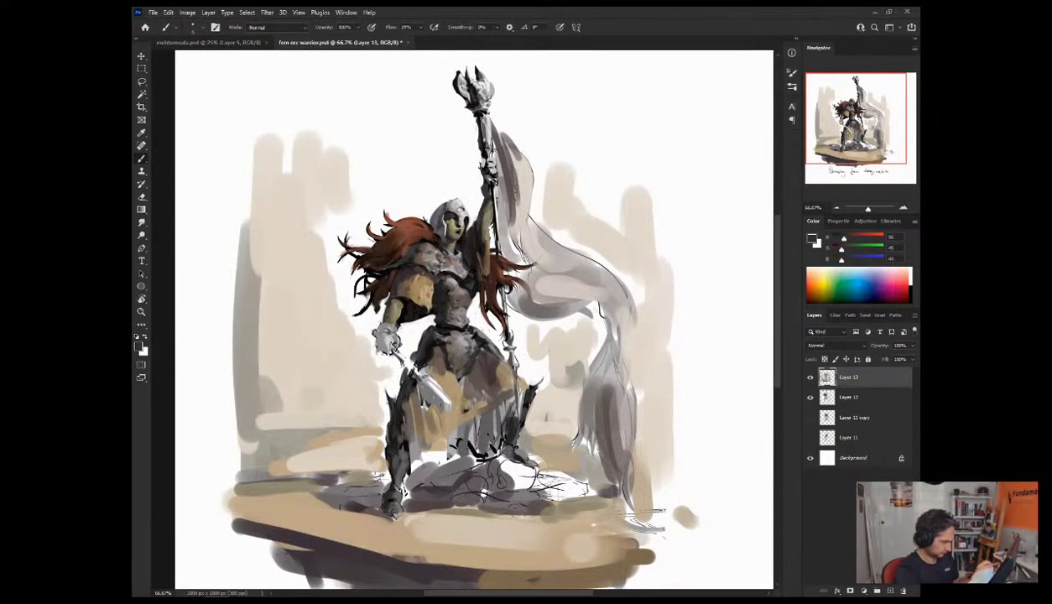
key(x)
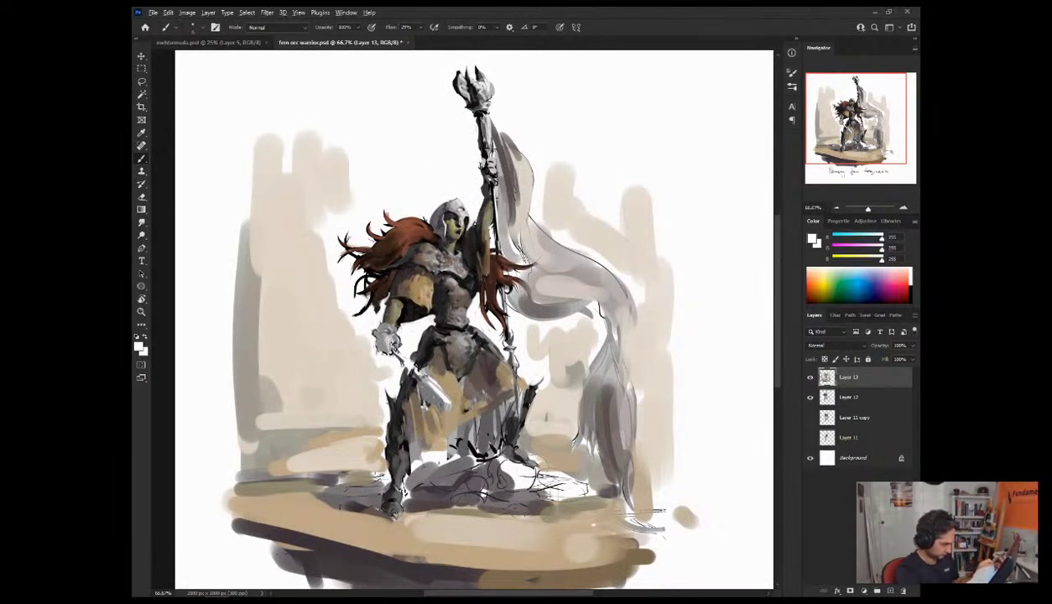
alt+click(466, 219)
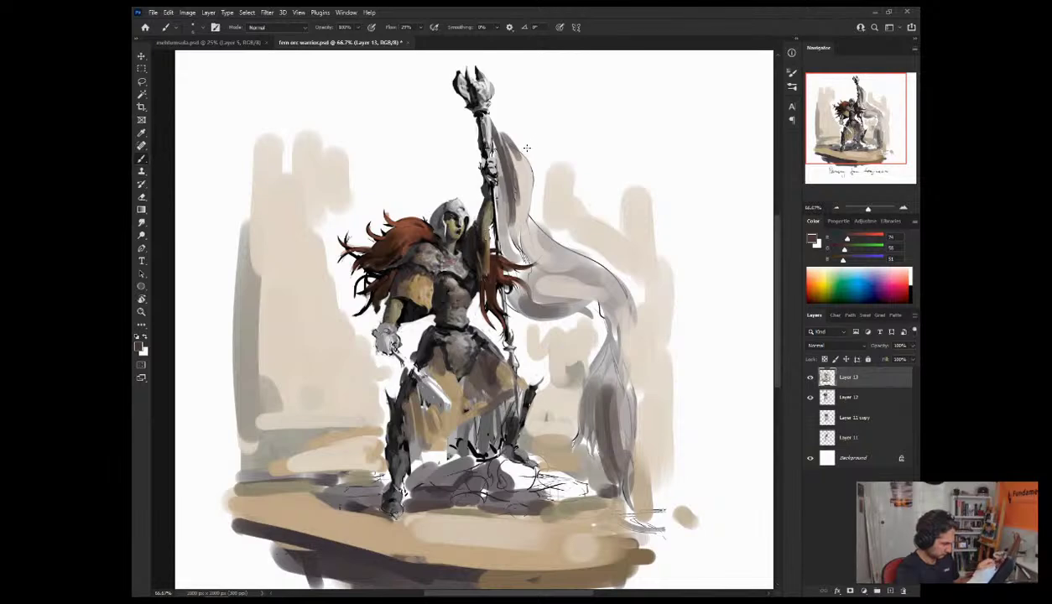
alt+click(477, 232)
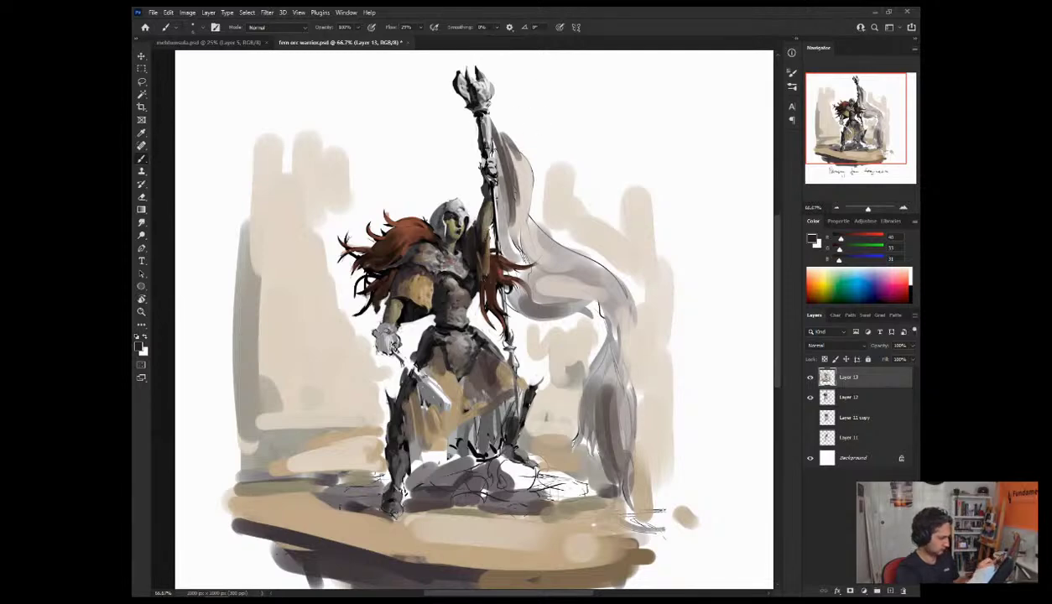
alt+click(463, 216)
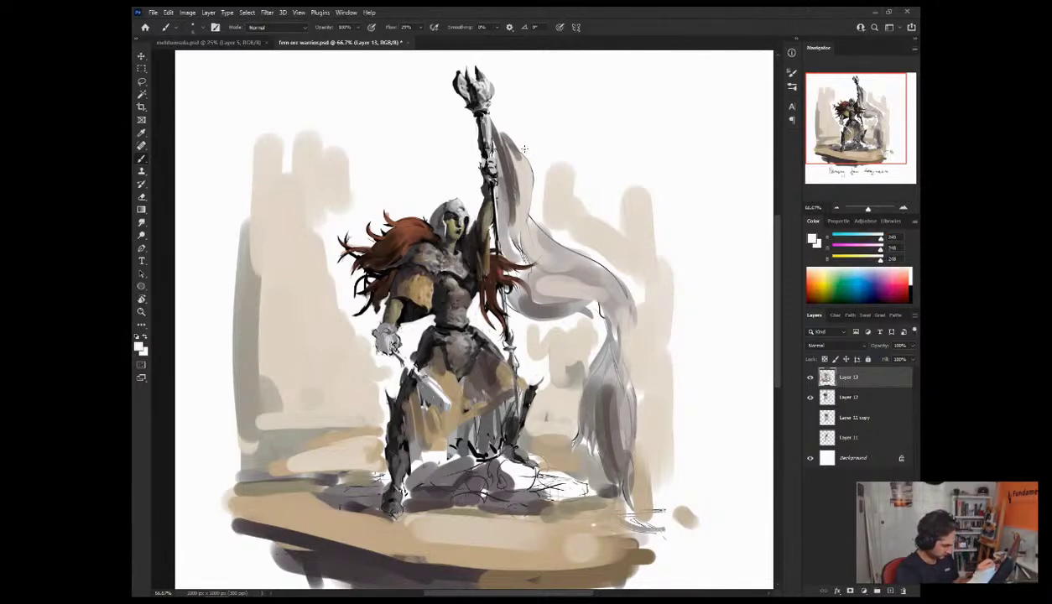
Step: Mirror the canvas and deepen the collar and upper chest armour with sampled dark grey and black
key(ctrl+shift+h)
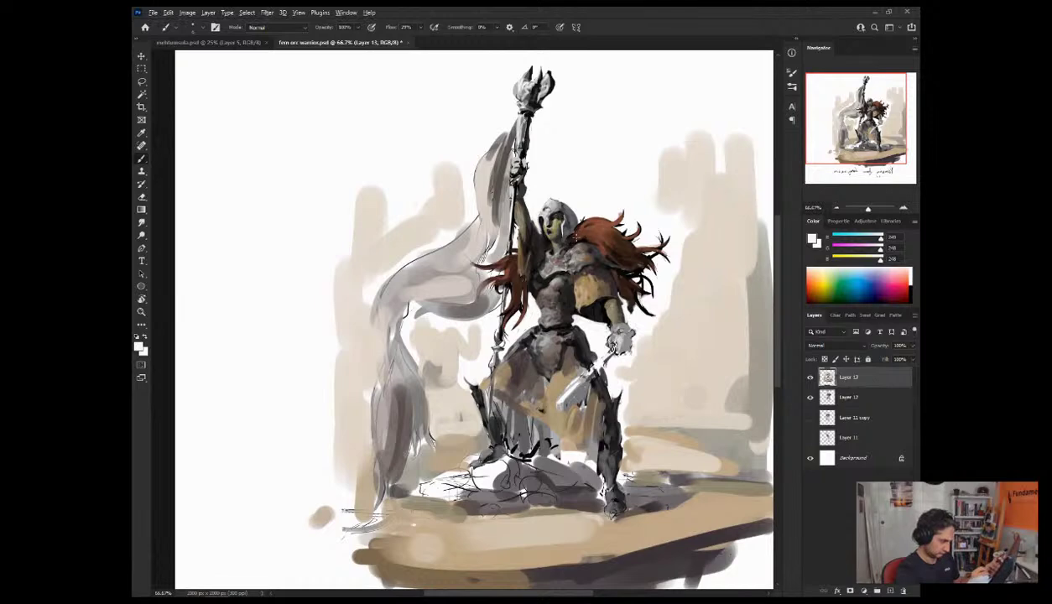
alt+click(568, 269)
alt+click(564, 261)
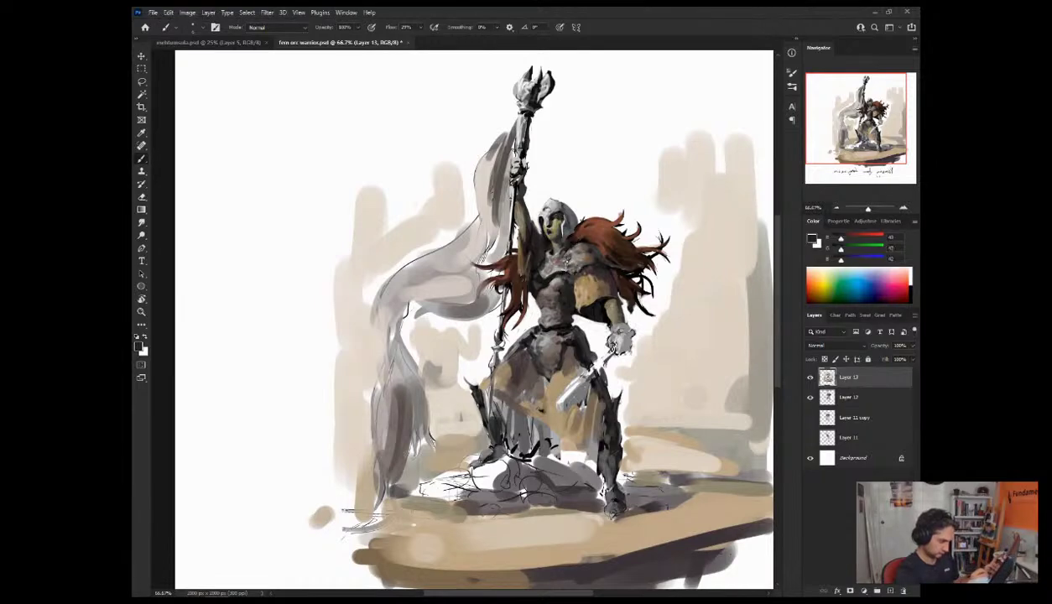
alt+click(588, 294)
drag(562, 266, 554, 245)
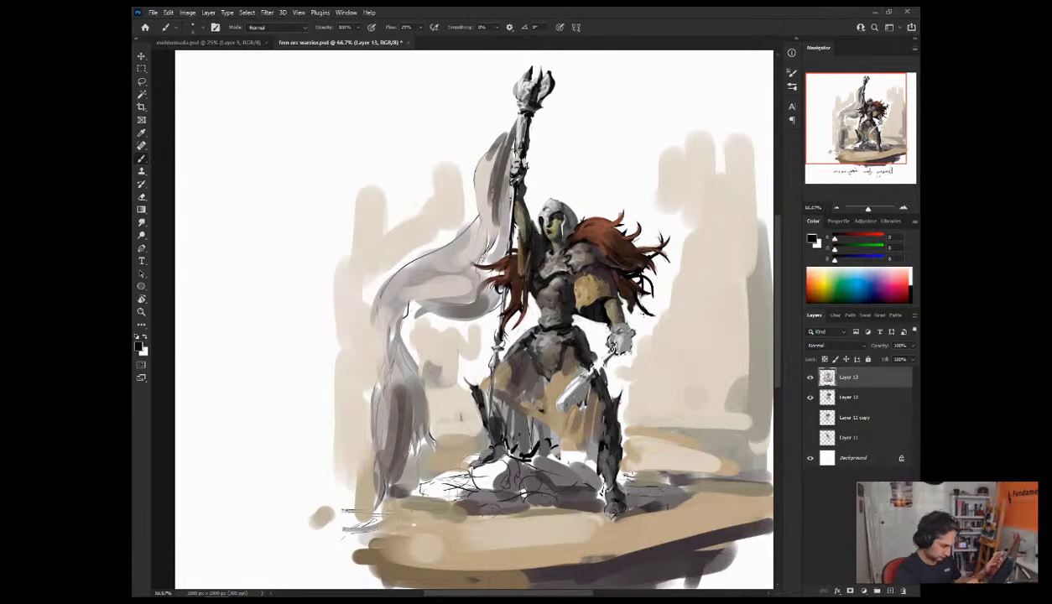
Step: Flip the canvas back and model the shoulder and chest armour with sampled mid-grey strokes
key(ctrl+shift+h)
alt+click(443, 262)
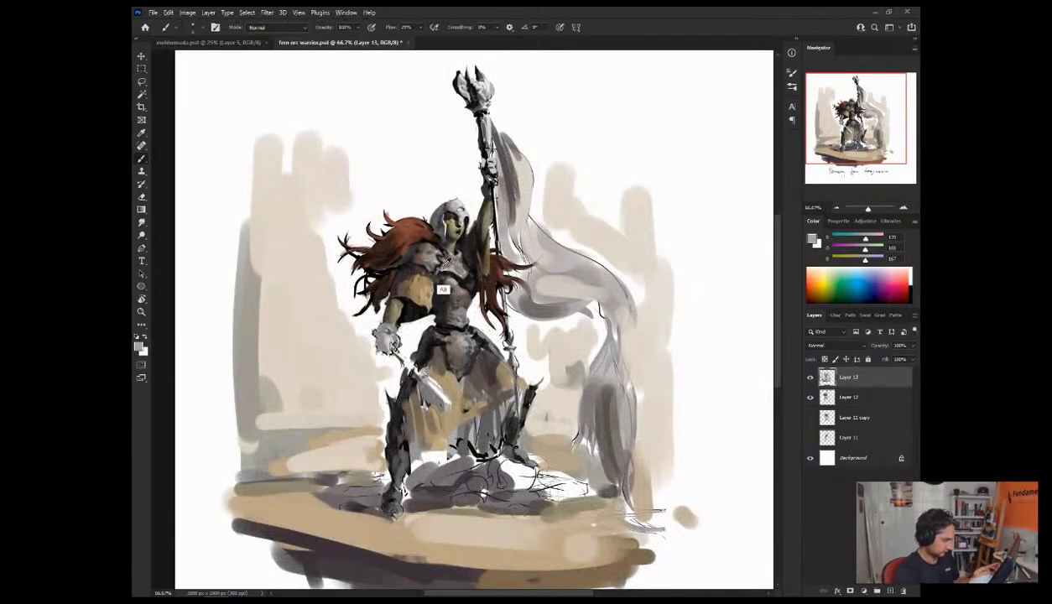
alt+click(424, 249)
drag(438, 259, 432, 258)
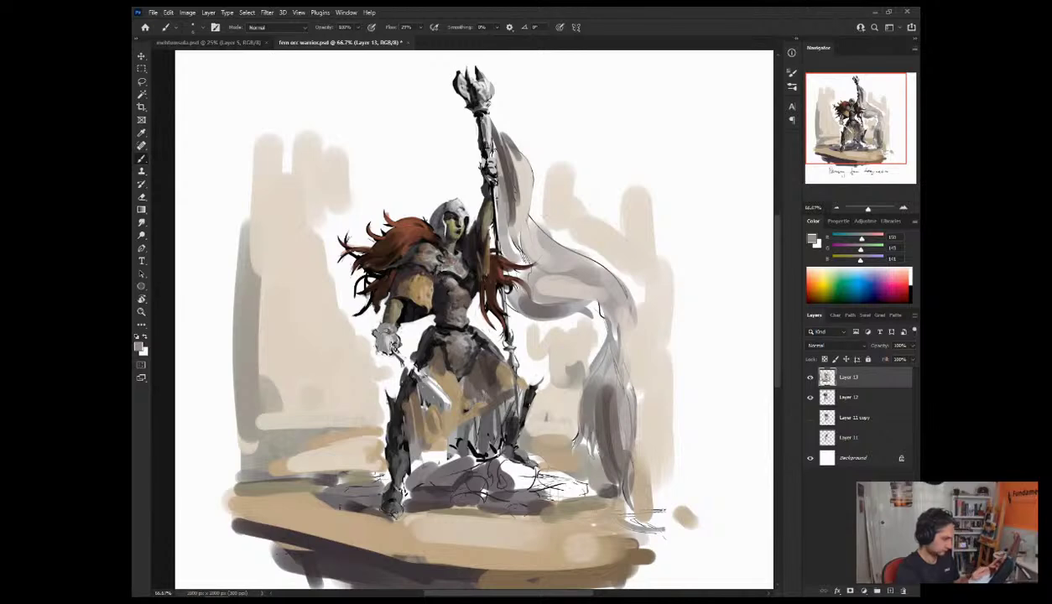
alt+click(458, 257)
alt+click(460, 265)
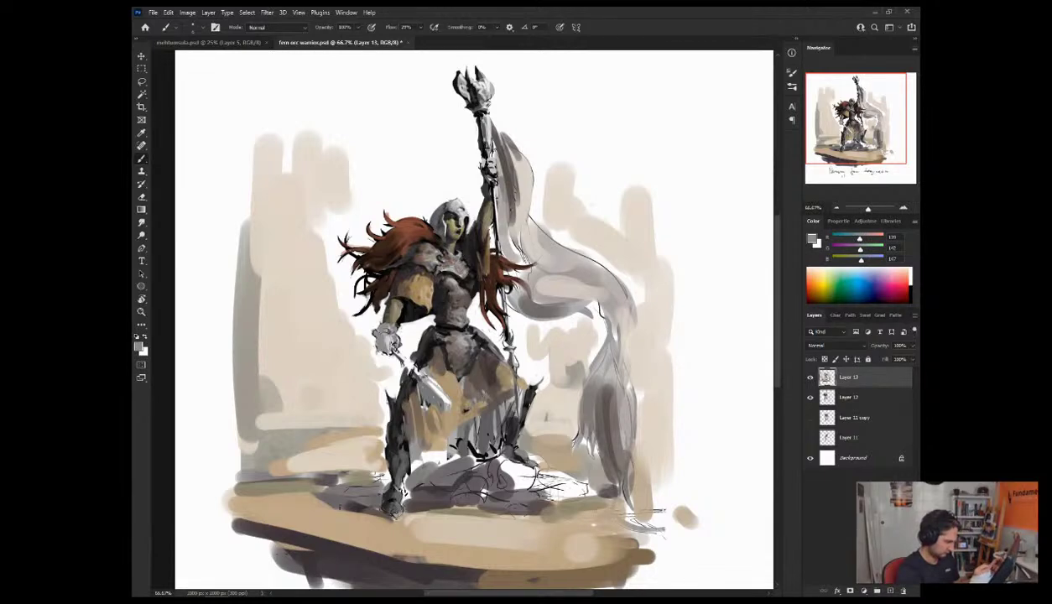
Step: Model the breastplate and upper torso armour with strokes of sampled mid-grey and dark grey
drag(461, 255, 456, 285)
alt+click(453, 270)
alt+click(452, 251)
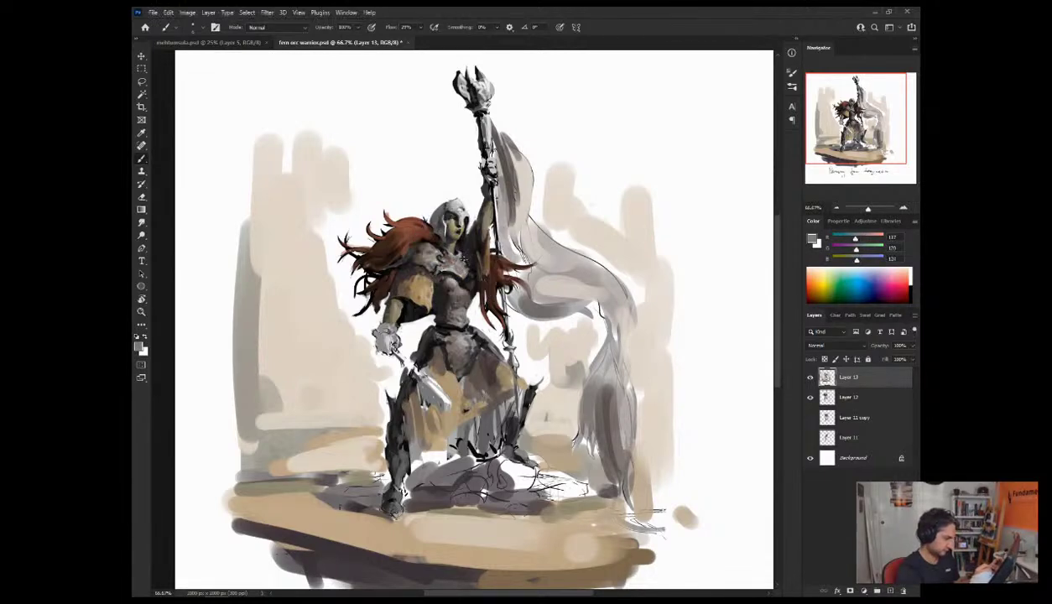
alt+click(463, 258)
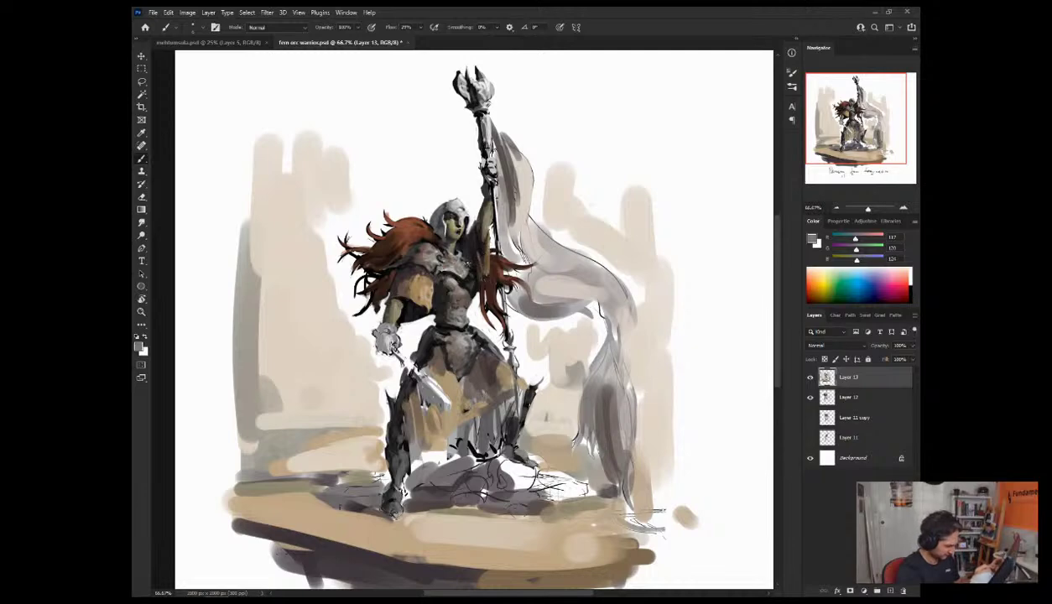
alt+click(458, 287)
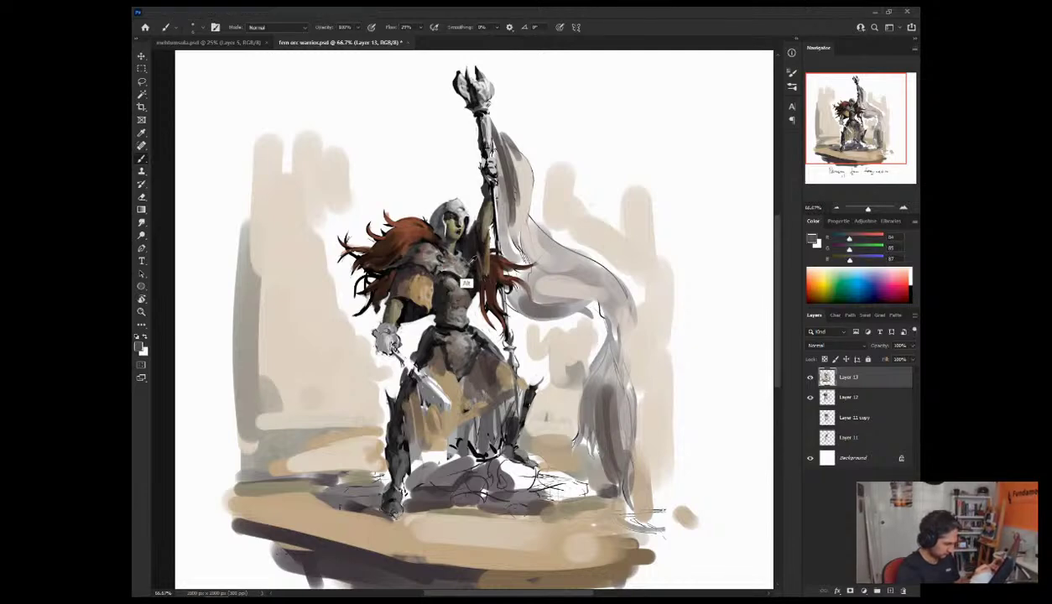
alt+click(458, 252)
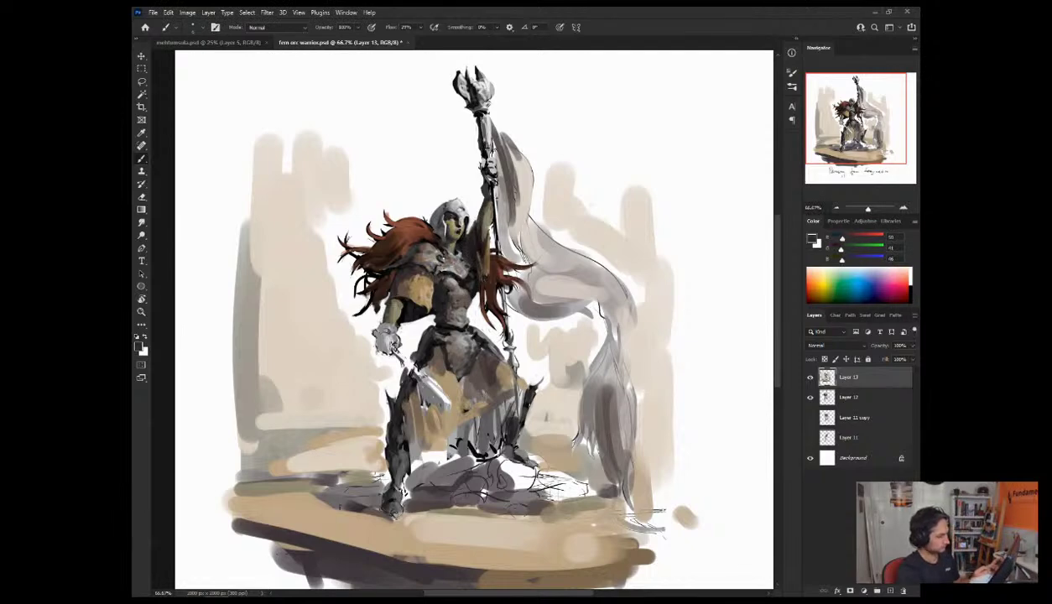
Step: Refine the collar and shoulder edge of the armour with sampled mid-grey and near-black
alt+click(432, 253)
alt+click(433, 255)
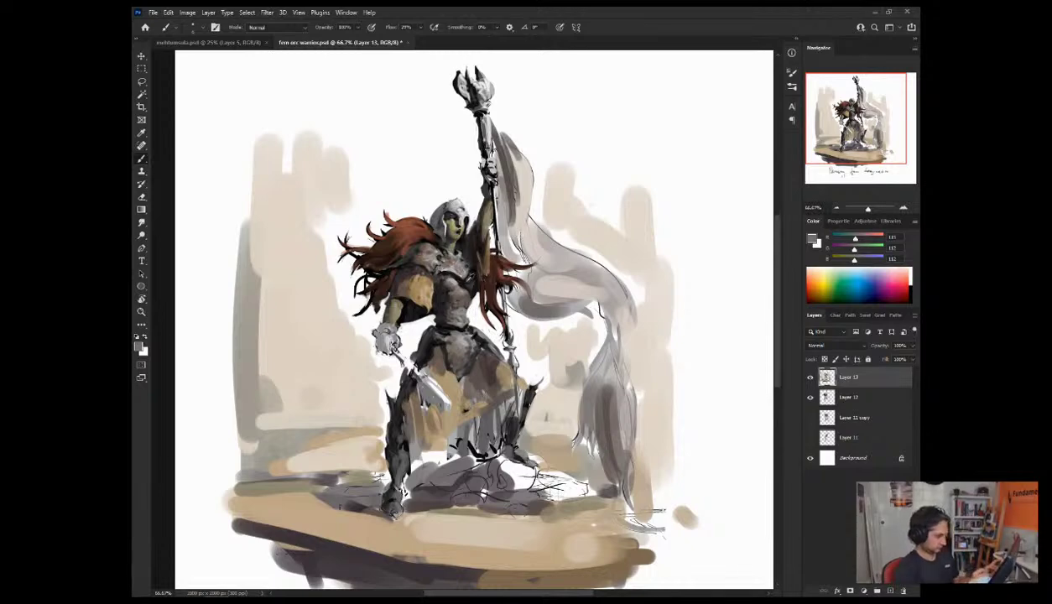
alt+click(453, 270)
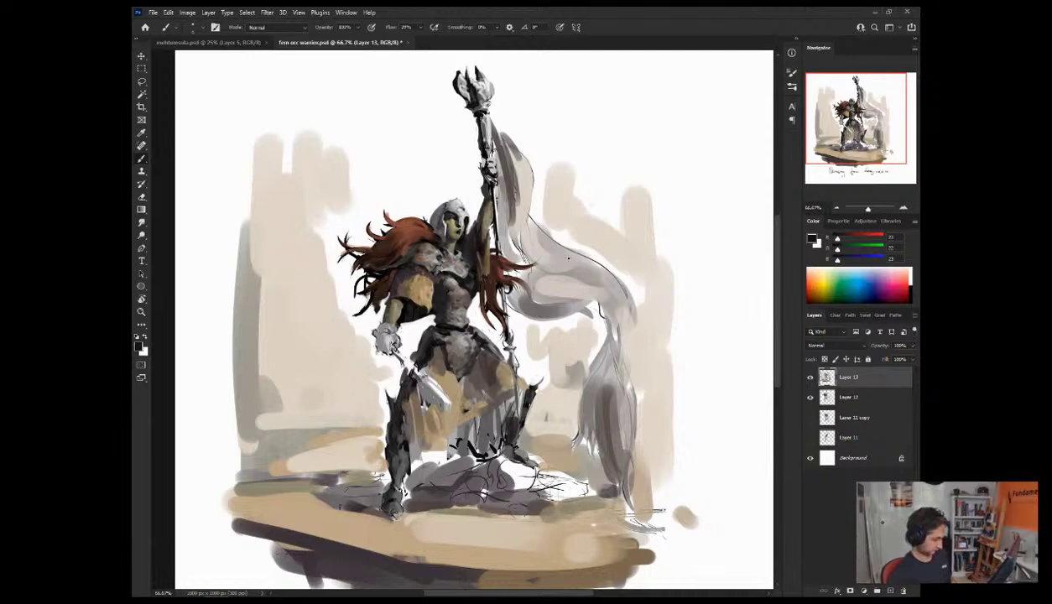
Step: Paint the sword blade running down from the lowered hand, using sampled mid-grey and dark grey strokes
alt+click(408, 409)
drag(392, 351, 424, 381)
alt+click(407, 367)
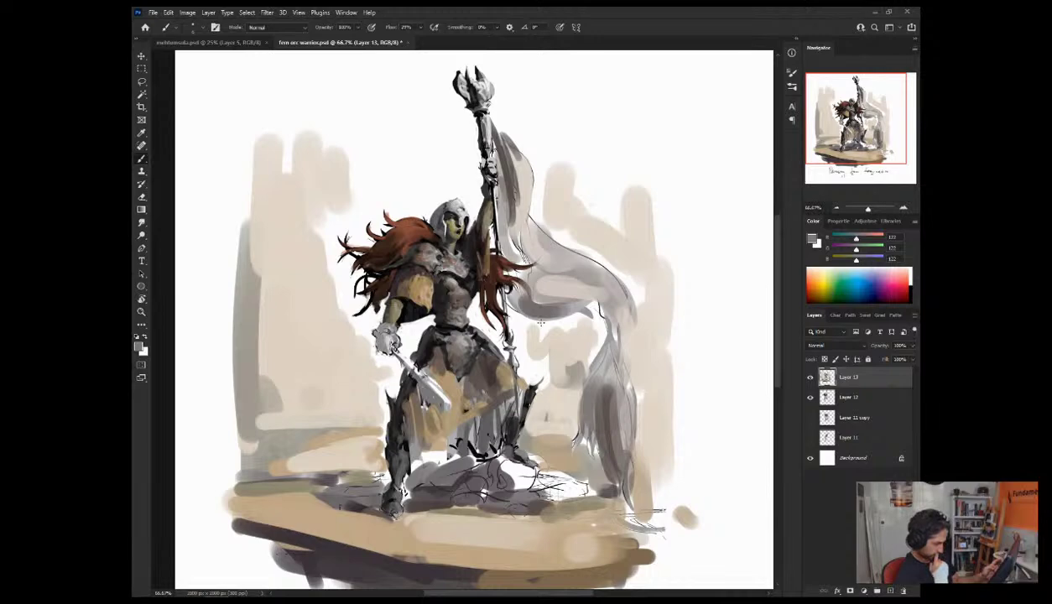
alt+click(436, 311)
mouse_move(380, 344)
mouse_down()
mouse_move(377, 324)
mouse_move(368, 340)
mouse_move(410, 366)
mouse_move(412, 391)
mouse_move(439, 413)
mouse_up()
mouse_move(410, 371)
mouse_down()
mouse_move(437, 401)
mouse_move(441, 426)
mouse_up()
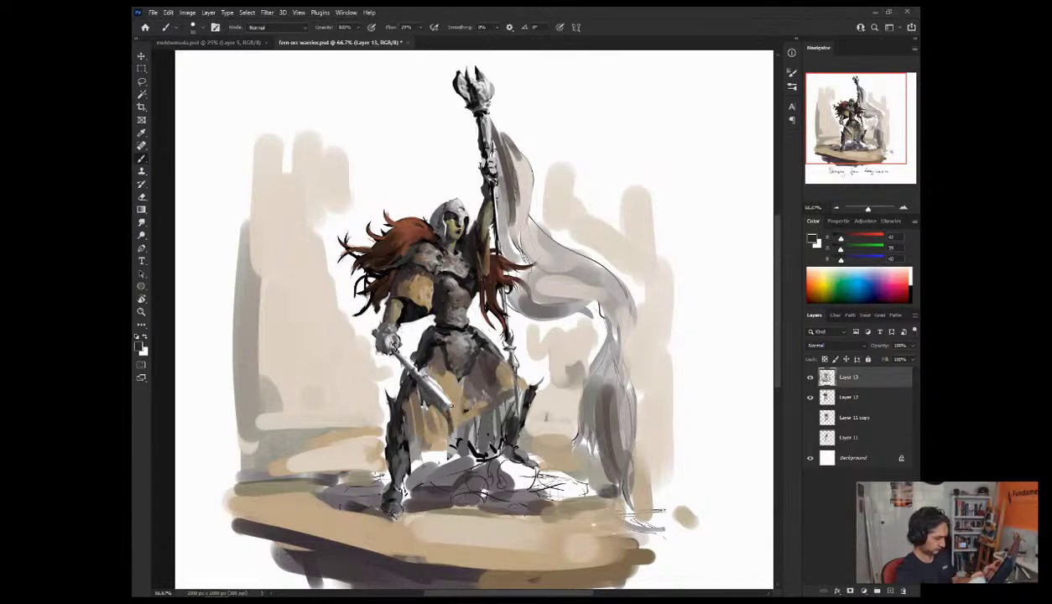
Step: Extend the sword's tip in grey and clean up the blade edges against the skirt with sampled tan and light grey
alt+click(445, 426)
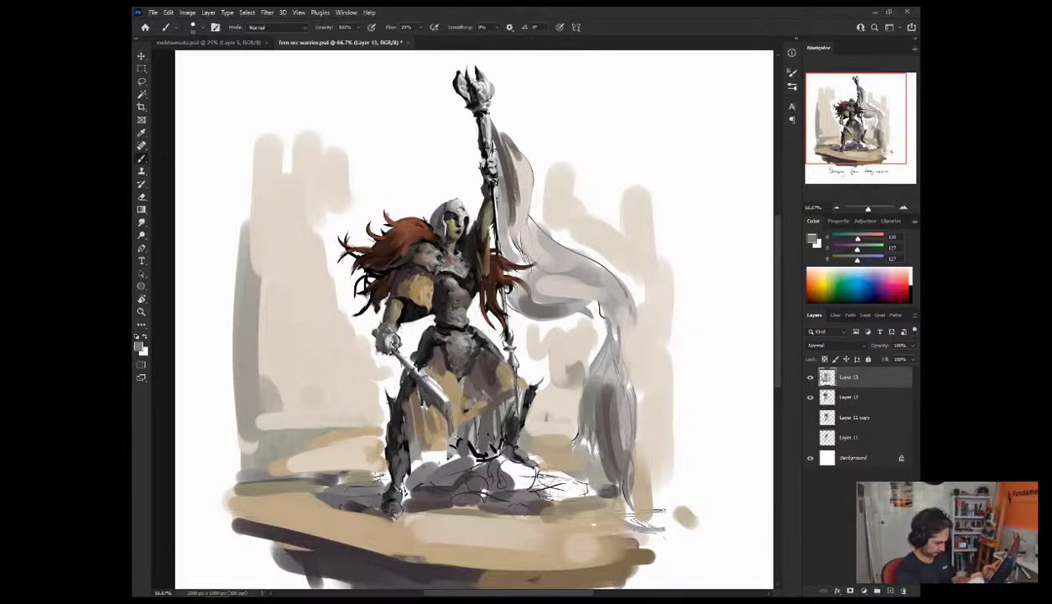
alt+click(428, 436)
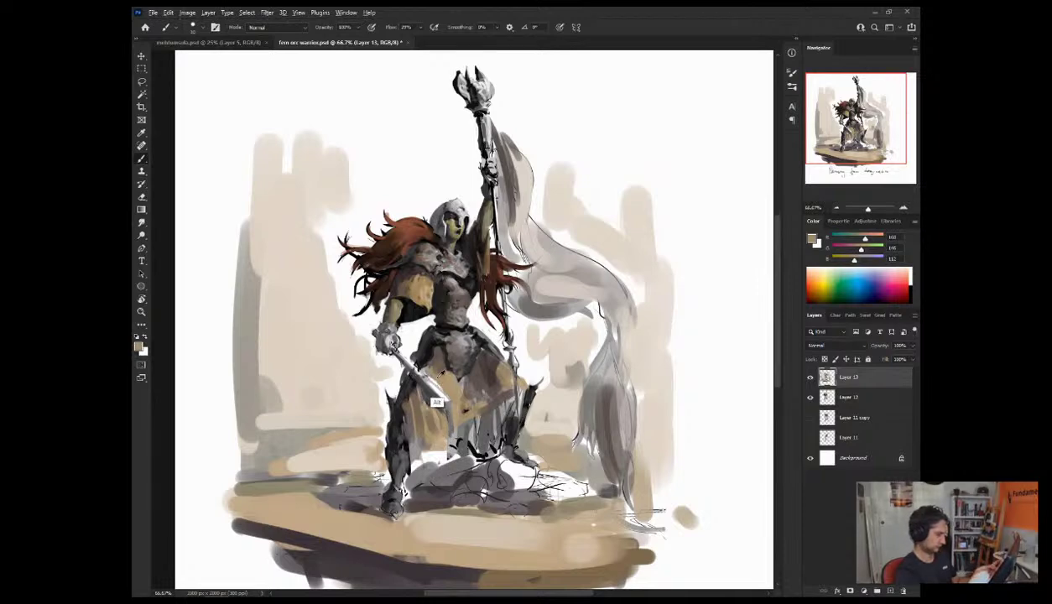
alt+click(420, 397)
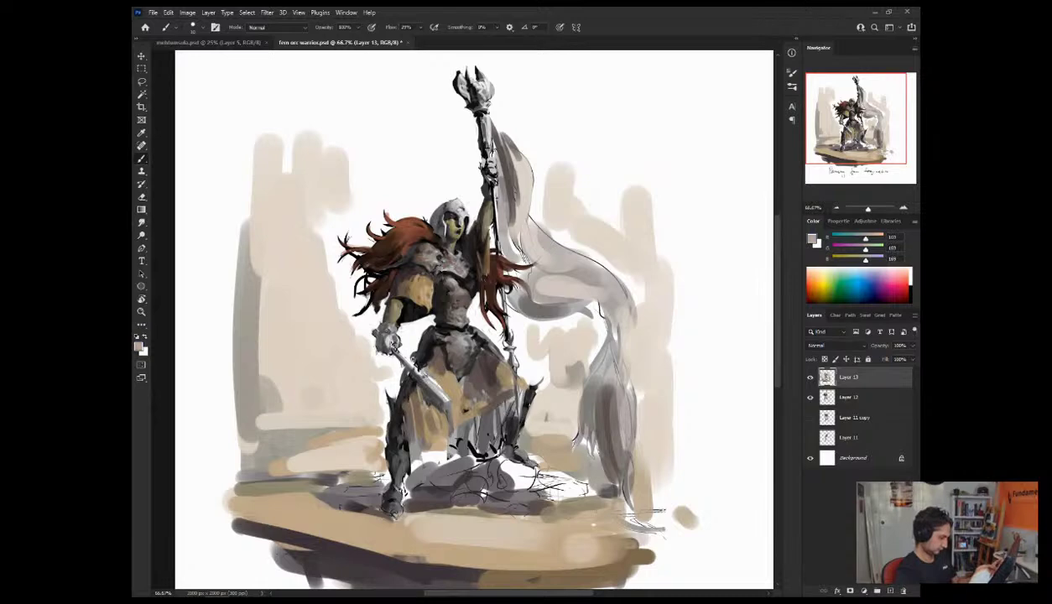
alt+click(425, 394)
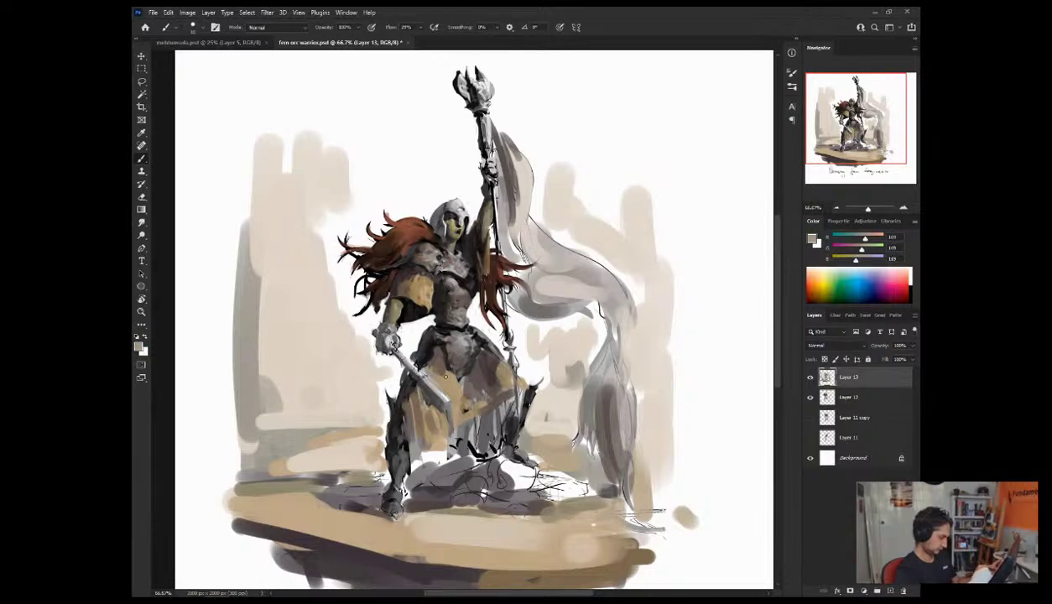
Step: Flip the canvas horizontally and reshape the sword hand and hilt with sampled near-black, white and grey tones
key(ctrl+shift+h)
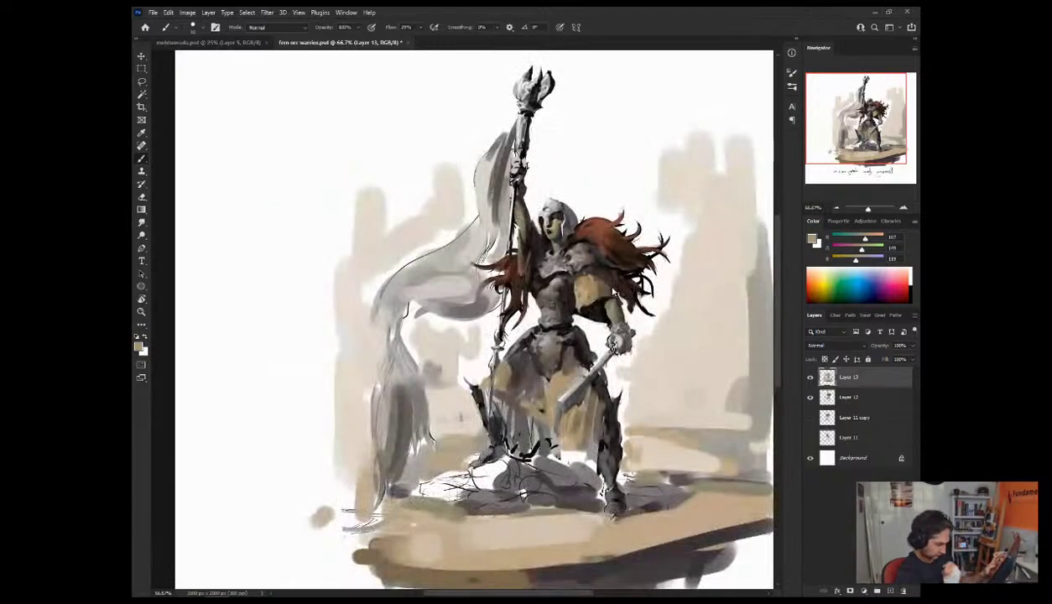
alt+click(612, 340)
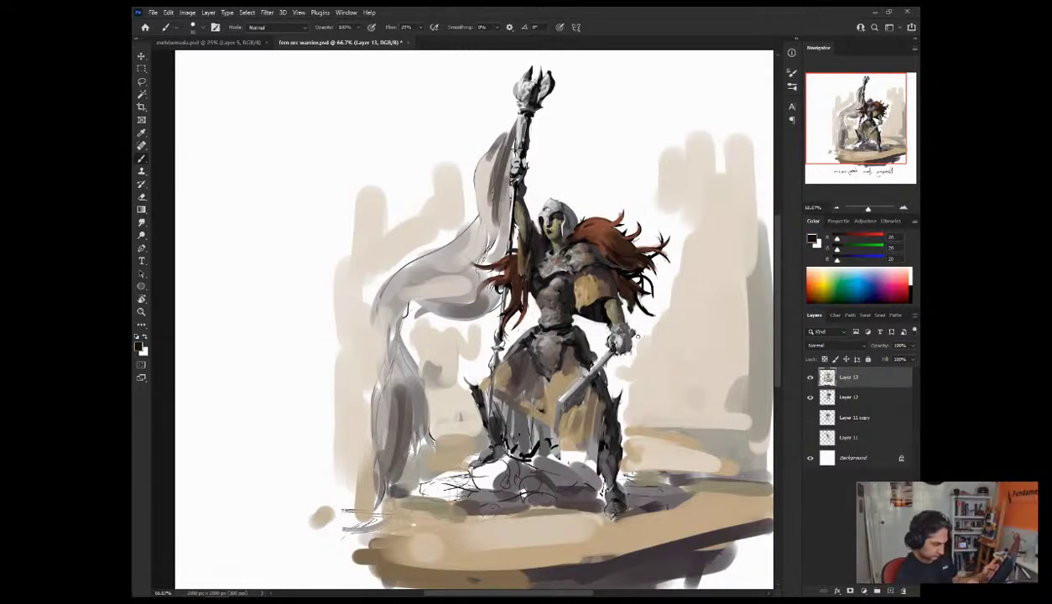
key(x)
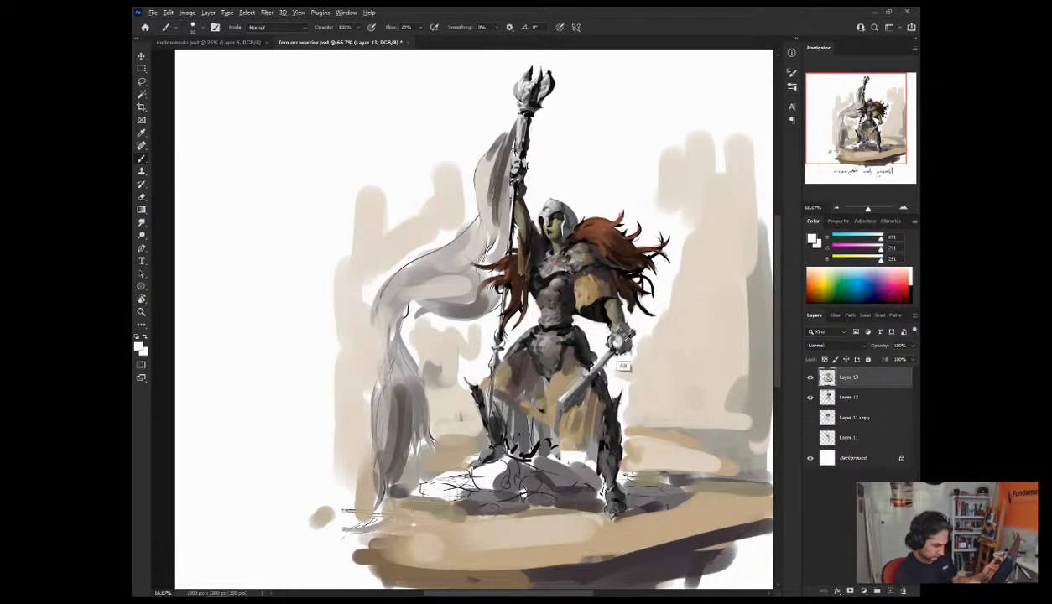
alt+click(619, 340)
alt+click(601, 361)
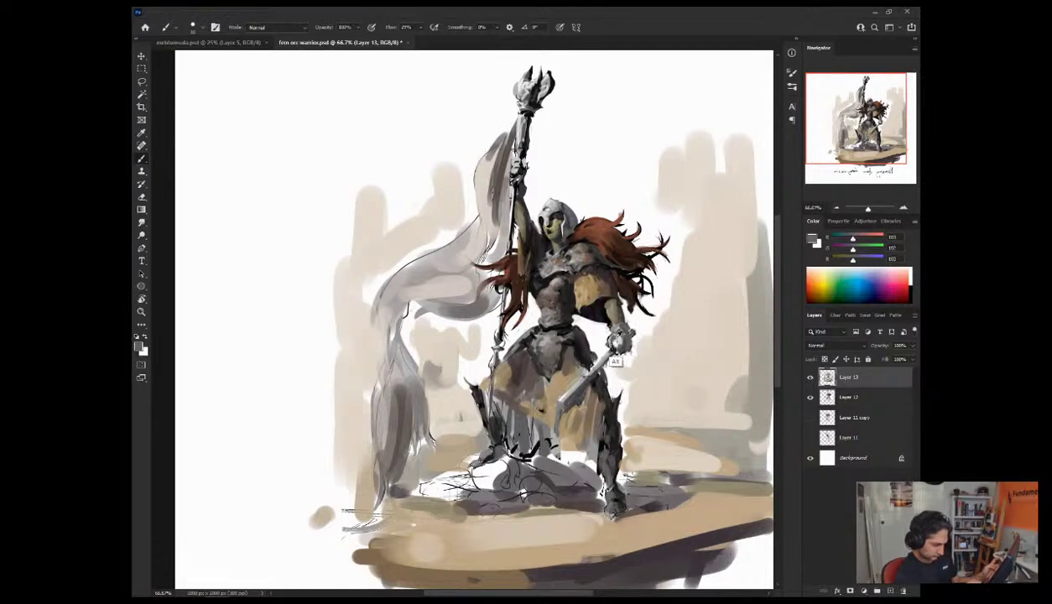
alt+click(603, 341)
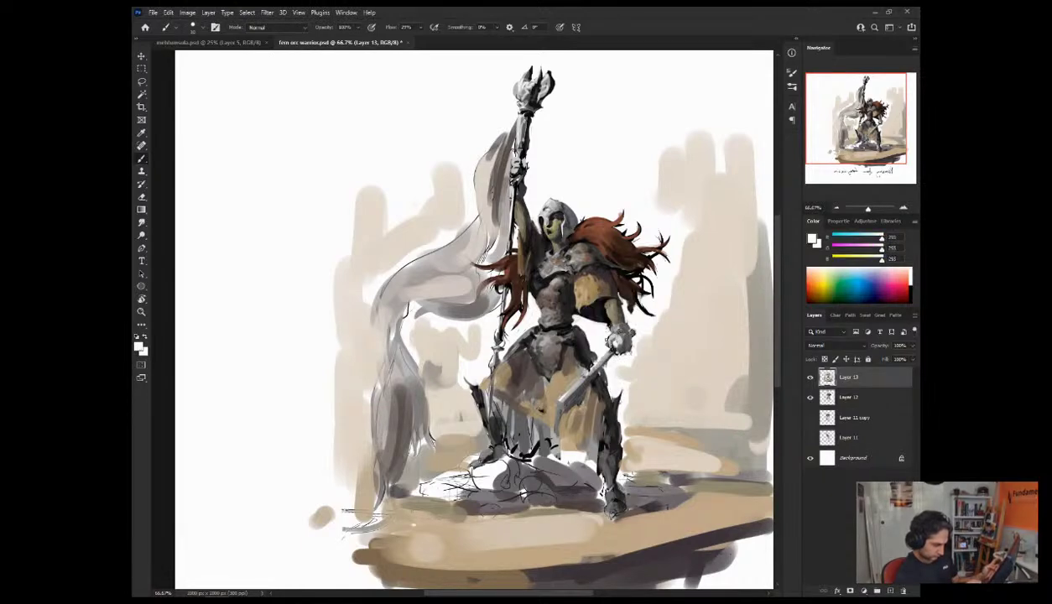
alt+click(600, 333)
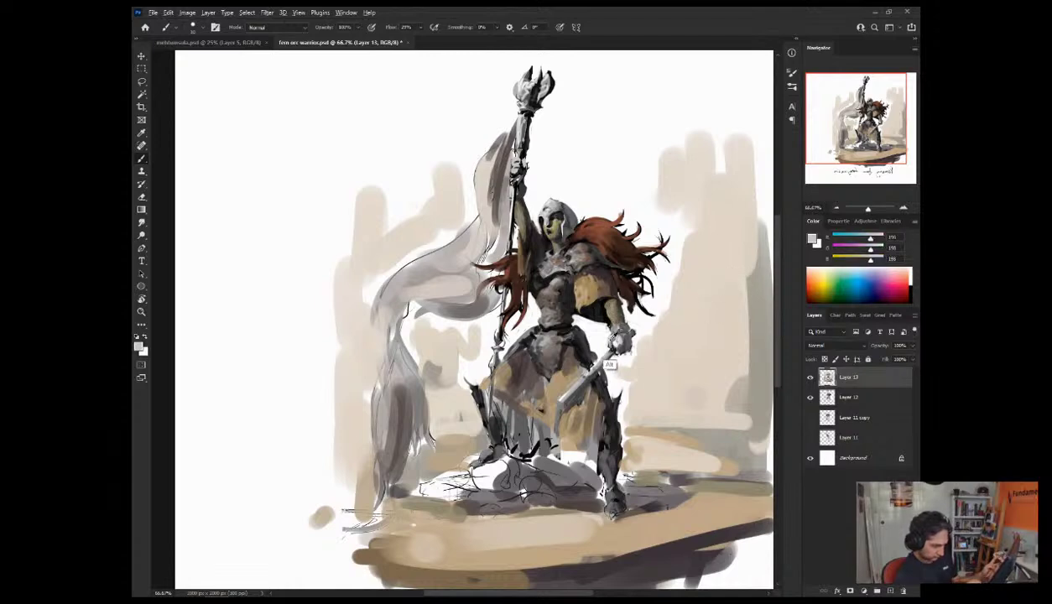
alt+click(613, 364)
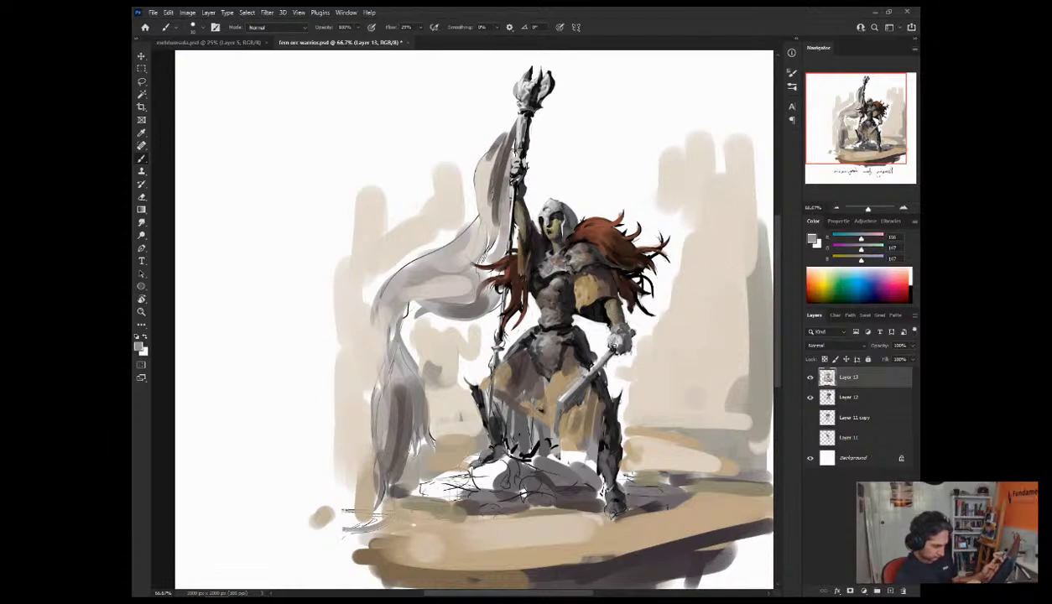
Step: Flip the canvas back to its original orientation and touch up the sword hand with sampled dark grey
key(ctrl+shift+h)
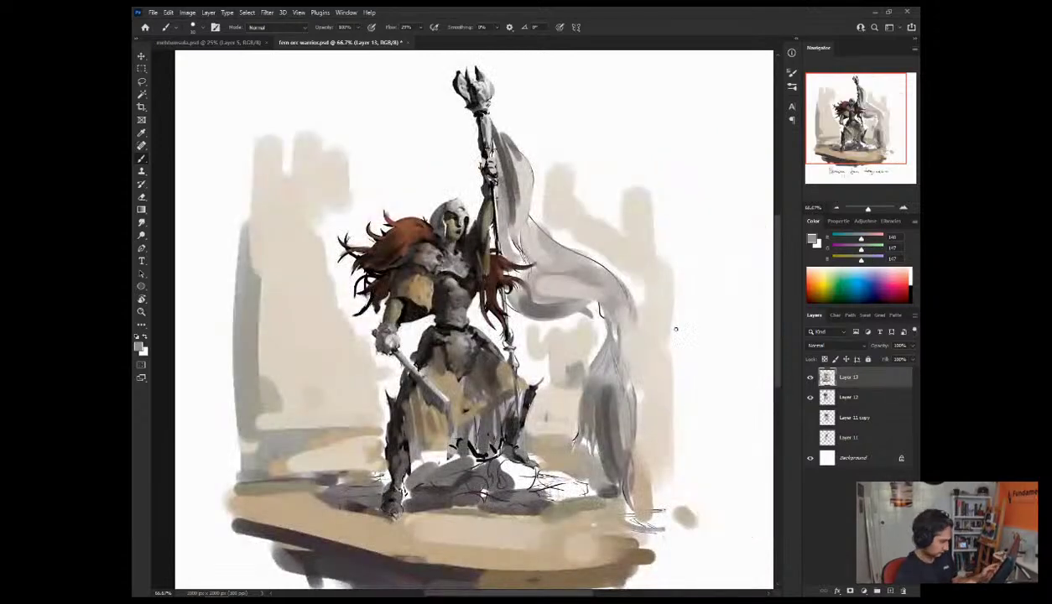
alt+click(390, 342)
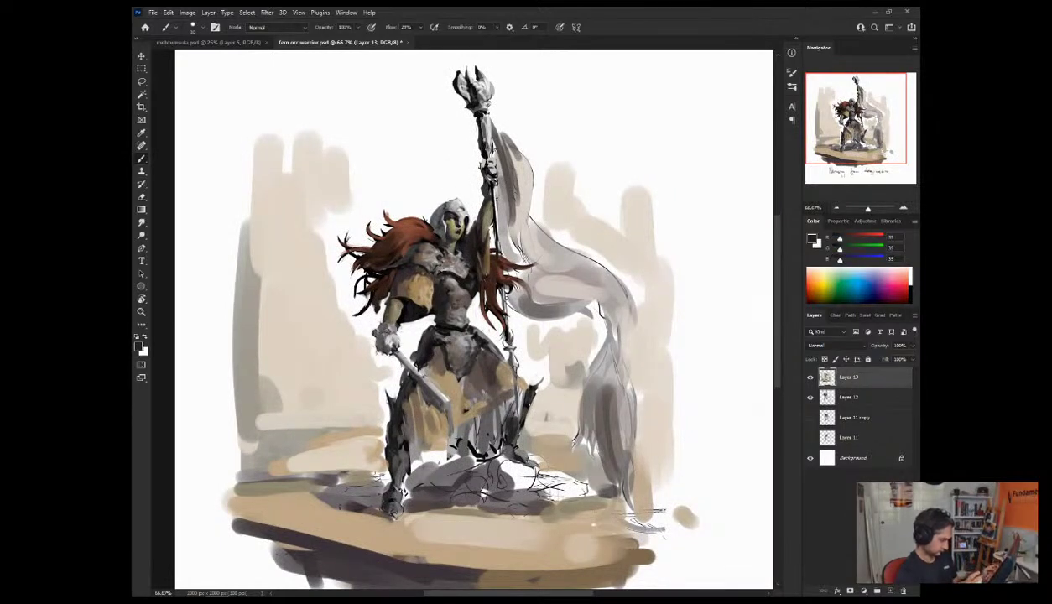
key(k)
click(374, 347)
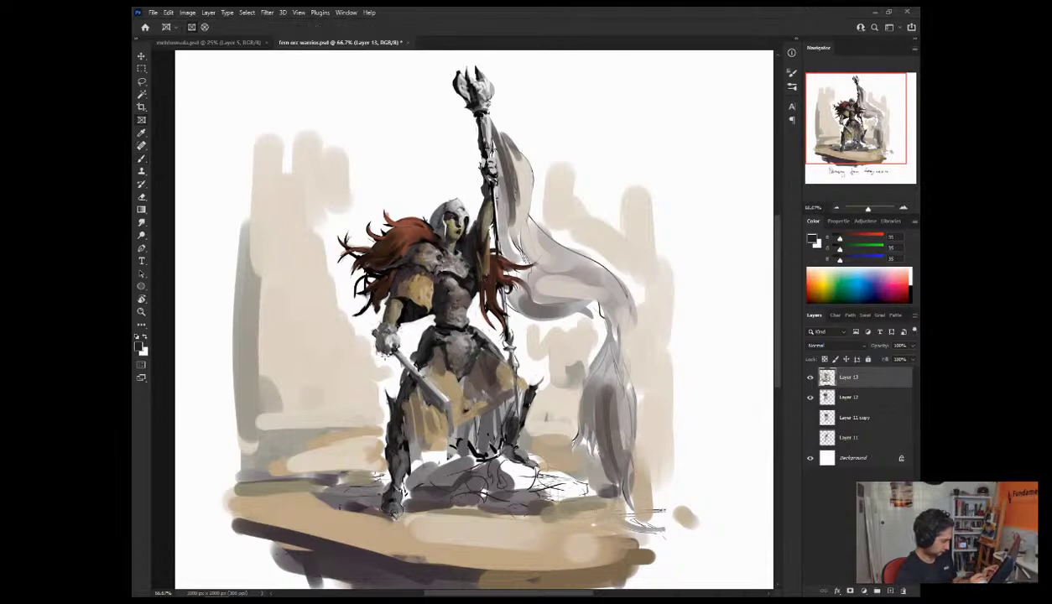
key(b)
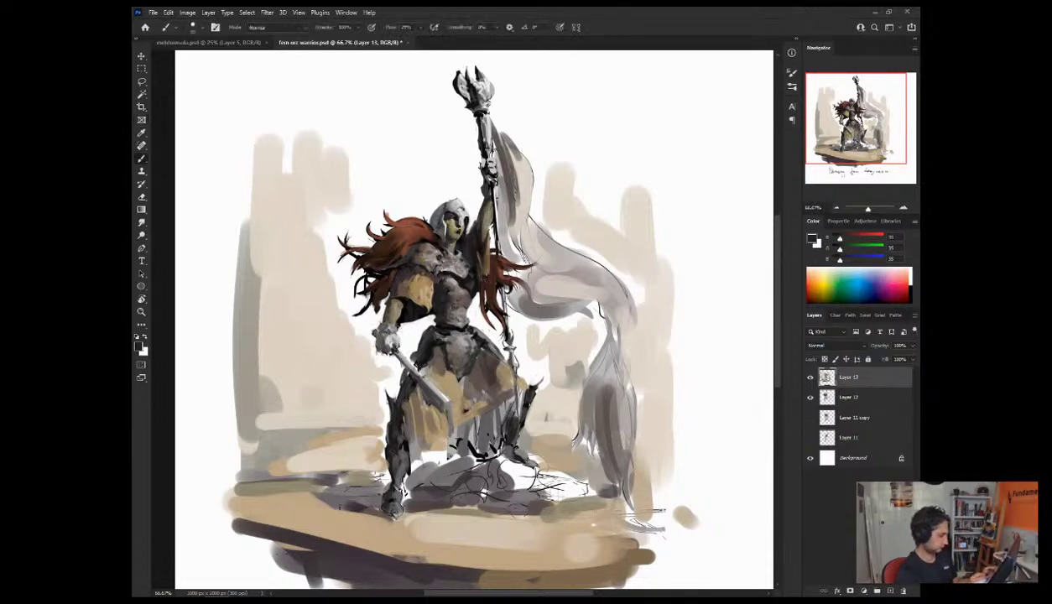
Step: Clean up the gauntlet and sword hilt contours with sampled white, light grey, near-black and mid-grey
alt+click(378, 347)
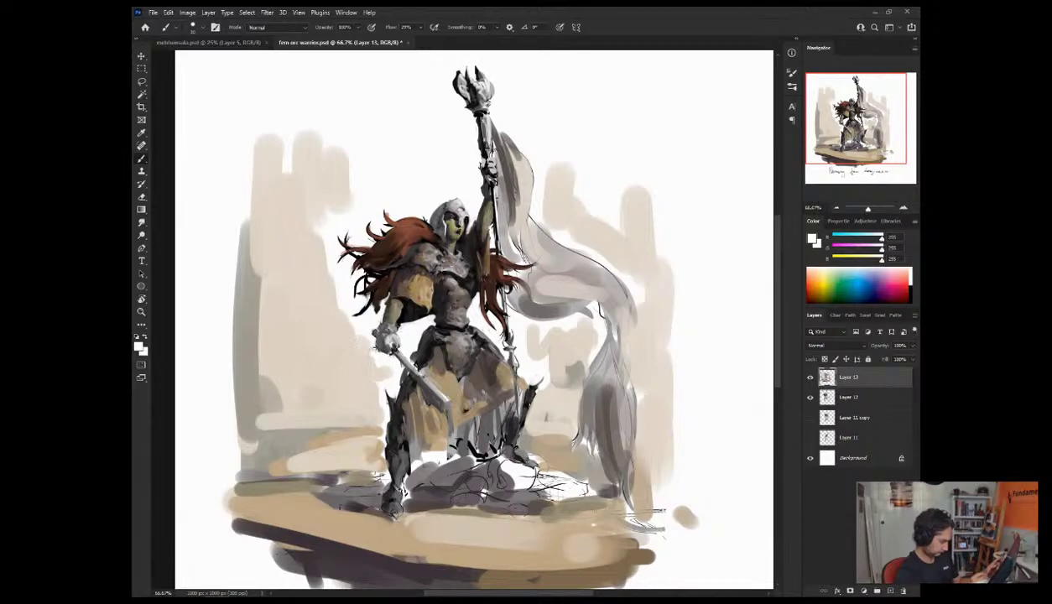
alt+click(385, 349)
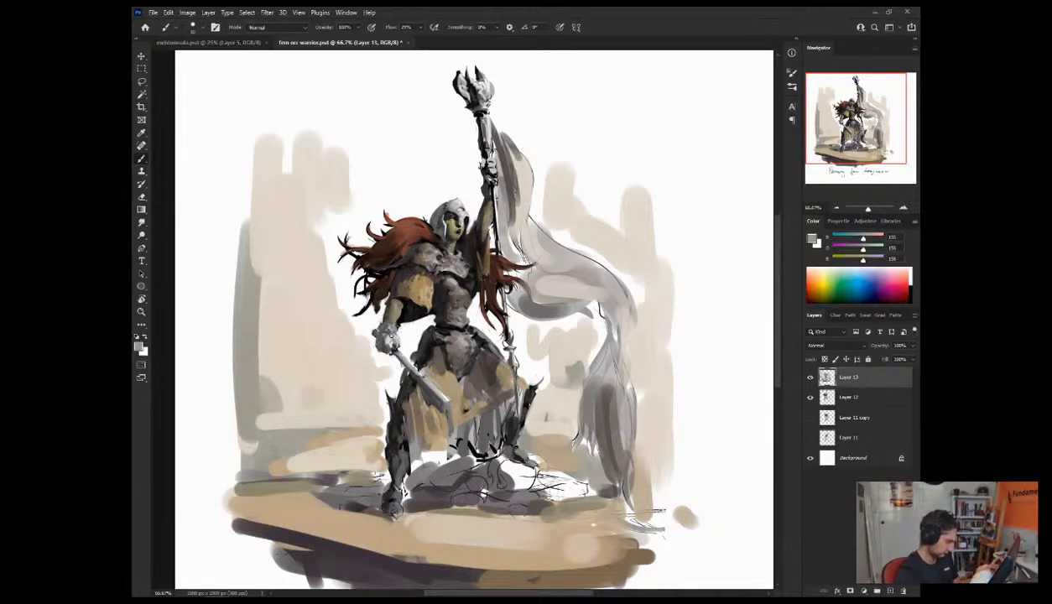
alt+click(404, 339)
alt+click(389, 369)
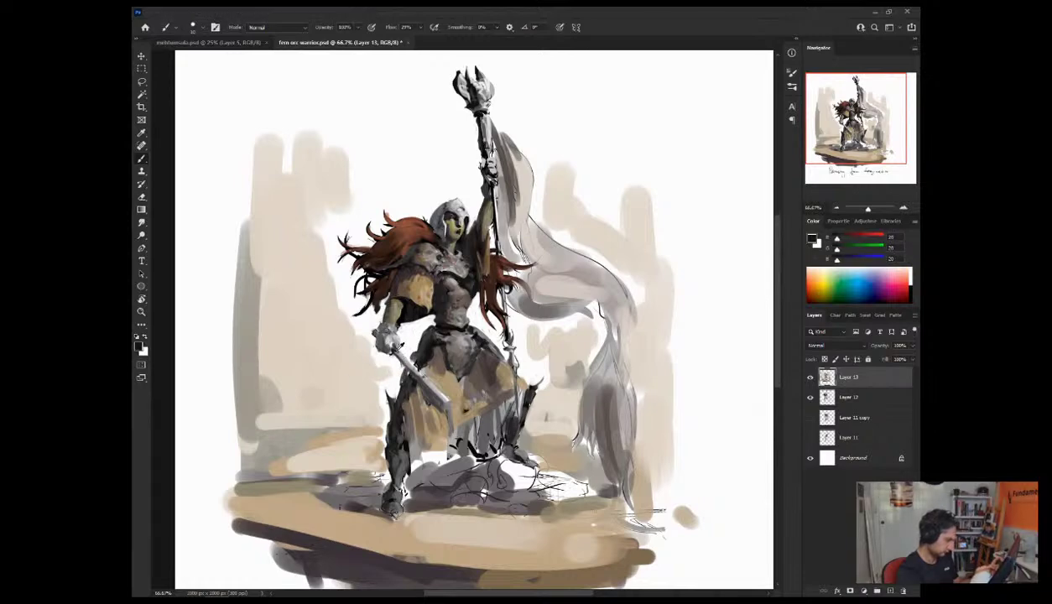
alt+click(398, 347)
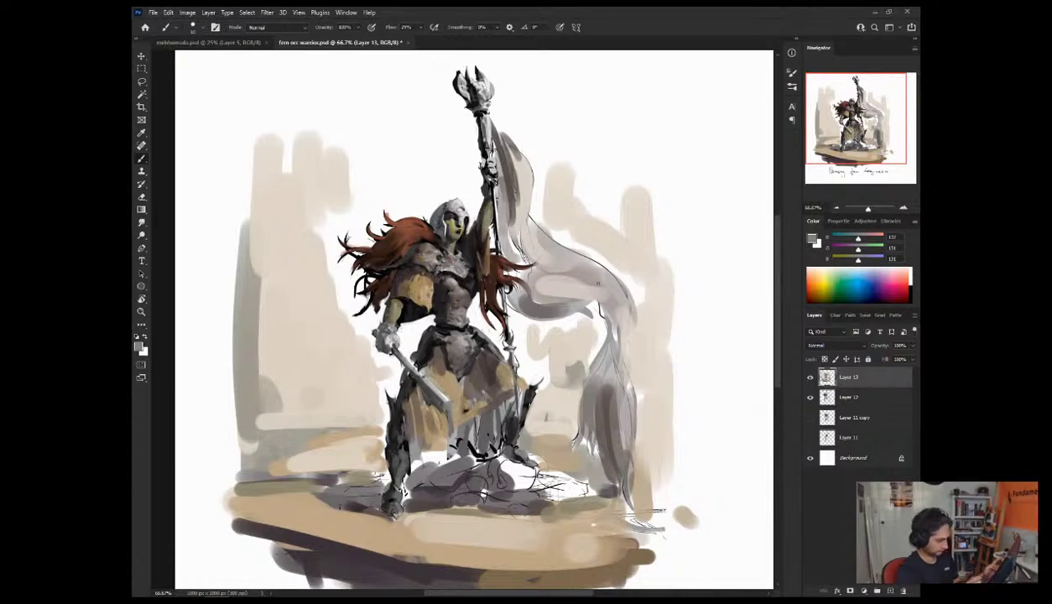
Step: Shade the waist armour and upper skirt folds with sampled brown-grey and dark brown, using a smaller brush for the details
alt+click(427, 347)
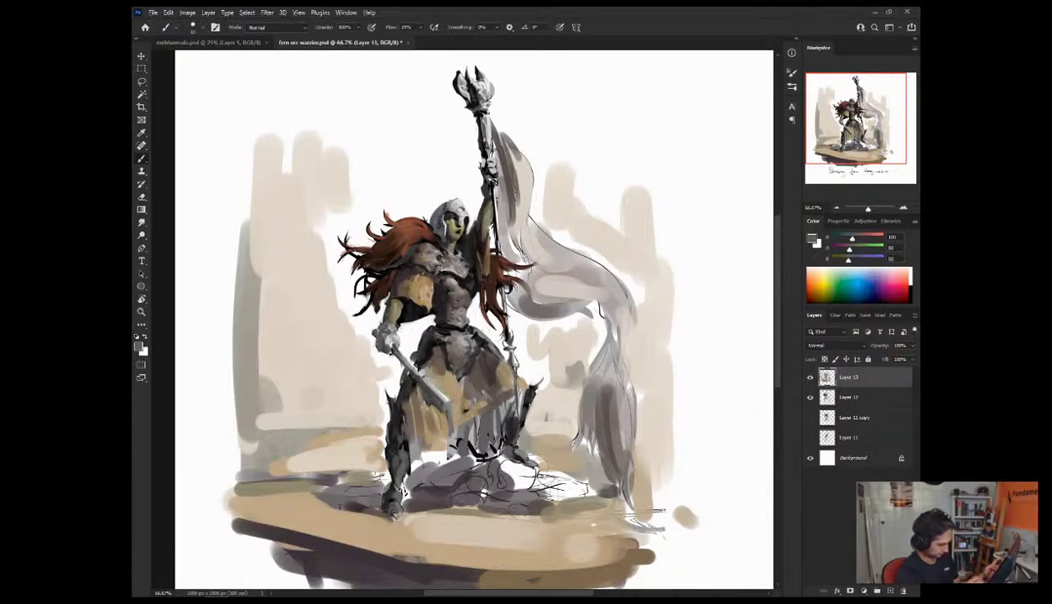
alt+click(435, 369)
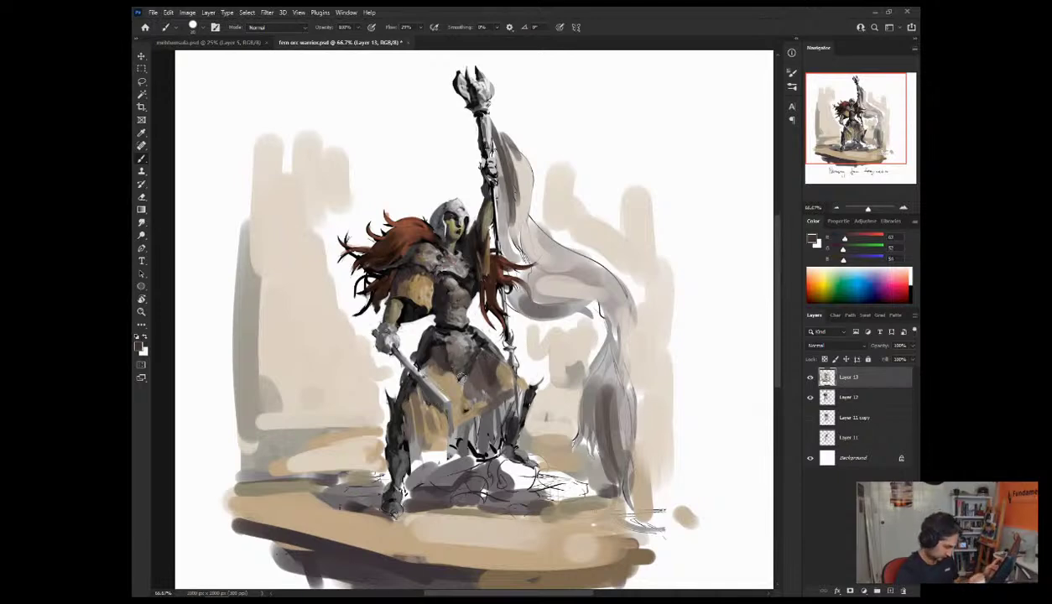
key(bracketleft)
key(bracketleft)
key(bracketleft)
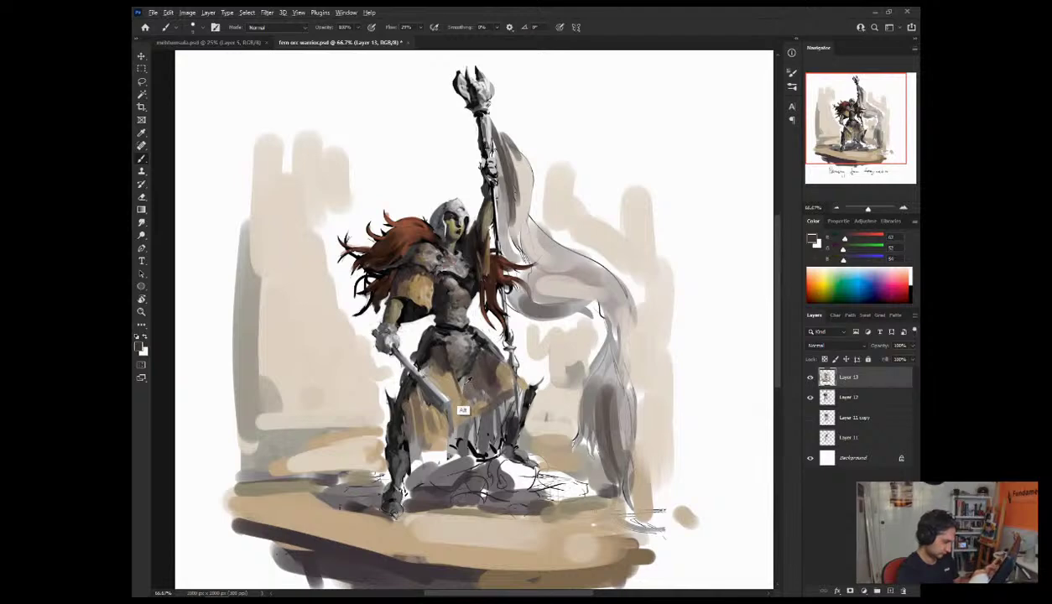
Step: Blend the skirt cloth beside and beyond the sword with sampled grey-brown and tan tones, using a larger brush
alt+click(459, 401)
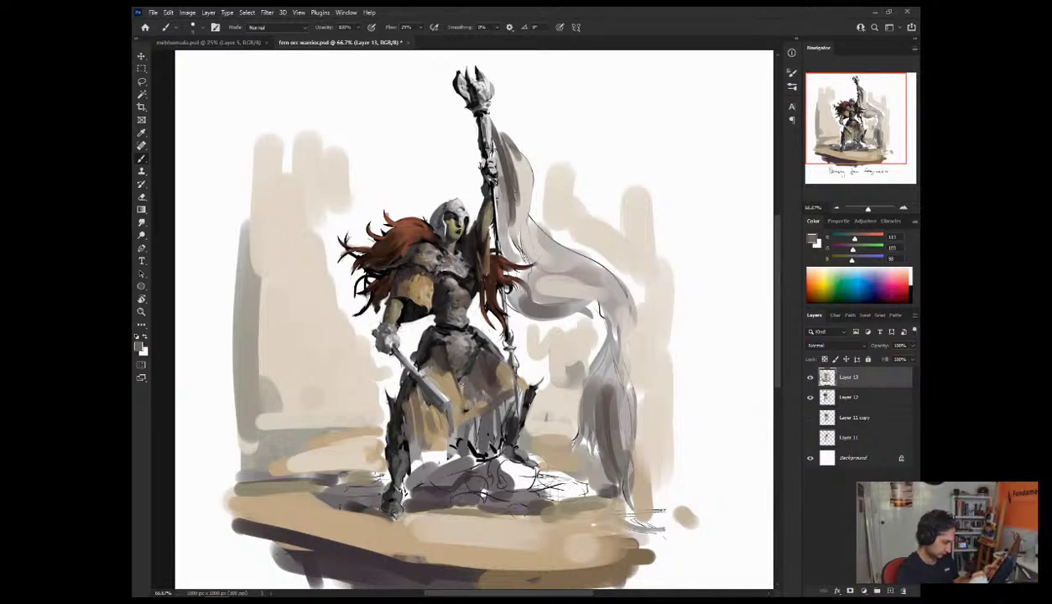
alt+click(460, 422)
key(bracketright)
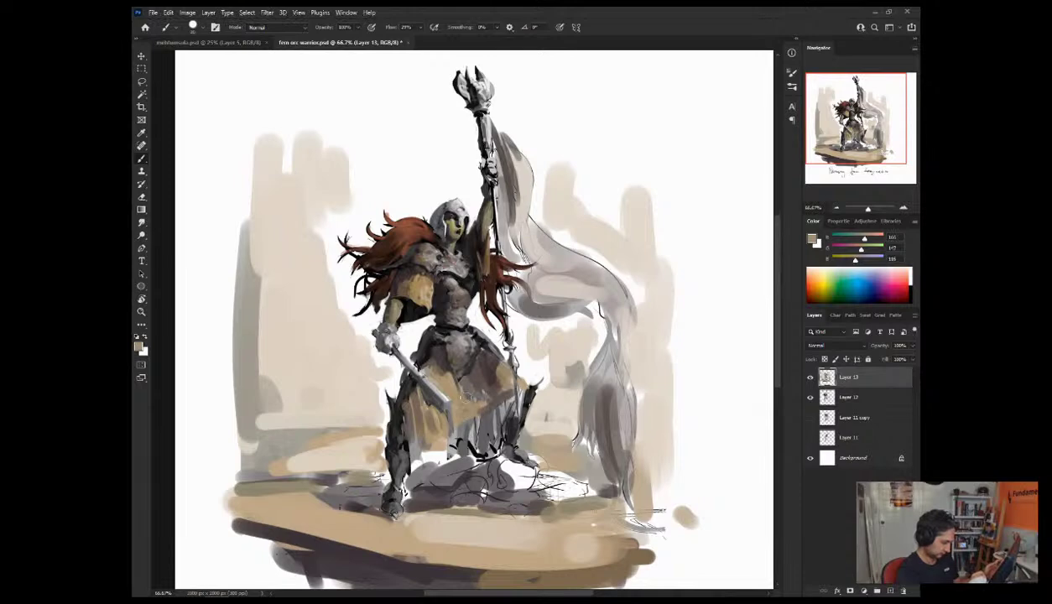
alt+click(425, 386)
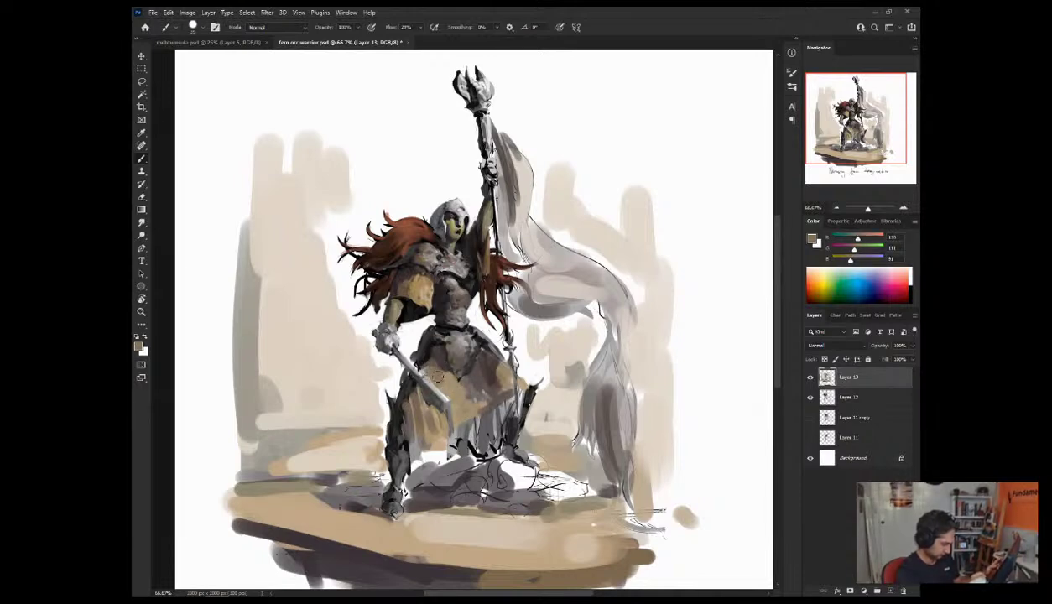
alt+click(418, 442)
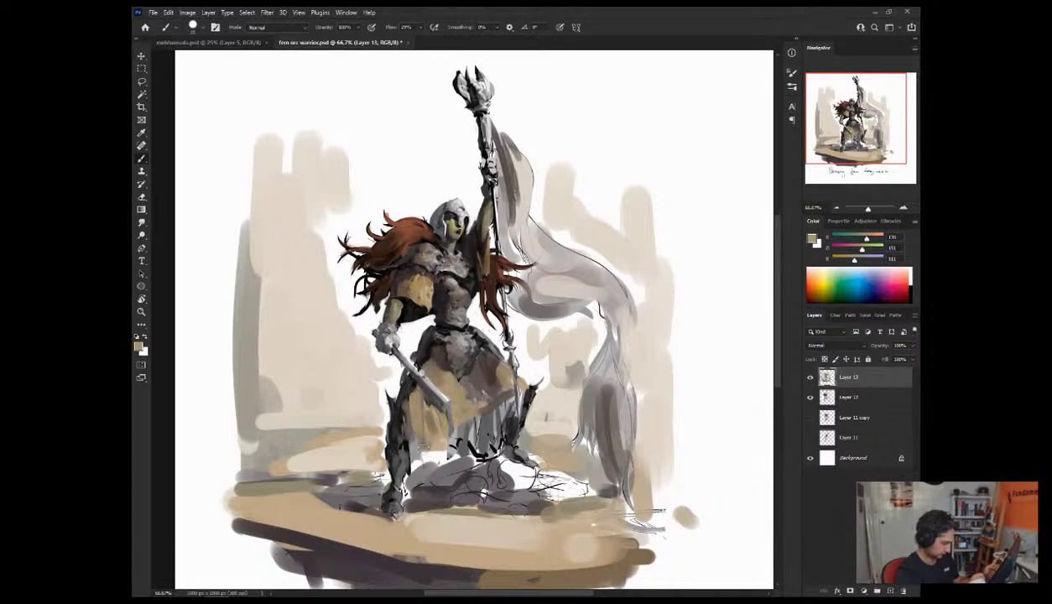
alt+click(463, 416)
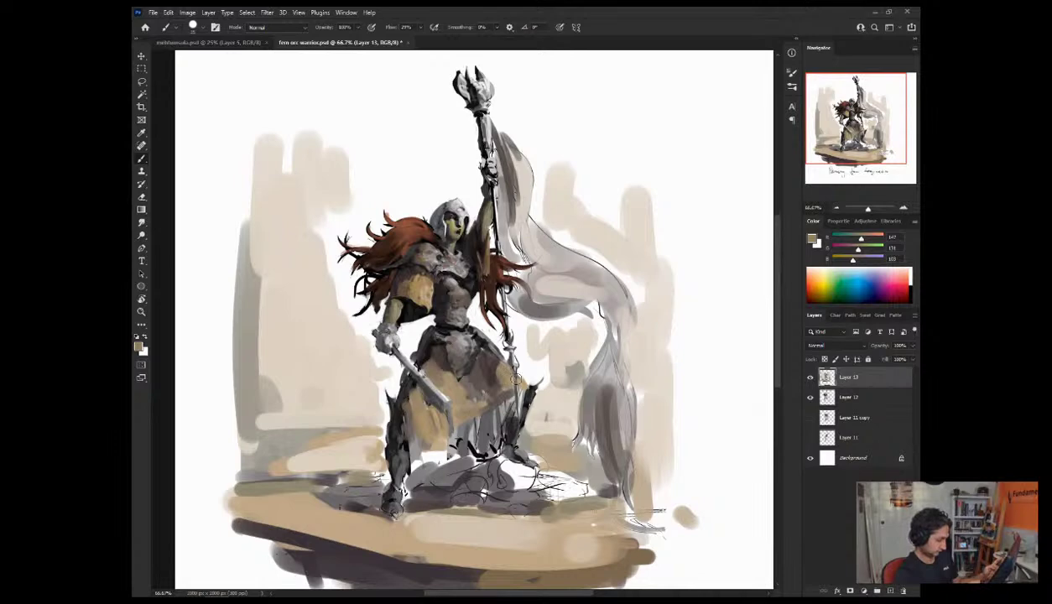
Step: Blend the skirt folds below the waist armour with sampled brown and dark brown-grey tones
alt+click(470, 381)
alt+click(495, 375)
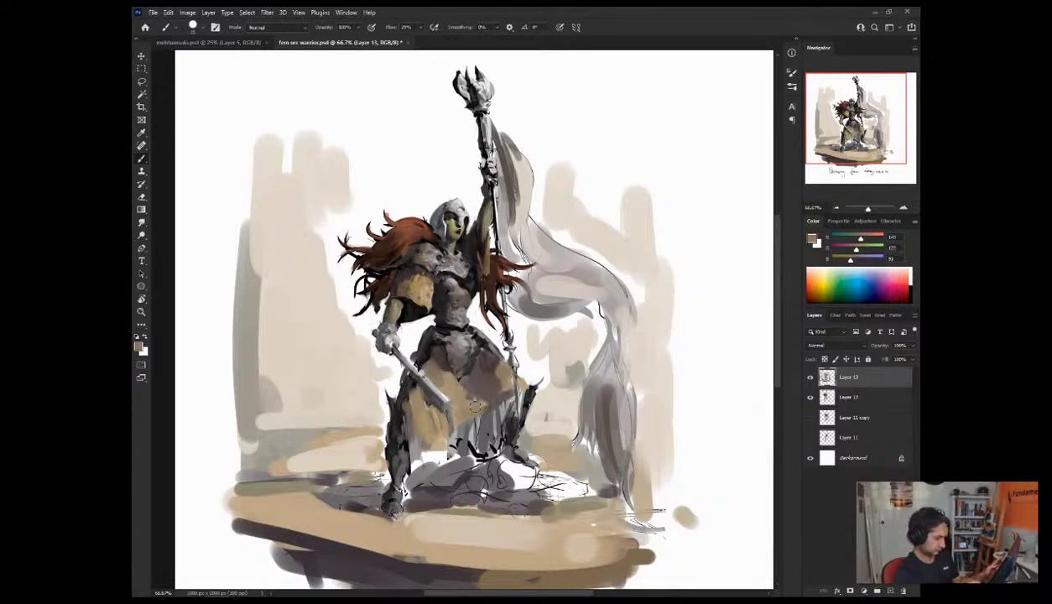
alt+click(474, 396)
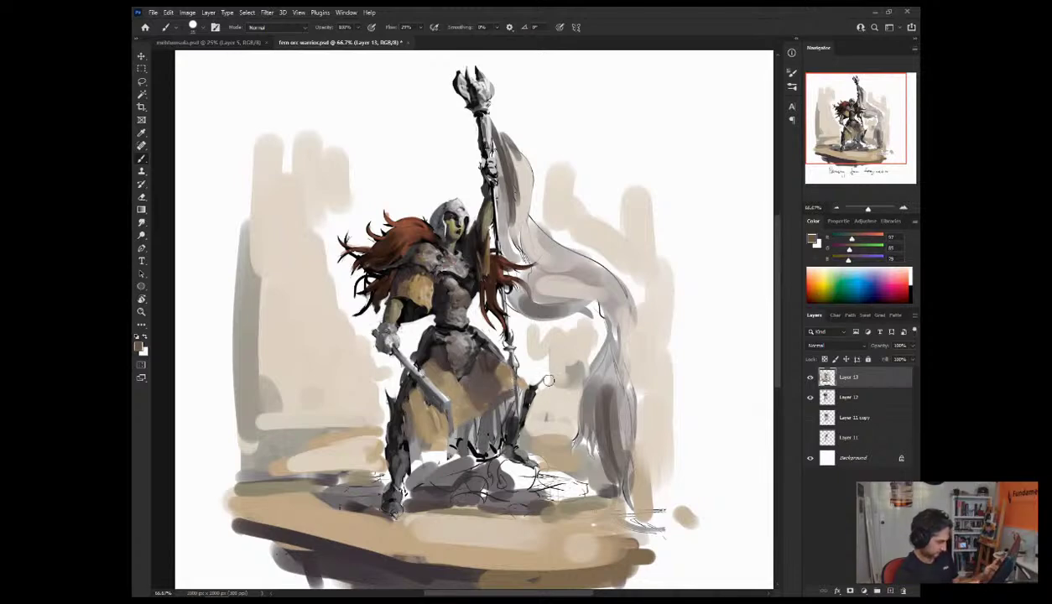
Step: Refine the lower edges of the central waist plate with sampled mid-grey, near-black and dark brown-grey, using a smaller brush
alt+click(453, 373)
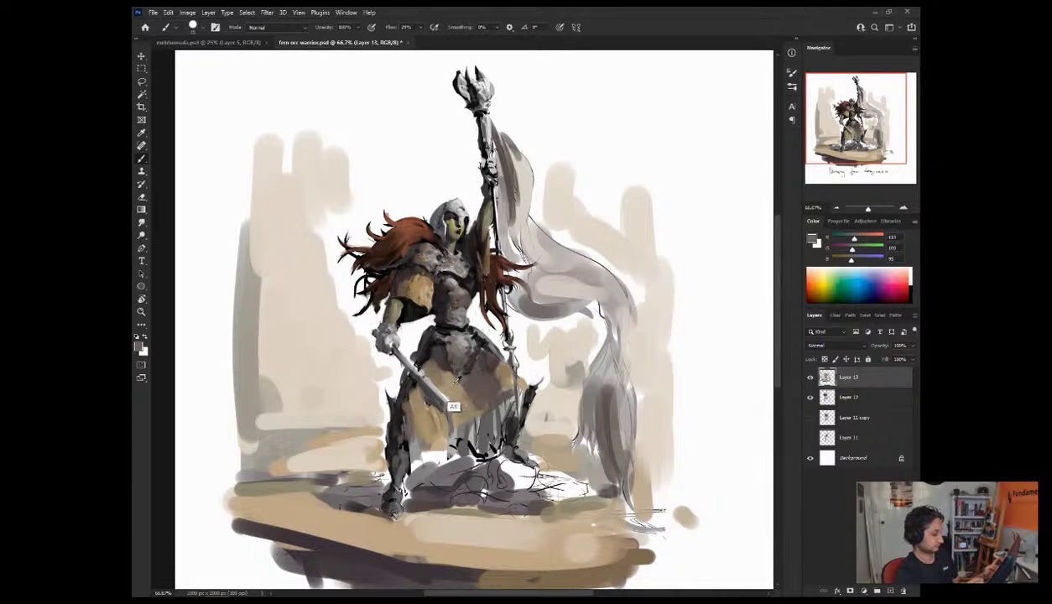
alt+click(444, 391)
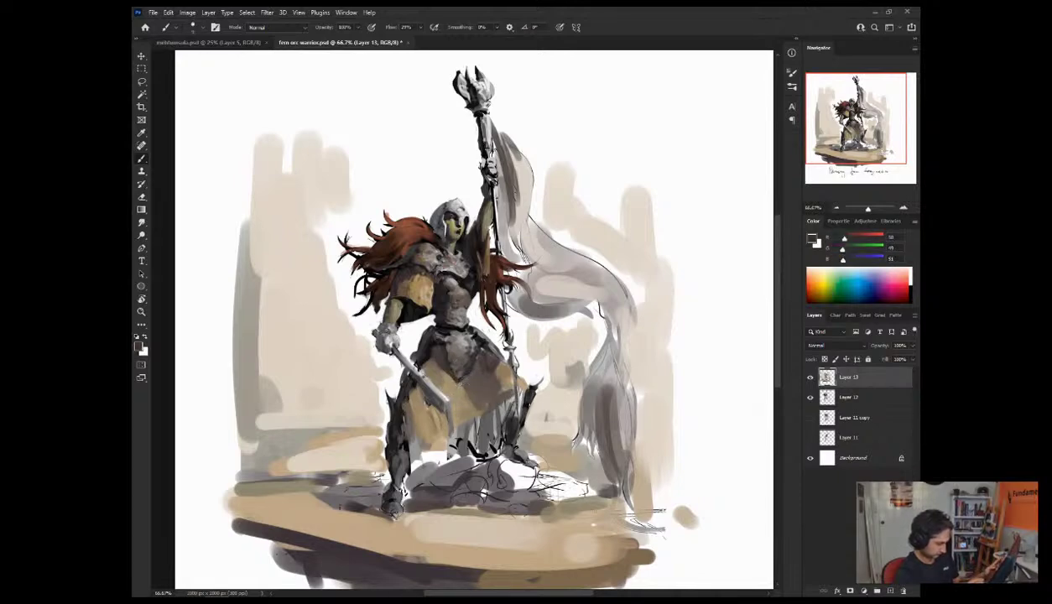
alt+click(465, 363)
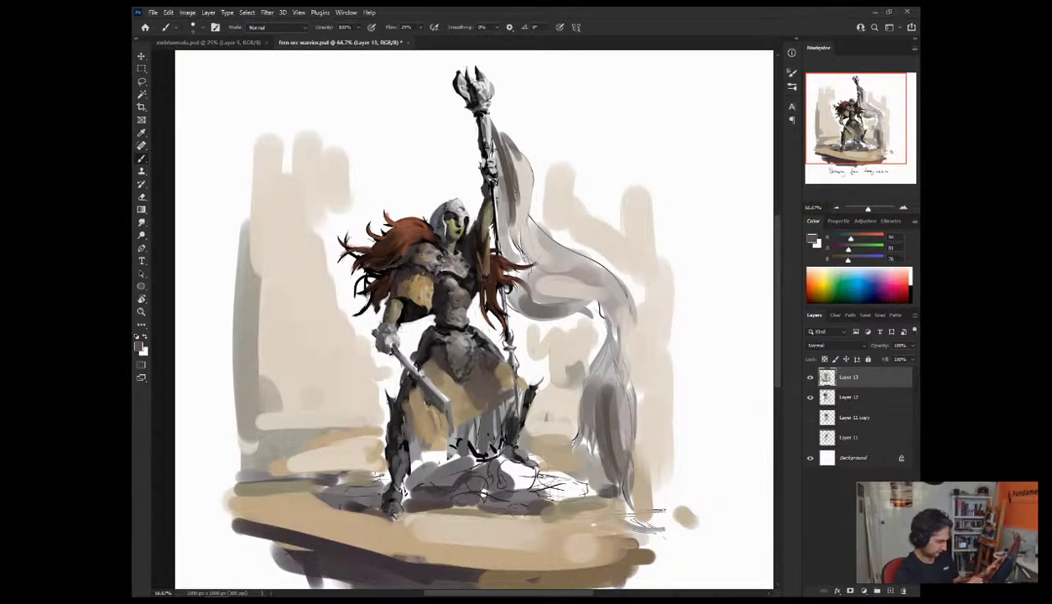
alt+click(449, 367)
Step: Flip the canvas horizontally and sharpen the waist plate's shading with sampled near-black, light grey and dark brown-grey
key(ctrl+shift+h)
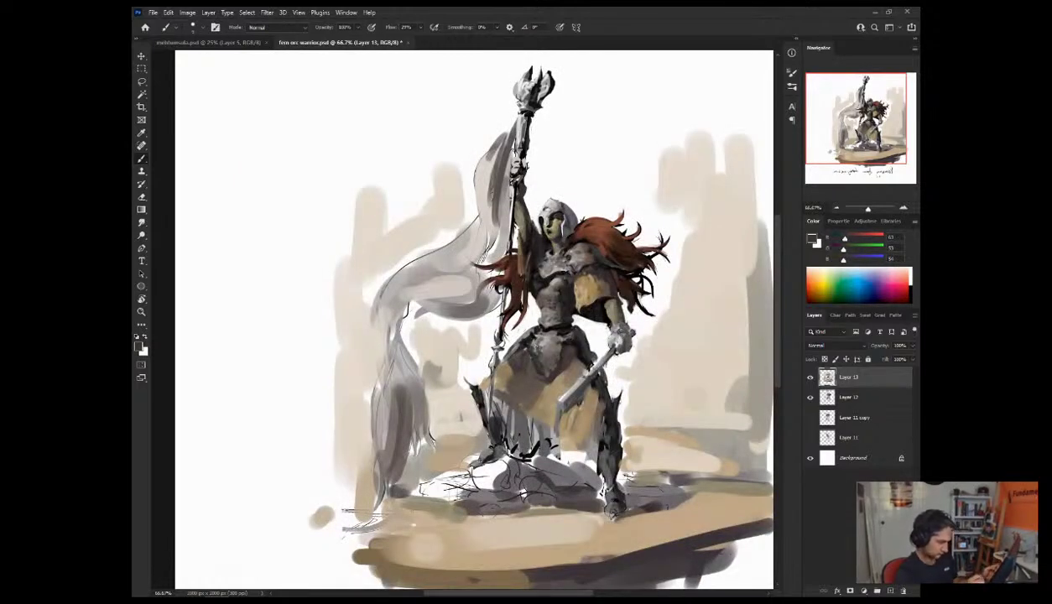
alt+click(524, 354)
alt+click(524, 356)
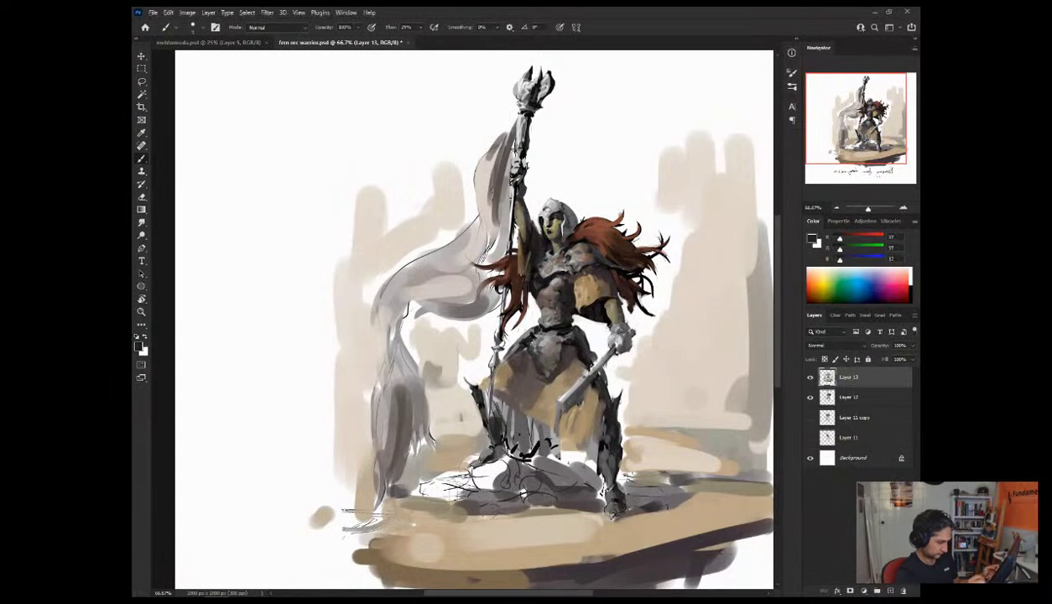
alt+click(527, 354)
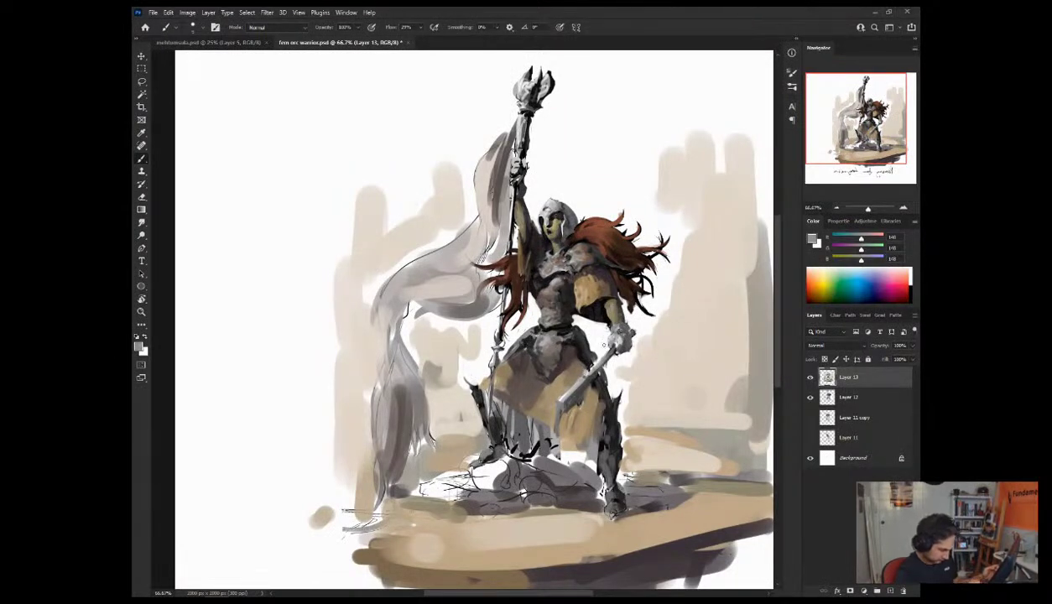
alt+click(552, 361)
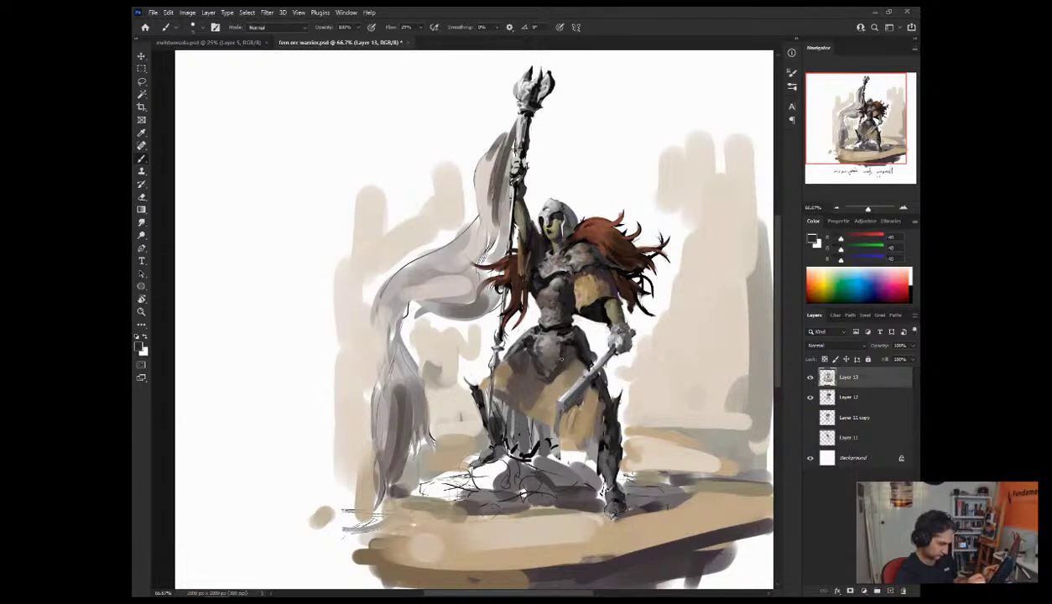
alt+click(527, 361)
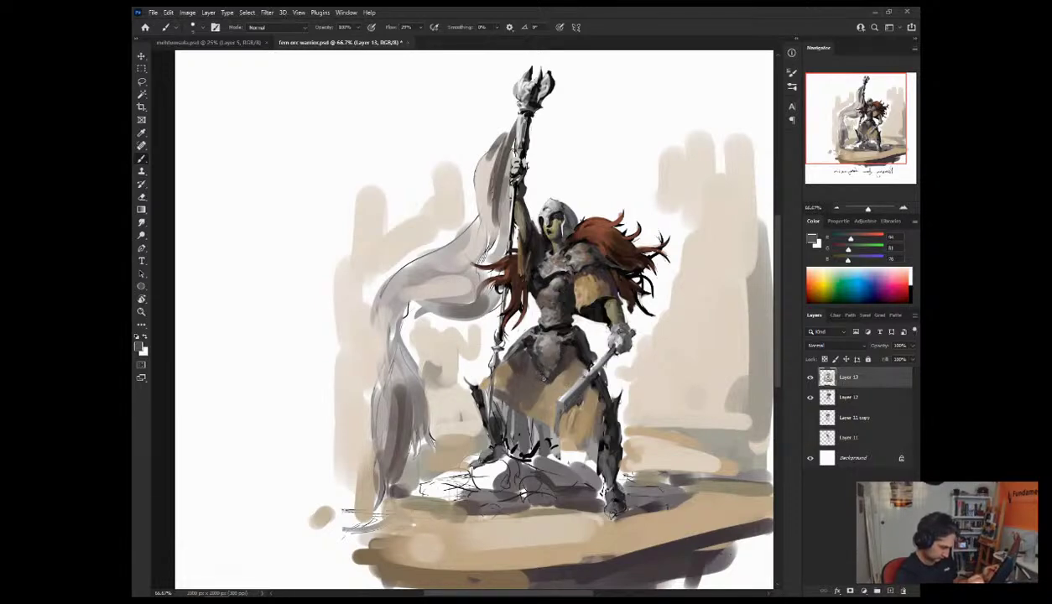
alt+click(545, 343)
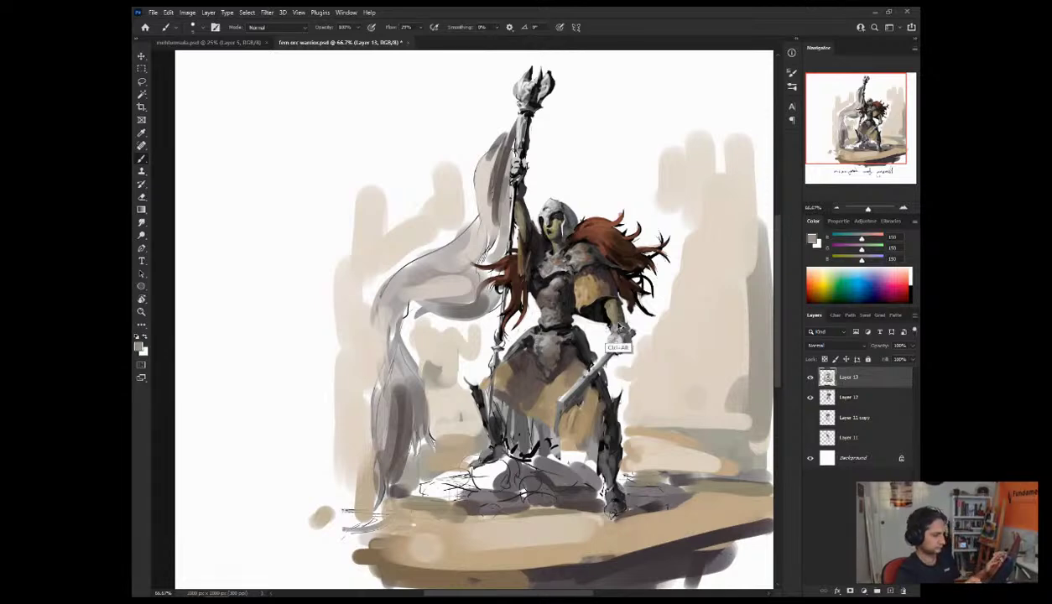
Step: Flip the canvas back and clean up the gap between sword hand and waist with sampled grey and white, undoing the last stroke
key(ctrl+shift+h)
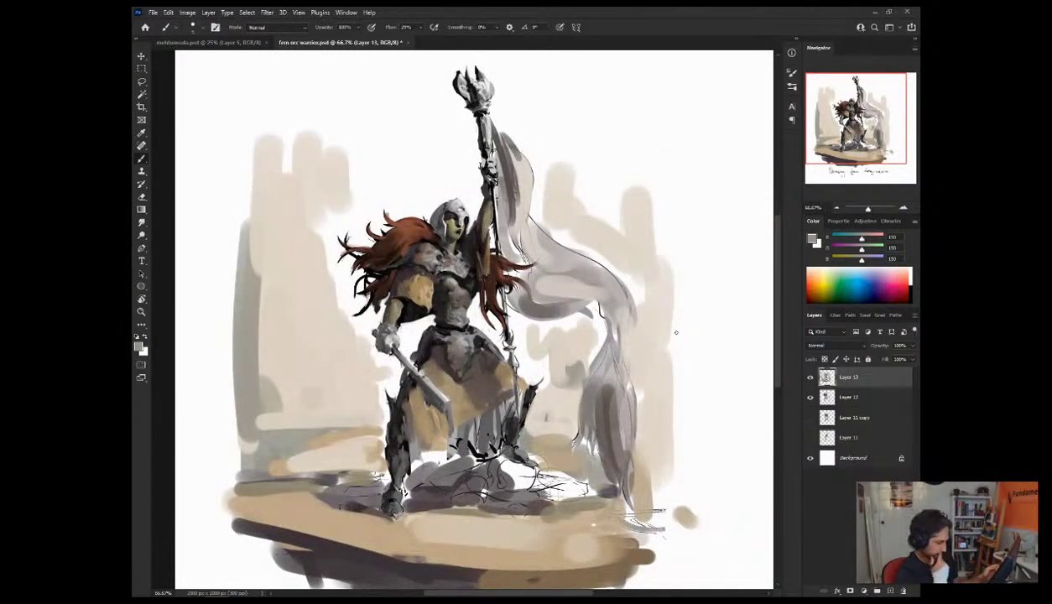
alt+click(429, 350)
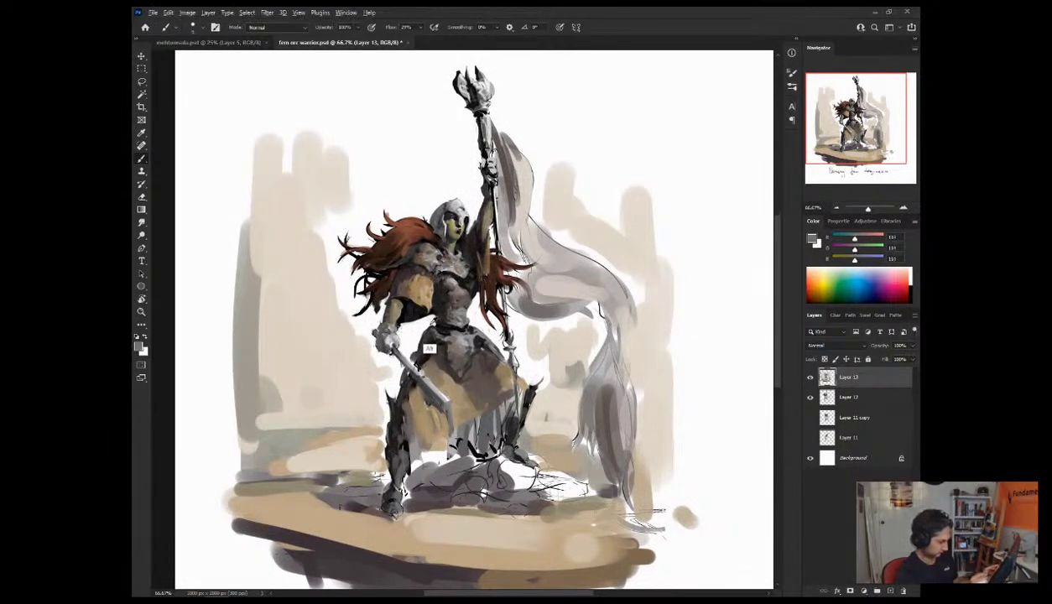
alt+click(429, 322)
mouse_move(410, 326)
mouse_down()
mouse_move(416, 337)
mouse_move(403, 350)
mouse_up()
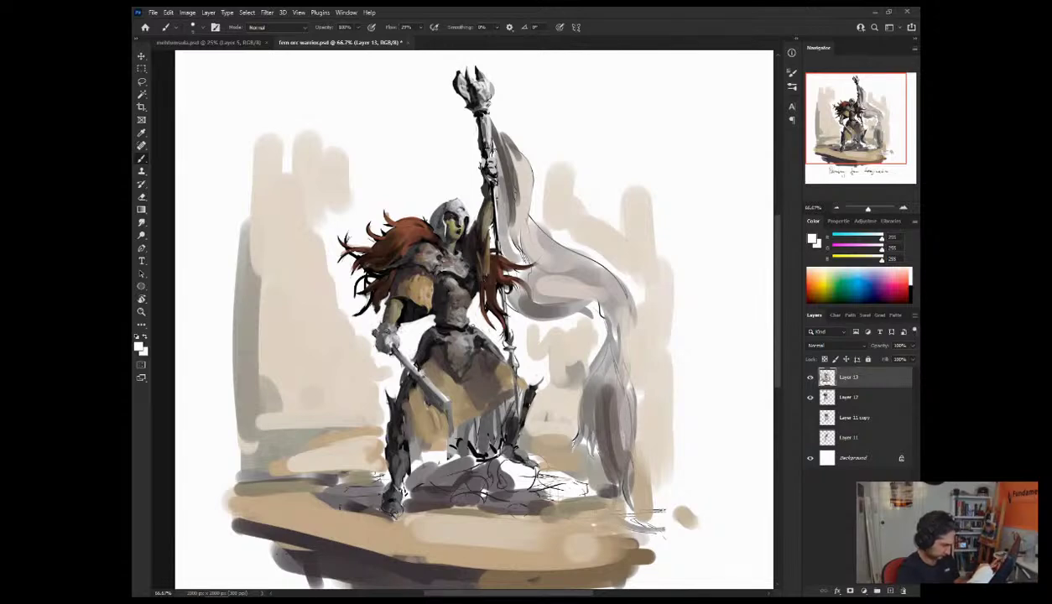
mouse_move(489, 344)
mouse_down()
mouse_move(463, 322)
mouse_move(486, 341)
mouse_up()
key(ctrl+z)
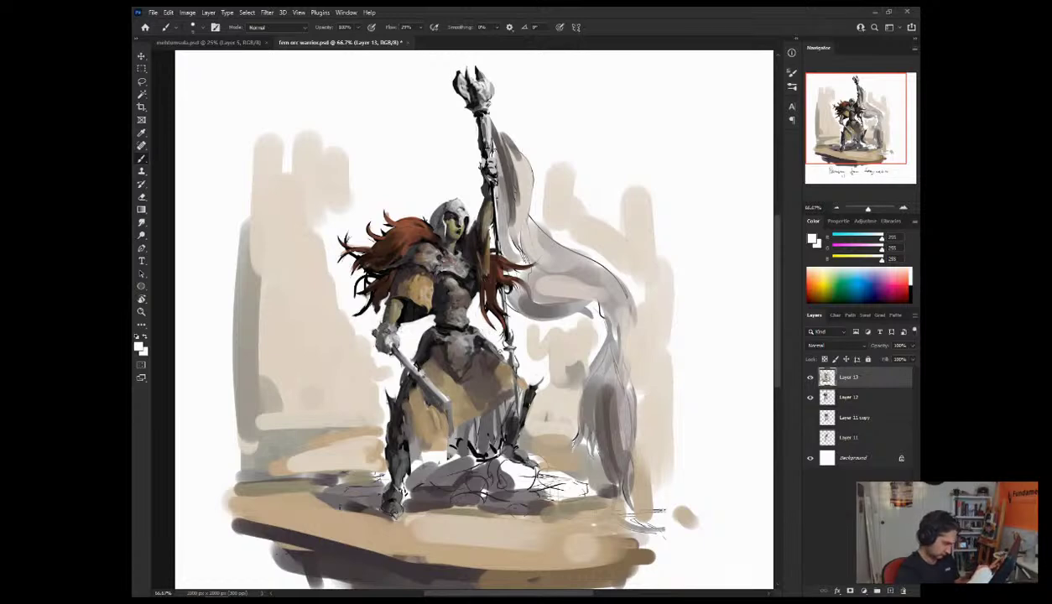
Step: Flip the canvas horizontally and repaint the hip and waist plates with sampled light and dark greys, reducing the brush for details
key(ctrl+shift+h)
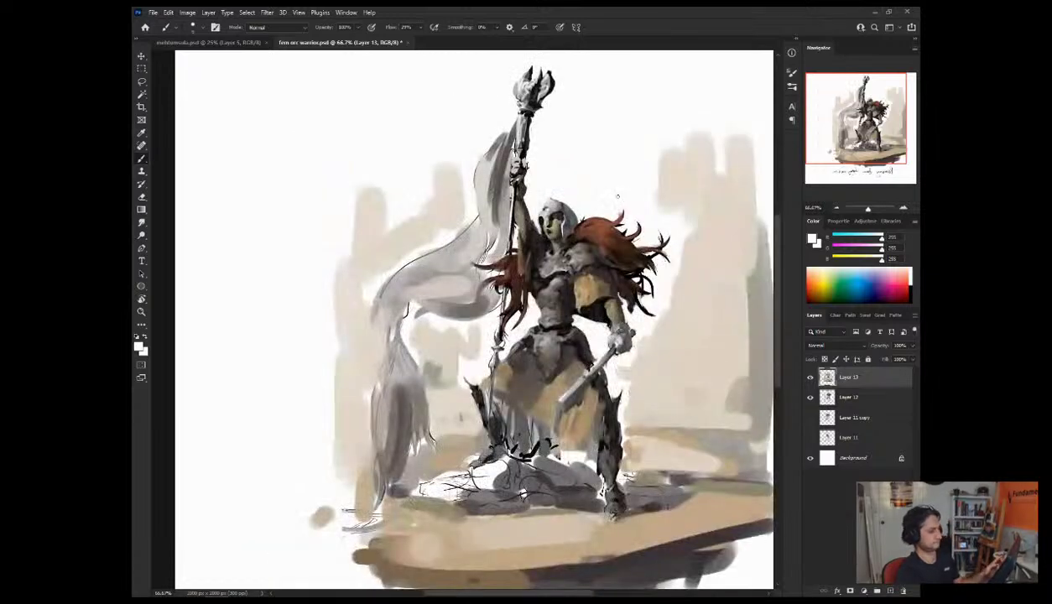
alt+click(530, 372)
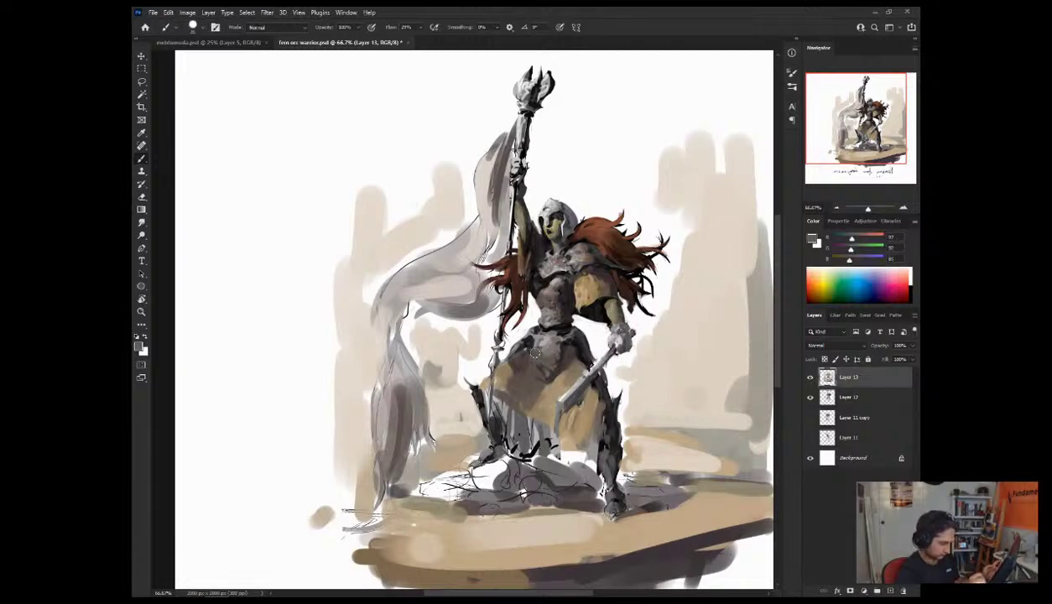
alt+click(536, 366)
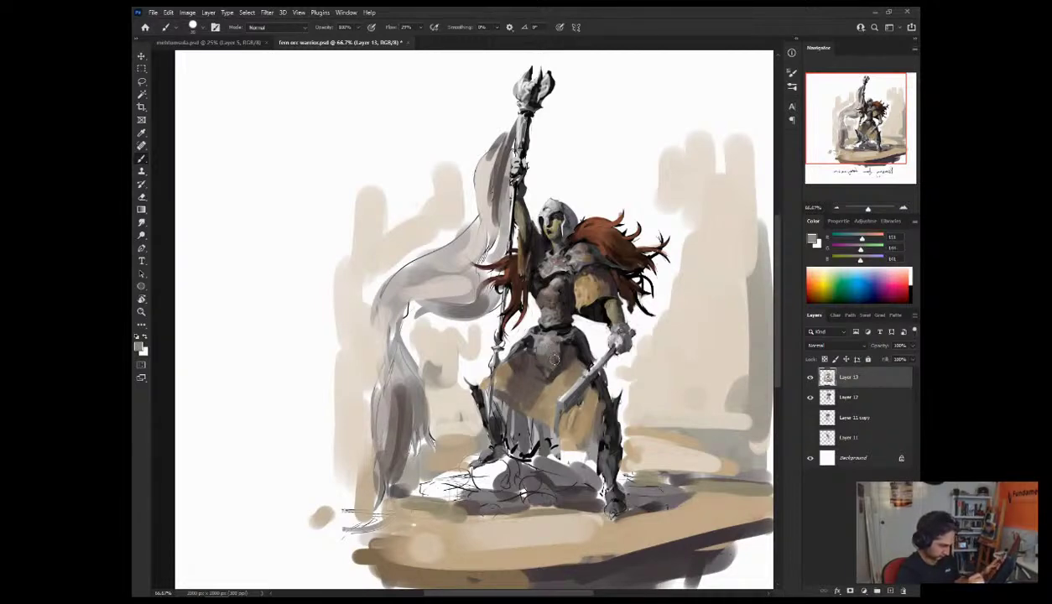
alt+click(521, 364)
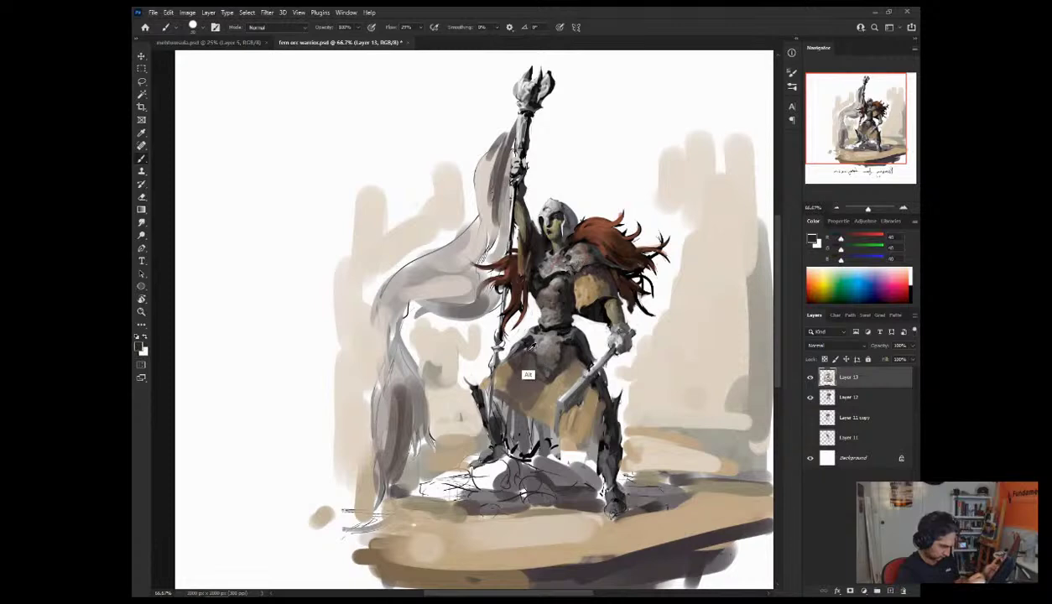
key(bracketleft)
key(bracketleft)
key(bracketleft)
key(bracketleft)
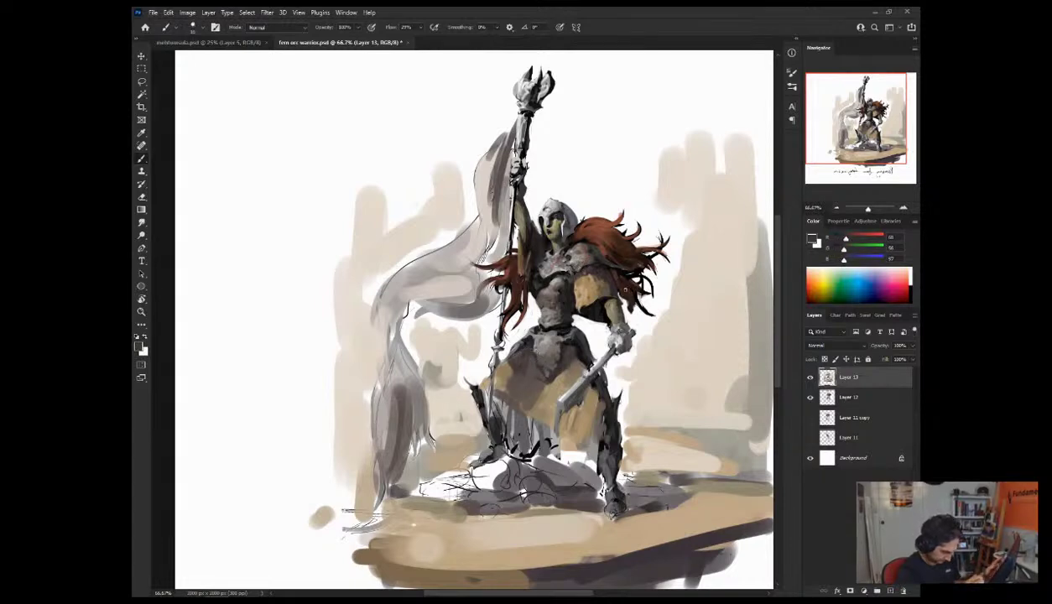
Step: Deepen the belt line and the shadows of the torso armour with sampled near-black and dark reddish-brown
alt+click(554, 319)
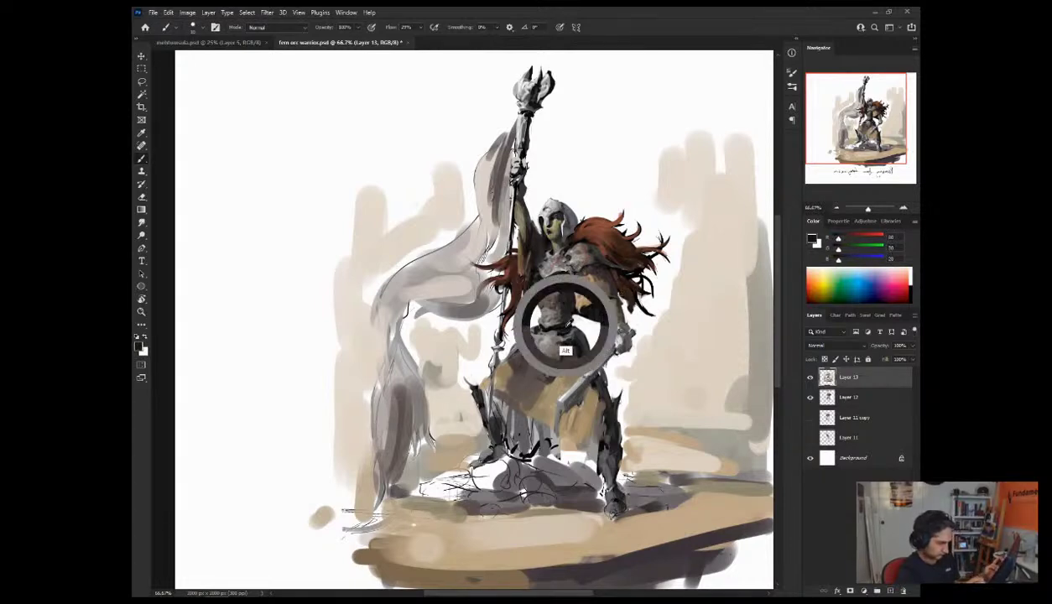
alt+click(595, 297)
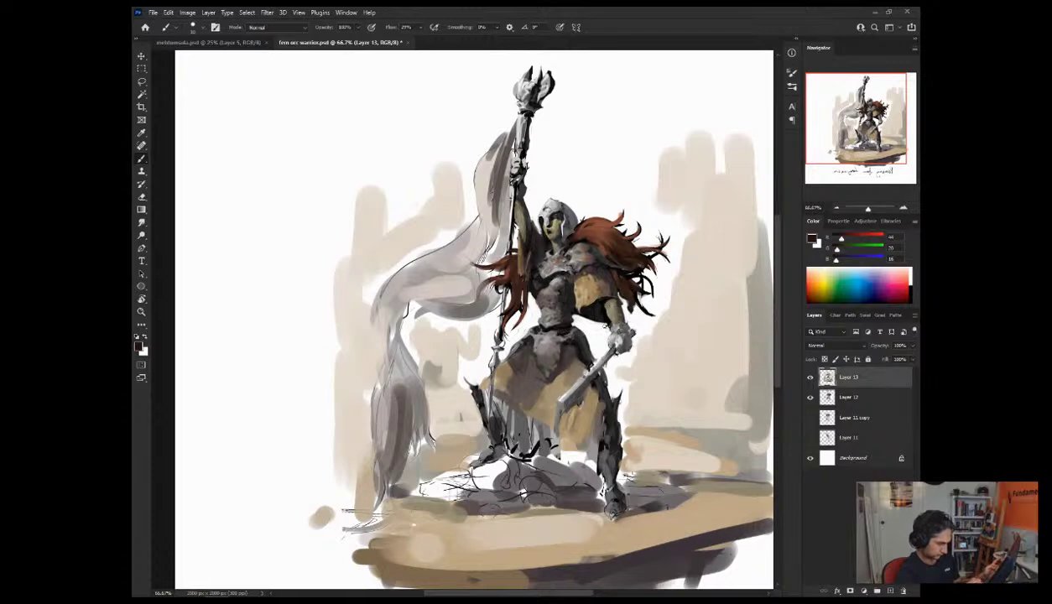
alt+click(549, 331)
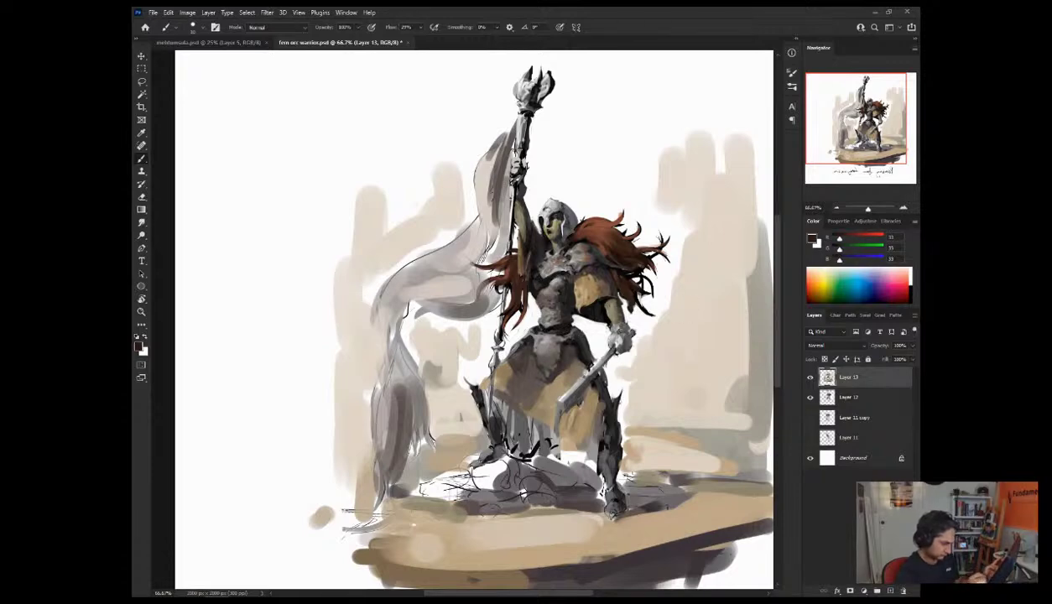
alt+click(557, 295)
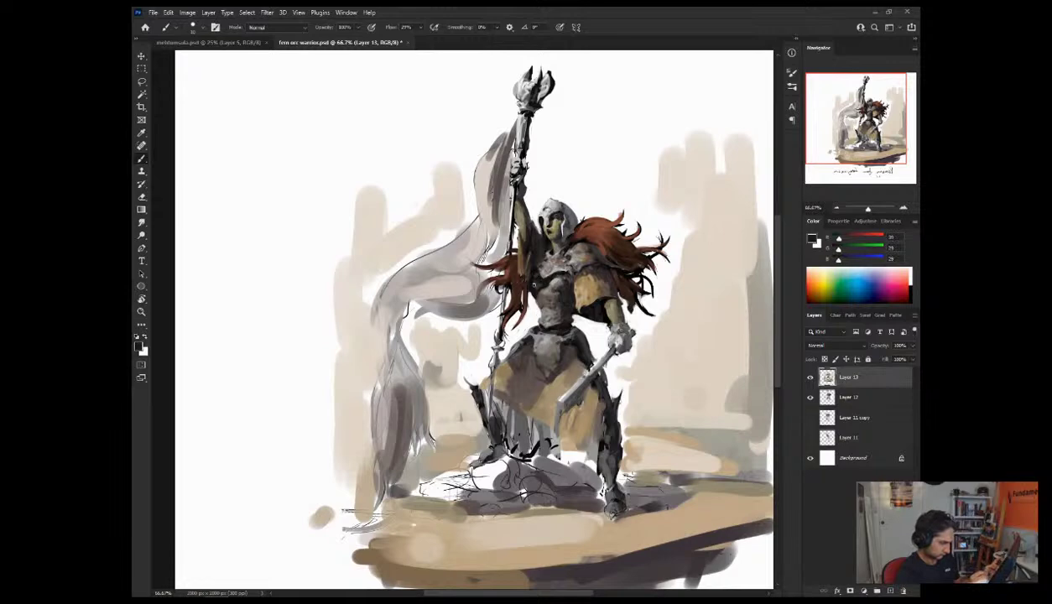
Step: Trim the waist contour with sampled white and model the torso armour with sampled dark greys, using a larger brush
alt+click(530, 322)
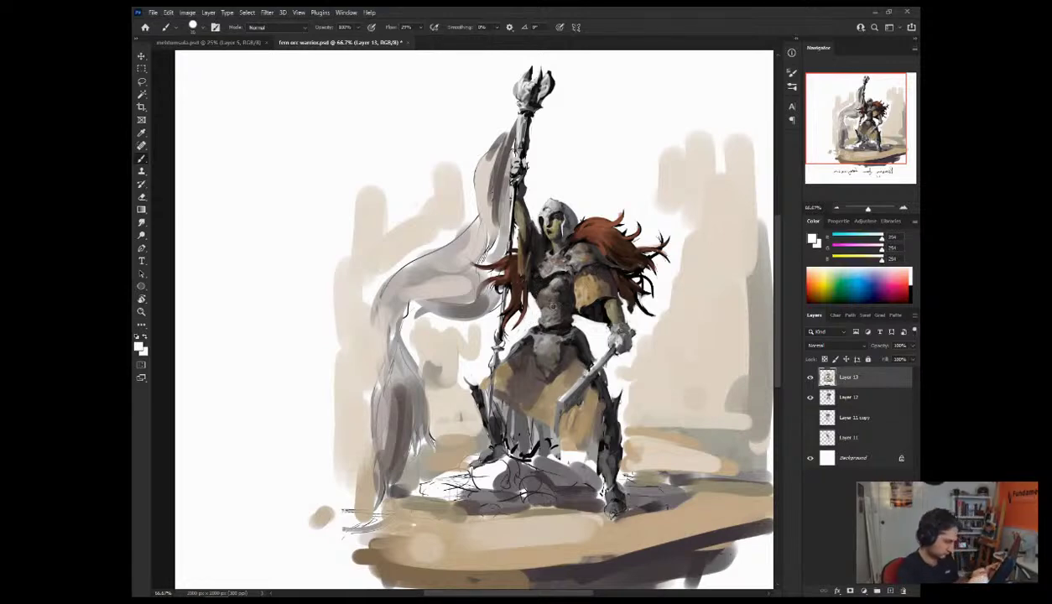
alt+click(543, 323)
alt+click(551, 300)
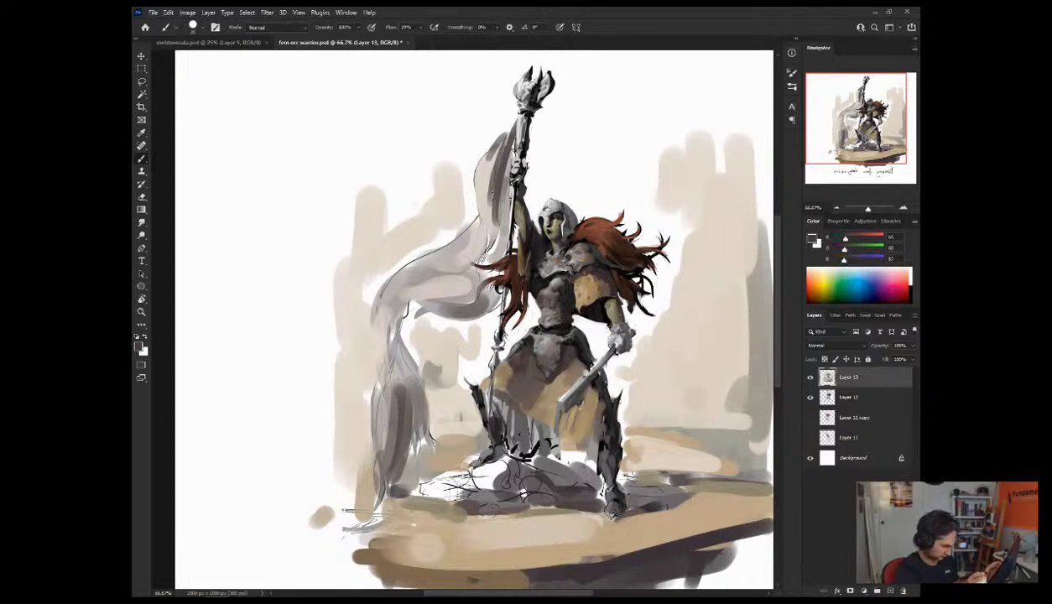
alt+click(551, 282)
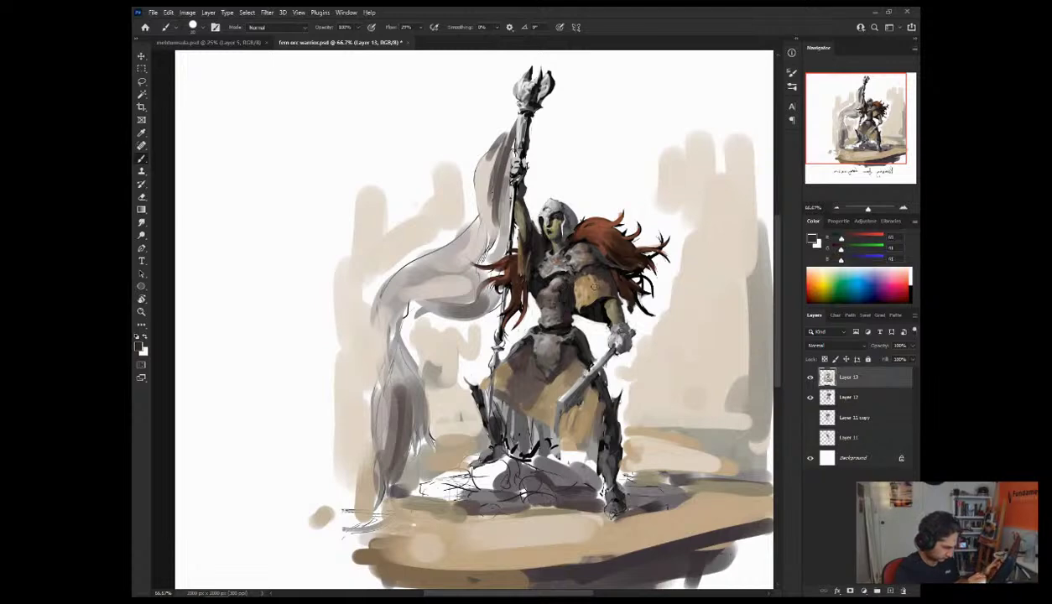
Step: Clean up the edge between the torso and the hair by the raised arm with sampled white and near-black, using a smaller brush
key(bracketleft)
key(bracketleft)
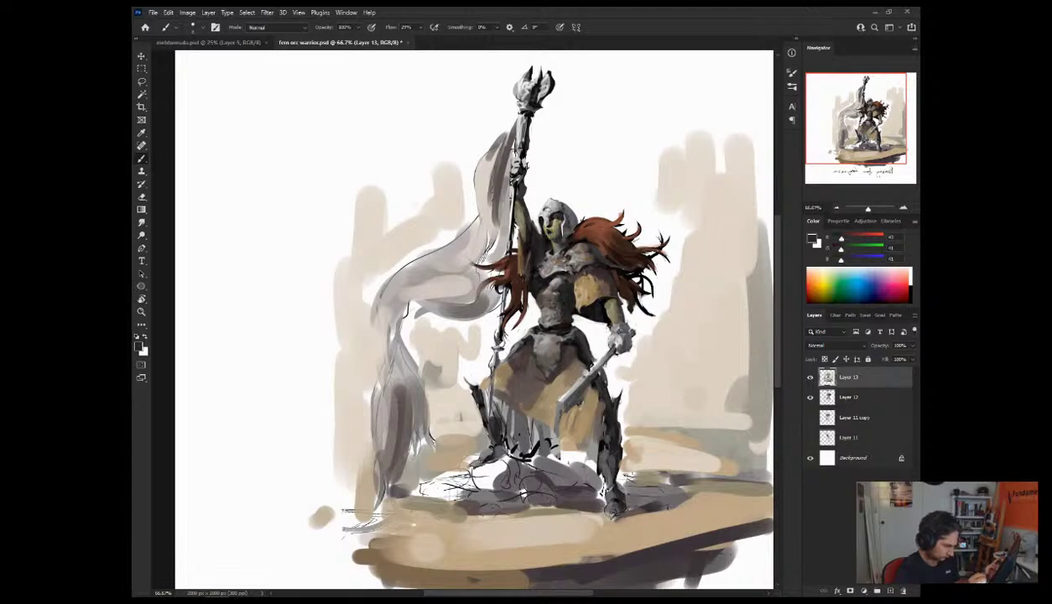
alt+click(520, 315)
drag(521, 278, 520, 291)
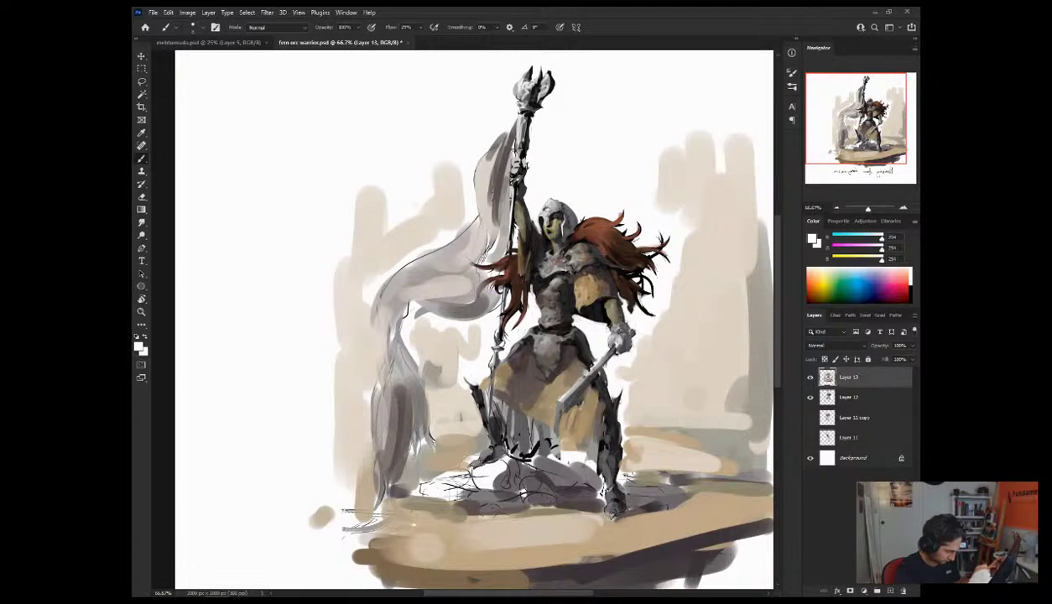
alt+click(520, 276)
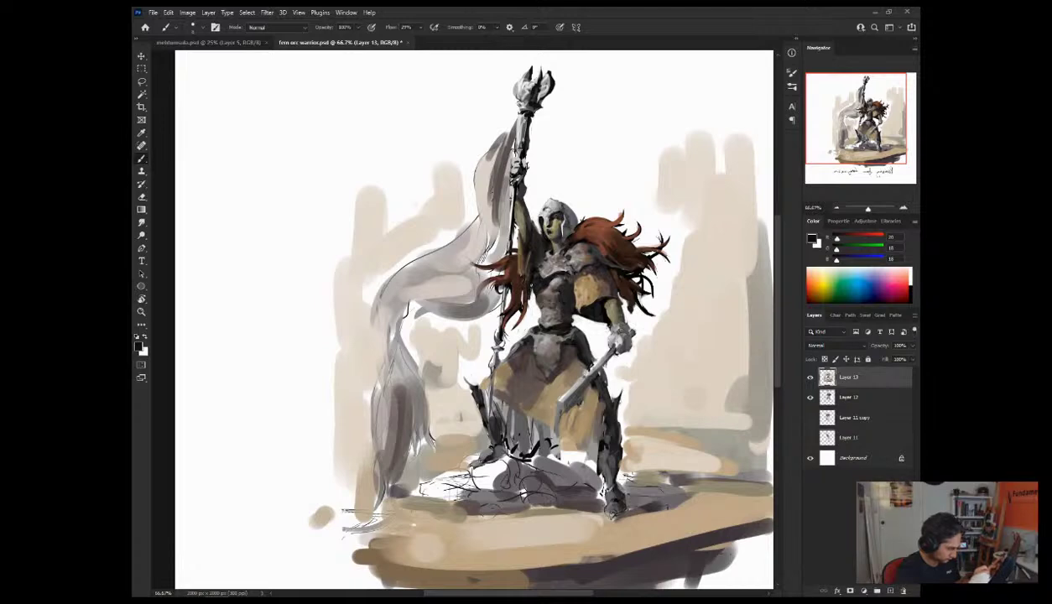
Step: Flip the canvas back, refine the torso armour with sampled dark grey, mid-grey and brown-grey, and reset the foreground colour to black
key(ctrl+shift+h)
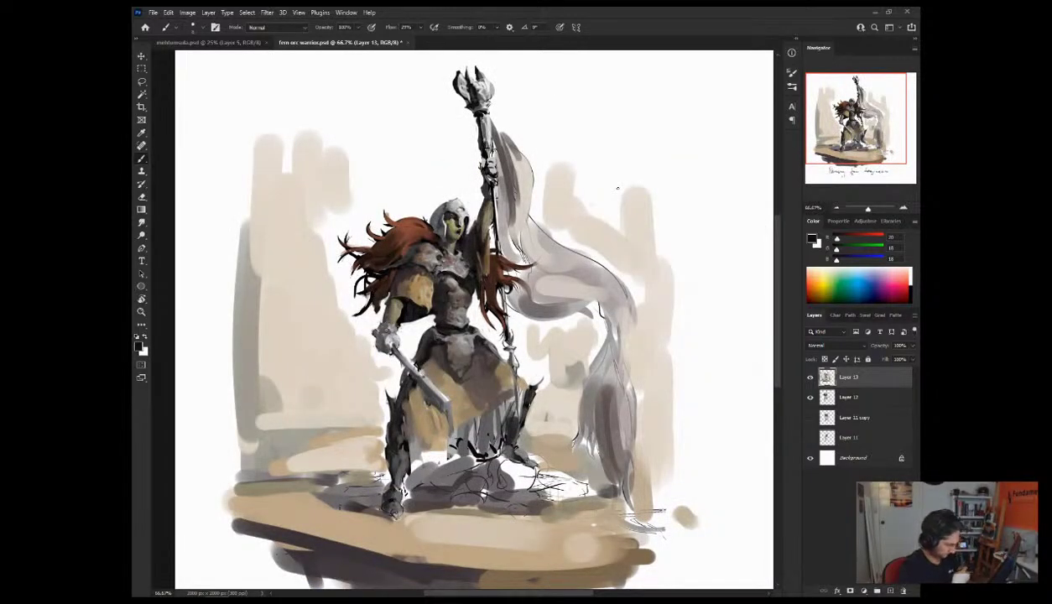
alt+click(462, 309)
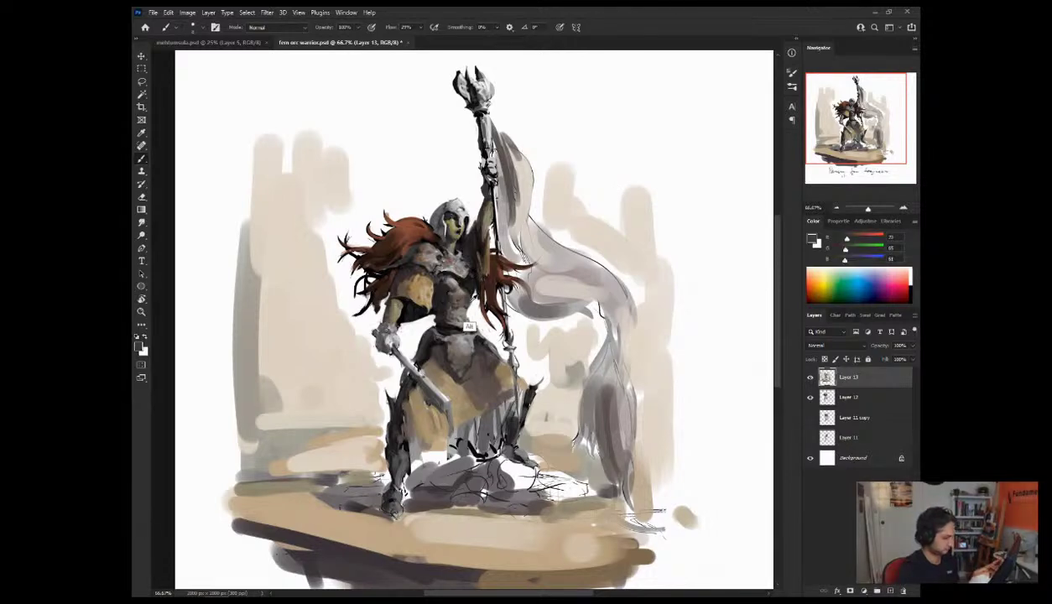
alt+click(457, 303)
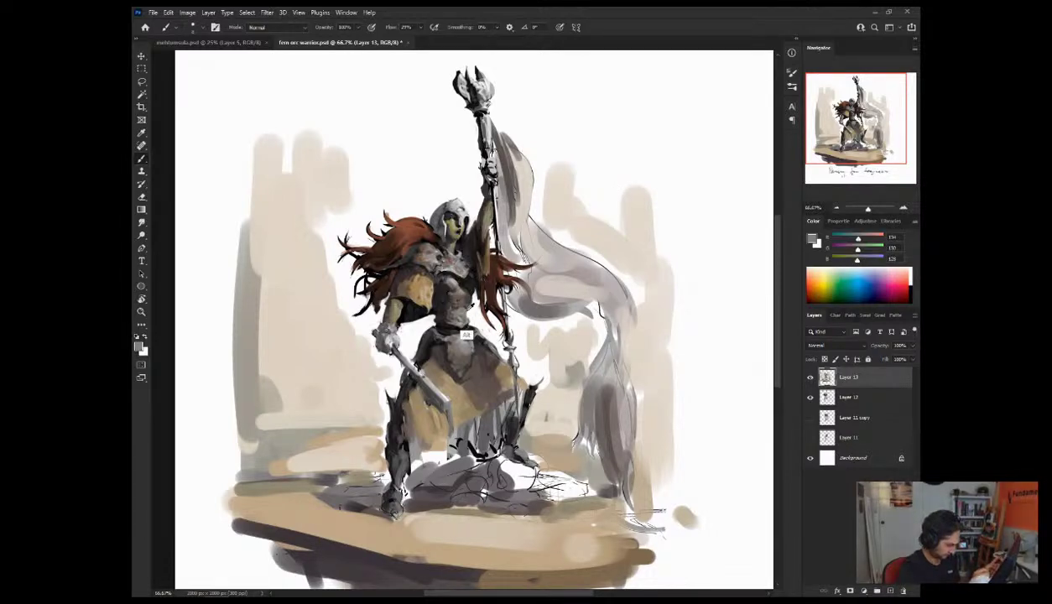
alt+click(438, 306)
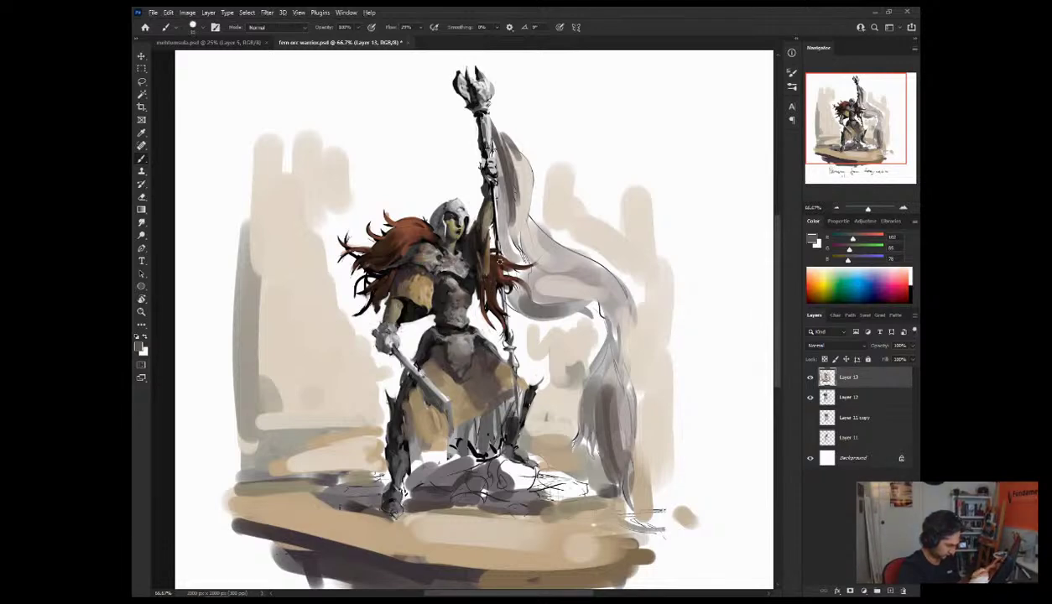
key(d)
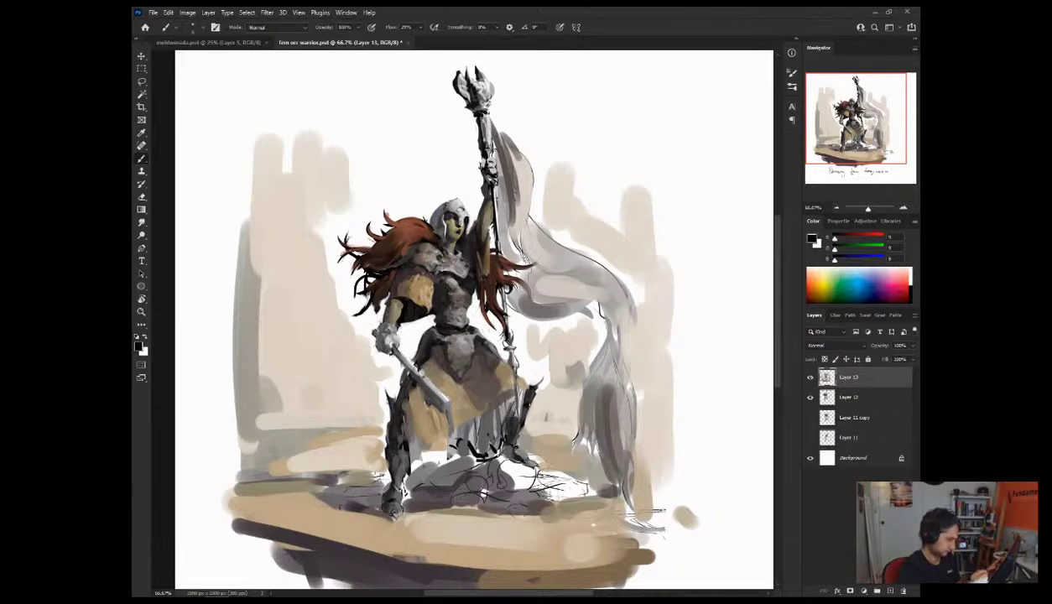
Step: Clean up the waist contour and refine the hip armour below the belt with white, sampled off-white and mid-greys
alt+click(416, 340)
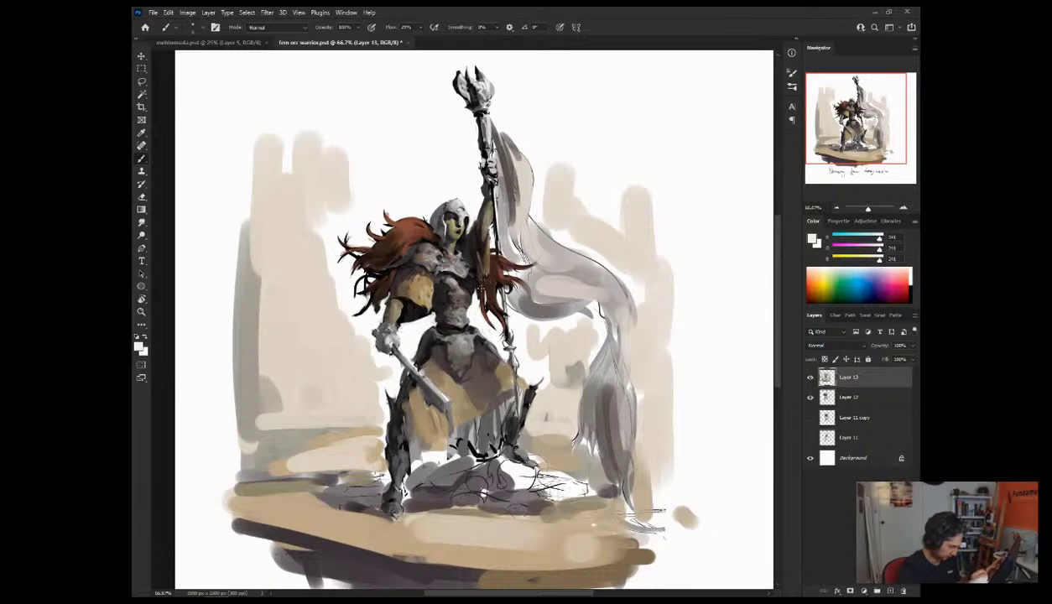
alt+click(466, 345)
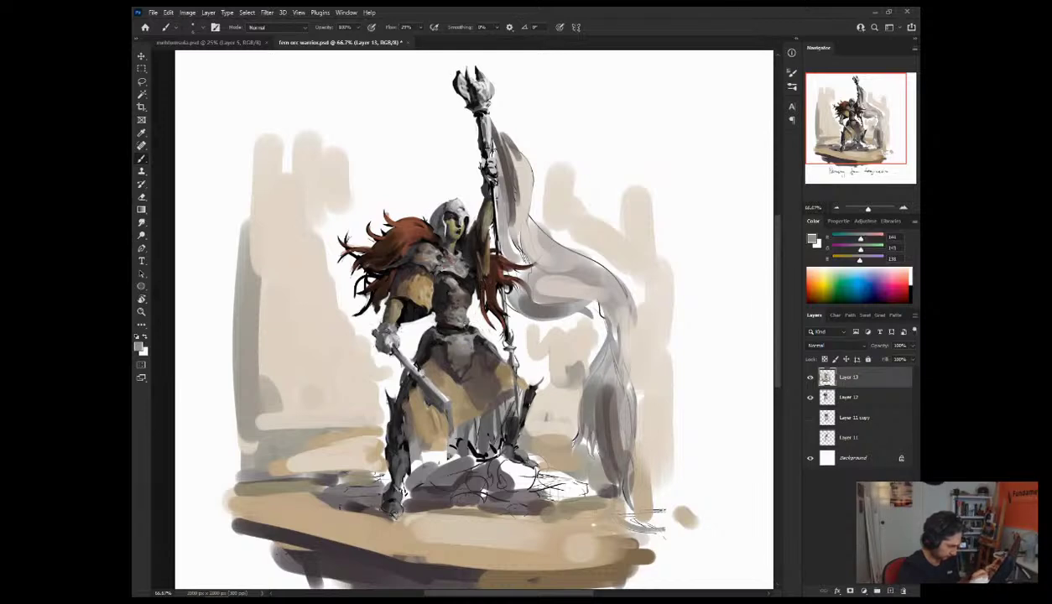
key(x)
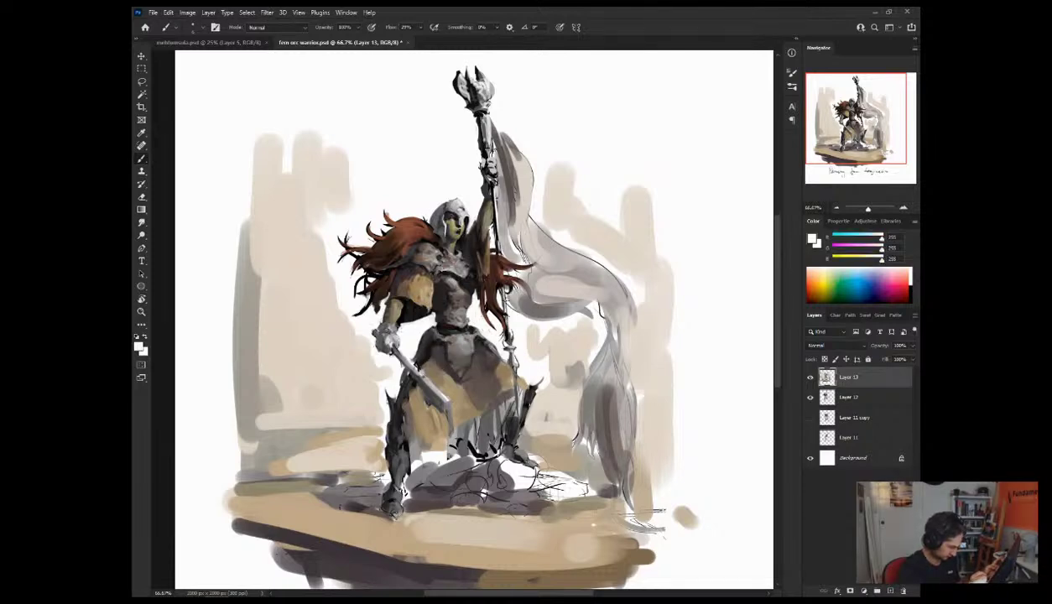
alt+click(427, 350)
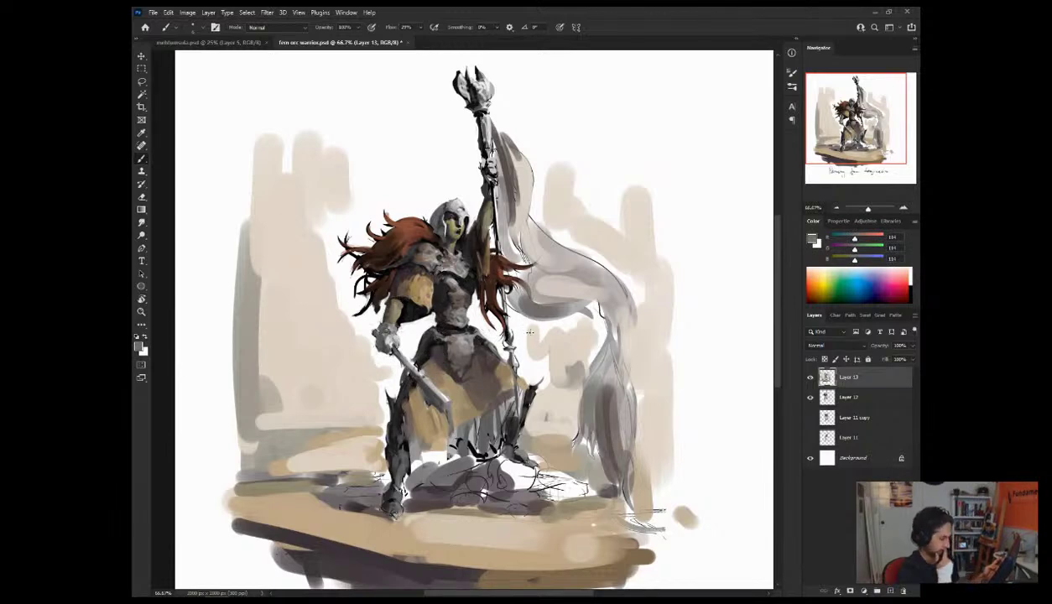
Step: Define the belt line and model the hip plate beneath it with black, sampled light grey and dark reddish near-black
key(d)
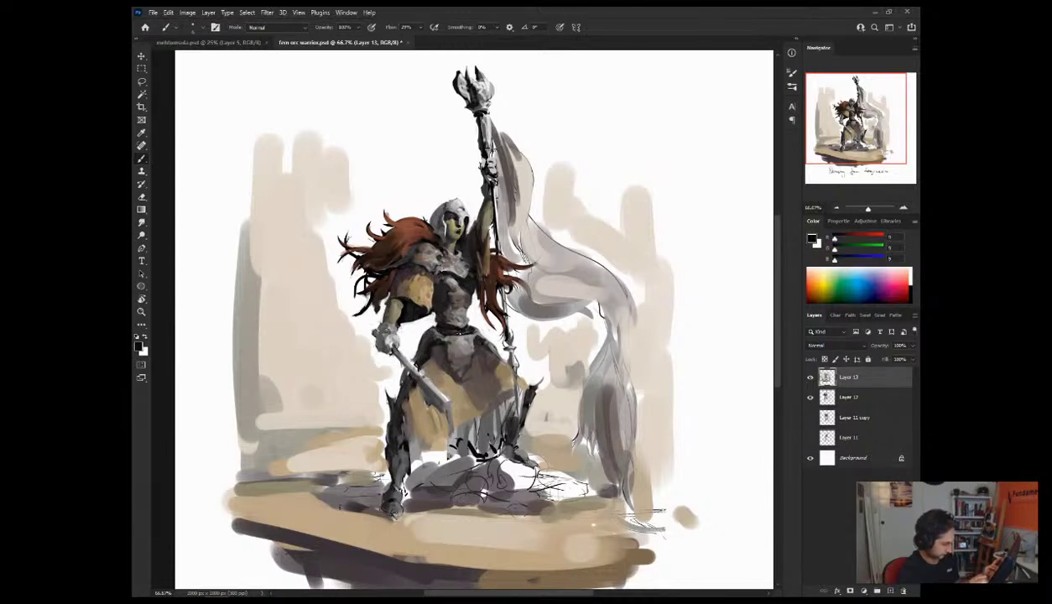
alt+click(448, 329)
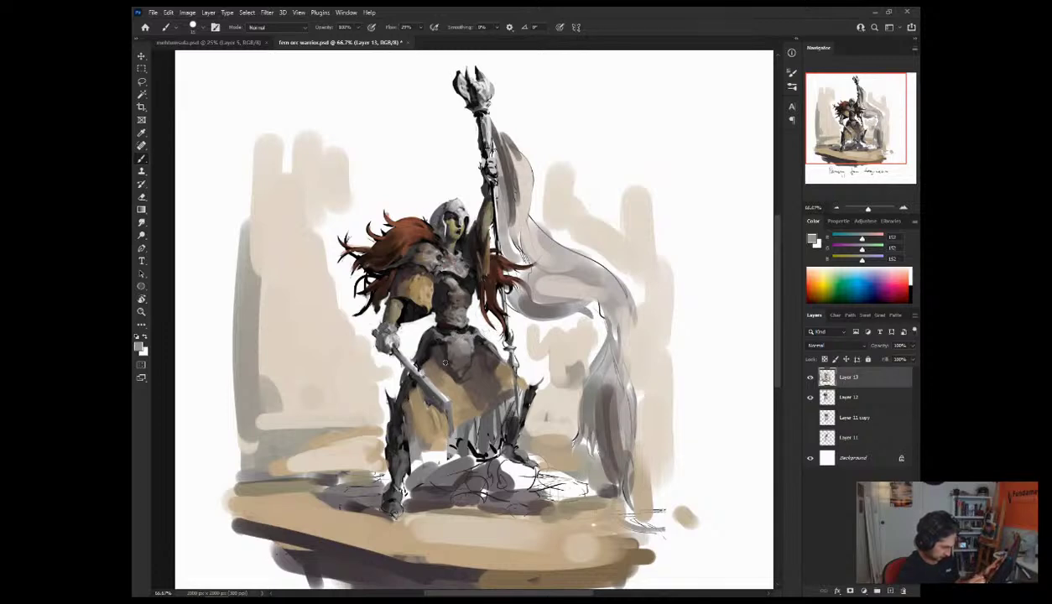
alt+click(460, 346)
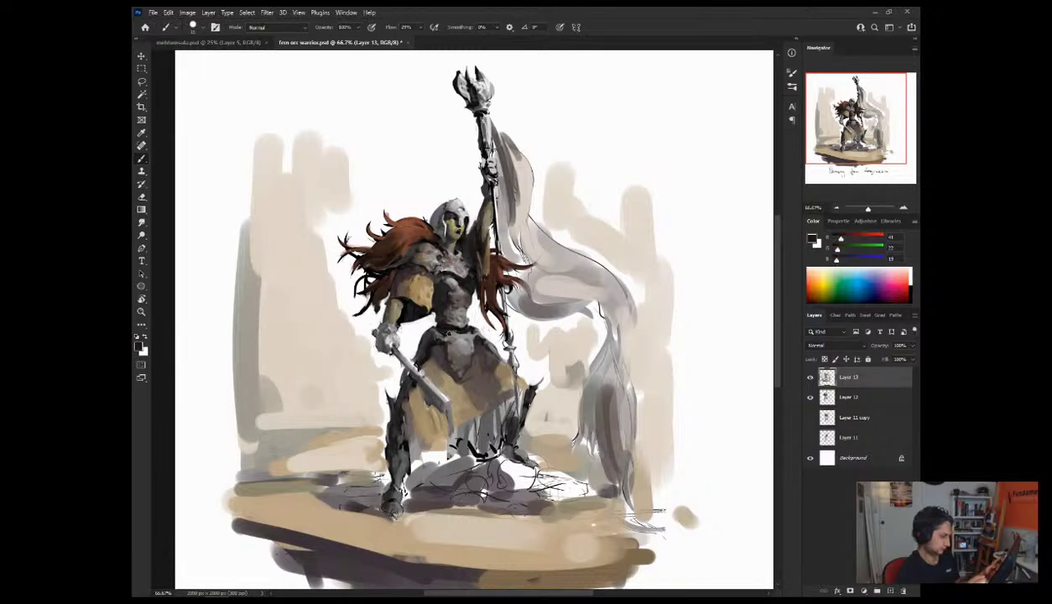
alt+click(455, 322)
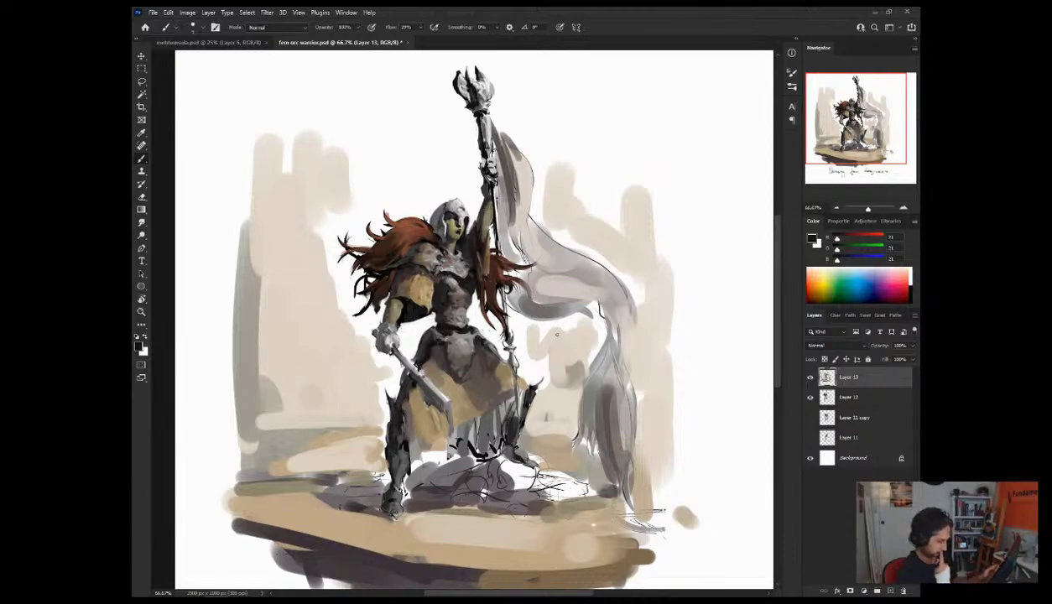
alt+click(440, 329)
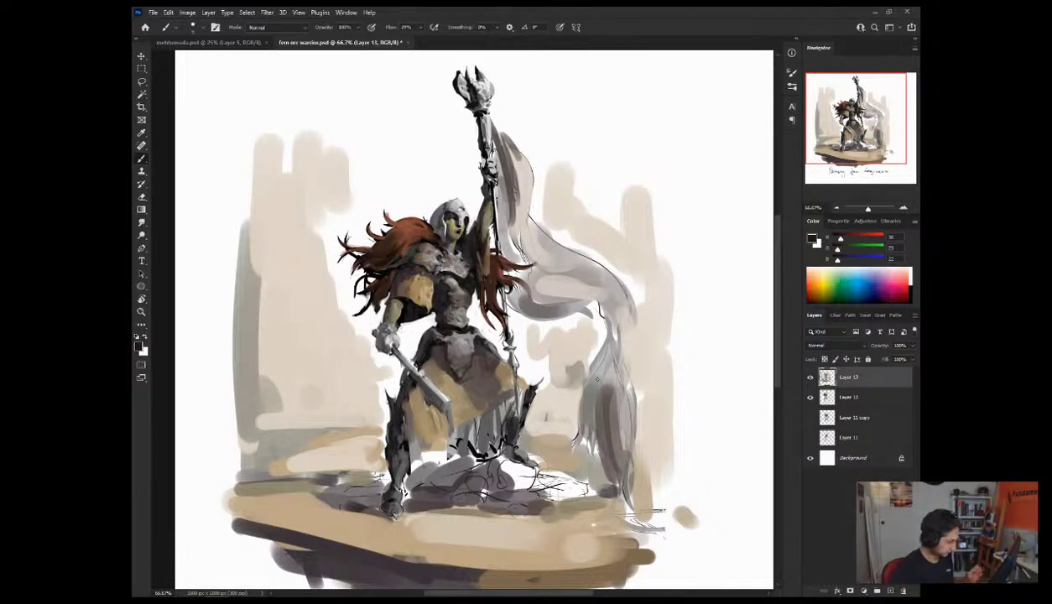
Step: Touch up the shadowed hair beside the armoured shoulder with sampled dark brown-greys
alt+click(391, 268)
drag(392, 282, 384, 291)
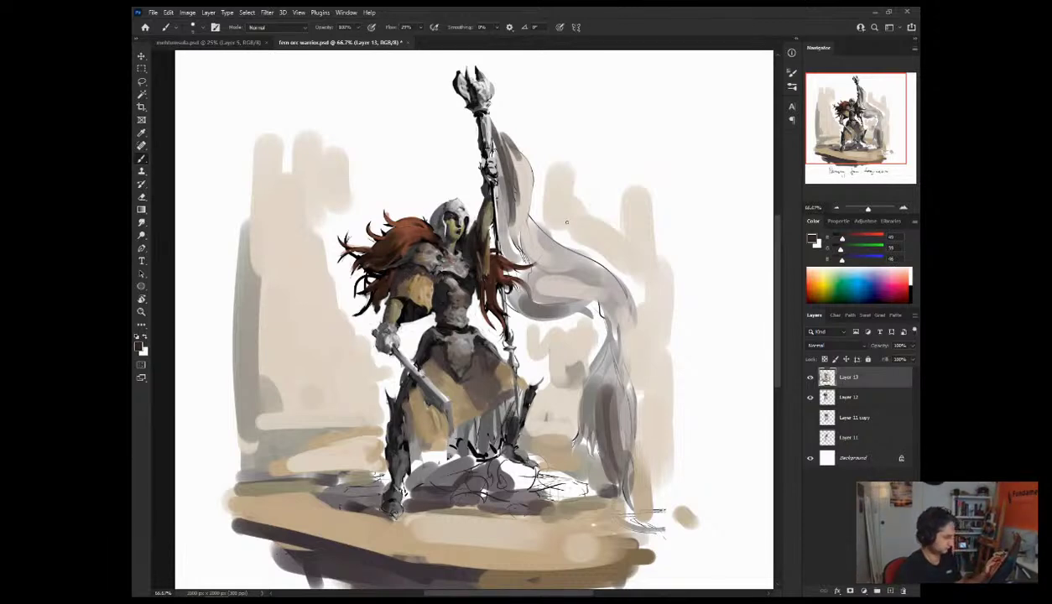
alt+click(391, 265)
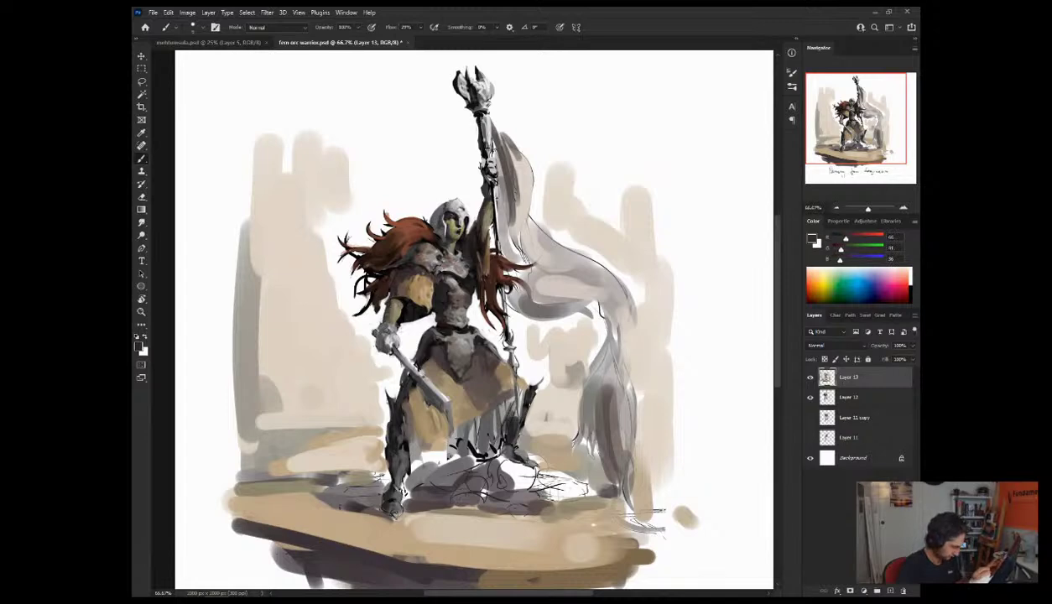
Step: Mirror the canvas, darken the lower edge of the tan shoulder sleeve with a sampled dark tone, and flip the canvas back
key(ctrl+shift+h)
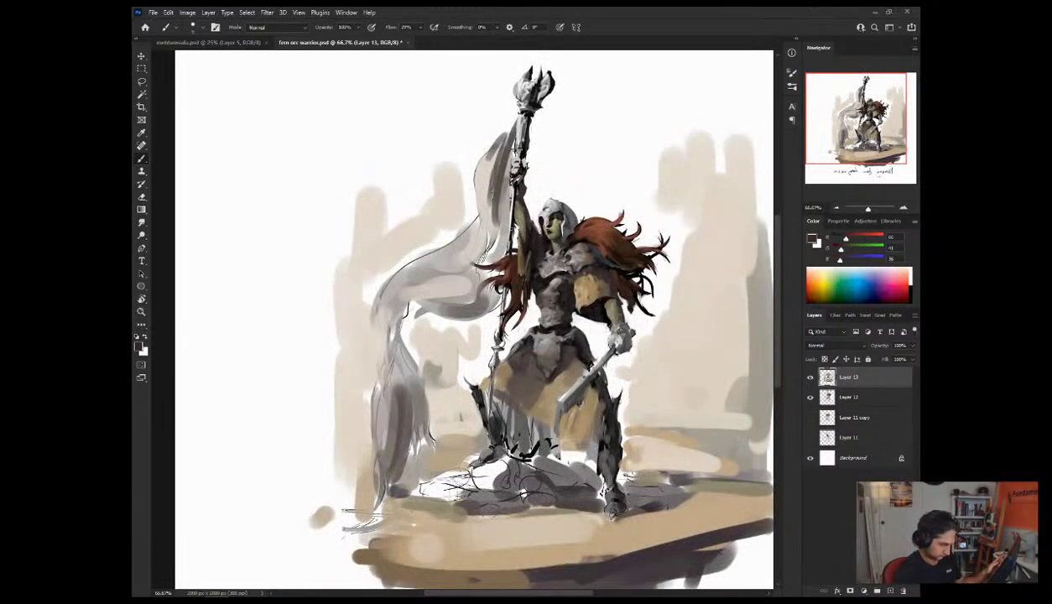
alt+click(611, 277)
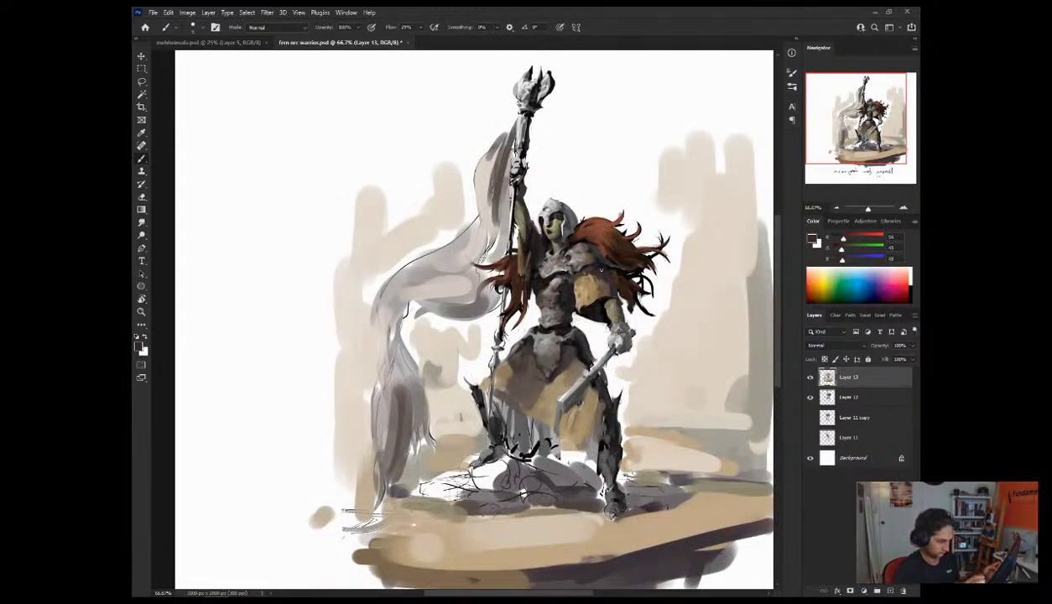
key(])
drag(577, 306, 597, 315)
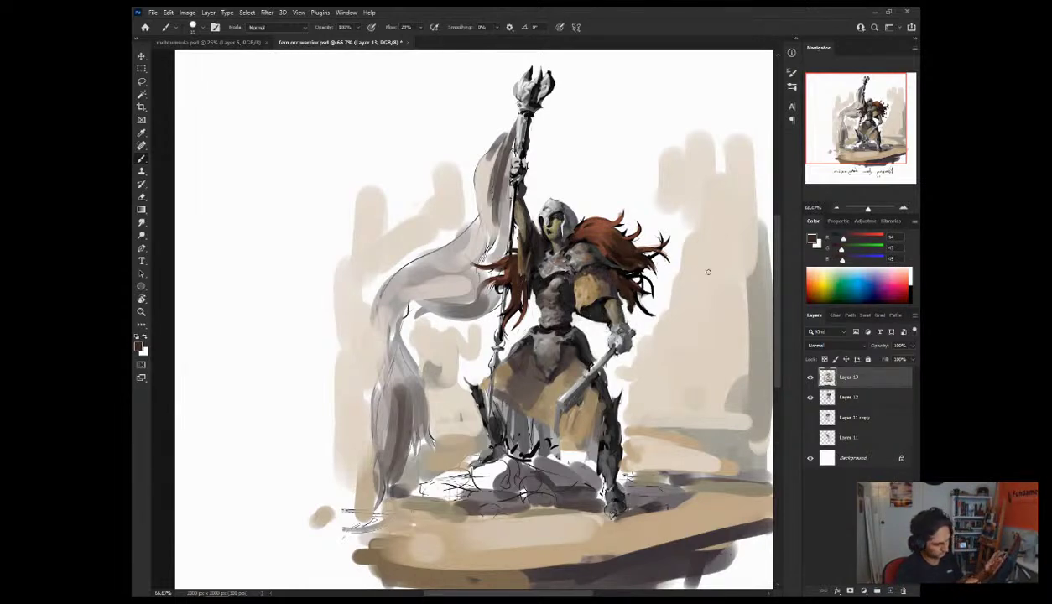
key(ctrl+shift+h)
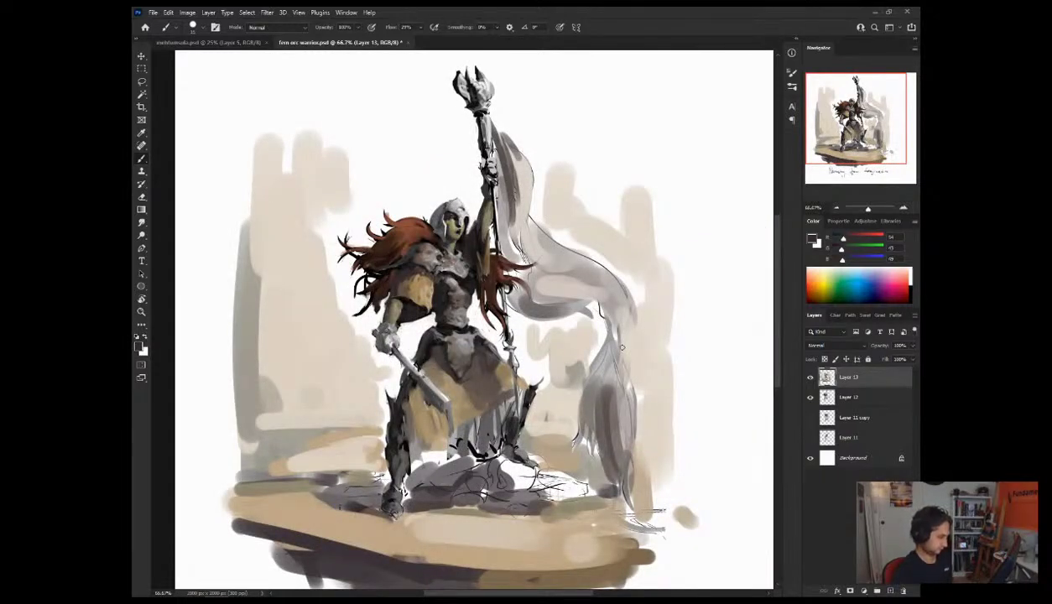
Step: Refine the shading of the raised arm's shoulder and the red hair beside it with colours sampled from the figure
alt+click(471, 228)
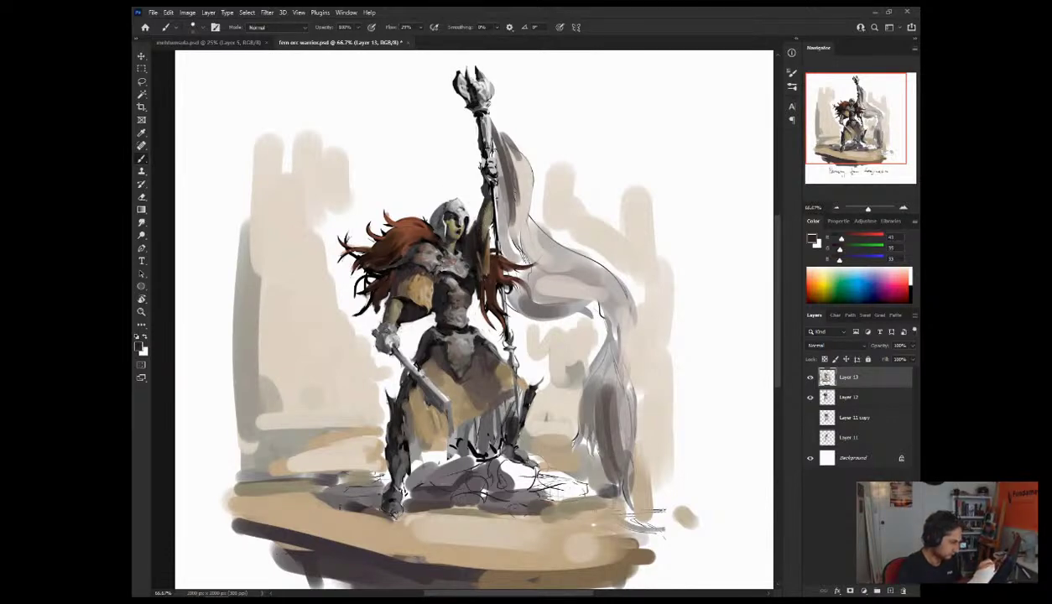
alt+click(478, 229)
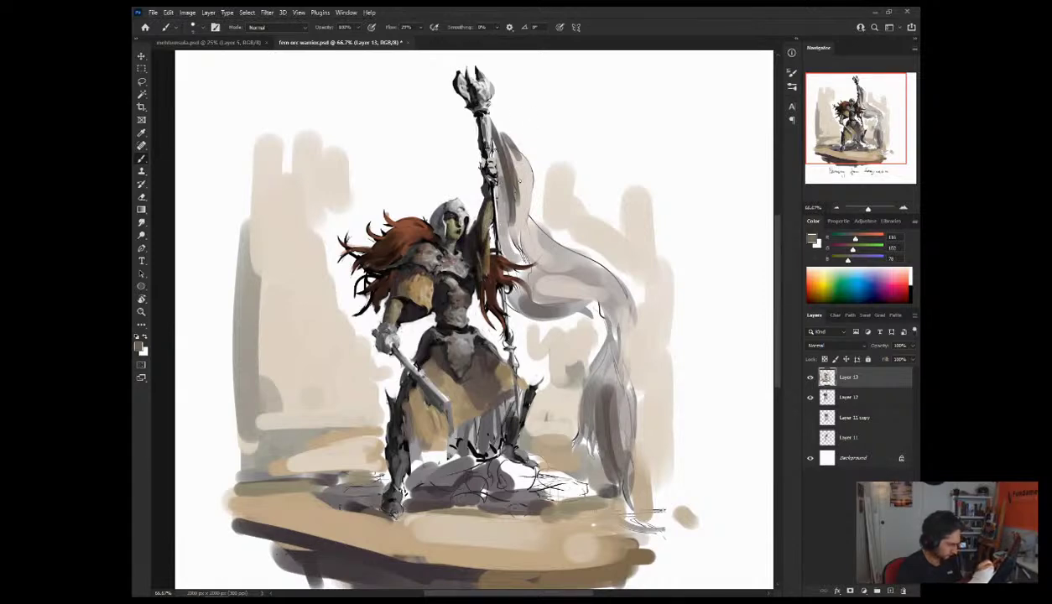
alt+click(483, 272)
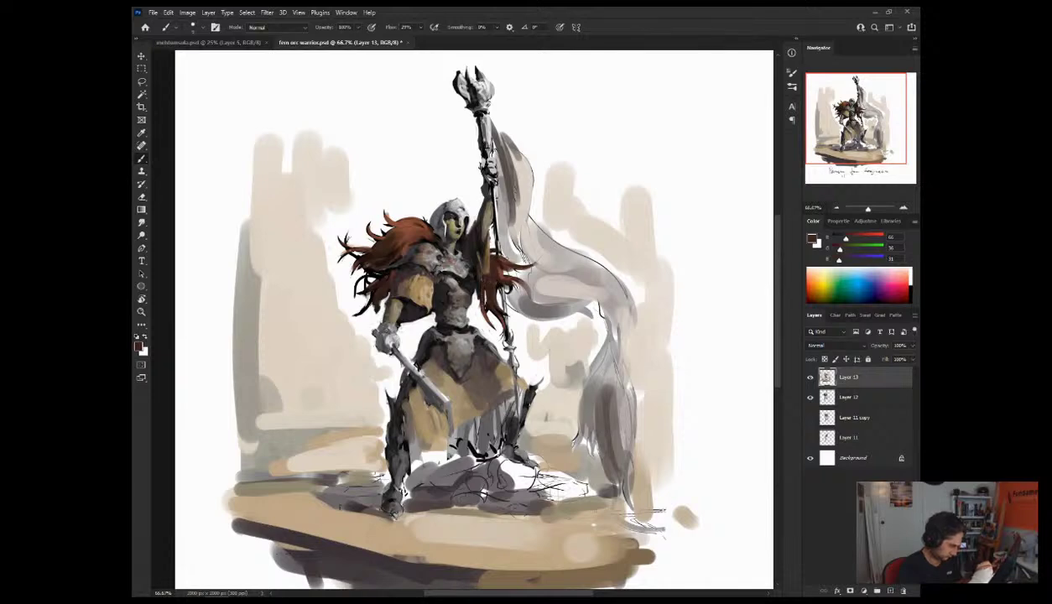
alt+click(483, 267)
Step: Model the chest and abdomen armour with dark and mid greys sampled from the torso
alt+click(466, 265)
alt+click(459, 304)
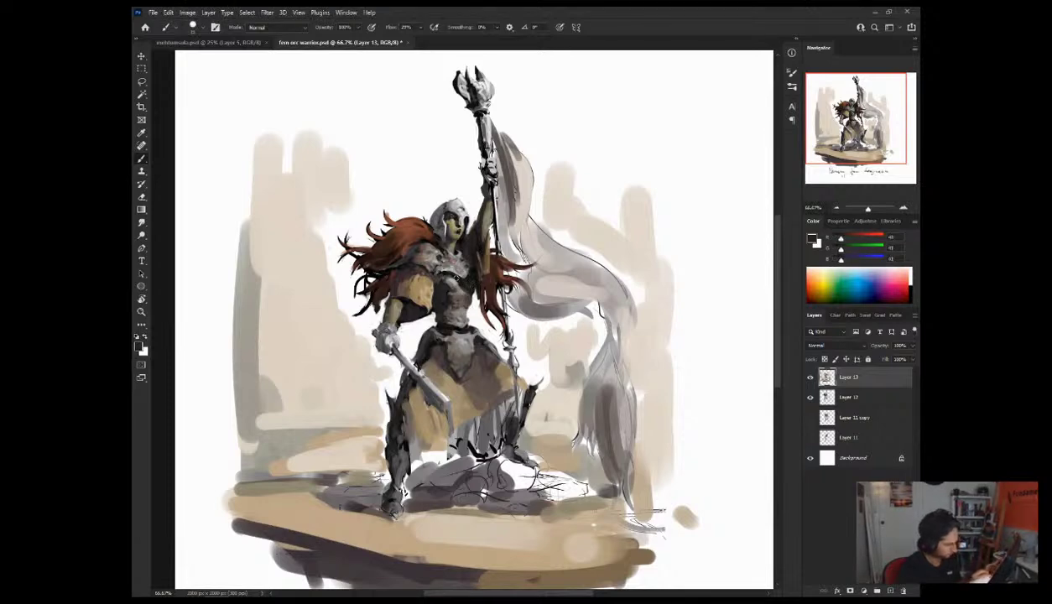
alt+click(454, 282)
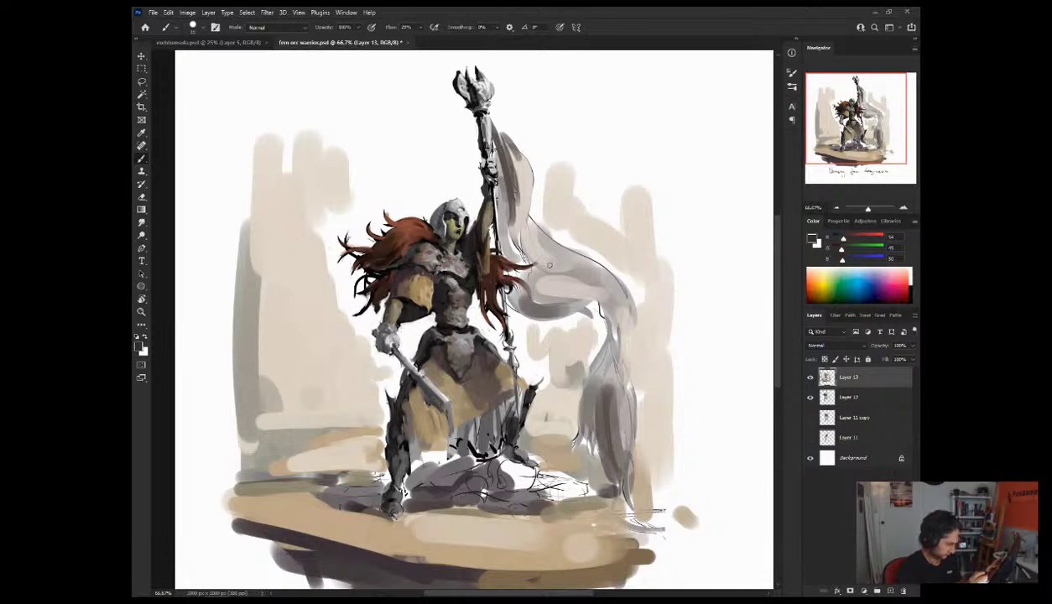
alt+click(457, 311)
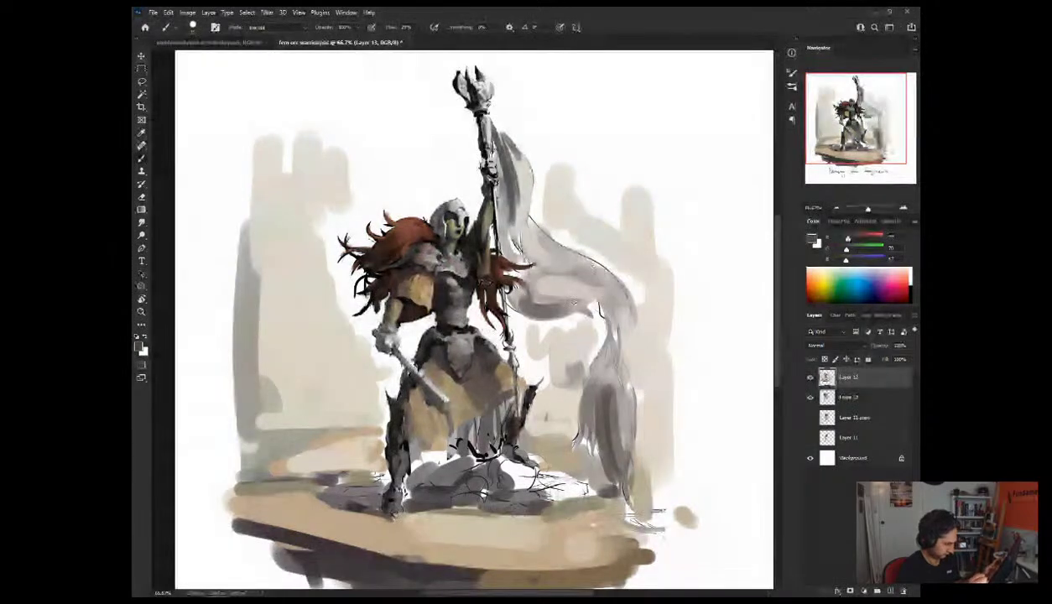
alt+click(455, 306)
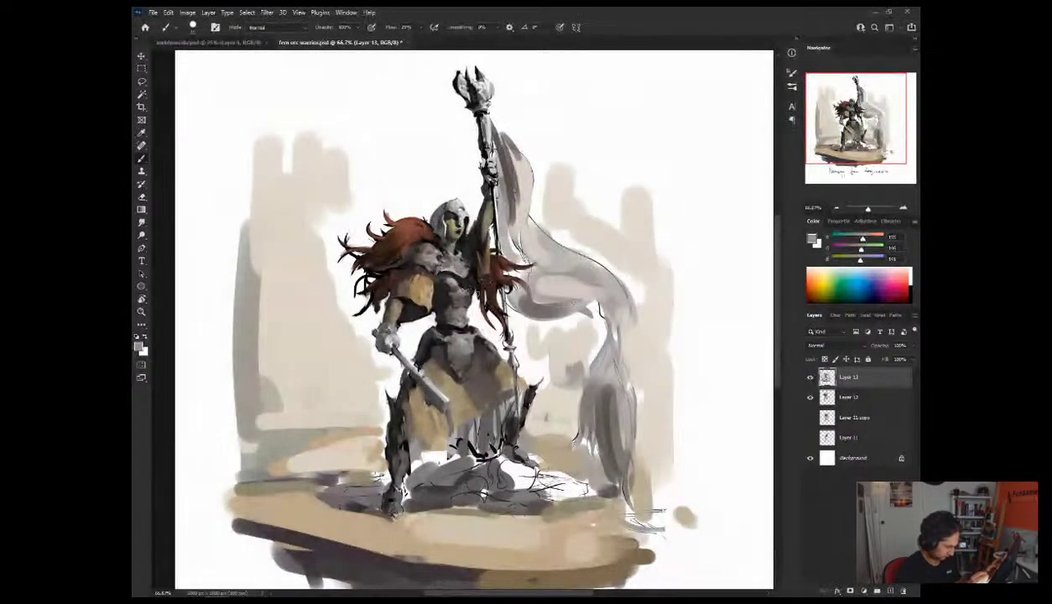
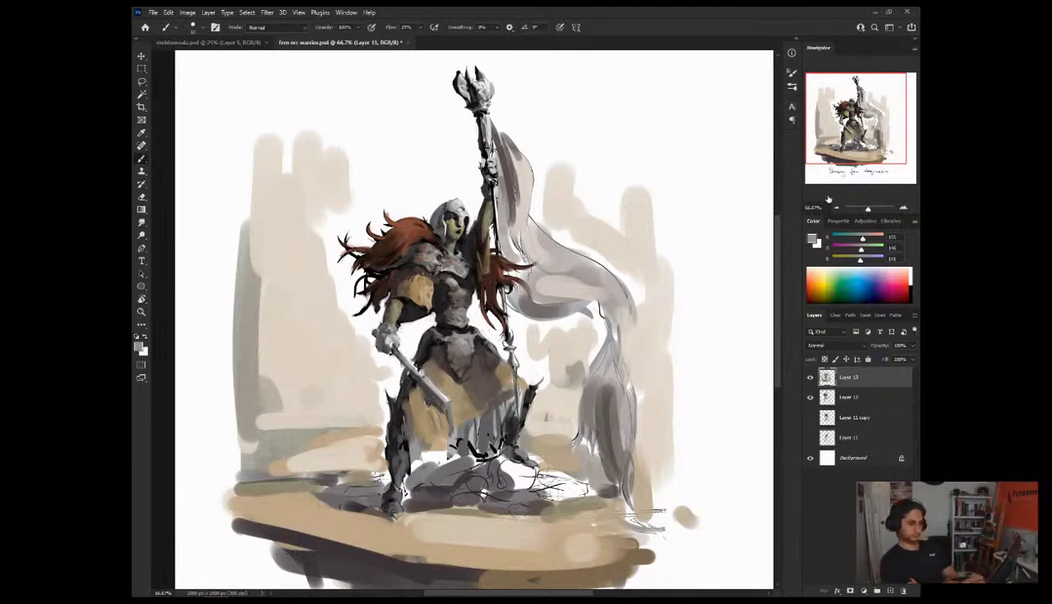
Step: Zoom out to 50% and paint dark shadows around the waist plate and upper skirt with sampled tones
click(832, 207)
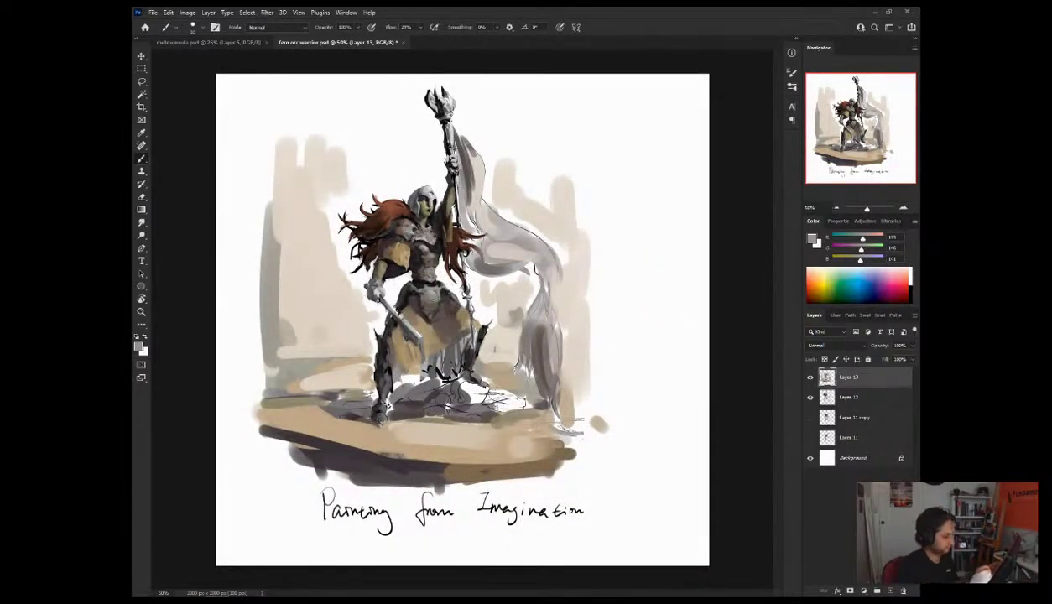
alt+click(410, 312)
drag(415, 289, 421, 306)
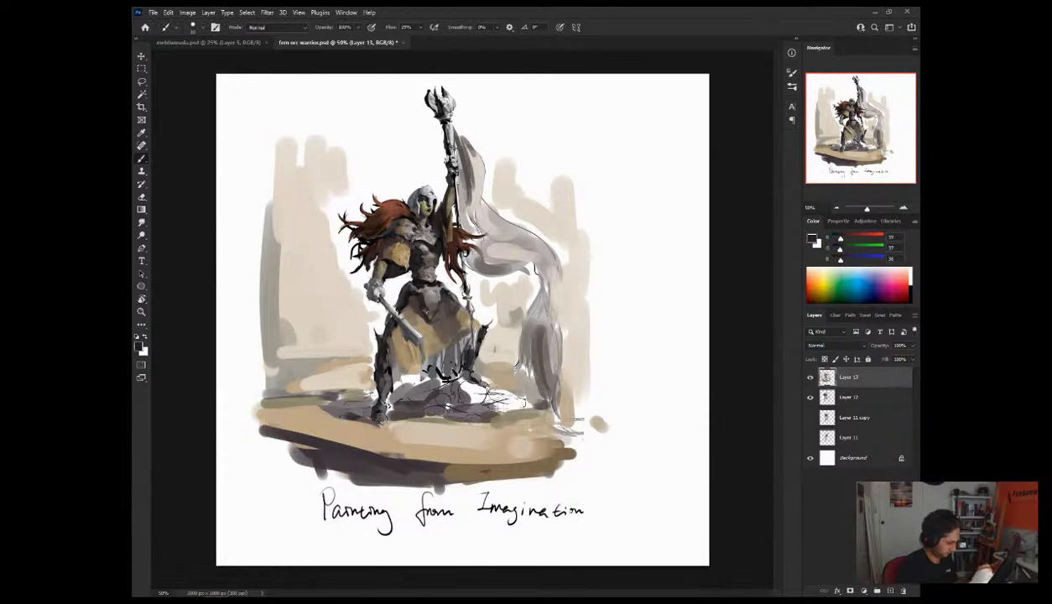
alt+click(427, 307)
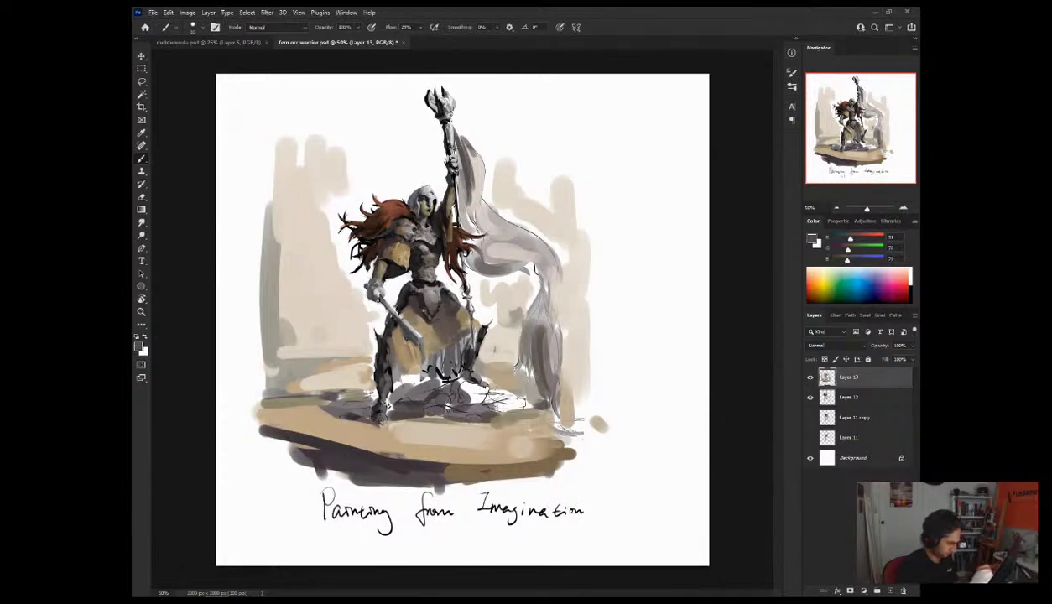
alt+click(417, 308)
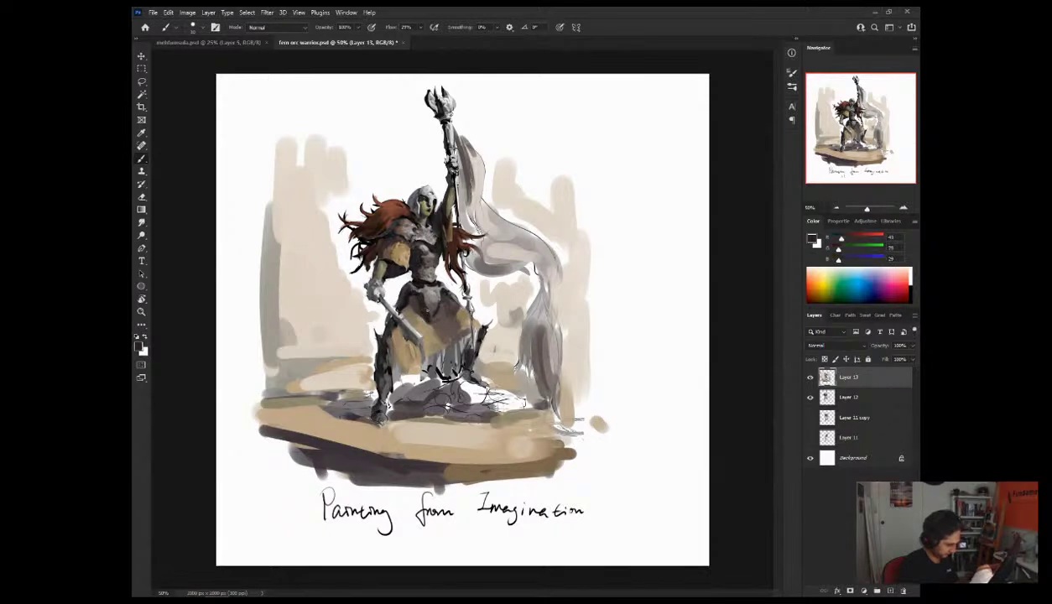
Step: Blend the skirt's folds with tan and dark brown colours sampled from the cloth
alt+click(419, 338)
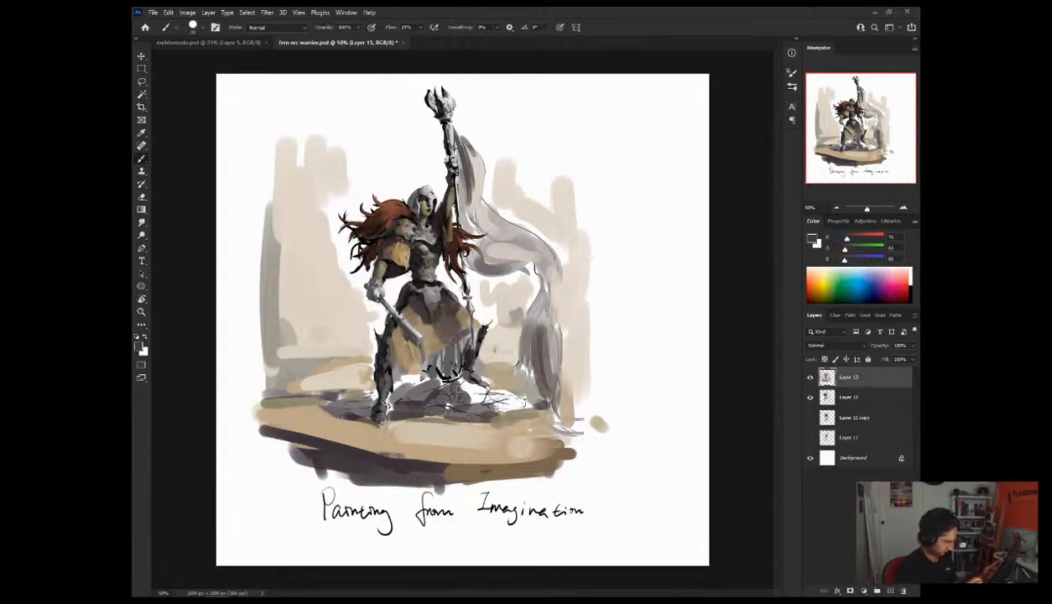
alt+click(429, 361)
alt+click(431, 355)
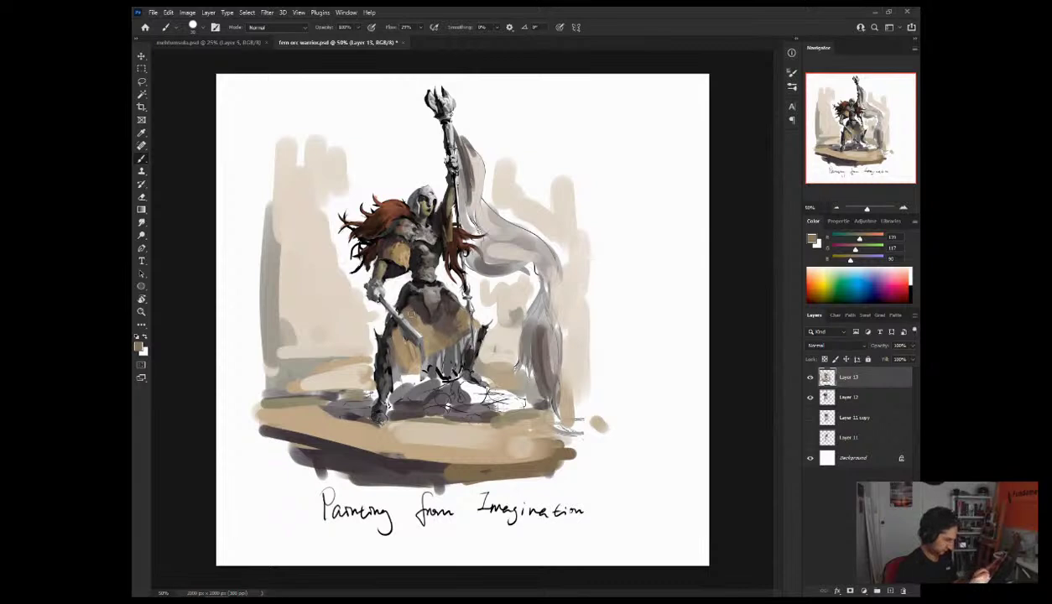
alt+click(404, 330)
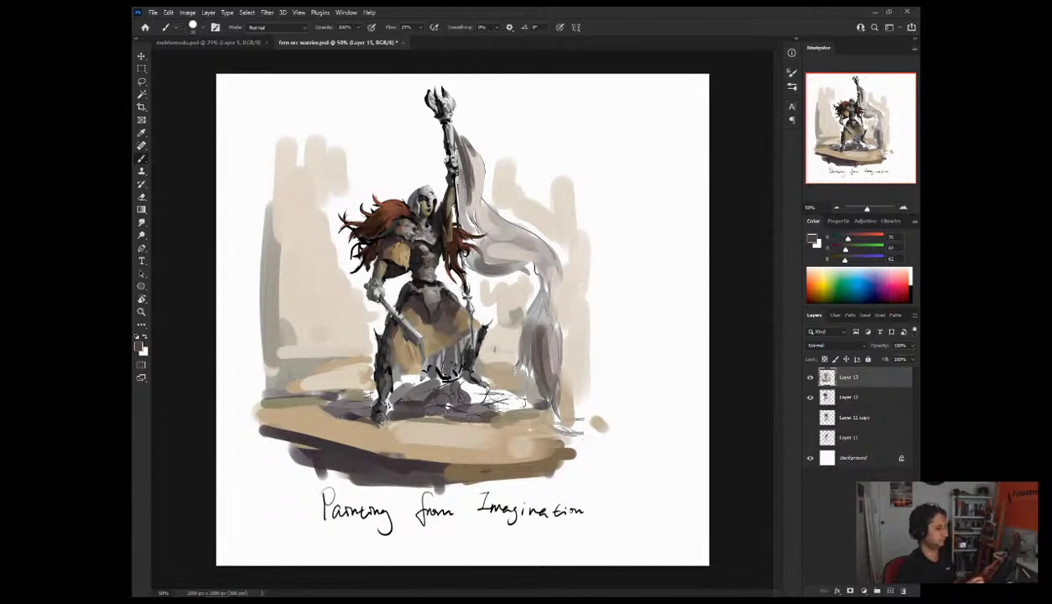
Step: Paint over the grey strips between the legs with sampled backdrop beige and clean up the skirt's lower edge
alt+click(491, 367)
mouse_move(441, 361)
mouse_down()
mouse_move(426, 368)
mouse_move(436, 347)
mouse_move(445, 352)
mouse_up()
alt+click(484, 361)
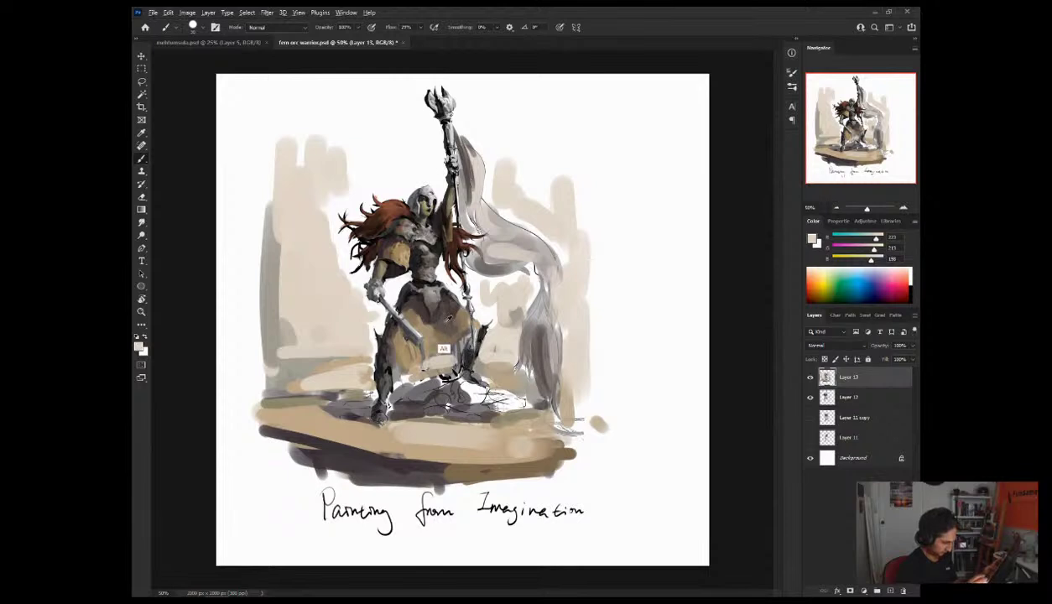
alt+click(434, 342)
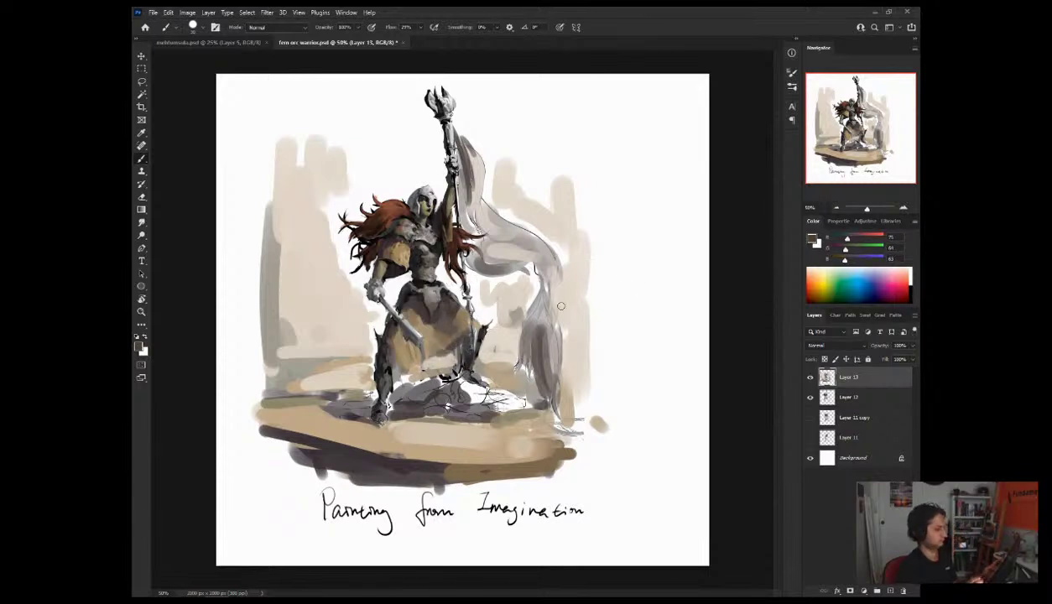
Step: Block in the rock and the gap between the legs with sampled grey-brown, dark and light backdrop tones
alt+click(395, 359)
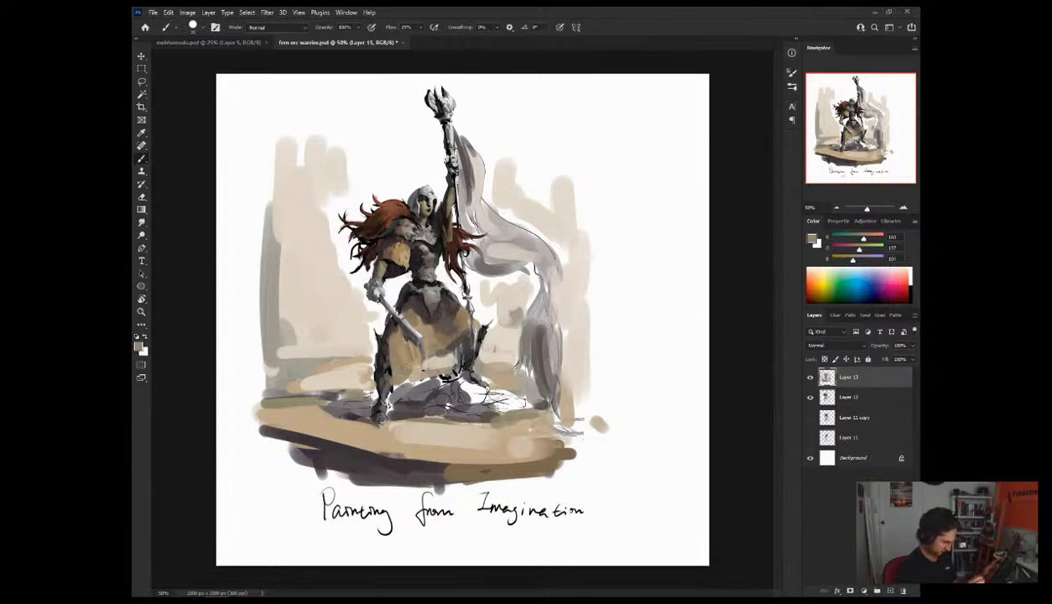
alt+click(445, 379)
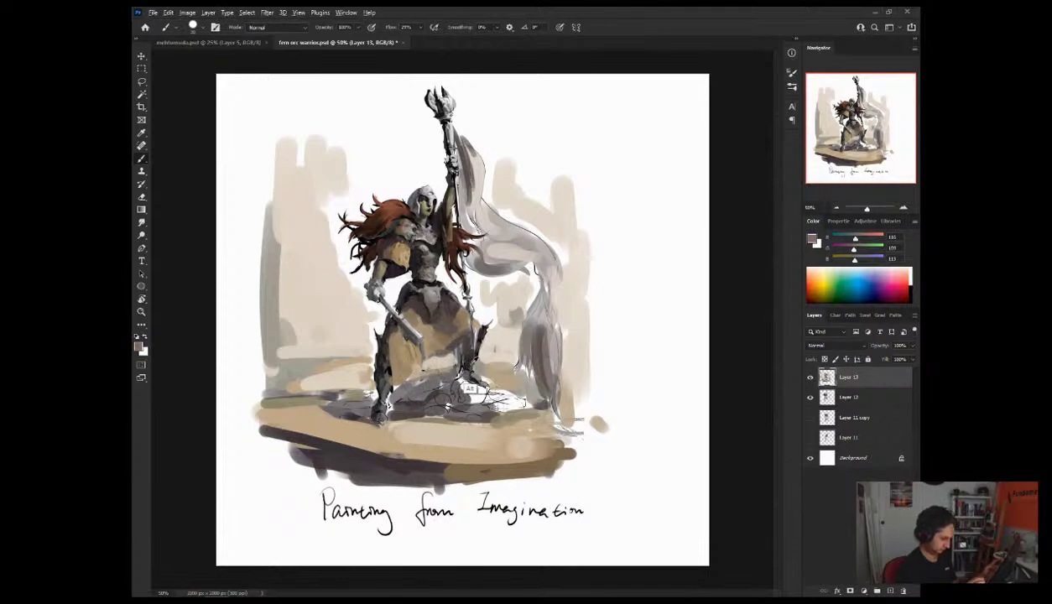
alt+click(457, 380)
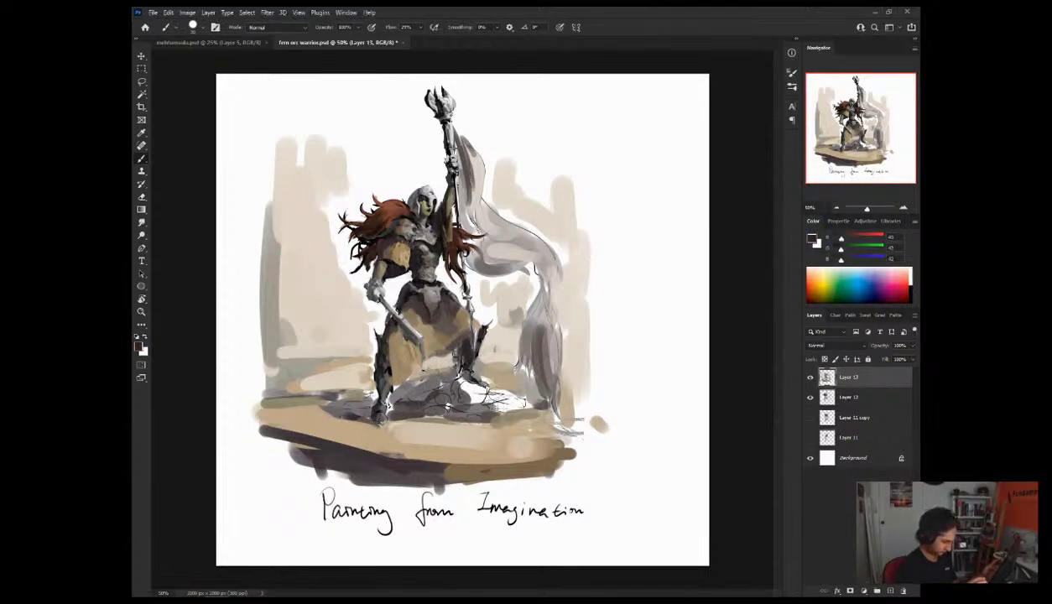
alt+click(474, 349)
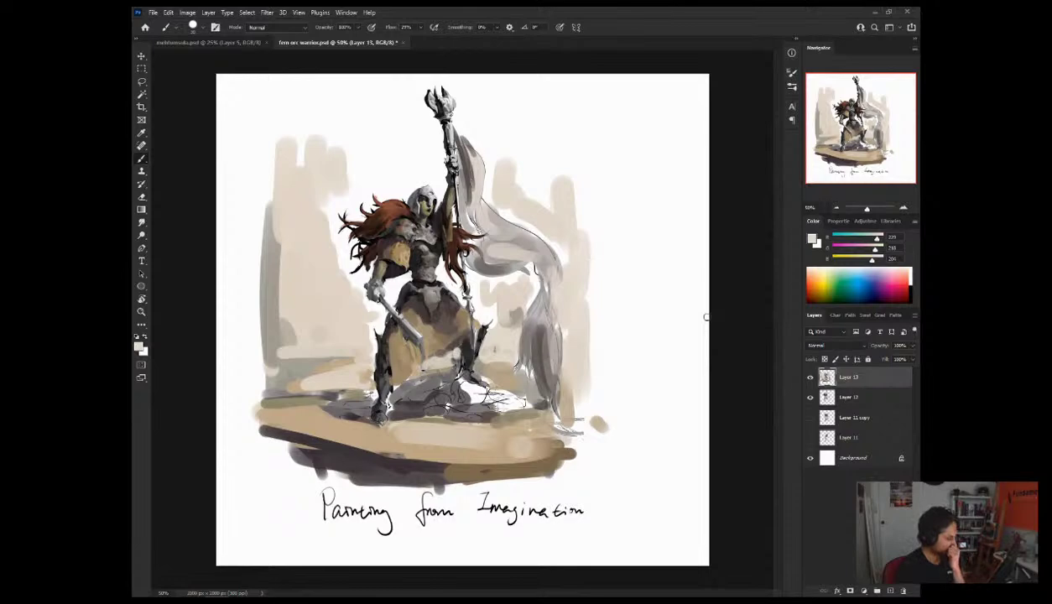
Step: Define the waist plate's edges and the dark skirt folds beneath it using a smaller brush and sampled dark tones
alt+click(423, 302)
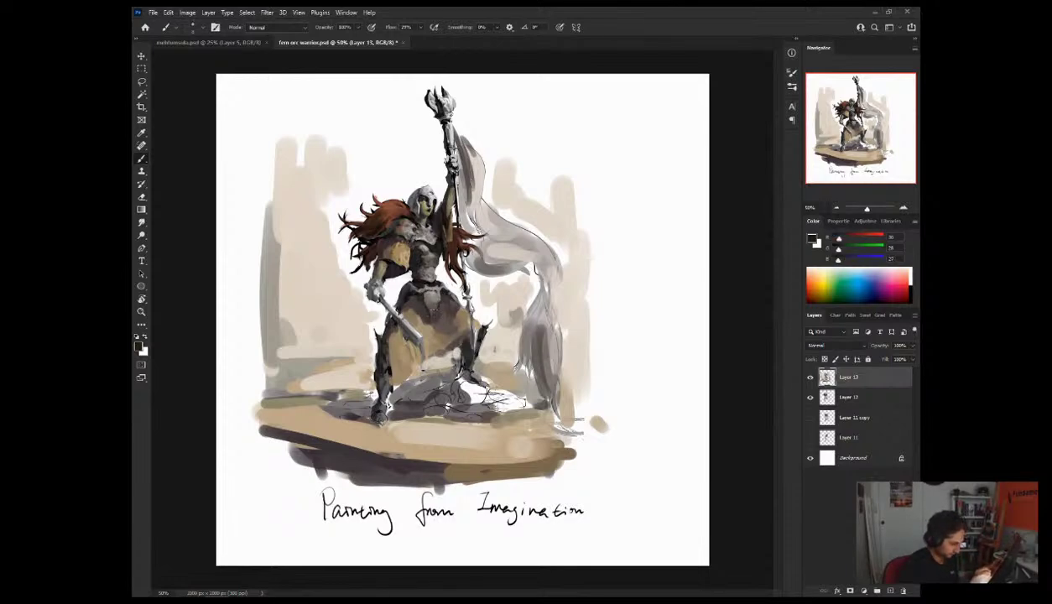
alt+click(420, 332)
alt+click(417, 334)
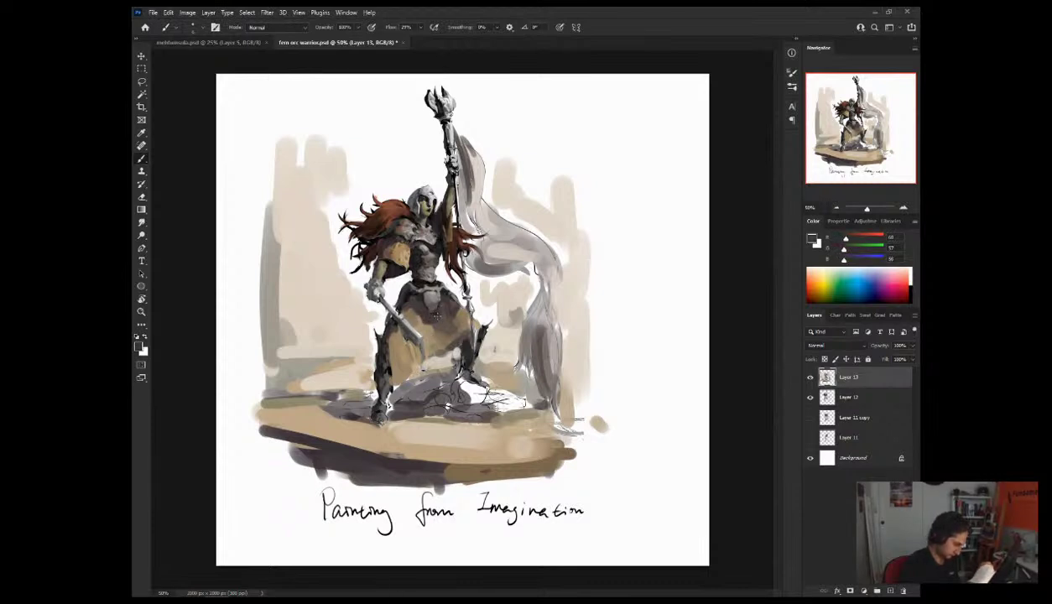
alt+click(437, 312)
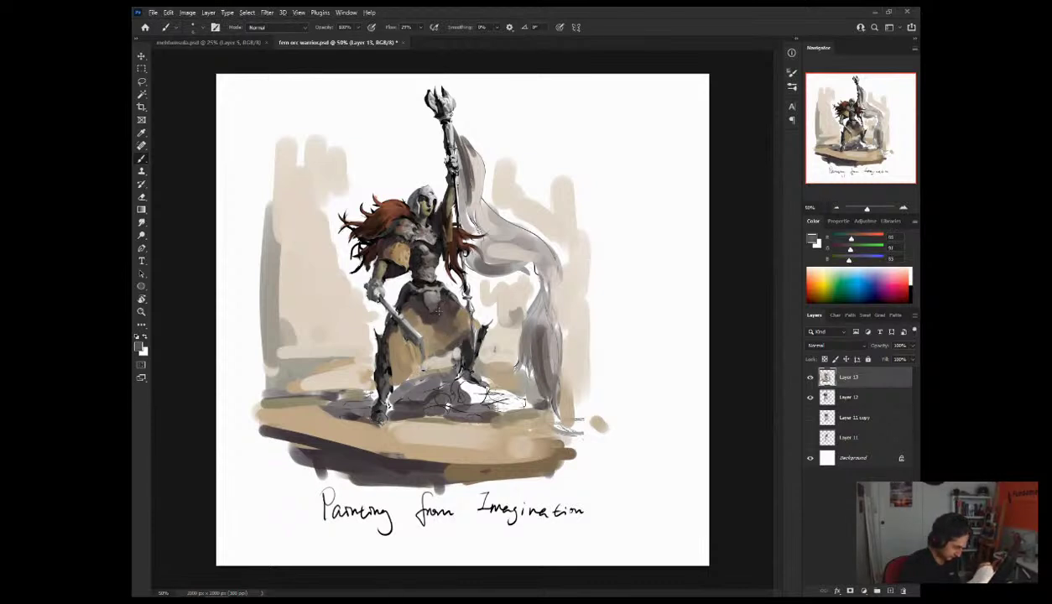
Step: Repaint the belt and waist plate with light and mid greys sampled from the armour
alt+click(425, 296)
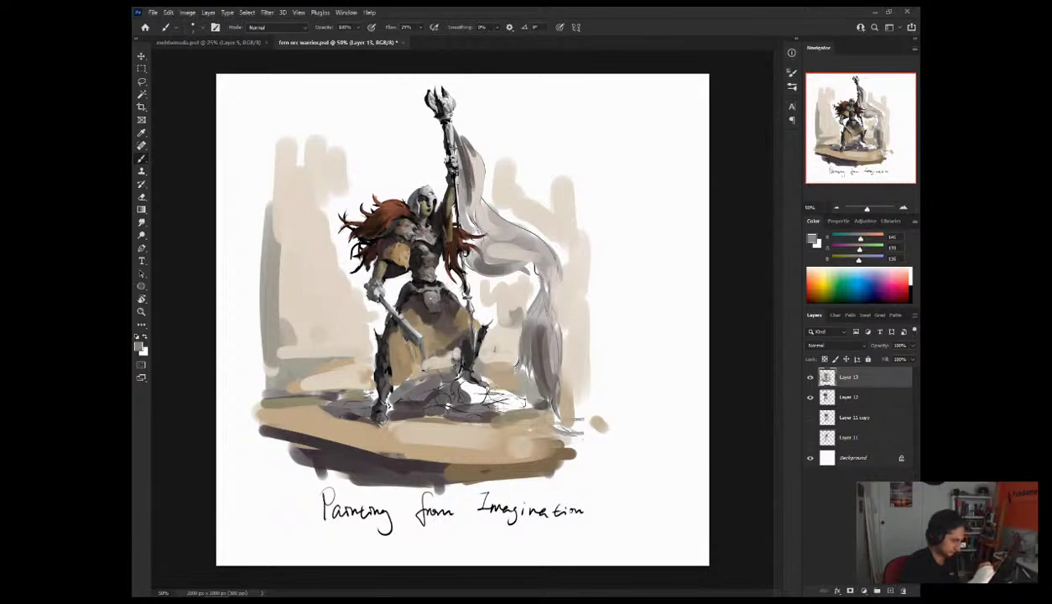
alt+click(438, 300)
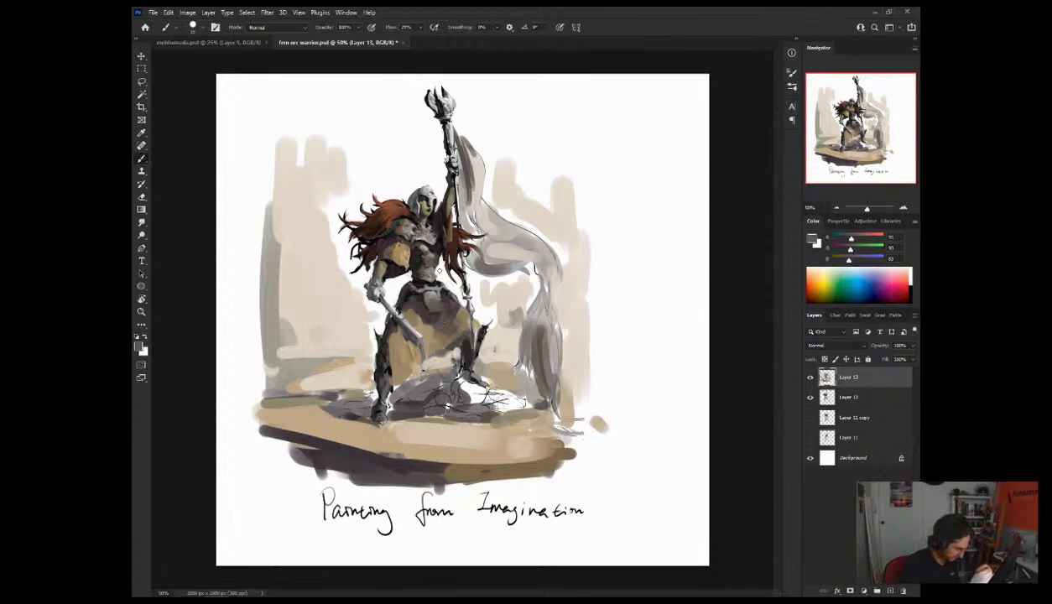
alt+click(426, 284)
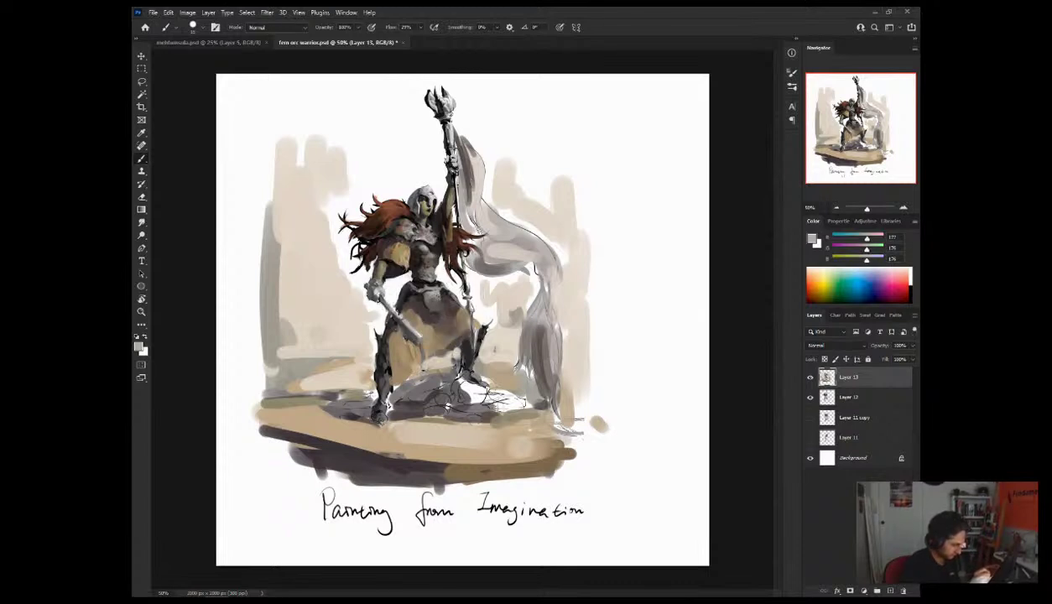
alt+click(419, 307)
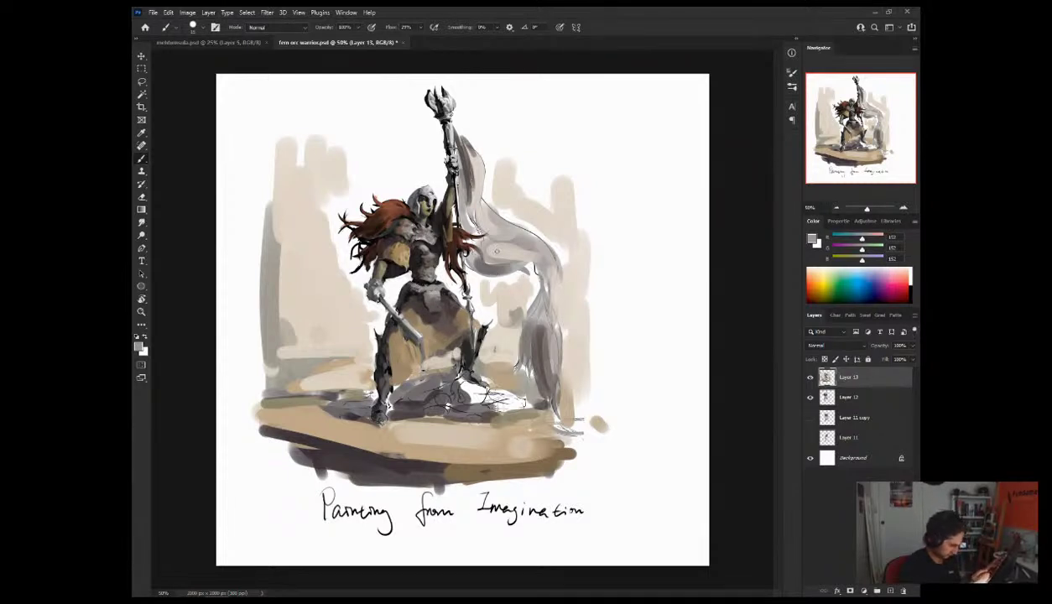
Step: Refine the waist plate and the dark skirt folds beneath it in a mirrored canvas view, using sampled greys and darks, and restore the orientation
key(ctrl+shift+h)
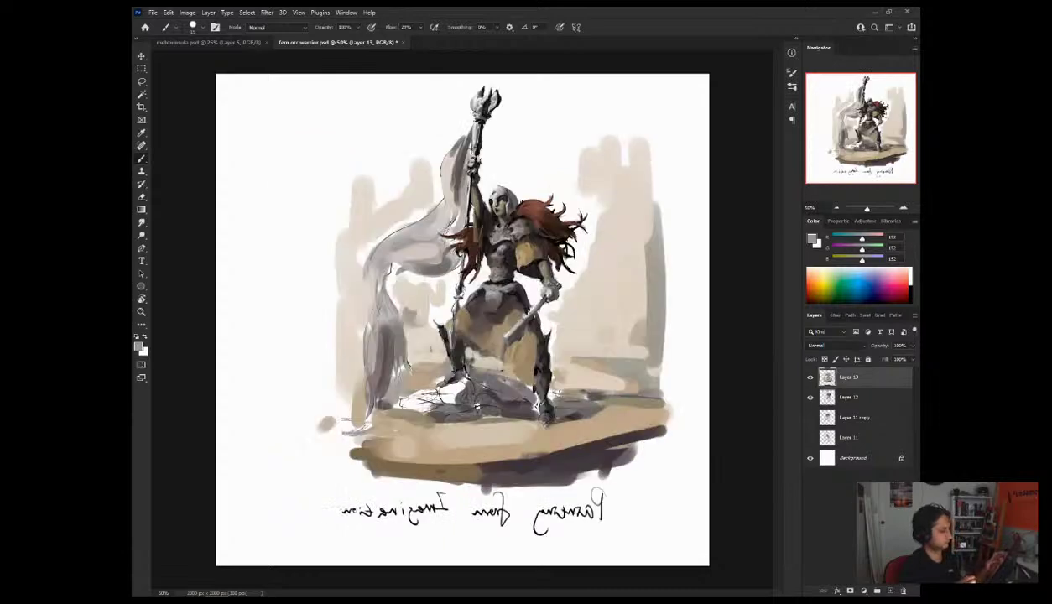
alt+click(481, 315)
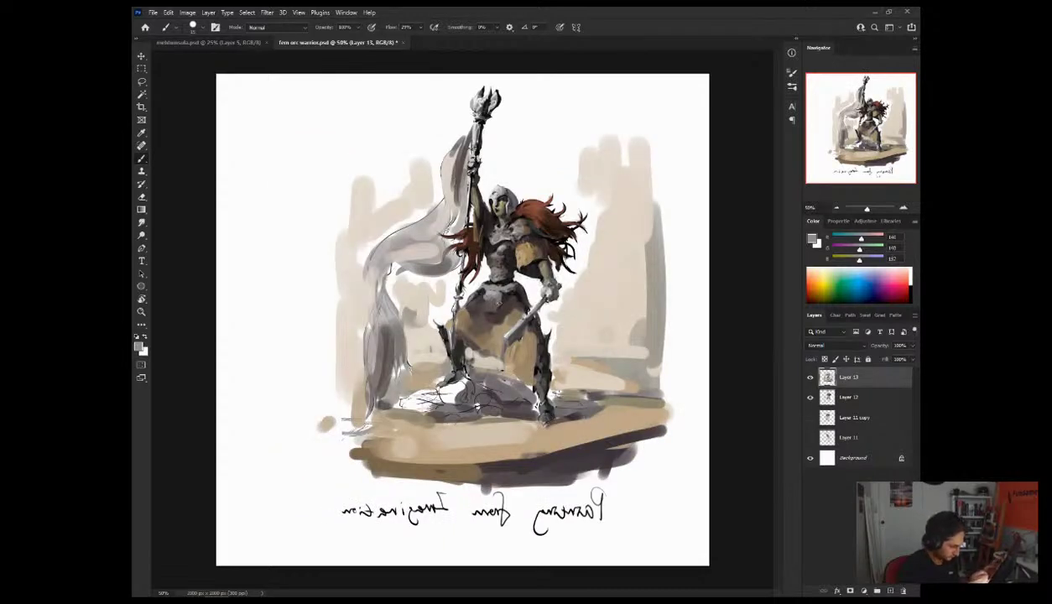
alt+click(498, 305)
alt+click(485, 301)
alt+click(479, 321)
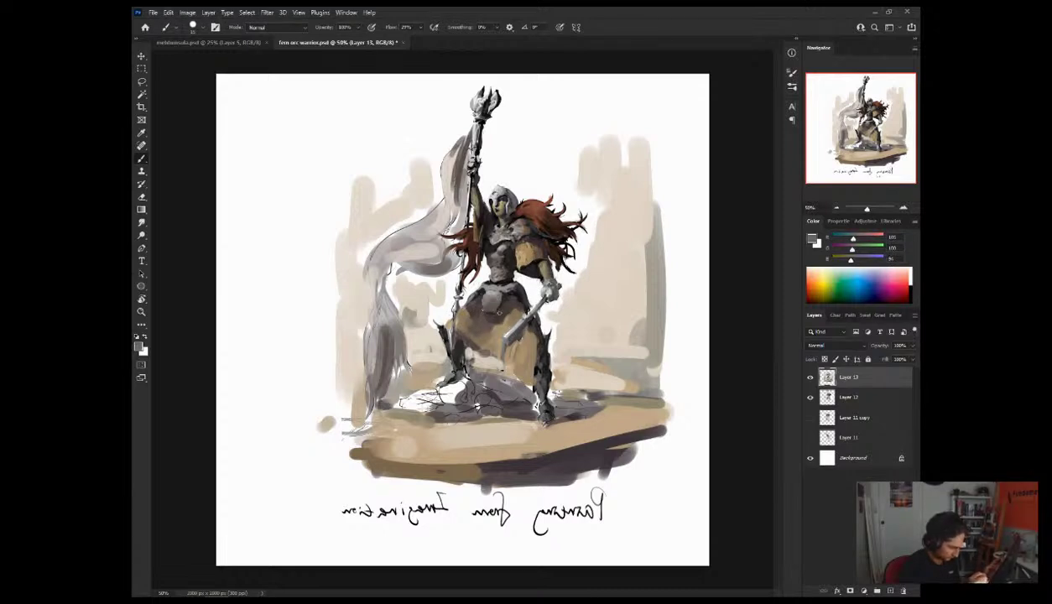
alt+click(490, 327)
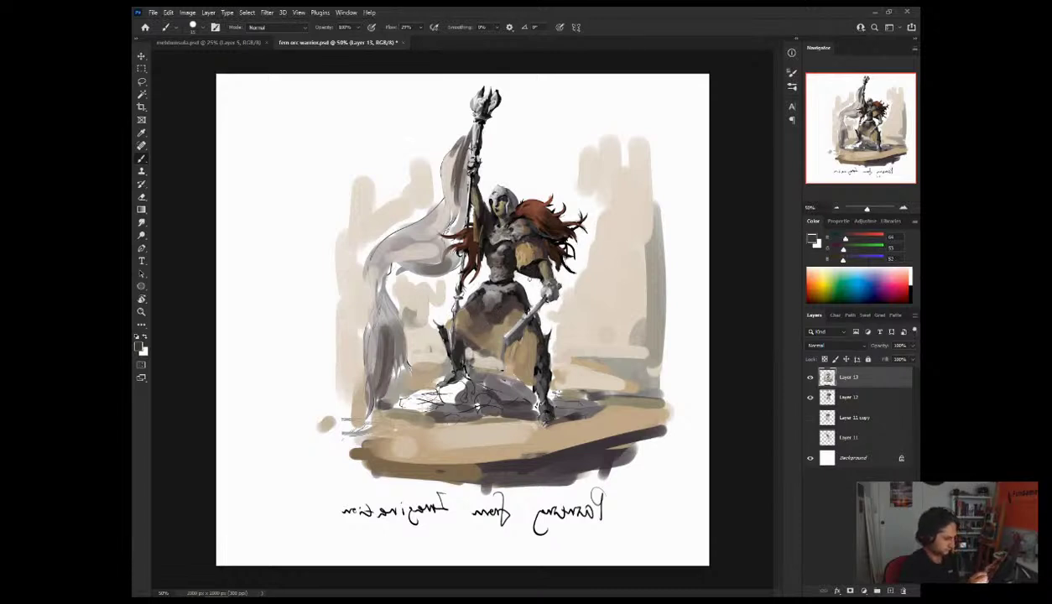
key(x)
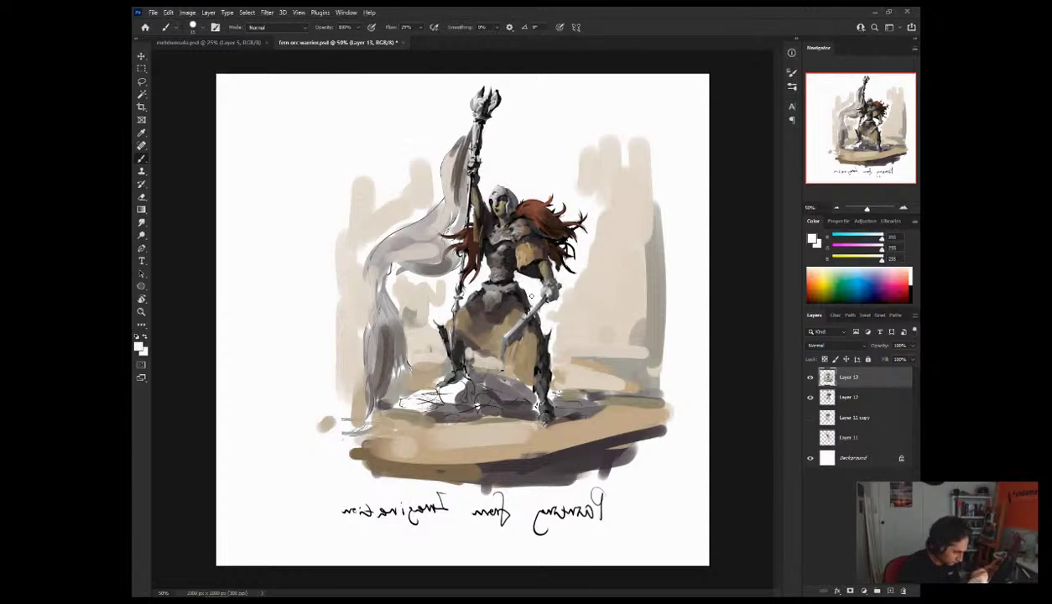
key(ctrl+shift+h)
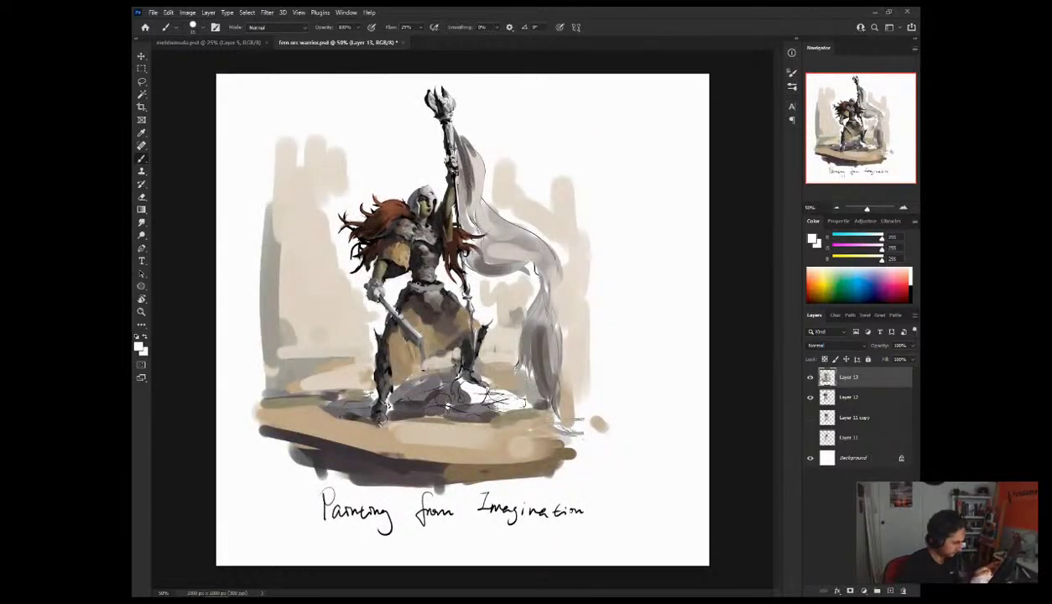
Step: Paint the upper skirt folds around the waist plate with dark, grey-brown and tan tones sampled from the skirt
alt+click(404, 305)
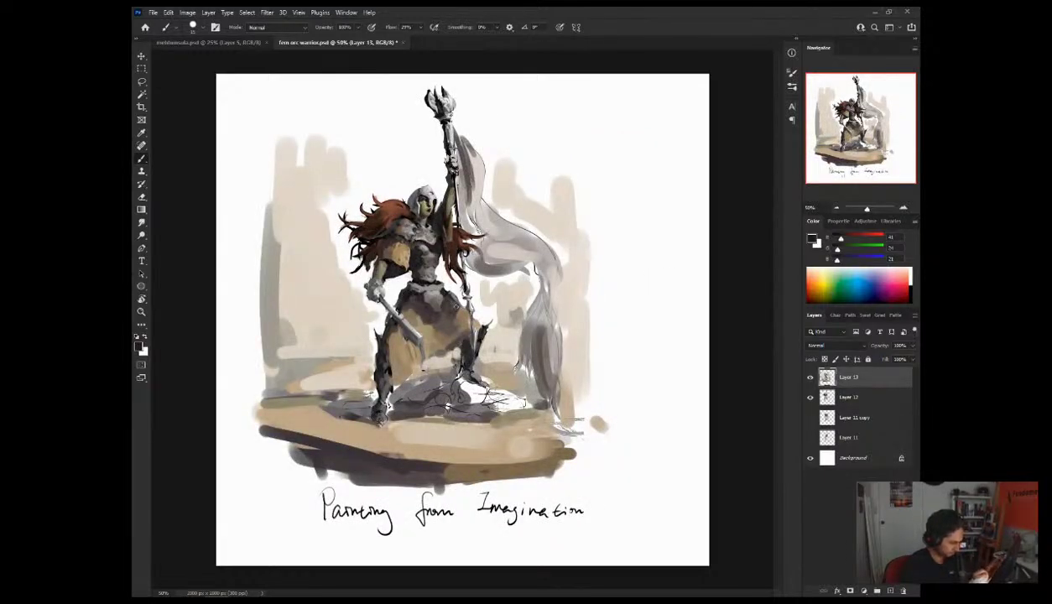
alt+click(431, 307)
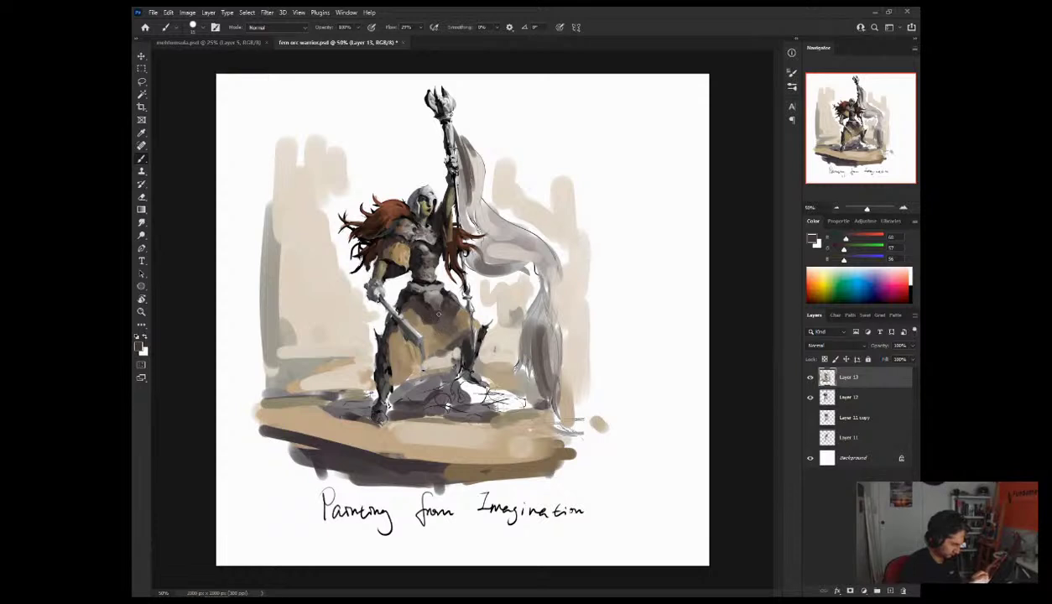
alt+click(434, 309)
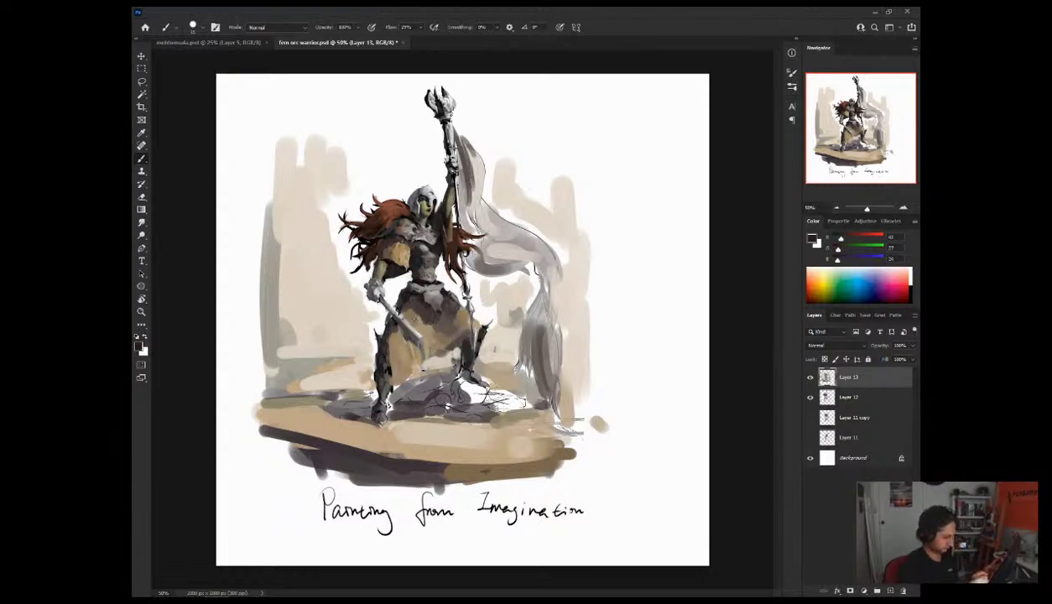
alt+click(410, 310)
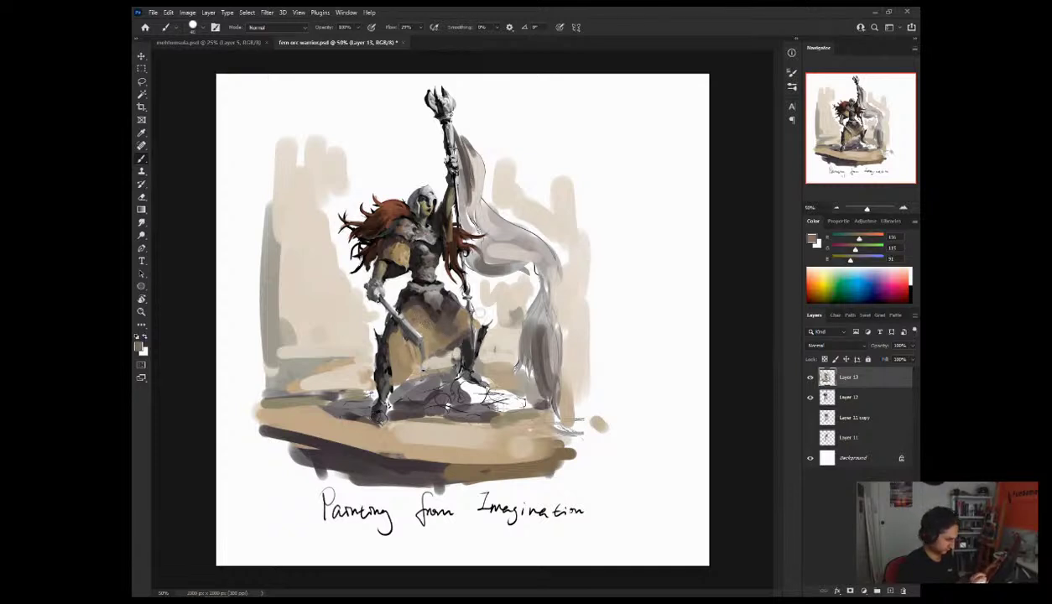
alt+click(437, 339)
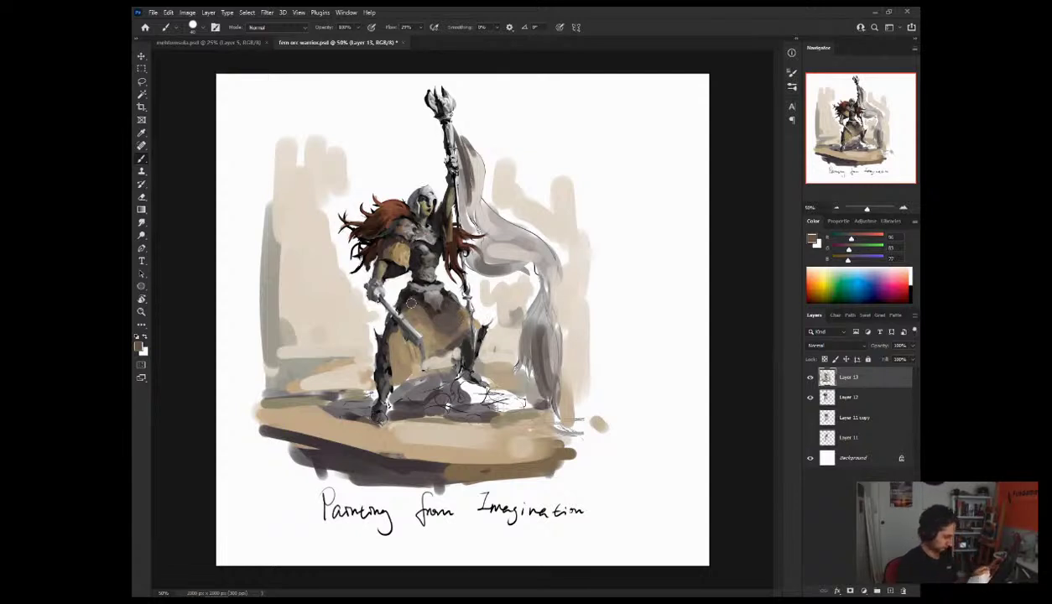
alt+click(391, 347)
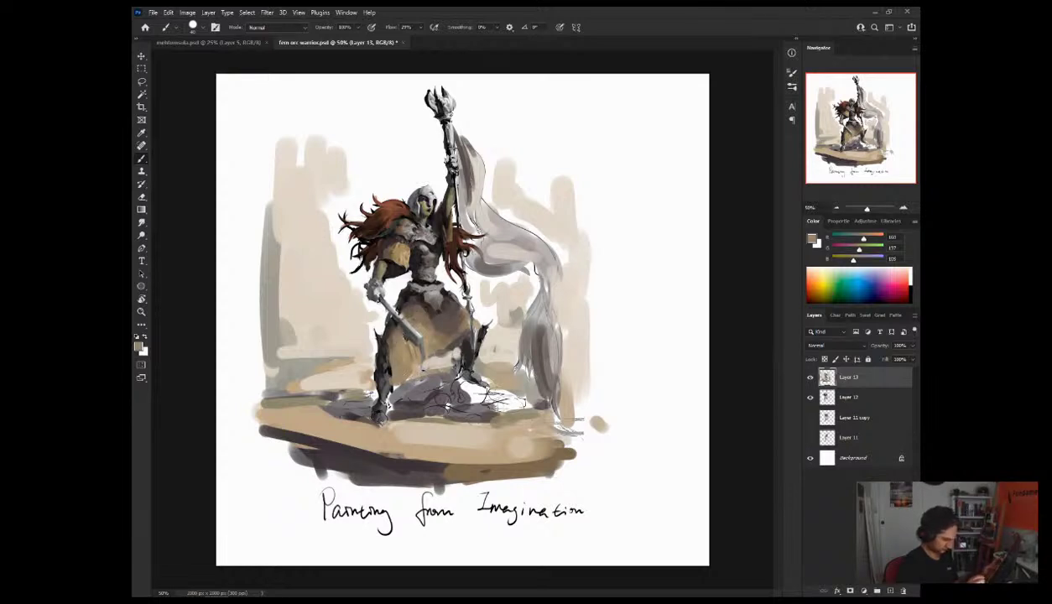
Step: Paint a dark, tapering shadow on the skirt below the weapon and shape its edges with sampled browns and tan
alt+click(409, 330)
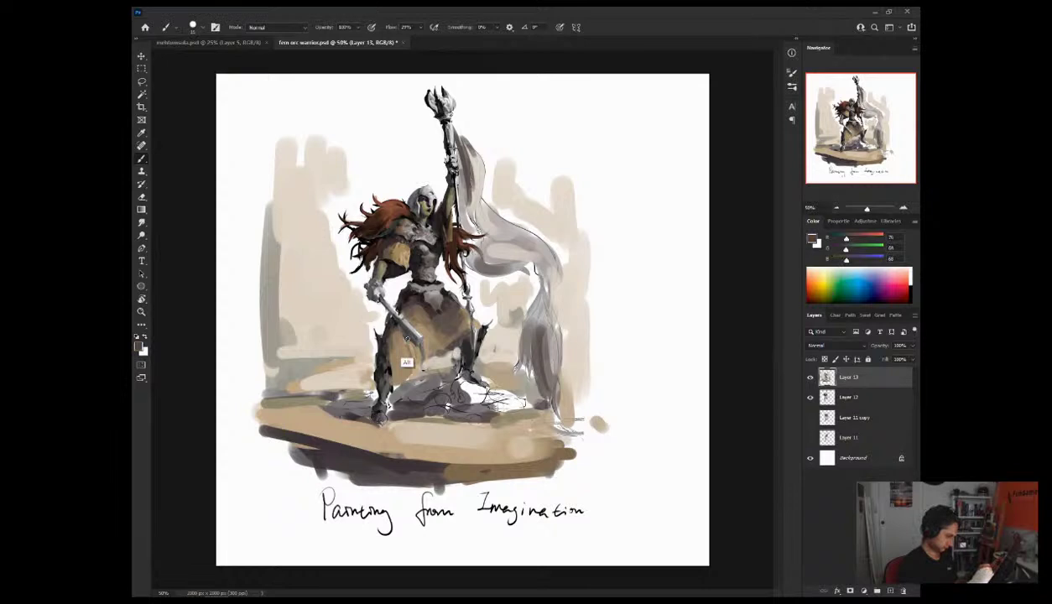
alt+click(411, 344)
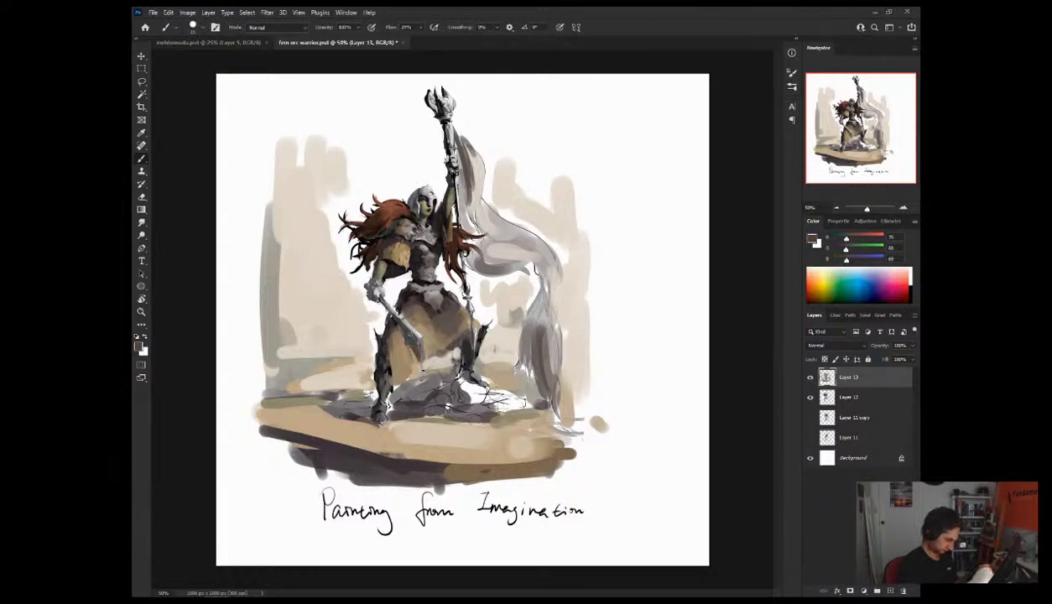
alt+click(451, 273)
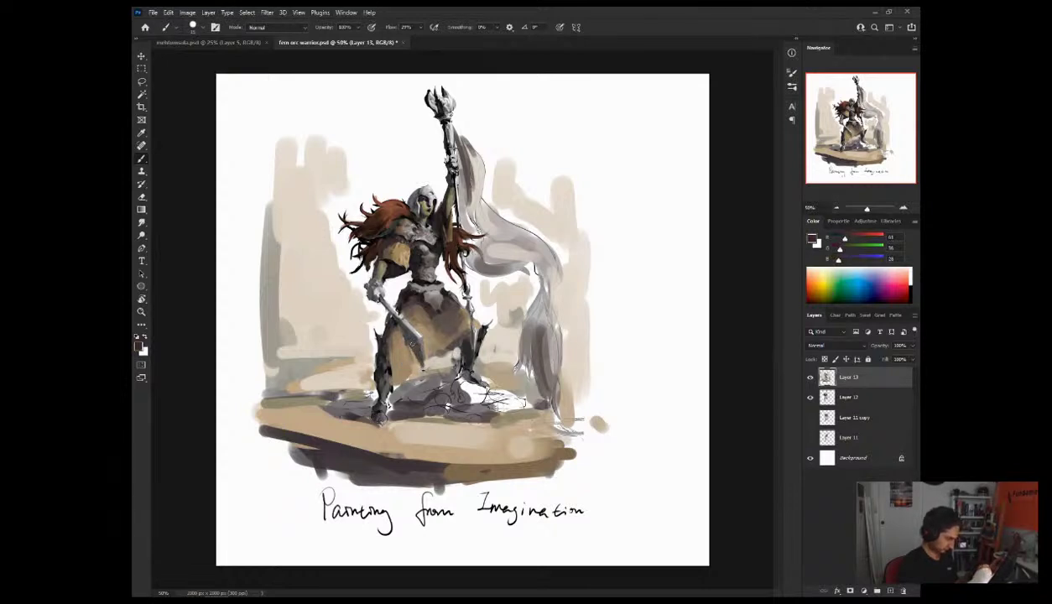
alt+click(409, 374)
alt+click(404, 369)
alt+click(409, 333)
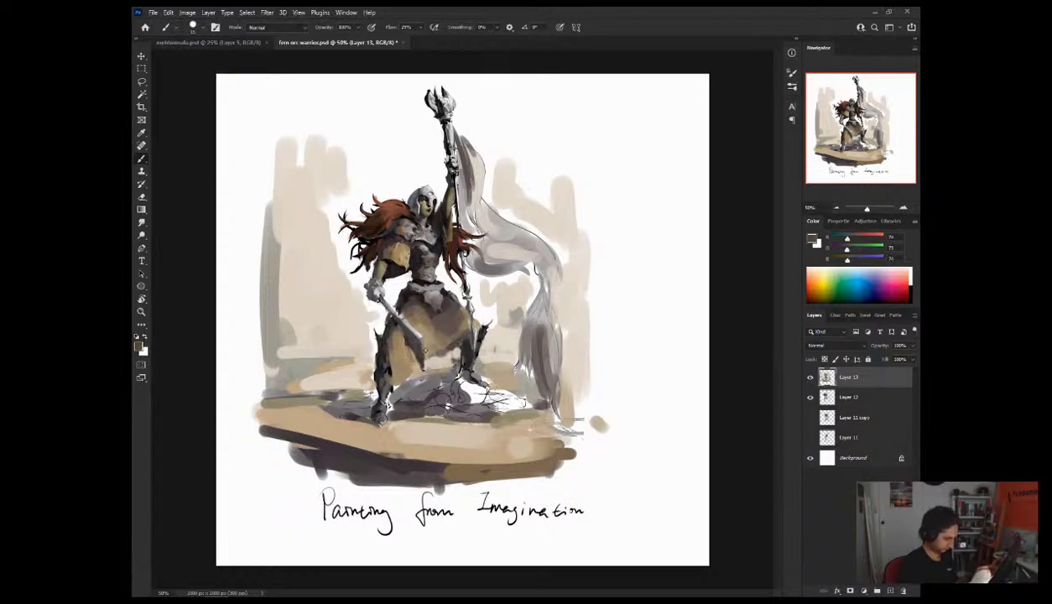
alt+click(417, 368)
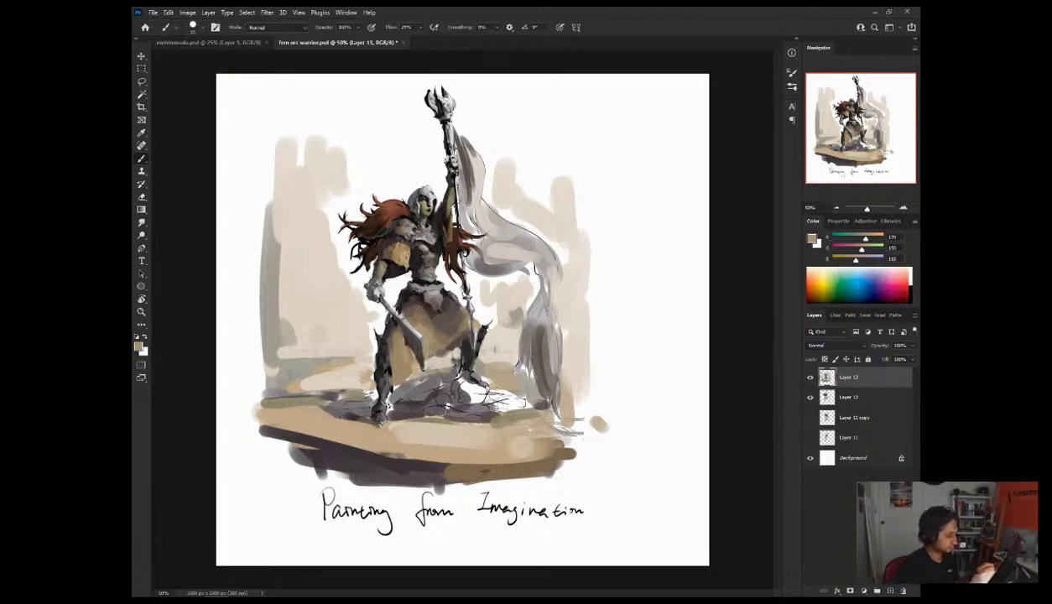
Step: Rework the helmet's dome and brow with a smaller brush, using brown, light grey and mid grey sampled from the figure
alt+click(421, 251)
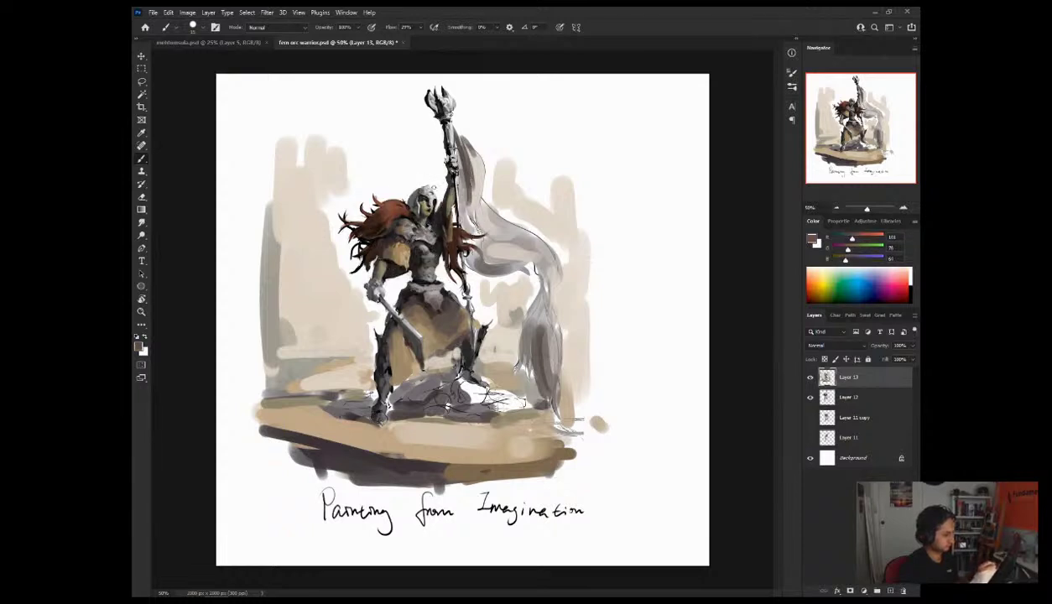
alt+click(417, 248)
alt+click(423, 216)
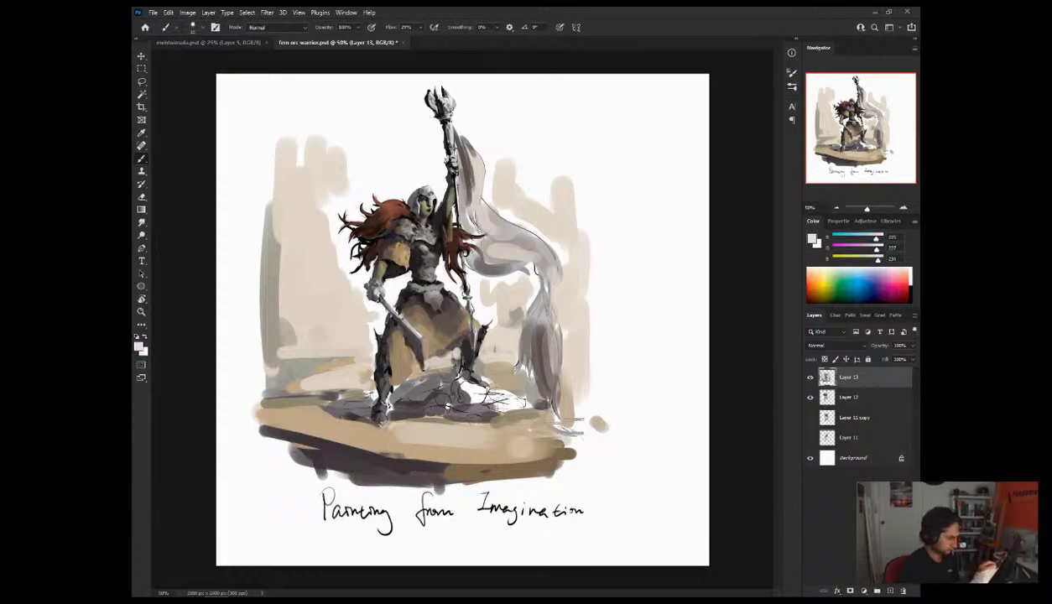
alt+click(429, 198)
drag(429, 197, 419, 193)
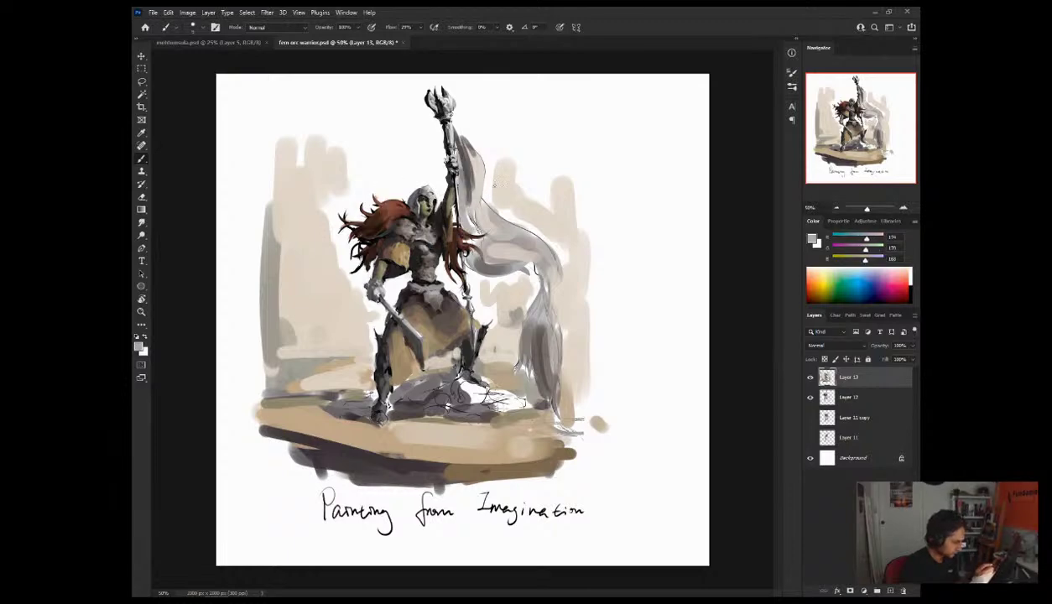
alt+click(429, 190)
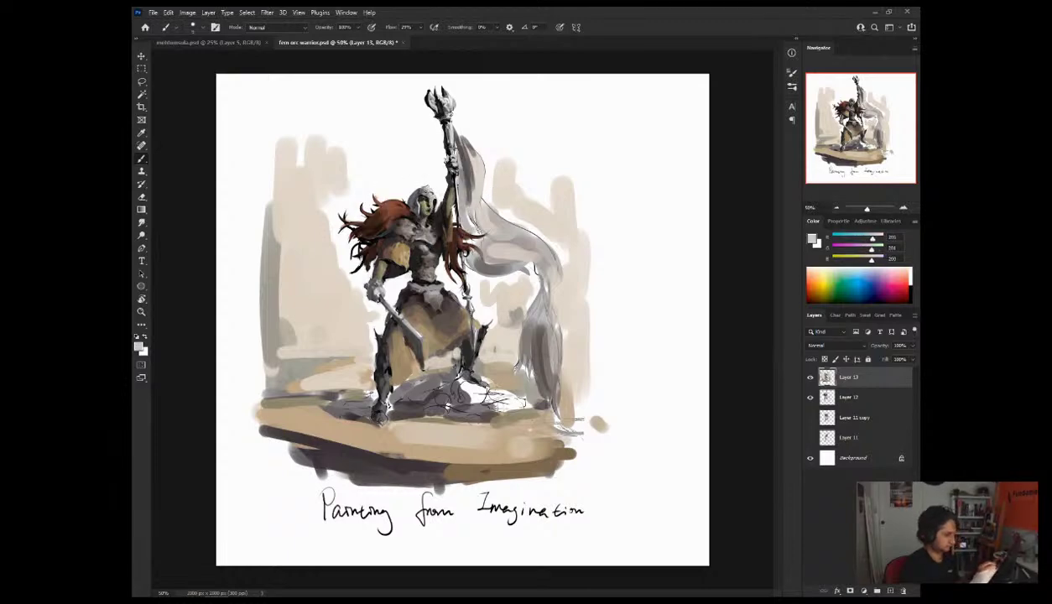
Step: Define the helmet's face opening and edges with black and sampled grey, dark brown and light grey tones
alt+click(421, 218)
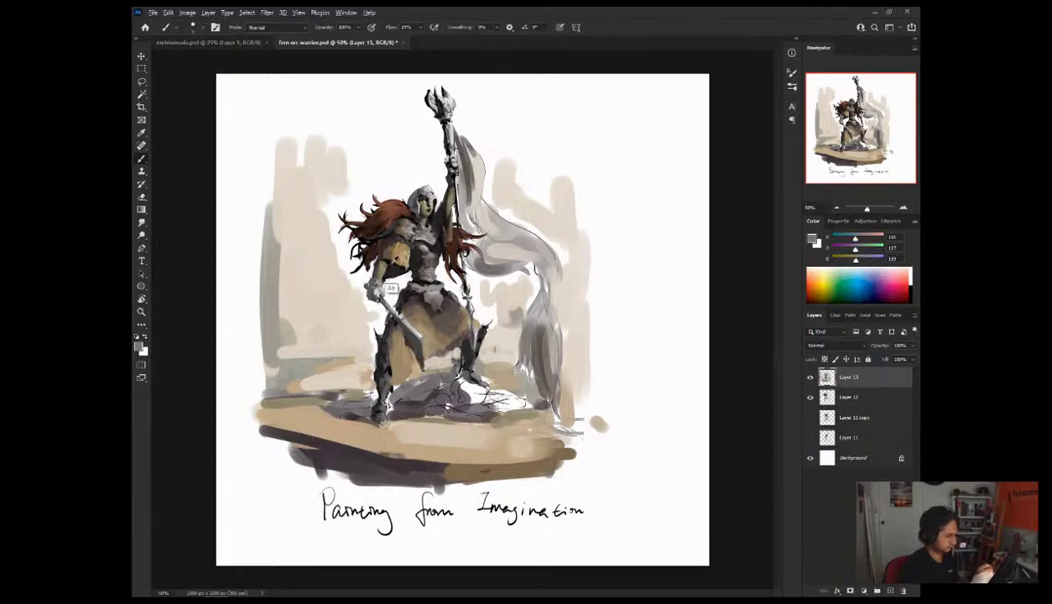
key(d)
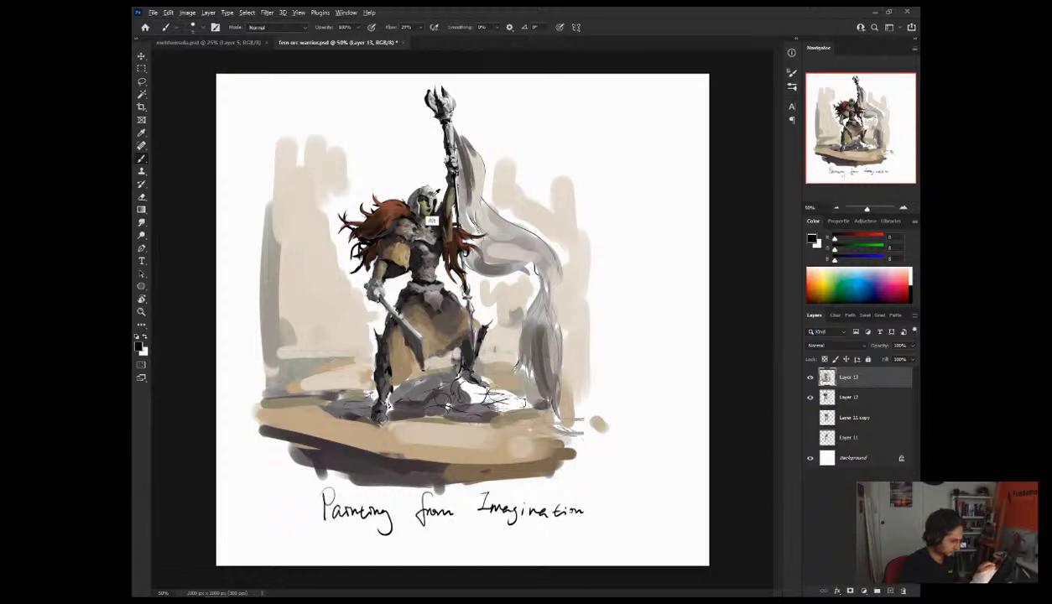
alt+click(423, 215)
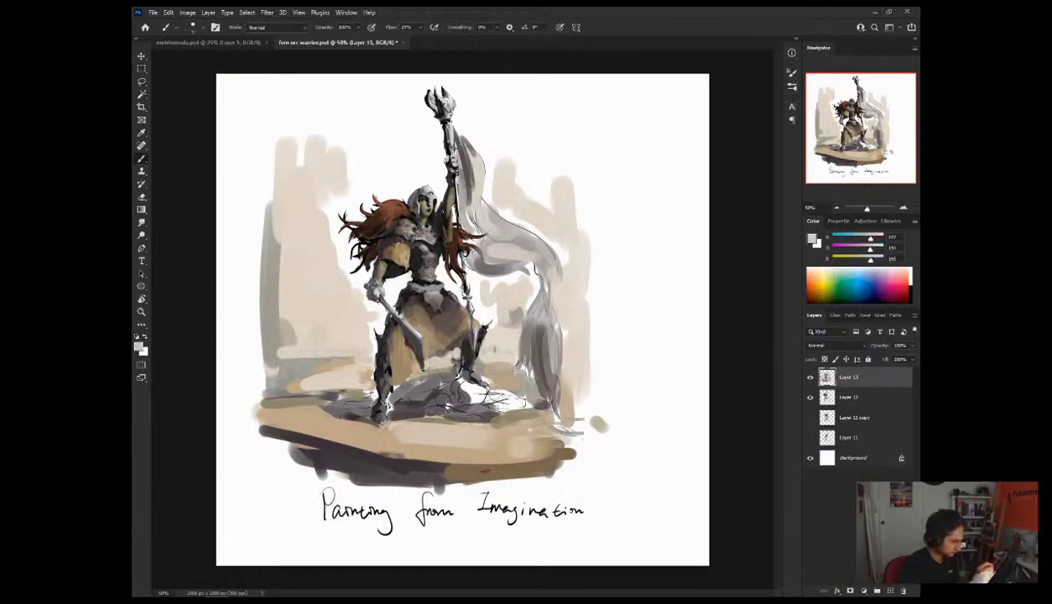
alt+click(448, 256)
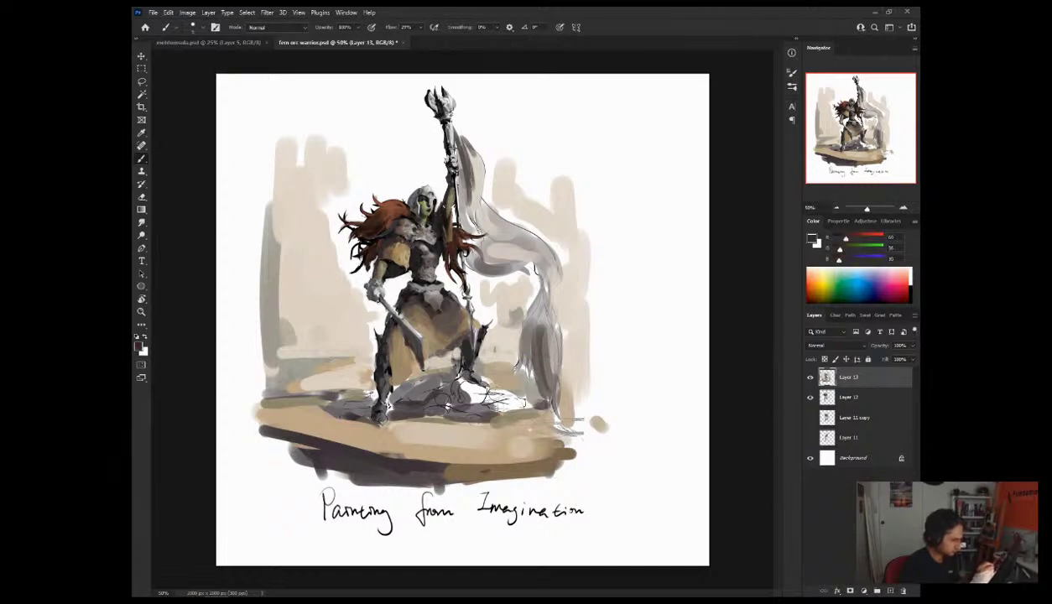
alt+click(422, 195)
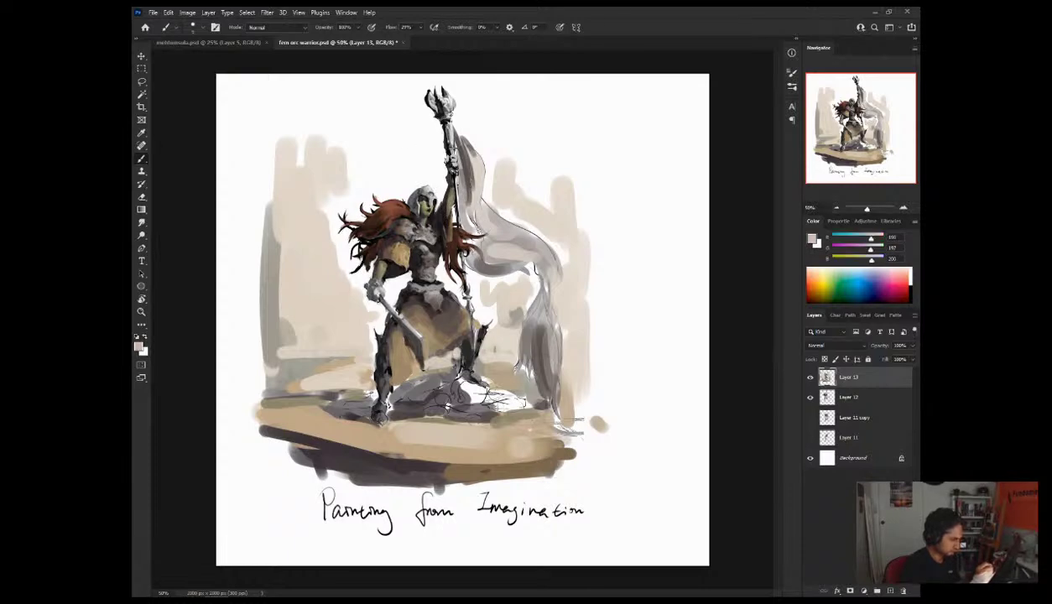
Step: Clean up the helmet's outer edge with sampled background white in a mirrored canvas view and restore the orientation
key(ctrl+shift+h)
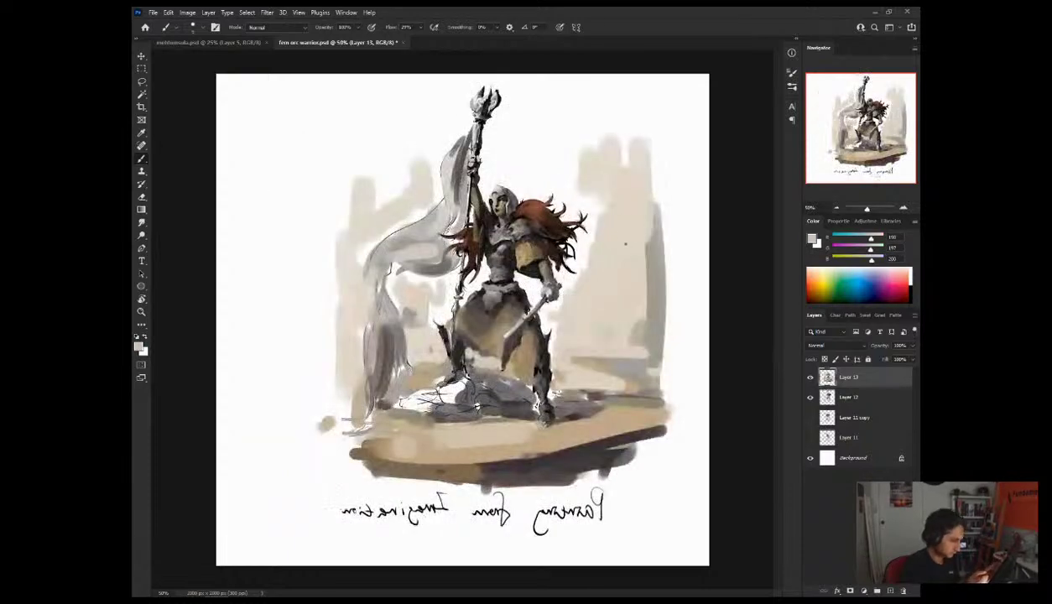
alt+click(491, 177)
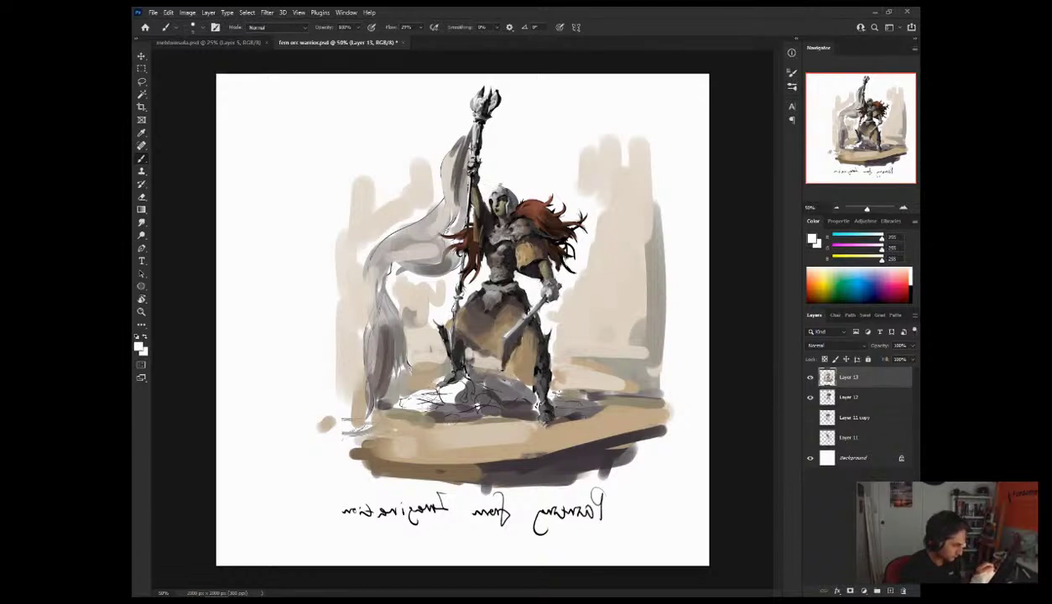
key(ctrl+shift+h)
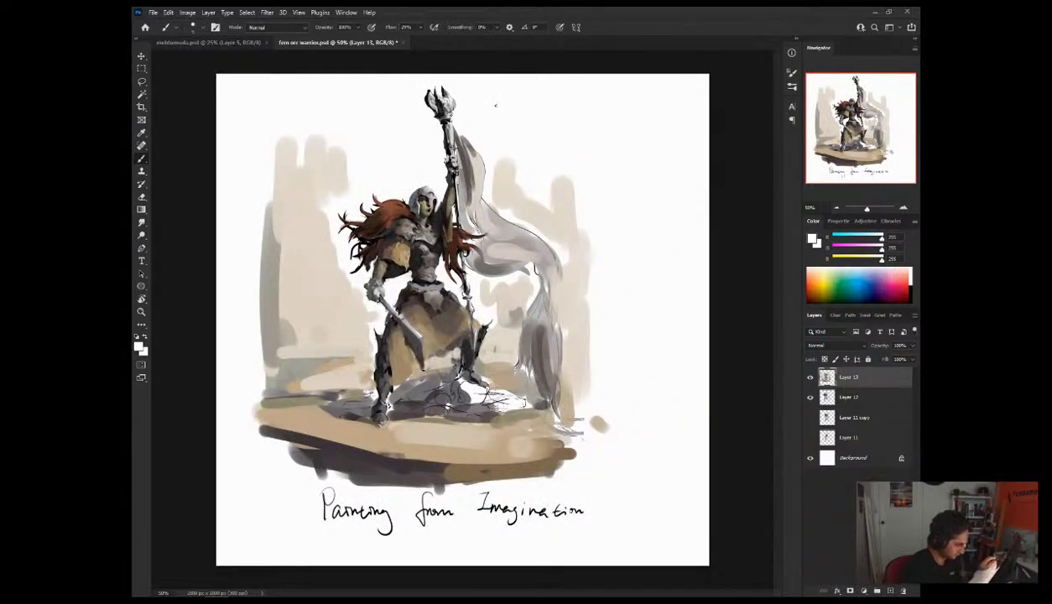
Step: Mirror the canvas back and forth to check the figure's silhouette and balance
key(ctrl+shift+h)
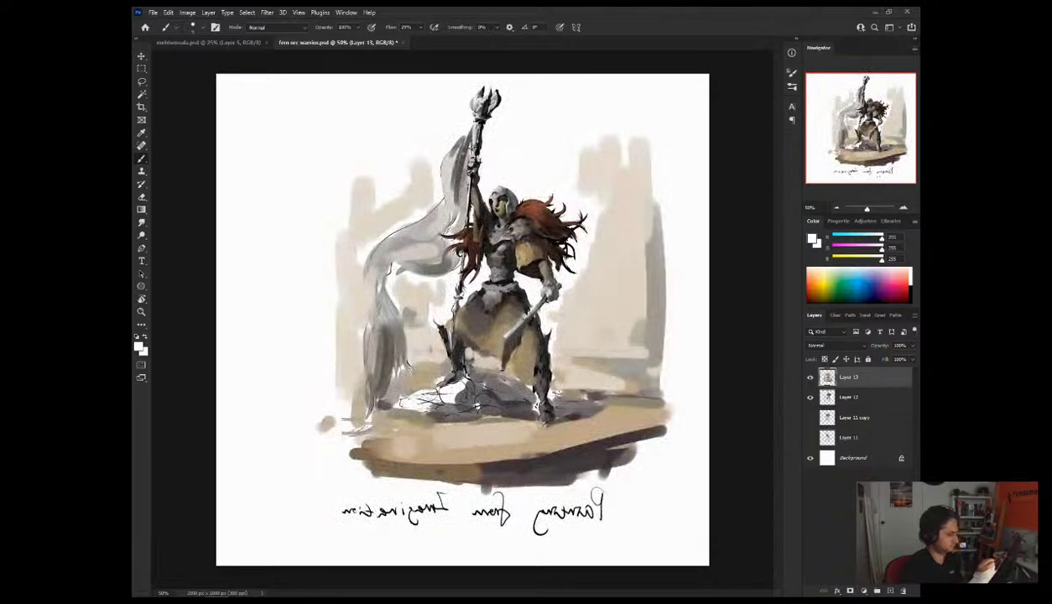
key(ctrl+shift+h)
key(ctrl+shift+h)
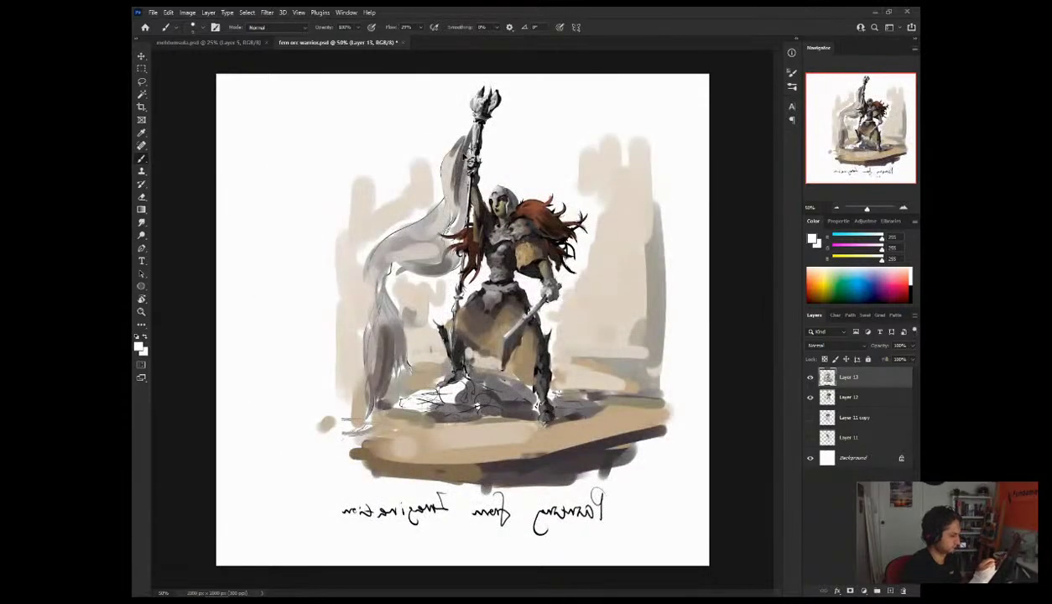
key(ctrl+shift+h)
key(h)
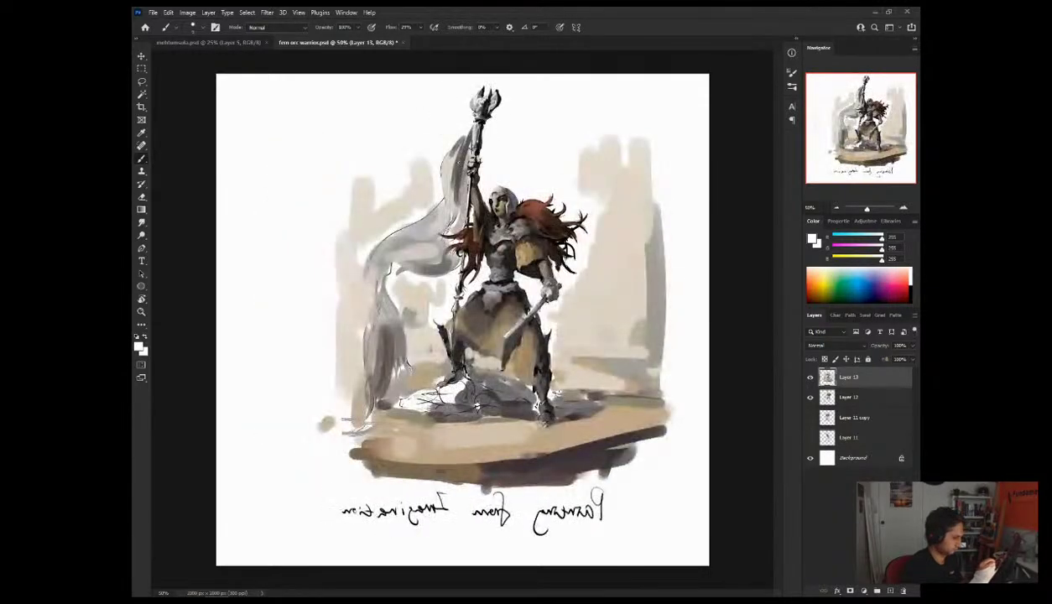
key(h)
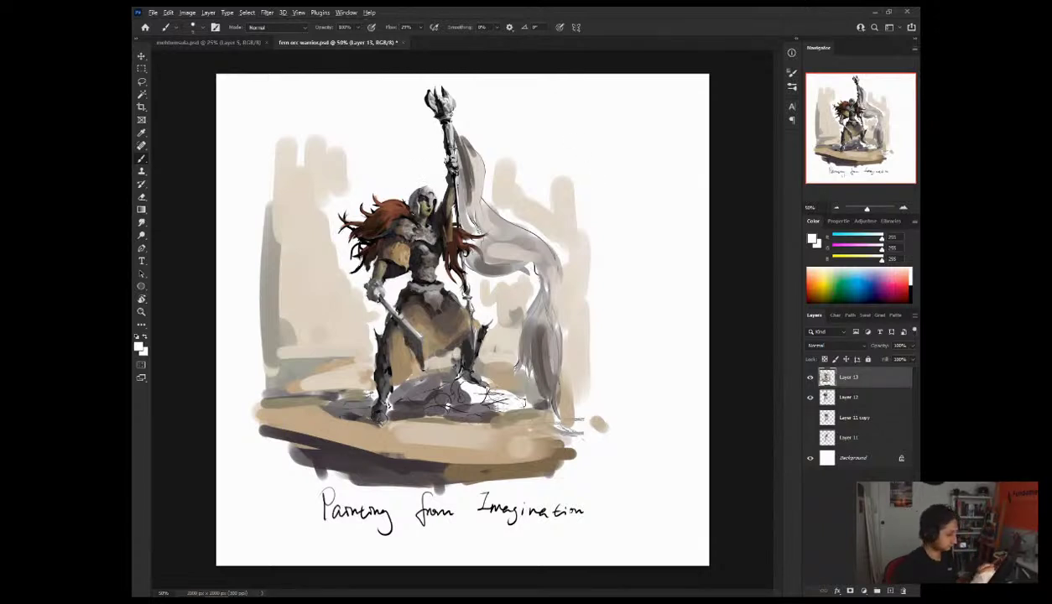
Step: Refine the hair and its outer edge behind the helmet with sampled dark brown, reddish brown and background white
key(d)
alt+click(402, 206)
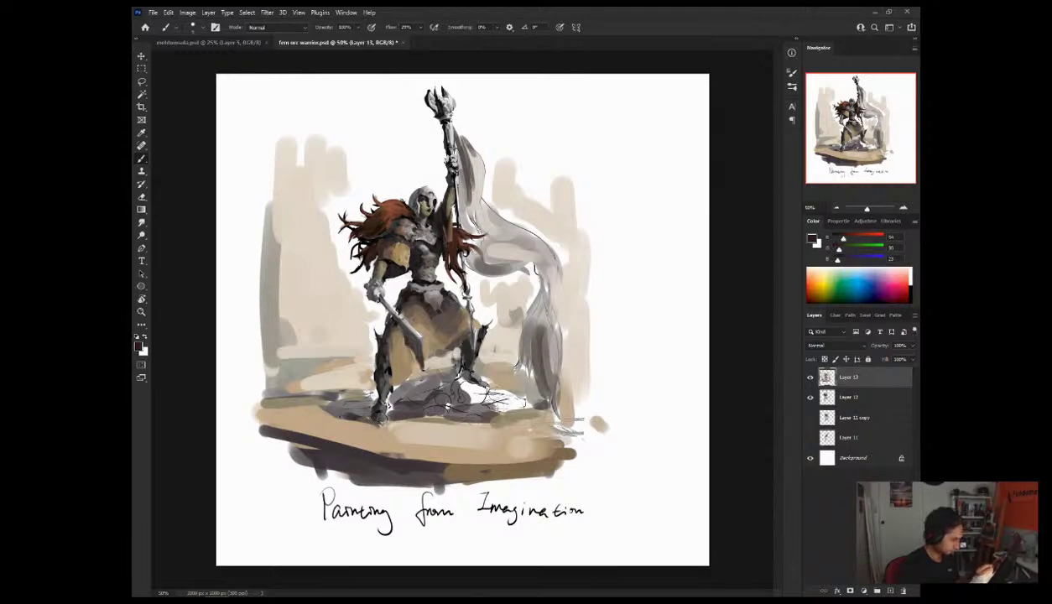
alt+click(399, 193)
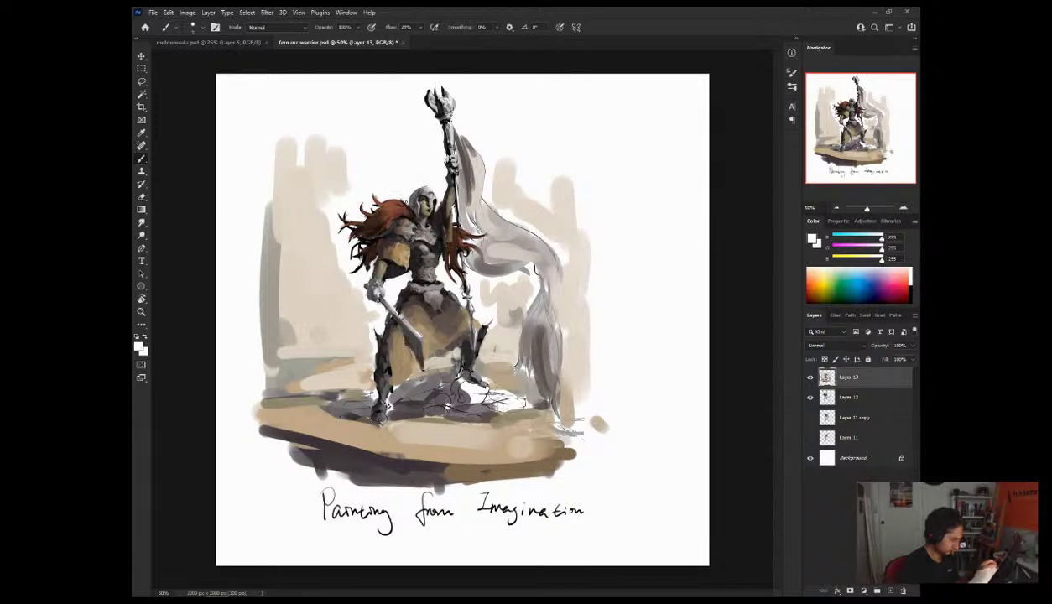
alt+click(392, 224)
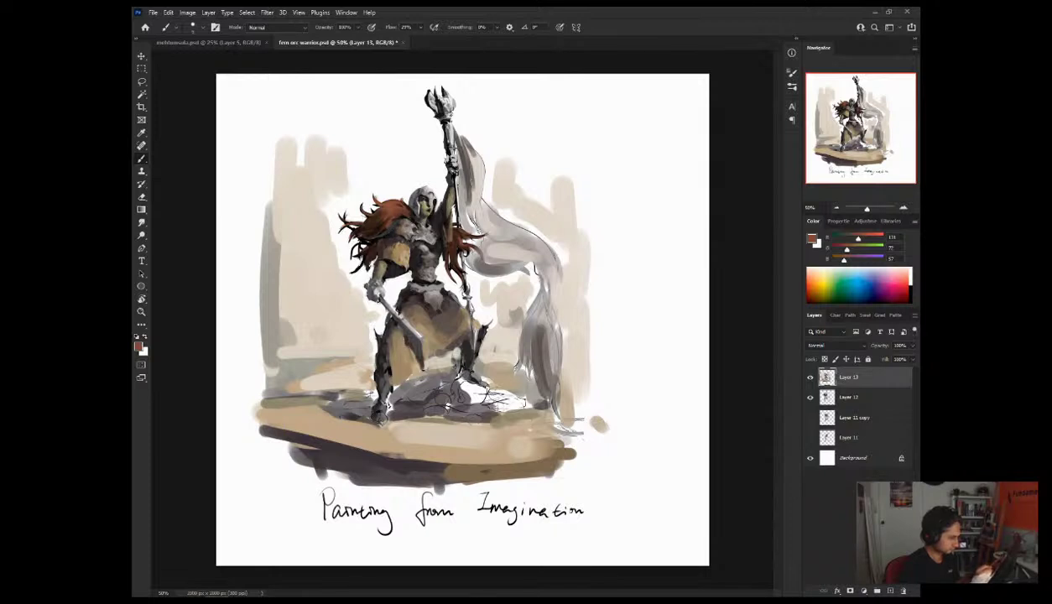
alt+click(403, 195)
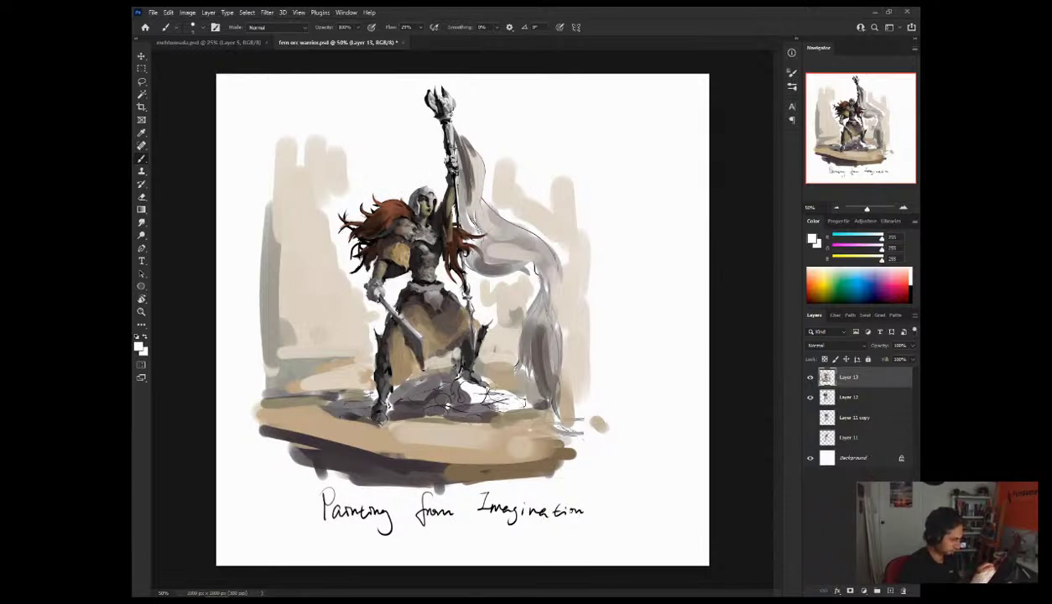
Step: Touch up the shadows around the shoulder and upper chest with black and sampled dark grey and dark brown tones
key(x)
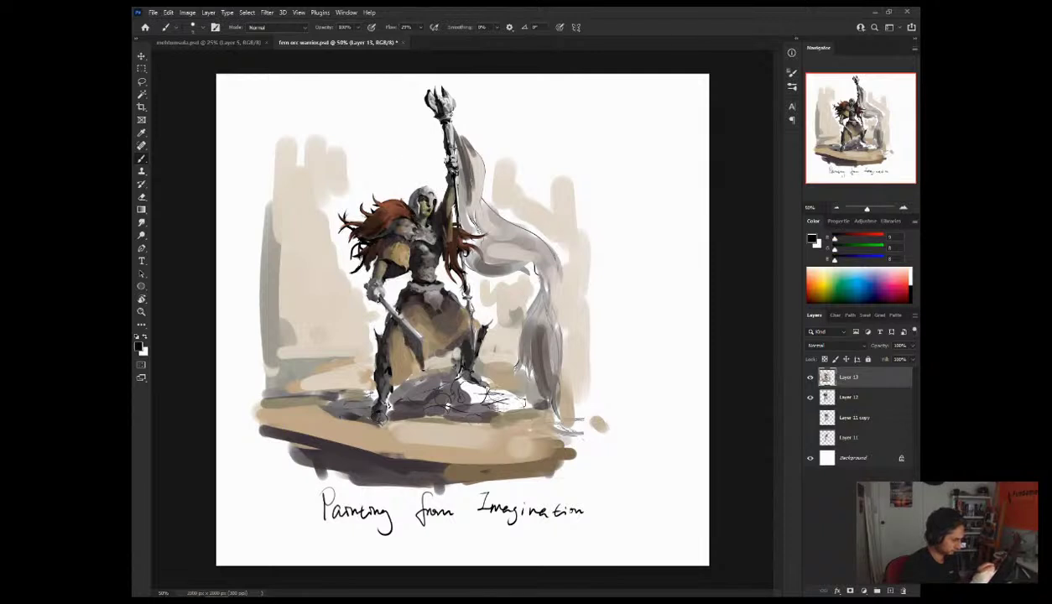
alt+click(402, 241)
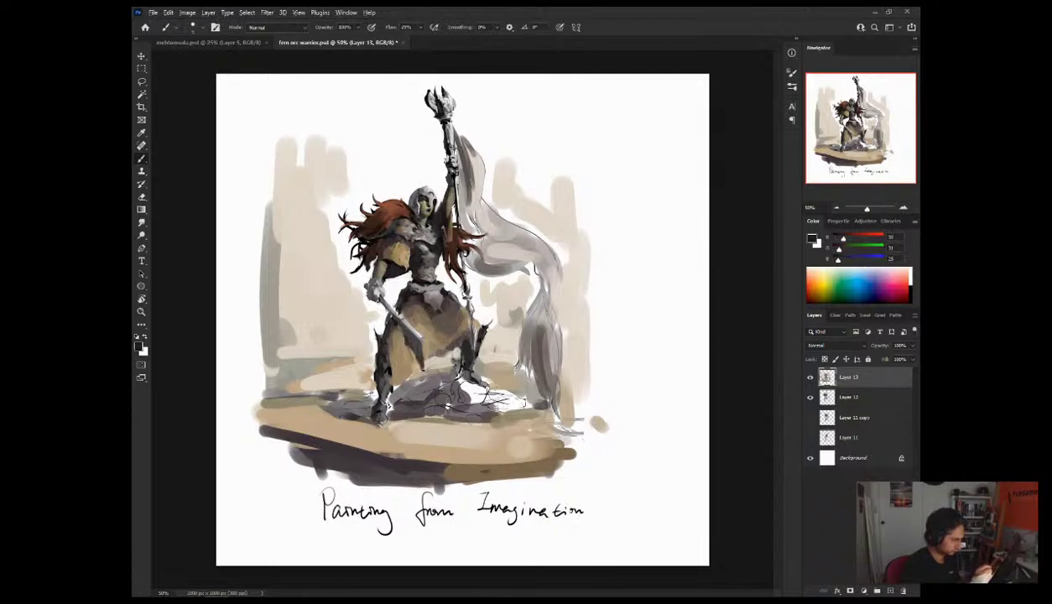
alt+click(409, 240)
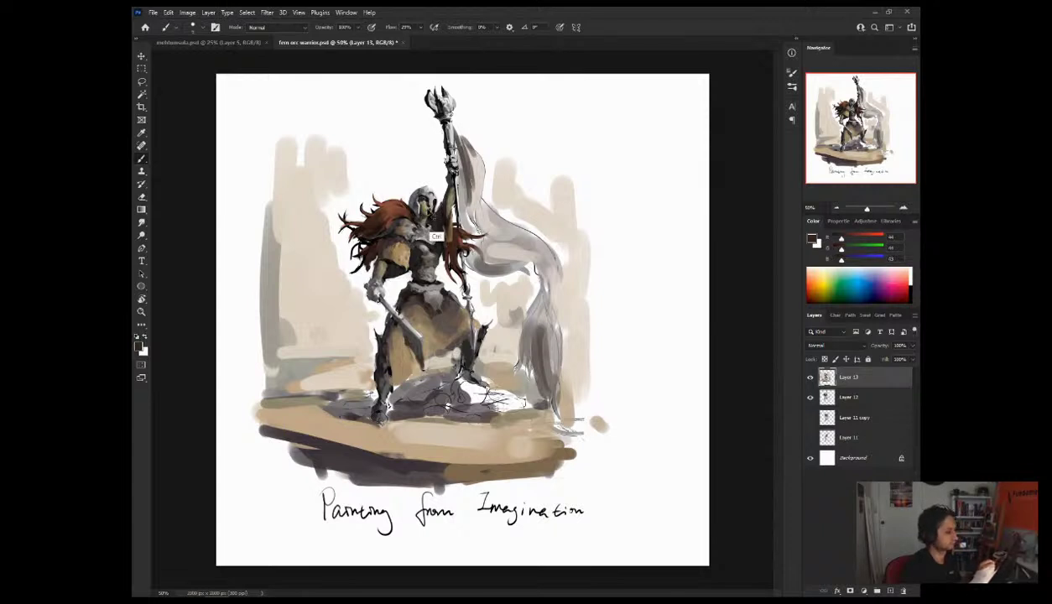
alt+click(414, 225)
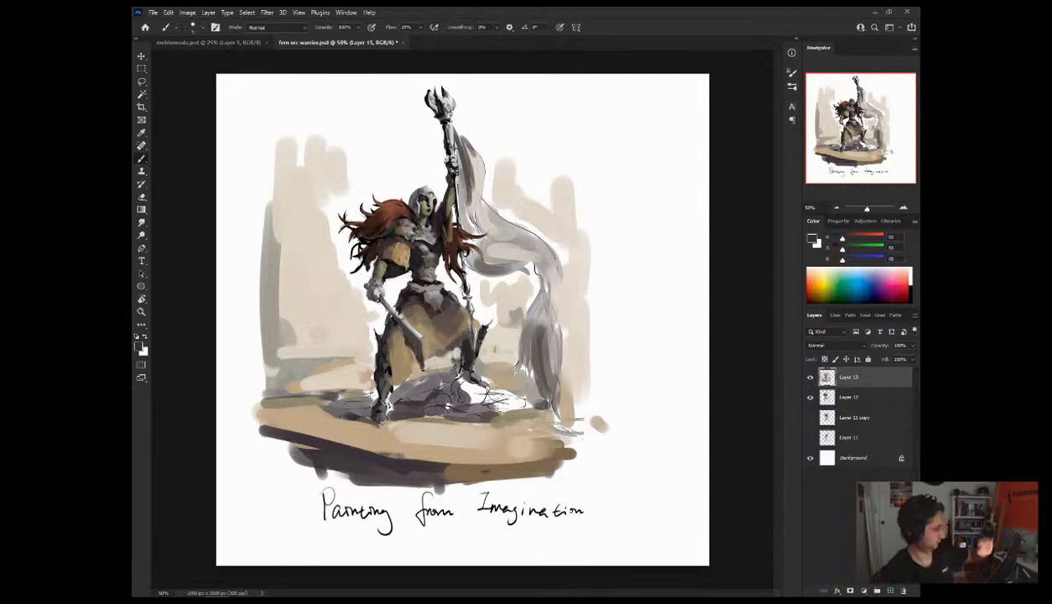
Step: Refine the helmet and raised-arm area in a mirrored canvas view with sampled greys, off-white and near-black, and restore the orientation
key(ctrl+shift+h)
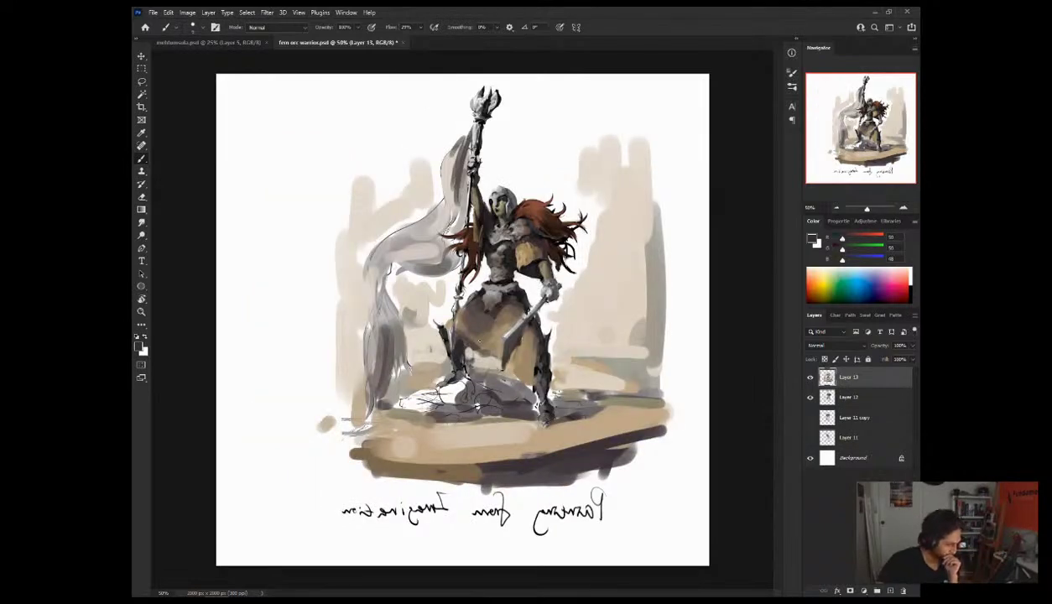
alt+click(484, 276)
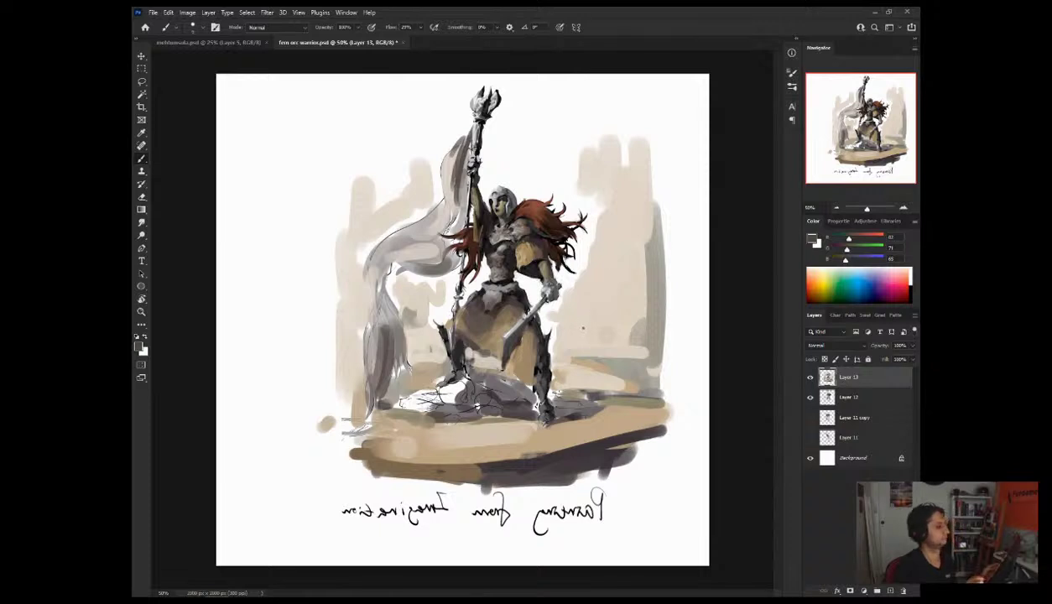
alt+click(465, 221)
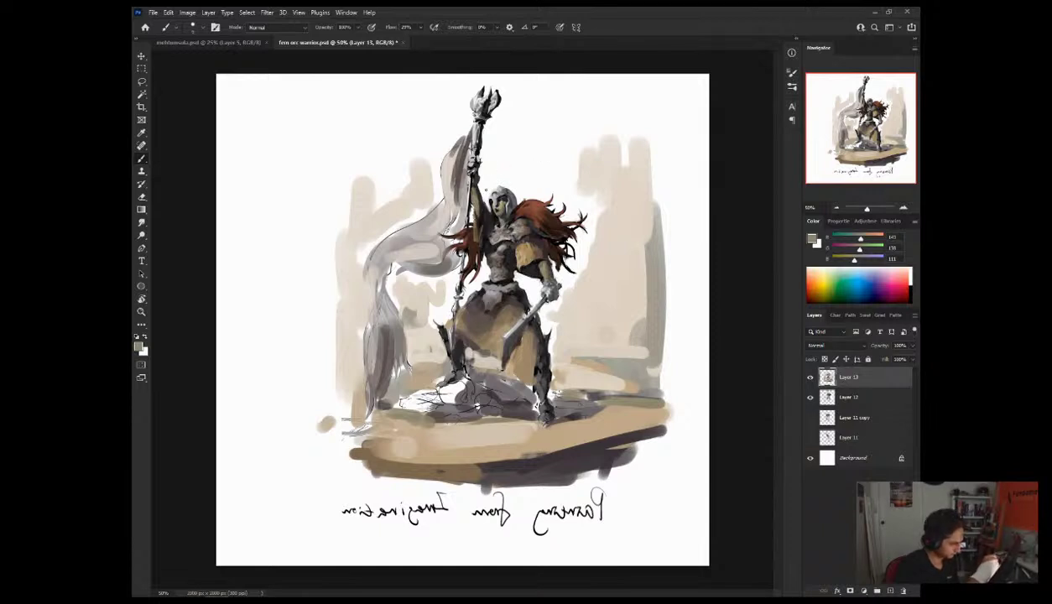
alt+click(474, 222)
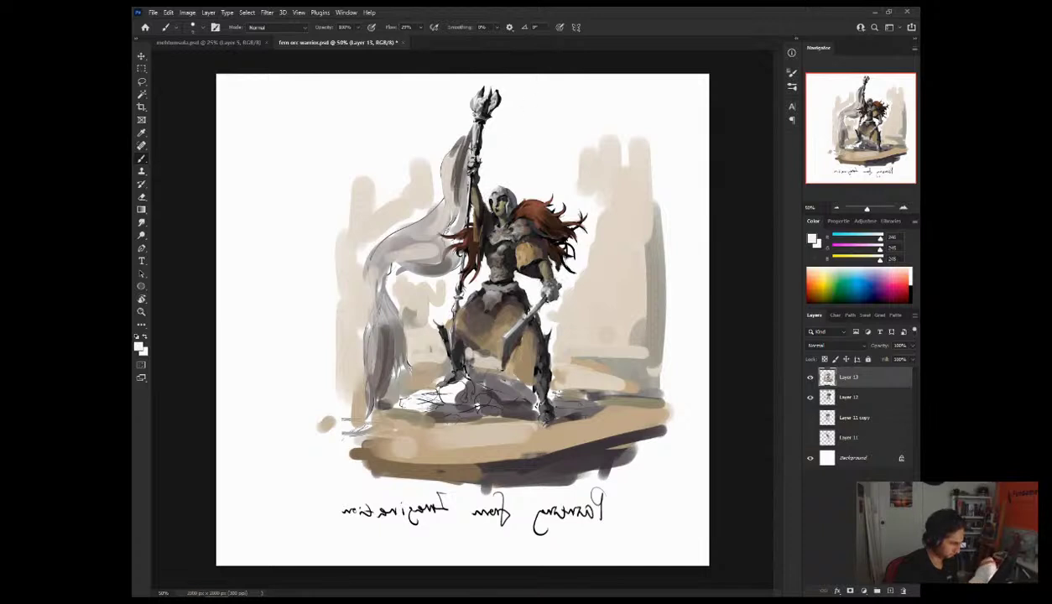
alt+click(484, 196)
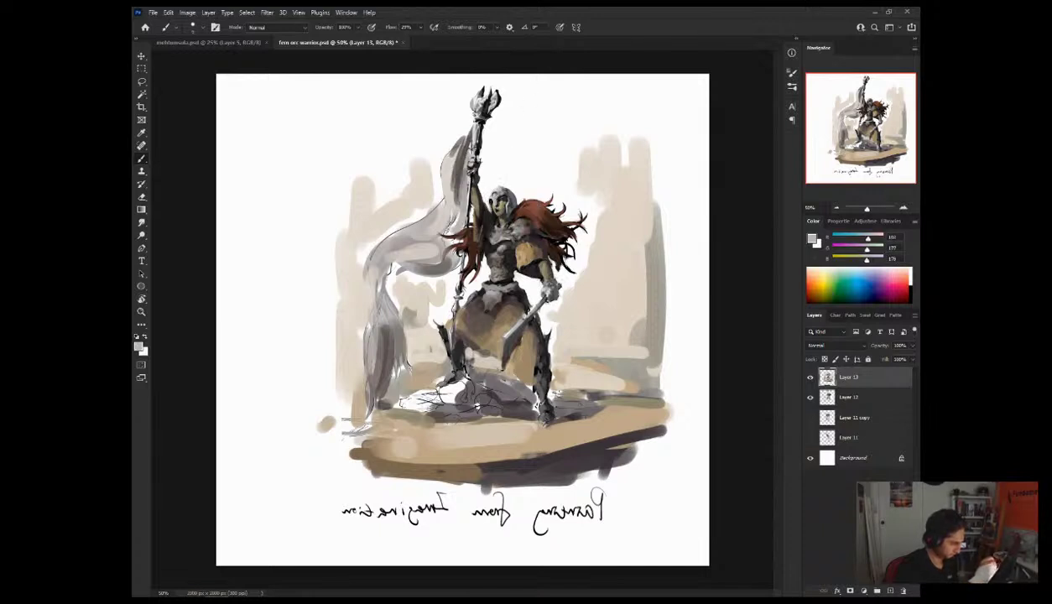
alt+click(492, 193)
alt+click(482, 223)
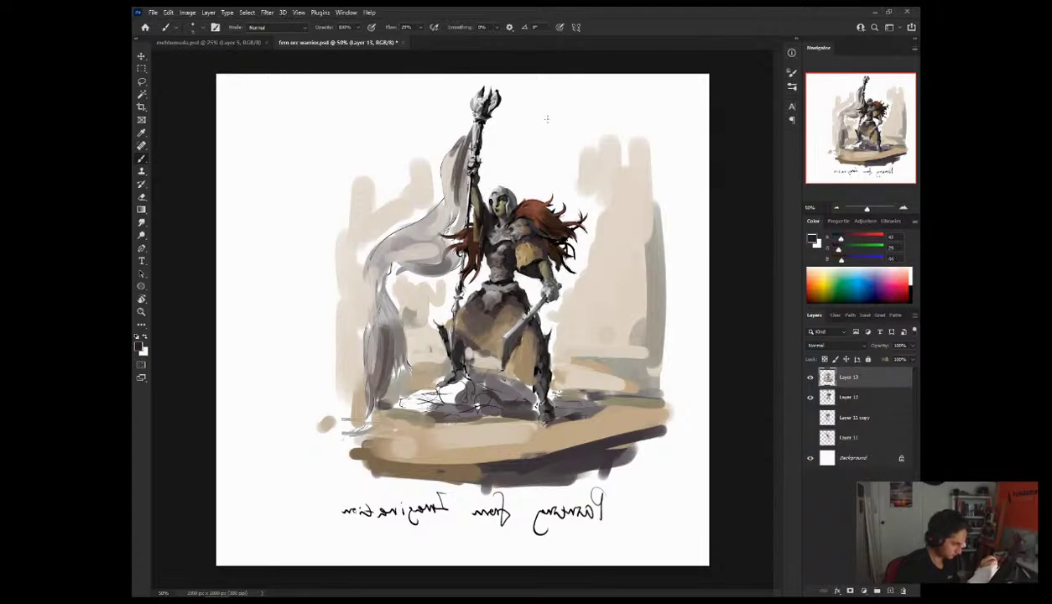
key(ctrl+shift+h)
Step: Rework the face inside the helmet opening at 100% zoom with sampled light grey, near-black and greenish skin tones
alt+click(424, 225)
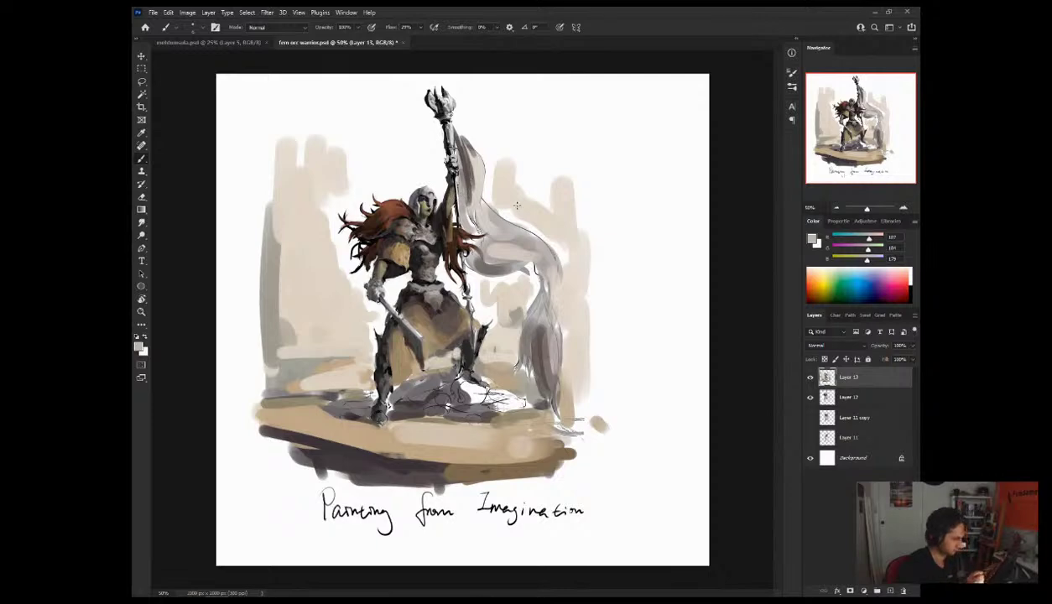
click(903, 208)
click(904, 208)
drag(857, 132, 854, 118)
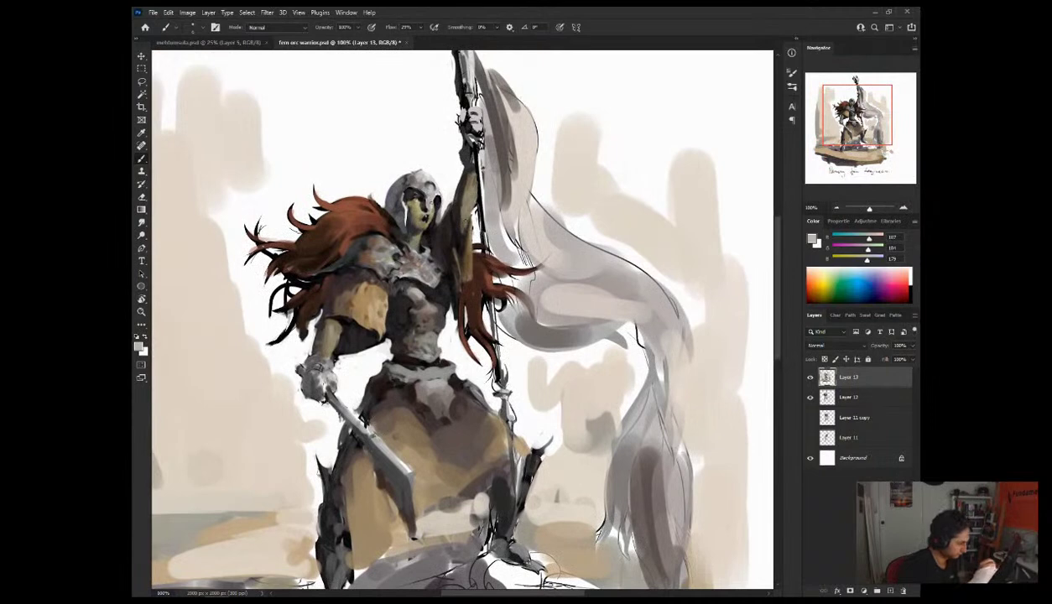
alt+click(427, 193)
drag(422, 213, 431, 220)
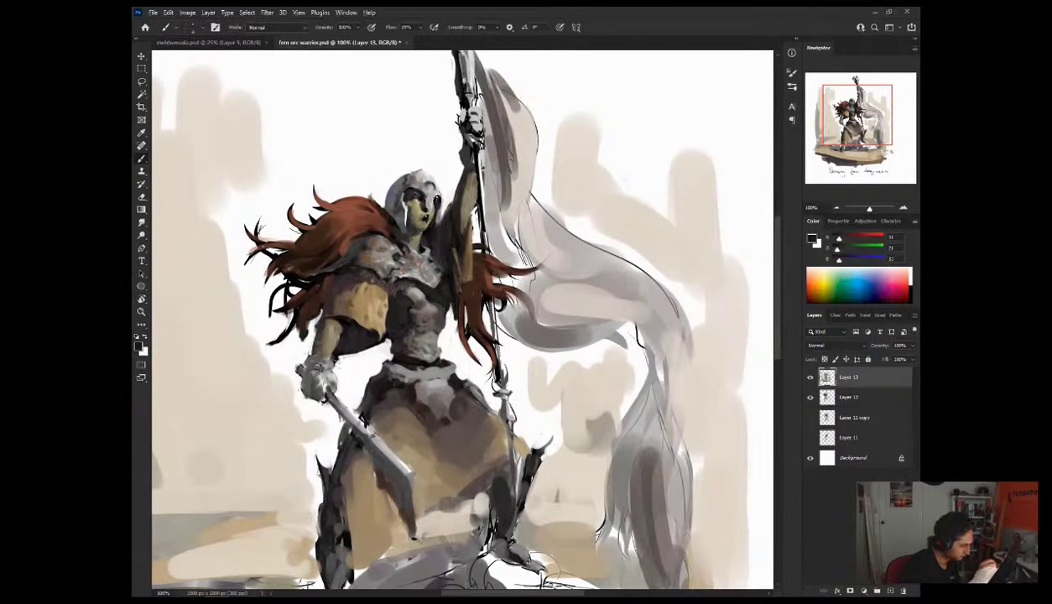
alt+click(426, 225)
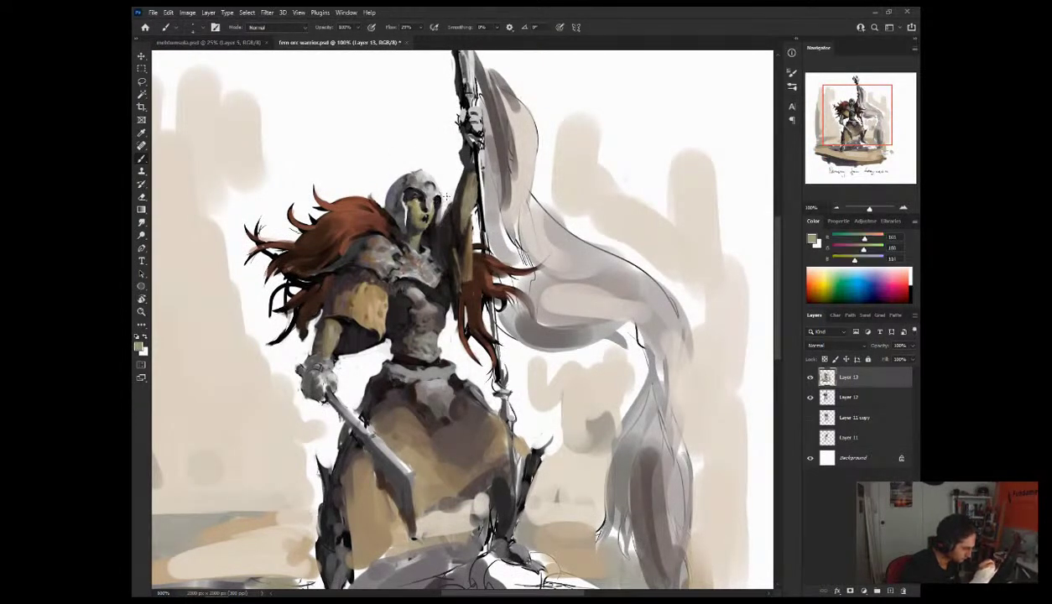
Step: Define the helmet's eye opening and brow edge with sampled dark grey tones
alt+click(409, 189)
alt+click(412, 195)
alt+click(406, 187)
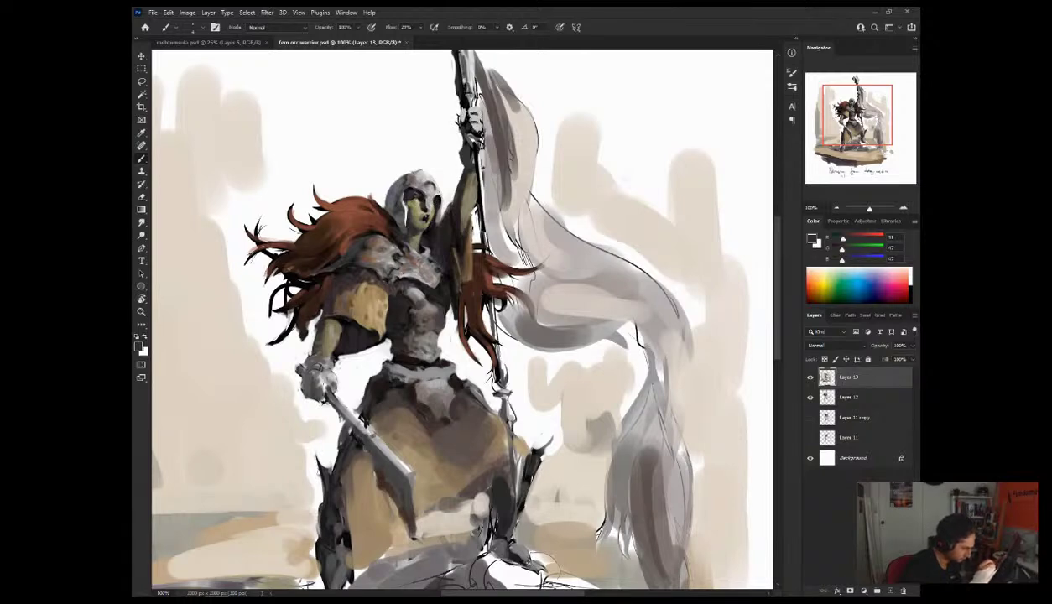
alt+click(400, 179)
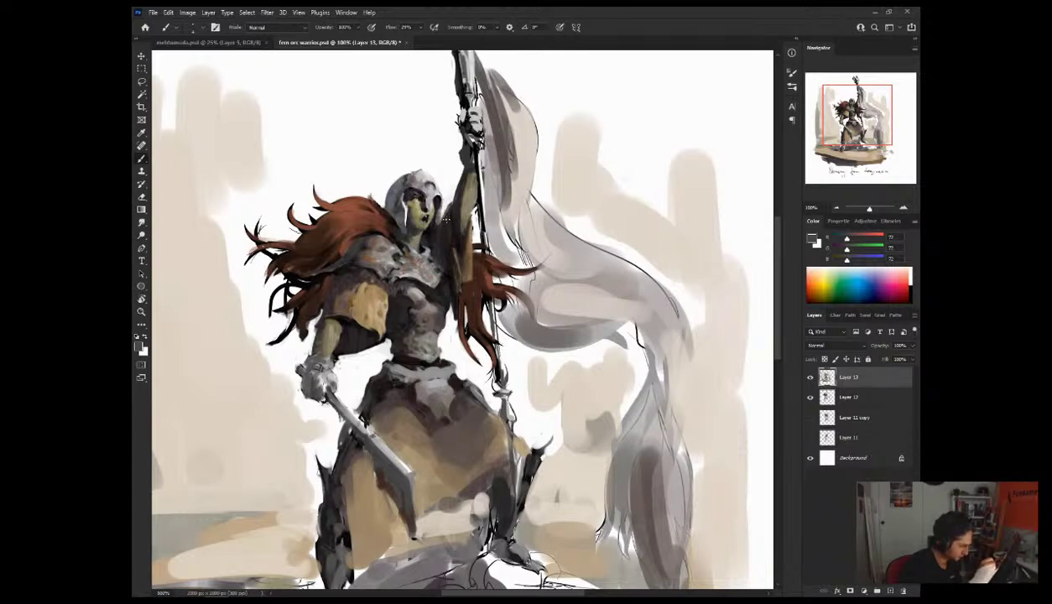
Step: Mirror the canvas and touch up the helmet, adjoining hair and facial features with sampled dark grey, near-black and reddish brown
key(ctrl+shift+h)
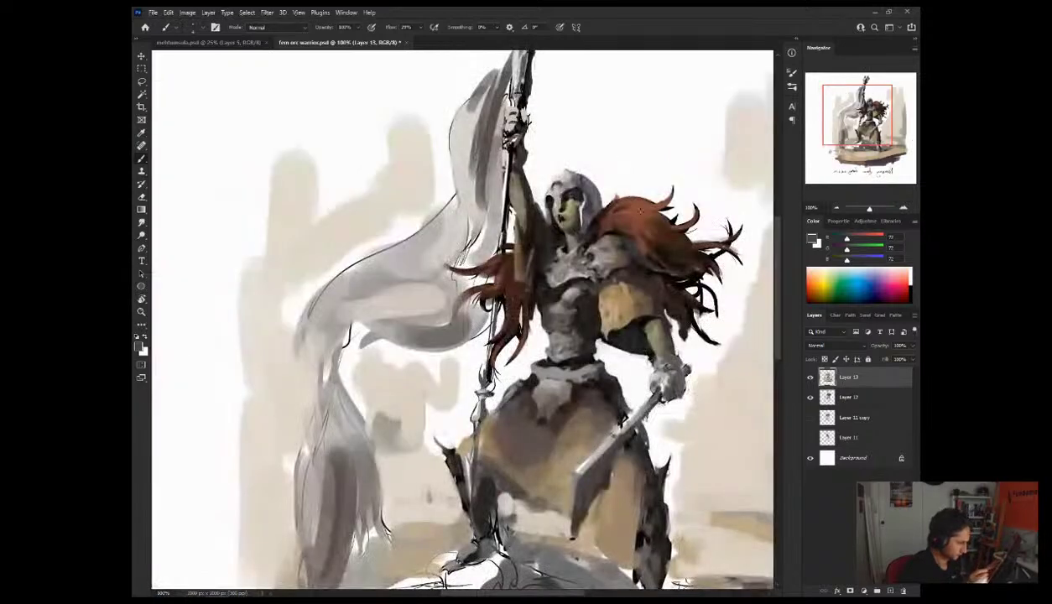
alt+click(564, 176)
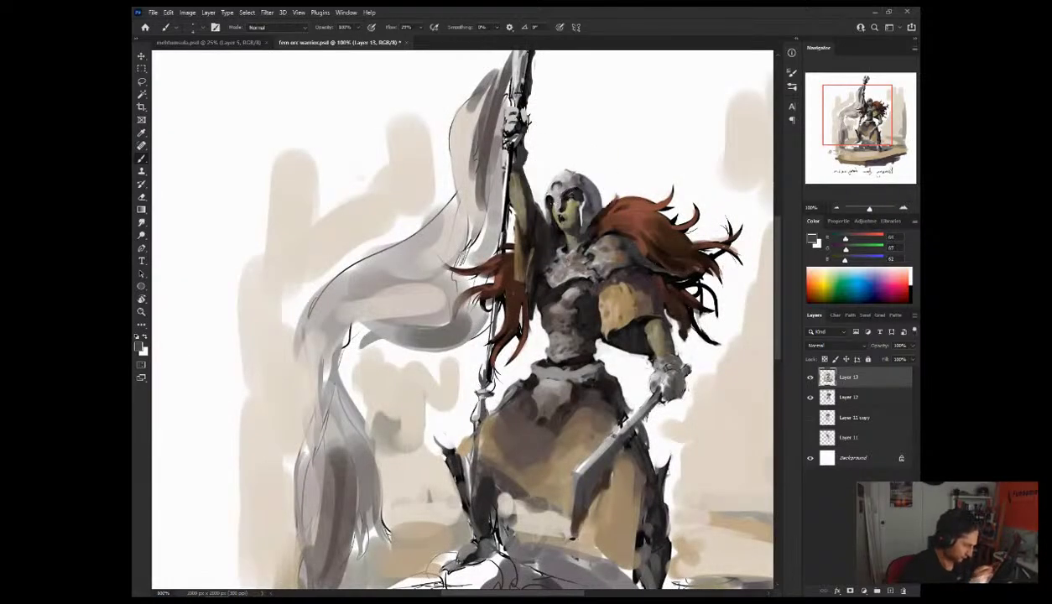
alt+click(610, 224)
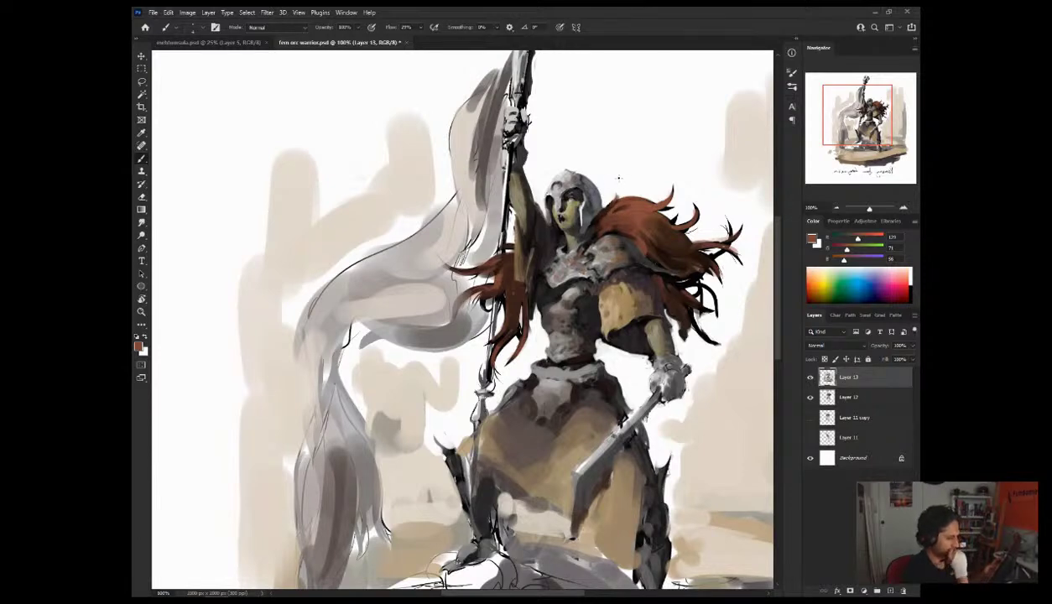
alt+click(564, 206)
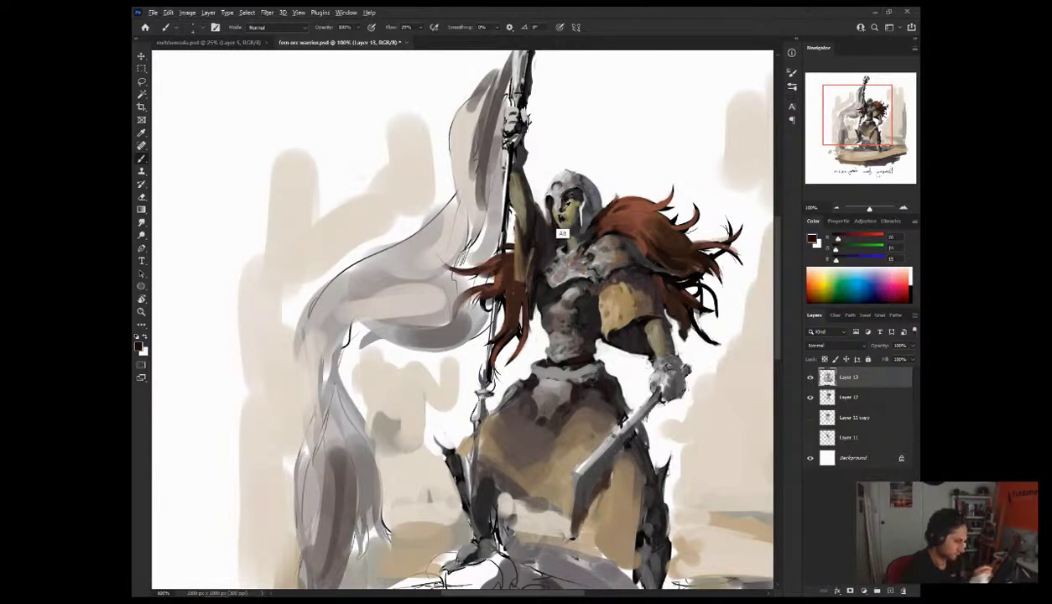
alt+click(560, 194)
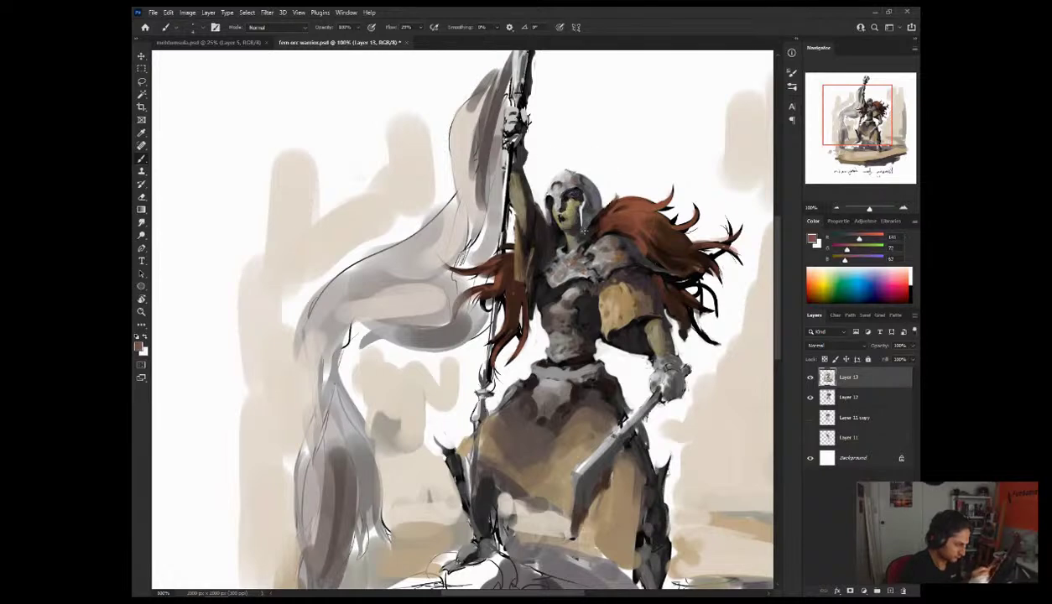
Step: Shape the cheek guard, jaw and neck with sampled olive, black and dark grey, and flip the canvas back
alt+click(589, 232)
drag(574, 224, 566, 220)
alt+click(562, 188)
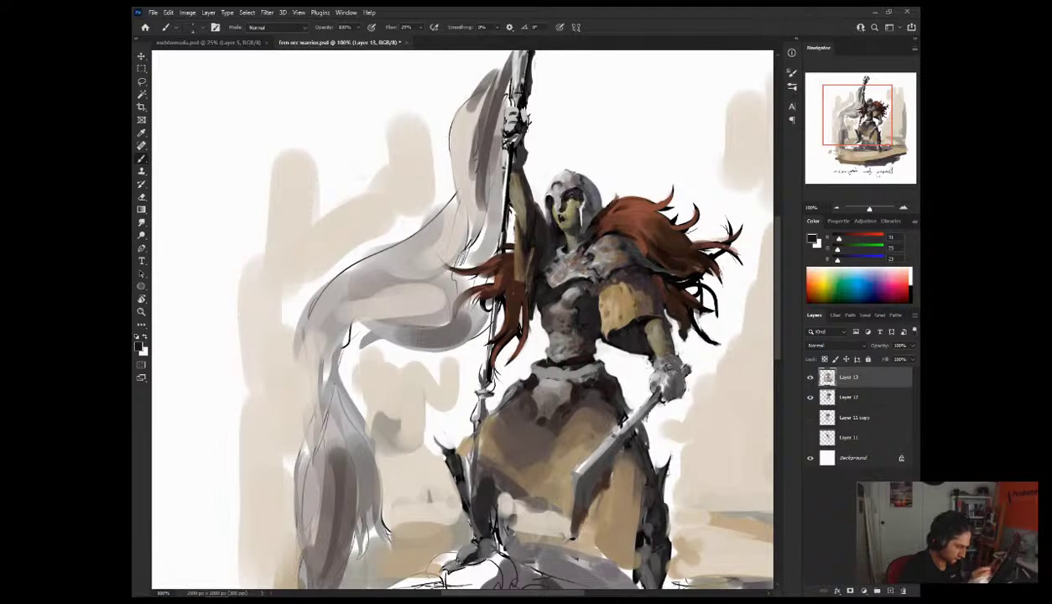
alt+click(566, 224)
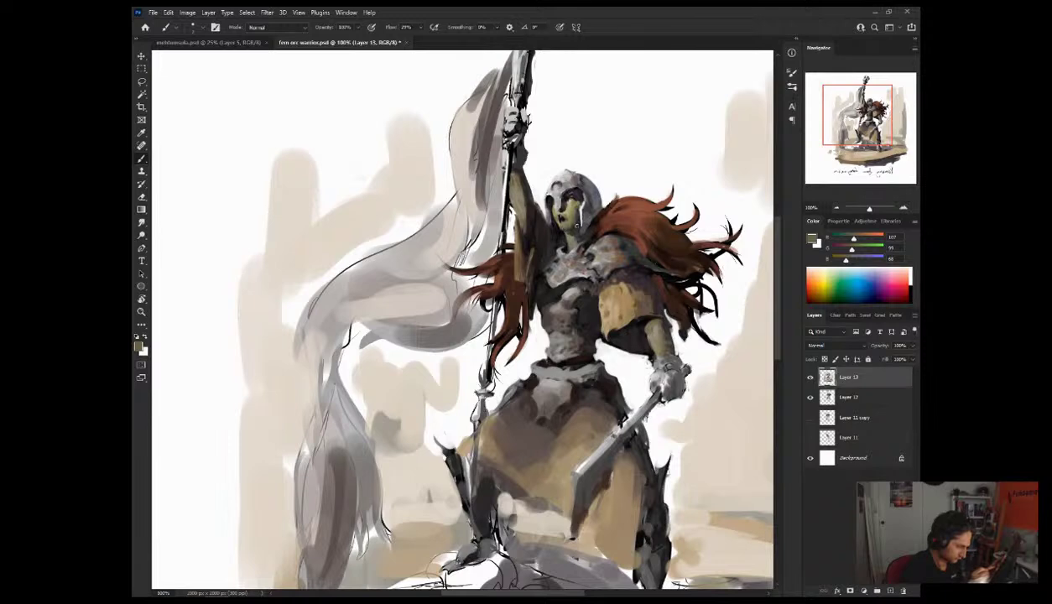
alt+click(558, 233)
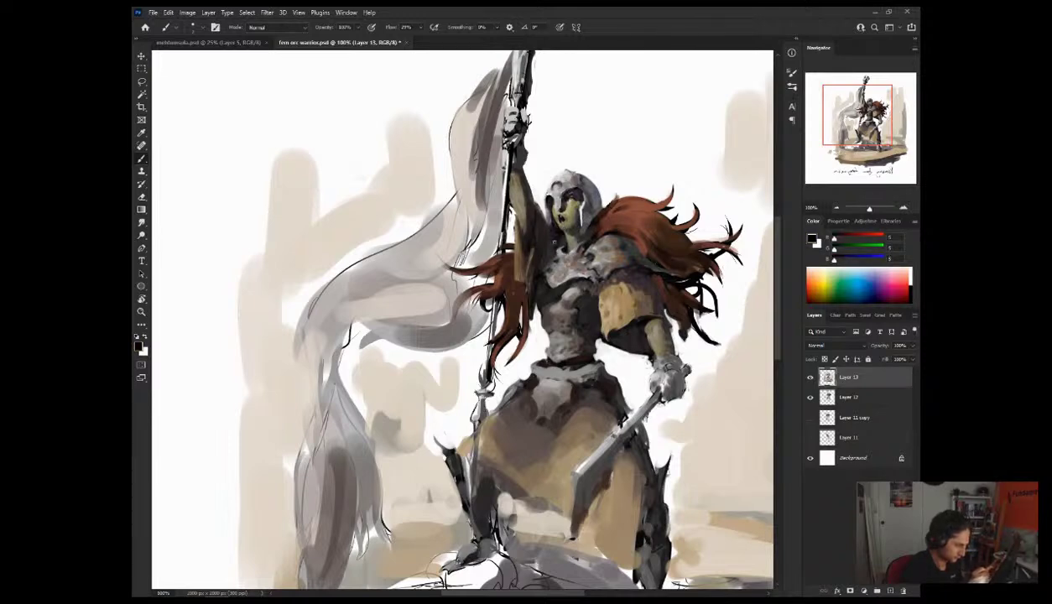
alt+click(564, 243)
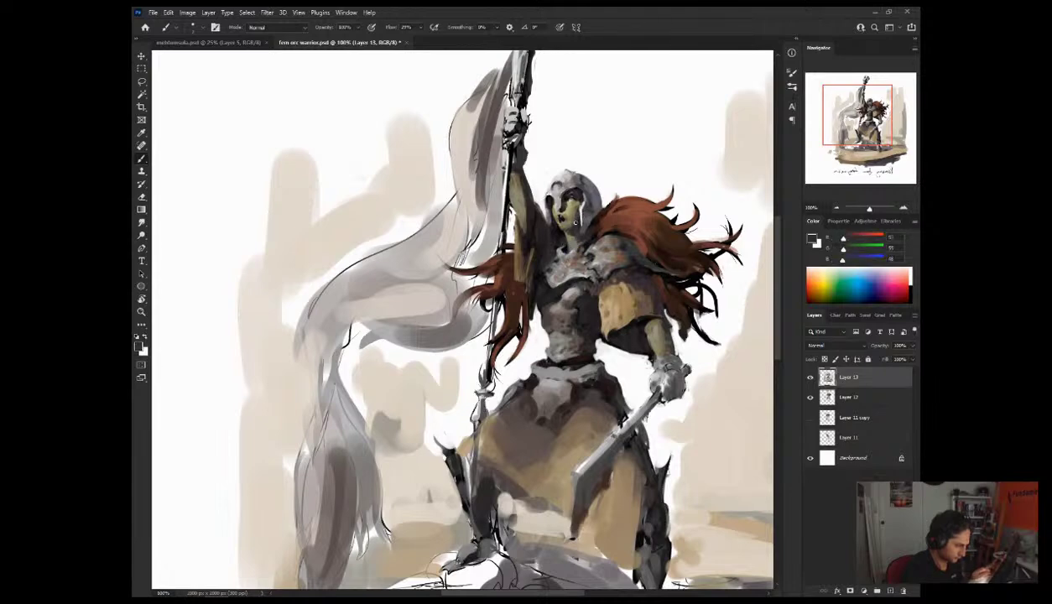
alt+click(570, 224)
key(ctrl+shift+h)
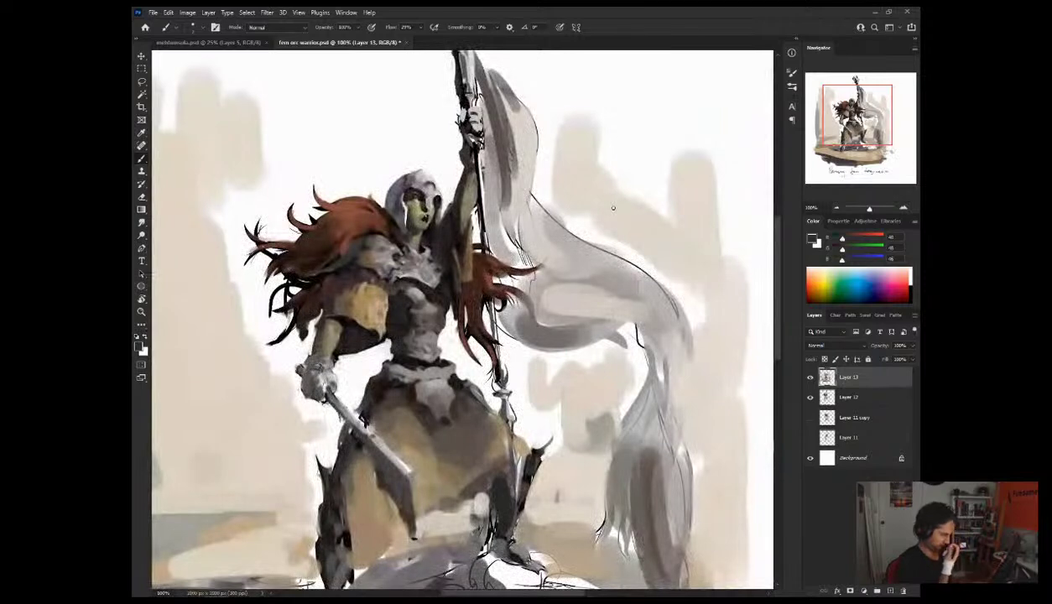
Step: Refine the torso armour and waist at 66.7% zoom with sampled light grey, mauve-grey and mid grey
drag(613, 208, 639, 111)
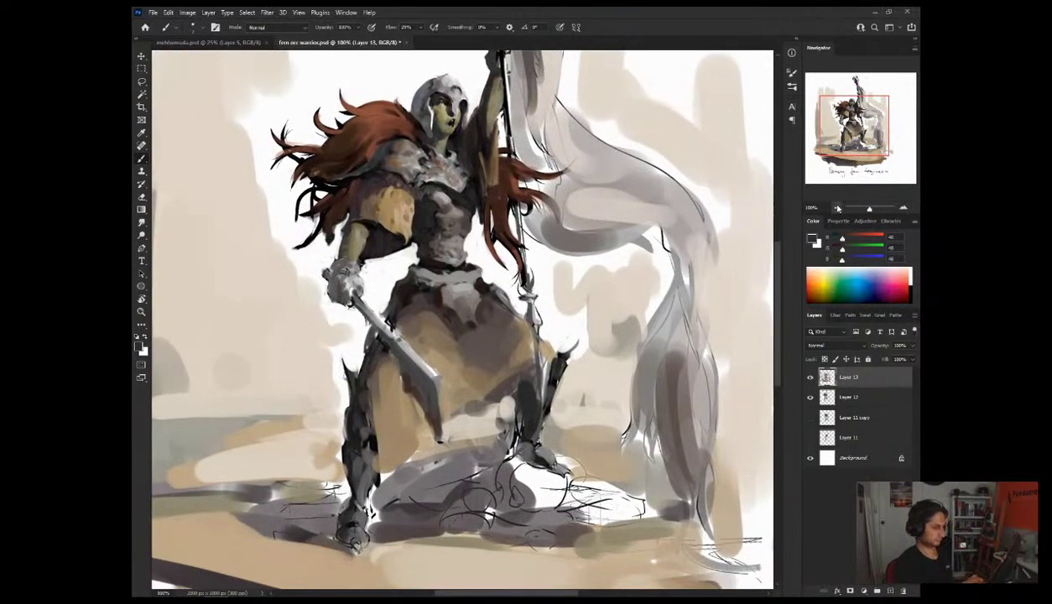
click(837, 208)
drag(824, 152, 826, 149)
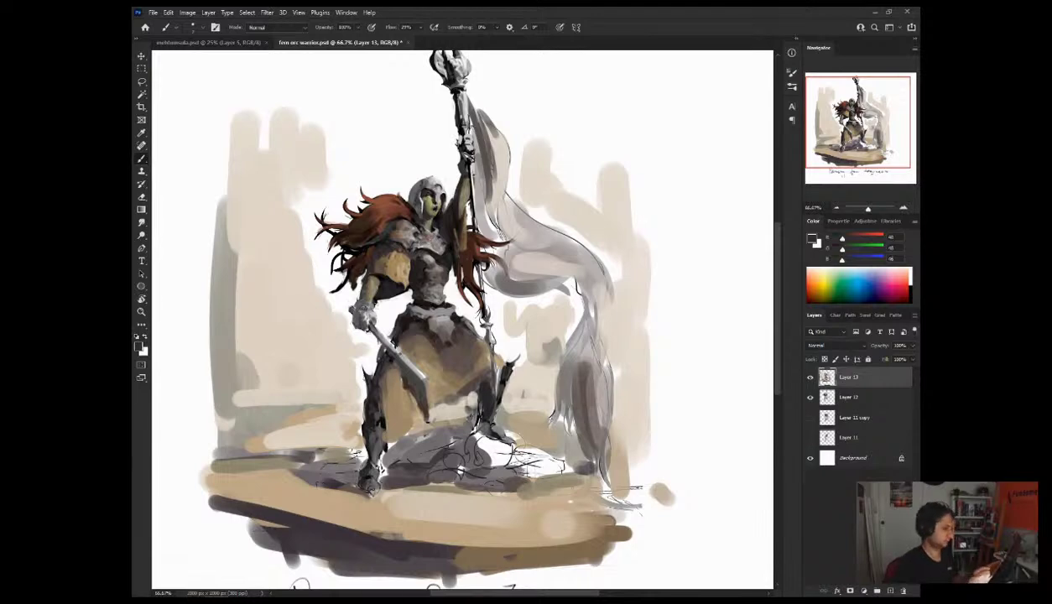
alt+click(424, 280)
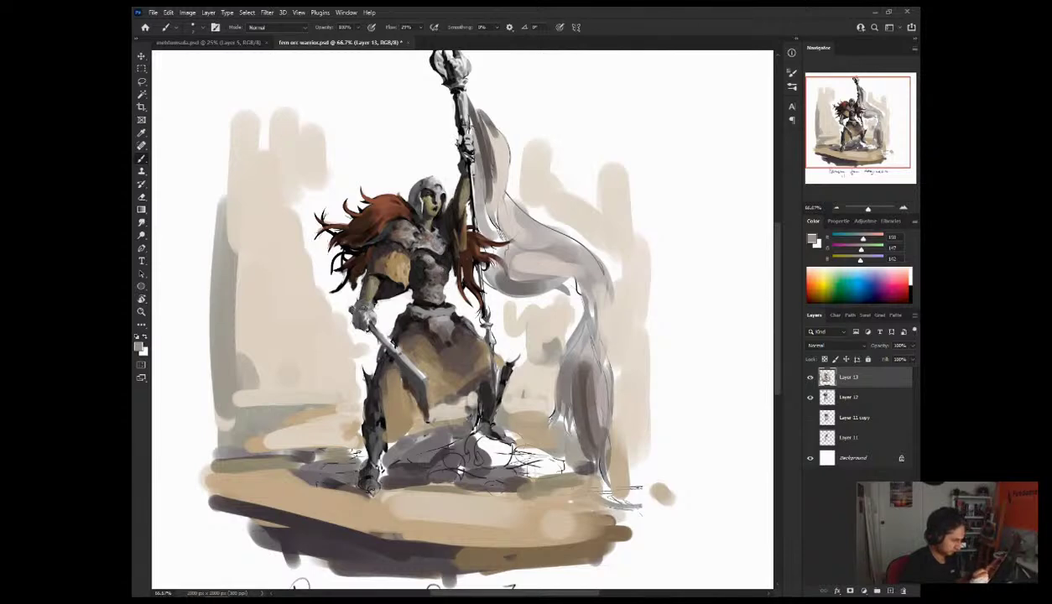
alt+click(417, 257)
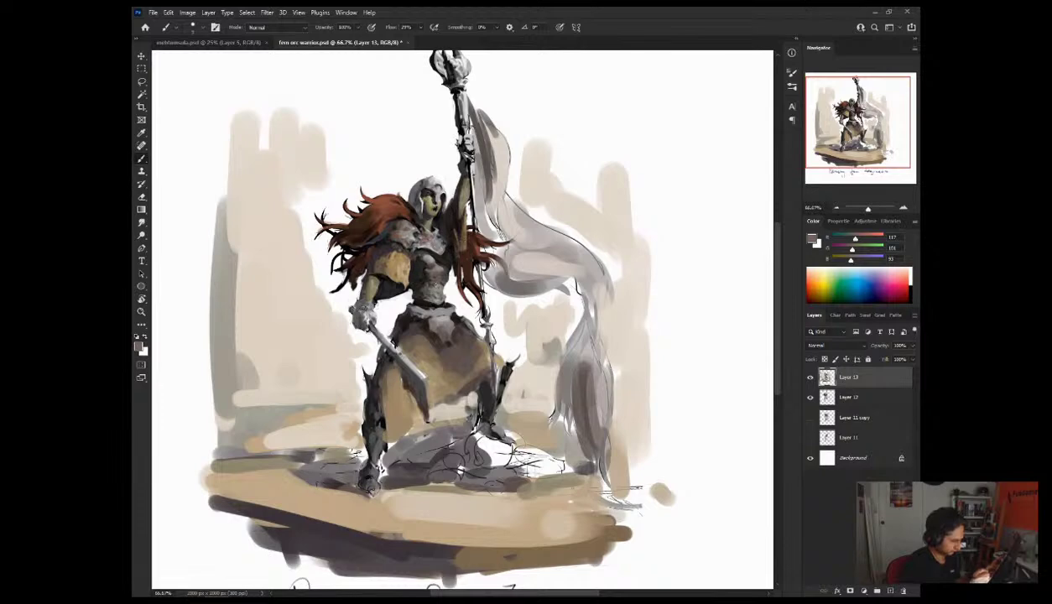
alt+click(420, 304)
alt+click(424, 307)
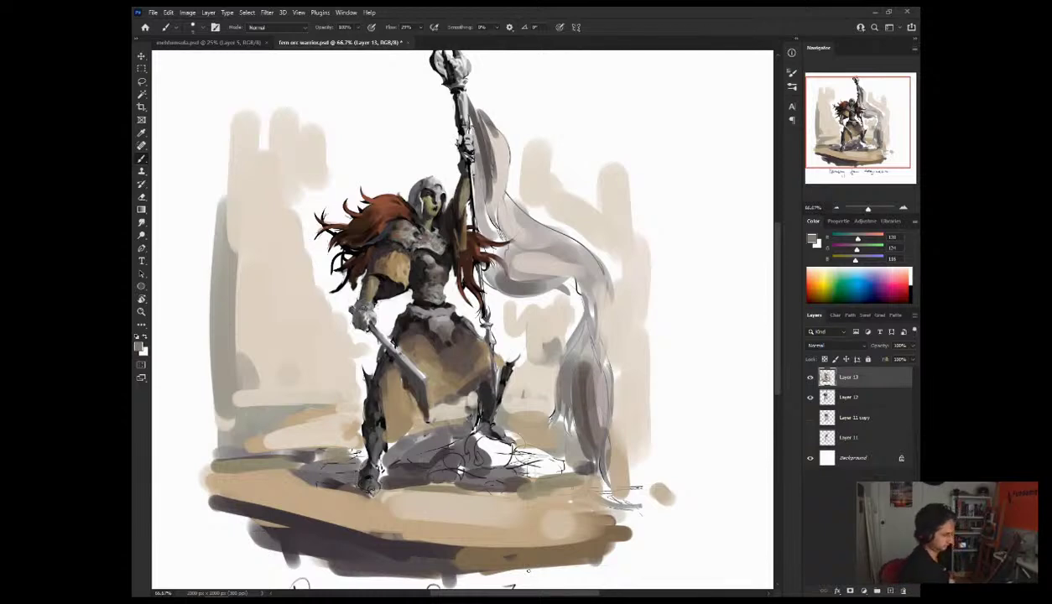
Step: Refine the helmet and the edges around the face with sampled light grey, mid grey, white and near-black
alt+click(432, 182)
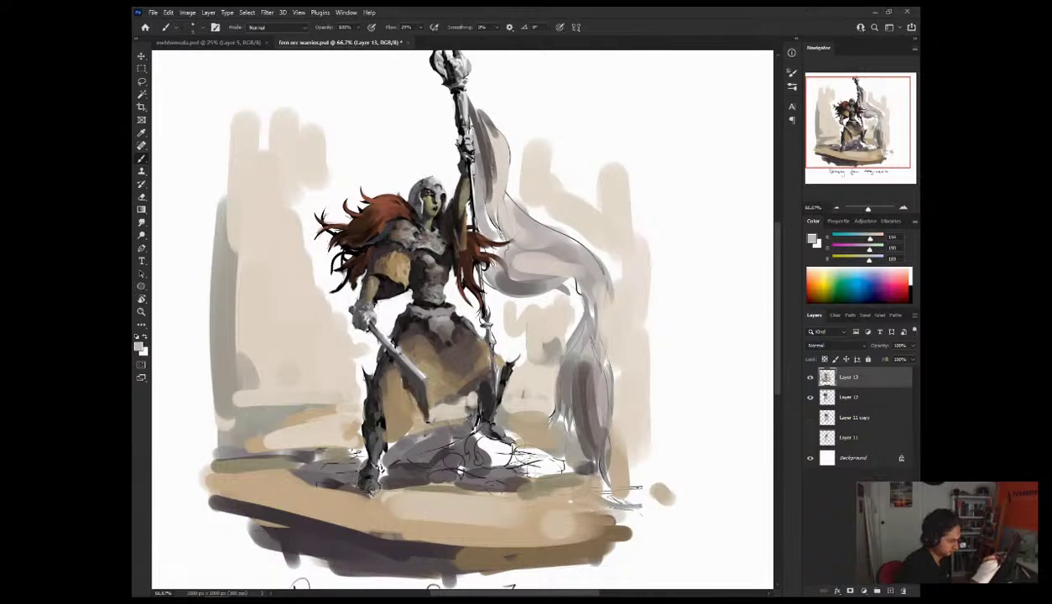
alt+click(422, 186)
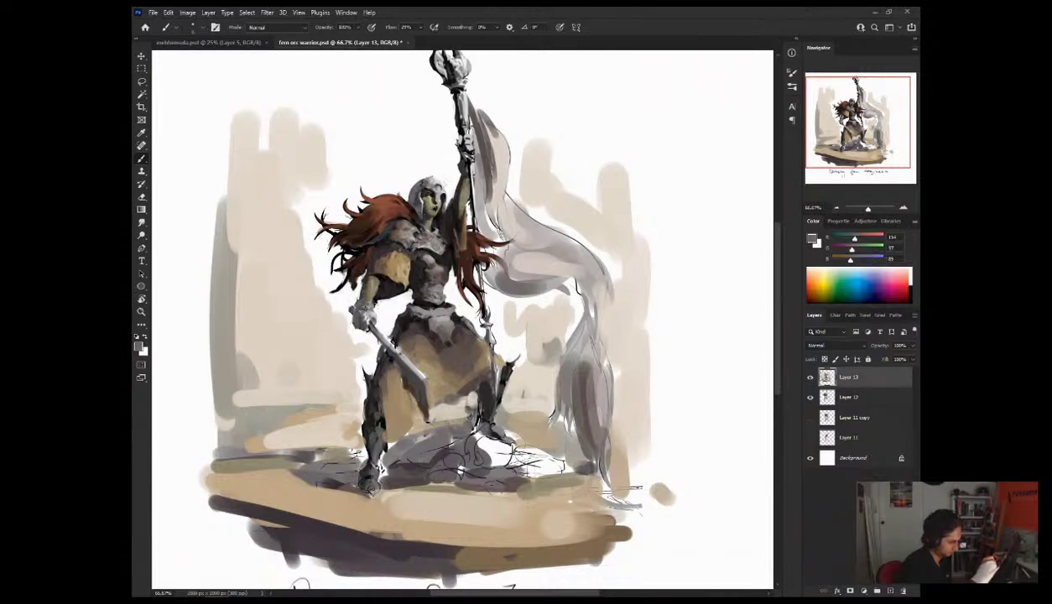
alt+click(418, 191)
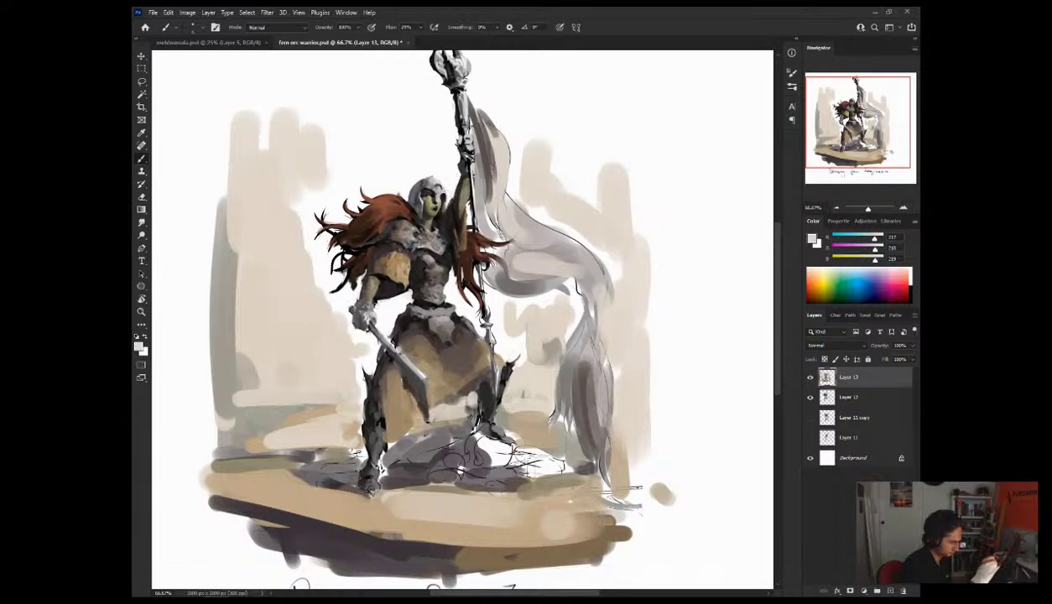
alt+click(421, 206)
alt+click(352, 305)
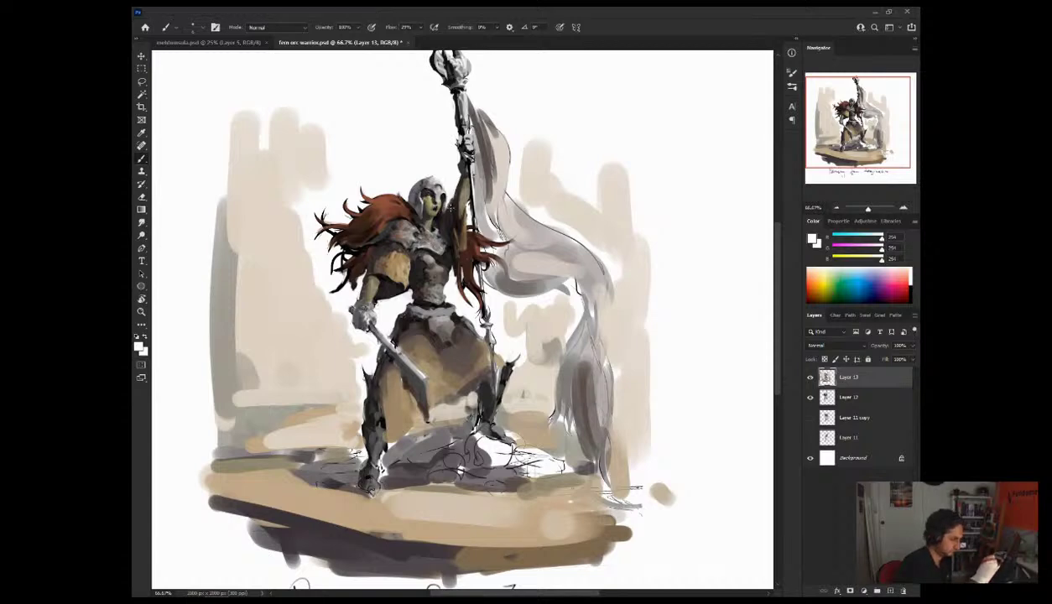
alt+click(441, 205)
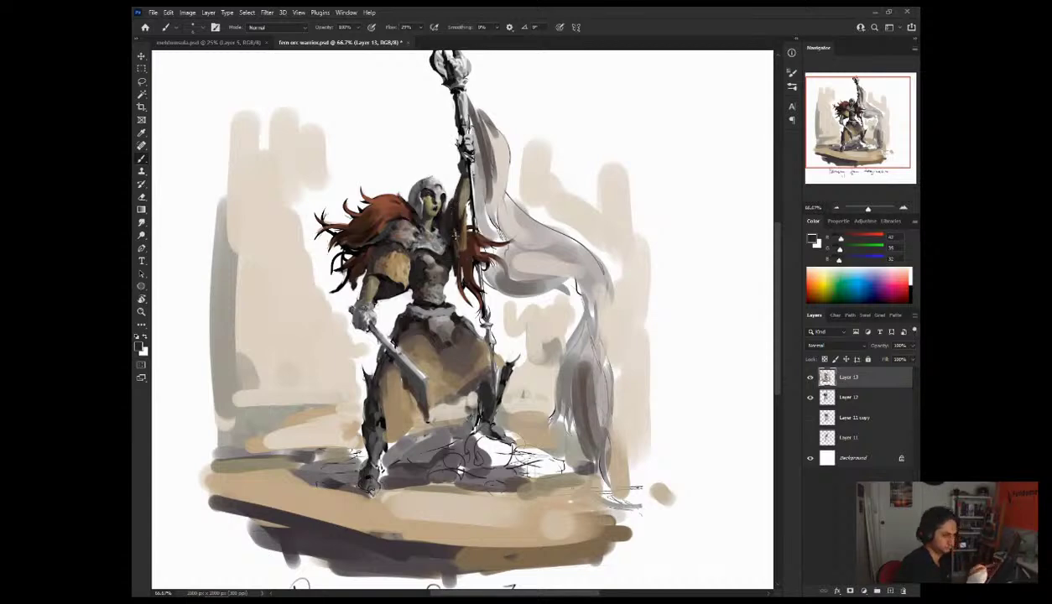
Step: View the whole canvas at 50% and compare the current painting with the earlier sketch versions by toggling layer visibility
click(836, 208)
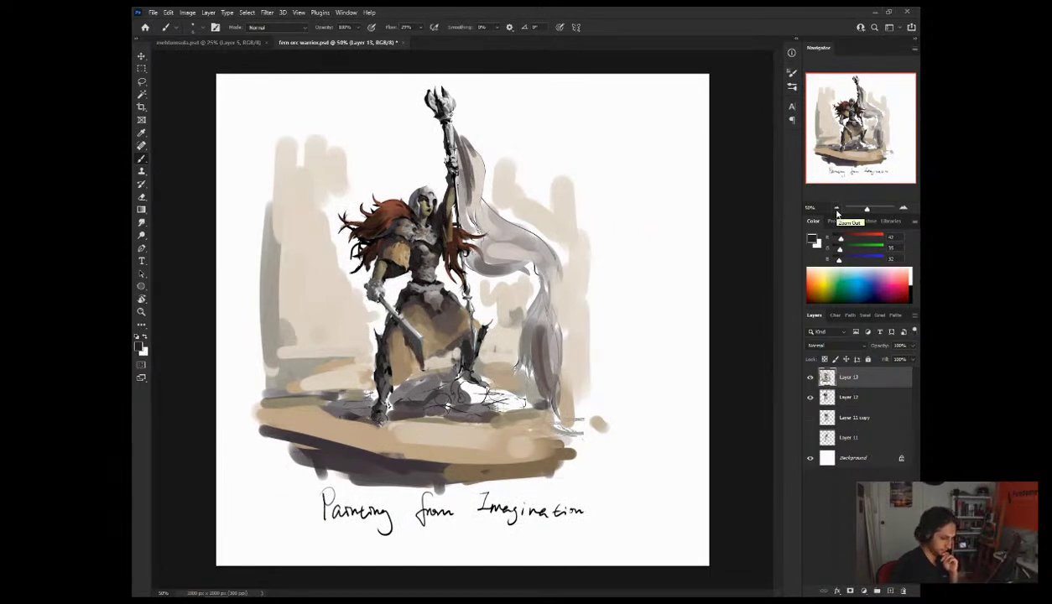
click(809, 377)
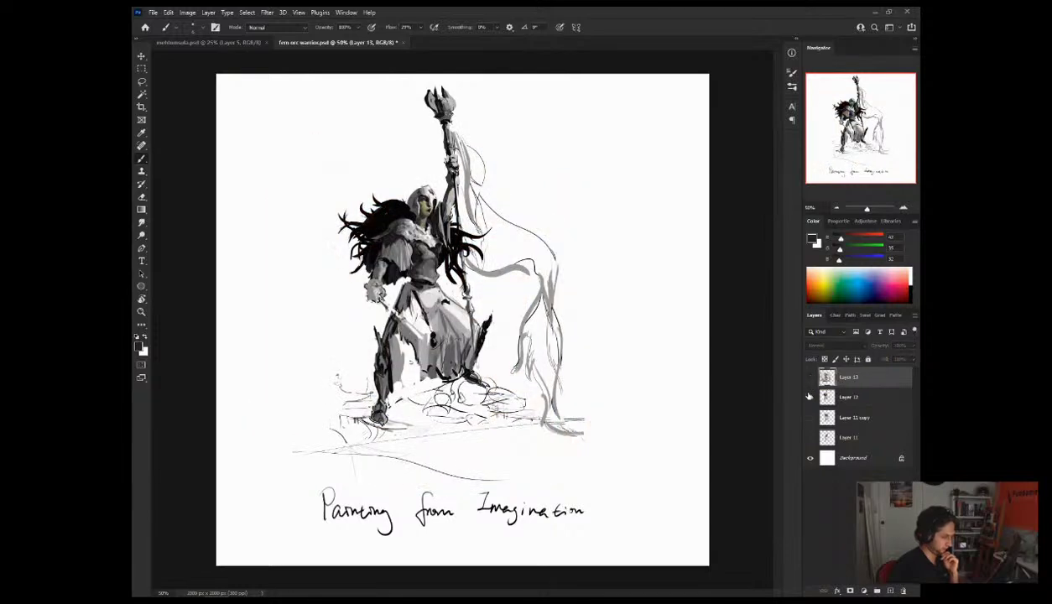
click(809, 397)
click(809, 417)
click(810, 437)
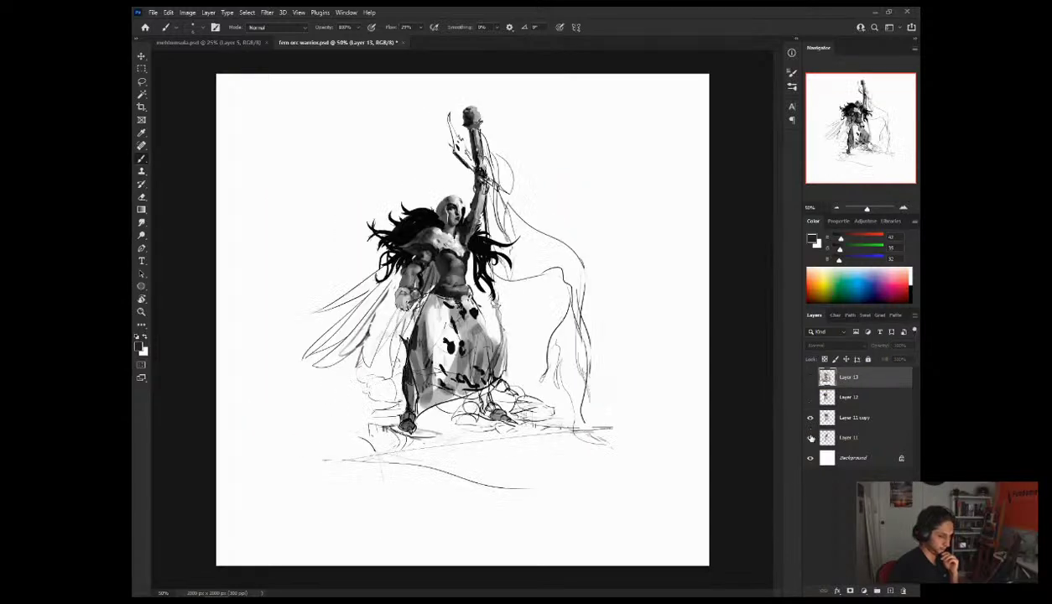
click(809, 433)
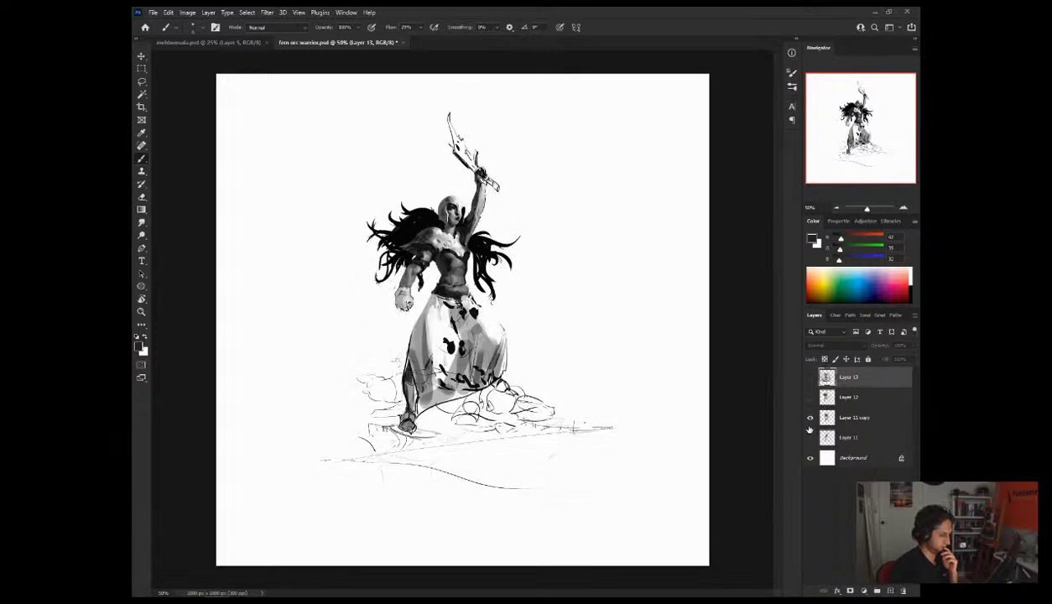
click(809, 417)
click(810, 397)
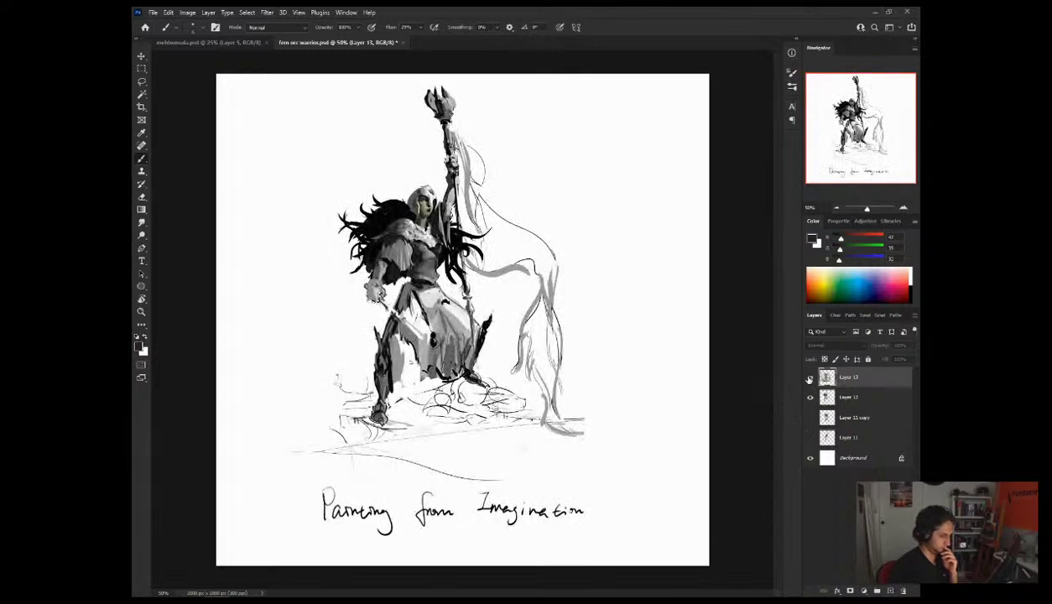
click(809, 377)
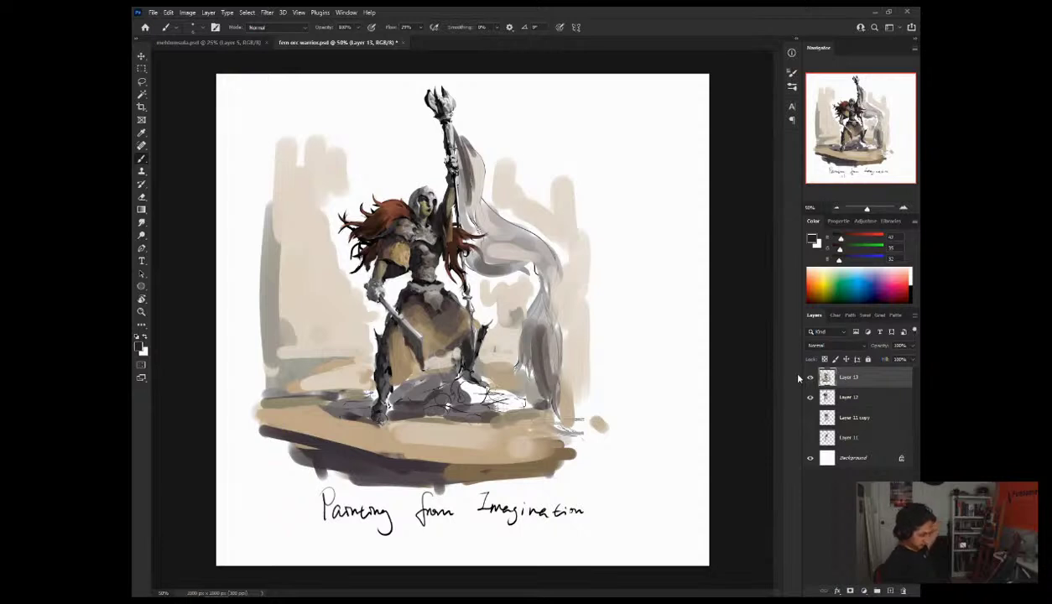
Step: Mirror the canvas, touch up the face and chest armour with black and sampled dark, mid and light greys, and flip the canvas back
alt+click(429, 207)
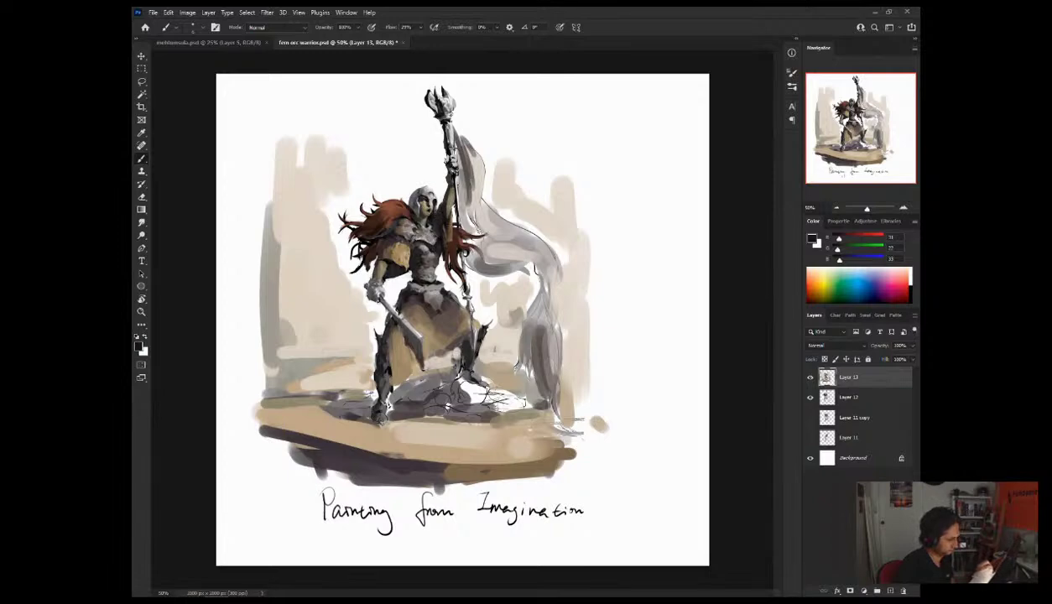
key(ctrl+shift+h)
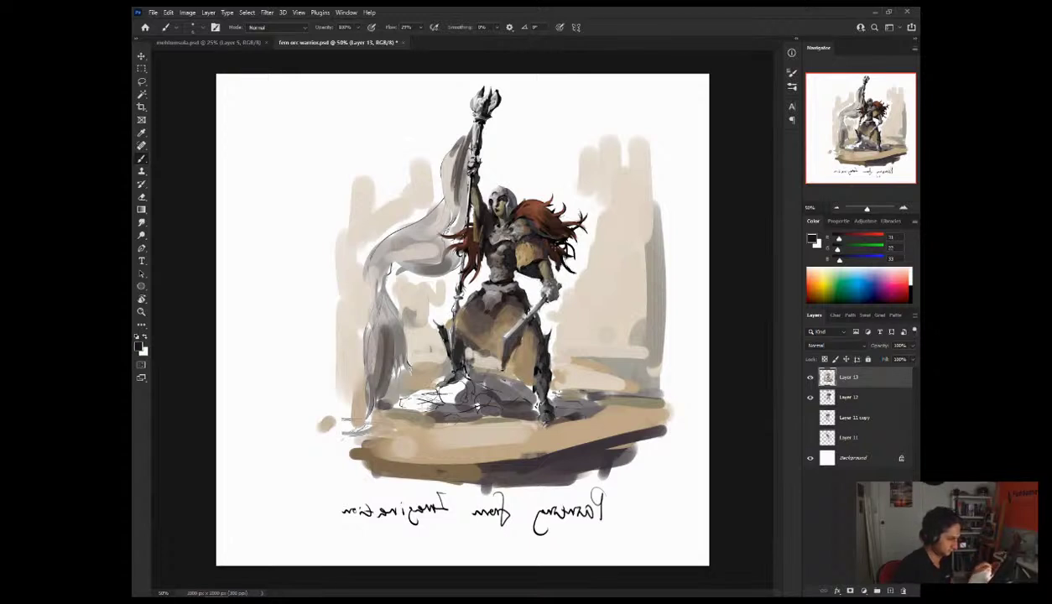
alt+click(533, 314)
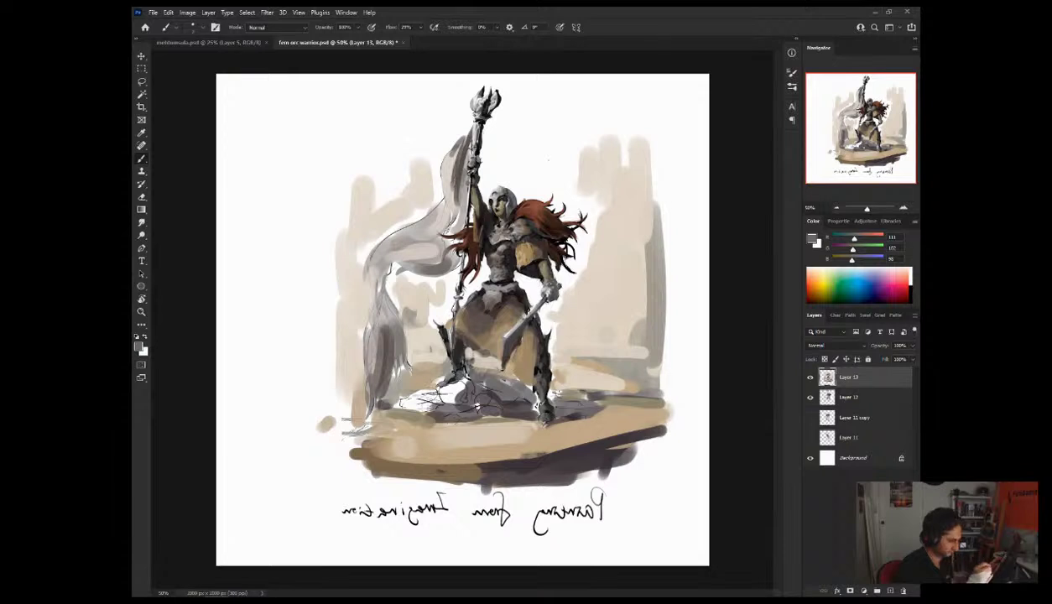
alt+click(485, 247)
key(d)
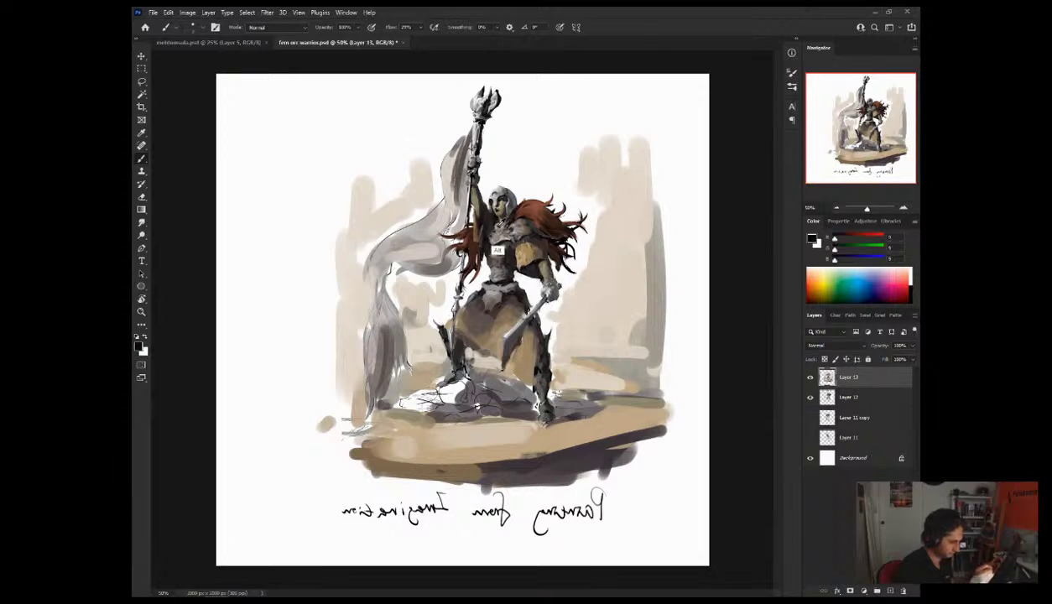
alt+click(497, 243)
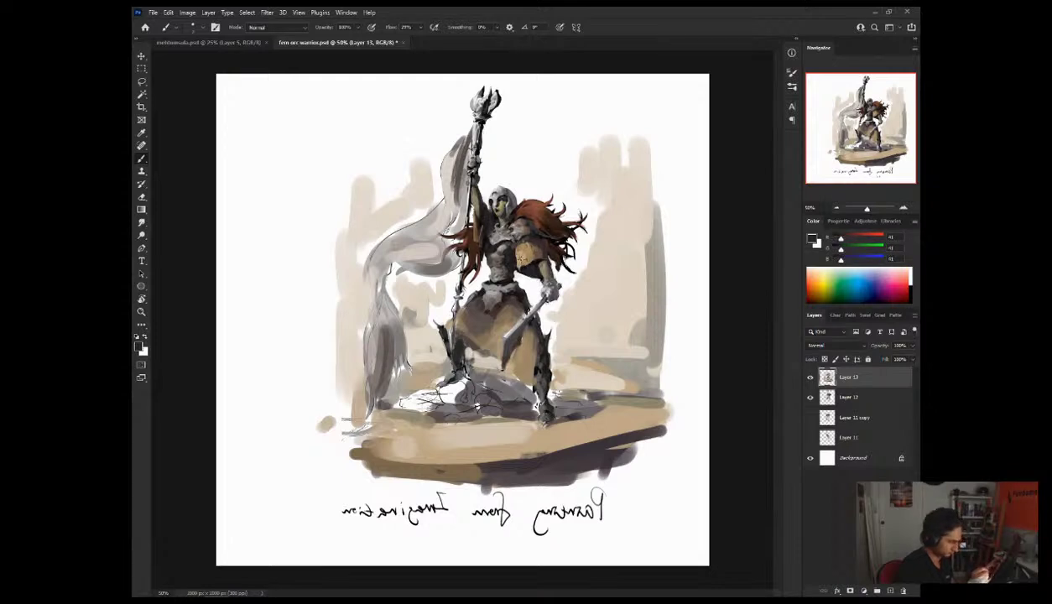
alt+click(484, 244)
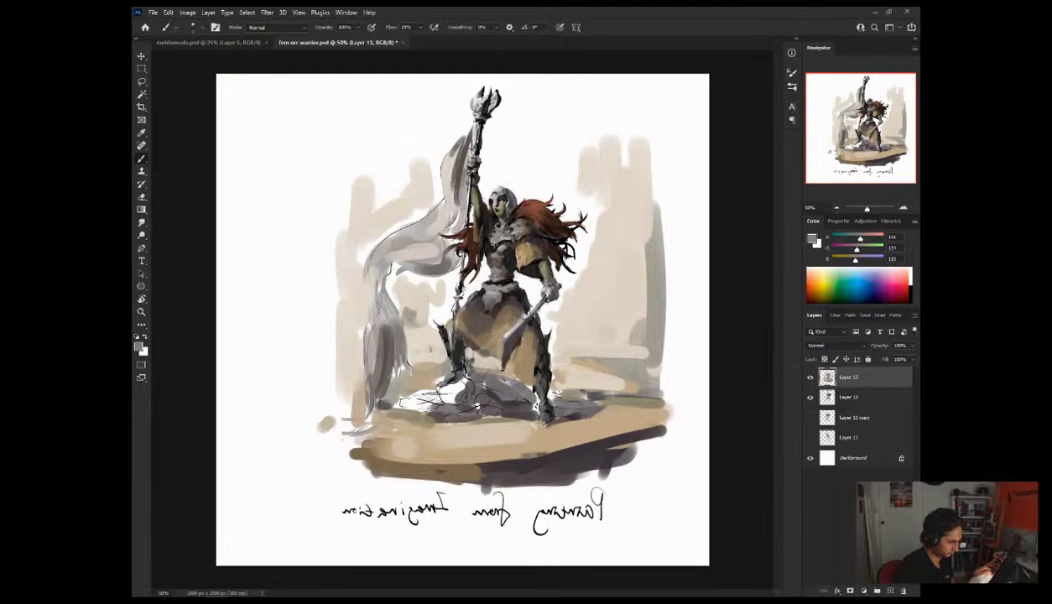
alt+click(491, 259)
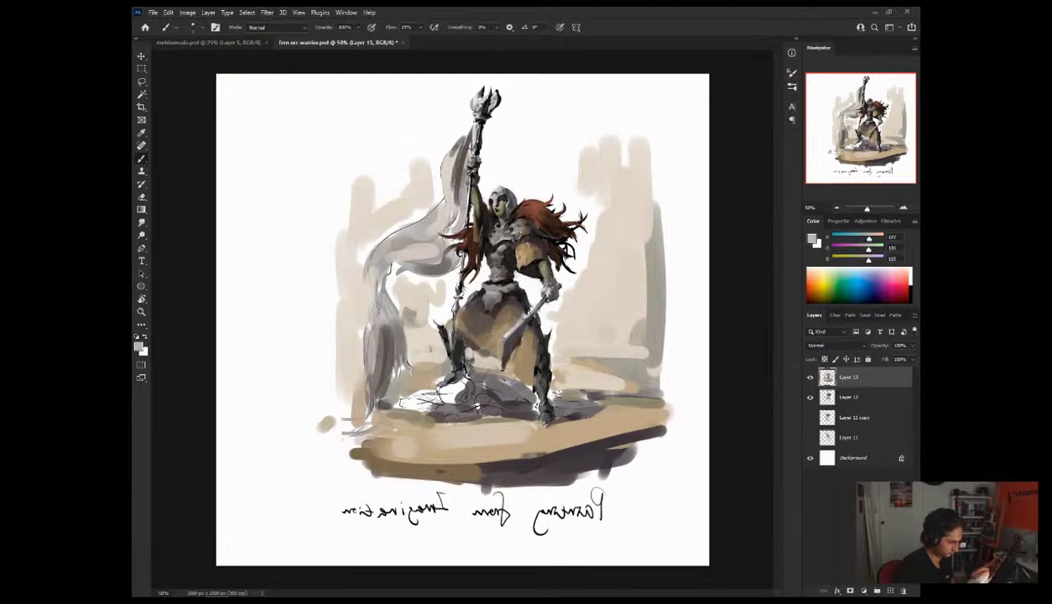
key(ctrl+shift+h)
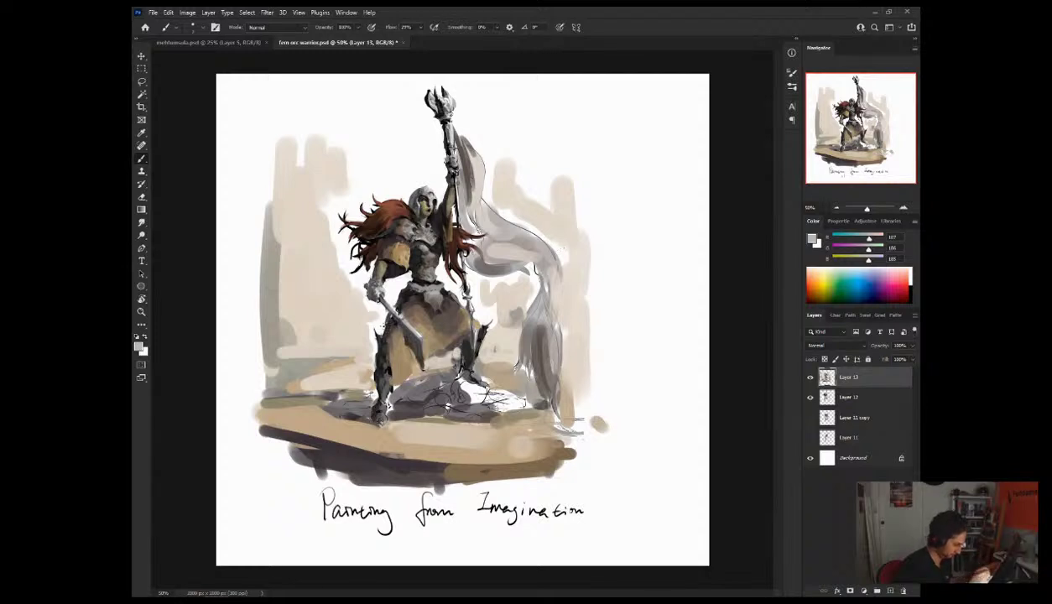
Step: Clean up the background between the skirt and the rear leg's greave with white and sampled light beige-grey
key(x)
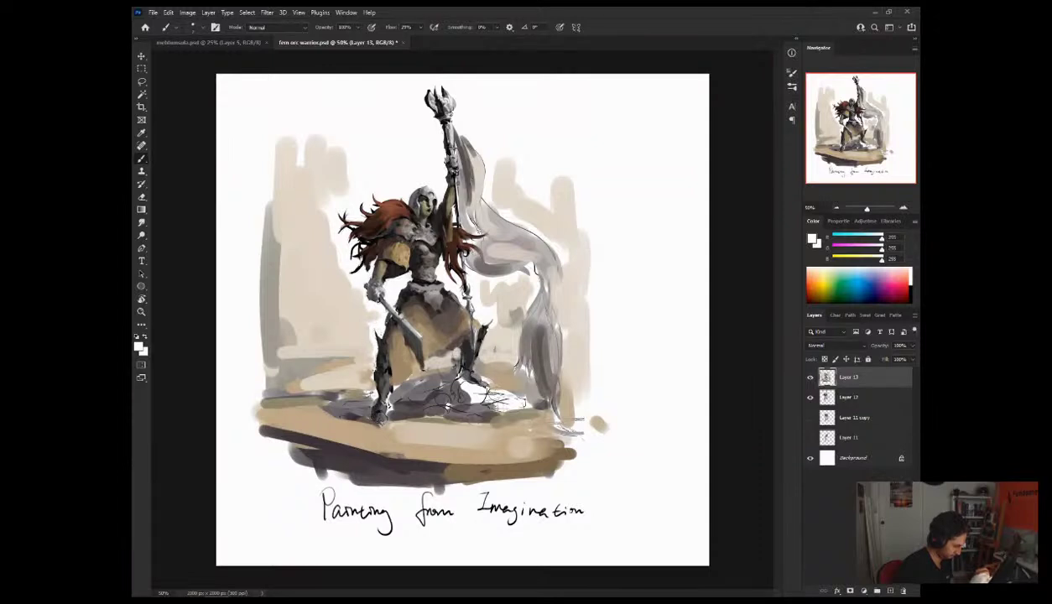
alt+click(485, 315)
drag(487, 312, 467, 350)
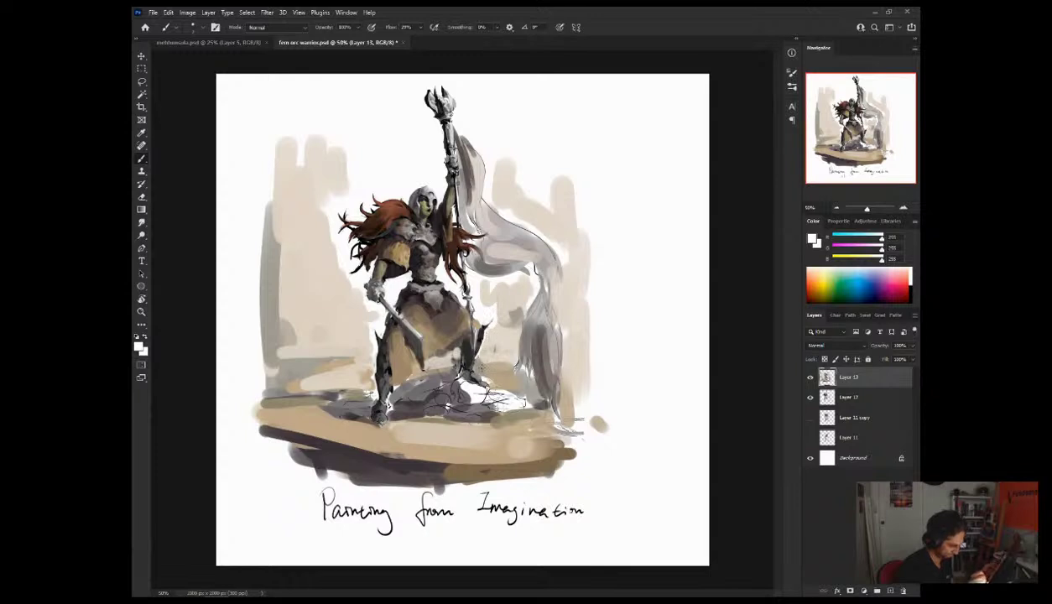
key(alt)
alt+click(476, 337)
drag(466, 349, 464, 364)
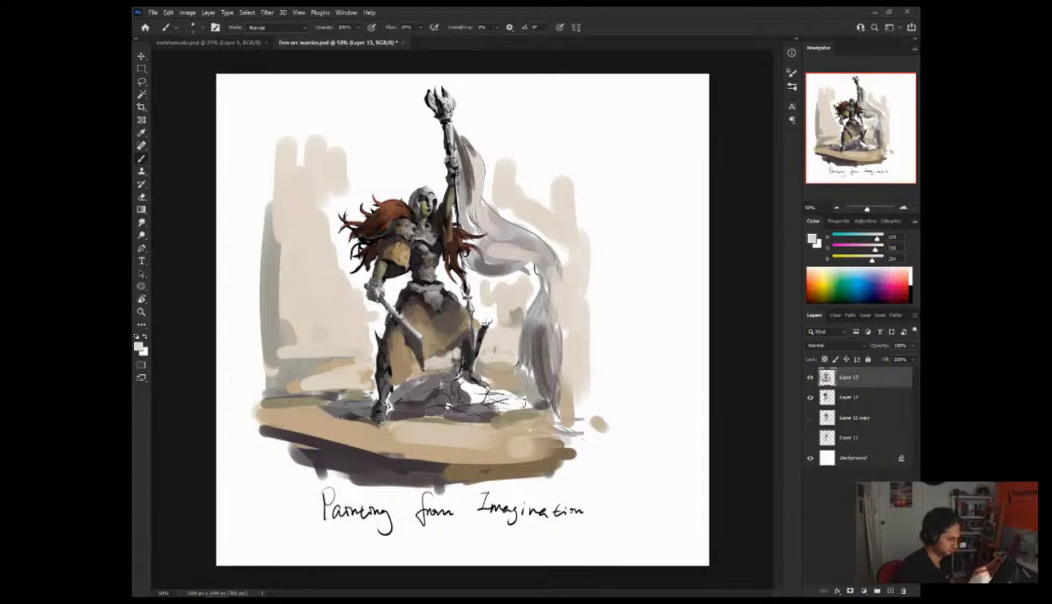
key(x)
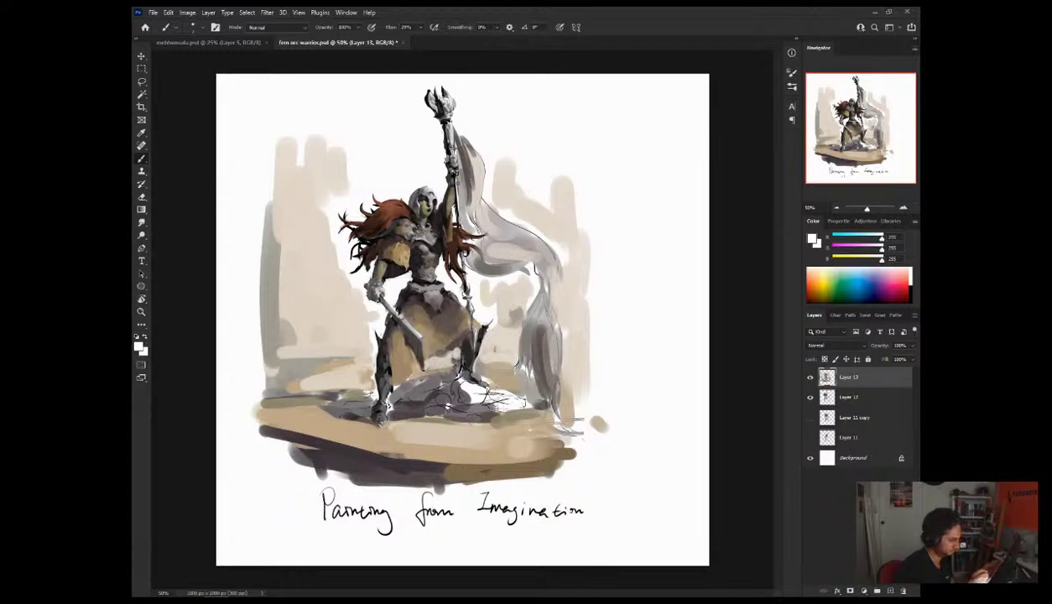
Step: Shade the shoulder armour and adjoining hair with sampled mid grey, dark grey and muted brown
alt+click(514, 278)
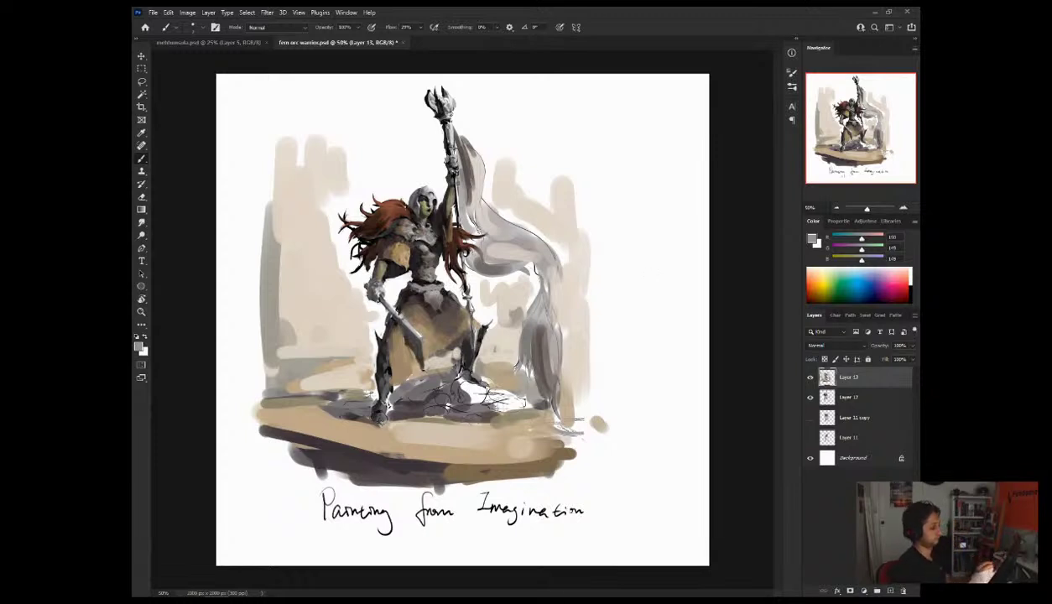
alt+click(393, 243)
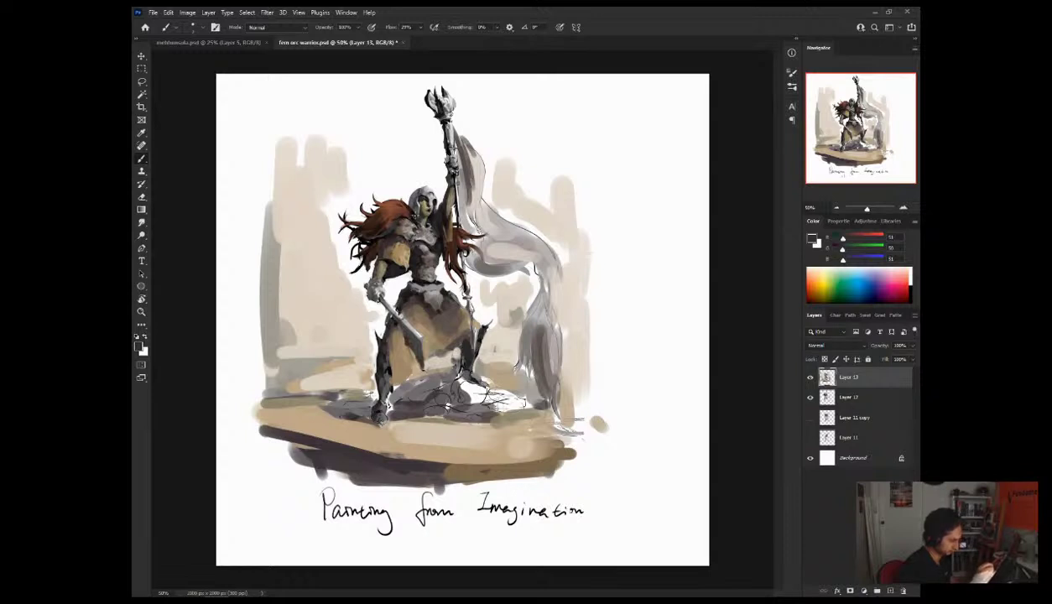
alt+click(388, 219)
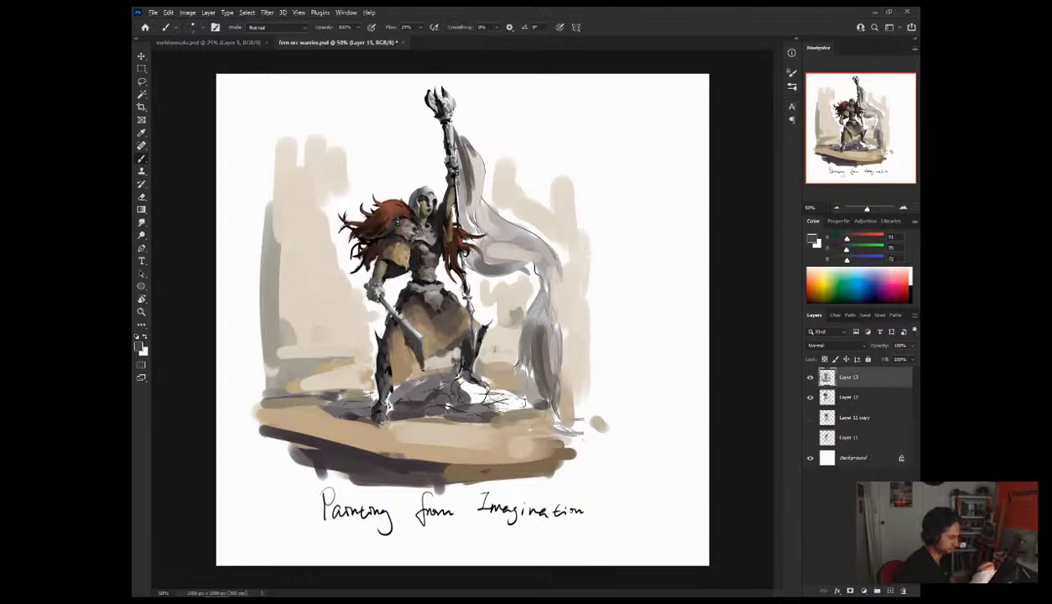
alt+click(396, 216)
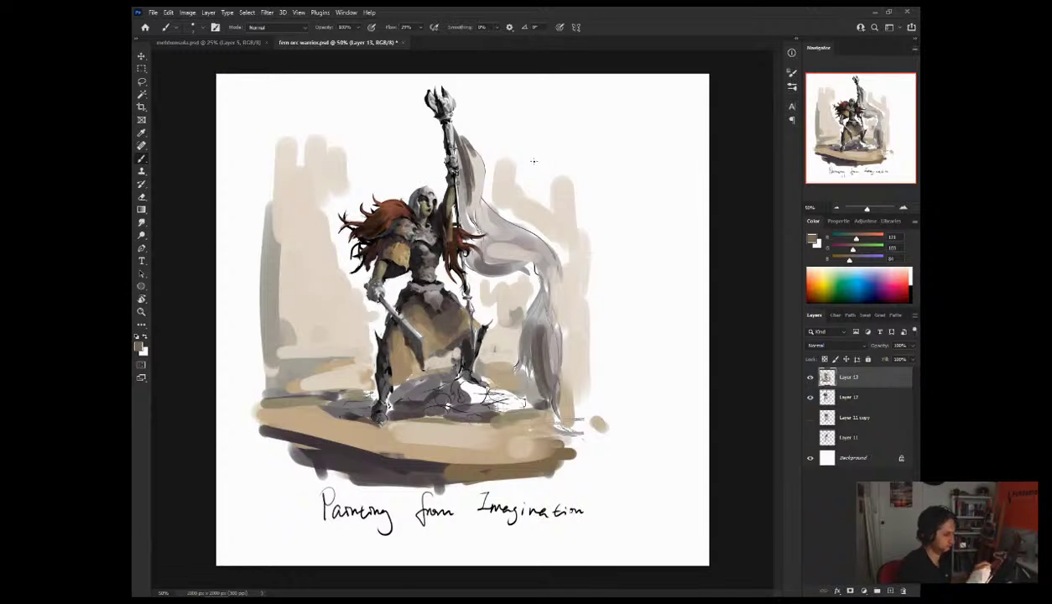
Step: Refine the waist and belt edge above the skirt with sampled dark brown, warm grey and light grey
alt+click(420, 281)
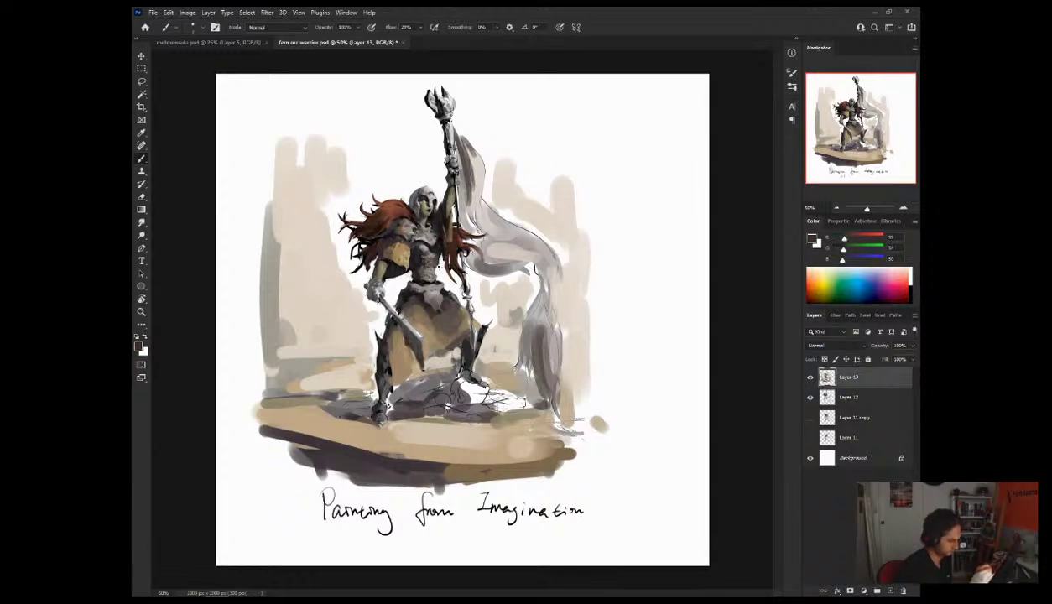
alt+click(425, 282)
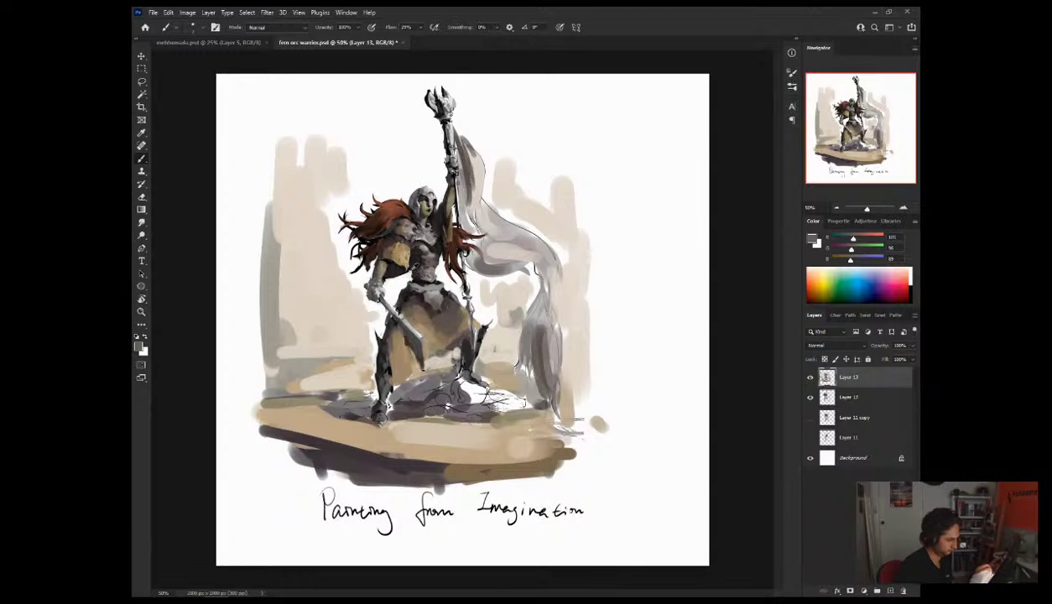
alt+click(400, 292)
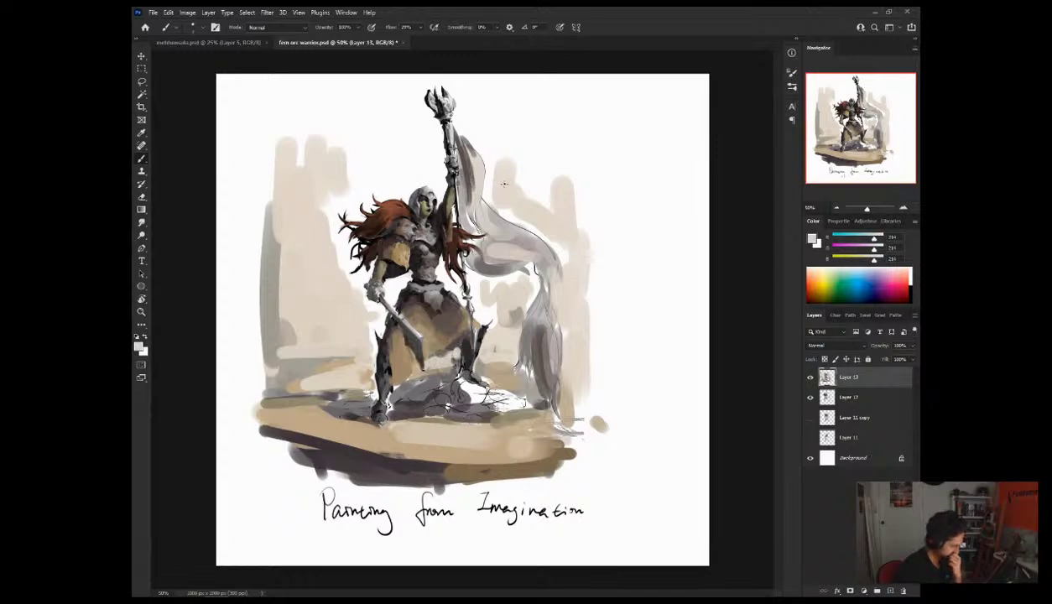
Step: Mirror the canvas, touch up the raised arm and armpit area with sampled near-black and olive grey, and flip the canvas back
key(ctrl+shift+h)
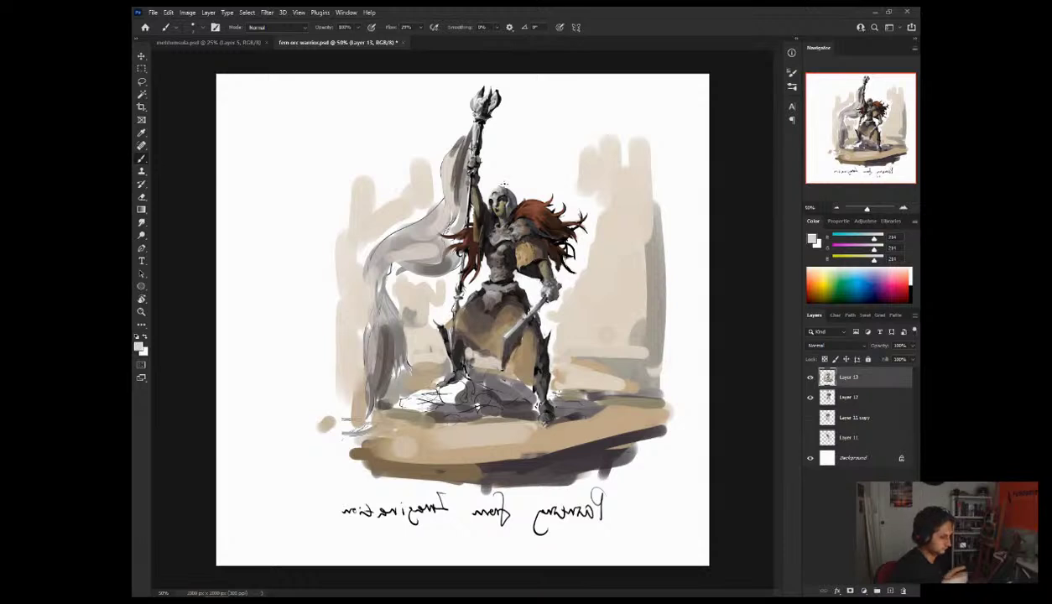
alt+click(473, 237)
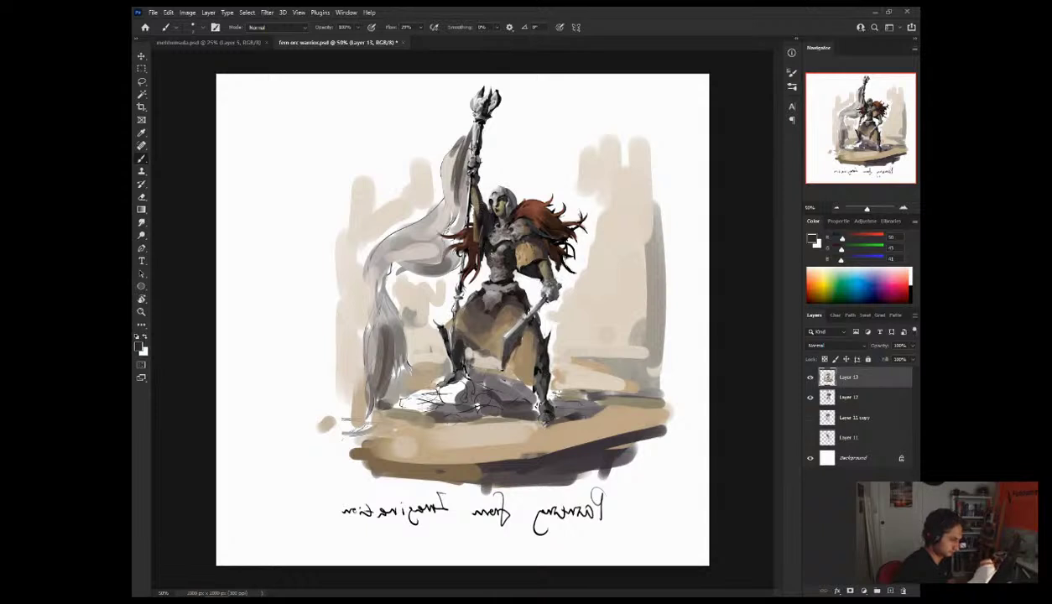
alt+click(476, 214)
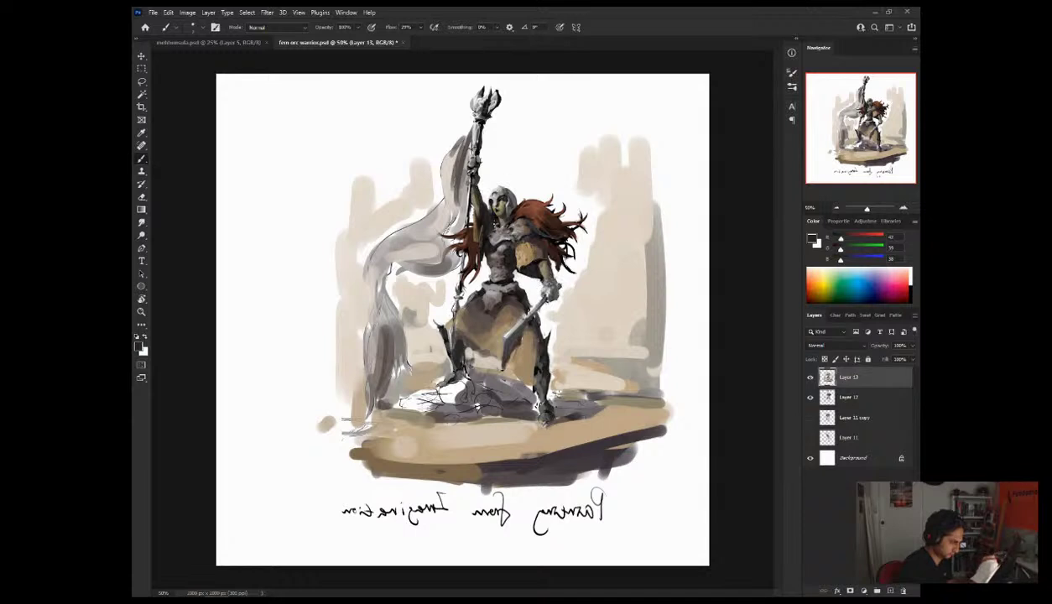
alt+click(470, 206)
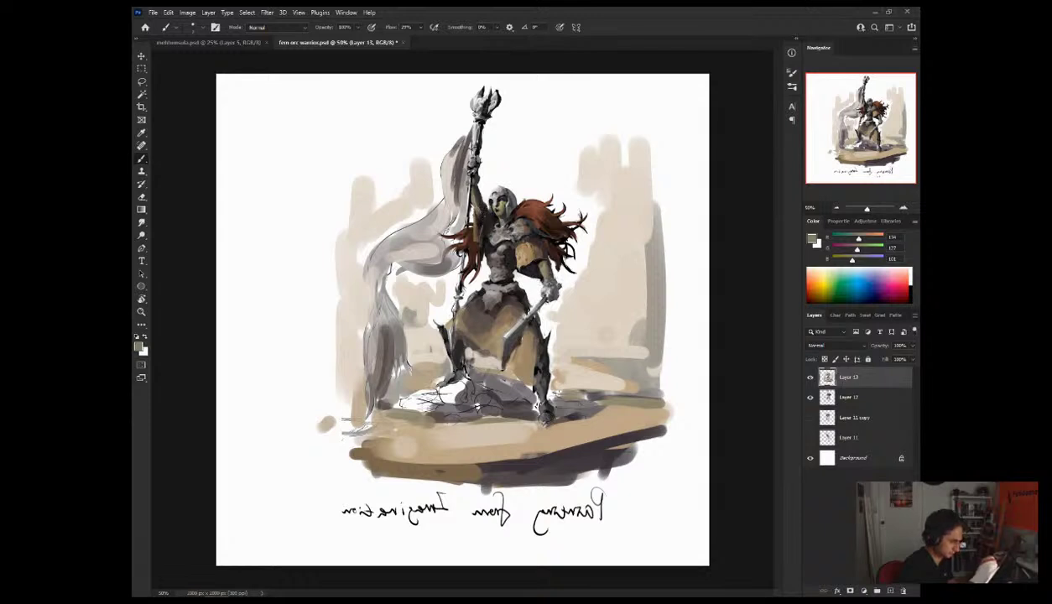
key(ctrl+shift+h)
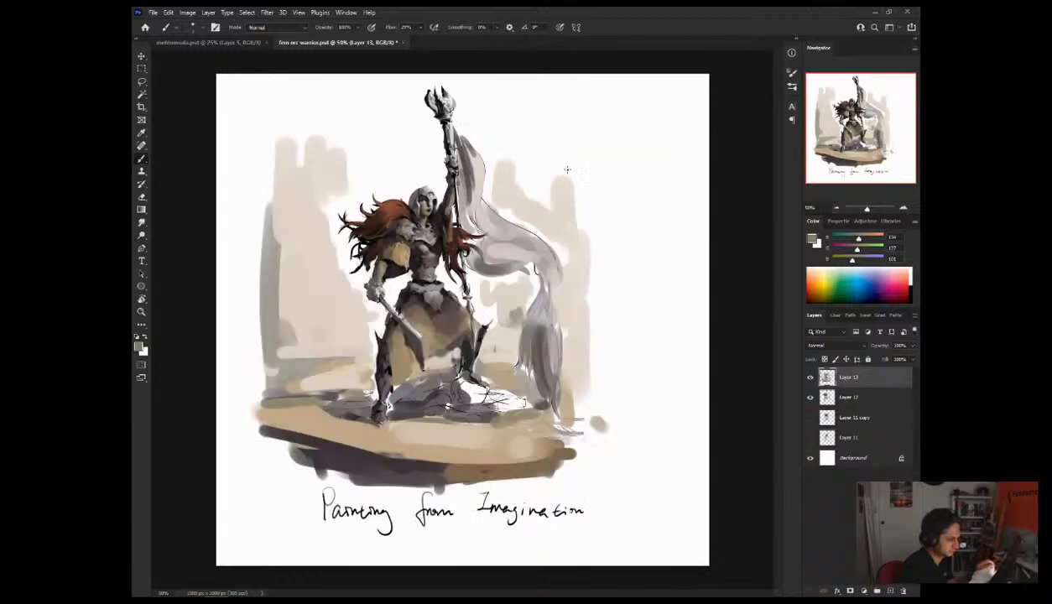
Step: Refine the helmet, upper chest and base of the raised arm with sampled dark grey, off-white, mid grey and muted olive
alt+click(436, 195)
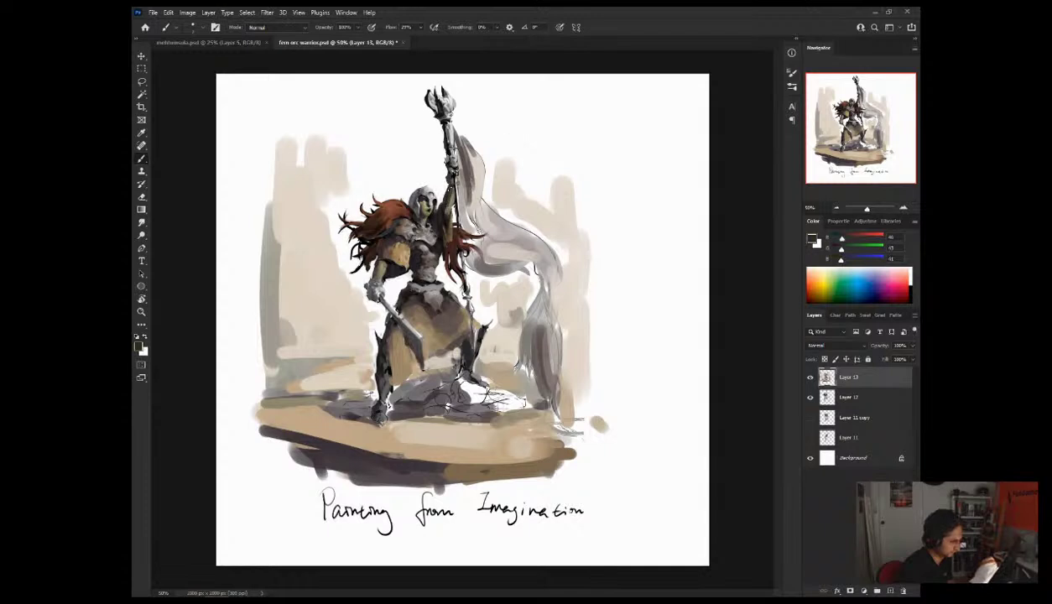
alt+click(489, 137)
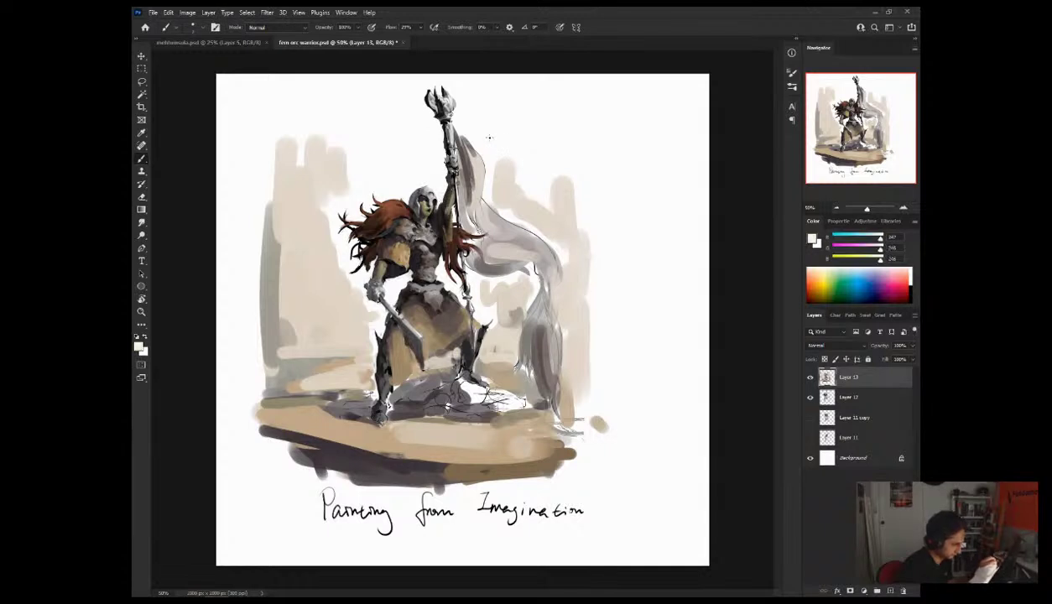
alt+click(440, 225)
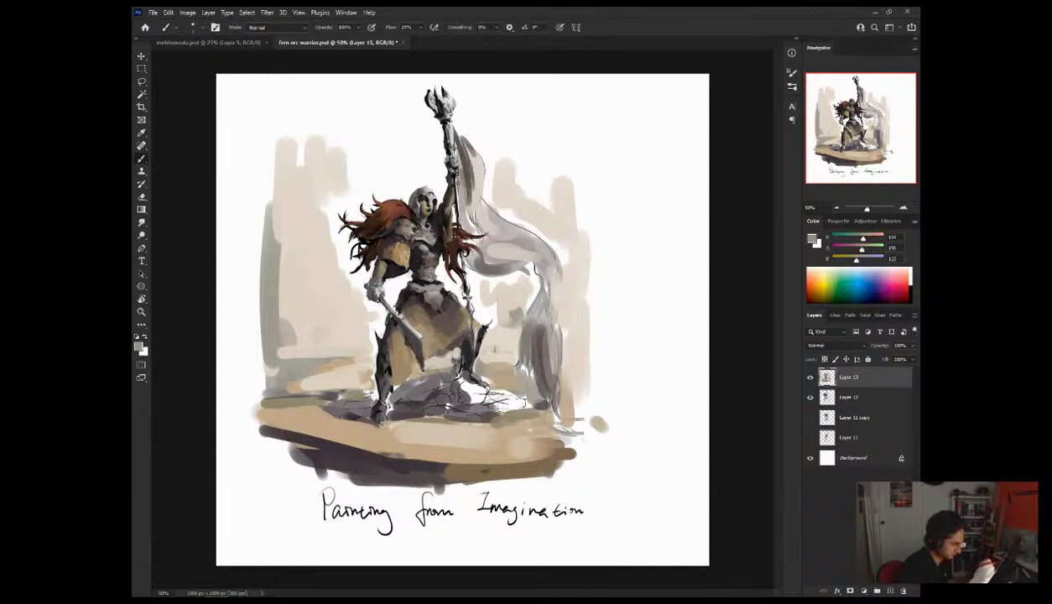
alt+click(443, 203)
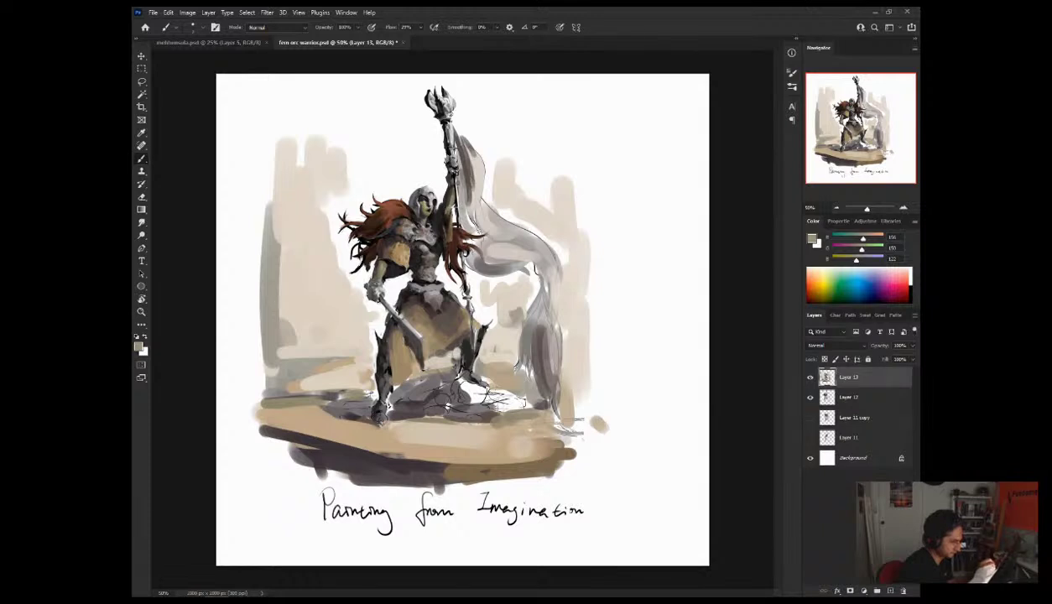
alt+click(447, 186)
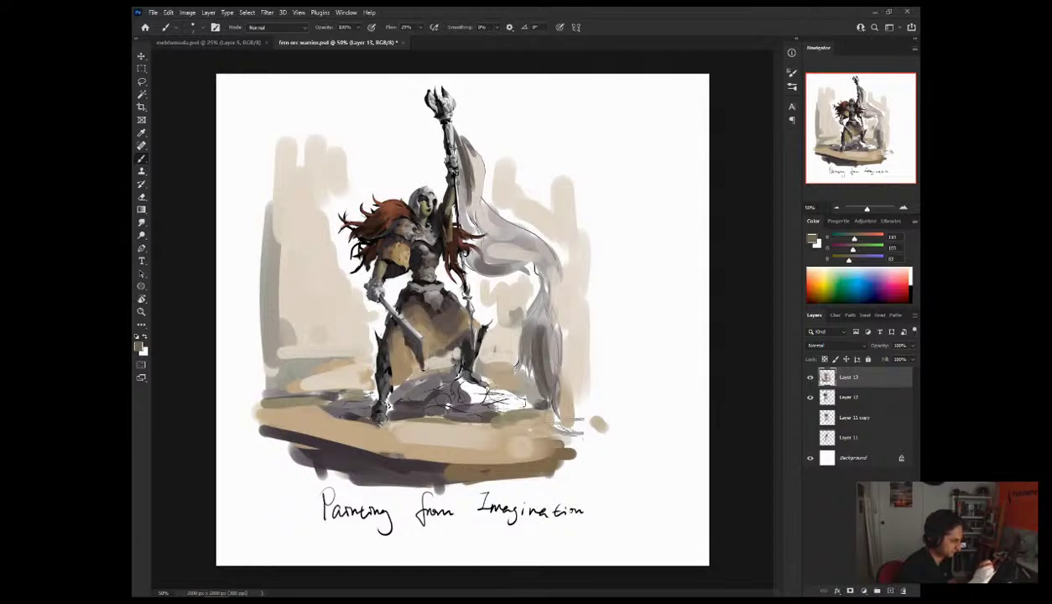
alt+click(435, 236)
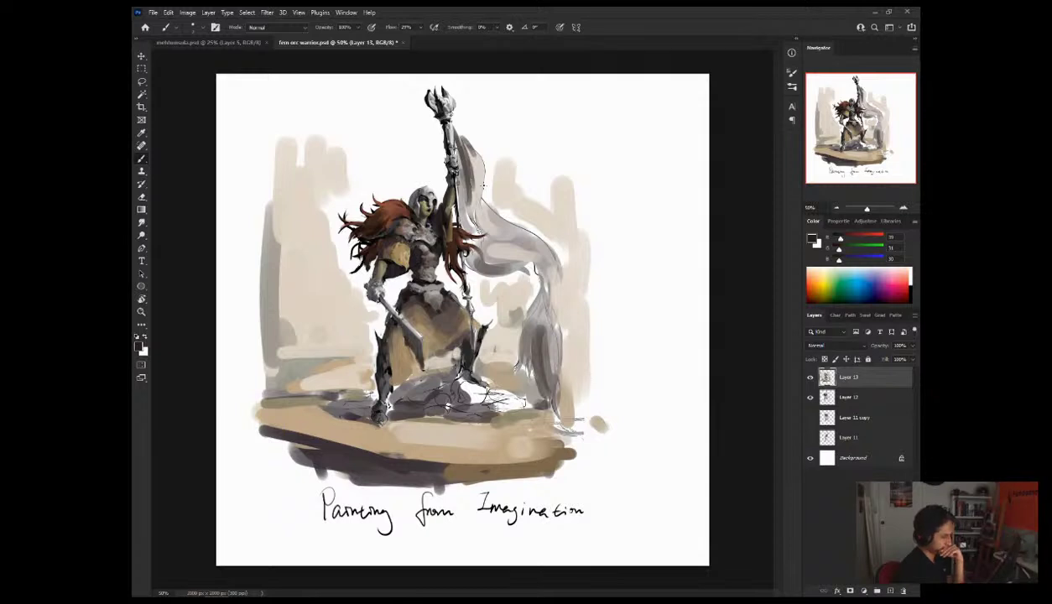
alt+click(427, 203)
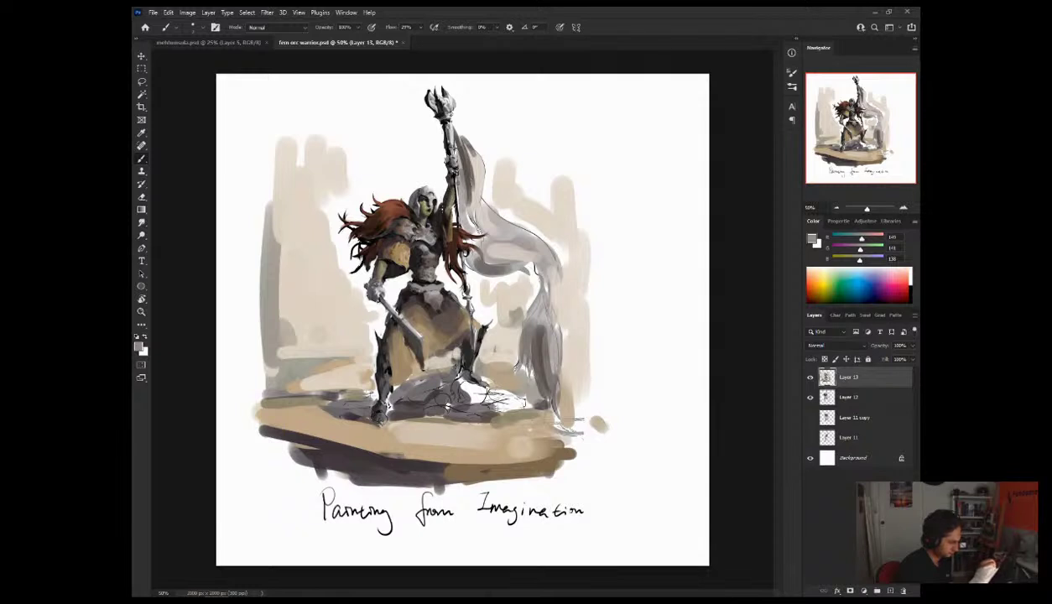
alt+click(425, 224)
Step: Mirror the canvas, touch up the torso's edge below the raised arm with sampled warm grey, near-black and dark brown, and flip the canvas back
key(ctrl+shift+h)
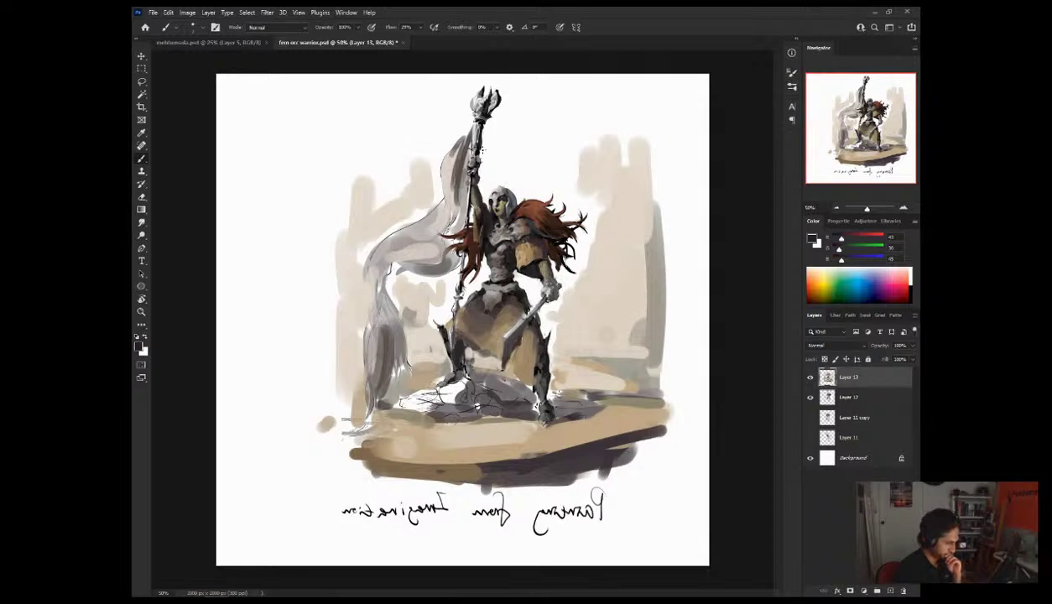
alt+click(507, 276)
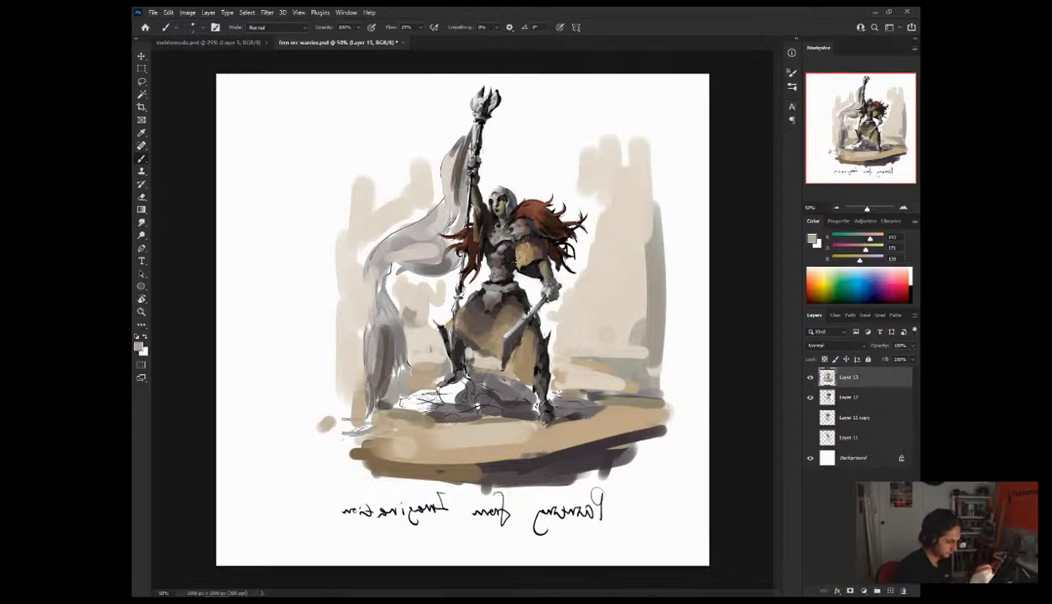
alt+click(590, 159)
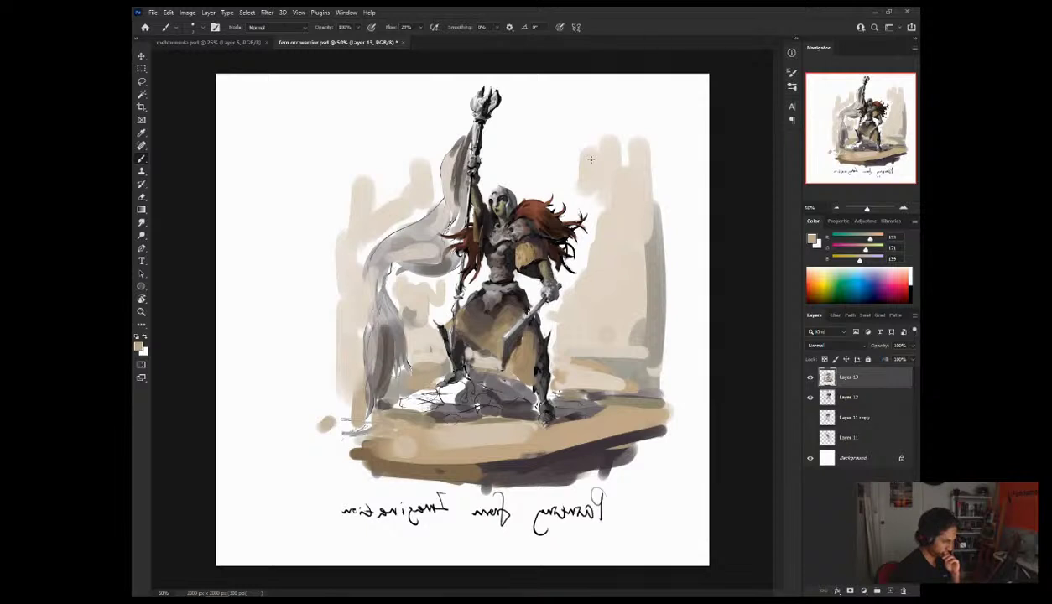
alt+click(485, 242)
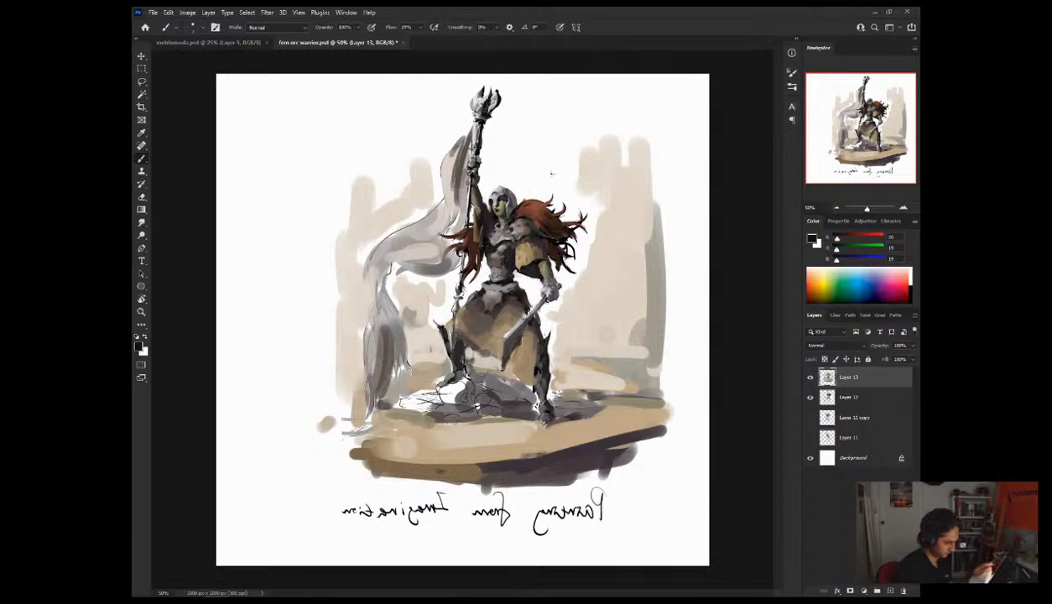
alt+click(482, 244)
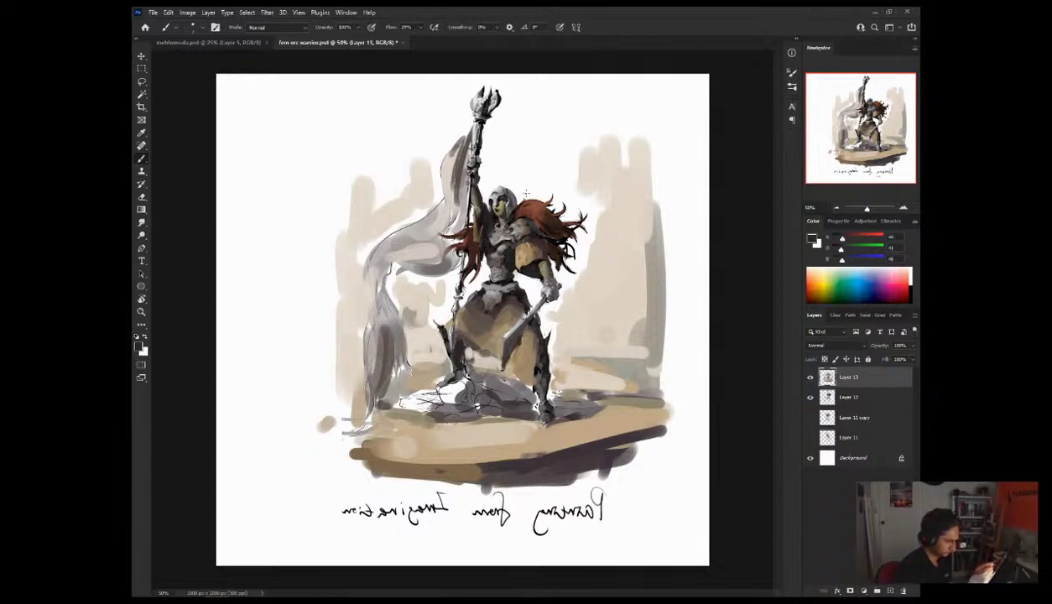
alt+click(476, 231)
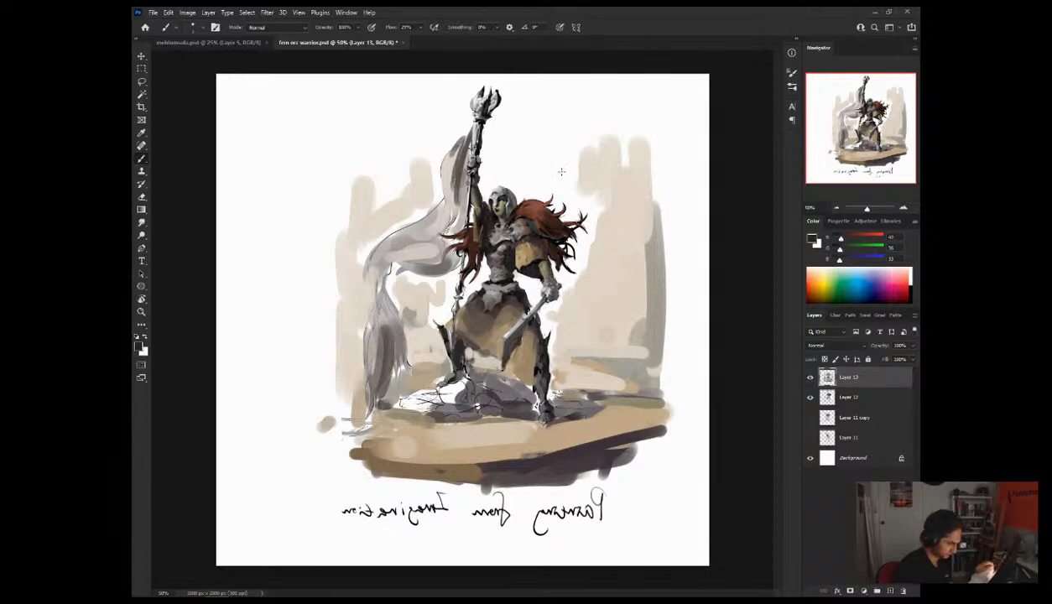
key(ctrl+shift+h)
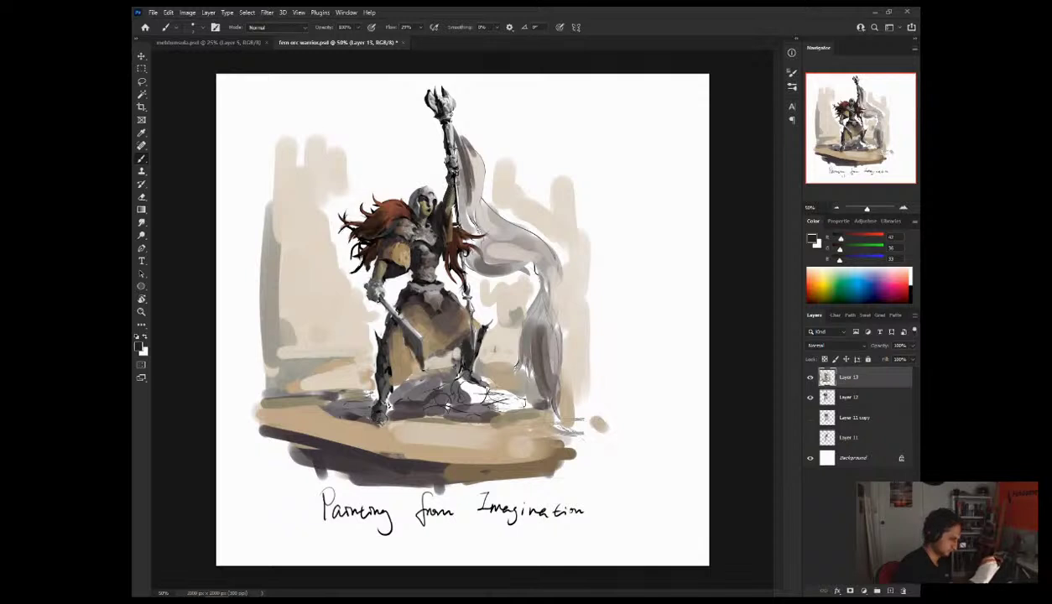
Step: Refine the edge between the chest armour, raised shoulder and hanging hair with sampled dark grey and dark reddish brown
alt+click(438, 226)
alt+click(445, 229)
alt+click(431, 214)
alt+click(449, 244)
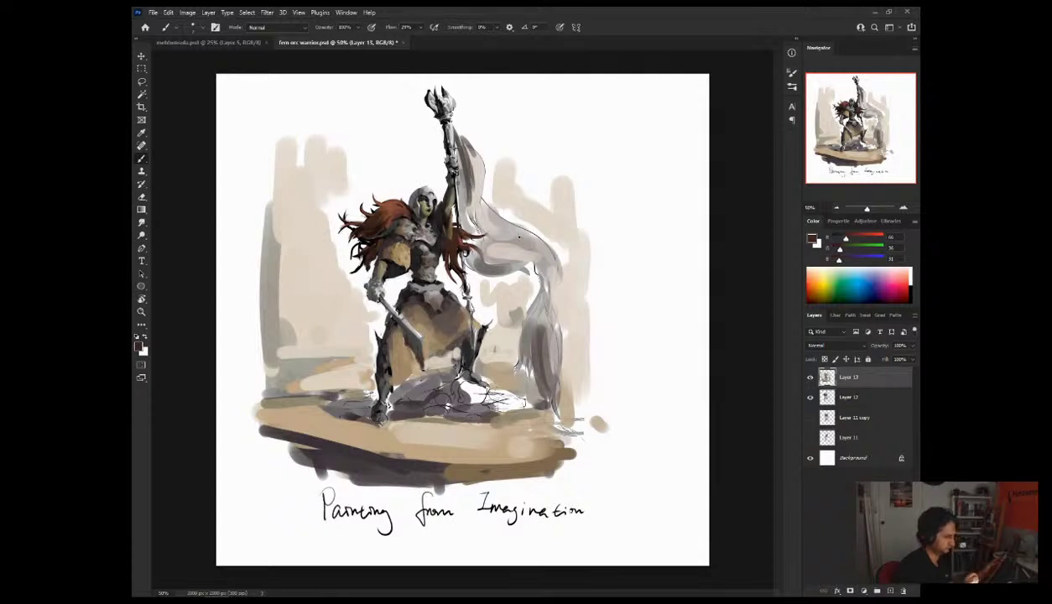
alt+click(447, 245)
alt+click(436, 243)
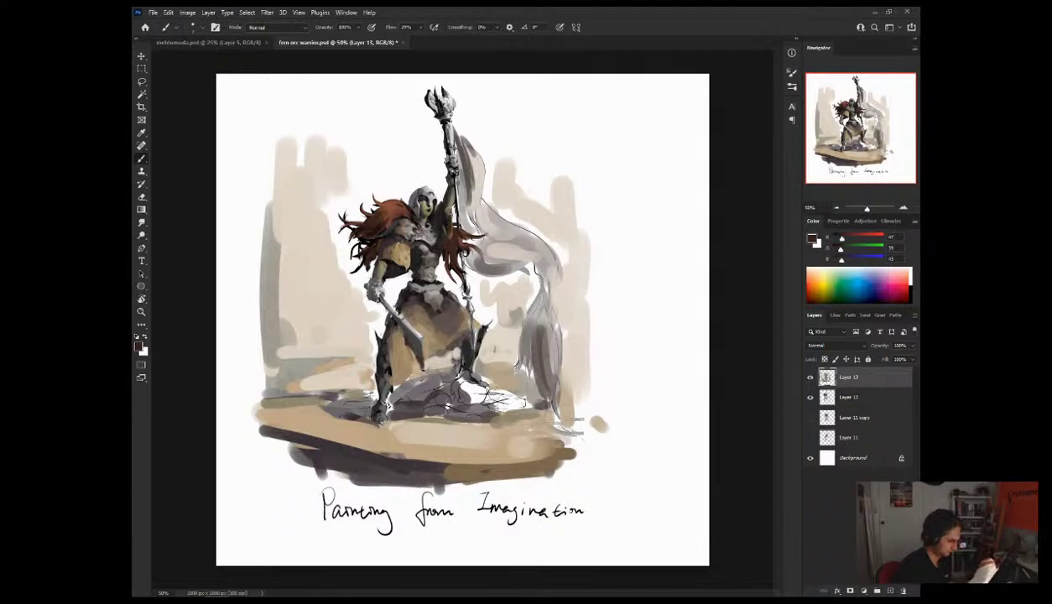
alt+click(443, 233)
drag(450, 232, 433, 216)
alt+click(446, 226)
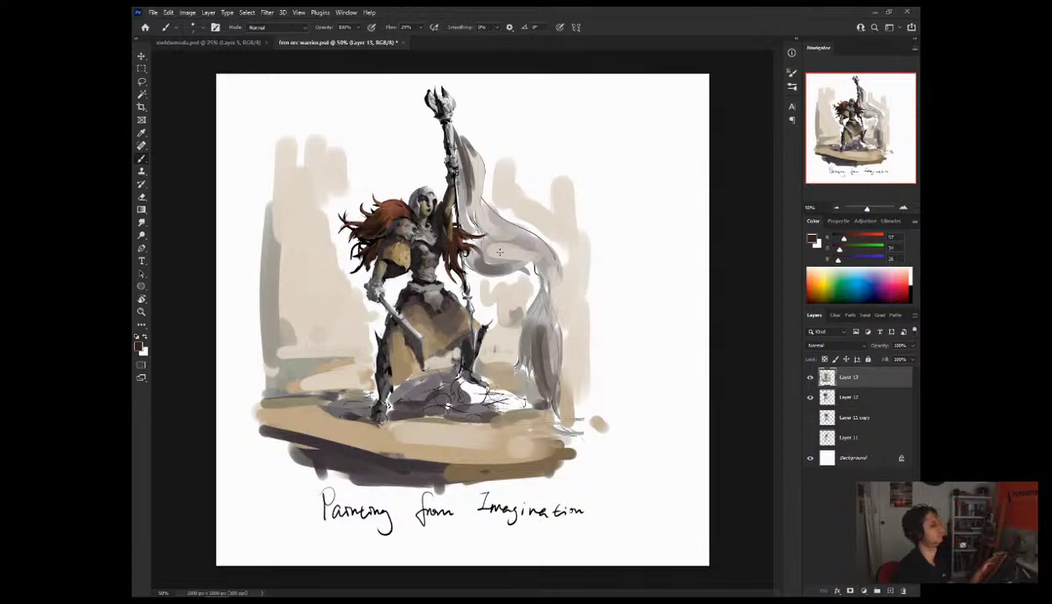
Step: Mirror the canvas and clean up the helmet and the waist's outer edge with sampled light grey, dark grey and off-white
key(ctrl+shift+h)
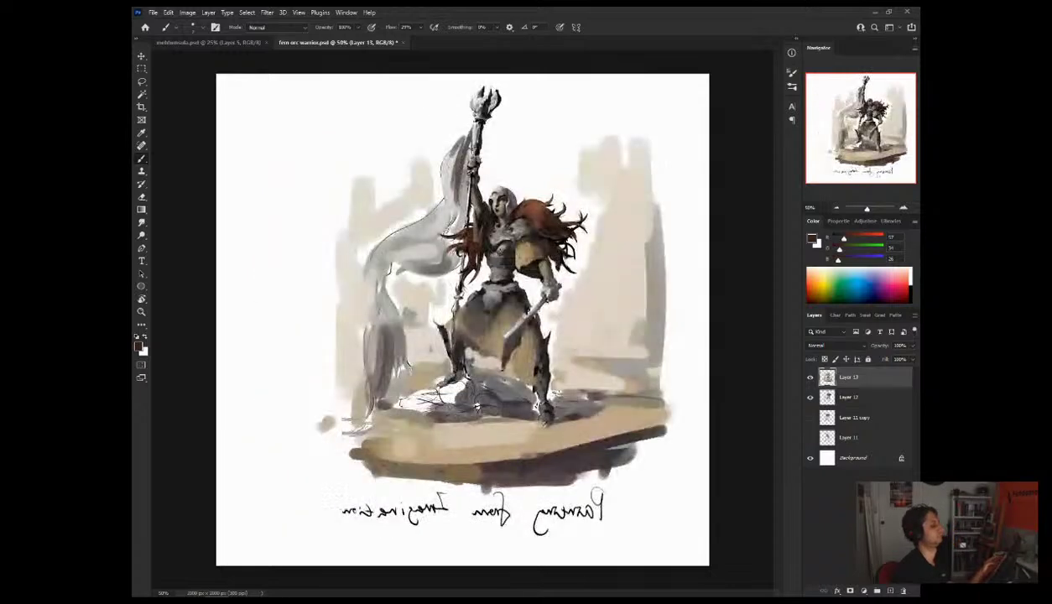
key(ctrl+shift+h)
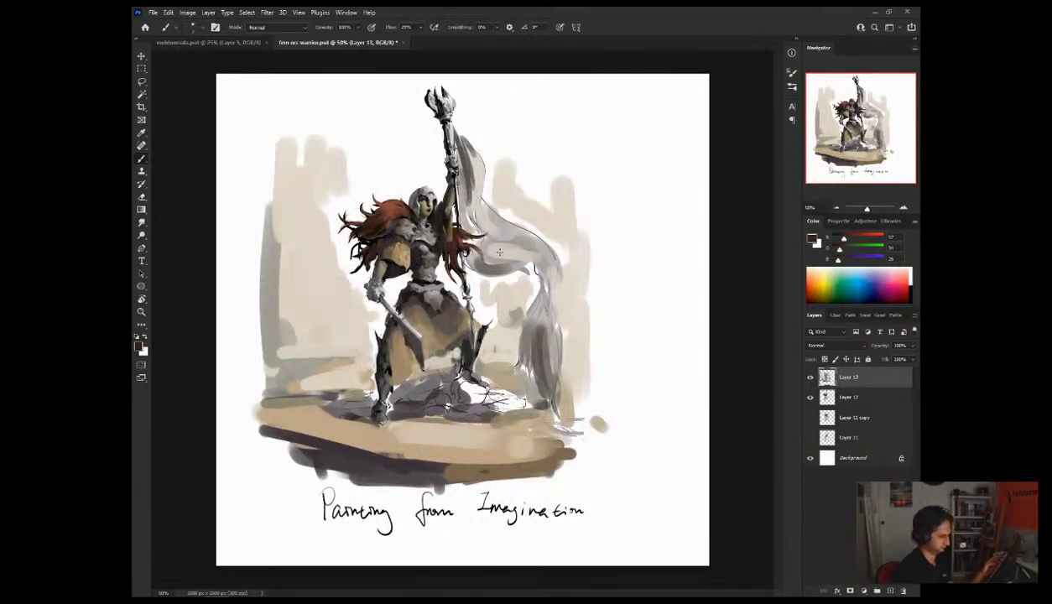
key(h)
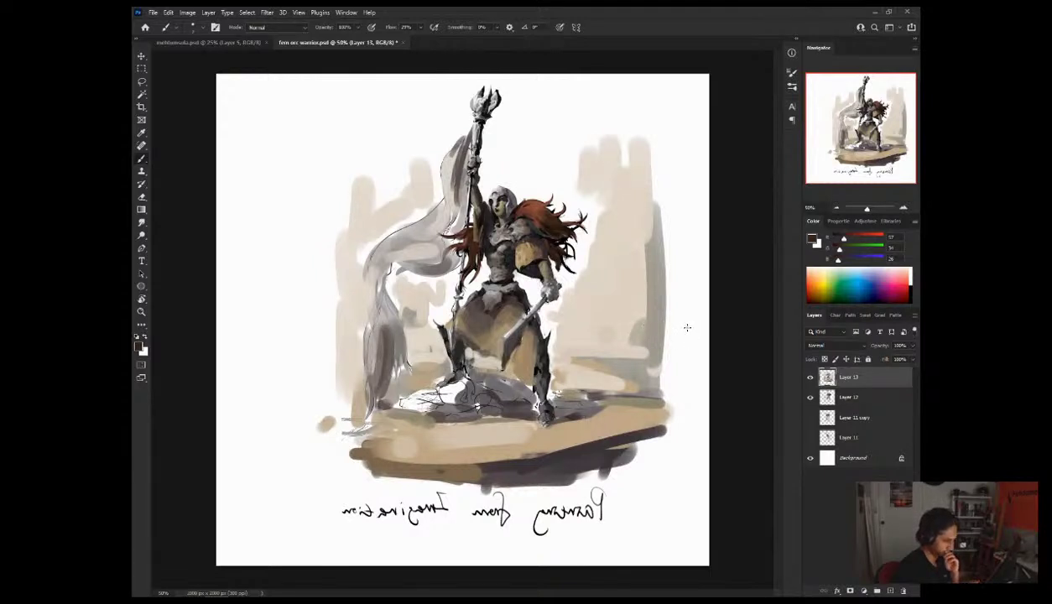
alt+click(494, 197)
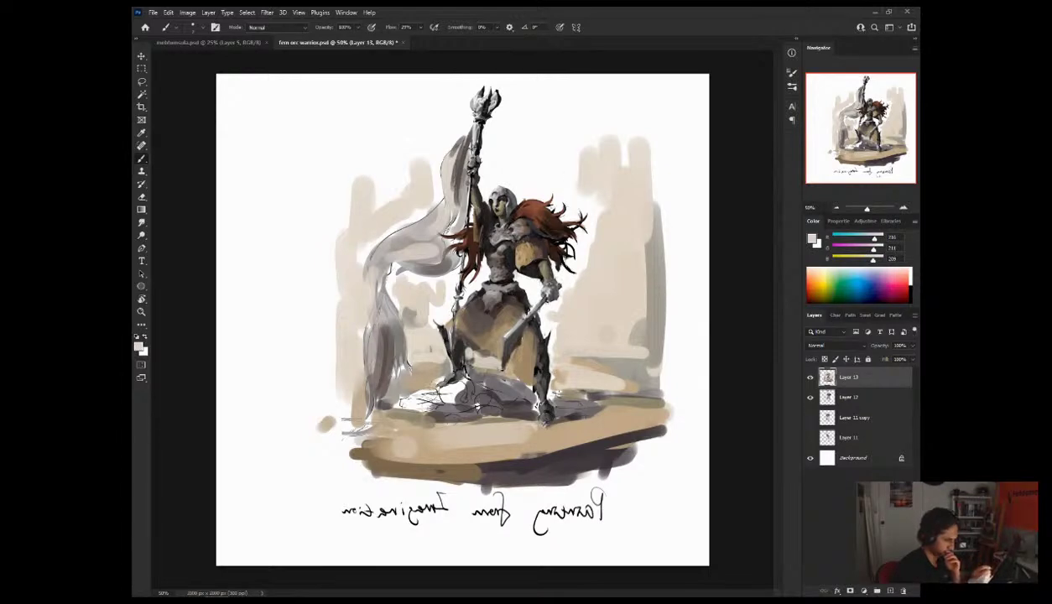
alt+click(484, 265)
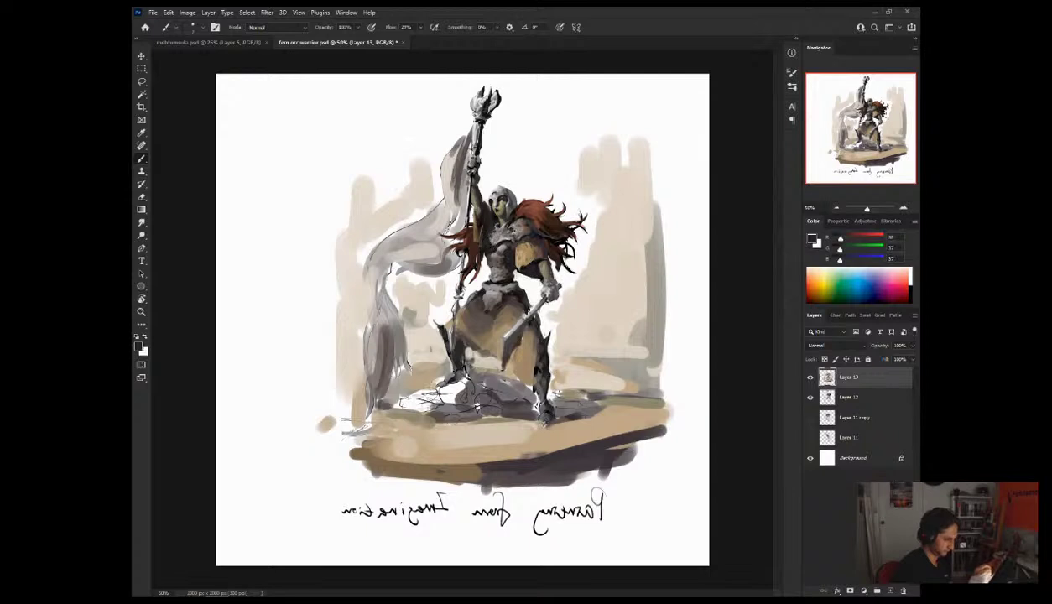
alt+click(473, 281)
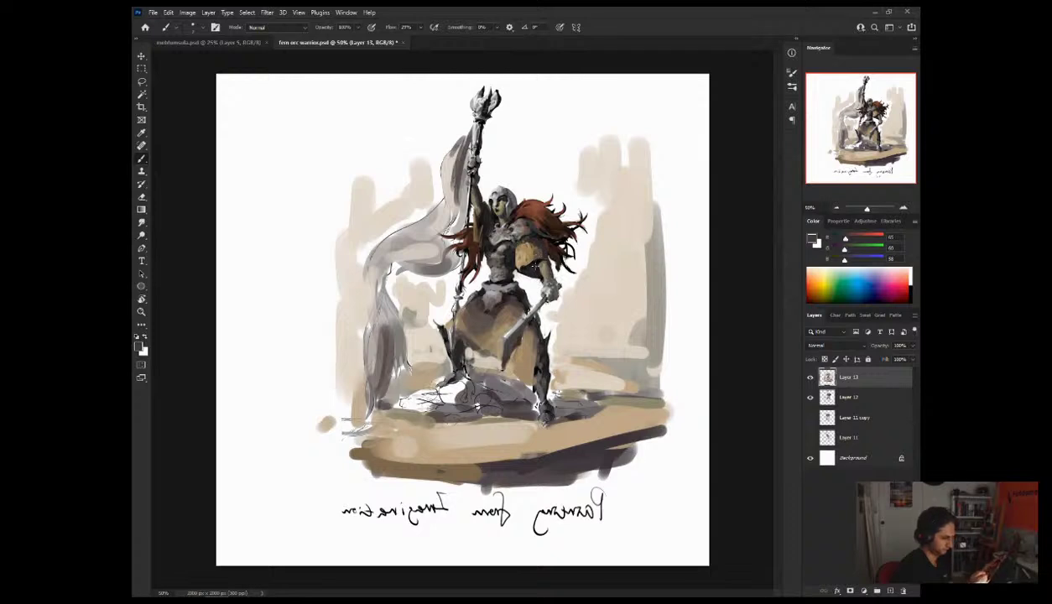
alt+click(475, 251)
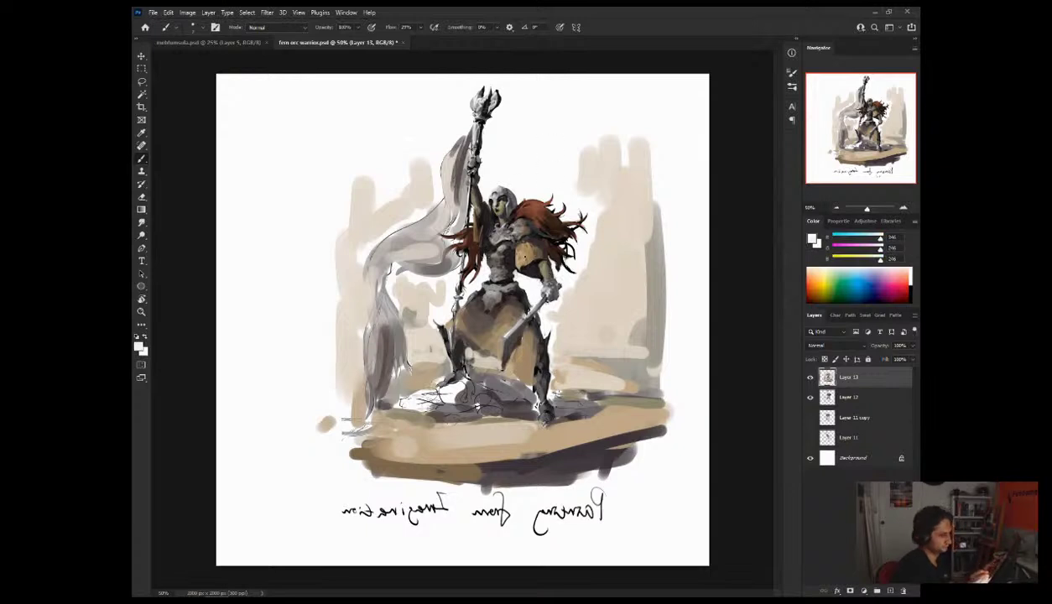
Step: Shade the abdomen armour above the belt with sampled dark warm grey, near-black and mid grey
alt+click(492, 268)
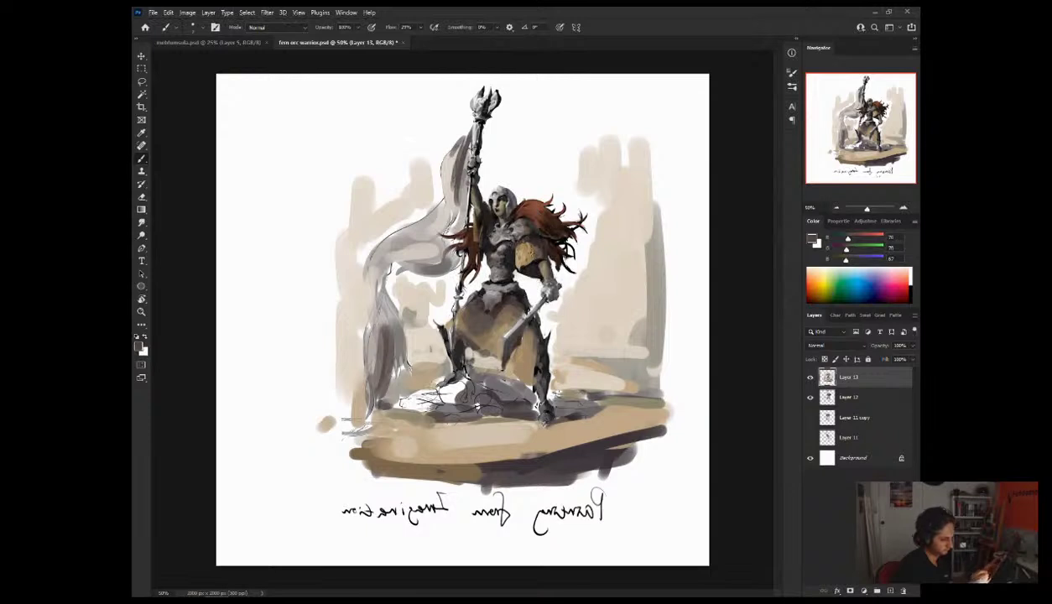
alt+click(491, 270)
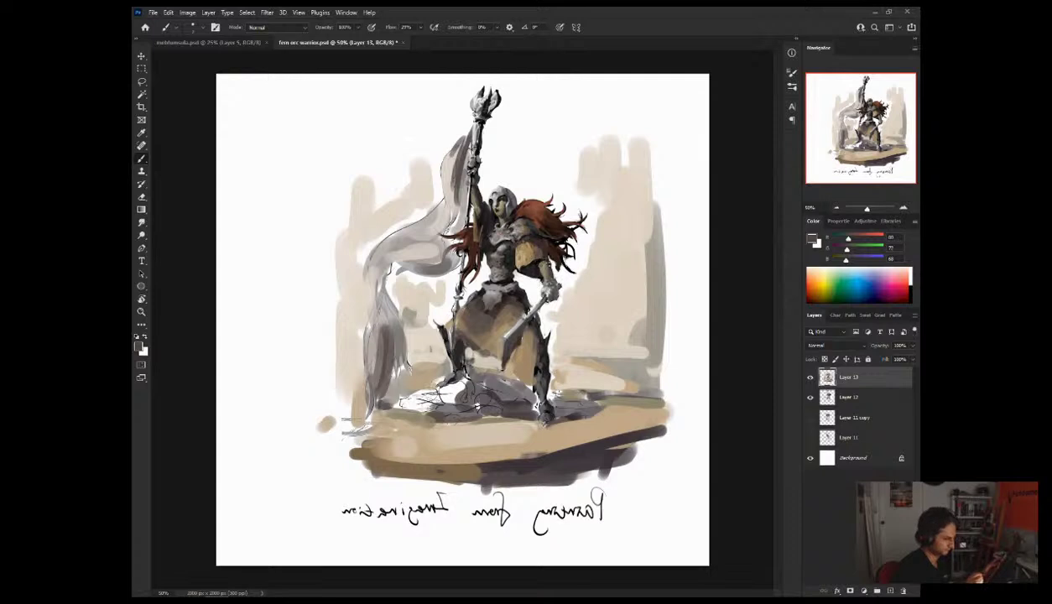
alt+click(501, 269)
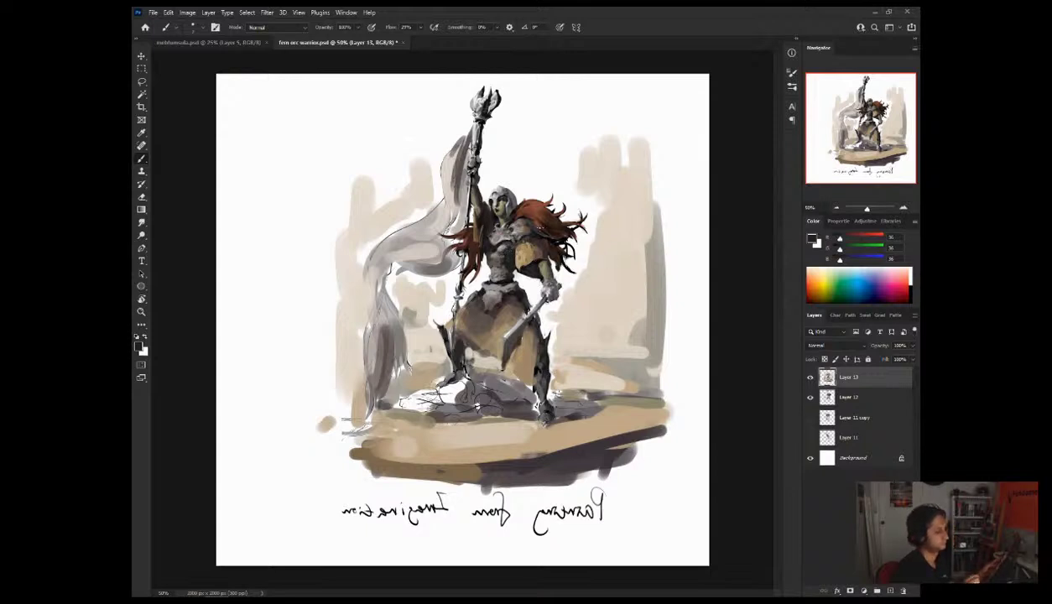
alt+click(491, 269)
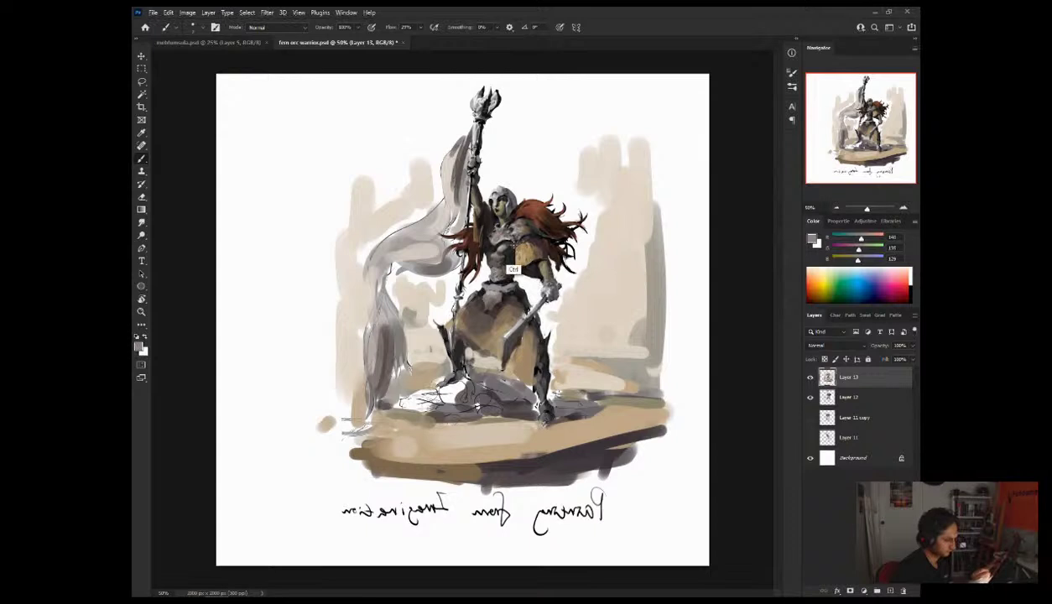
alt+click(489, 270)
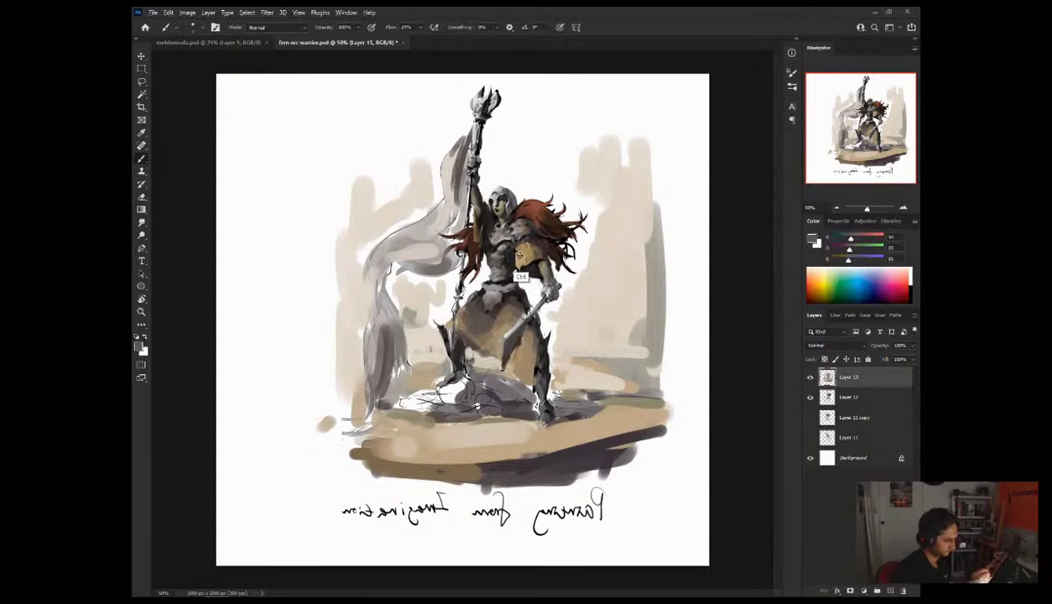
Step: Model the breastplate and its lower edge with sampled warm grey, dark grey and near-black
alt+click(503, 244)
alt+click(503, 245)
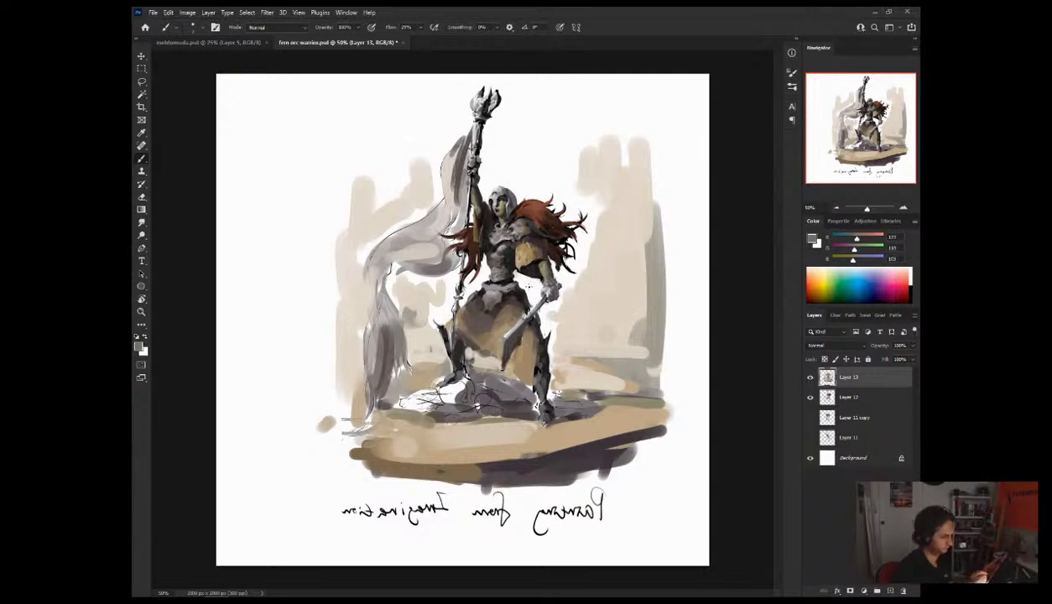
alt+click(484, 249)
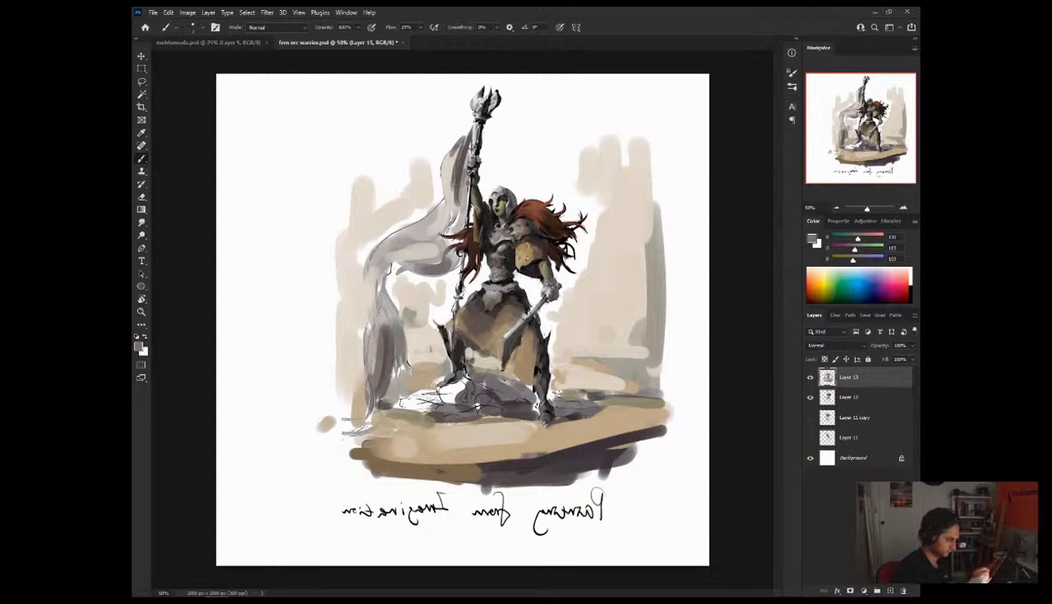
alt+click(490, 252)
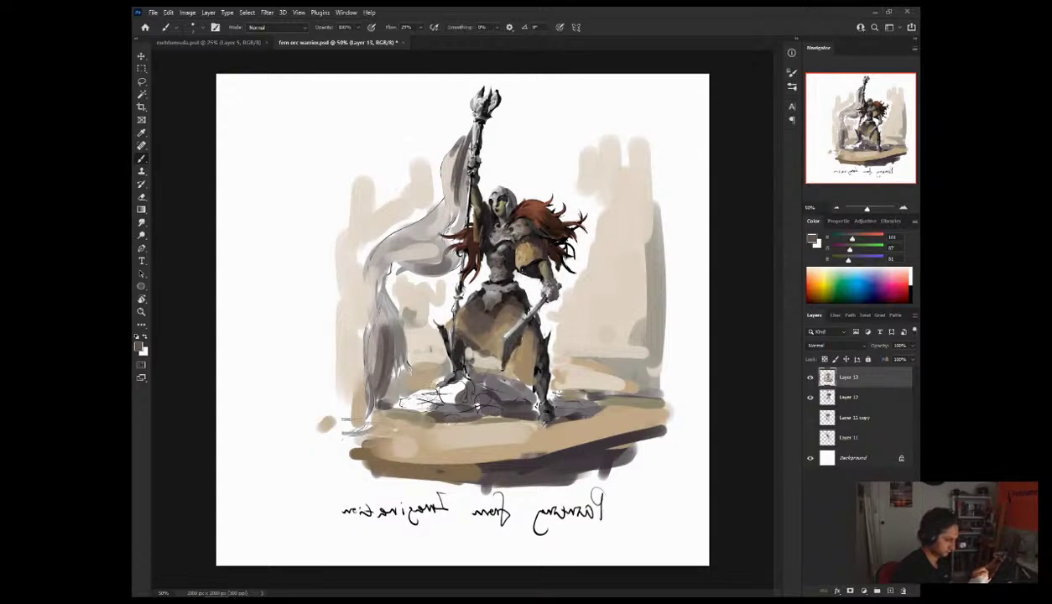
alt+click(495, 261)
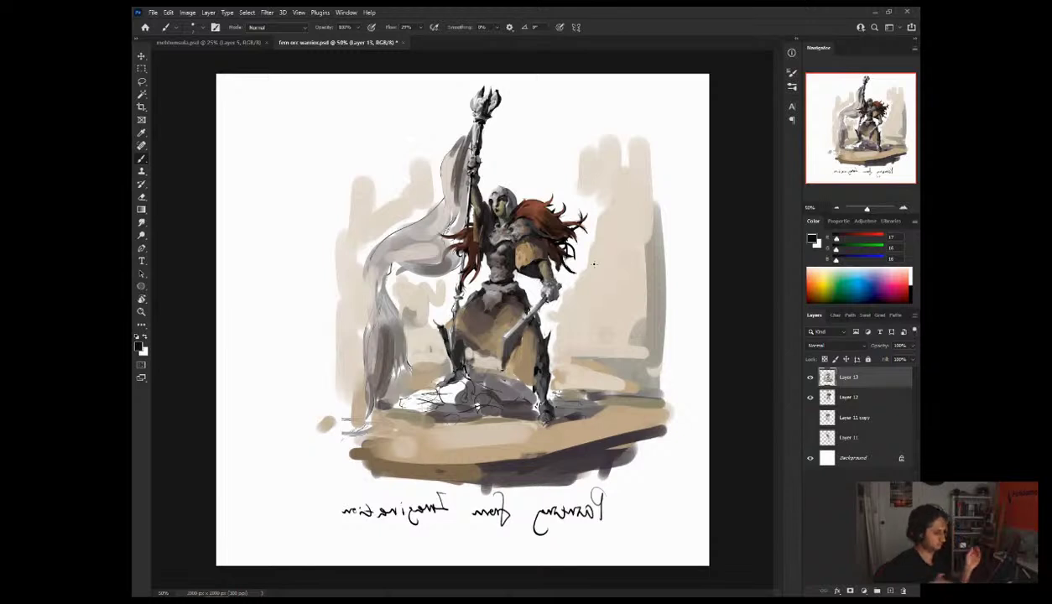
Step: Rework the lowered weapon's head over the skirt with sampled dark reddish brown, tan and dark grey
alt+click(521, 289)
mouse_move(533, 289)
mouse_down()
mouse_move(495, 311)
mouse_move(503, 339)
mouse_move(512, 300)
mouse_move(533, 291)
mouse_up()
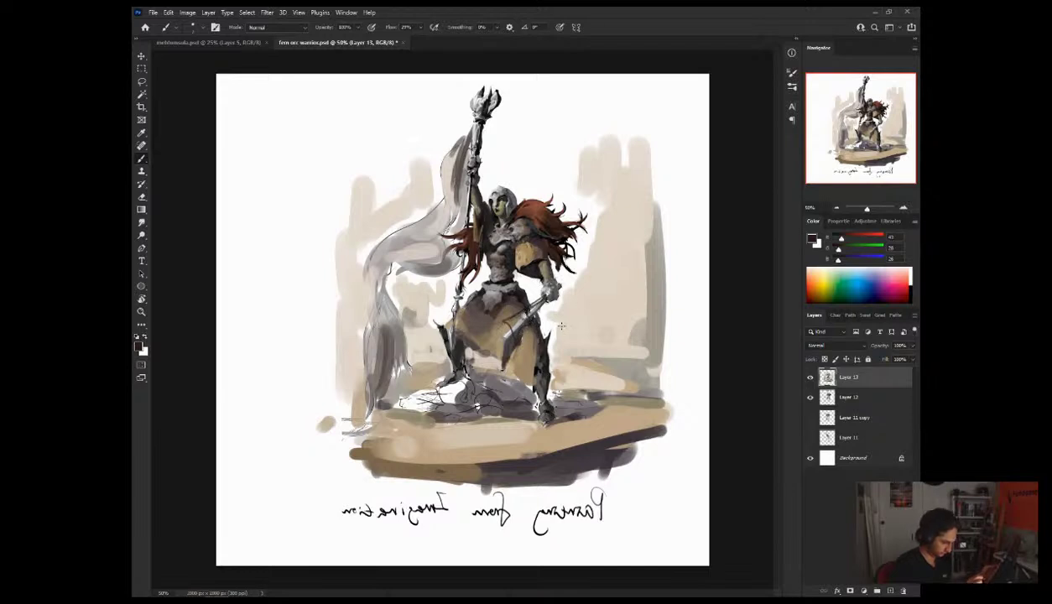
alt+click(507, 375)
alt+click(506, 381)
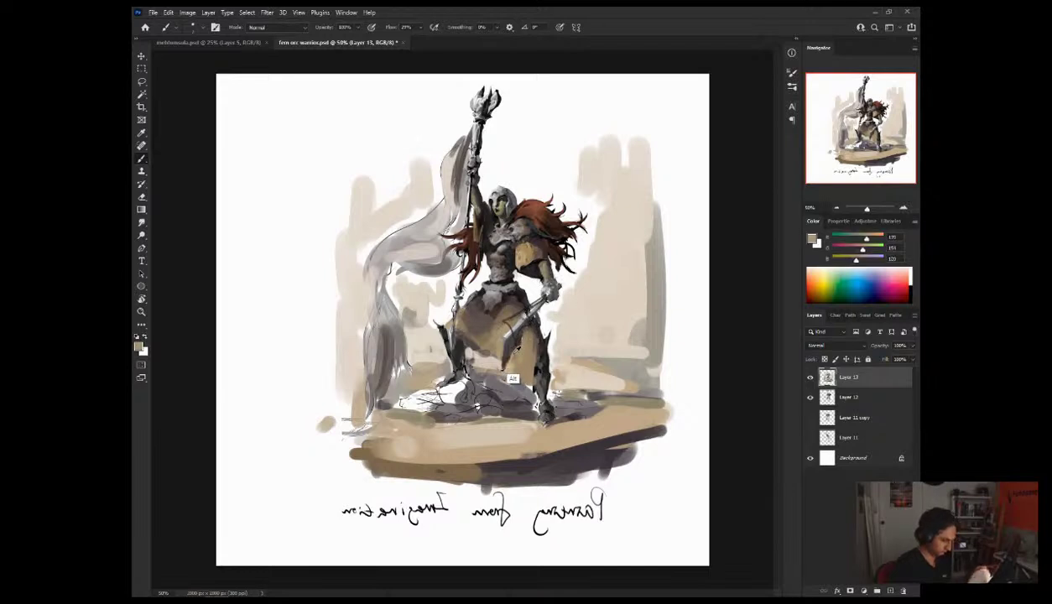
mouse_move(506, 353)
mouse_down()
mouse_move(509, 312)
mouse_move(510, 321)
mouse_up()
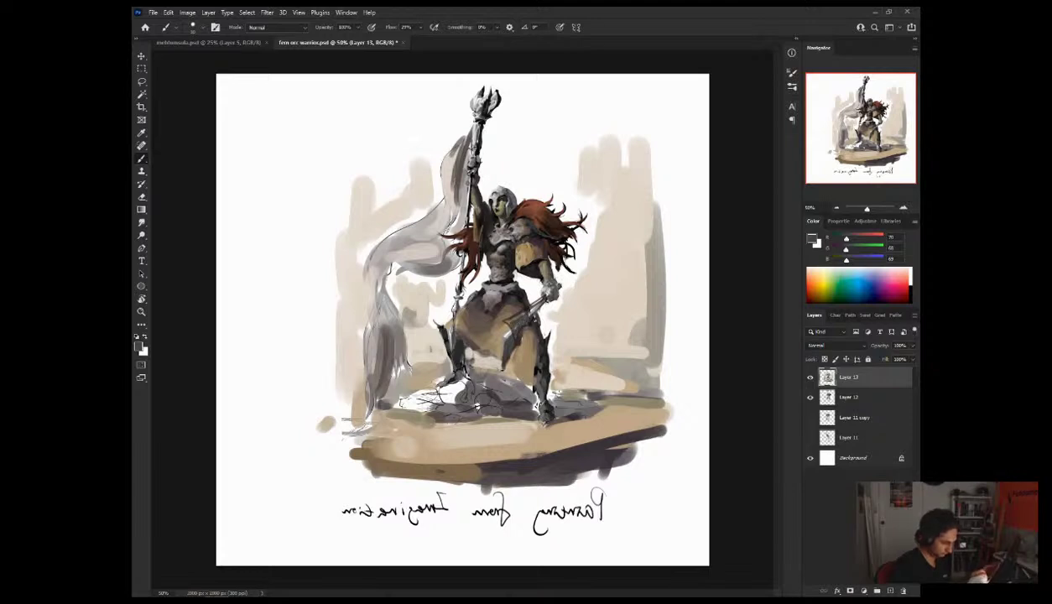
Step: Shade the lowered weapon's blade and shaft end with sampled light, mid and dark greys and a warm grey
alt+click(523, 329)
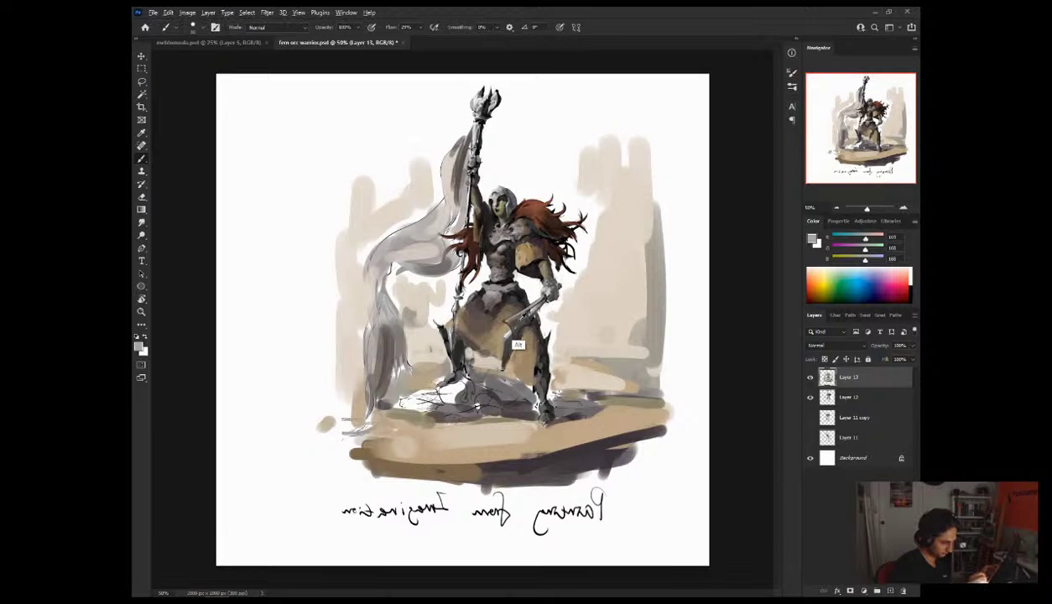
alt+click(509, 340)
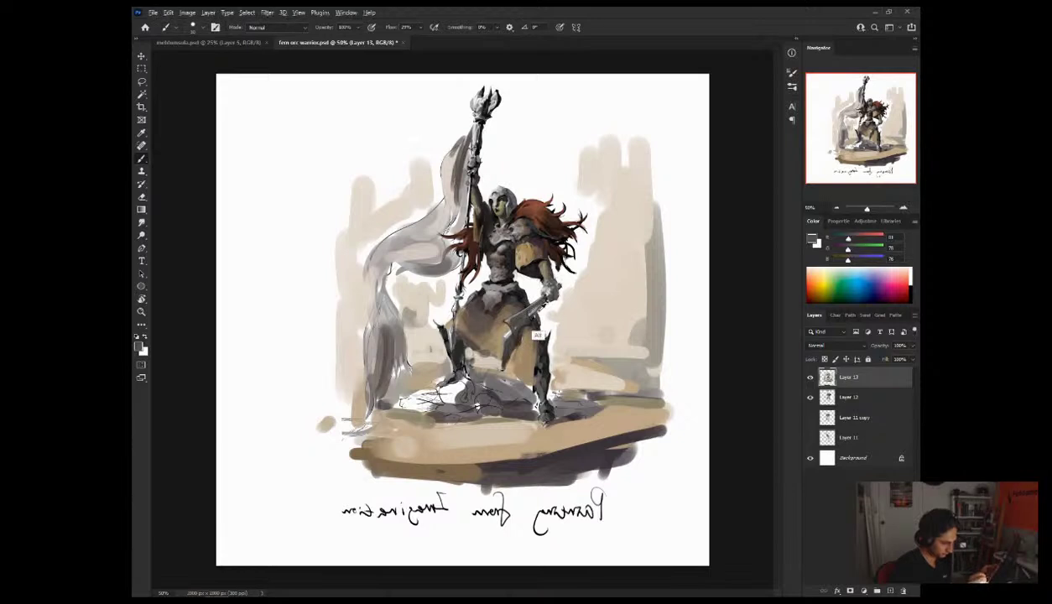
key(x)
alt+click(524, 332)
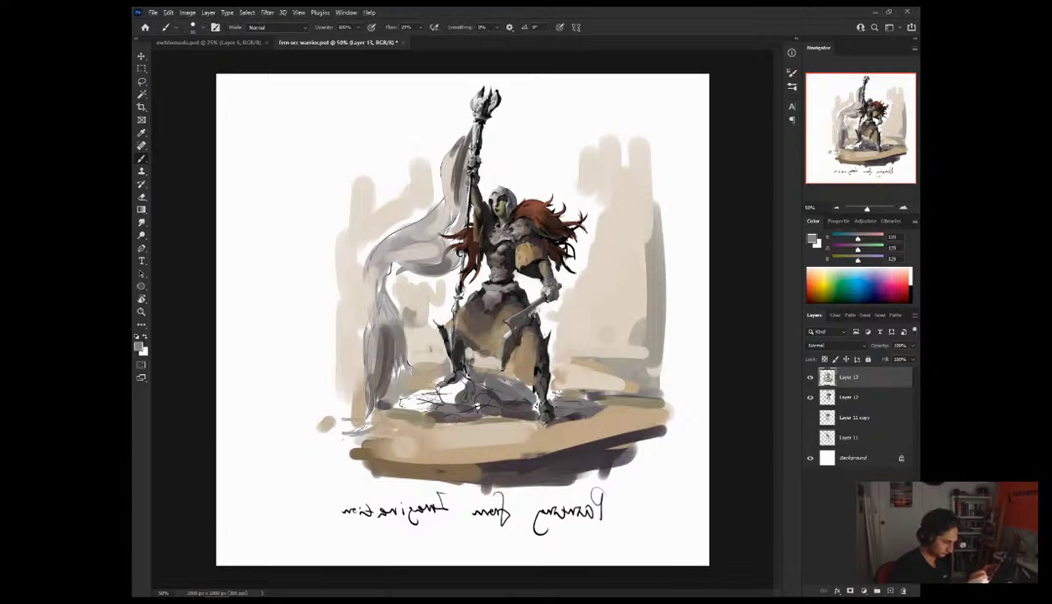
alt+click(503, 342)
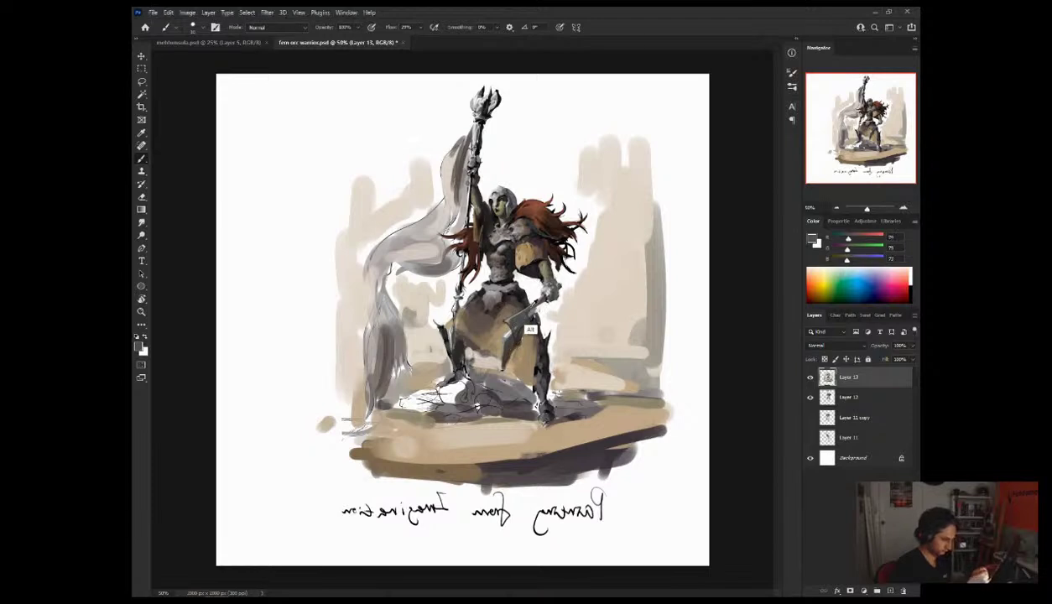
alt+click(518, 345)
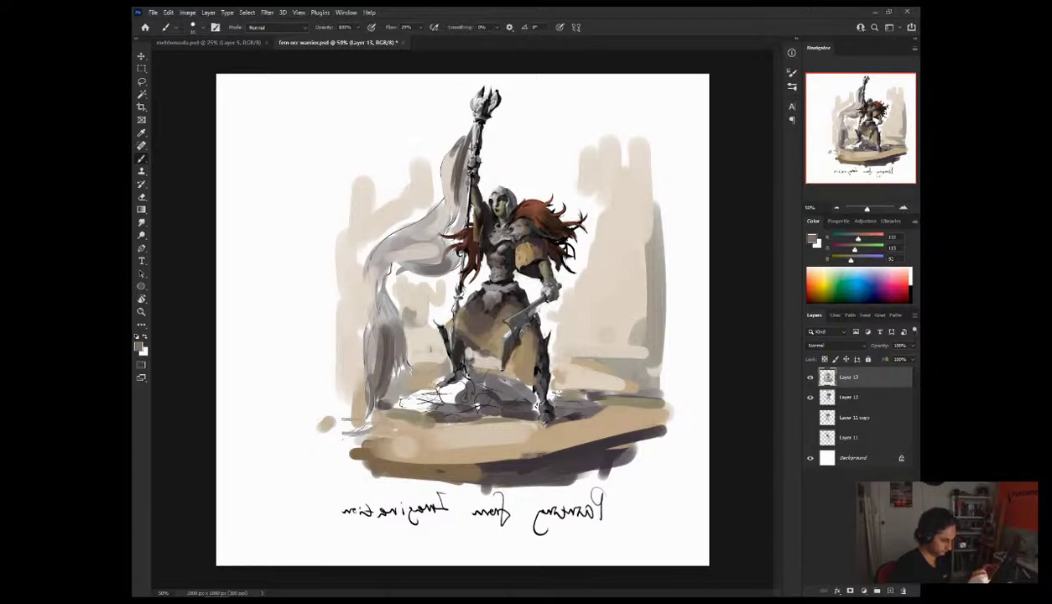
alt+click(503, 343)
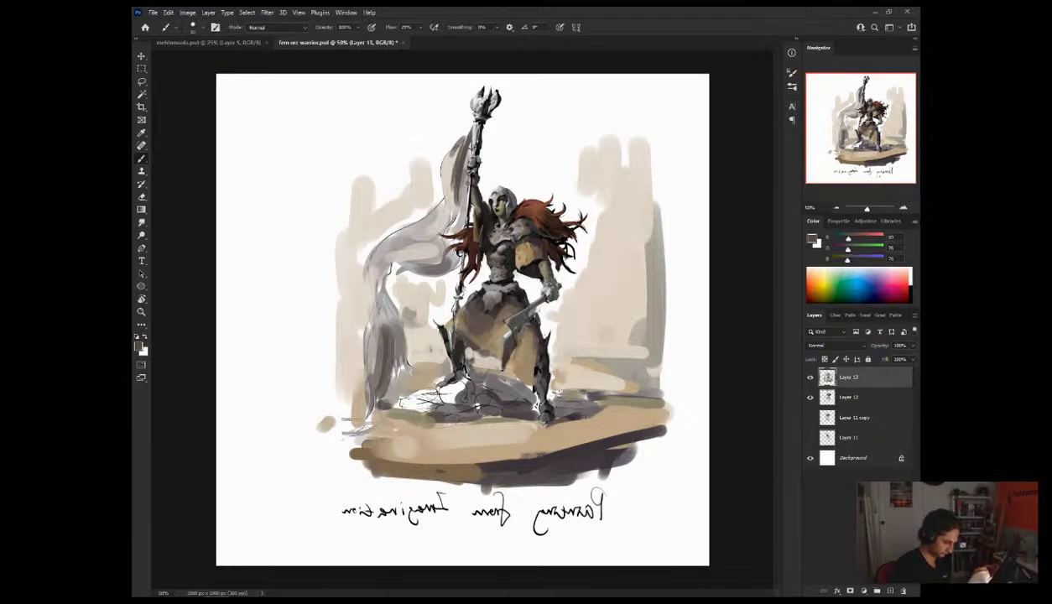
Step: Paint tan over the dark skirt fold below the weapon and darken the weapon head with sampled dark brown and near-black
alt+click(503, 353)
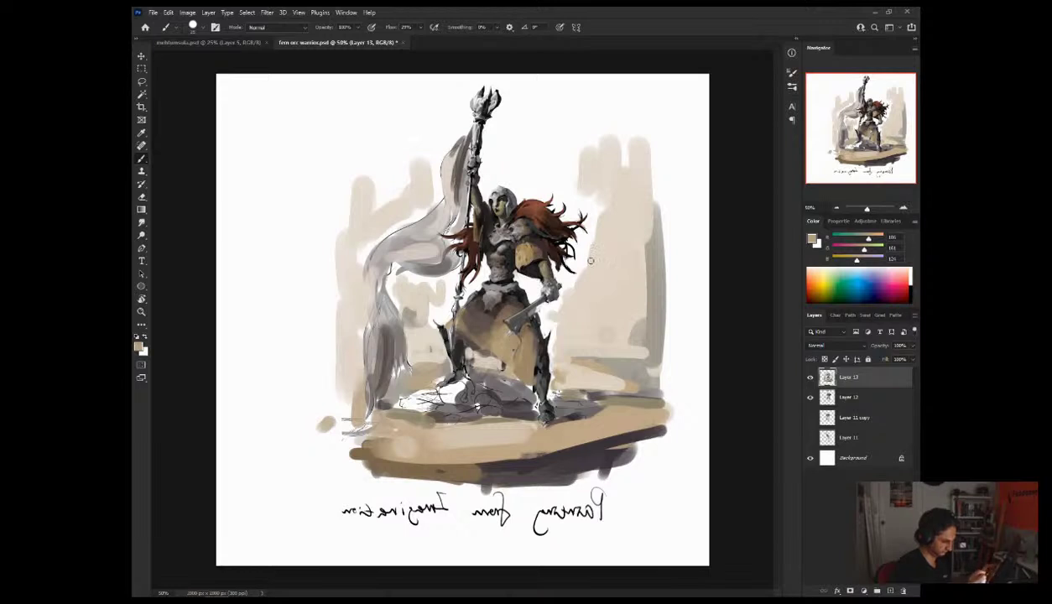
alt+click(503, 344)
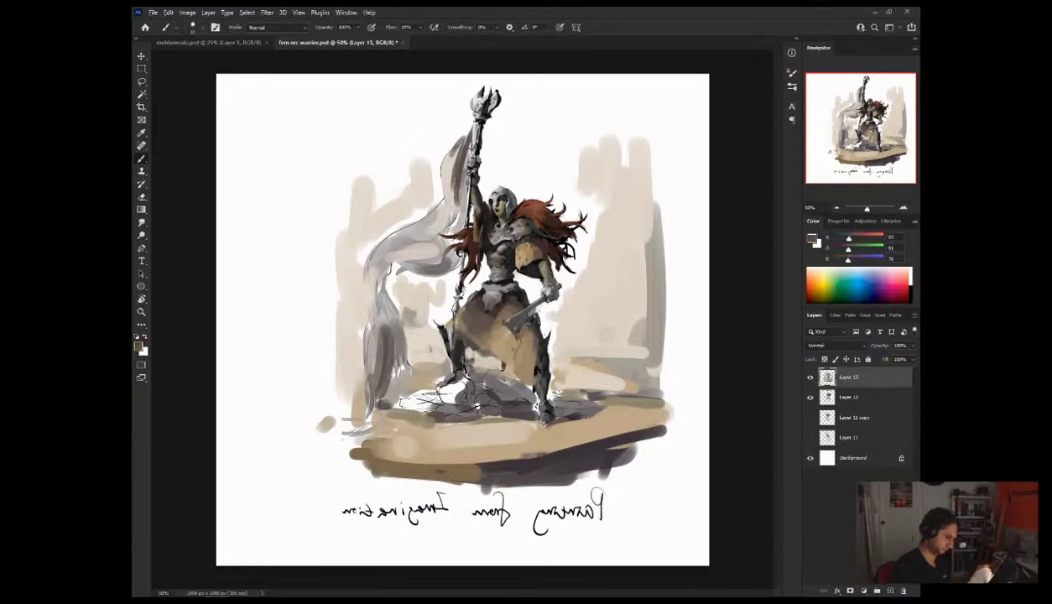
alt+click(521, 337)
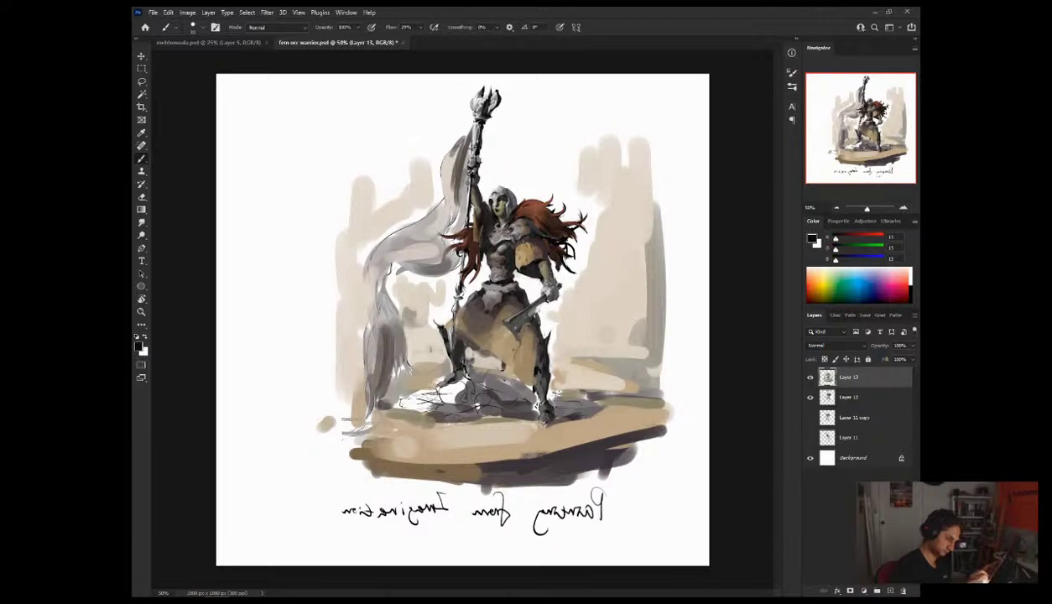
alt+click(547, 275)
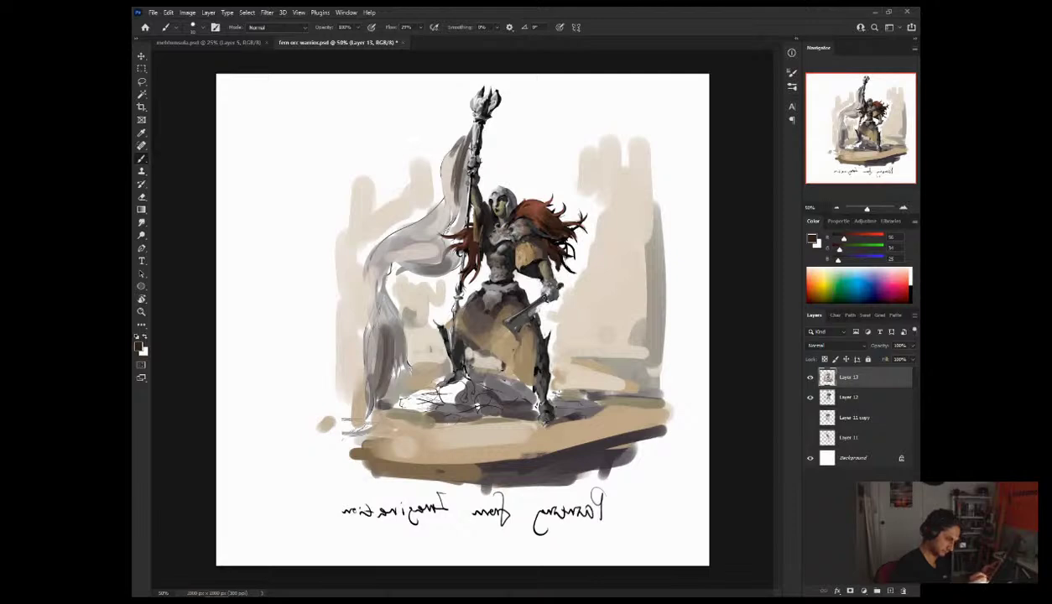
Step: Mirror the canvas and extend the weapon head across both sides of its shaft with sampled near-black, light grey and dark grey
key(ctrl+shift+h)
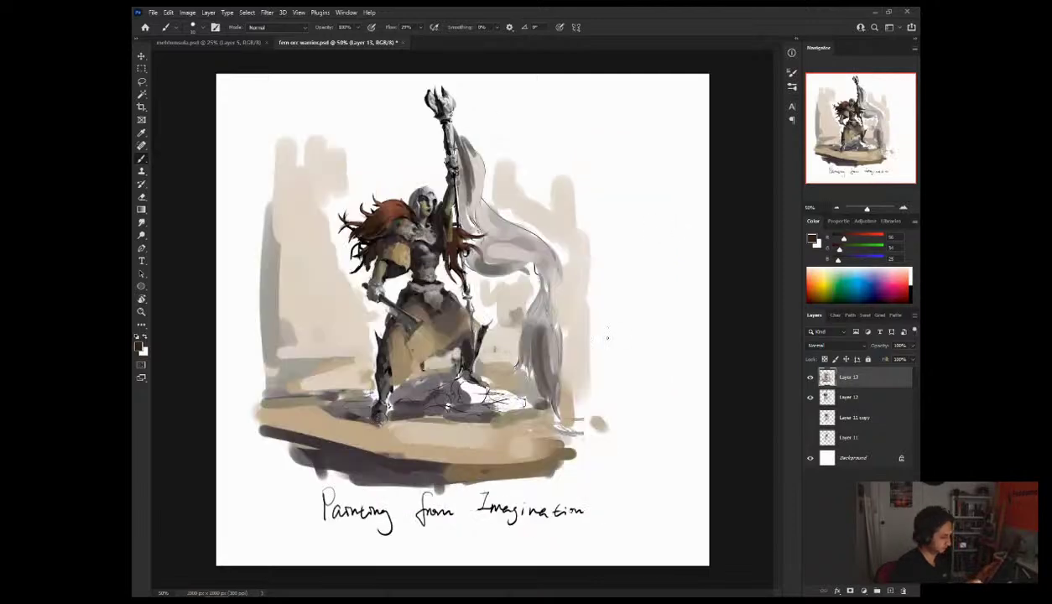
alt+click(383, 278)
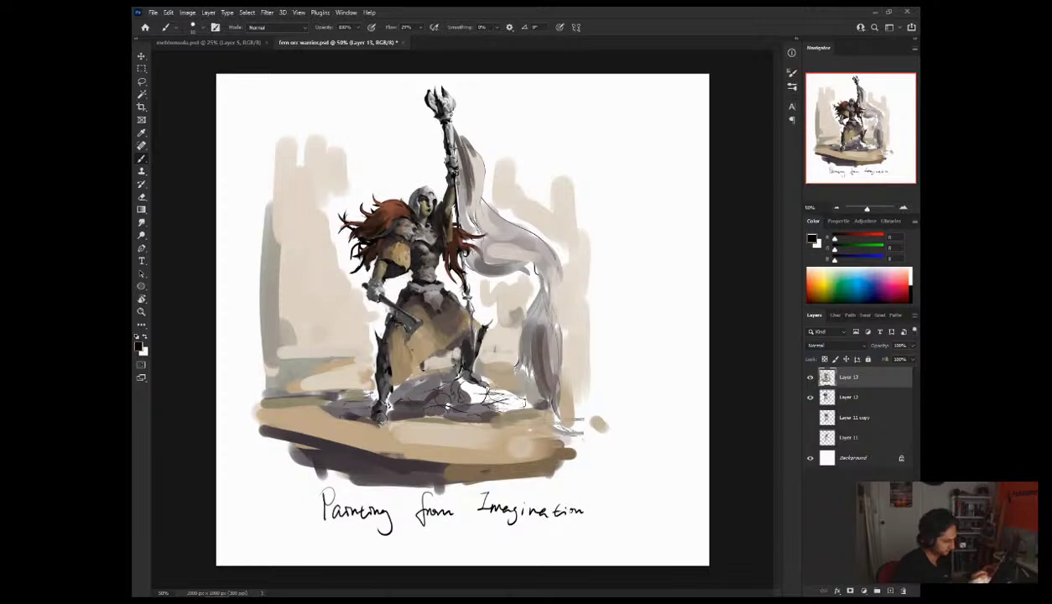
drag(392, 337, 411, 319)
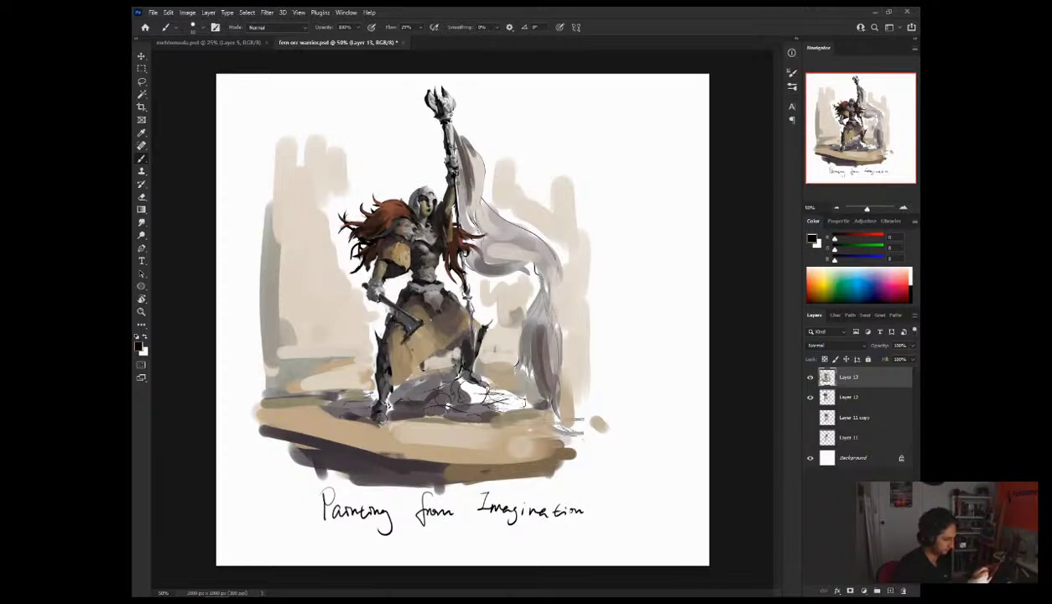
alt+click(409, 336)
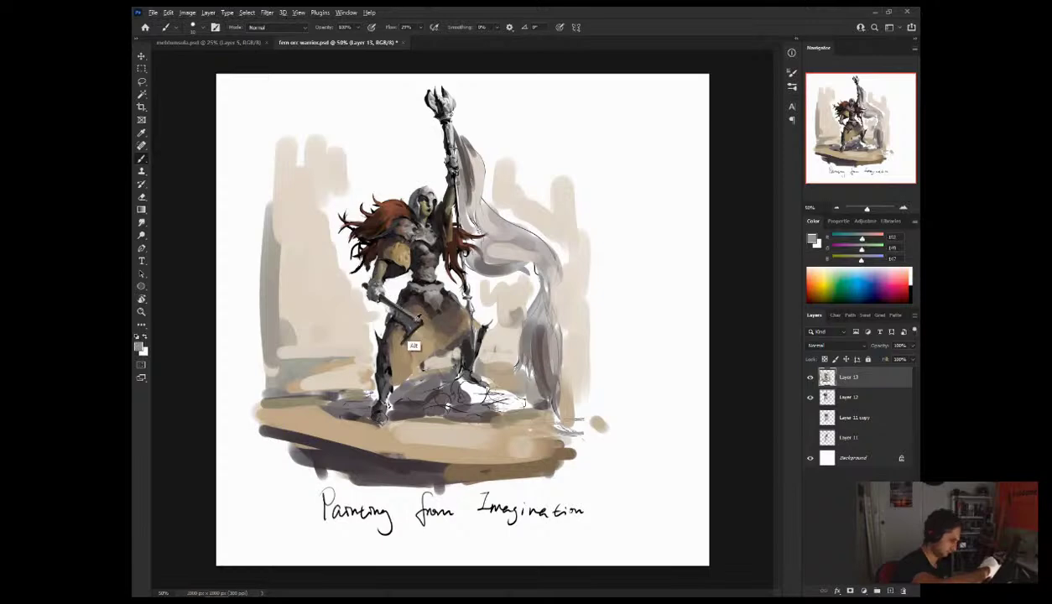
alt+click(408, 339)
Step: Mirror the canvas back and carve the weapon head's outline against the skirt with sampled light grey and tan
key(ctrl+shift+h)
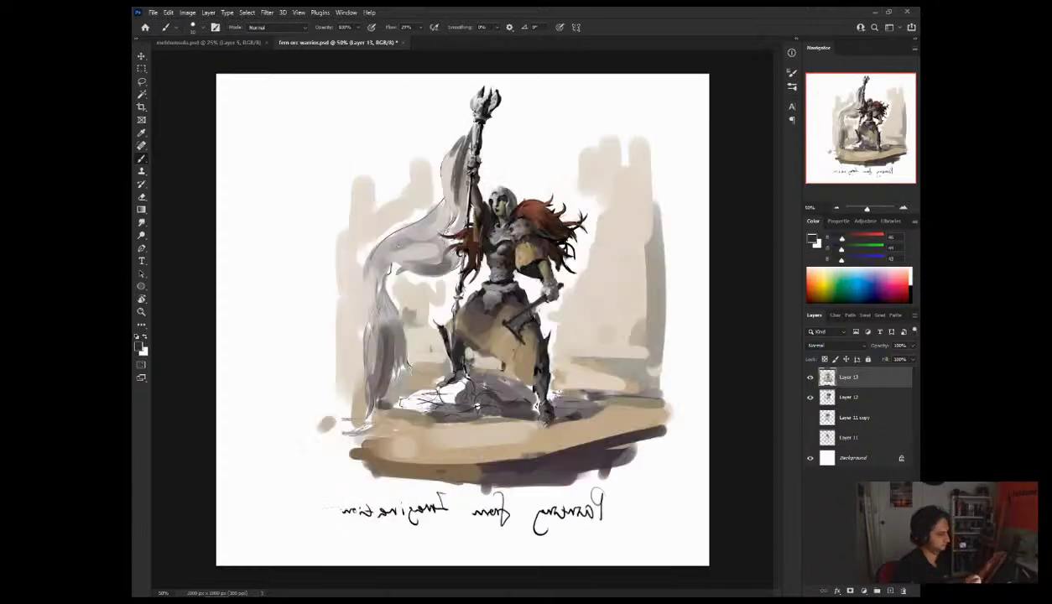
alt+click(503, 340)
alt+click(498, 339)
alt+click(519, 315)
alt+click(503, 342)
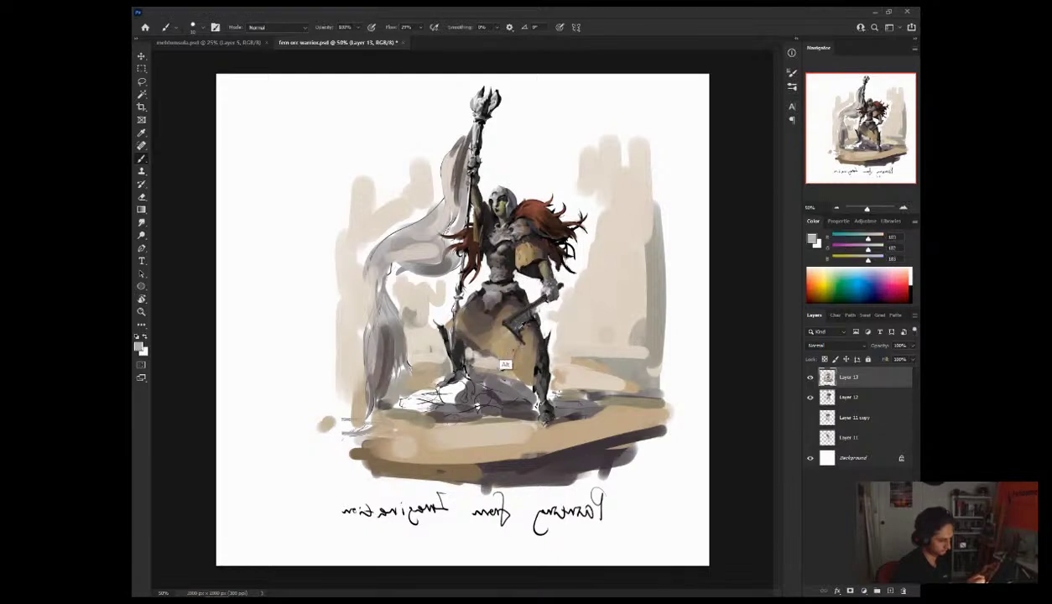
alt+click(510, 329)
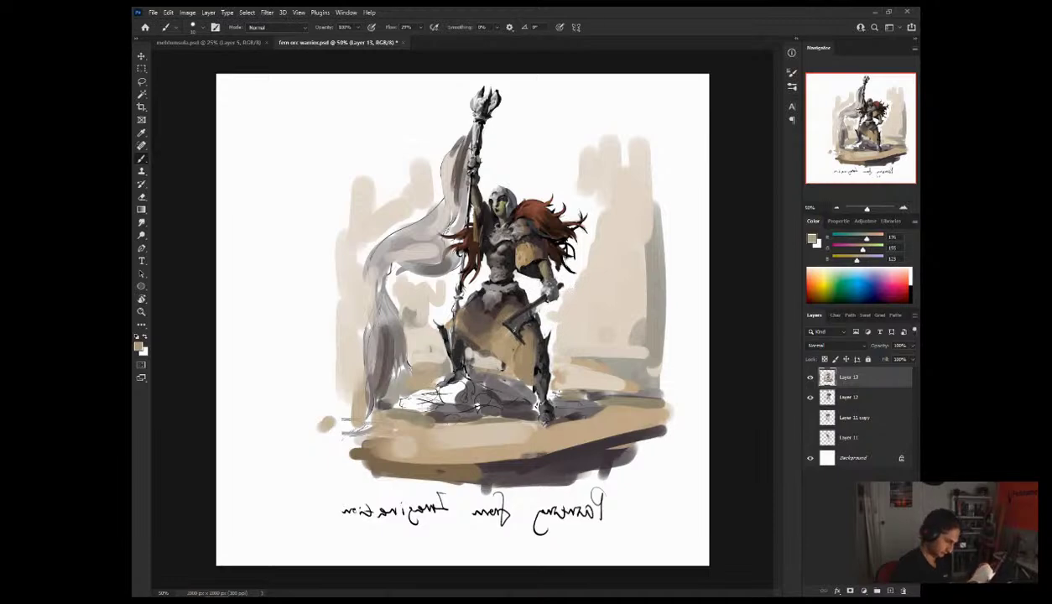
Step: Model the weapon head's dark and lit planes with sampled brownish grey, near-black and mid grey
alt+click(482, 342)
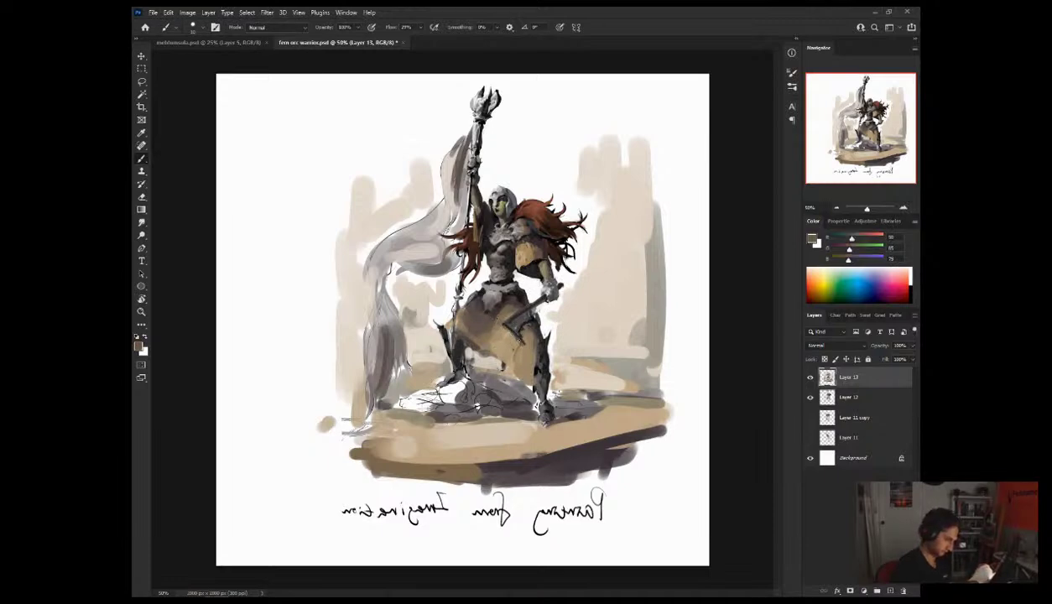
alt+click(497, 341)
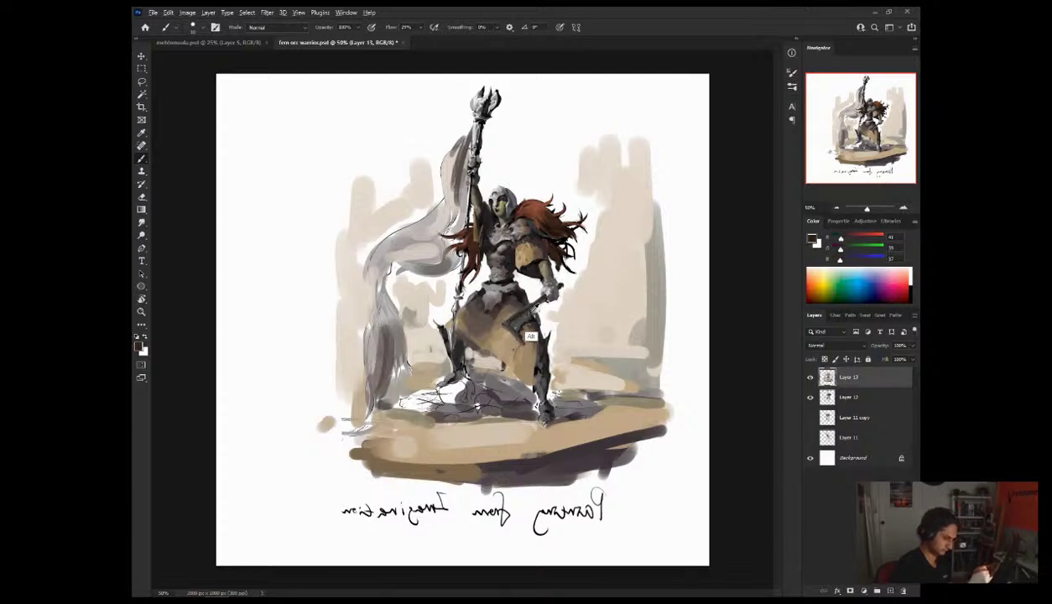
alt+click(520, 331)
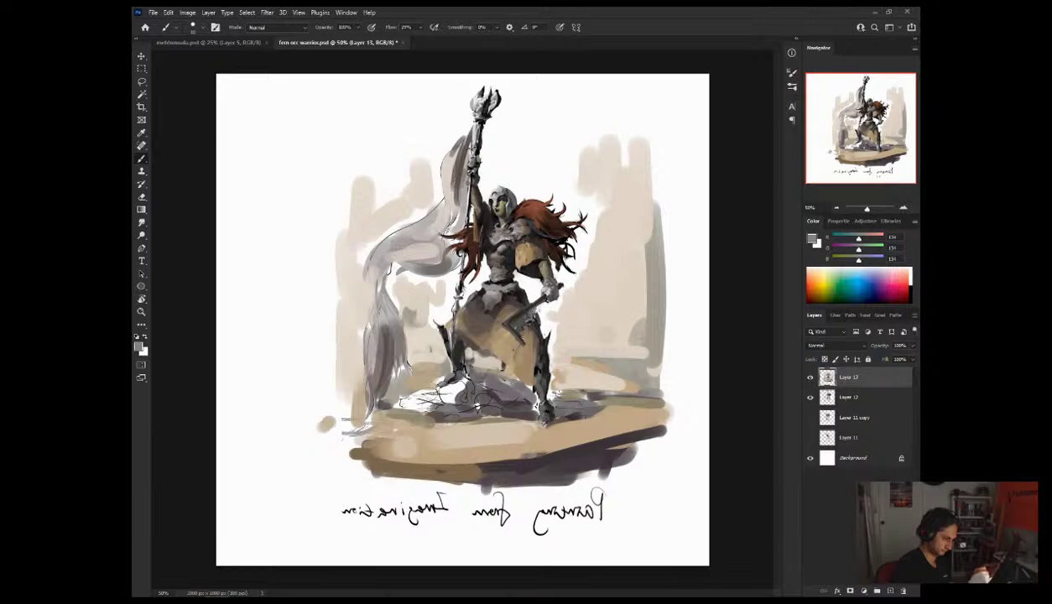
Step: Mirror the canvas and sharpen the weapon's blade and surrounding skirt with sampled near-black, mid grey, tan and warm grey
key(ctrl+shift+h)
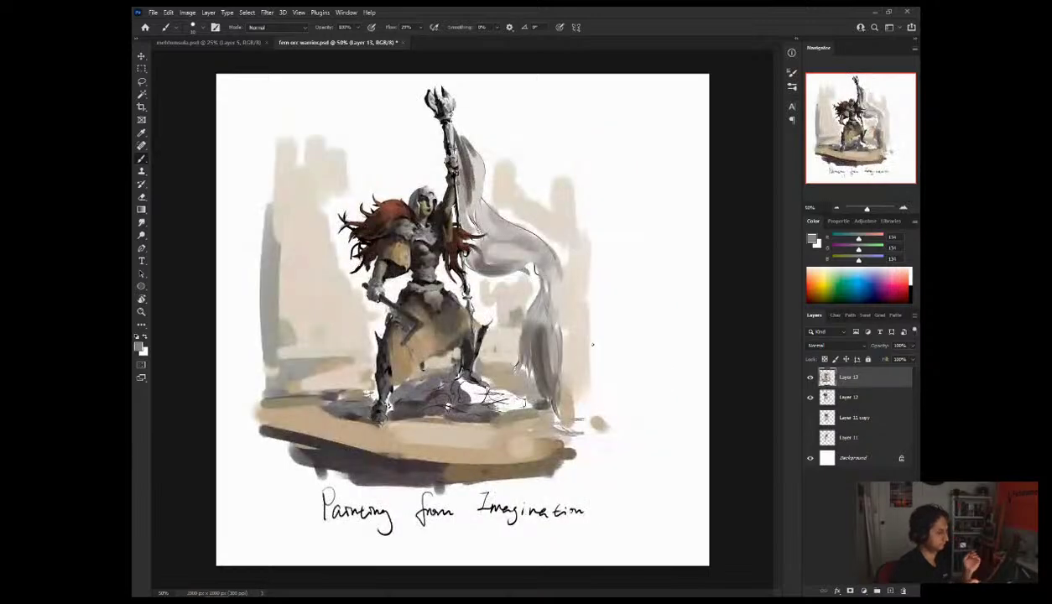
alt+click(399, 315)
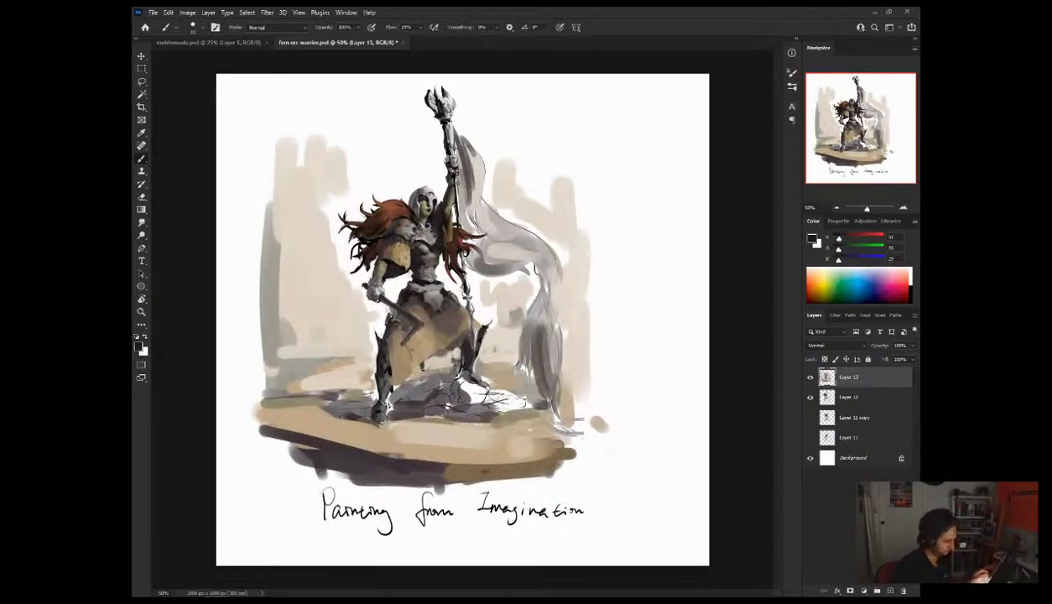
drag(393, 334, 413, 327)
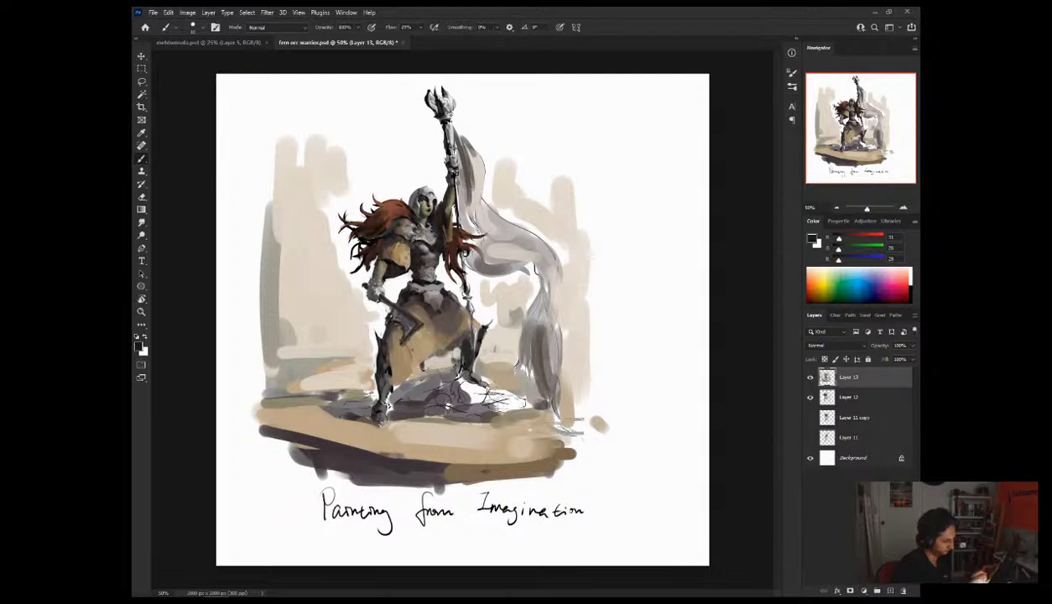
alt+click(384, 336)
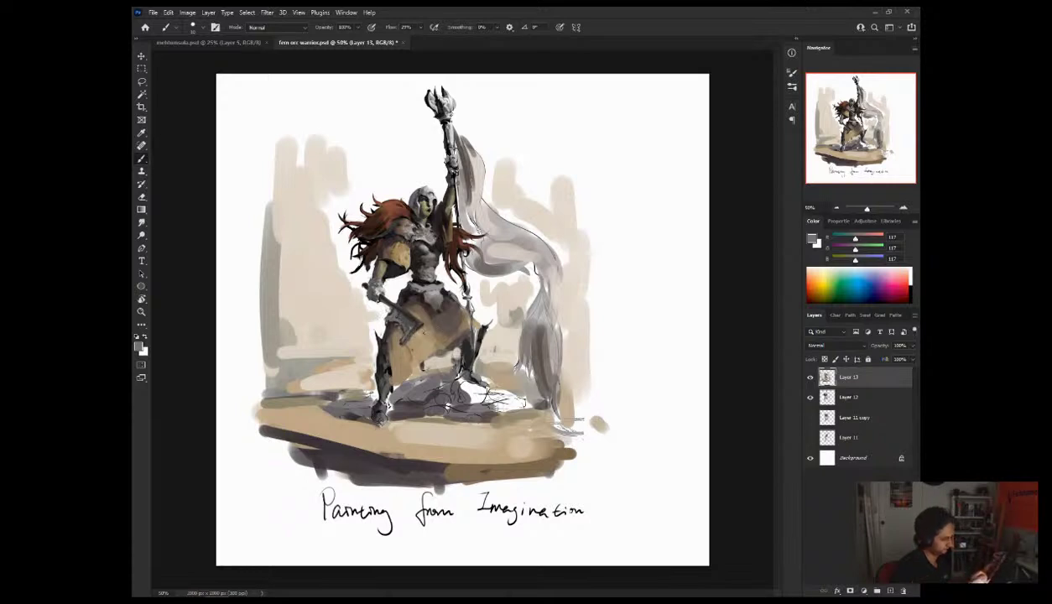
alt+click(397, 335)
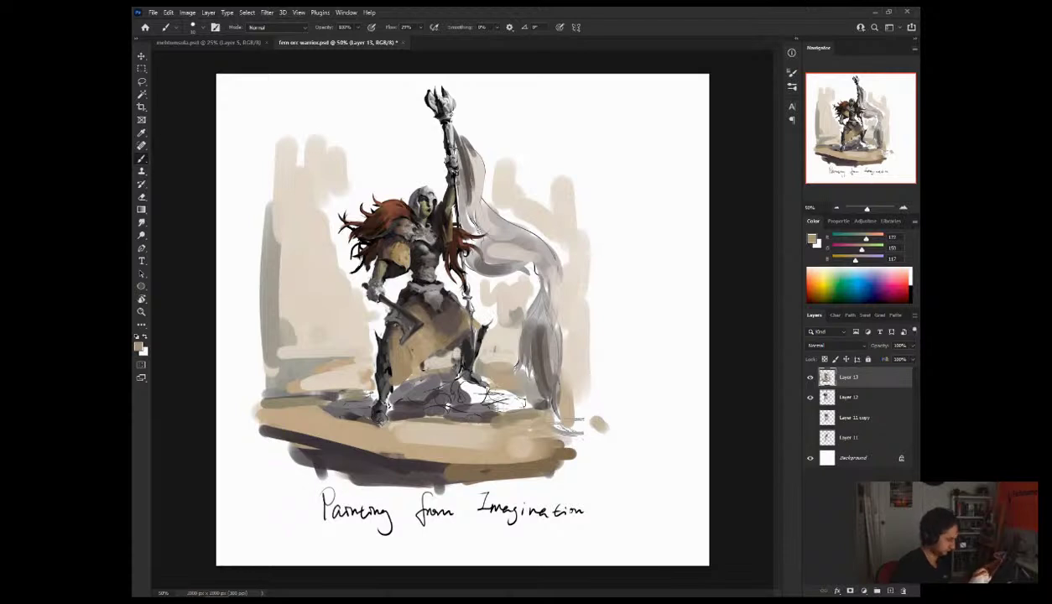
alt+click(381, 336)
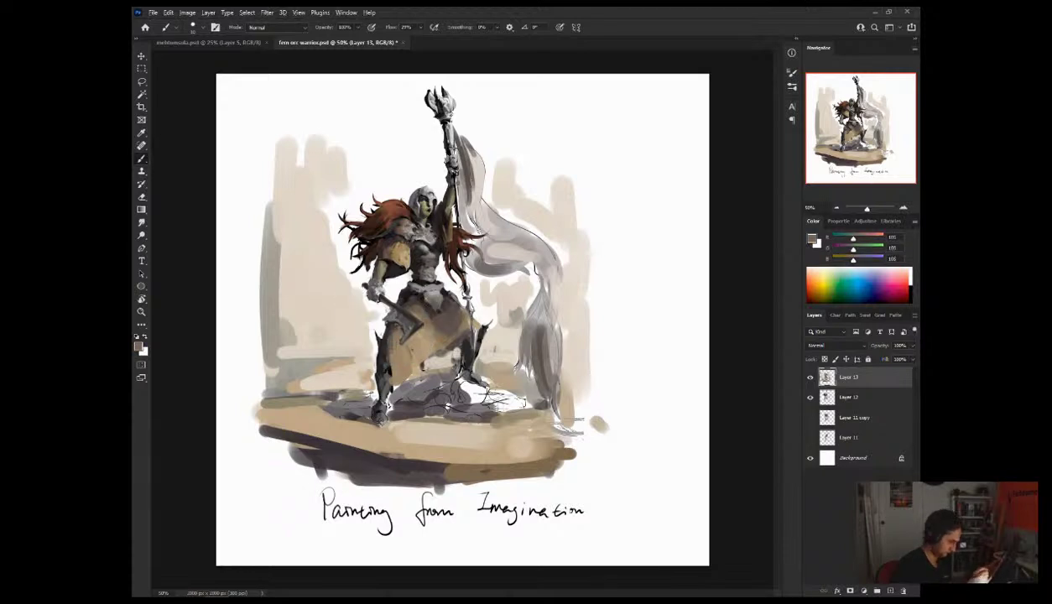
alt+click(386, 316)
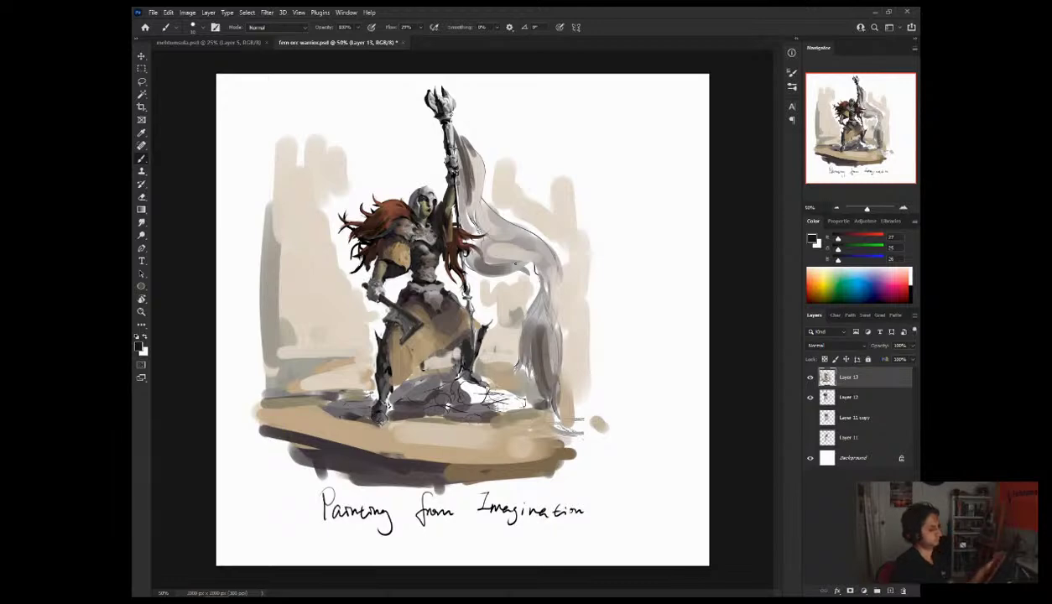
Step: Mirror the canvas, clean up the skirt and edges around the axe head with sampled tans and white, and mirror it back
key(ctrl+shift+h)
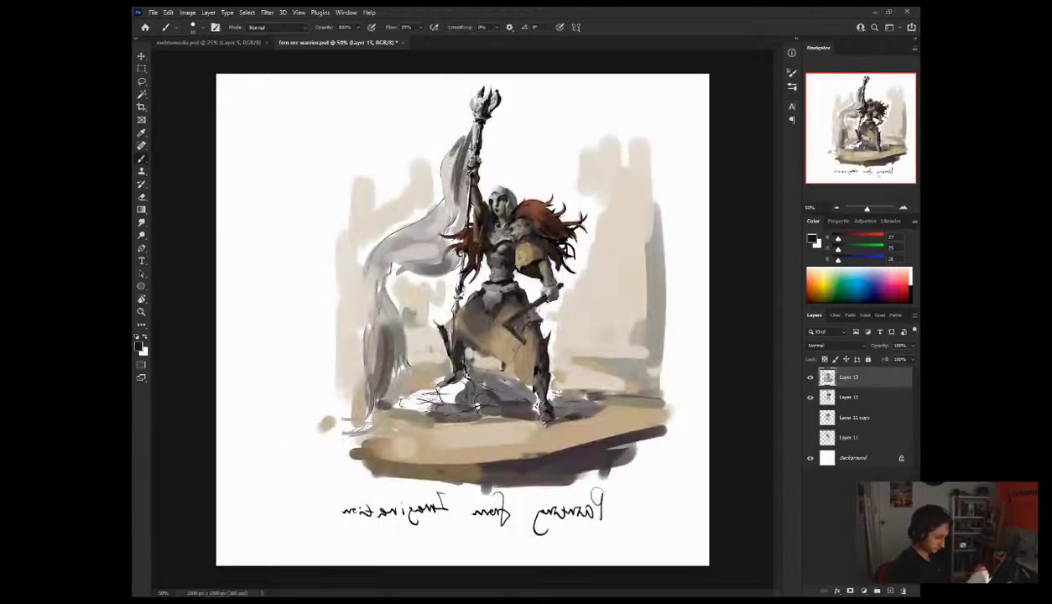
alt+click(496, 347)
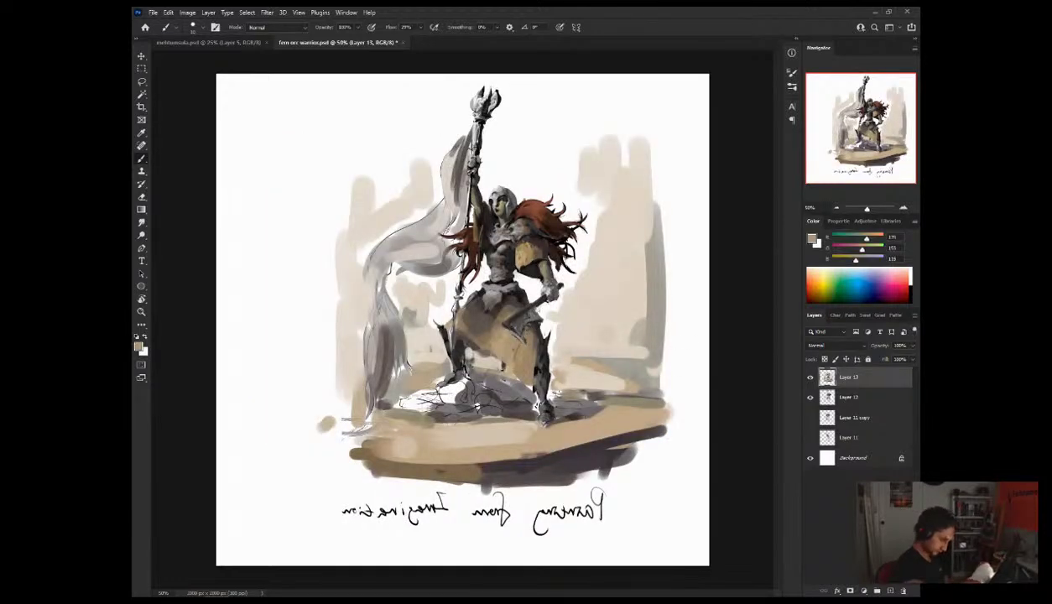
alt+click(515, 353)
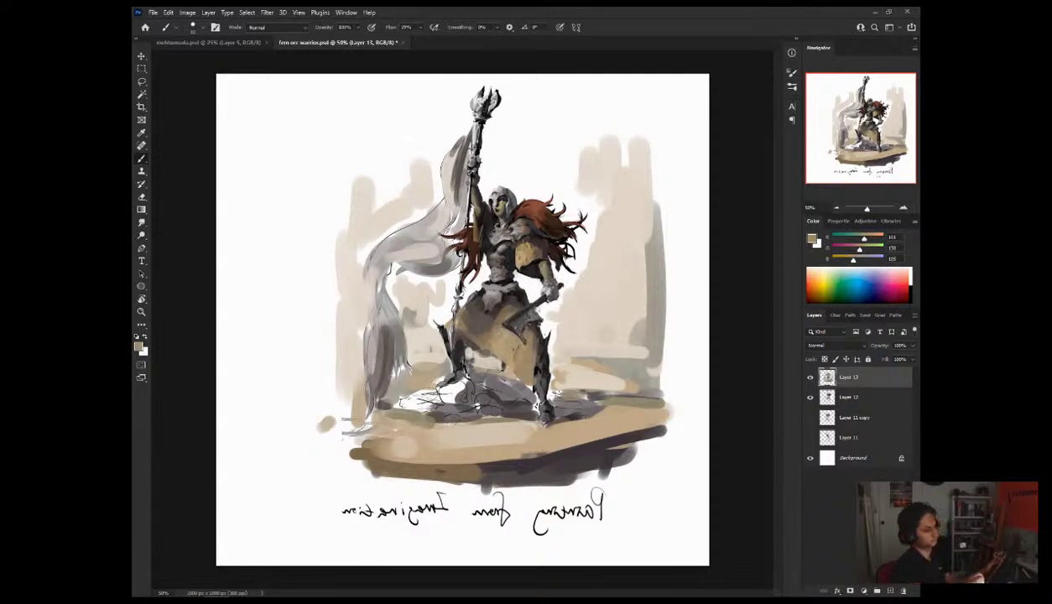
alt+click(538, 334)
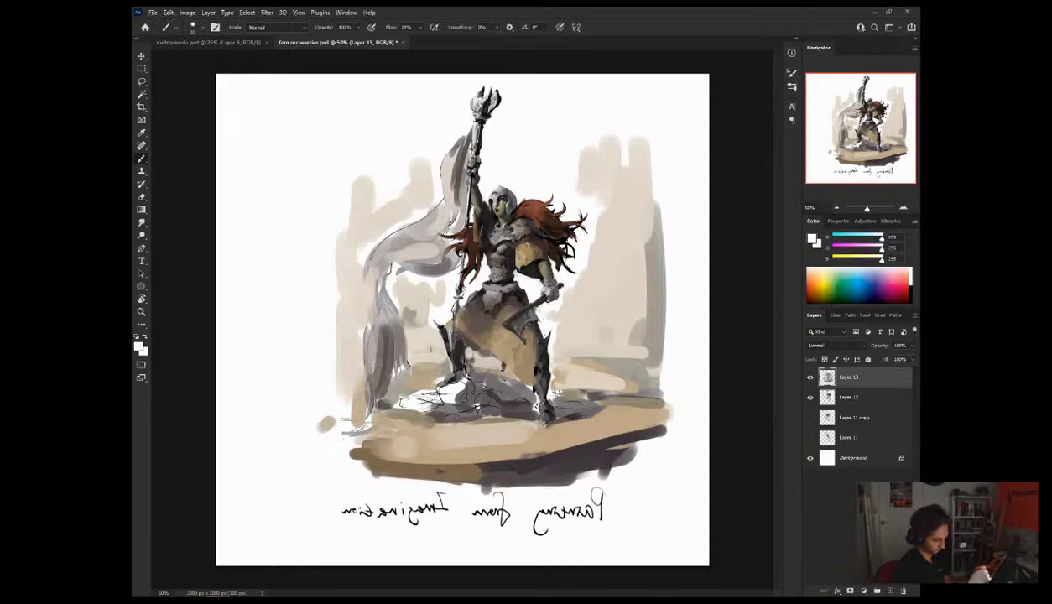
key(ctrl+shift+h)
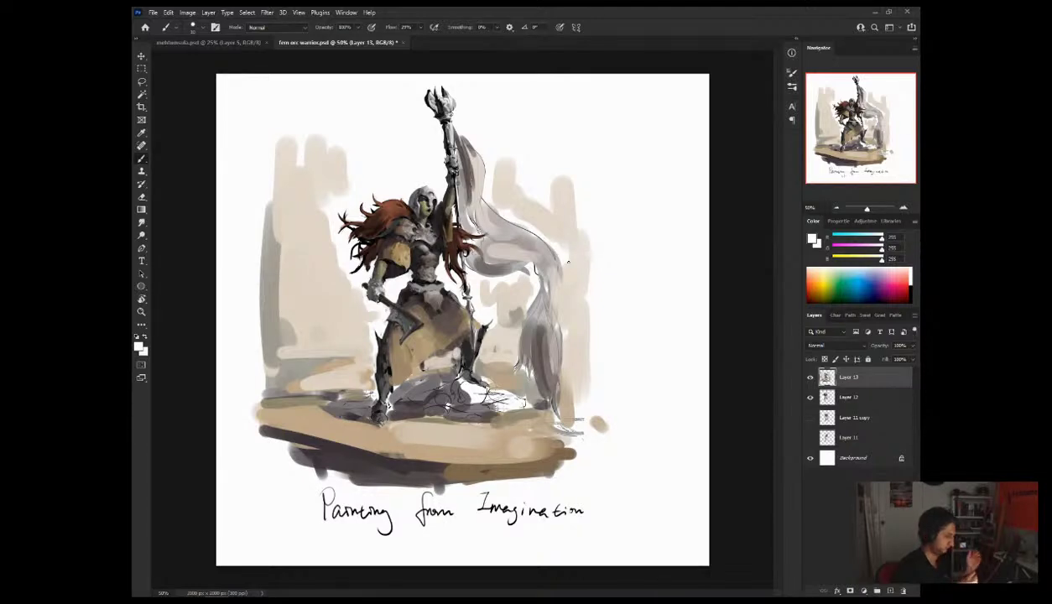
Step: Redraw the axe head's outline over the skirt with sampled dark grey and near-black
alt+click(393, 294)
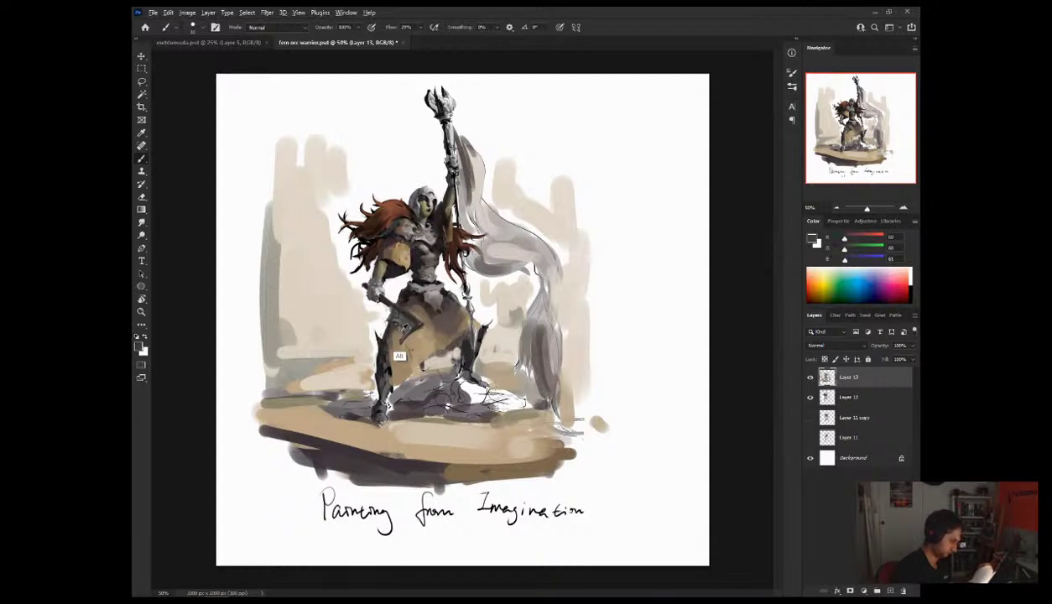
alt+click(389, 260)
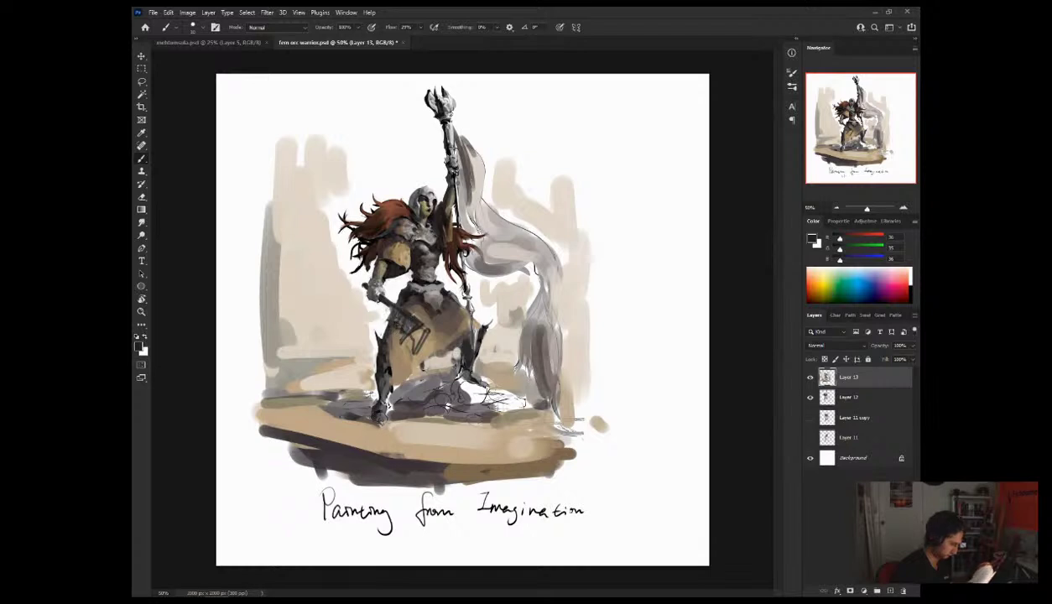
alt+click(383, 321)
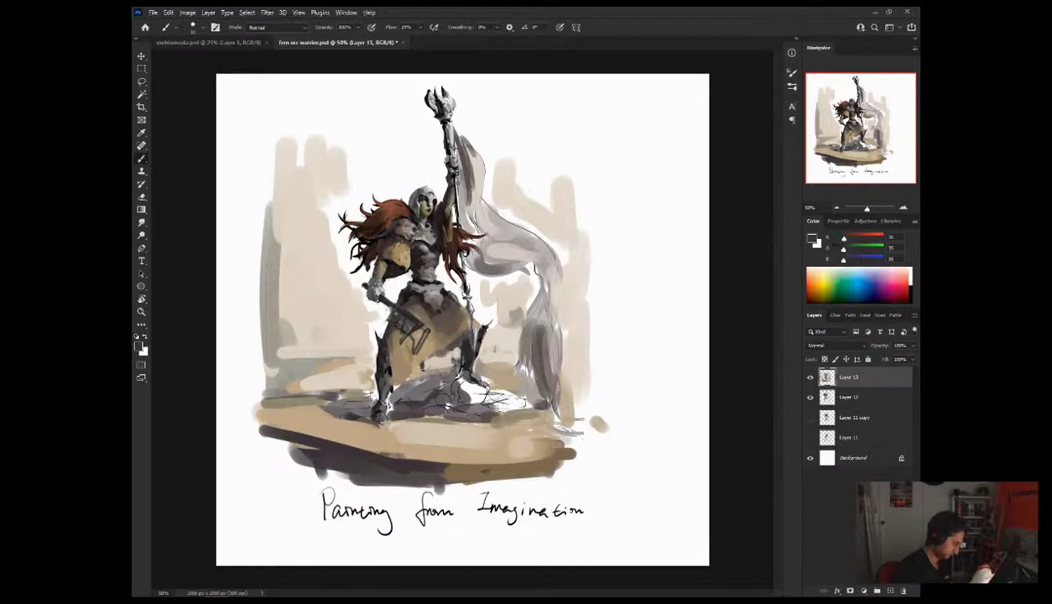
alt+click(403, 322)
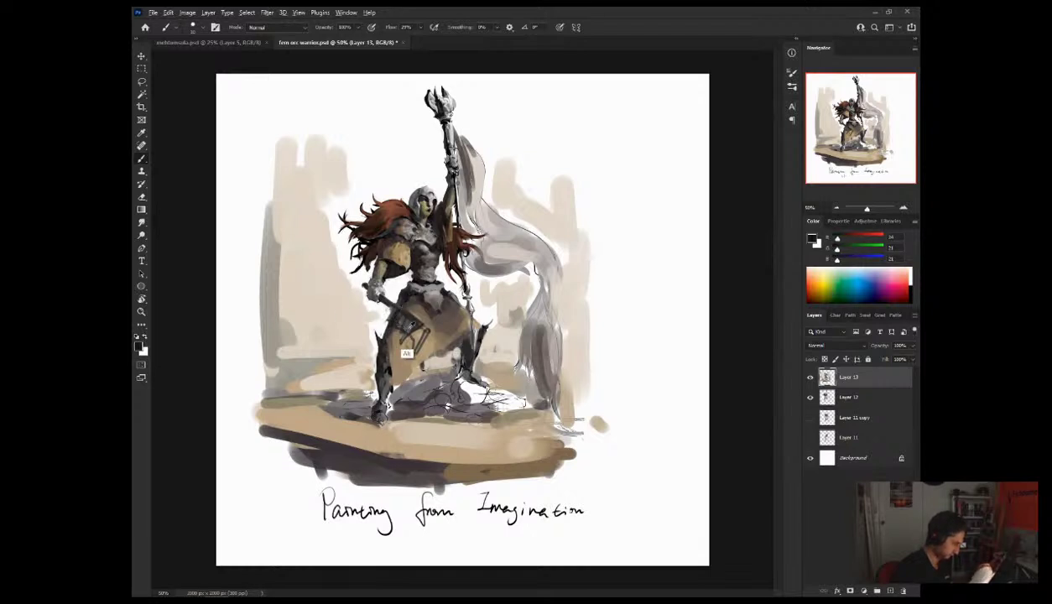
alt+click(401, 324)
alt+click(400, 324)
Step: Fill in the axe head with sampled mid grey using a larger brush and clean up its edge with sampled tan
drag(399, 327, 394, 343)
drag(393, 340, 402, 347)
key(])
key(])
alt+click(400, 343)
drag(404, 327, 408, 338)
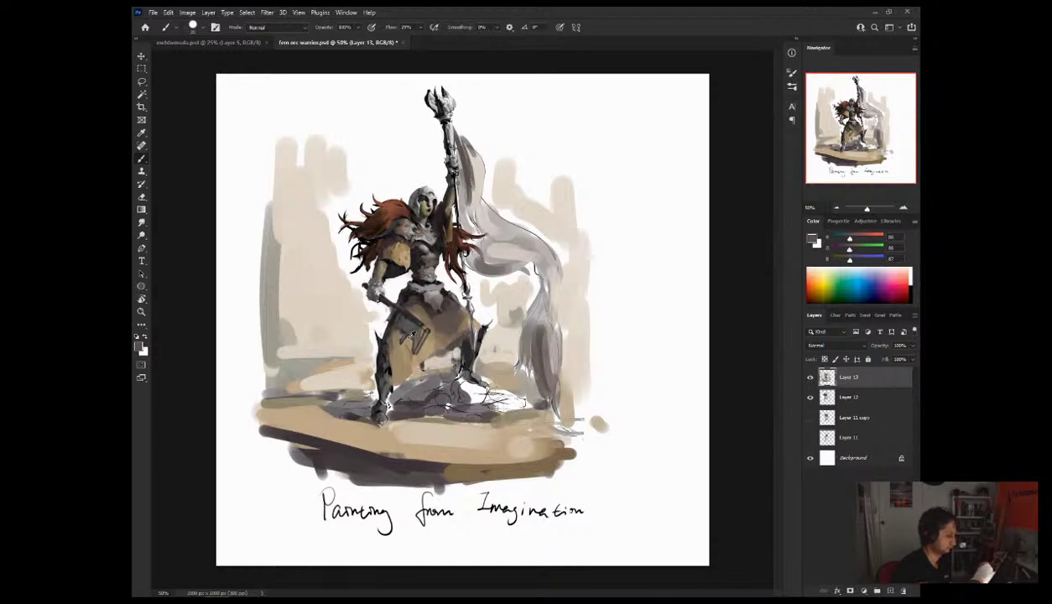
alt+click(400, 324)
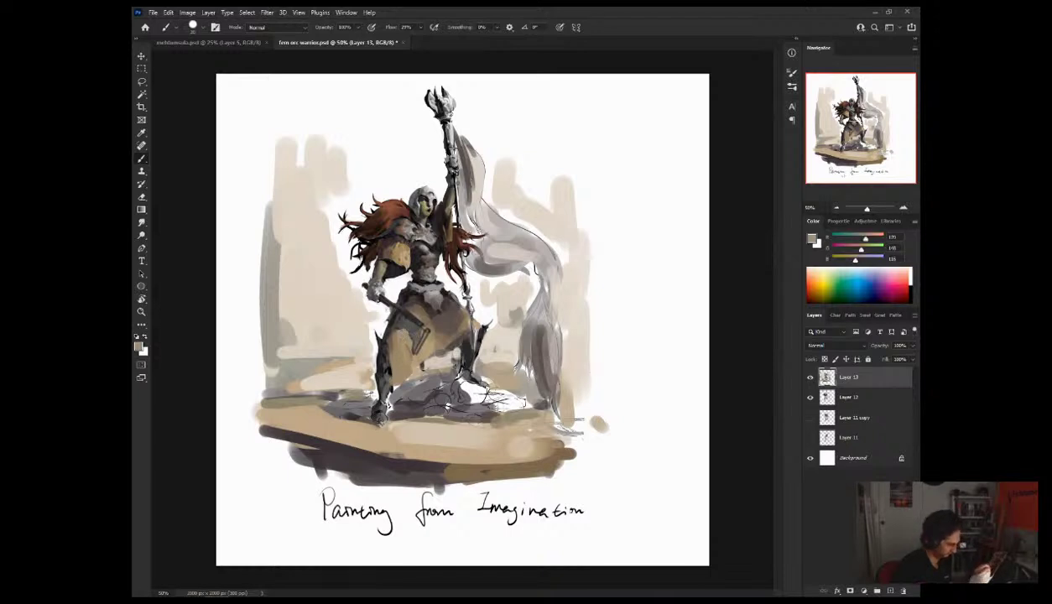
Step: Mirror the canvas and reshape the weapon head against the skirt with sampled dark grey, warm grey, tan and dark brown
key(ctrl+h)
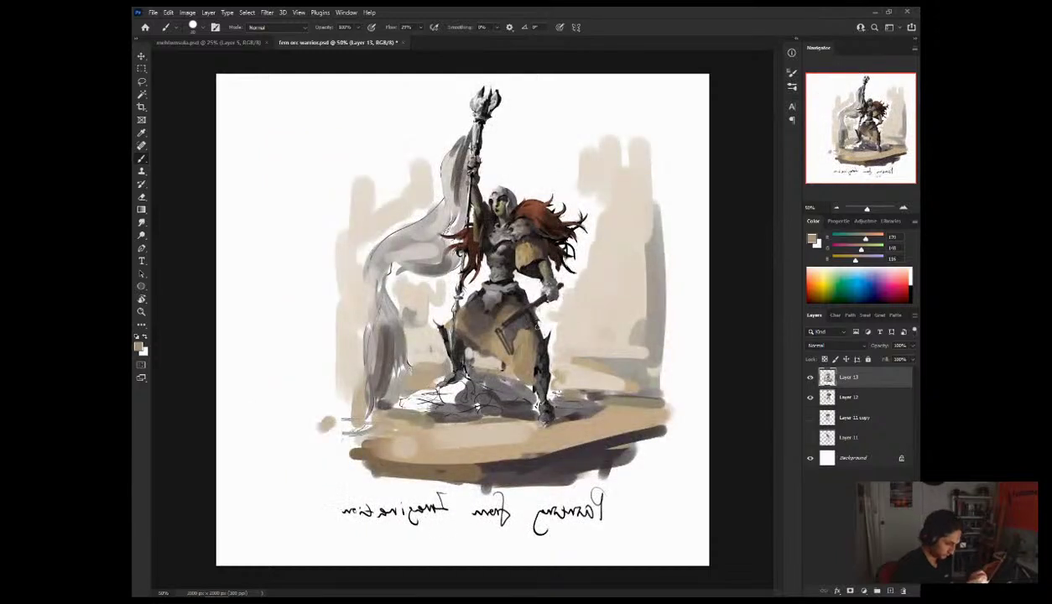
alt+click(523, 331)
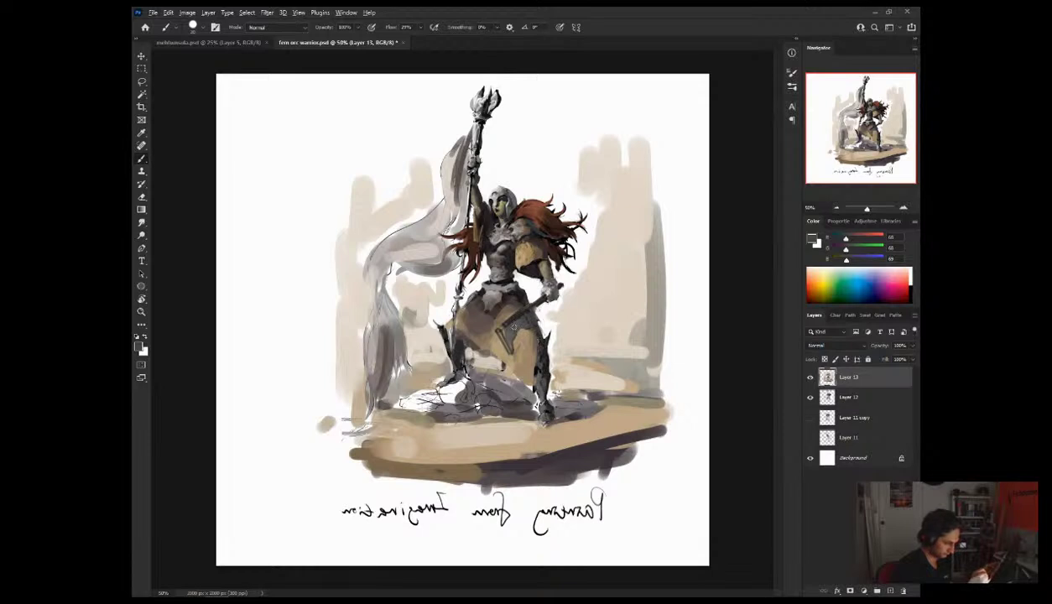
alt+click(492, 341)
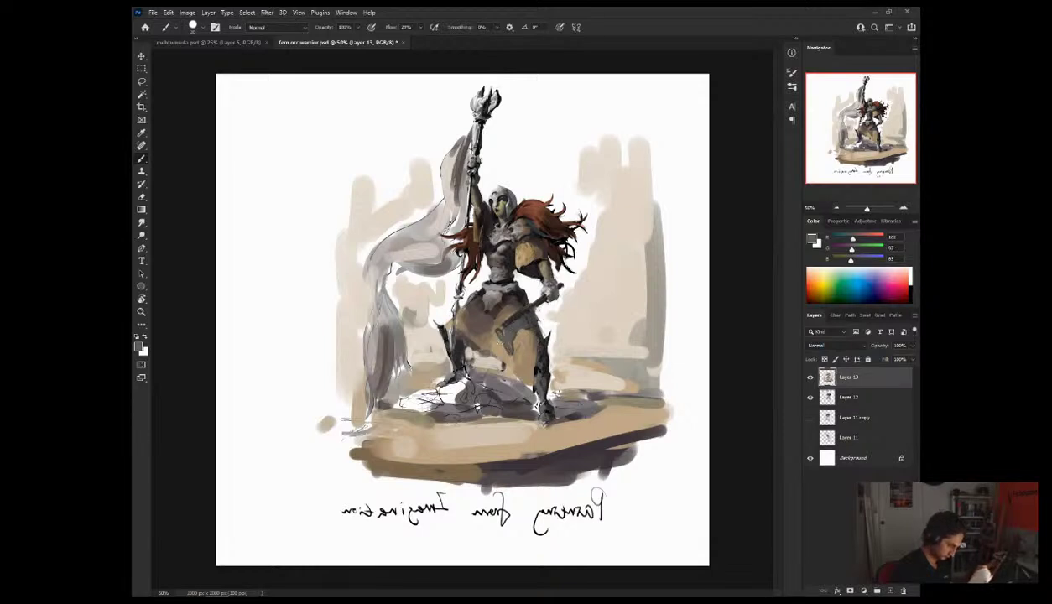
alt+click(491, 338)
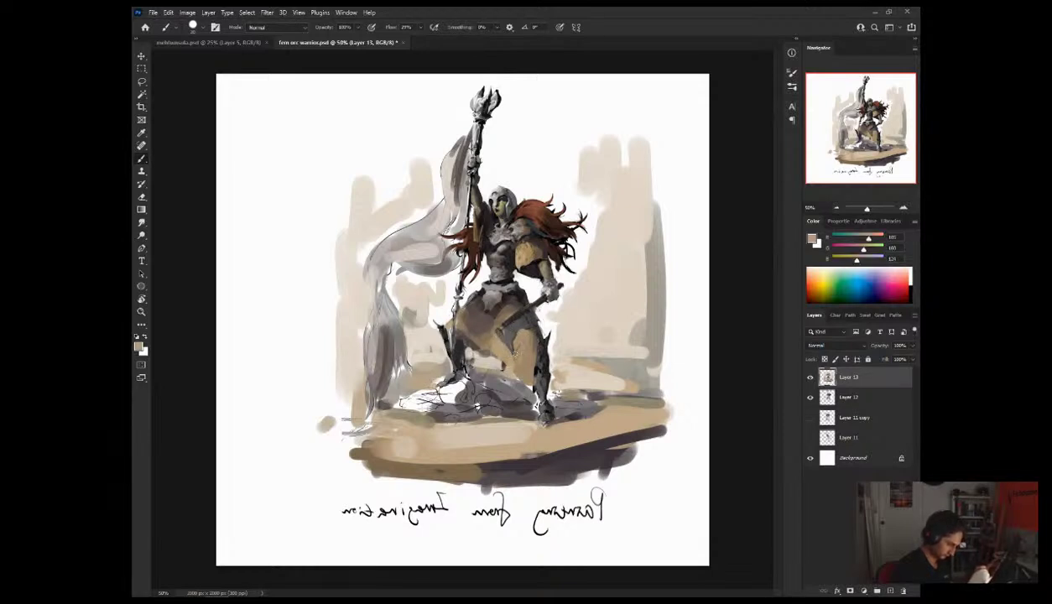
alt+click(504, 316)
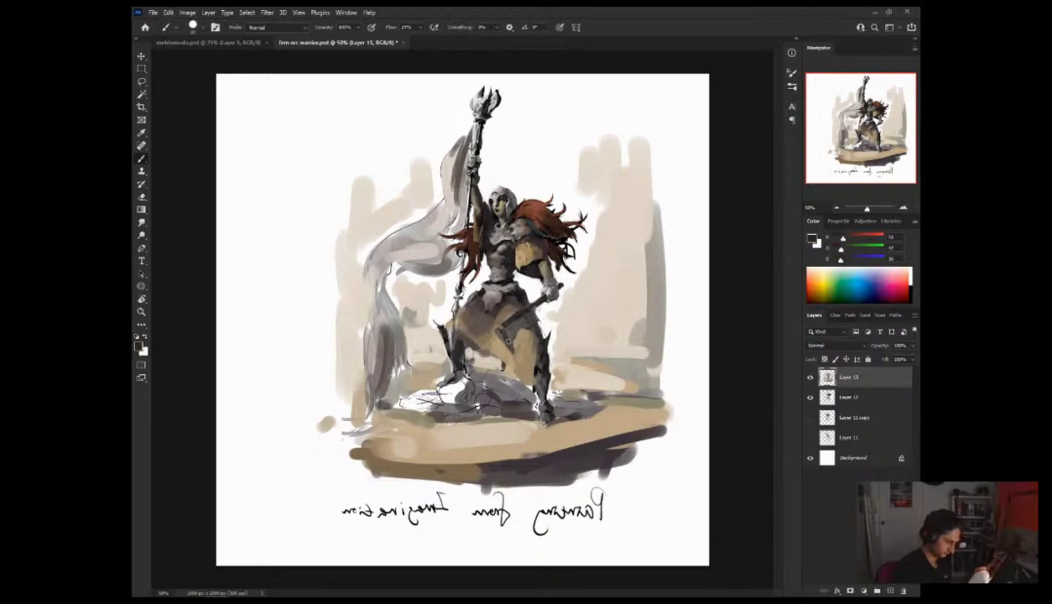
drag(503, 330, 517, 334)
Step: Refine the weapon head's edges and shaft with sampled greyish brown, near-black, light grey and brown using a smaller brush, and mirror the canvas back
alt+click(532, 332)
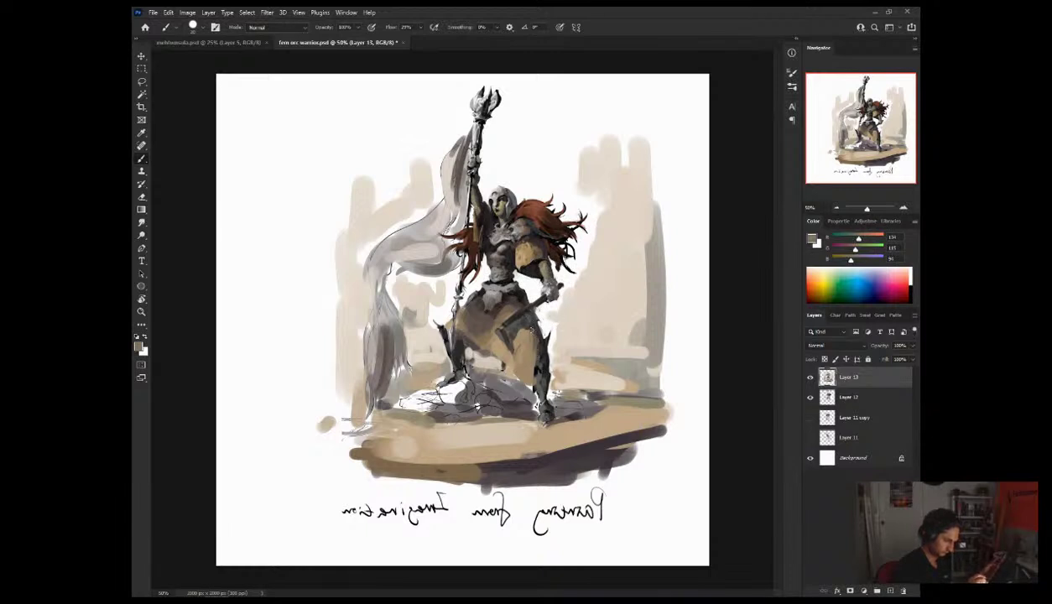
alt+click(494, 324)
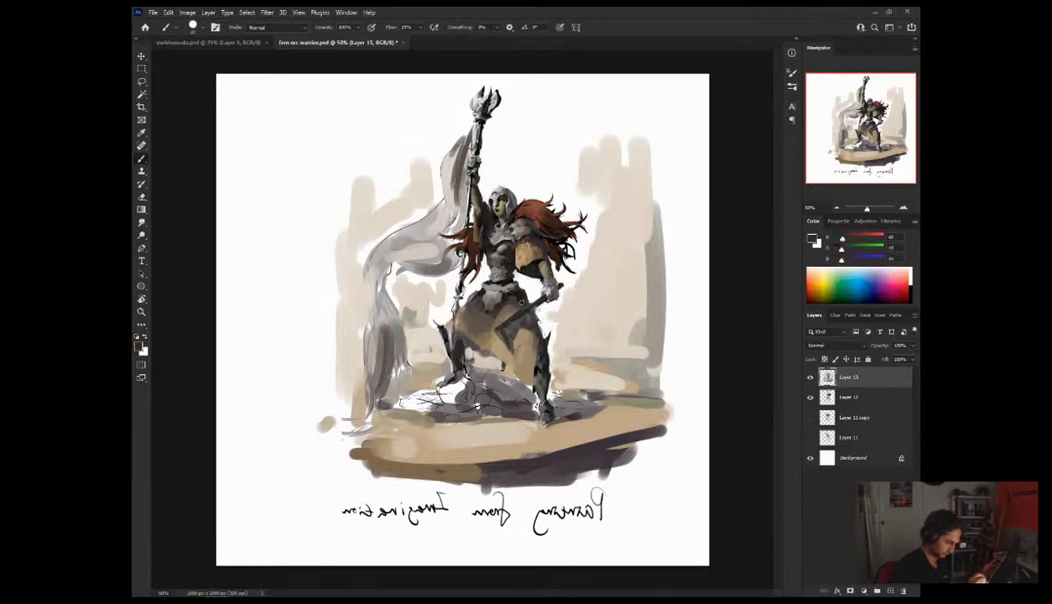
alt+click(537, 309)
key([)
drag(489, 328, 498, 342)
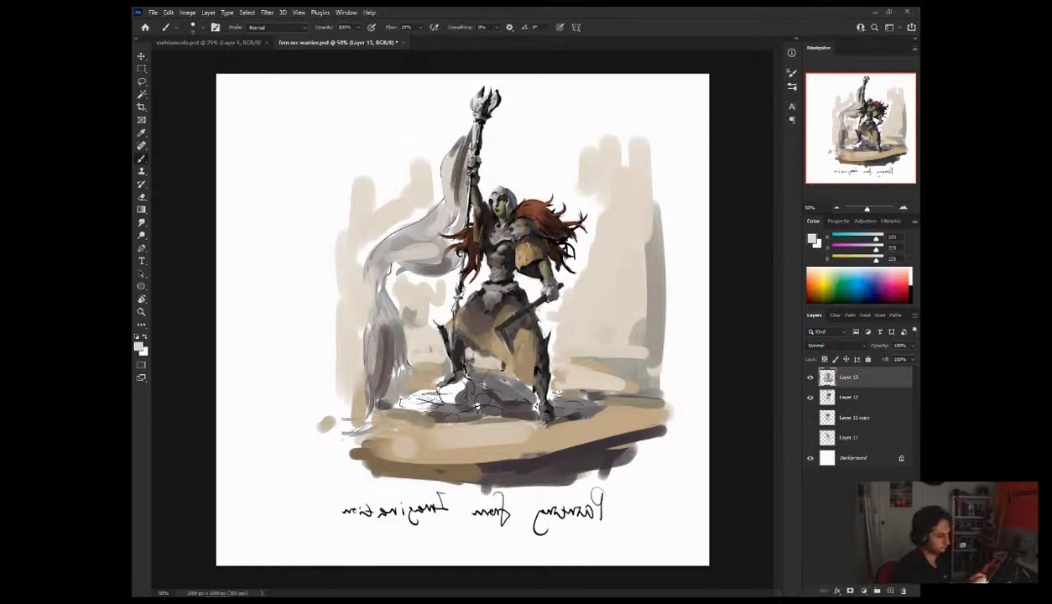
alt+click(530, 267)
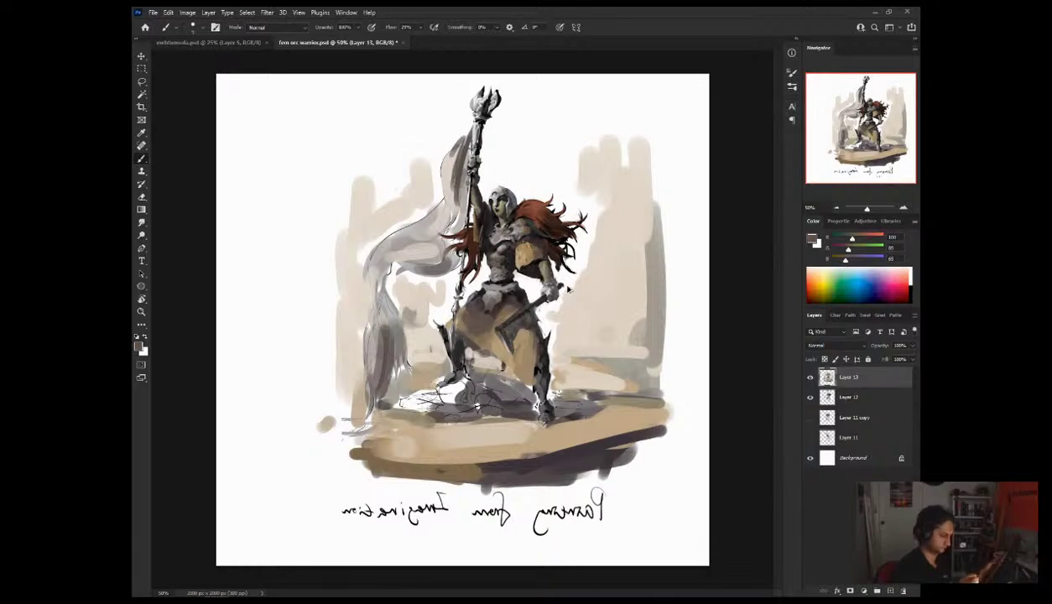
key(F2)
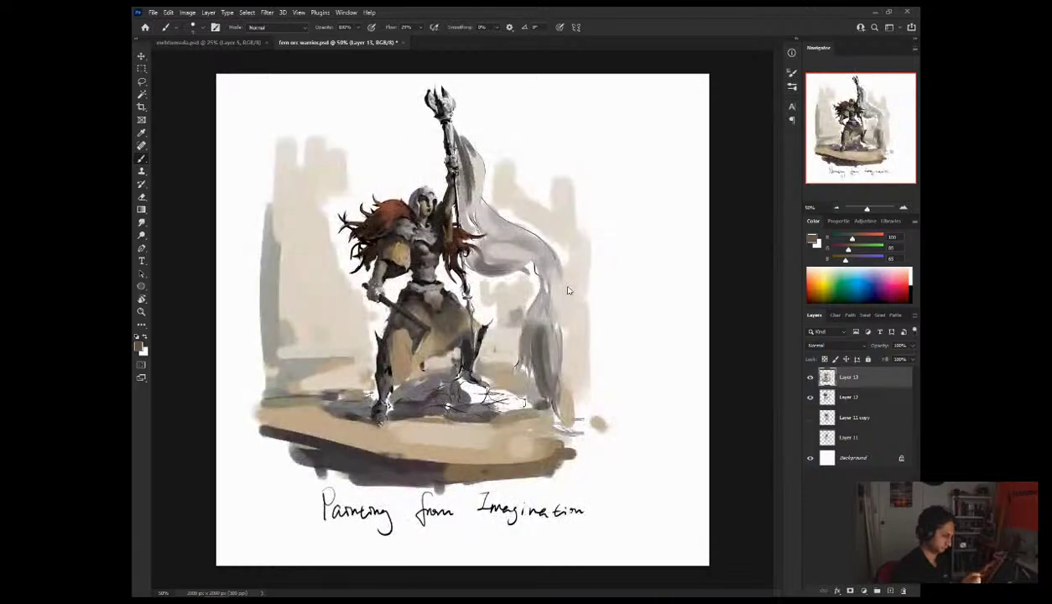
Step: Trim the skirt around the weapon head with sampled tans and darken the skirt below the shaft with sampled dark reddish brown
alt+click(393, 348)
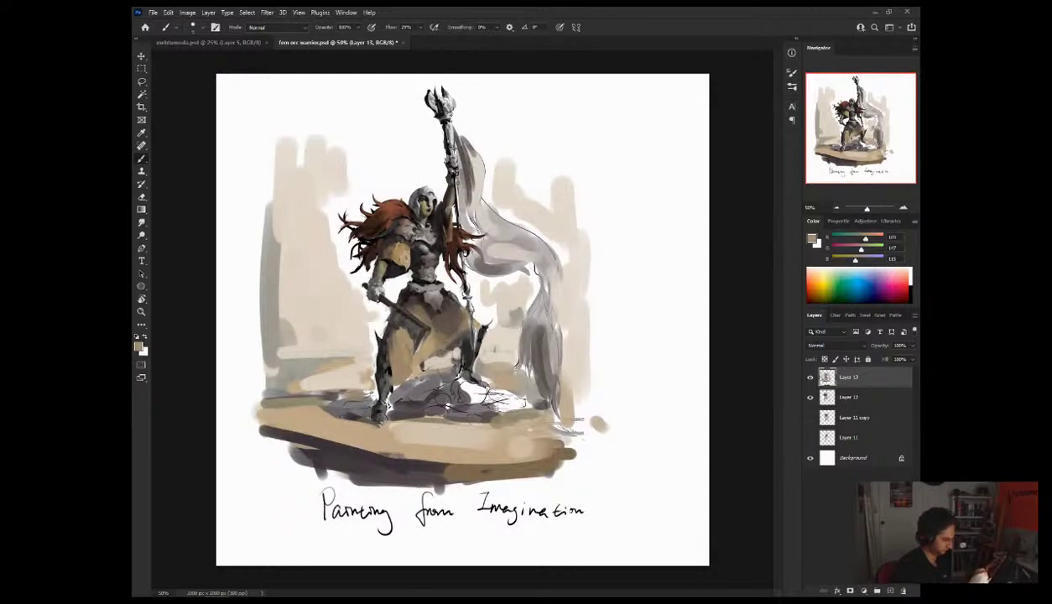
alt+click(414, 344)
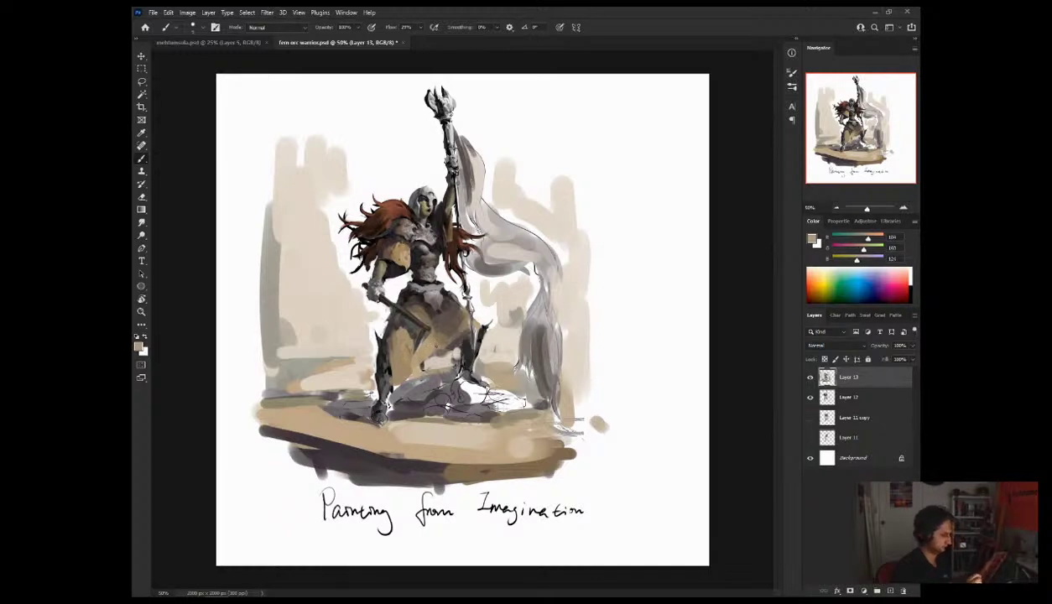
alt+click(396, 313)
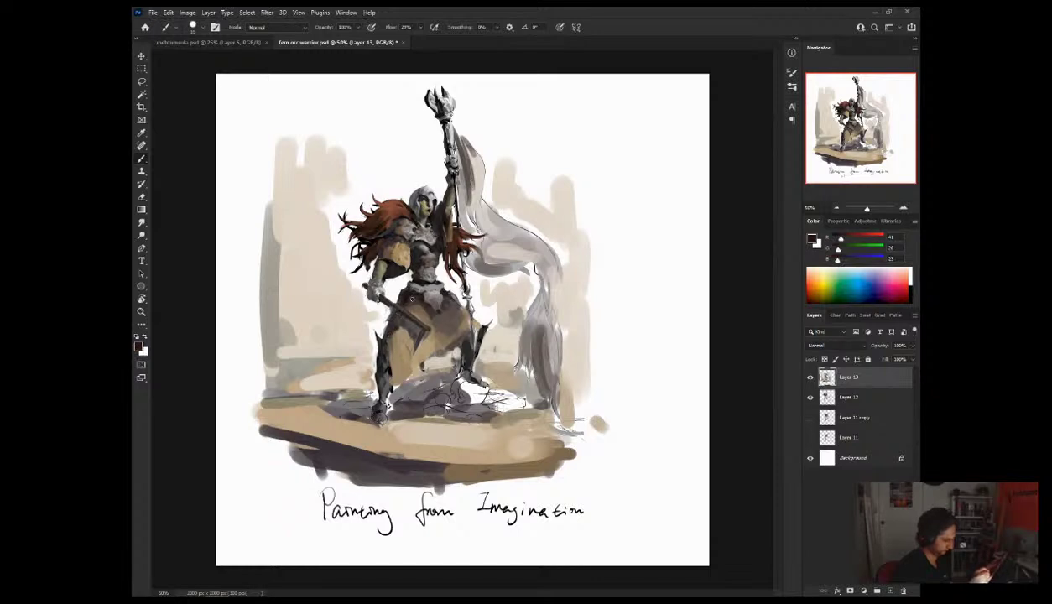
drag(387, 338, 388, 358)
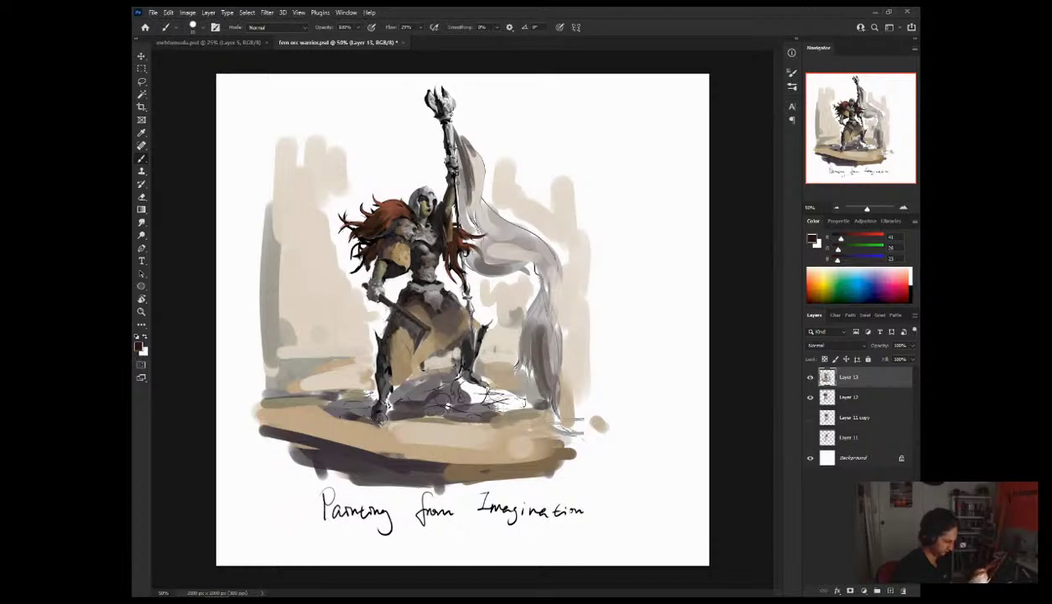
Step: Paint the skirt's edge along the thigh armour with sampled dark brown and muted tan, and undo the last stroke
alt+click(381, 347)
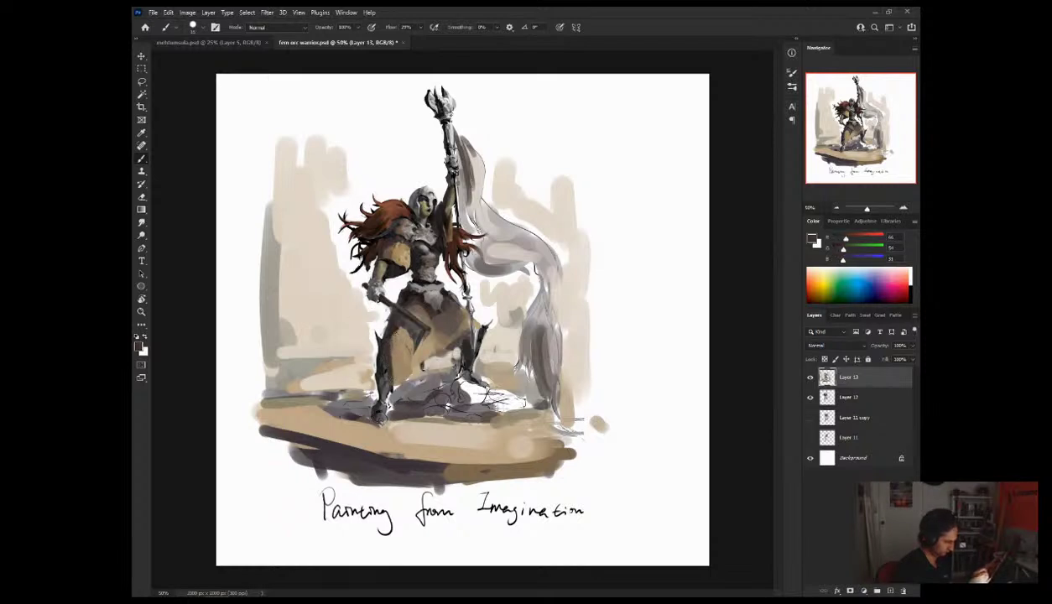
alt+click(388, 382)
drag(385, 380, 384, 324)
key(ctrl+z)
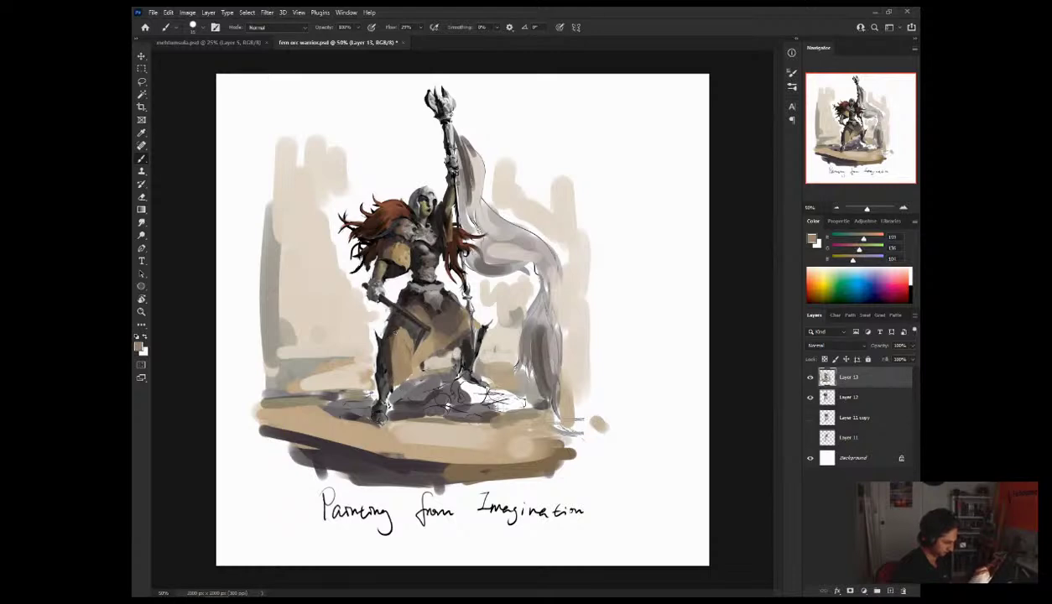
Step: Mirror the canvas, shade the skirt behind the weapon head with sampled browns and brownish grey, and mirror it back
key(ctrl+shift+h)
alt+click(524, 360)
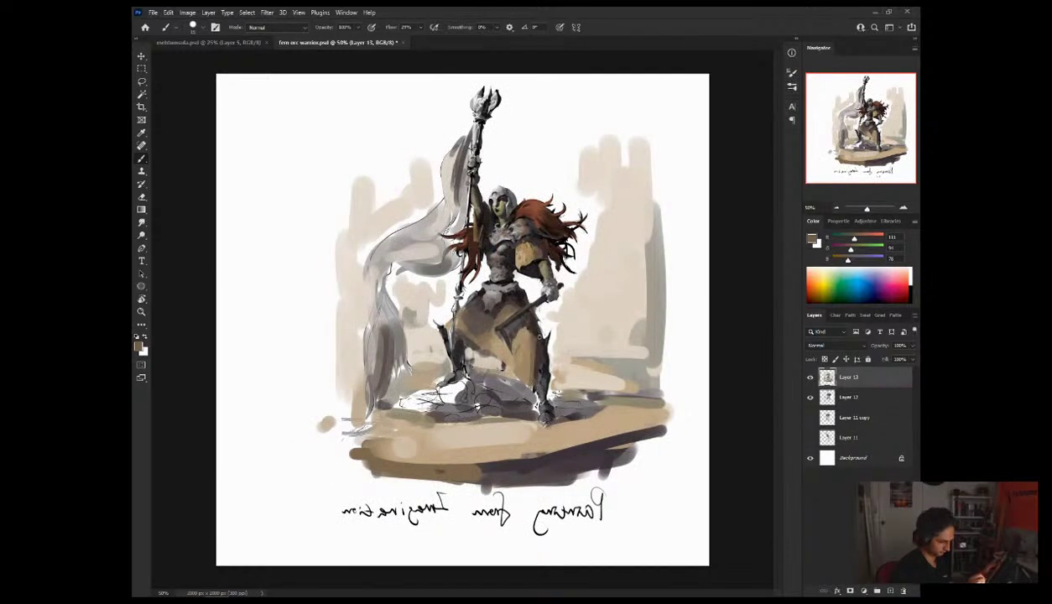
alt+click(527, 325)
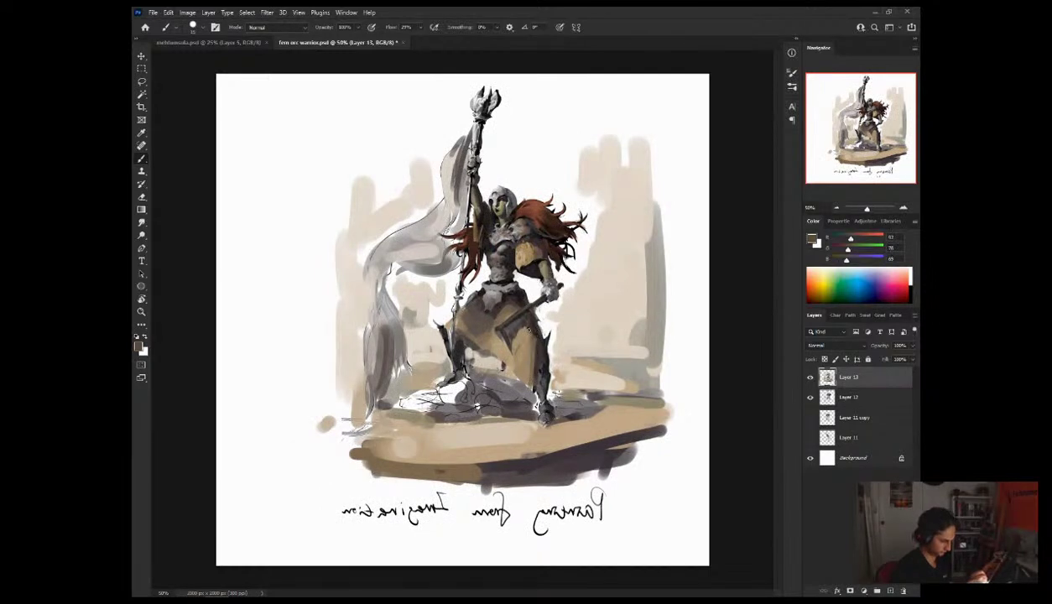
alt+click(503, 302)
key(ctrl+shift+h)
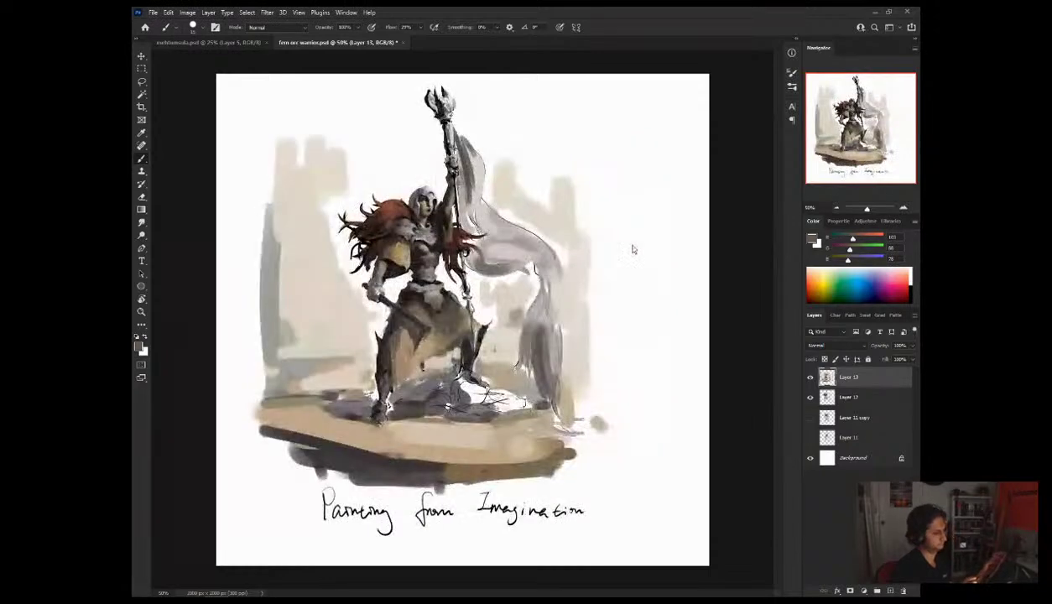
Step: Rework the weapon head's lower end and the adjoining skirt with sampled tan, mid grey and dark greys
alt+click(424, 325)
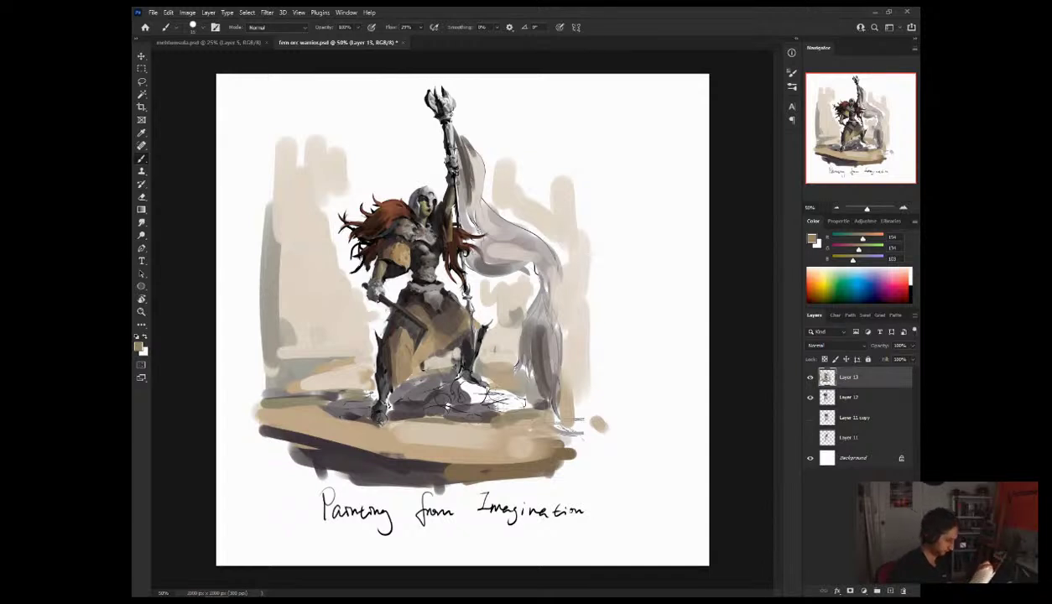
alt+click(411, 290)
alt+click(411, 340)
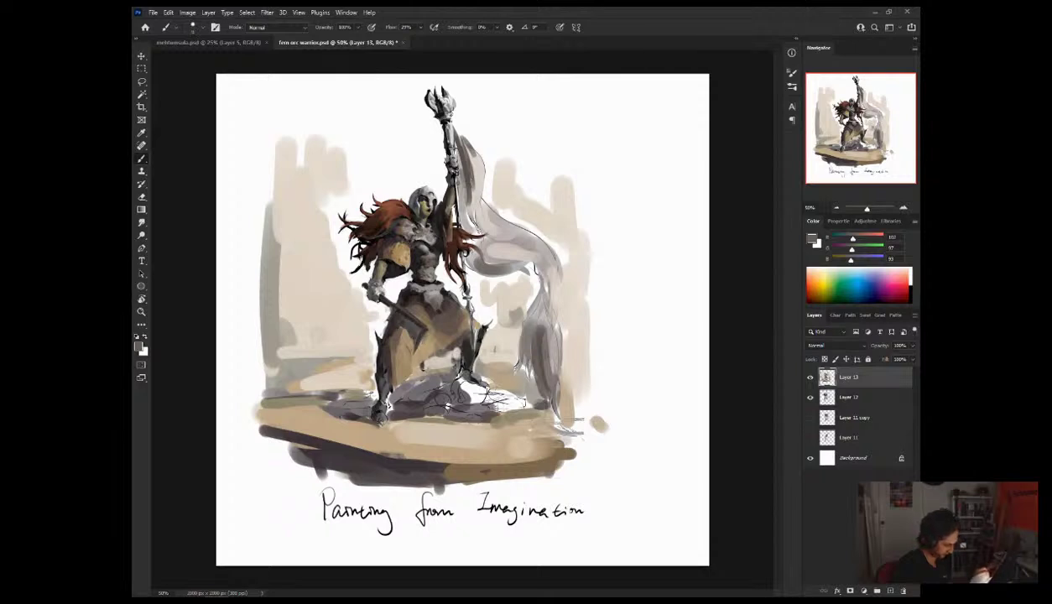
alt+click(394, 293)
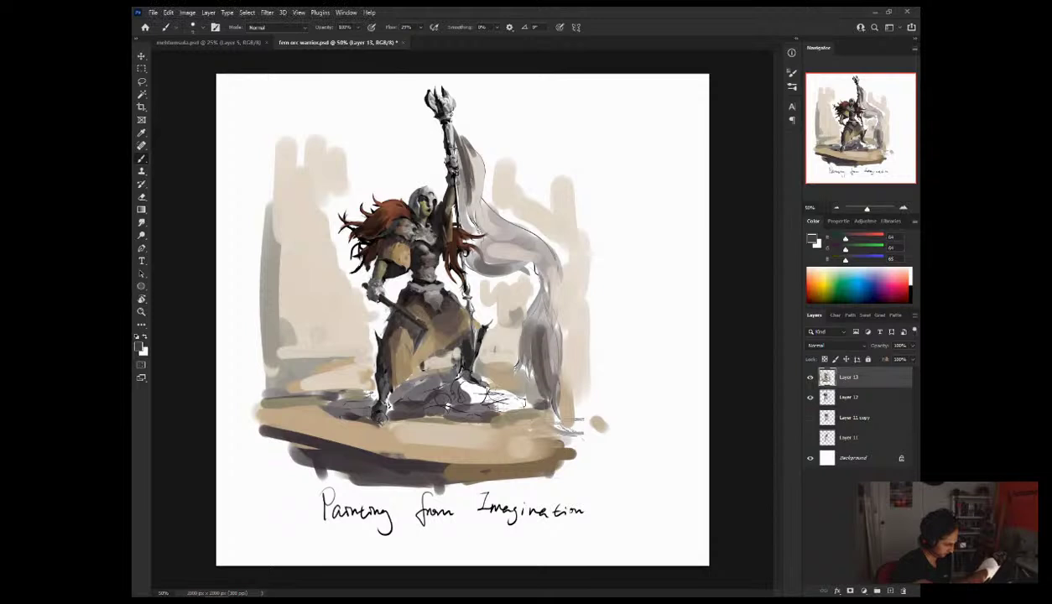
alt+click(416, 344)
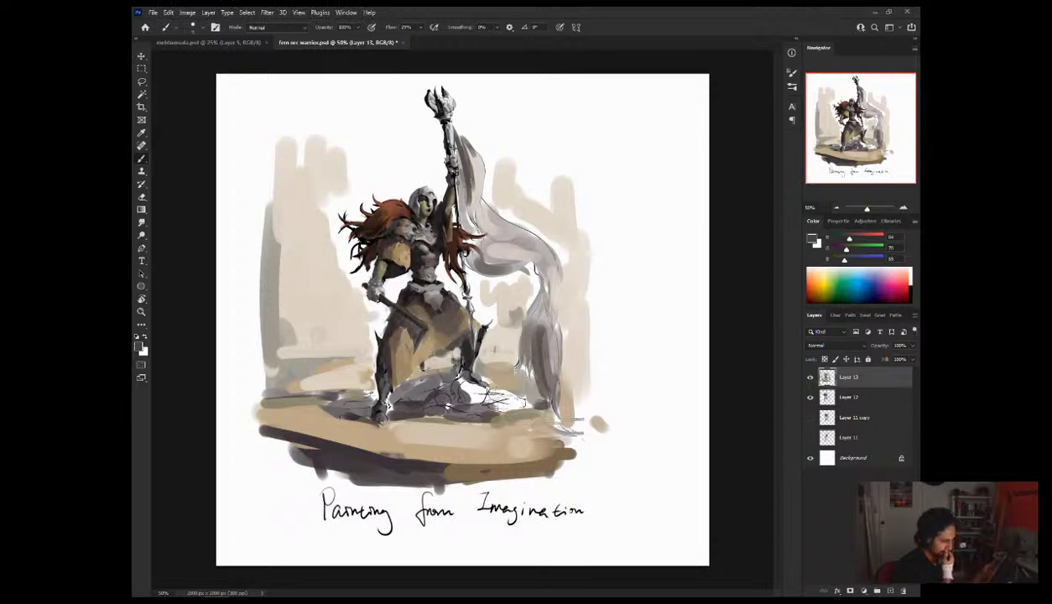
alt+click(394, 294)
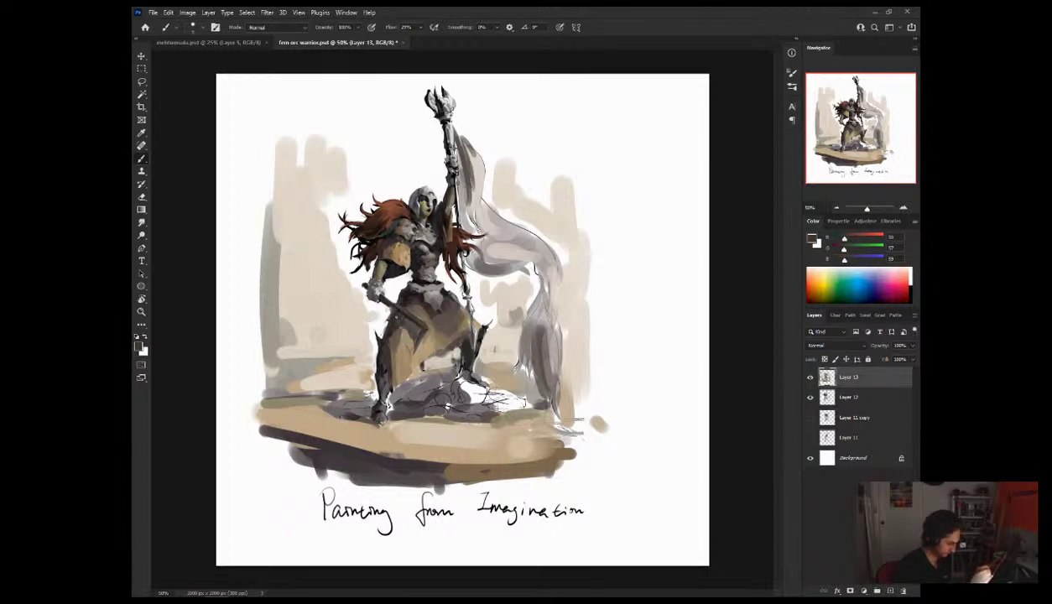
Step: Model the axe head's lit and dark planes with sampled mid grey, dark grey and tan, and mirror the canvas to touch up with dark brown
alt+click(388, 319)
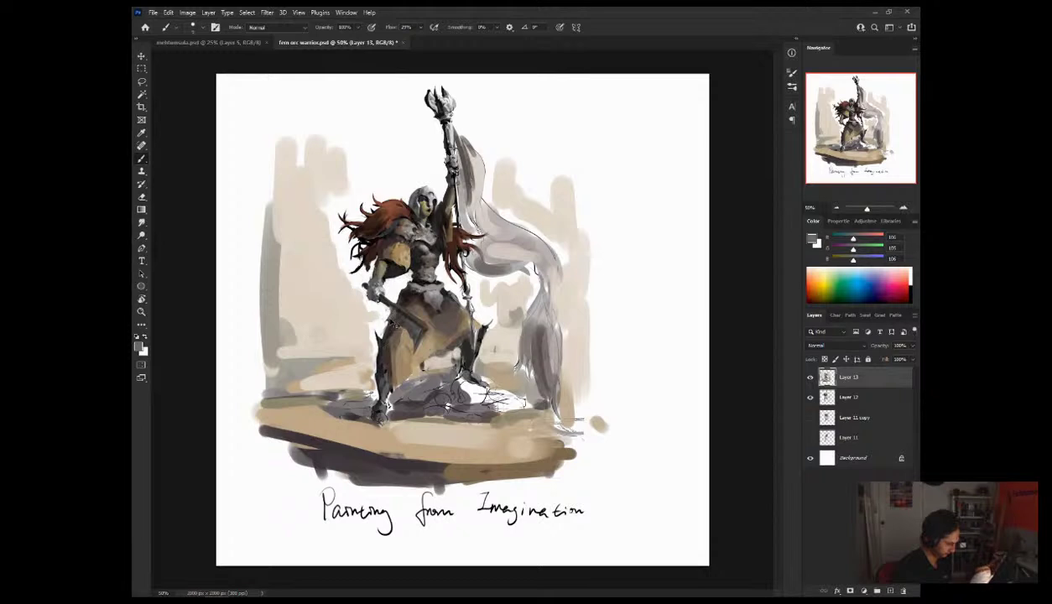
alt+click(403, 295)
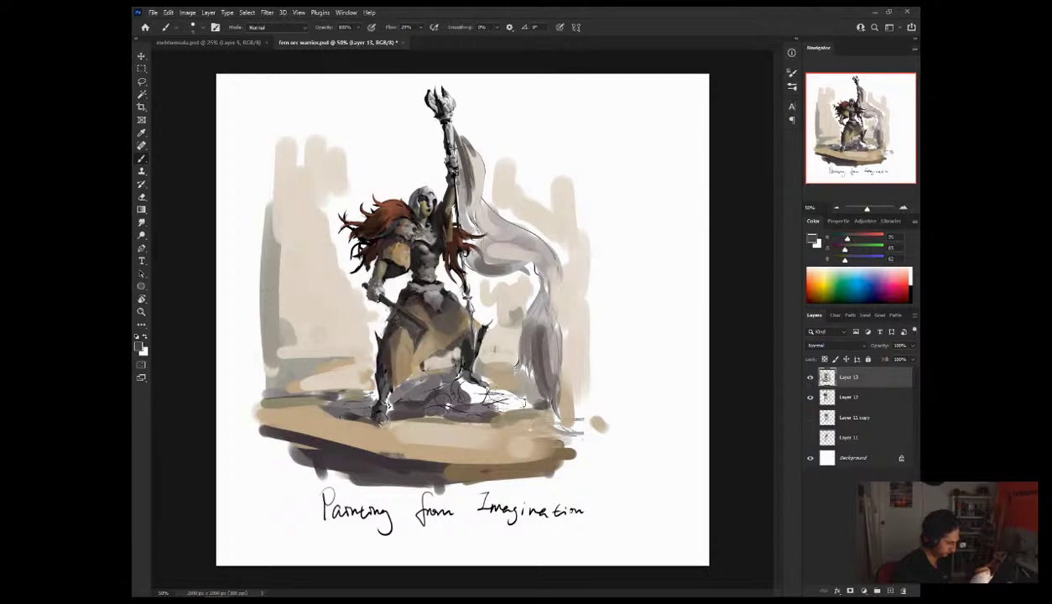
alt+click(396, 332)
alt+click(401, 331)
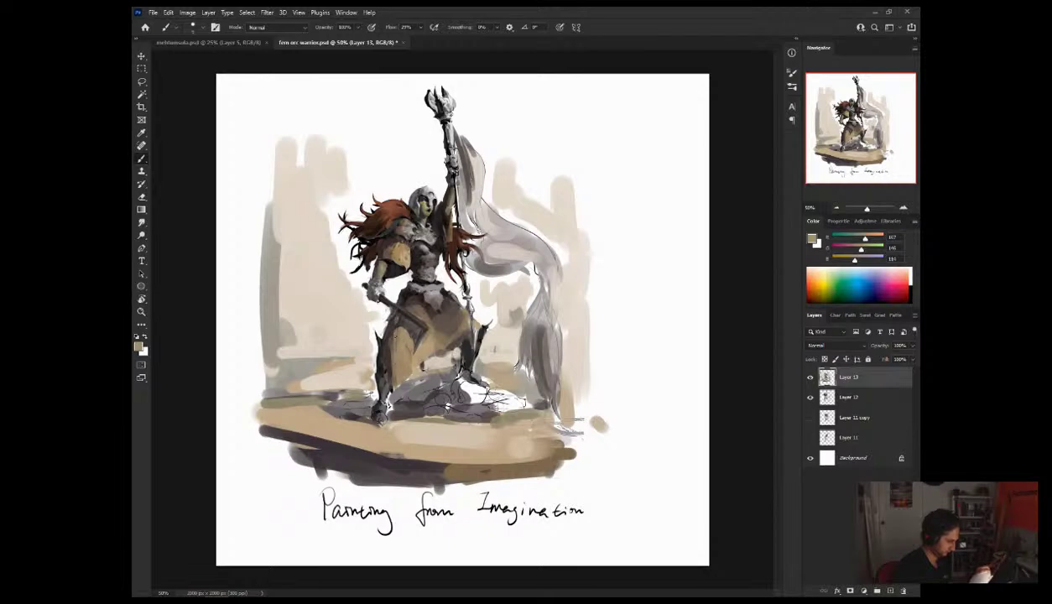
key(ctrl+shift+h)
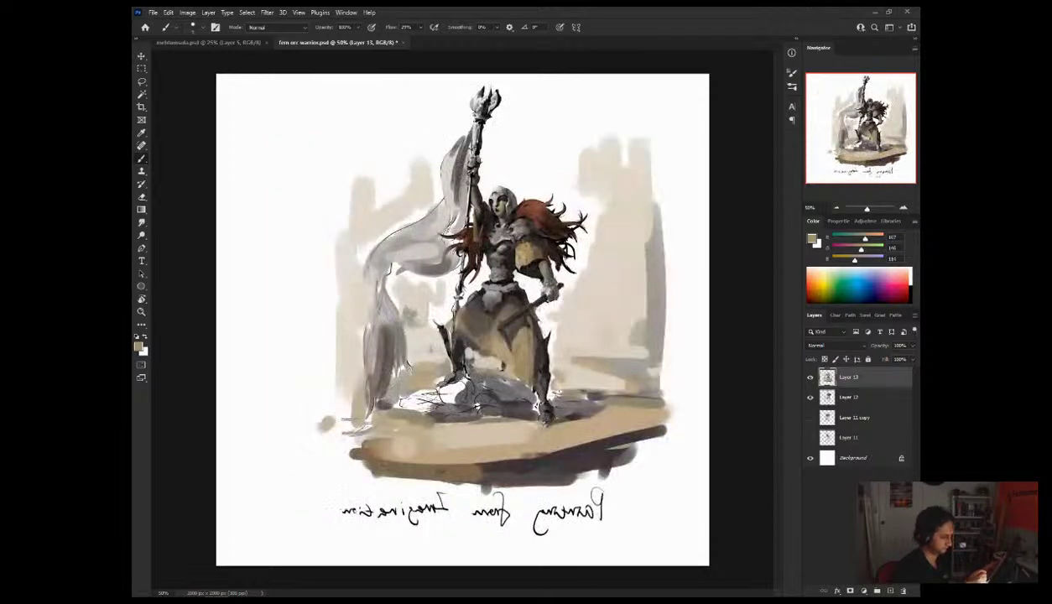
alt+click(519, 309)
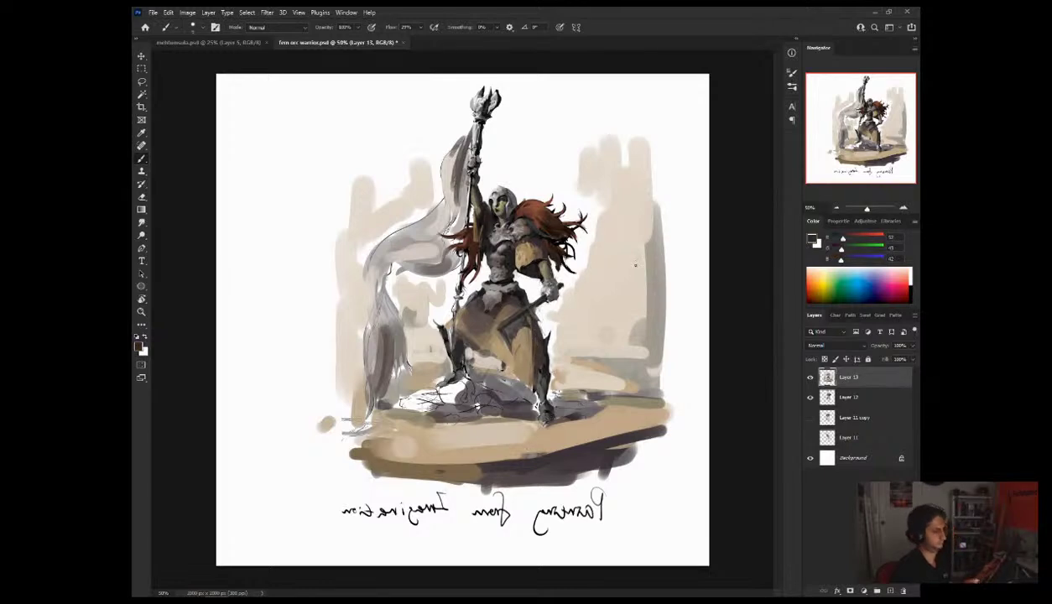
Step: Deepen the skirt shadow beside the thigh armour with a larger brush in sampled dark brown, and mirror the canvas back
alt+click(520, 388)
key(bracketright)
key(bracketright)
drag(520, 377, 529, 346)
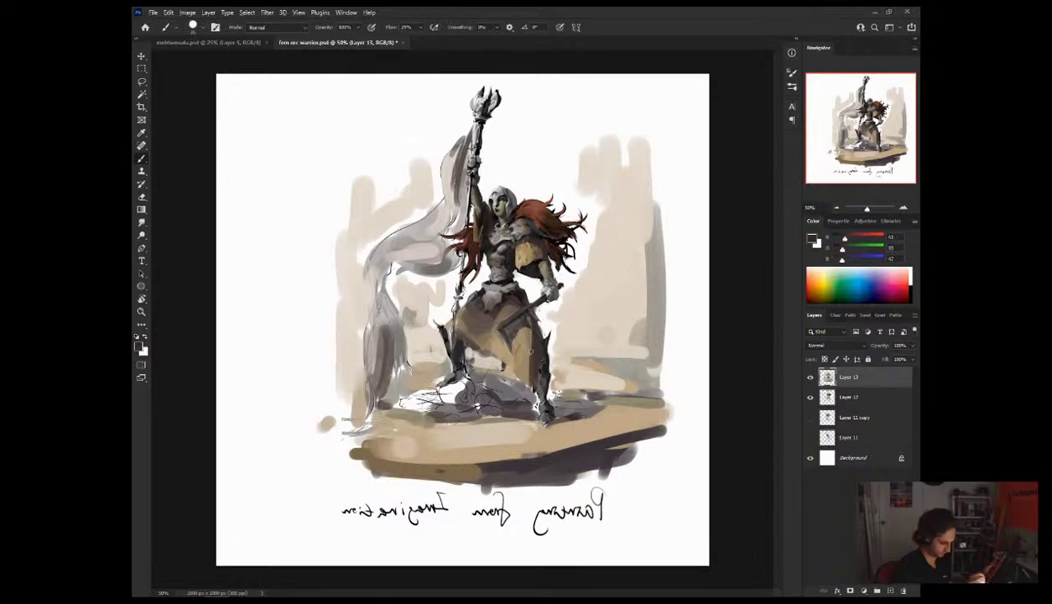
key(ctrl+shift+h)
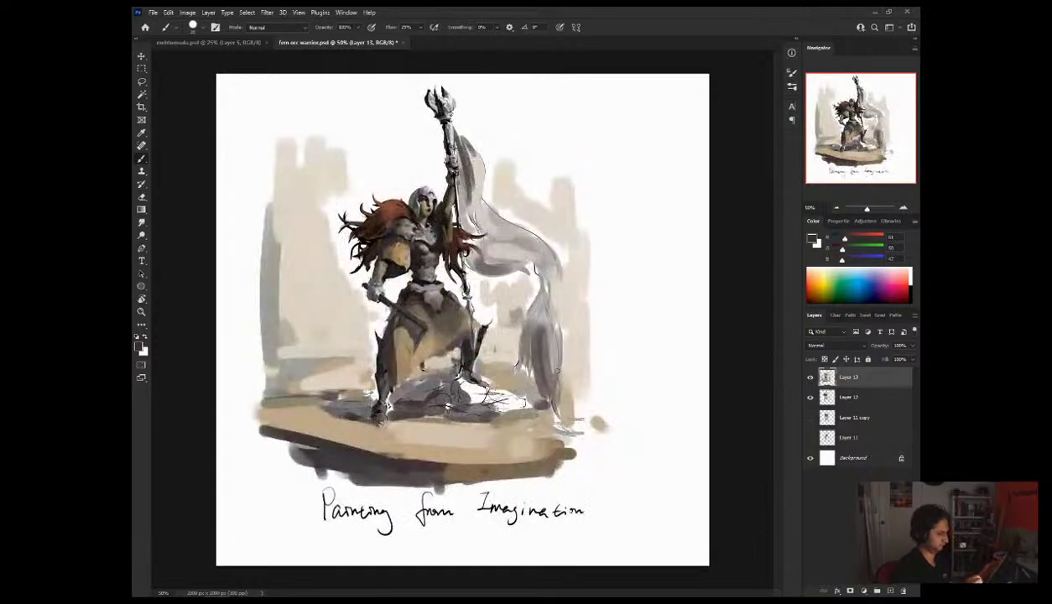
Step: Soften the skirt's shaded edge along the thigh armour with a sampled muted reddish brown
alt+click(397, 321)
alt+click(406, 301)
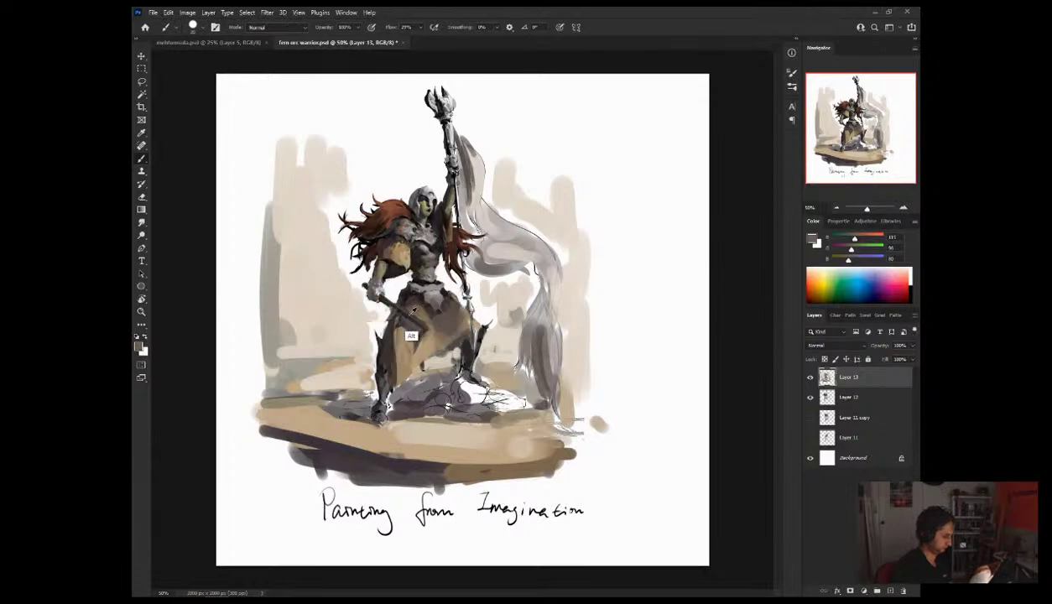
mouse_move(386, 352)
mouse_down()
mouse_move(392, 323)
mouse_move(387, 363)
mouse_up()
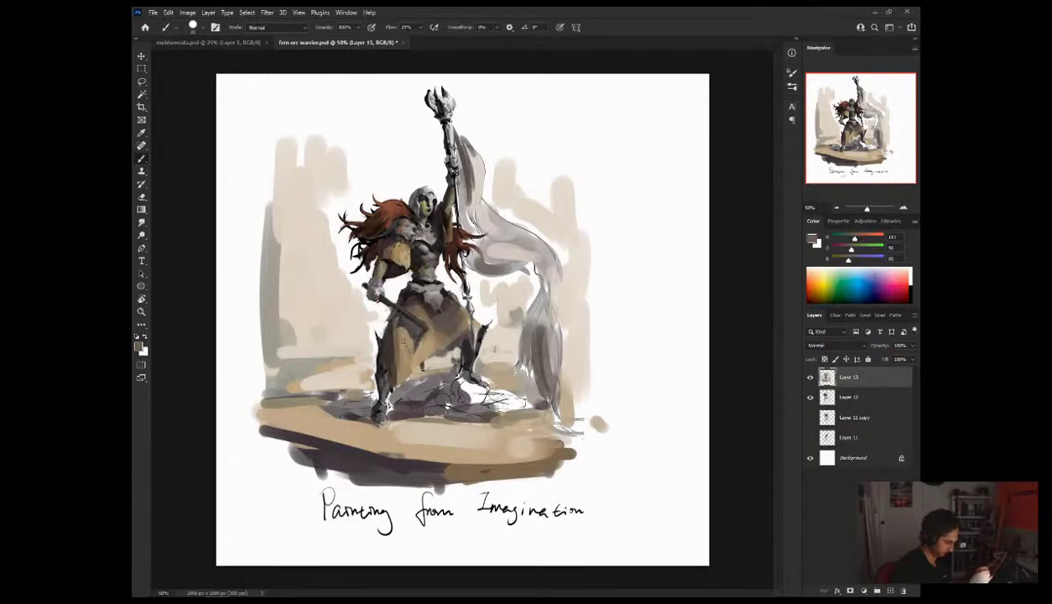
Step: Refine the axe and the skirt folds around it with a smaller brush in sampled near-black, greyish tan and dark brown
alt+click(390, 312)
alt+click(403, 320)
key(bracketleft)
key(bracketleft)
key(bracketleft)
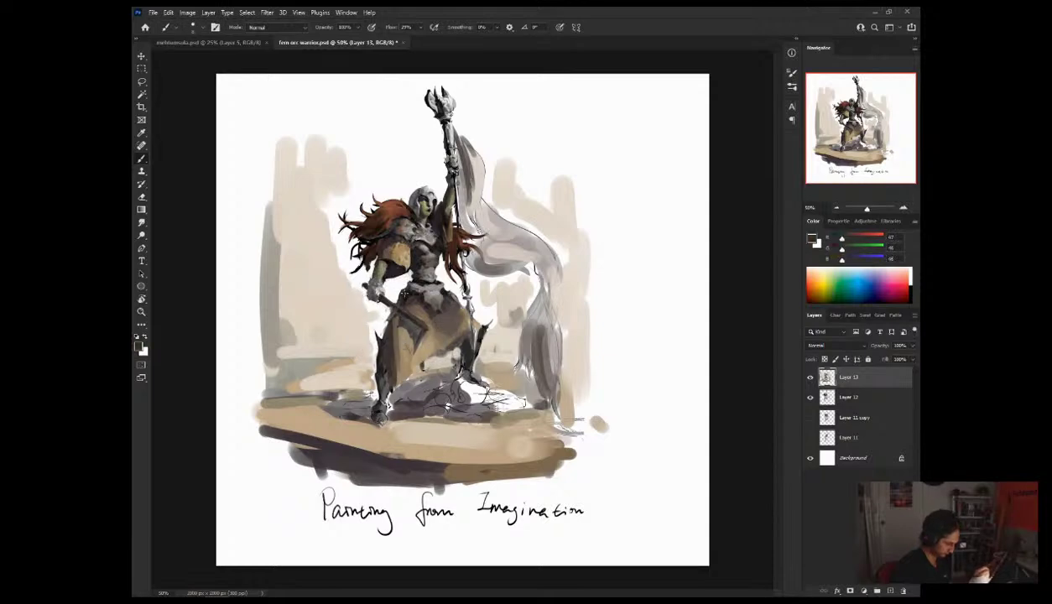
alt+click(393, 347)
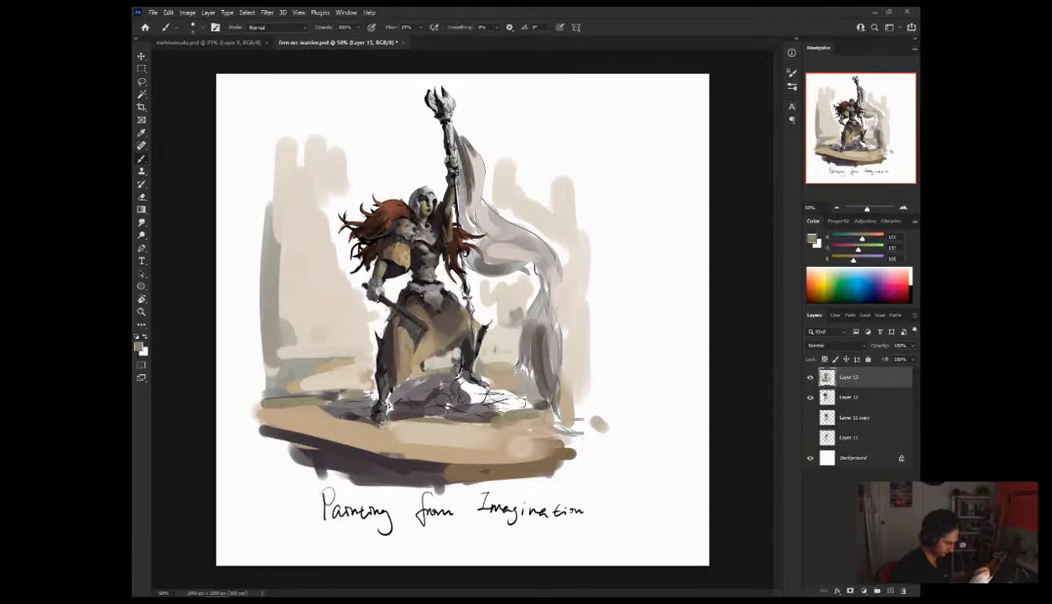
alt+click(424, 366)
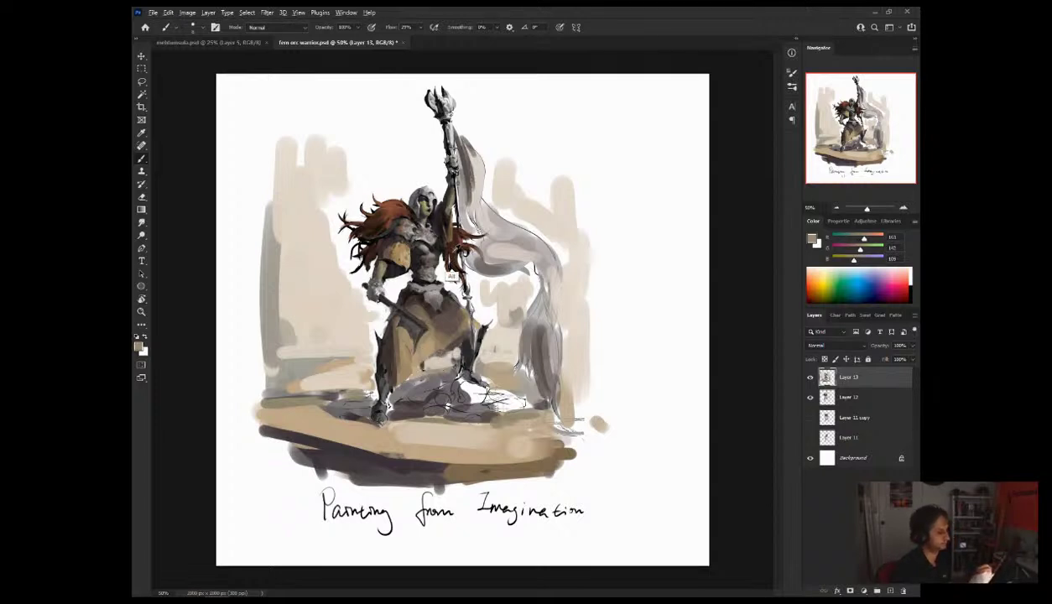
alt+click(433, 277)
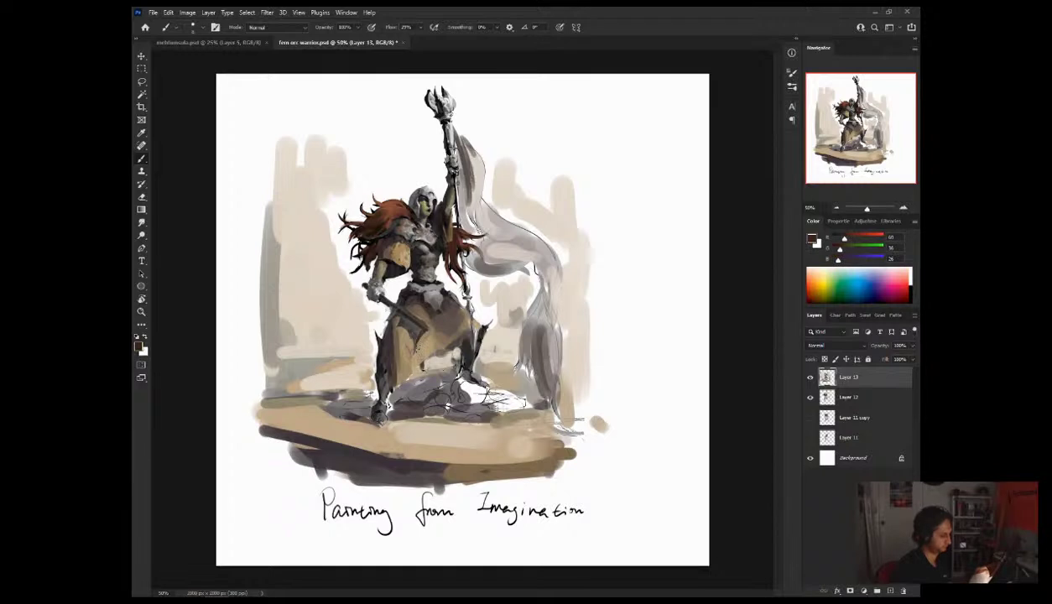
Step: Shade the thigh armour and the neighbouring skirt with sampled dark greys and a brownish grey
alt+click(411, 344)
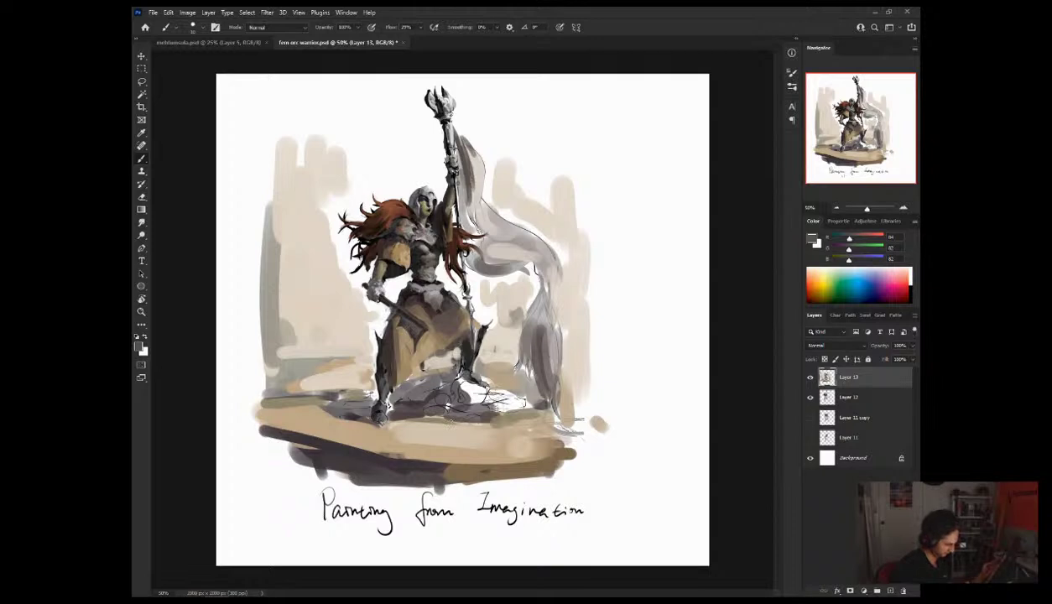
alt+click(394, 369)
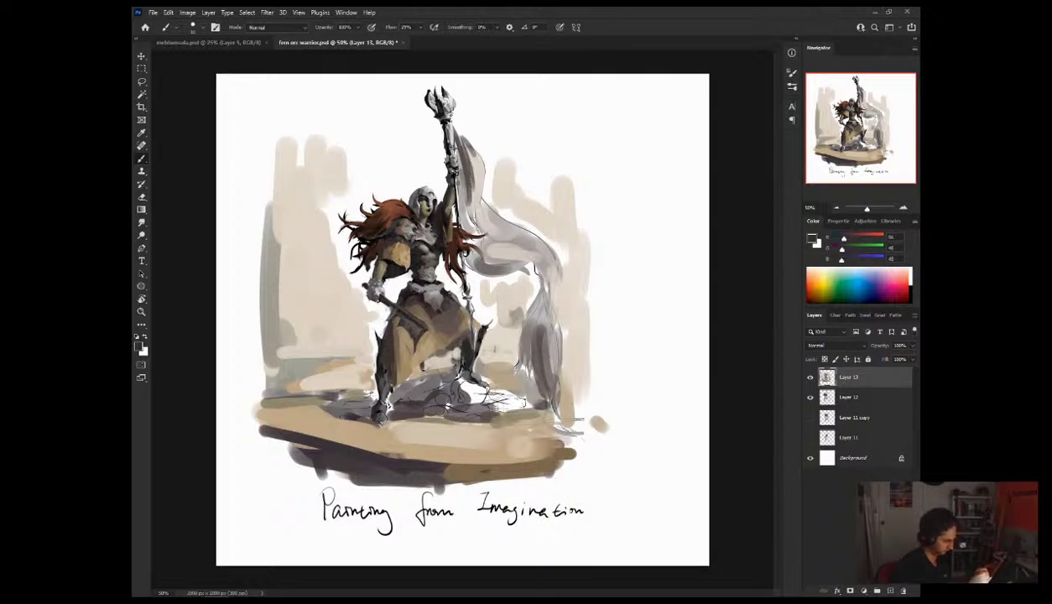
alt+click(383, 373)
alt+click(388, 375)
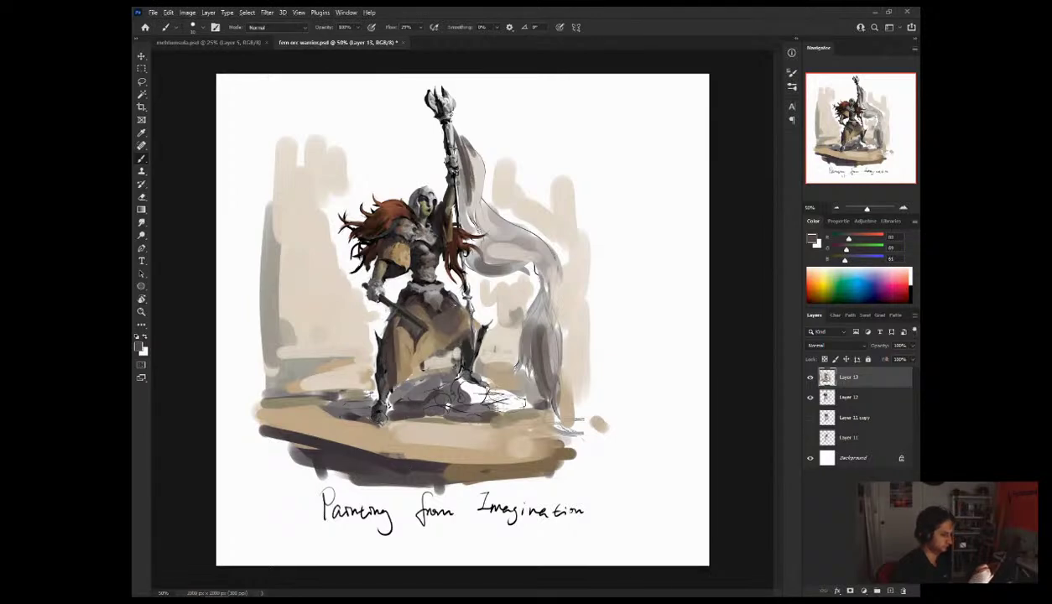
alt+click(453, 336)
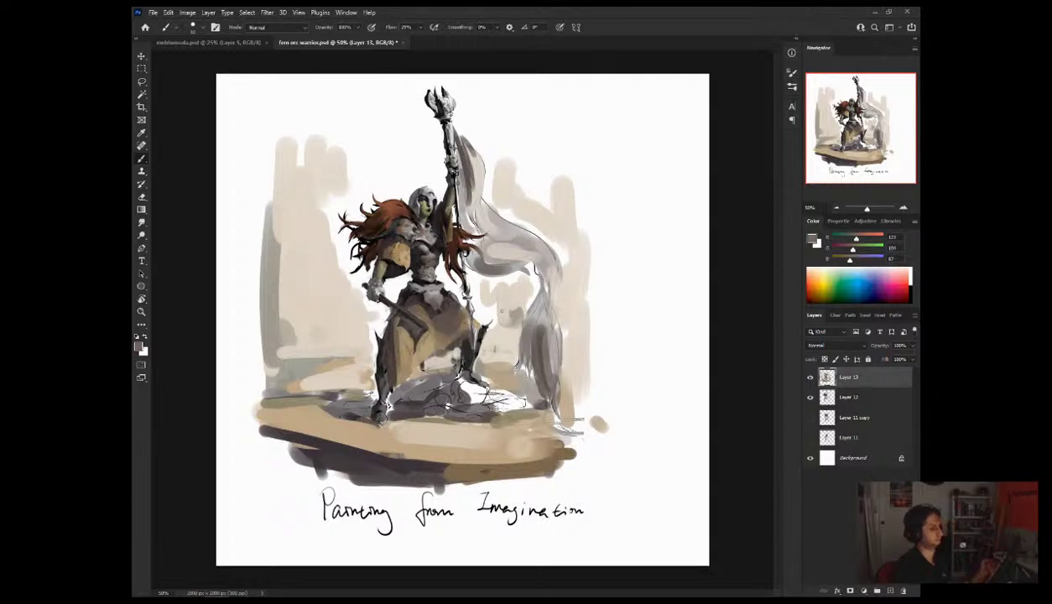
Step: Repaint the skirt's lower hanging panel and hem with sampled light and mid tans, varying the brush size
alt+click(417, 380)
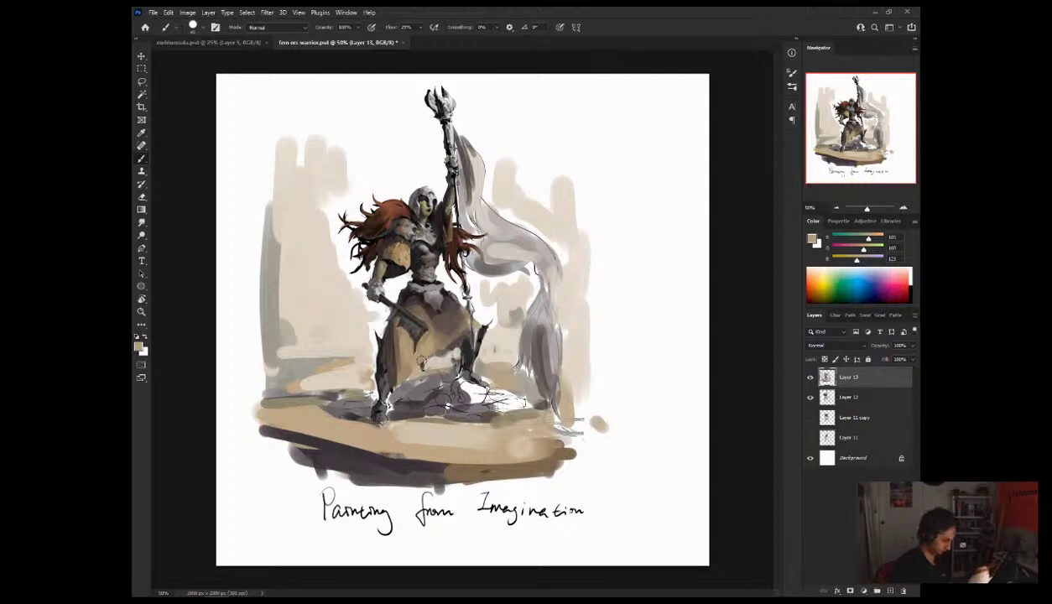
click(411, 371)
key([)
key([)
key([)
alt+click(403, 362)
key(])
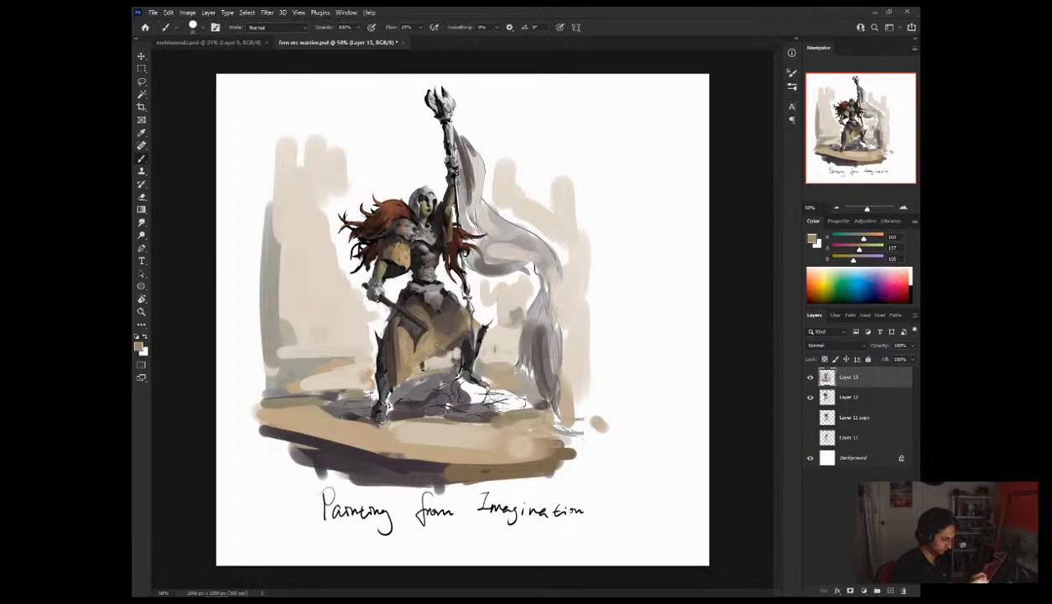
alt+click(410, 361)
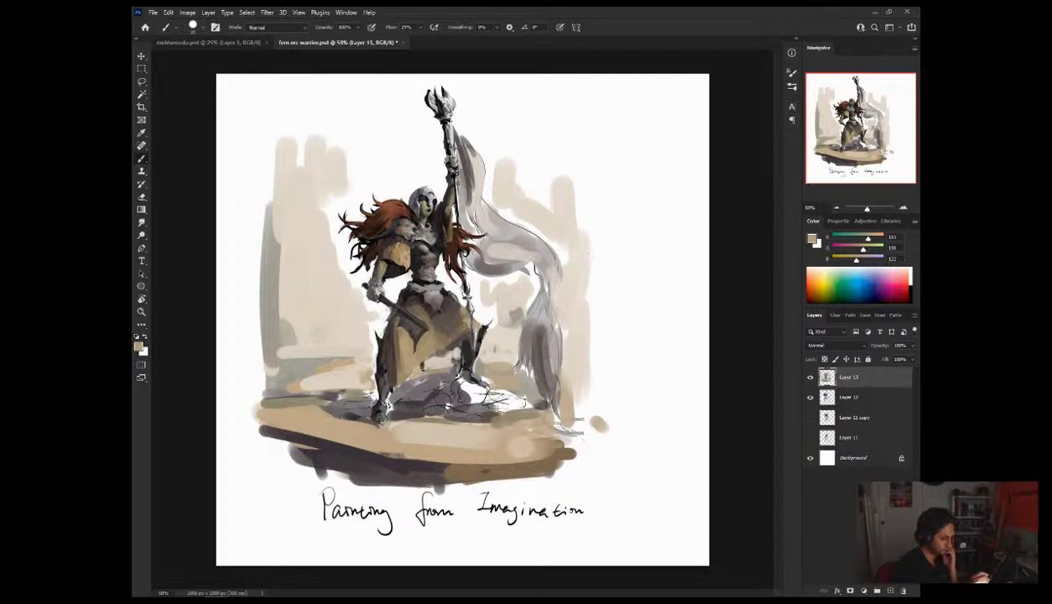
Step: Blend the skirt panel beside the thigh armour with sampled greyish brown, olive tan and lighter tan
alt+click(457, 323)
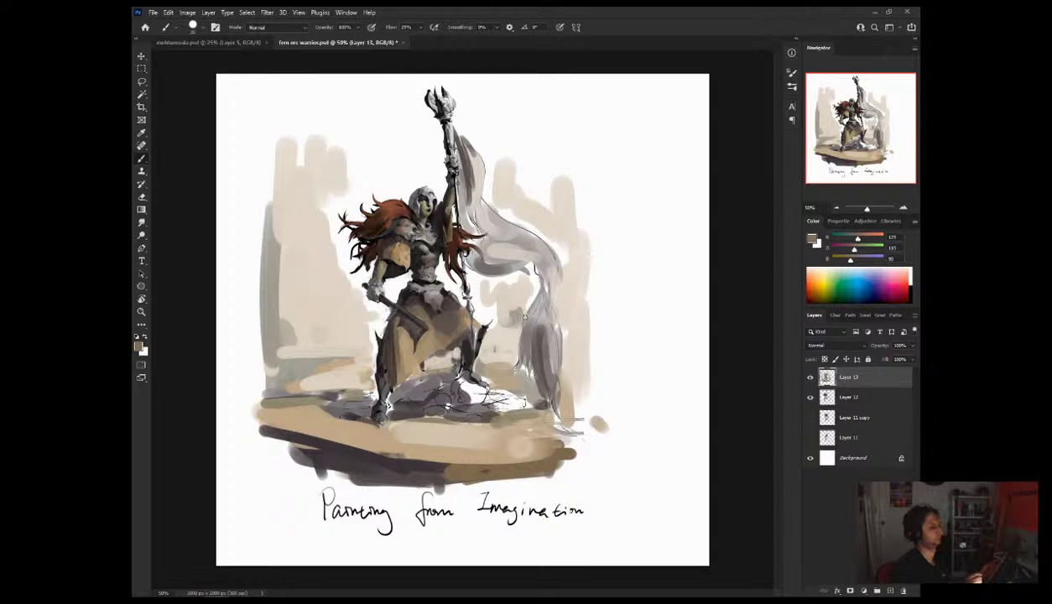
alt+click(393, 349)
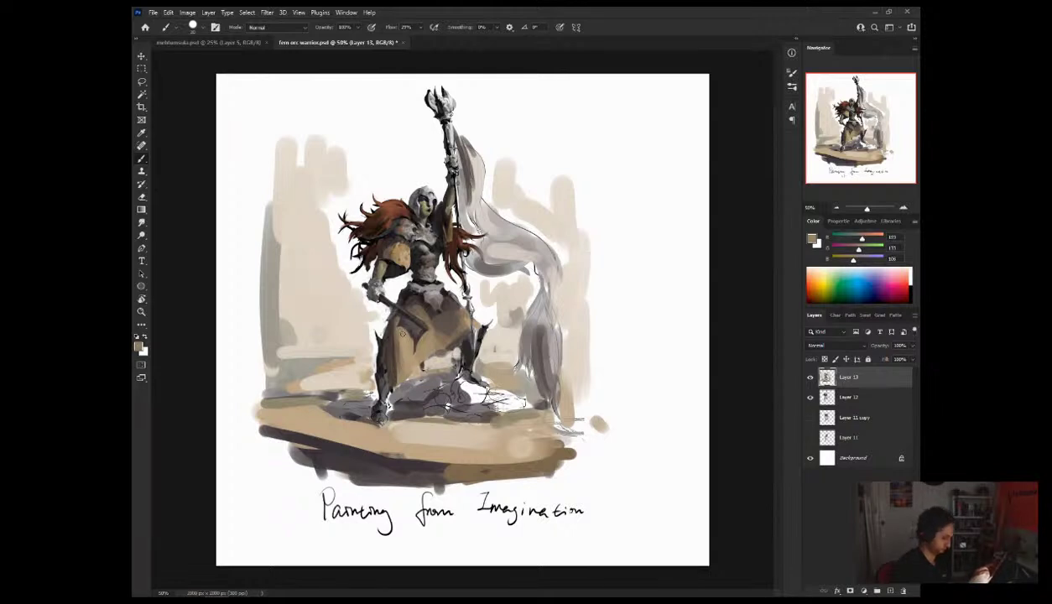
alt+click(396, 368)
alt+click(405, 377)
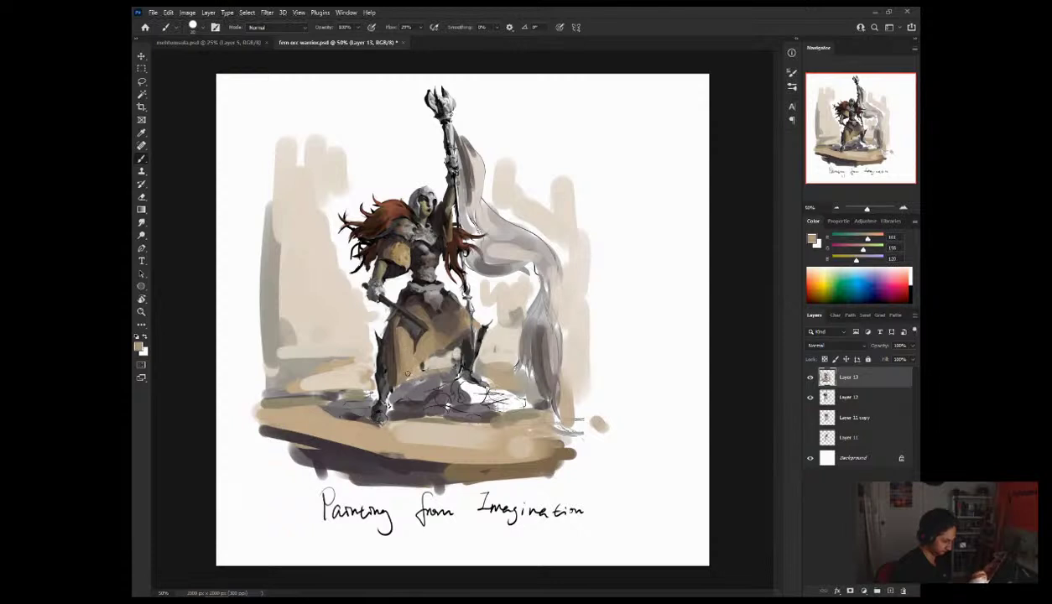
Step: Model the skirt folds below and beside the axe head with sampled tans and mid browns
alt+click(426, 366)
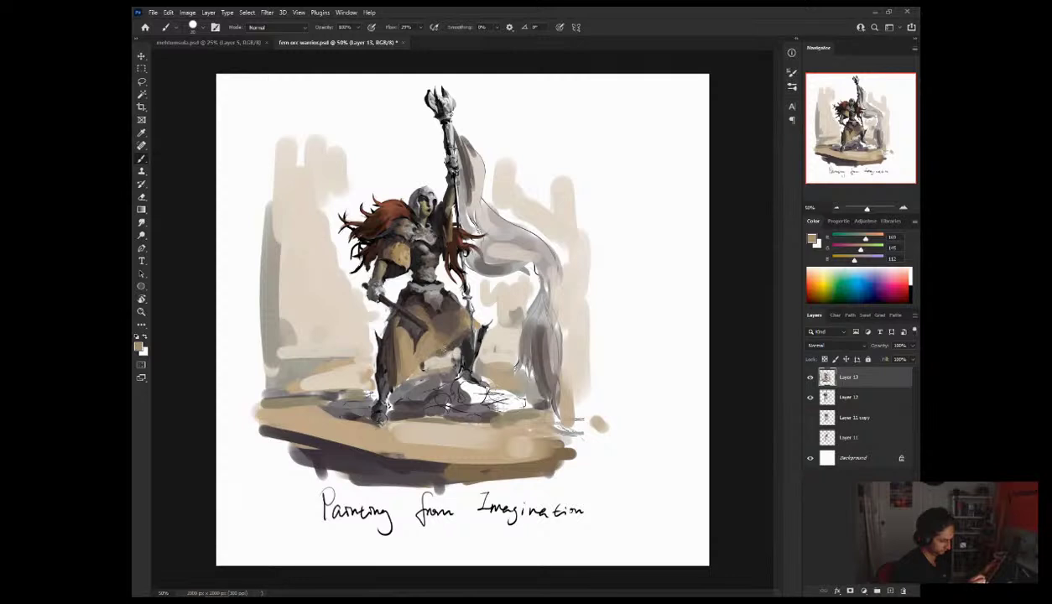
alt+click(426, 362)
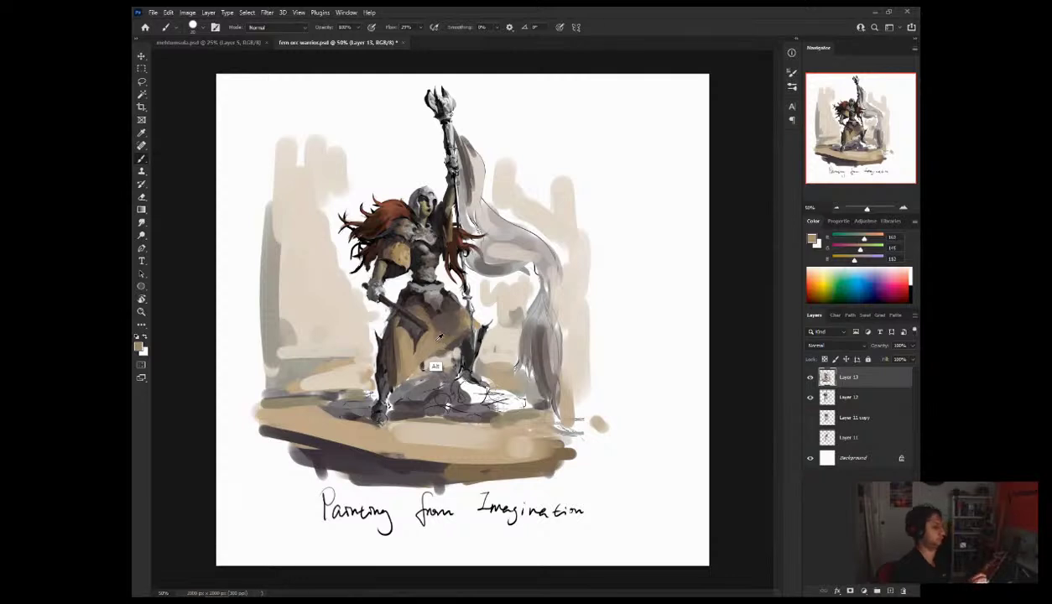
alt+click(419, 327)
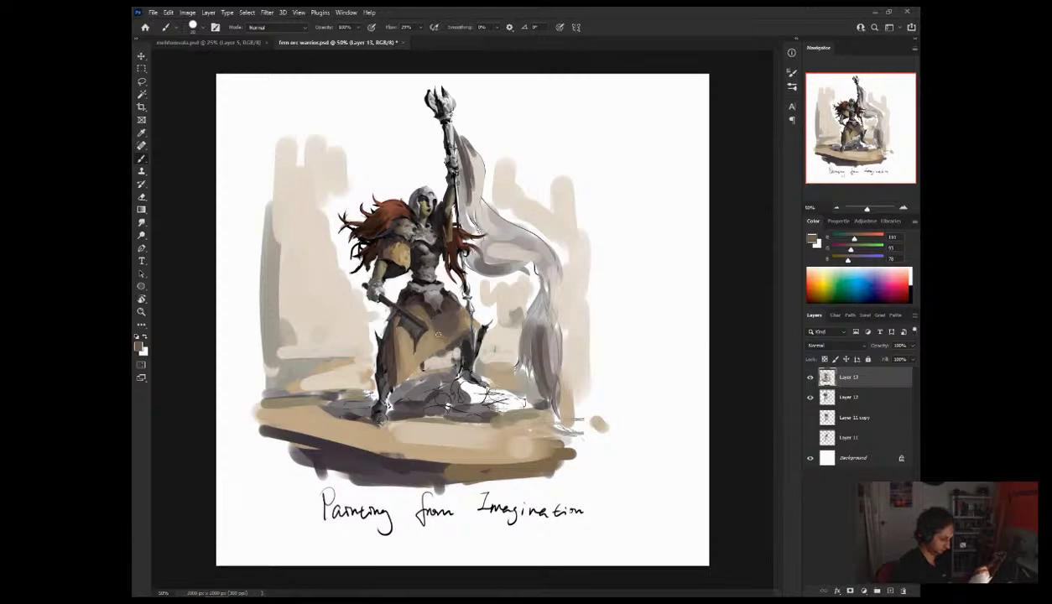
alt+click(434, 334)
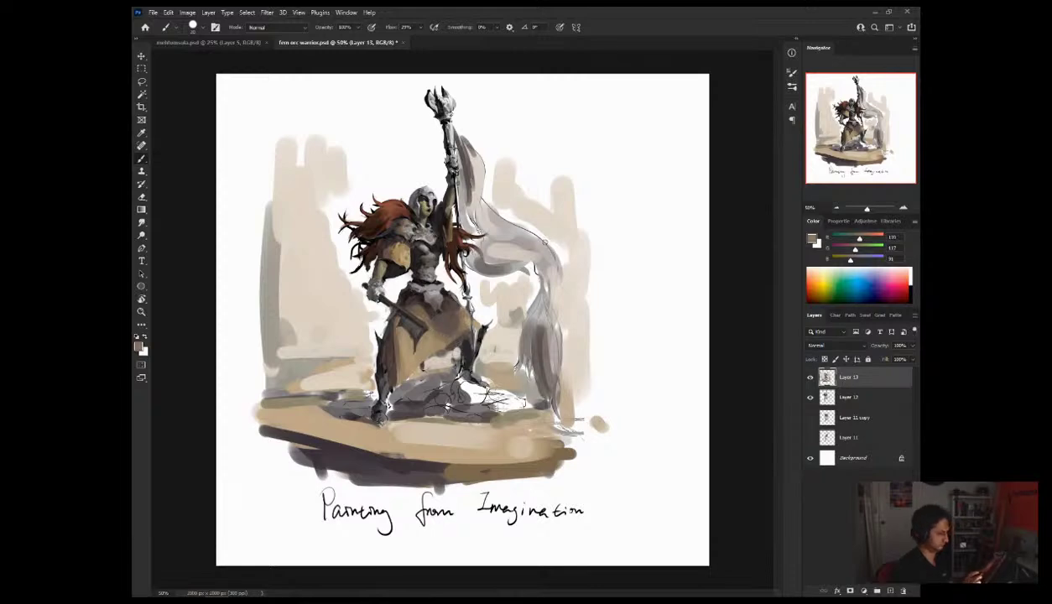
Step: Mirror the canvas, rework the skirt over the raised thigh with sampled tan, dark brown and greyish brown, and mirror it back
key(ctrl+shift+h)
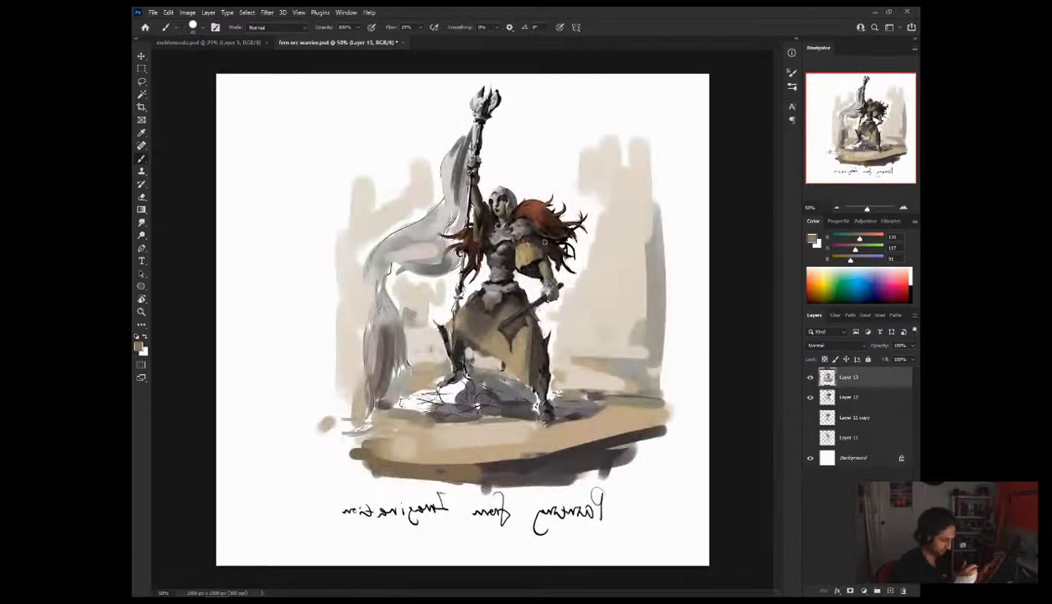
alt+click(451, 336)
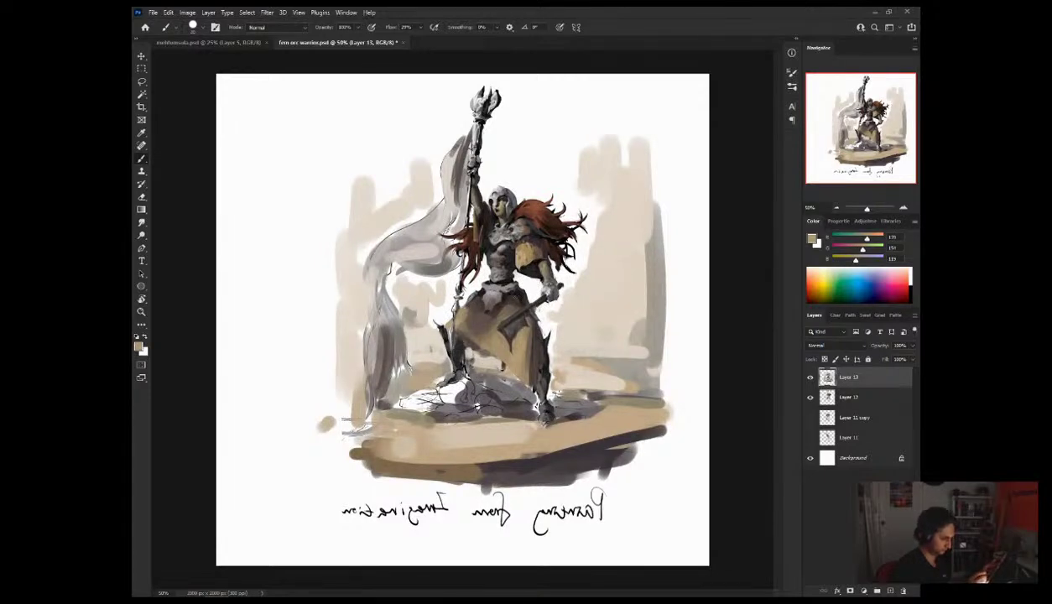
alt+click(454, 336)
alt+click(465, 318)
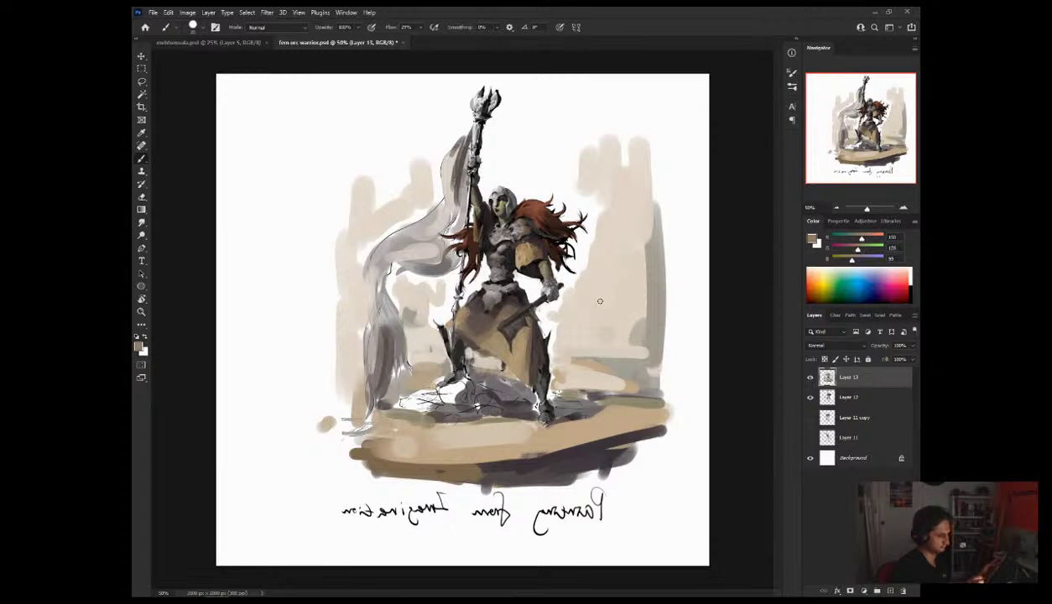
alt+click(468, 316)
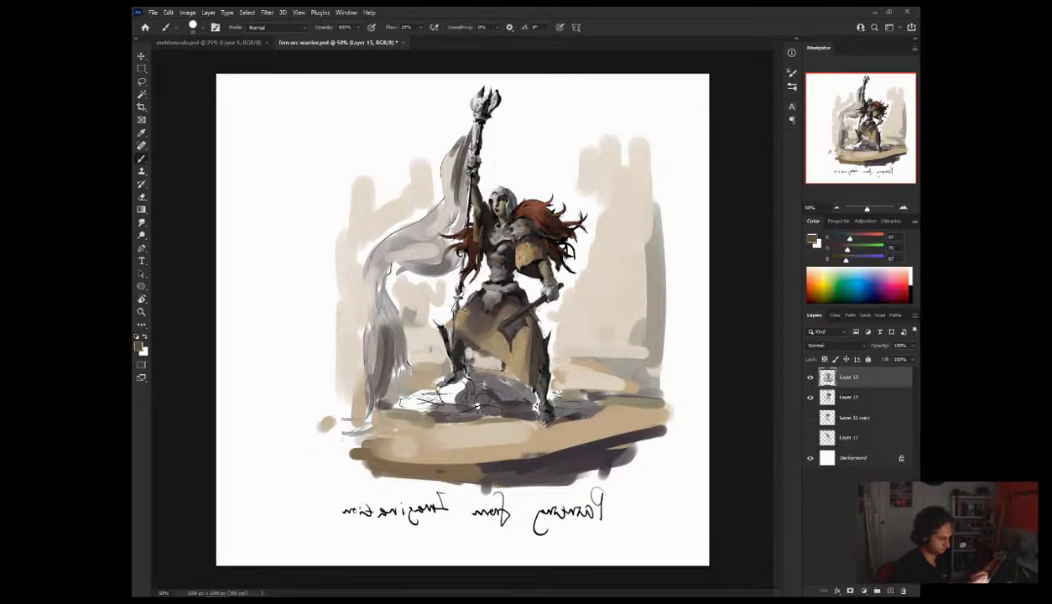
alt+click(455, 333)
alt+click(454, 353)
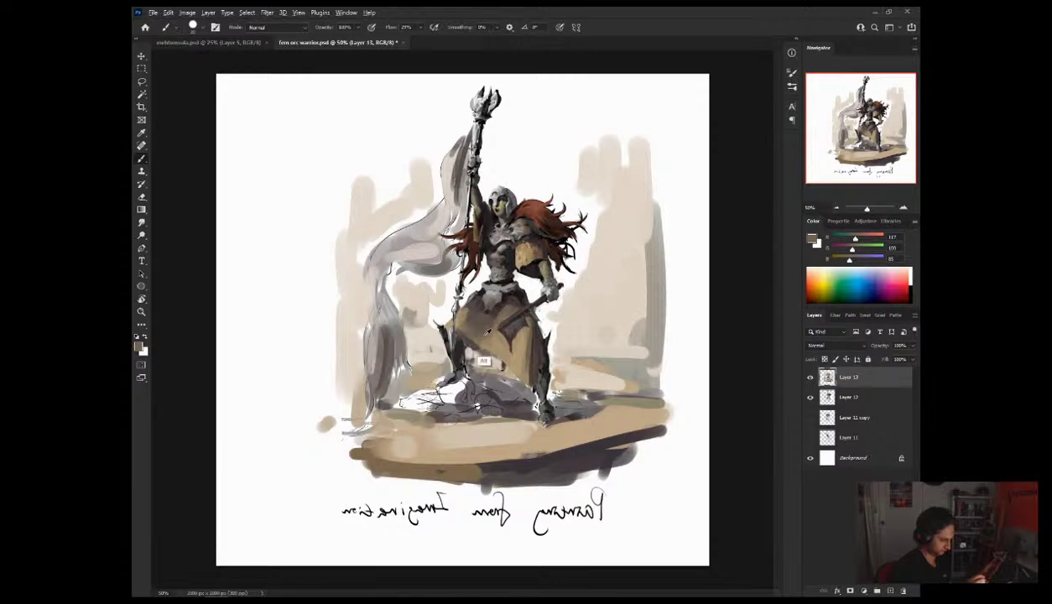
alt+click(473, 327)
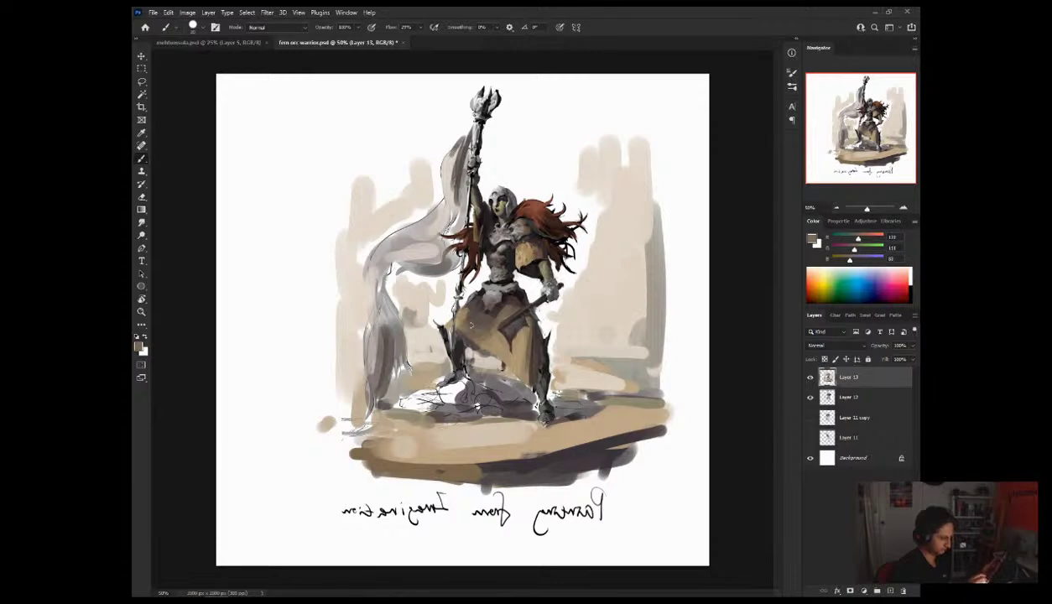
key(ctrl+shift+h)
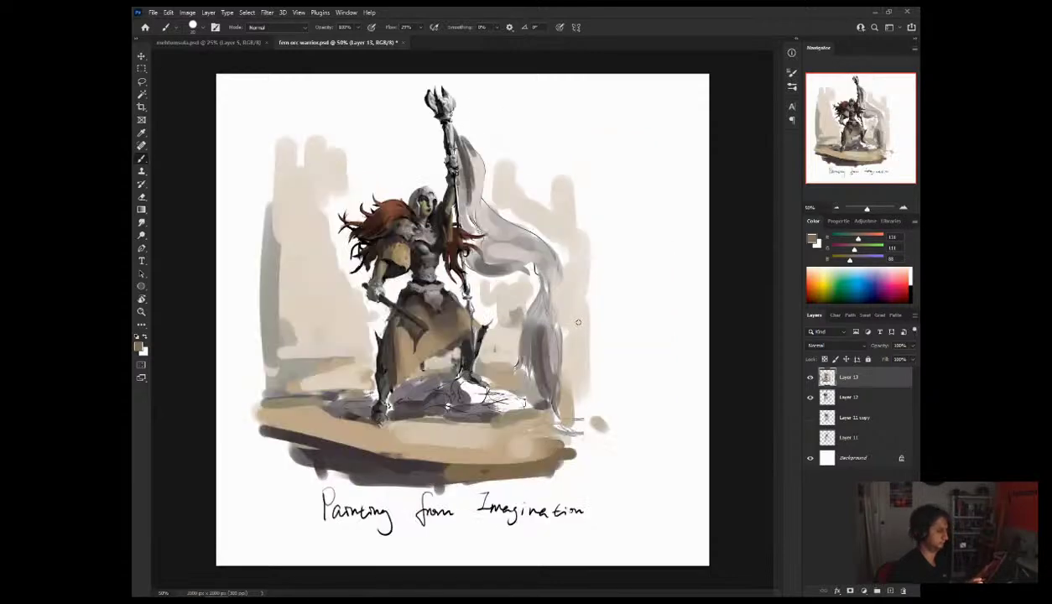
Step: Smooth the skirt's folds between the axe head and the raised knee with sampled muted browns
alt+click(453, 309)
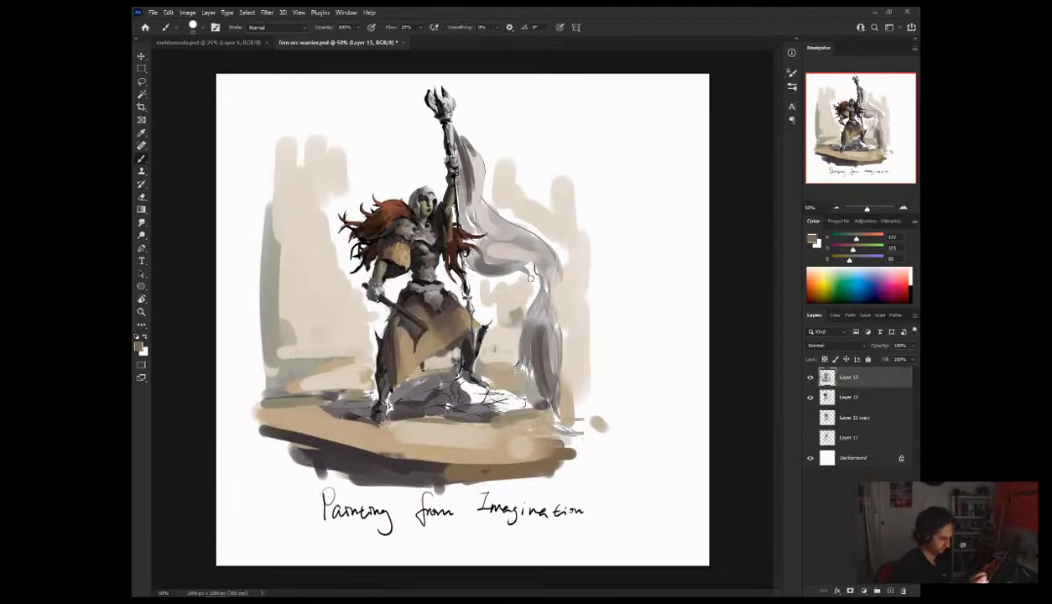
alt+click(436, 352)
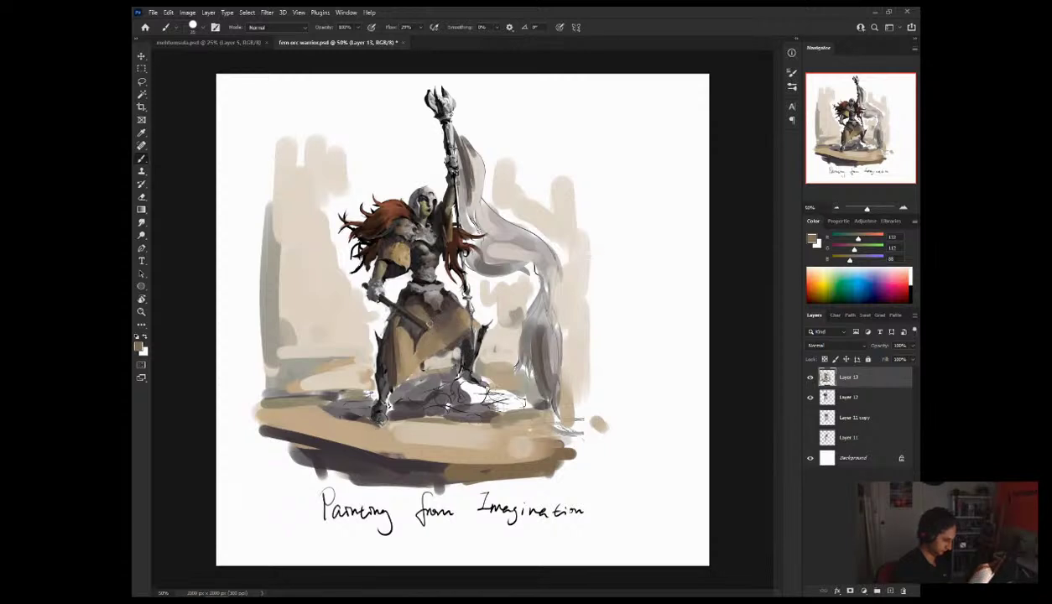
alt+click(433, 344)
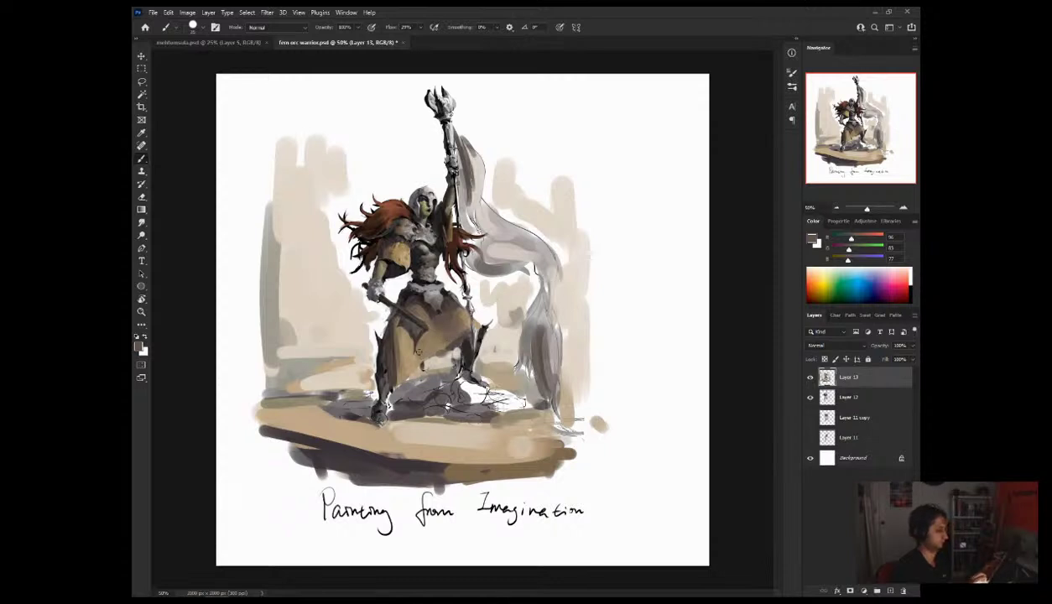
Step: Touch up the skirt on both sides of the axe head with sampled olive brown and light tan
alt+click(424, 337)
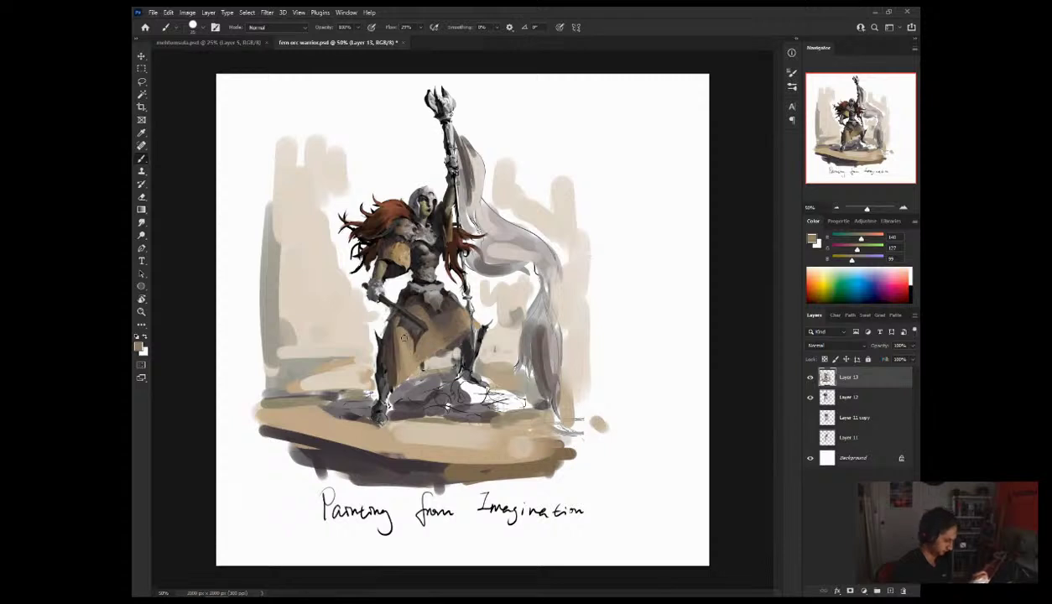
alt+click(407, 345)
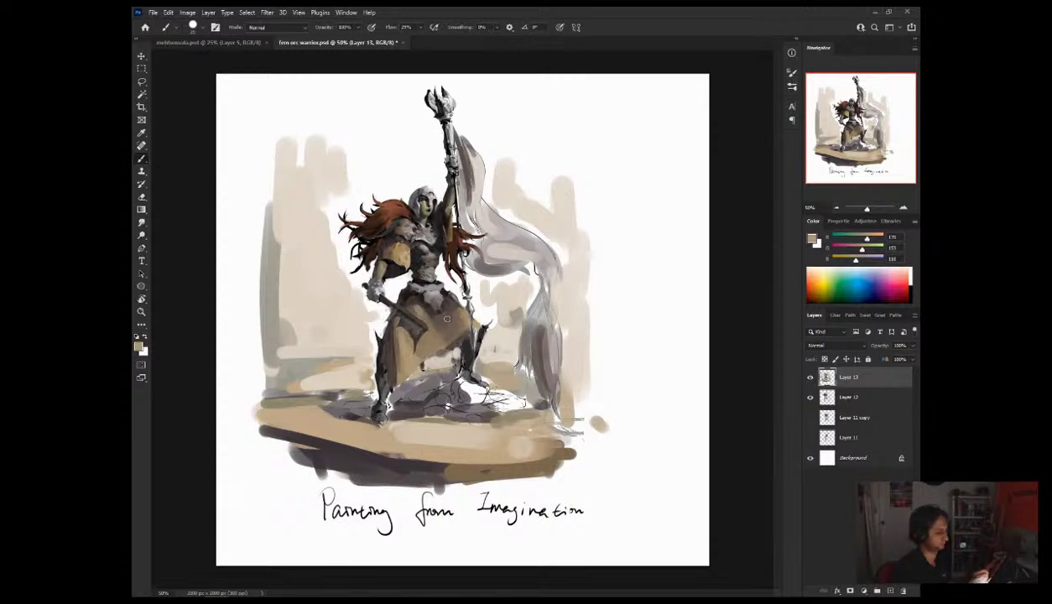
alt+click(417, 310)
alt+click(414, 310)
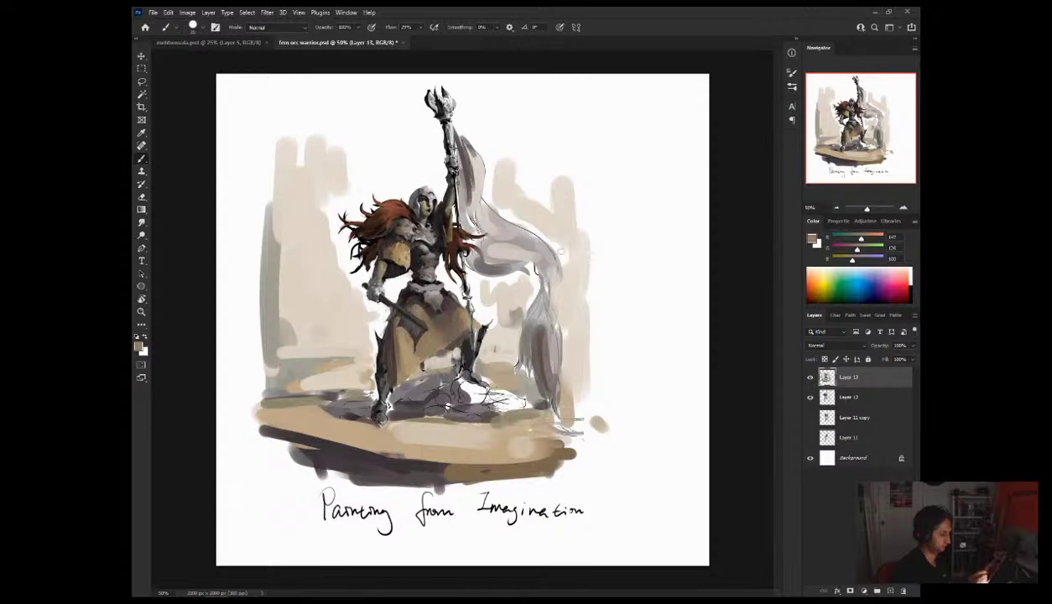
Step: Check the figure in a mirrored view, restore it, and touch up the skirt near the raised knee with sampled dark brown and light grey
key(ctrl+shift+h)
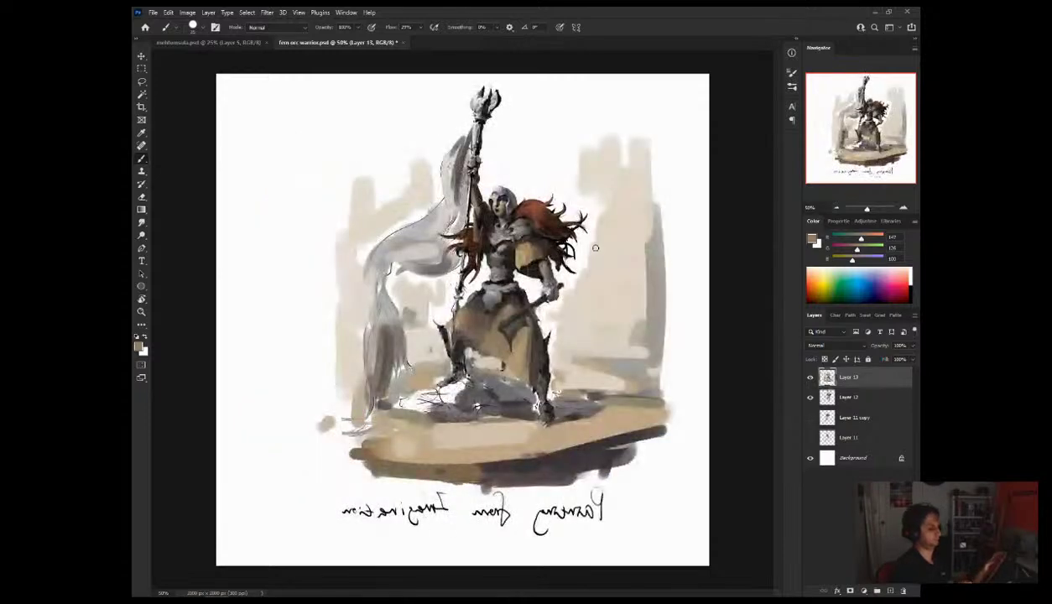
key(ctrl+shift+h)
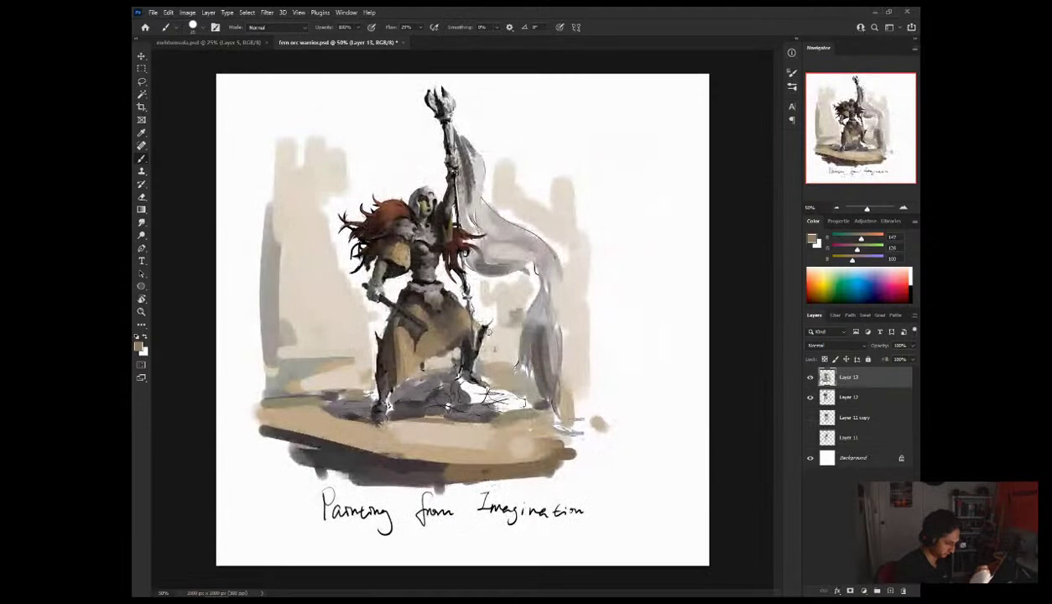
alt+click(461, 332)
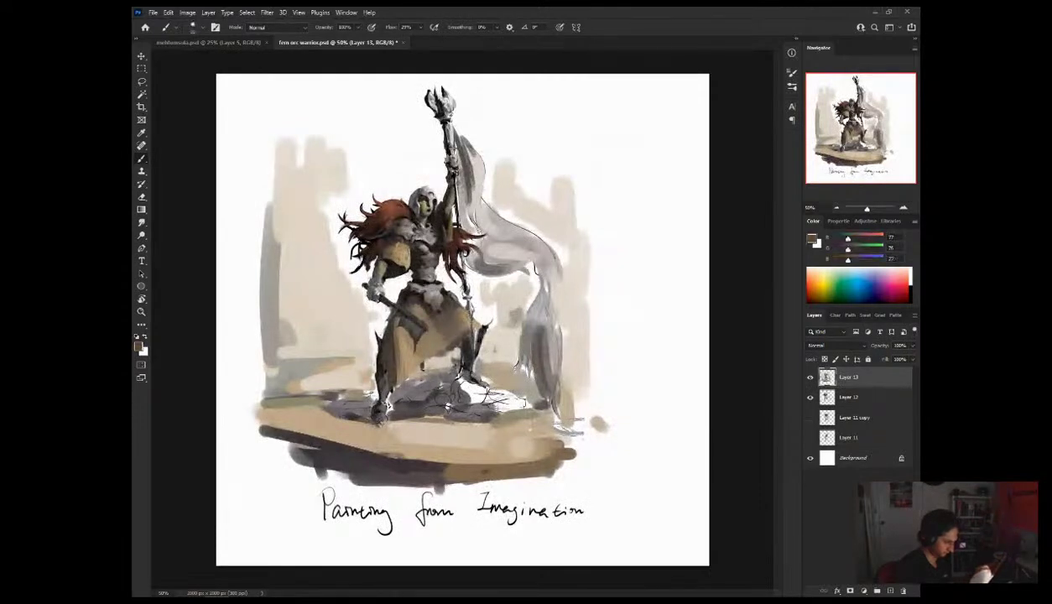
alt+click(462, 329)
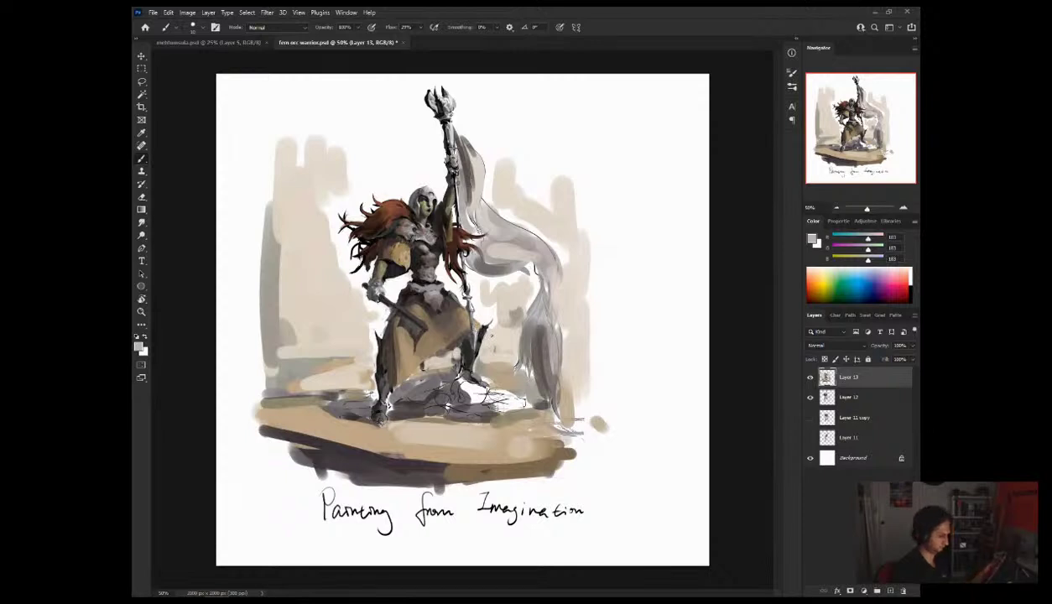
Step: Refine the chest and waist armour with sampled brownish grey, pale grey and mid grey
alt+click(420, 270)
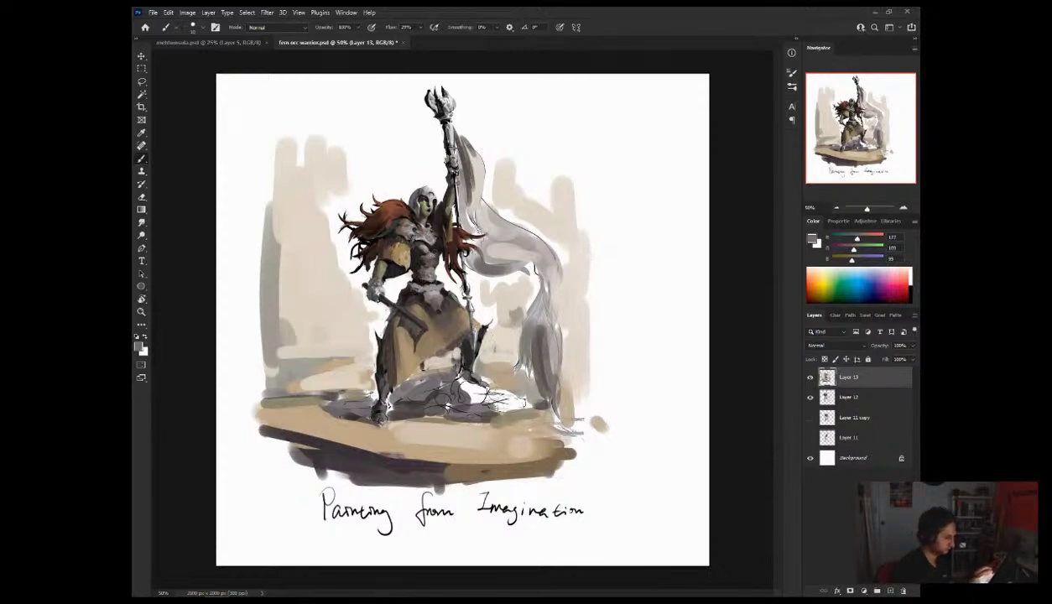
alt+click(416, 240)
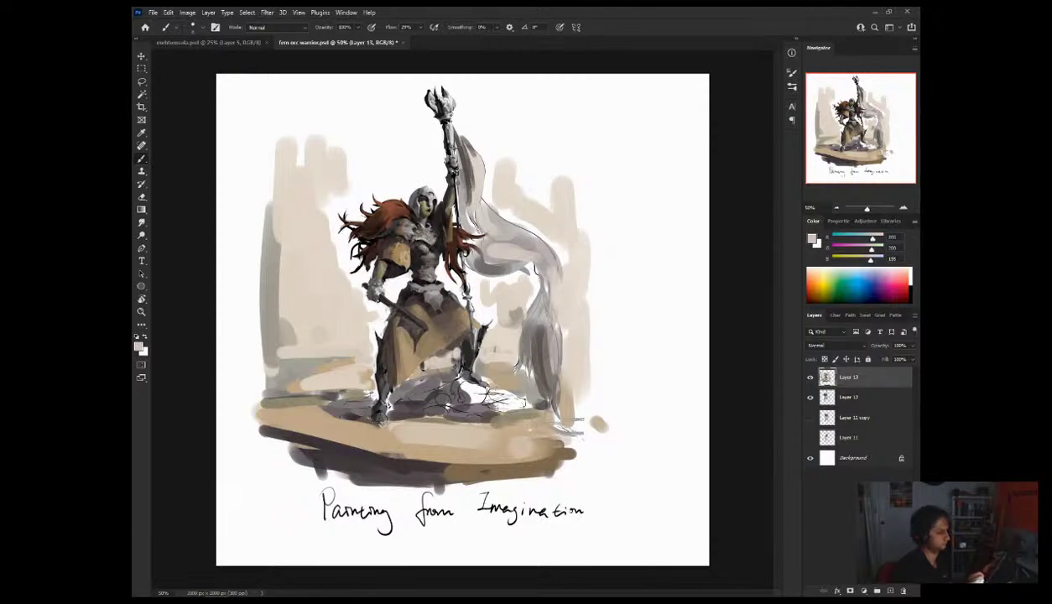
alt+click(418, 245)
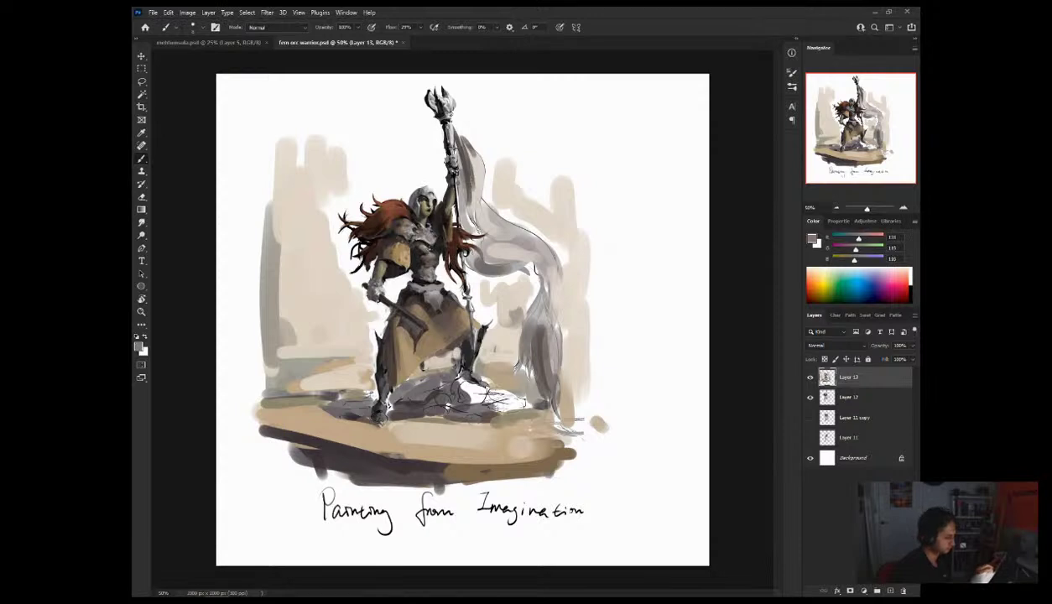
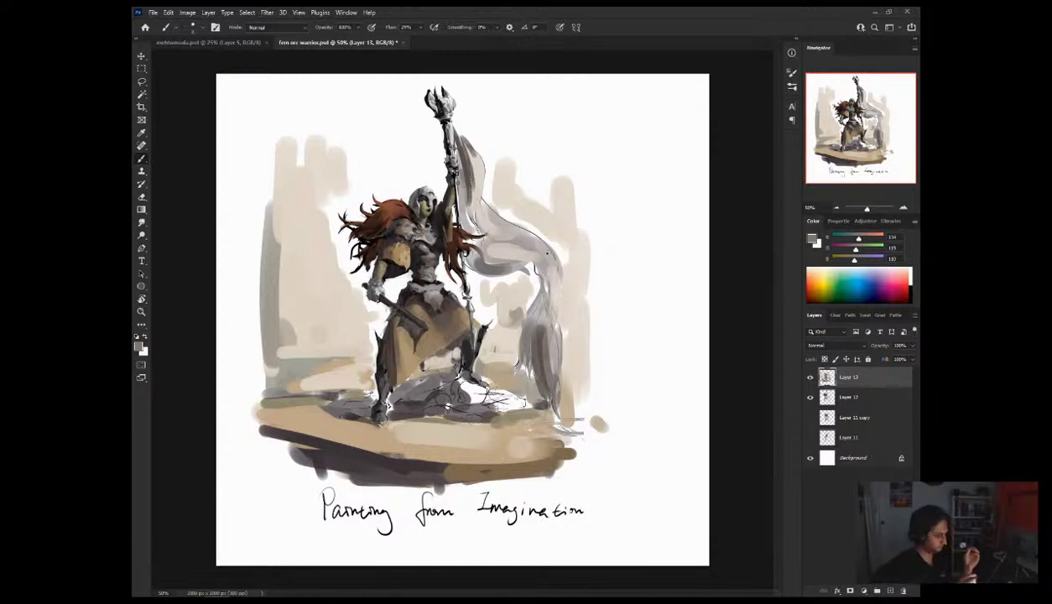
Step: Define the skirt's lower hem between the legs with sampled dark brown, greyish brown and tan
alt+click(423, 315)
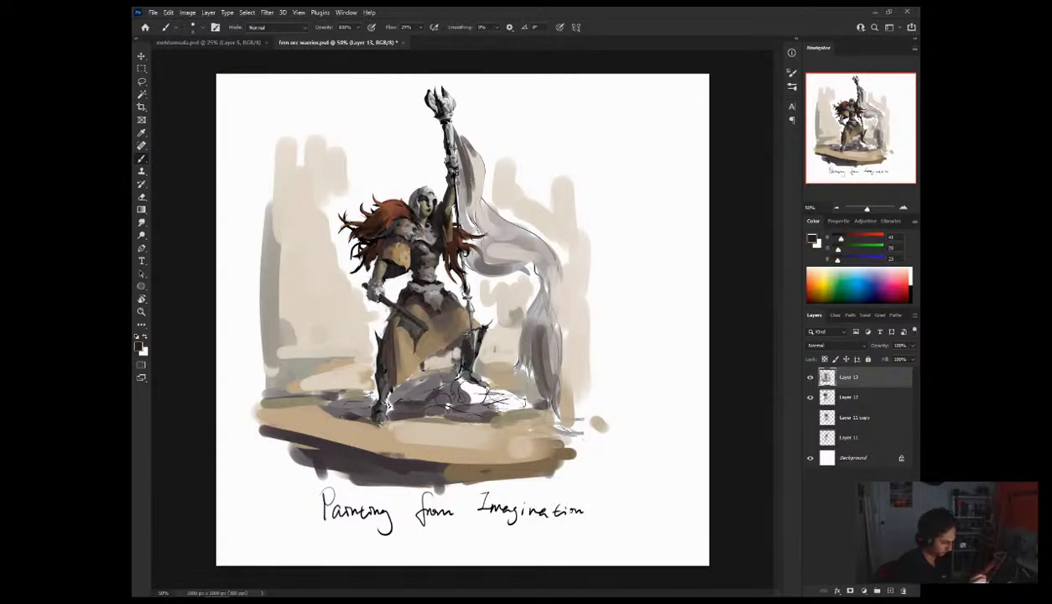
mouse_move(454, 343)
mouse_down()
mouse_move(431, 332)
mouse_move(420, 352)
mouse_up()
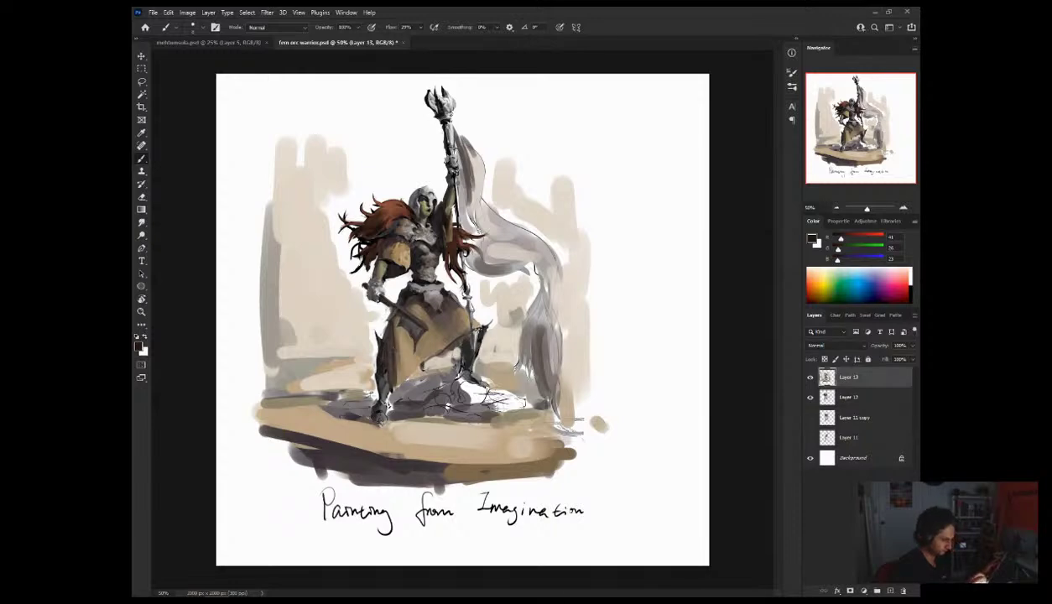
alt+click(449, 345)
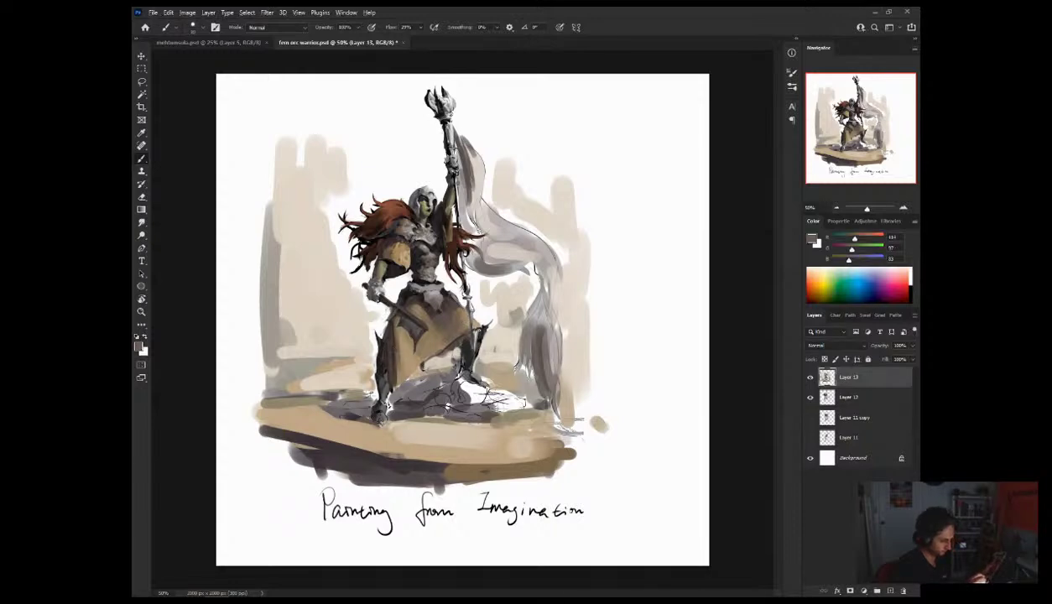
alt+click(442, 331)
alt+click(432, 364)
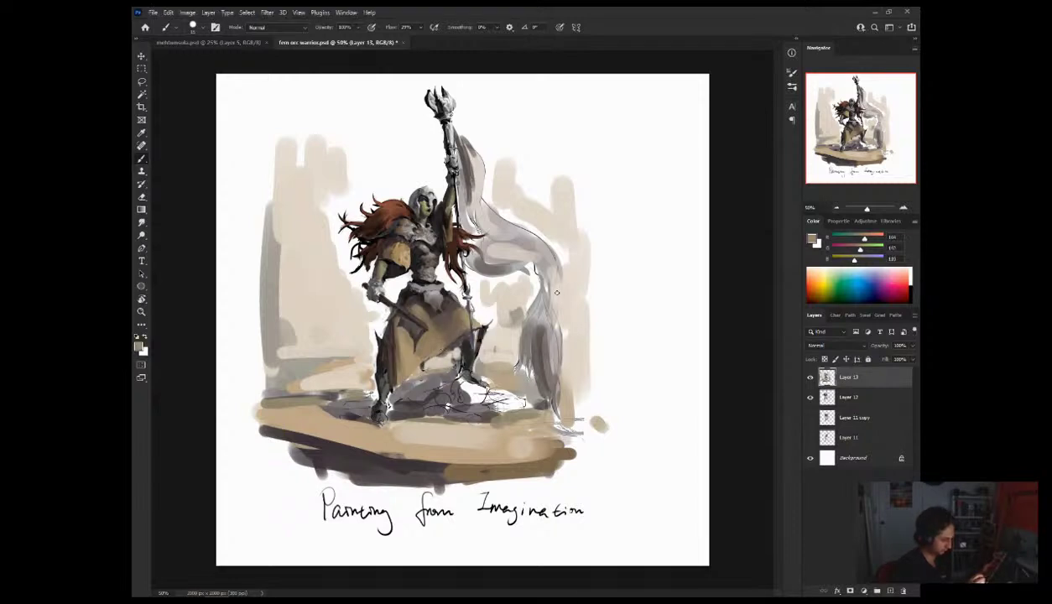
Step: Paint the gap beneath the skirt hem with sampled pale pinkish greys and greyish brown, and check the result in a mirrored view
alt+click(435, 362)
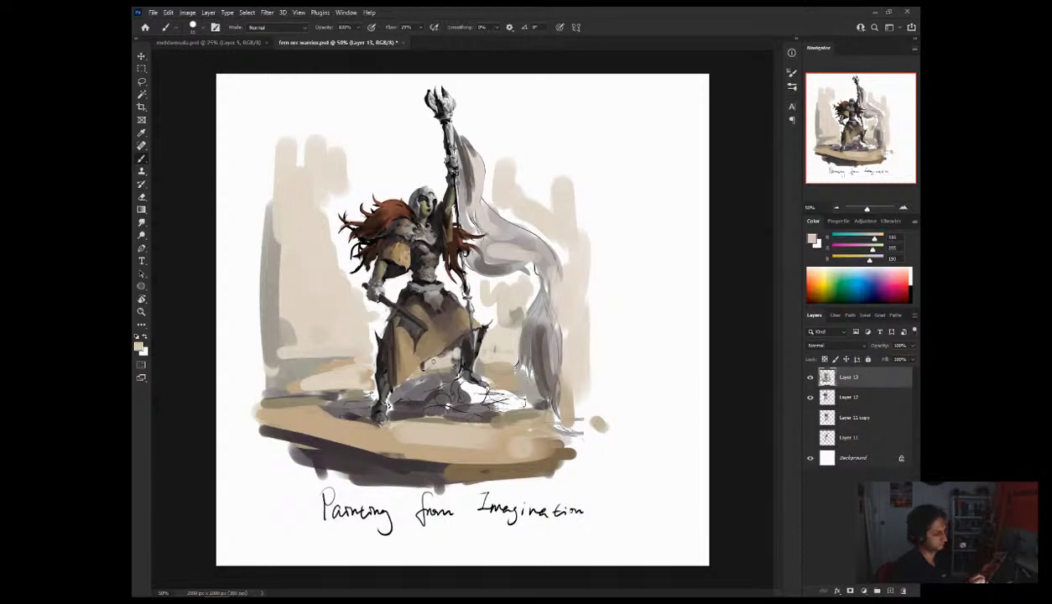
alt+click(453, 373)
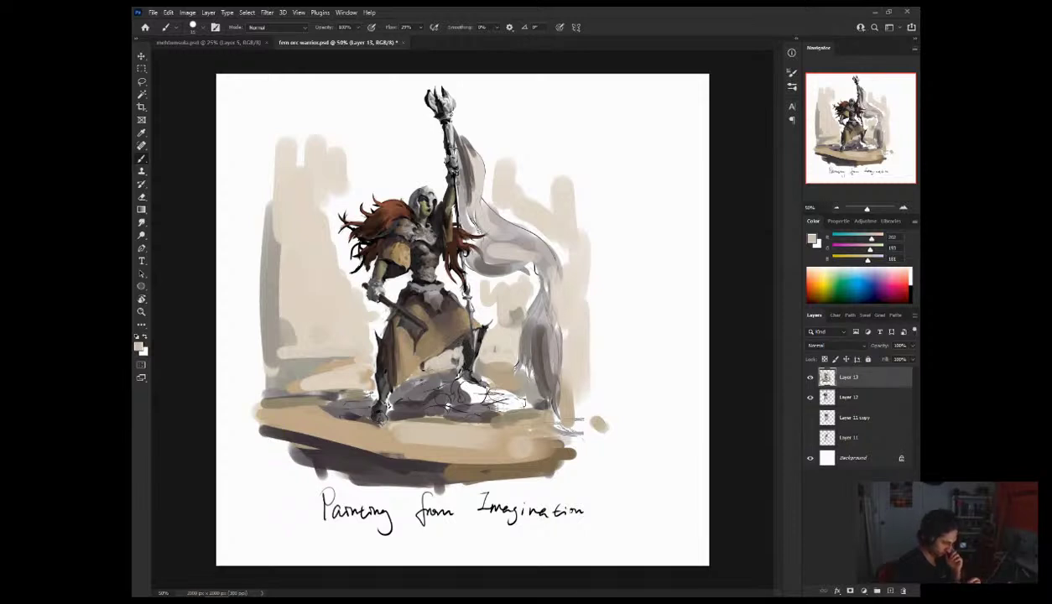
alt+click(446, 363)
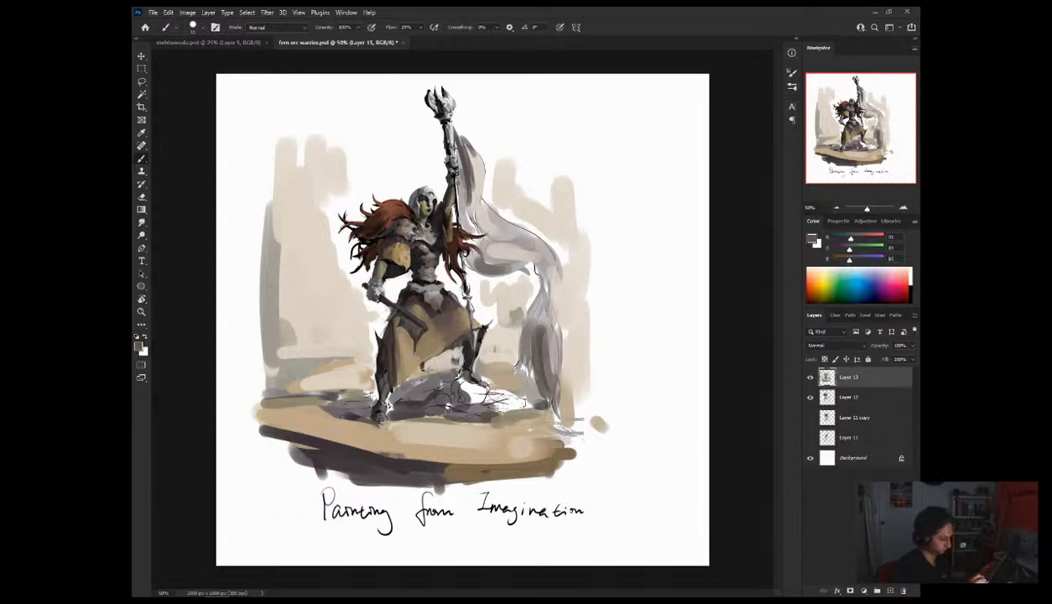
alt+click(420, 364)
alt+click(432, 378)
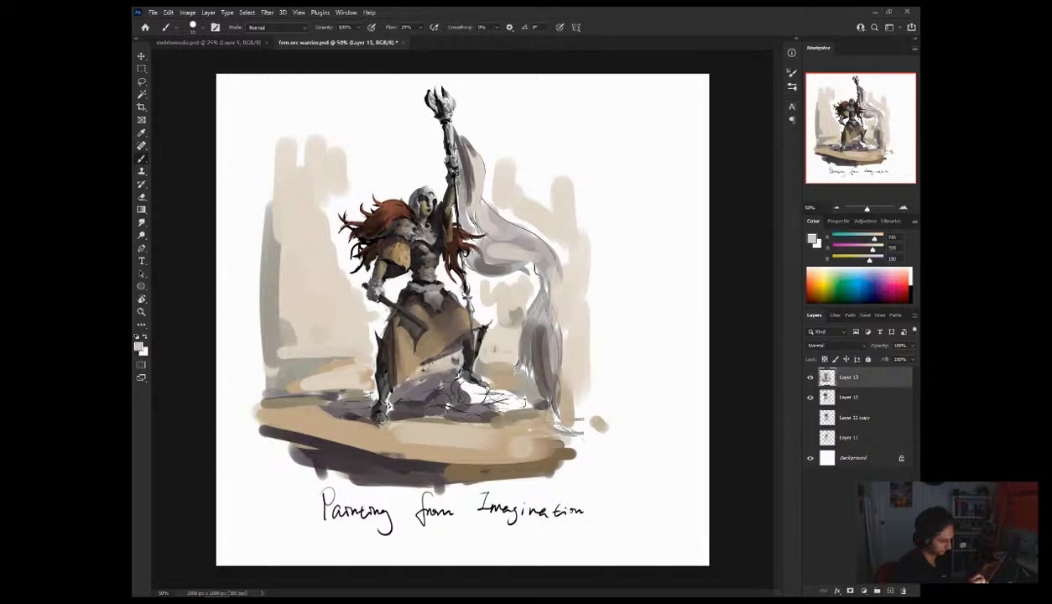
key(h)
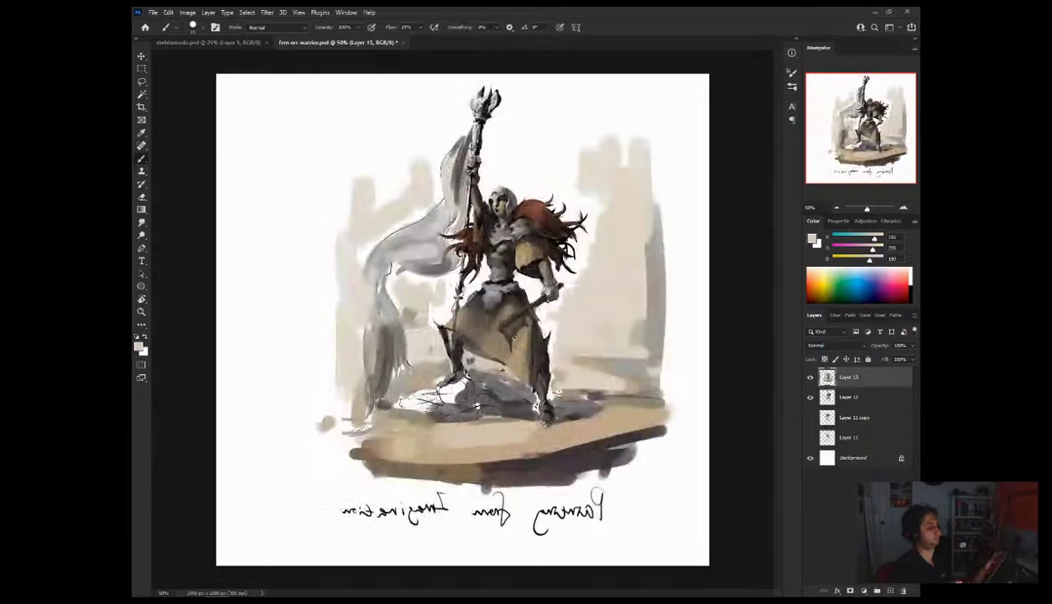
key(h)
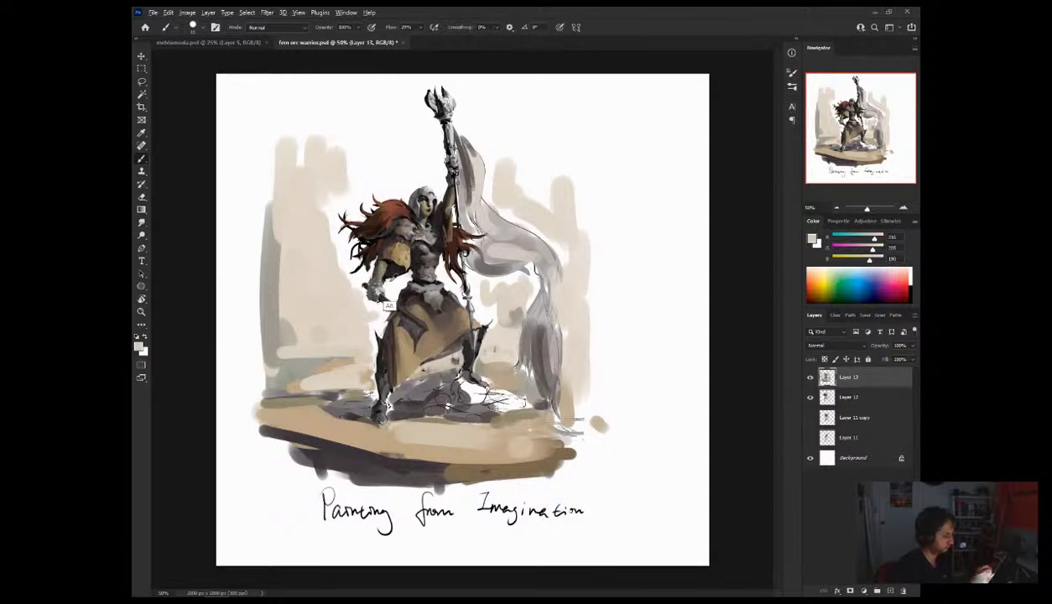
Step: Clean up the lowered hand's gauntlet and axe handle with sampled white, dark grey and black
alt+click(374, 276)
alt+click(378, 275)
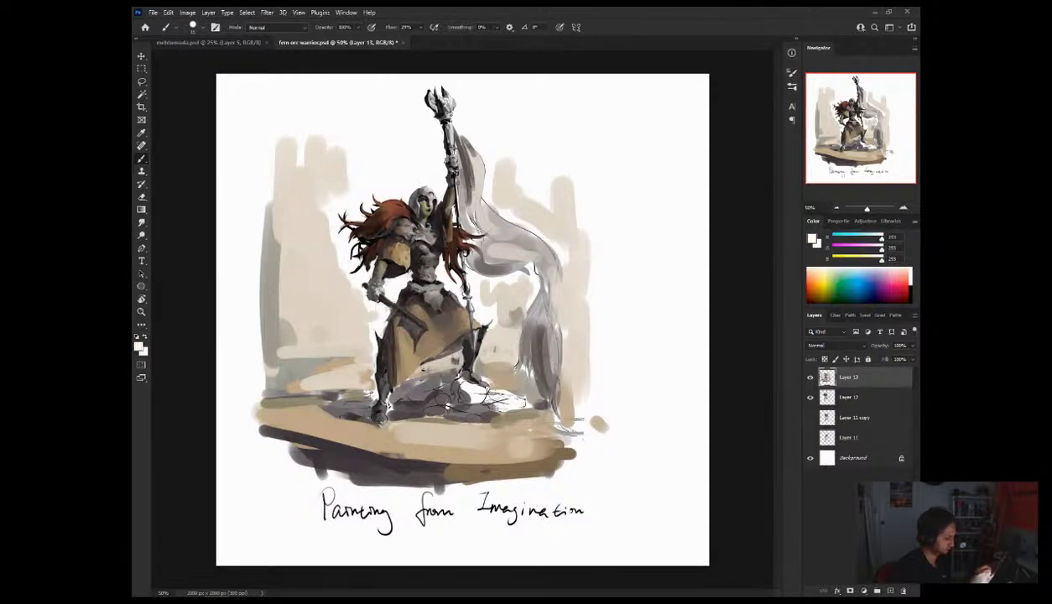
alt+click(379, 294)
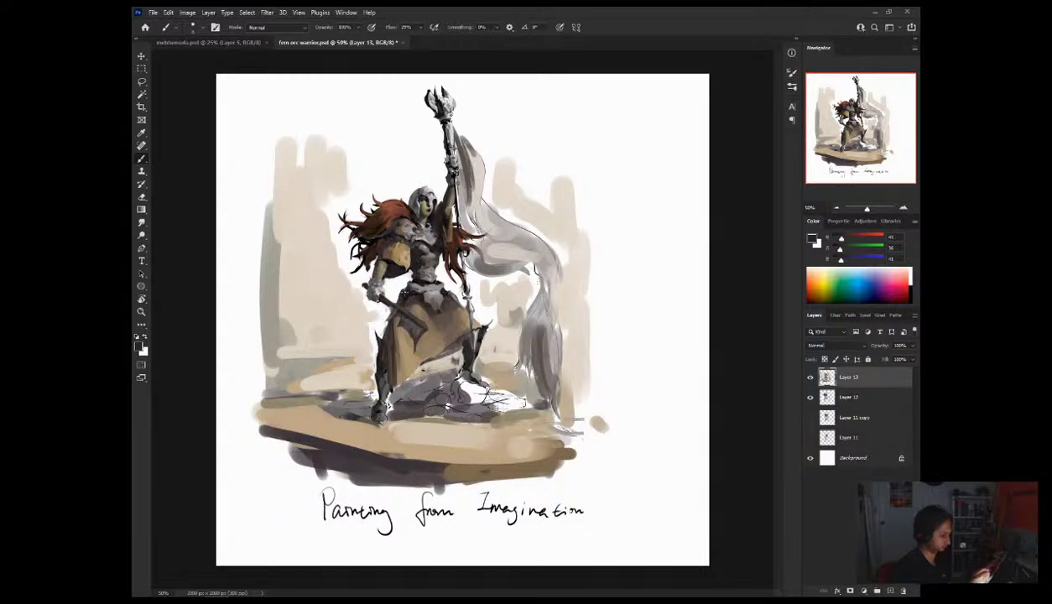
alt+click(374, 282)
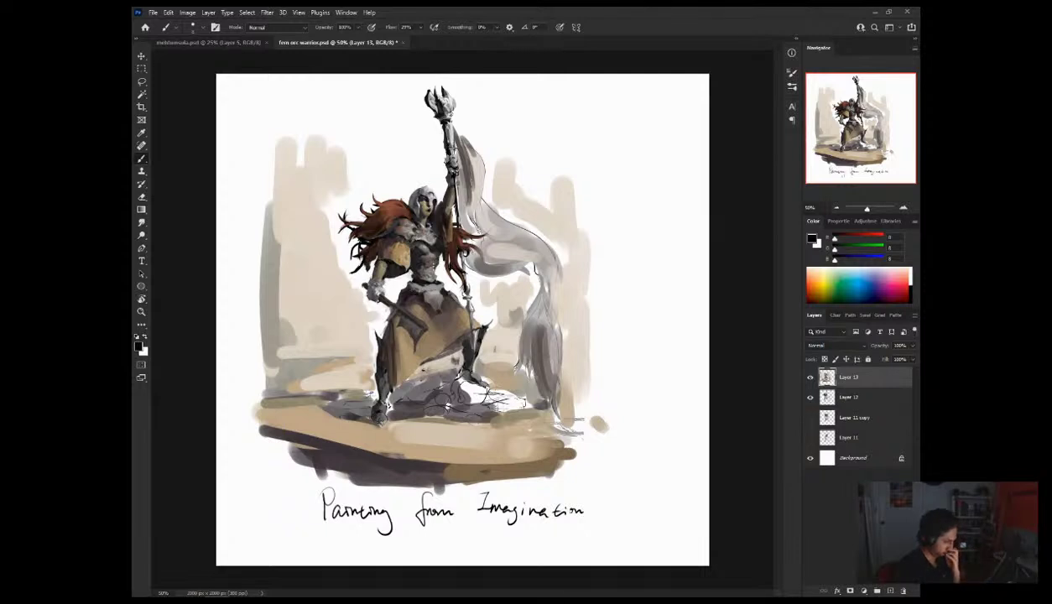
Step: Shade the planted leg's greave and boot with sampled dark greys
alt+click(386, 333)
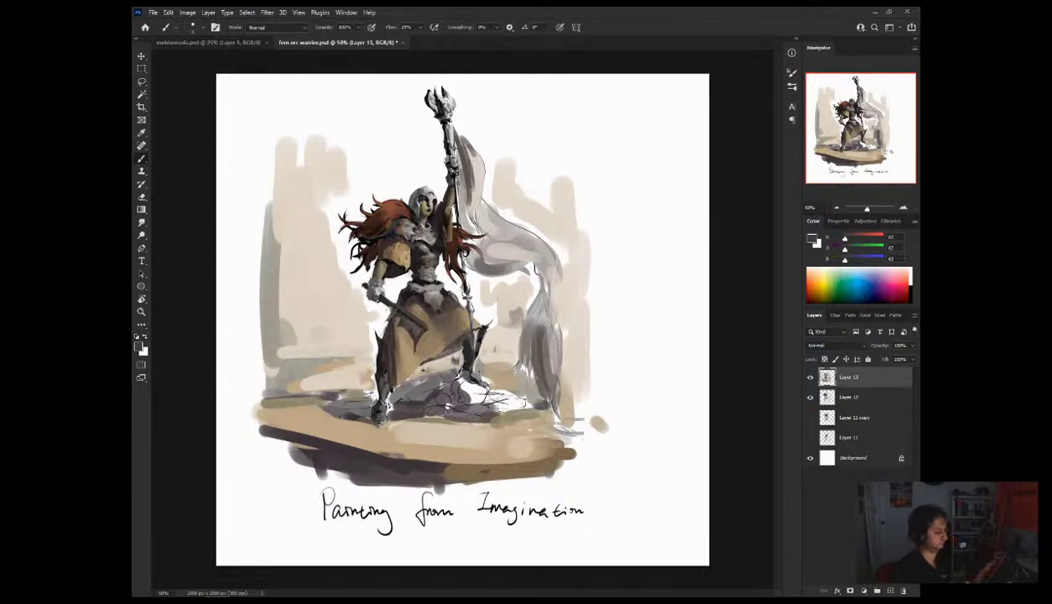
alt+click(377, 395)
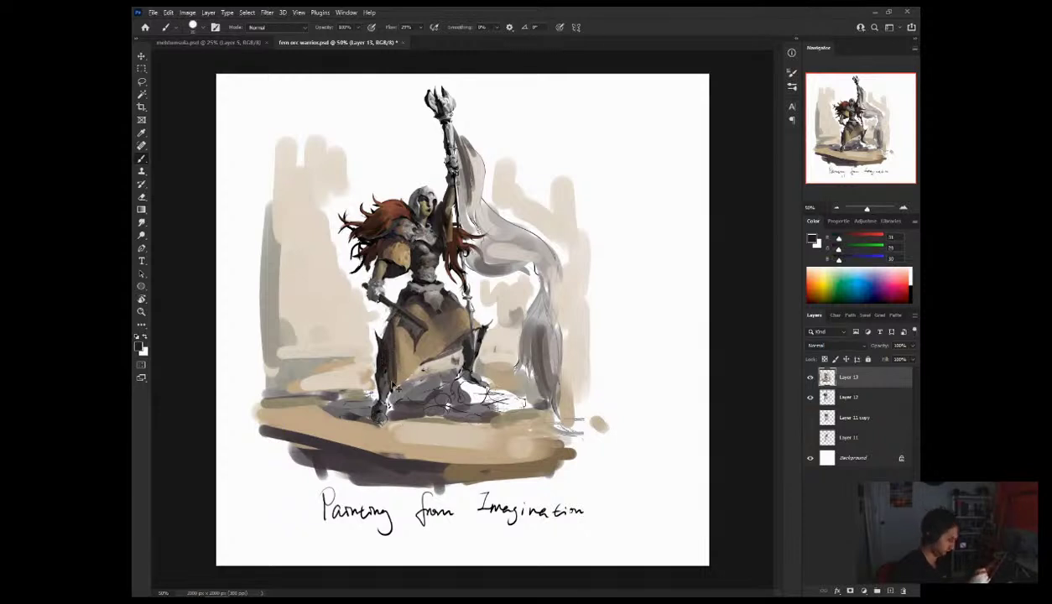
alt+click(375, 399)
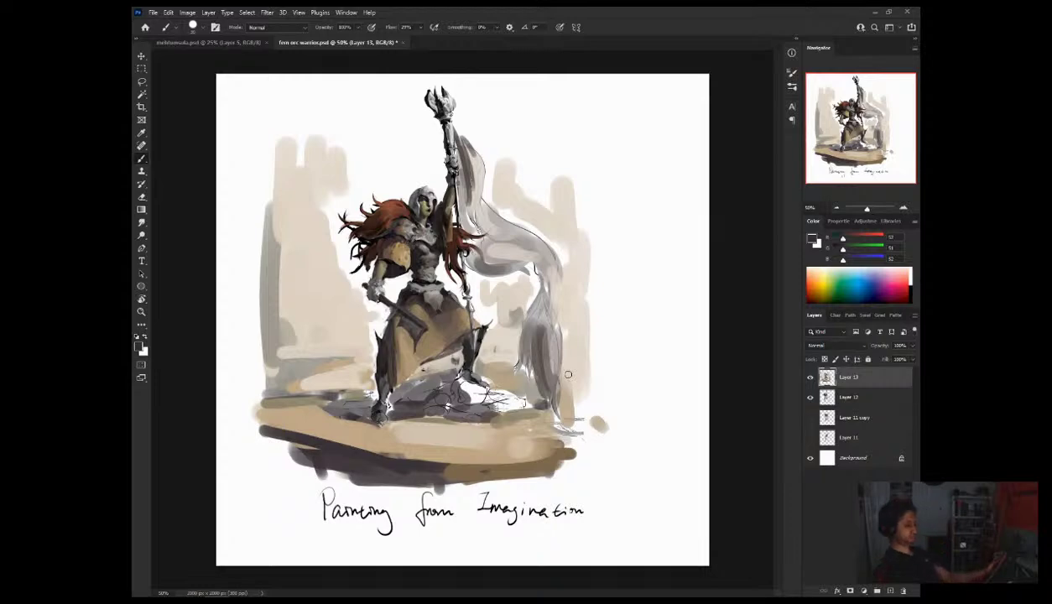
Step: Mirror the canvas and shape the raised leg's knee guard with sampled mid grey and dark grey
key(ctrl+shift+h)
alt+click(448, 337)
mouse_move(446, 330)
mouse_down()
mouse_move(450, 348)
mouse_move(457, 341)
mouse_up()
alt+click(446, 336)
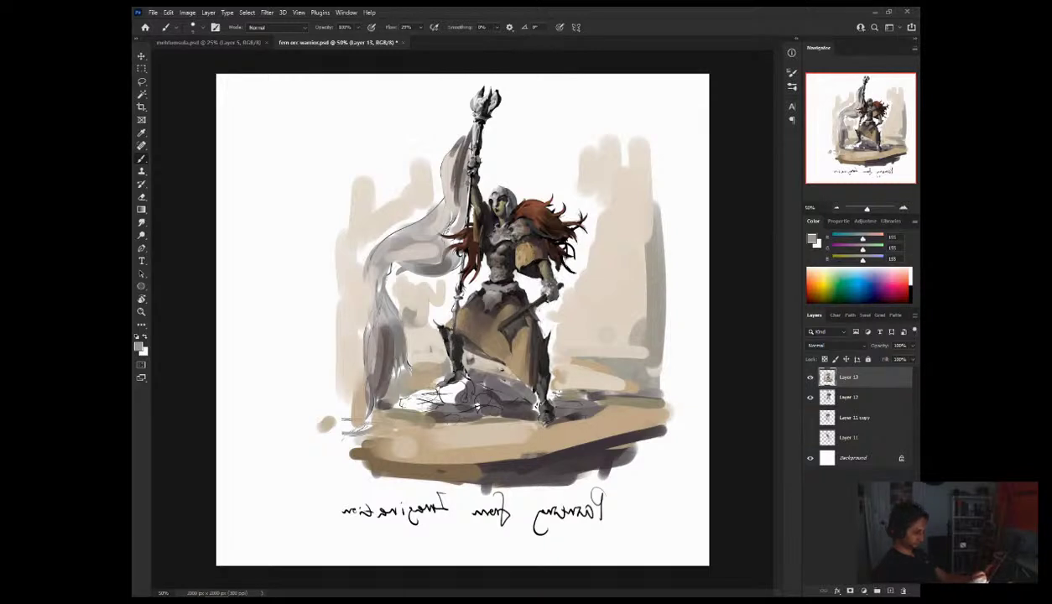
alt+click(455, 377)
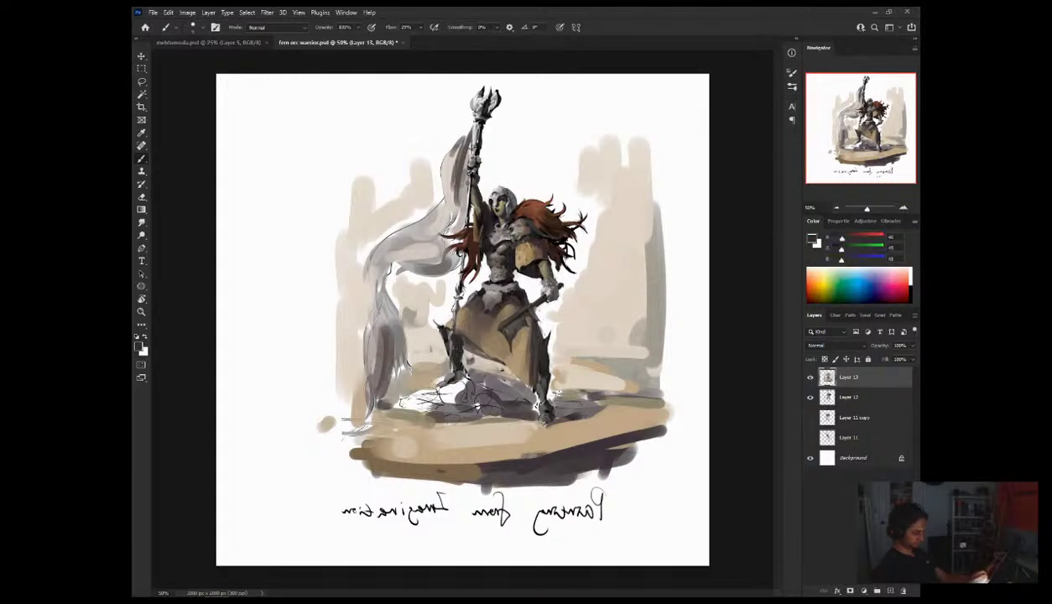
Step: Model the raised leg's shin armour and boot with sampled light grey, mid greys and near-black
alt+click(444, 330)
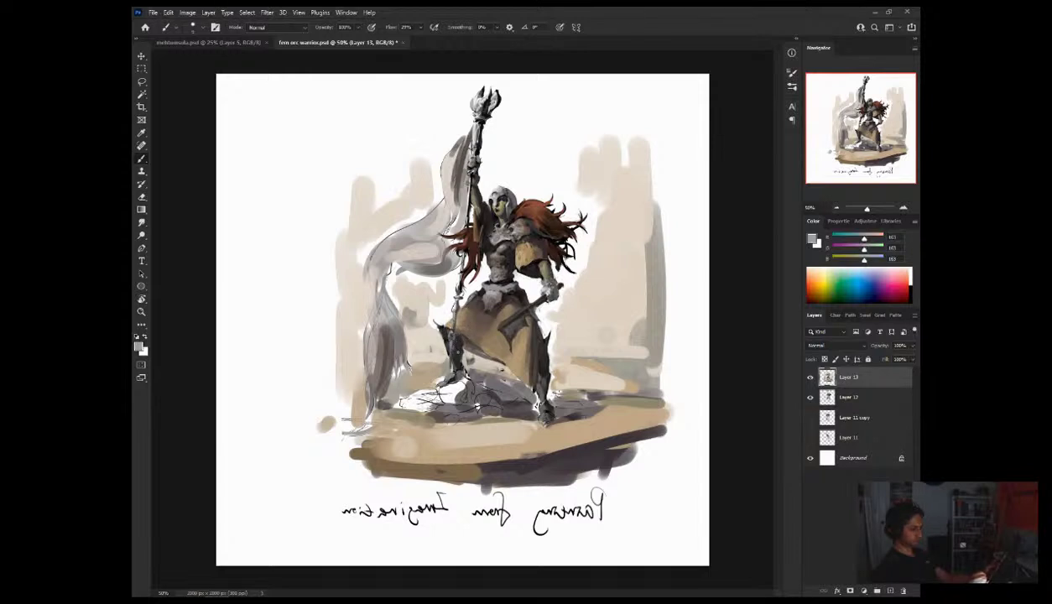
alt+click(451, 348)
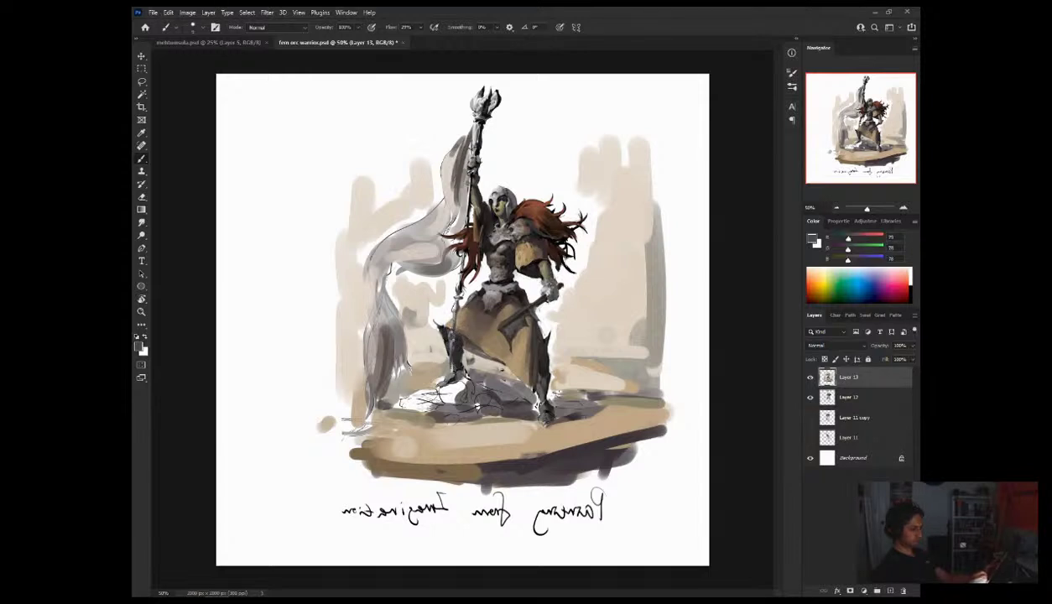
alt+click(450, 348)
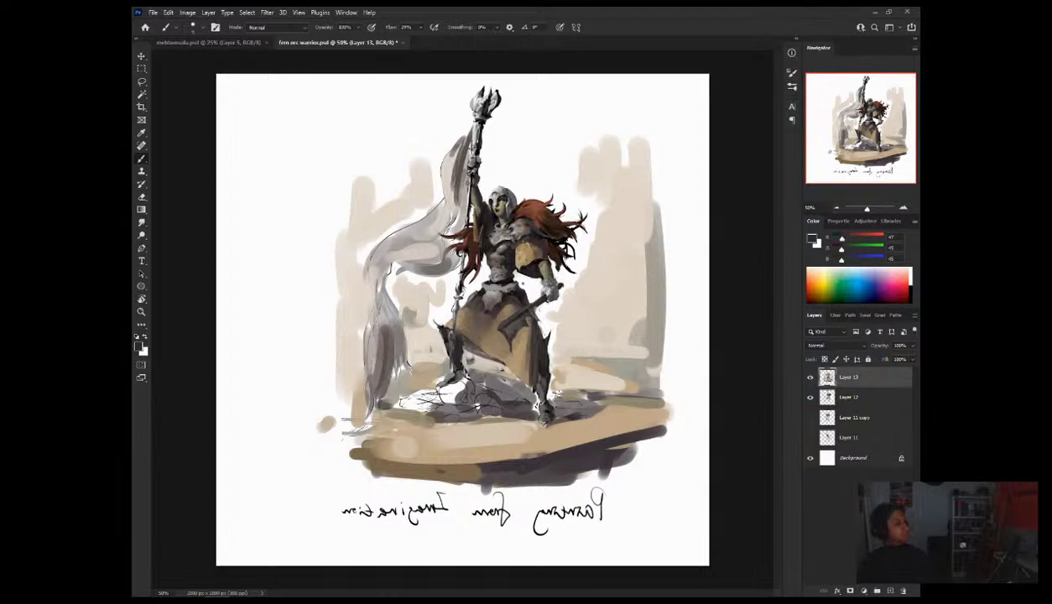
alt+click(453, 394)
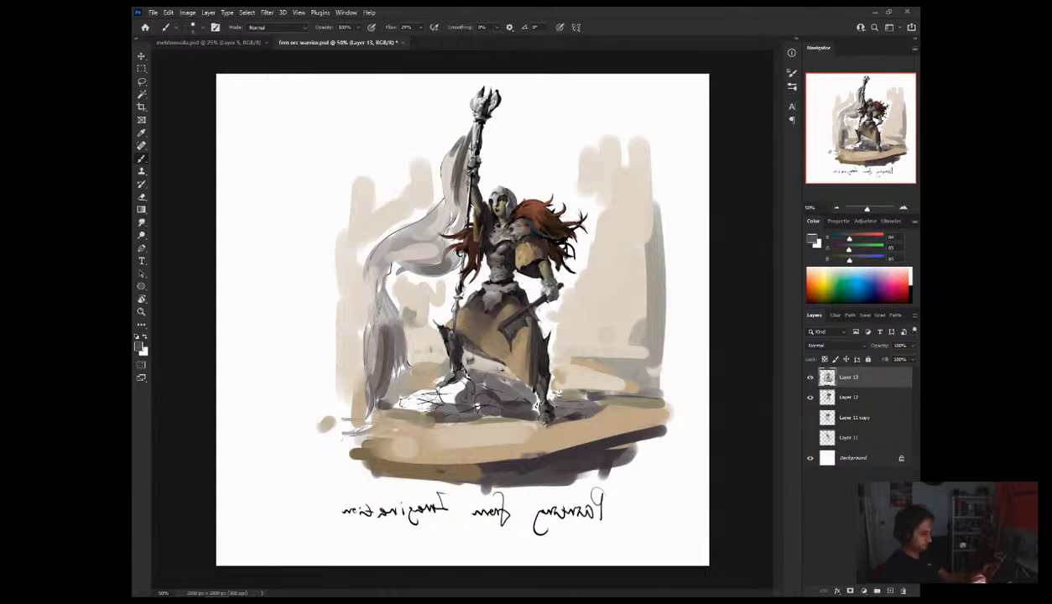
alt+click(450, 361)
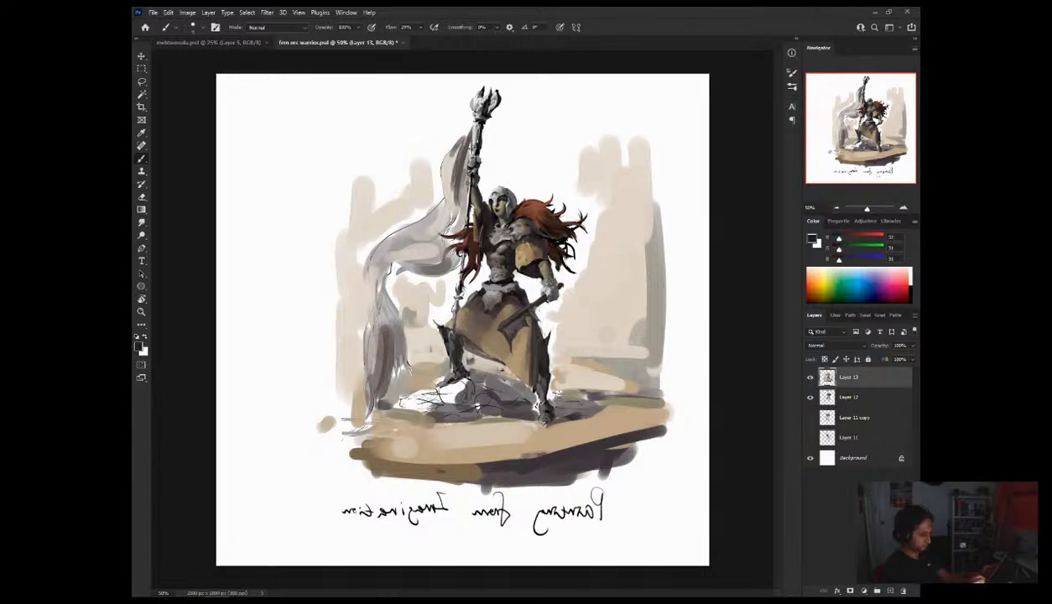
alt+click(459, 365)
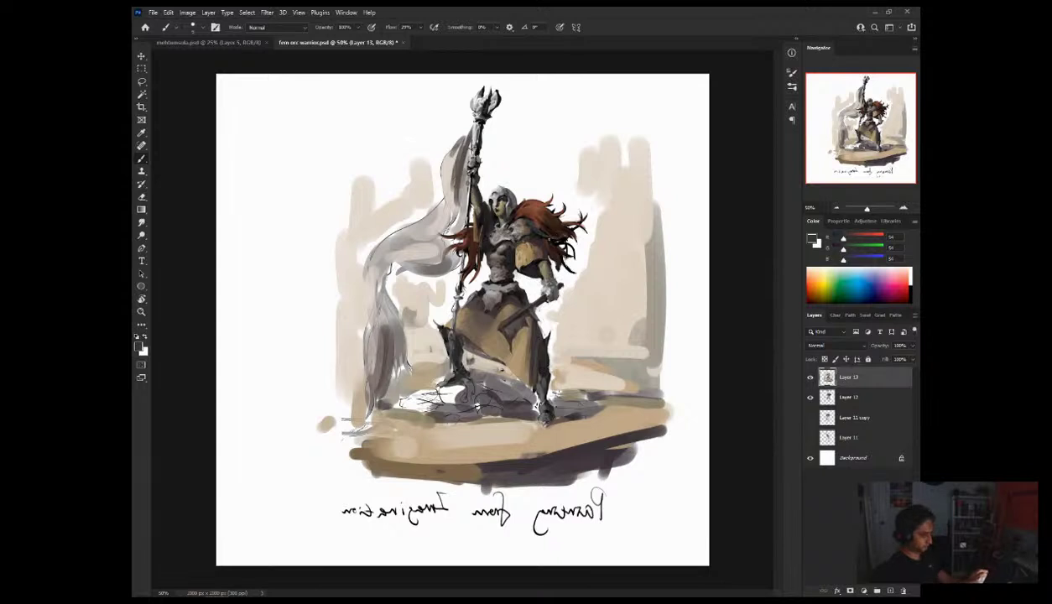
Step: Touch up the shoulder armour and adjoining hair above the lowered arm with sampled near-black, reddish brown and dark grey
alt+click(530, 223)
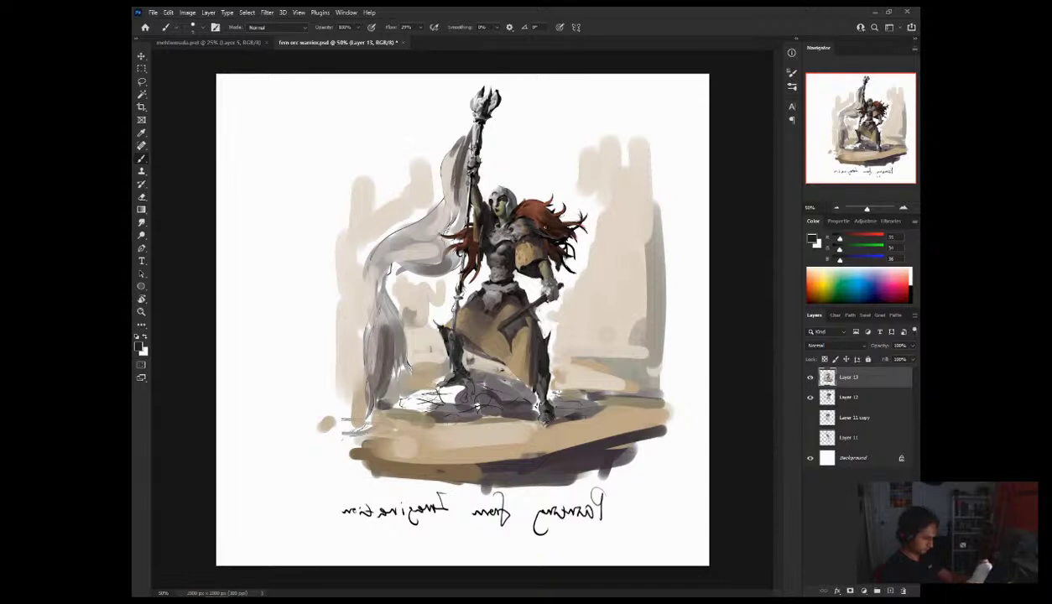
alt+click(531, 248)
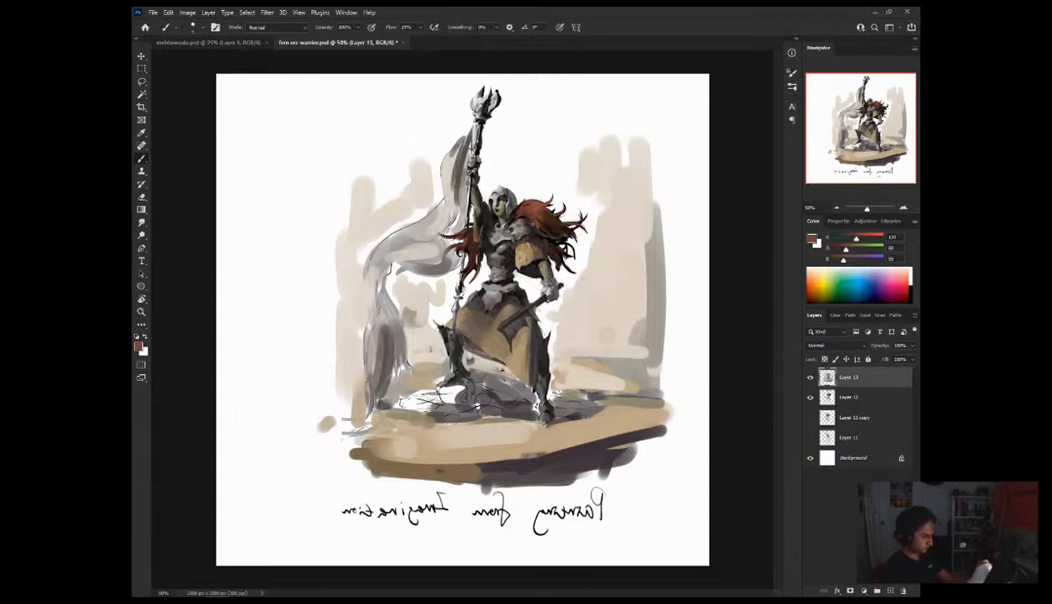
alt+click(525, 217)
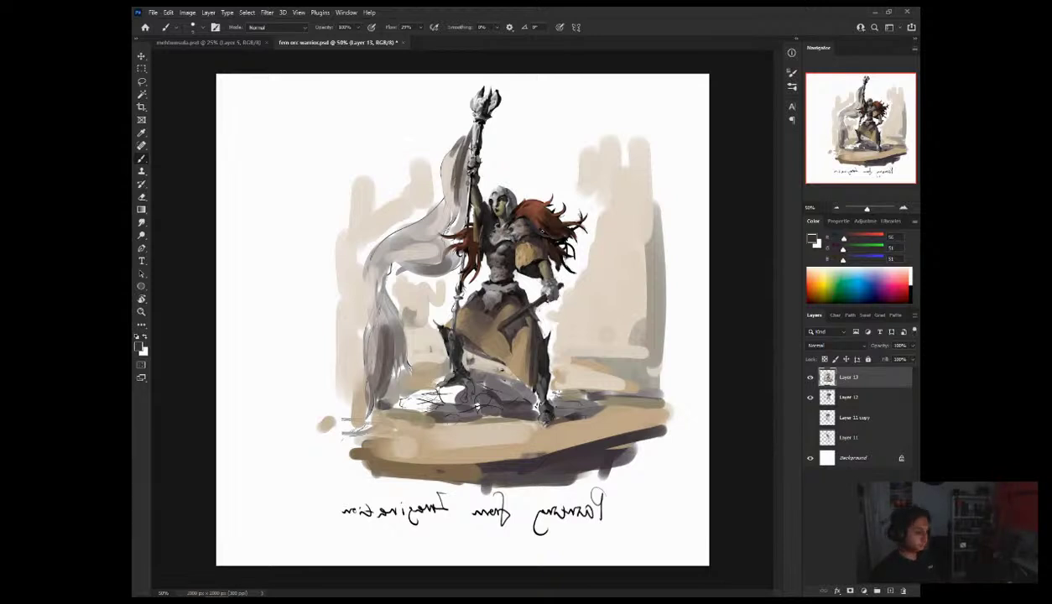
Step: Sample a muted tan from the warrior painting as the brush colour
click(901, 206)
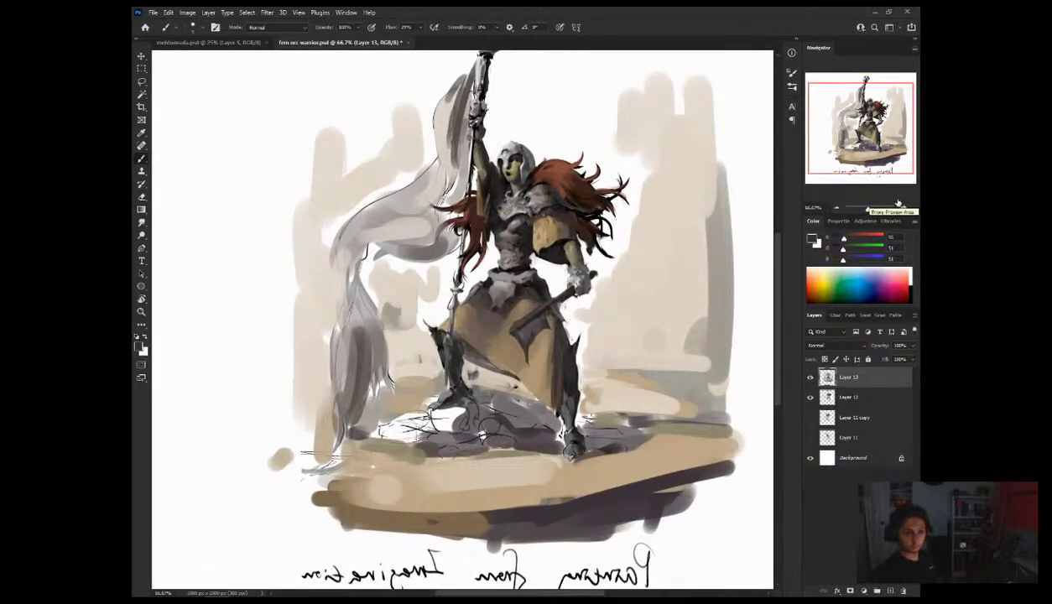
drag(873, 158, 875, 151)
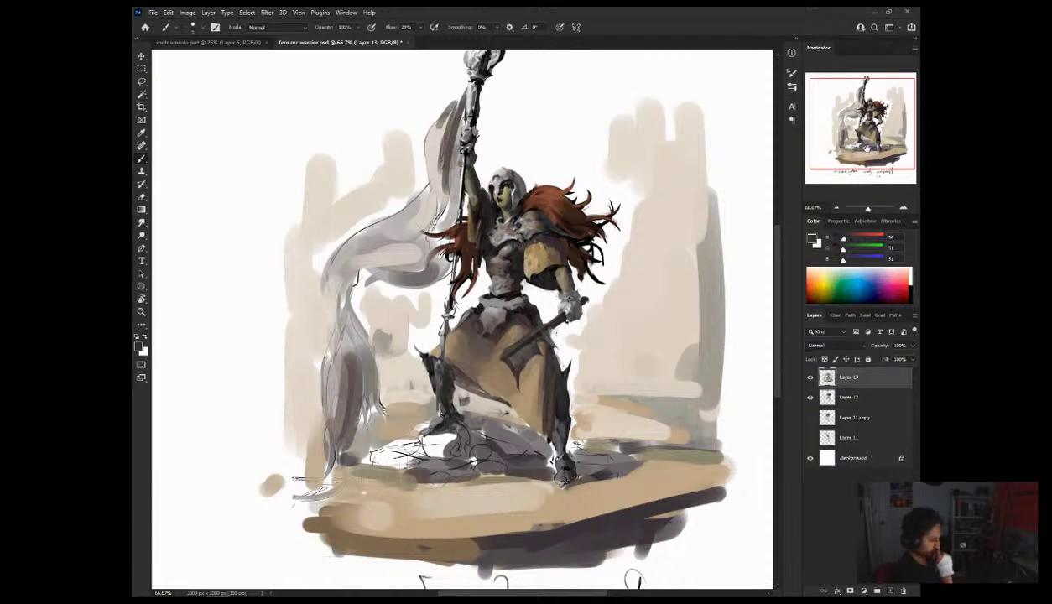
alt+click(517, 268)
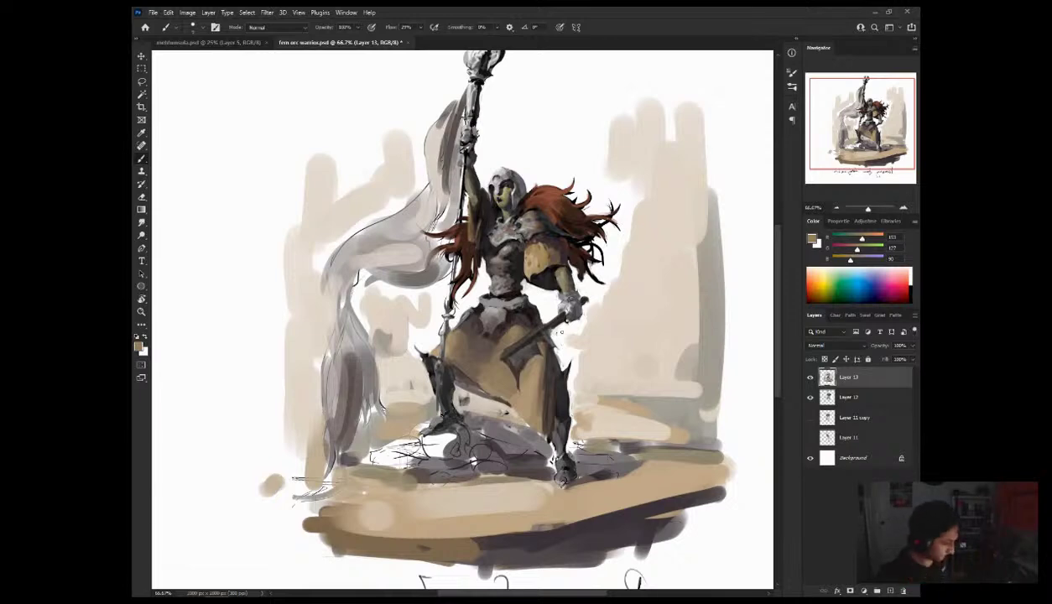
click(902, 209)
drag(875, 149, 879, 149)
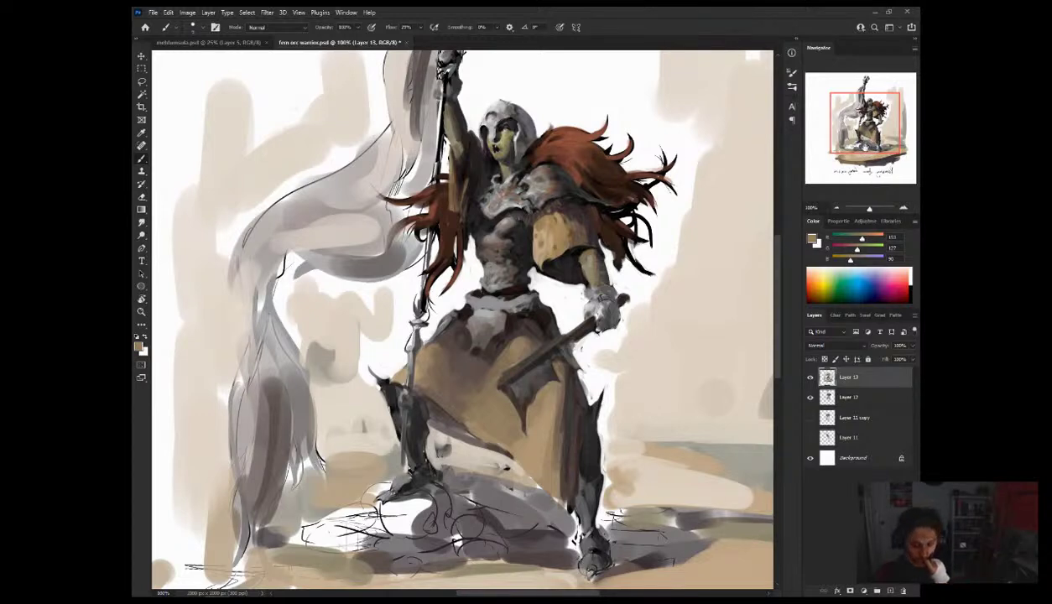
Step: Resize the image to 4000 by 4000 pixels with resampling and save the document
click(187, 11)
click(213, 87)
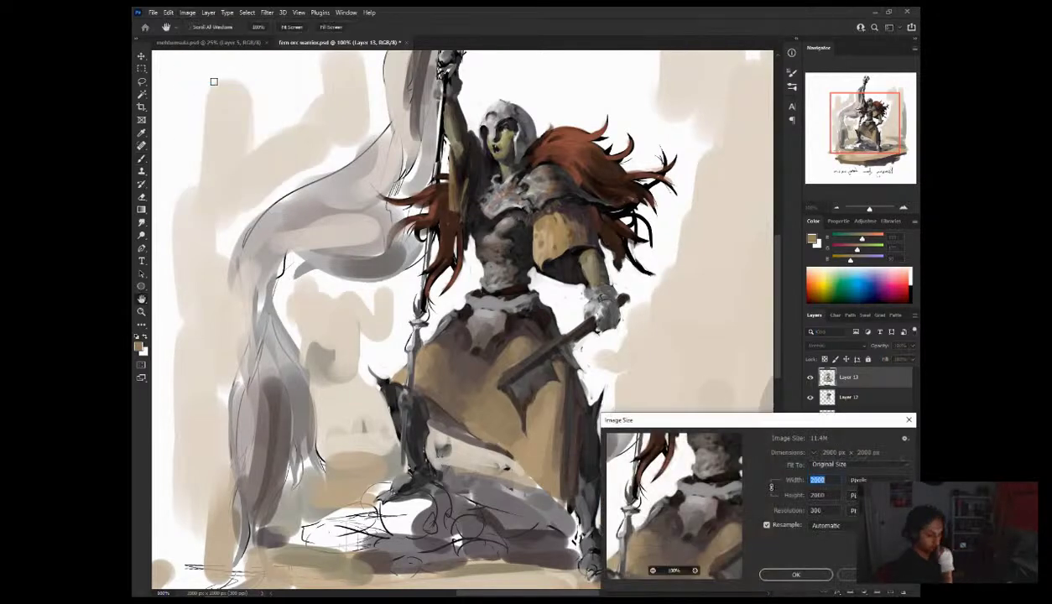
drag(815, 480, 797, 480)
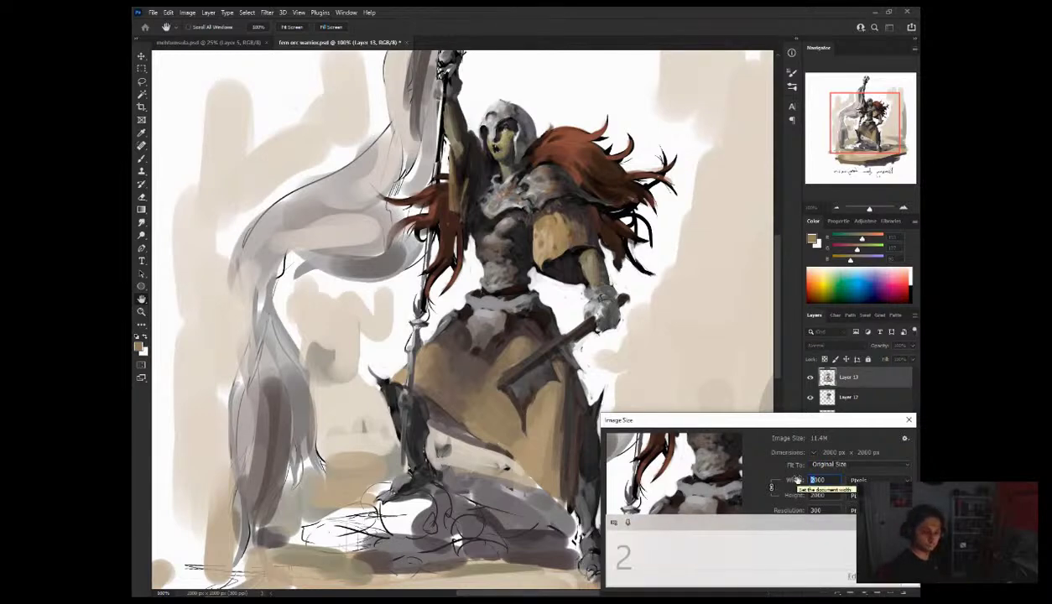
text(3)
key(Return)
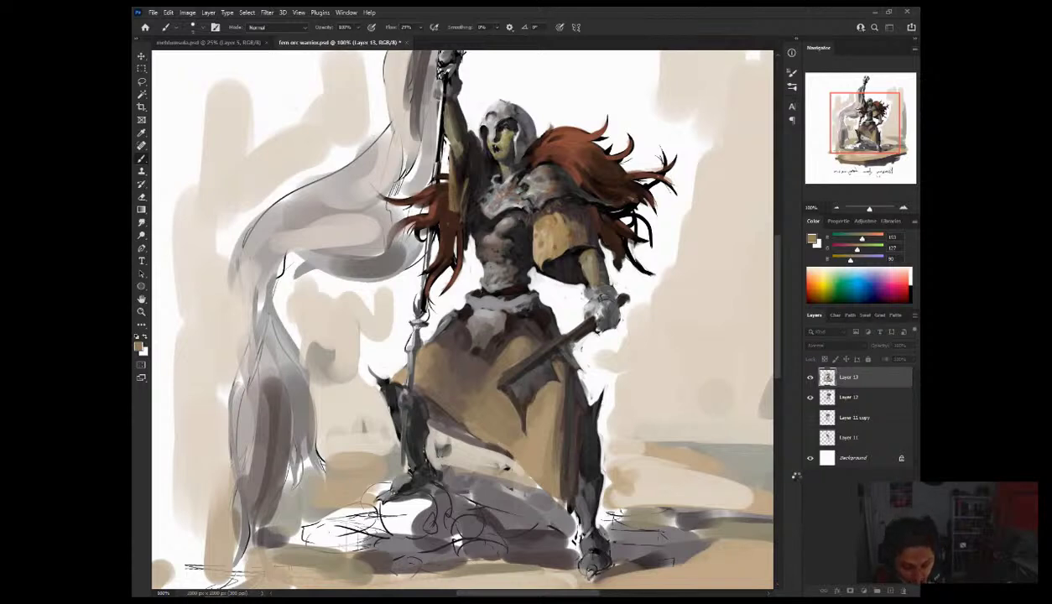
key(ctrl+1)
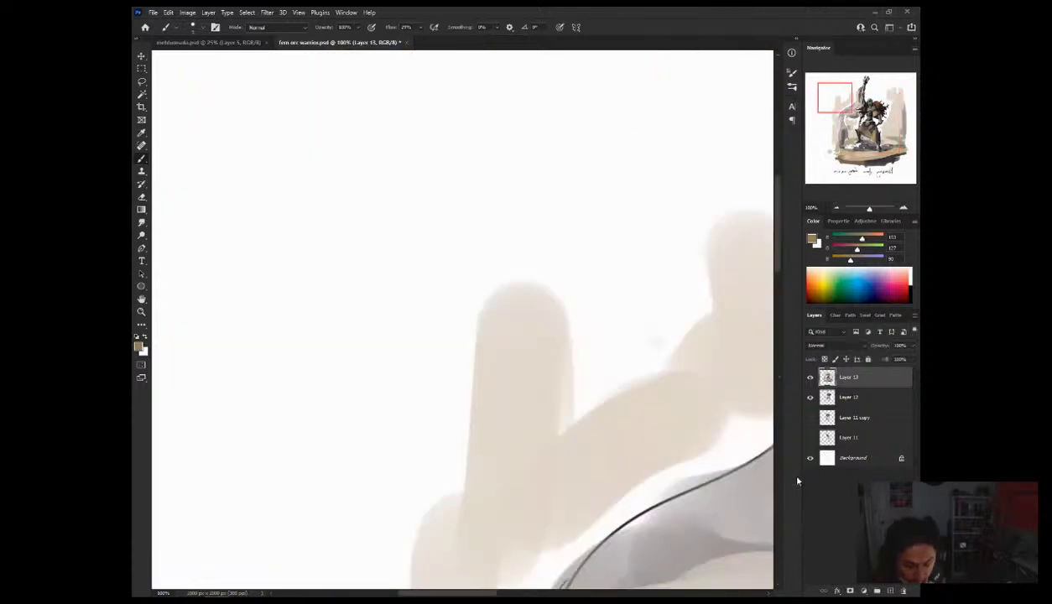
click(836, 208)
click(837, 208)
click(837, 208)
drag(860, 120, 878, 133)
drag(880, 135, 880, 141)
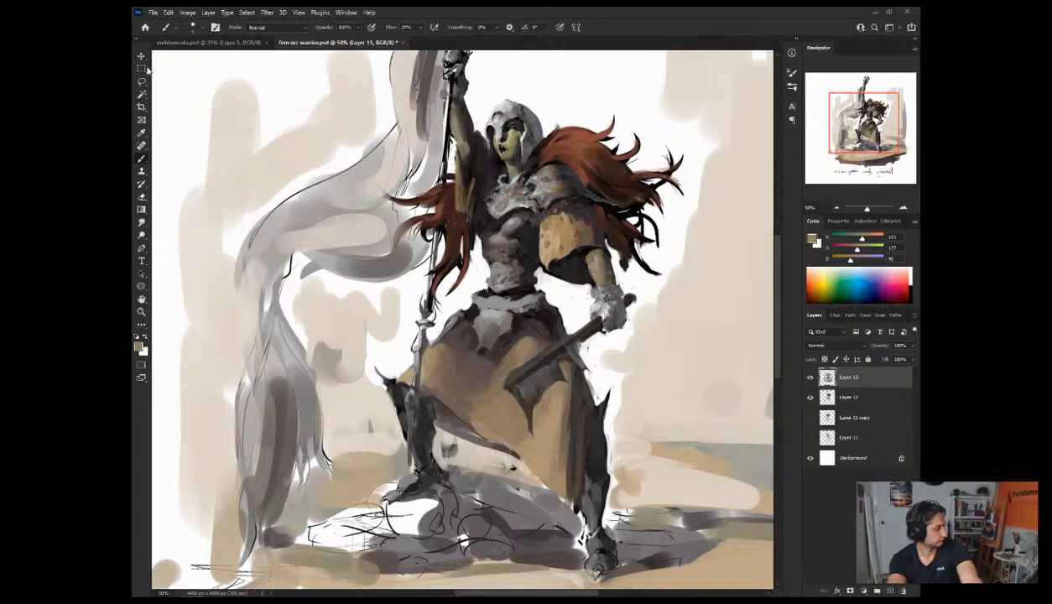
click(153, 12)
click(180, 123)
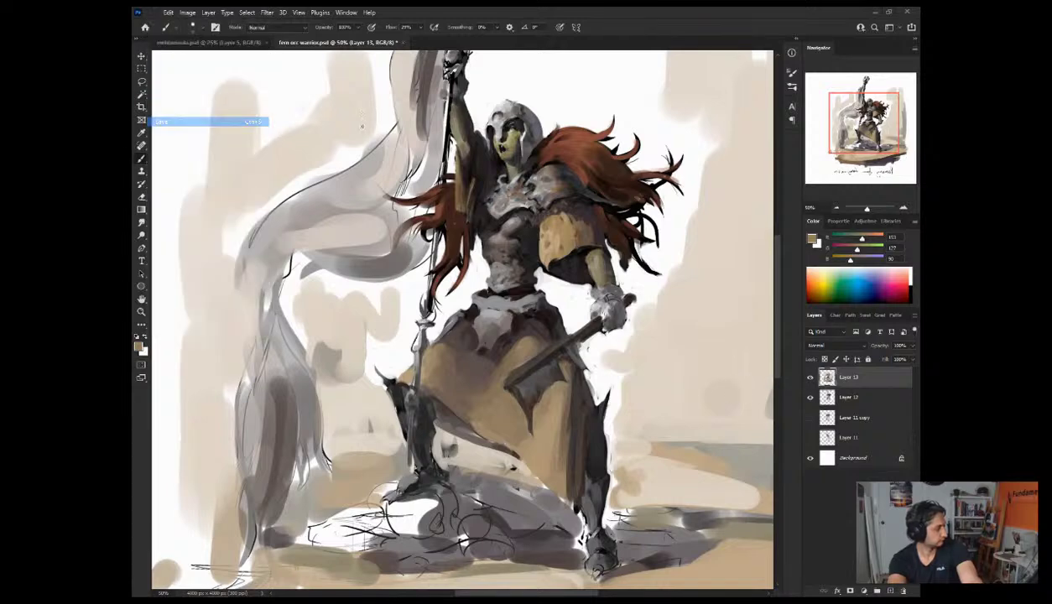